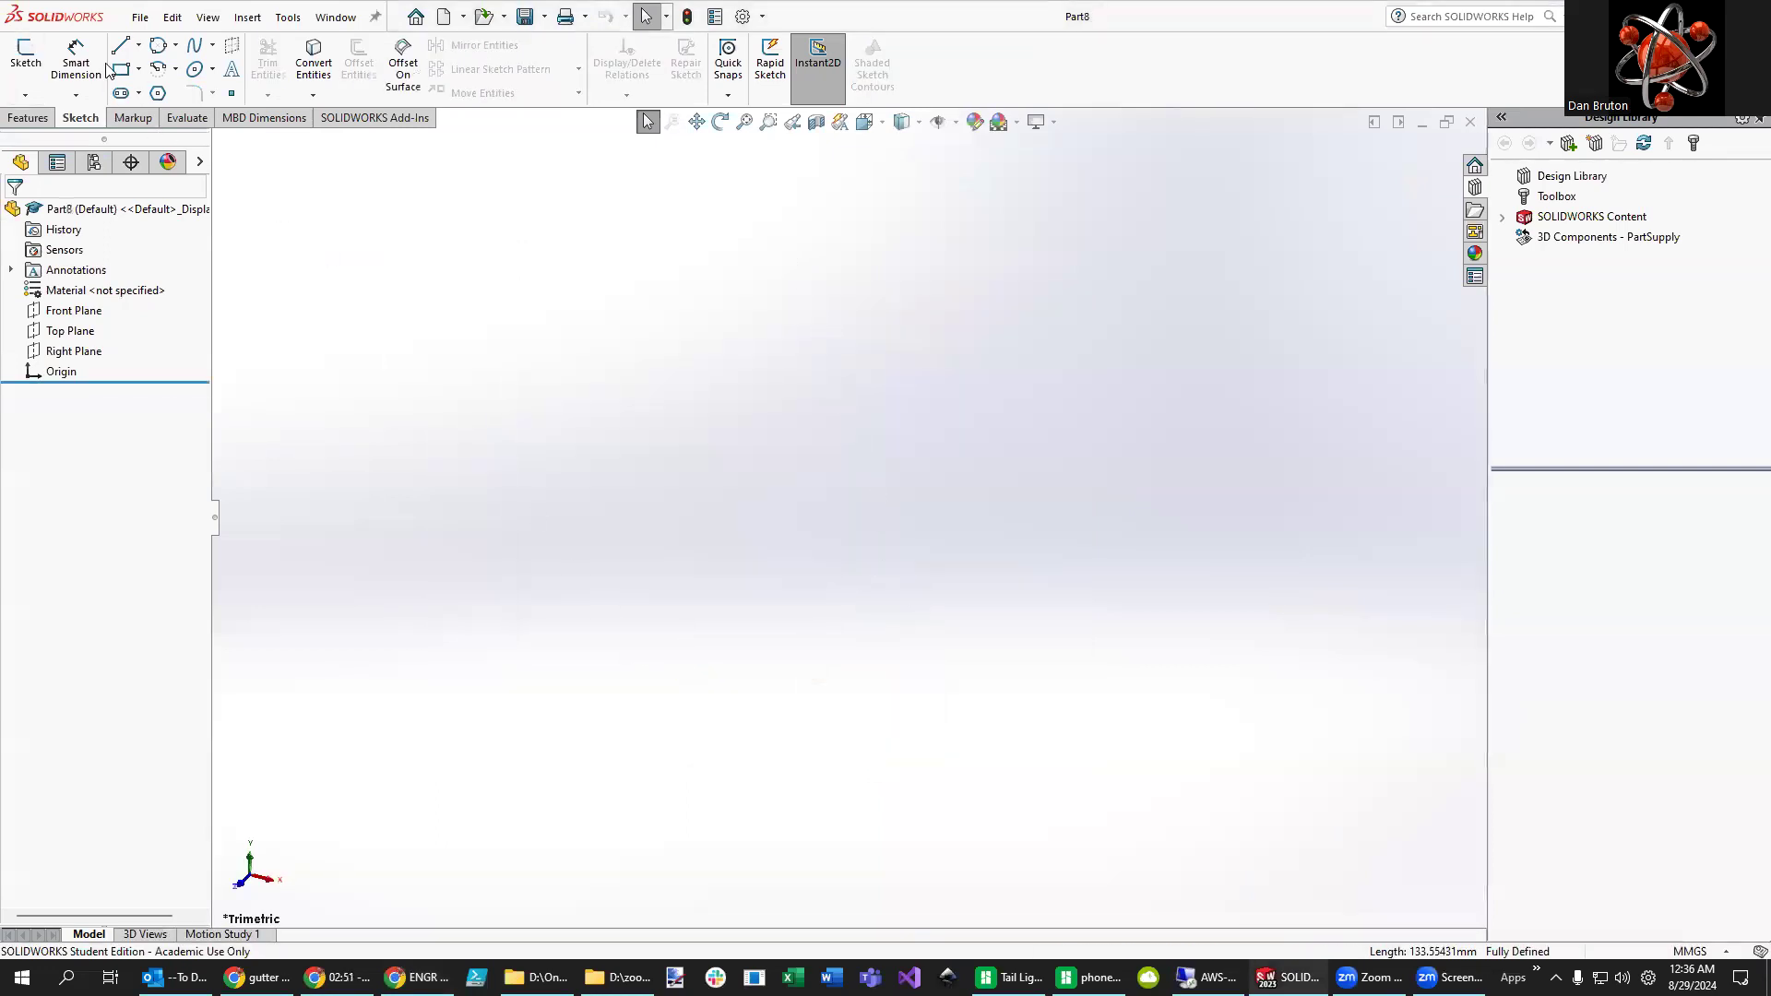
- Start a sketch on the Front Plane and draw a horizontal line about 48 mm long from the origin, then a line slanting up and back from its end
{"action": "right_click", "coordinate": [70, 319]}
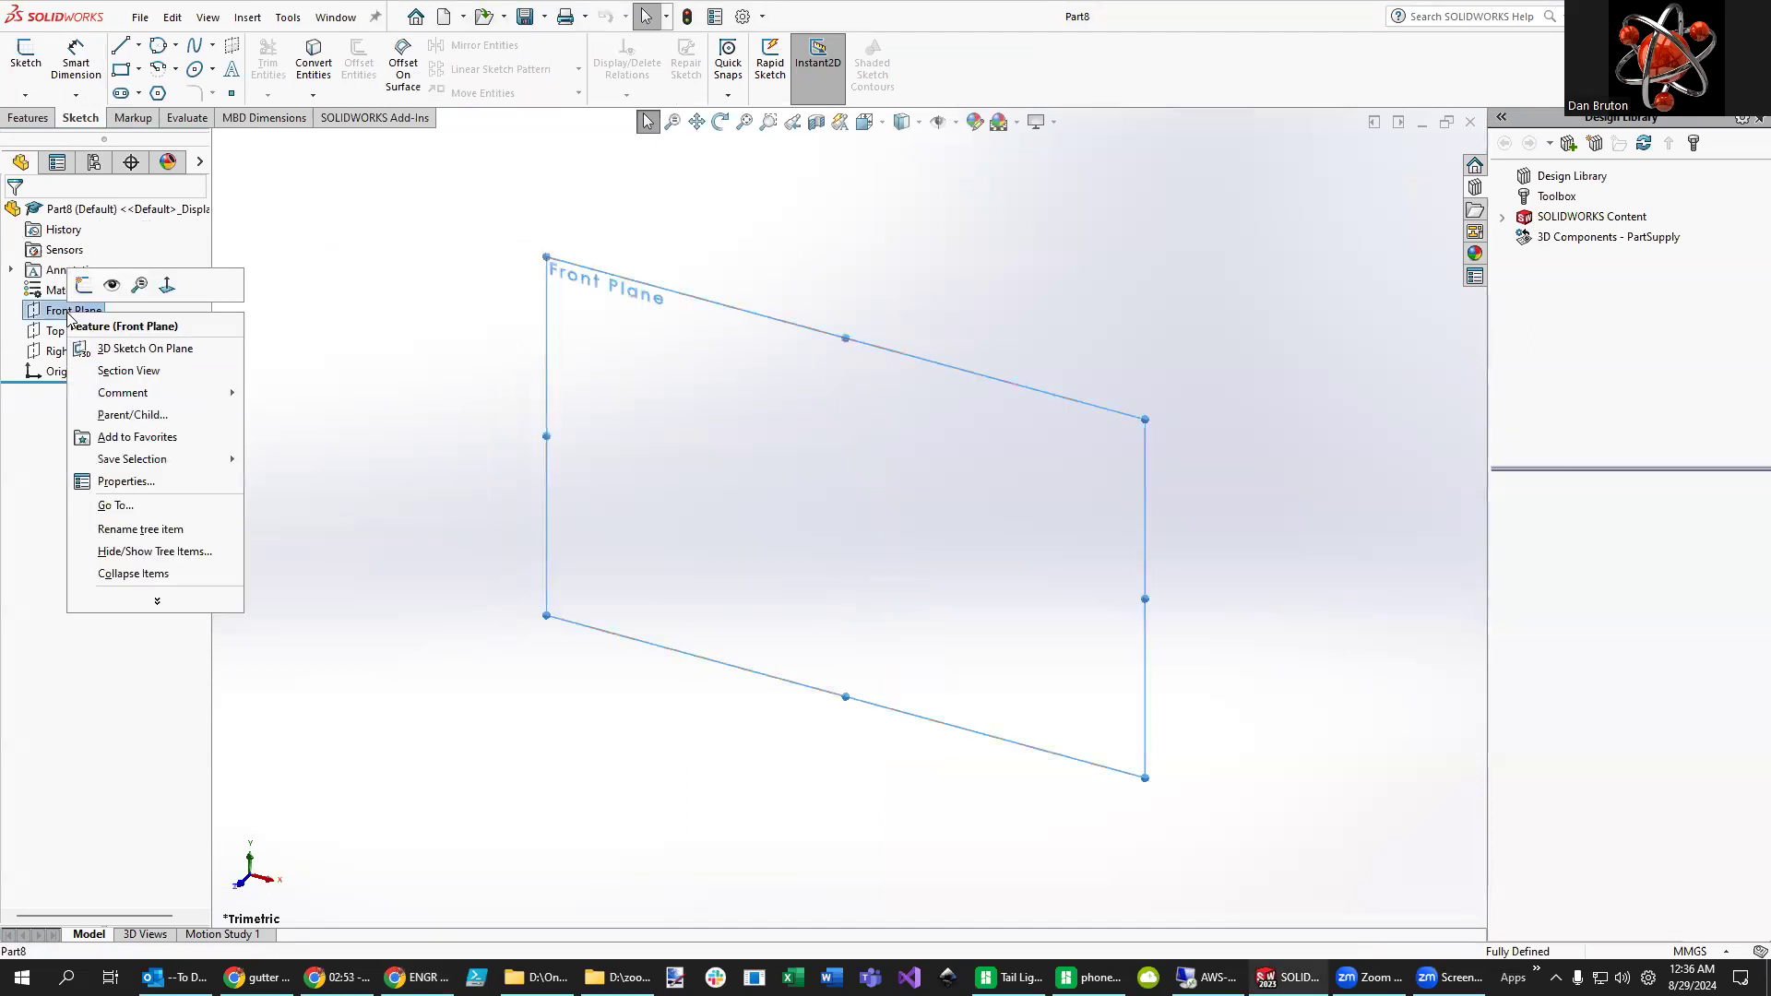
{"action": "left_click", "coordinate": [83, 287]}
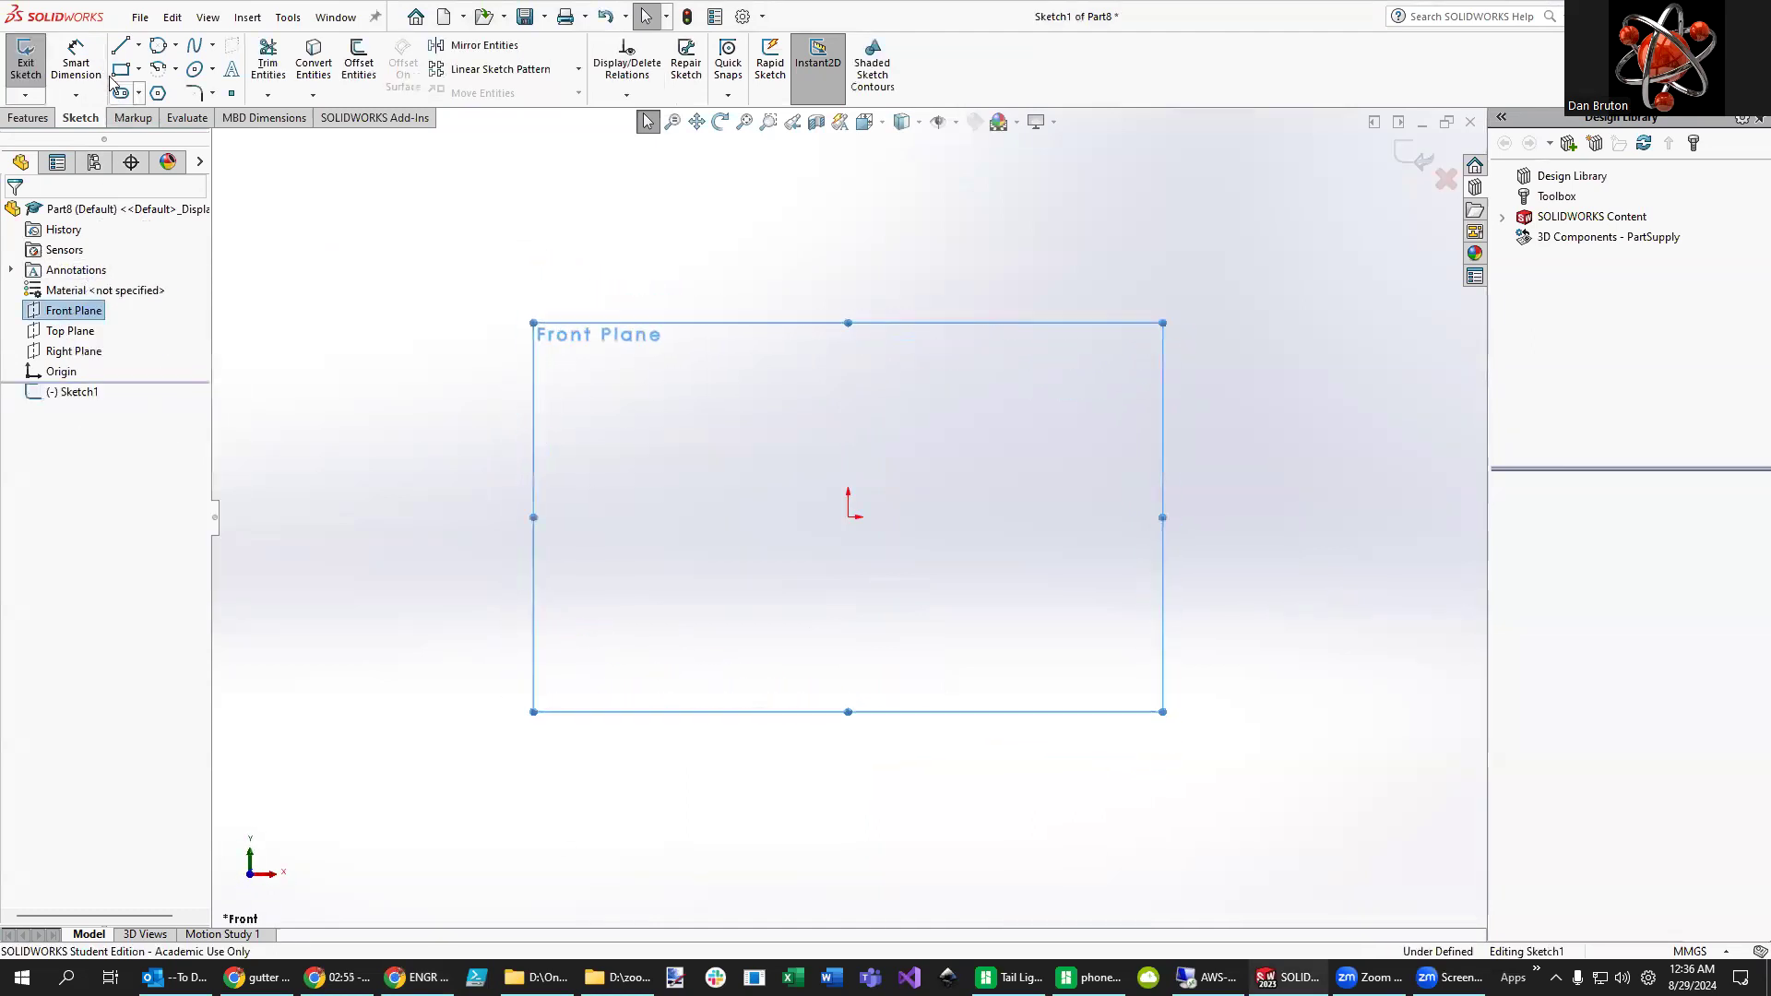
{"action": "key", "text": "l"}
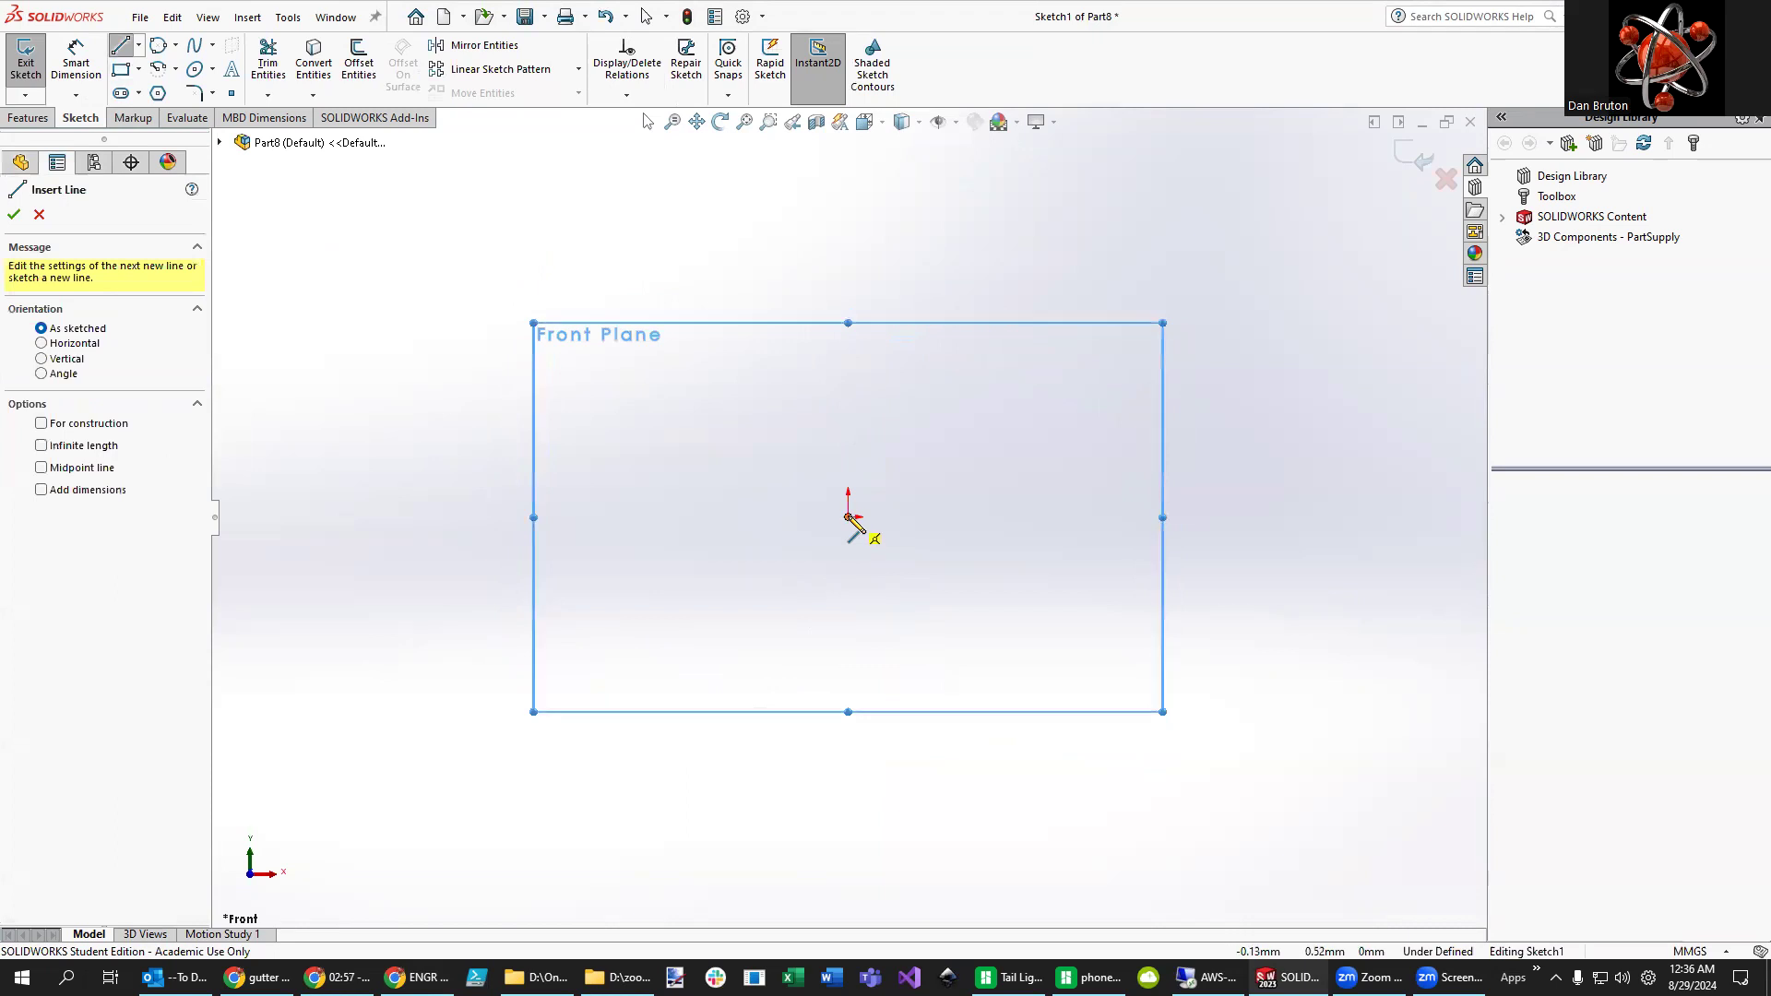
{"action": "left_click", "coordinate": [849, 517]}
{"action": "left_click", "coordinate": [1016, 517]}
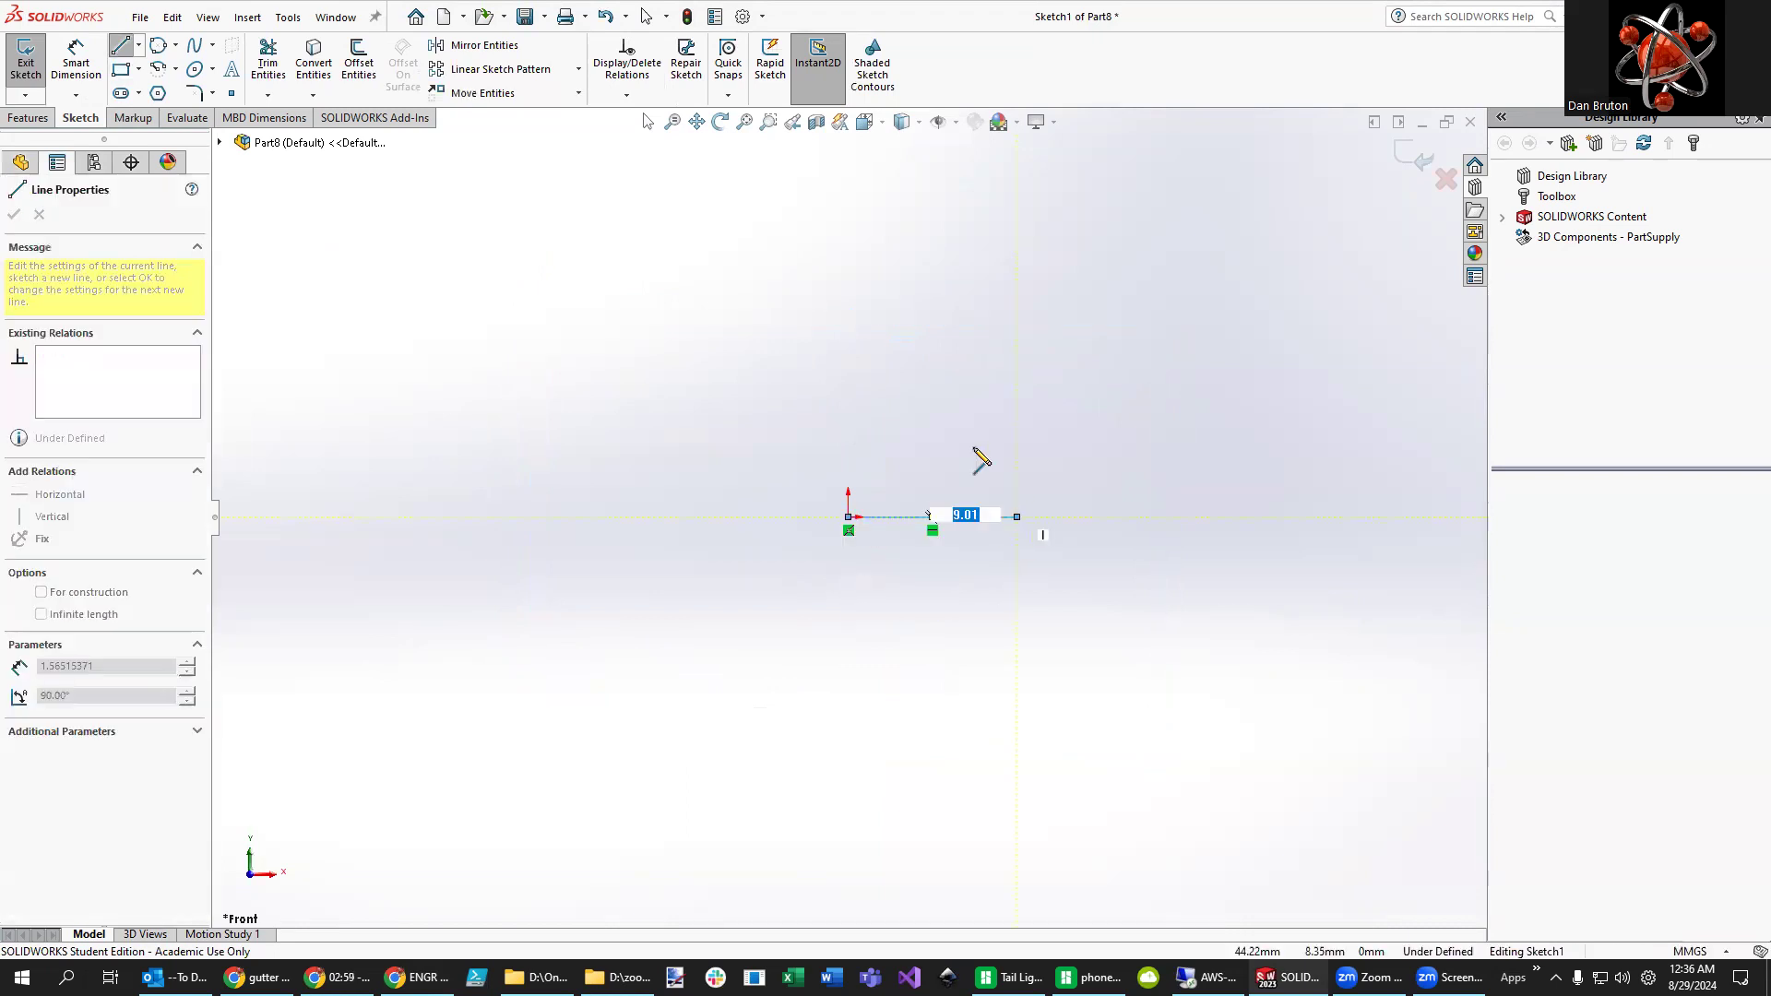
{"action": "left_click", "coordinate": [925, 267]}
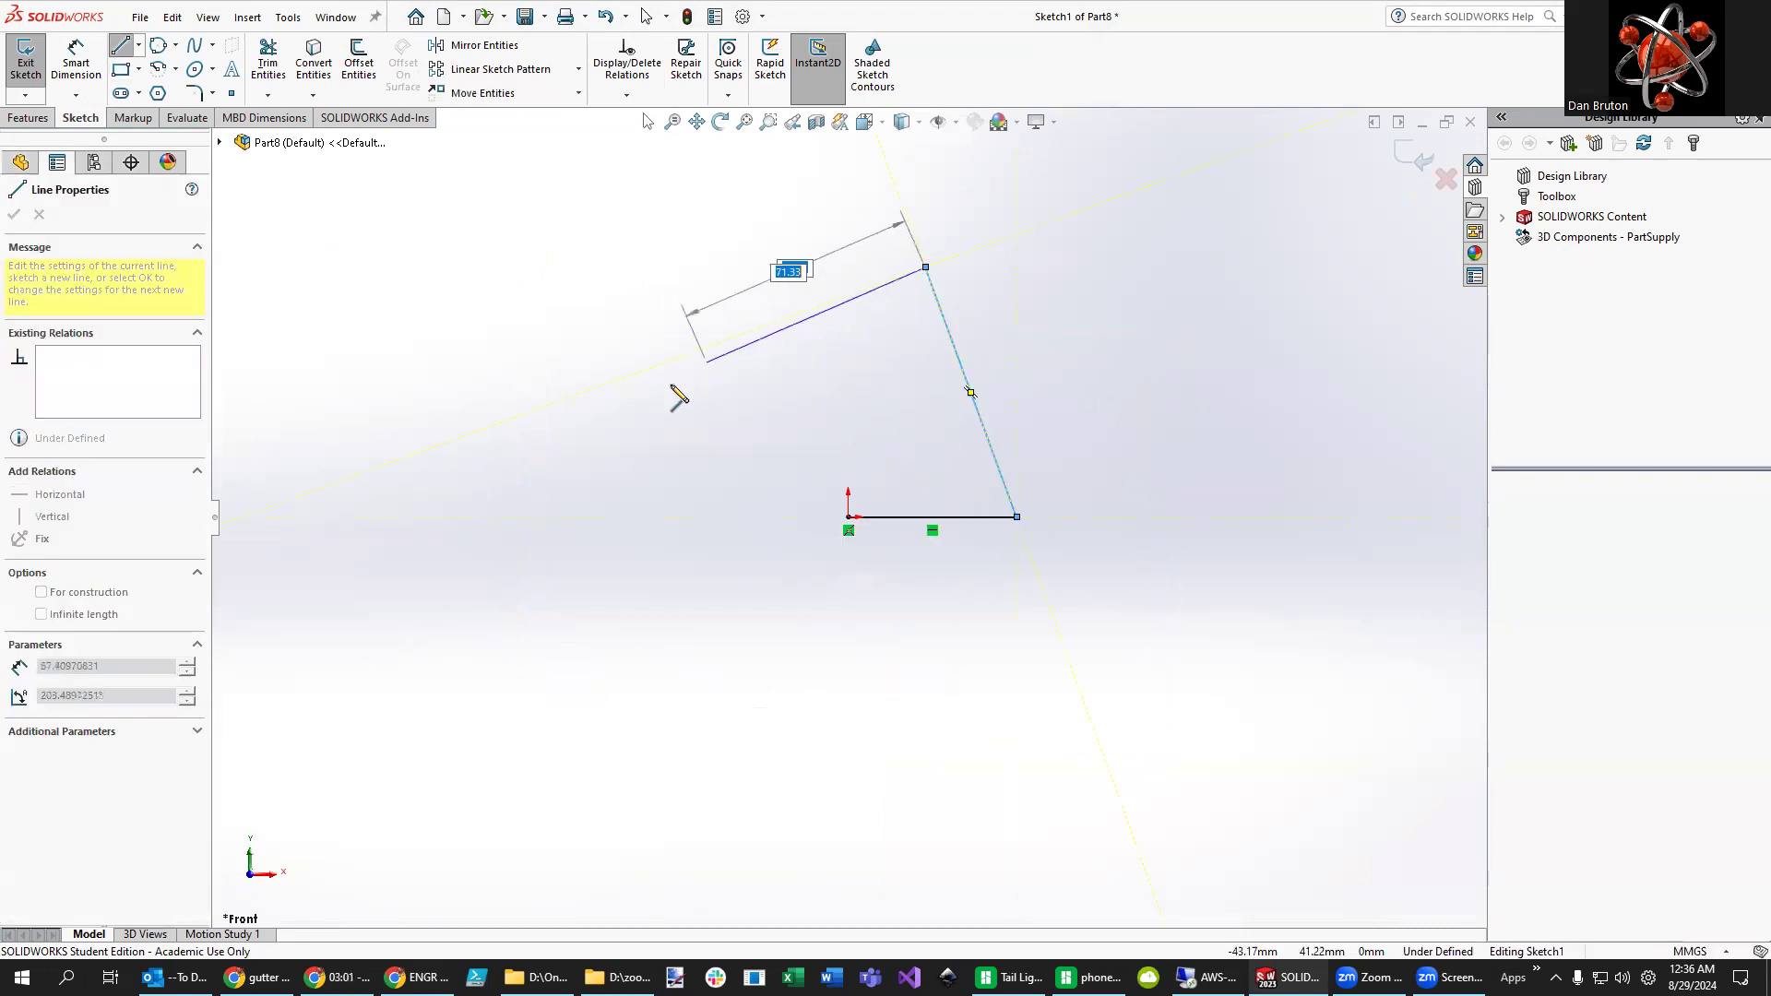
{"action": "key", "text": "Escape"}
{"action": "key", "text": "Escape"}
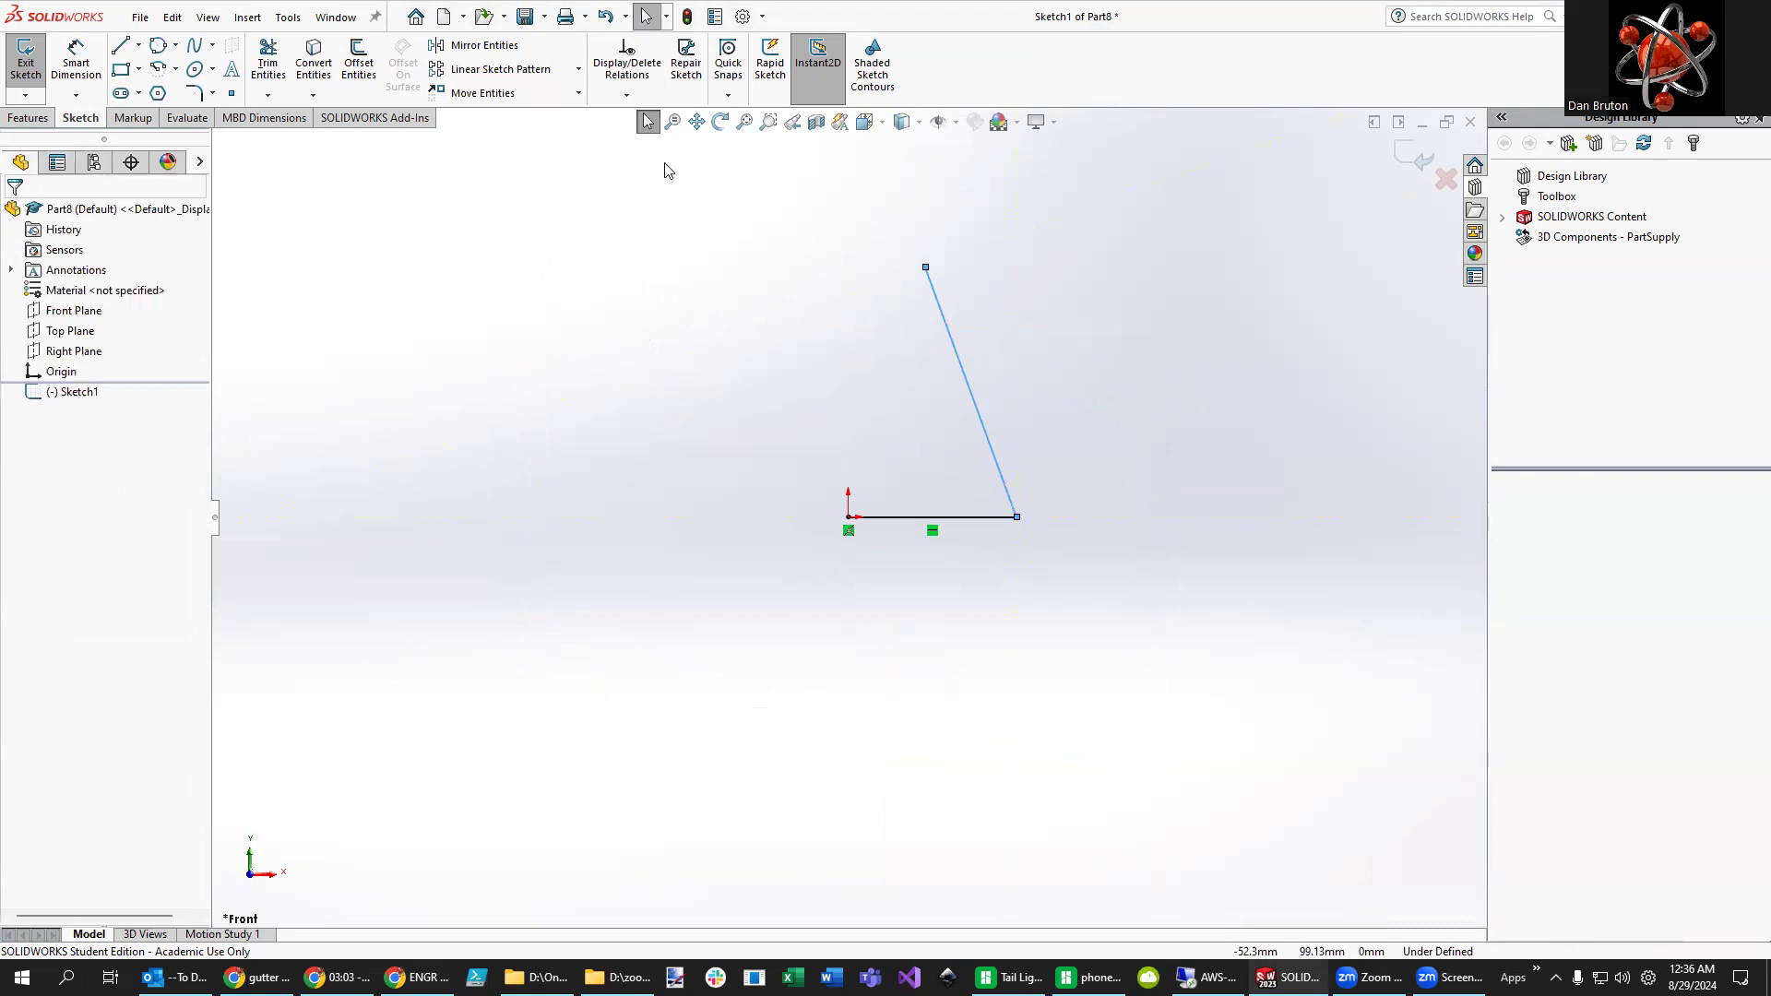
{"action": "left_click", "coordinate": [745, 121]}
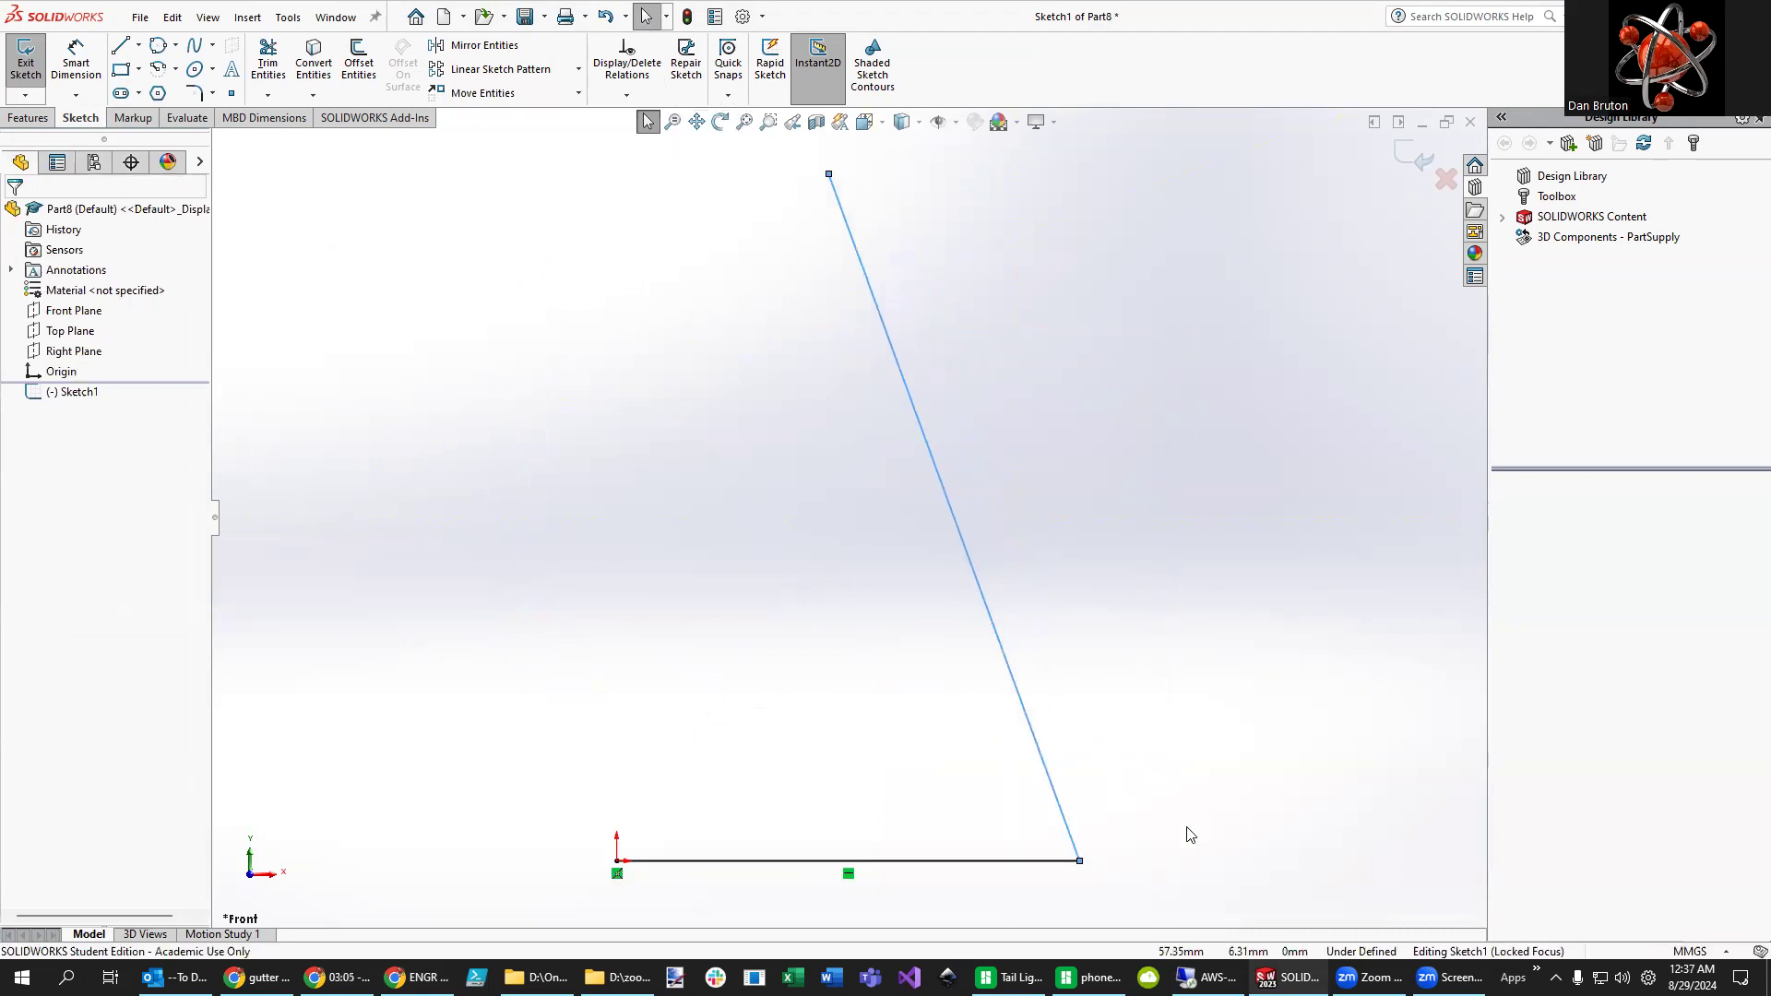
- Check the stand's reference drawing in the browser, return to the sketch and dimension the base line to 75 mm
{"action": "left_click", "coordinate": [417, 976]}
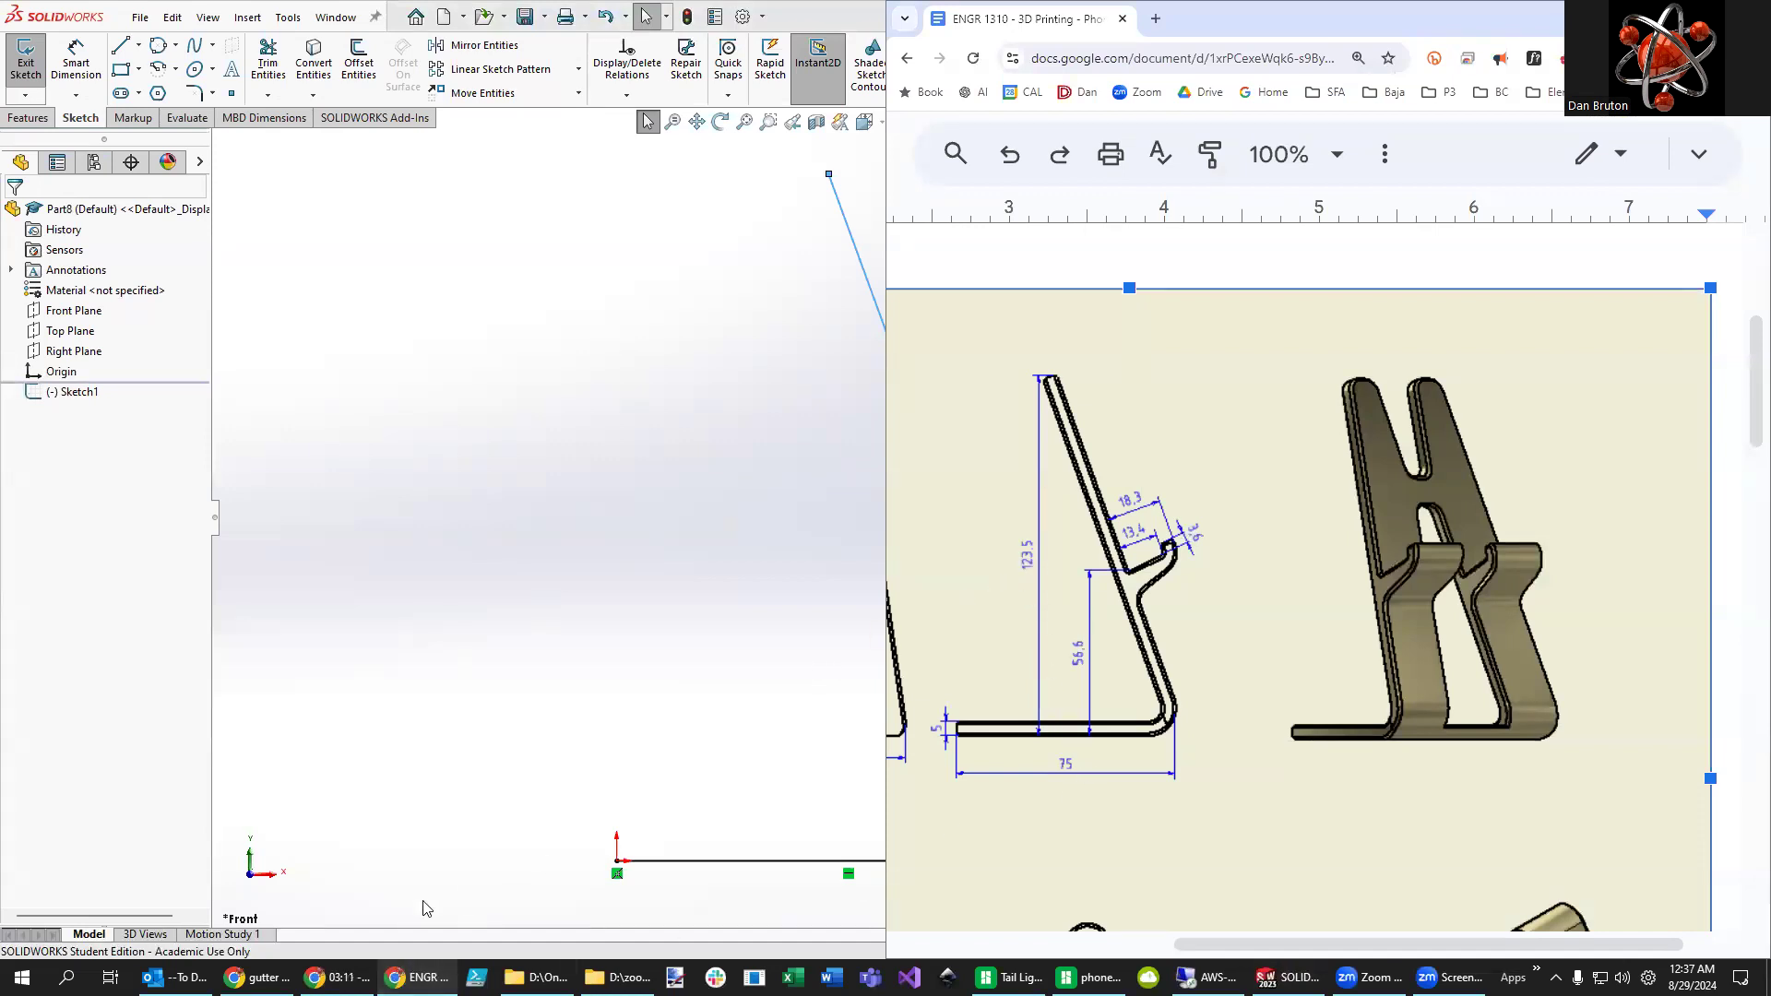
{"action": "left_click", "coordinate": [446, 863]}
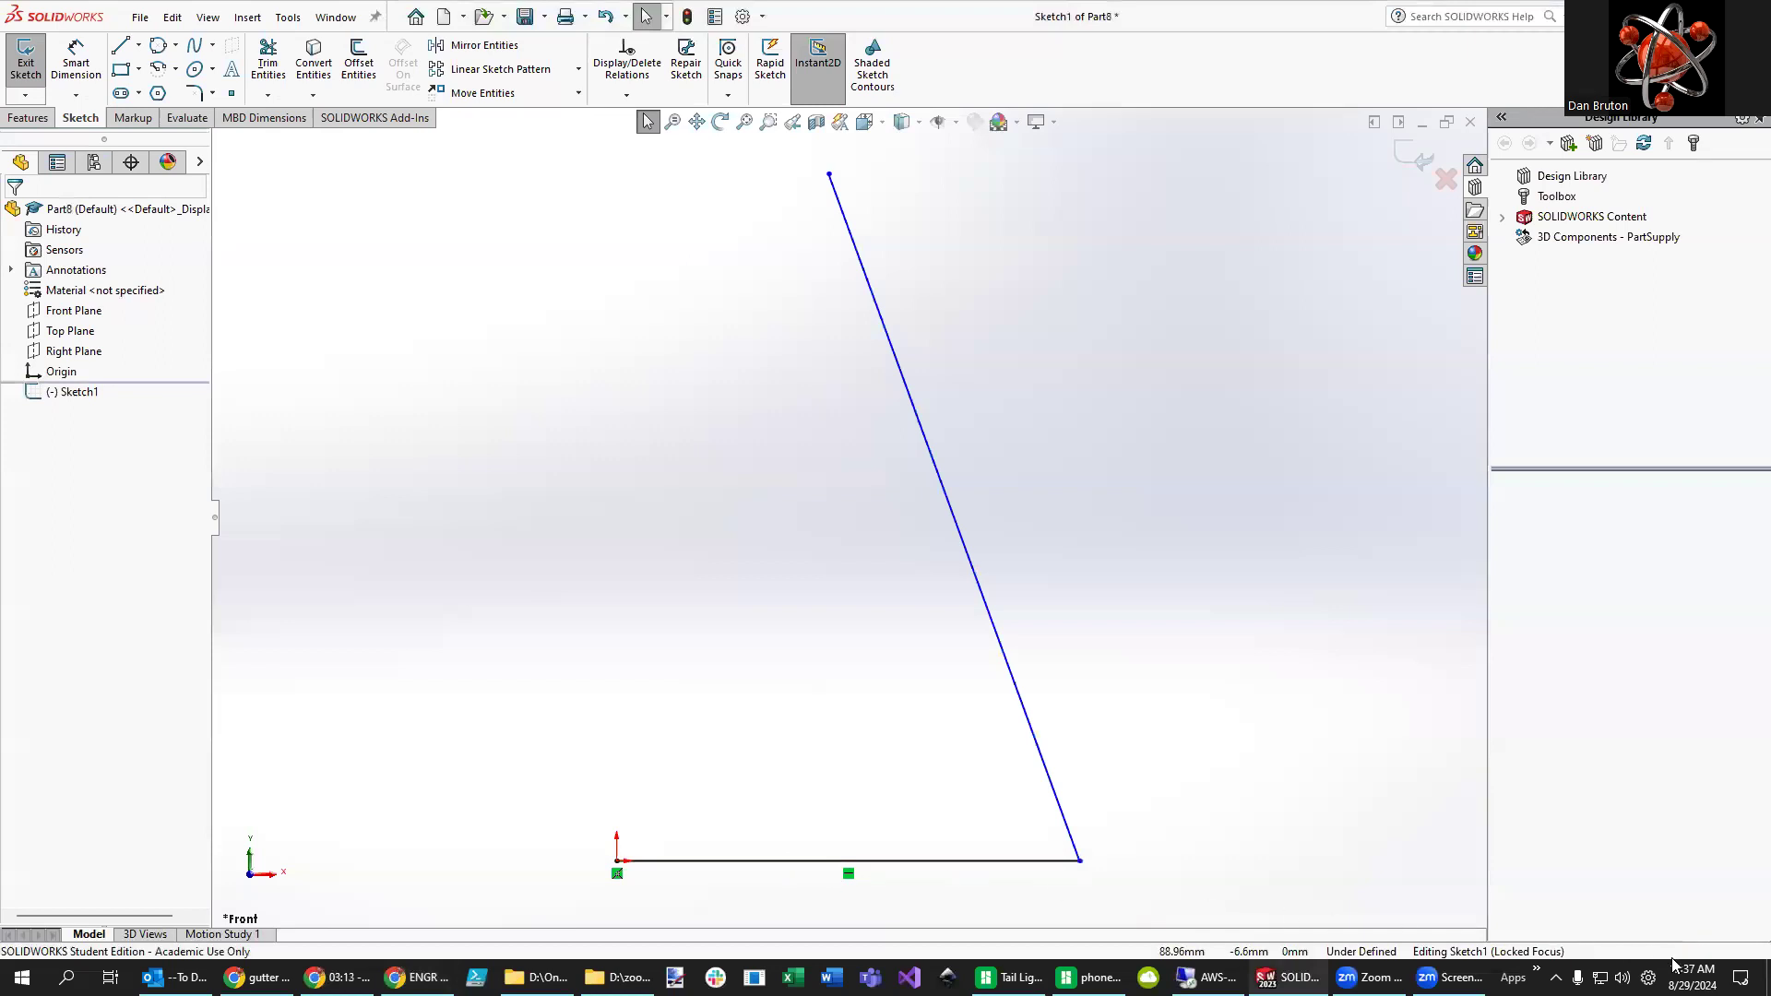
{"action": "left_click", "coordinate": [75, 62]}
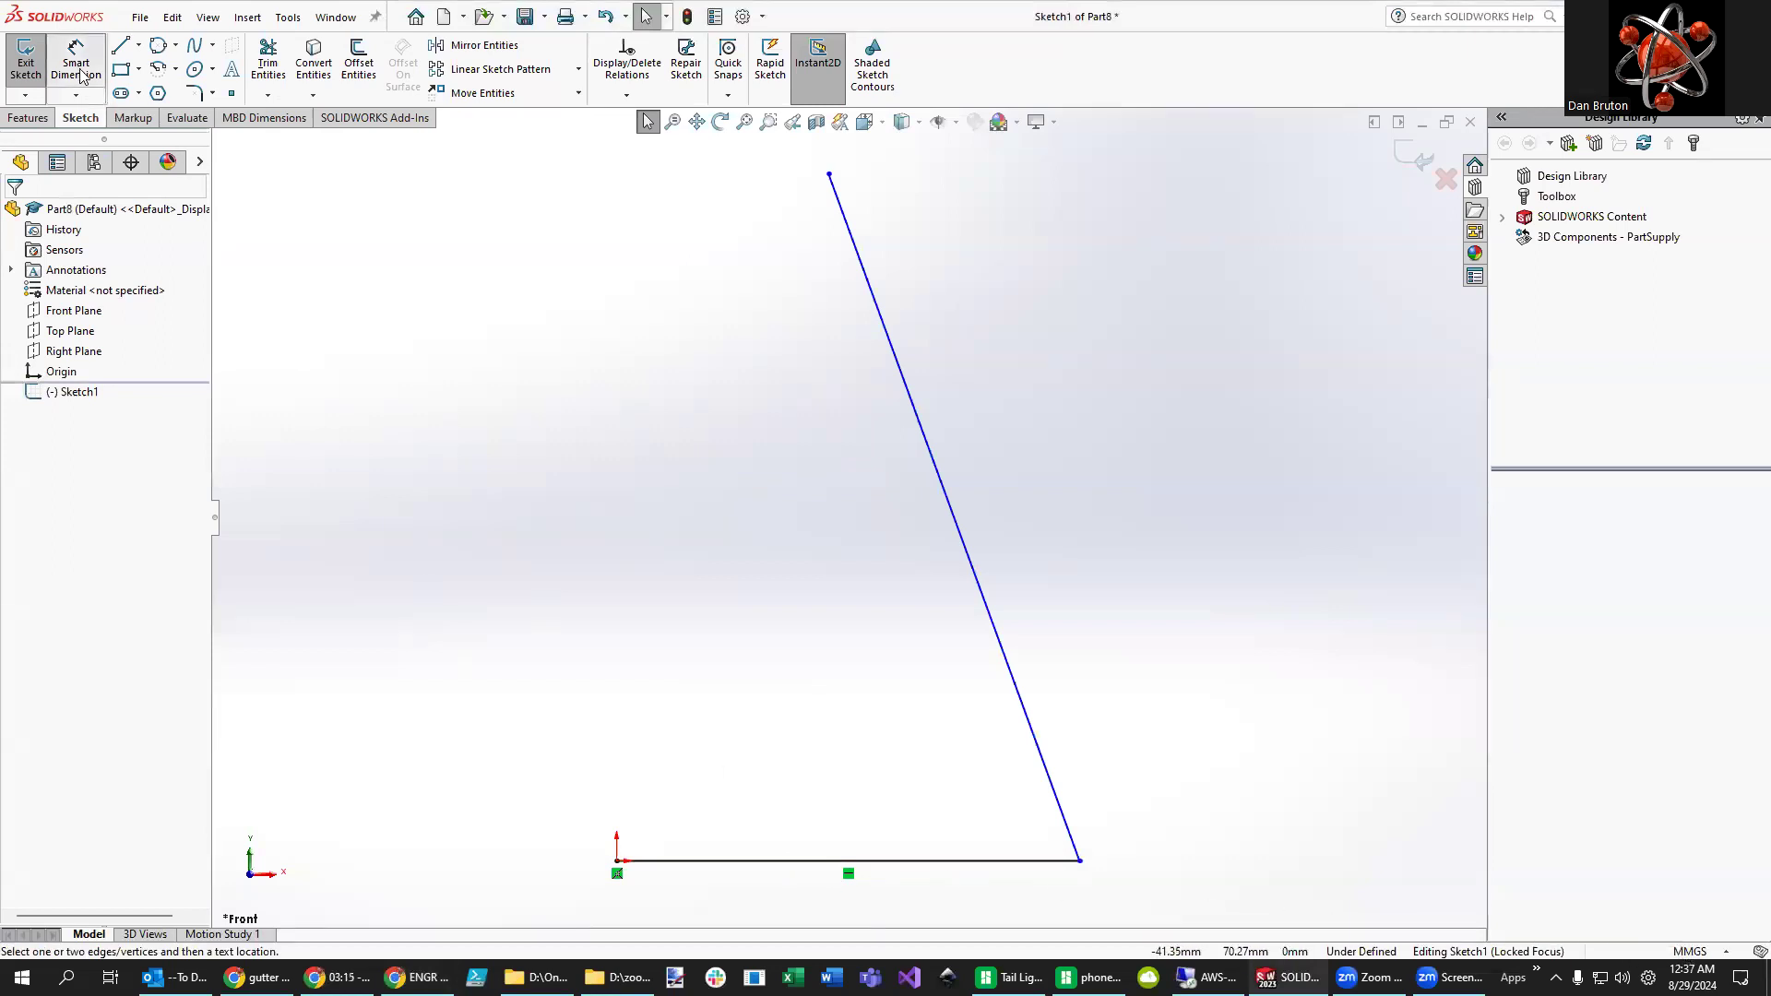
{"action": "left_click", "coordinate": [864, 861]}
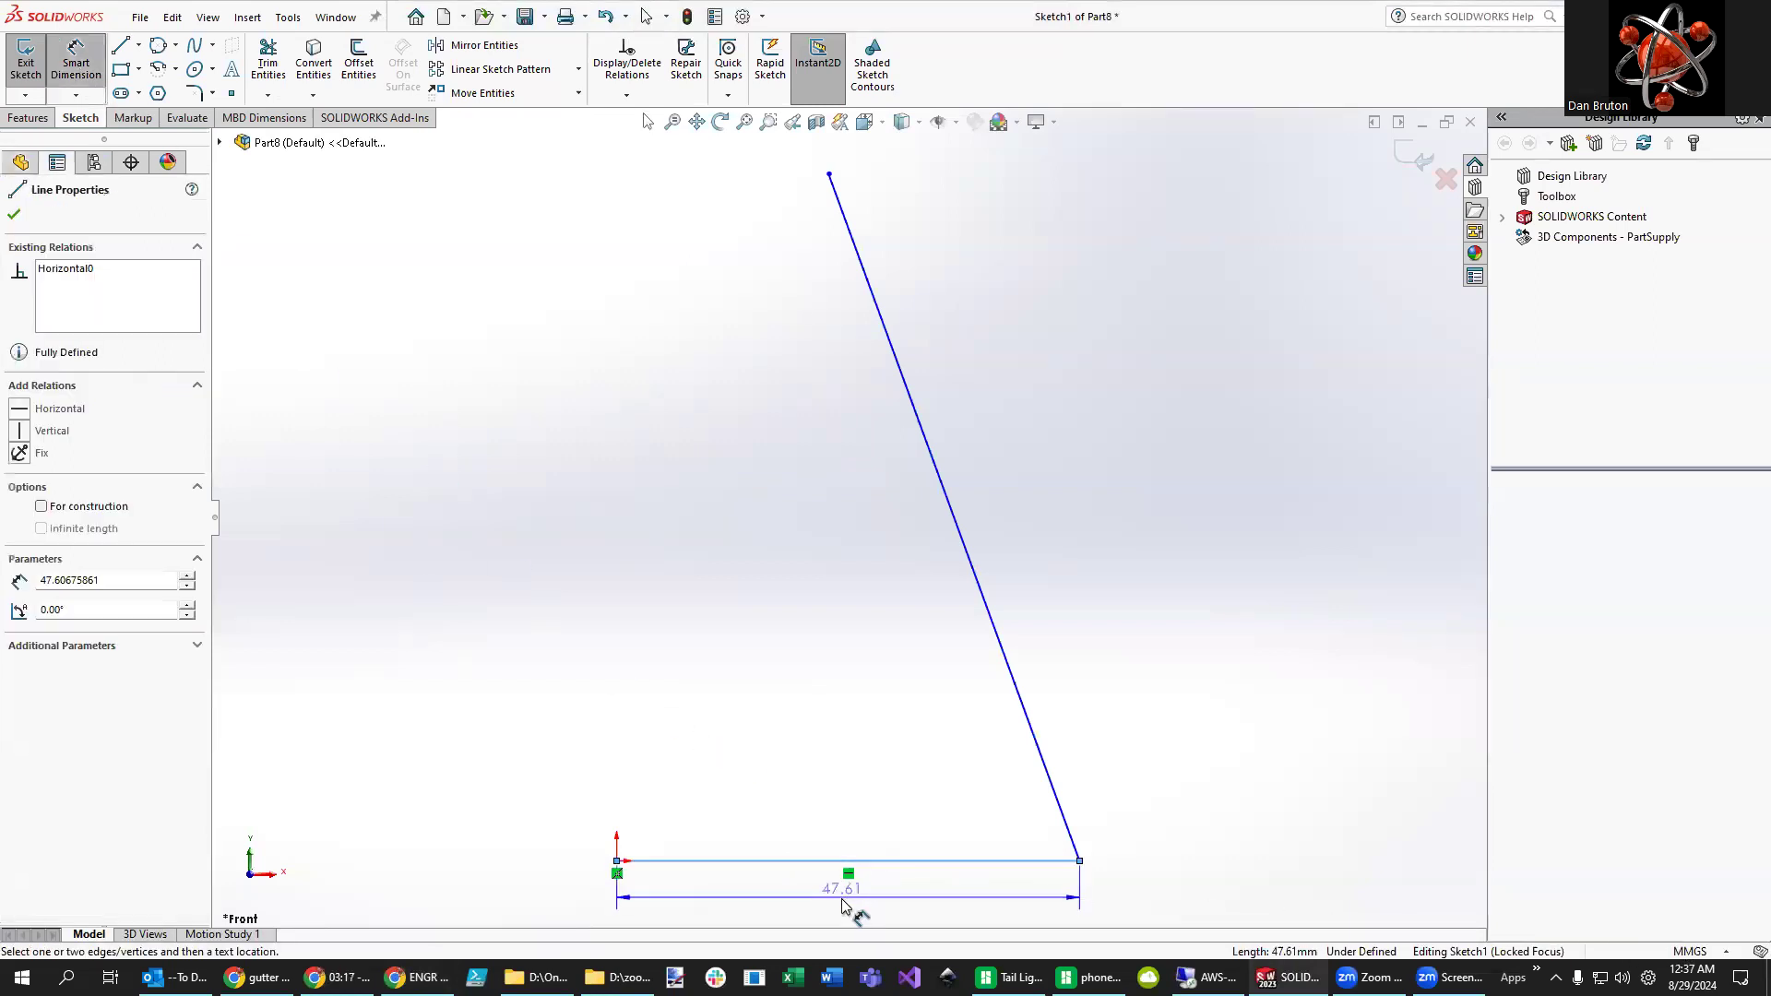
{"action": "left_click", "coordinate": [844, 909]}
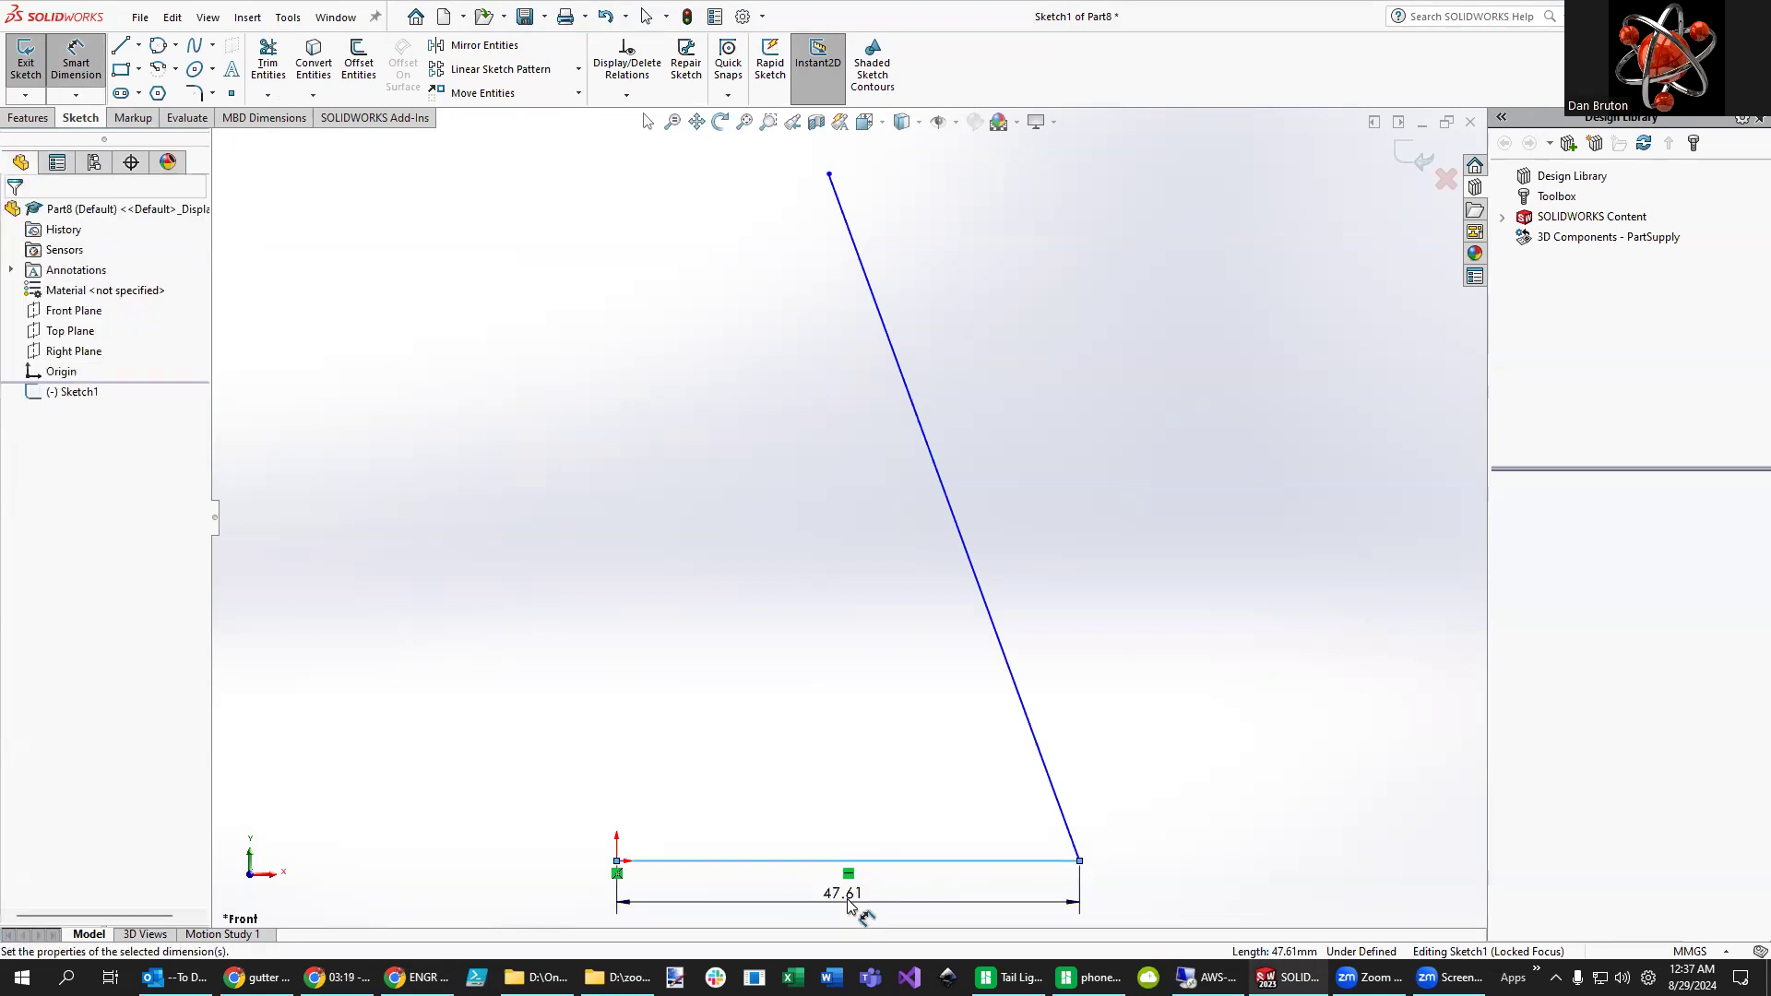
{"action": "type", "text": "75"}
{"action": "key", "text": "Return"}
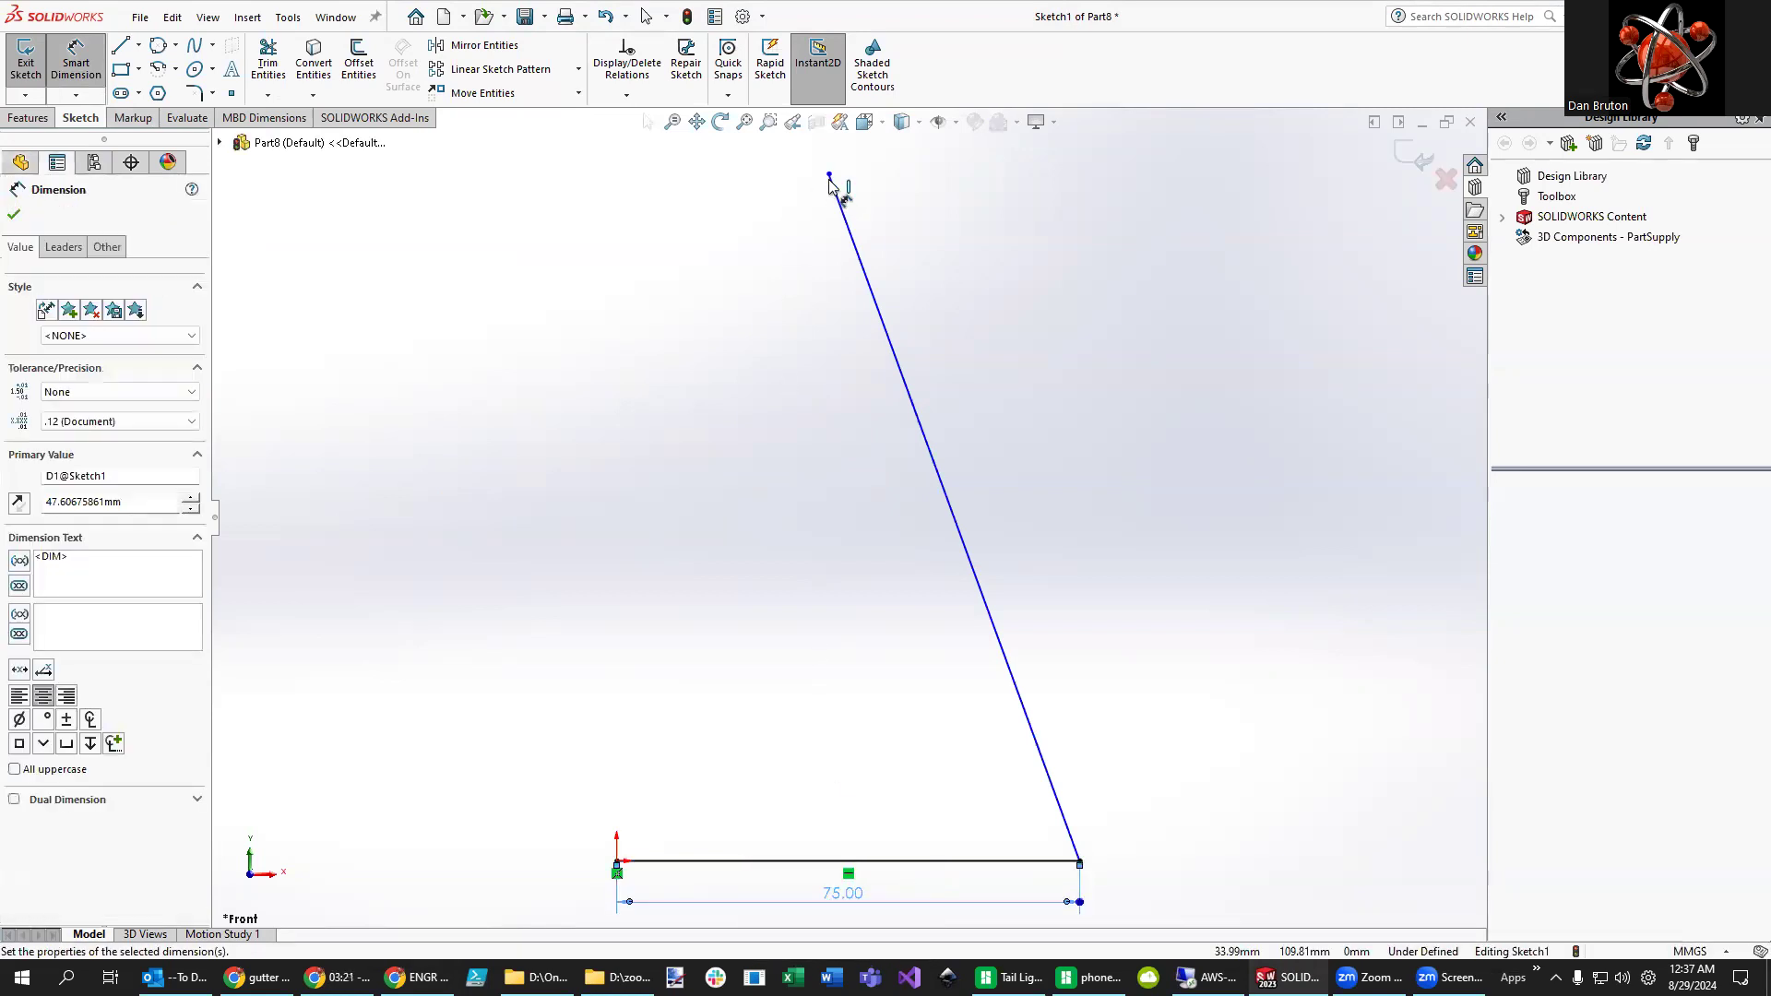
- Dimension the vertical distance from the base line to the slanted line's upper endpoint as 125.5 mm
{"action": "left_click", "coordinate": [828, 175]}
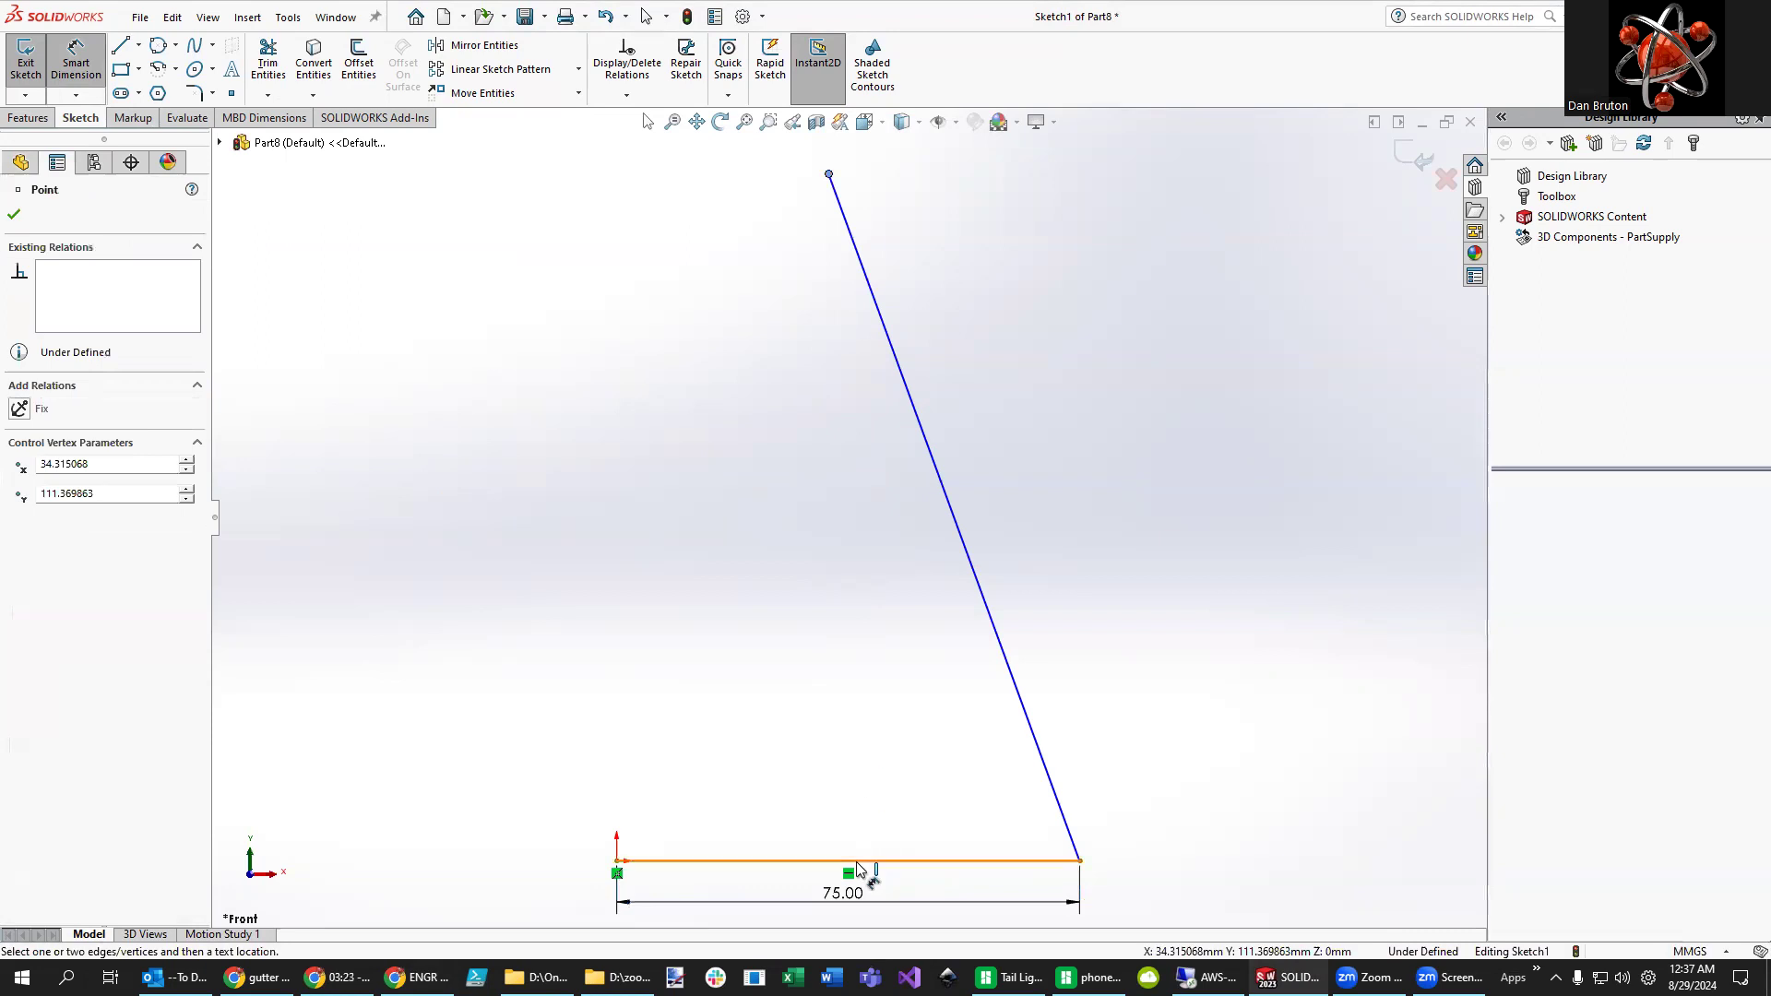
{"action": "left_click", "coordinate": [712, 787]}
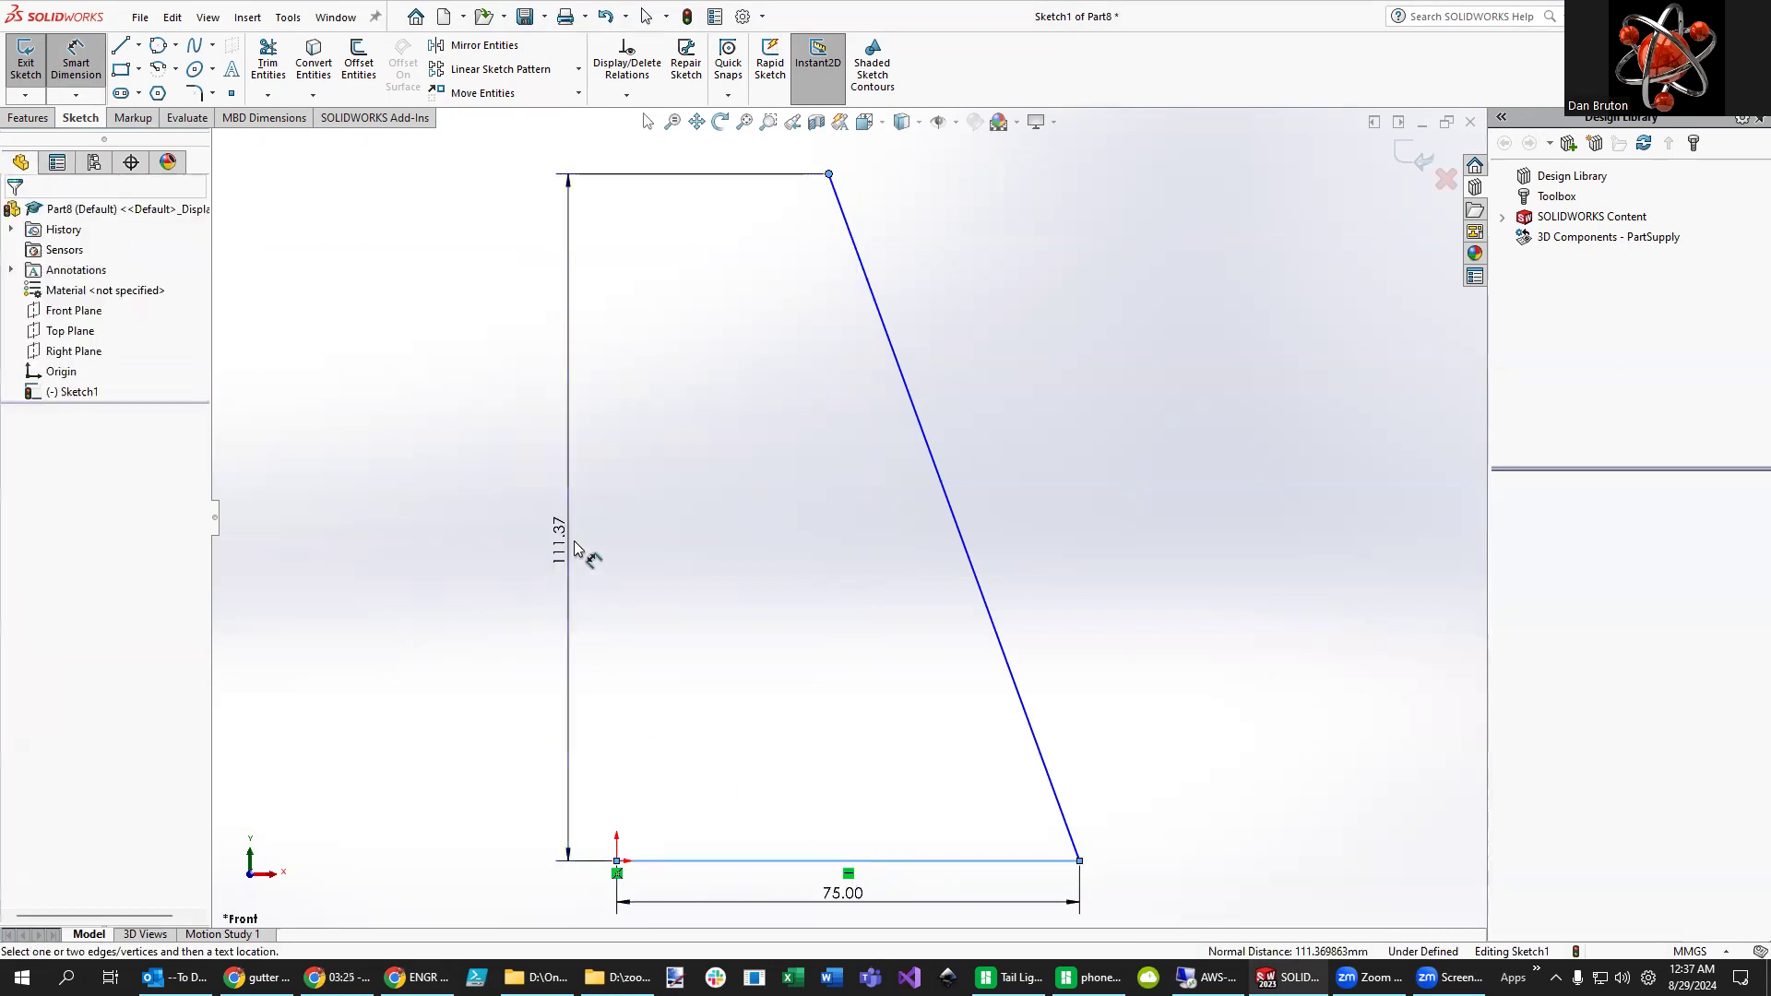
{"action": "left_click", "coordinate": [574, 541]}
{"action": "type", "text": "125.5"}
{"action": "key", "text": "Return"}
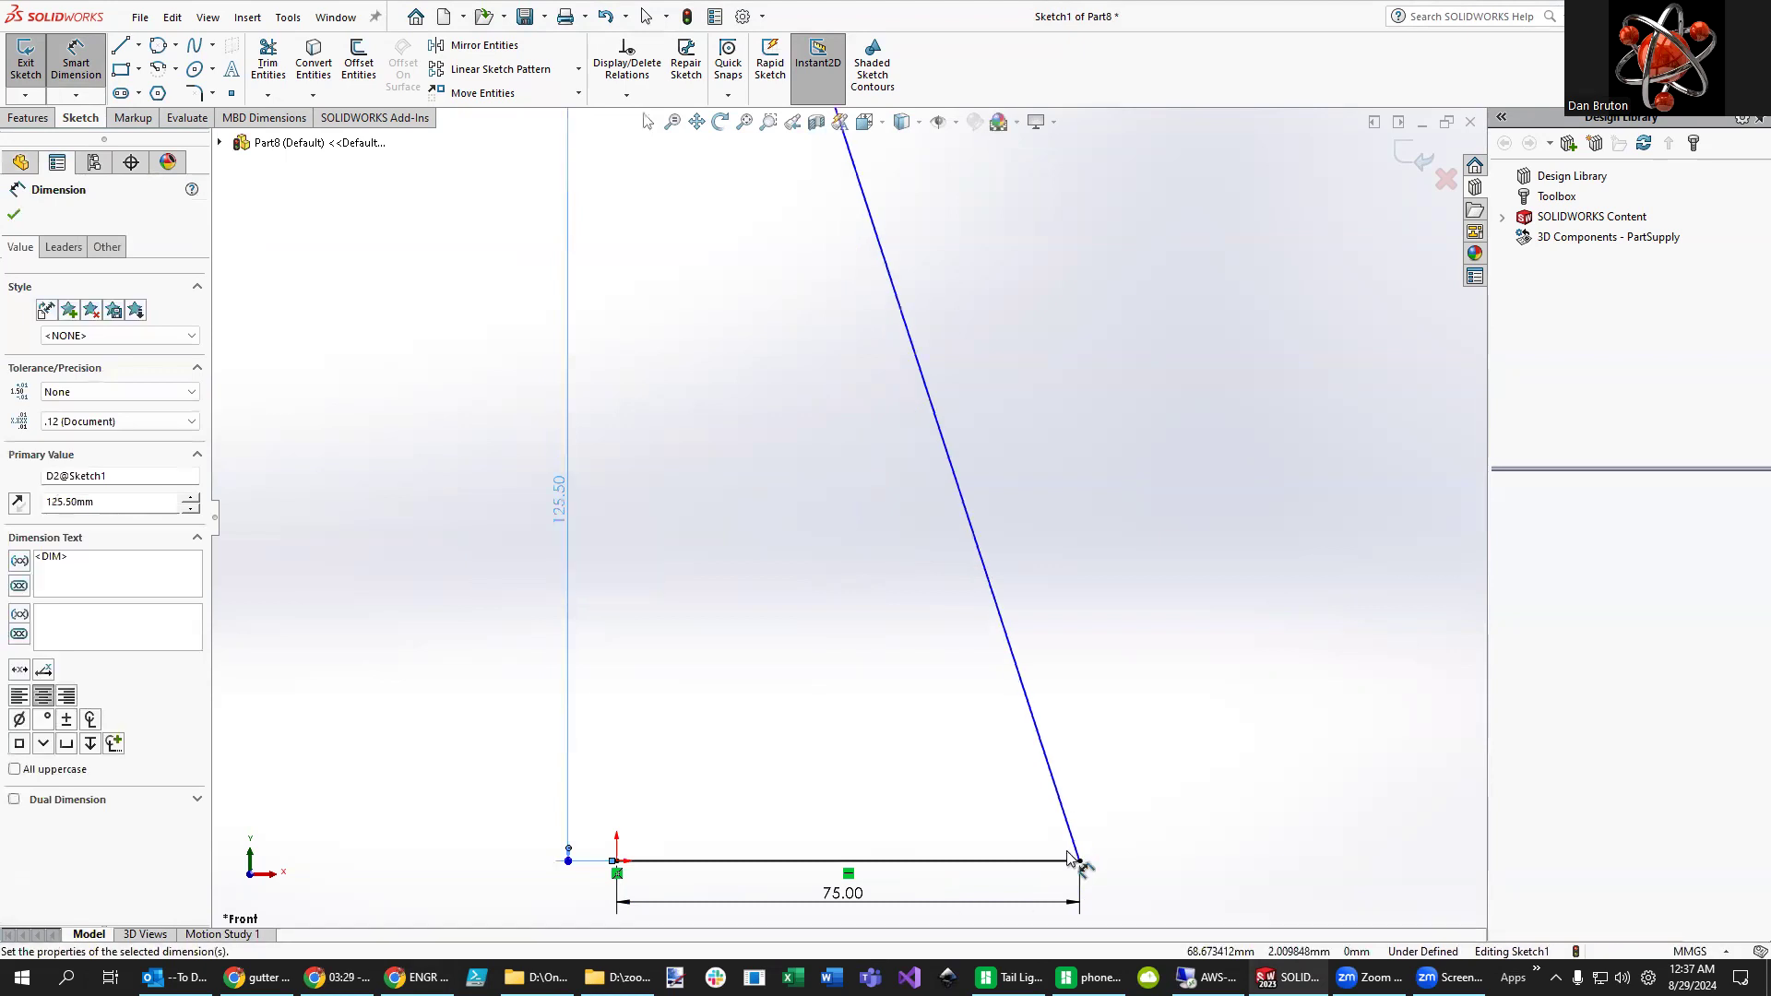
- Round the corner between the base line and the slanted line with a 10 mm sketch fillet
{"action": "left_click", "coordinate": [194, 93]}
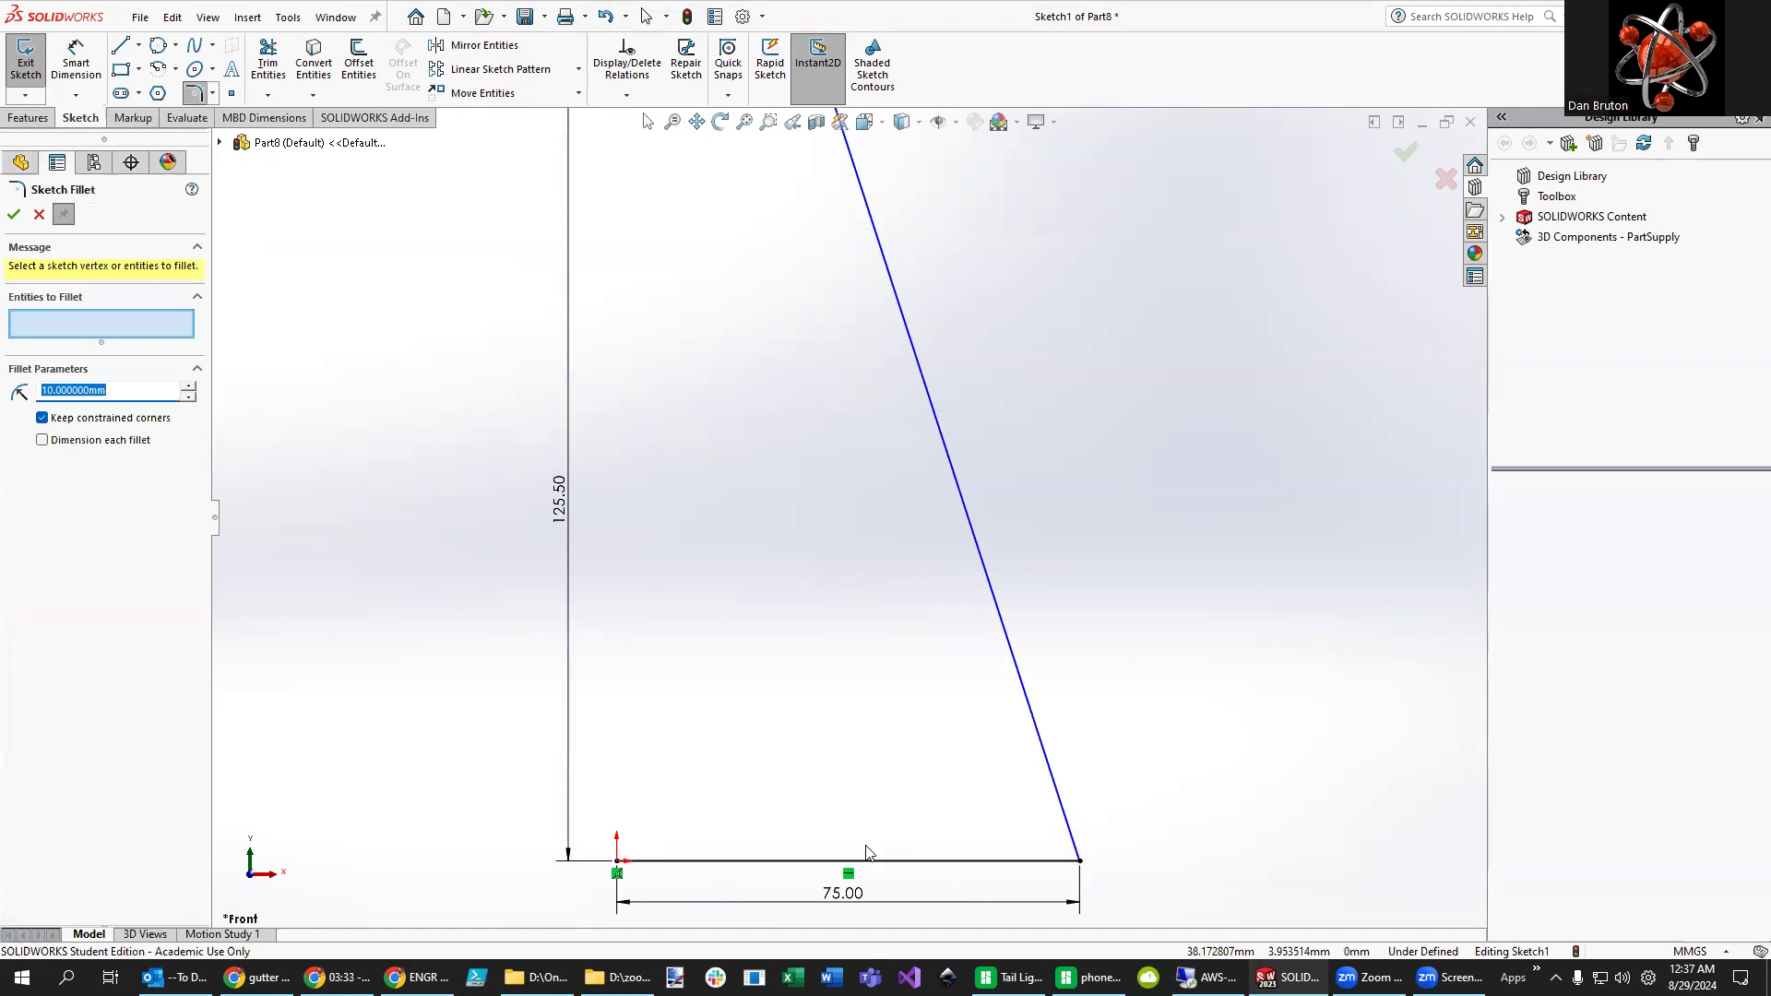
{"action": "left_click", "coordinate": [1081, 861]}
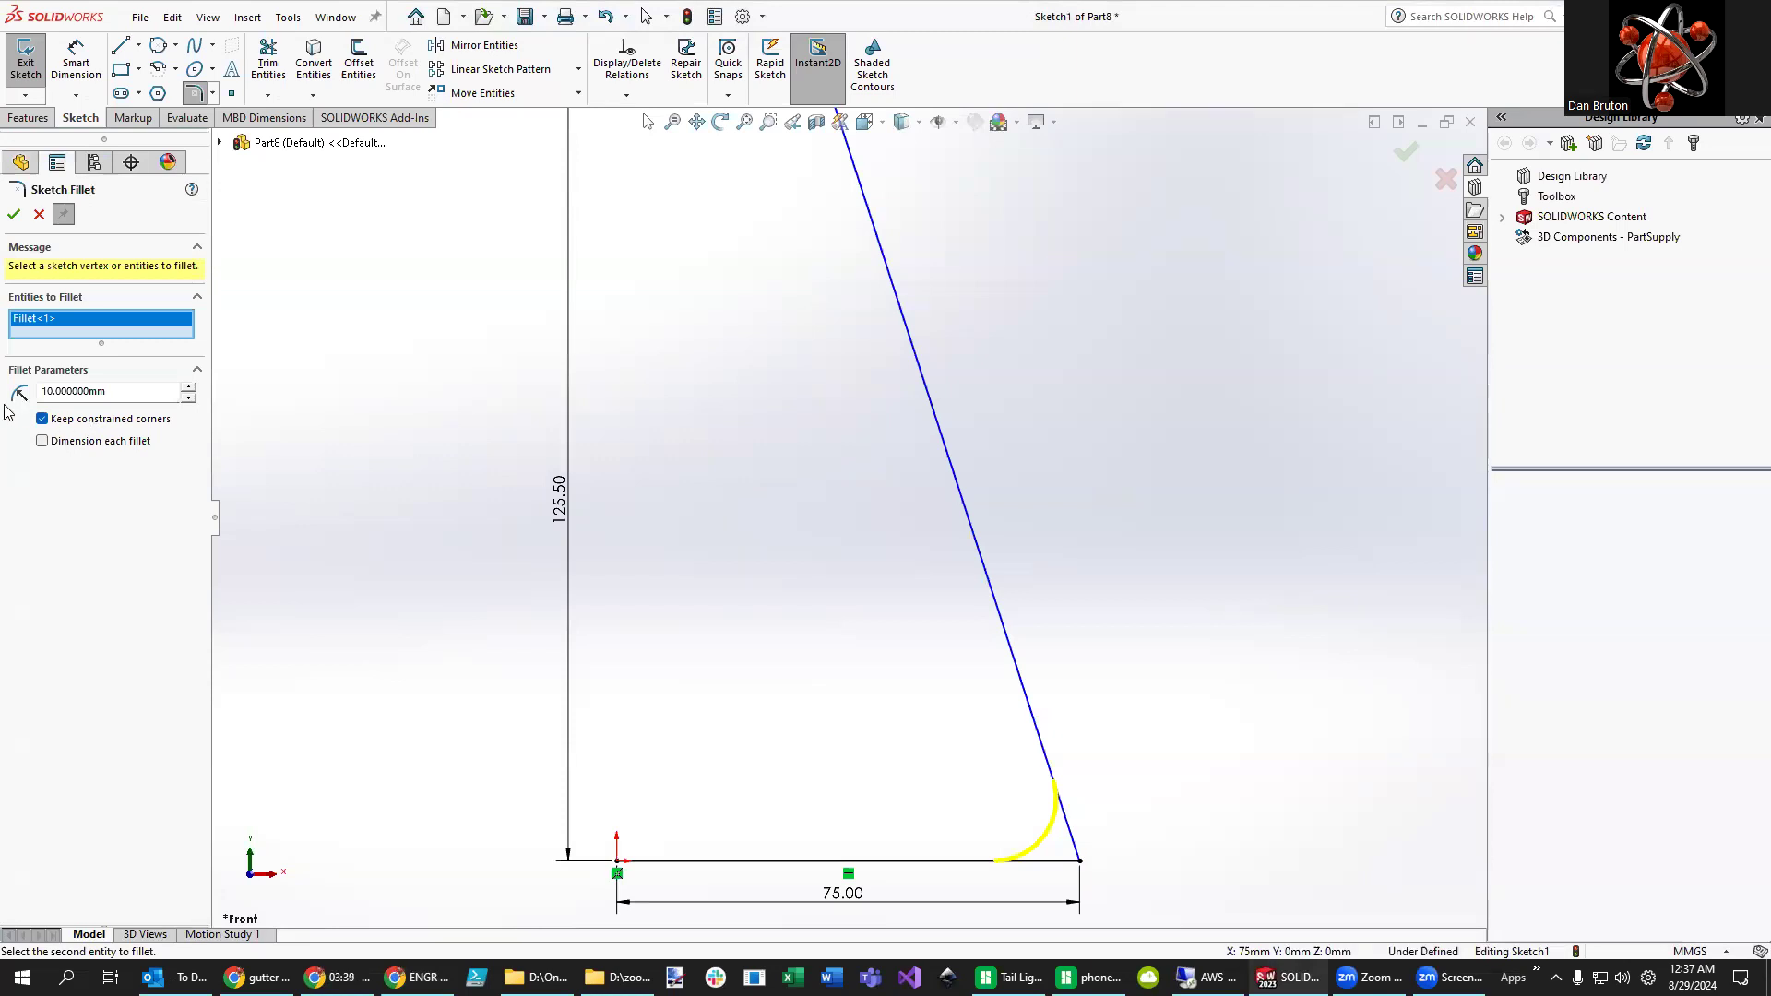
{"action": "left_click", "coordinate": [14, 215]}
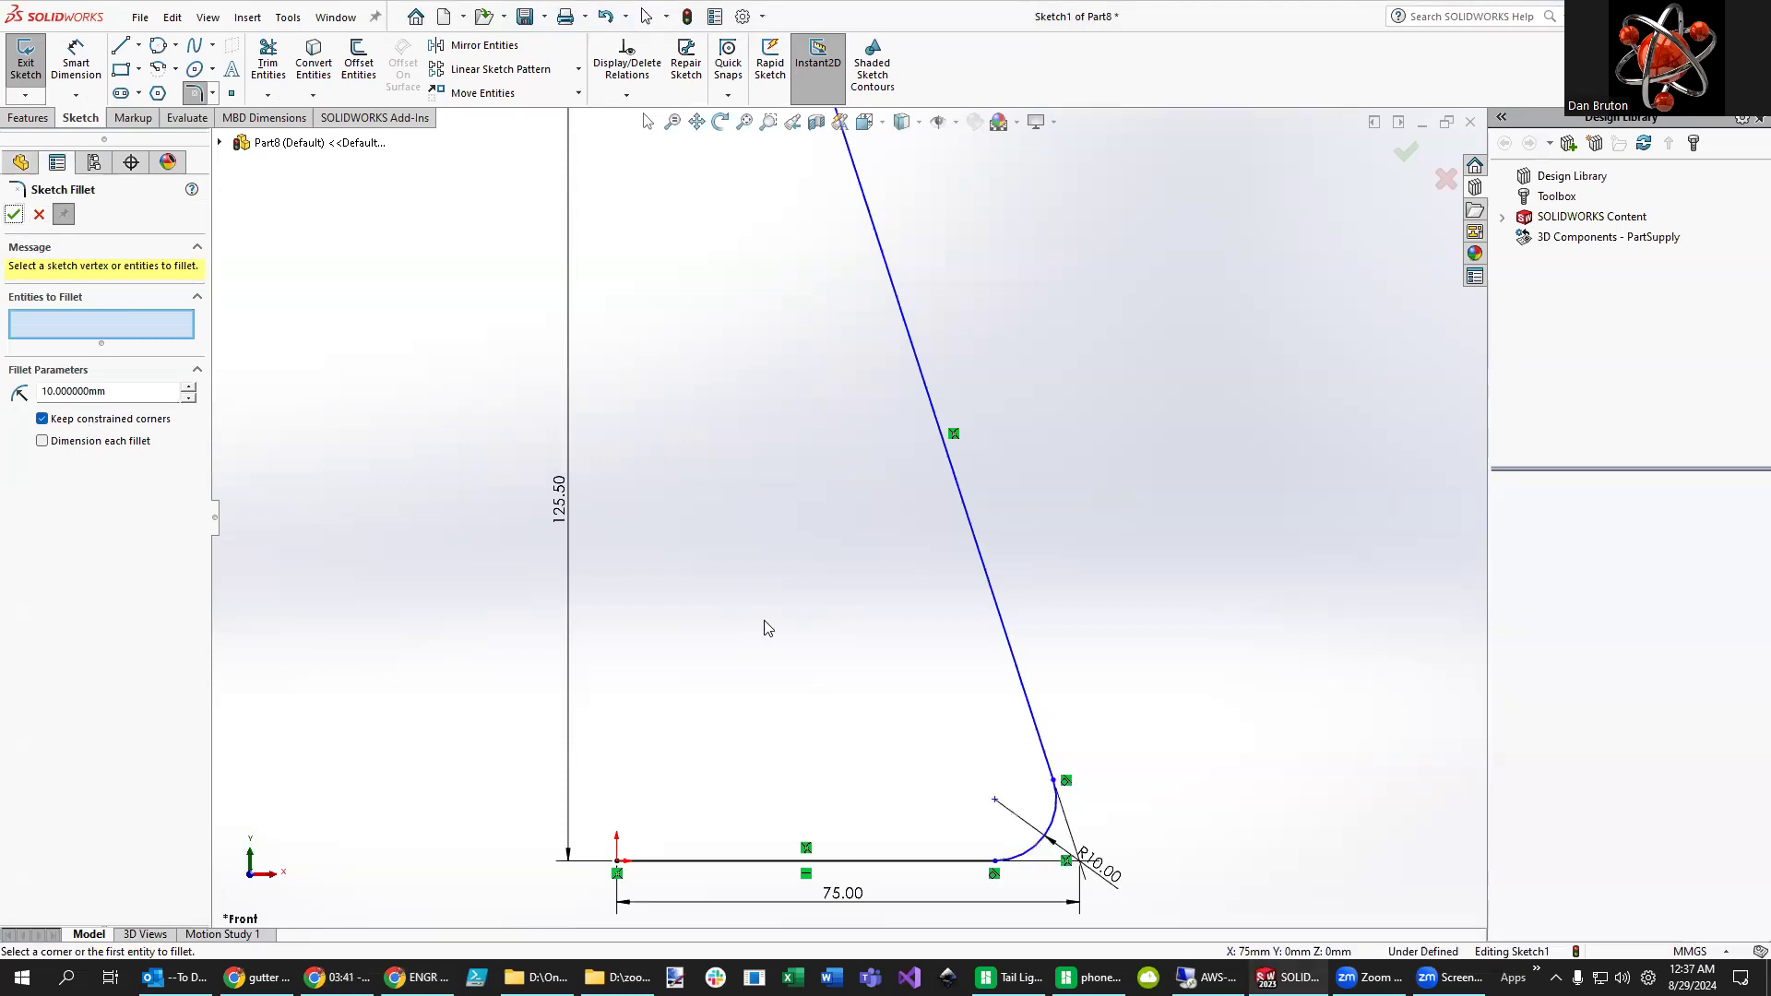
{"action": "key", "text": "f"}
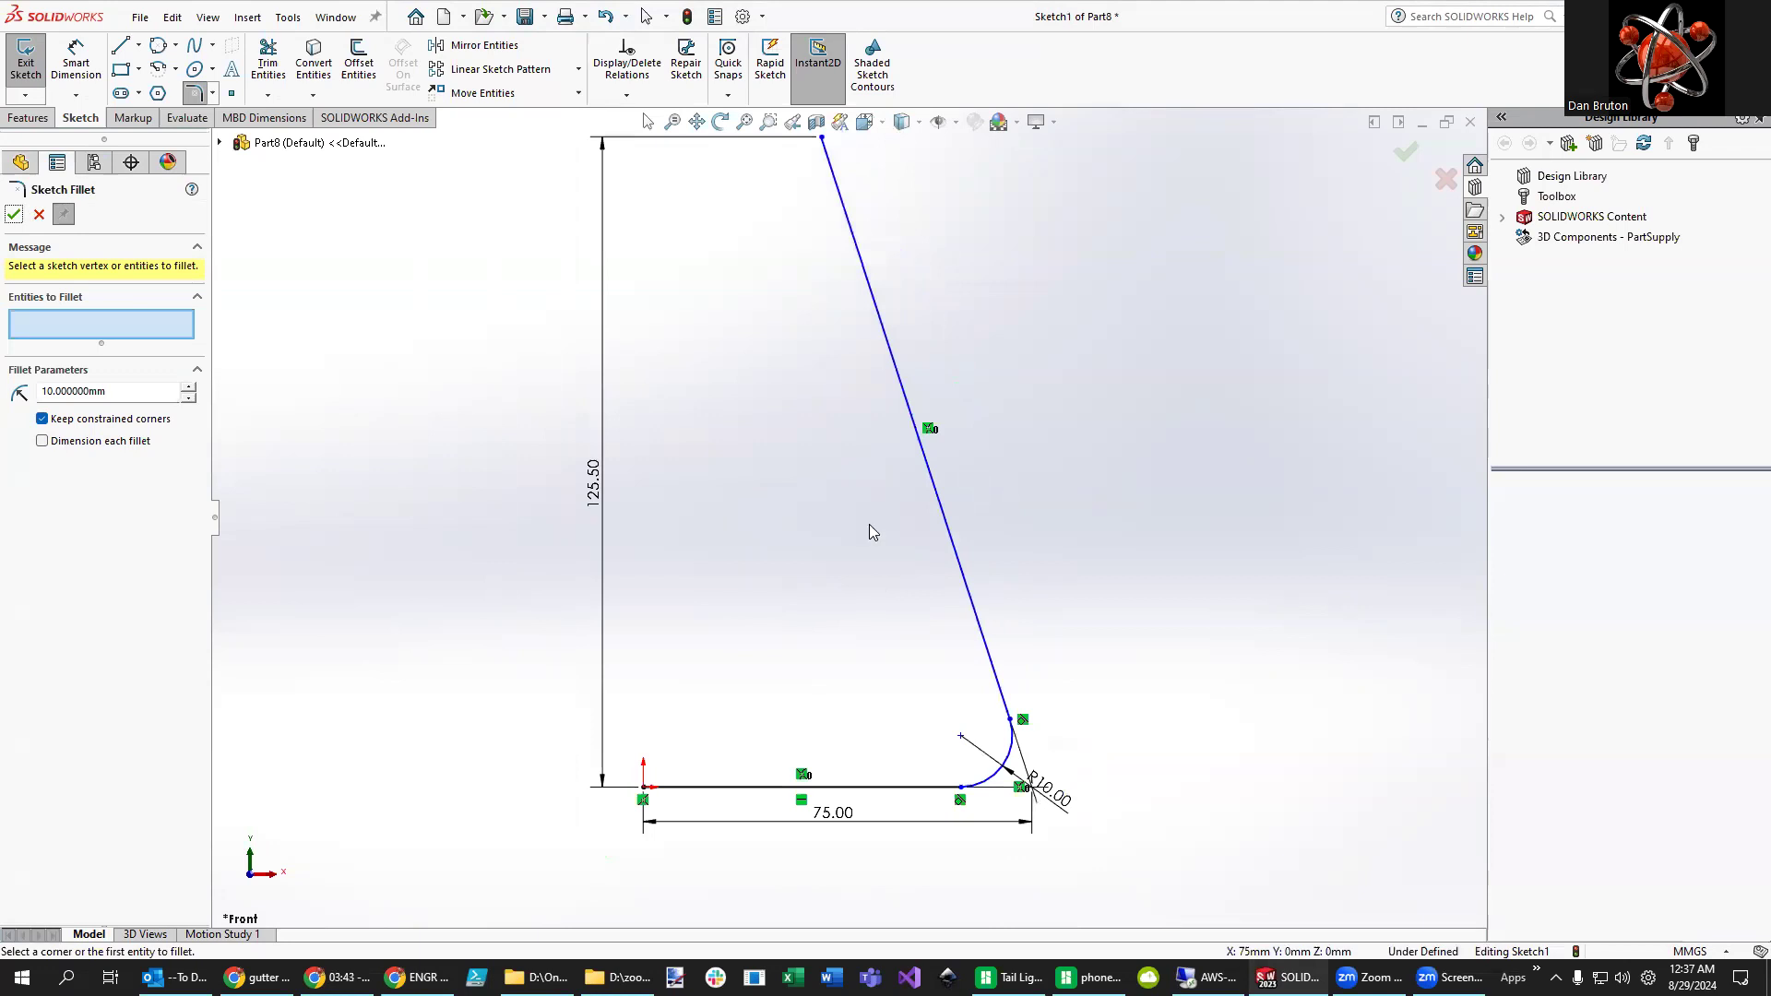
{"action": "scroll", "coordinate": [871, 447], "scroll_direction": "up", "scroll_amount": 1}
{"action": "scroll", "coordinate": [960, 434], "scroll_direction": "down", "scroll_amount": 2}
{"action": "scroll", "coordinate": [960, 434], "scroll_direction": "up", "scroll_amount": 2}
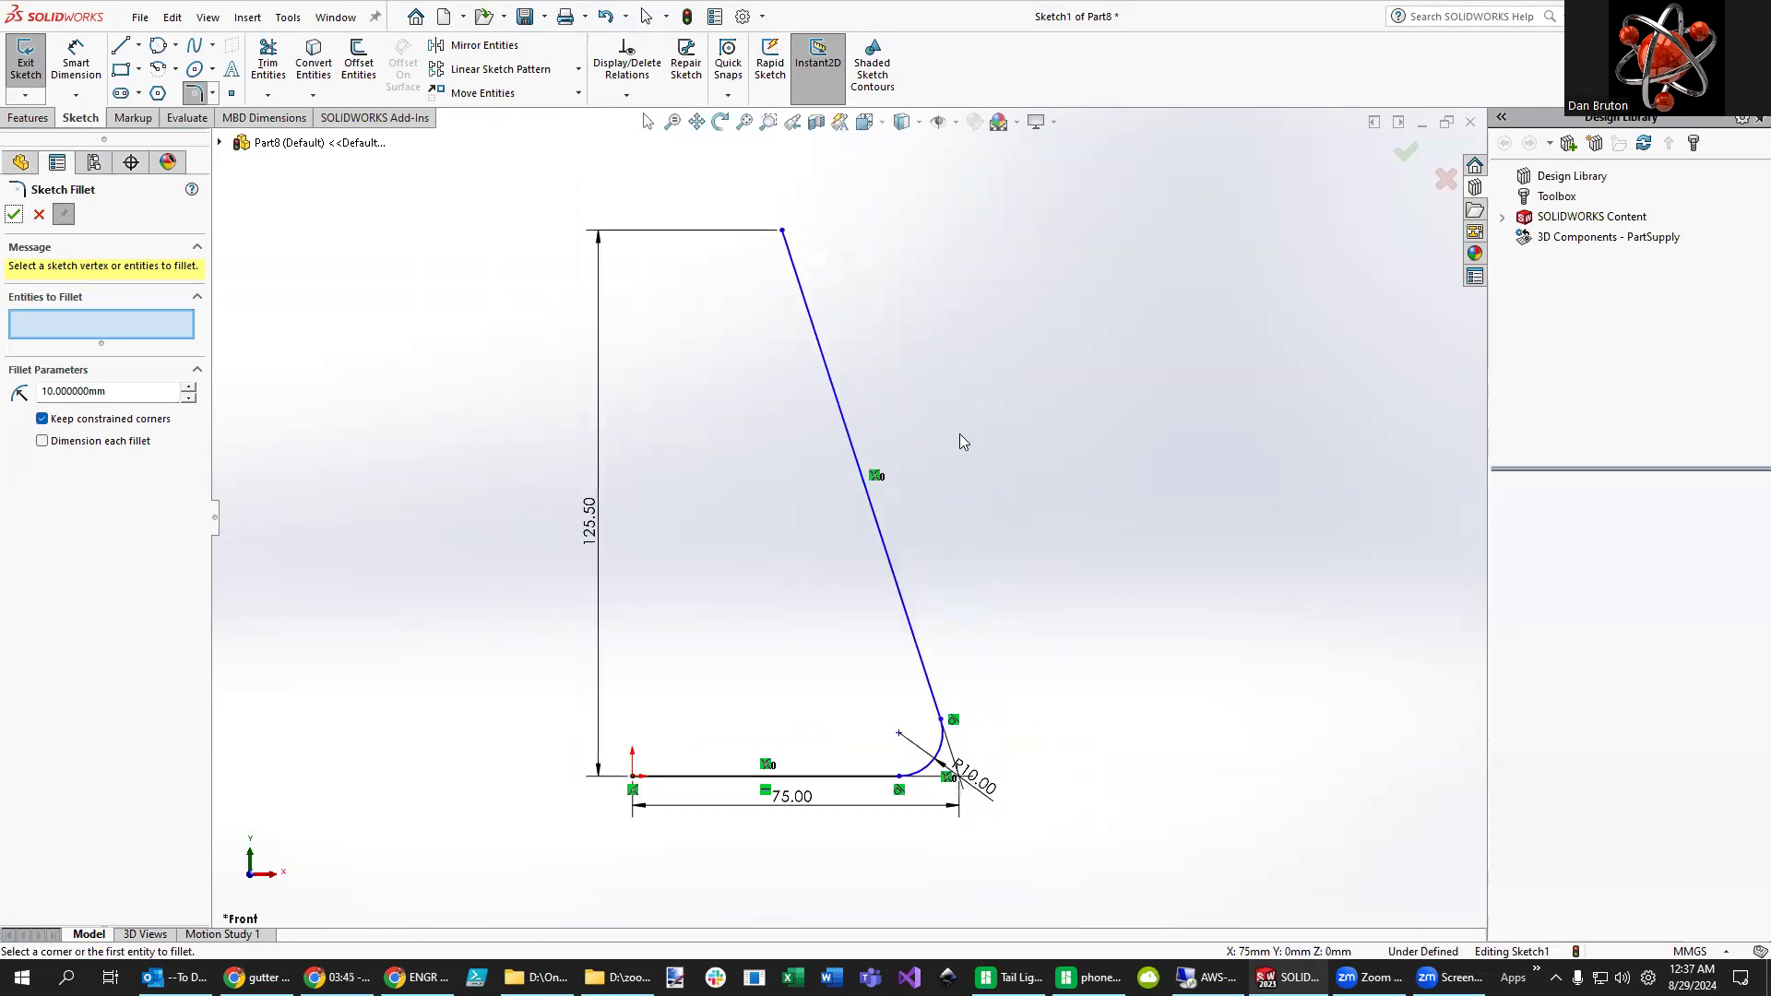
- Offset the whole chain of lines and fillet by 2 mm, reversed toward the inside of the profile
{"action": "left_click", "coordinate": [359, 64]}
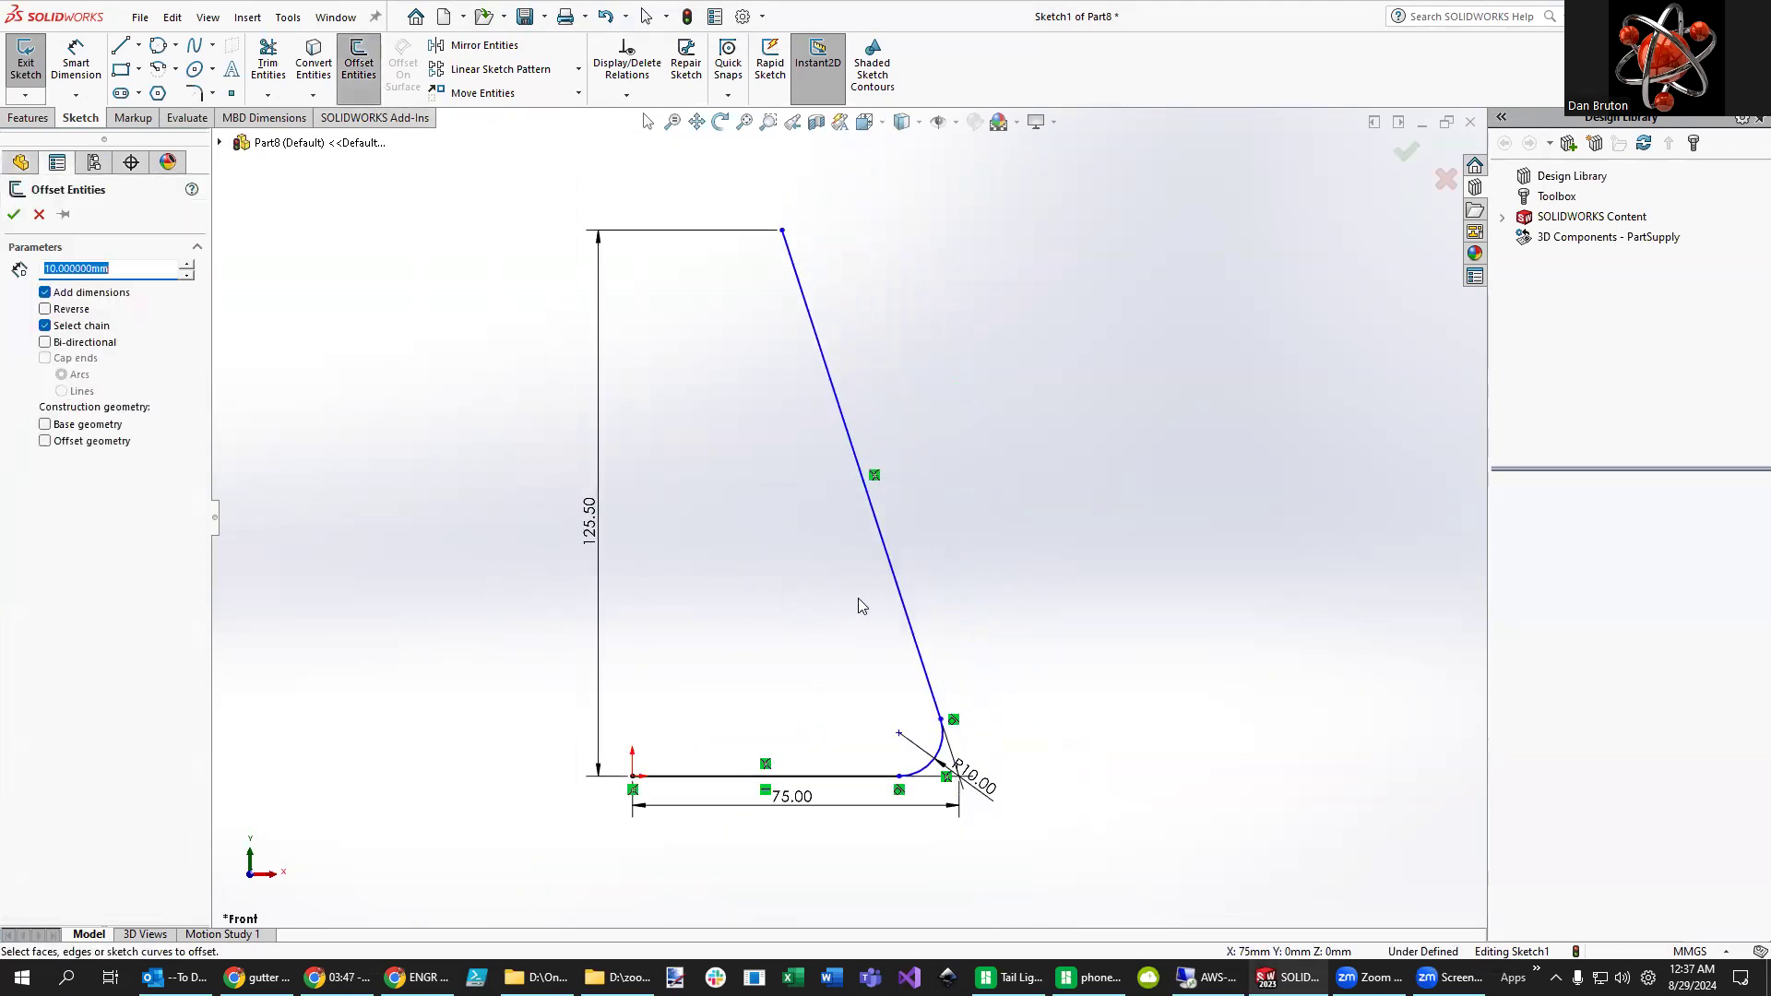
{"action": "left_click", "coordinate": [900, 595]}
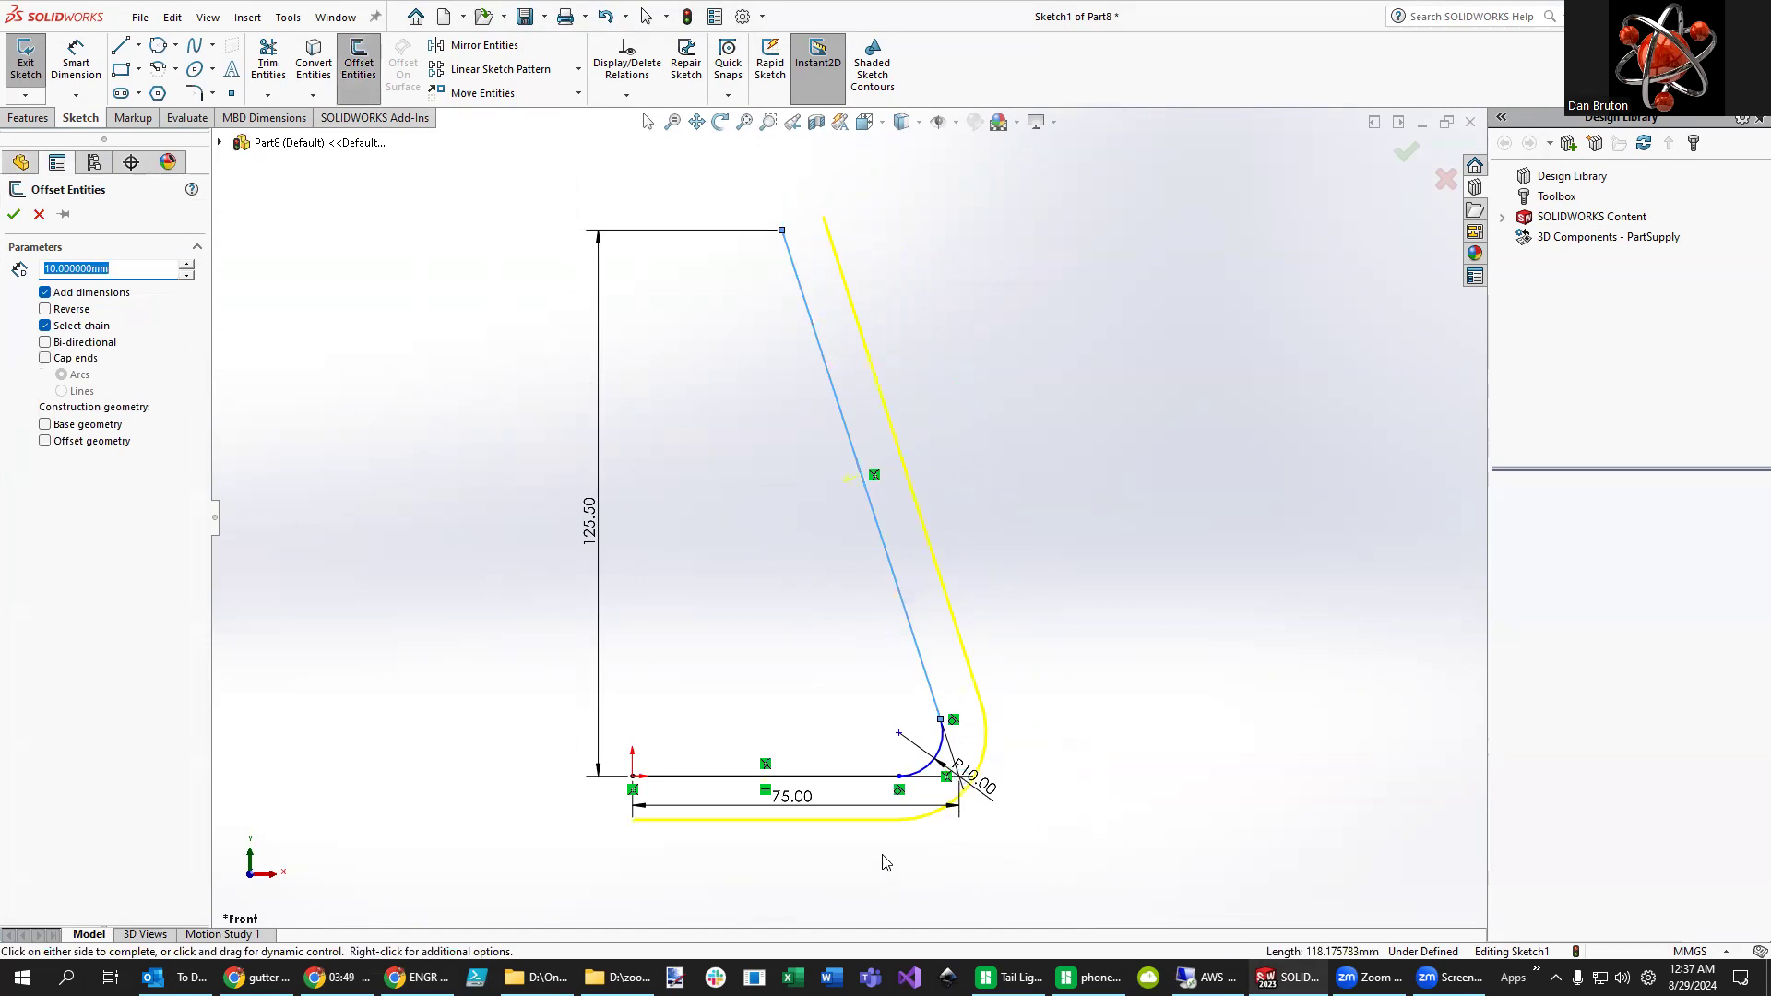
{"action": "left_click", "coordinate": [46, 310]}
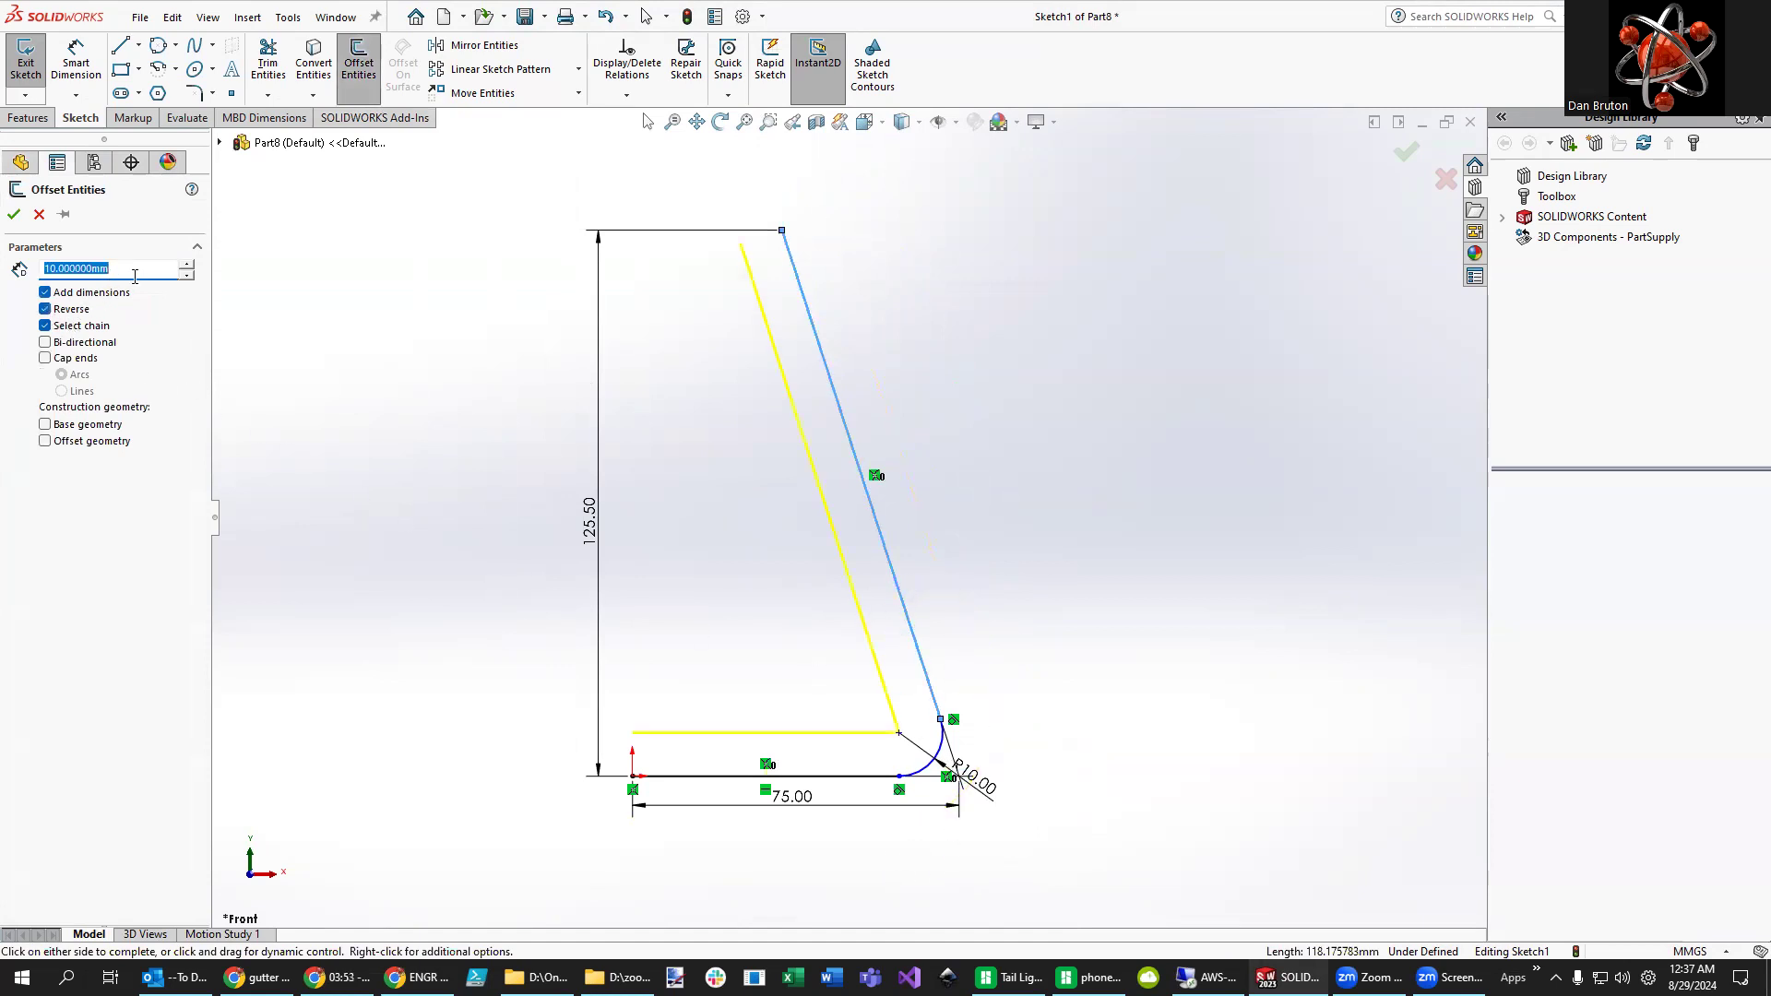
{"action": "type", "text": "2"}
{"action": "key", "text": "Return"}
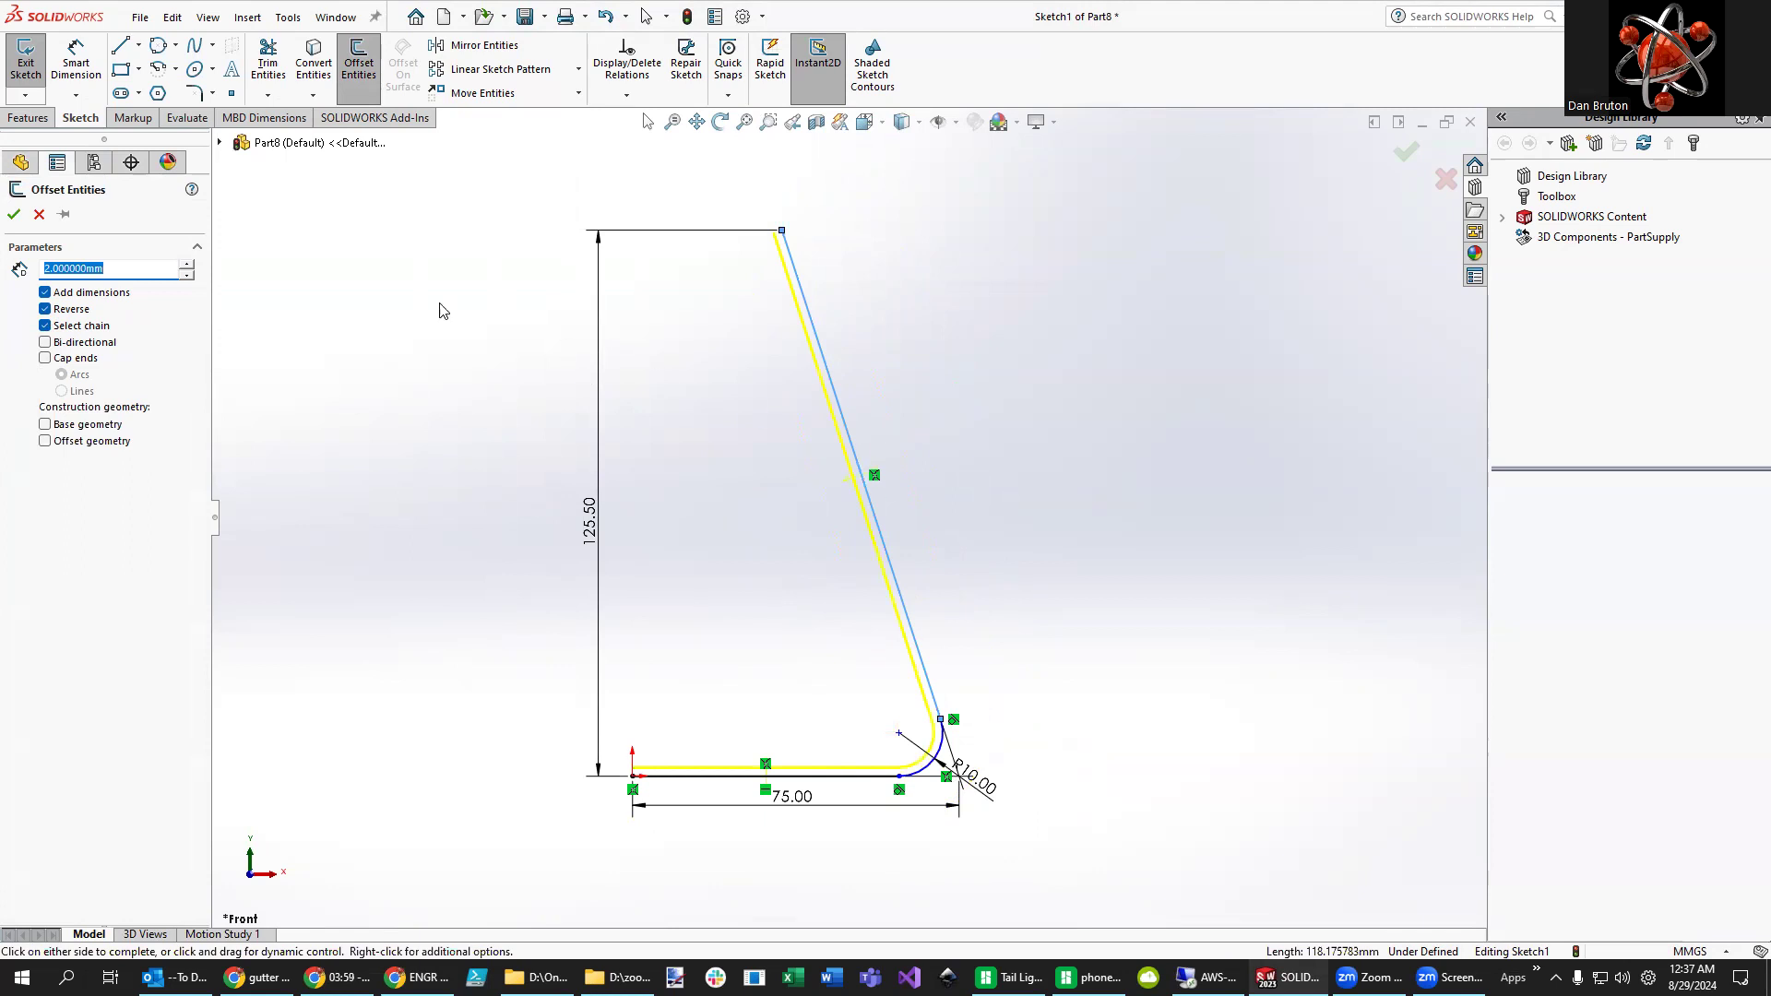
{"action": "left_click", "coordinate": [37, 215]}
- Close the profile by joining the original and offset endpoints with short lines at the slanted leg's upper end and at the origin
{"action": "scroll", "coordinate": [791, 318], "scroll_direction": "down", "scroll_amount": 3}
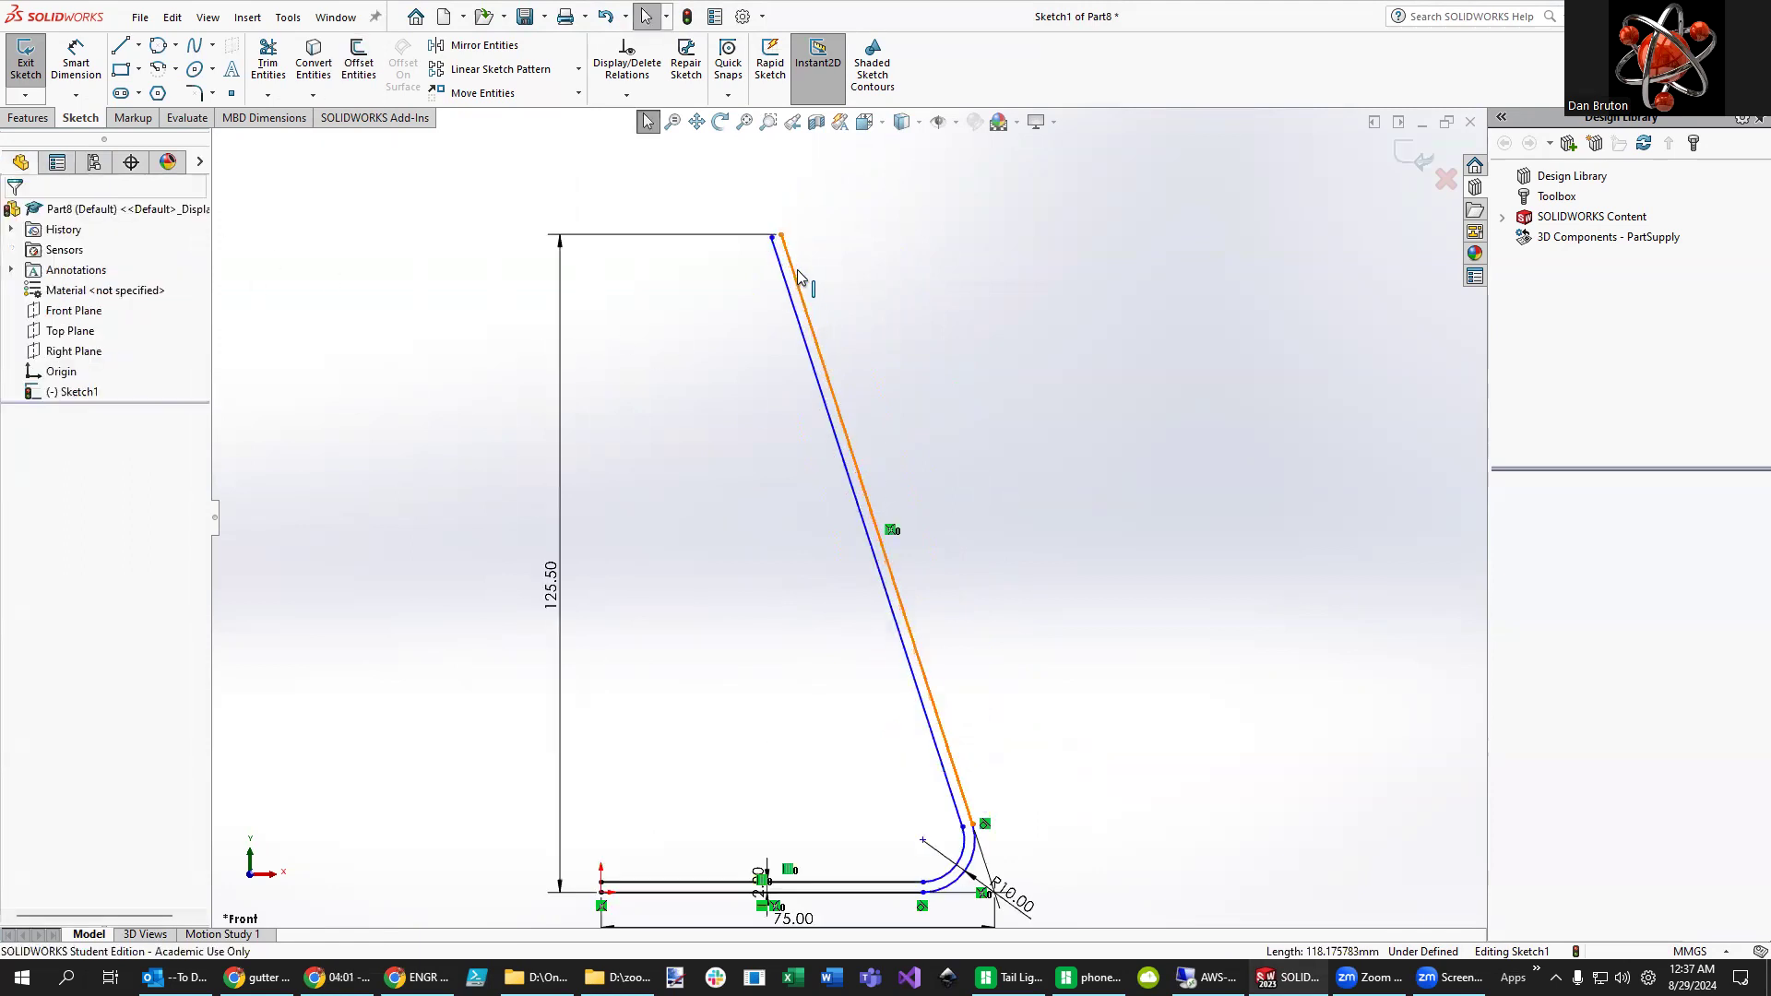
{"action": "scroll", "coordinate": [792, 318], "scroll_direction": "down", "scroll_amount": 2}
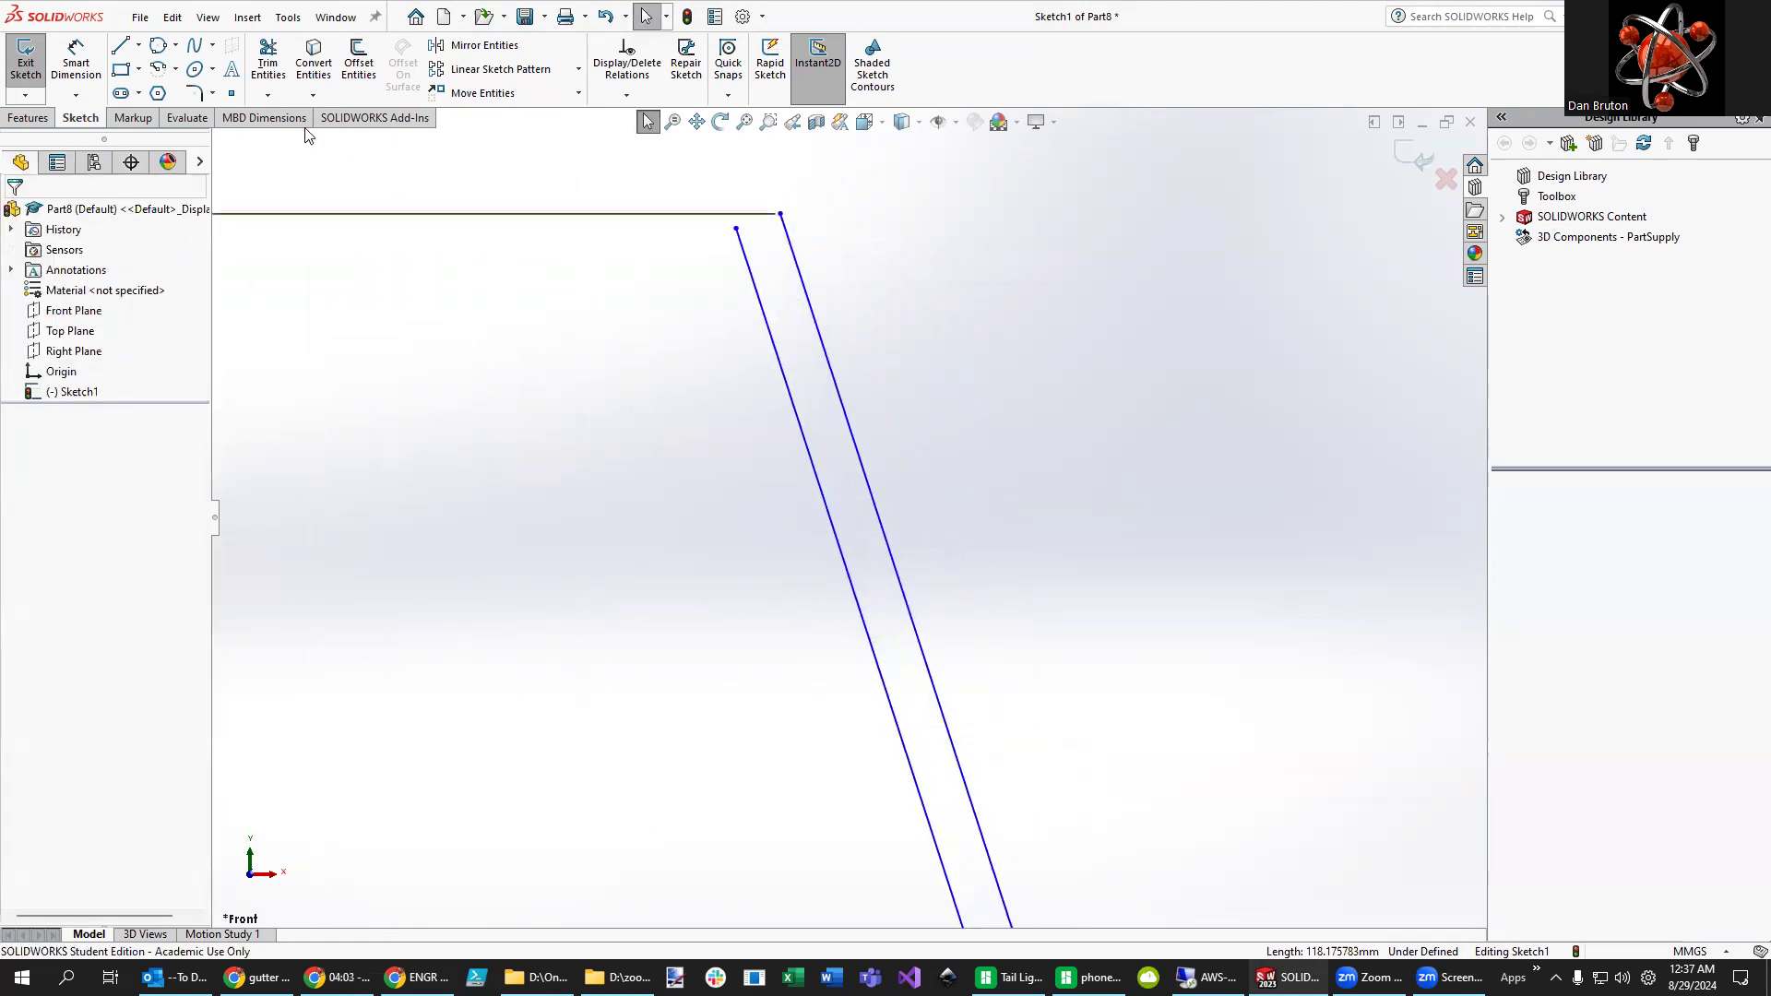
{"action": "left_click", "coordinate": [736, 228]}
{"action": "left_click", "coordinate": [780, 215]}
{"action": "scroll", "coordinate": [640, 636], "scroll_direction": "up", "scroll_amount": 5}
{"action": "scroll", "coordinate": [784, 812], "scroll_direction": "up", "scroll_amount": 4}
{"action": "scroll", "coordinate": [1237, 679], "scroll_direction": "down", "scroll_amount": 3}
{"action": "scroll", "coordinate": [828, 652], "scroll_direction": "down", "scroll_amount": 3}
{"action": "scroll", "coordinate": [829, 652], "scroll_direction": "down", "scroll_amount": 3}
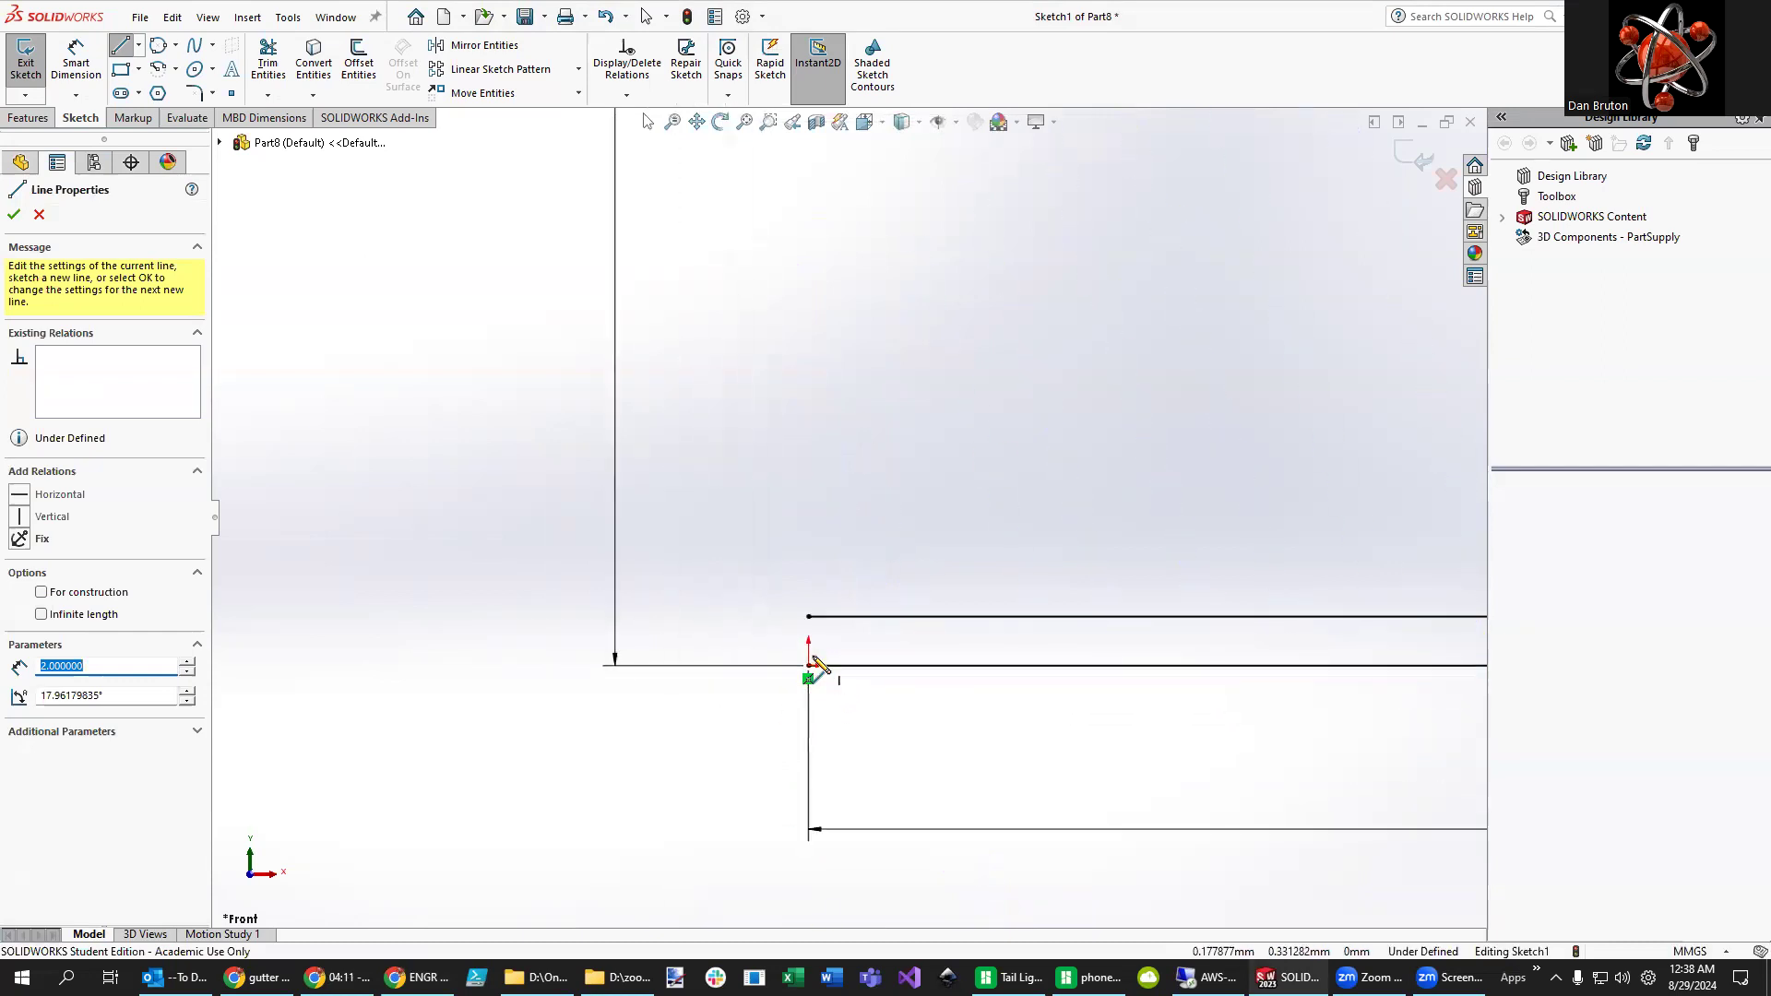
{"action": "left_click", "coordinate": [808, 665]}
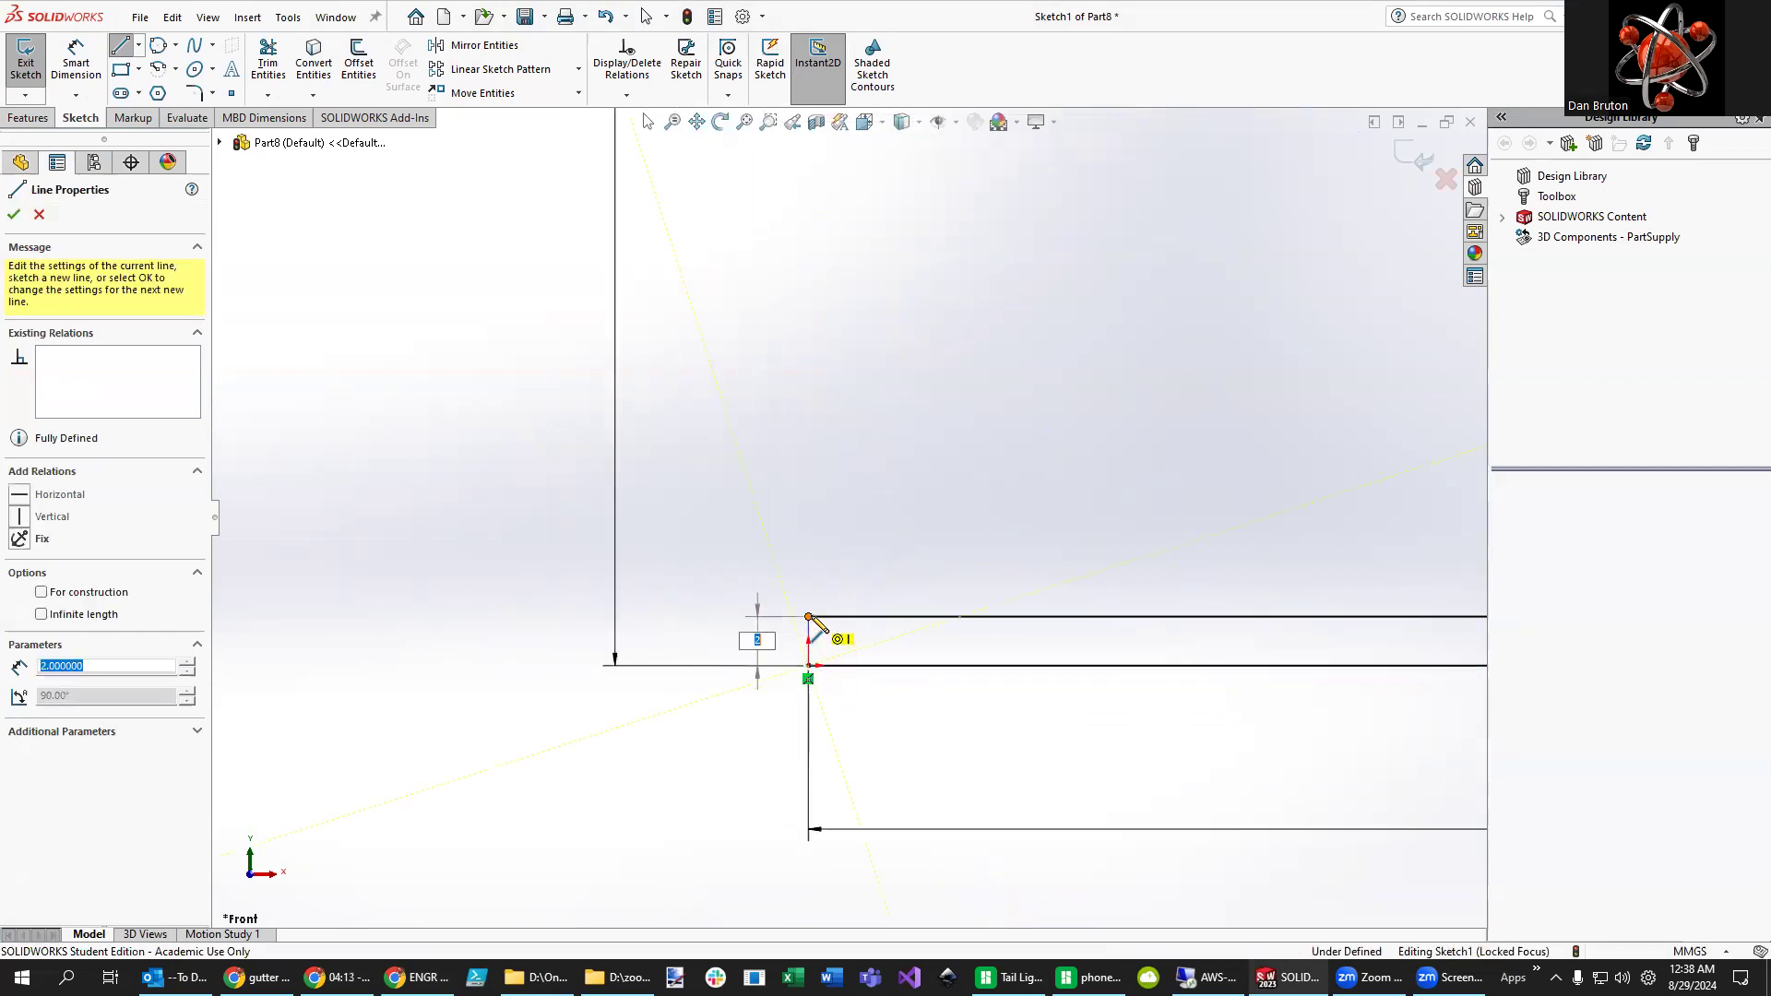
{"action": "left_click", "coordinate": [808, 616]}
- Dimension the angle between the outer slanted line and the base line as 70 degrees
{"action": "scroll", "coordinate": [1265, 525], "scroll_direction": "up", "scroll_amount": 5}
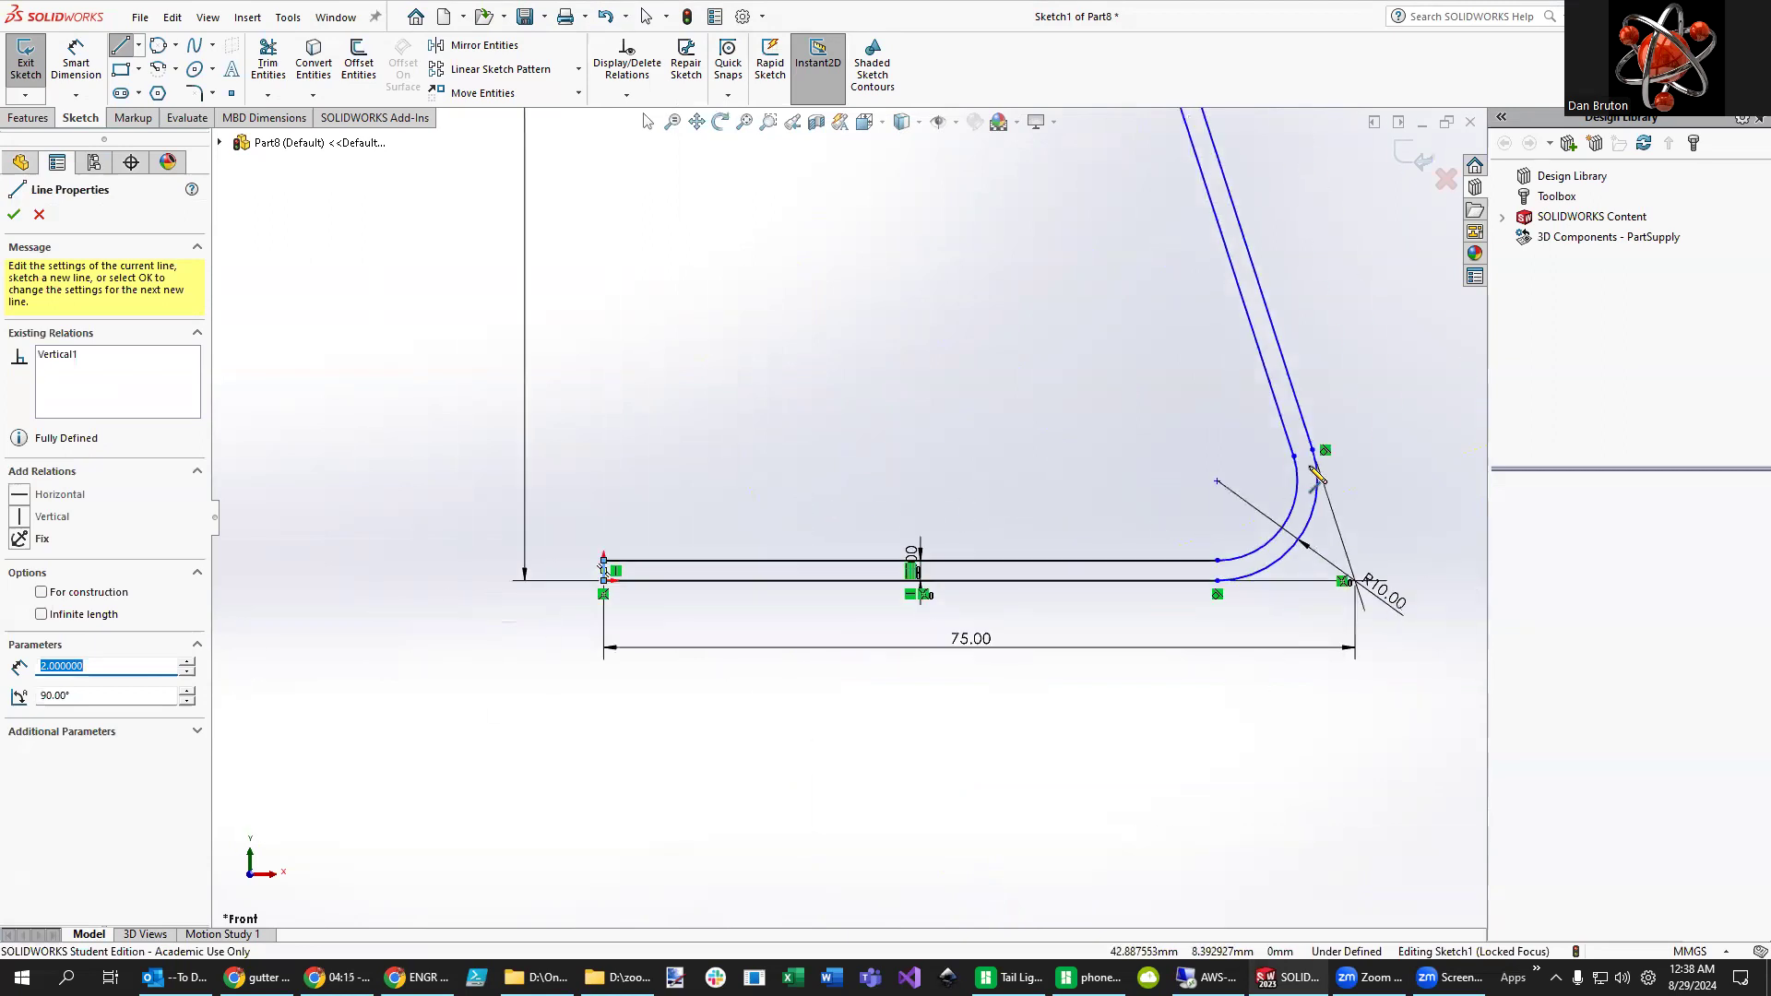
{"action": "scroll", "coordinate": [1070, 323], "scroll_direction": "up", "scroll_amount": 5}
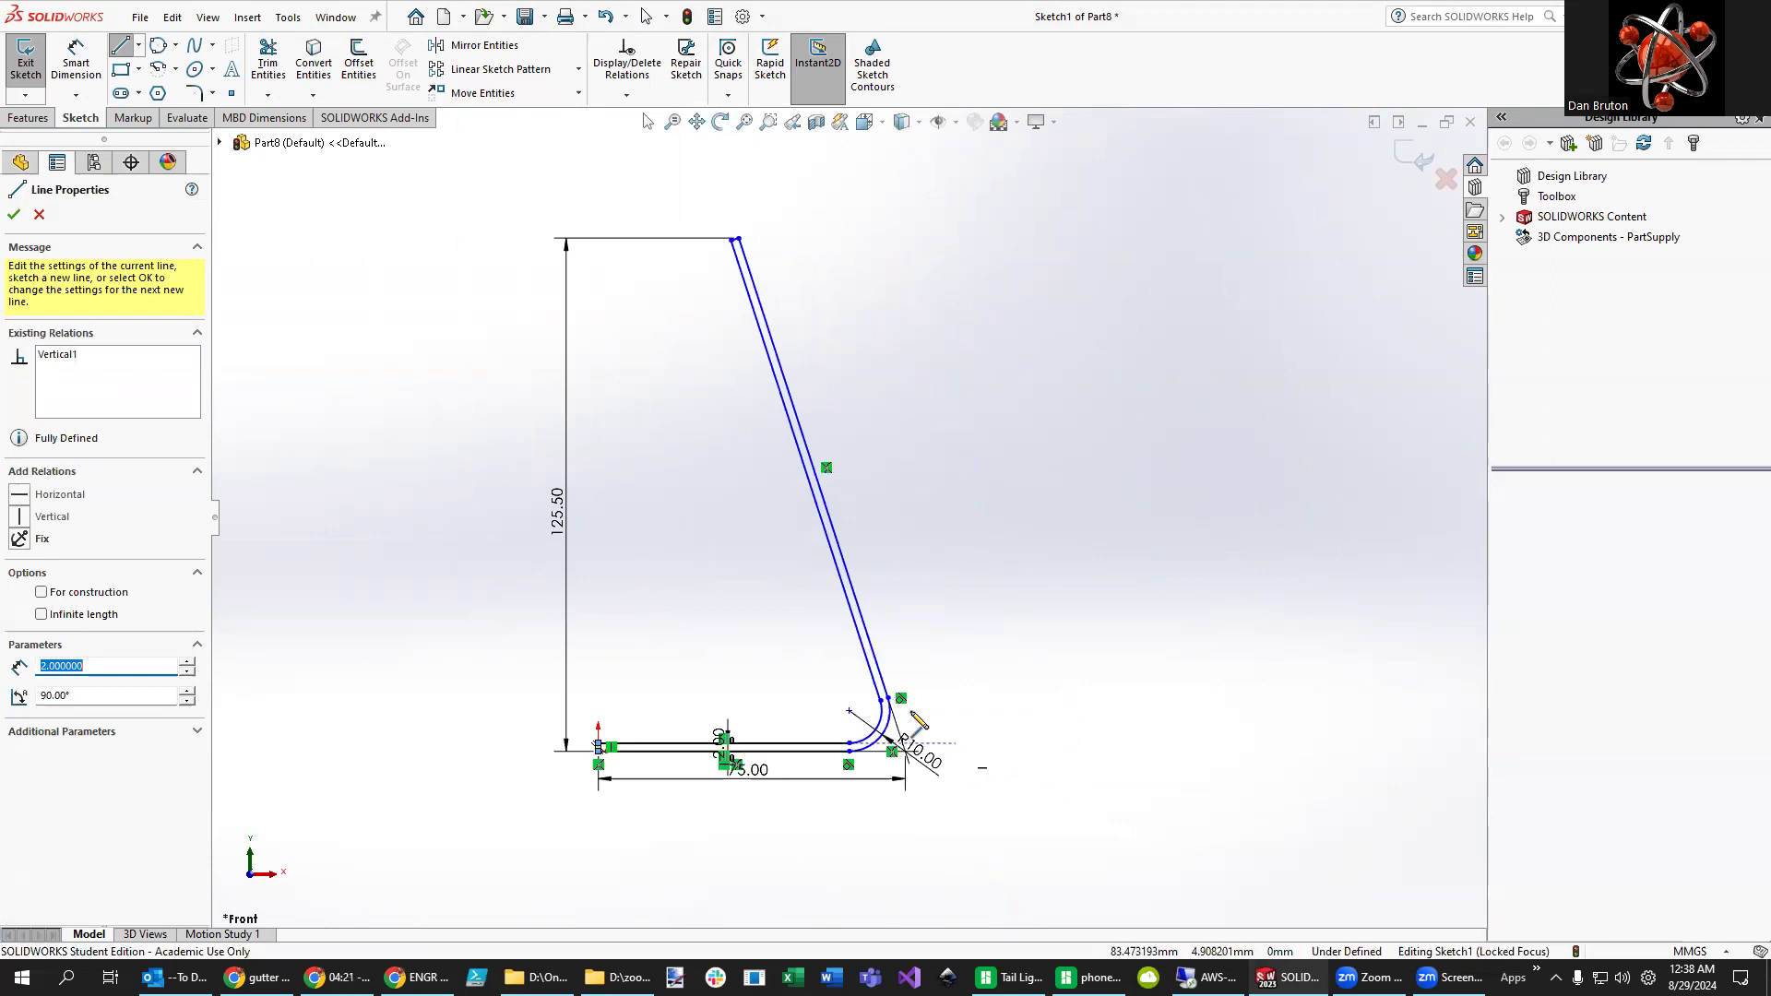
{"action": "left_click", "coordinate": [61, 57]}
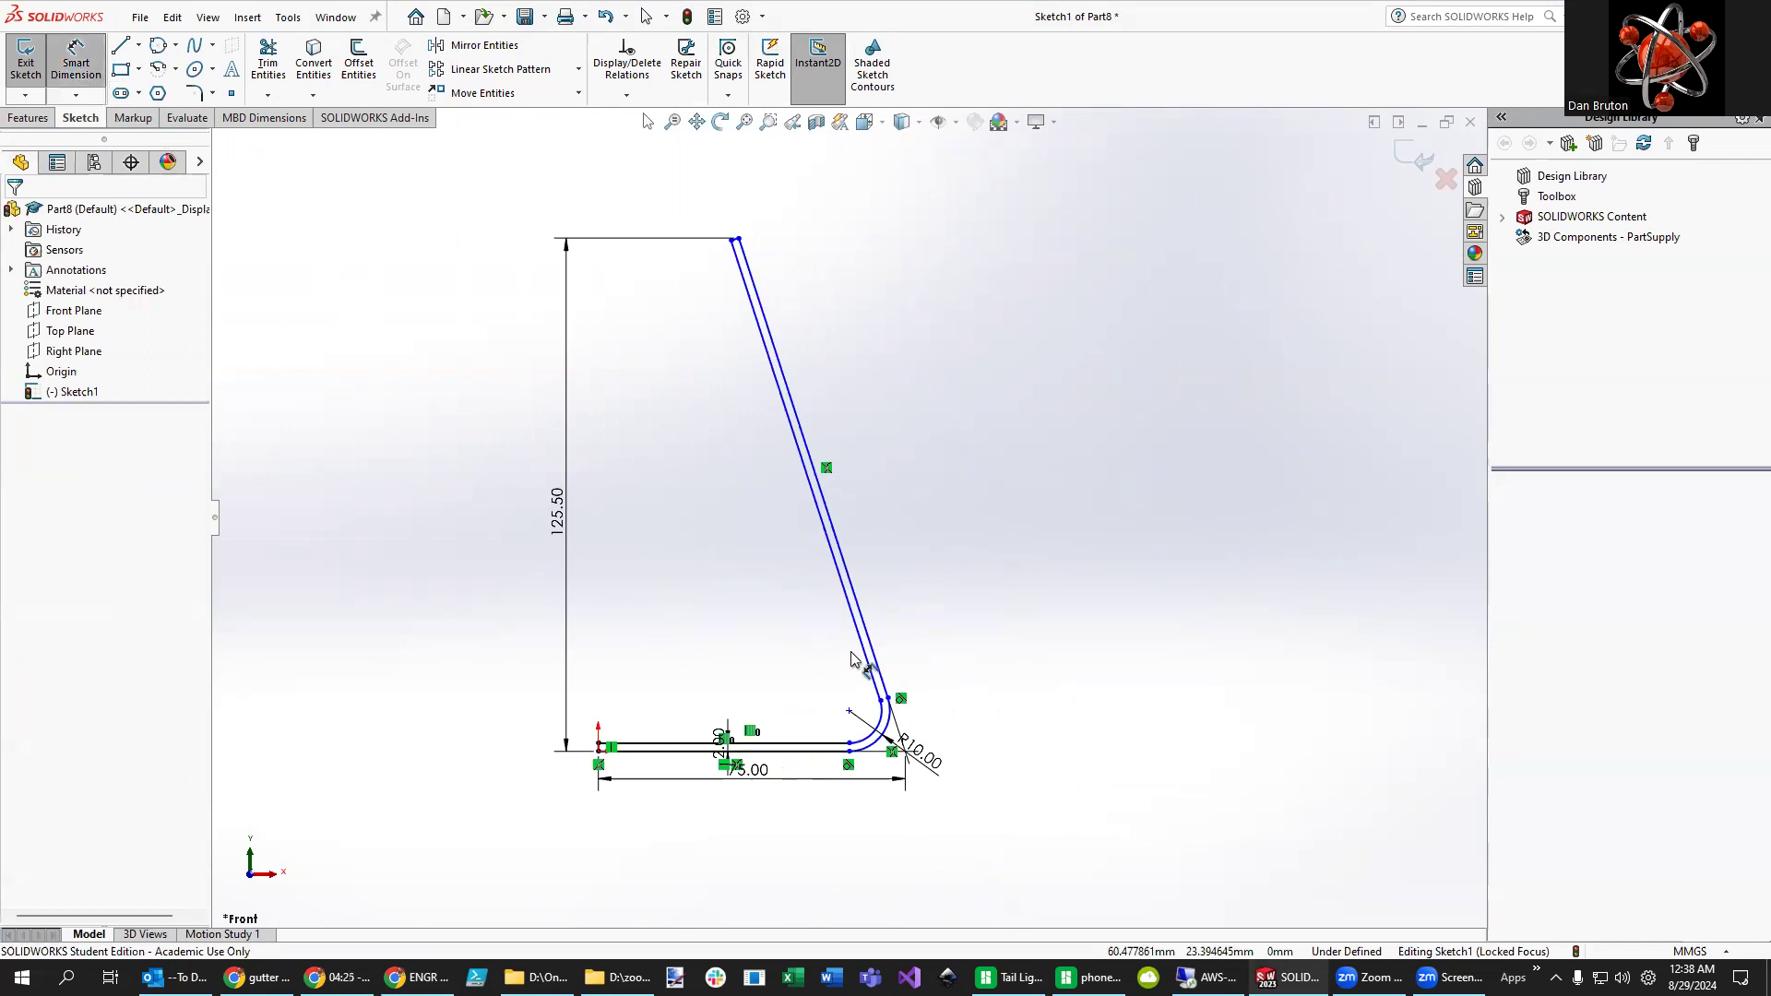
{"action": "left_click", "coordinate": [865, 620]}
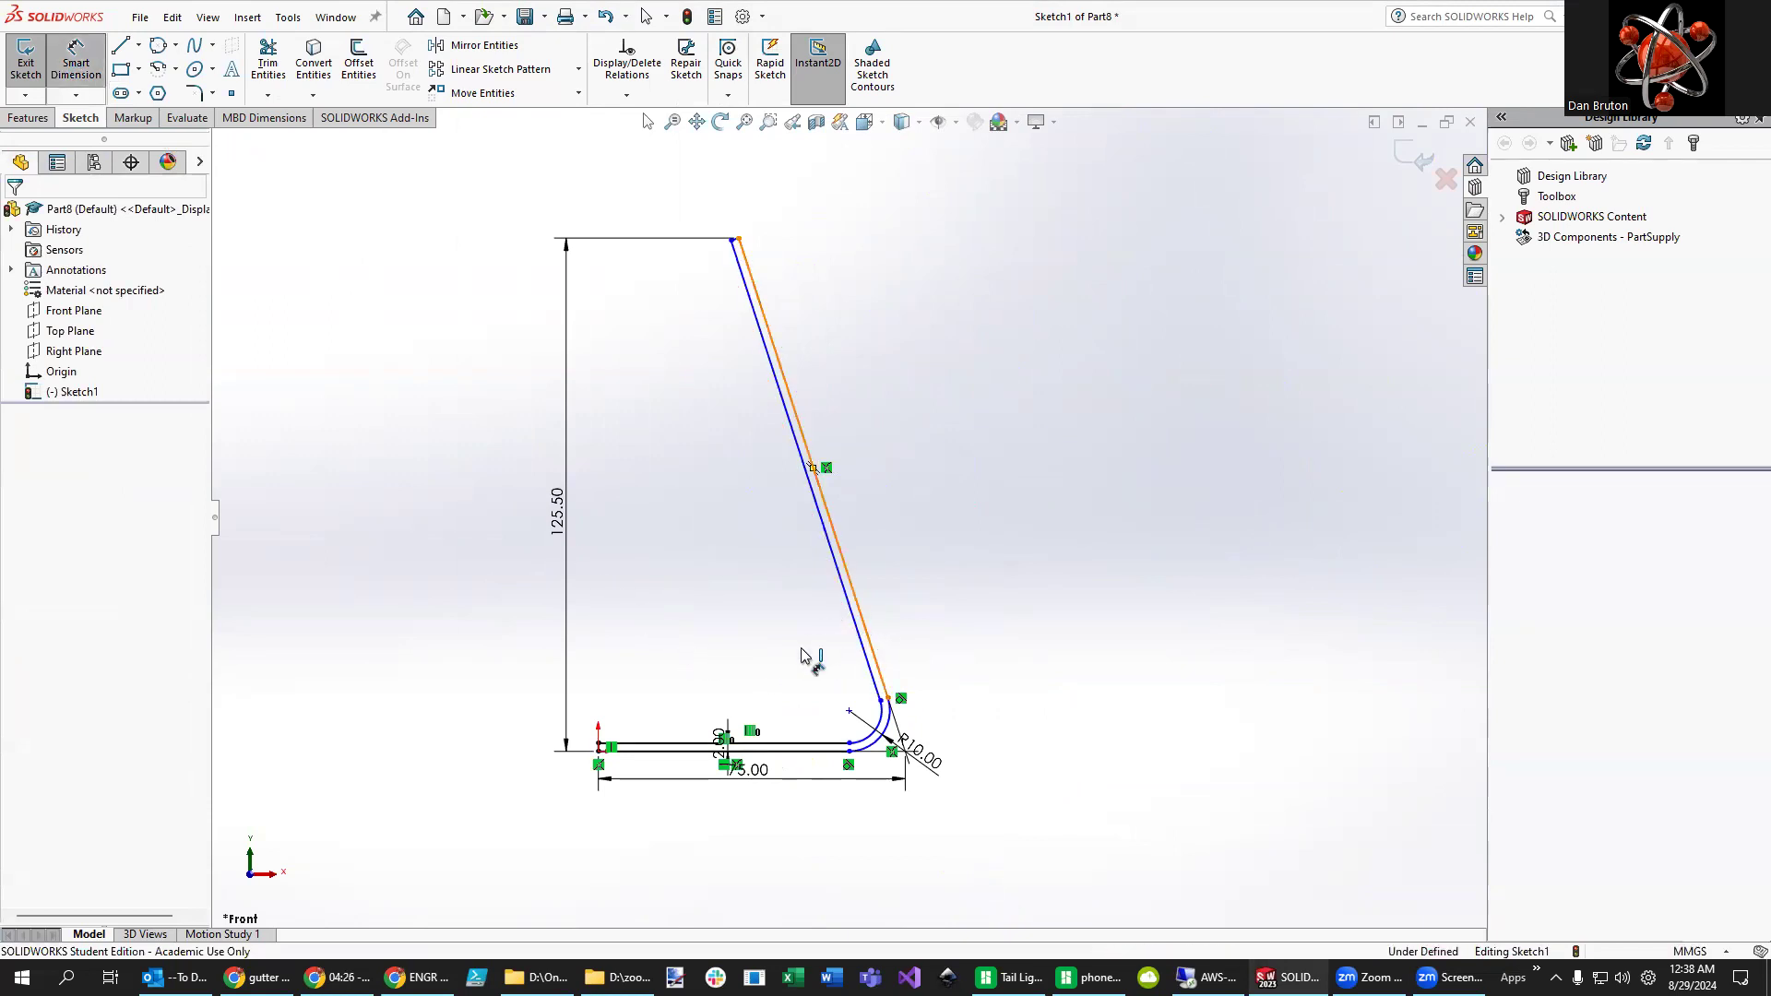
{"action": "left_click", "coordinate": [781, 753]}
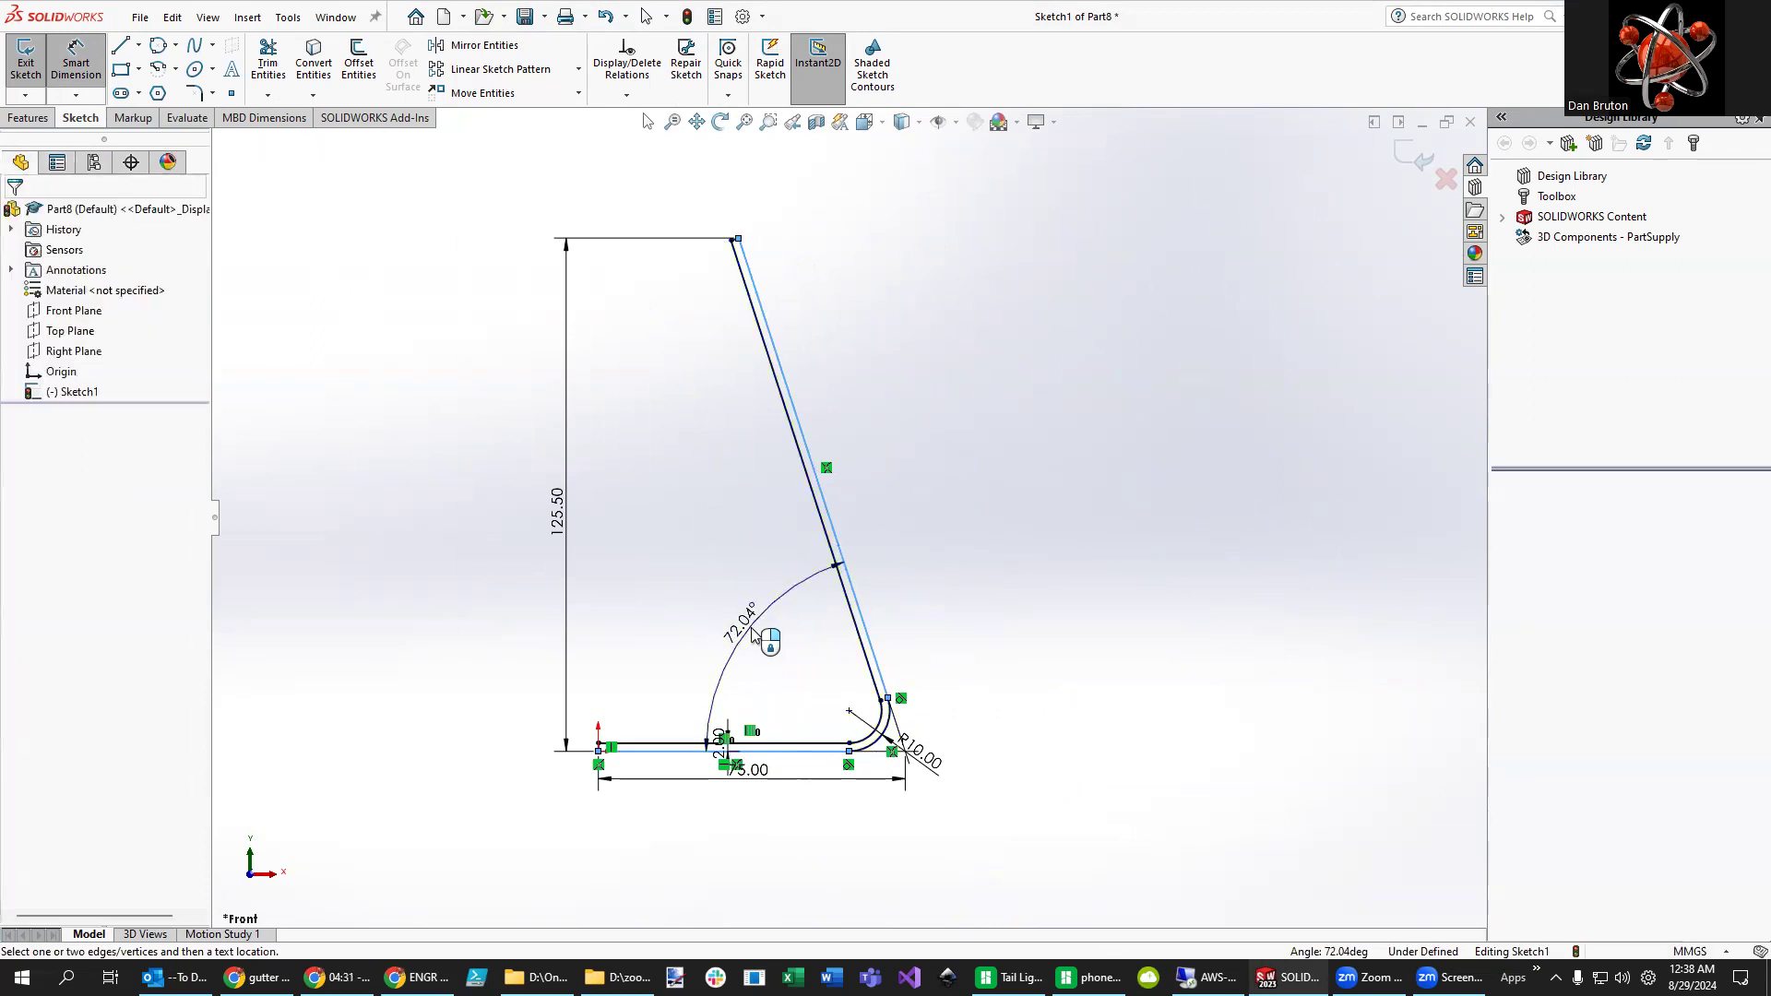
{"action": "left_click", "coordinate": [755, 634]}
{"action": "key", "text": "Return"}
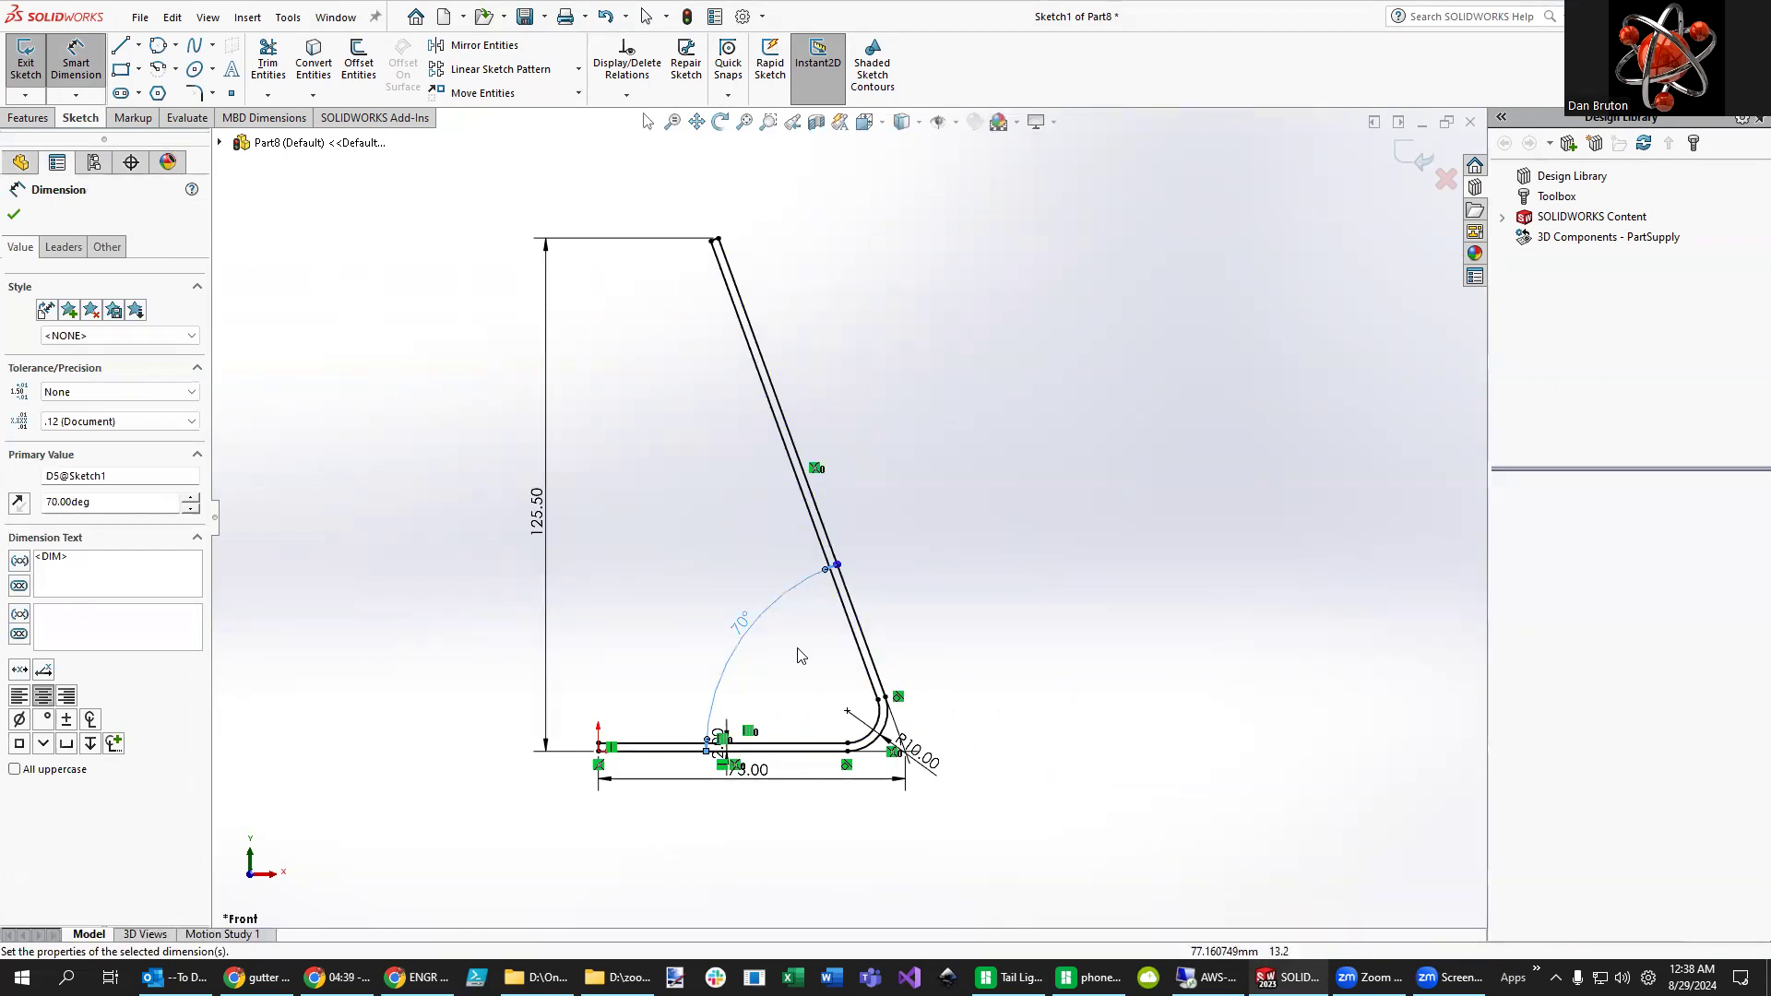
- Move the 70-degree angle dimension closer to the rounded corner and check the hook's shape on the reference drawing
{"action": "left_click_drag", "start_coordinate": [742, 627], "coordinate": [788, 676]}
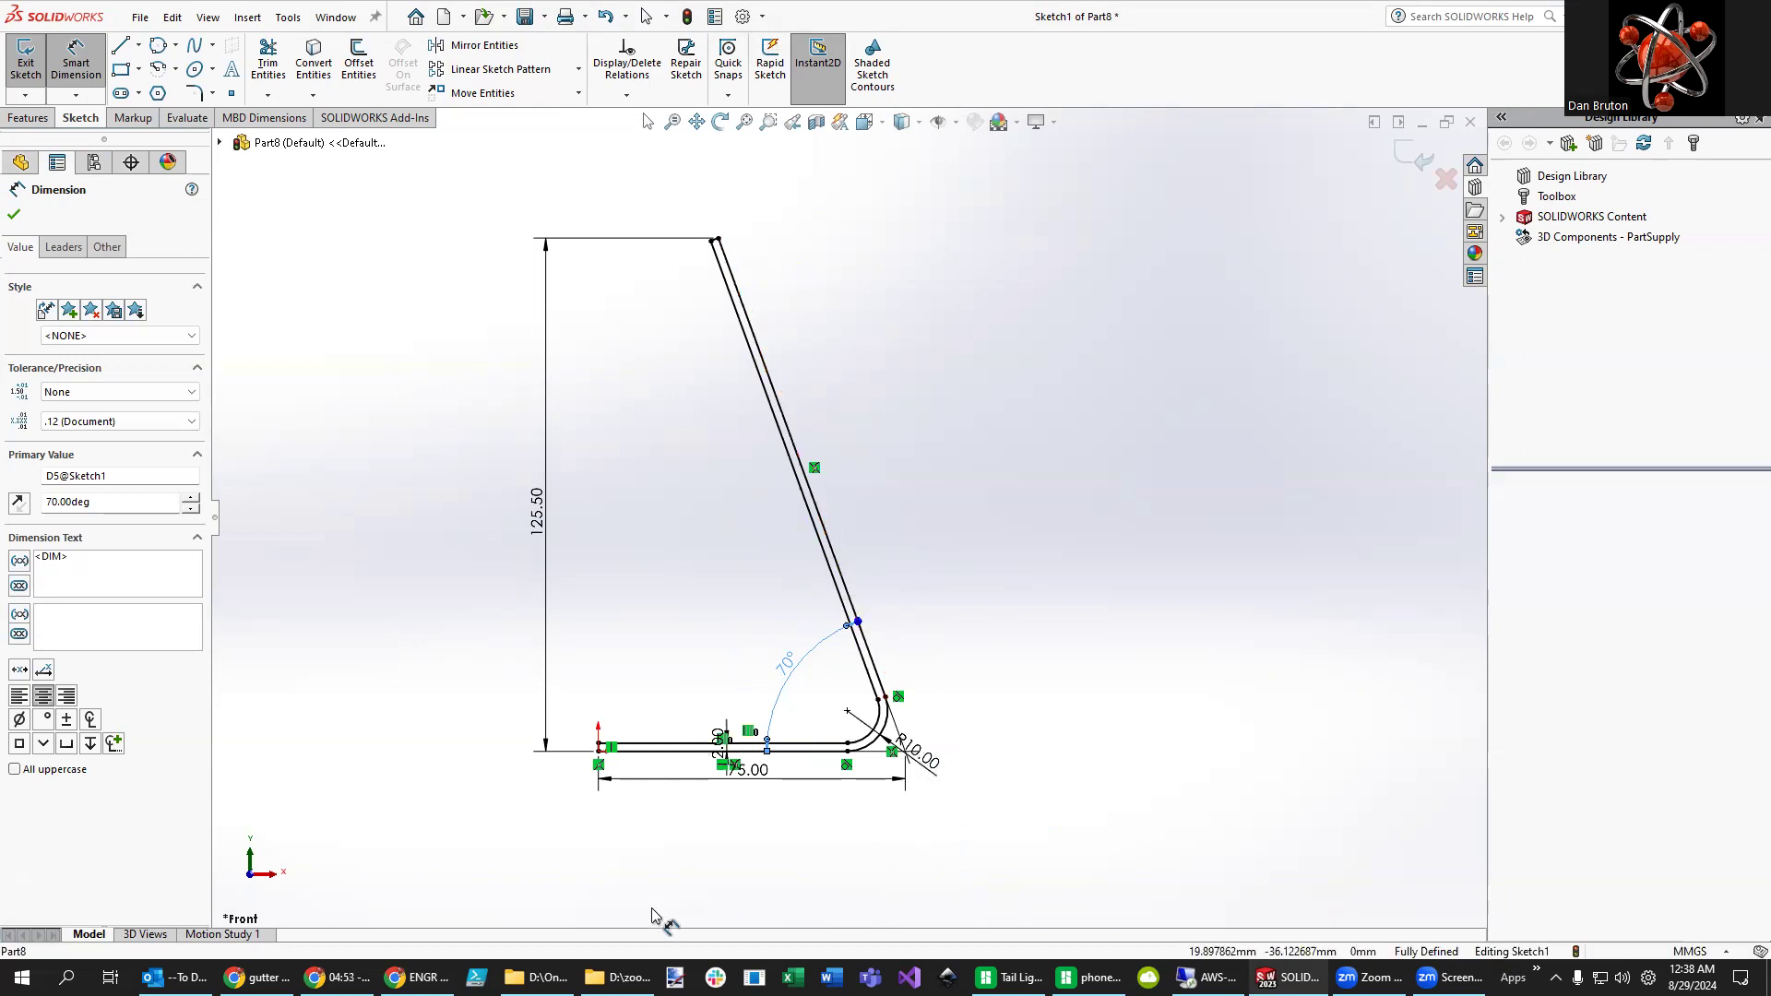
{"action": "left_click", "coordinate": [418, 976]}
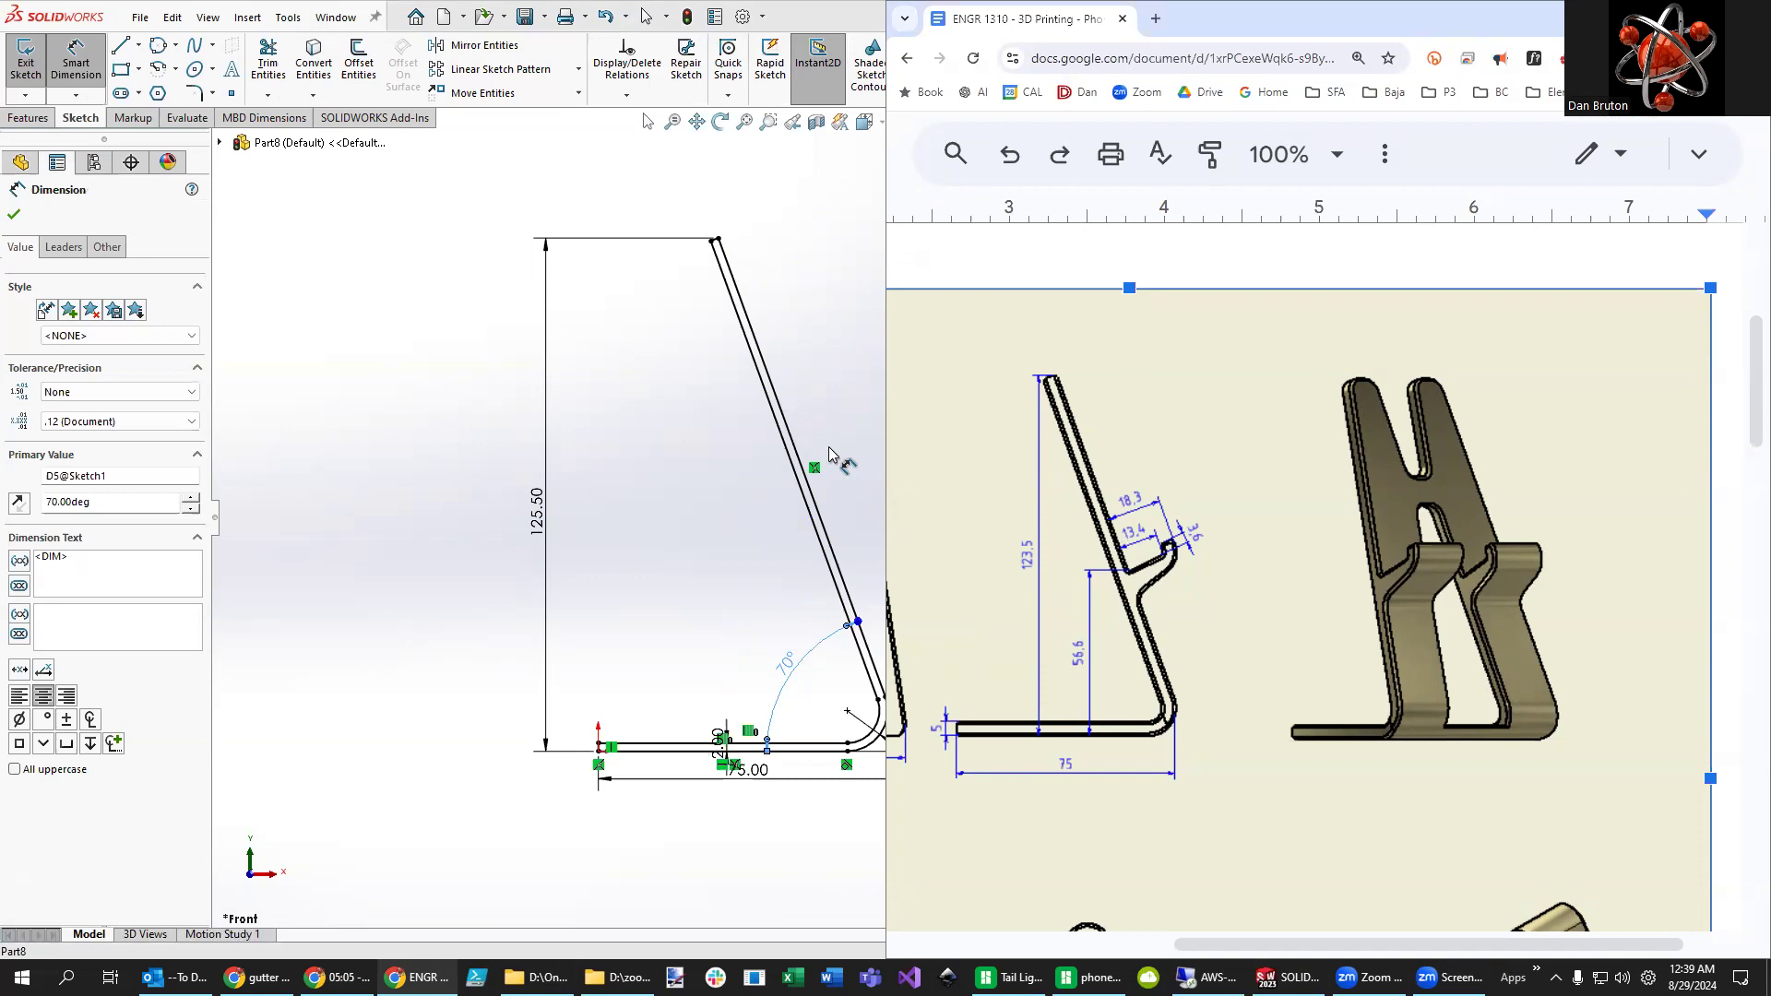
{"action": "scroll", "coordinate": [828, 452], "scroll_direction": "down", "scroll_amount": 4}
{"action": "scroll", "coordinate": [828, 523], "scroll_direction": "up", "scroll_amount": 2}
{"action": "scroll", "coordinate": [828, 523], "scroll_direction": "down", "scroll_amount": 2}
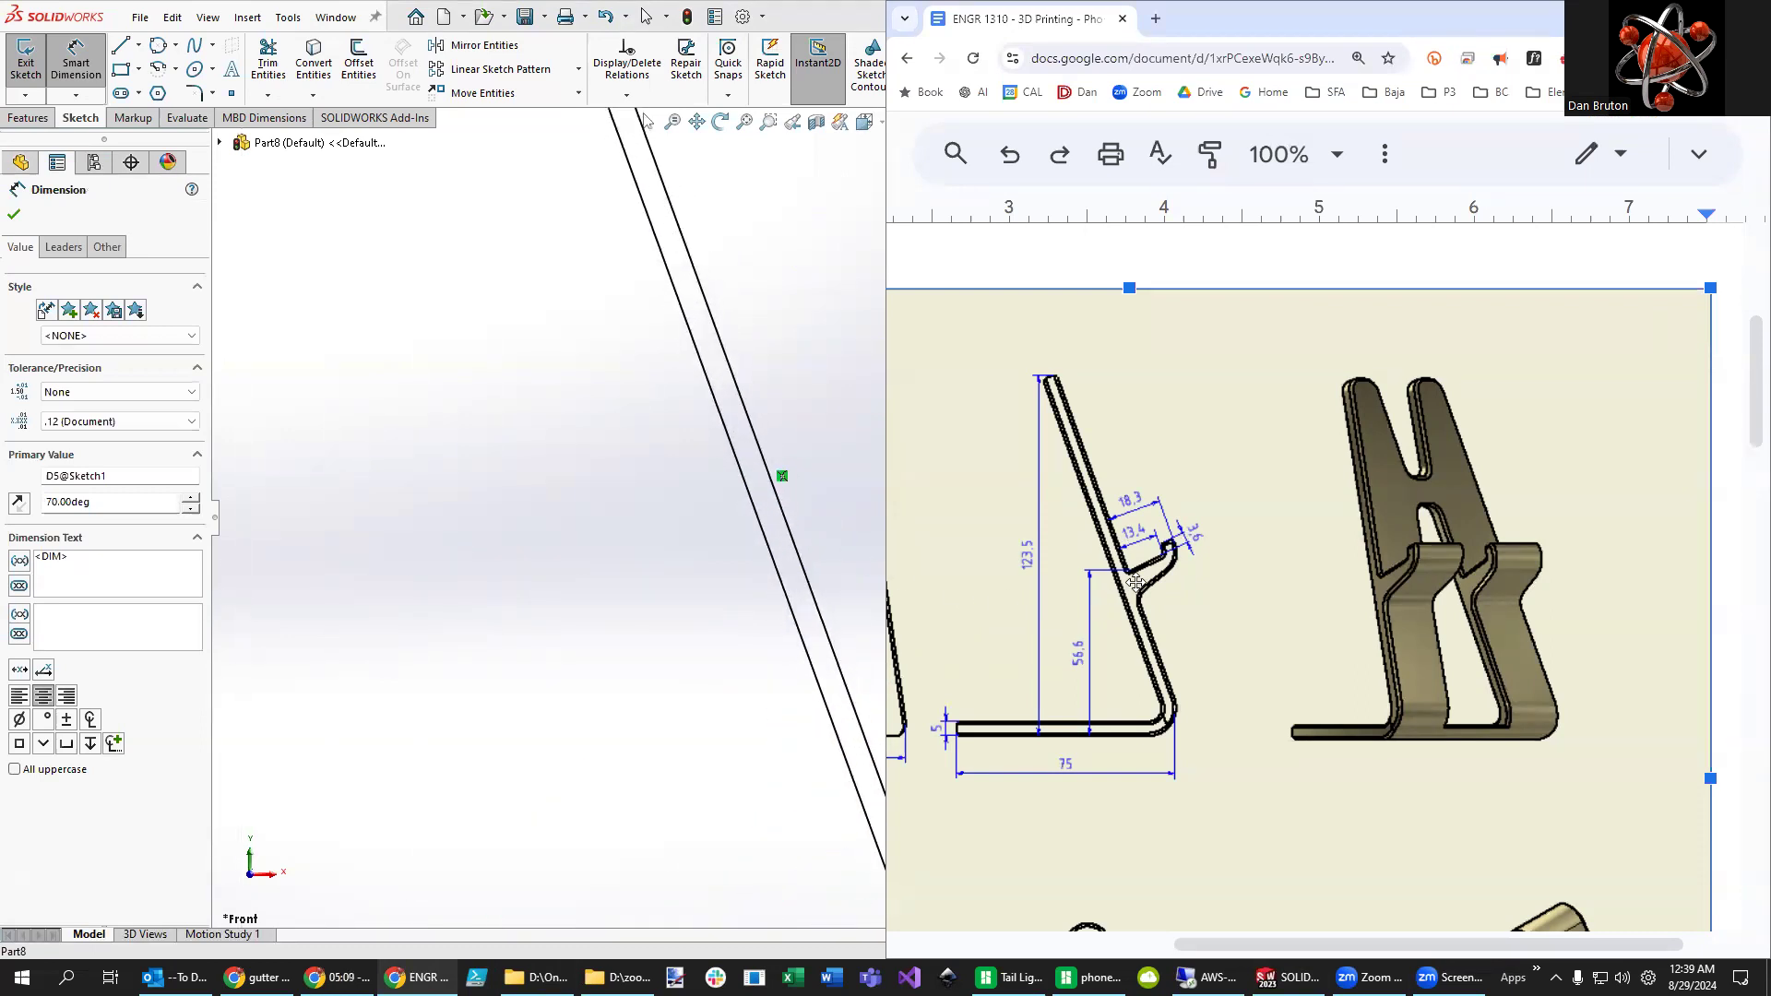
{"action": "left_click", "coordinate": [845, 529]}
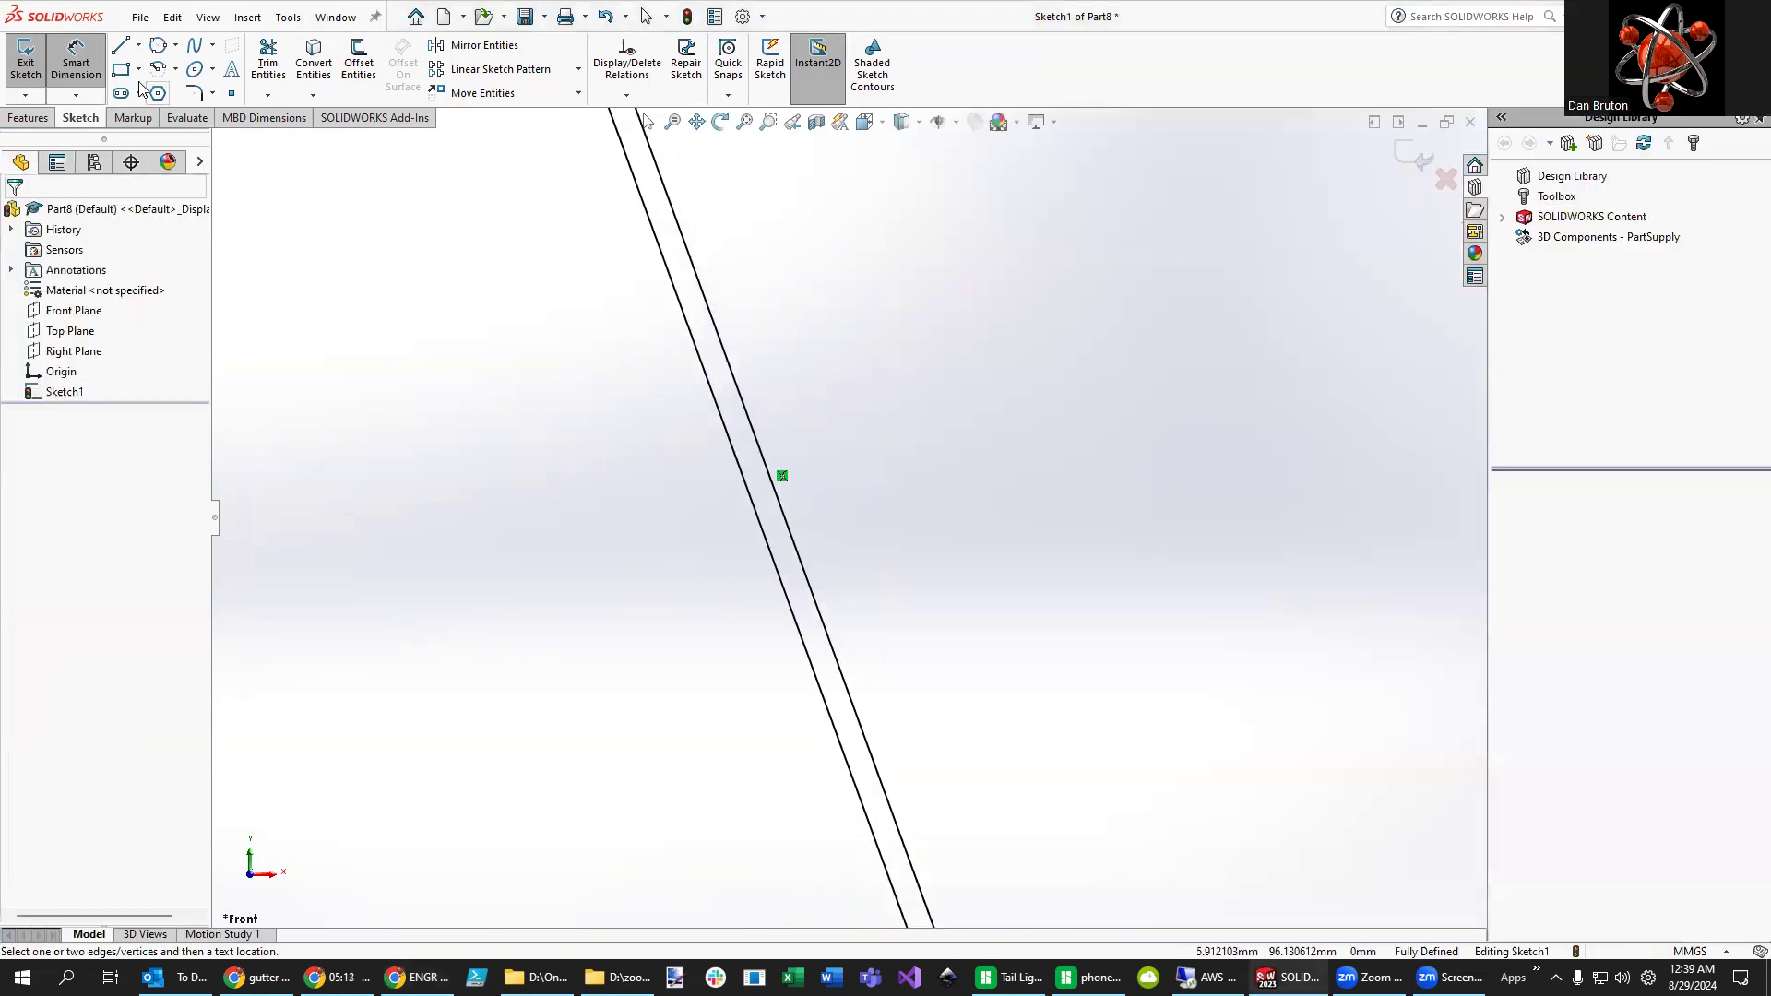
- Sketch an L-shaped hook outline off the slanted leg's outer line, with an inner ledge about 18.4 mm long perpendicular to the leg and an upturned lip
{"action": "left_click", "coordinate": [123, 55]}
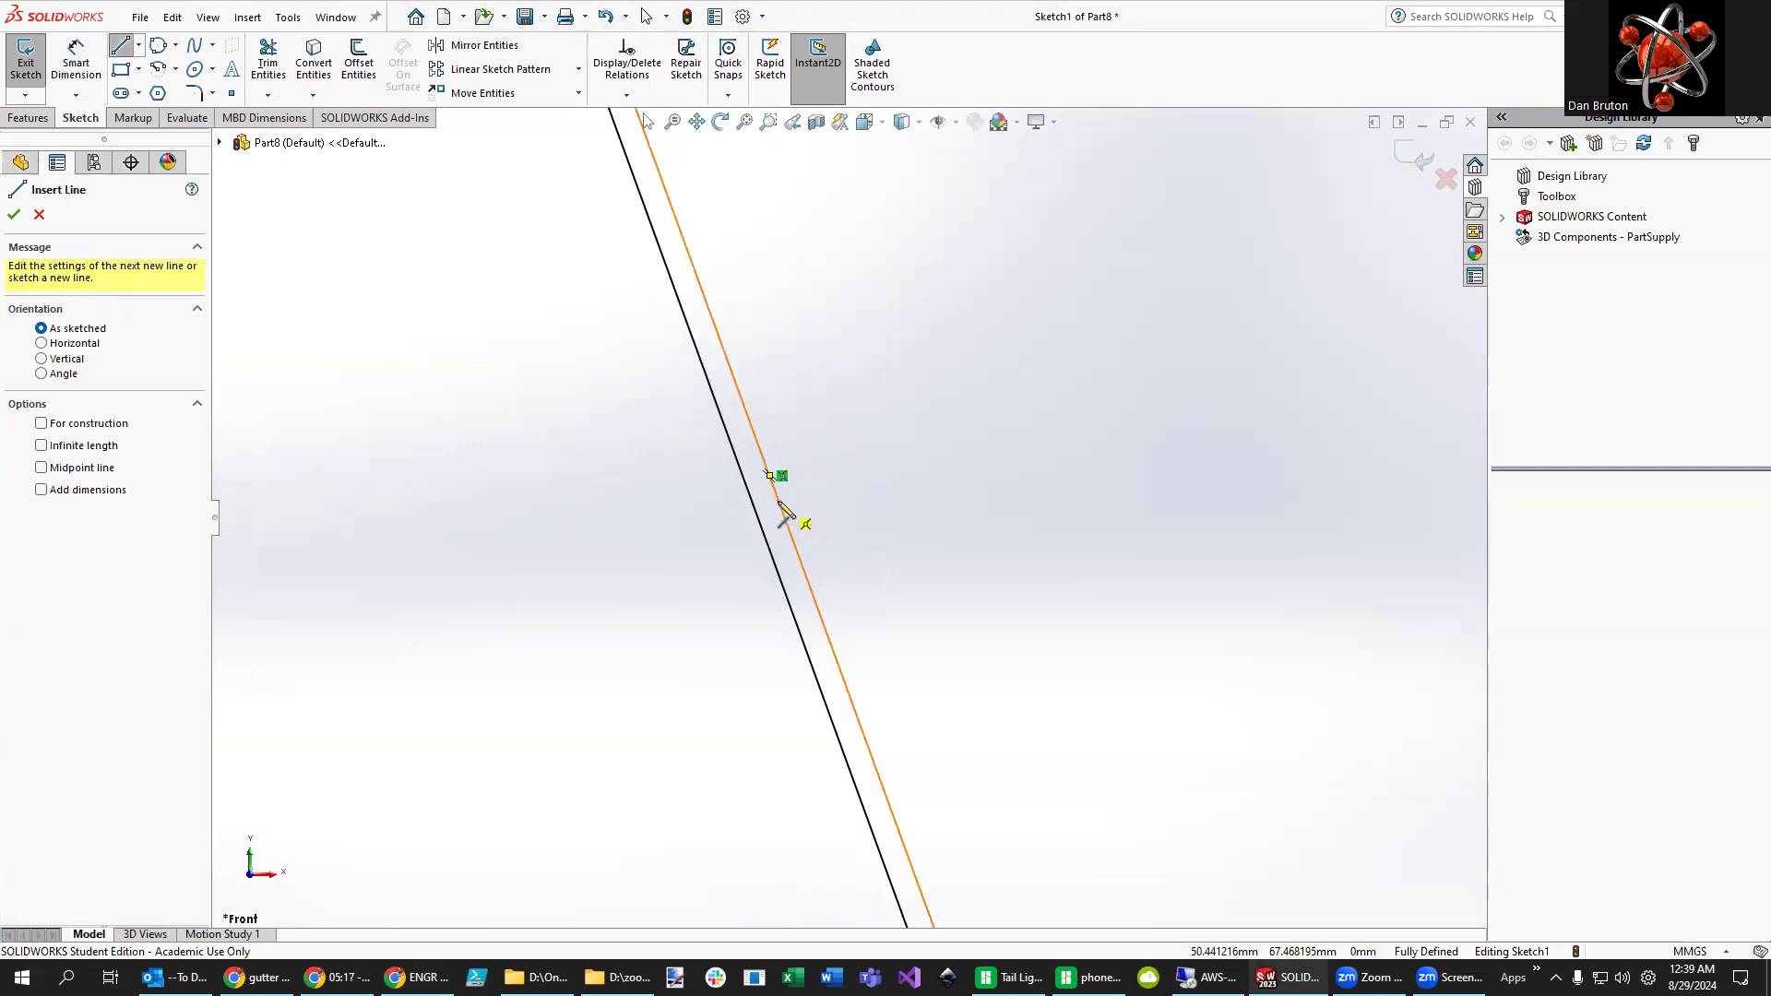
{"action": "left_click", "coordinate": [799, 555]}
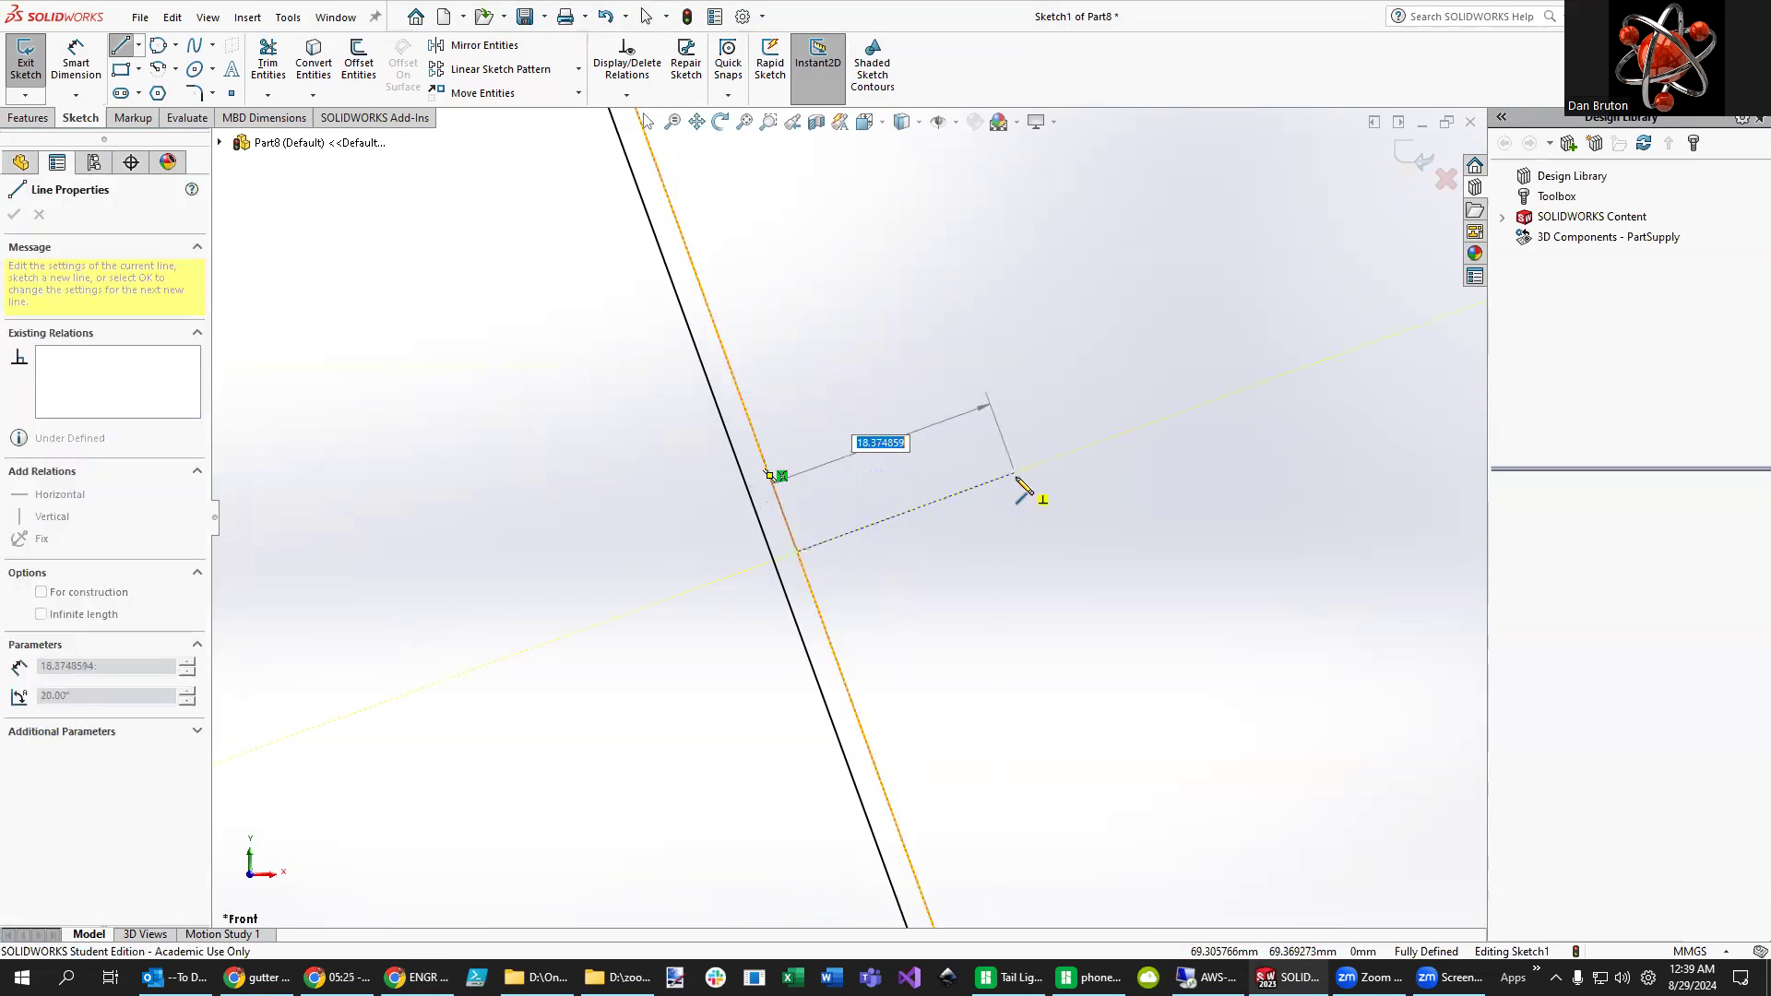
{"action": "left_click", "coordinate": [1015, 473]}
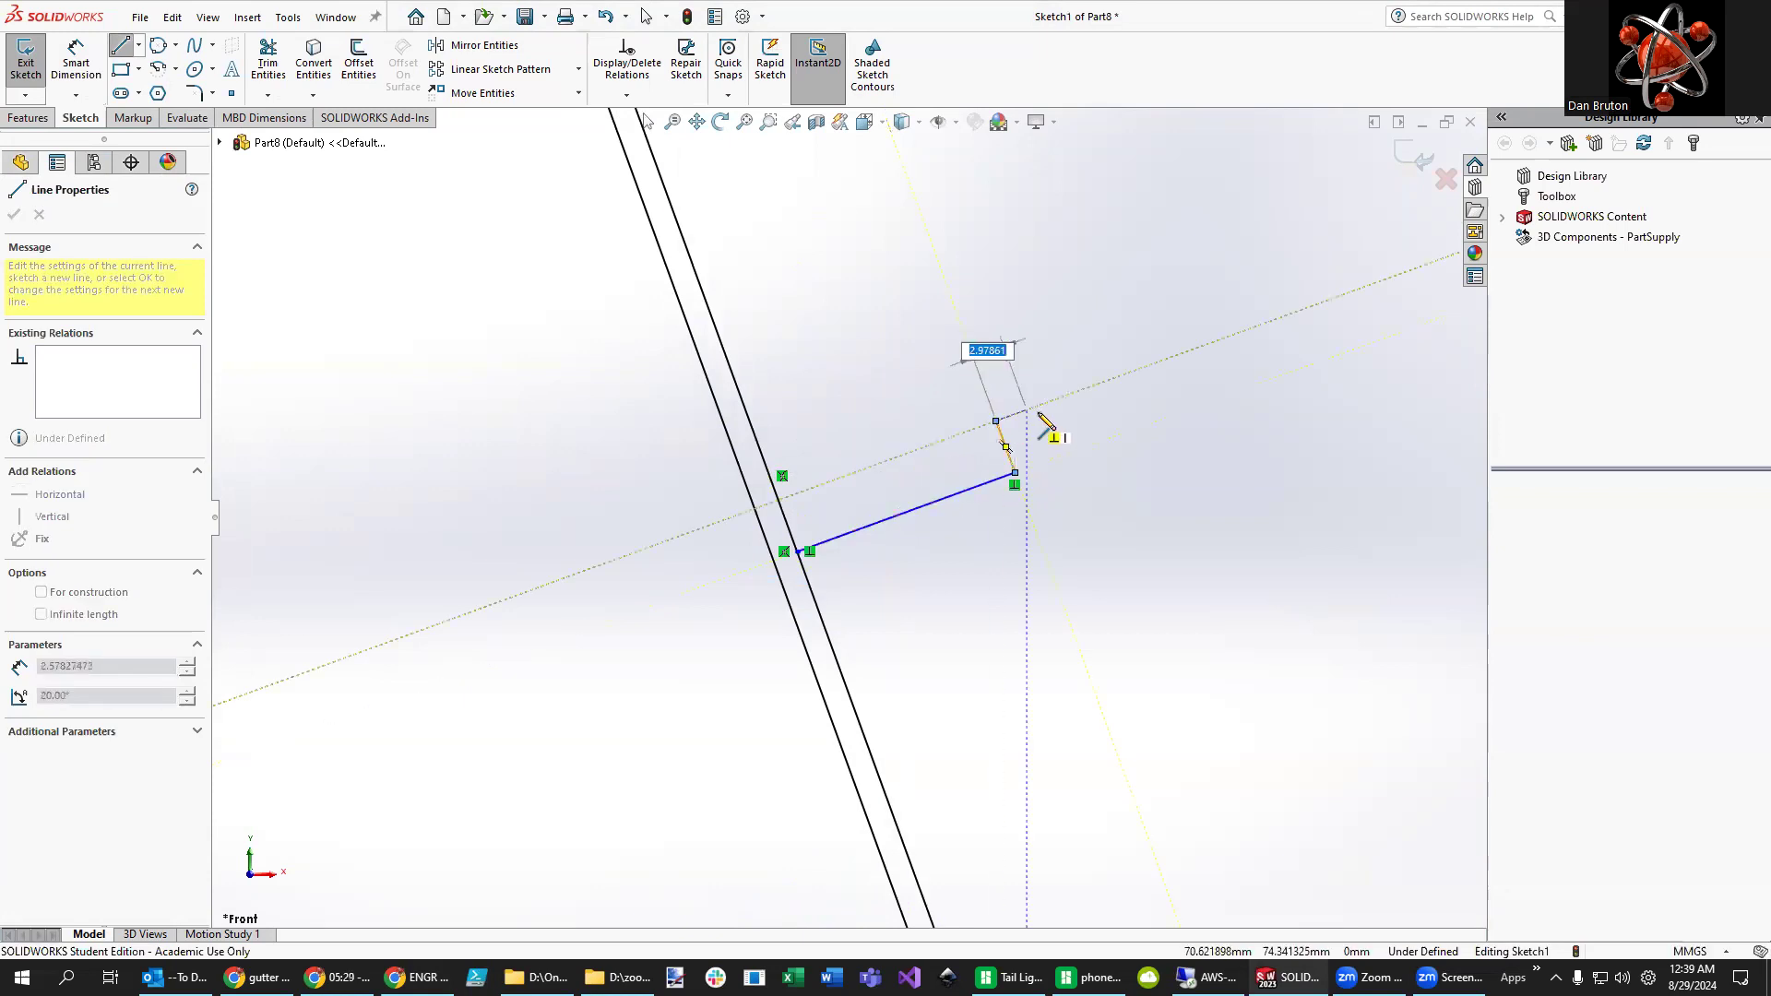
{"action": "left_click", "coordinate": [996, 420]}
{"action": "left_click", "coordinate": [1083, 512]}
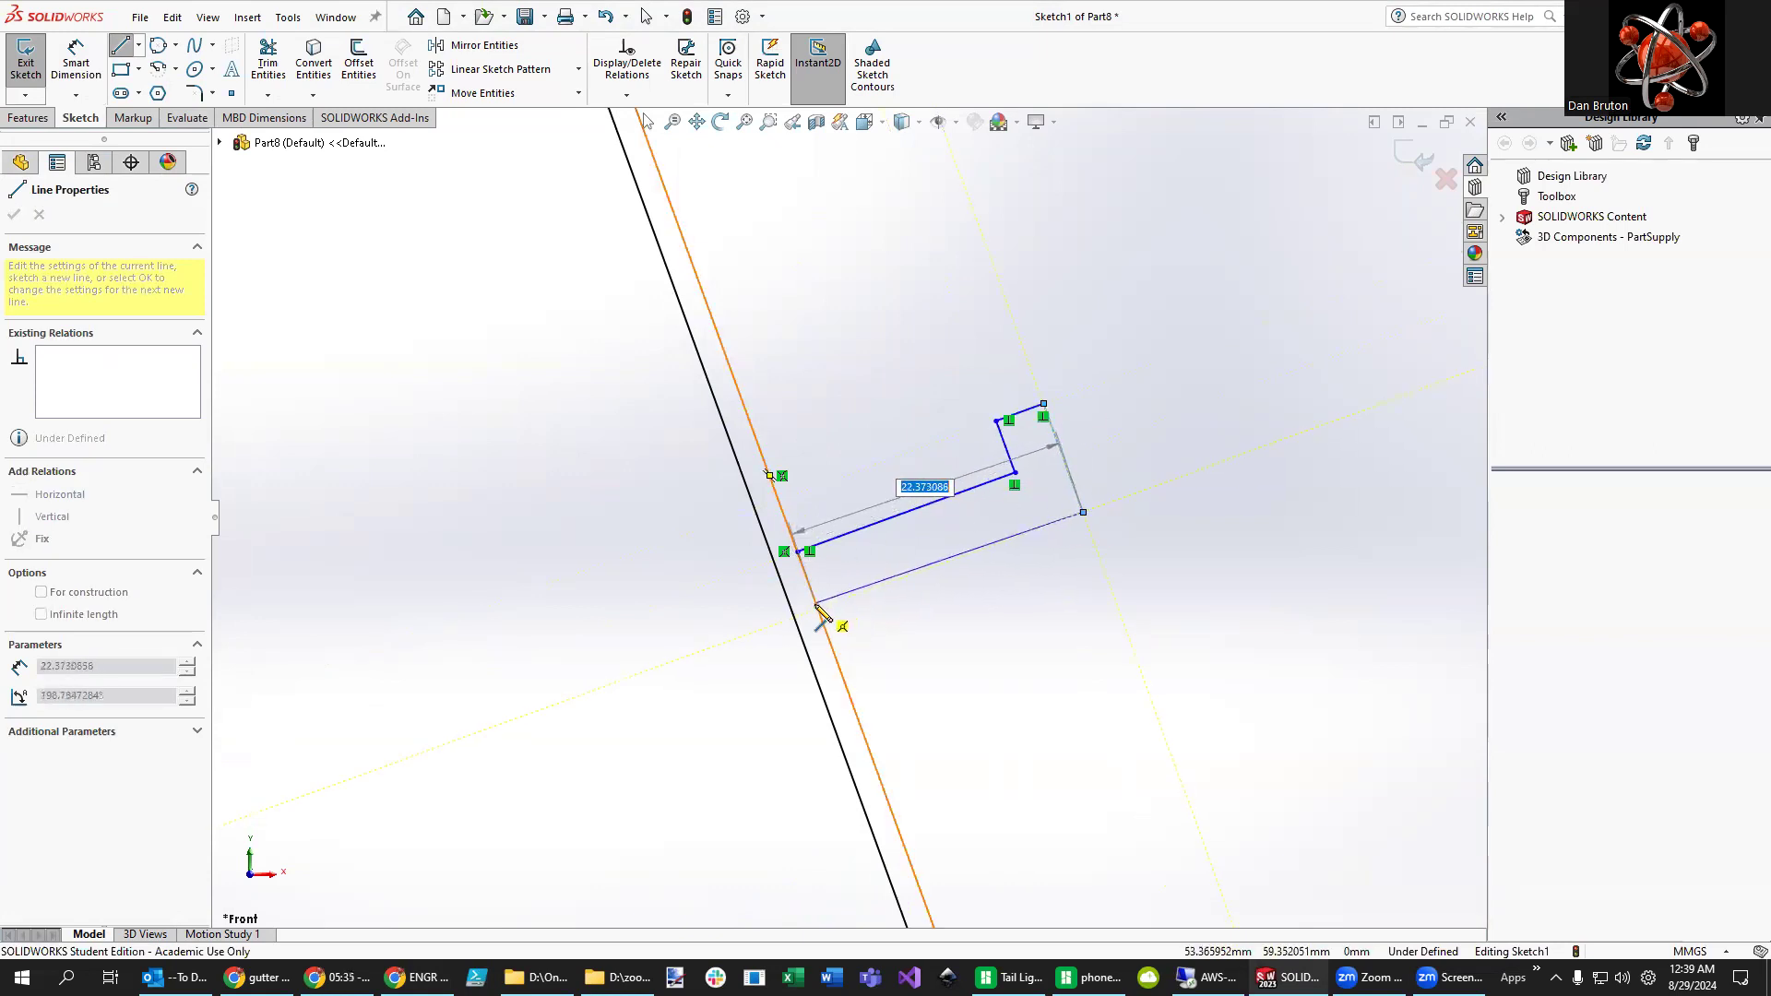
{"action": "left_click", "coordinate": [815, 600]}
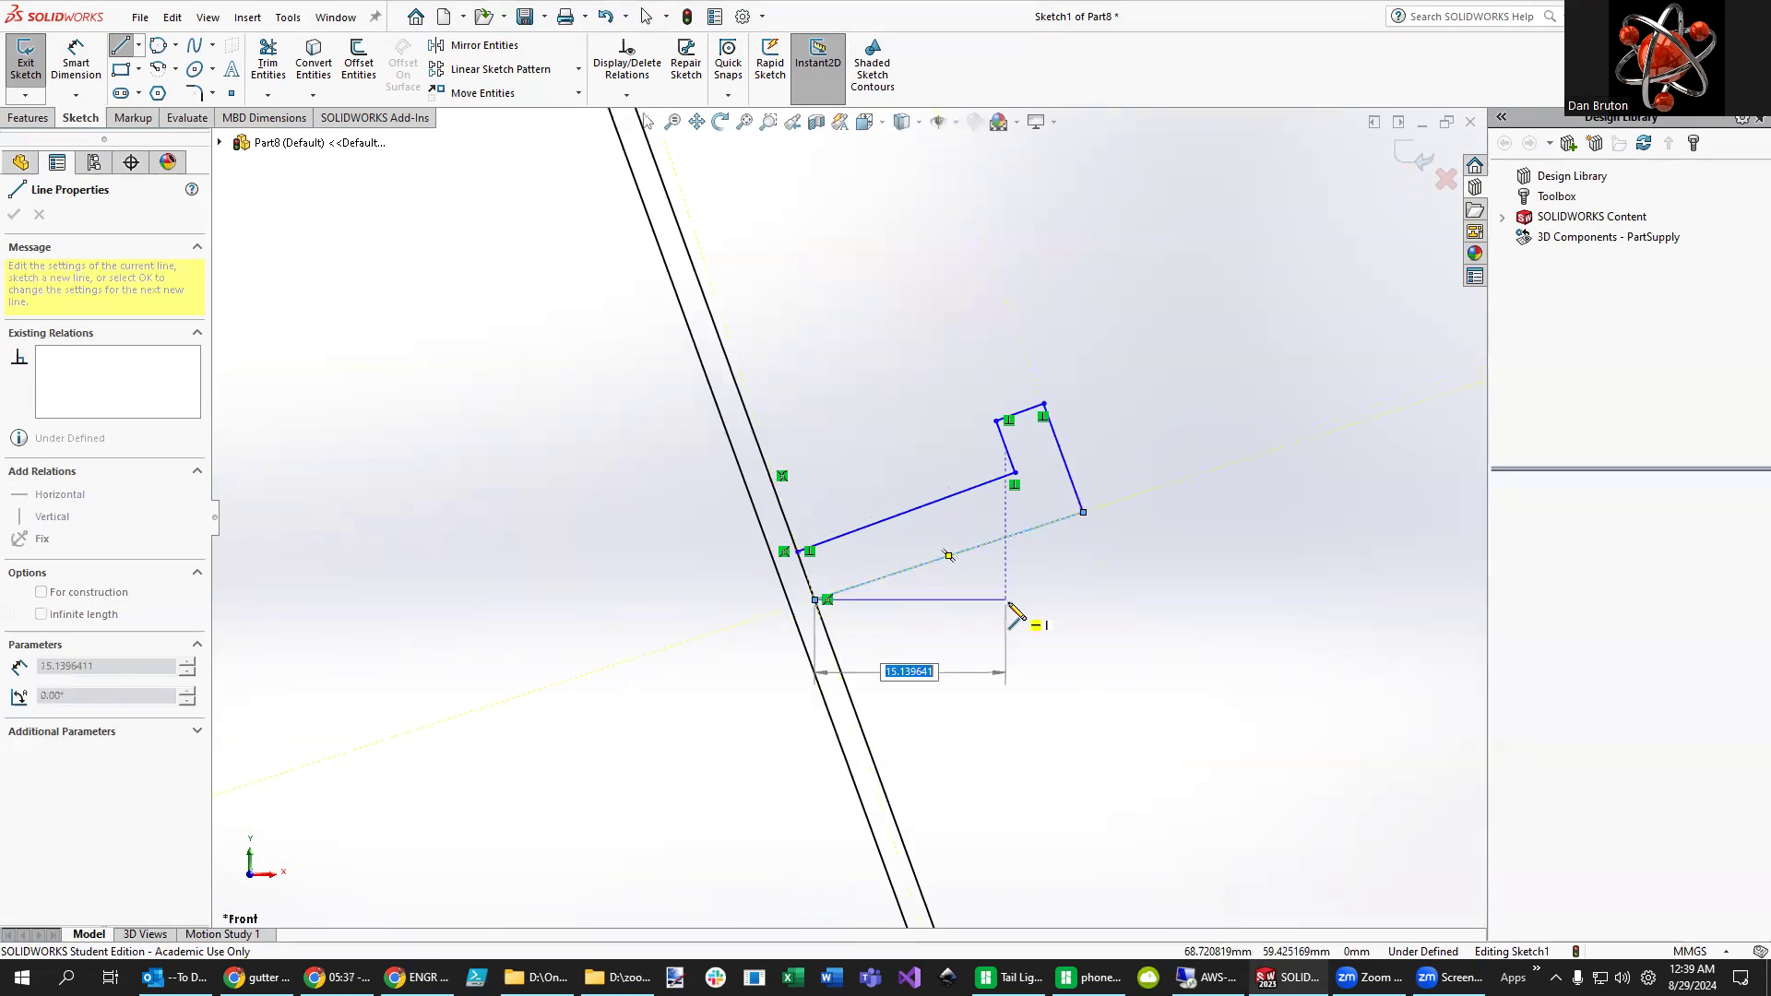
{"action": "key", "text": "Escape"}
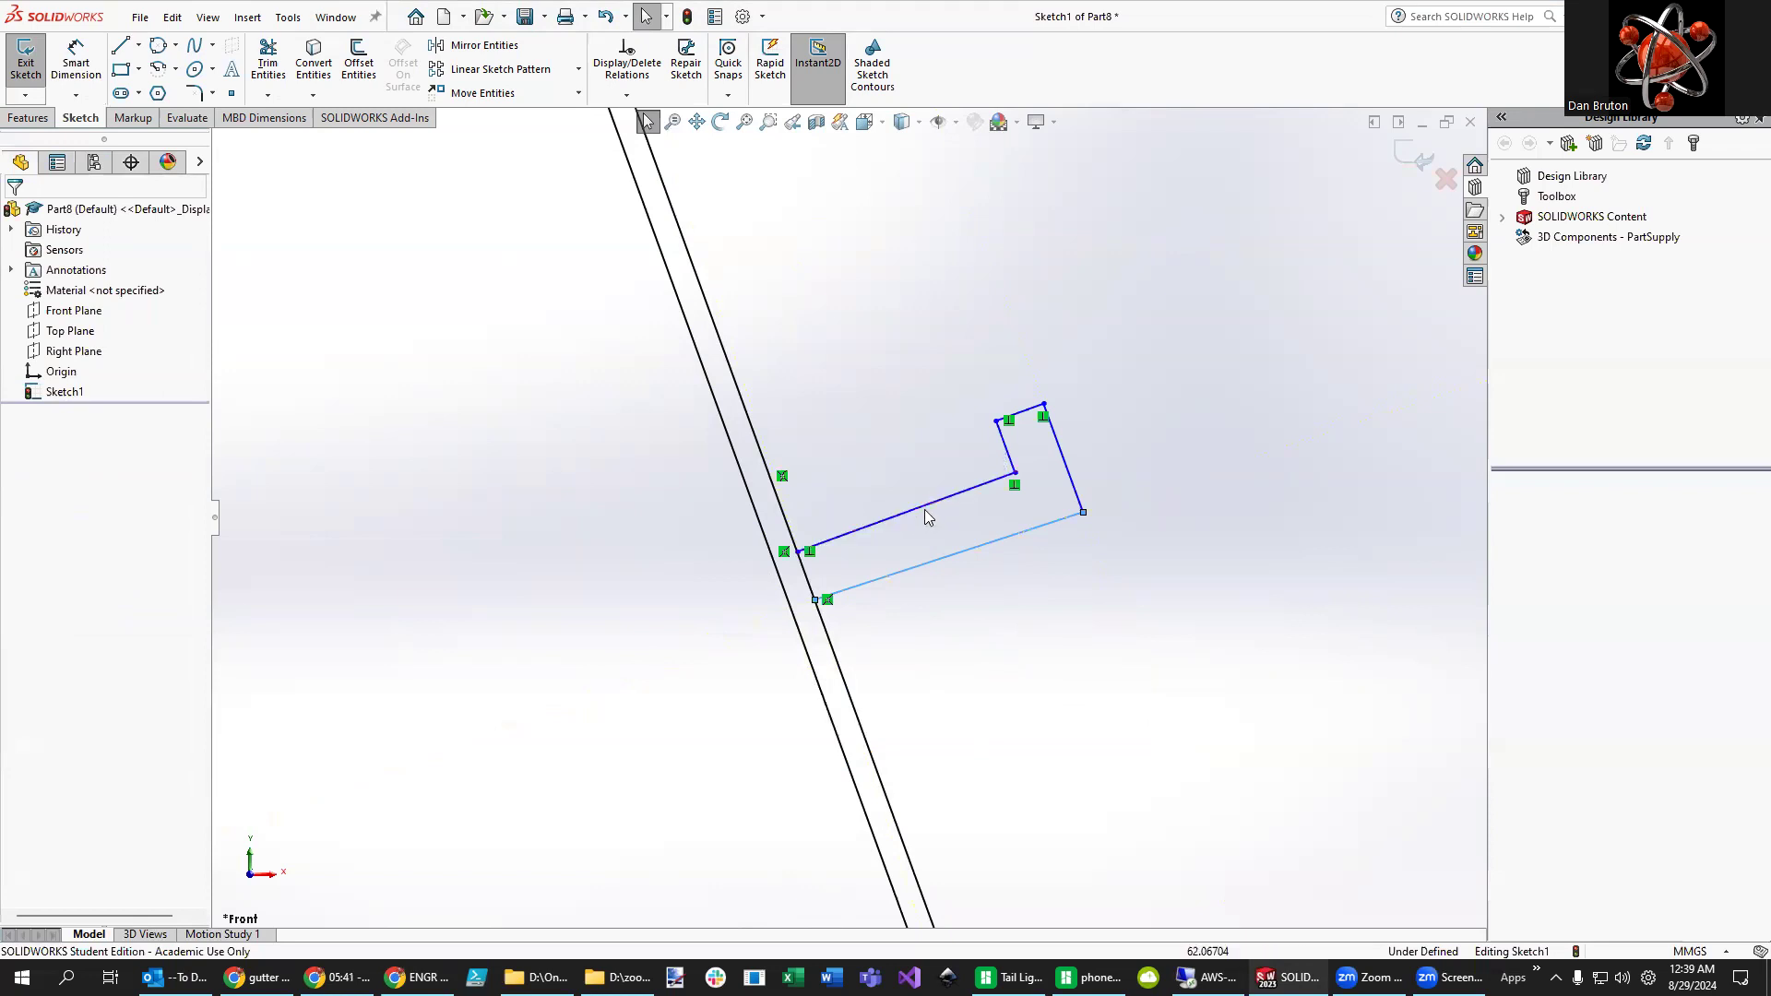
- Make the hook's two long lines parallel to each other
{"action": "left_click", "coordinate": [972, 553]}
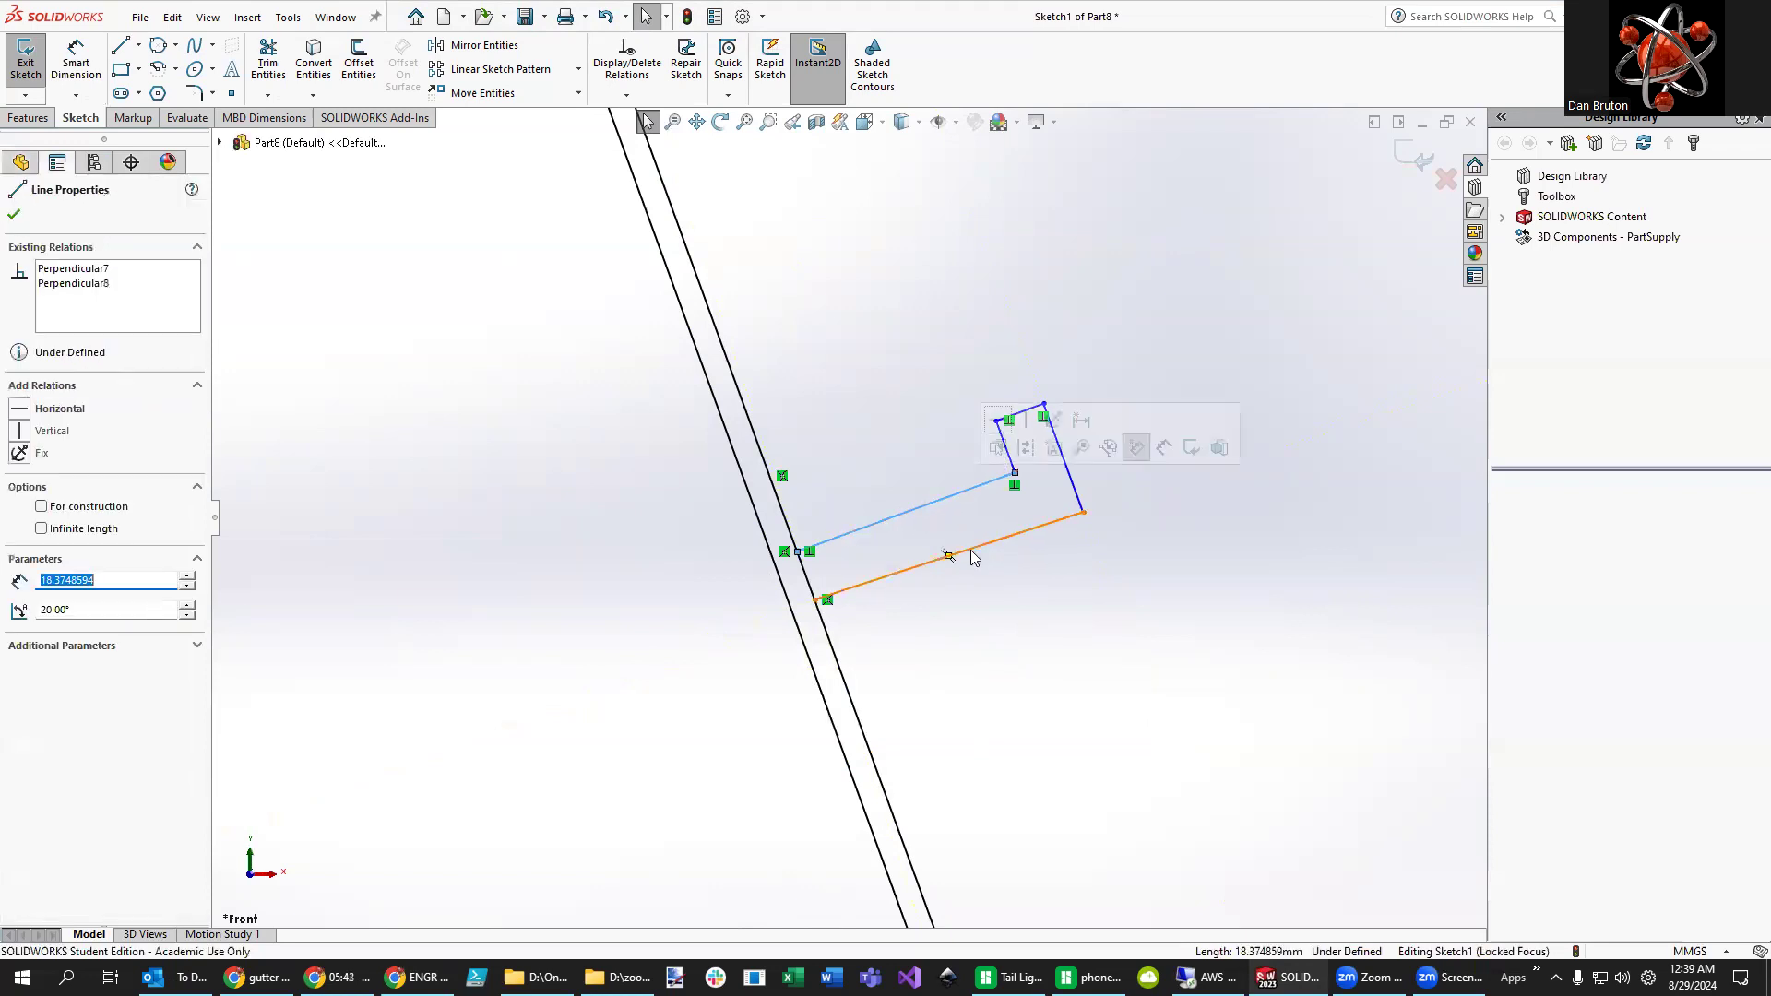
{"action": "left_click", "coordinate": [971, 556], "text": "ctrl"}
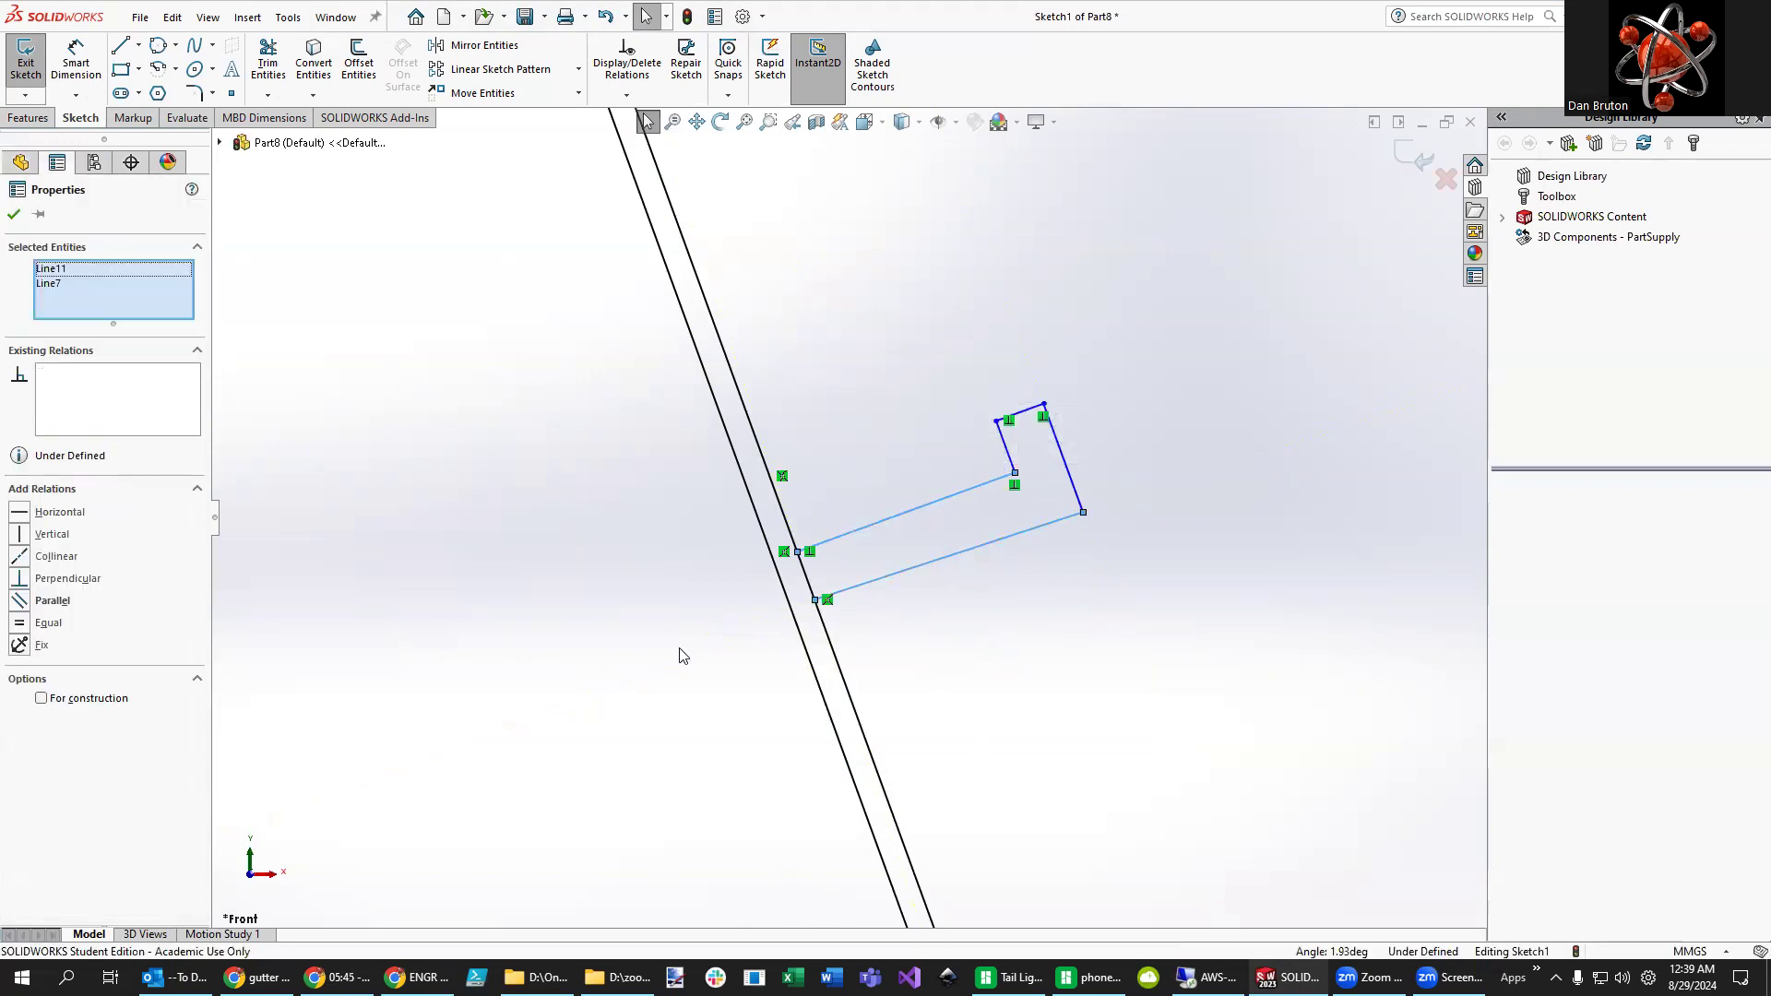
{"action": "left_click", "coordinate": [20, 604]}
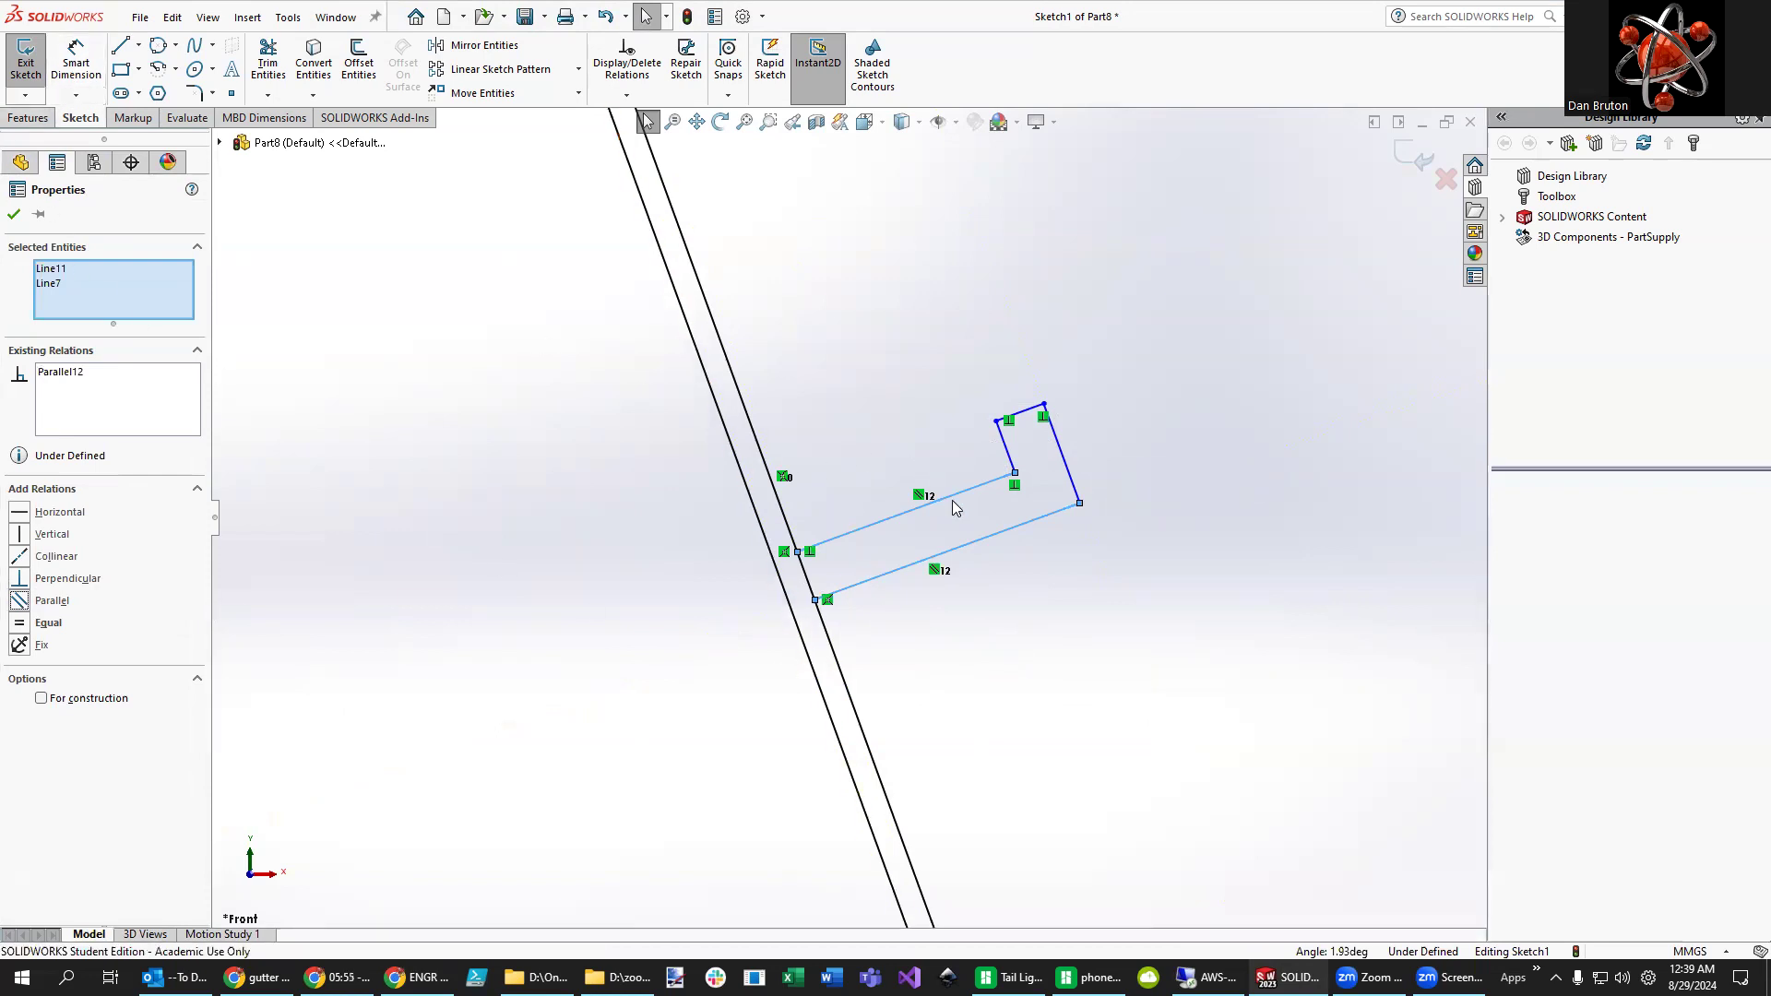
{"action": "left_click", "coordinate": [977, 543]}
{"action": "left_click", "coordinate": [904, 513], "text": "ctrl"}
{"action": "left_click", "coordinate": [960, 547]}
{"action": "left_click", "coordinate": [908, 512], "text": "ctrl"}
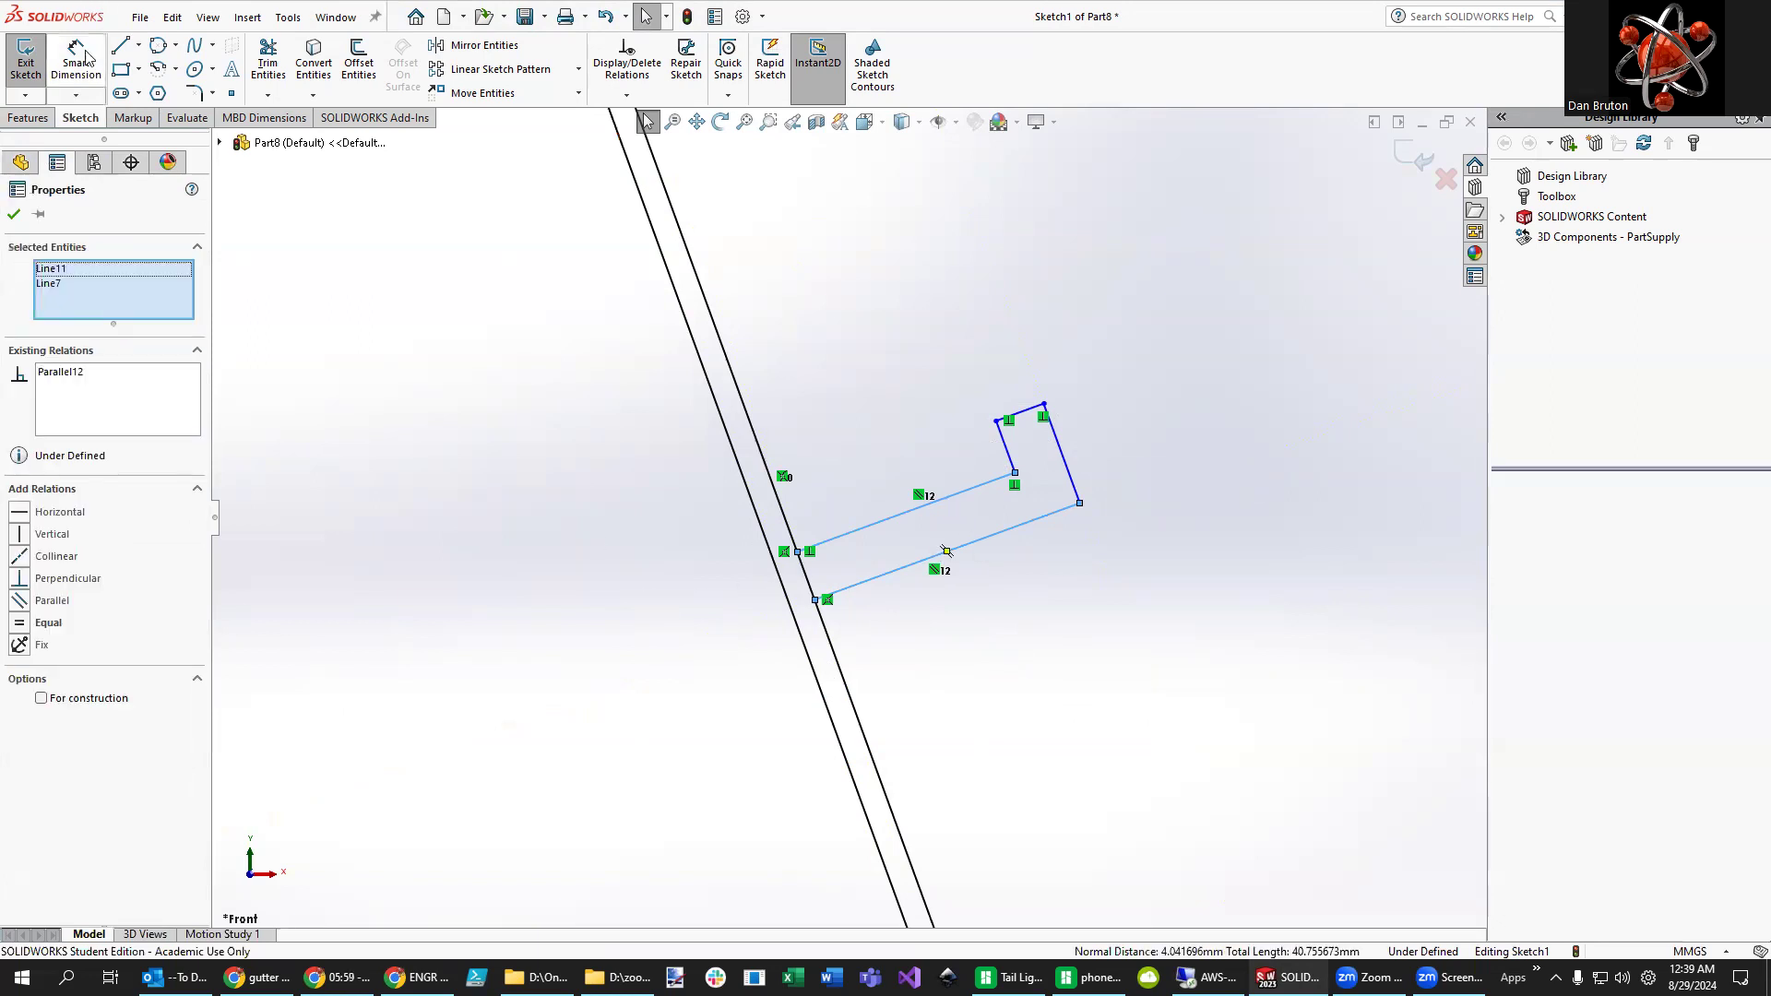
{"action": "left_click", "coordinate": [14, 215]}
- Dimension the distance between the hook's two parallel long lines as 2 mm
{"action": "left_click", "coordinate": [74, 73]}
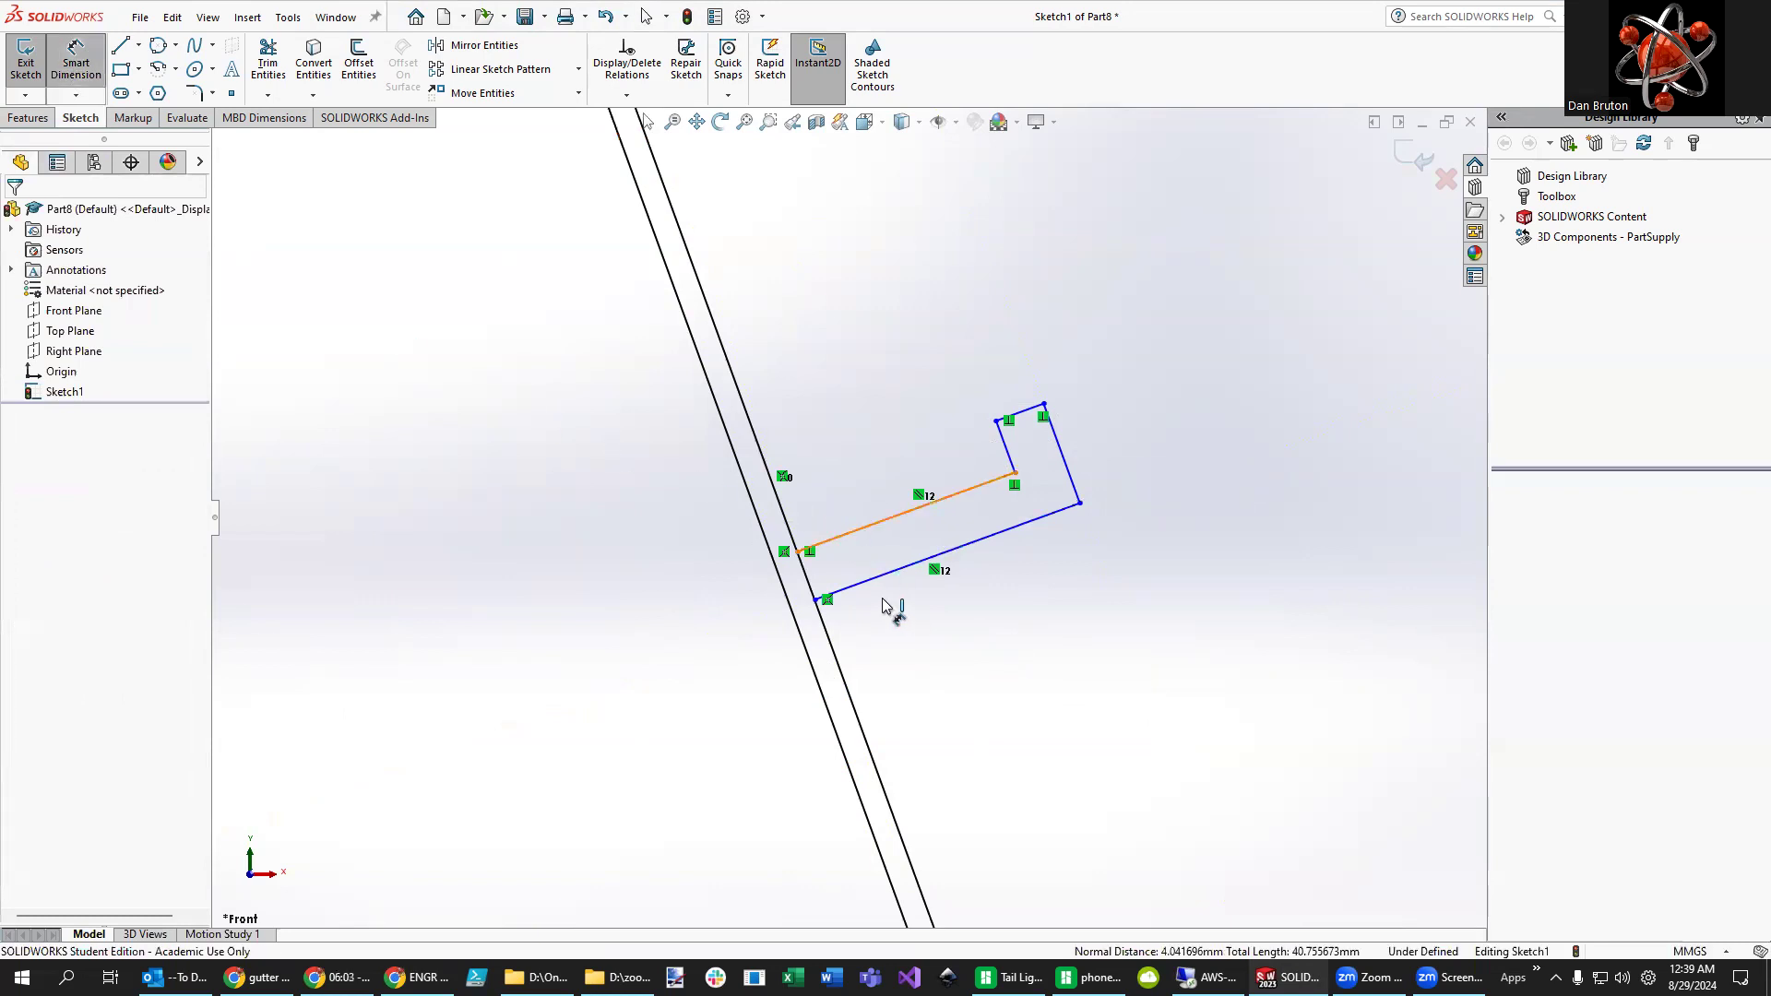
{"action": "left_click", "coordinate": [844, 535]}
{"action": "left_click", "coordinate": [899, 577]}
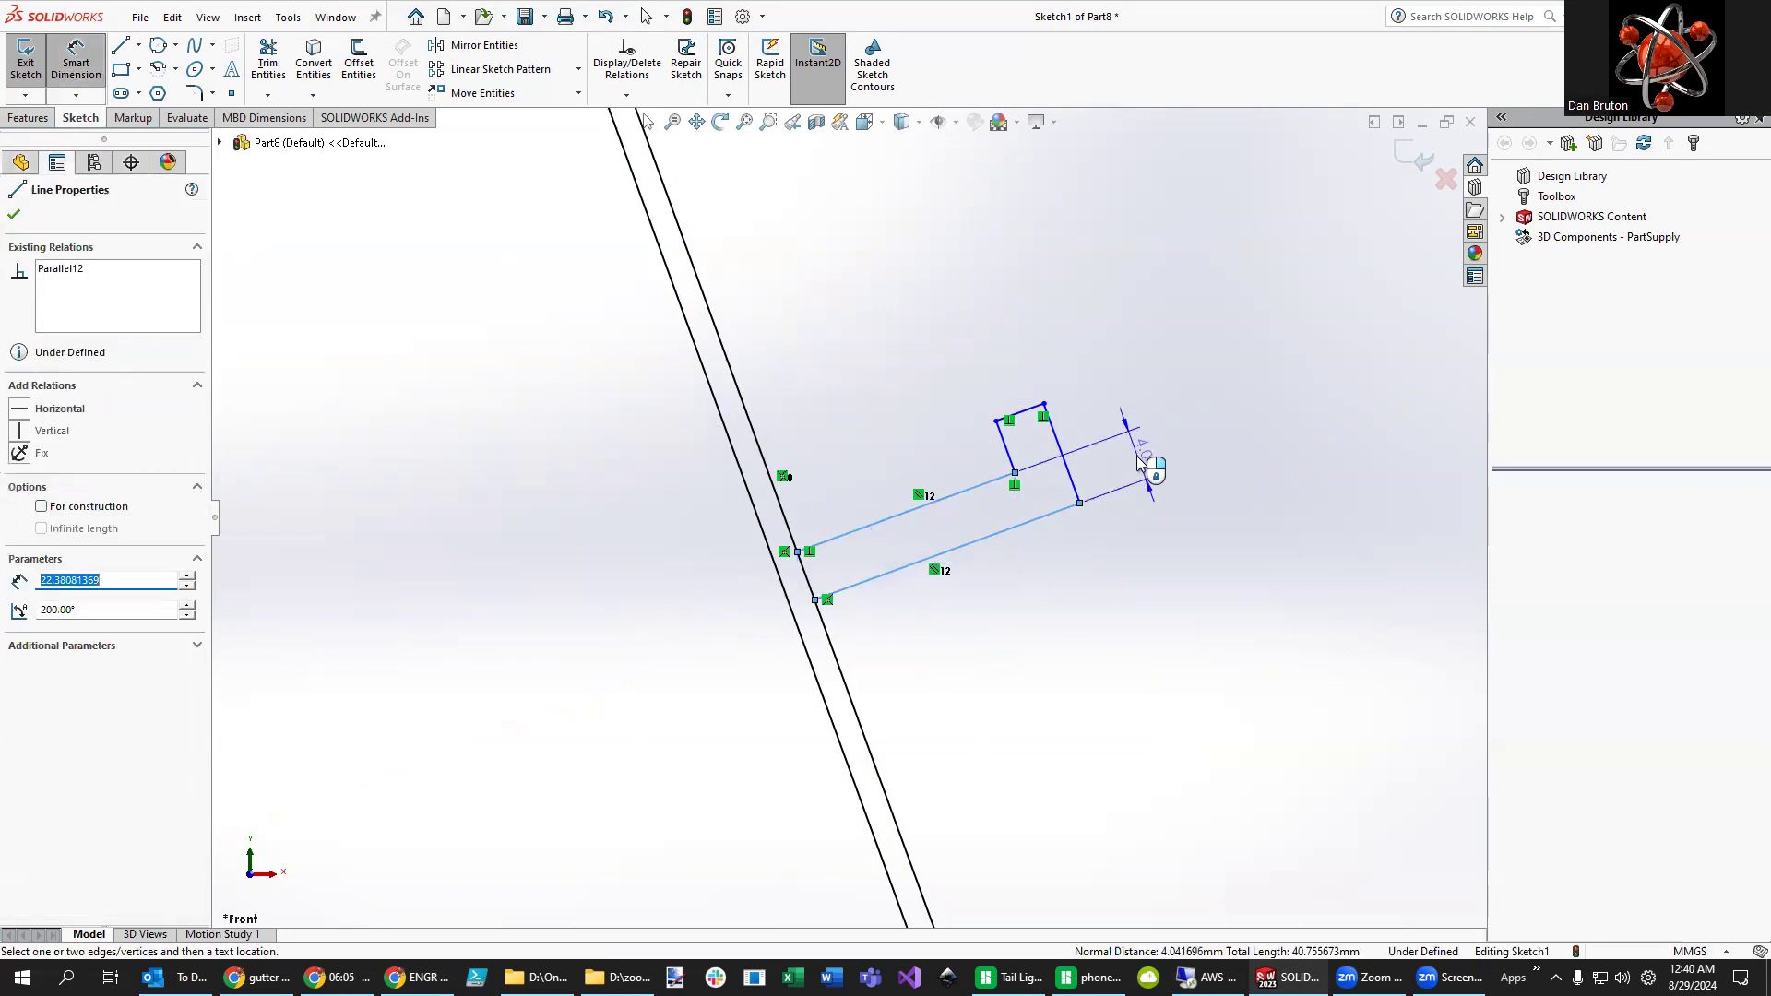
{"action": "left_click", "coordinate": [1181, 528]}
{"action": "type", "text": "2"}
{"action": "key", "text": "Return"}
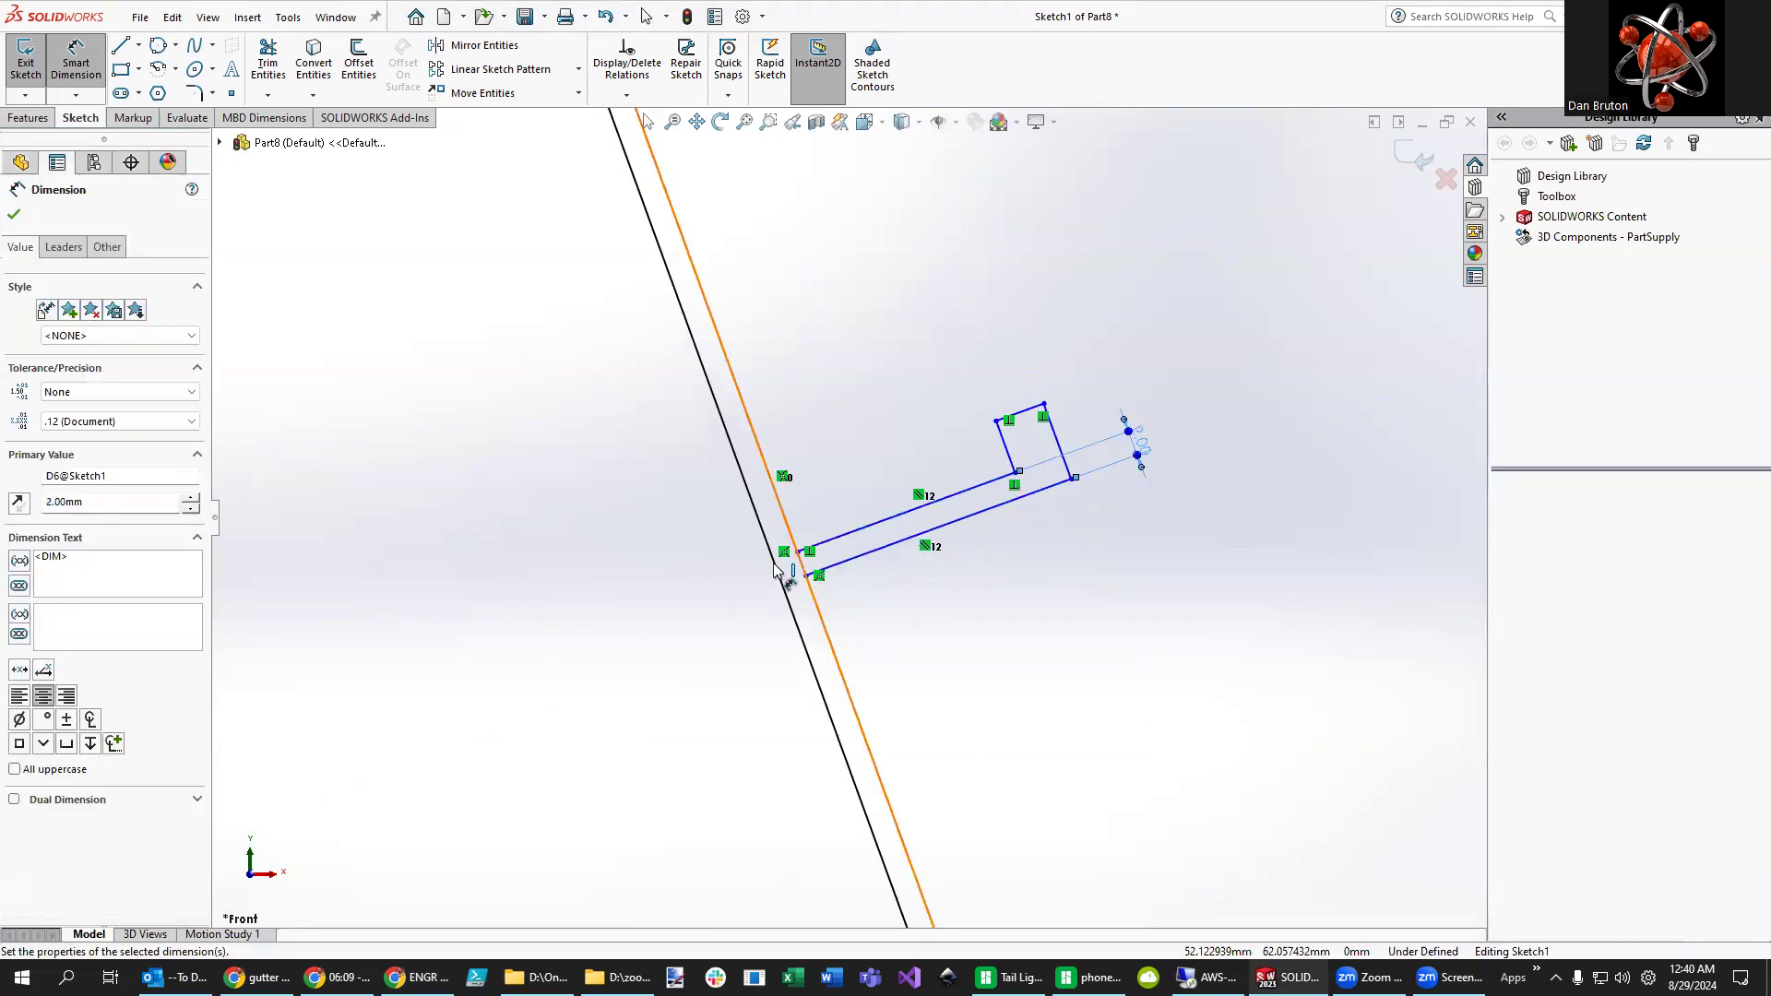
- Dimension the short end line of the hook's lip as 2 mm
{"action": "left_click", "coordinate": [1020, 419]}
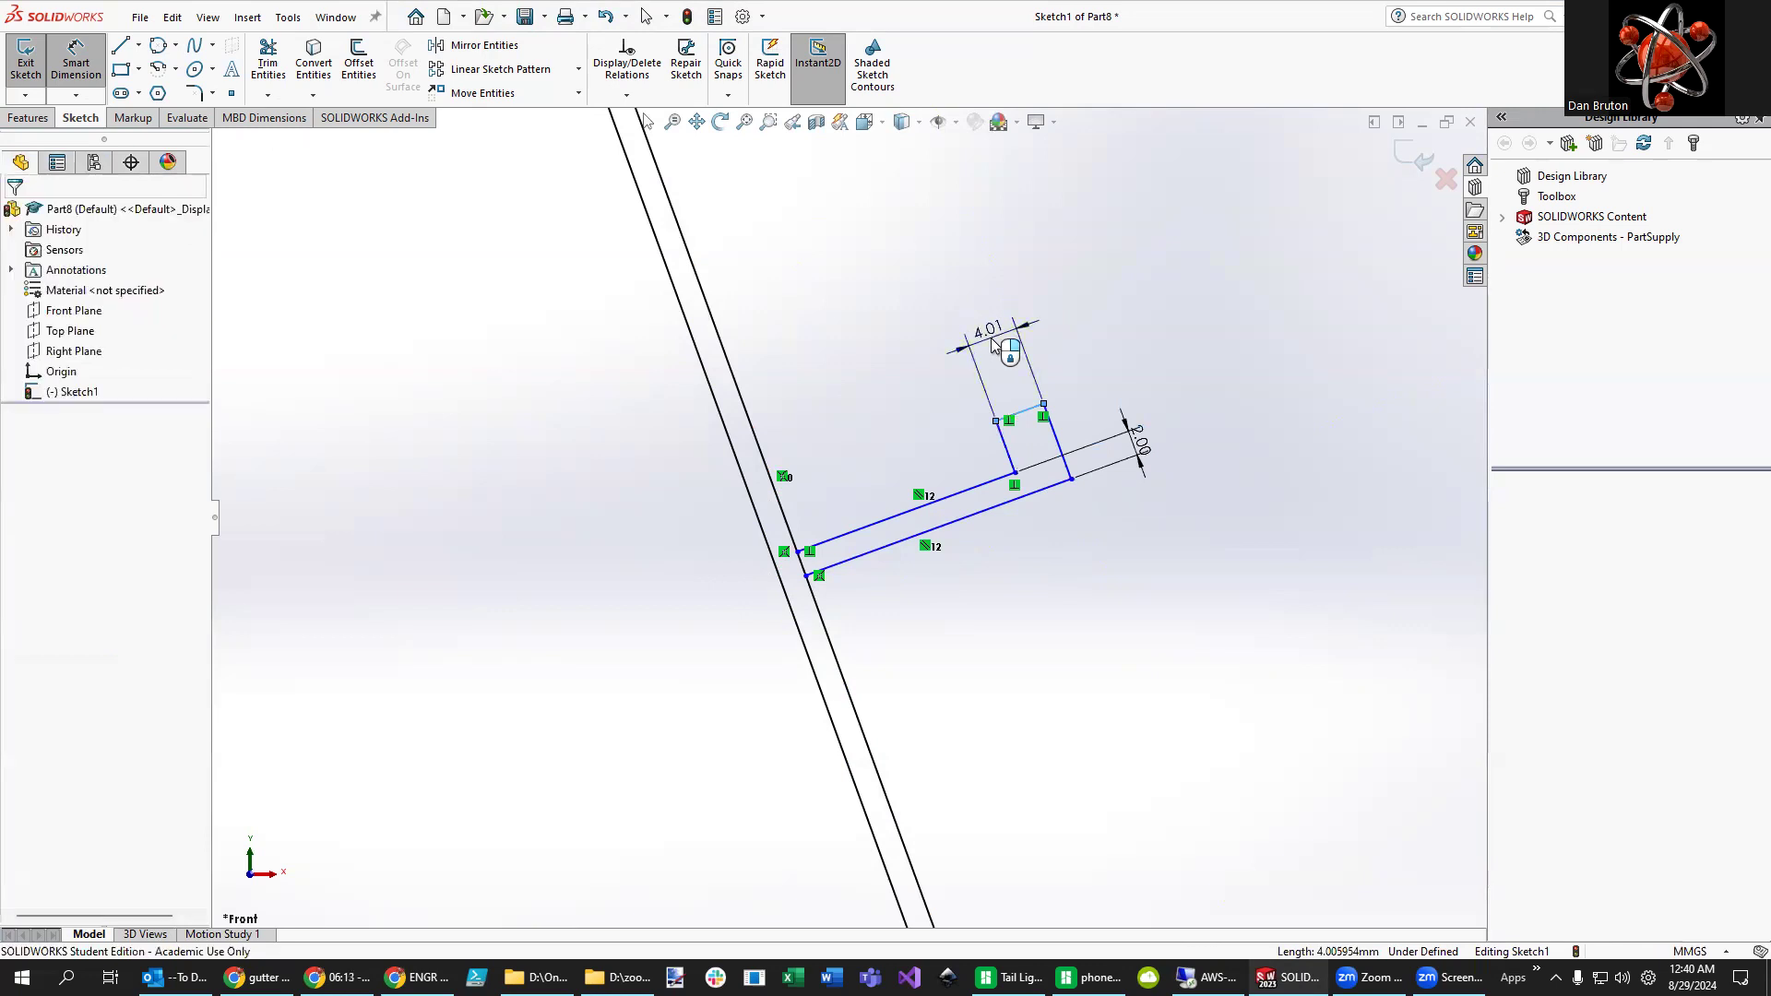
{"action": "left_click", "coordinate": [994, 347]}
{"action": "type", "text": "2"}
{"action": "key", "text": "Return"}
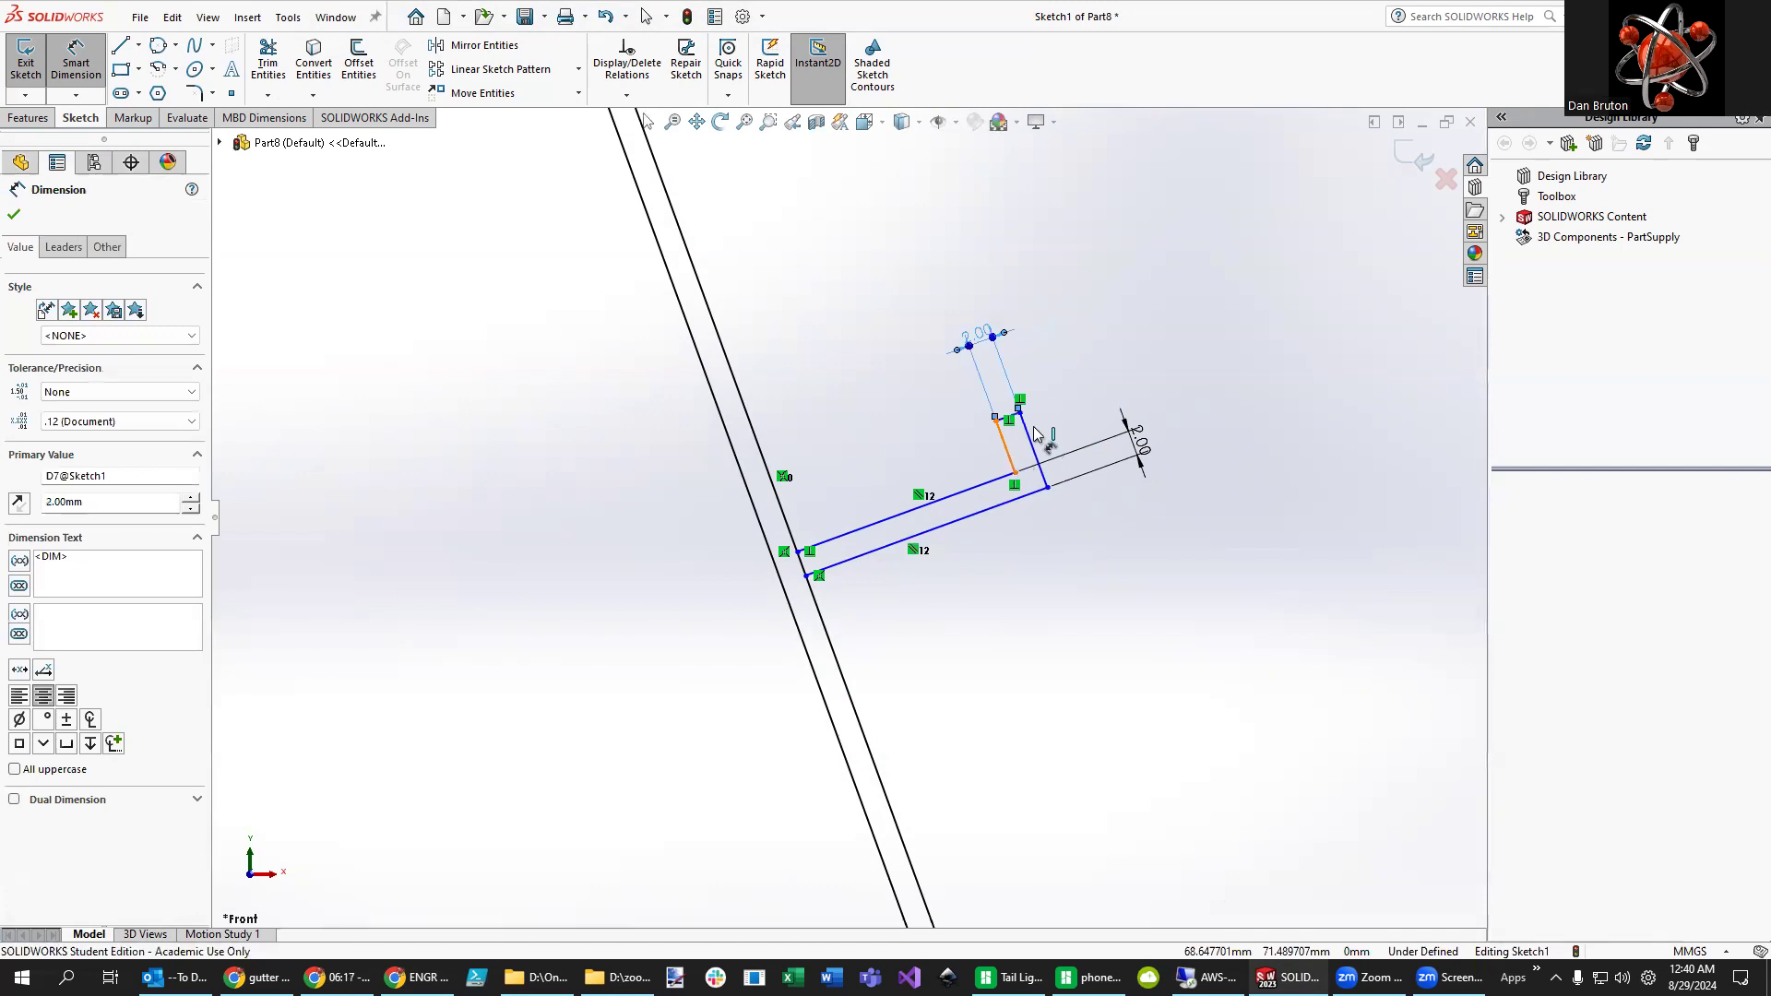
- Dimension the inner height of the hook's lip as 3.6 mm, following the reference drawing
{"action": "left_click", "coordinate": [1008, 456]}
{"action": "left_click", "coordinate": [1182, 388]}
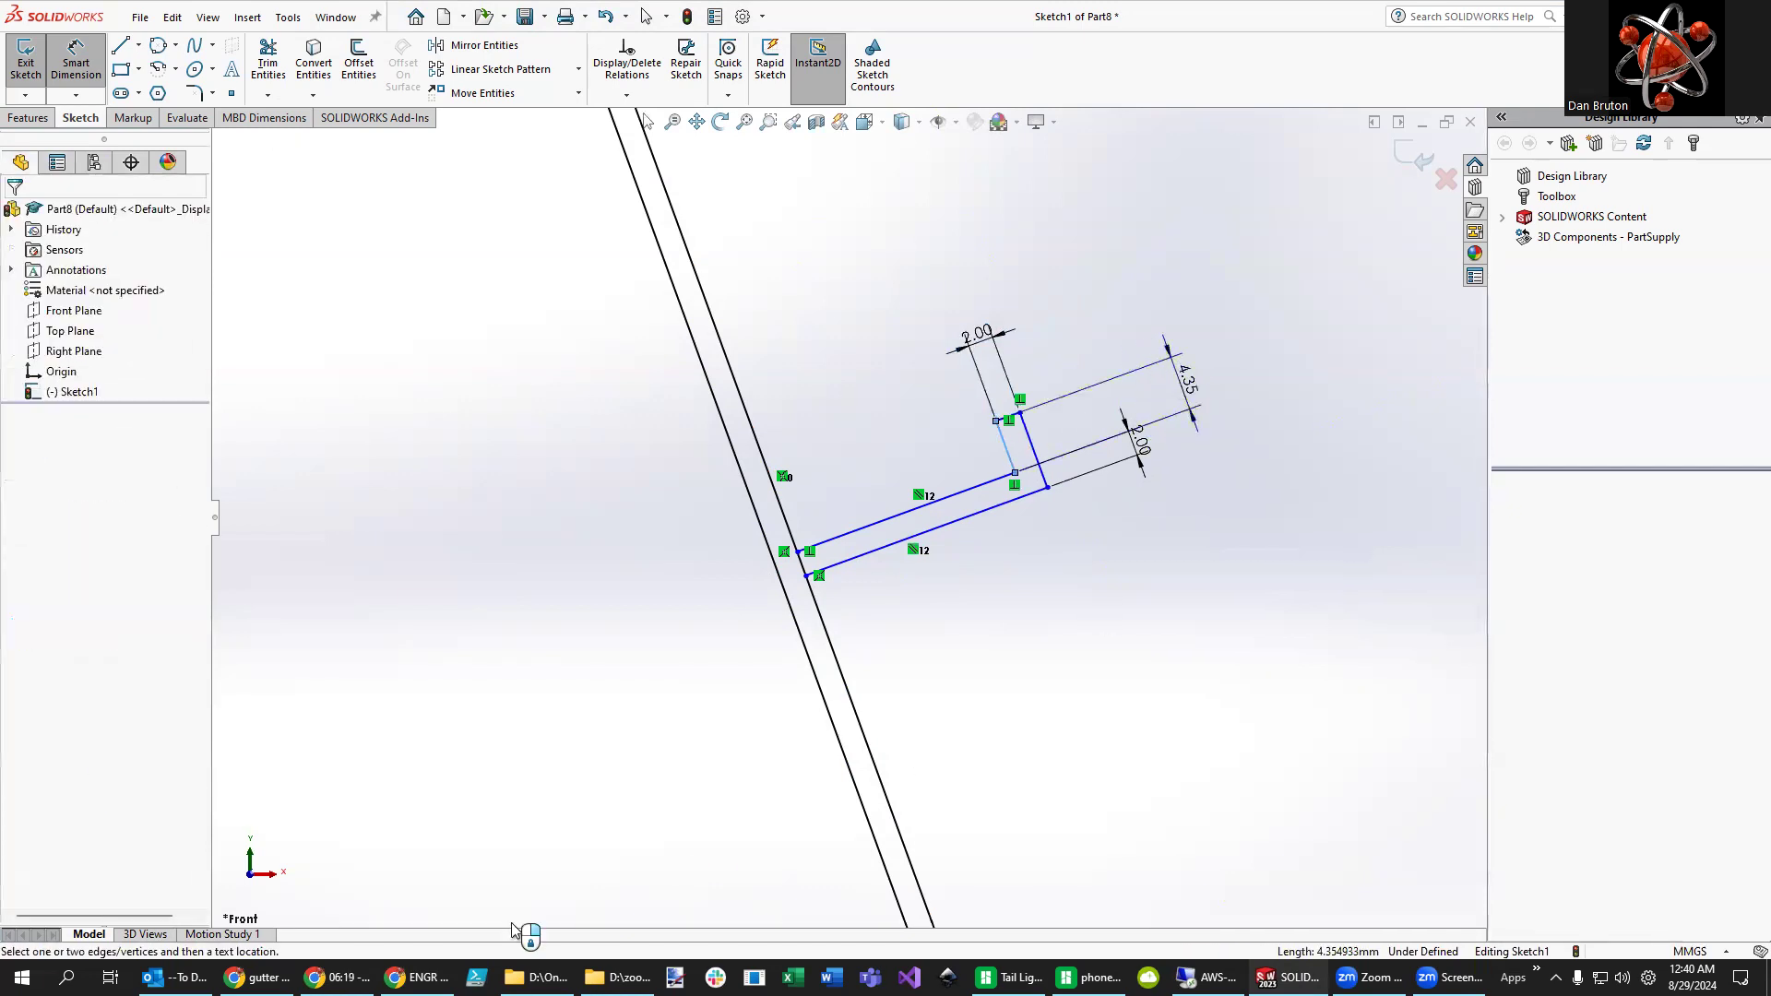
{"action": "left_click", "coordinate": [418, 977]}
{"action": "key", "text": "alt+Tab"}
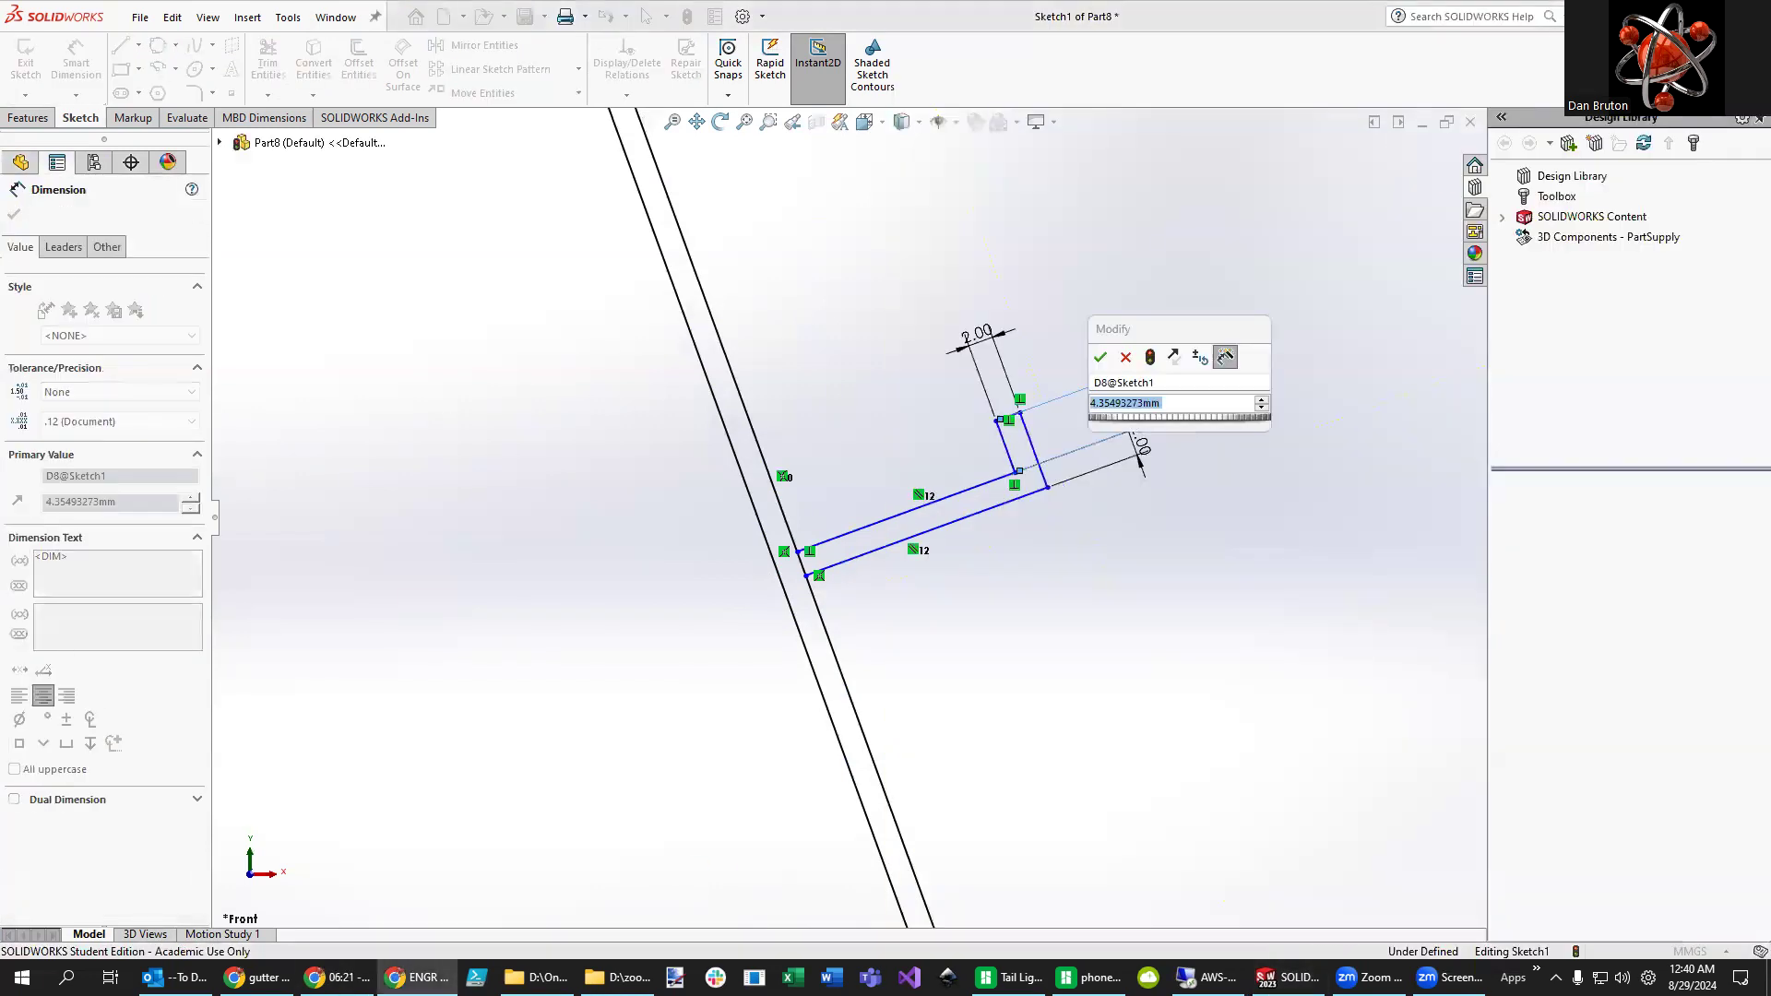
{"action": "key", "text": "alt+Tab"}
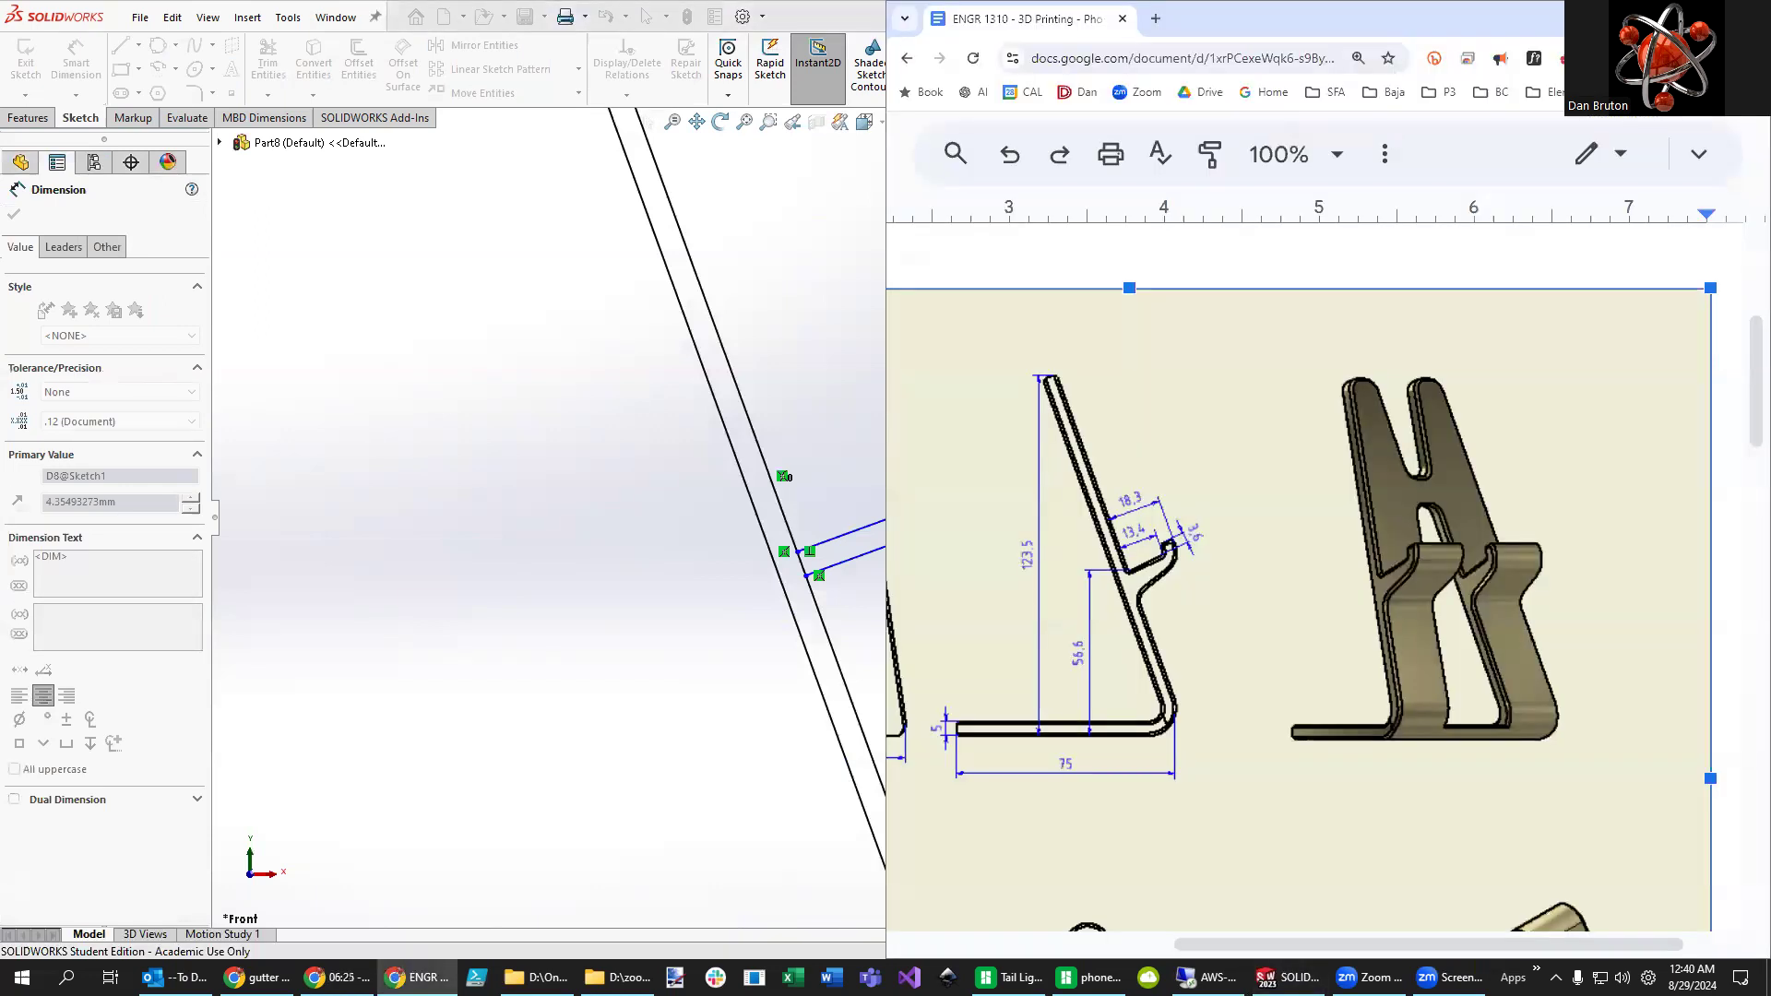
{"action": "key", "text": "alt+Tab"}
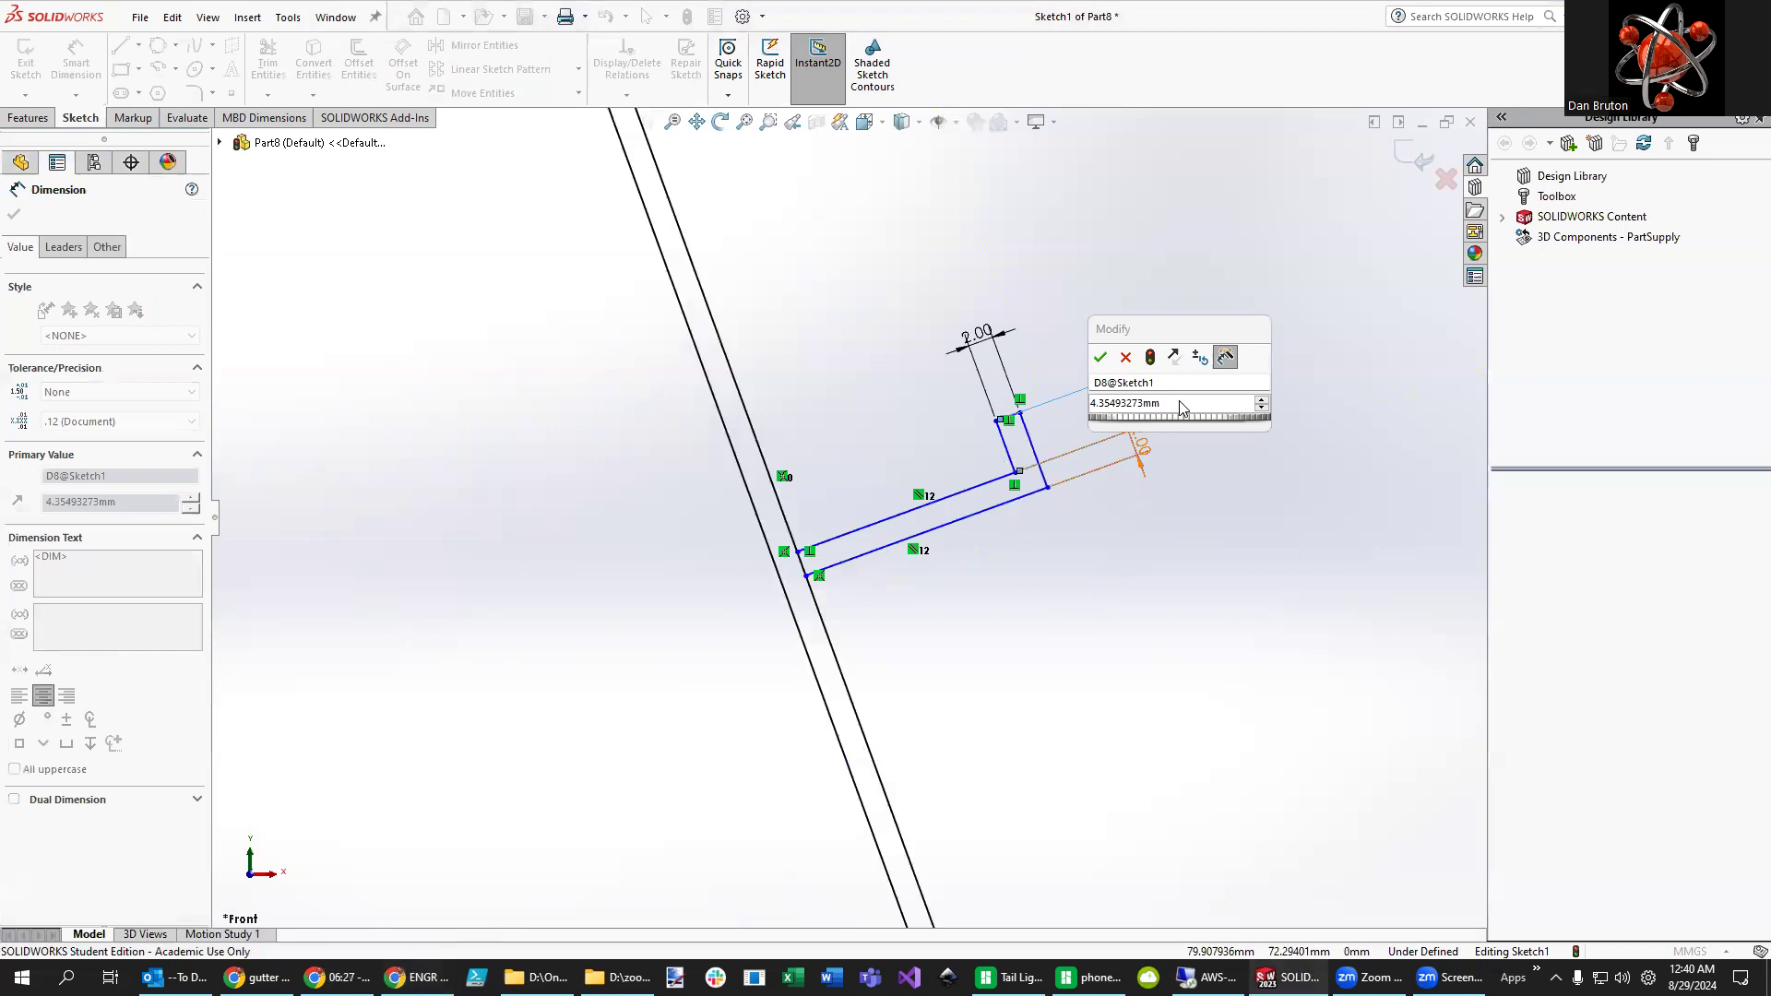
{"action": "type", "text": "3.6"}
{"action": "key", "text": "Return"}
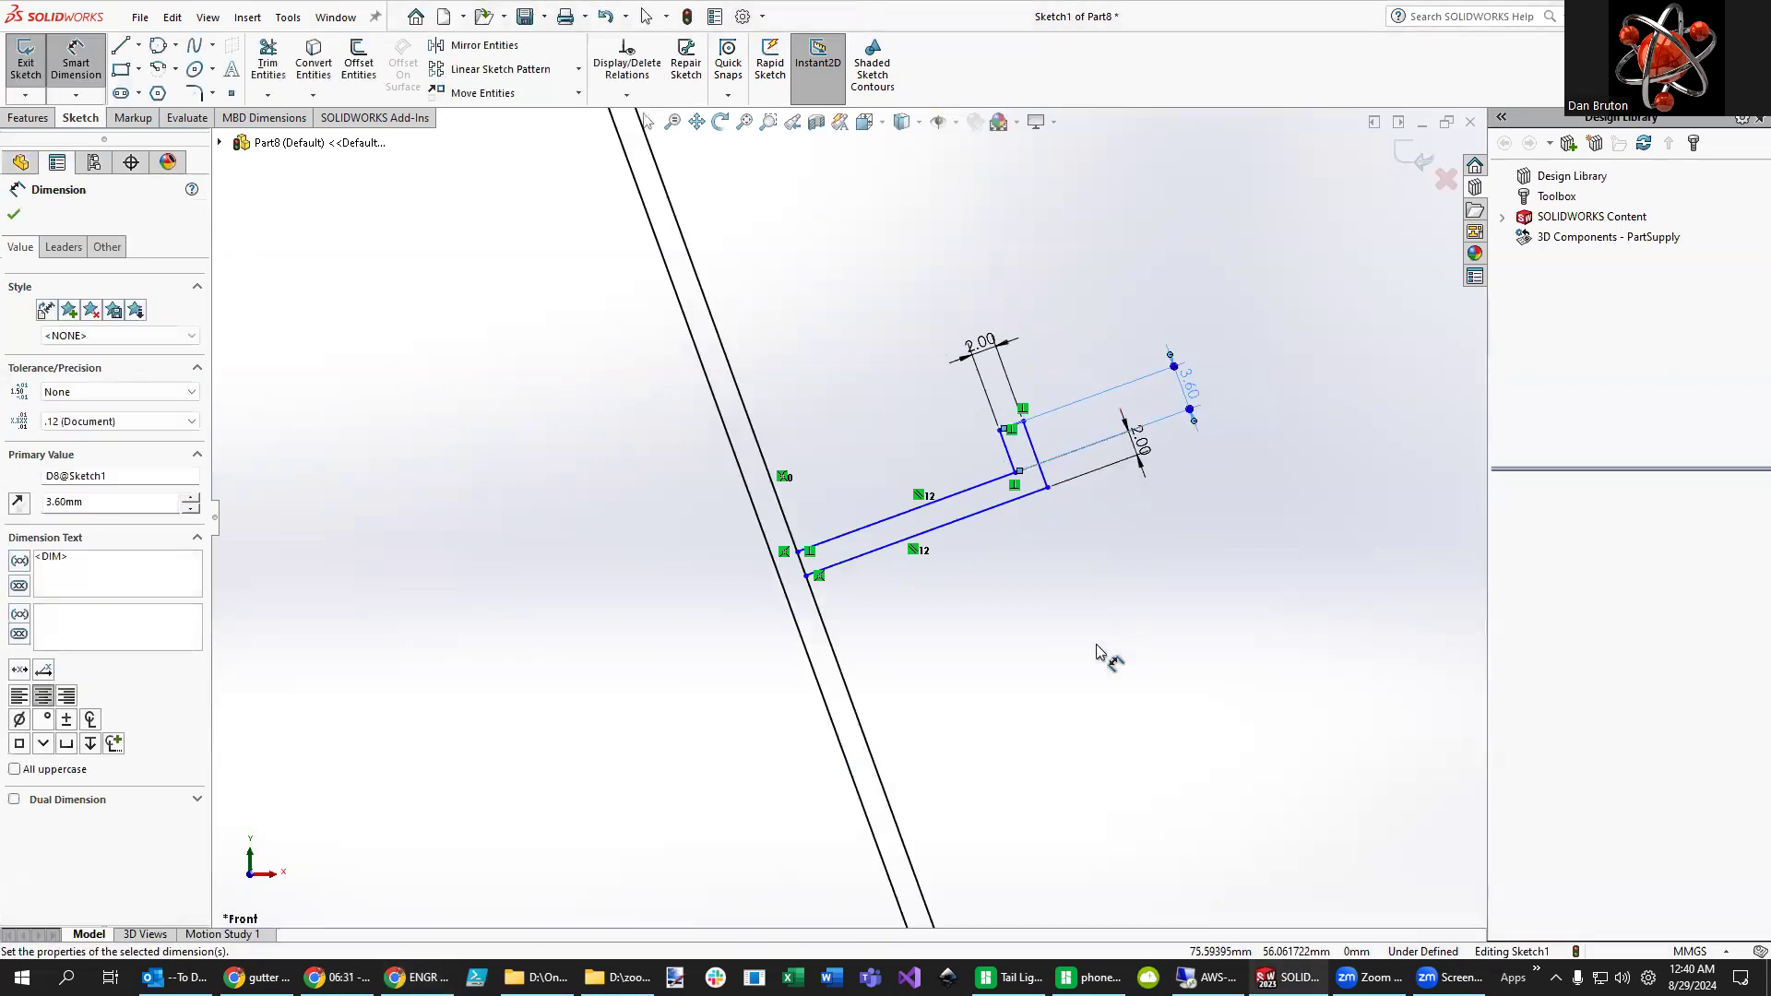
- Dimension the hook's inner ledge from the slanted leg to the lip as 13.4 mm, following the reference drawing
{"action": "left_click", "coordinate": [946, 554]}
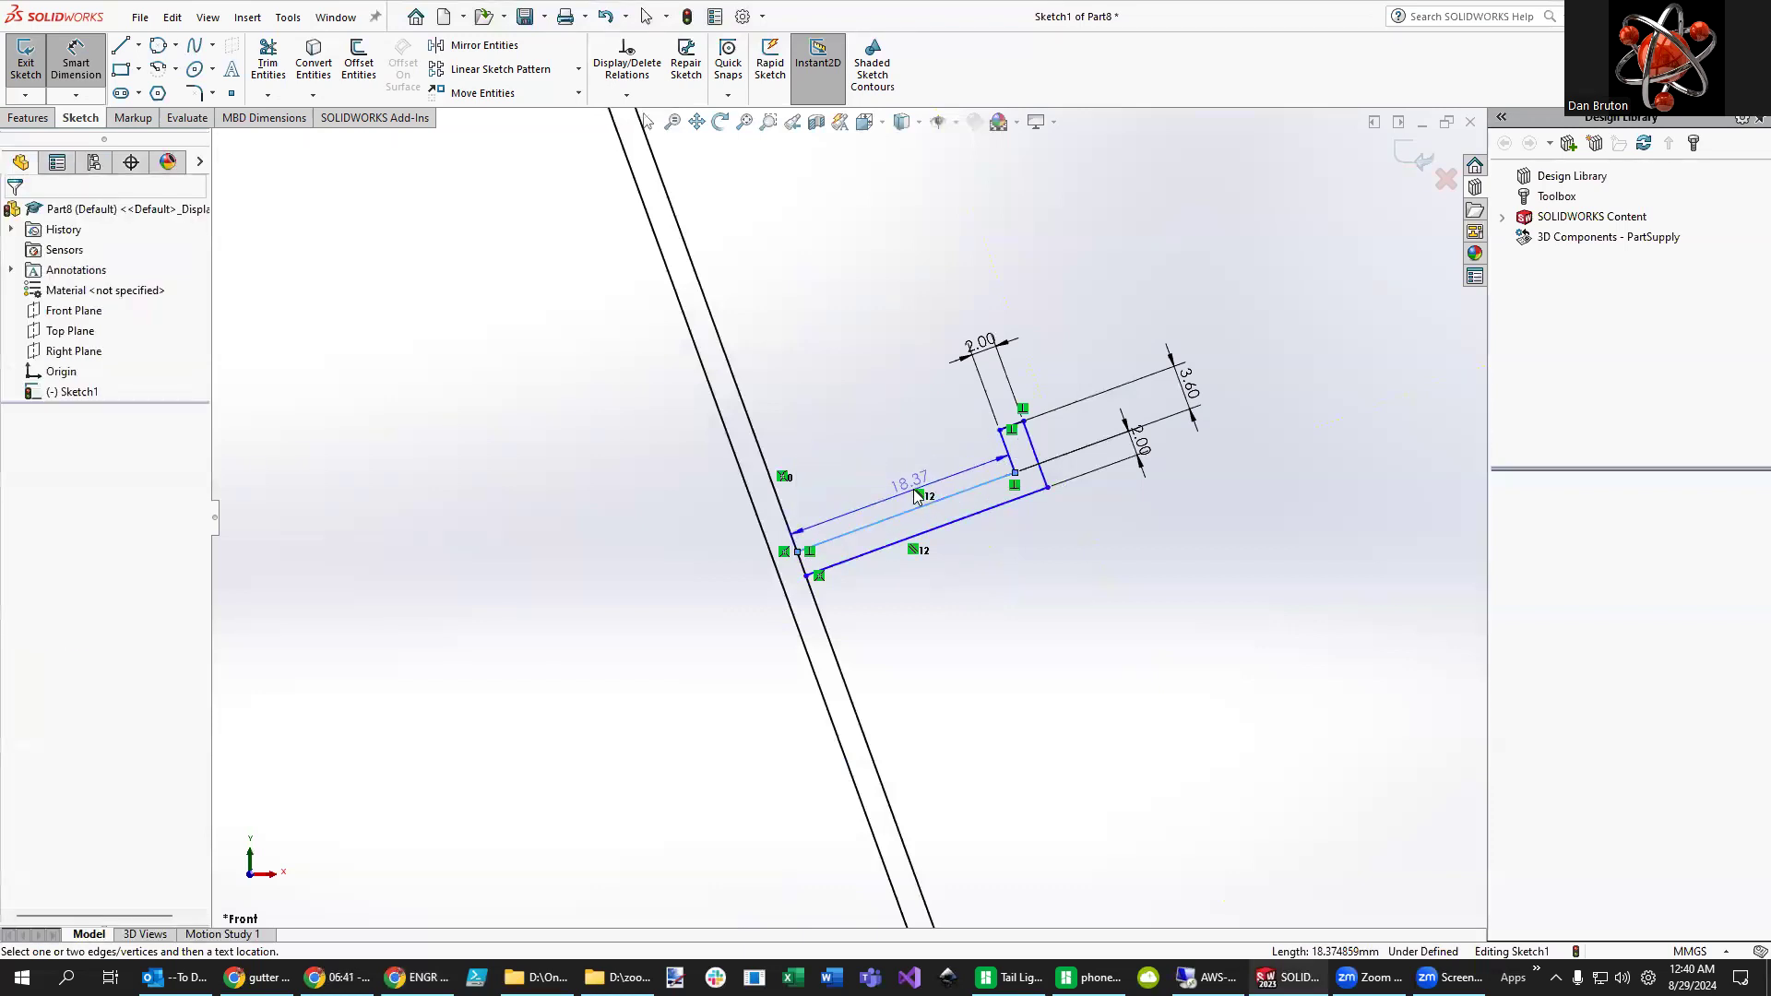
{"action": "key", "text": "alt+Tab"}
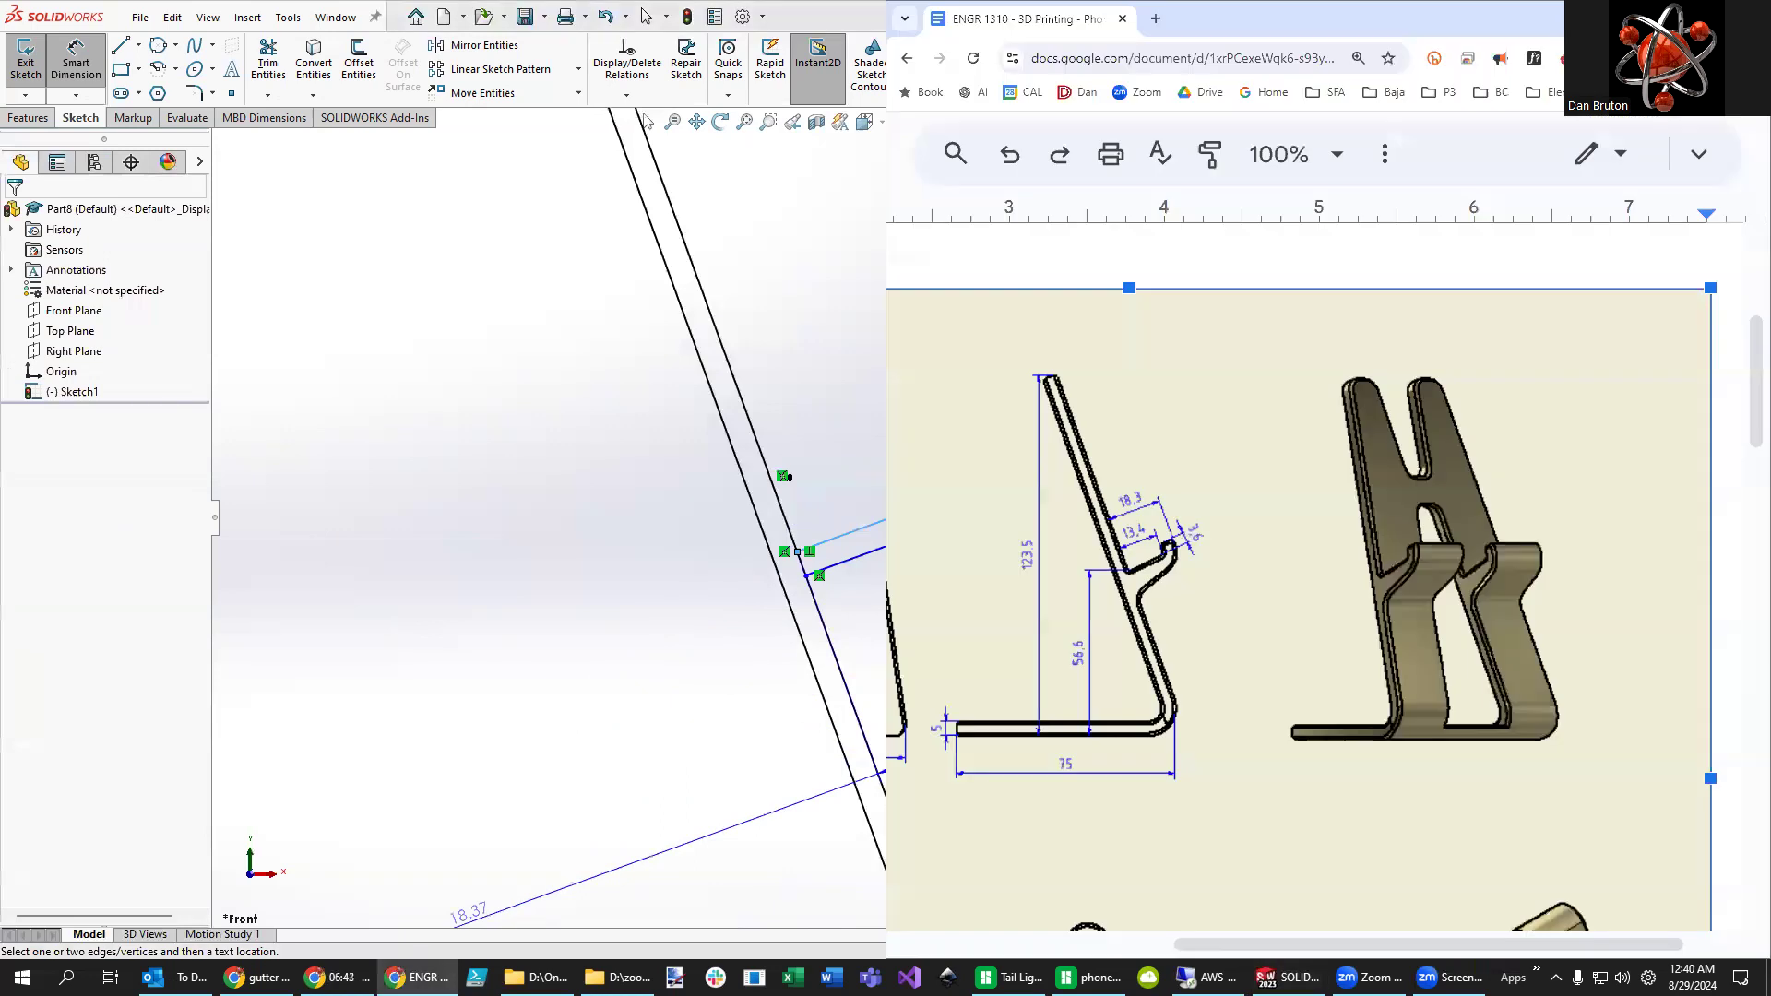
{"action": "key", "text": "alt+Tab"}
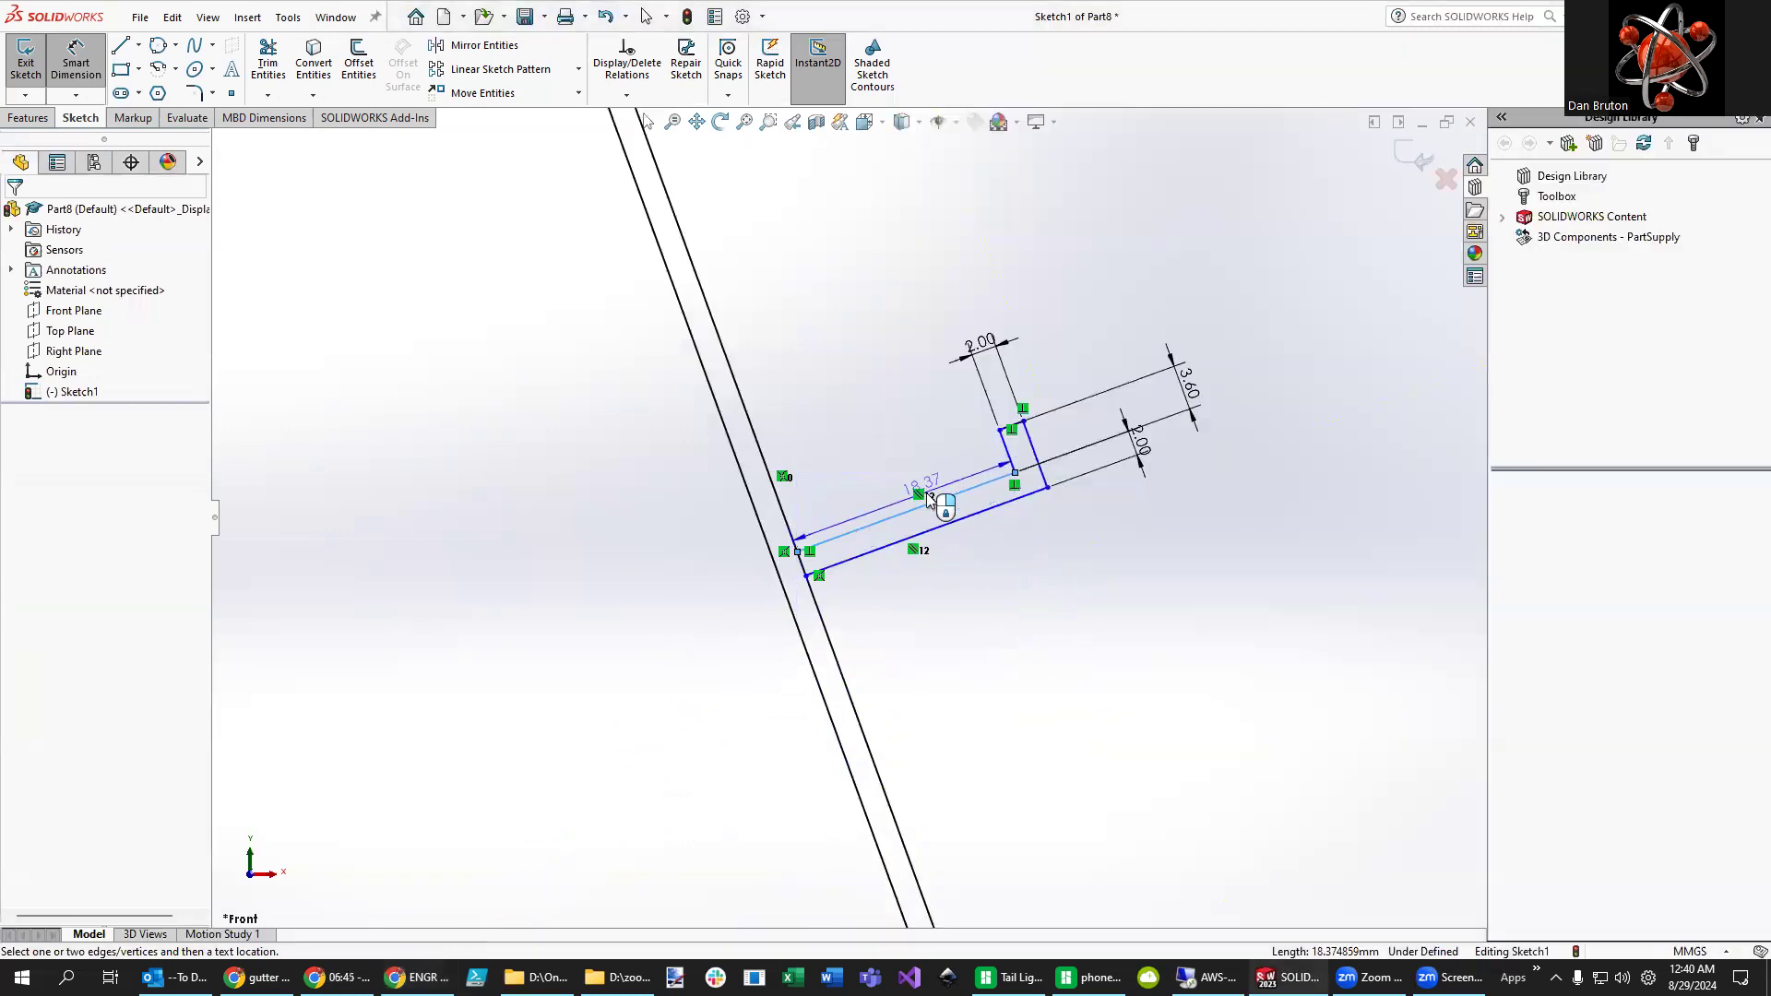
{"action": "left_click", "coordinate": [930, 484]}
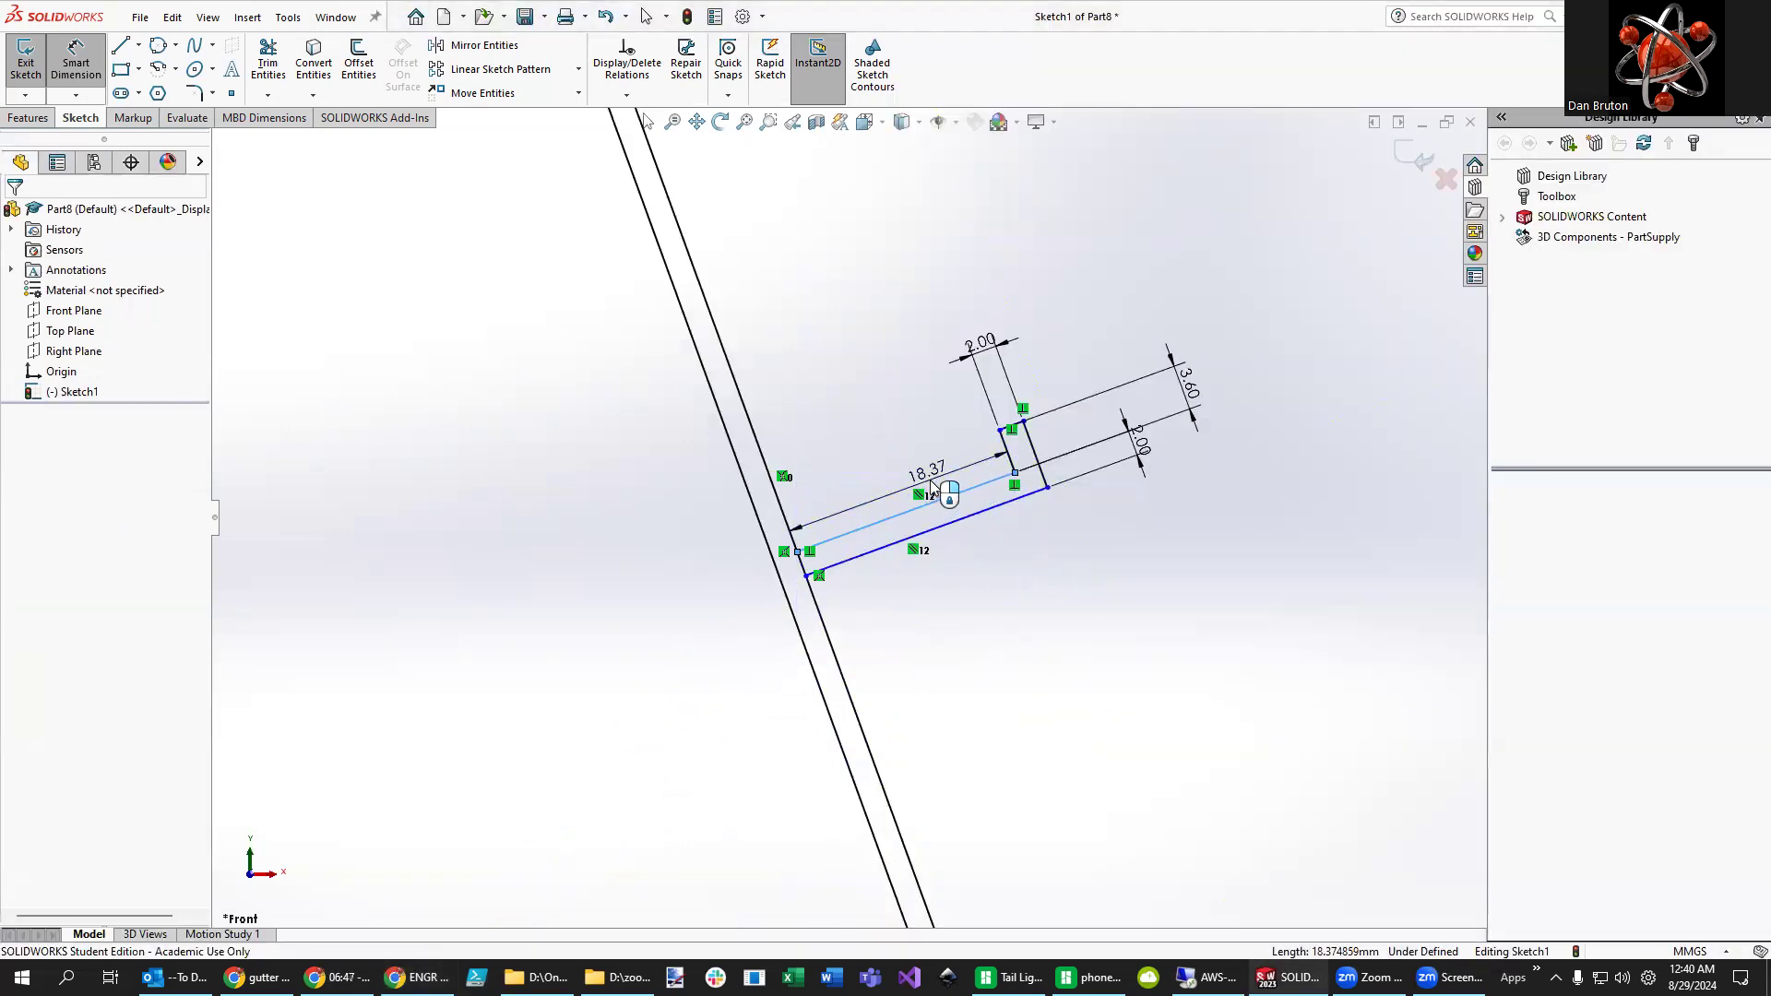
{"action": "type", "text": "13.4"}
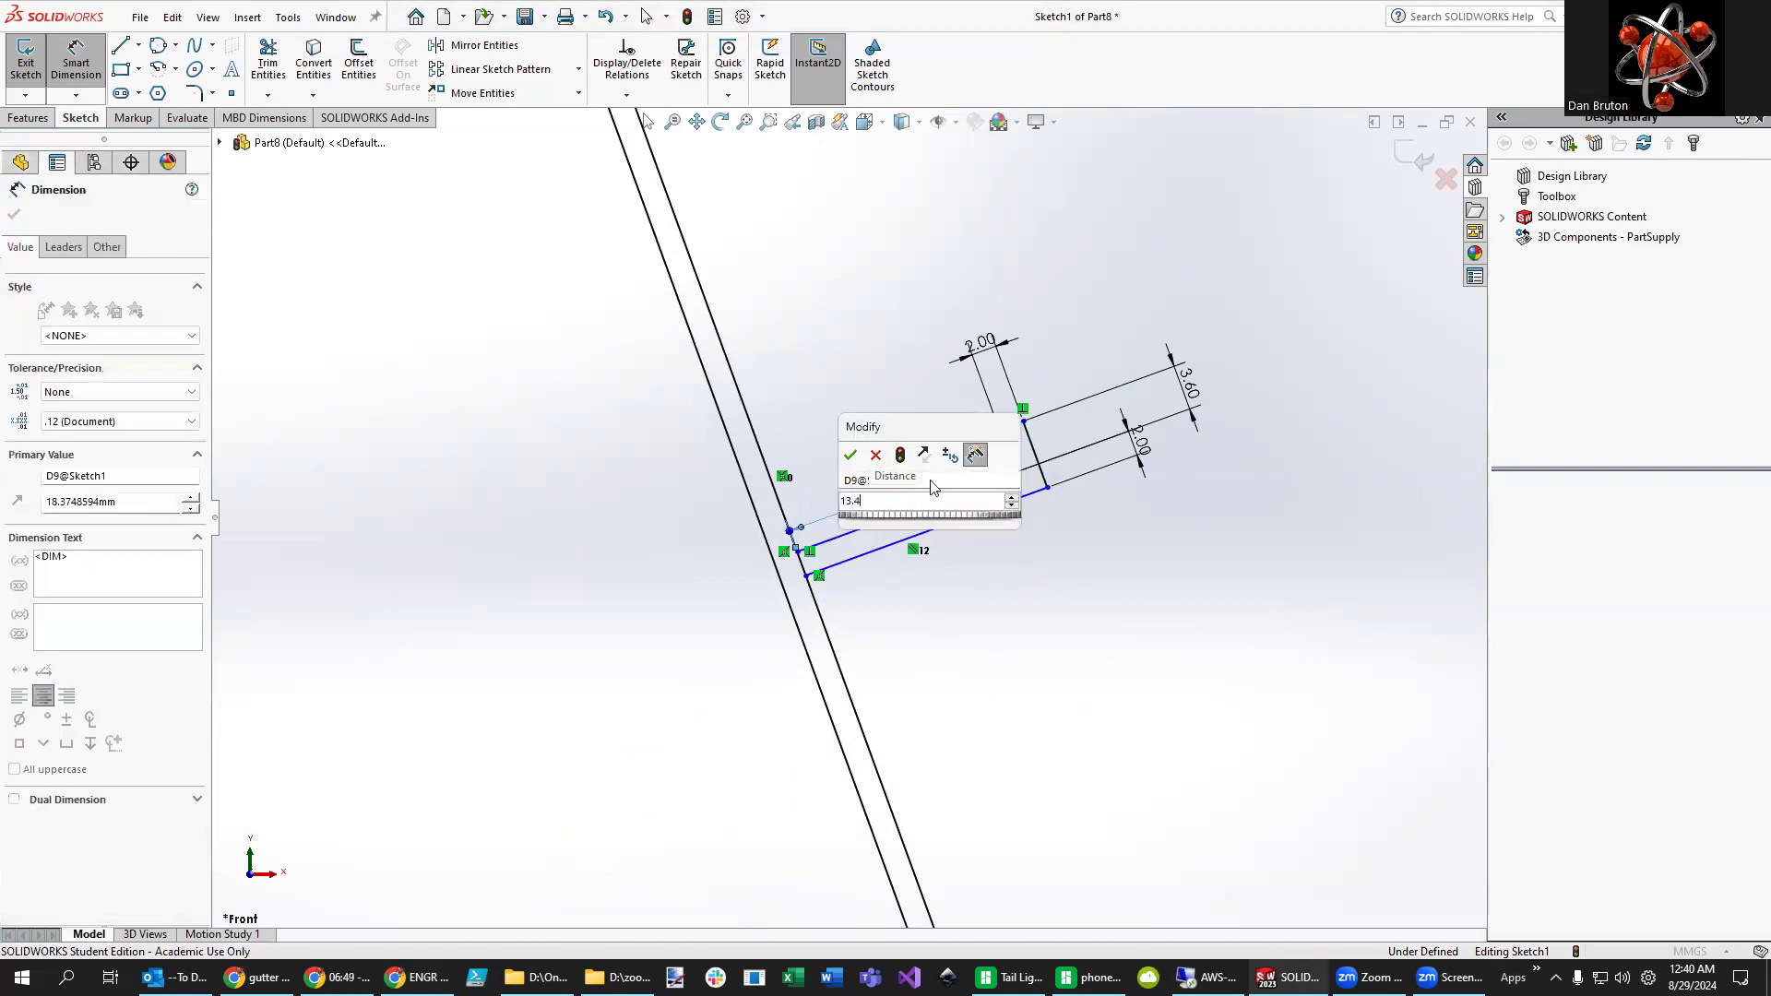
{"action": "key", "text": "Return"}
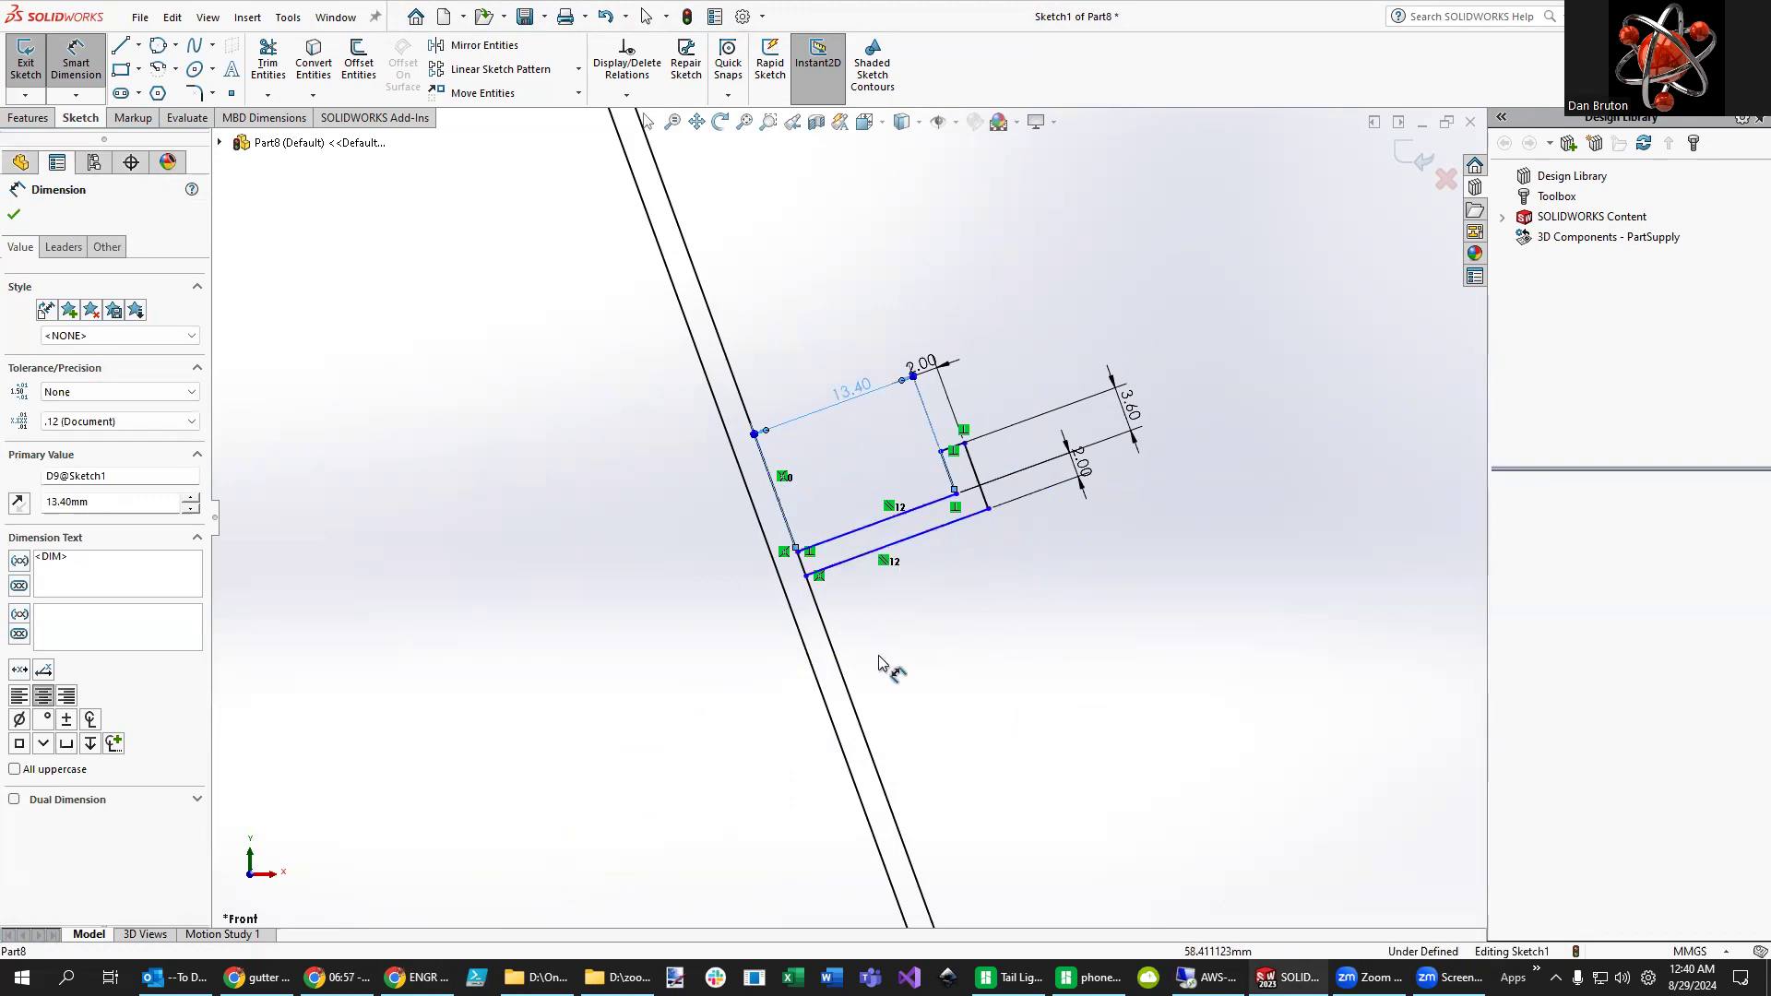
- Slide the hook down along the slanted leg by its lower long line to test its remaining freedom
{"action": "scroll", "coordinate": [886, 663], "scroll_direction": "up", "scroll_amount": 3}
{"action": "scroll", "coordinate": [845, 498], "scroll_direction": "up", "scroll_amount": 3}
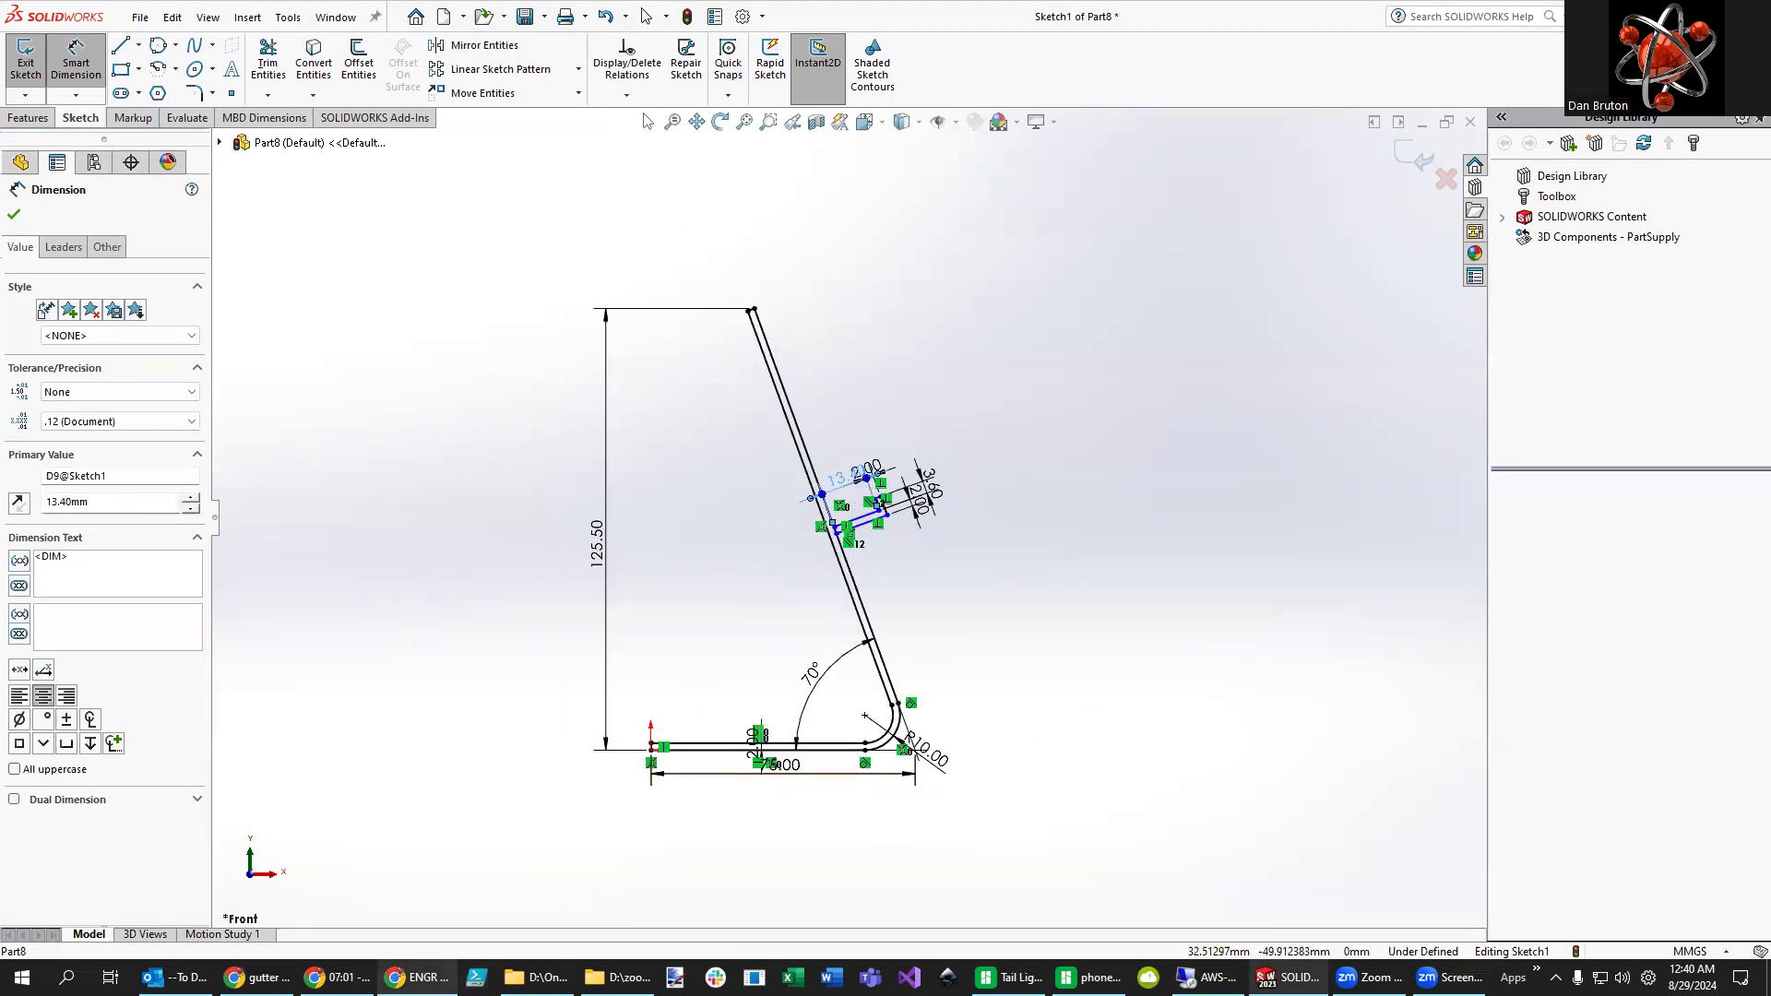
{"action": "scroll", "coordinate": [956, 607], "scroll_direction": "down", "scroll_amount": 3}
{"action": "scroll", "coordinate": [690, 415], "scroll_direction": "down", "scroll_amount": 2}
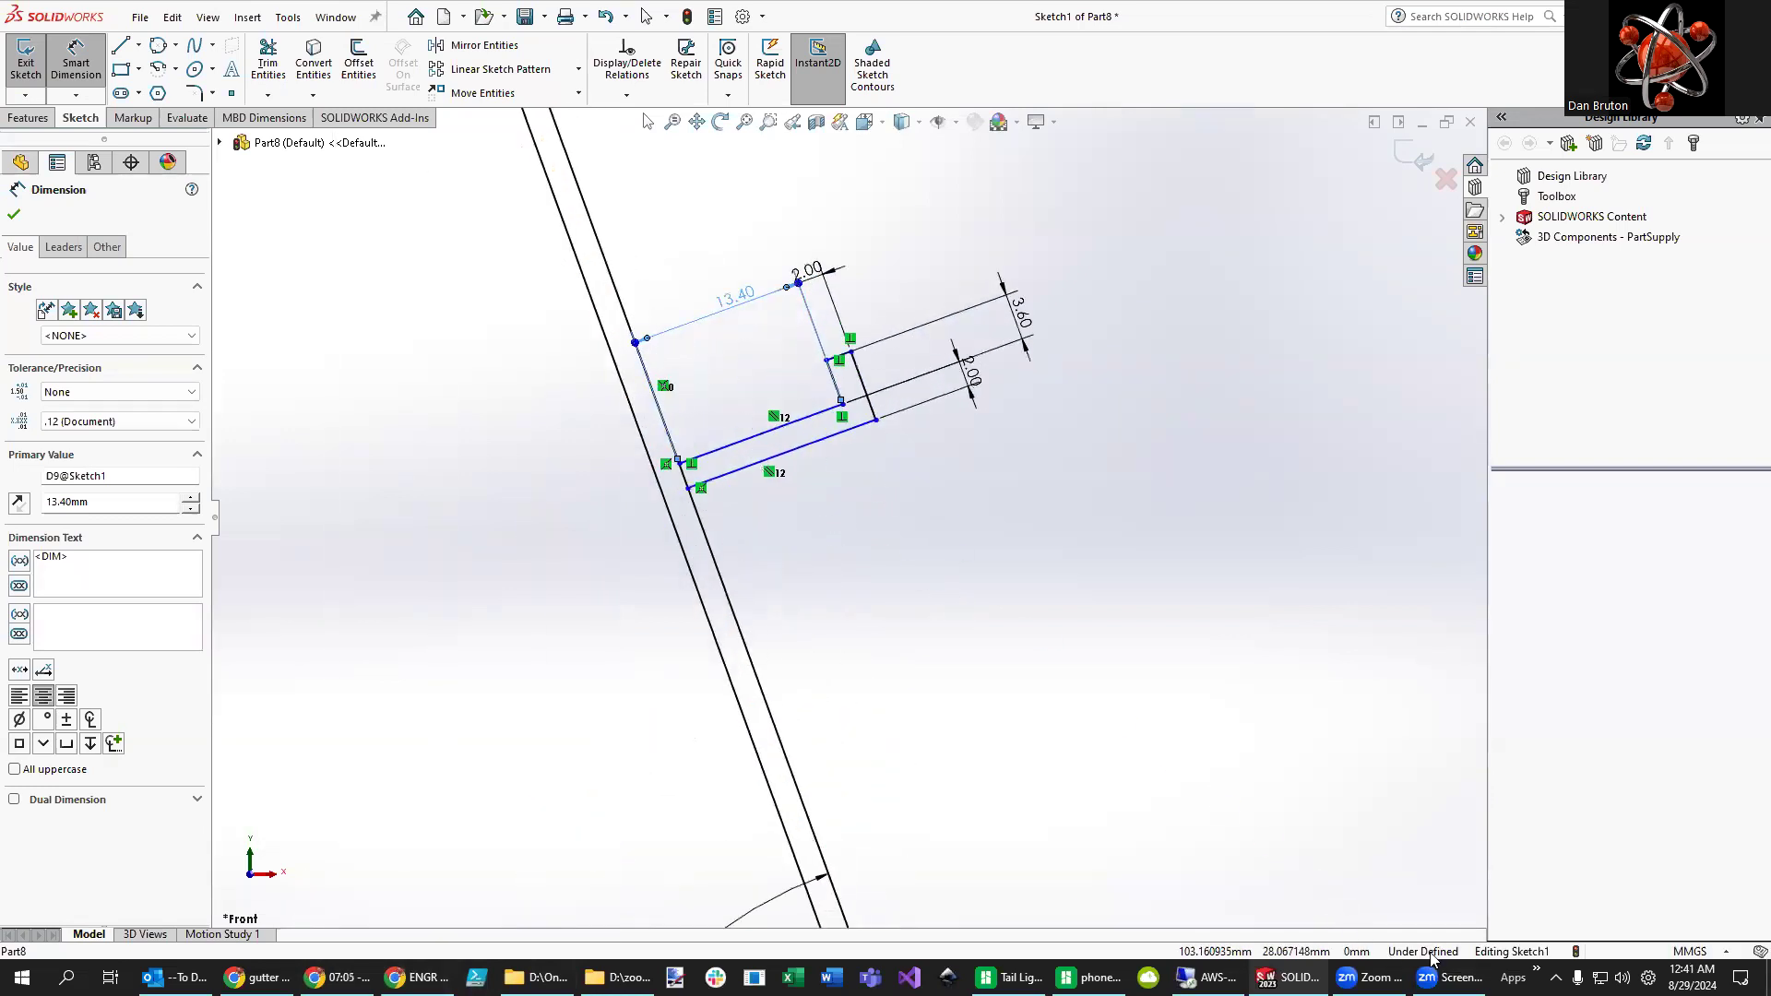
{"action": "key", "text": "Escape"}
{"action": "mouse_move", "coordinate": [815, 468]}
{"action": "left_mouse_down"}
{"action": "mouse_move", "coordinate": [886, 639]}
{"action": "mouse_move", "coordinate": [789, 439]}
{"action": "mouse_move", "coordinate": [876, 615]}
{"action": "mouse_move", "coordinate": [790, 360]}
{"action": "mouse_move", "coordinate": [895, 655]}
{"action": "mouse_move", "coordinate": [788, 362]}
{"action": "mouse_move", "coordinate": [906, 640]}
{"action": "mouse_move", "coordinate": [896, 610]}
{"action": "mouse_move", "coordinate": [786, 362]}
{"action": "mouse_move", "coordinate": [890, 636]}
{"action": "left_mouse_up"}
{"action": "scroll", "coordinate": [913, 728], "scroll_direction": "down", "scroll_amount": 3}
{"action": "scroll", "coordinate": [867, 643], "scroll_direction": "up", "scroll_amount": 3}
{"action": "scroll", "coordinate": [853, 608], "scroll_direction": "up", "scroll_amount": 5}
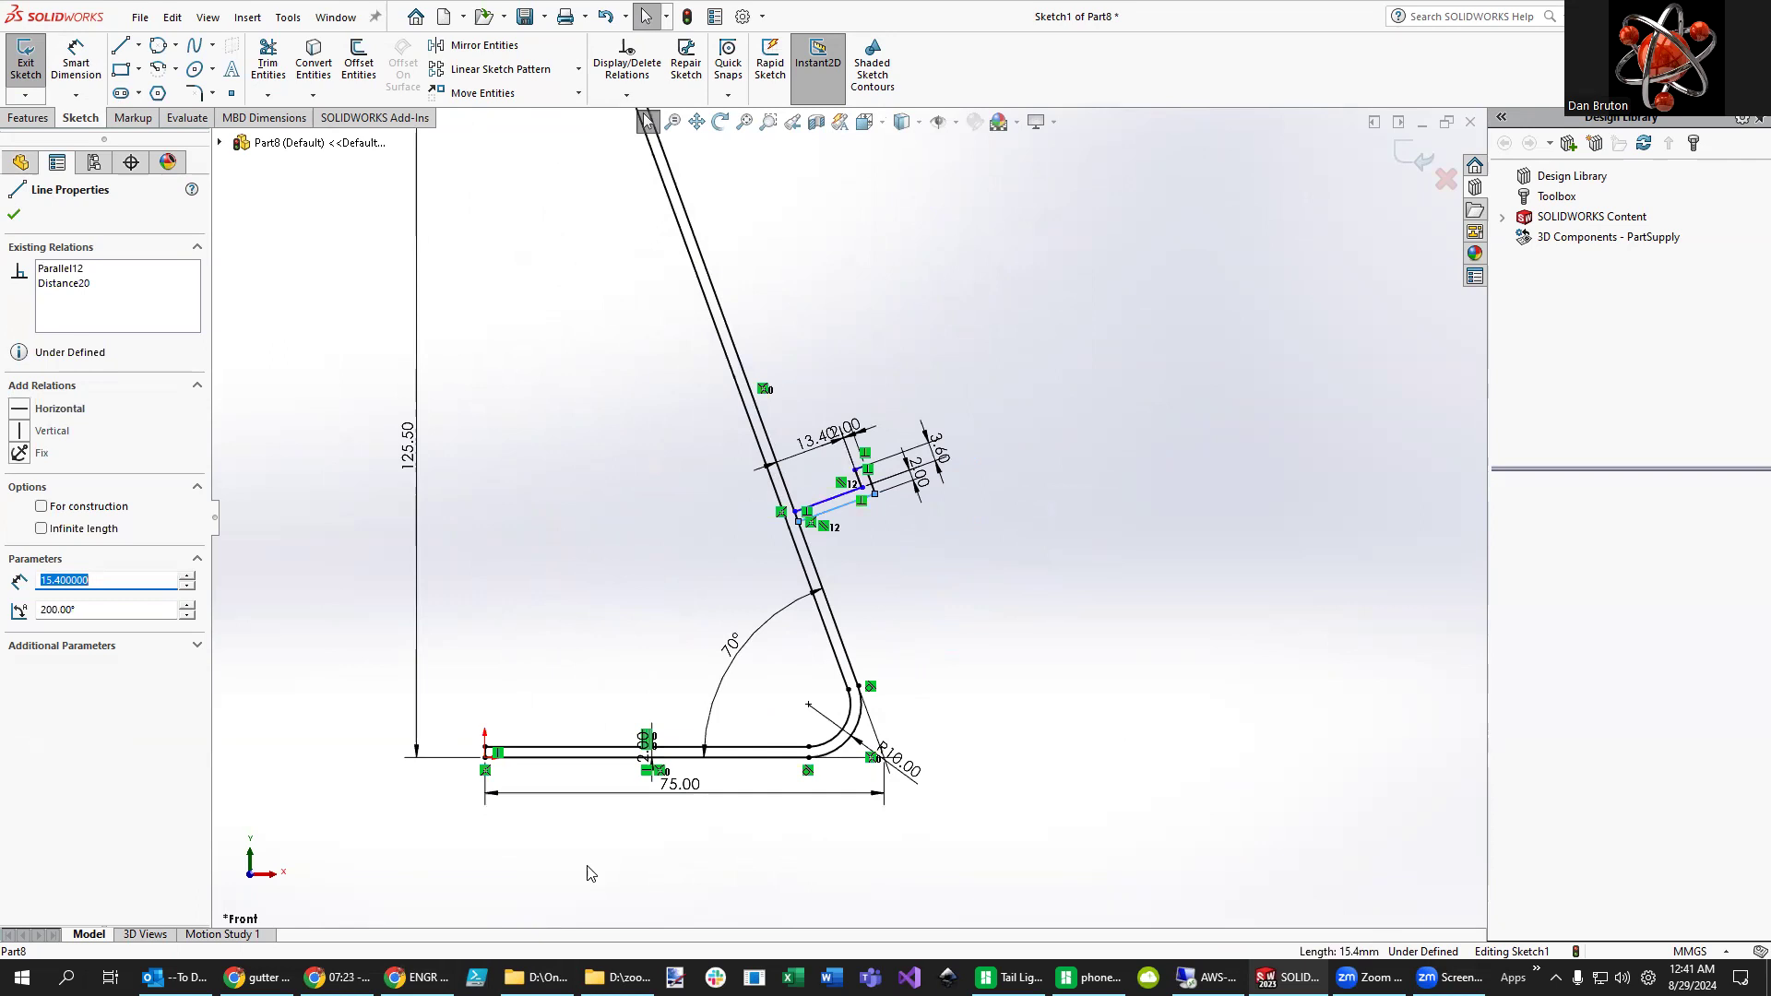
- Dimension the height from the base's bottom line to the inner corner where the hook's ledge meets the leg as 56.6 mm, following the reference drawing
{"action": "mouse_move", "coordinate": [420, 977]}
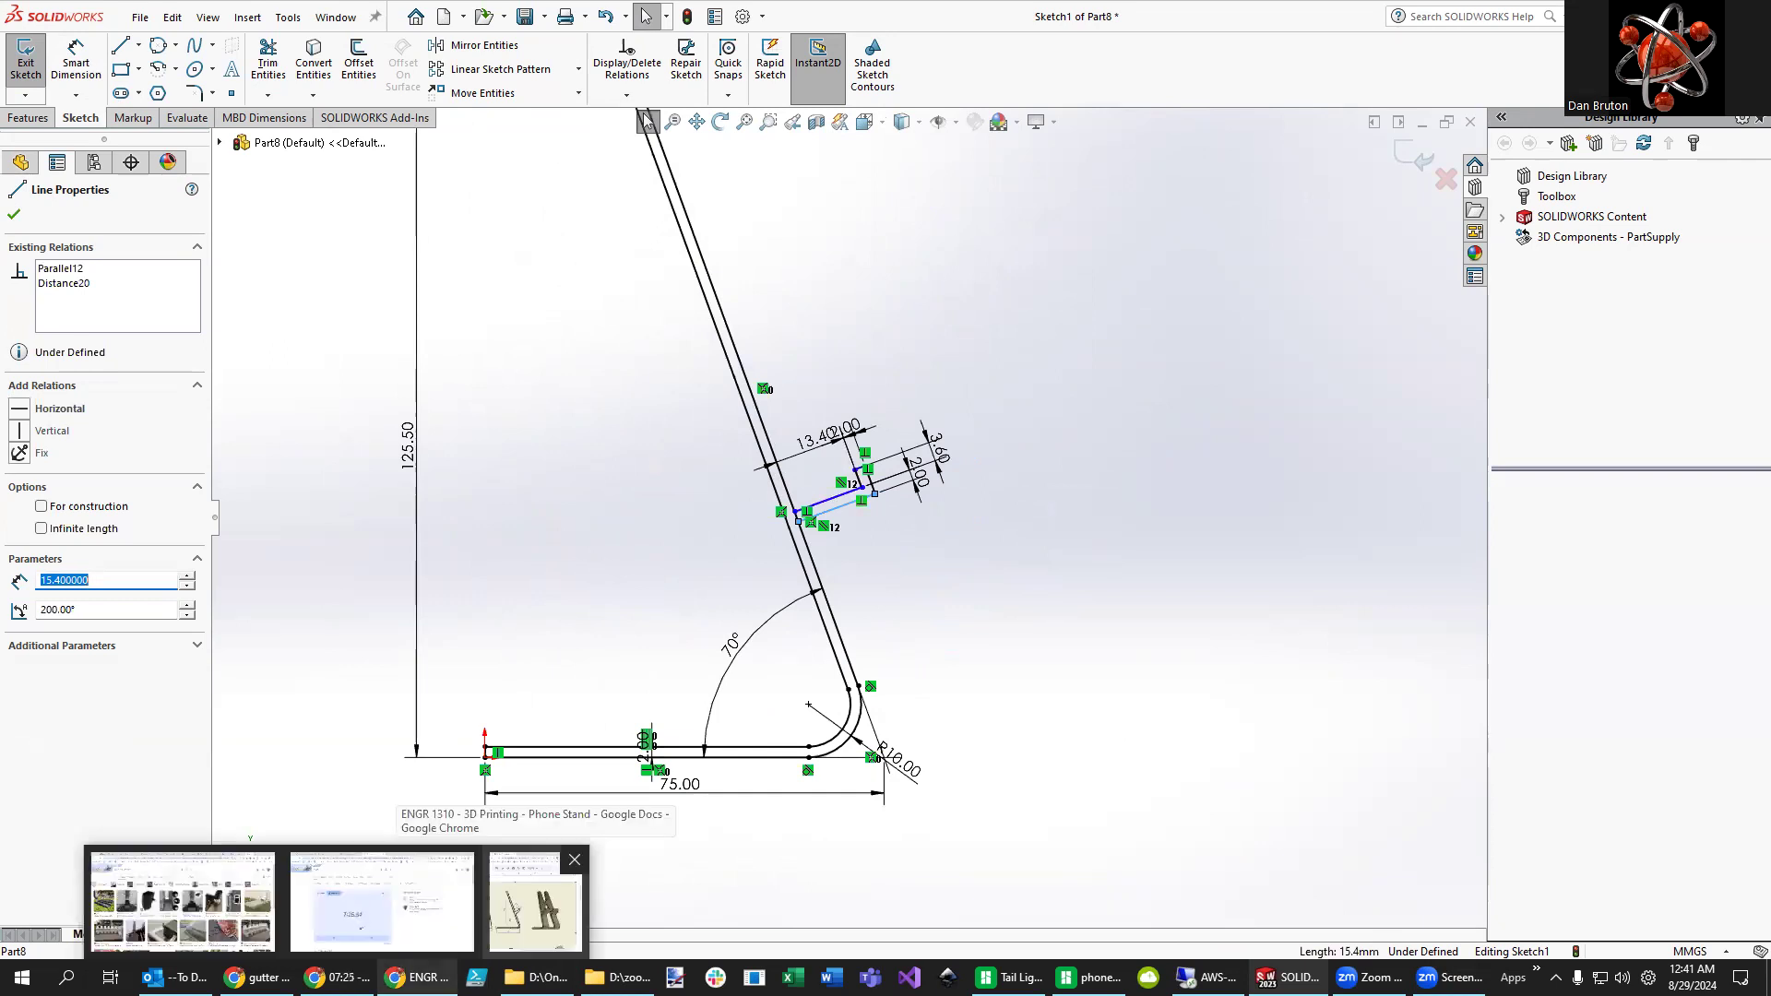
{"action": "left_click", "coordinate": [535, 904]}
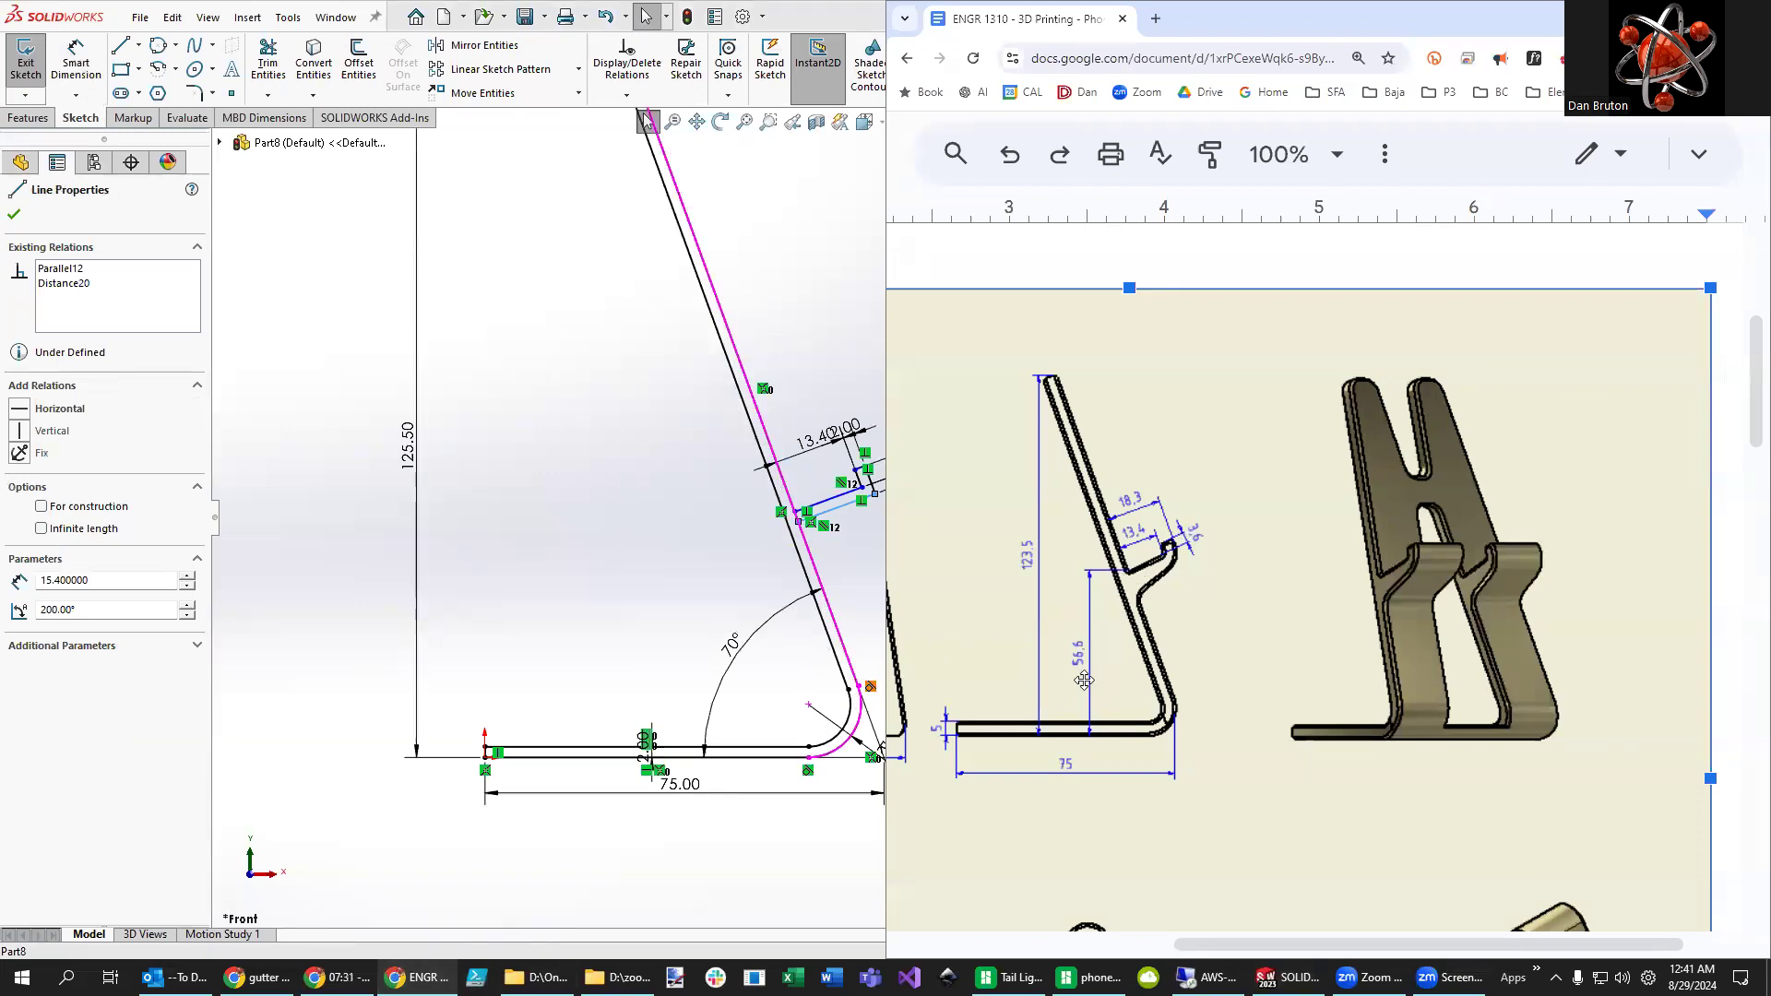
{"action": "left_click", "coordinate": [76, 65]}
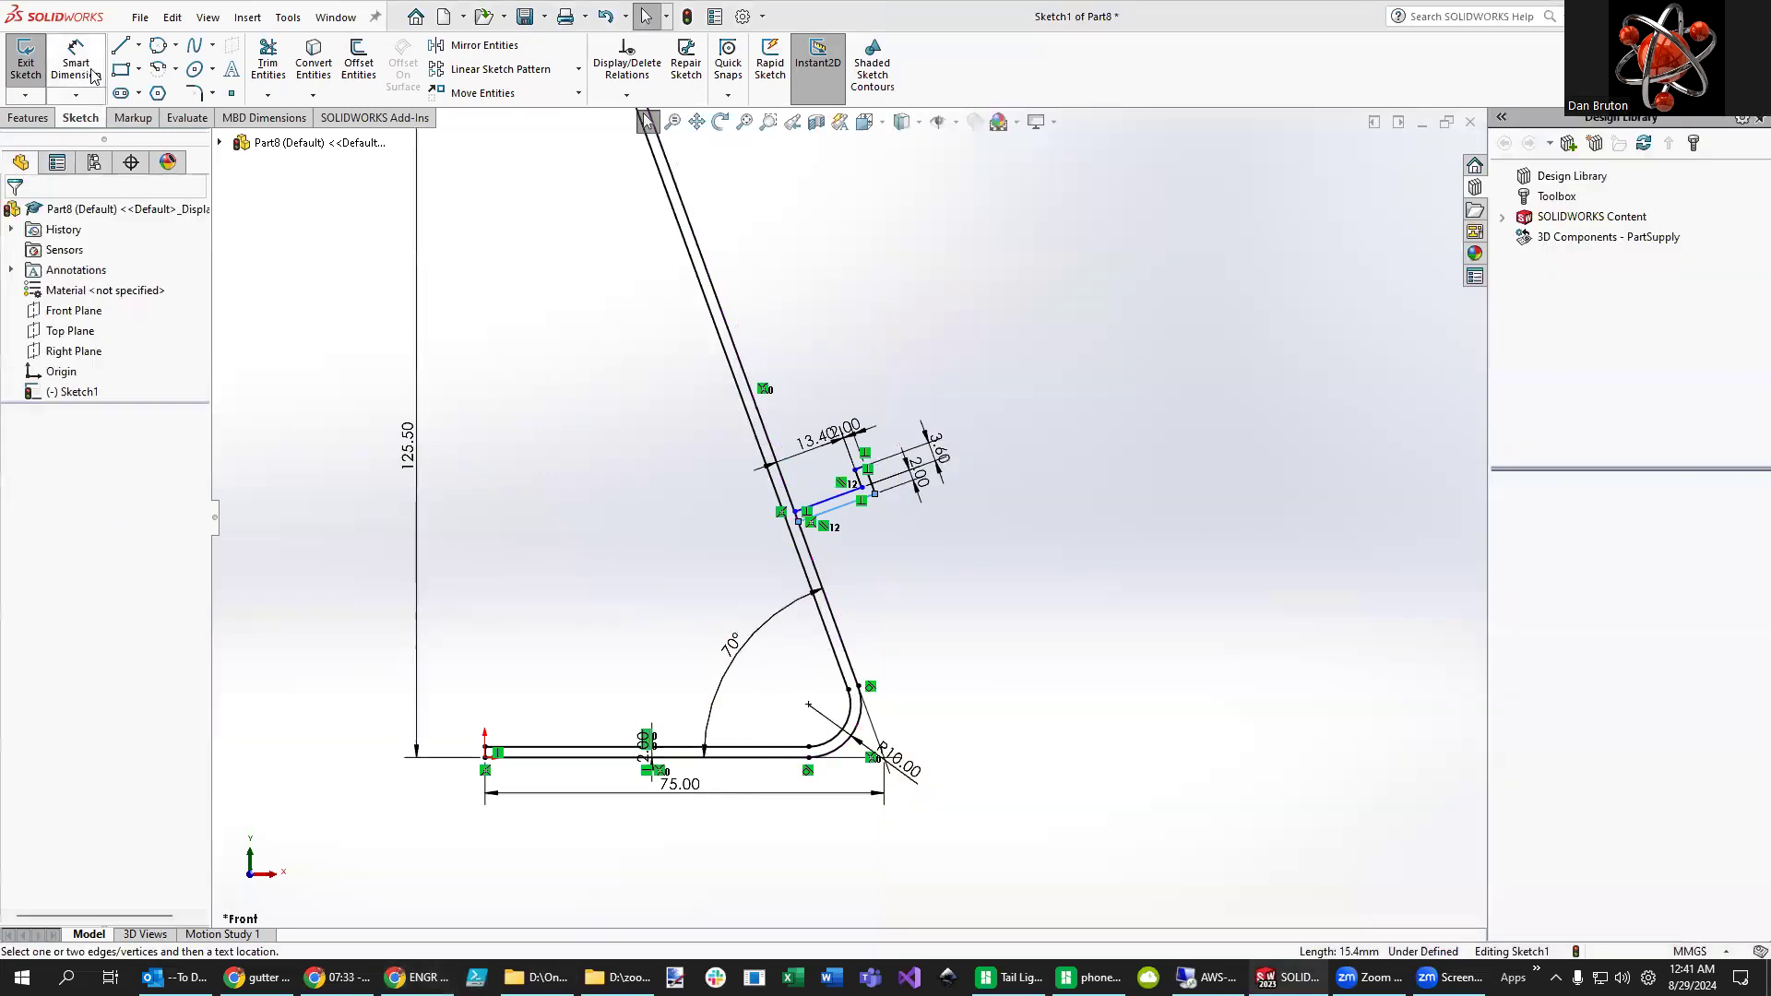
{"action": "key", "text": "super+Up"}
{"action": "scroll", "coordinate": [833, 569], "scroll_direction": "down", "scroll_amount": 4}
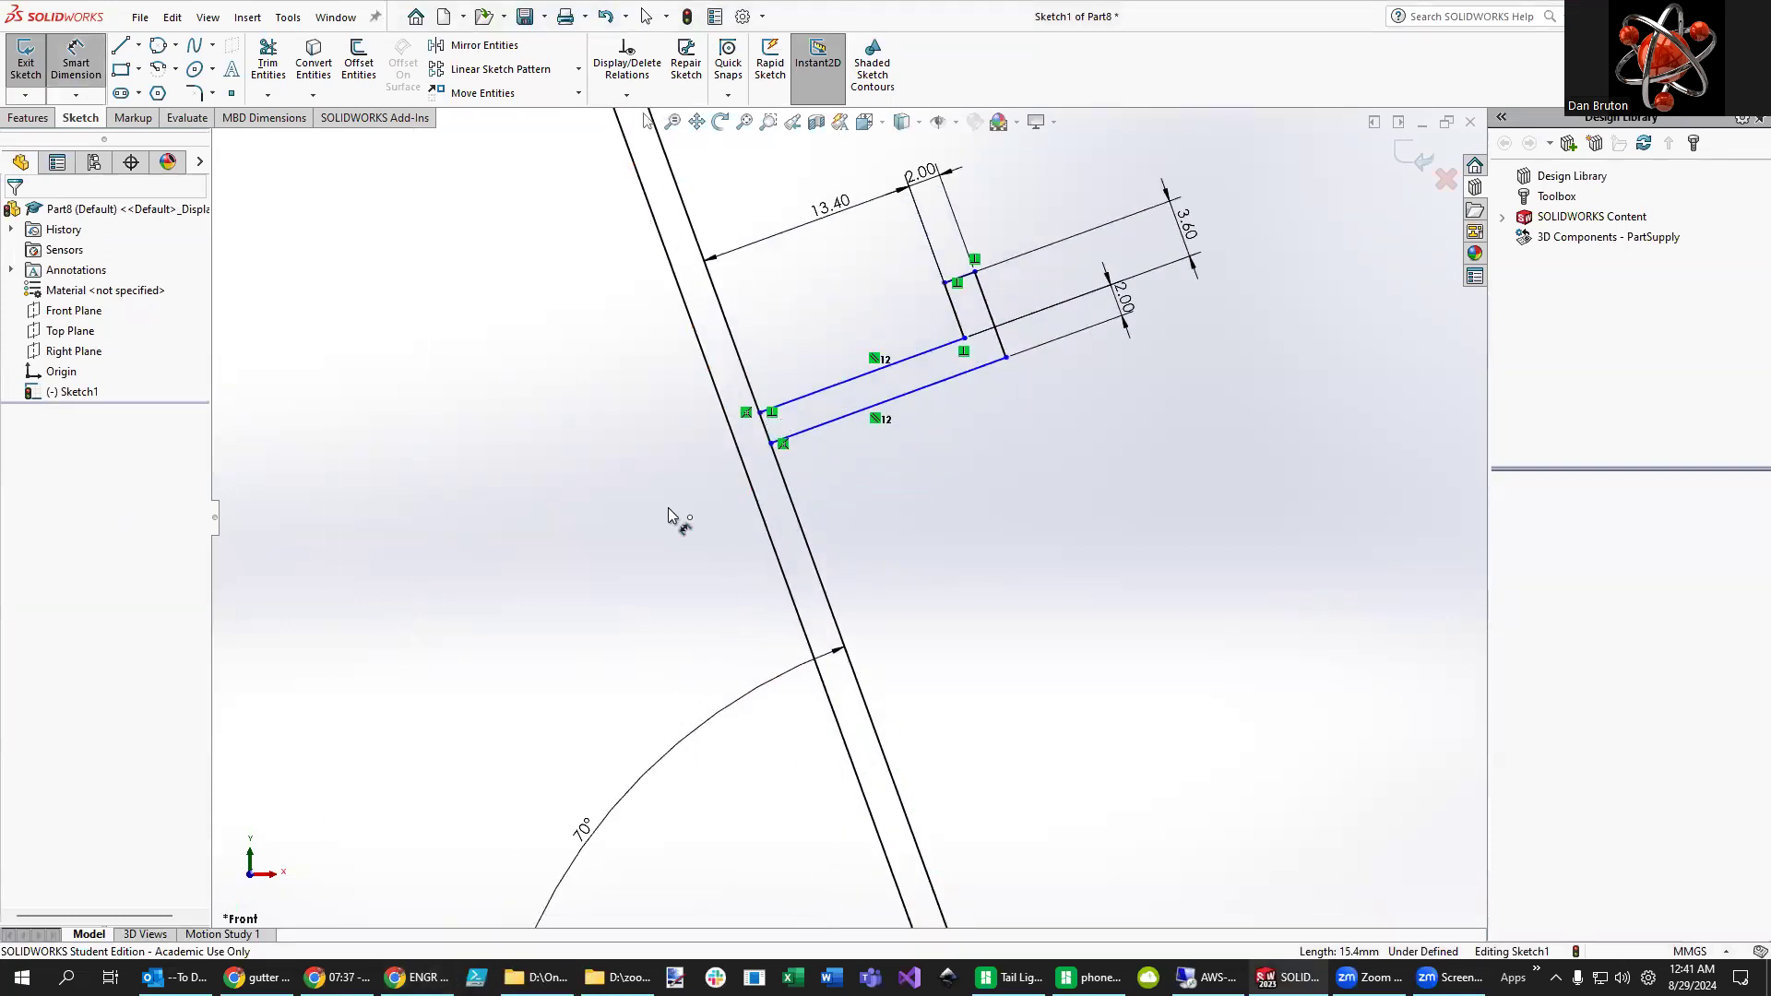
{"action": "scroll", "coordinate": [716, 782], "scroll_direction": "up", "scroll_amount": 3}
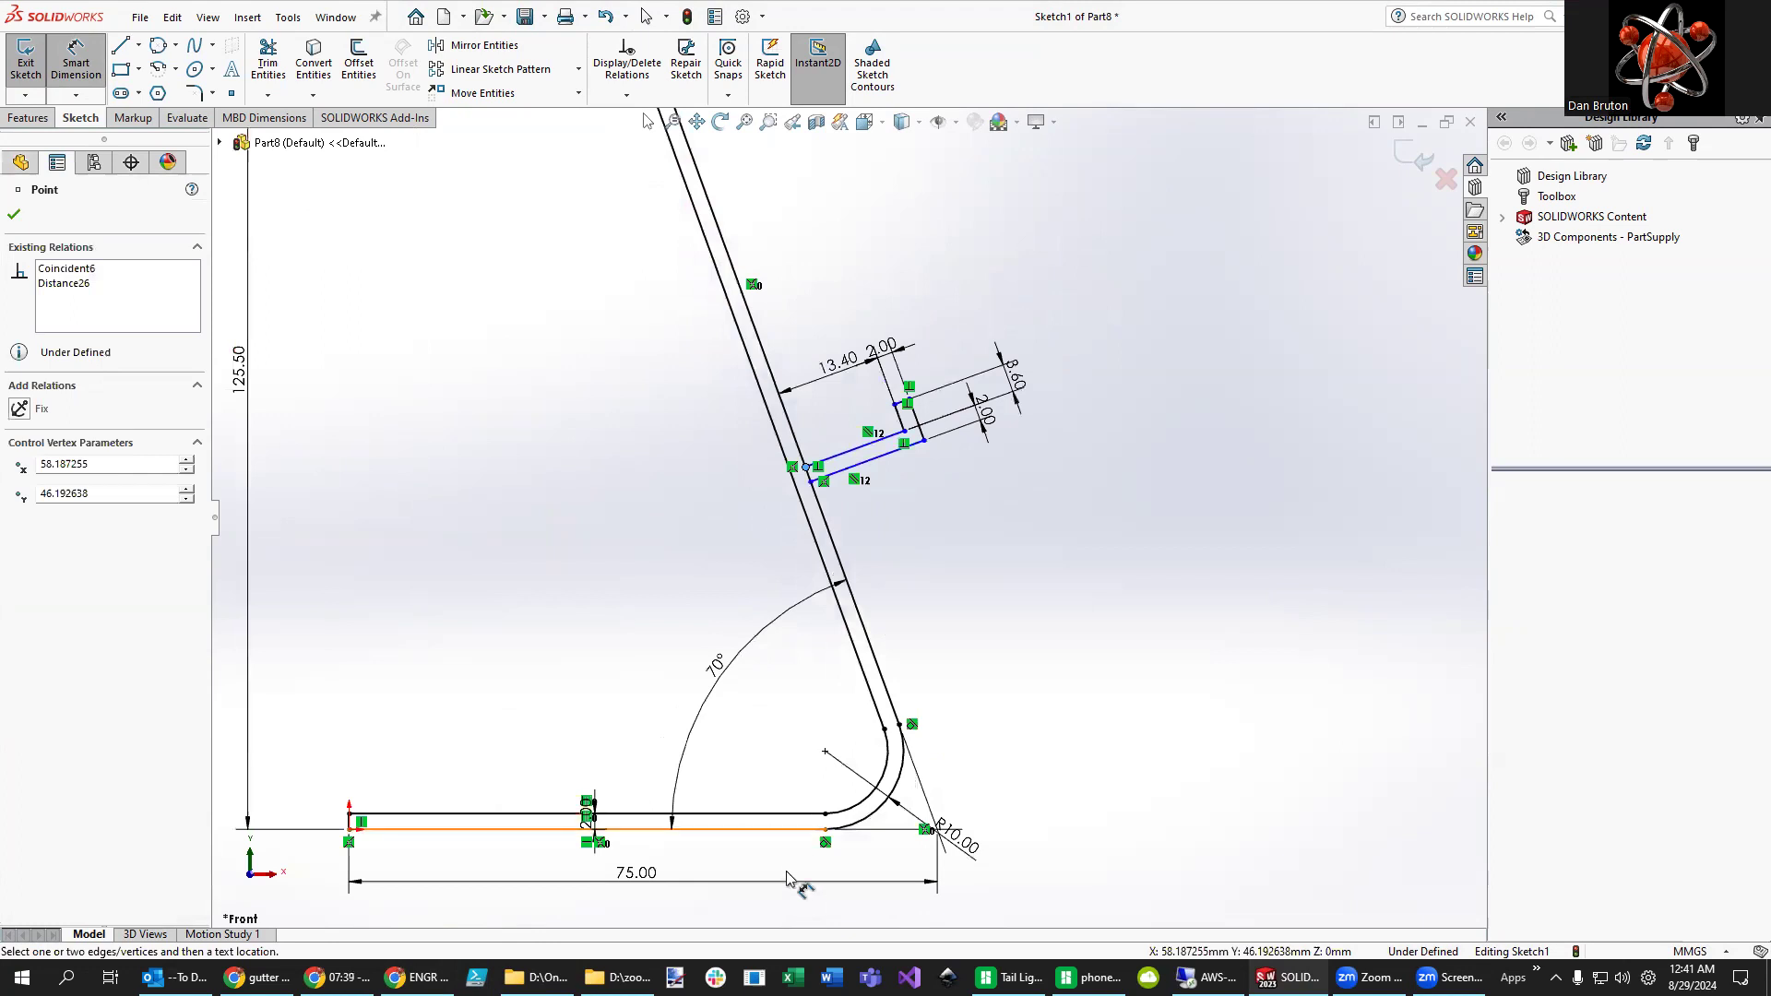
{"action": "left_click", "coordinate": [790, 830]}
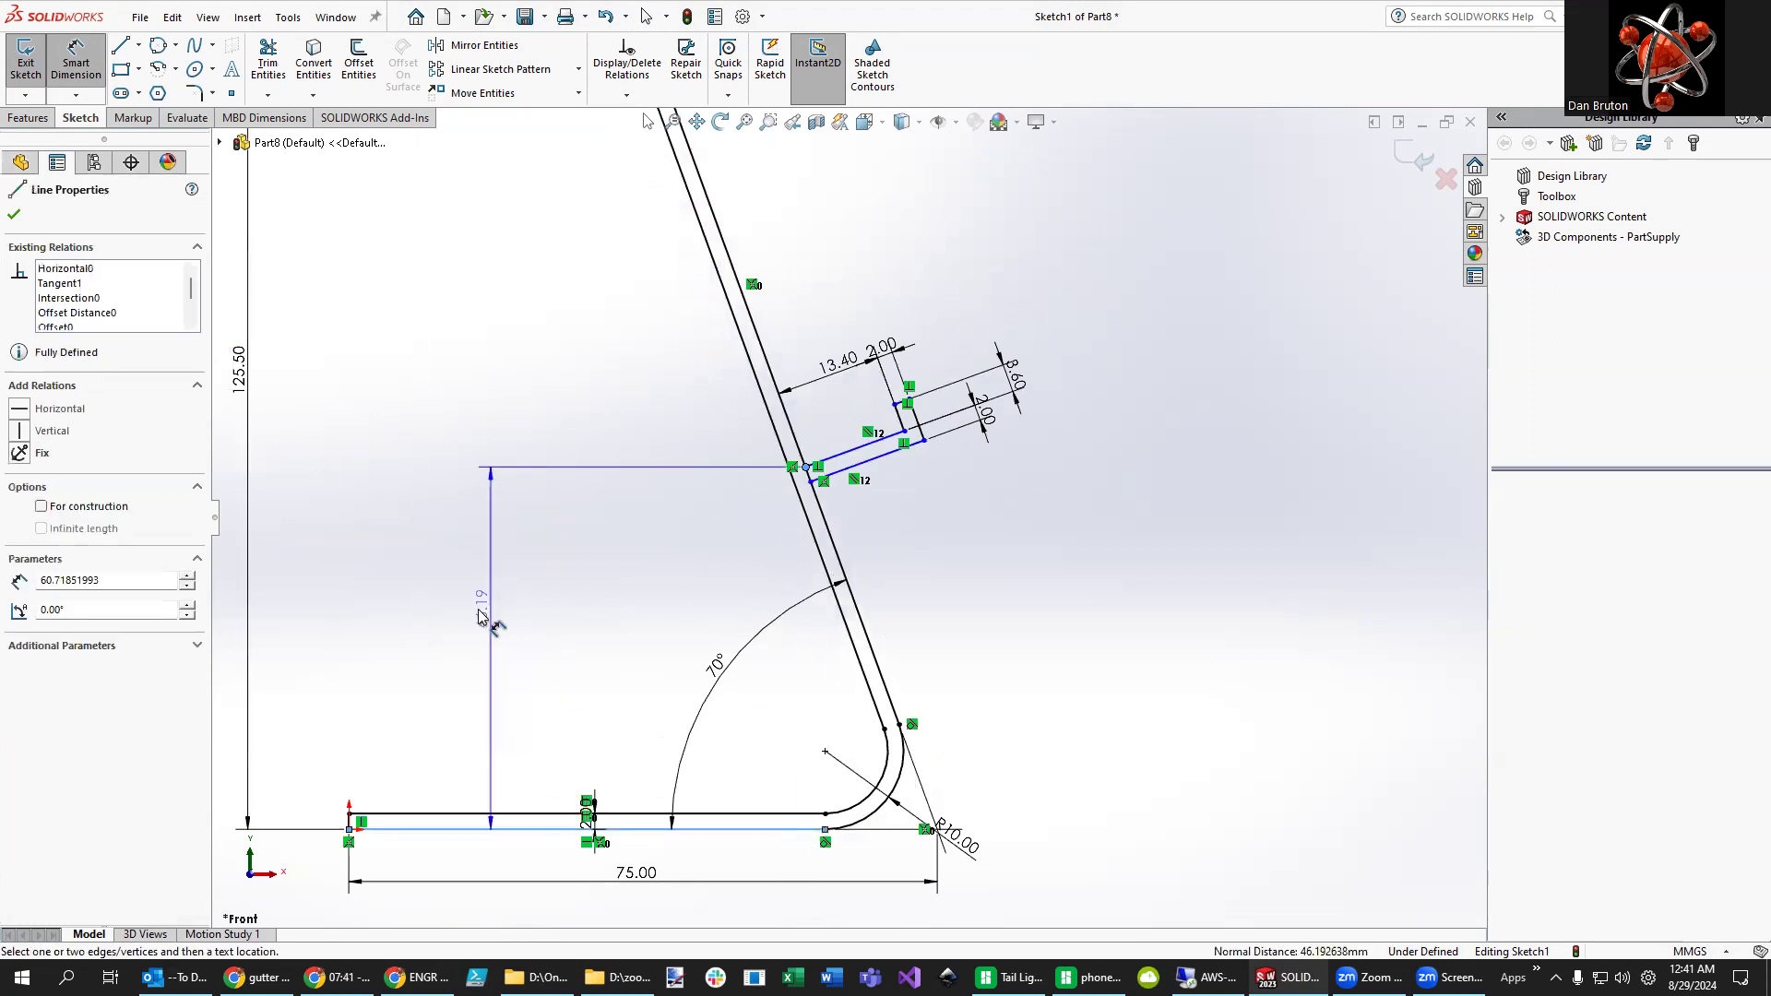
{"action": "left_click", "coordinate": [309, 613]}
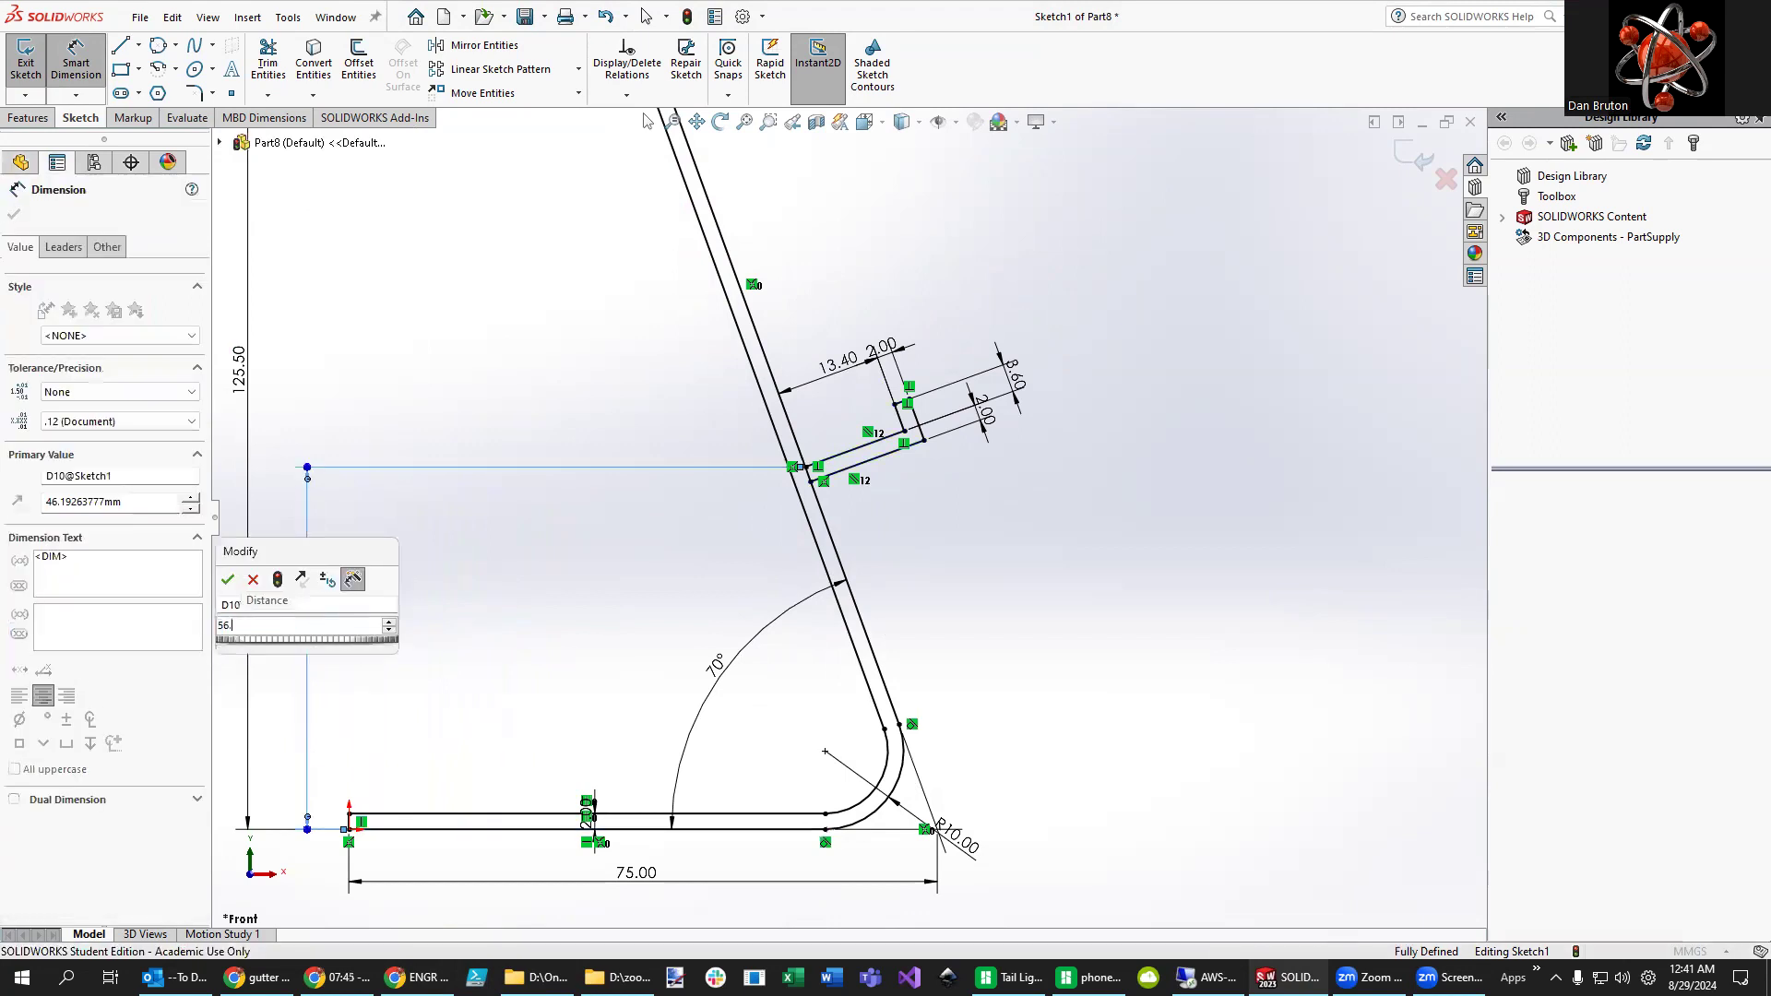
{"action": "key", "text": "Return"}
{"action": "scroll", "coordinate": [905, 473], "scroll_direction": "up", "scroll_amount": 5}
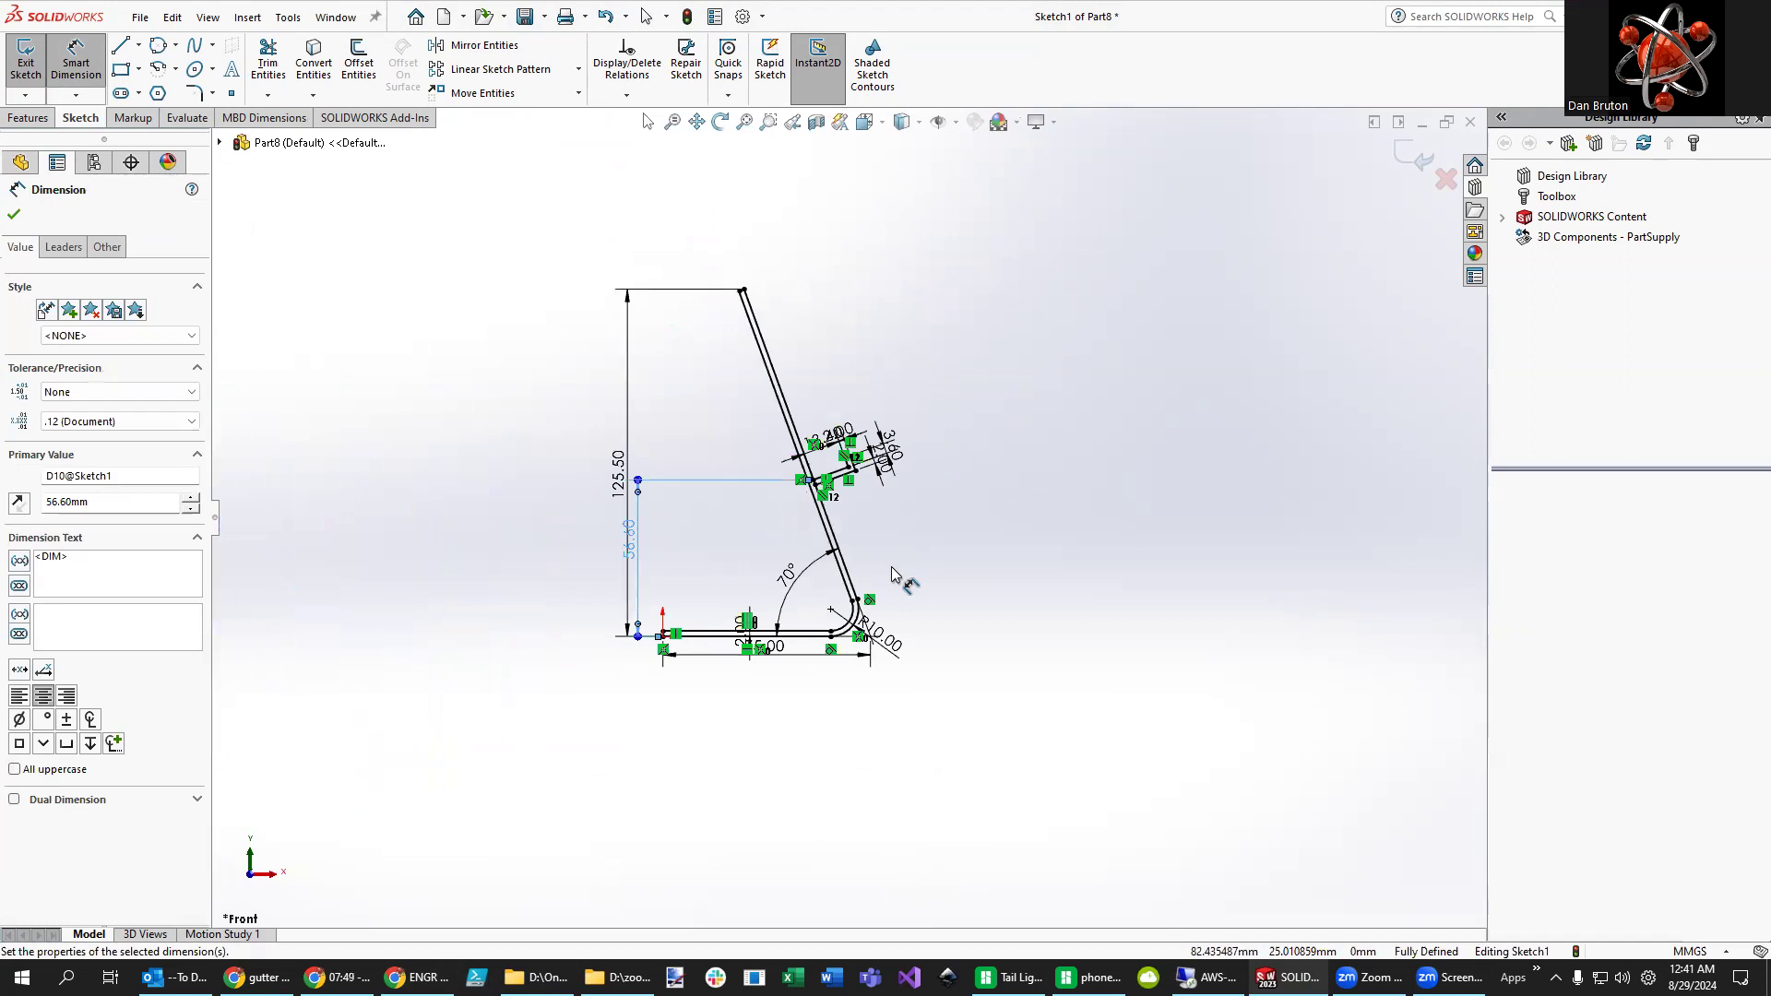
{"action": "scroll", "coordinate": [891, 566], "scroll_direction": "down", "scroll_amount": 3}
{"action": "scroll", "coordinate": [771, 276], "scroll_direction": "up", "scroll_amount": 3}
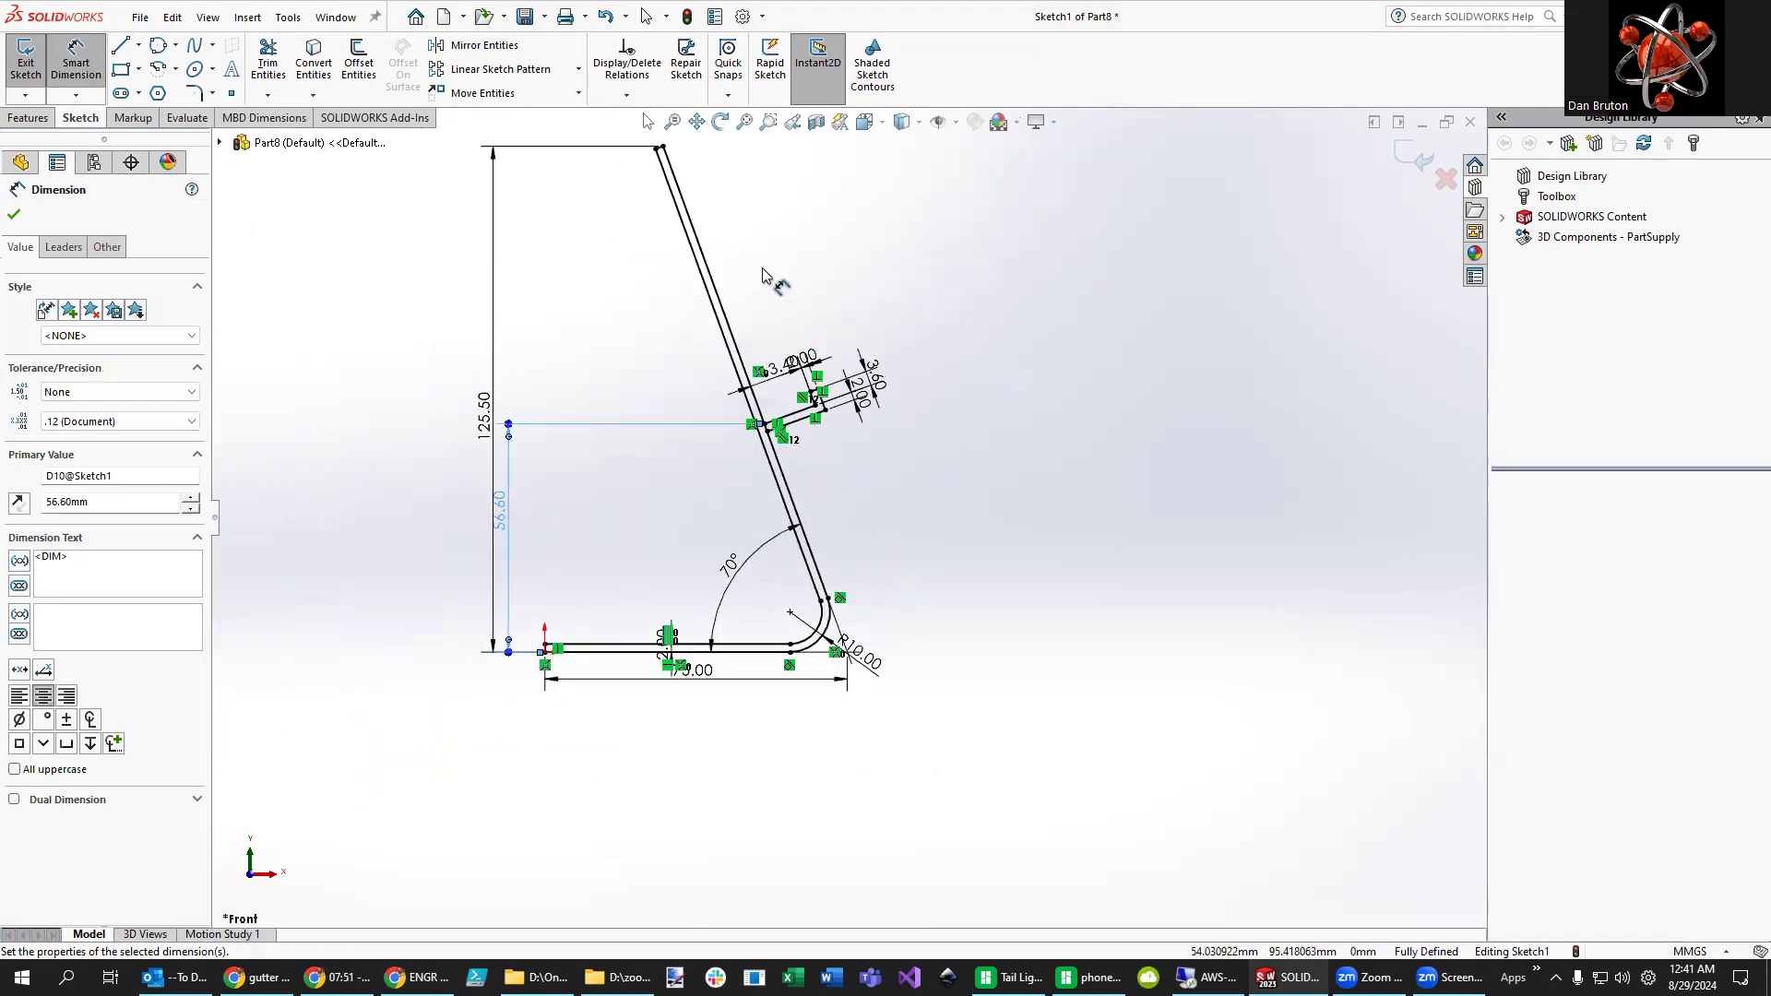
{"action": "scroll", "coordinate": [762, 274], "scroll_direction": "down", "scroll_amount": 5}
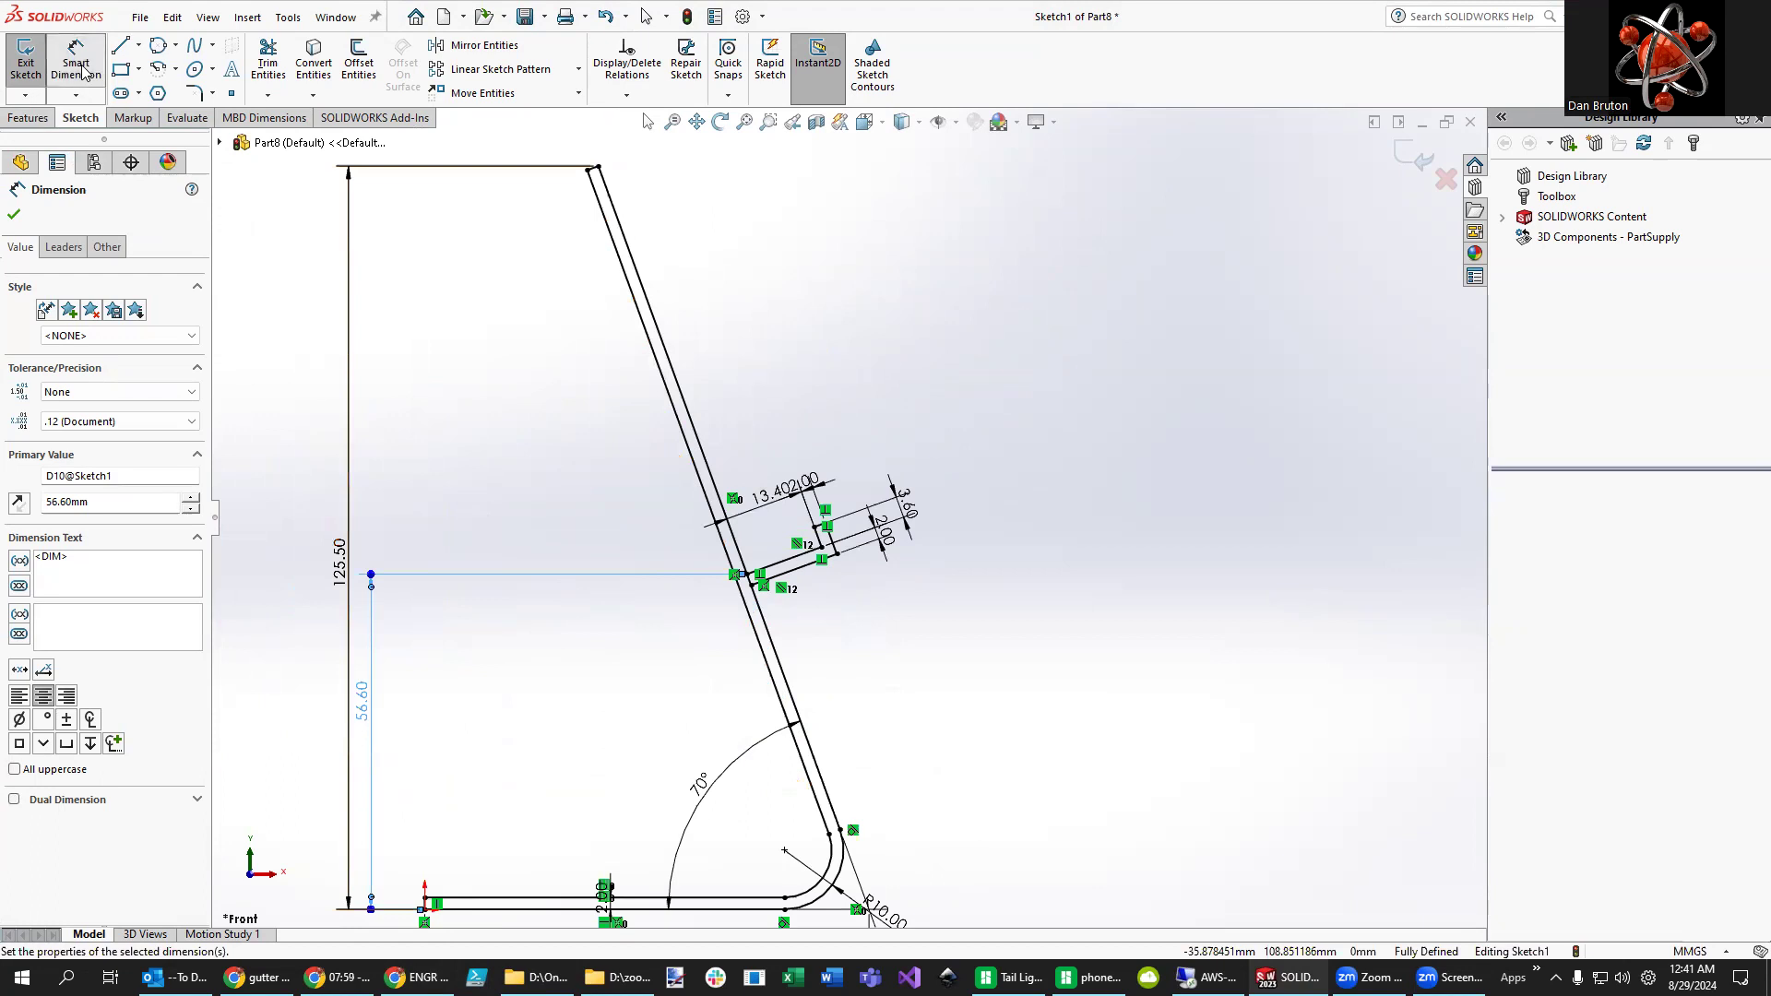
{"action": "left_click", "coordinate": [28, 118]}
{"action": "left_click", "coordinate": [37, 73]}
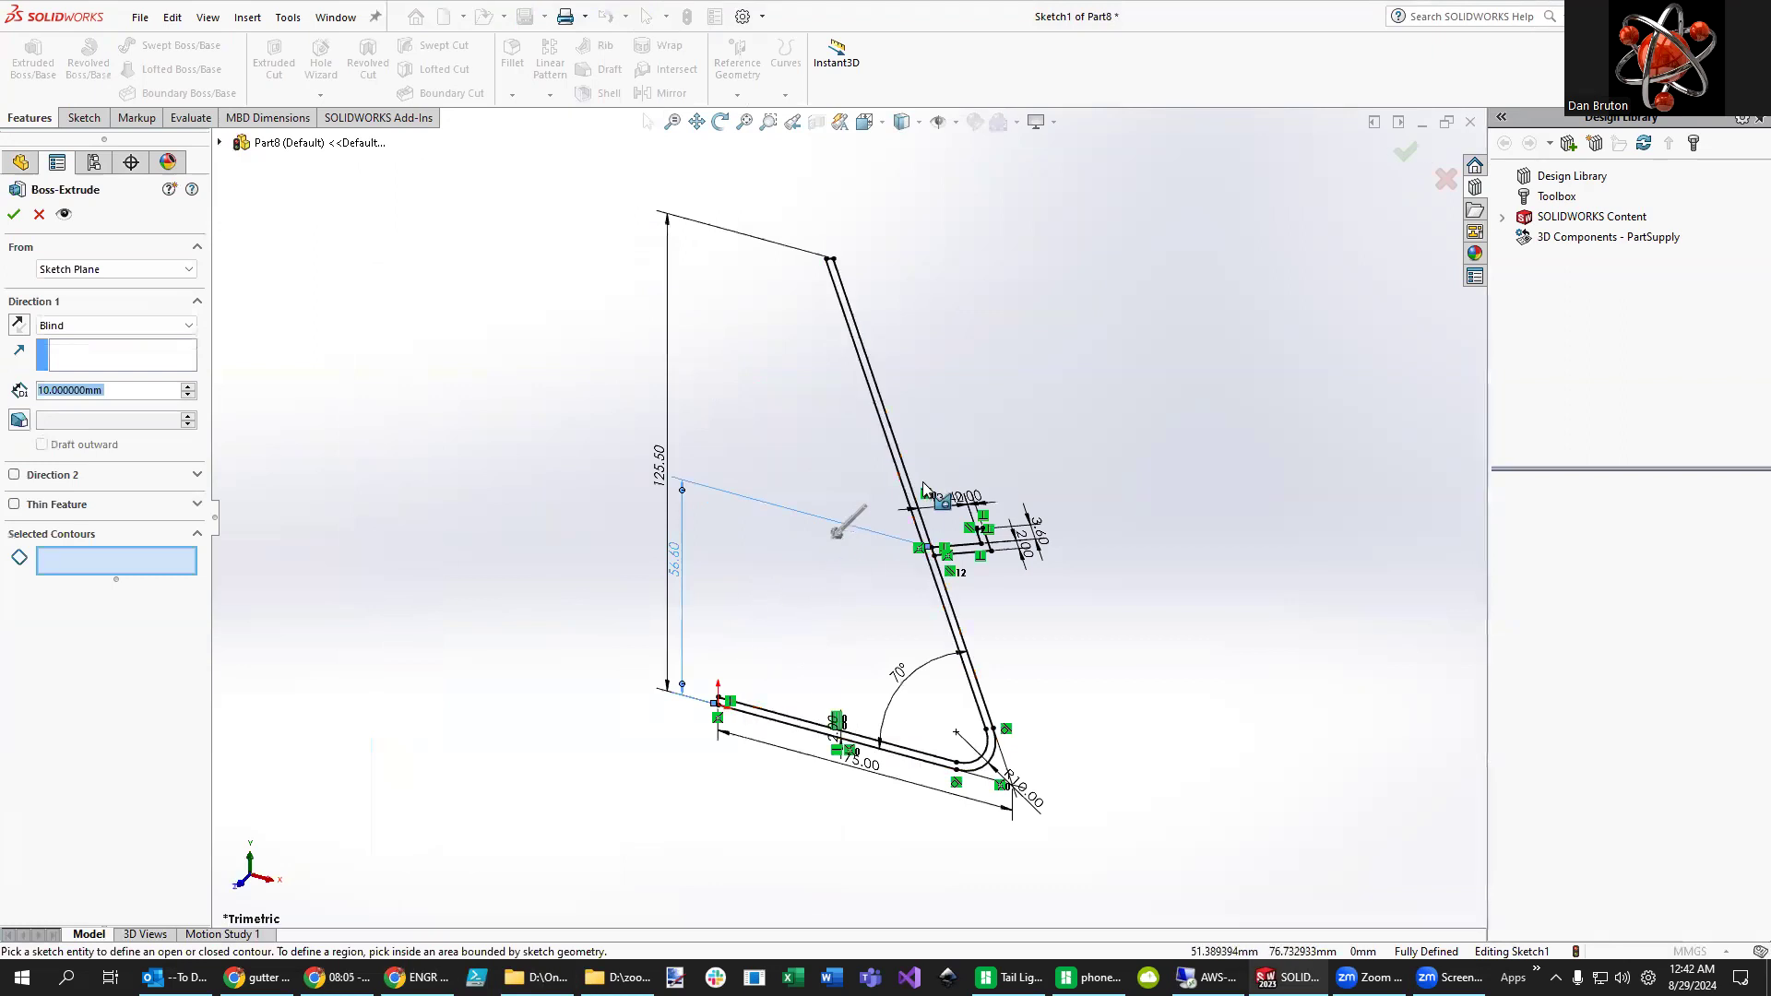
{"action": "left_click", "coordinate": [15, 220]}
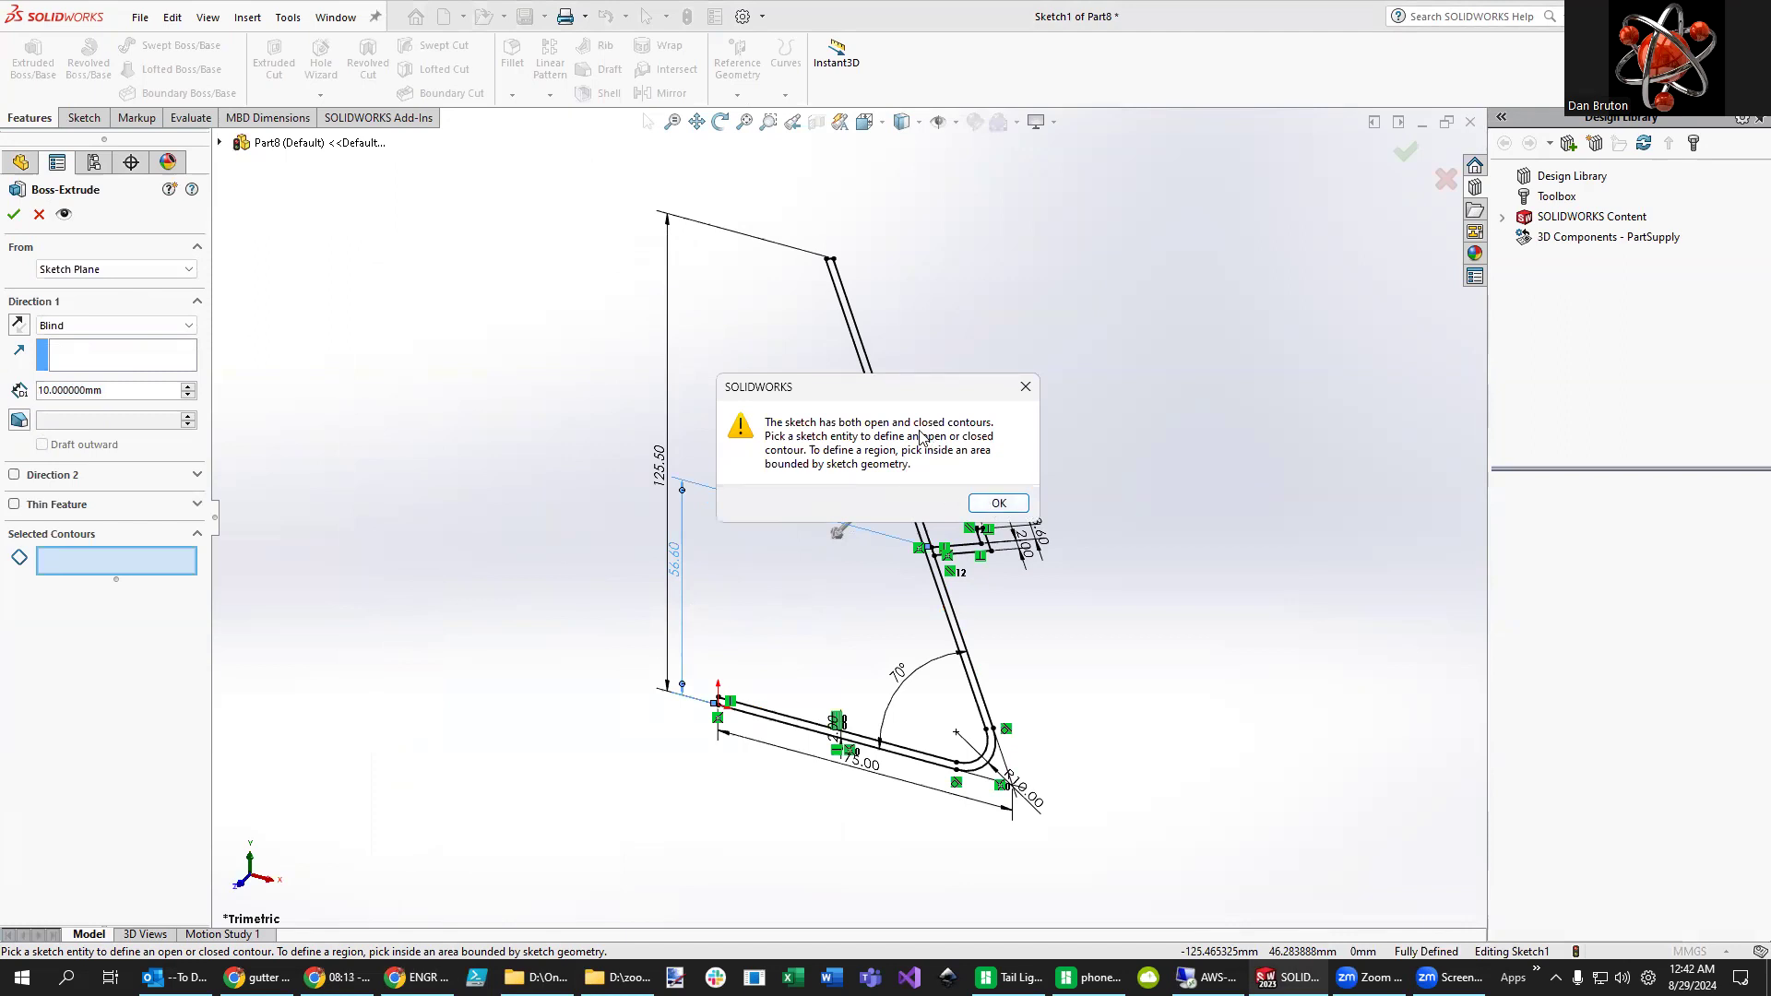
{"action": "left_click", "coordinate": [998, 503]}
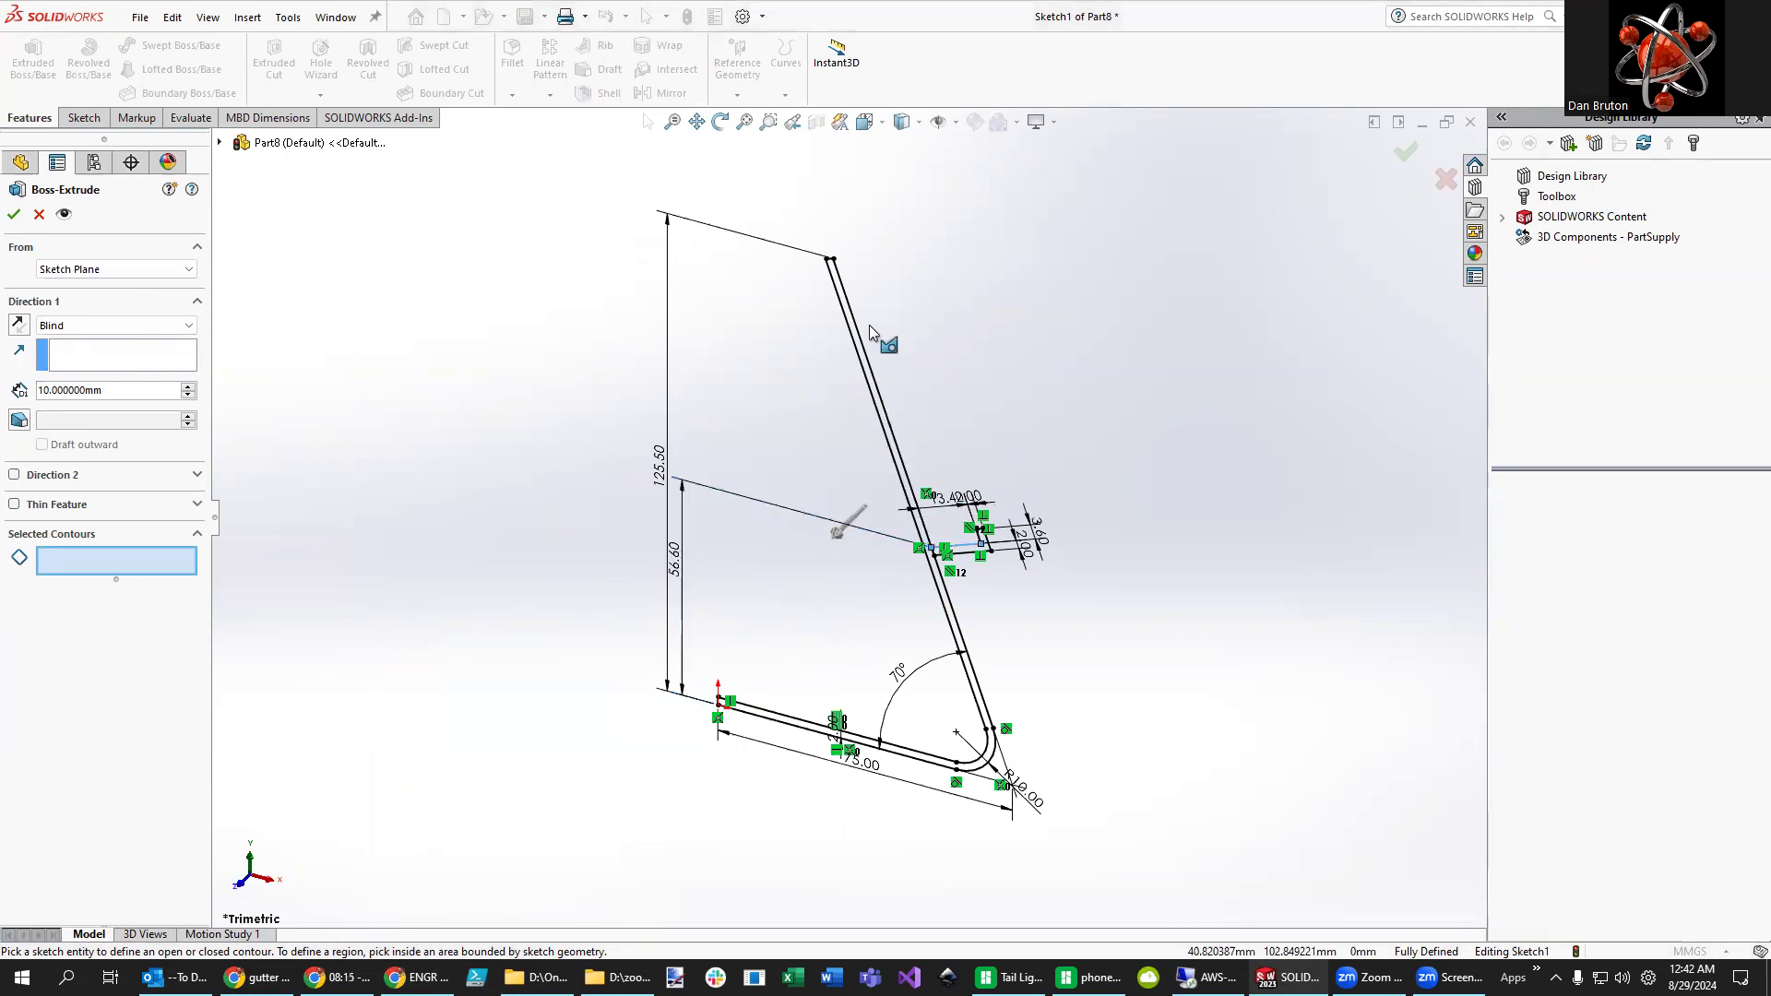
{"action": "scroll", "coordinate": [934, 579], "scroll_direction": "down", "scroll_amount": 10}
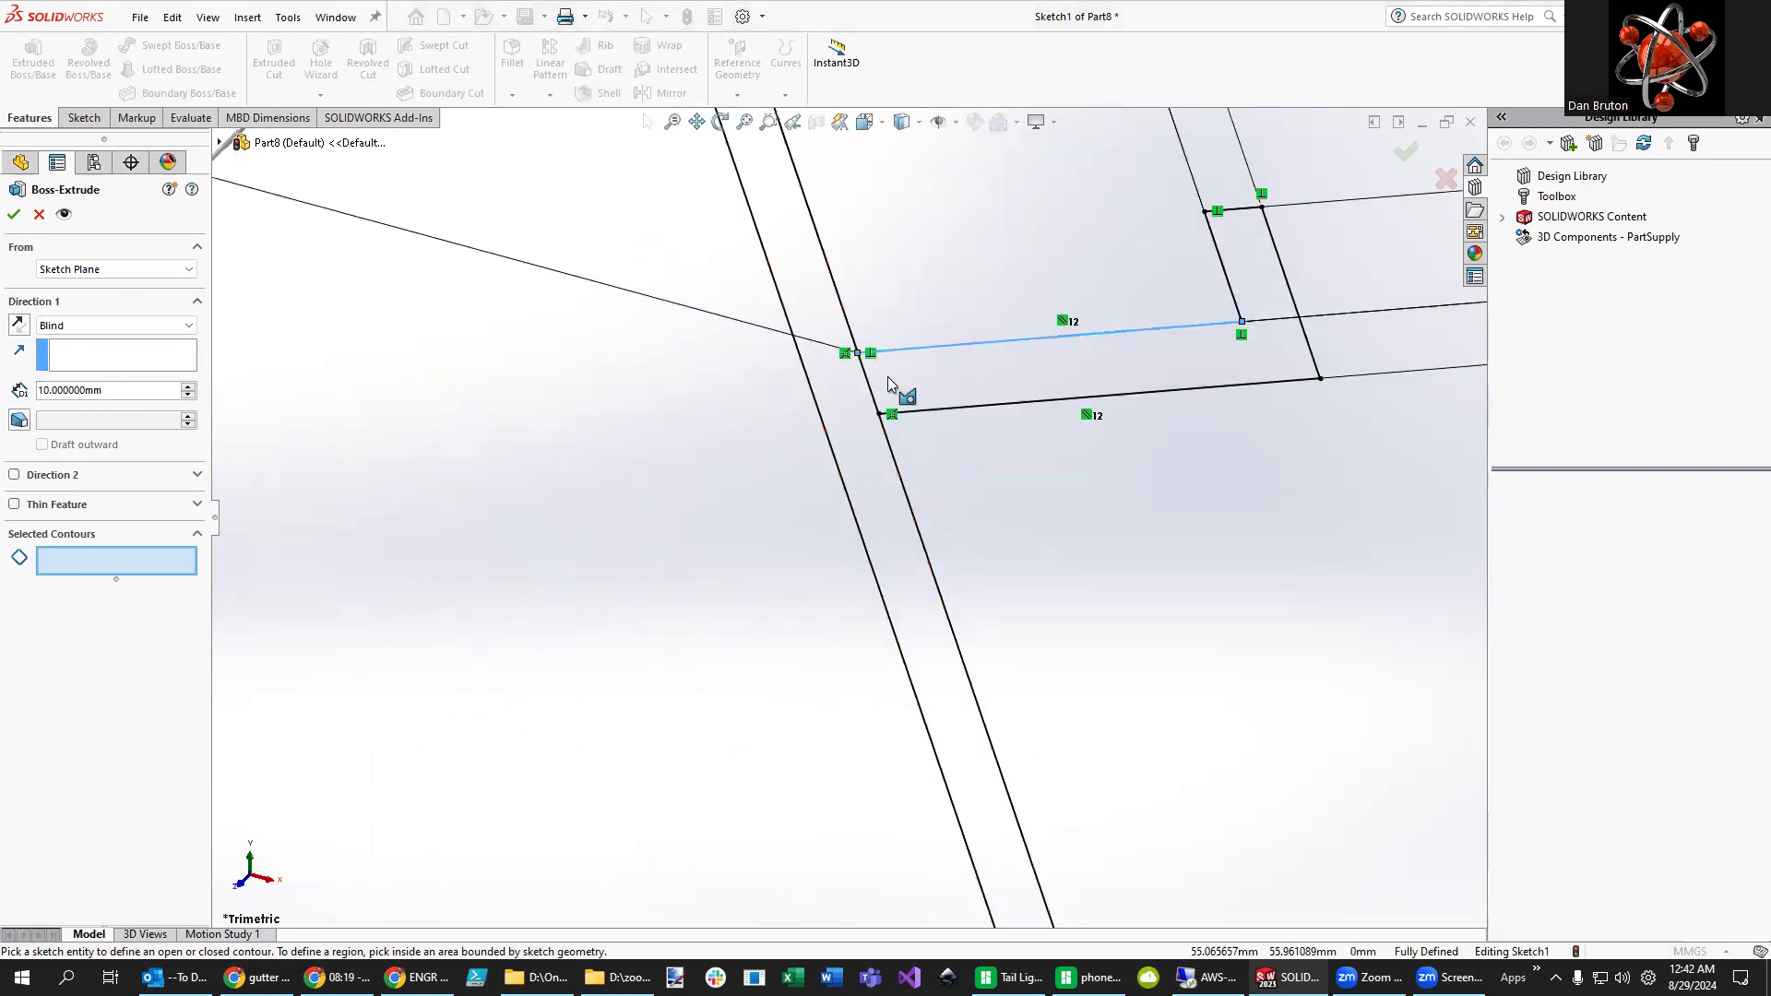
{"action": "left_click", "coordinate": [979, 375]}
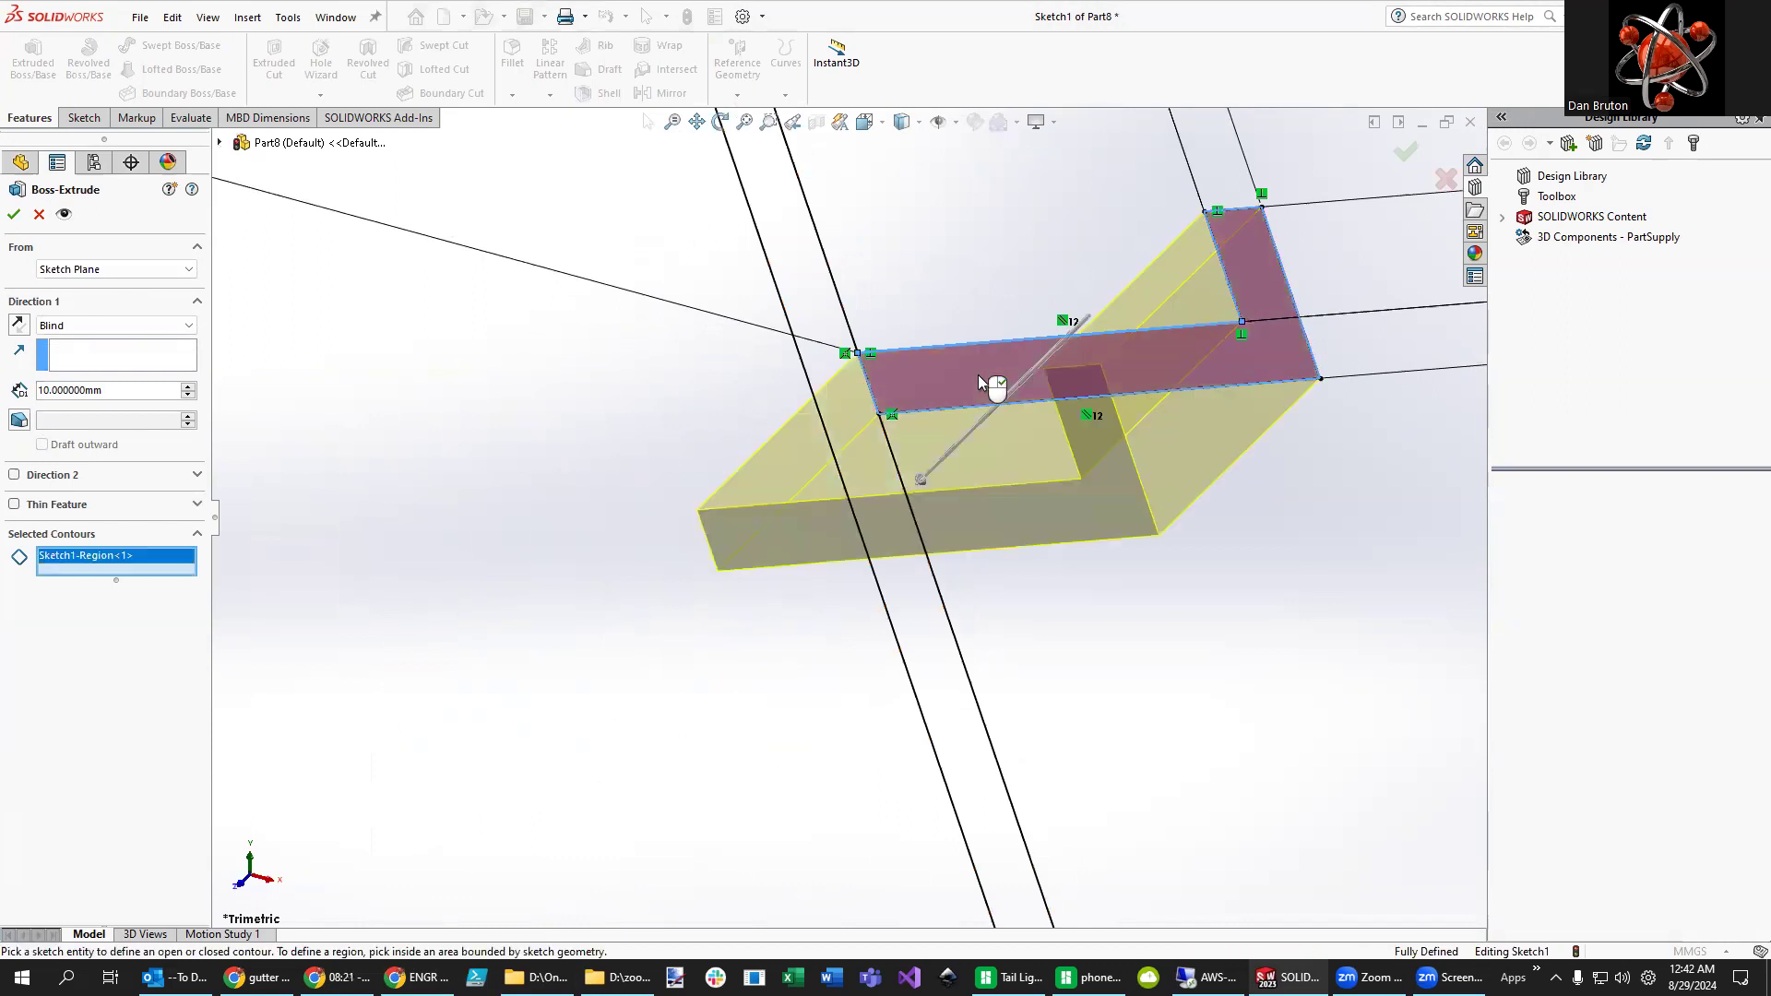
{"action": "left_click", "coordinate": [801, 294]}
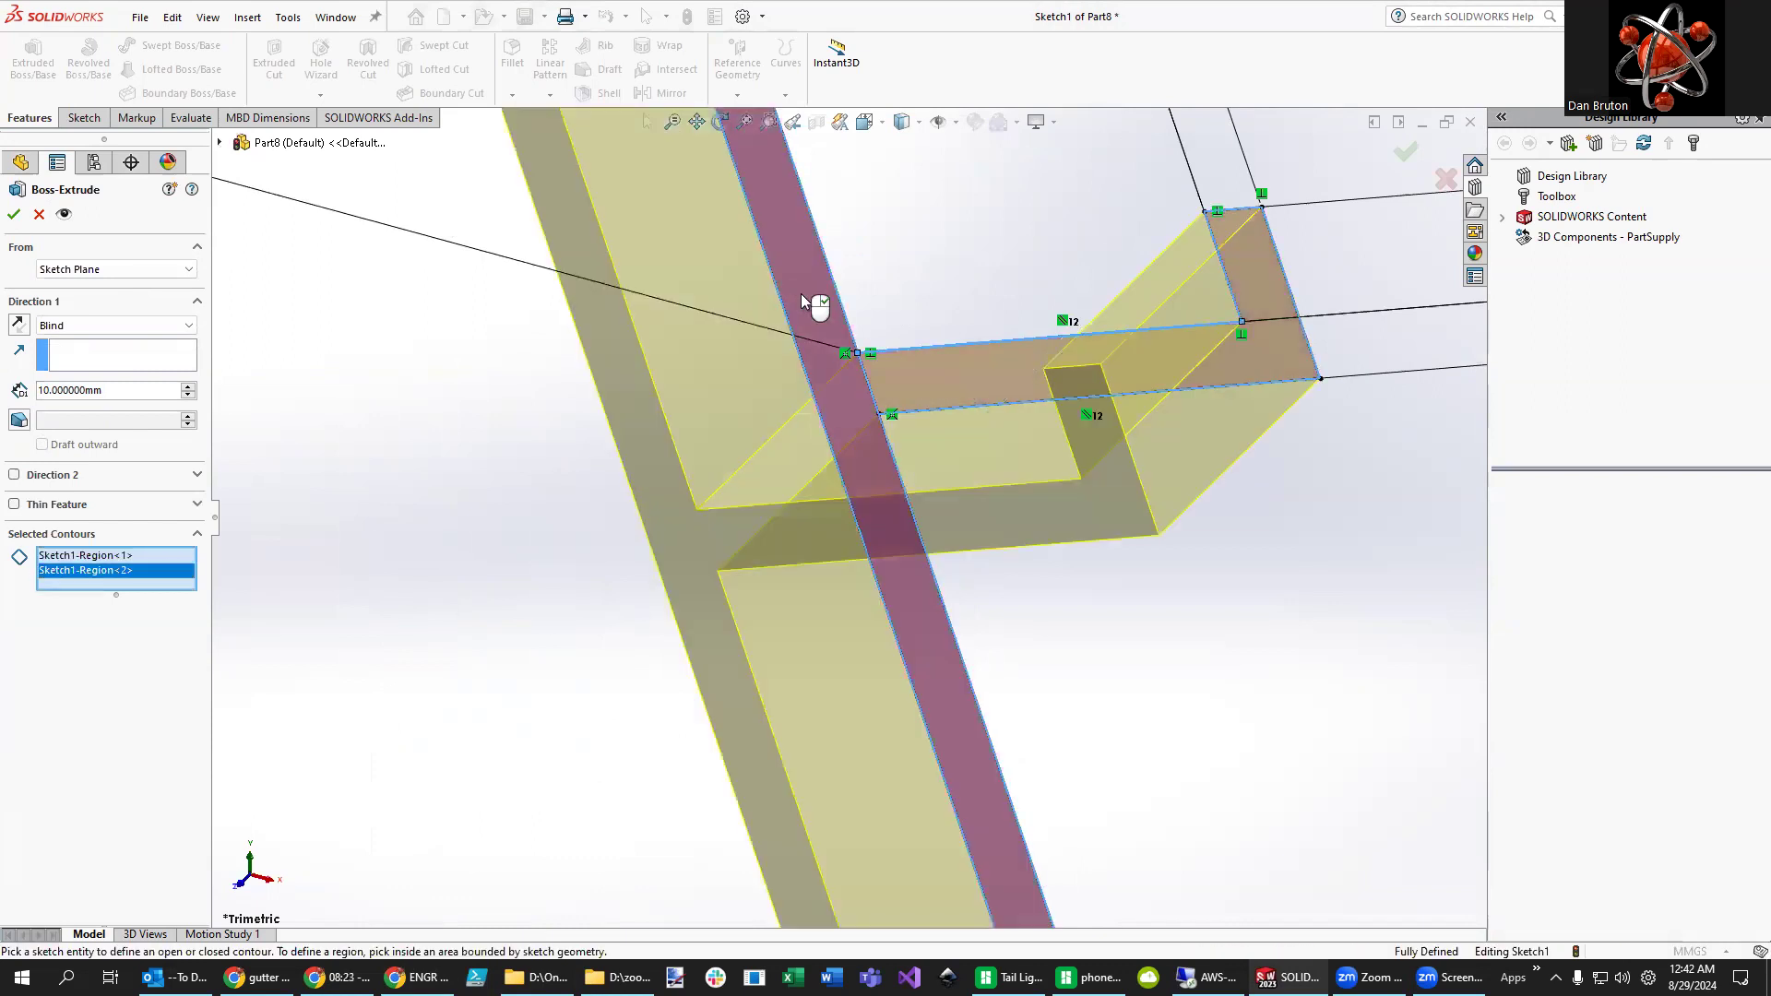
{"action": "key", "text": "Escape"}
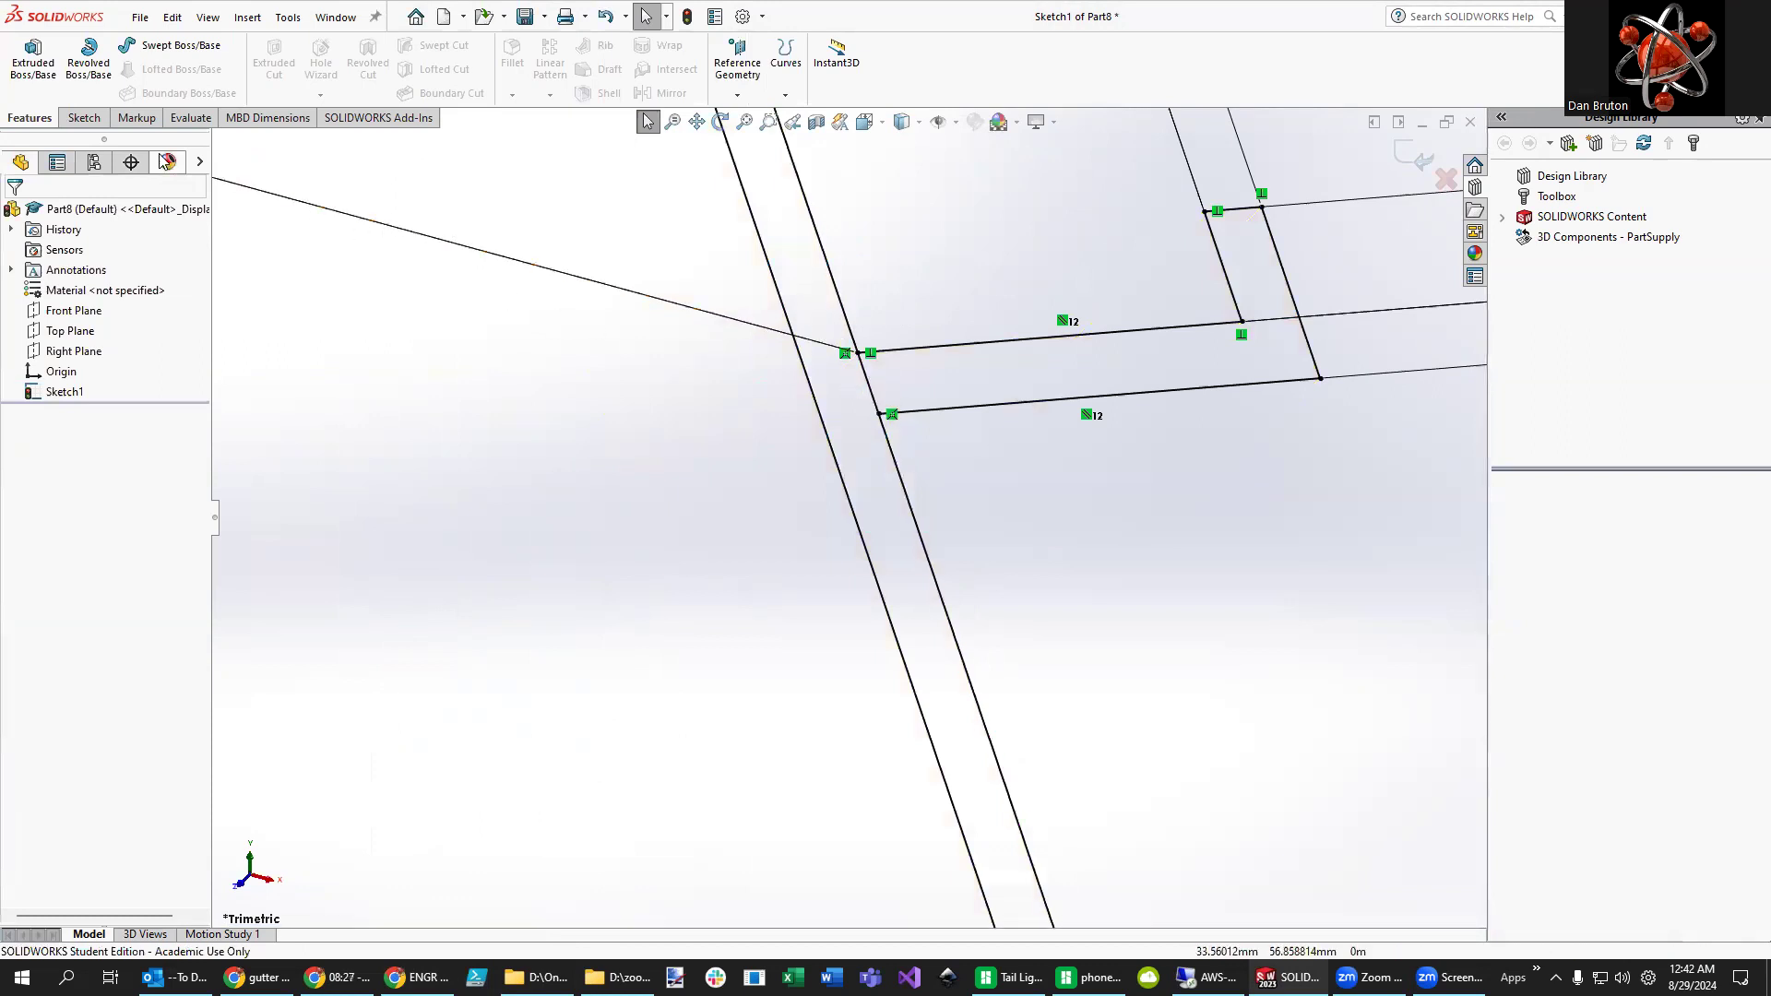
- Trim away the segment of the slanted leg's outer line between the hook's two long lines to form one closed profile
{"action": "left_click", "coordinate": [81, 119]}
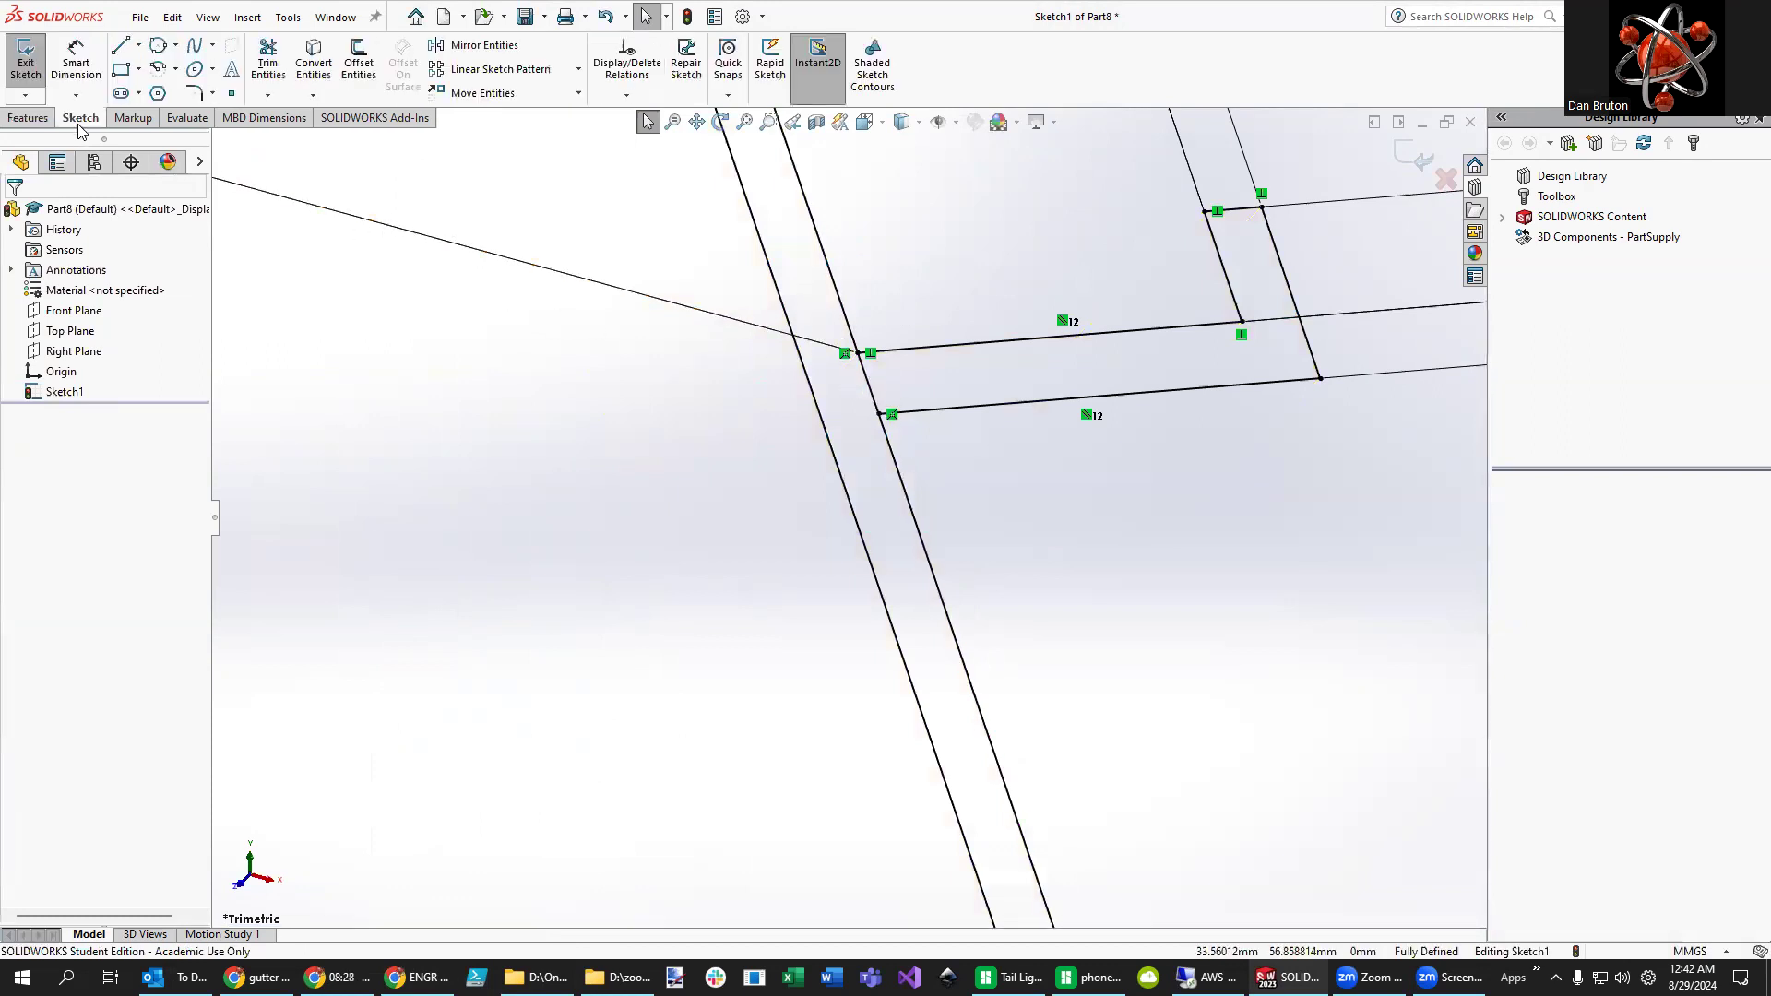
{"action": "left_click", "coordinate": [268, 64]}
{"action": "left_click_drag", "start_coordinate": [878, 374], "coordinate": [836, 382]}
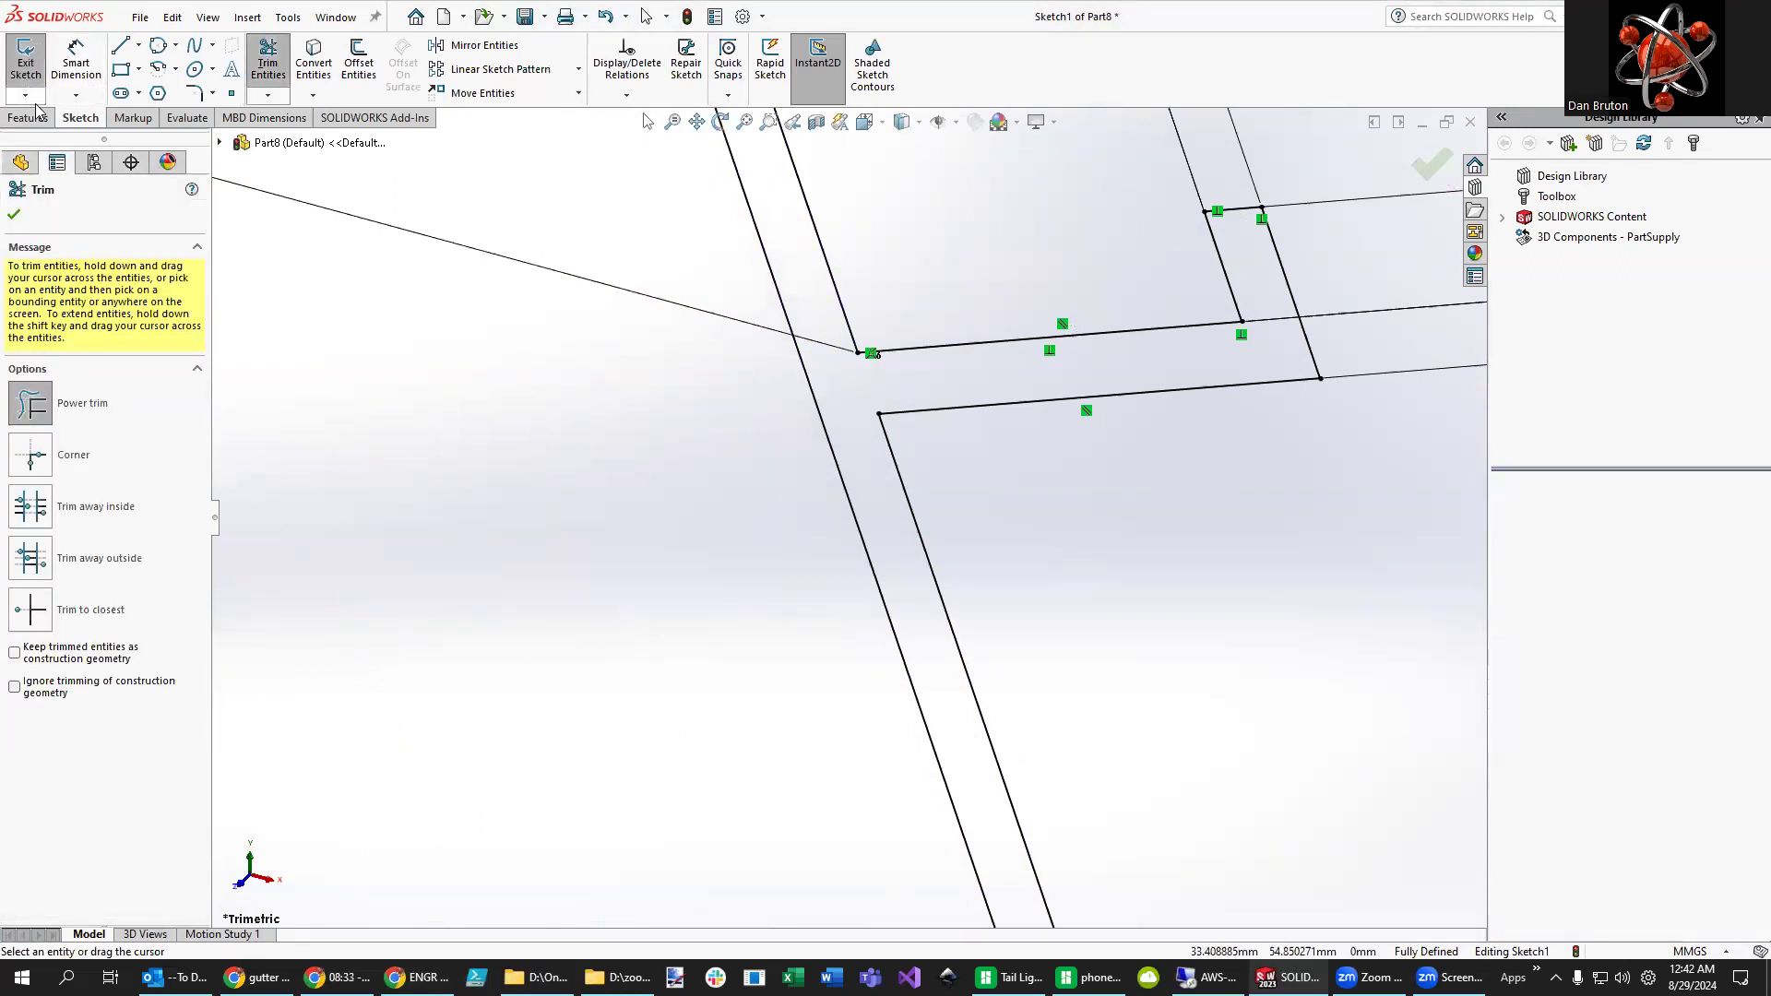
{"action": "left_click", "coordinate": [14, 217]}
- Begin a blind boss extrude of the closed profile with a 39 mm depth in the first direction, consulting the reference drawing's front view
{"action": "left_click", "coordinate": [28, 118]}
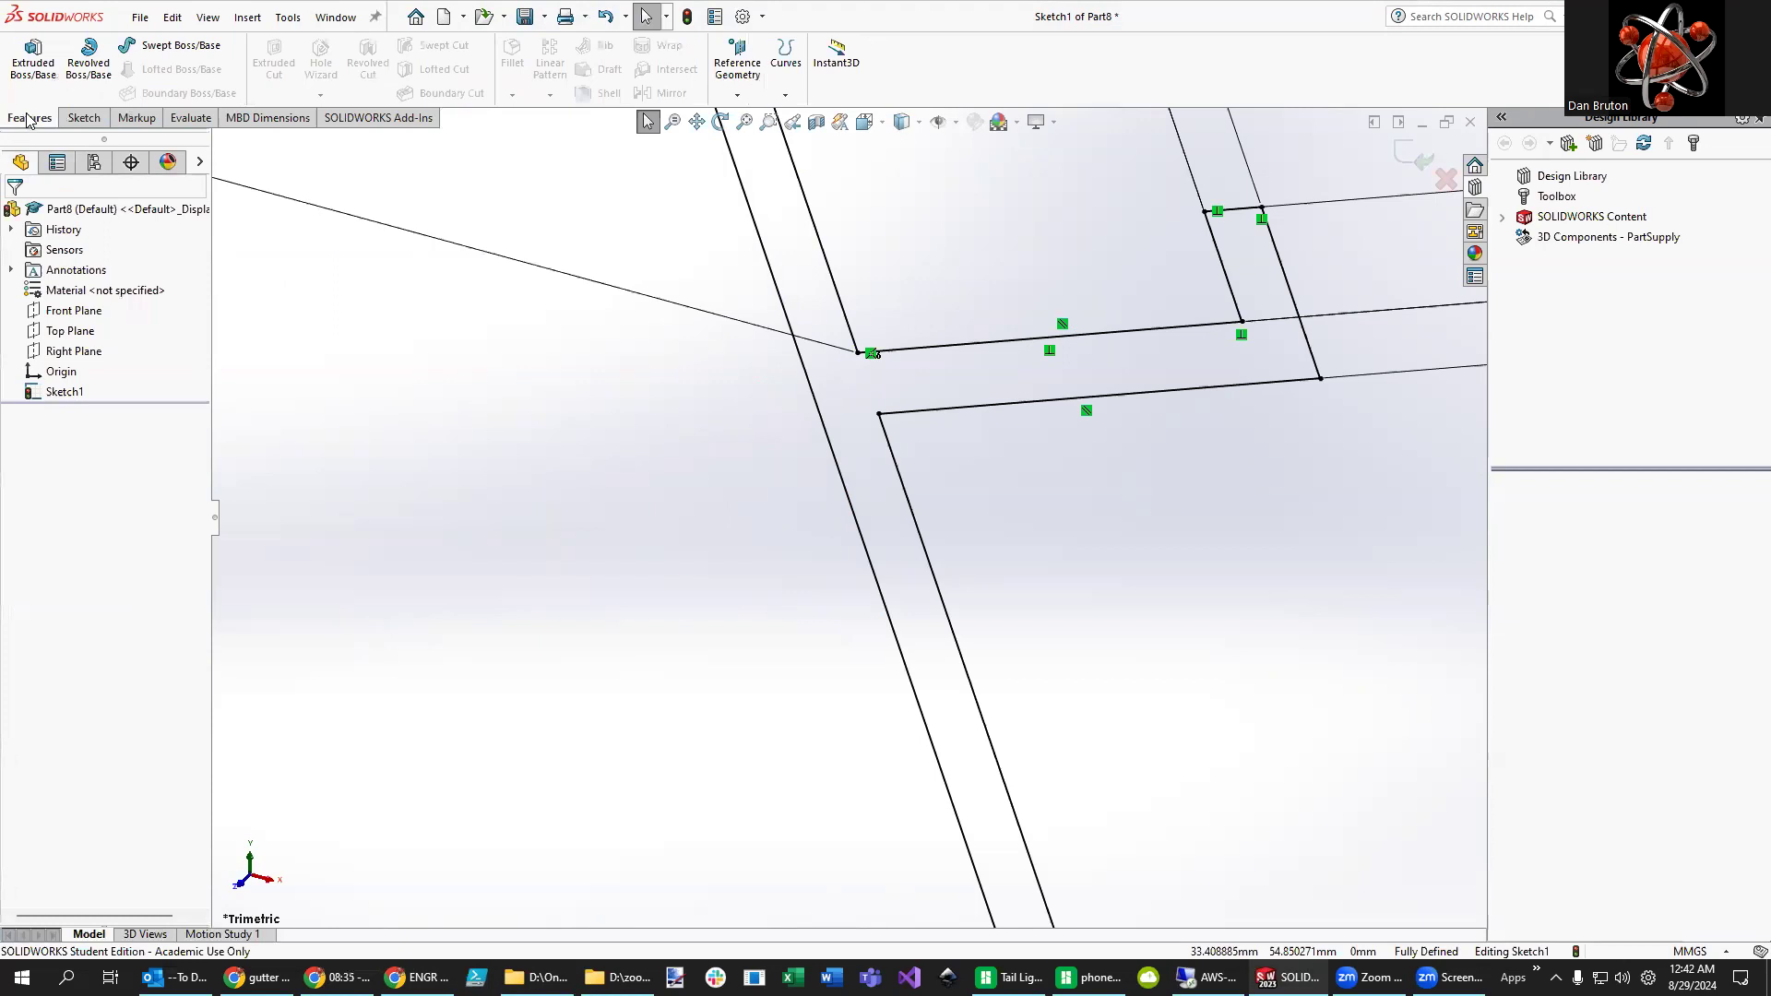
{"action": "left_click", "coordinate": [33, 57]}
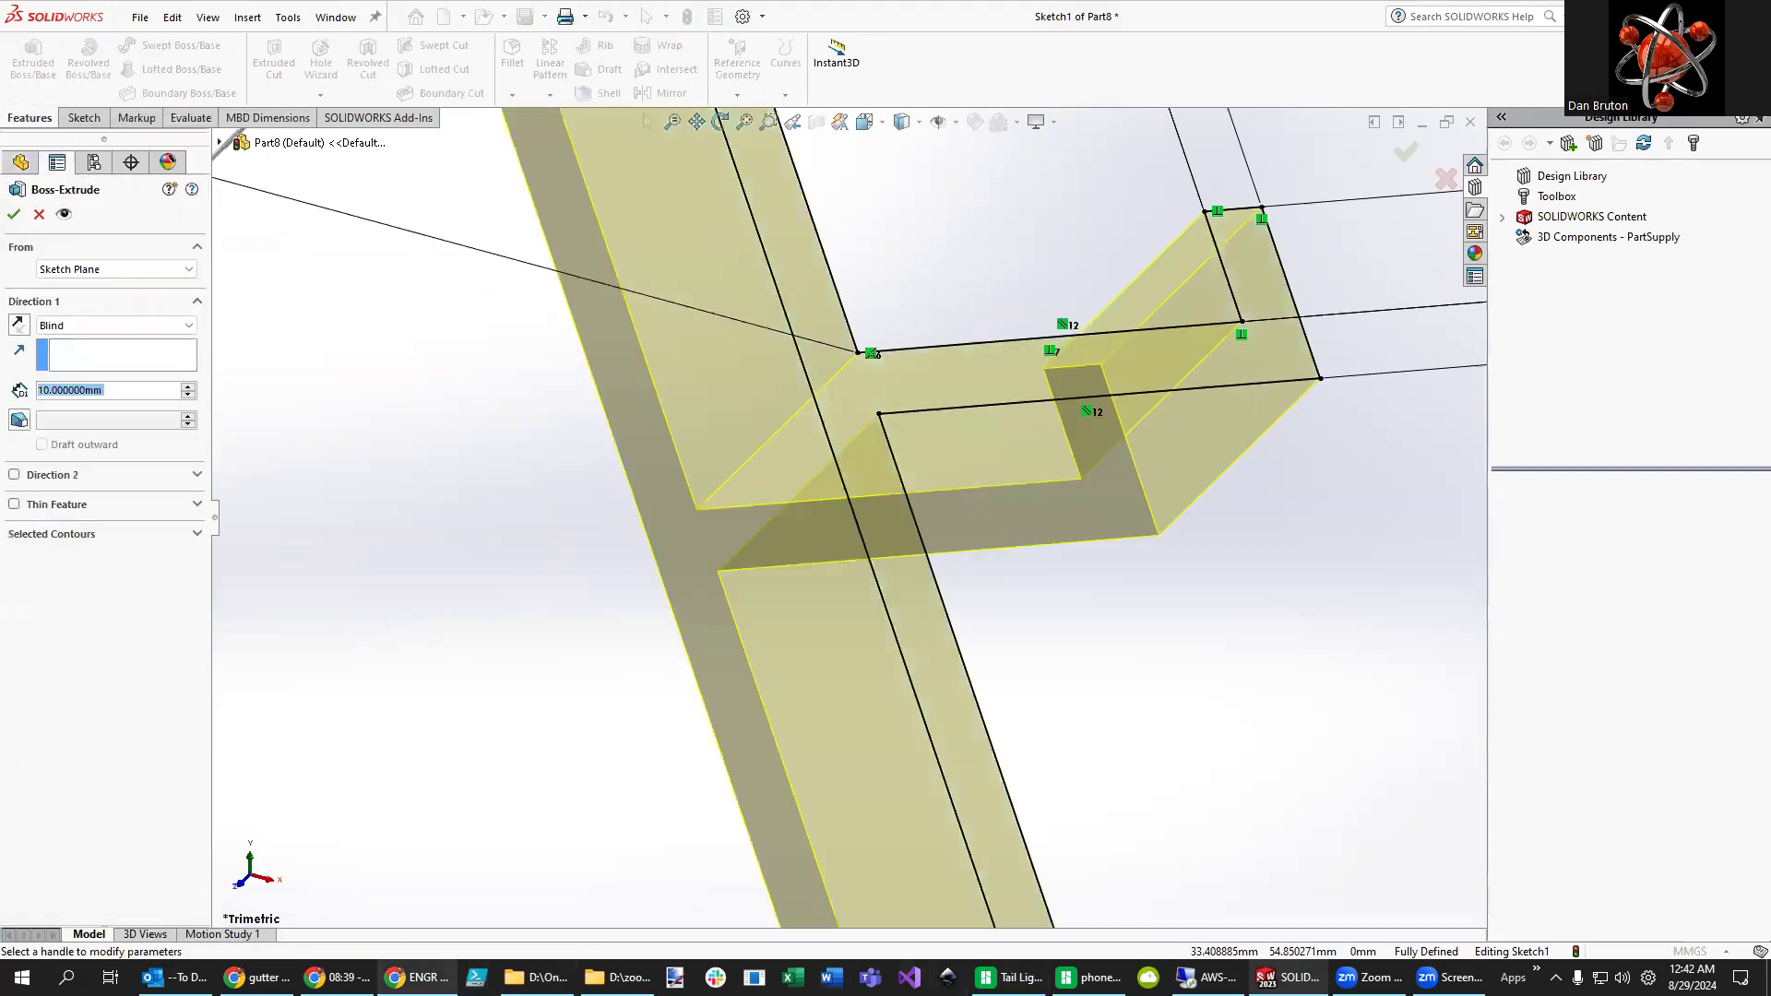
{"action": "left_click", "coordinate": [417, 977]}
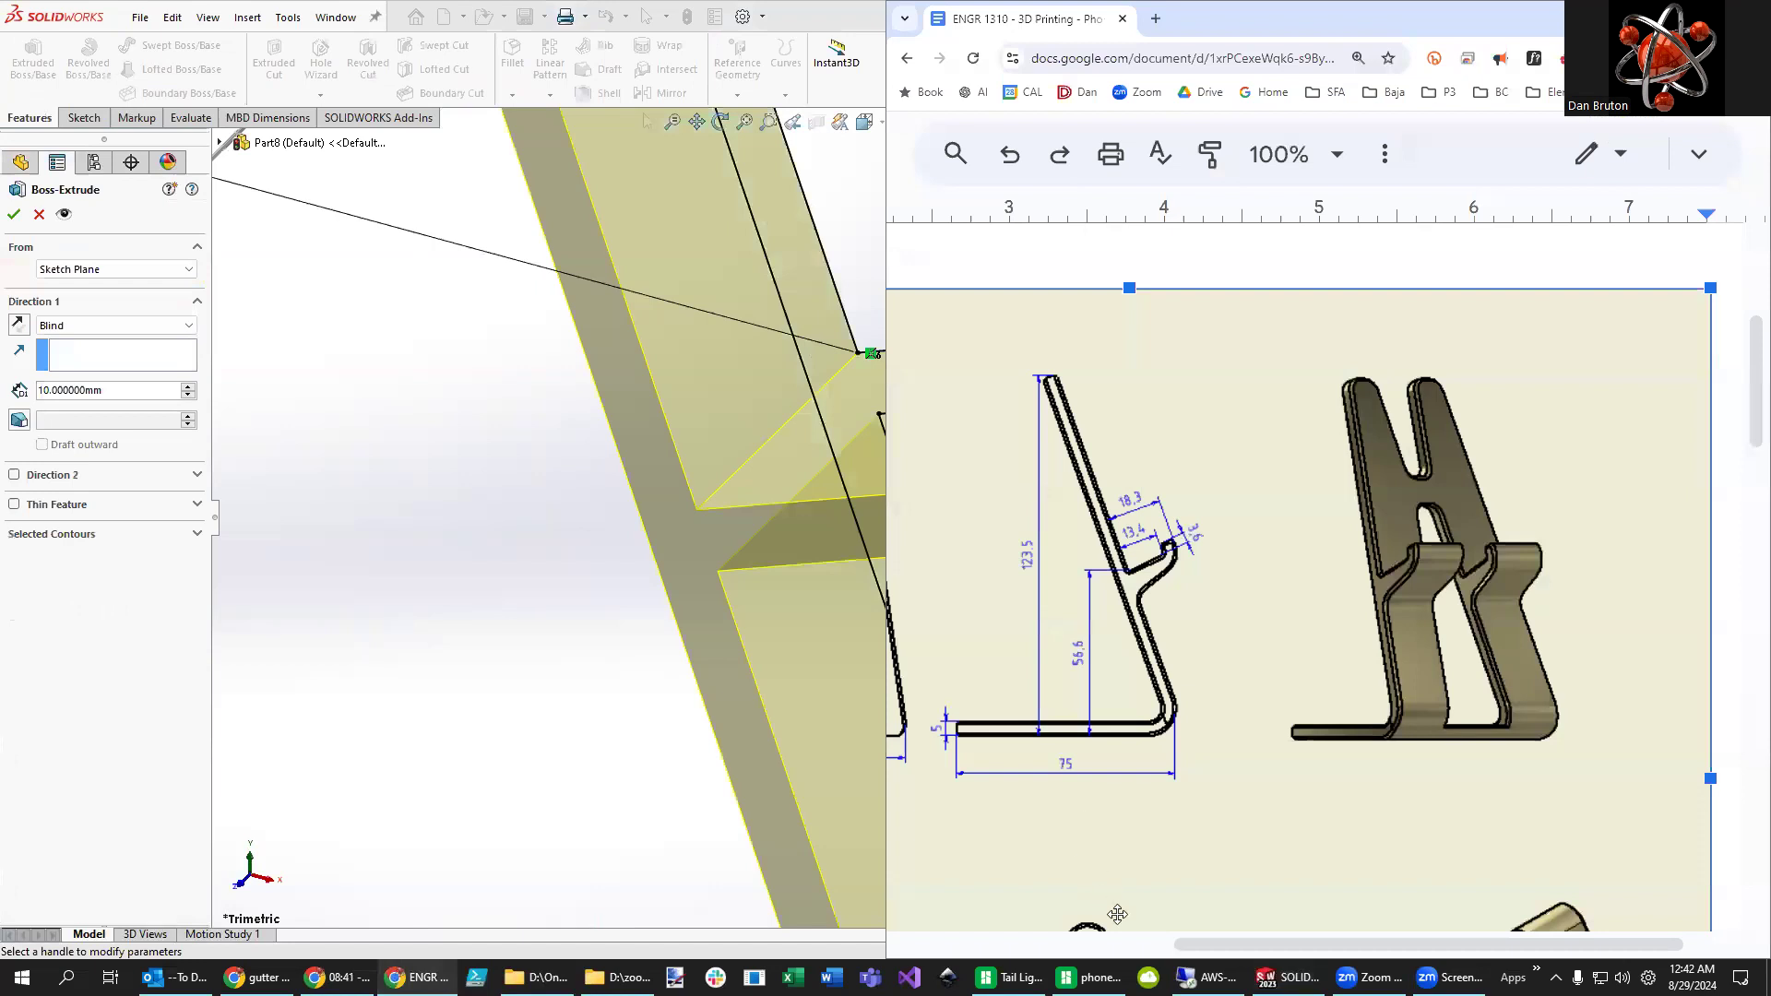
{"action": "left_click_drag", "start_coordinate": [1224, 943], "coordinate": [1065, 943]}
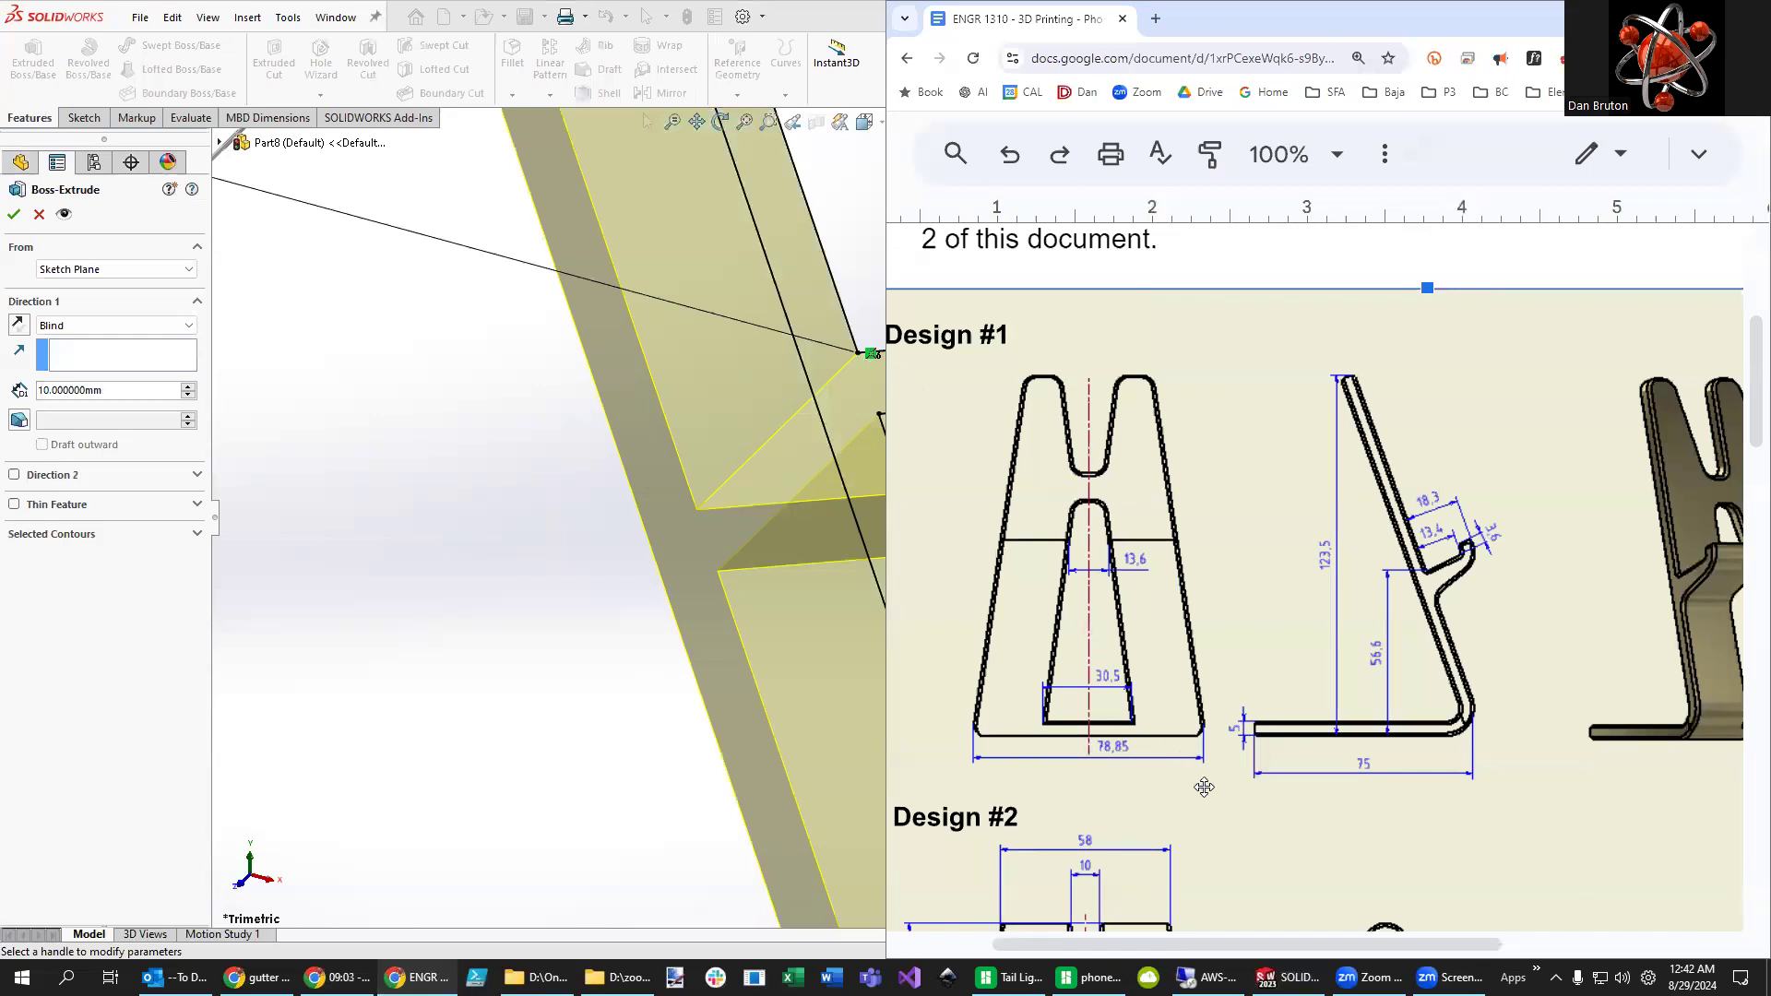
{"action": "left_click", "coordinate": [145, 391]}
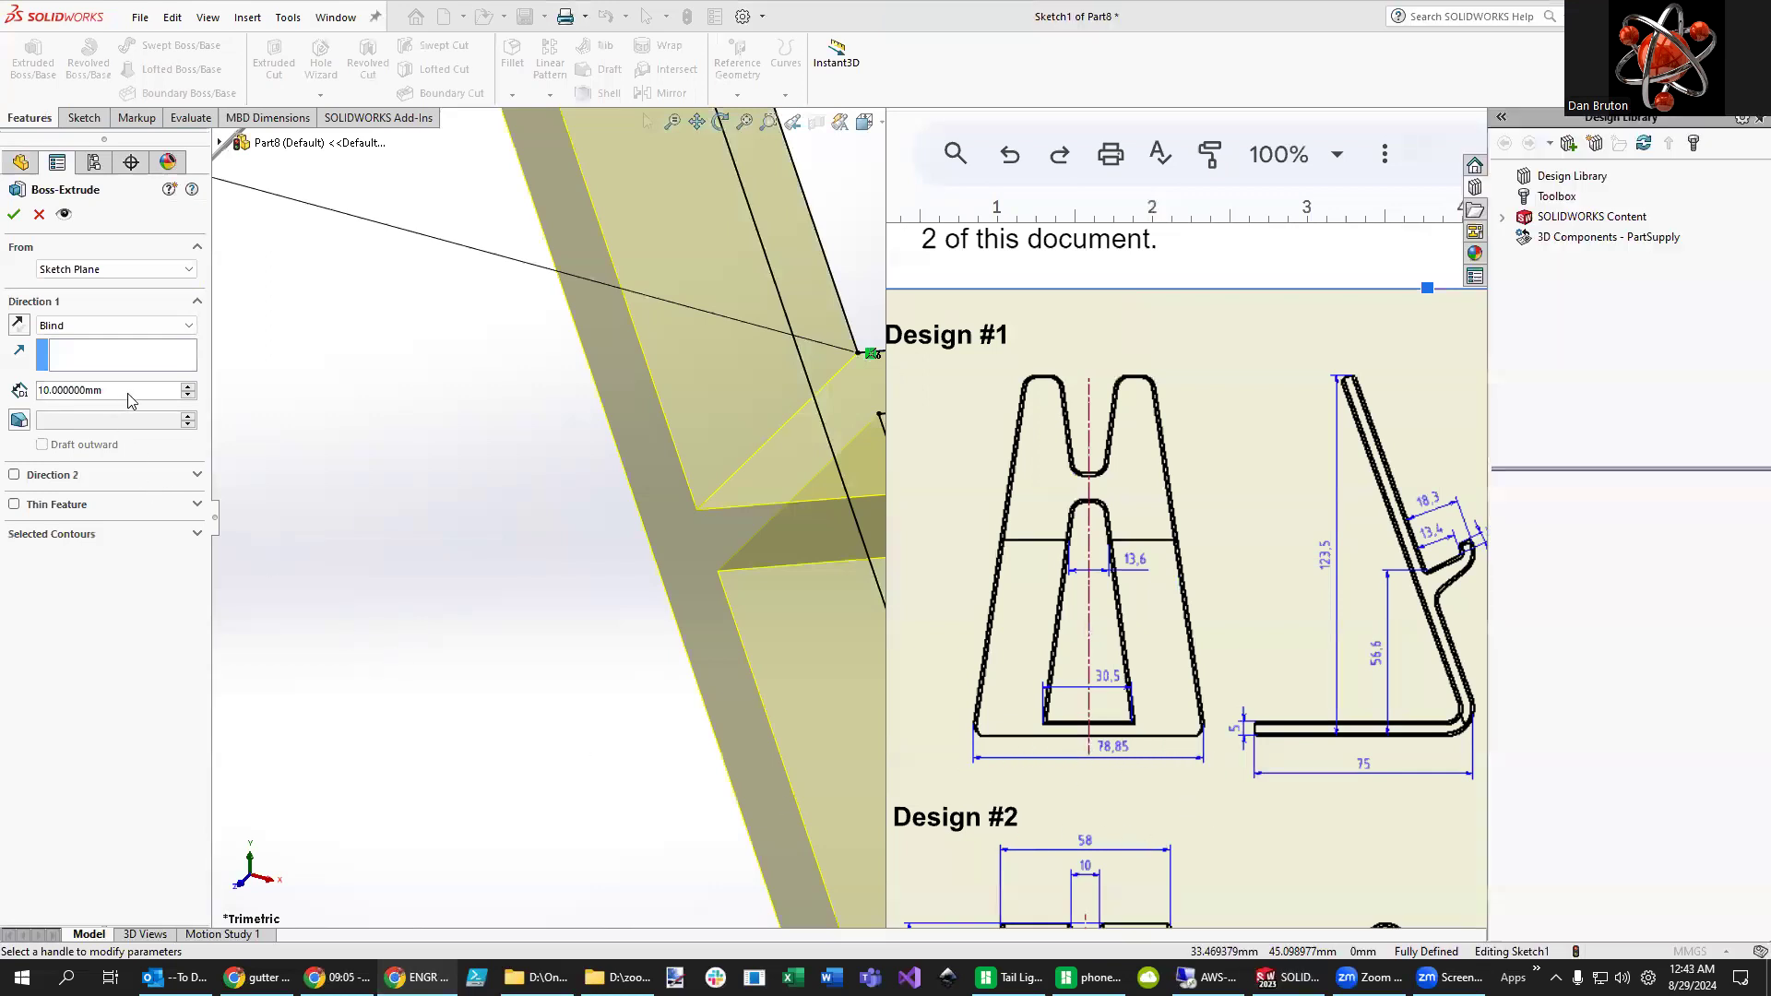
{"action": "type", "text": "39"}
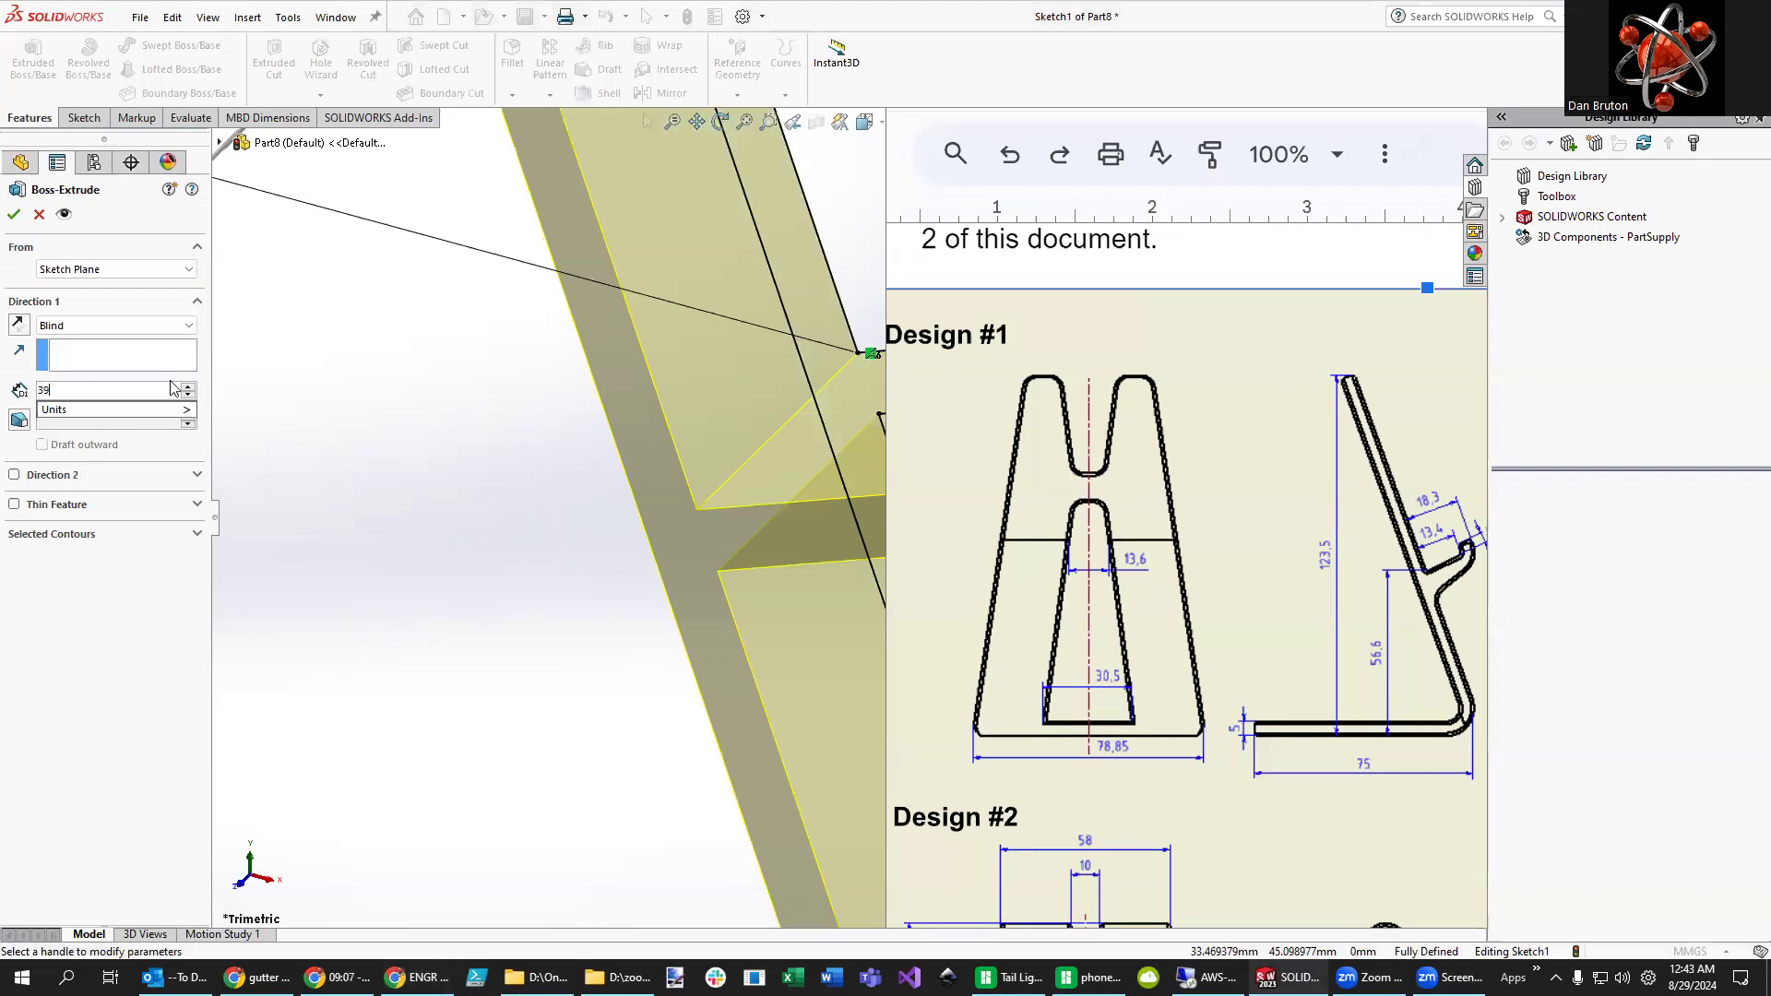
{"action": "key", "text": "Return"}
- Add a second blind direction of 36 mm to the extrude and create the solid body
{"action": "left_click", "coordinate": [14, 475]}
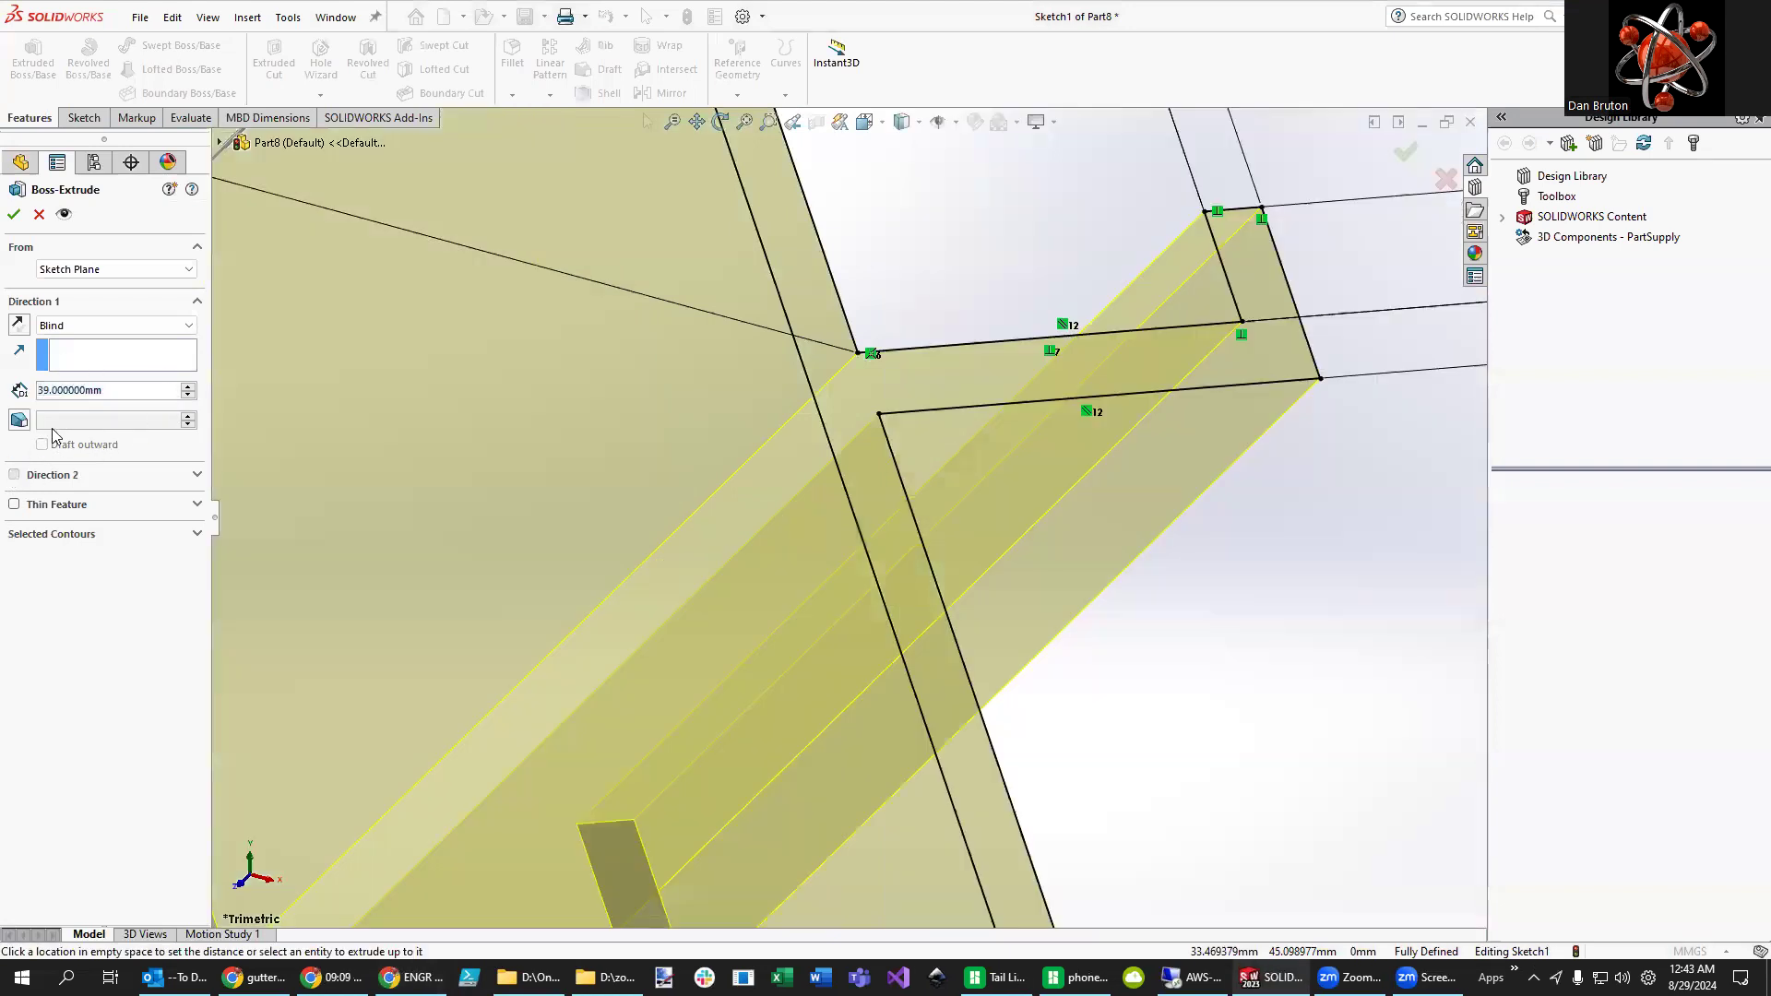
{"action": "type", "text": "36"}
{"action": "key", "text": "Return"}
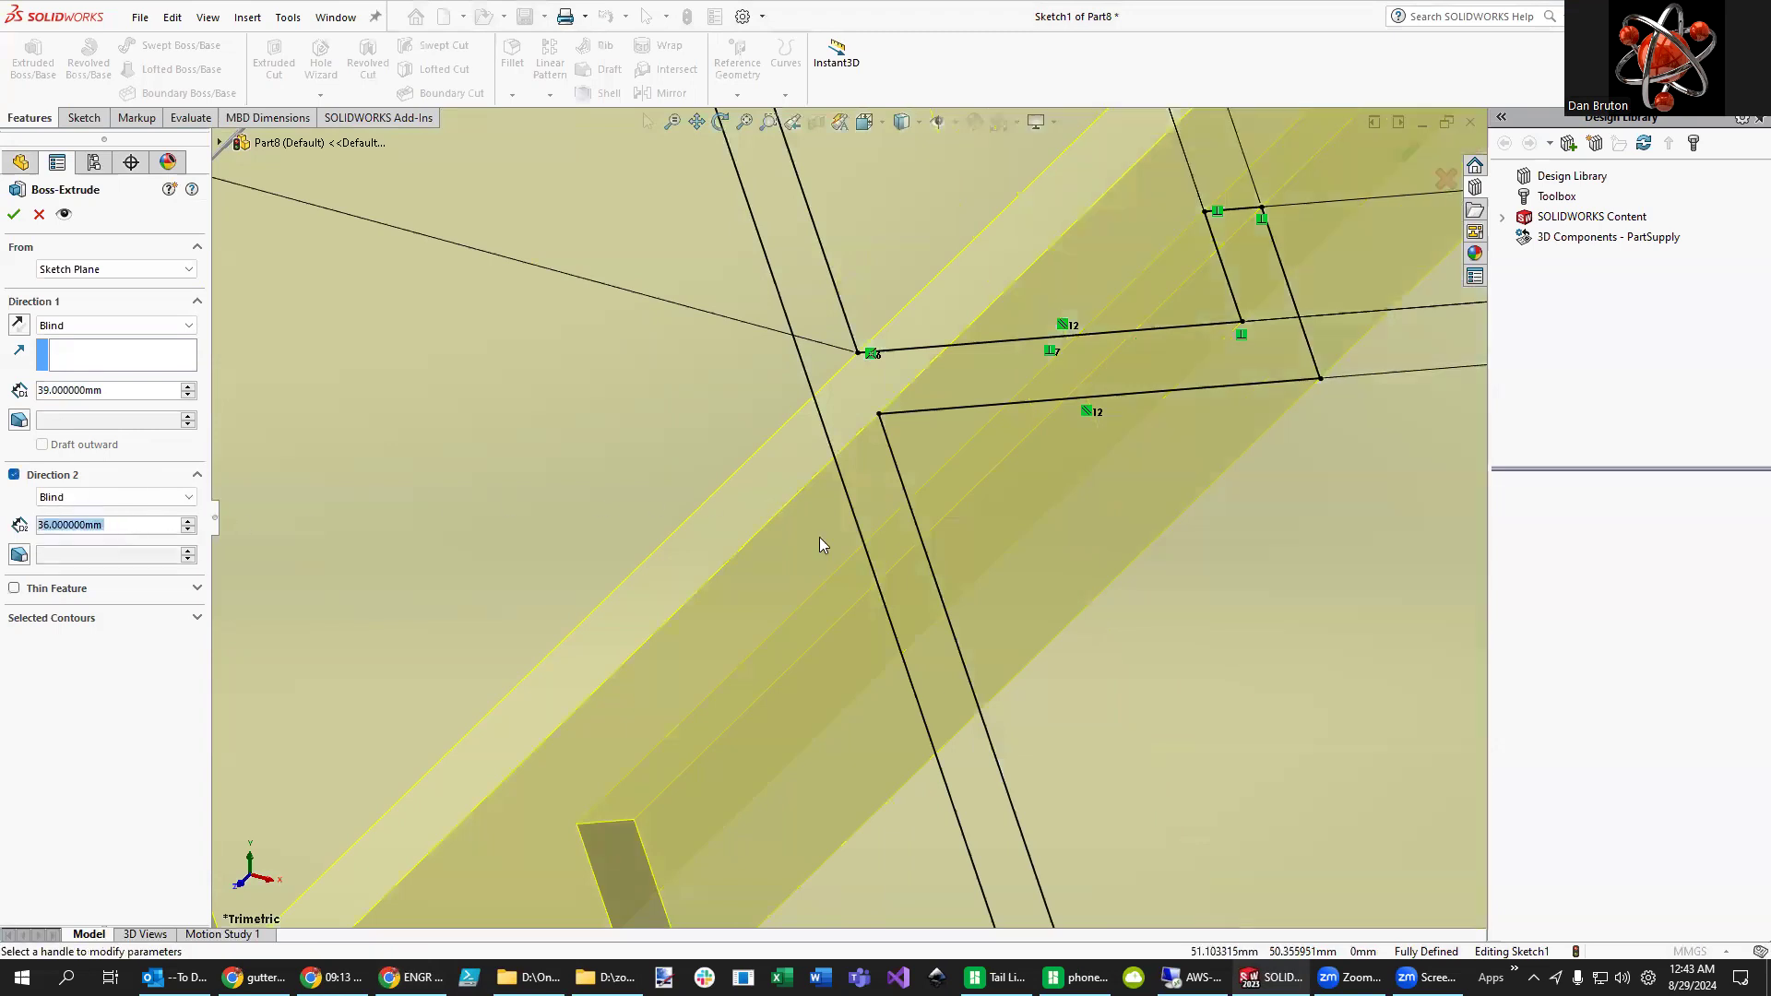
{"action": "scroll", "coordinate": [978, 570], "scroll_direction": "up", "scroll_amount": 10}
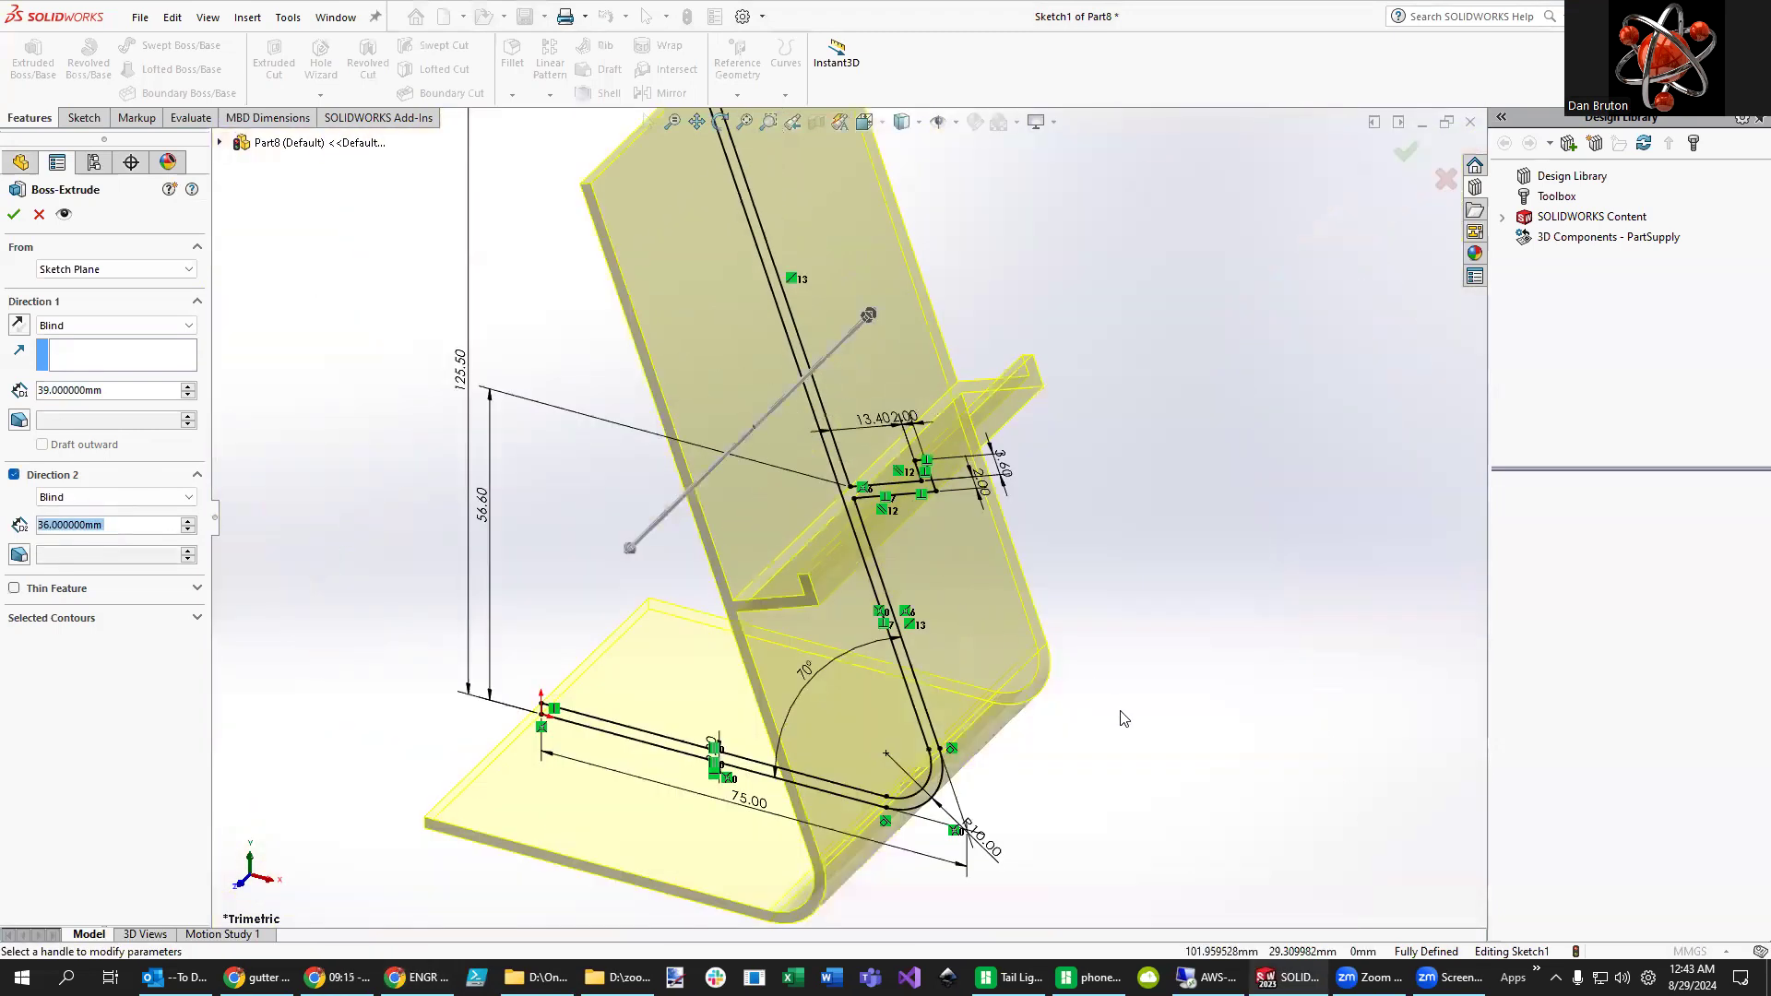
{"action": "middle_click_drag", "start_coordinate": [1174, 715], "coordinate": [1071, 811]}
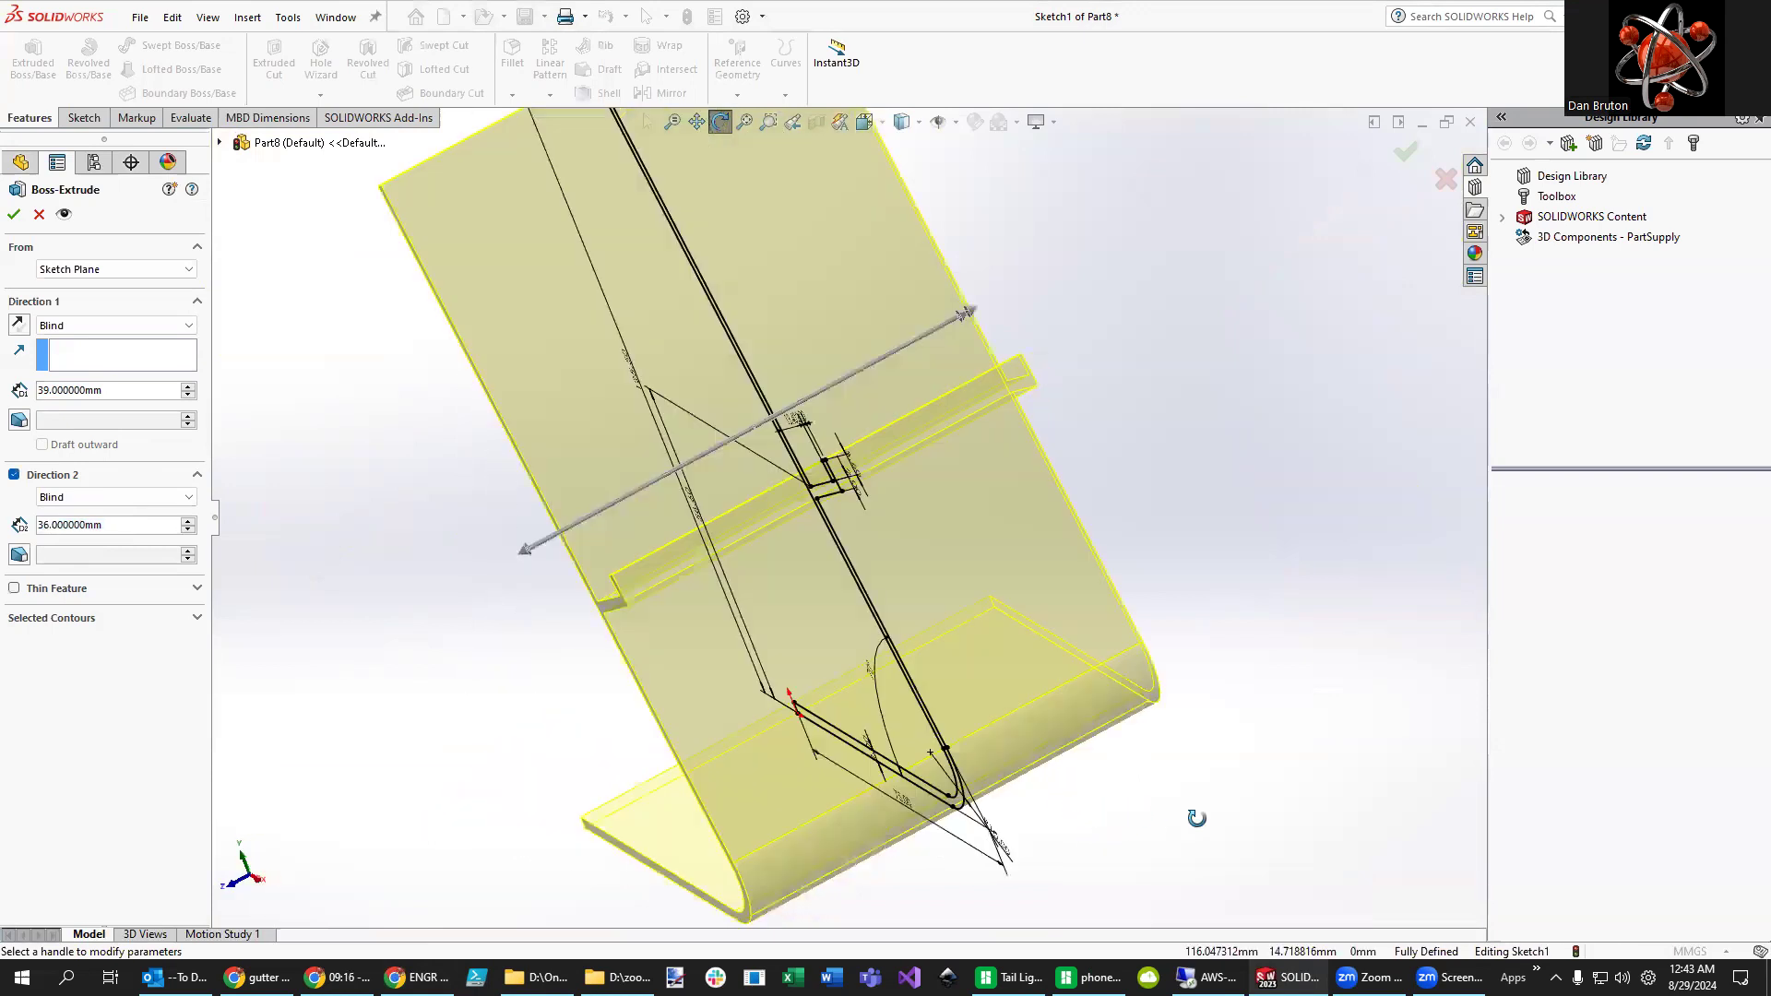
{"action": "key", "text": "ctrl+shift+z"}
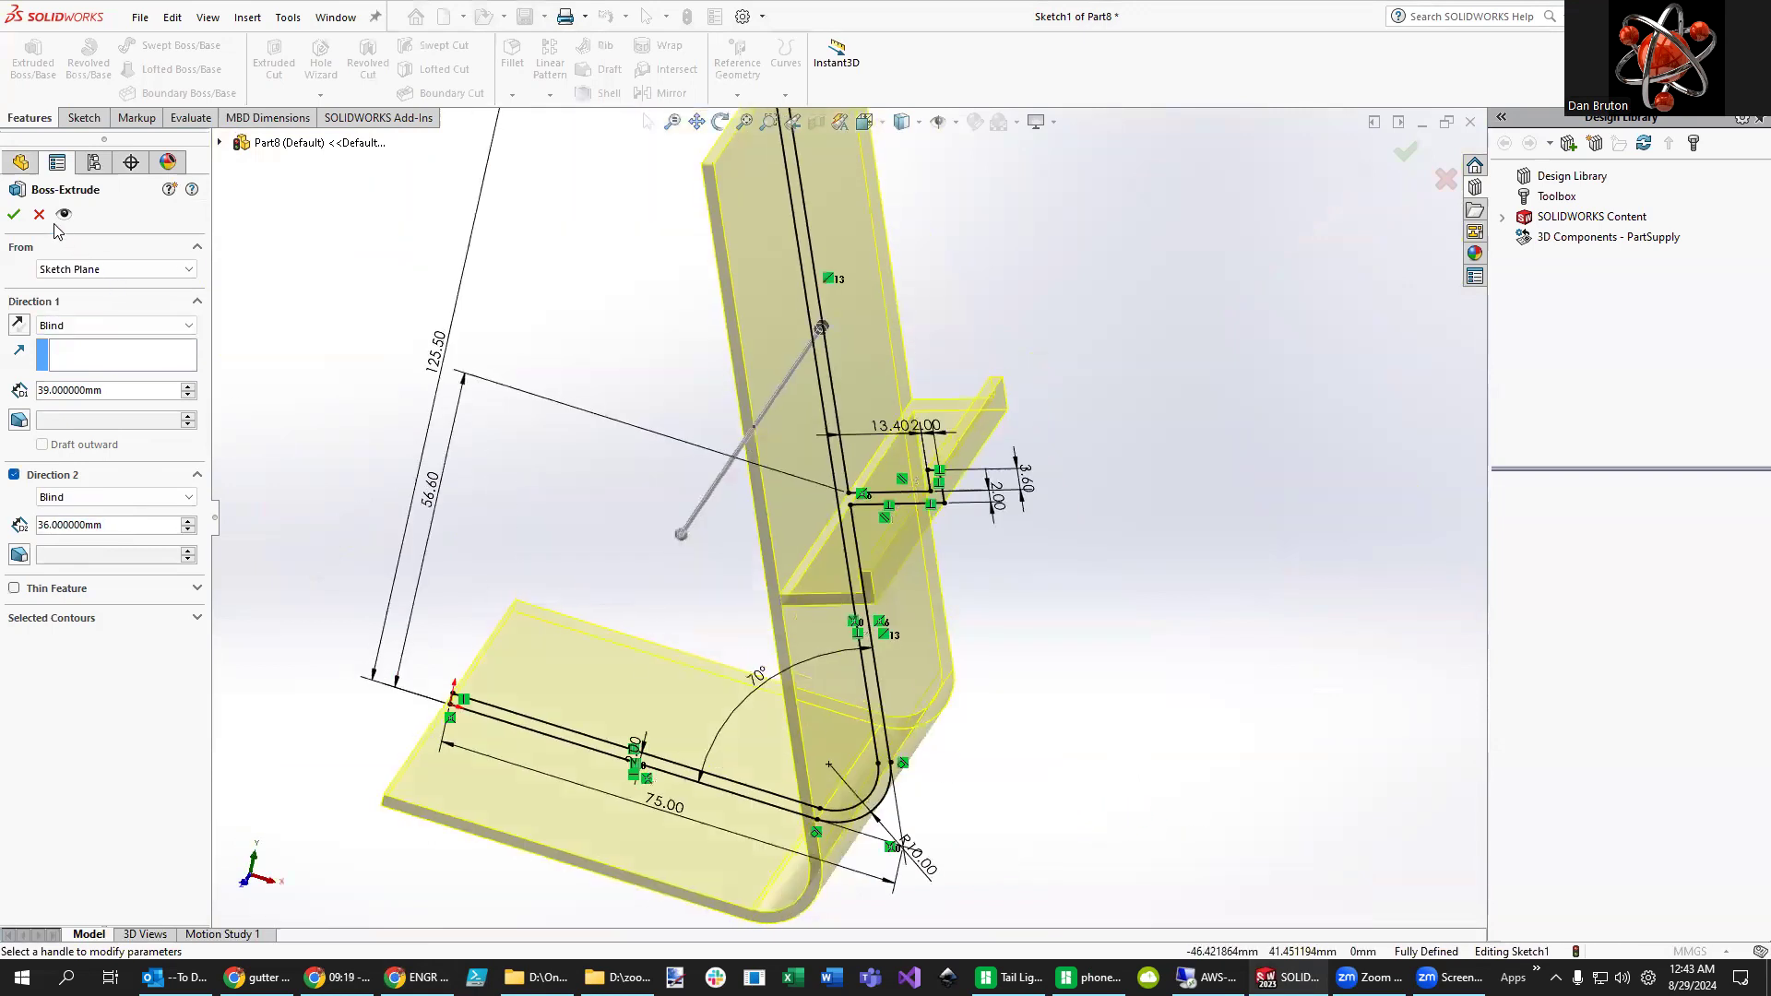
{"action": "left_click", "coordinate": [15, 215]}
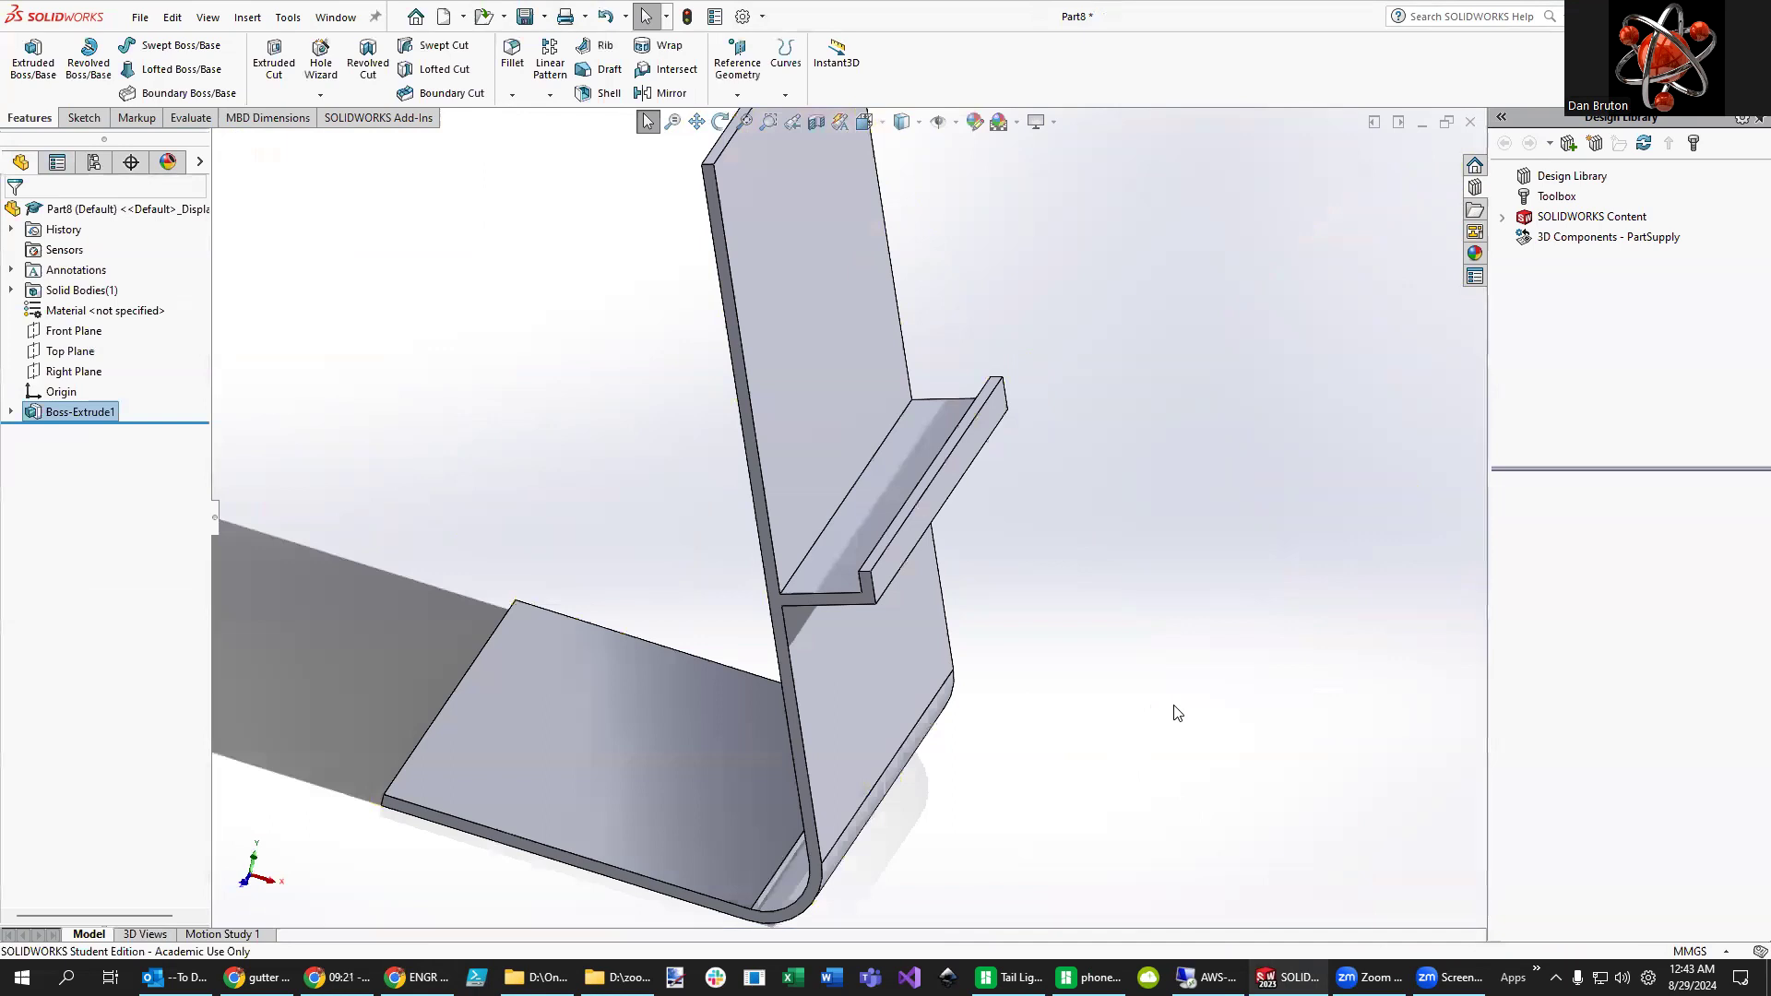
- Check the front view of Design #1 in the reference drawing and start a new sketch on the Right Plane
{"action": "scroll", "coordinate": [1177, 712], "scroll_direction": "down", "scroll_amount": 5}
{"action": "scroll", "coordinate": [1020, 643], "scroll_direction": "up", "scroll_amount": 5}
{"action": "middle_click_drag", "start_coordinate": [1024, 633], "coordinate": [931, 427]}
{"action": "mouse_move", "coordinate": [974, 480]}
{"action": "left_mouse_down"}
{"action": "mouse_move", "coordinate": [993, 456]}
{"action": "mouse_move", "coordinate": [968, 464]}
{"action": "left_mouse_up"}
{"action": "key", "text": "Escape"}
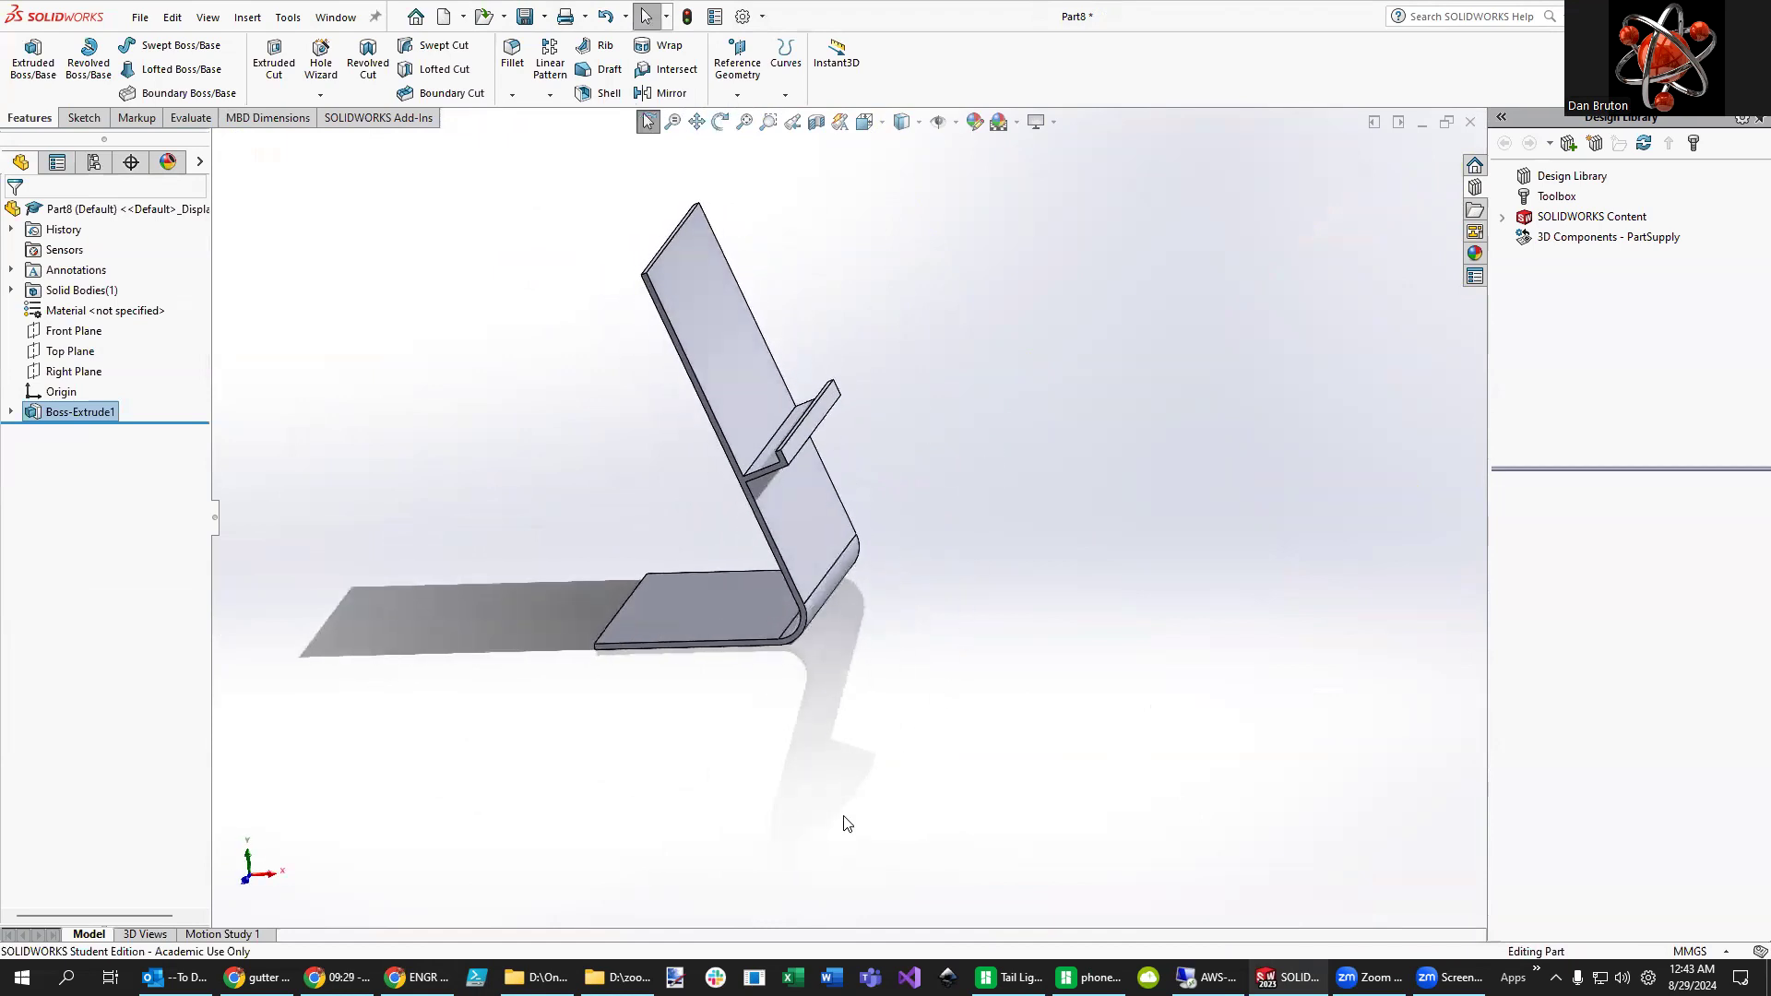
{"action": "left_click", "coordinate": [416, 977]}
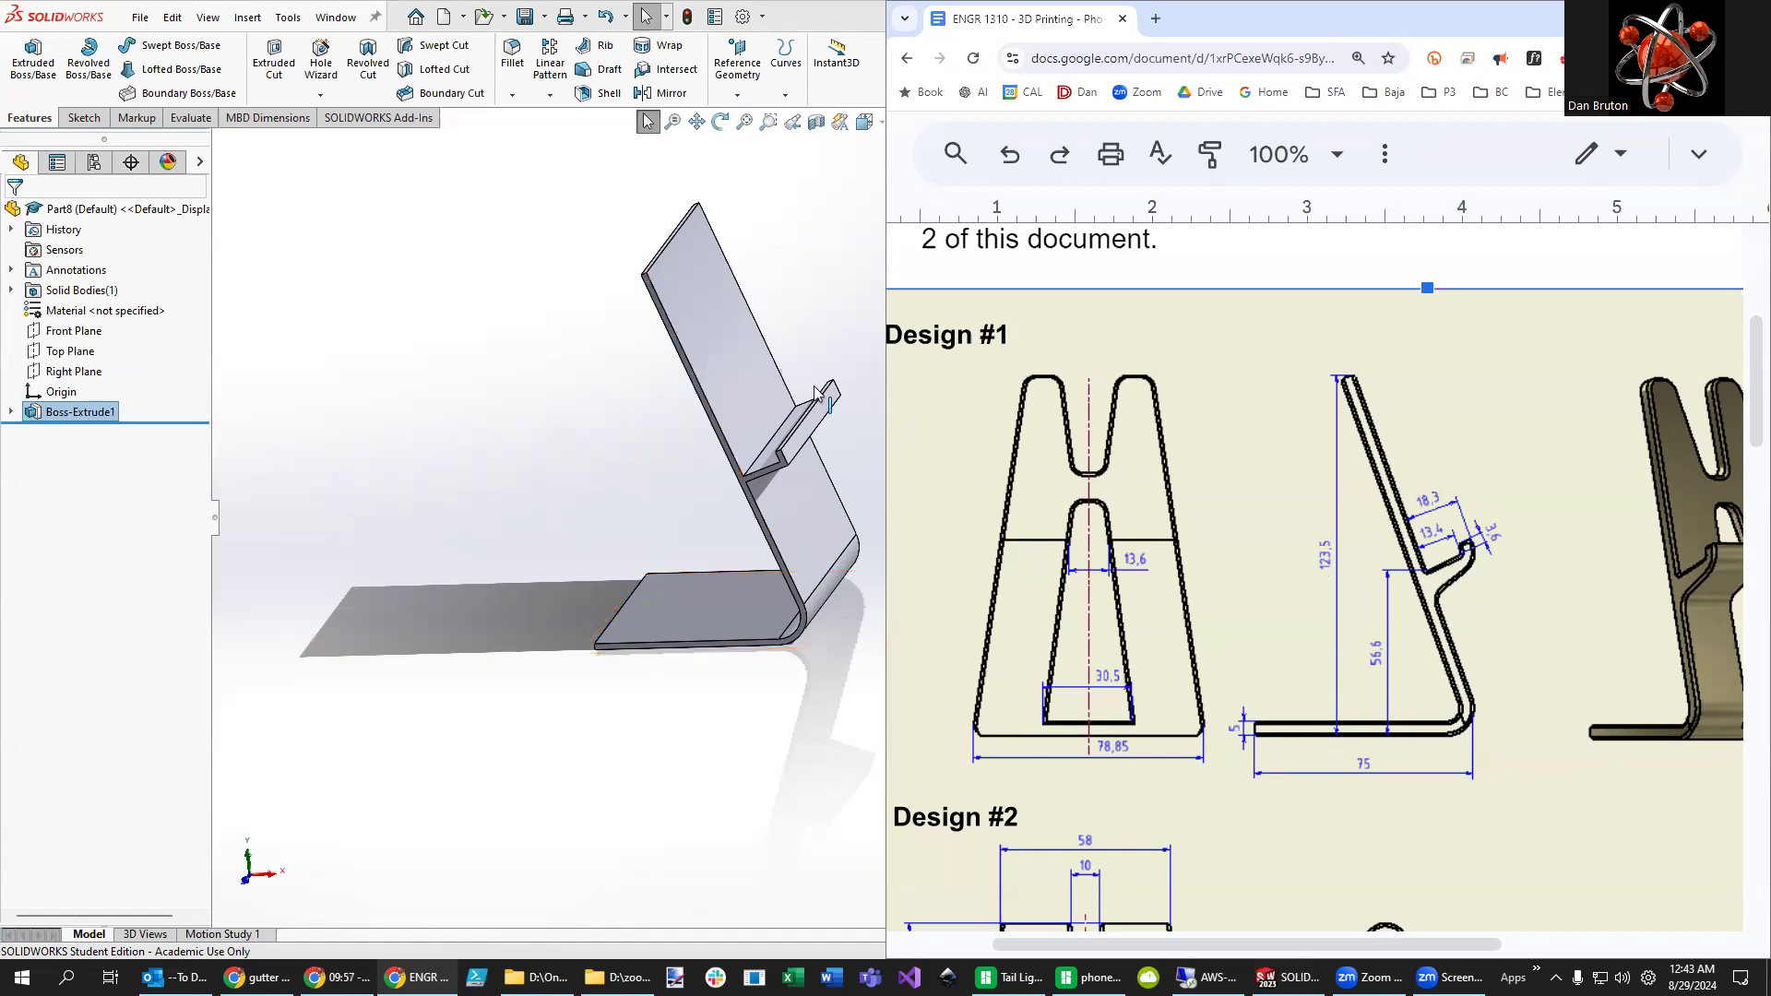
{"action": "right_click", "coordinate": [82, 373]}
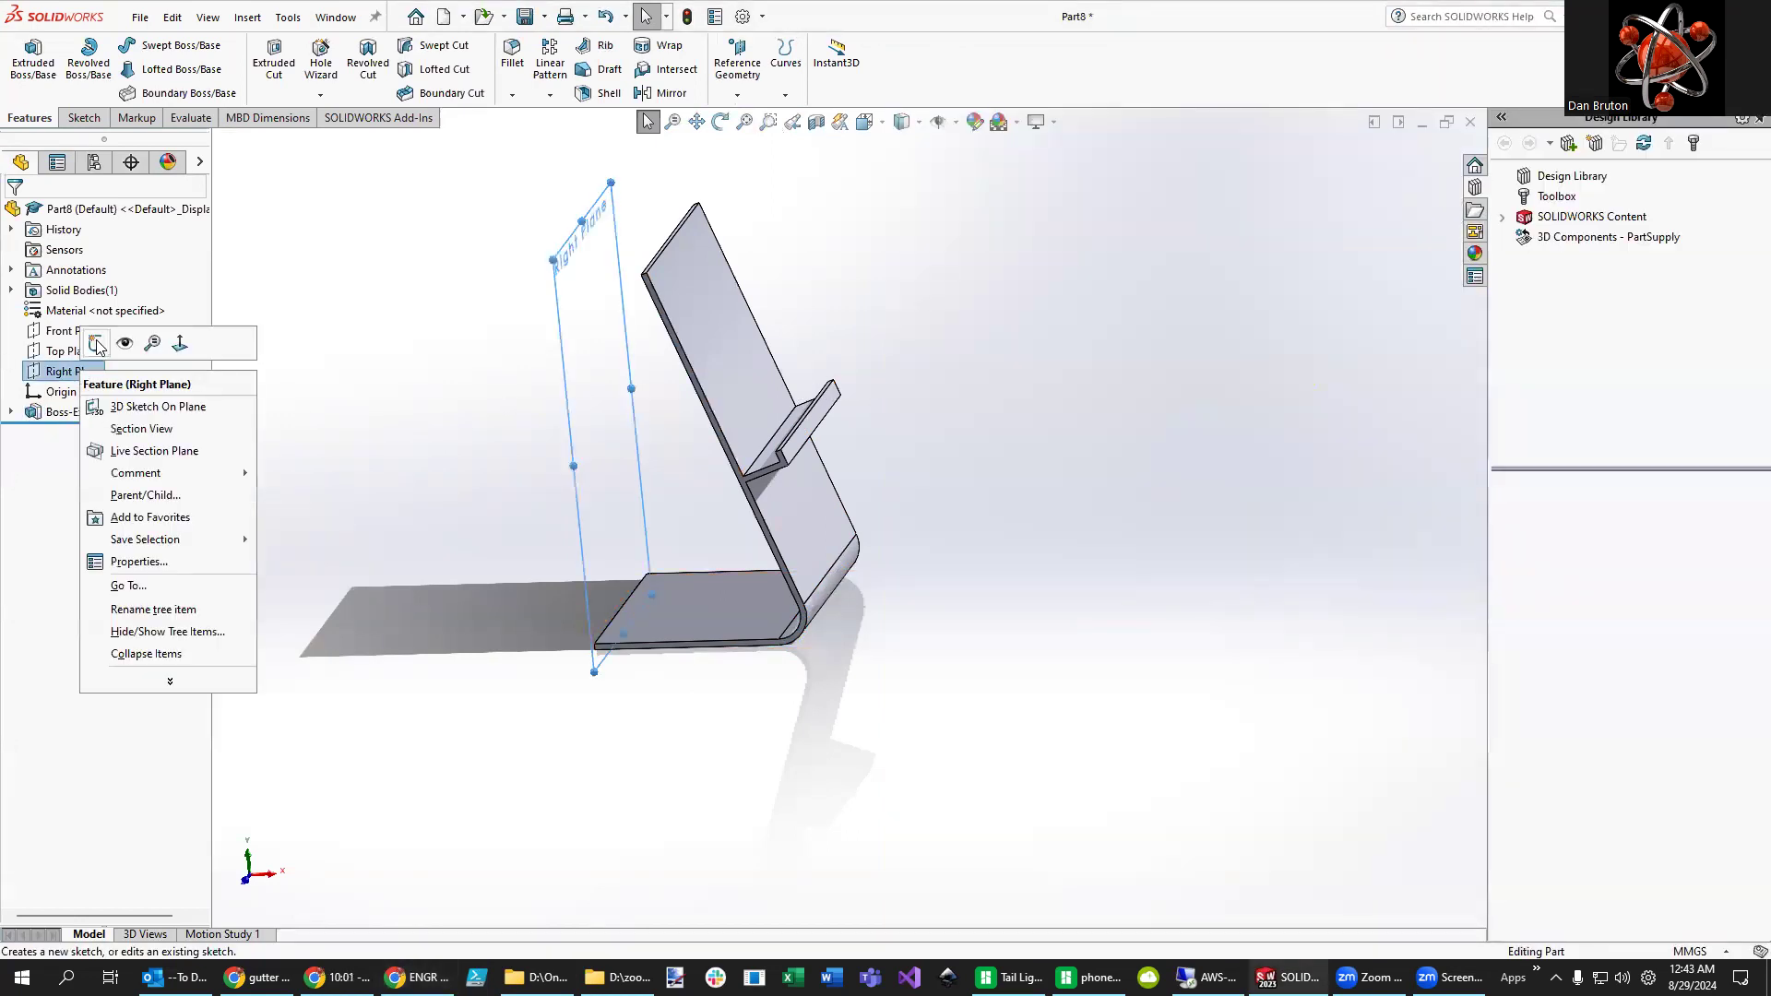
{"action": "left_click", "coordinate": [96, 346]}
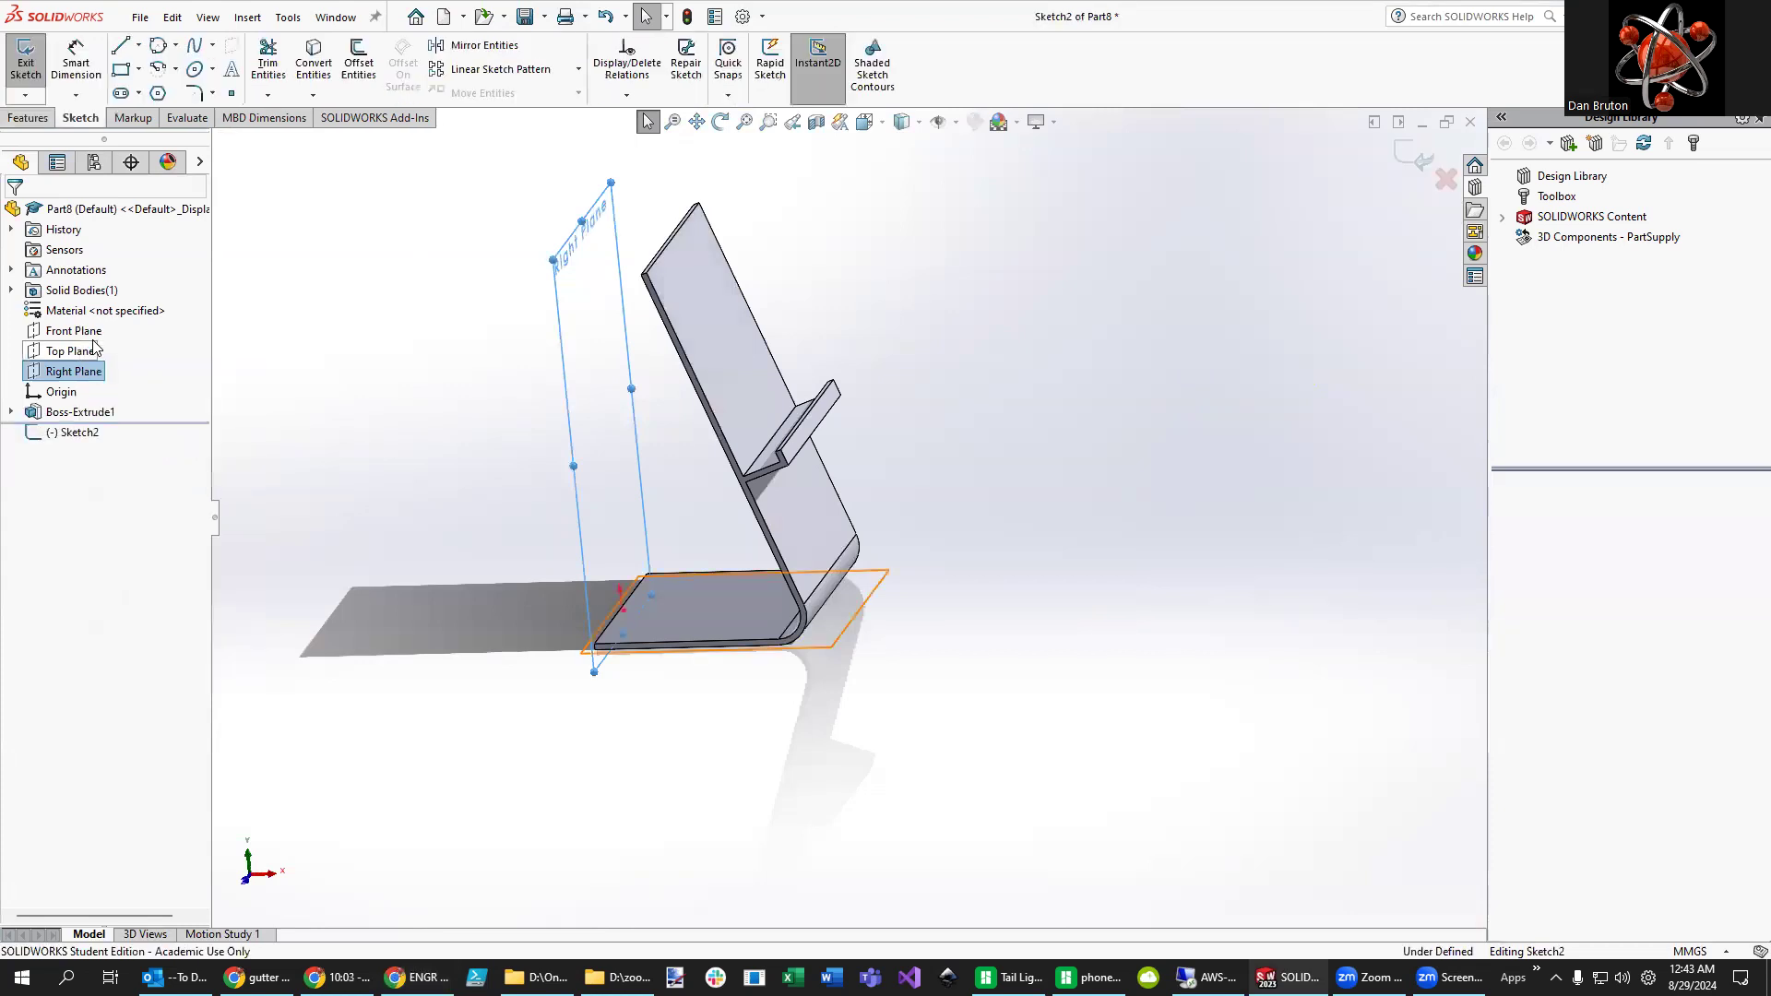
- View the Right Plane face-on with the whole body fitted in the sketch view
{"action": "right_click", "coordinate": [78, 370]}
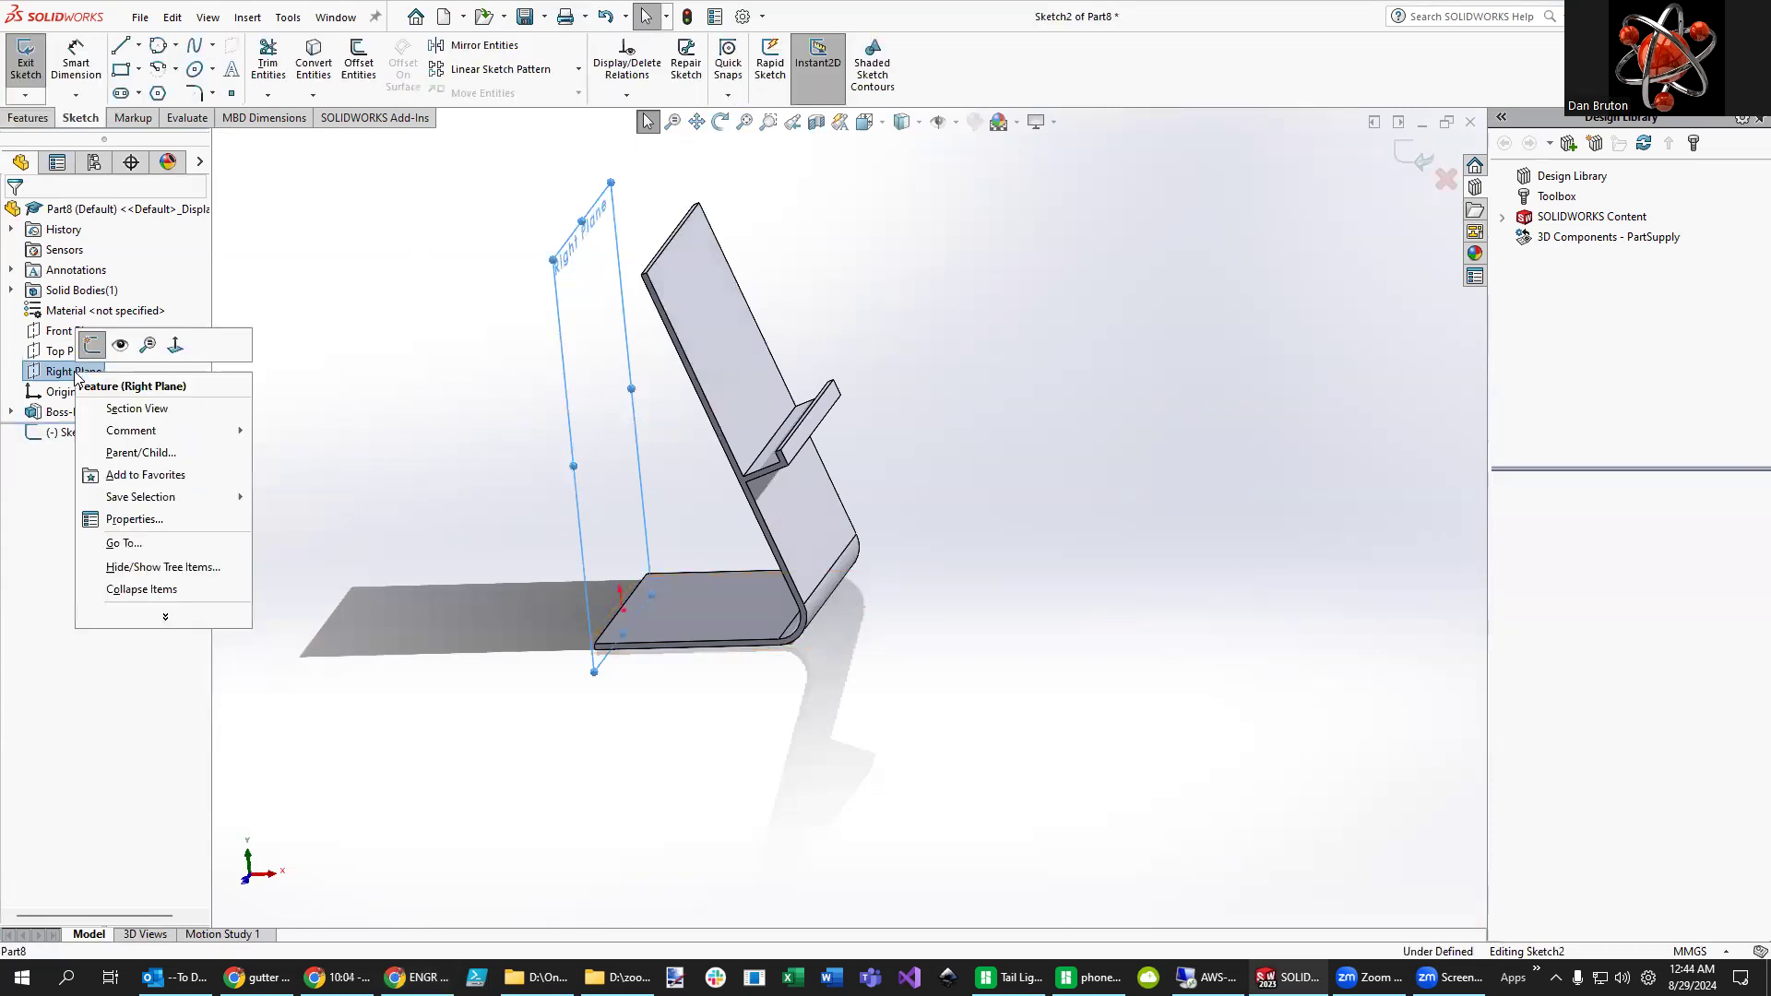
{"action": "left_click", "coordinate": [174, 346]}
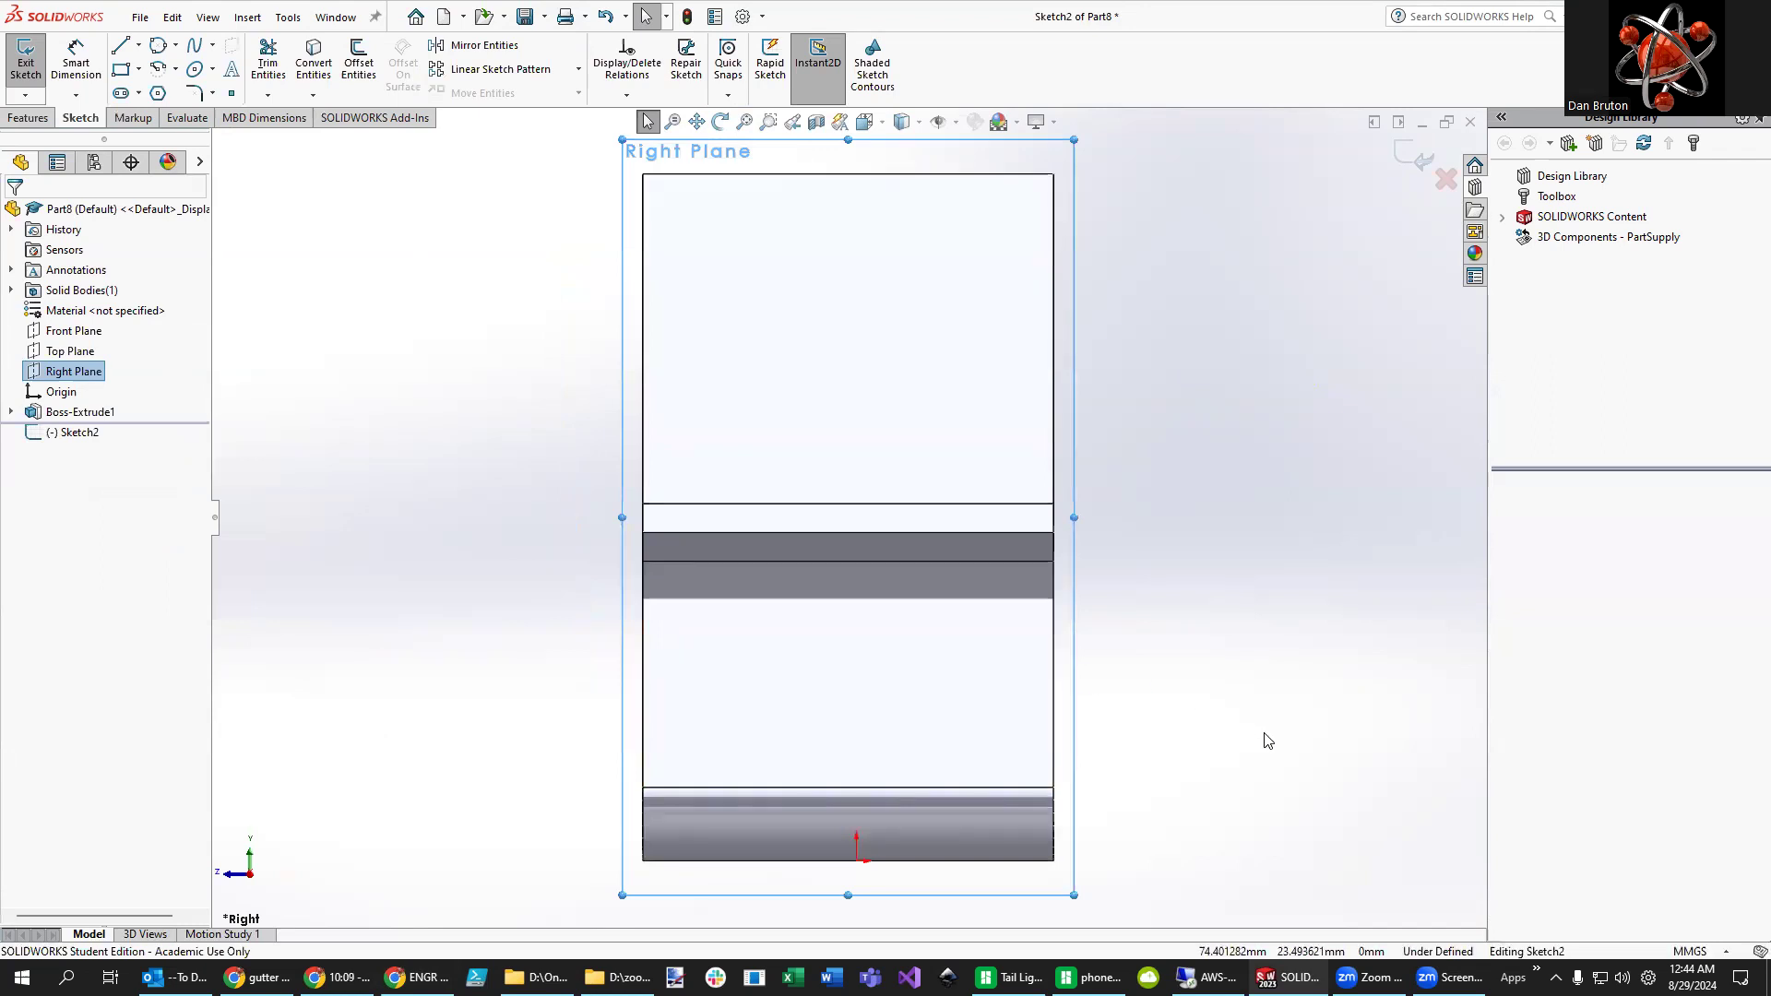
{"action": "key", "text": "z"}
{"action": "scroll", "coordinate": [1161, 617], "scroll_direction": "down", "scroll_amount": 2}
{"action": "scroll", "coordinate": [1160, 618], "scroll_direction": "up", "scroll_amount": 5}
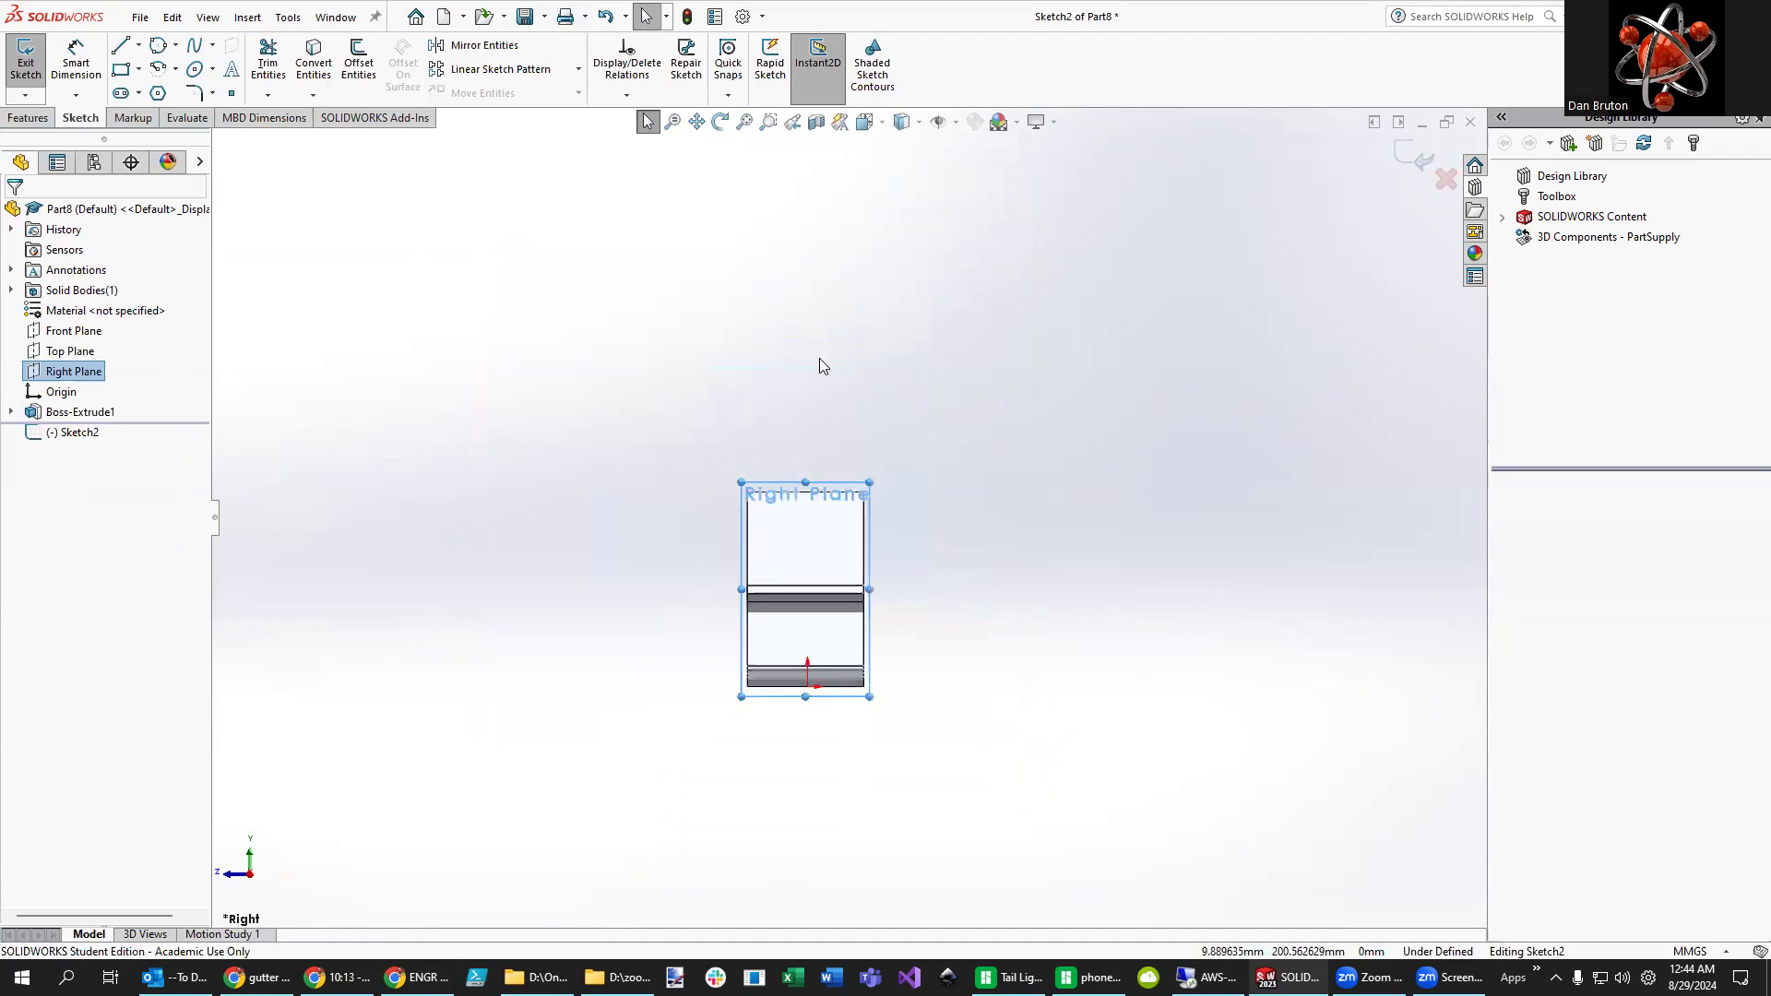
{"action": "scroll", "coordinate": [913, 618], "scroll_direction": "down", "scroll_amount": 4}
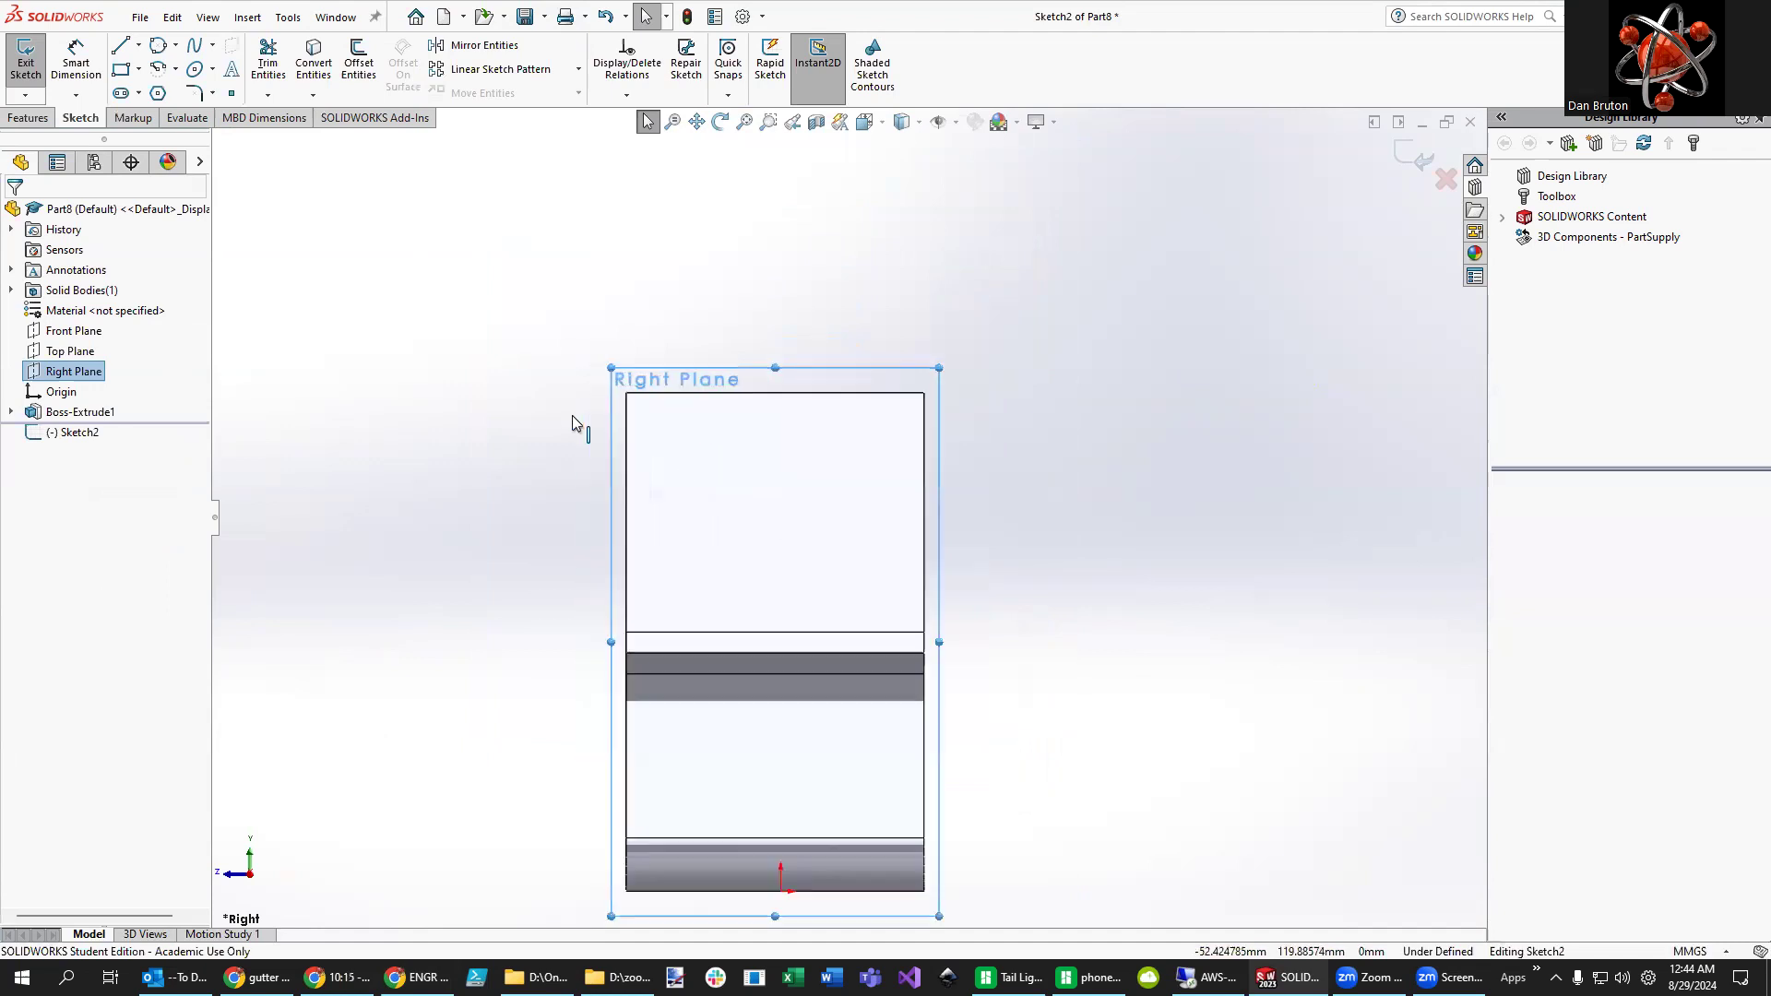
{"action": "key", "text": "z"}
{"action": "scroll", "coordinate": [511, 483], "scroll_direction": "down", "scroll_amount": 2}
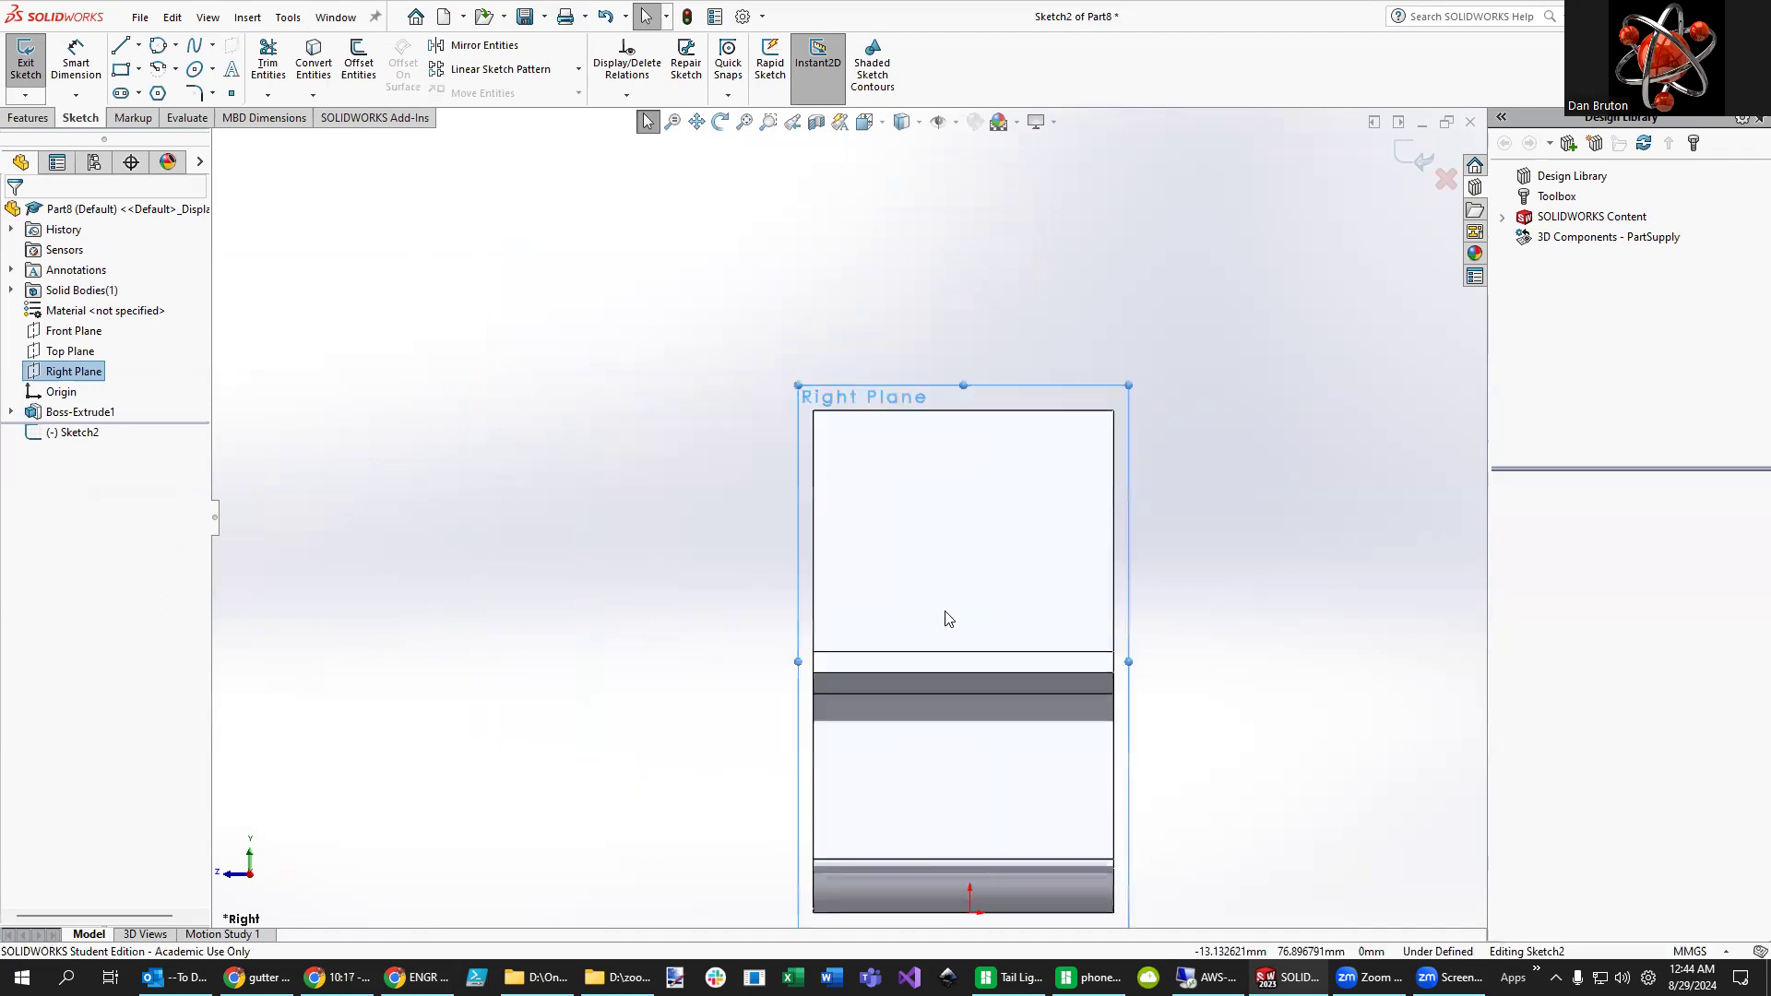
{"action": "key", "text": "z"}
{"action": "scroll", "coordinate": [1111, 626], "scroll_direction": "down", "scroll_amount": 2}
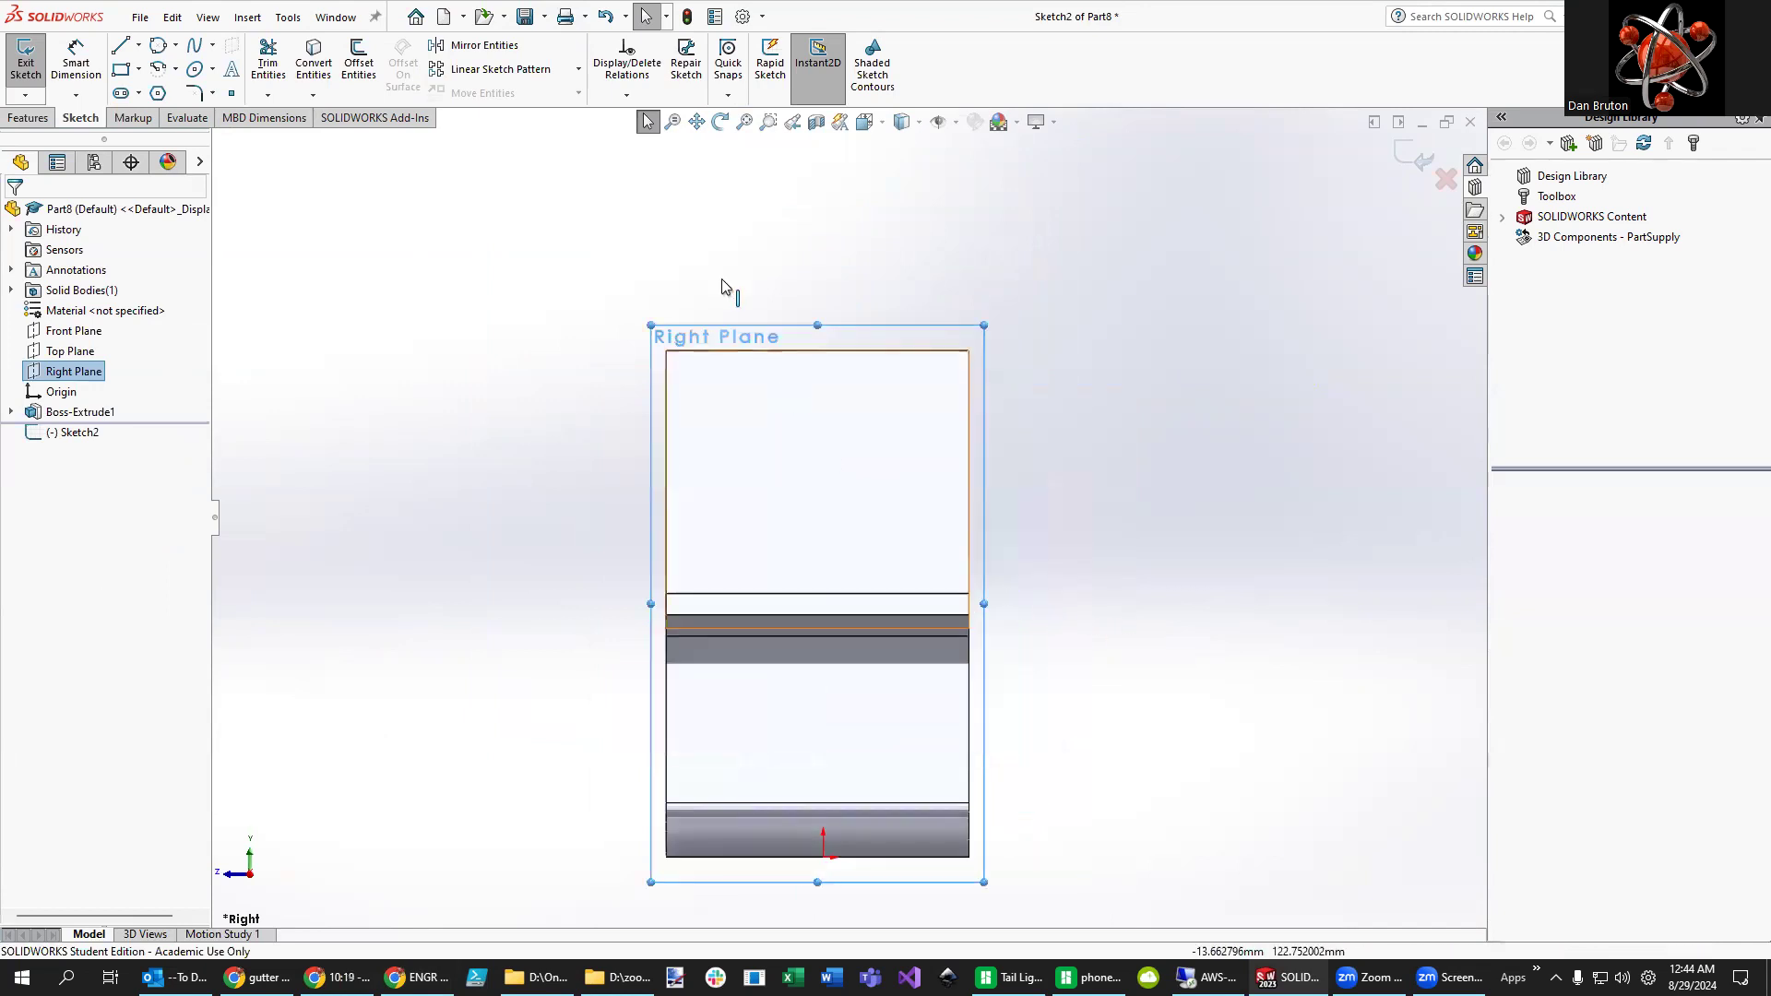
{"action": "left_click", "coordinate": [745, 120]}
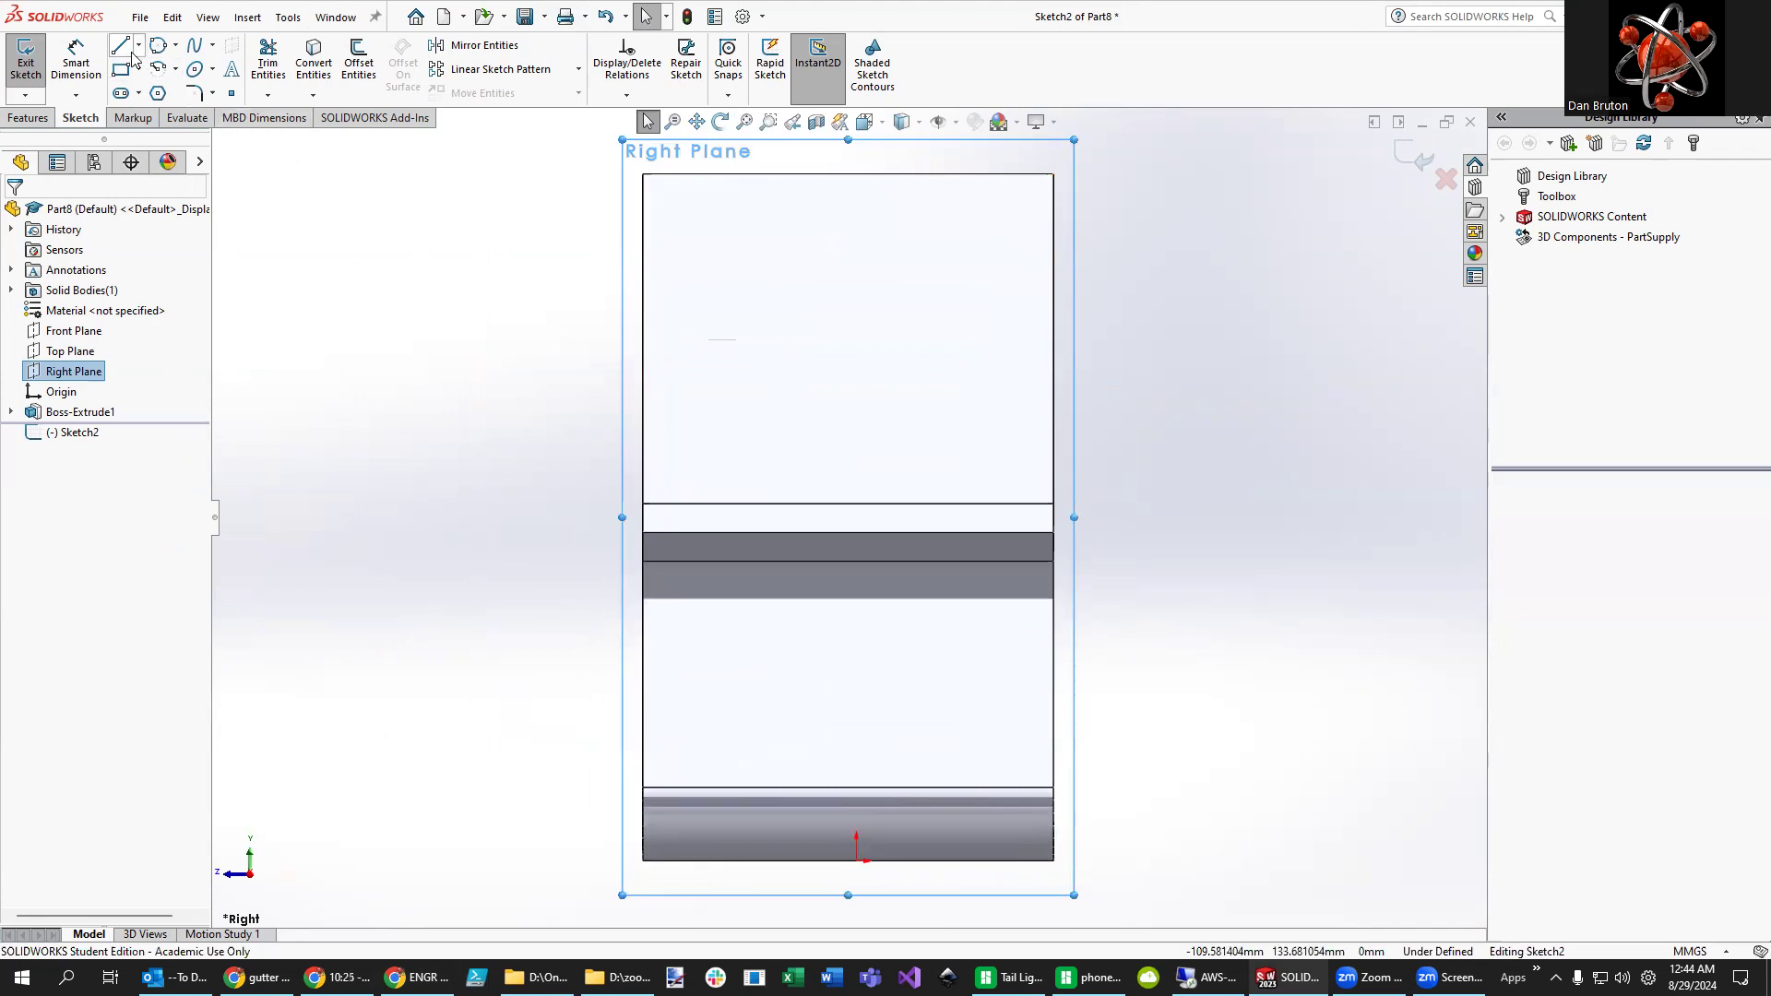
- Sketch a closed triangle from the body's top-left corner, about 18 mm along the top edge, slanting to the bottom-left corner and back up the edge
{"action": "left_click", "coordinate": [644, 174]}
{"action": "left_click", "coordinate": [743, 173]}
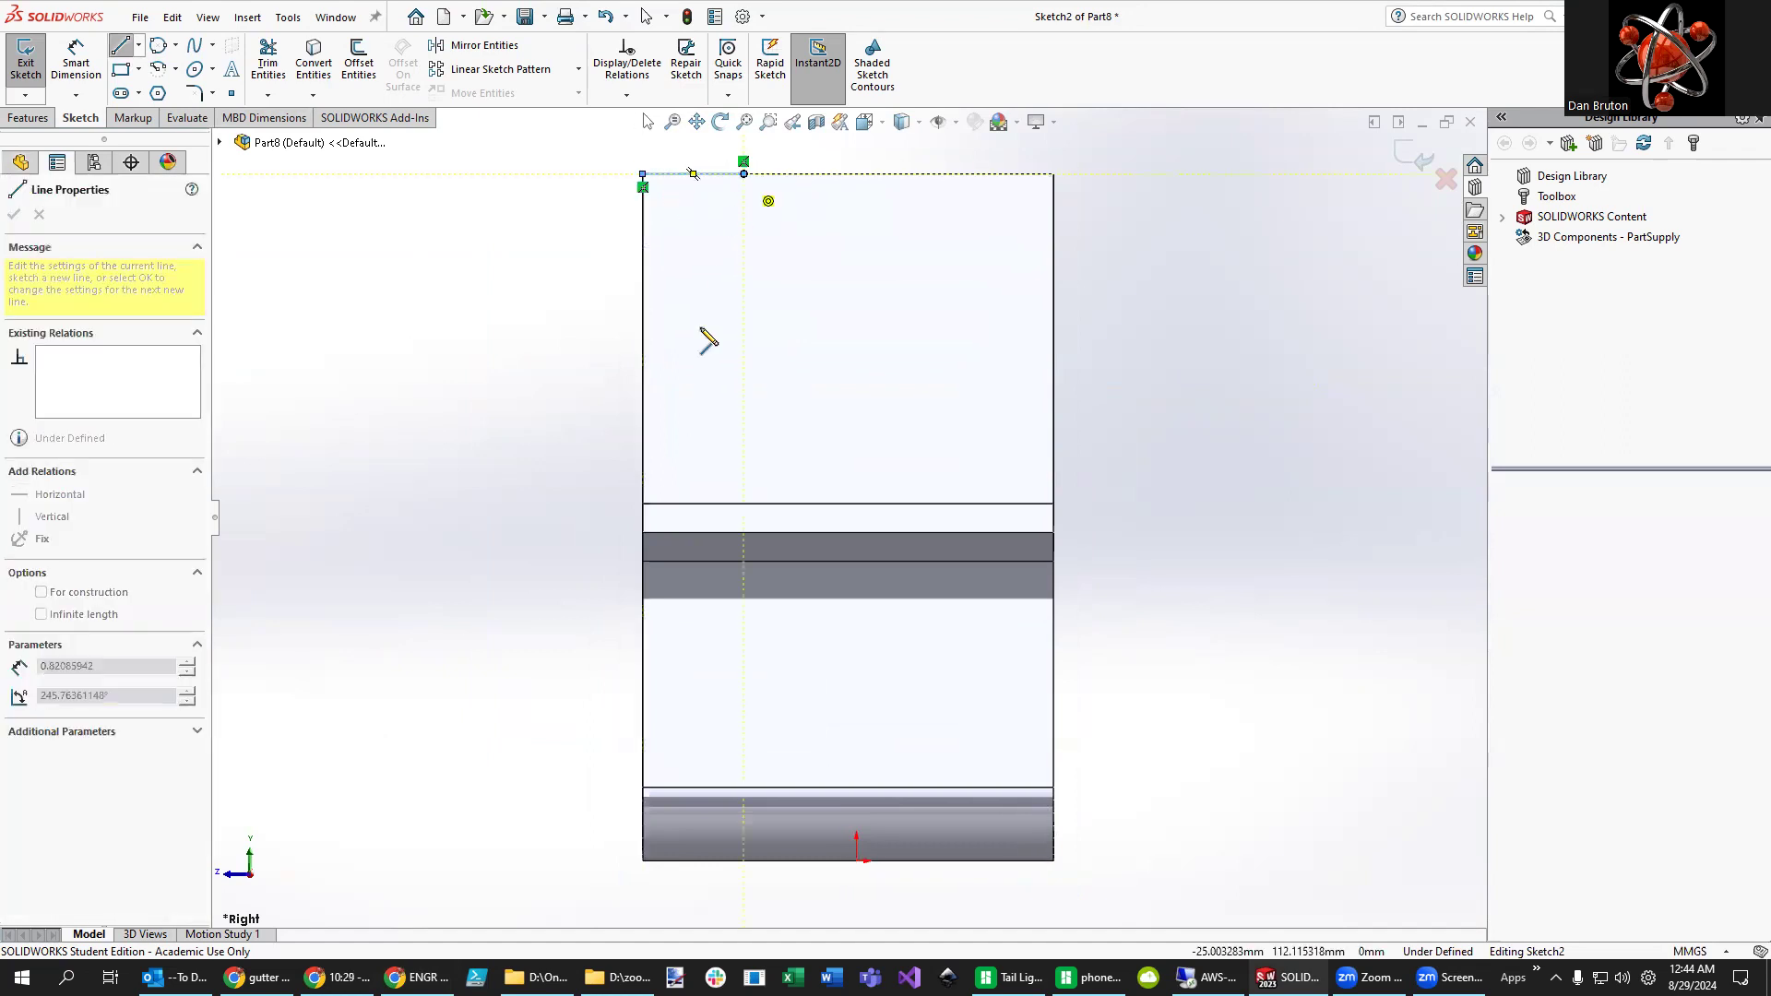
{"action": "left_click", "coordinate": [643, 860]}
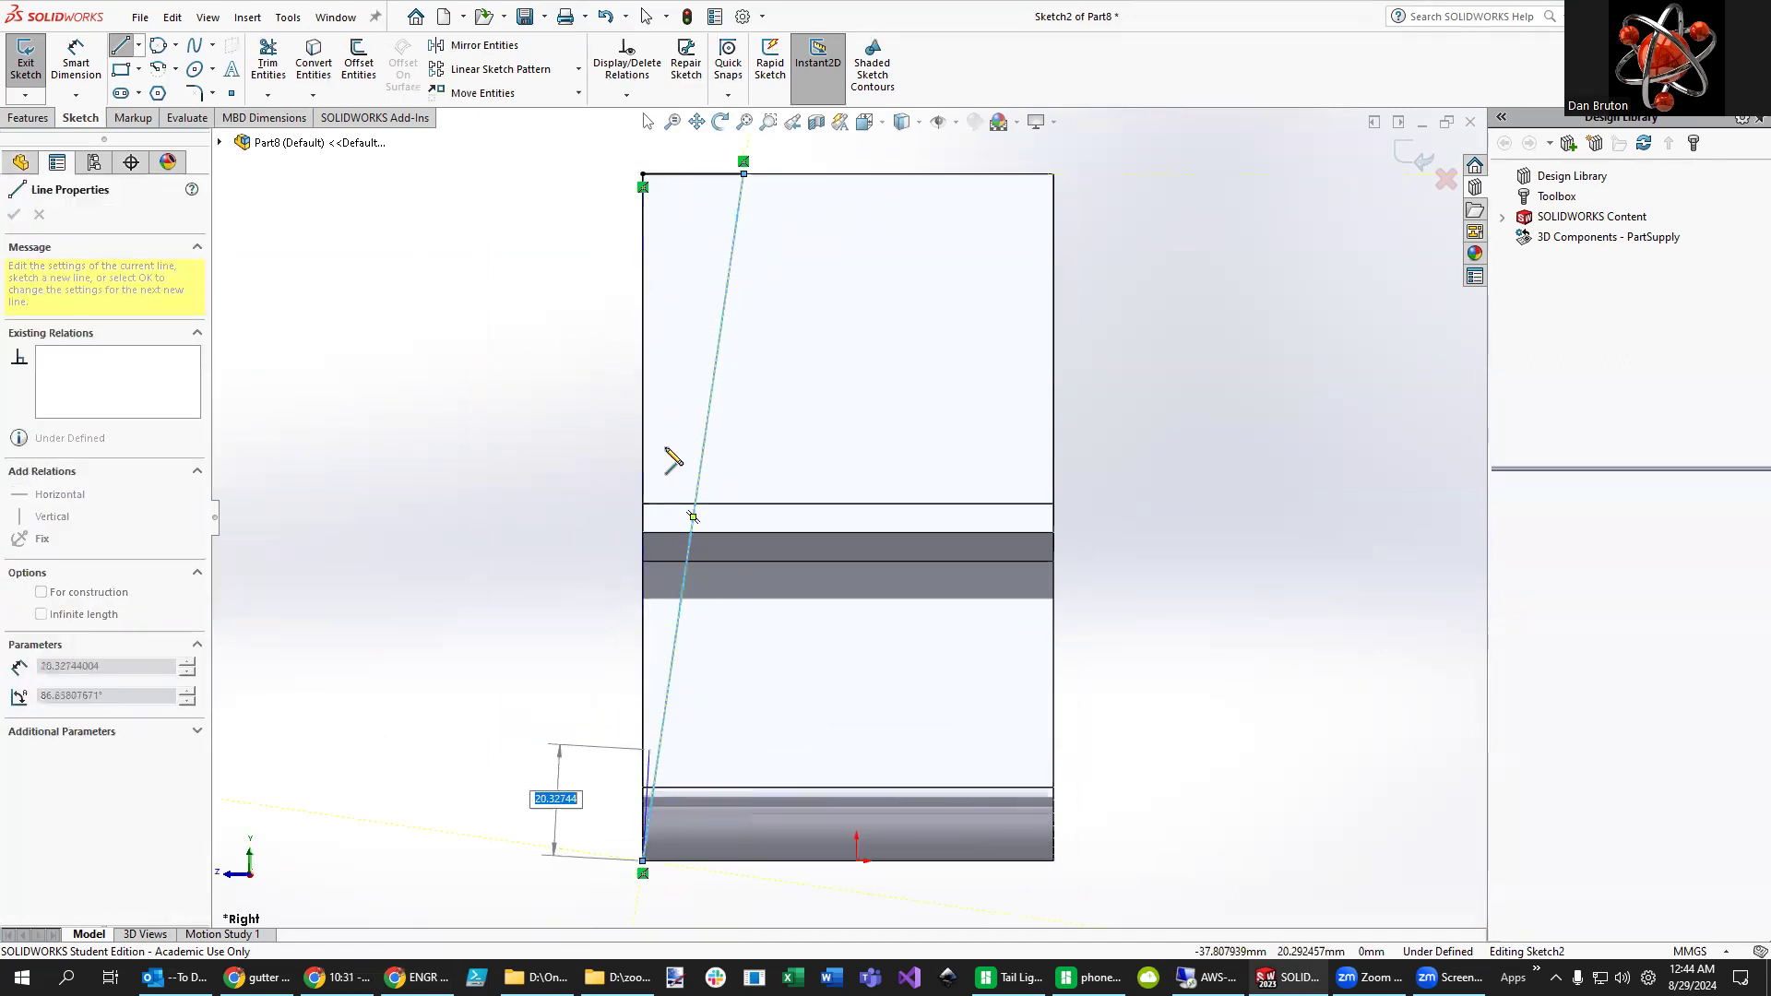
{"action": "left_click", "coordinate": [643, 174]}
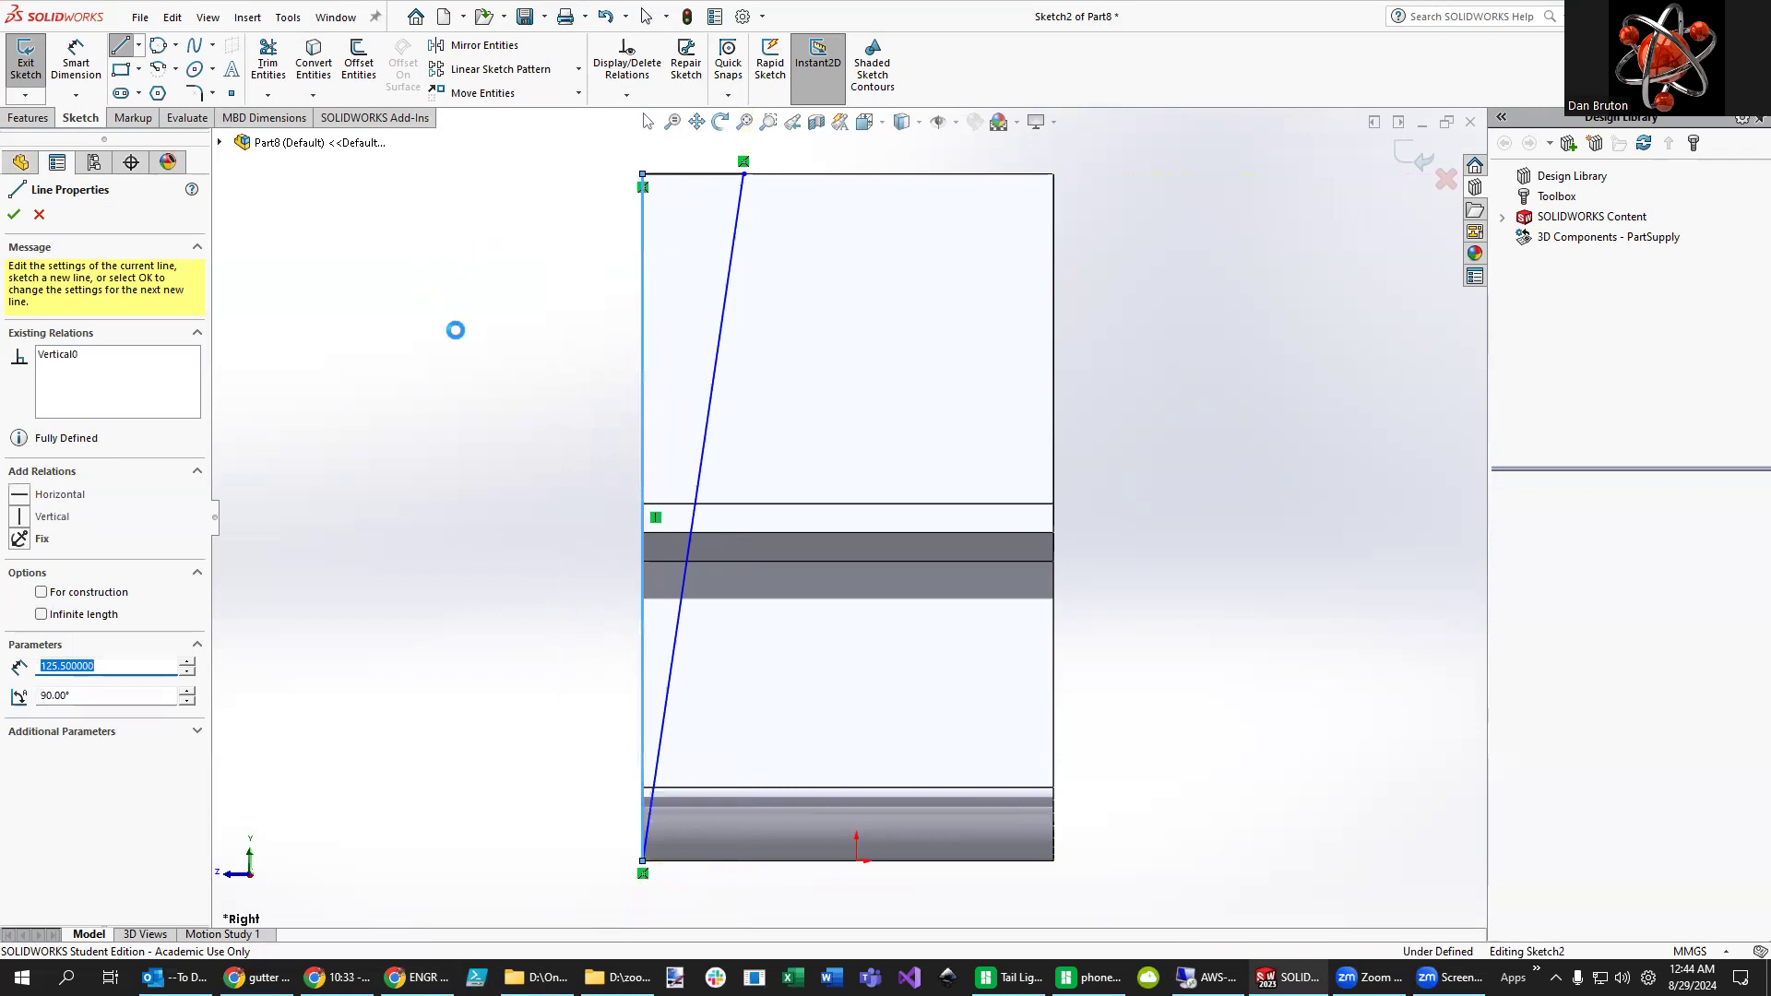
{"action": "key", "text": "Escape"}
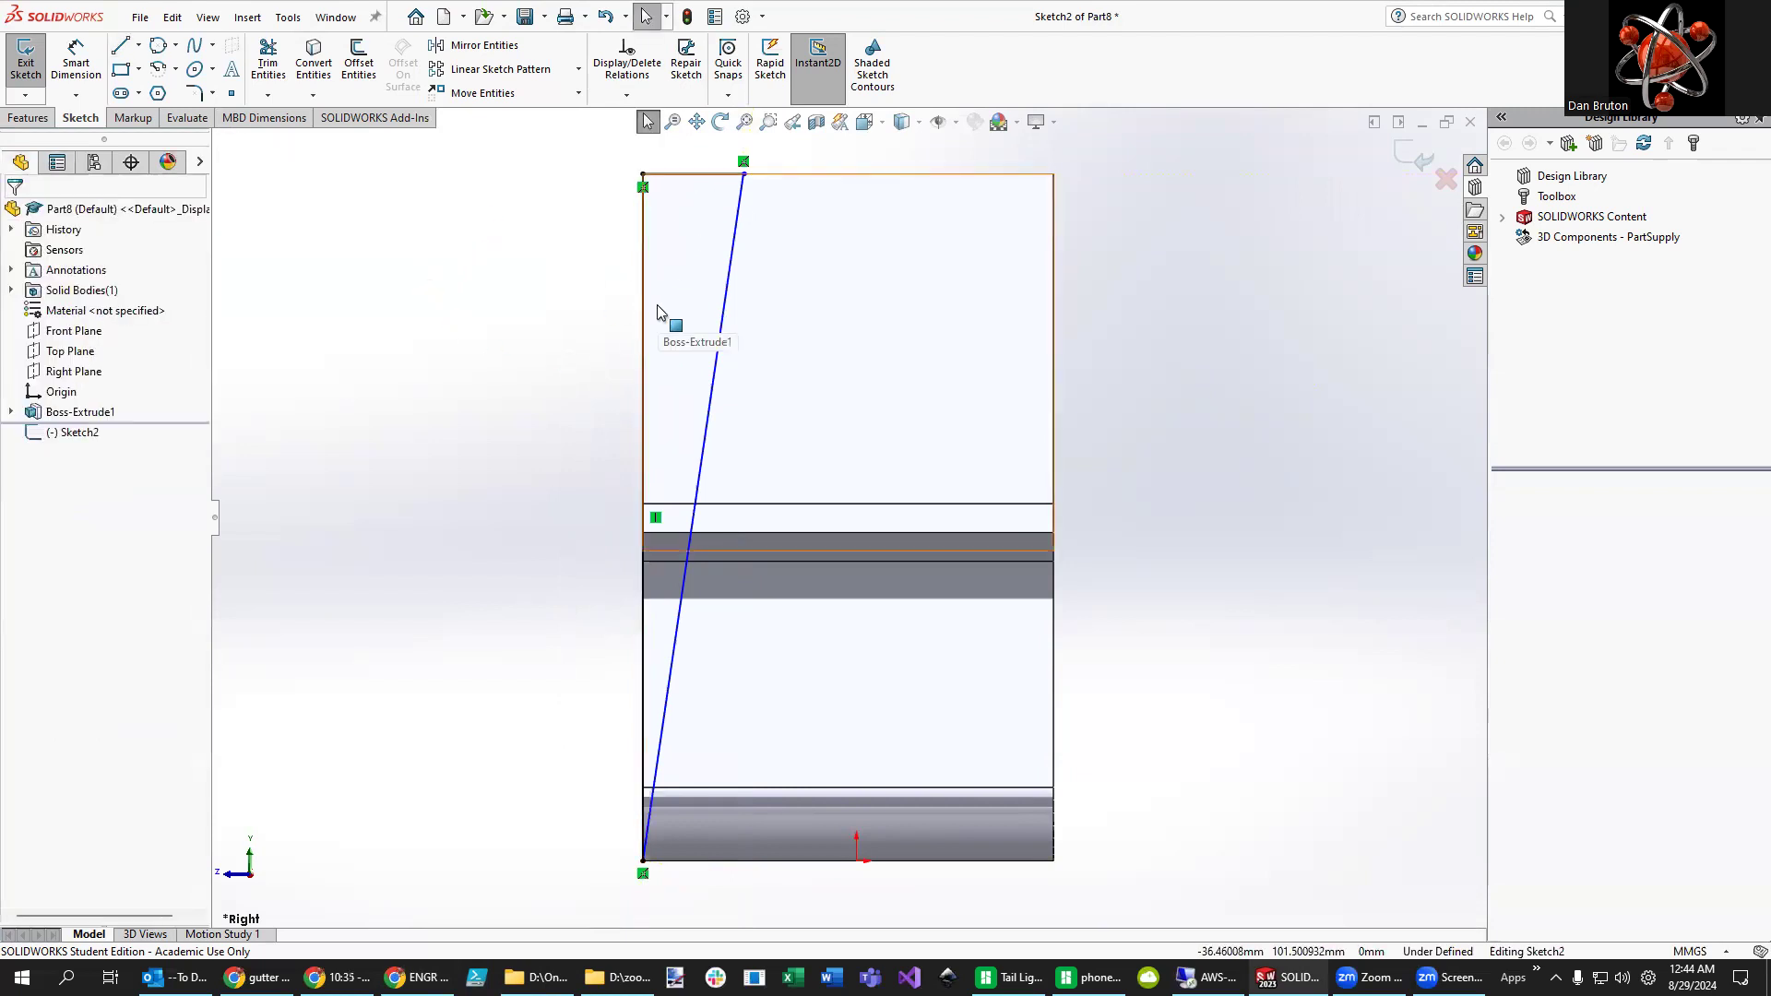
- Sketch a matching closed triangle along the body's right edge, with its short side about 14 mm along the top edge
{"action": "left_click", "coordinate": [1053, 174]}
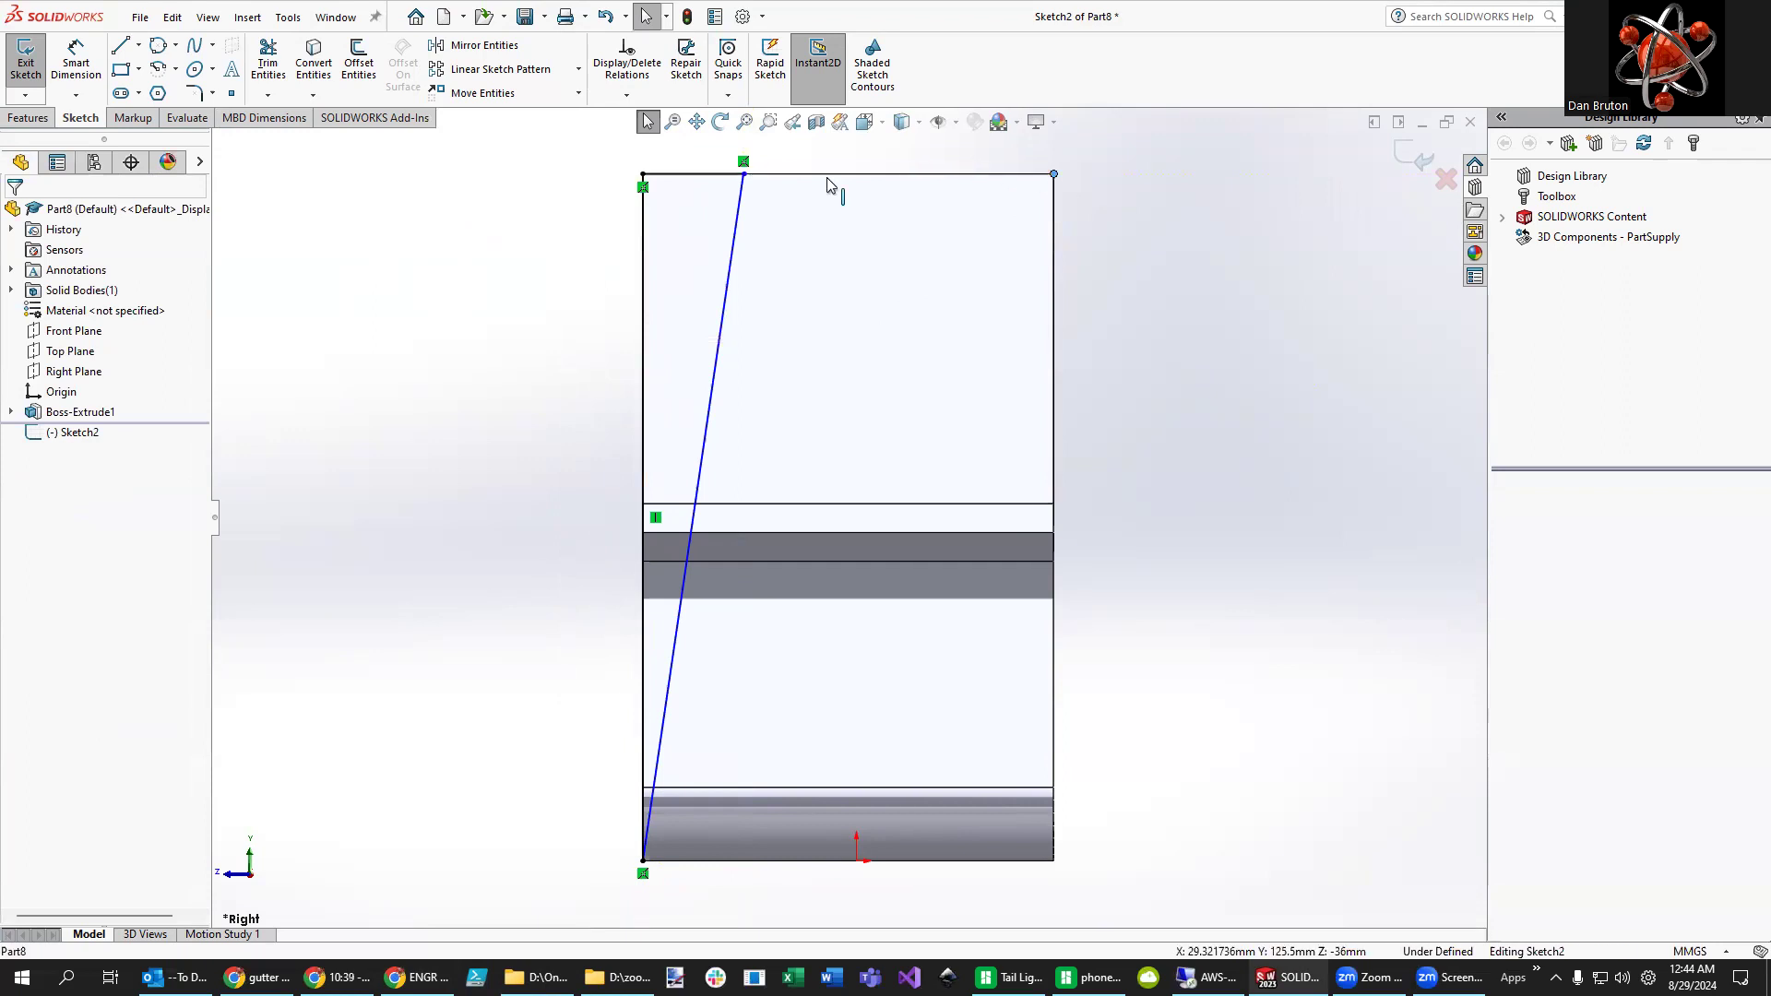
{"action": "left_click", "coordinate": [121, 46]}
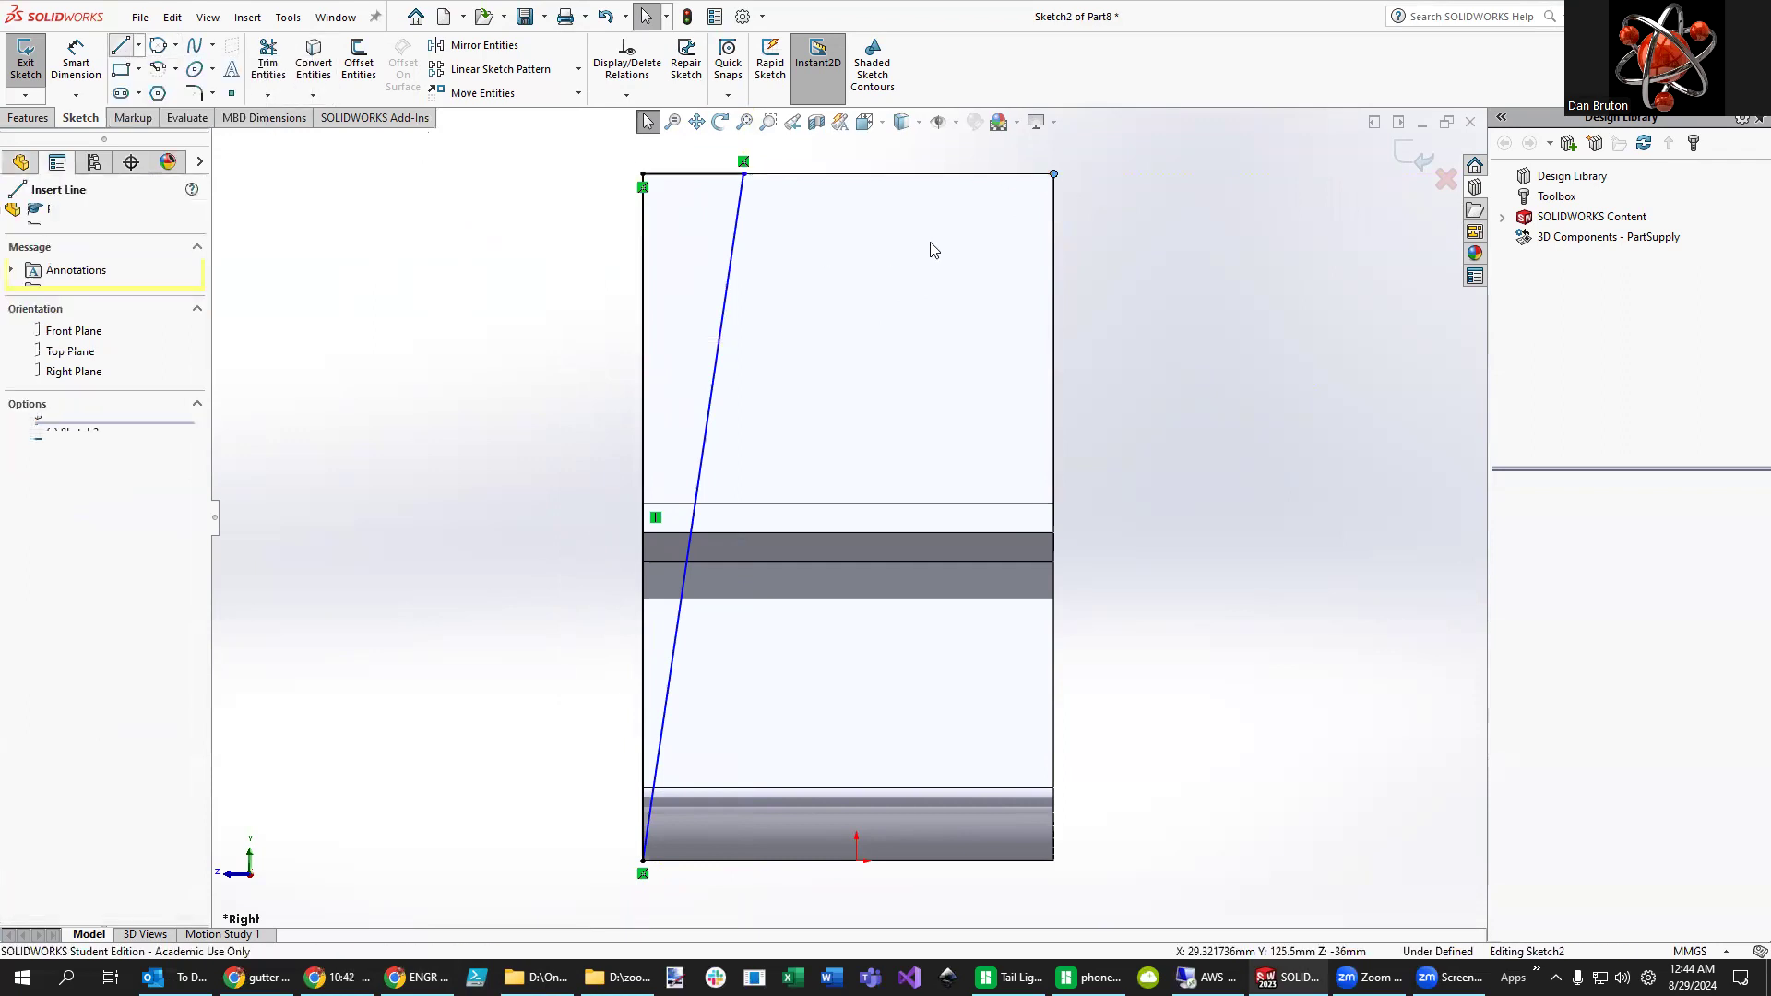
{"action": "left_click", "coordinate": [1055, 175]}
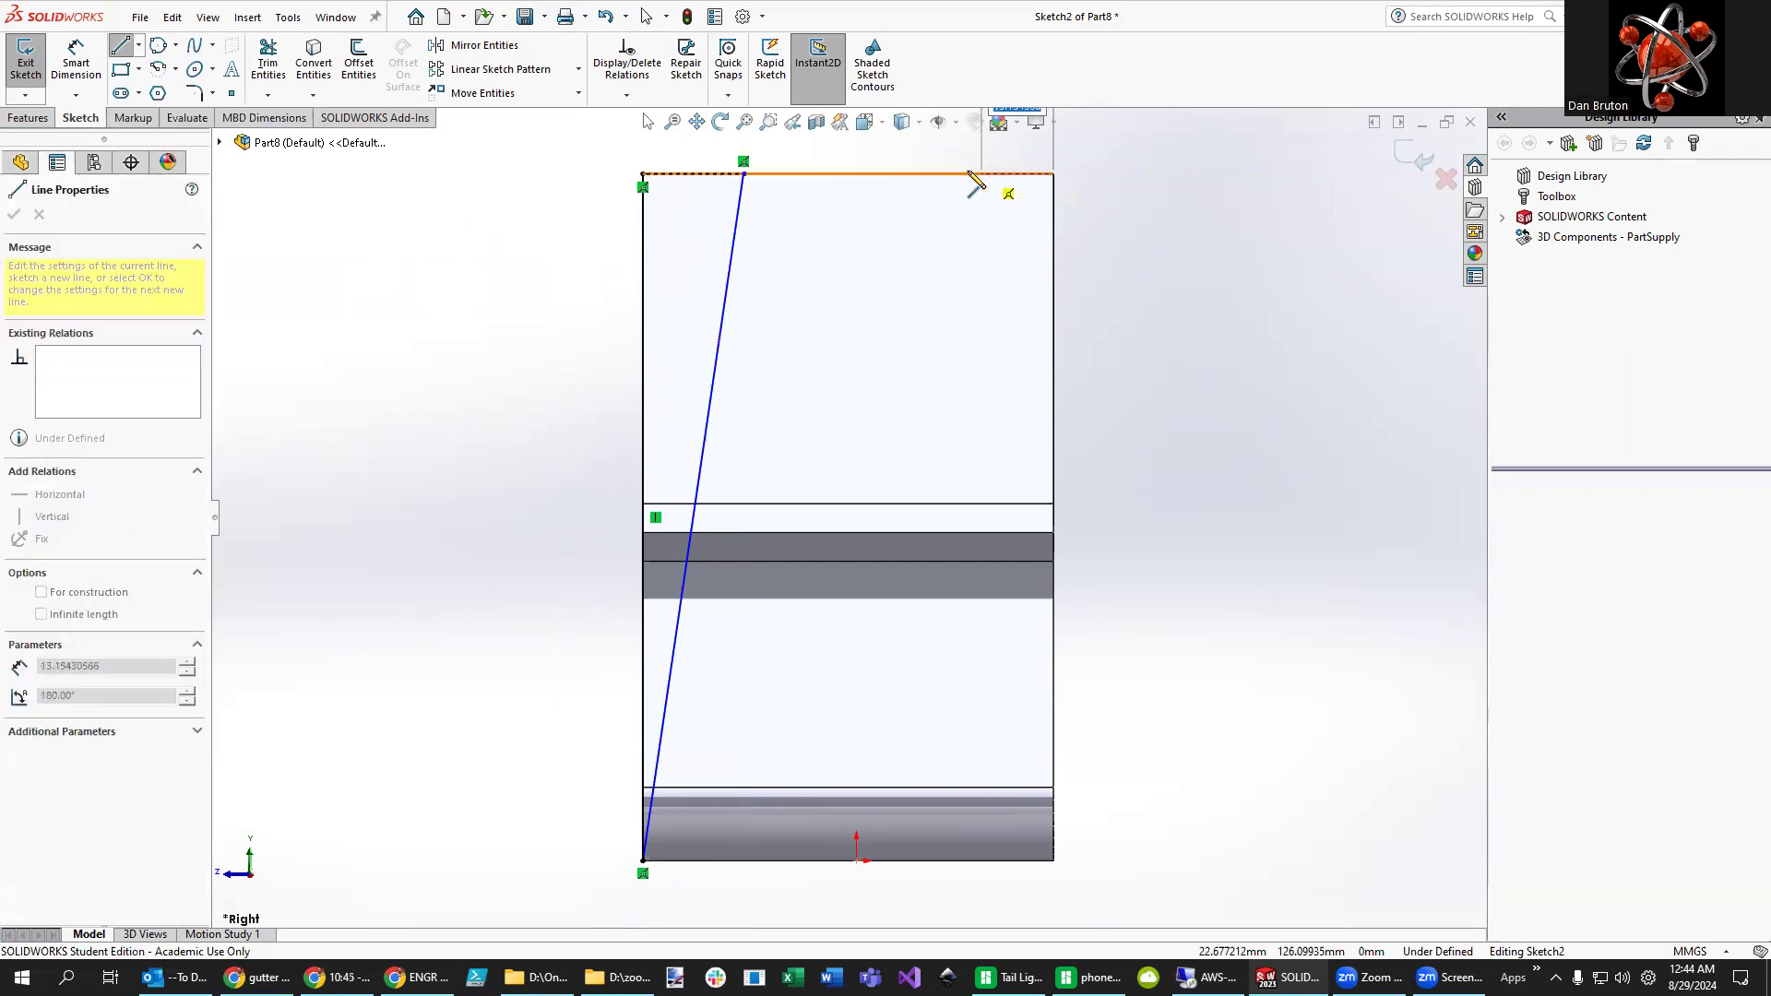
{"action": "left_click", "coordinate": [975, 175]}
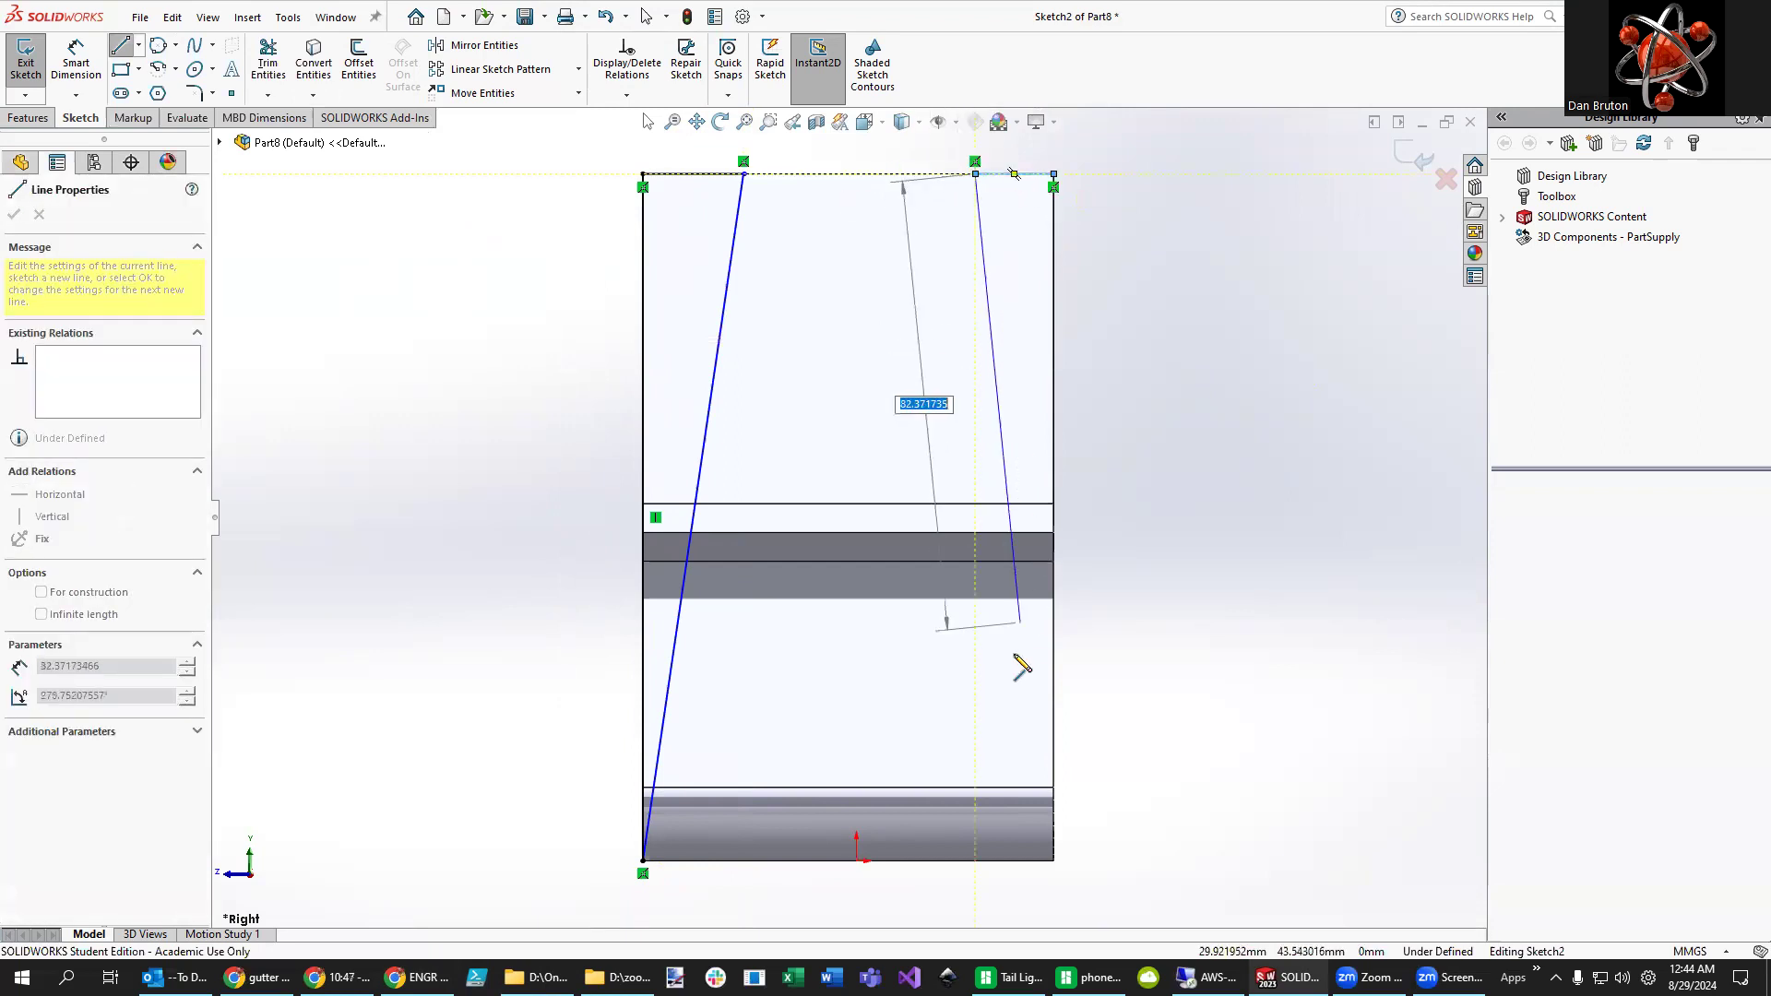
{"action": "left_click", "coordinate": [1055, 861]}
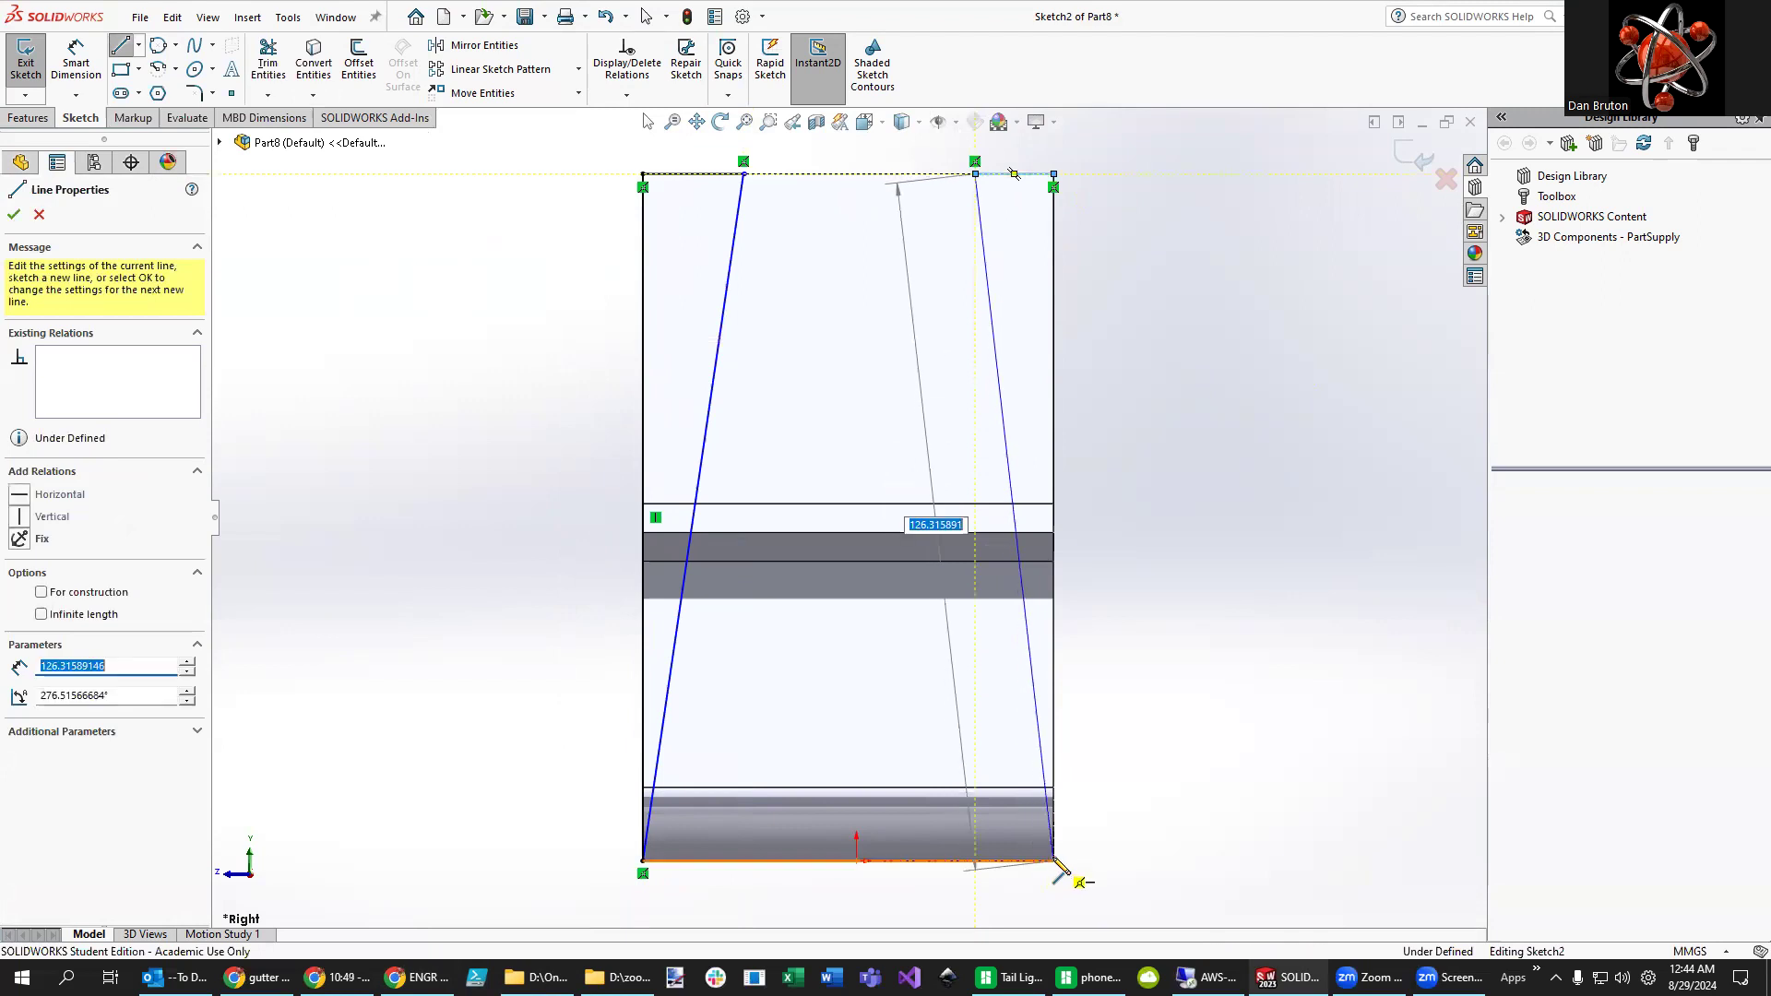
{"action": "left_click", "coordinate": [1056, 175]}
{"action": "key", "text": "Escape"}
{"action": "key", "text": "Escape"}
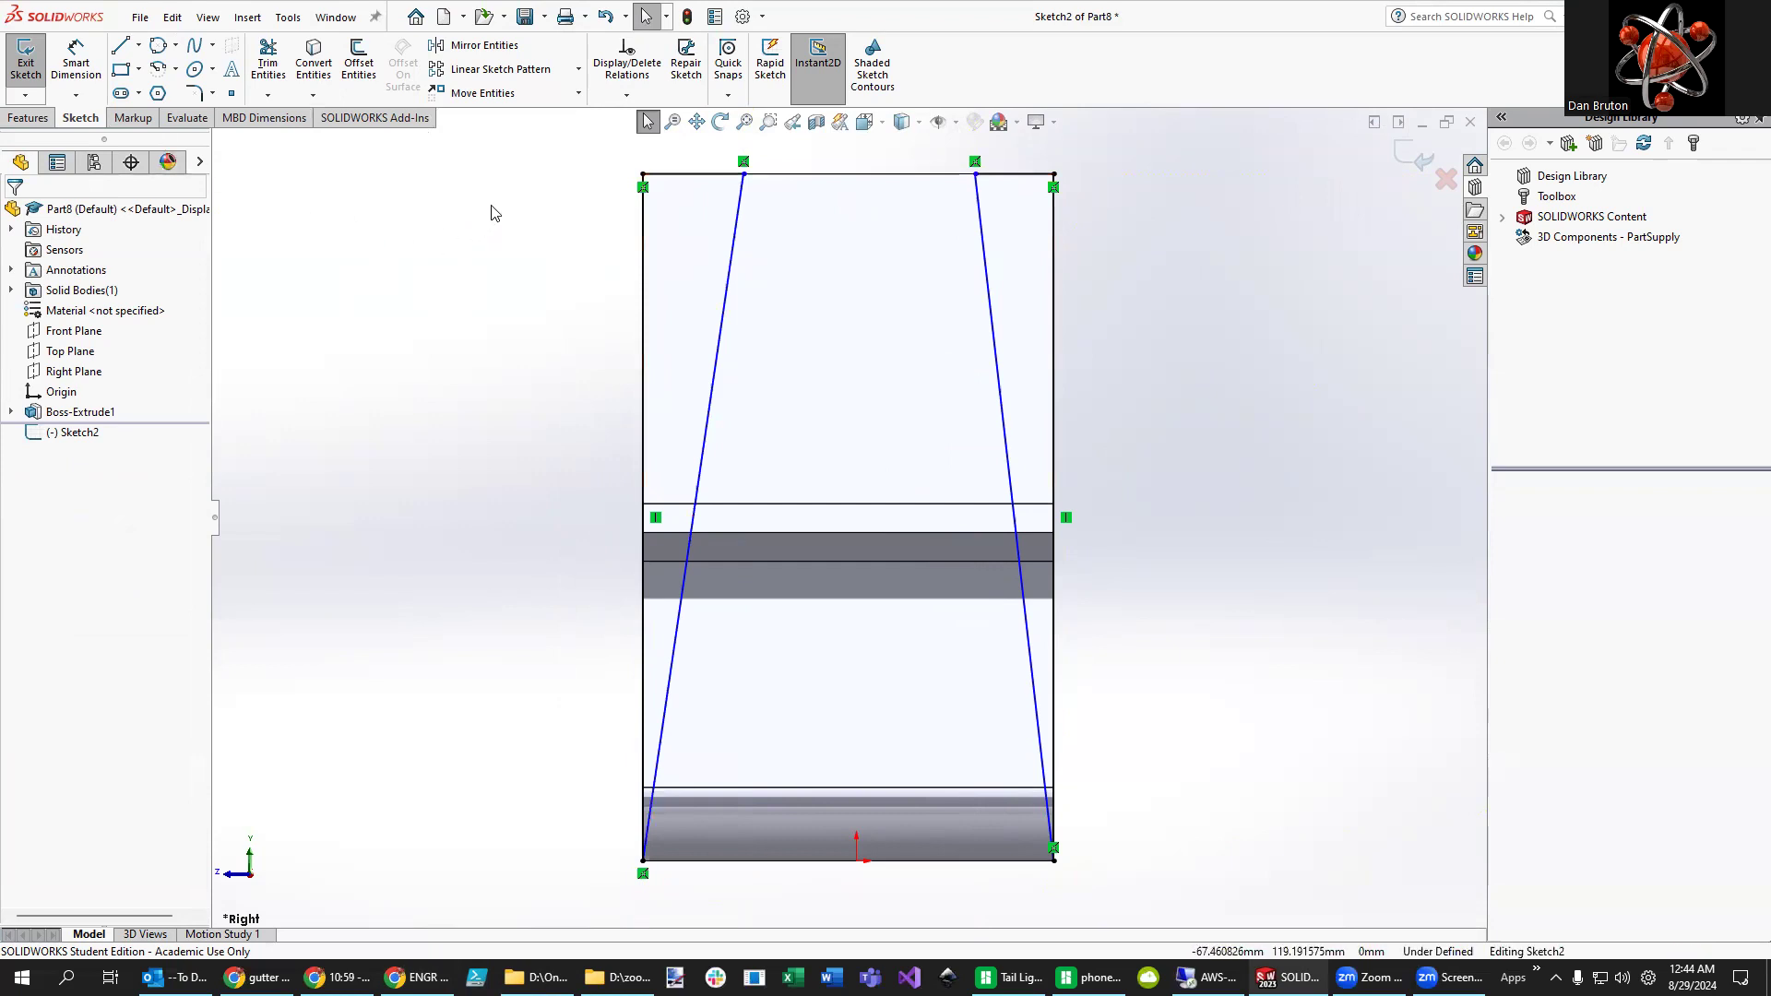
- Make the two triangles' short top lines equal in length
{"action": "left_click", "coordinate": [679, 174]}
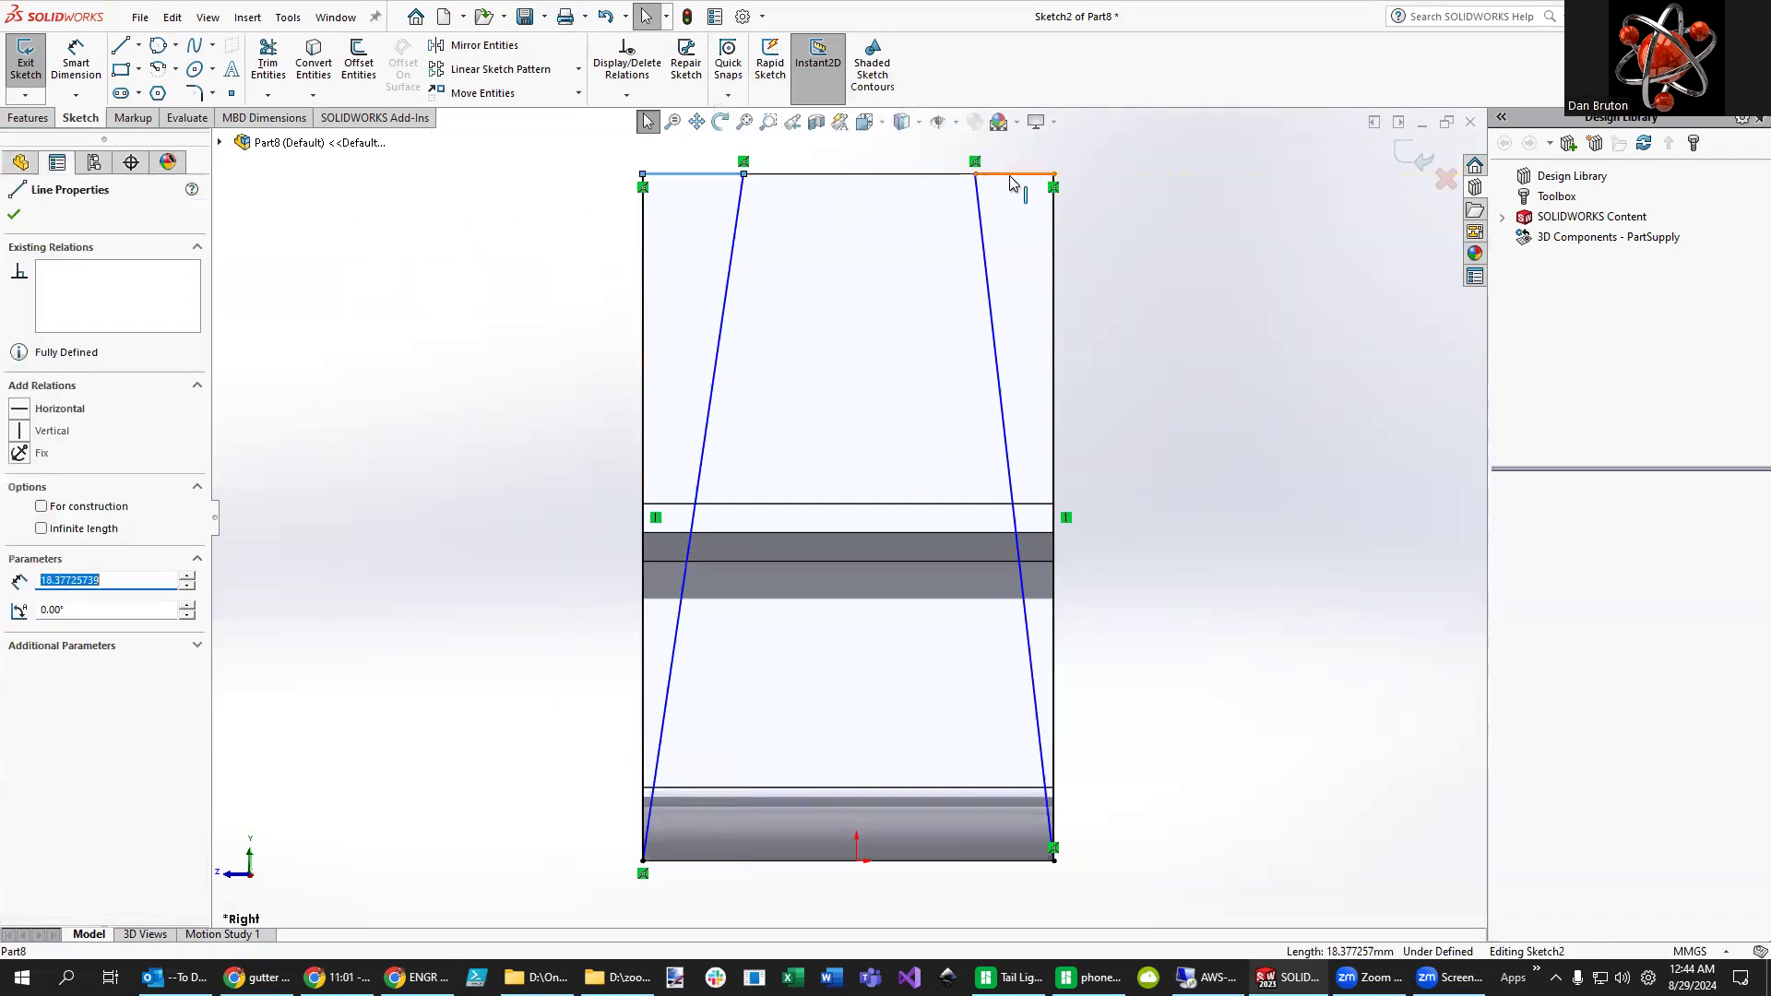
{"action": "left_click", "coordinate": [1015, 174], "text": "ctrl"}
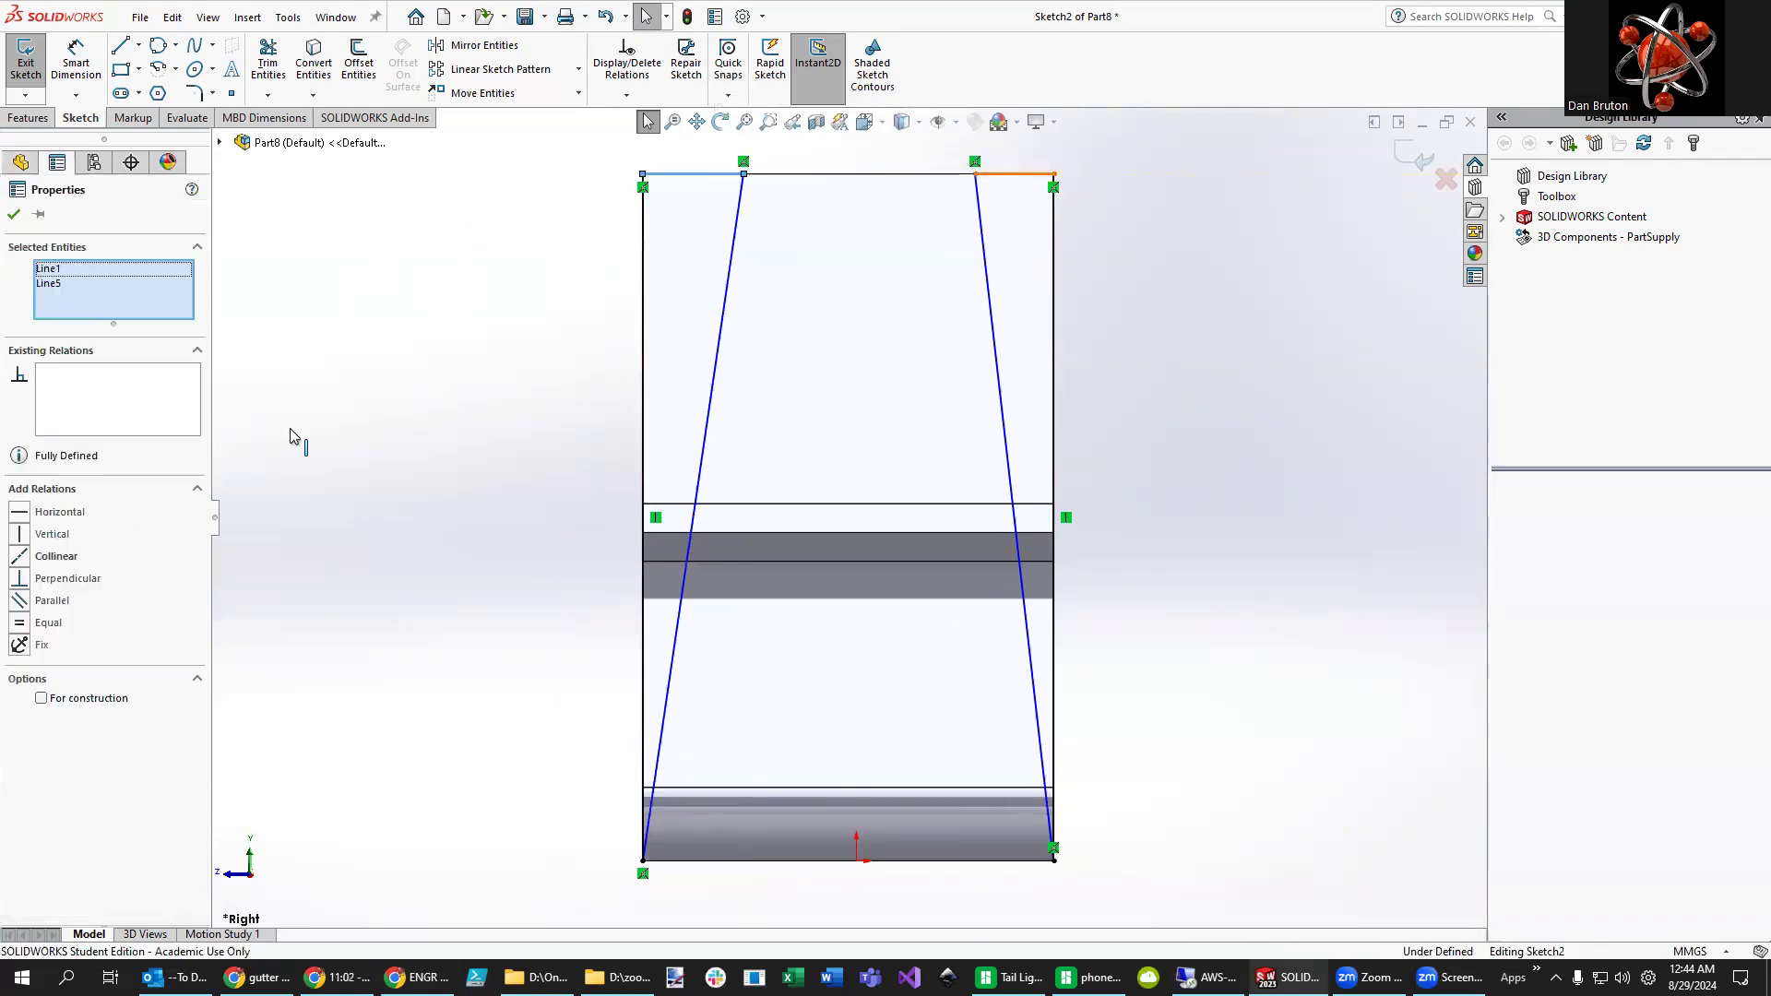
{"action": "left_click", "coordinate": [22, 624]}
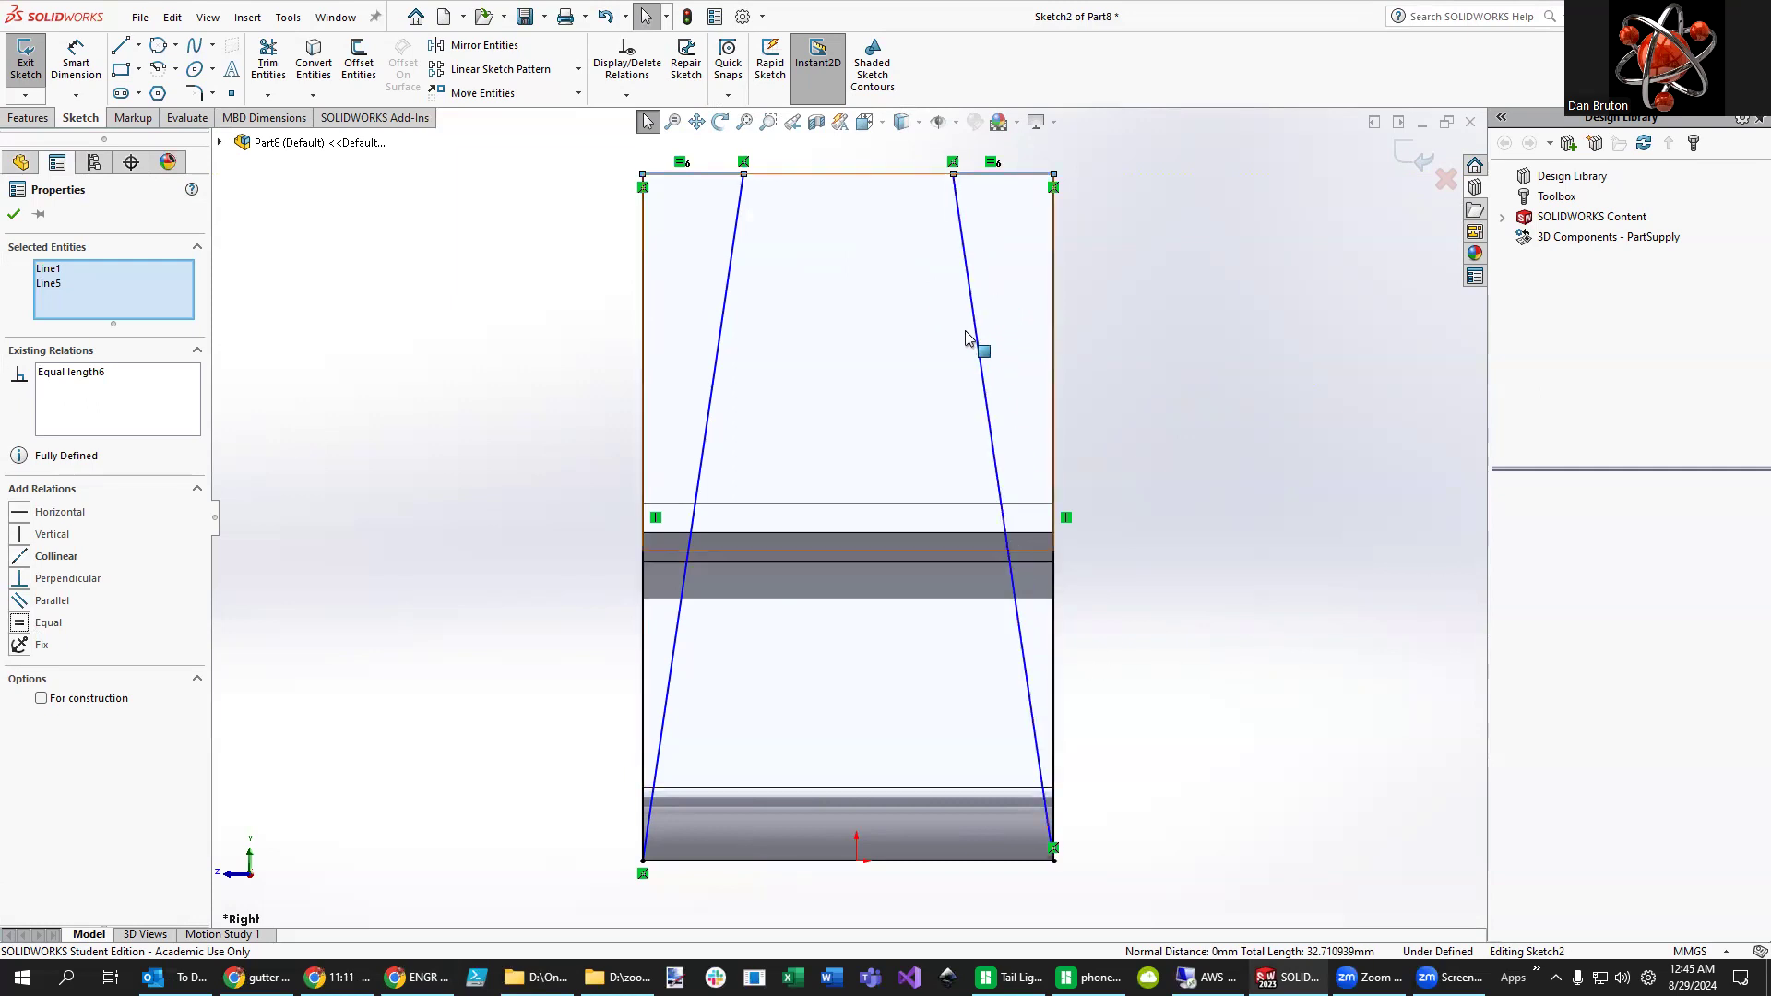
{"action": "key", "text": "Escape"}
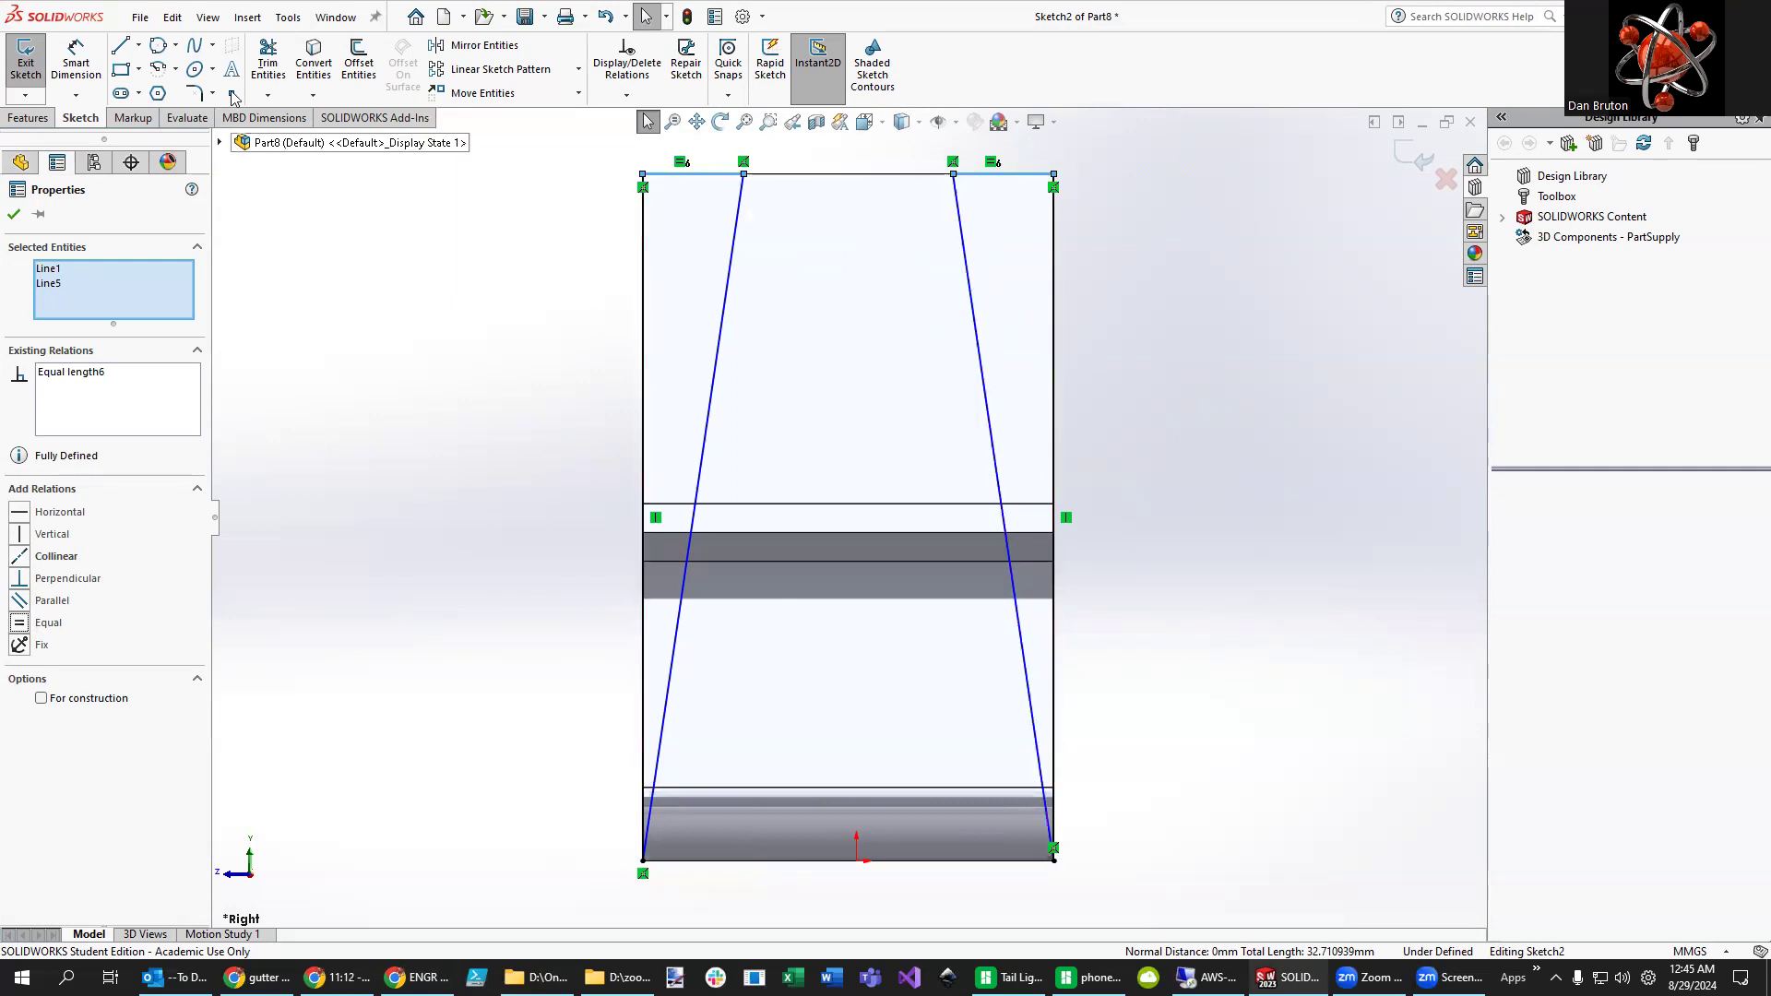
- Dimension the angle between the bottom edge and the right triangle's slanted line at 80°, consulting the front view of Design #1 in the reference drawing
{"action": "left_click", "coordinate": [78, 63]}
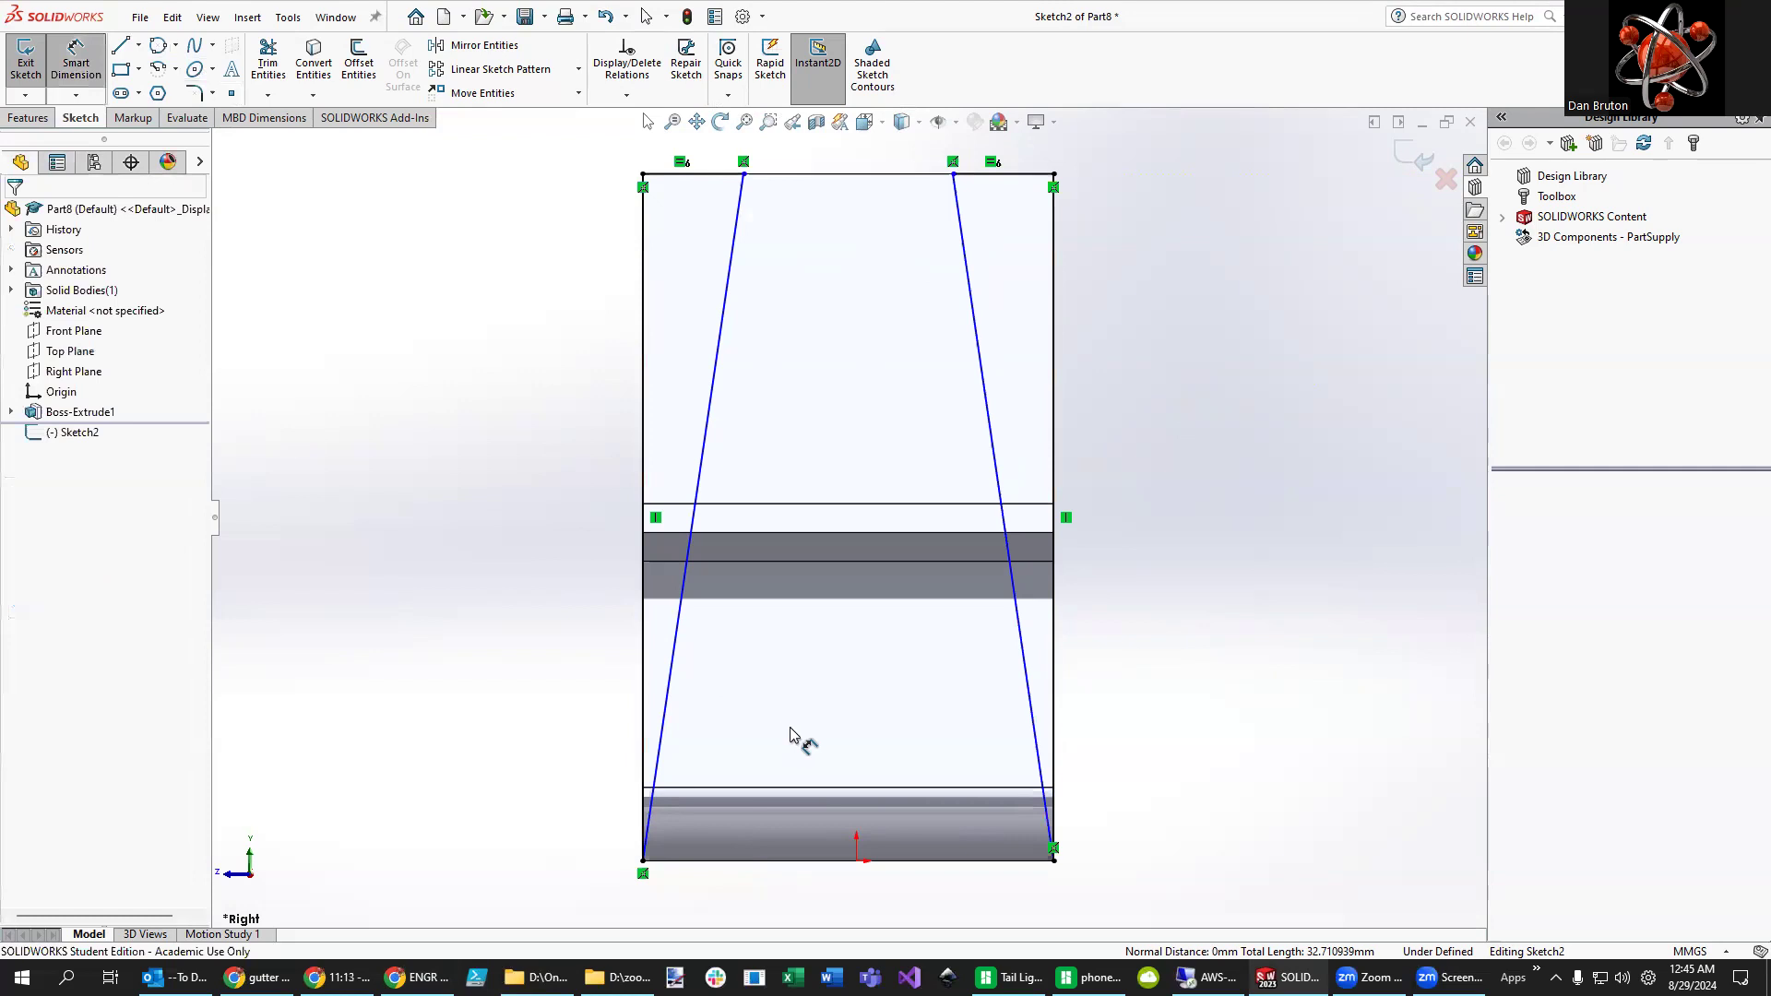
{"action": "left_click", "coordinate": [994, 862]}
{"action": "left_click", "coordinate": [1037, 738]}
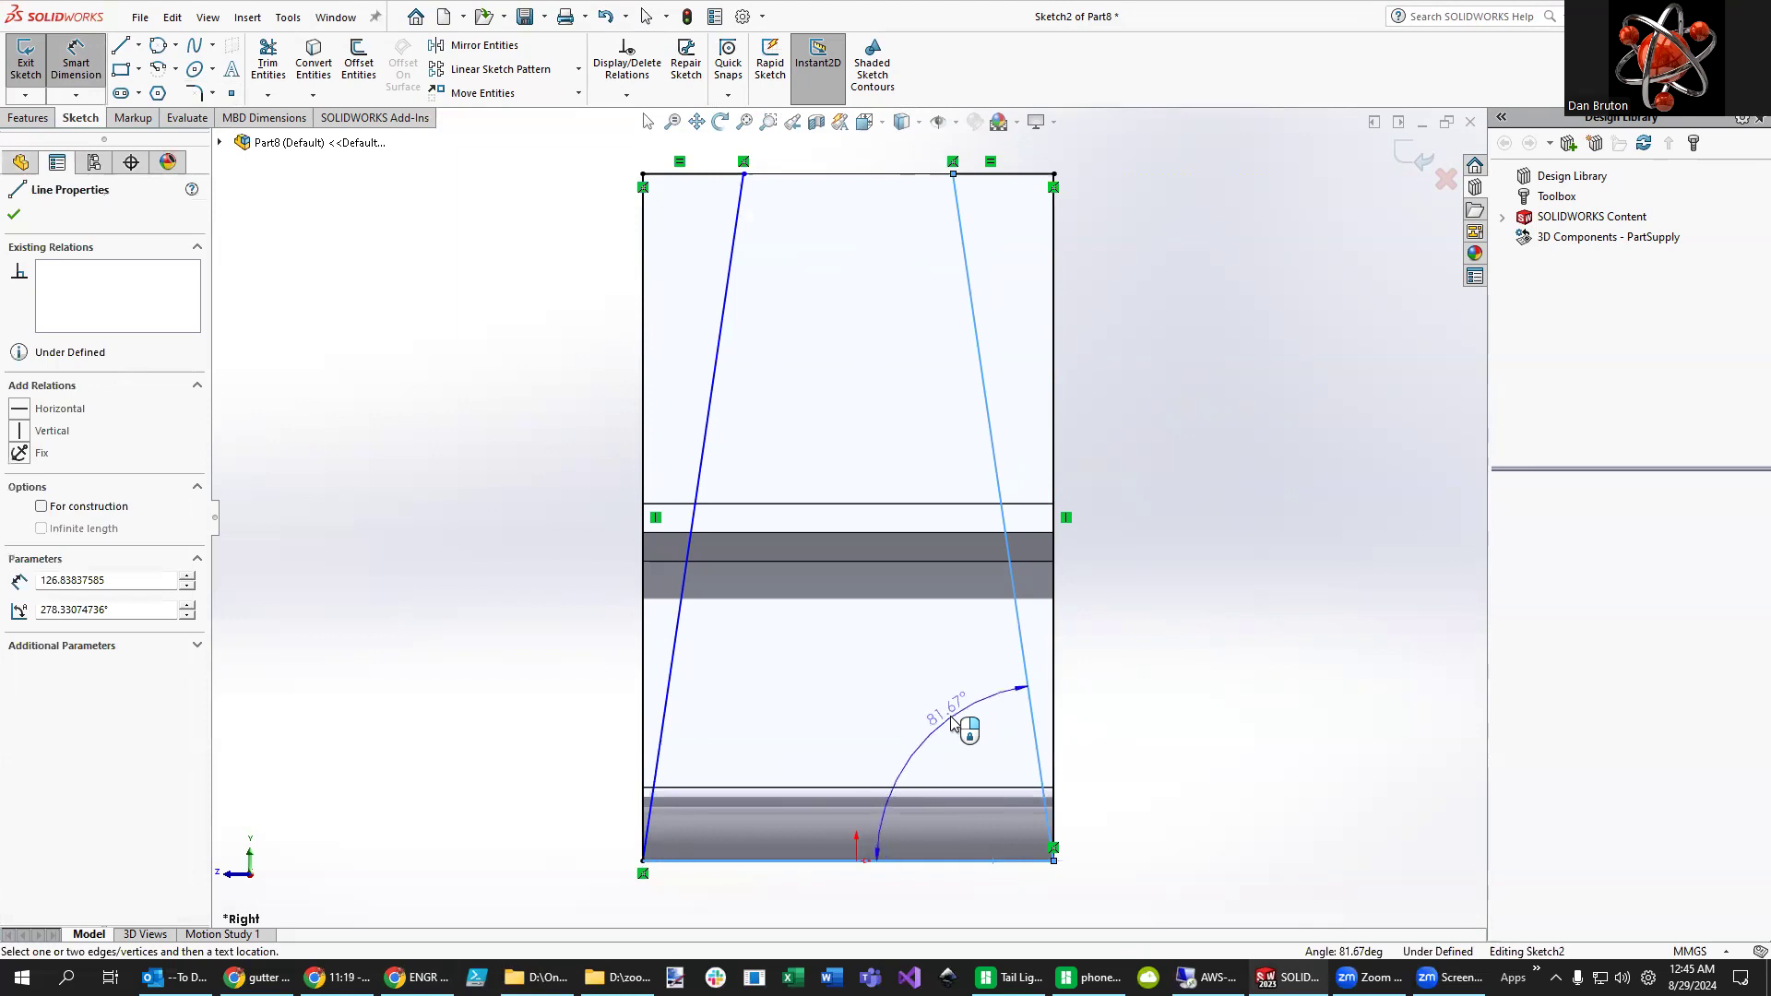
{"action": "left_click", "coordinate": [964, 717]}
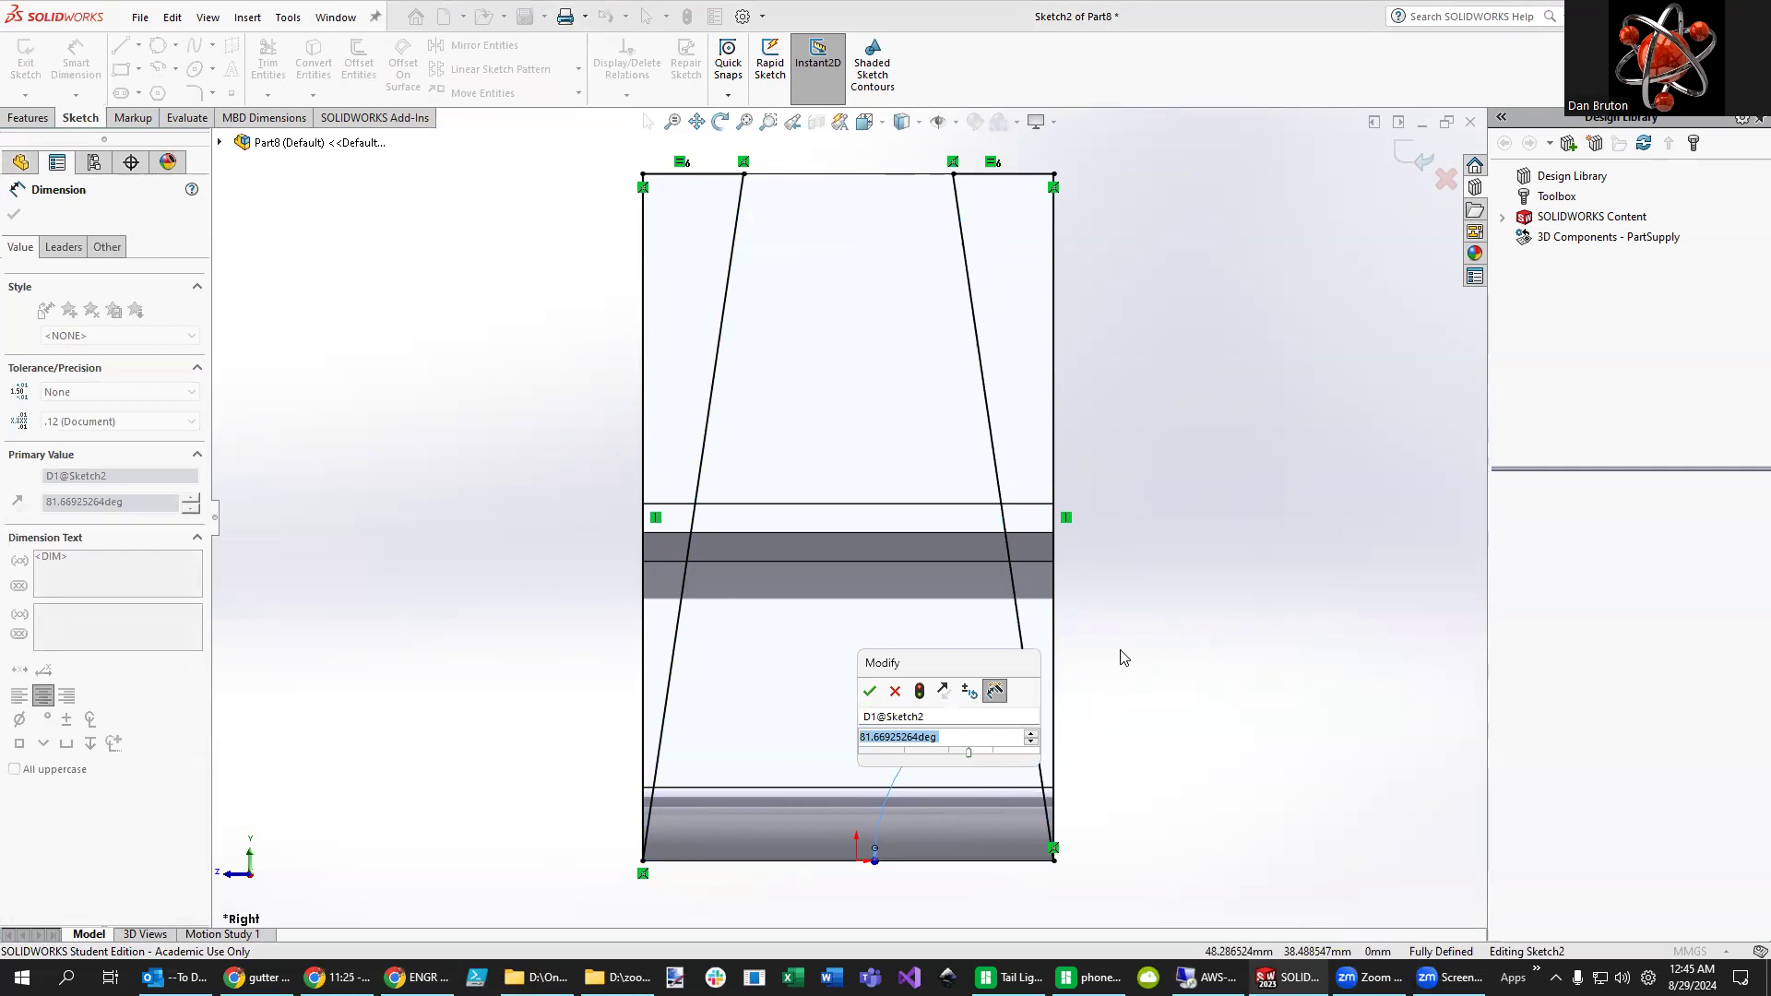
{"action": "left_click", "coordinate": [420, 976]}
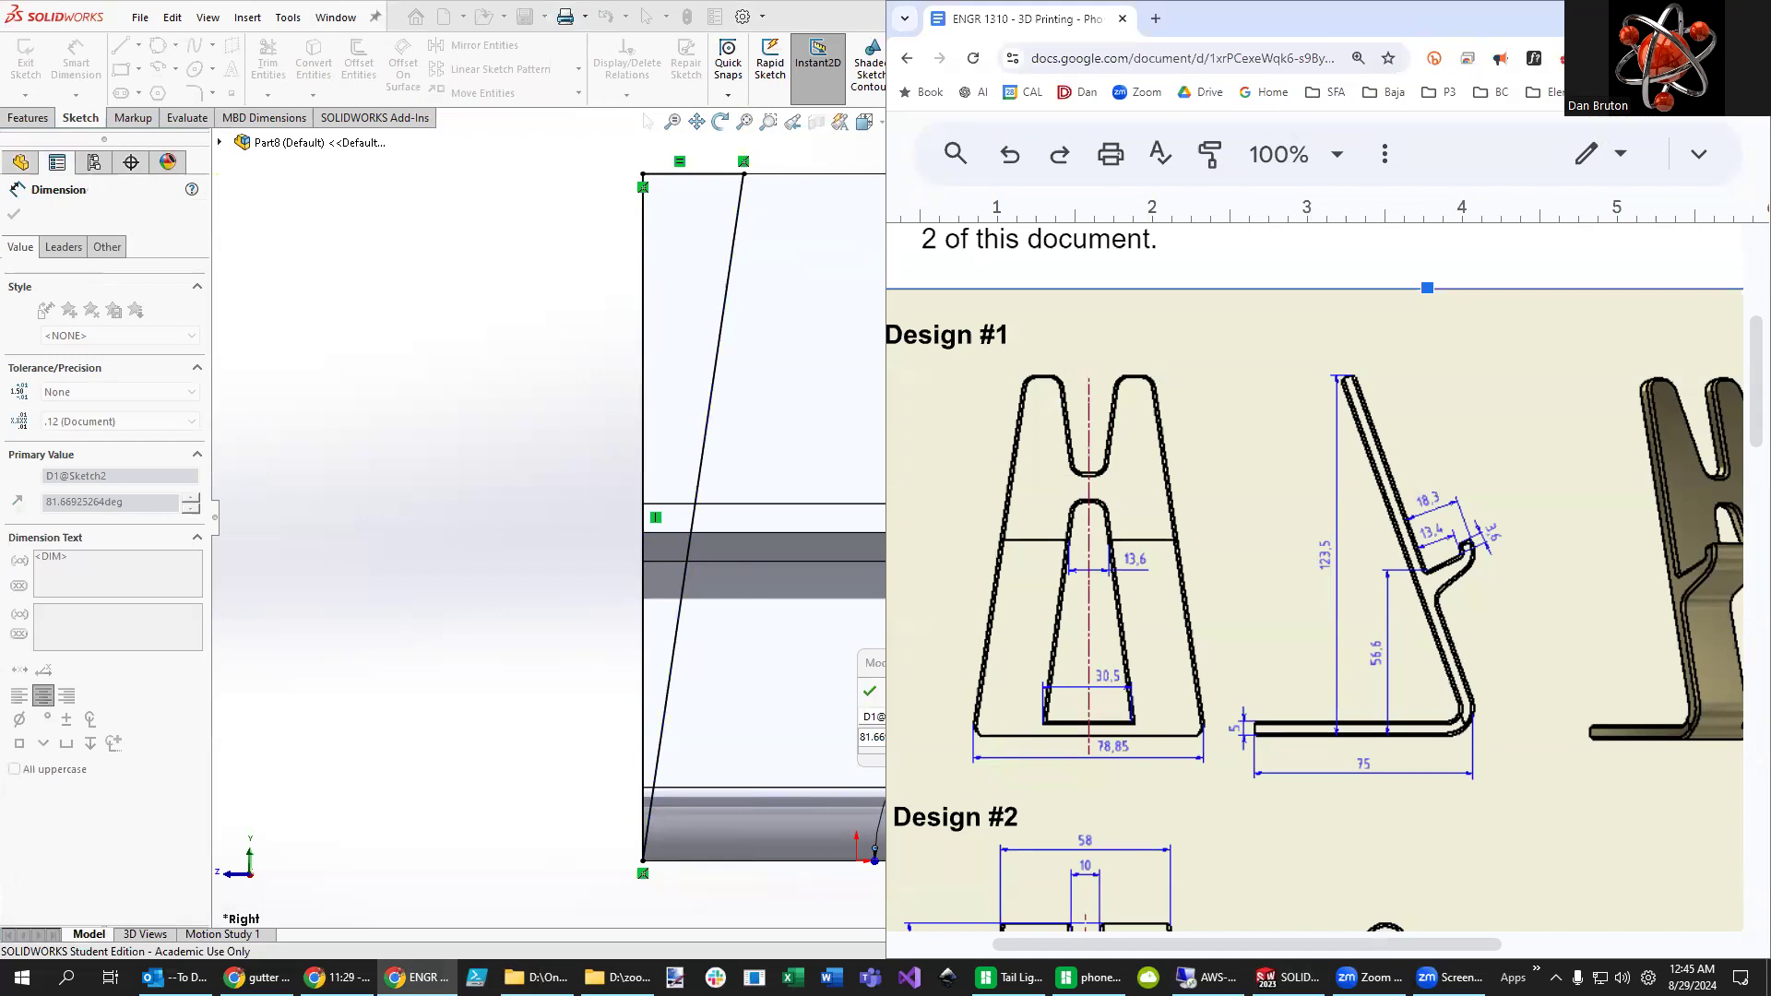
{"action": "left_click", "coordinate": [871, 17]}
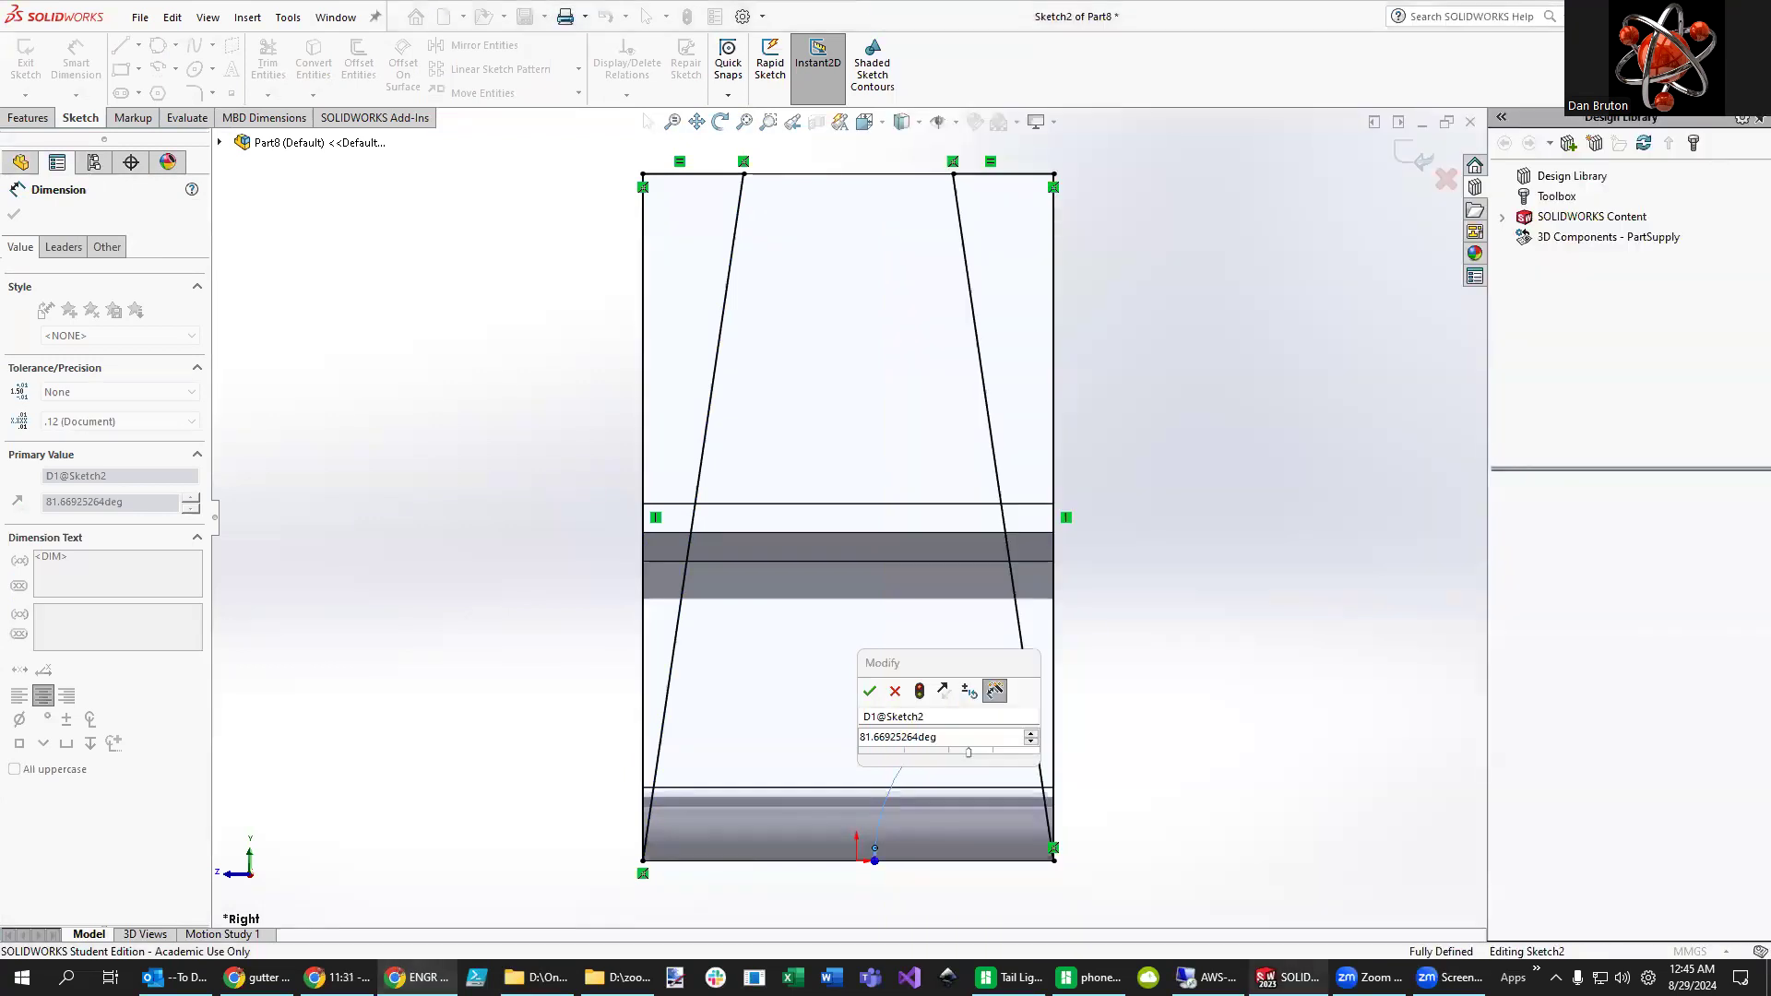
{"action": "left_click", "coordinate": [945, 738]}
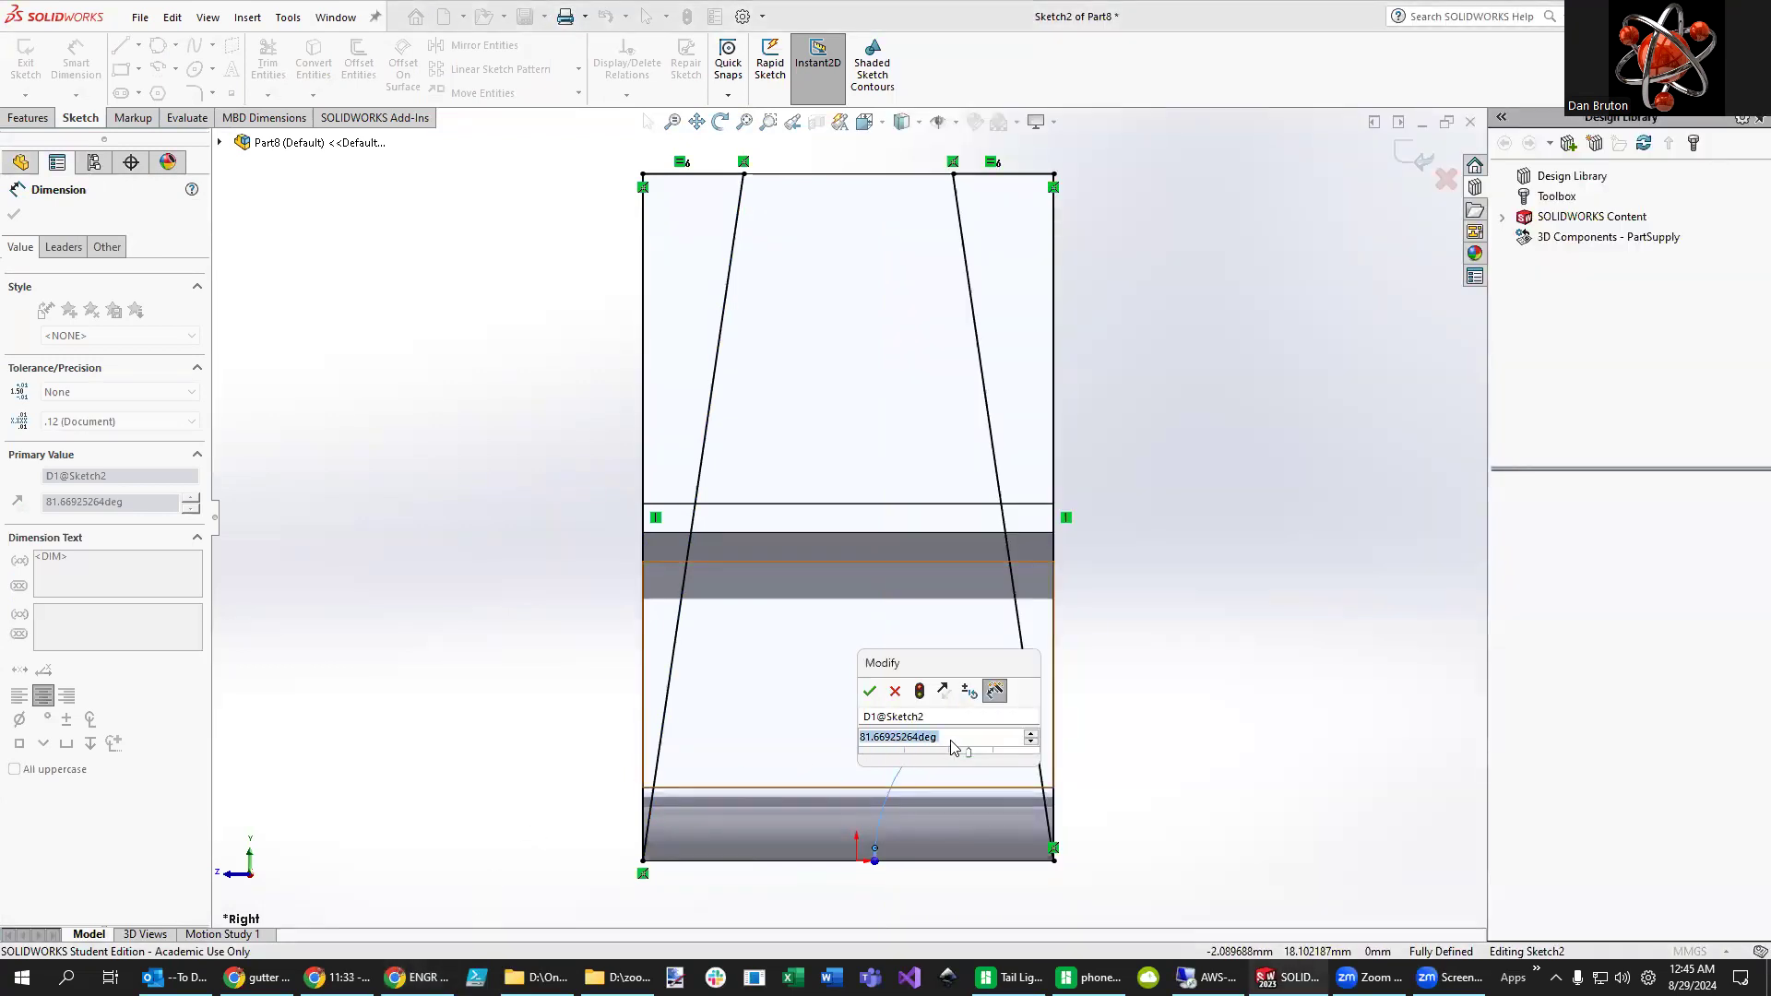
{"action": "type", "text": "80"}
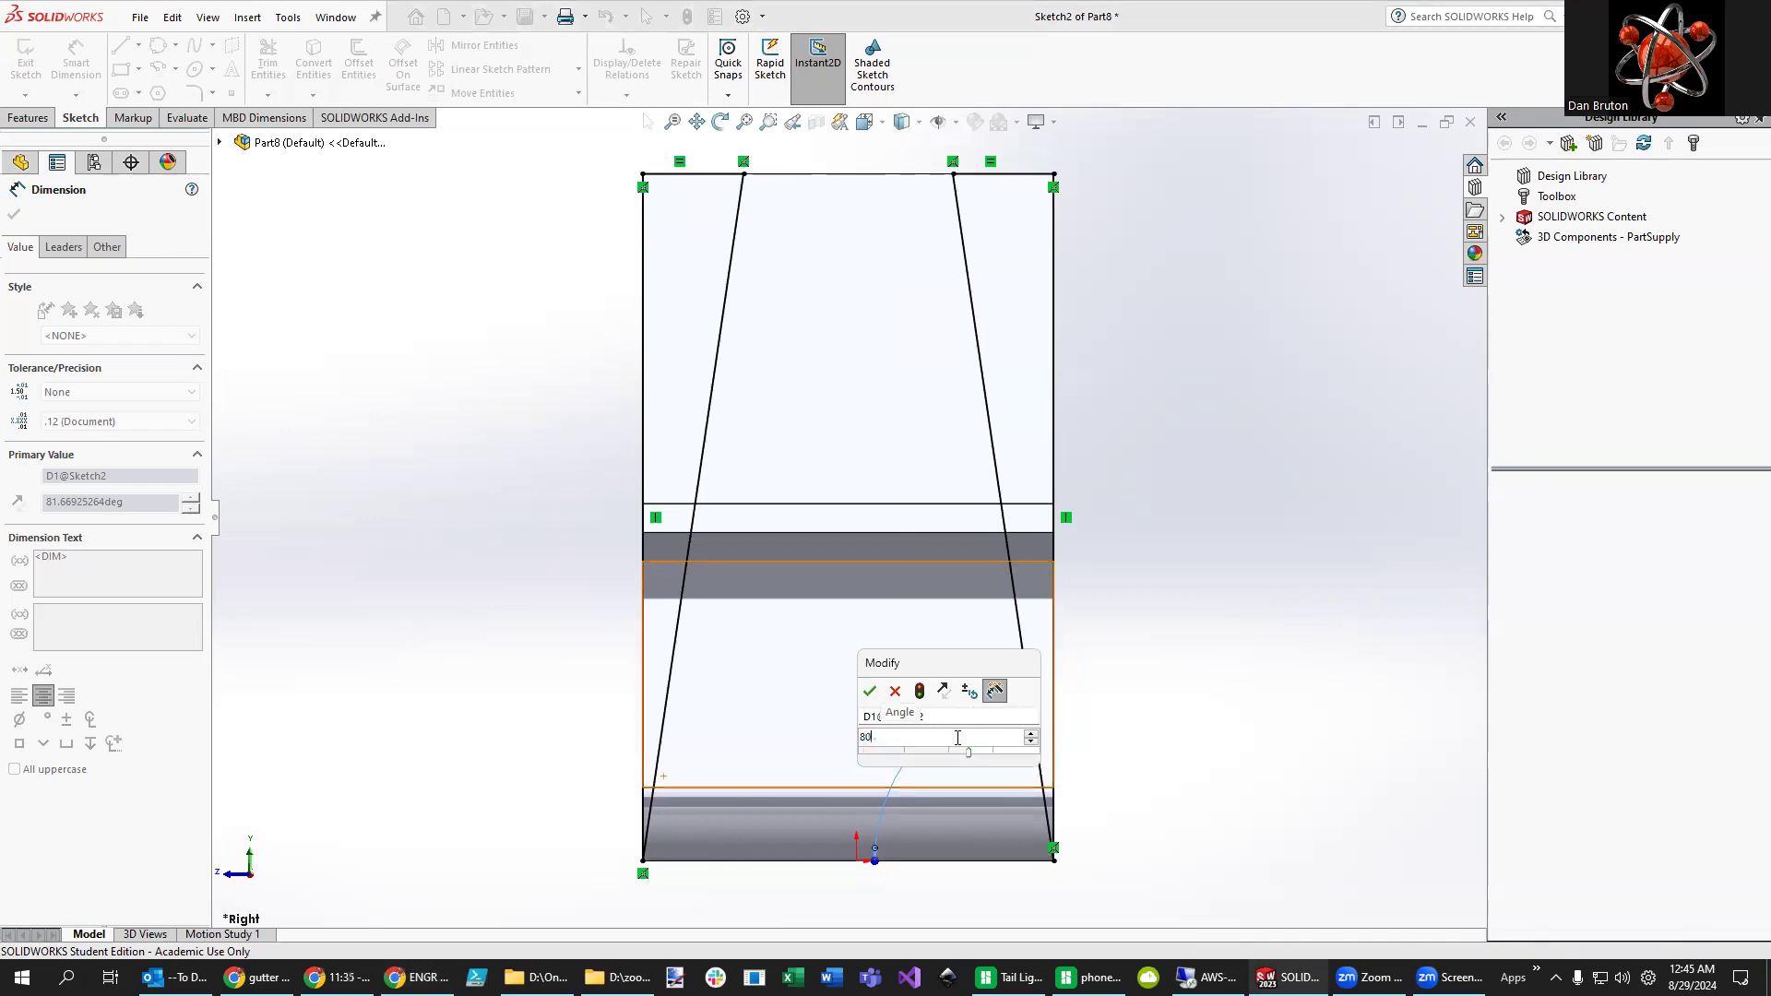
{"action": "key", "text": "Return"}
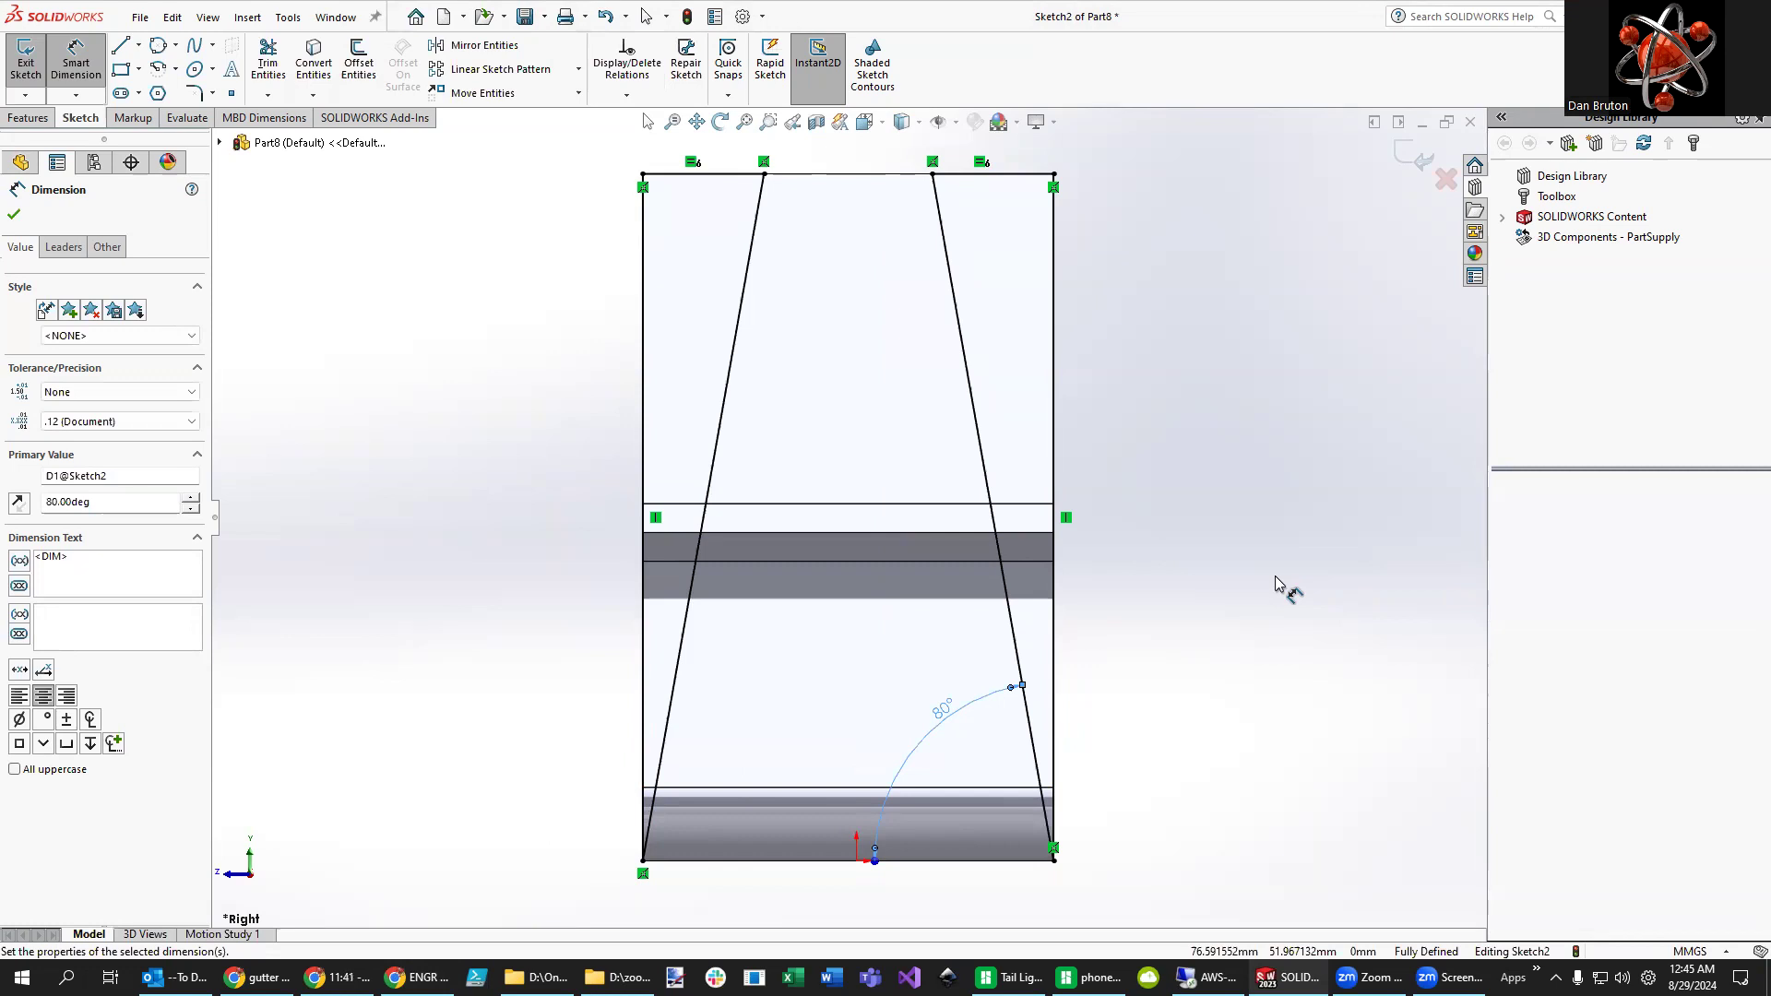
- Try an 85° angle between the bottom edge and the right triangle's slanted line
{"action": "double_click", "coordinate": [941, 711]}
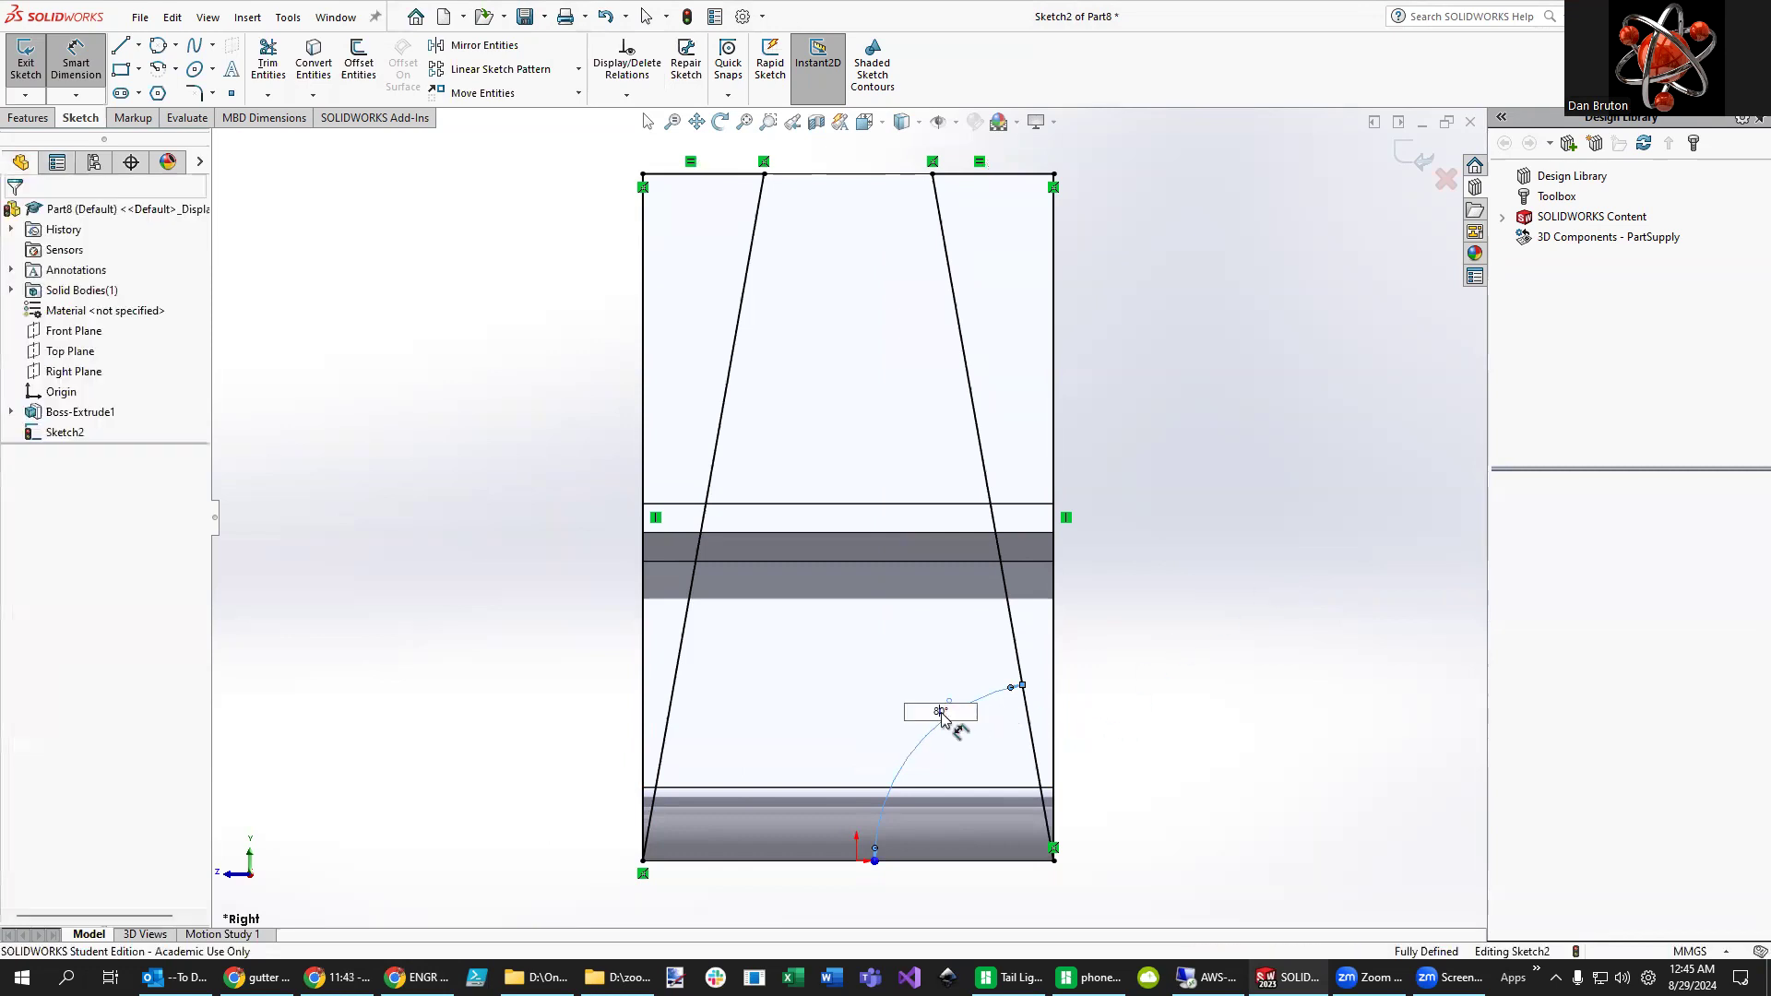
{"action": "type", "text": "85"}
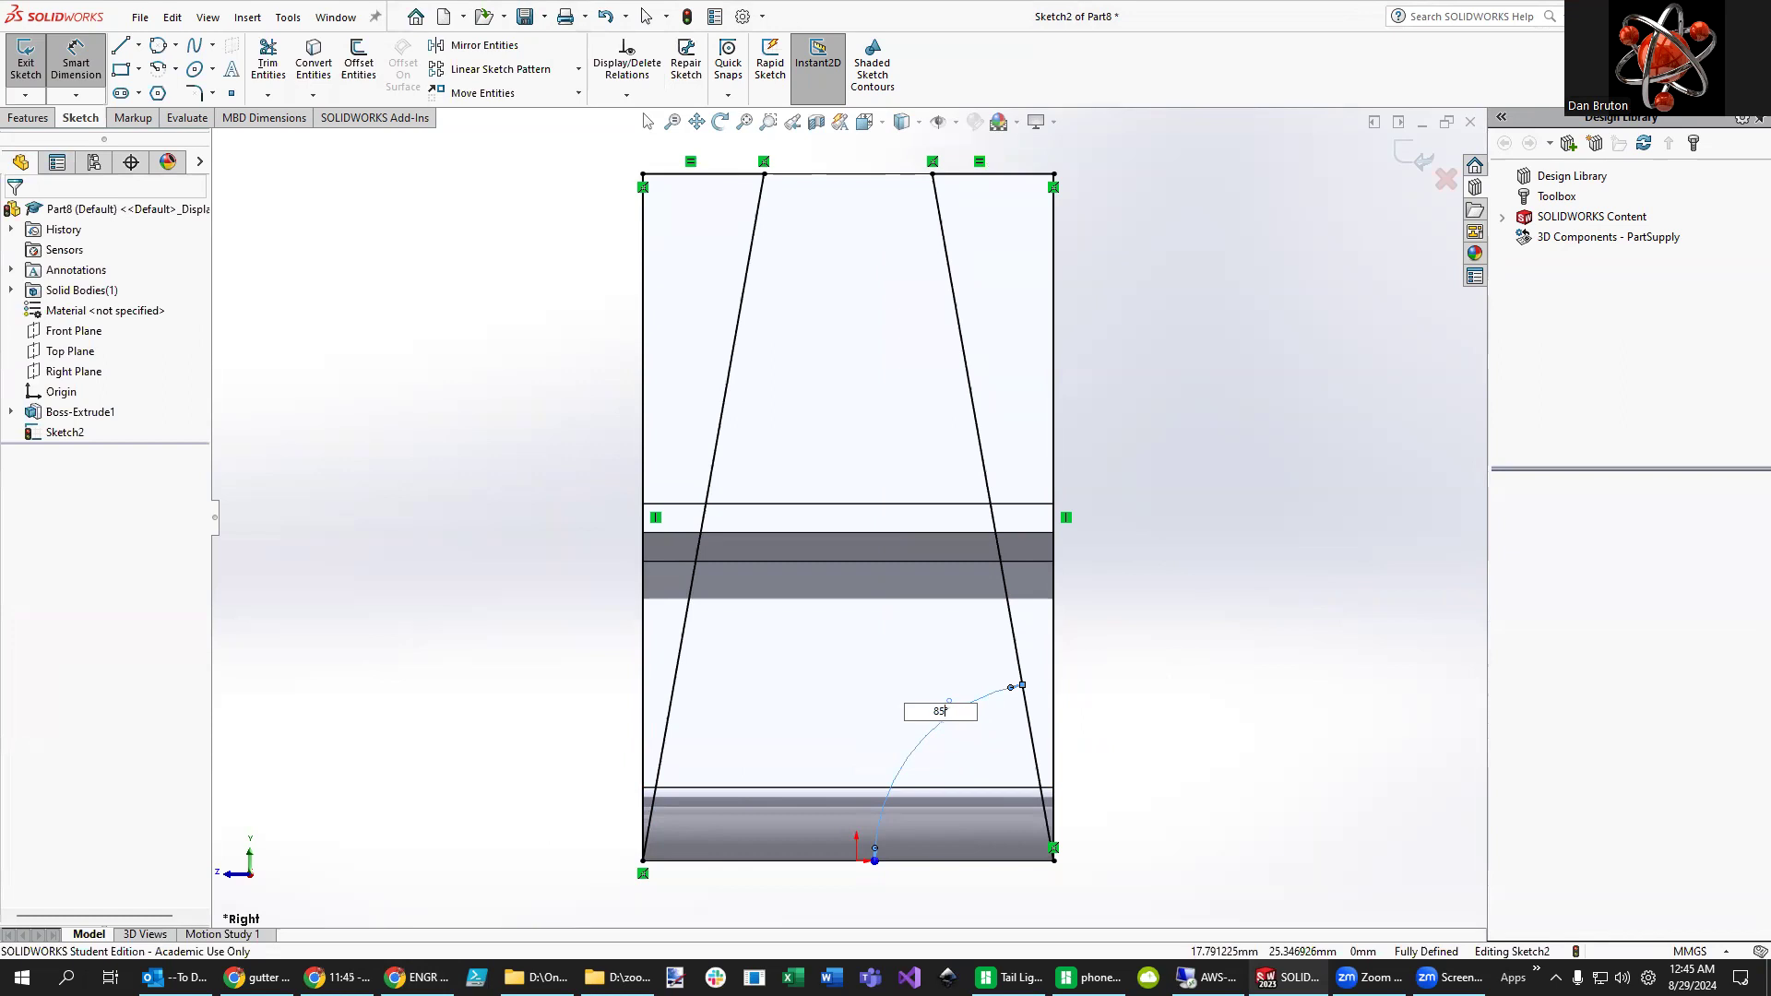
{"action": "key", "text": "Return"}
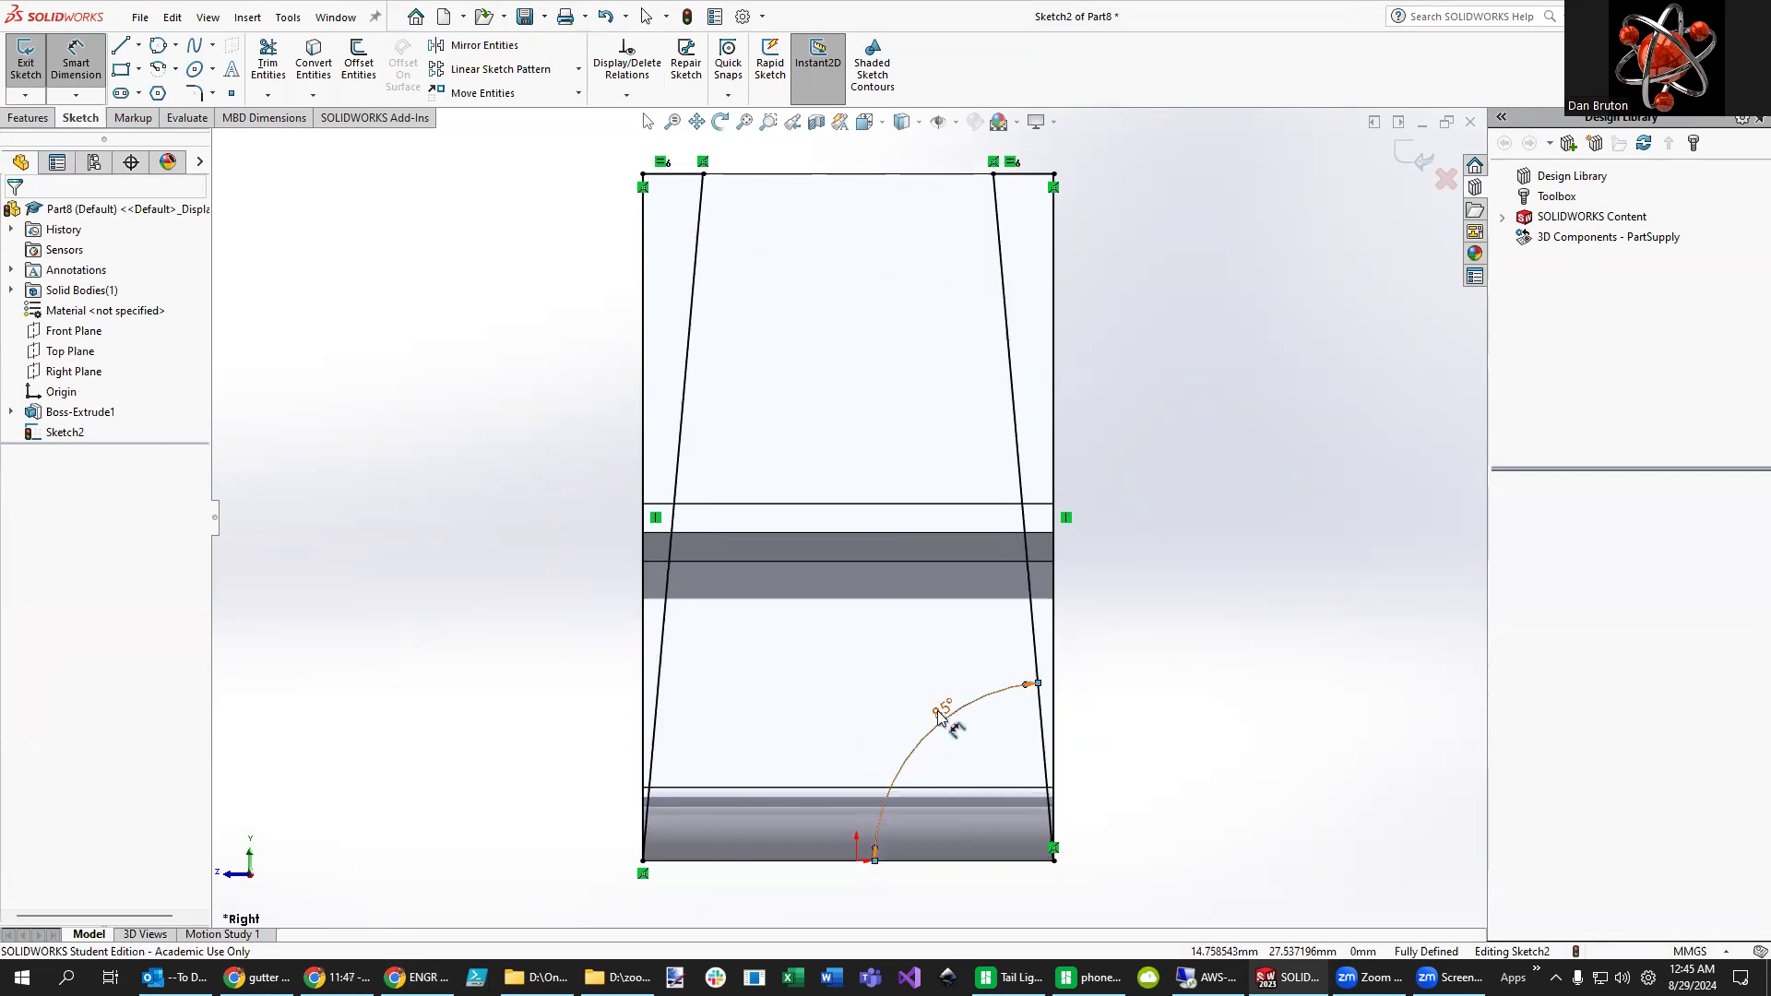
- Set the angle between the bottom edge and the right triangle's slanted line to 82.5° and finish dimensioning
{"action": "left_click", "coordinate": [941, 712]}
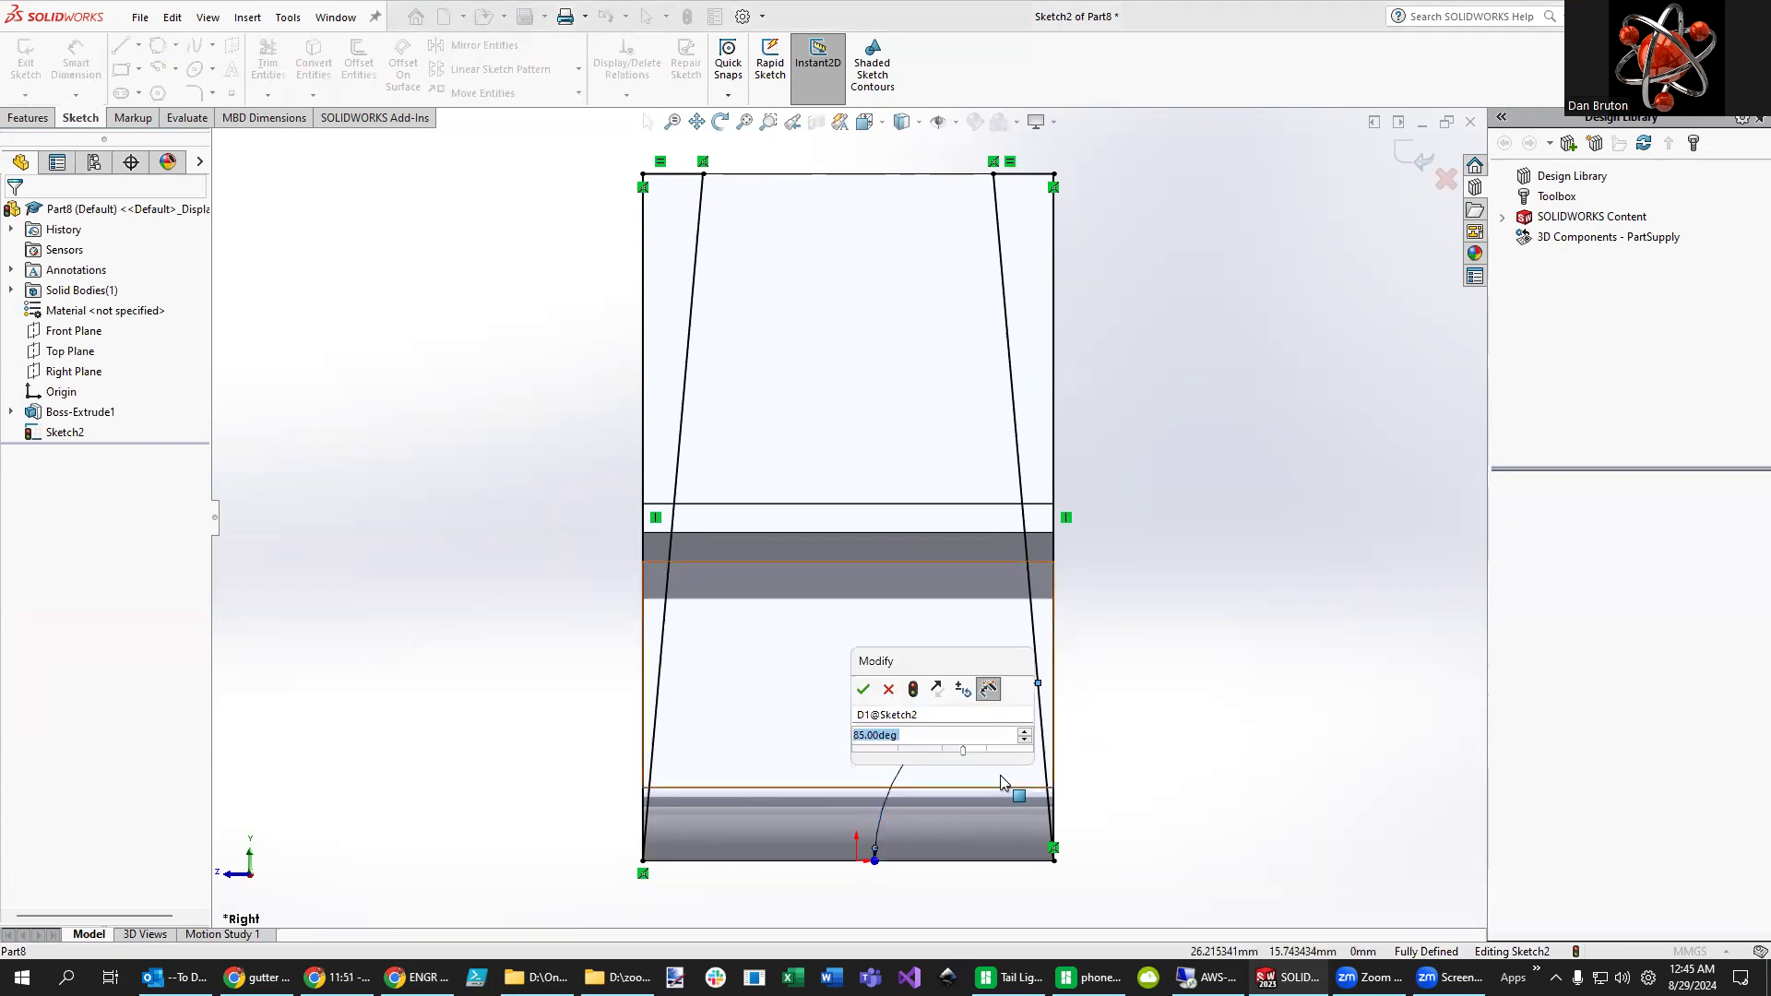
{"action": "type", "text": "85"}
{"action": "key", "text": "Return"}
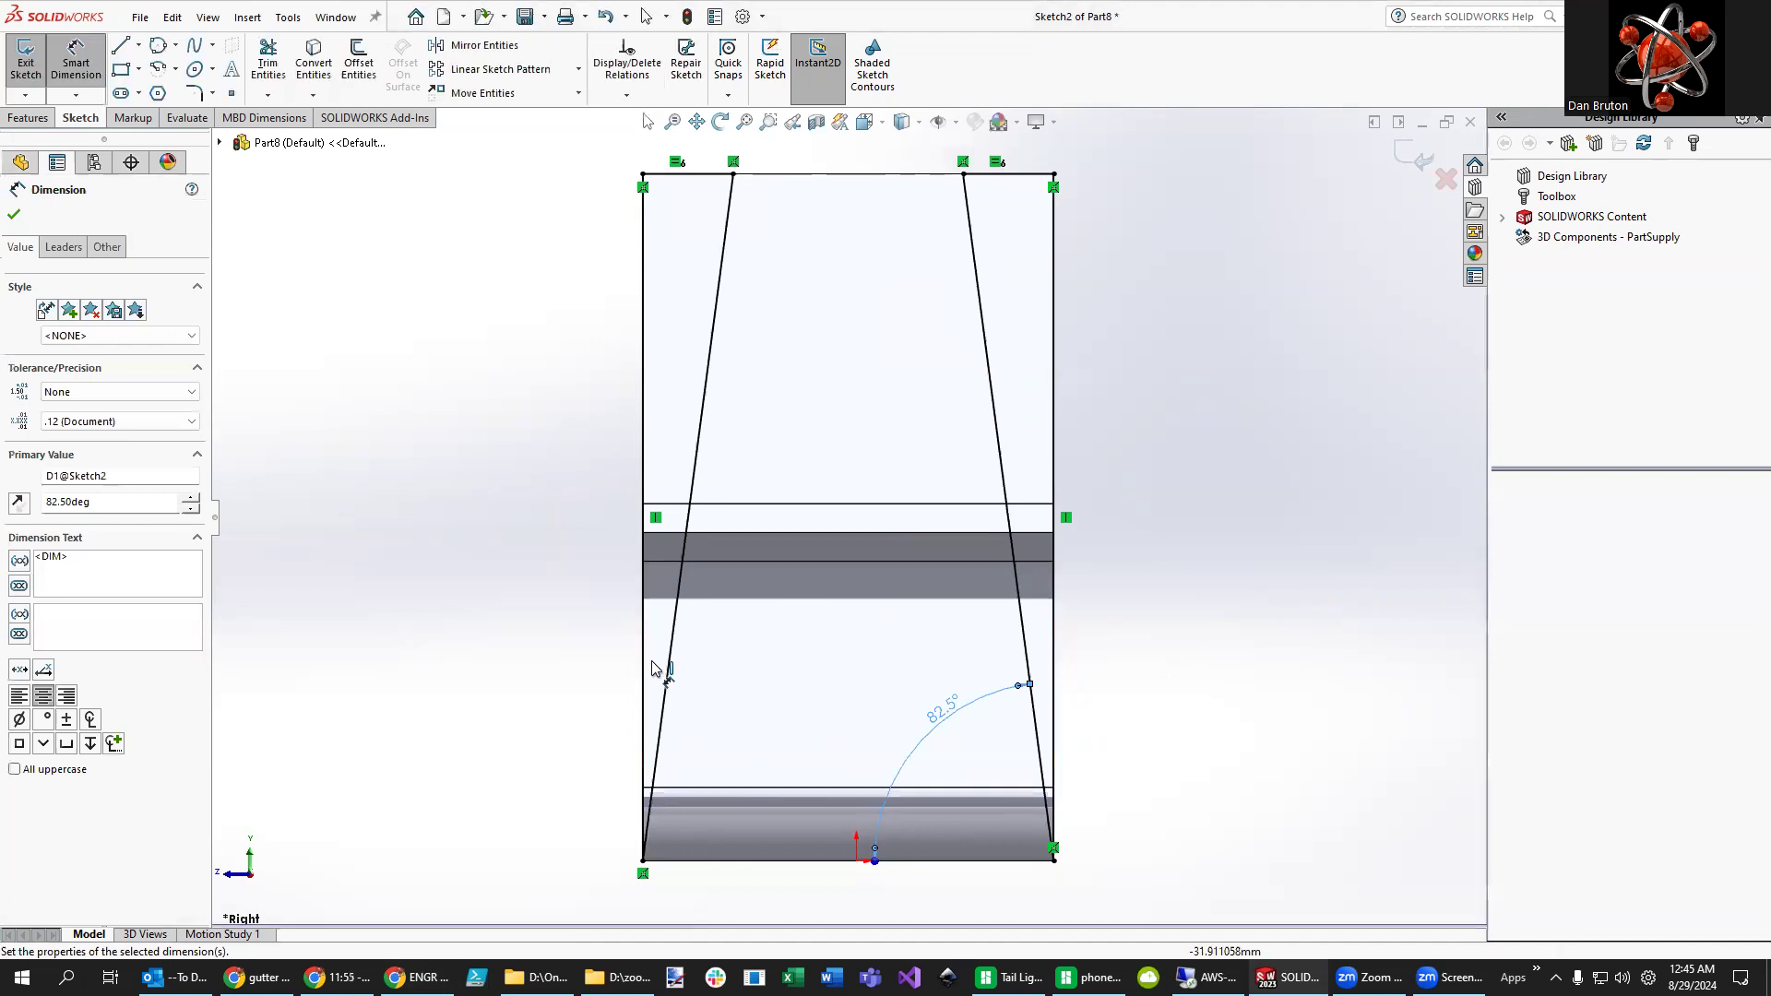
{"action": "left_click", "coordinate": [16, 216]}
{"action": "mouse_move", "coordinate": [447, 576]}
{"action": "middle_mouse_down"}
{"action": "mouse_move", "coordinate": [613, 573]}
{"action": "mouse_move", "coordinate": [688, 605]}
{"action": "mouse_move", "coordinate": [399, 573]}
{"action": "mouse_move", "coordinate": [835, 619]}
{"action": "mouse_move", "coordinate": [435, 569]}
{"action": "mouse_move", "coordinate": [711, 601]}
{"action": "mouse_move", "coordinate": [581, 573]}
{"action": "middle_mouse_up"}
{"action": "key", "text": "Escape"}
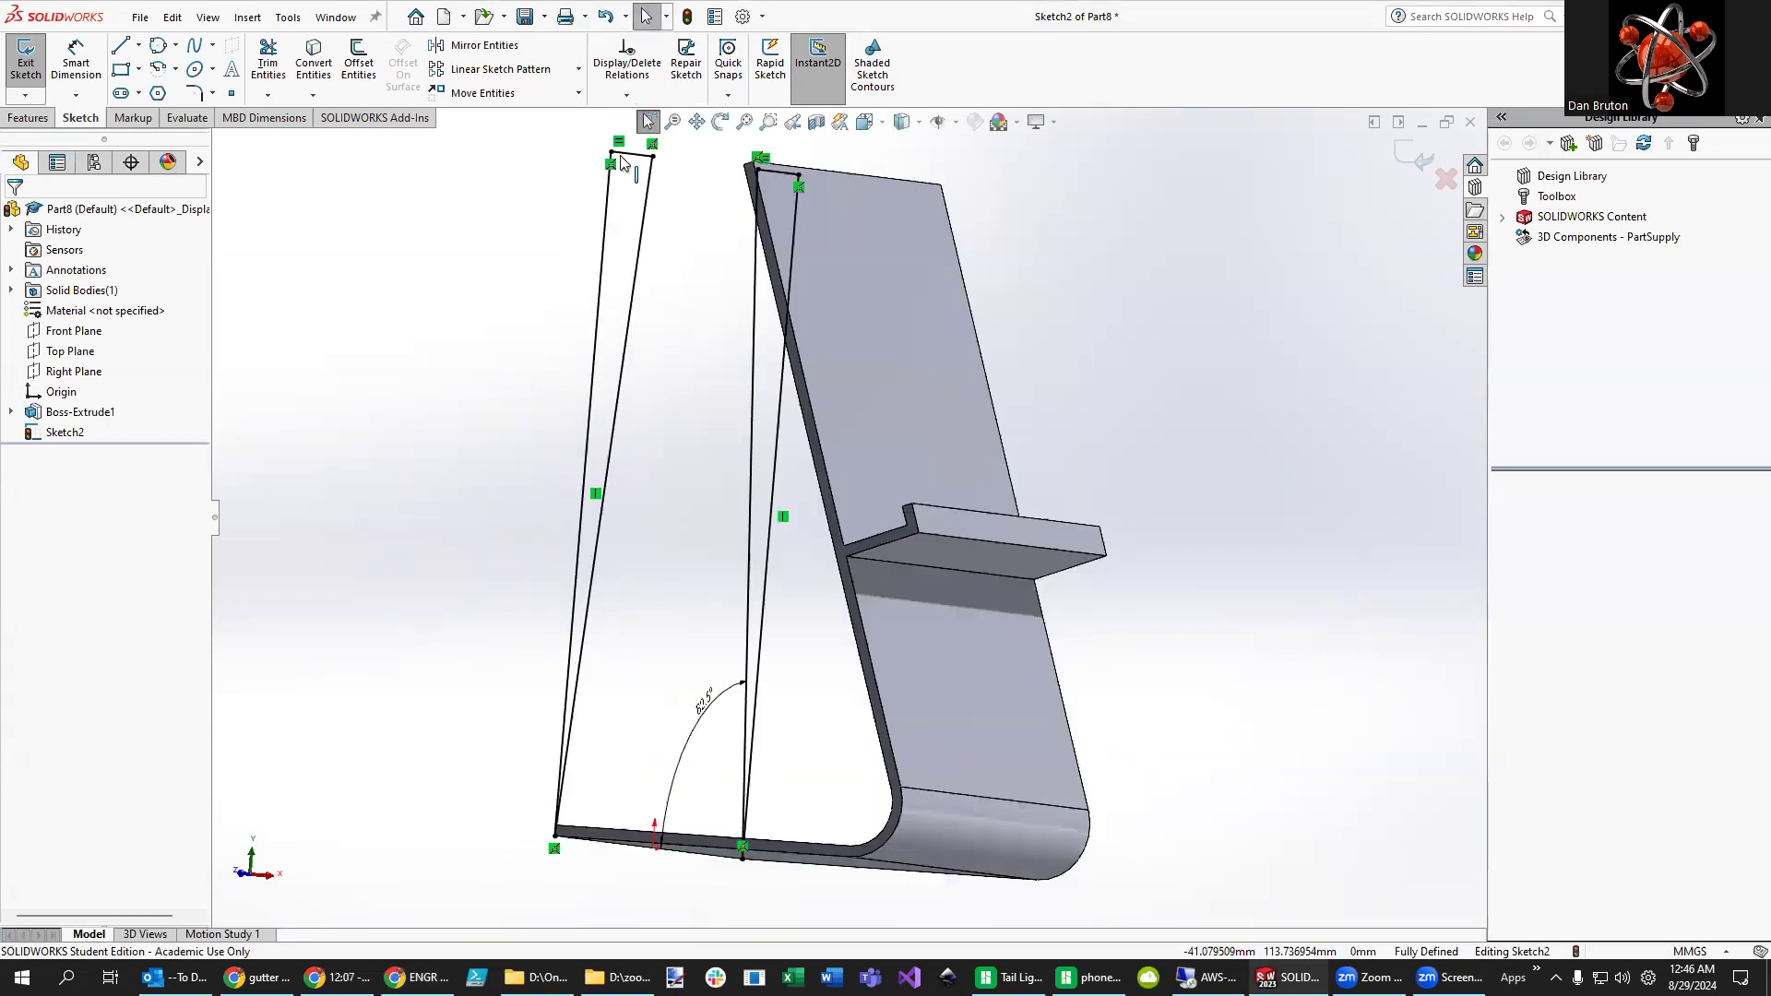
- Cut the two side triangles through the stand with an Extruded Cut, reversed toward the body and set to Through All
{"action": "left_click", "coordinate": [26, 120]}
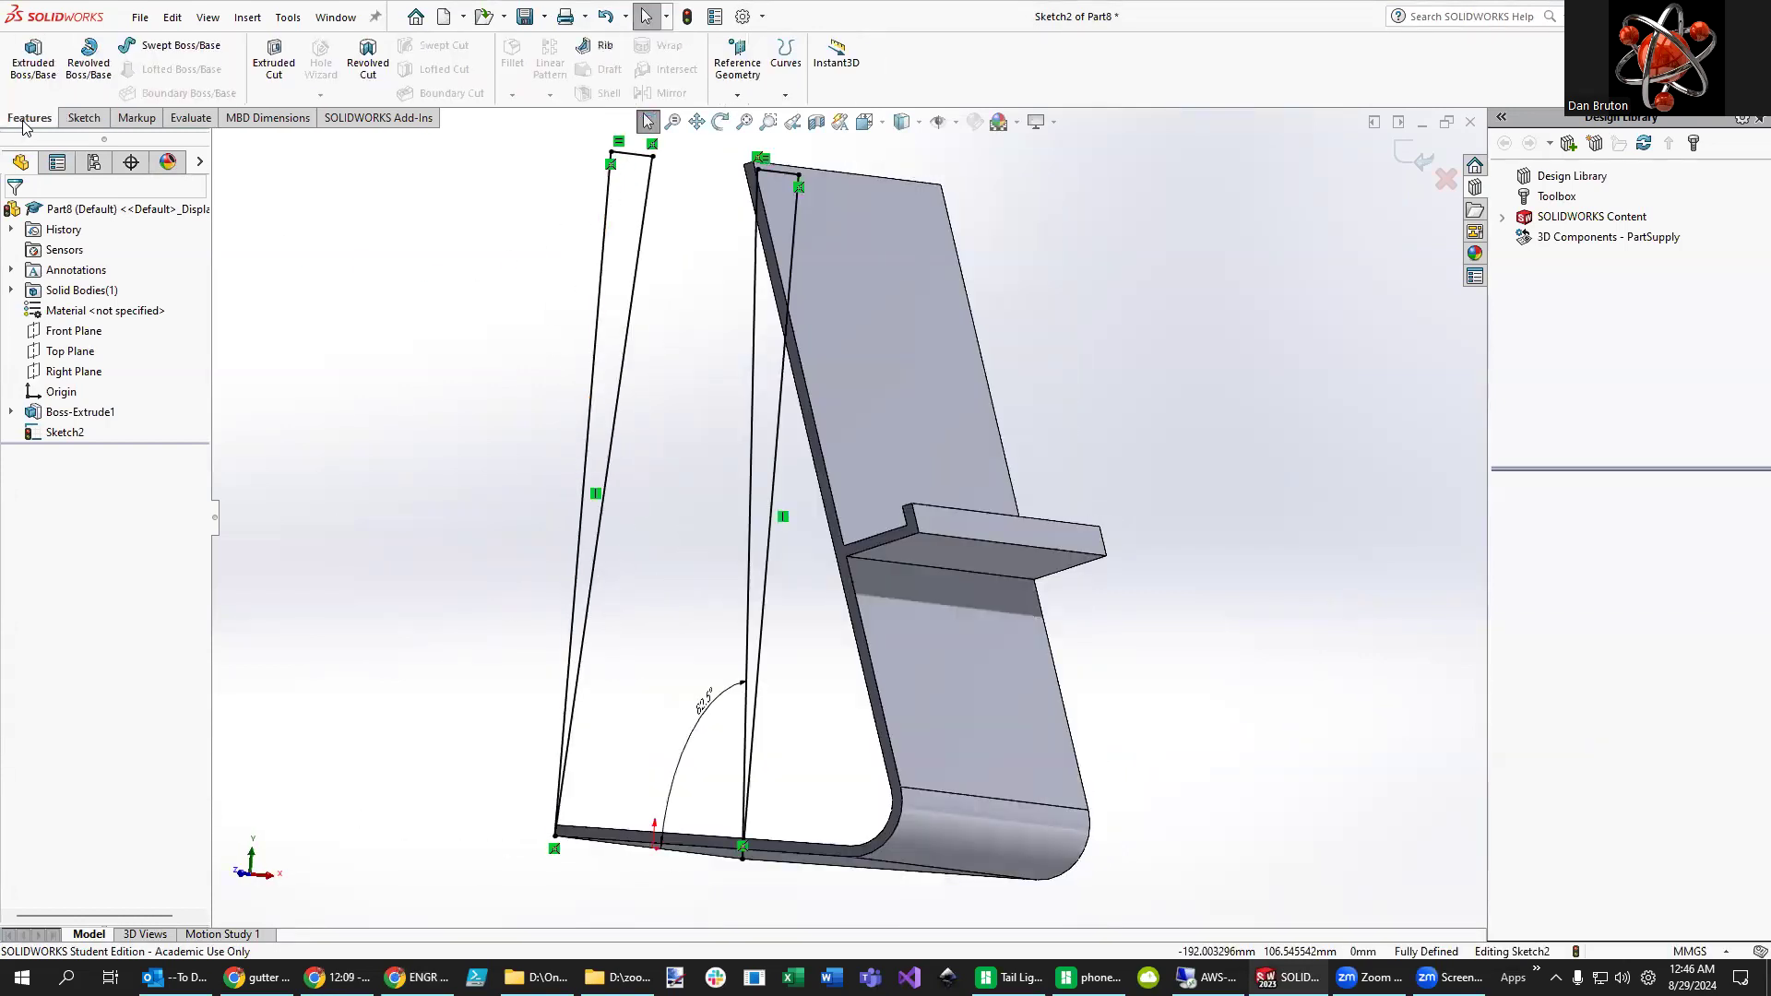
{"action": "left_click", "coordinate": [270, 74]}
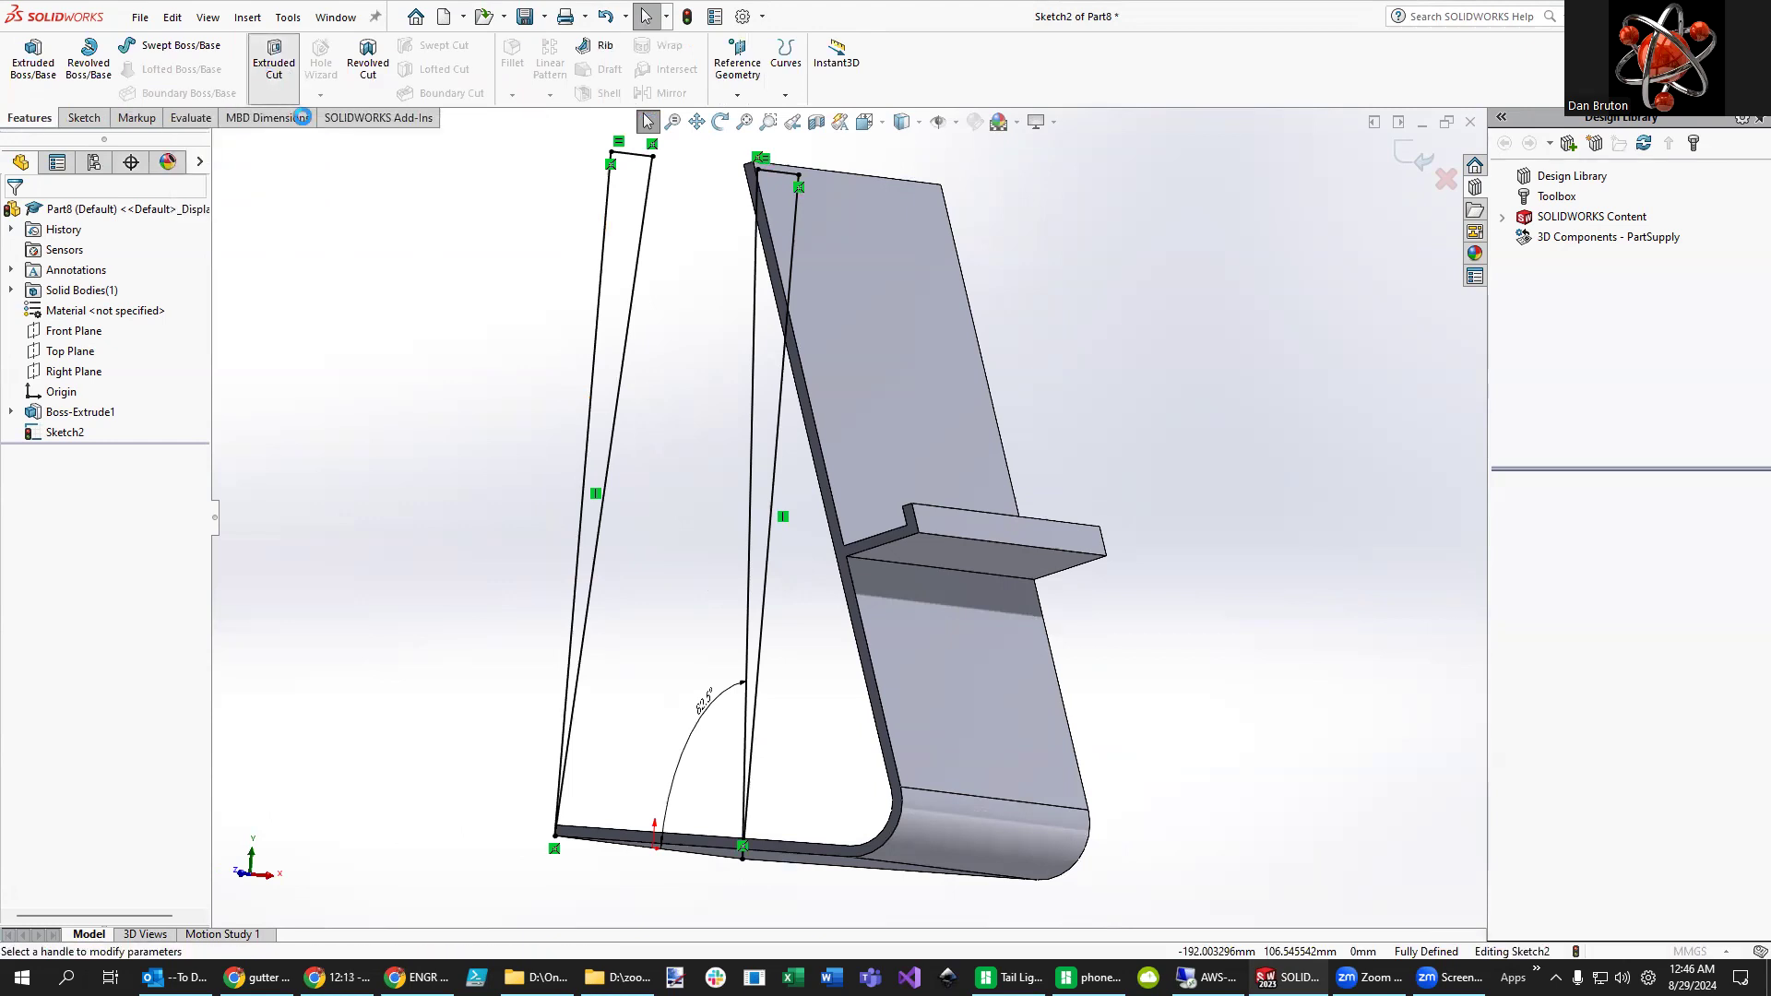
{"action": "middle_click_drag", "start_coordinate": [424, 638], "coordinate": [483, 671]}
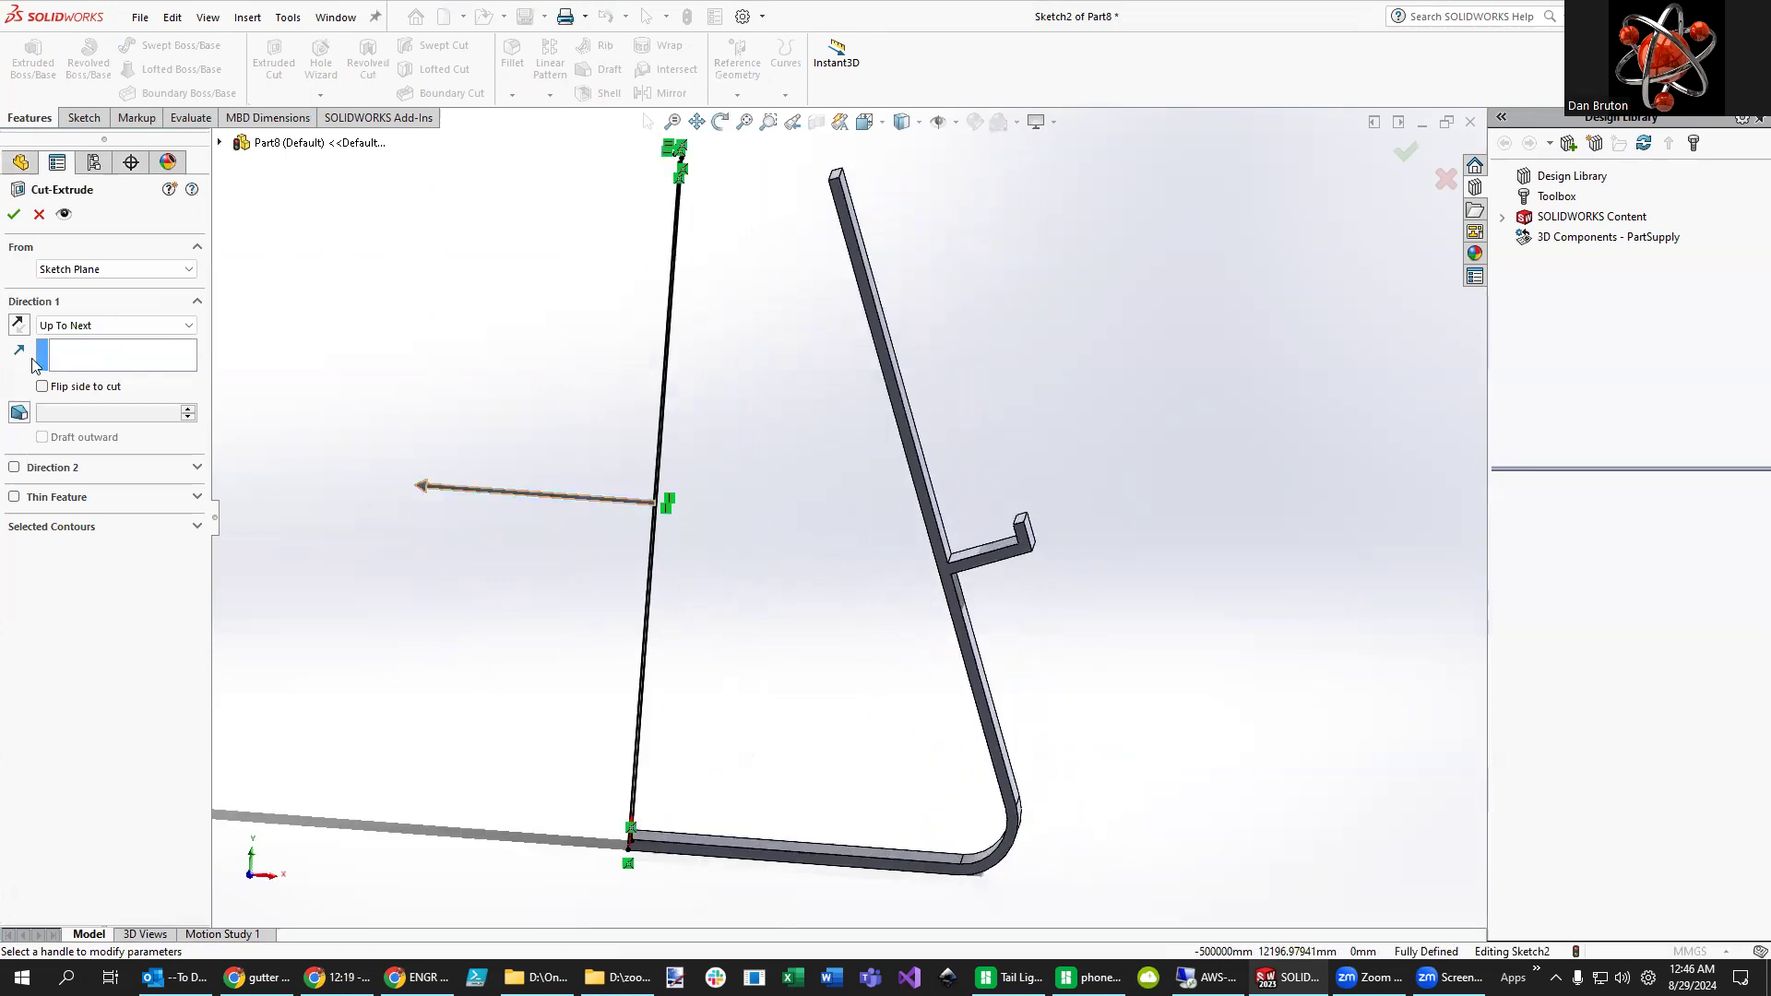
{"action": "left_click", "coordinate": [19, 325]}
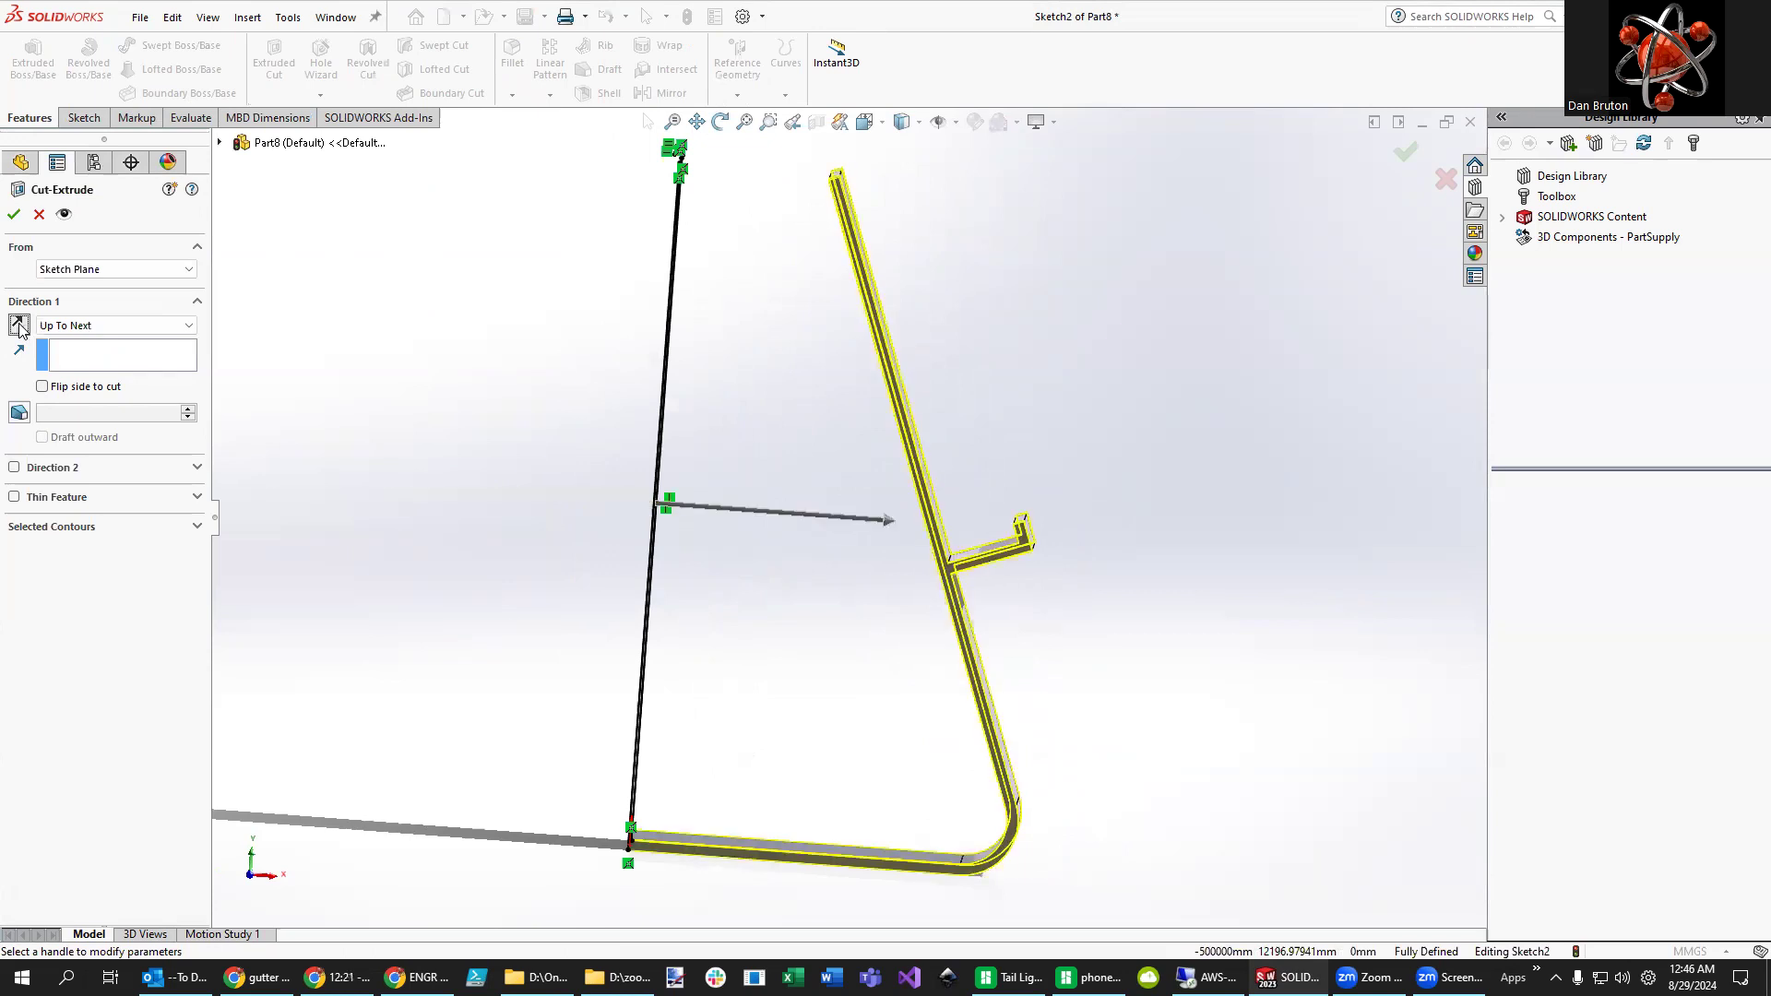
{"action": "mouse_move", "coordinate": [1135, 756]}
{"action": "middle_mouse_down"}
{"action": "mouse_move", "coordinate": [1189, 790]}
{"action": "mouse_move", "coordinate": [1151, 803]}
{"action": "mouse_move", "coordinate": [1179, 803]}
{"action": "middle_mouse_up"}
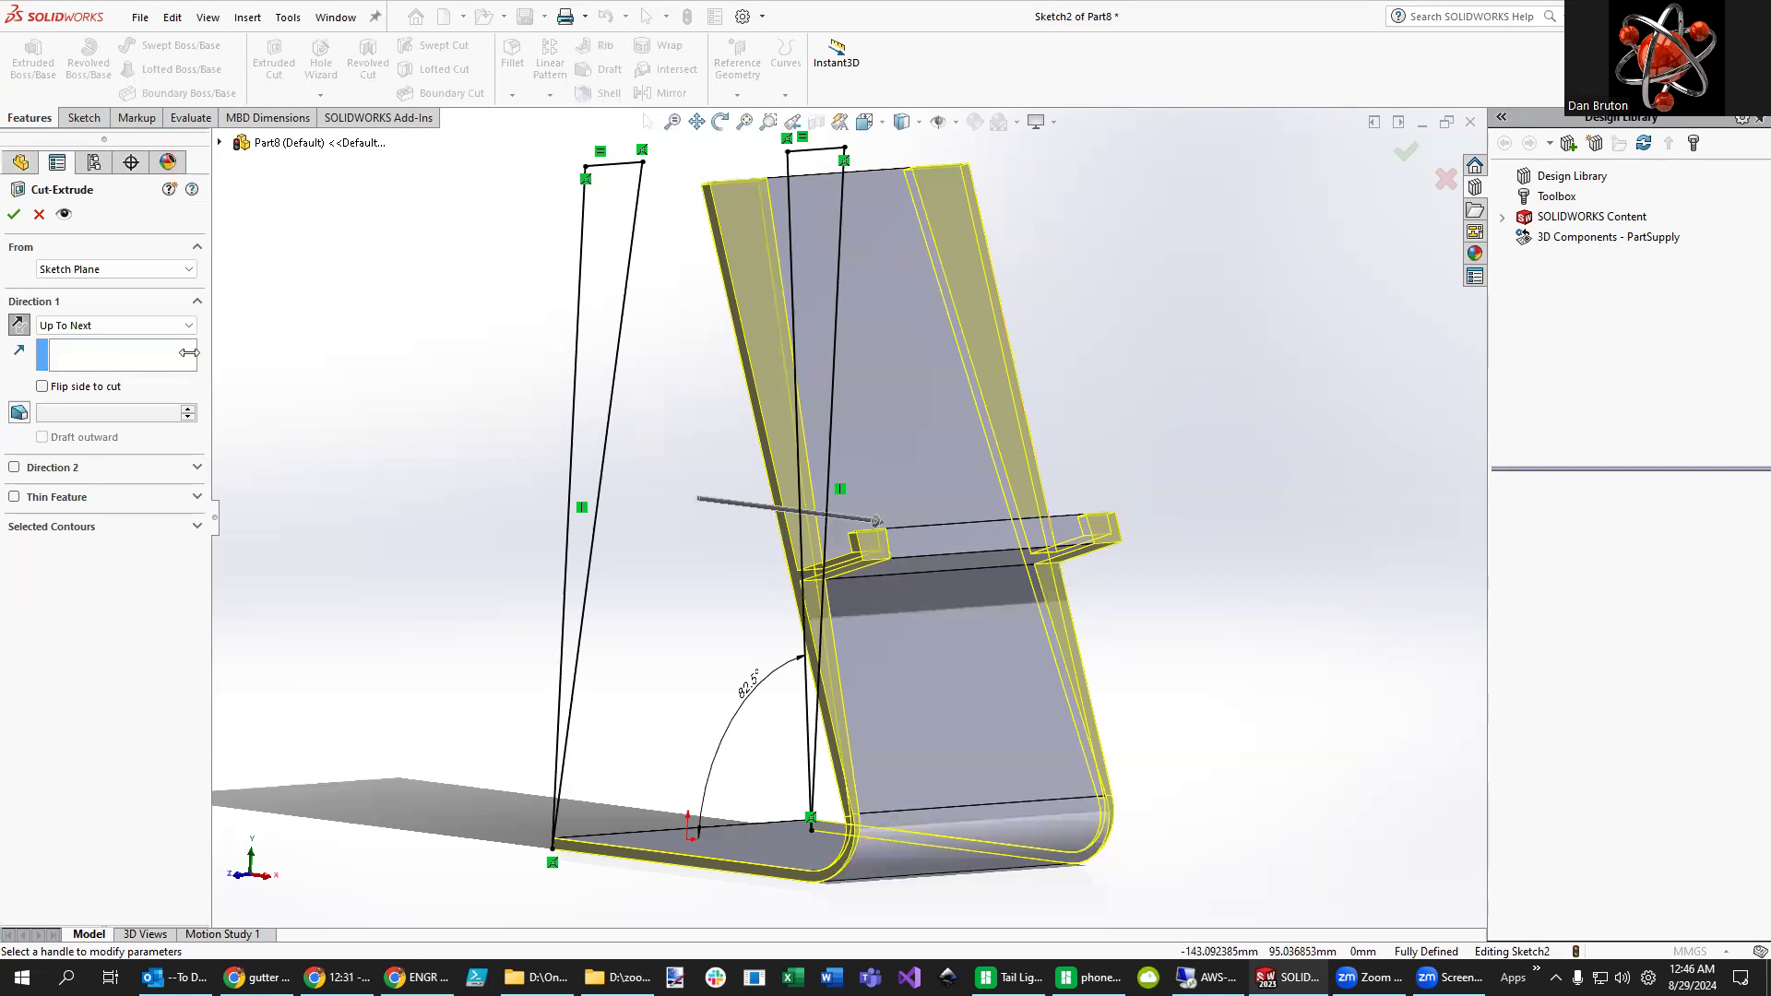
{"action": "left_click", "coordinate": [115, 325]}
{"action": "left_click", "coordinate": [92, 360]}
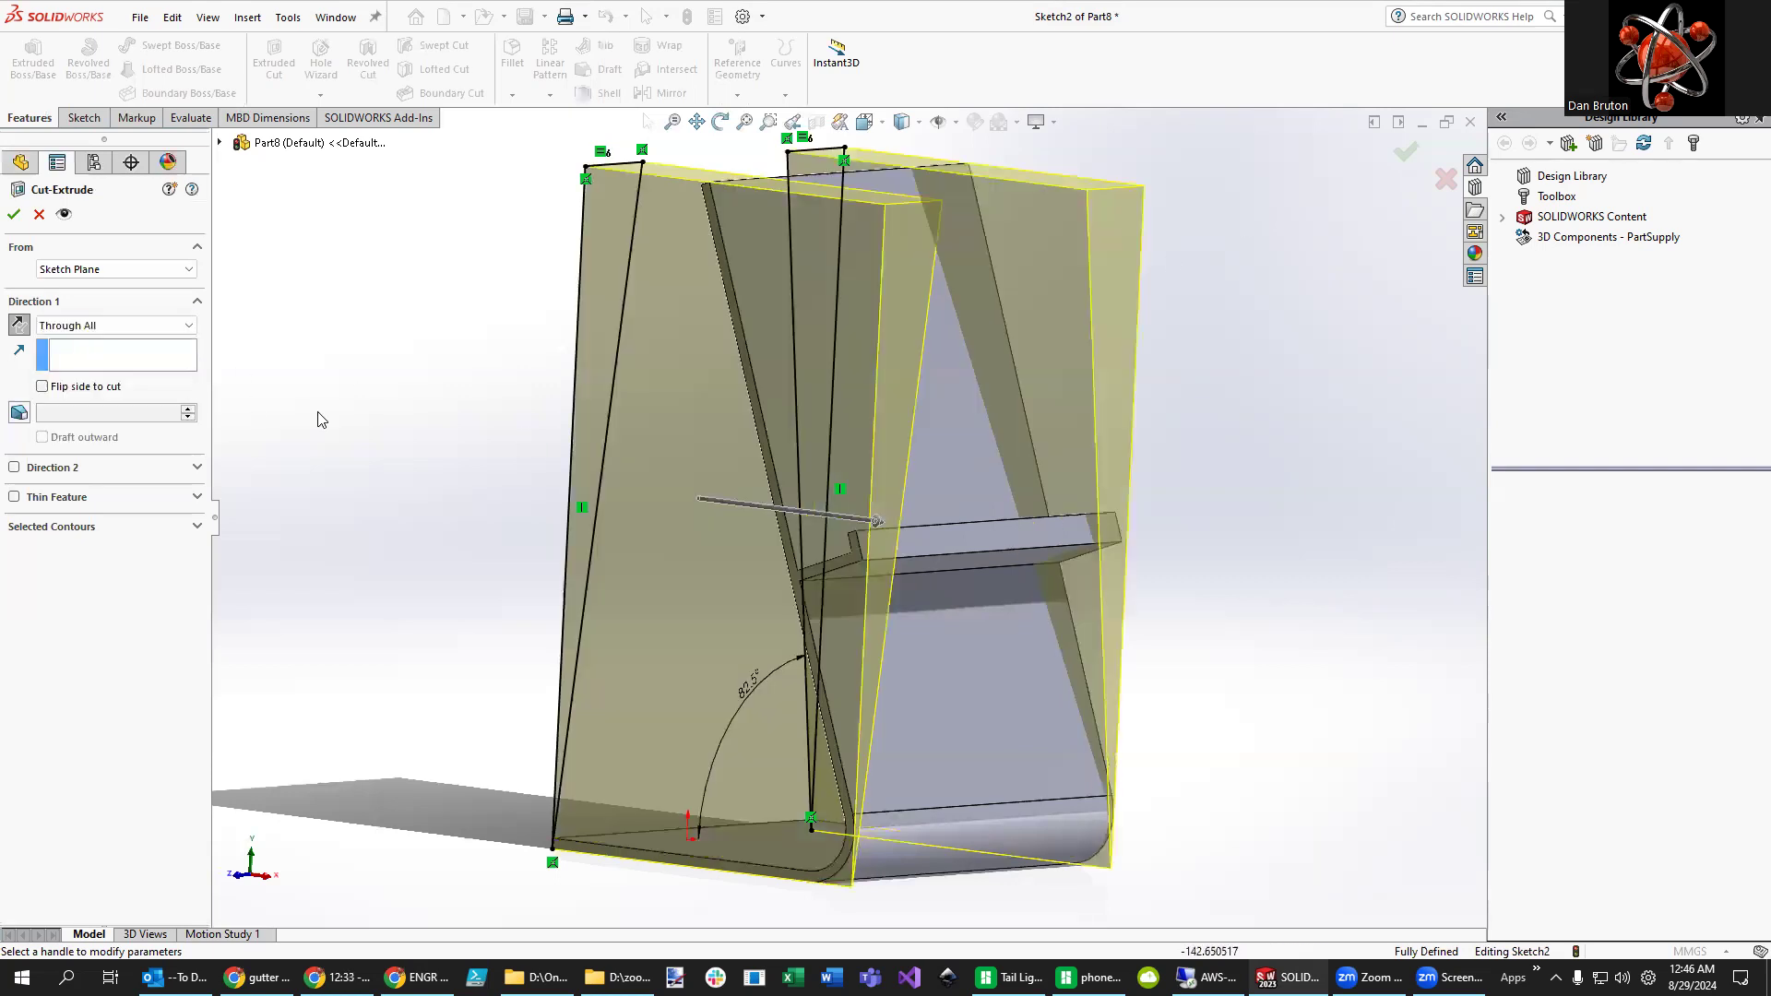
{"action": "left_click", "coordinate": [1405, 151]}
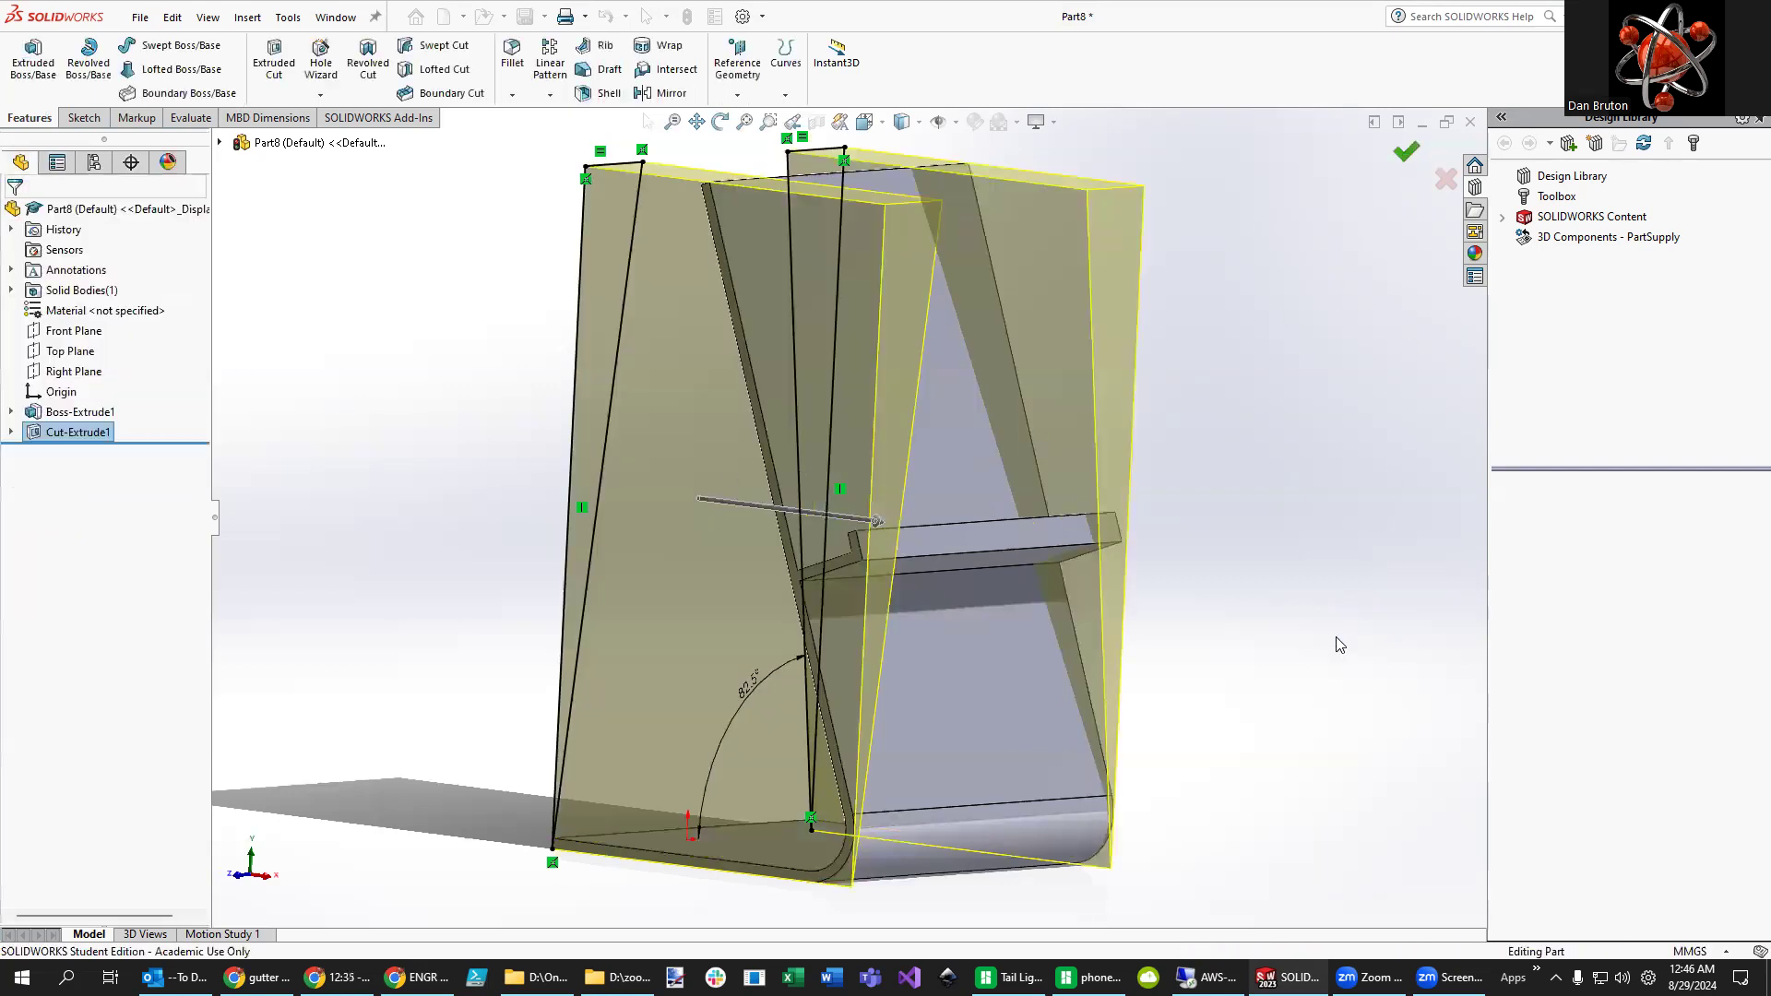
{"action": "middle_click_drag", "start_coordinate": [1324, 751], "coordinate": [1244, 715]}
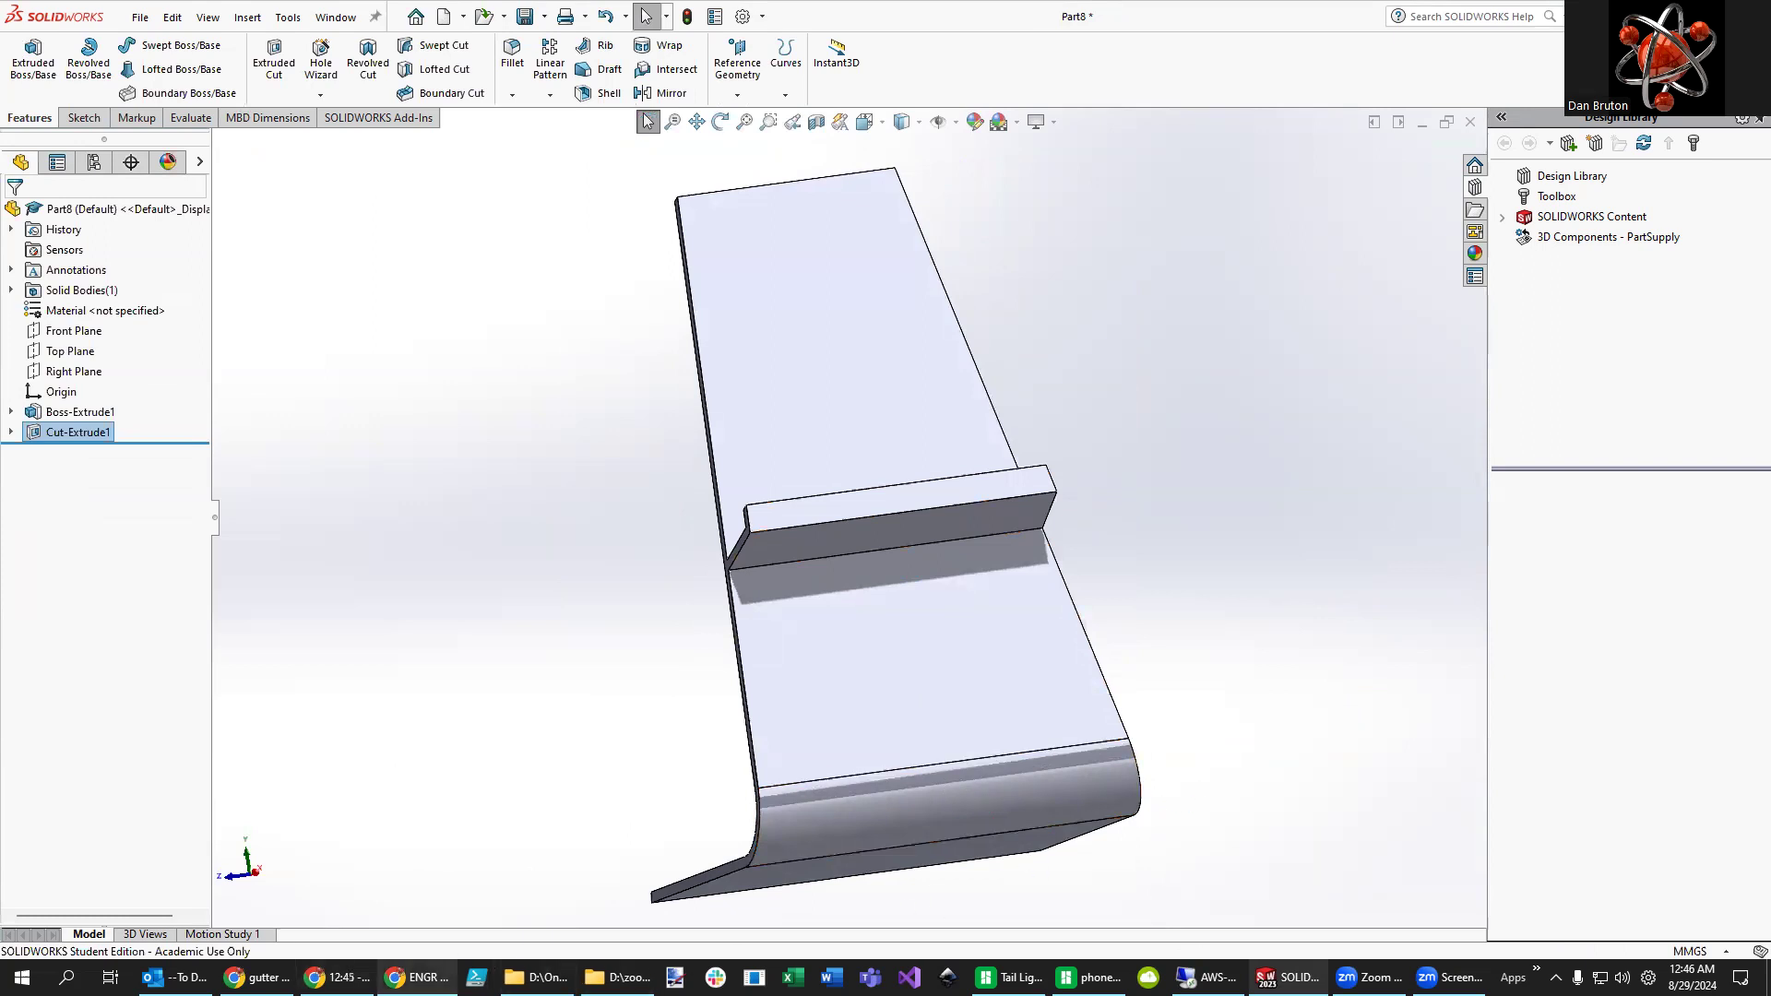
- Check Design #1 in the reference drawing, and fillet the inner edge beneath the phone ledge with a 10 mm radius
{"action": "mouse_move", "coordinate": [417, 978]}
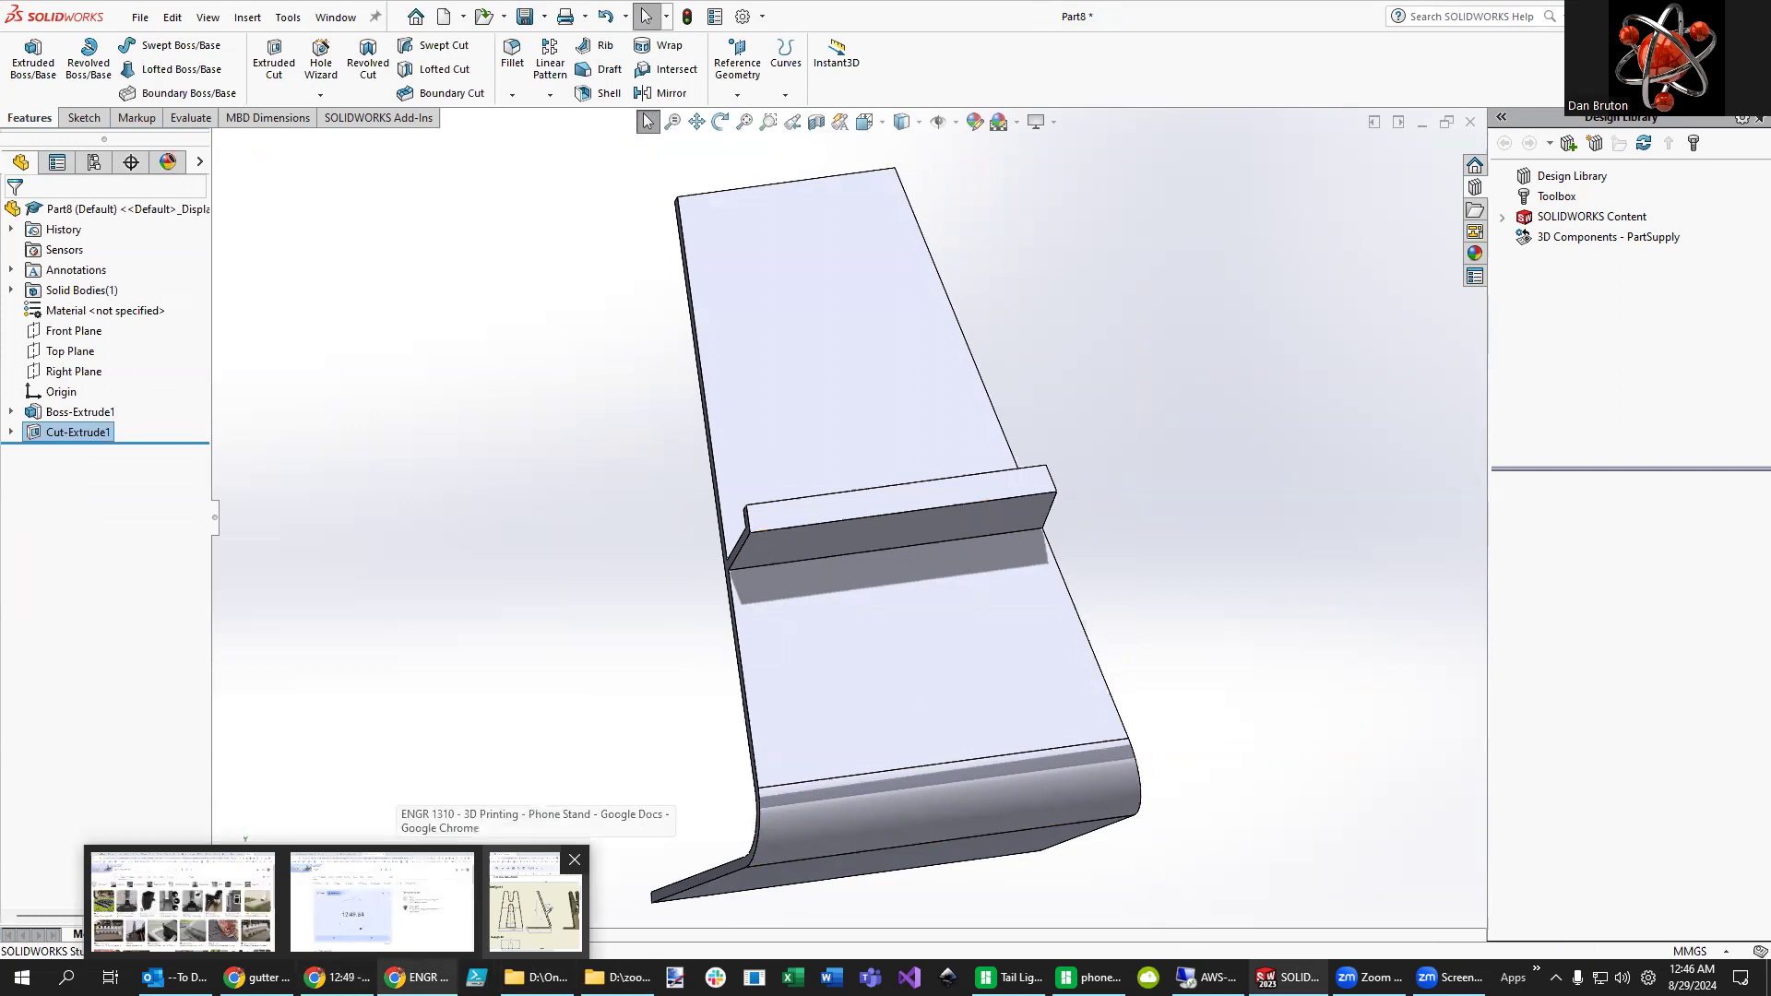
{"action": "left_click", "coordinate": [535, 902]}
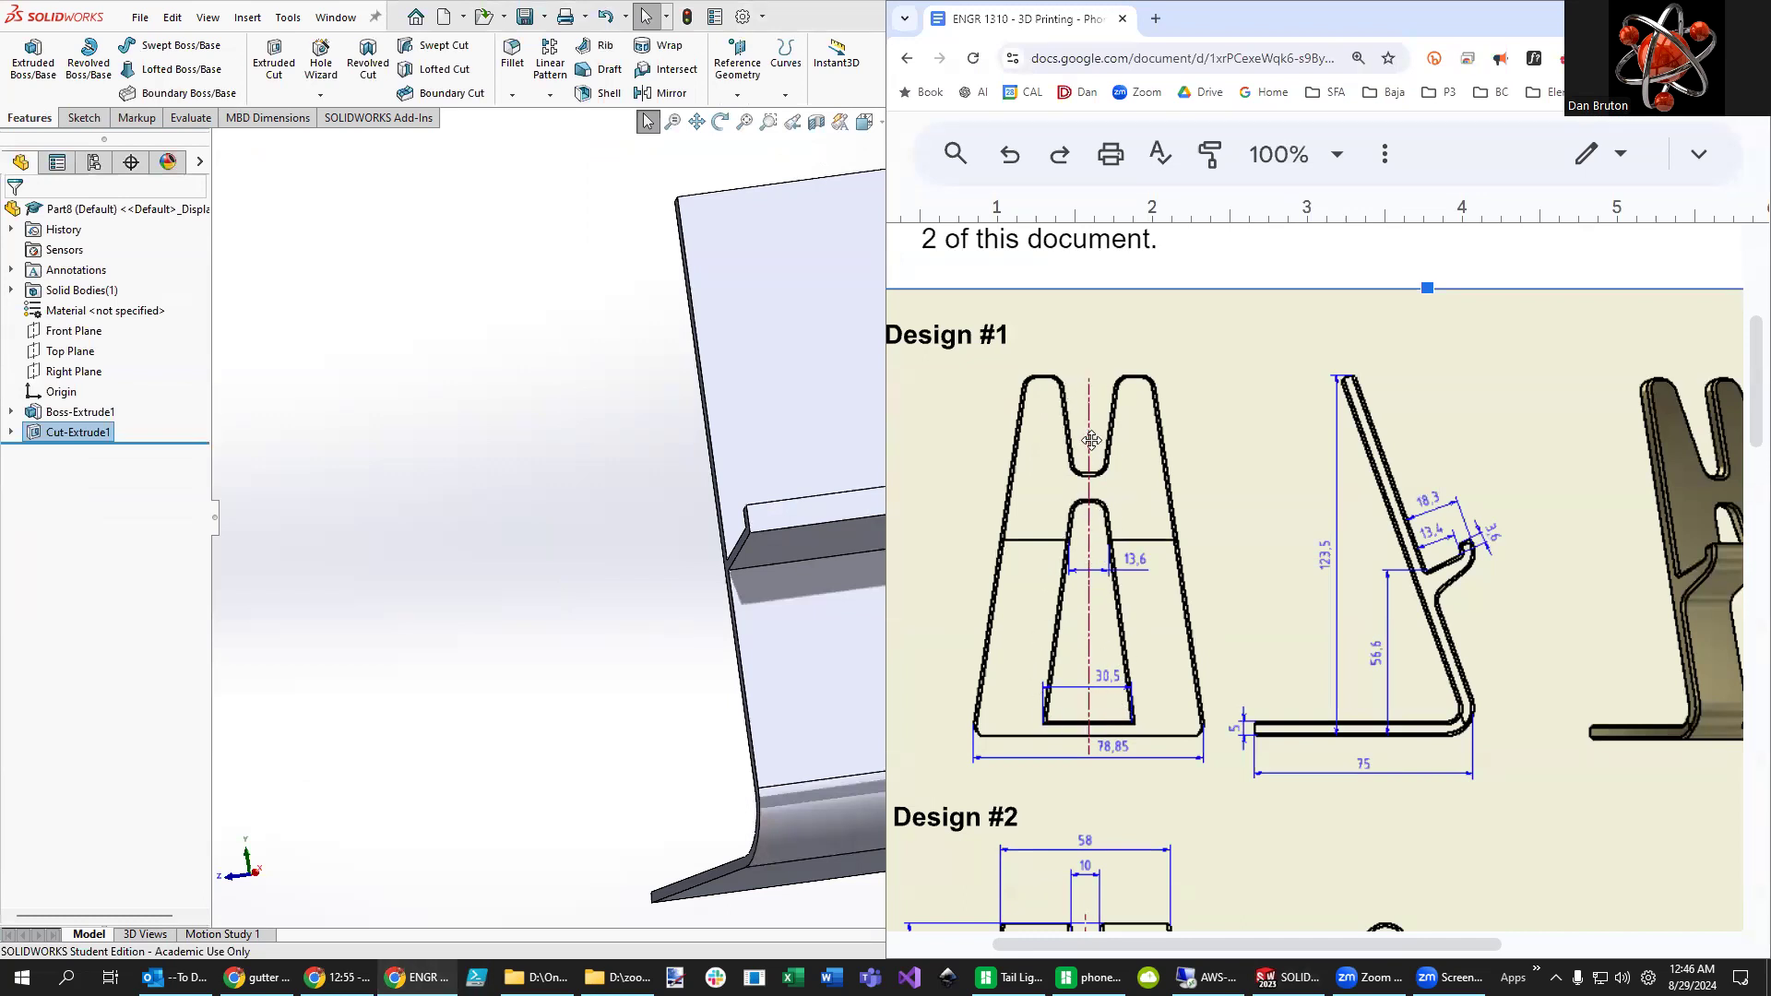
{"action": "scroll", "coordinate": [1464, 854], "scroll_direction": "right", "scroll_amount": 5}
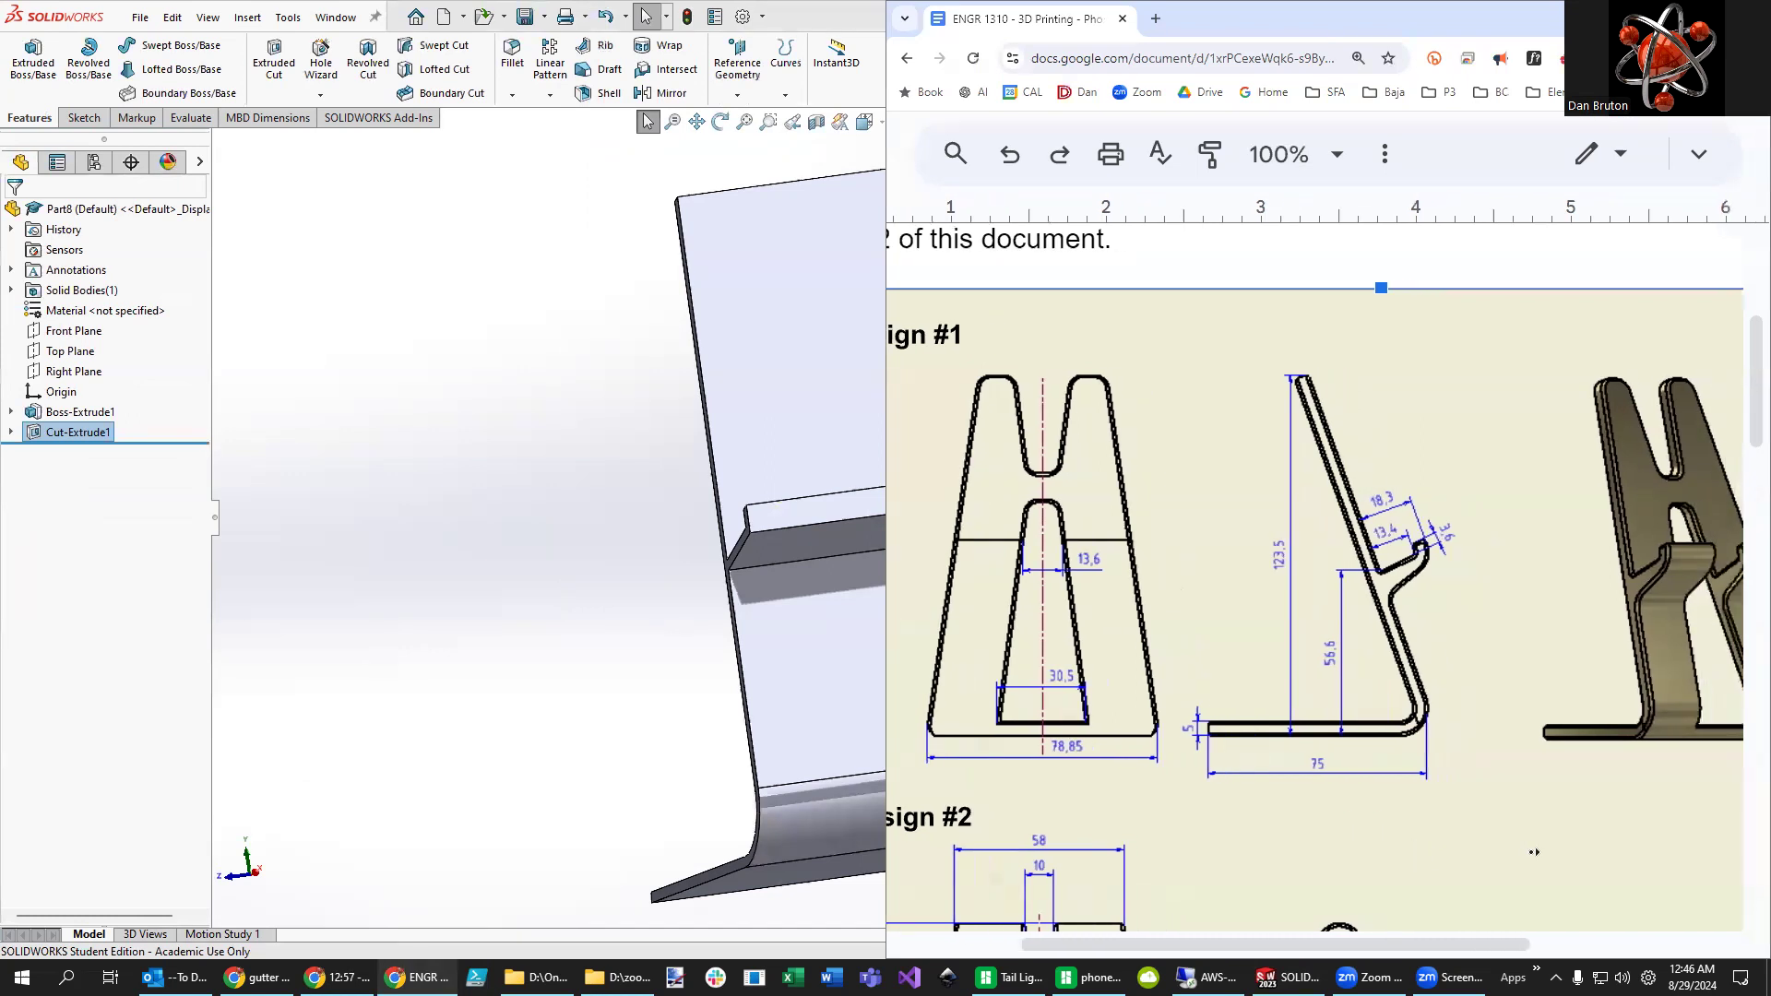
{"action": "scroll", "coordinate": [1341, 854], "scroll_direction": "left", "scroll_amount": 4}
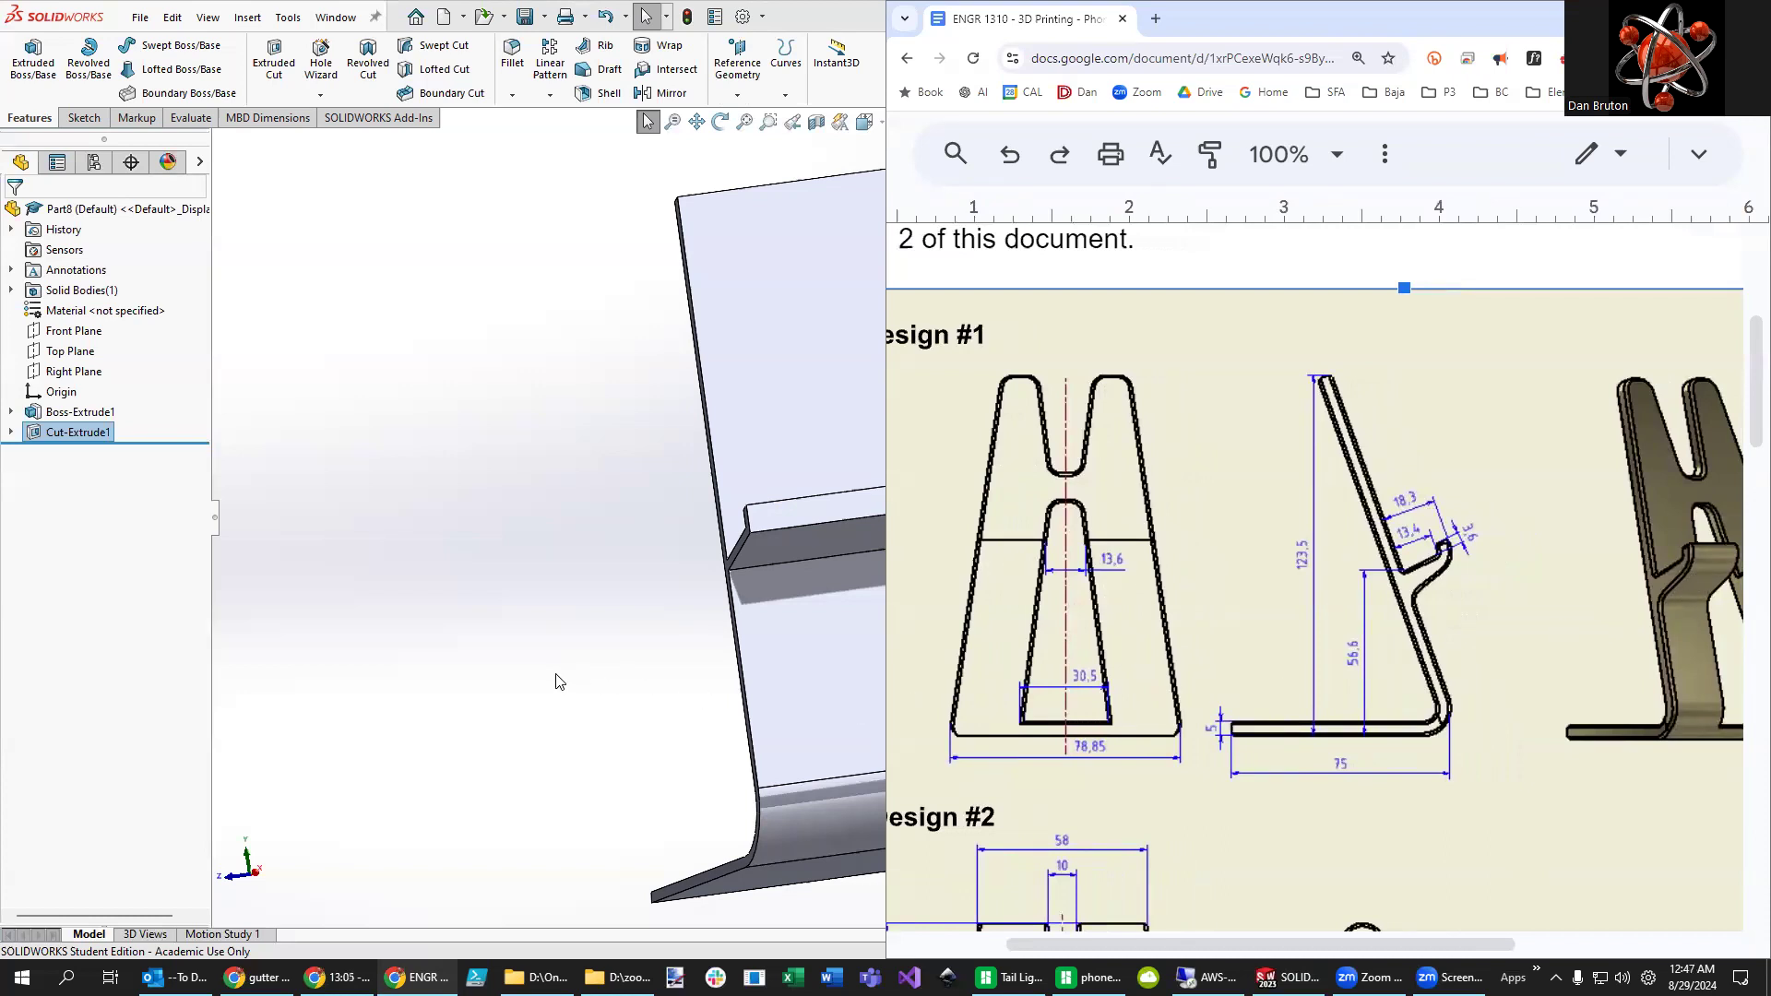
{"action": "left_click", "coordinate": [784, 561]}
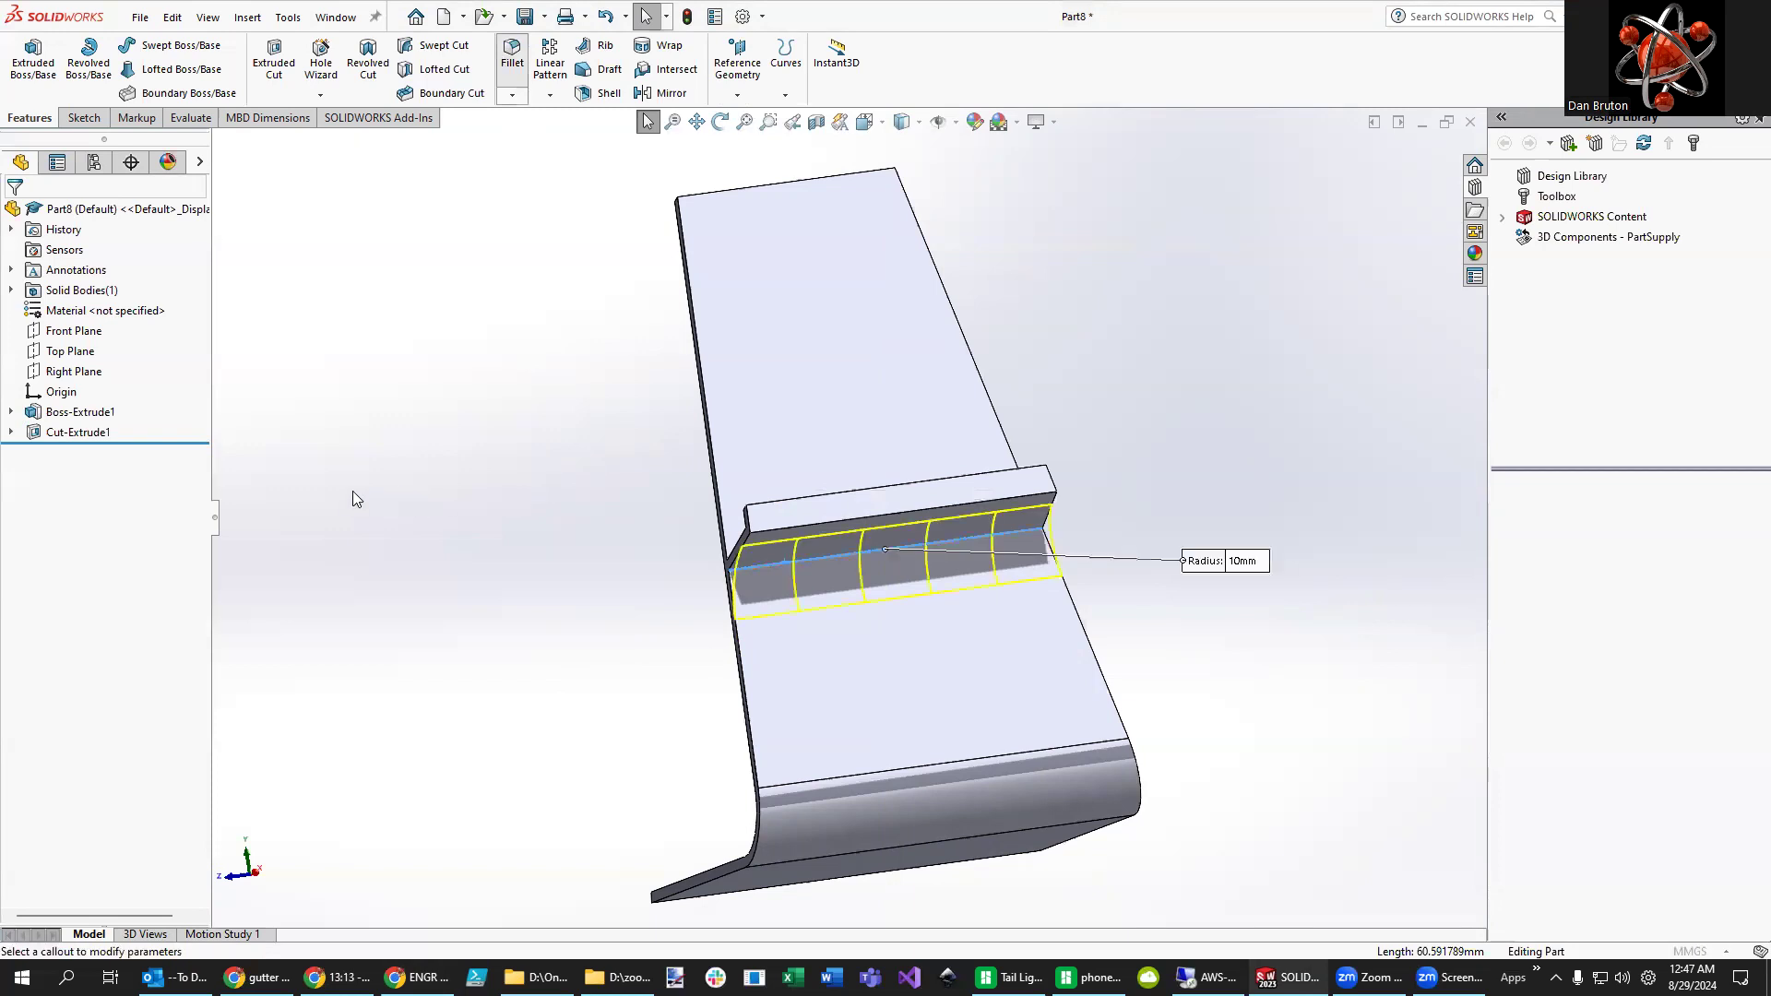
{"action": "middle_click_drag", "start_coordinate": [488, 645], "coordinate": [612, 645]}
{"action": "left_click", "coordinate": [14, 216]}
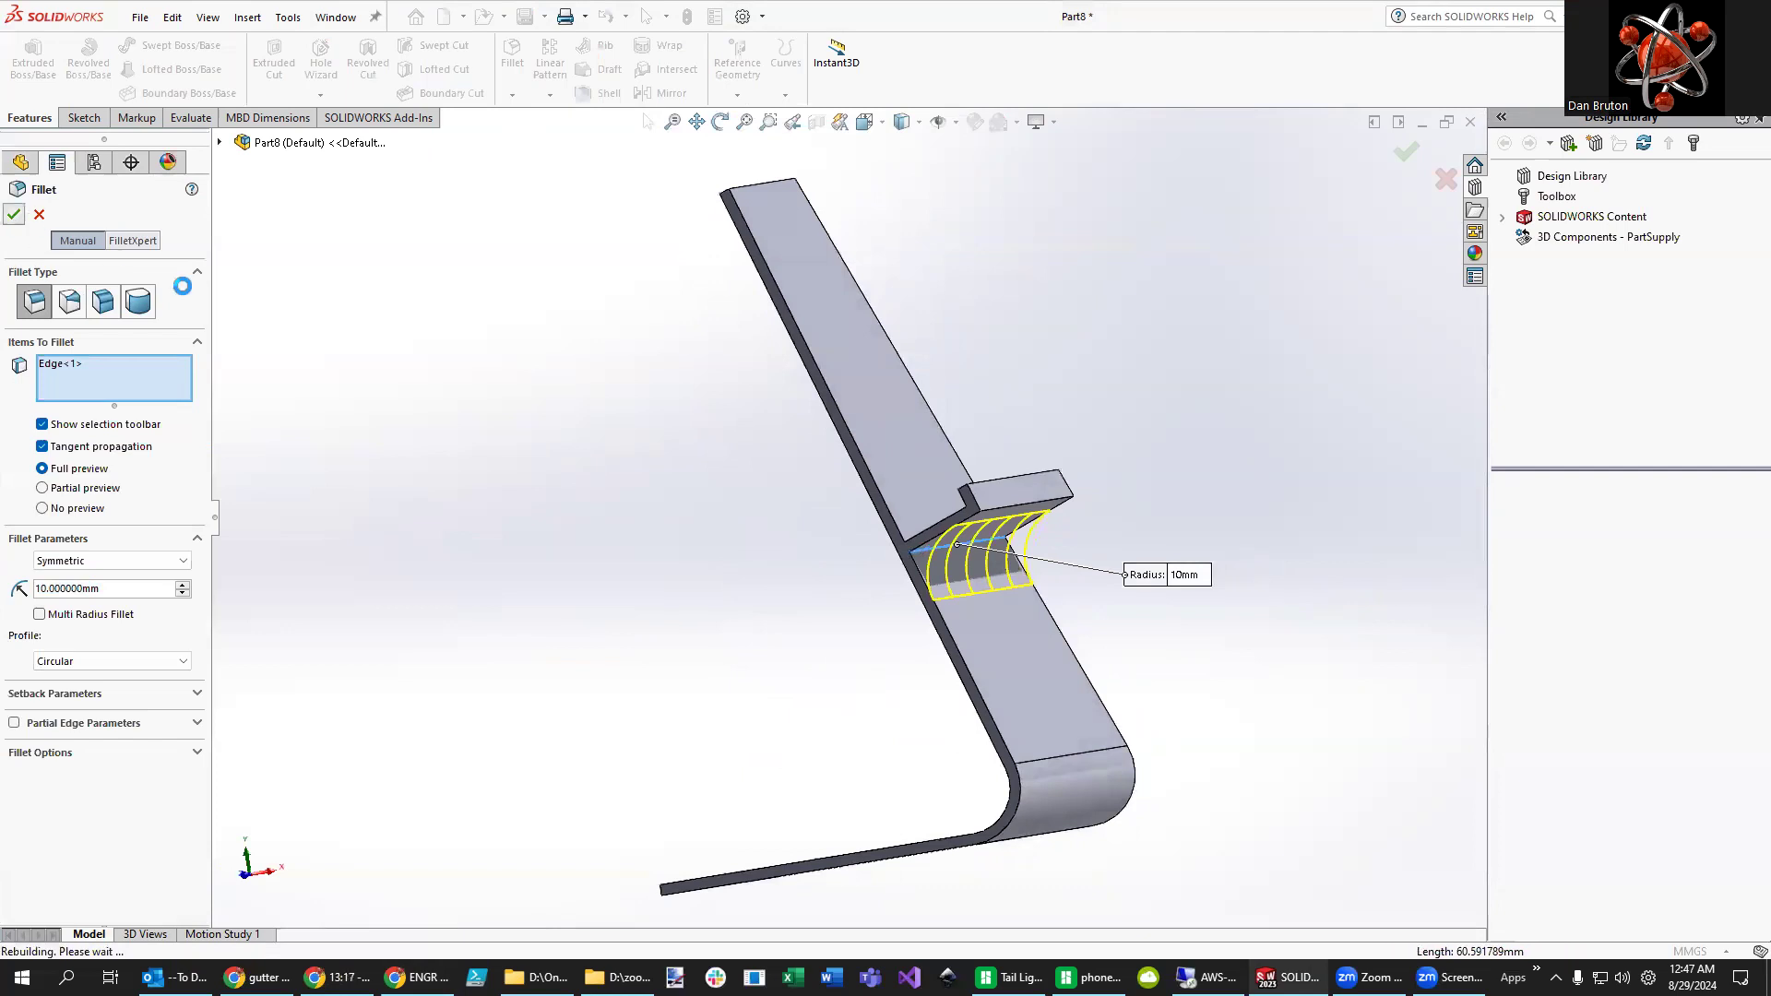
{"action": "middle_click_drag", "start_coordinate": [616, 655], "coordinate": [564, 750]}
{"action": "key", "text": "Escape"}
{"action": "scroll", "coordinate": [1367, 636], "scroll_direction": "down", "scroll_amount": 2}
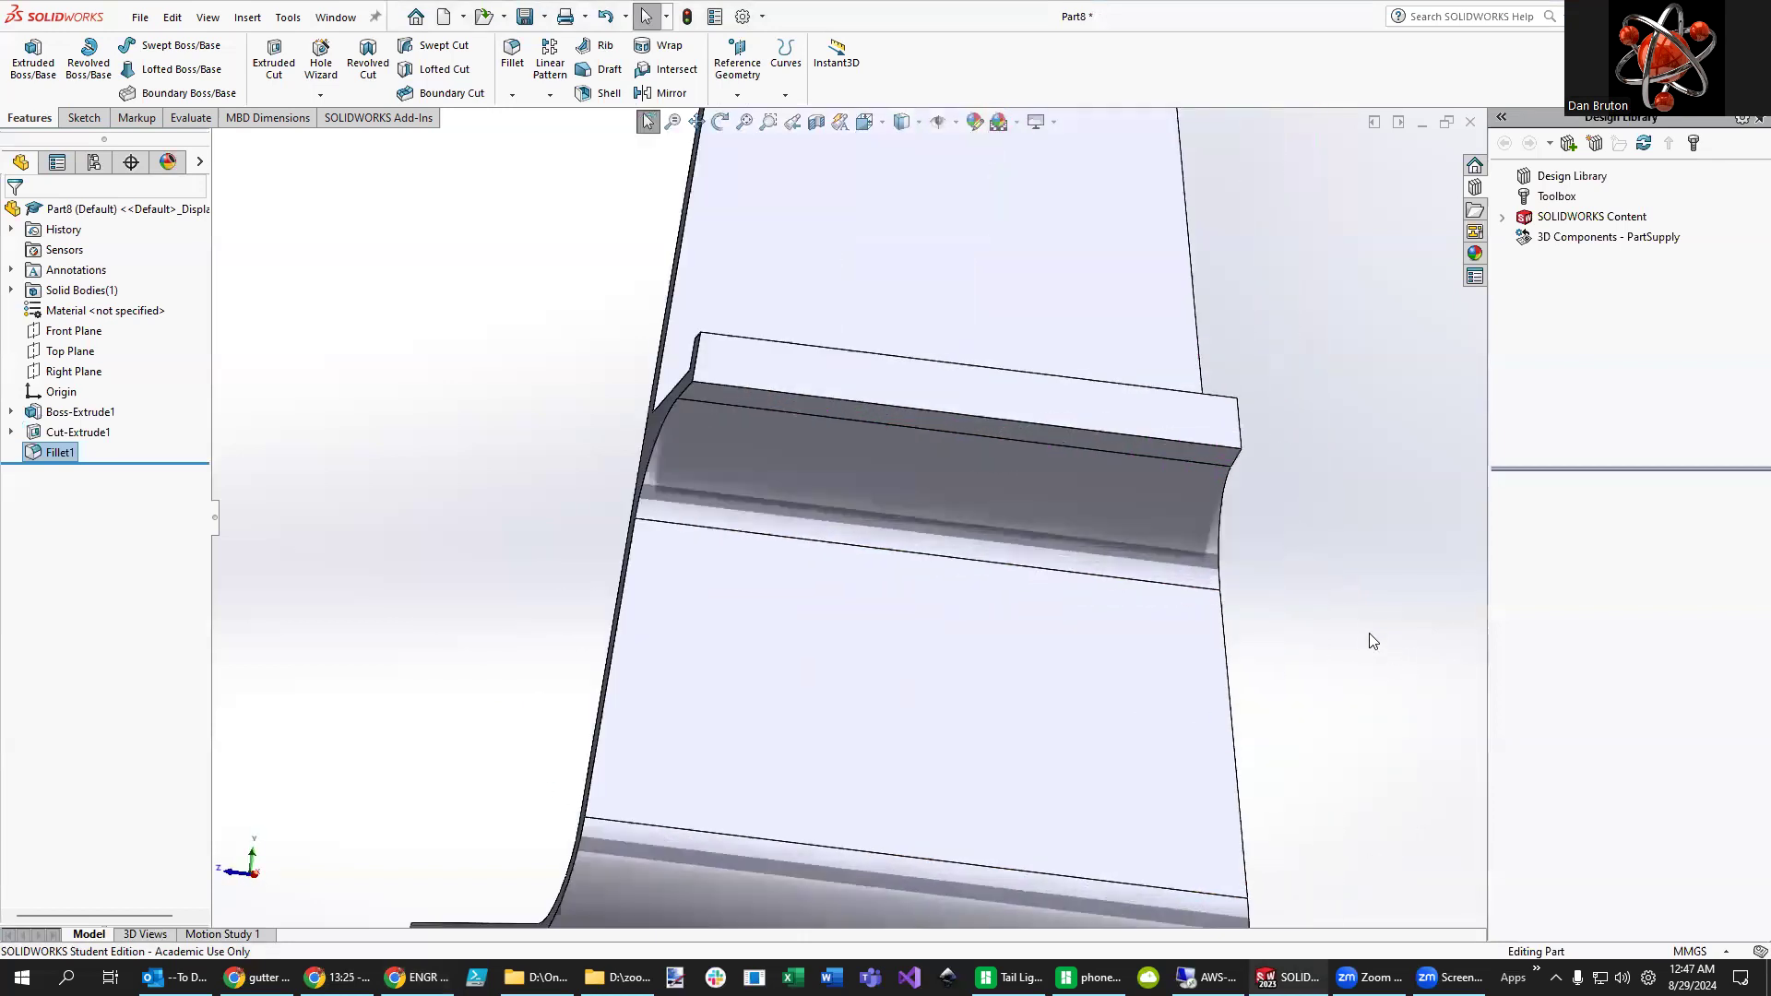
{"action": "scroll", "coordinate": [1360, 627], "scroll_direction": "up", "scroll_amount": 3}
{"action": "mouse_move", "coordinate": [1295, 656]}
{"action": "middle_mouse_down"}
{"action": "mouse_move", "coordinate": [1226, 593]}
{"action": "mouse_move", "coordinate": [1292, 545]}
{"action": "mouse_move", "coordinate": [1275, 671]}
{"action": "middle_mouse_up"}
{"action": "key", "text": "Escape"}
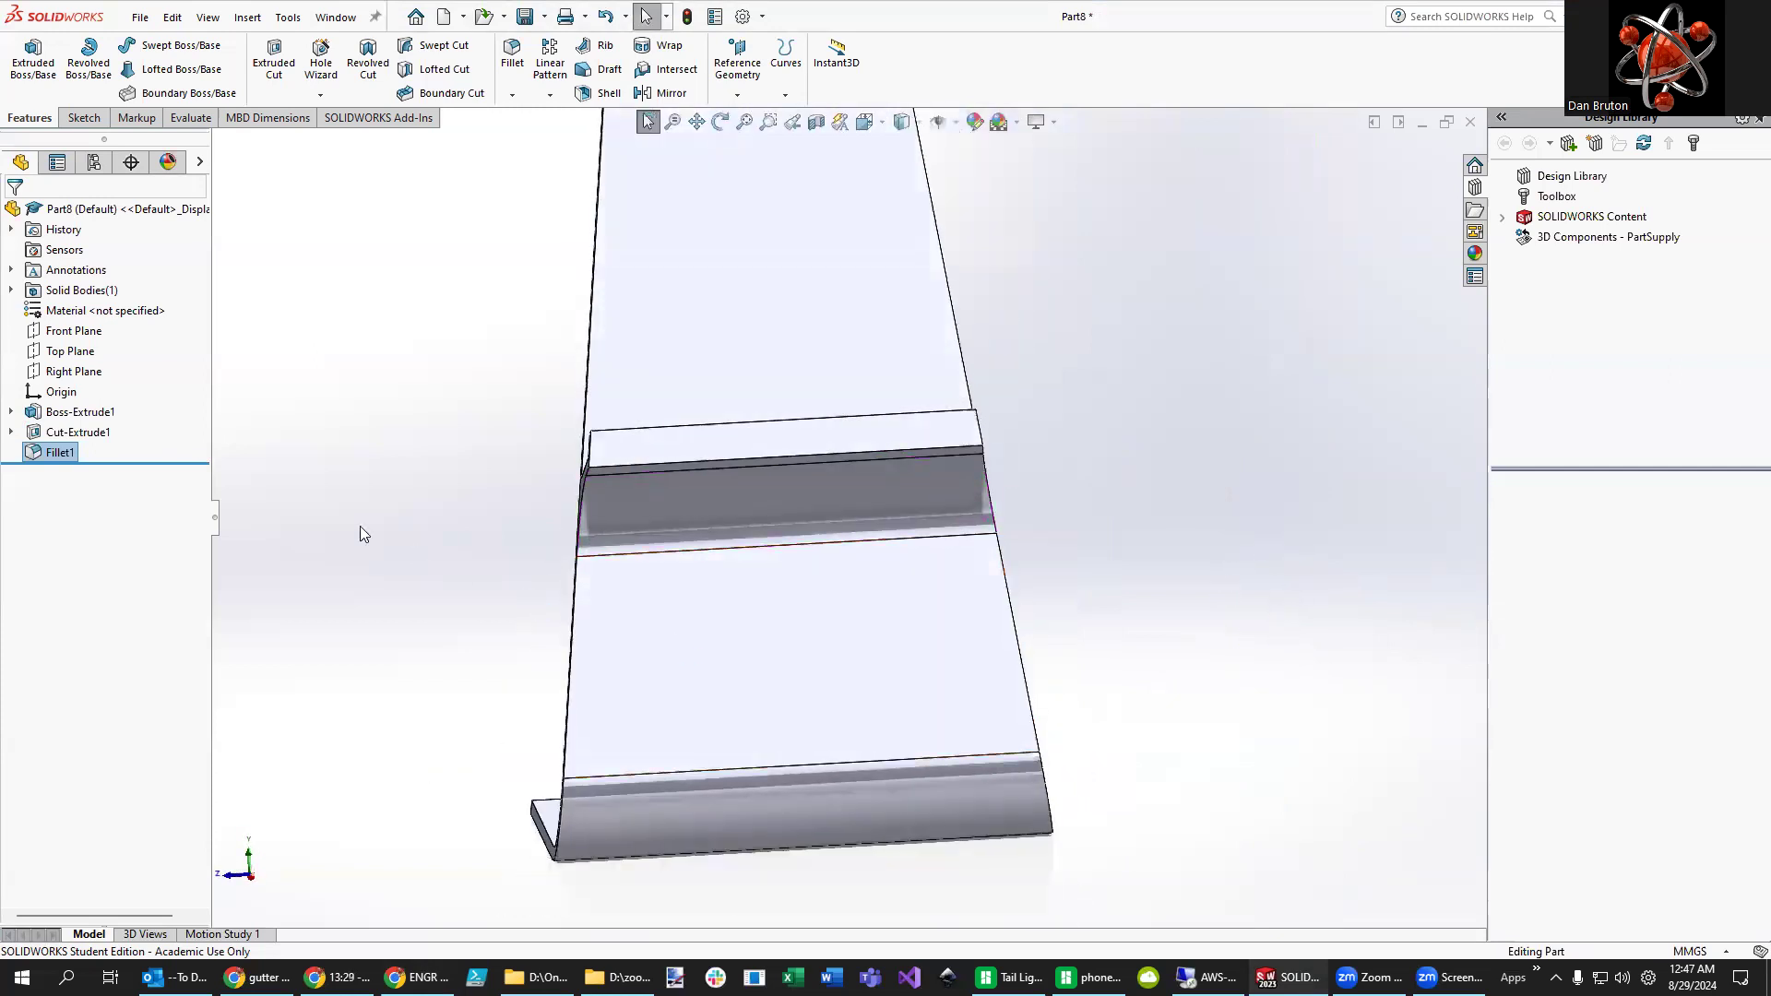
- On a new Right Plane sketch viewed face-on, draw a closed upward-narrowing trapezoid from the stand's bottom edge, about 35 mm wide and 79 mm tall
{"action": "right_click", "coordinate": [81, 376]}
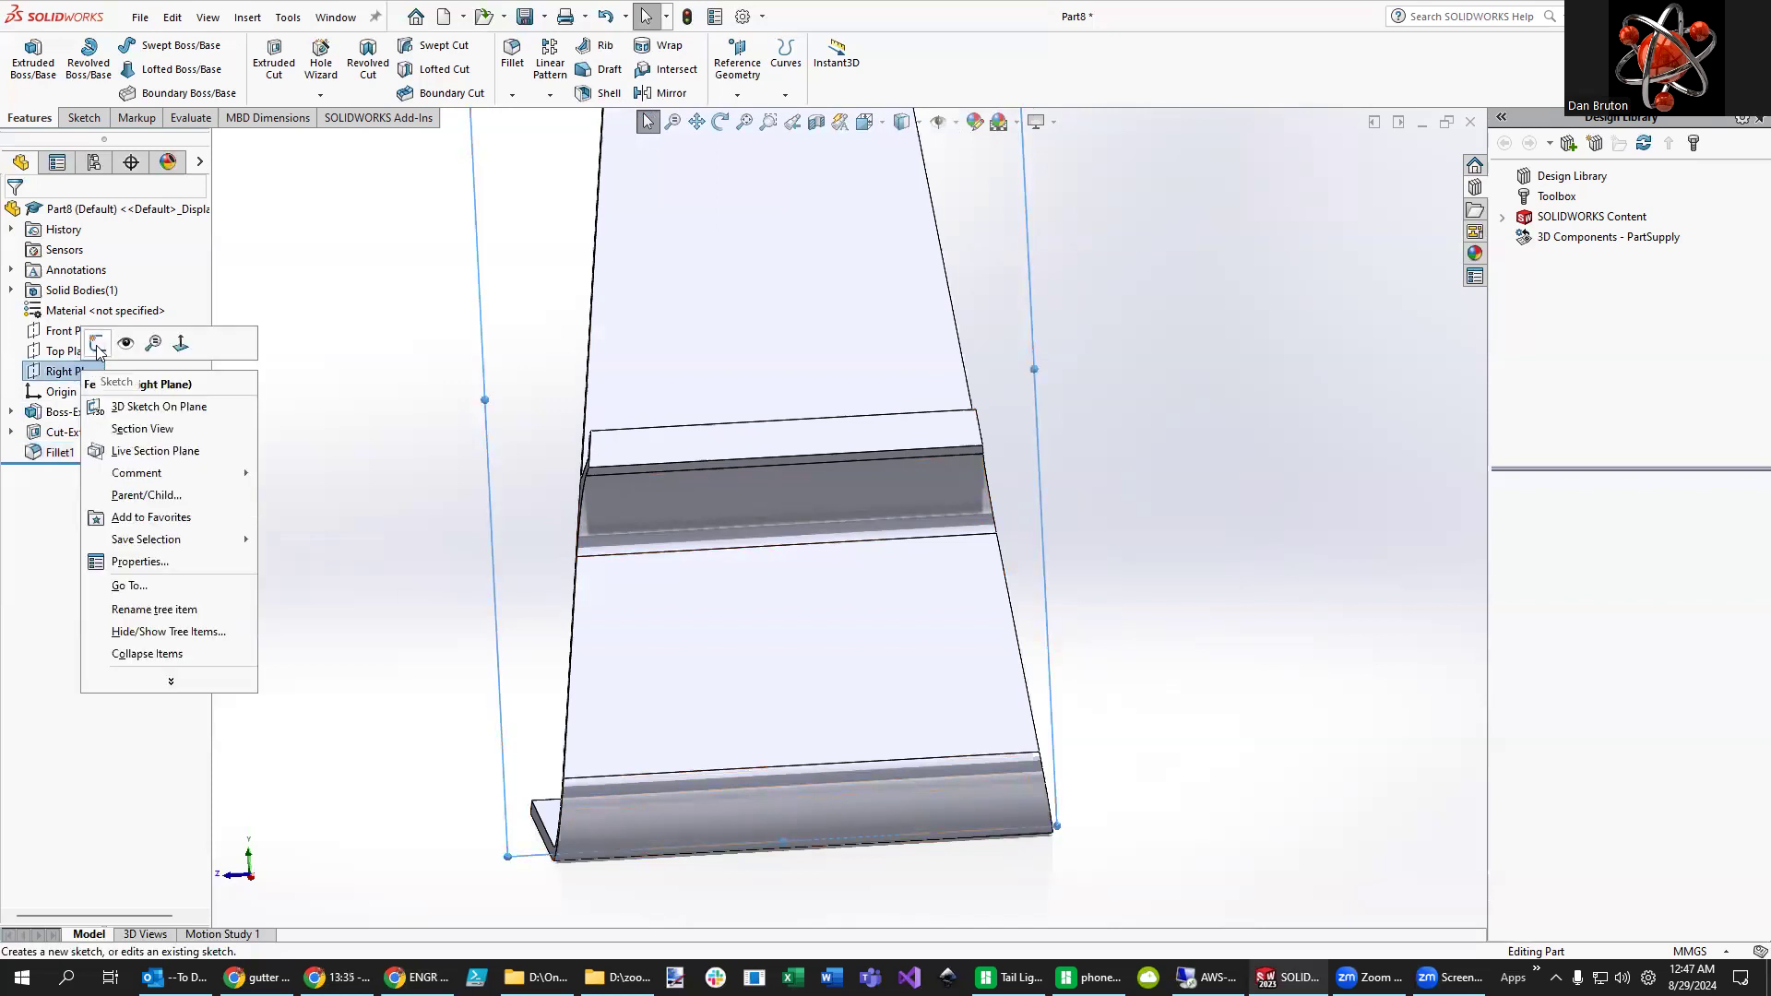
{"action": "left_click", "coordinate": [97, 344]}
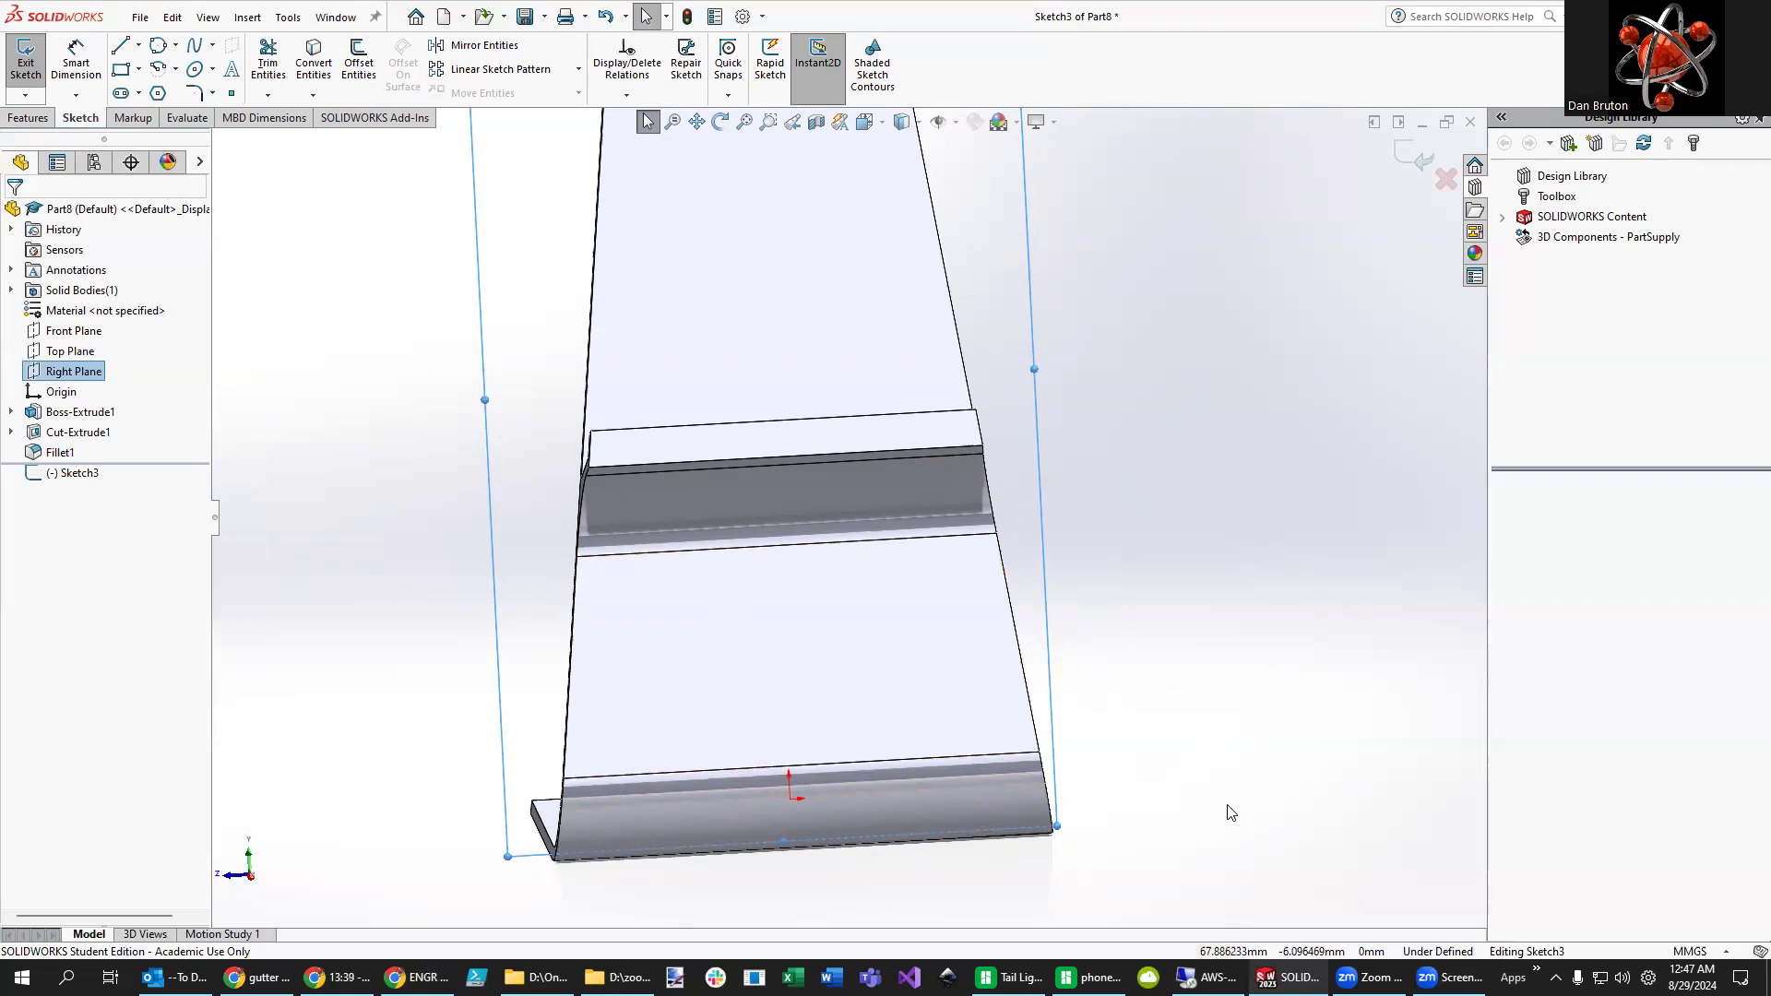
{"action": "right_click", "coordinate": [95, 373]}
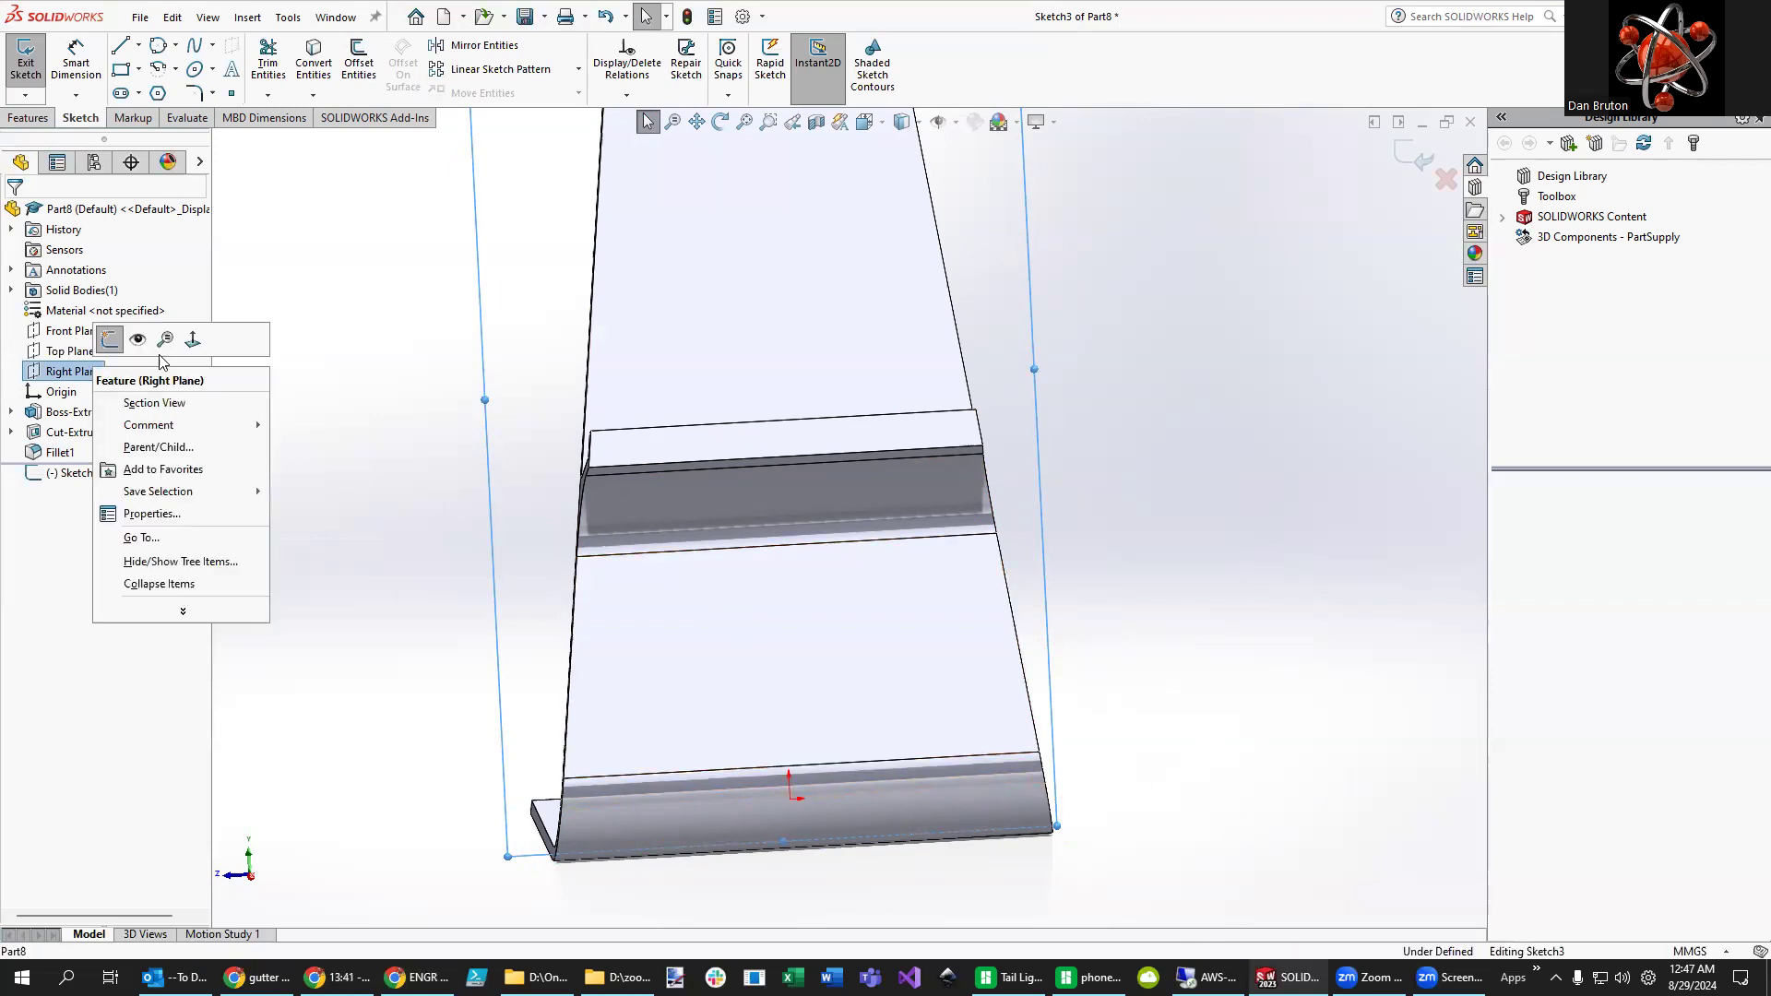
{"action": "left_click", "coordinate": [193, 339]}
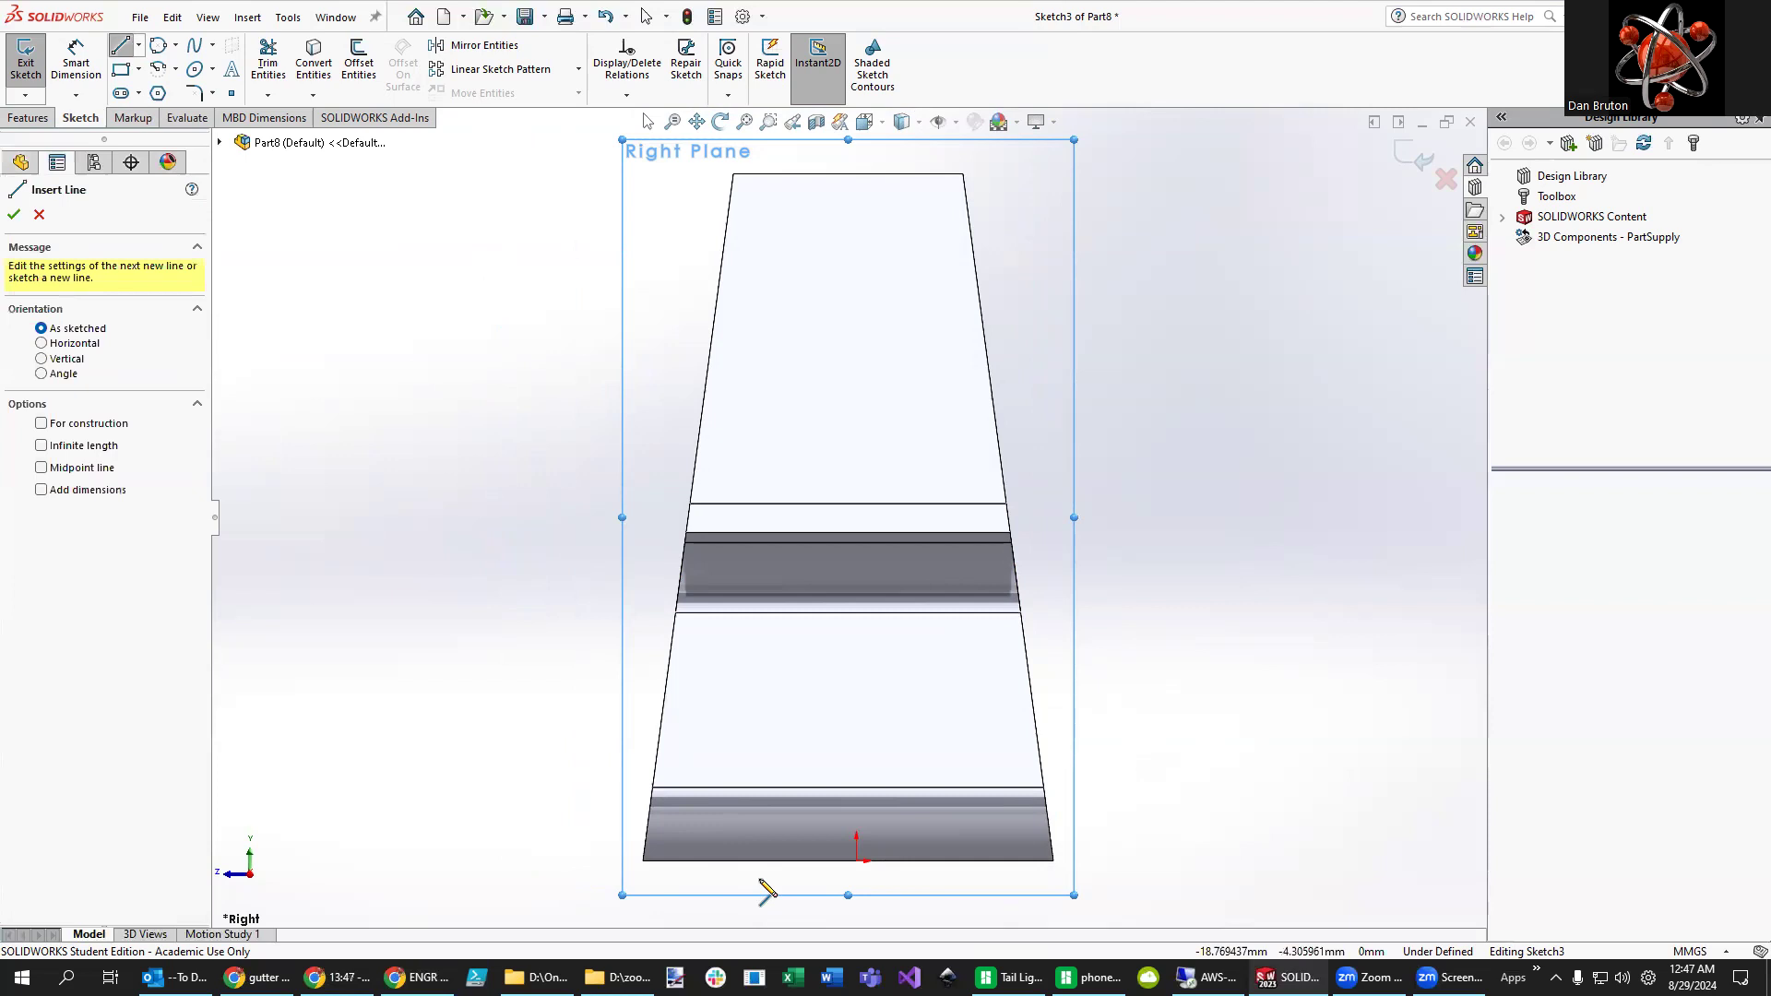
{"action": "left_click", "coordinate": [795, 882]}
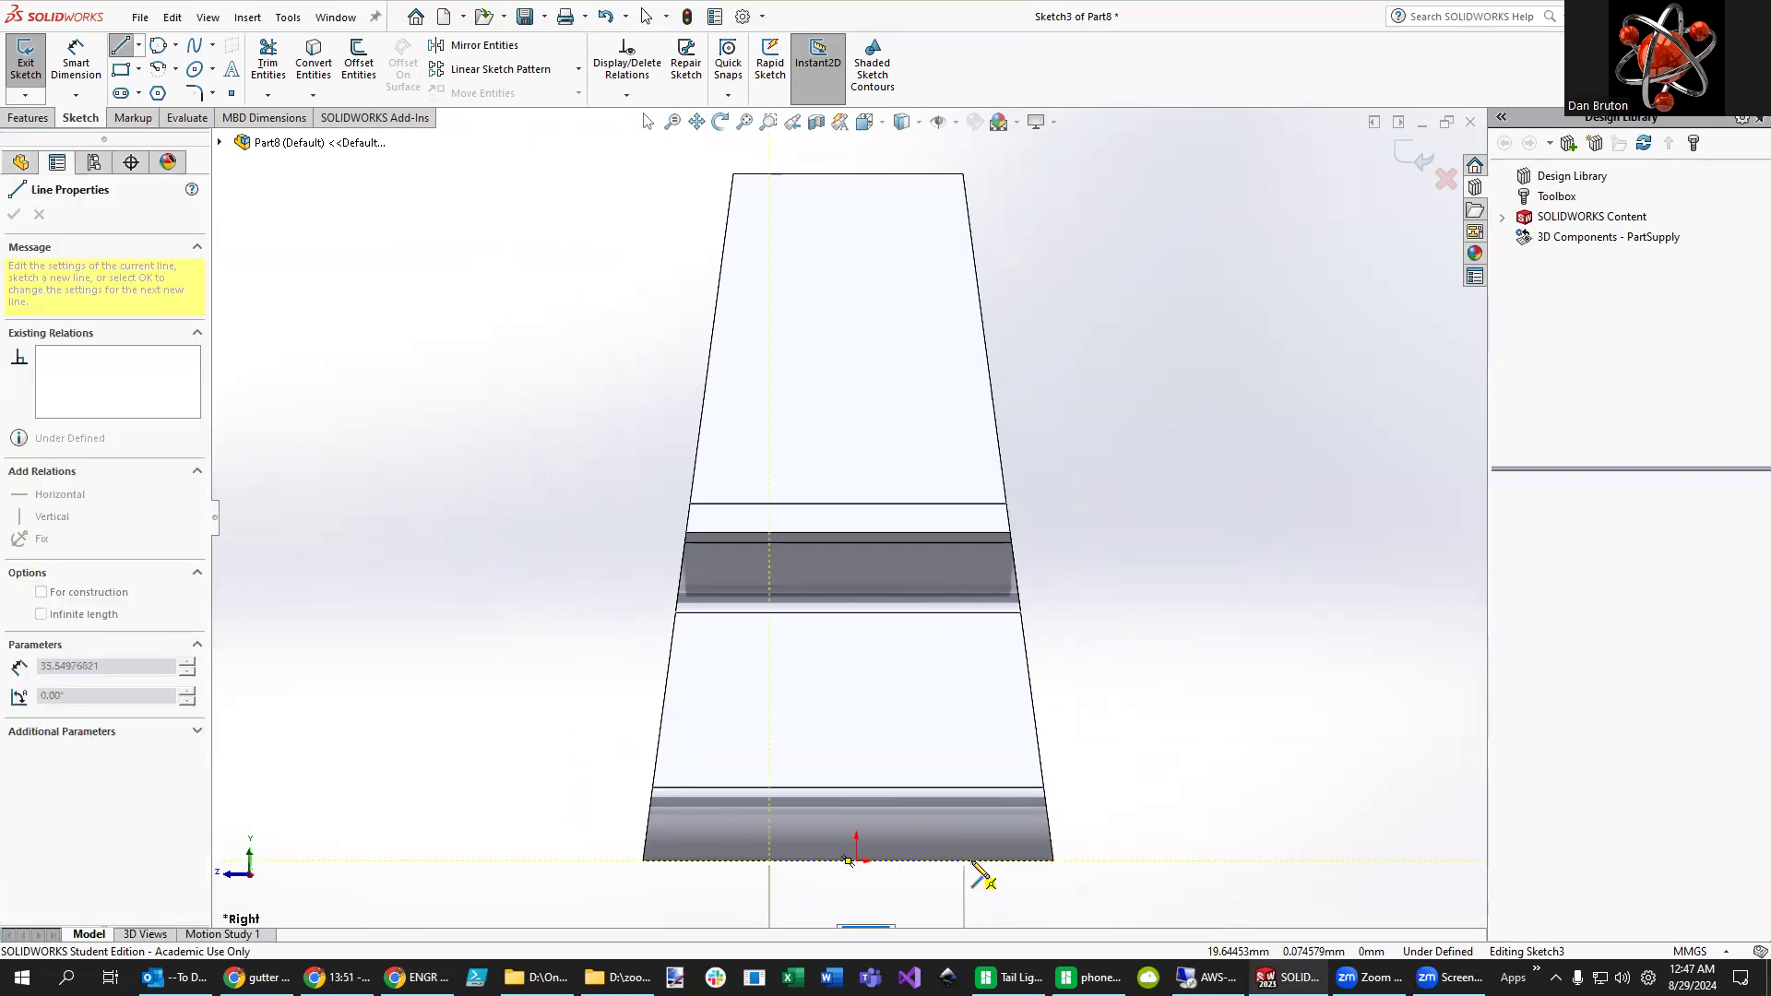
{"action": "left_click", "coordinate": [959, 860]}
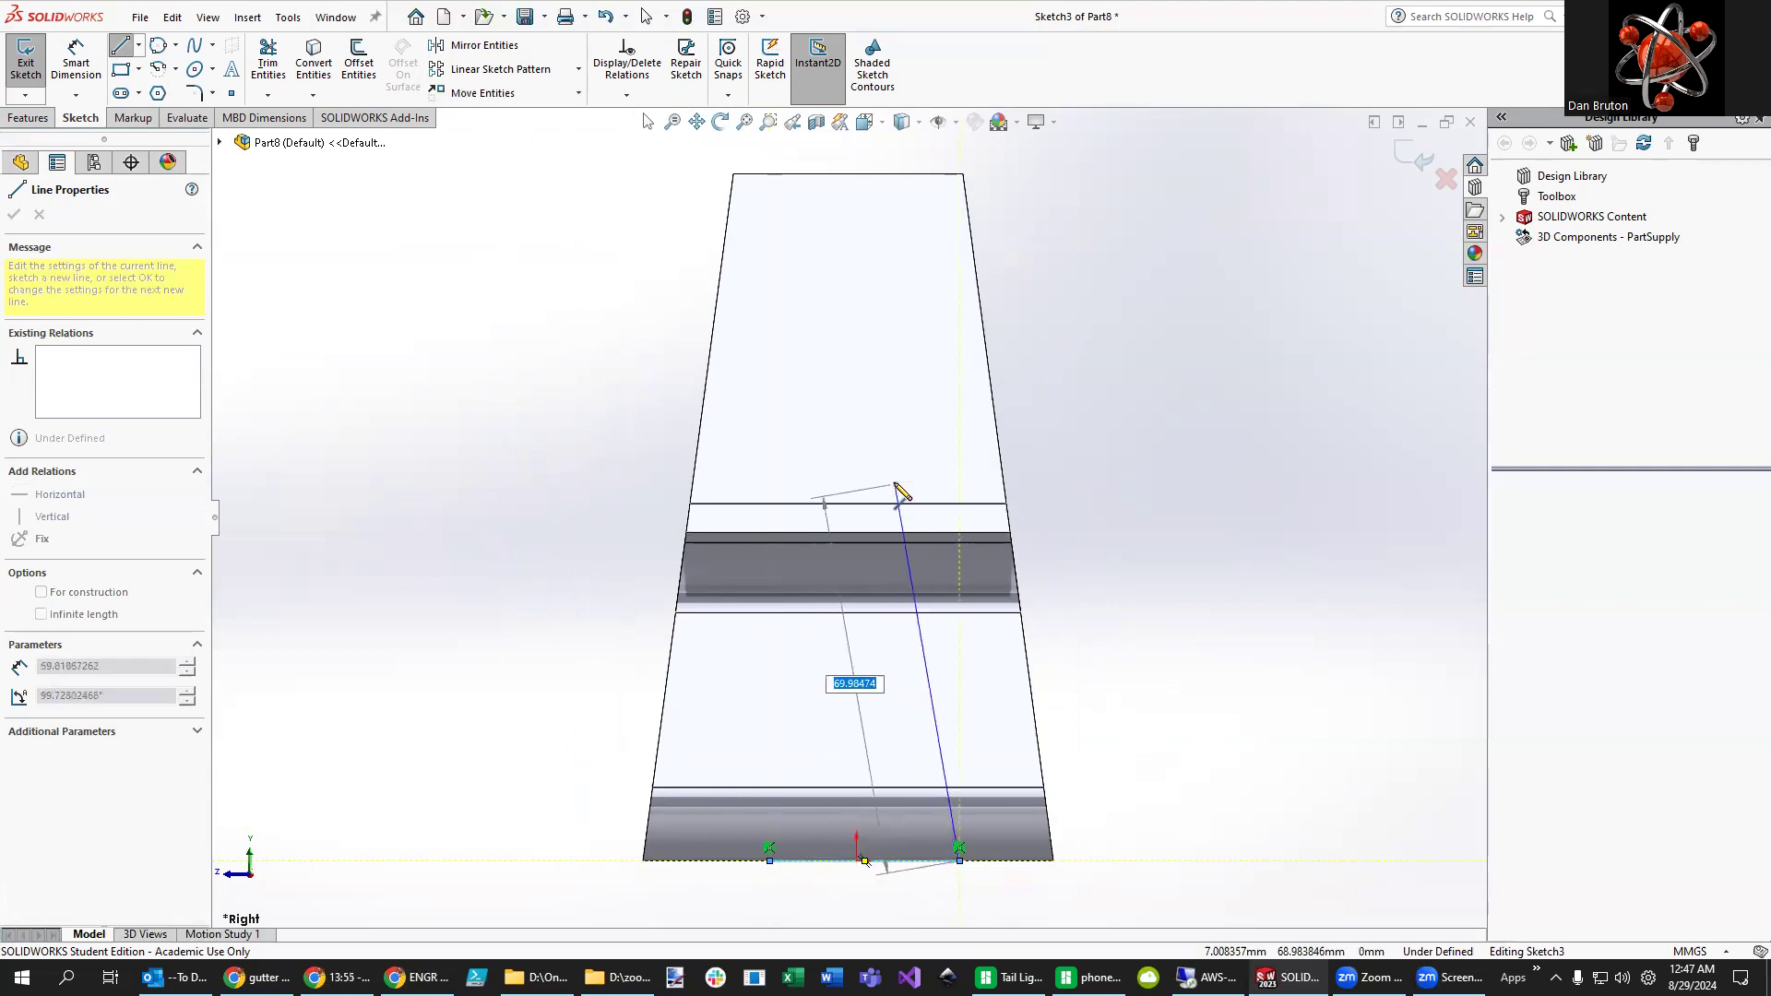
{"action": "left_click", "coordinate": [899, 427]}
{"action": "left_click", "coordinate": [805, 427]}
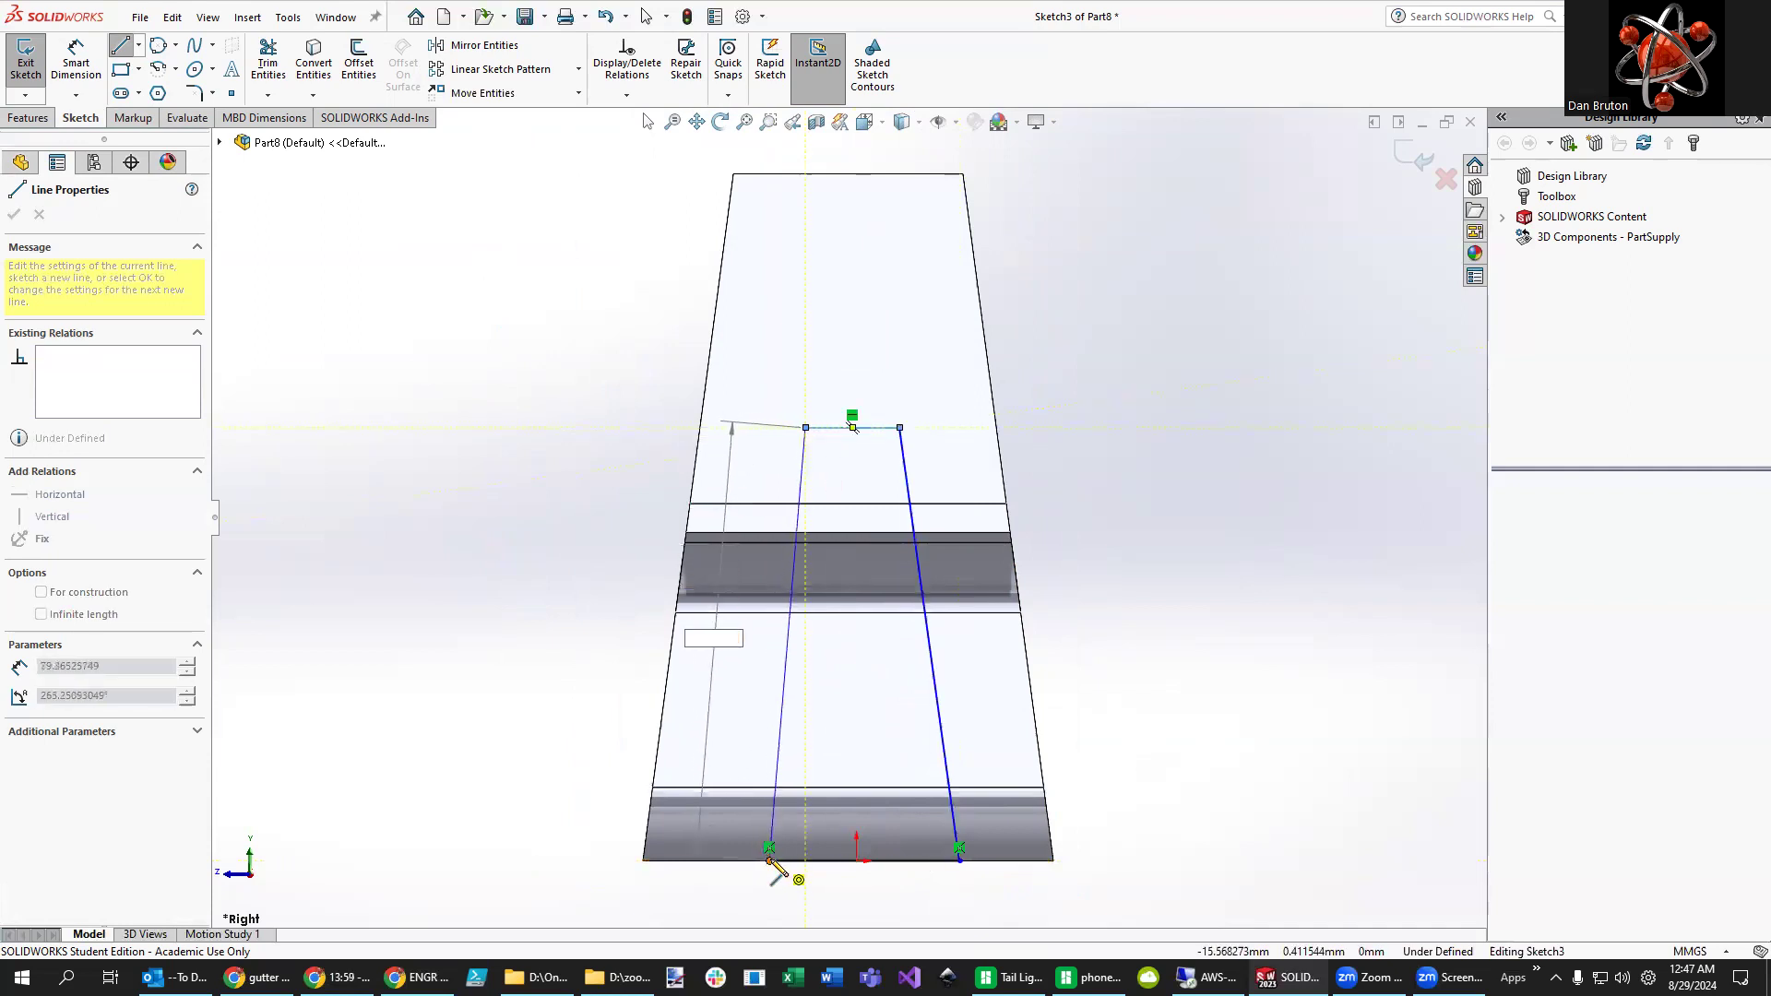
{"action": "left_click", "coordinate": [769, 858]}
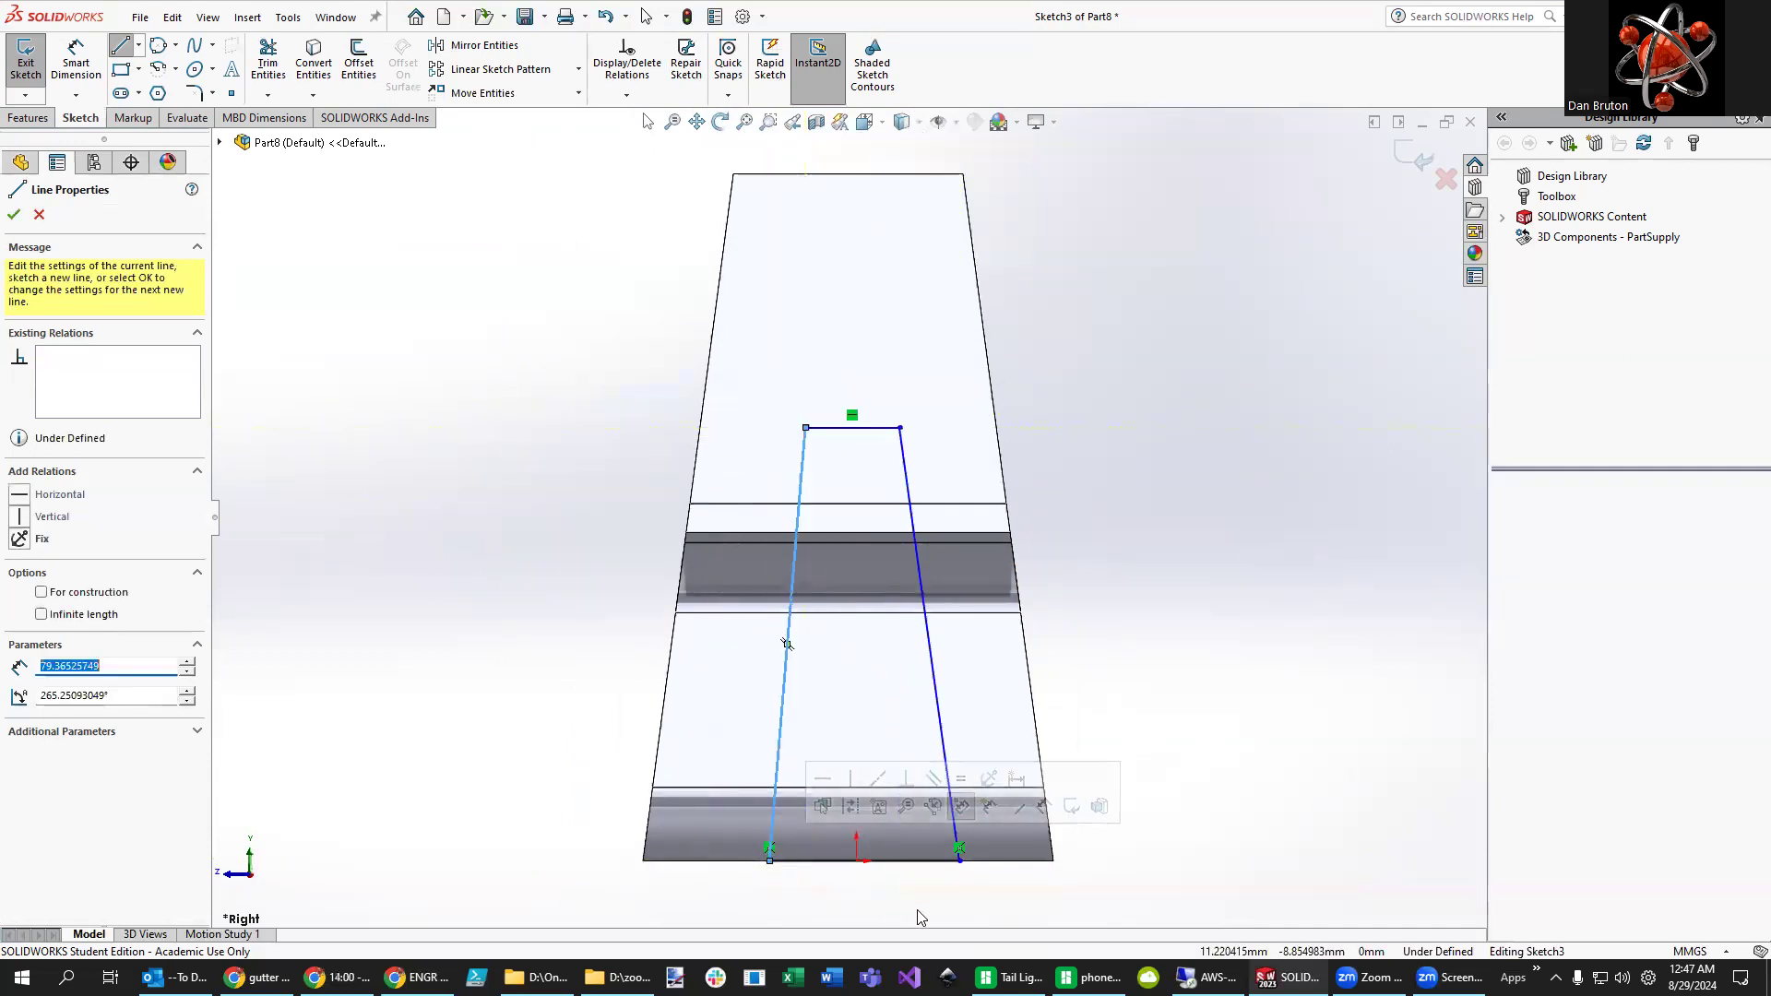
- Sketch a three-line open notch down from the stand's top edge and delete the vertical relation on its right line
{"action": "left_click", "coordinate": [805, 175]}
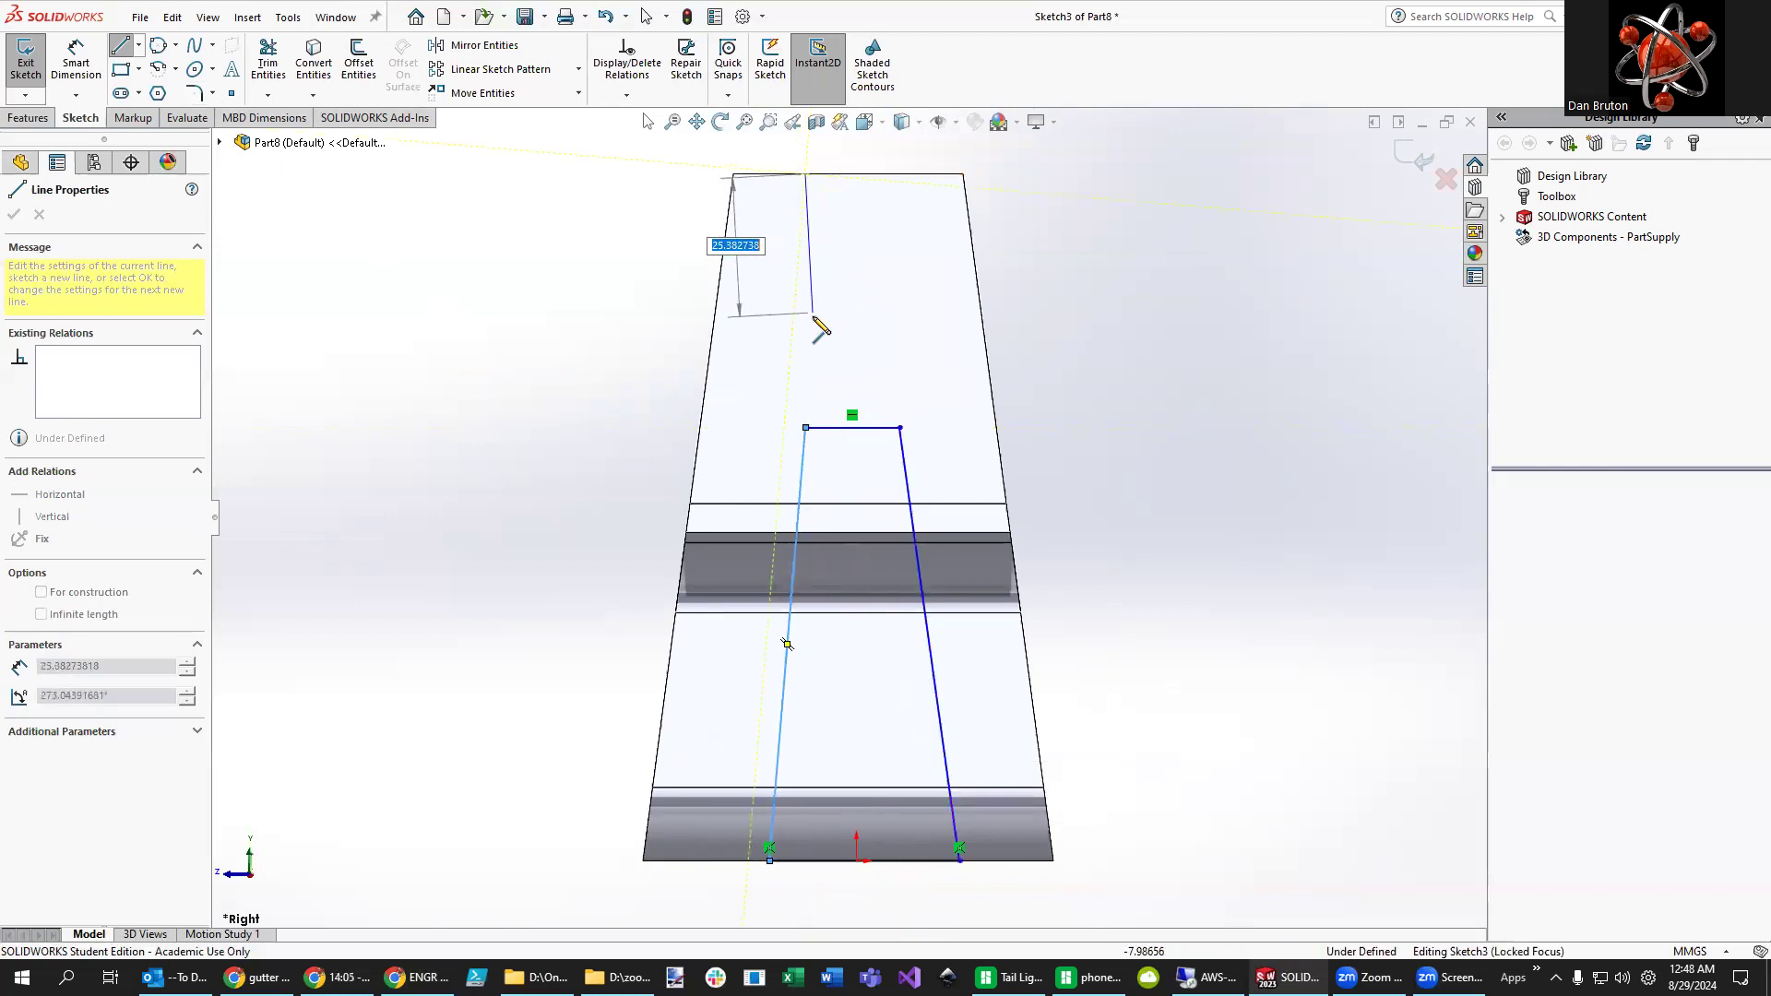
{"action": "left_click", "coordinate": [813, 334]}
{"action": "left_click", "coordinate": [899, 334]}
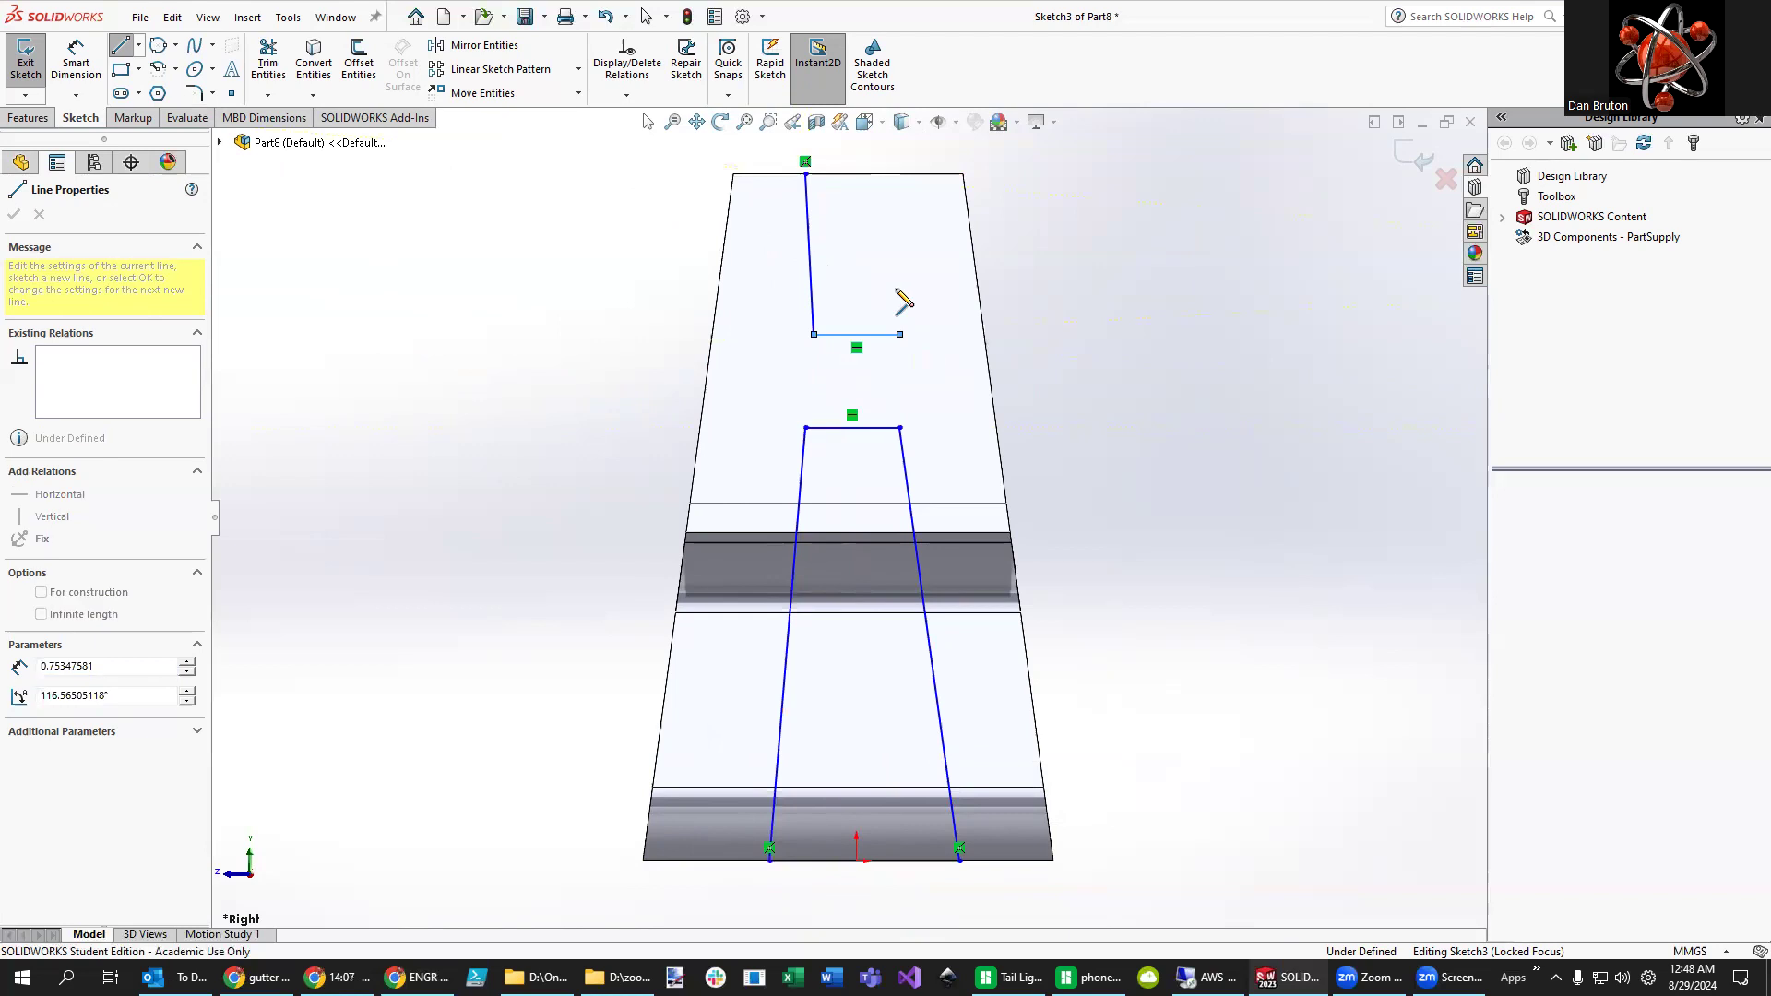
{"action": "left_click", "coordinate": [901, 174]}
{"action": "key", "text": "Escape"}
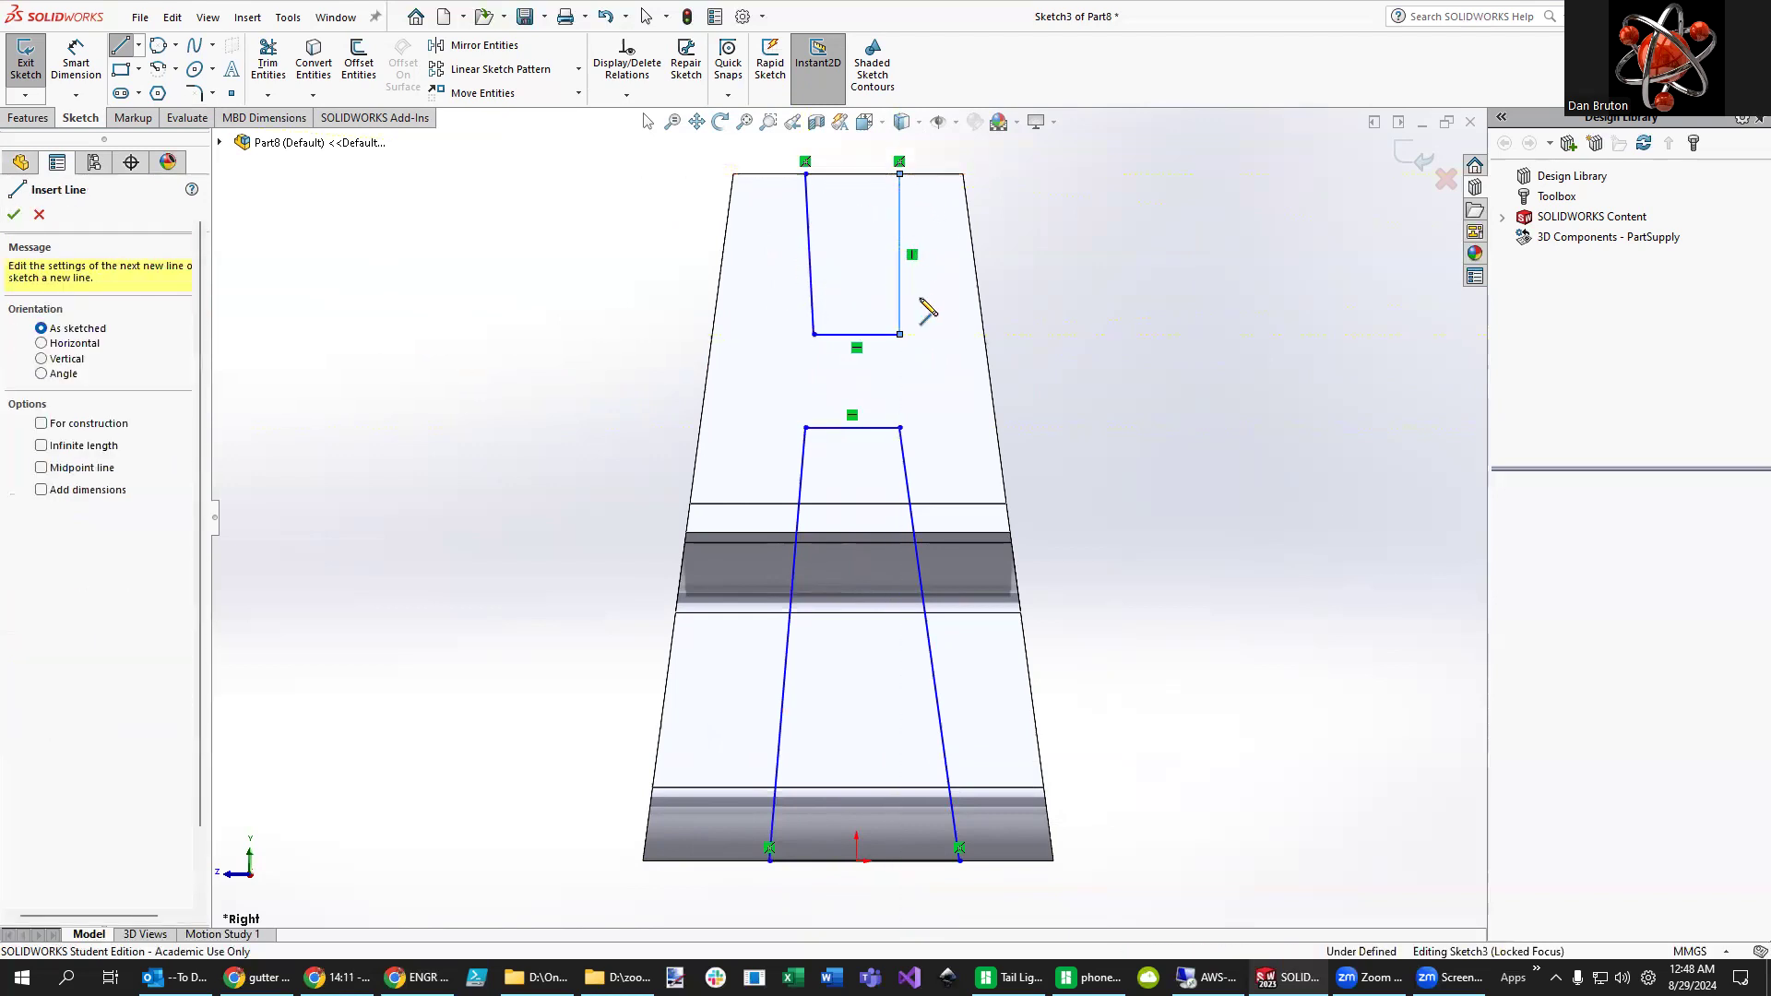
{"action": "key", "text": "Escape"}
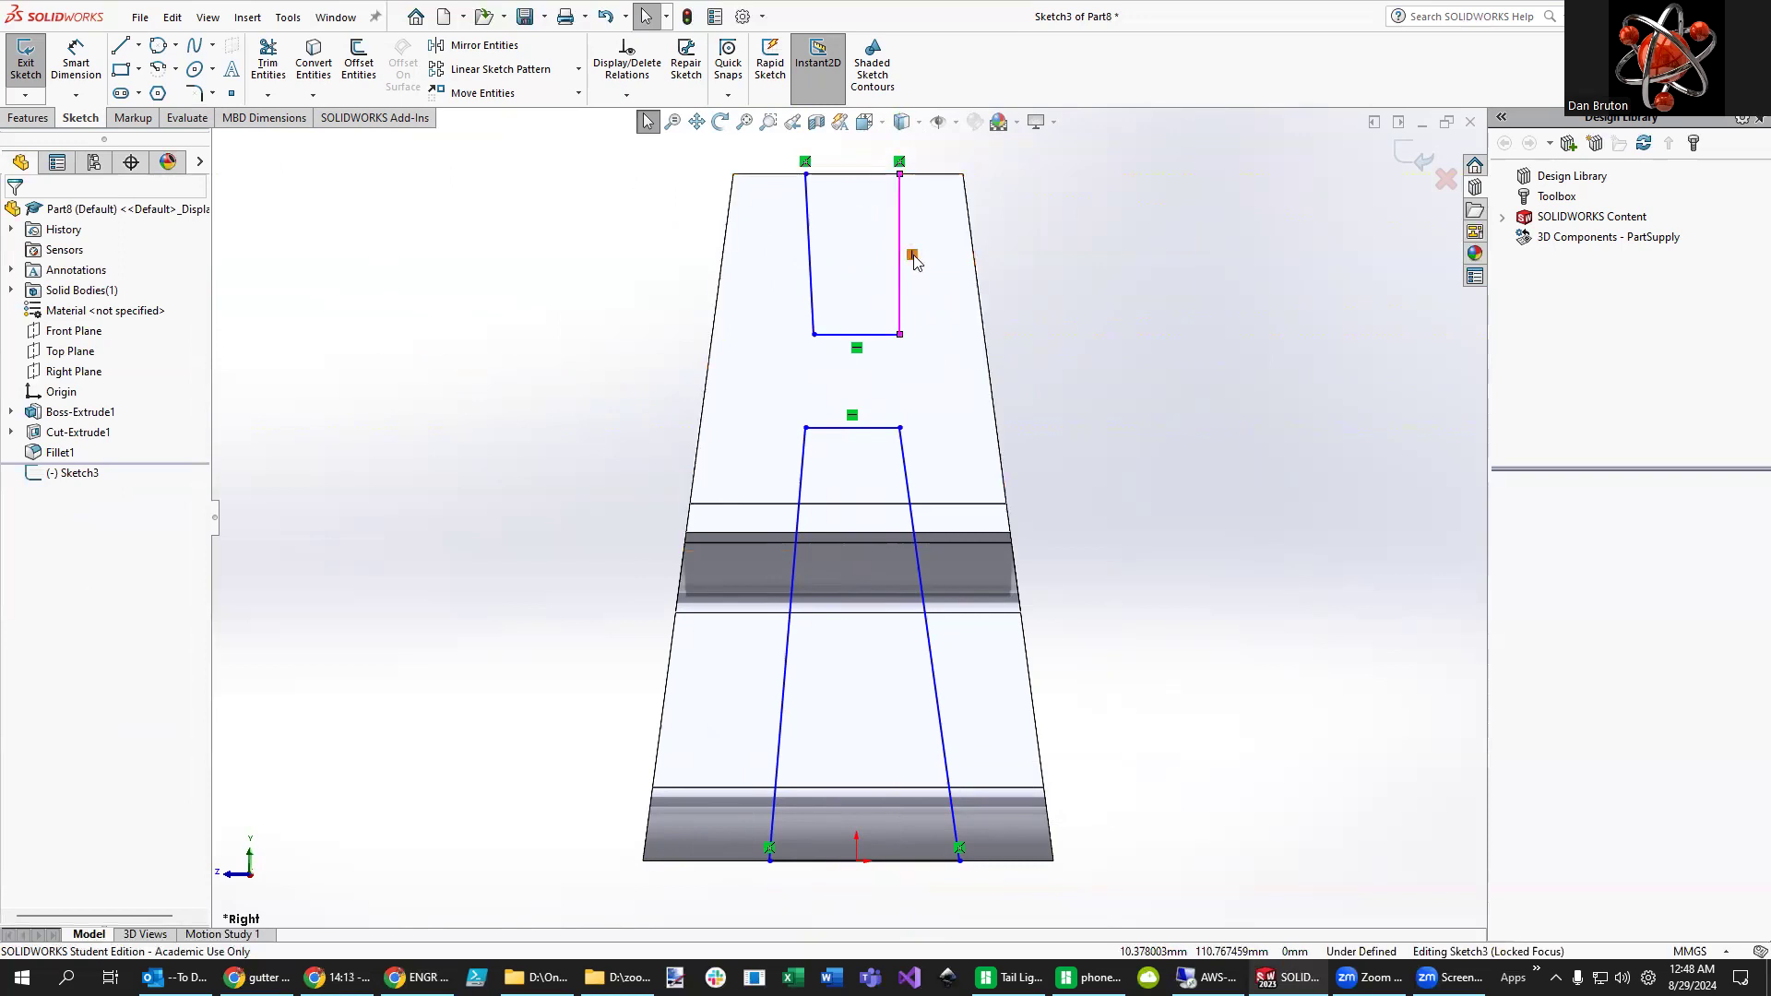
{"action": "left_click", "coordinate": [912, 256]}
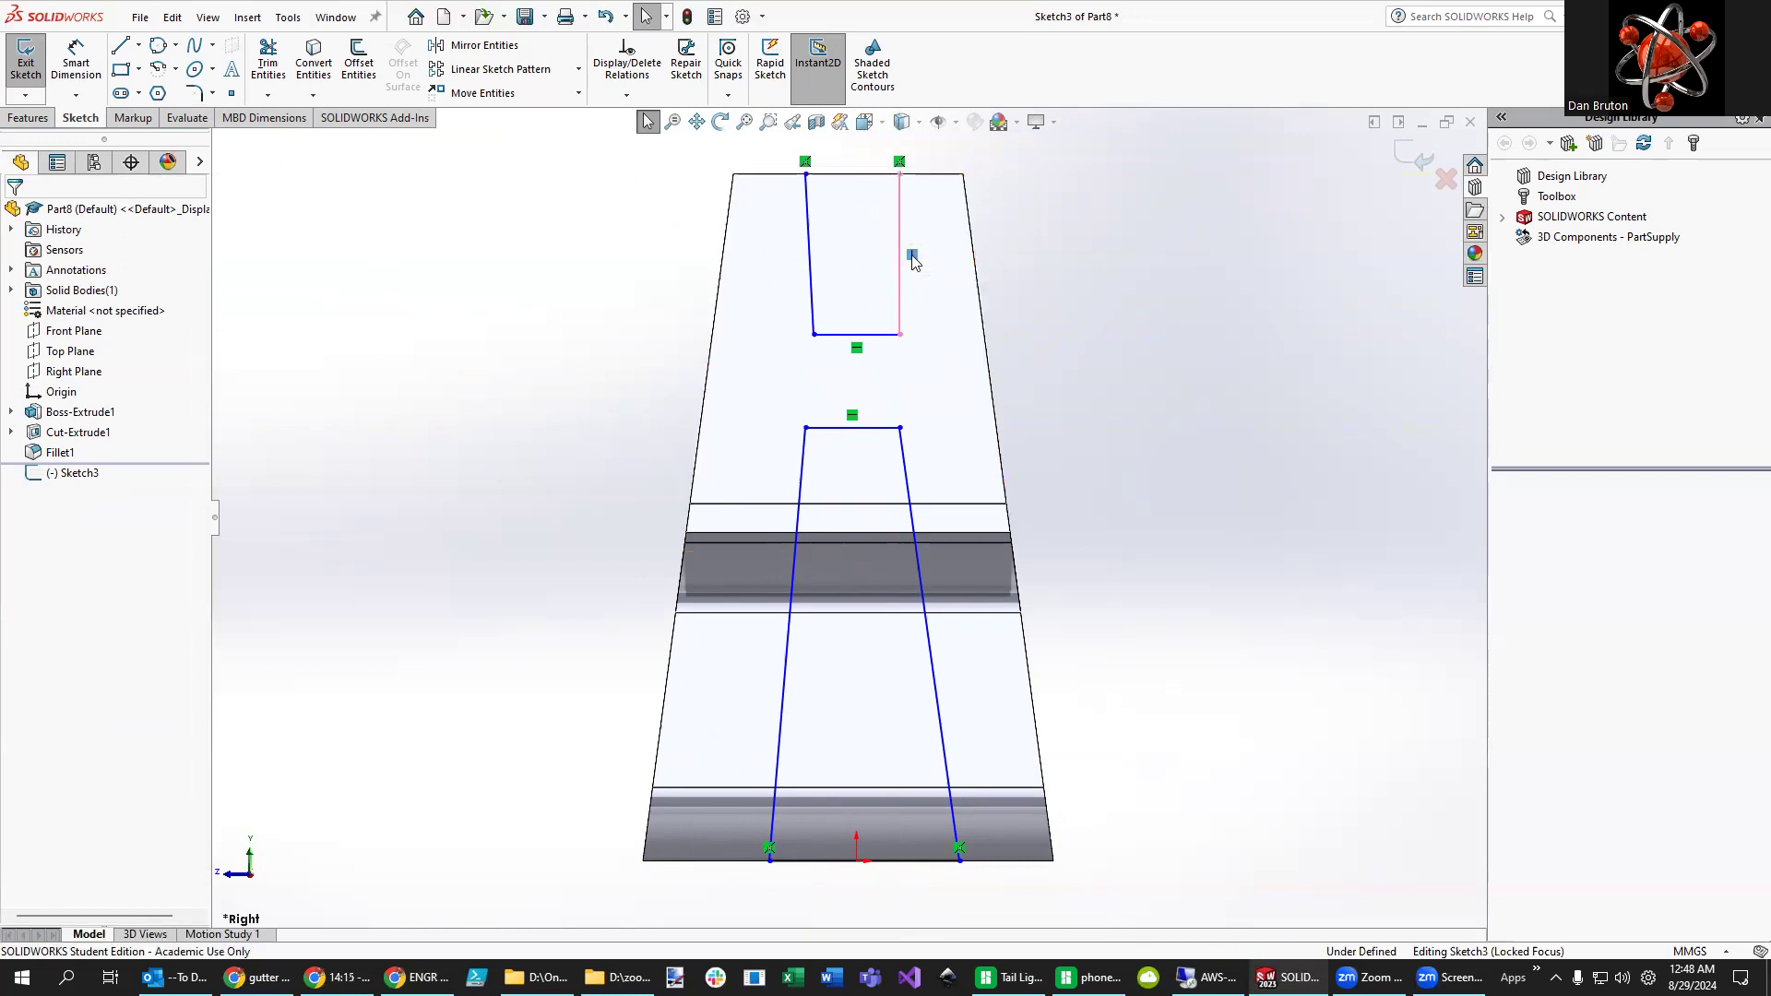
{"action": "key", "text": "Delete"}
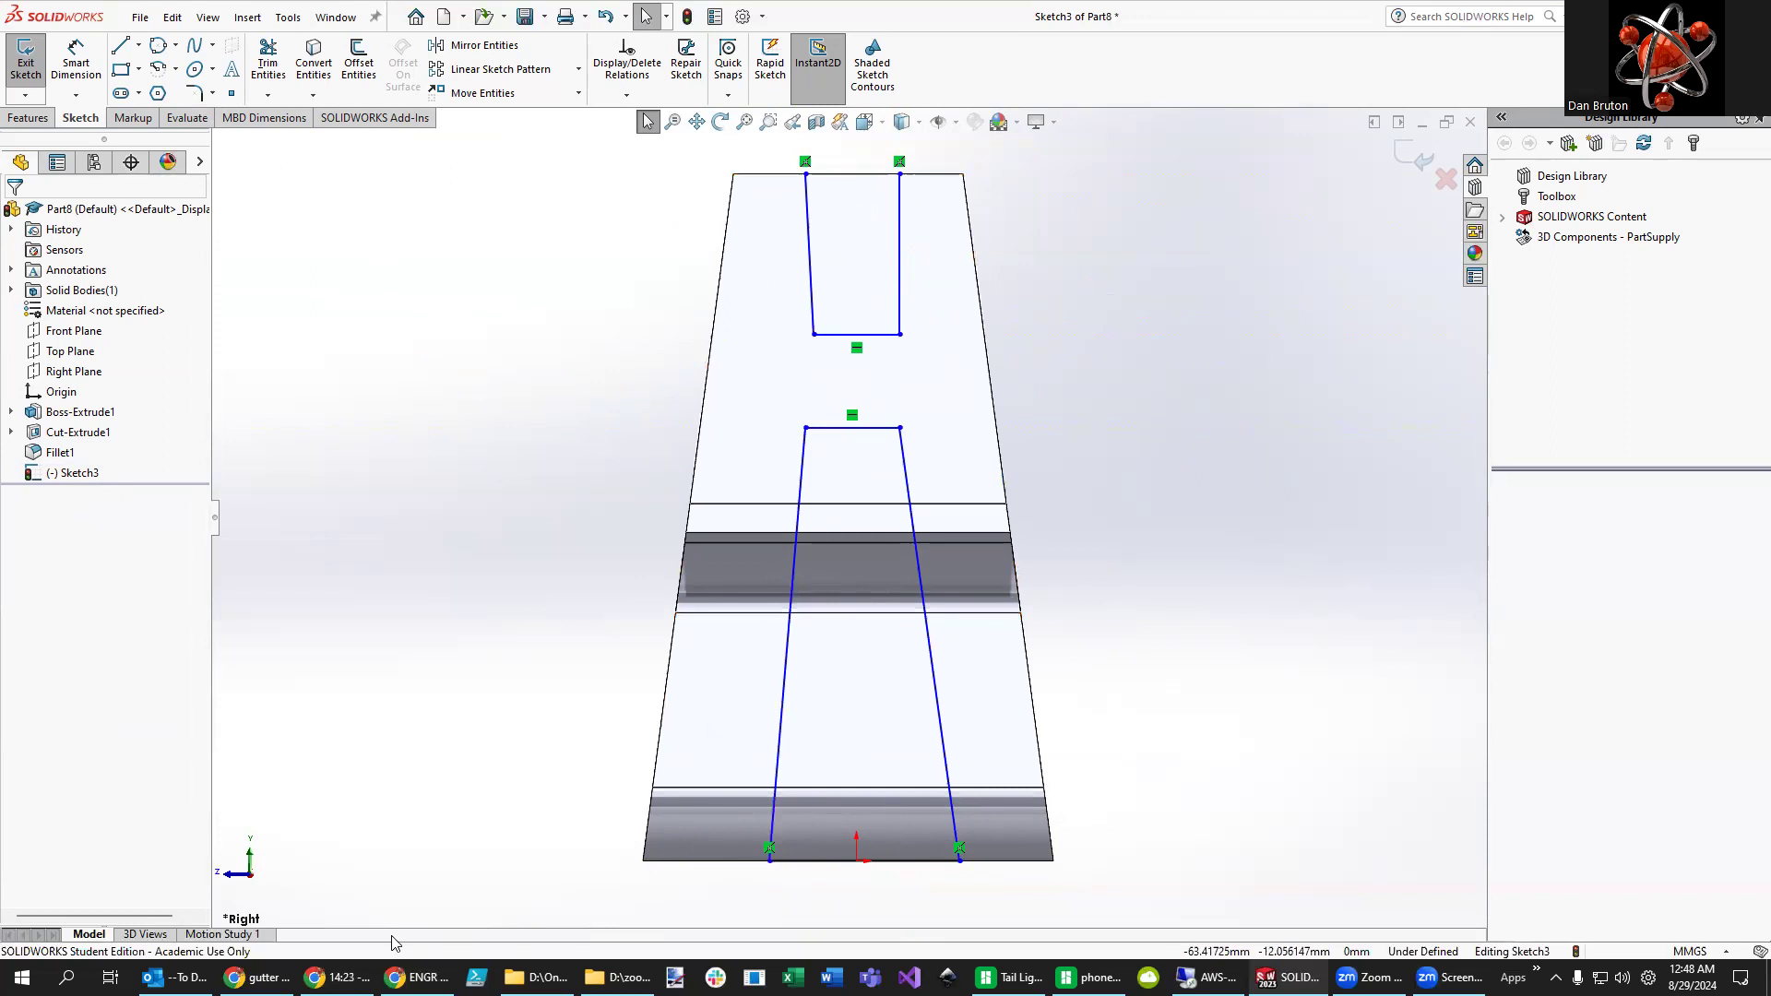
- Check Design #1 in the reference drawing, and delete the coincident relations tying the trapezoid's bottom corners to the stand's bottom edge
{"action": "left_click", "coordinate": [420, 977]}
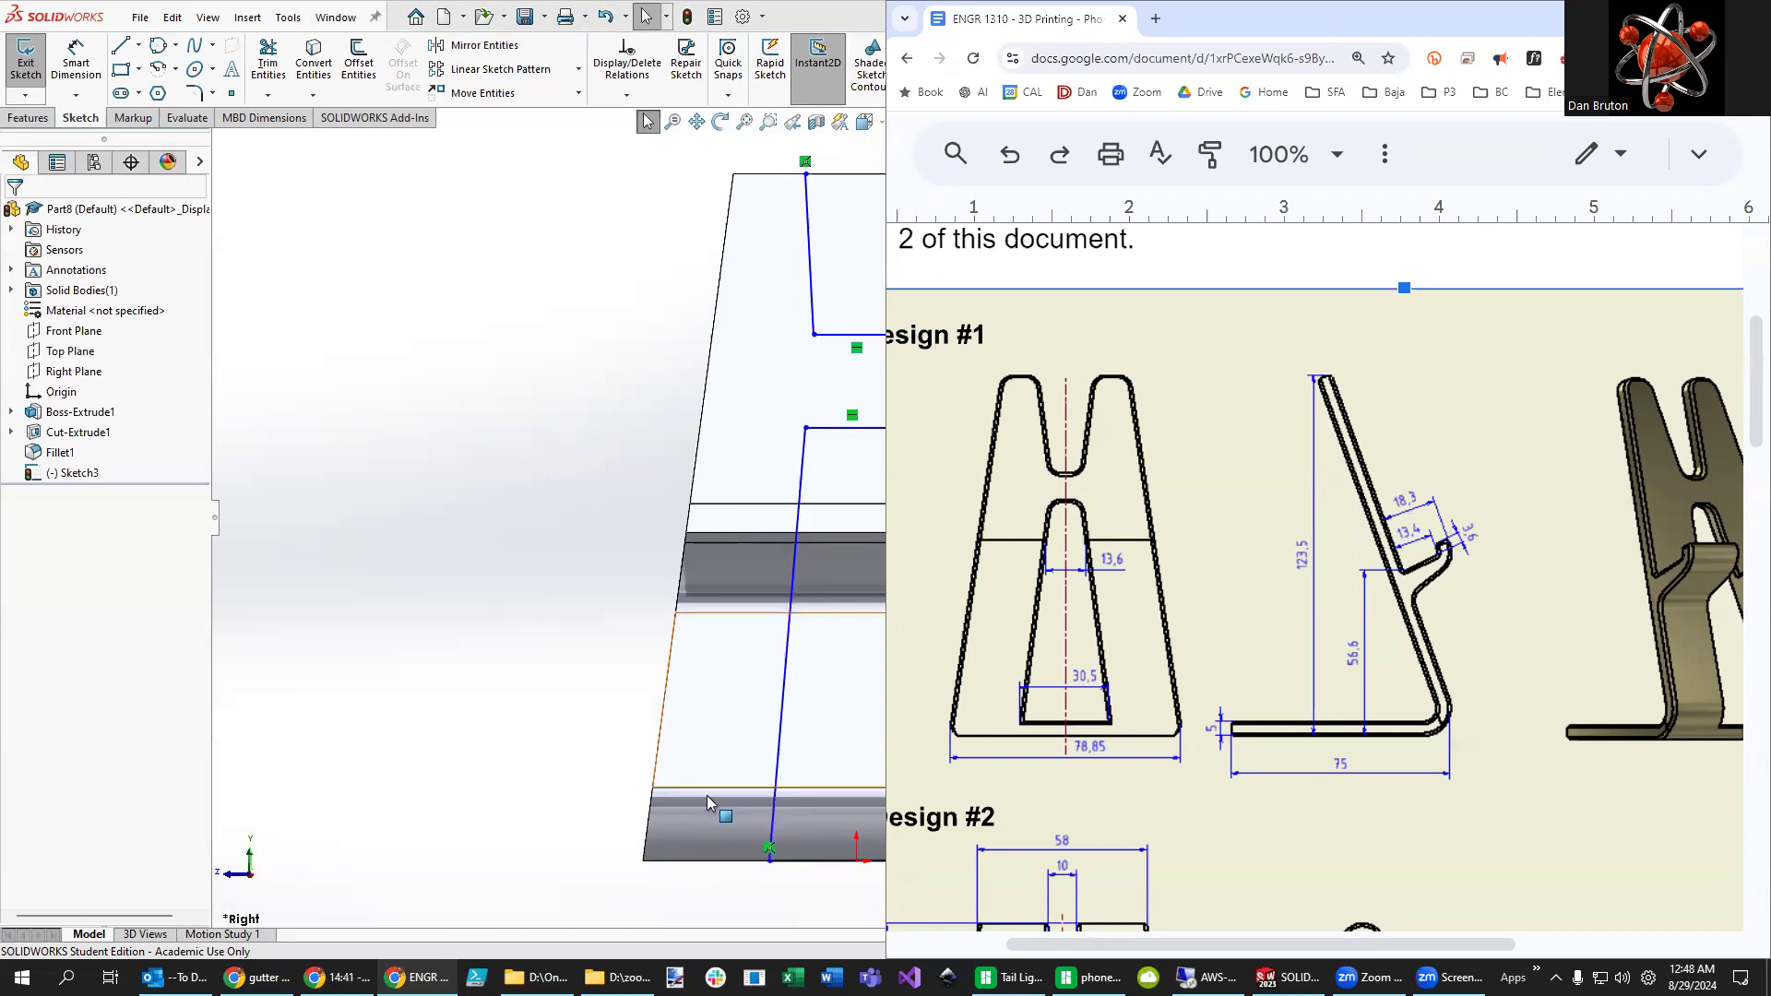
{"action": "left_click", "coordinate": [514, 783]}
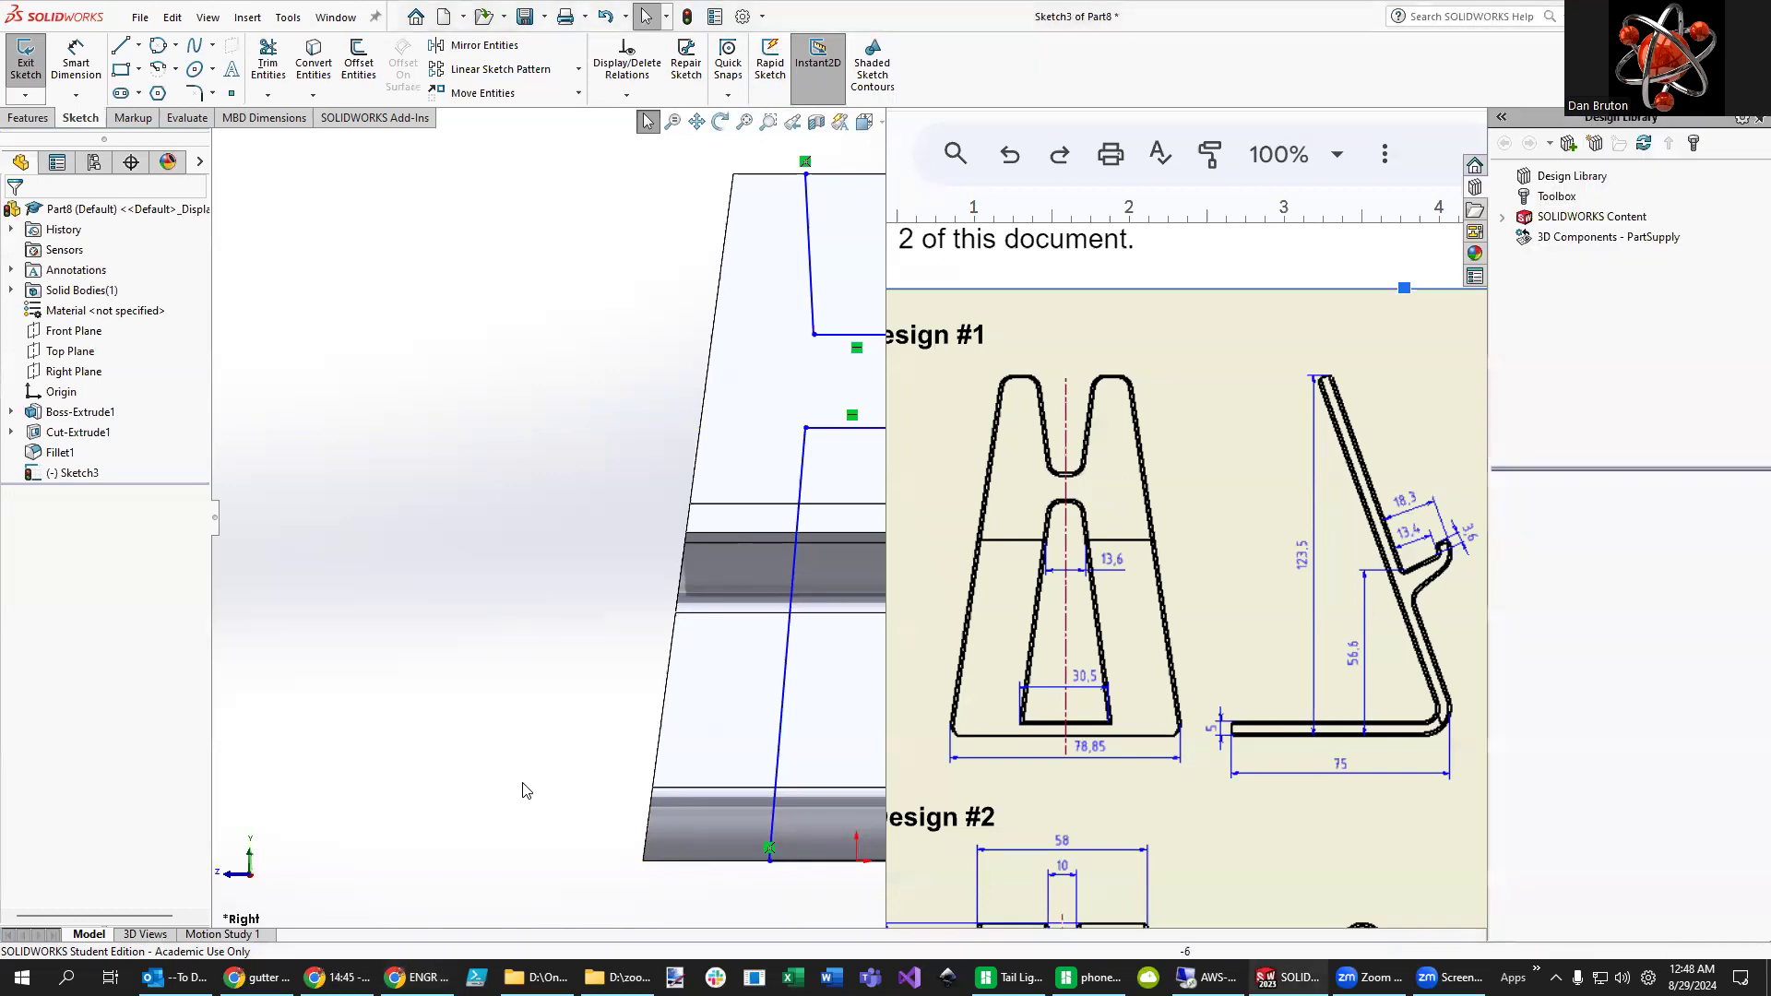
{"action": "left_click", "coordinate": [766, 848]}
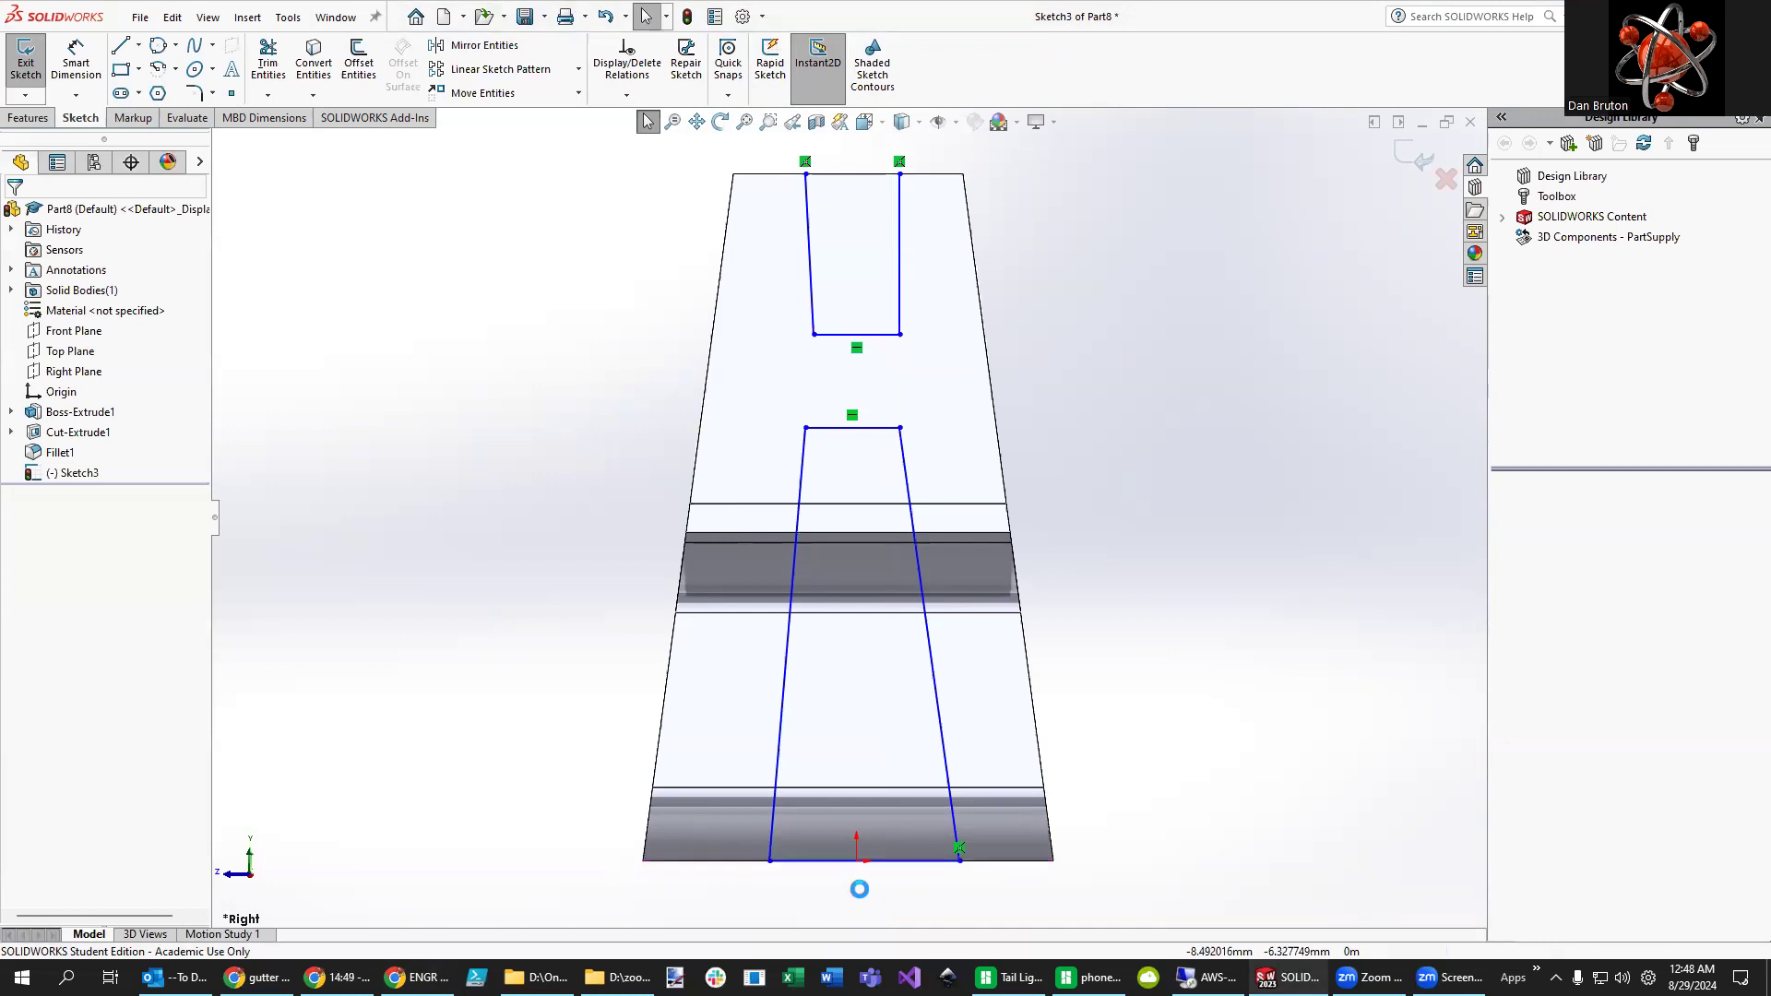
{"action": "left_click", "coordinate": [958, 846]}
{"action": "key", "text": "Delete"}
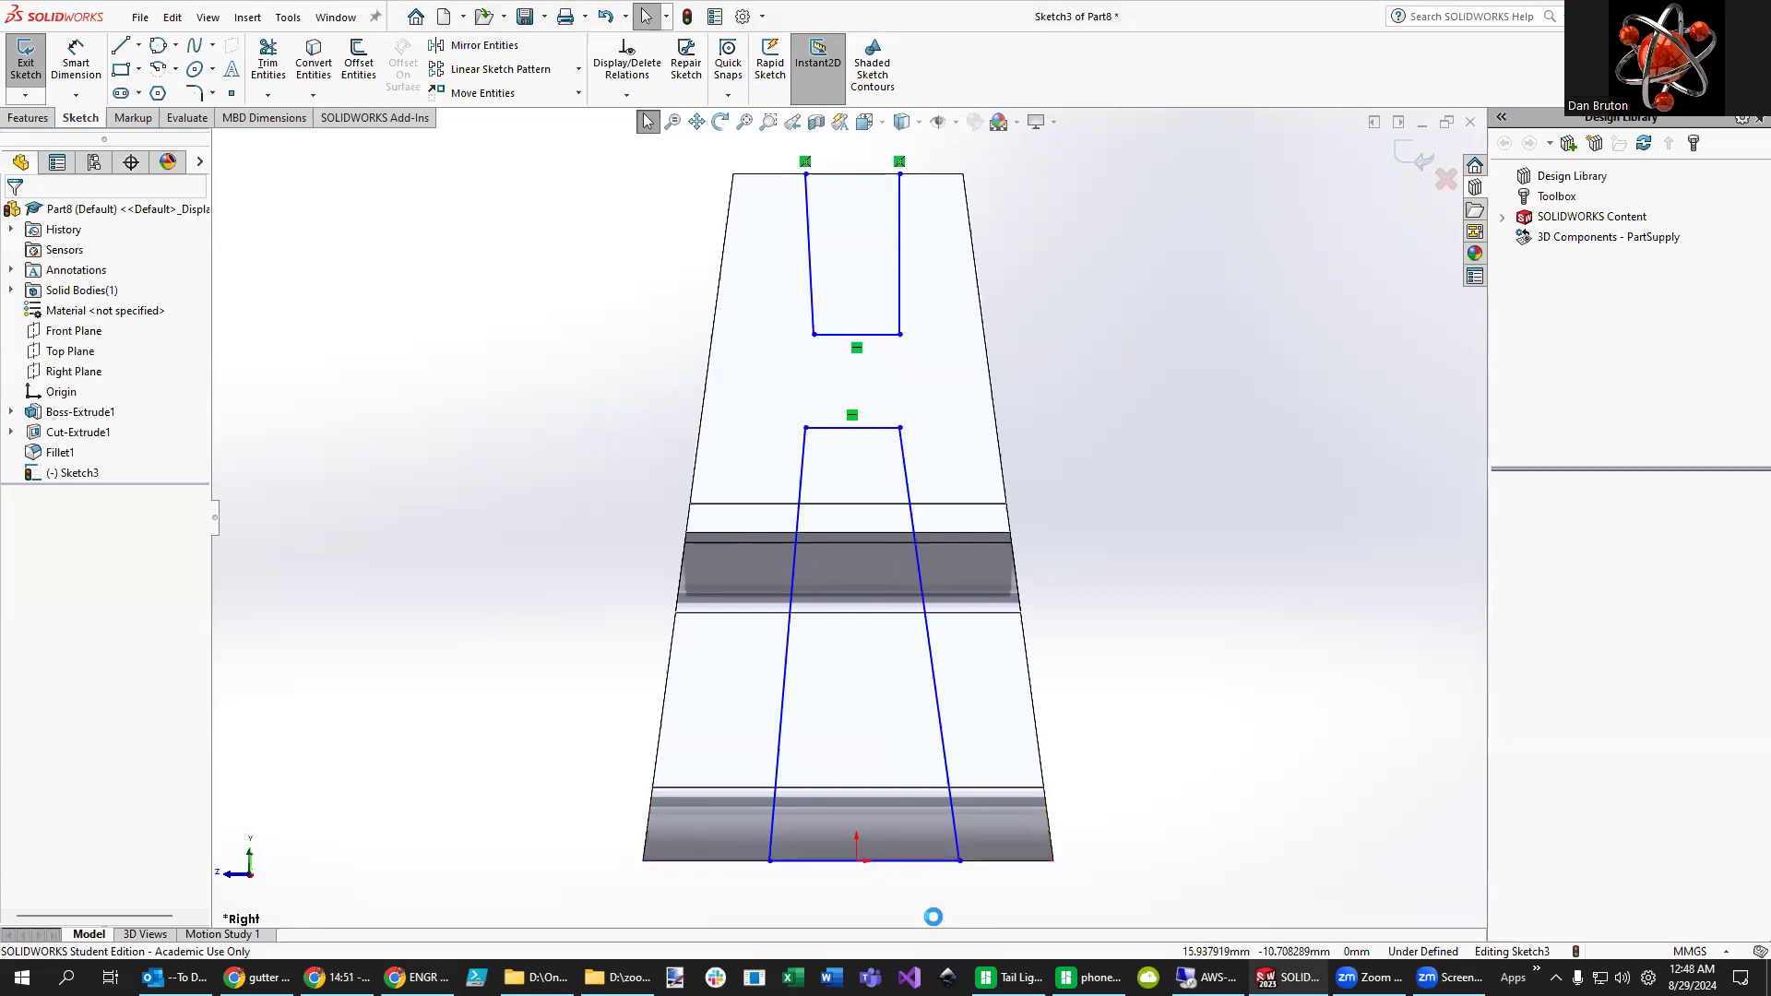
- Move the trapezoid's two bottom corners up above the stand's lower bend, and make the line between them horizontal
{"action": "left_click_drag", "start_coordinate": [959, 853], "coordinate": [945, 782]}
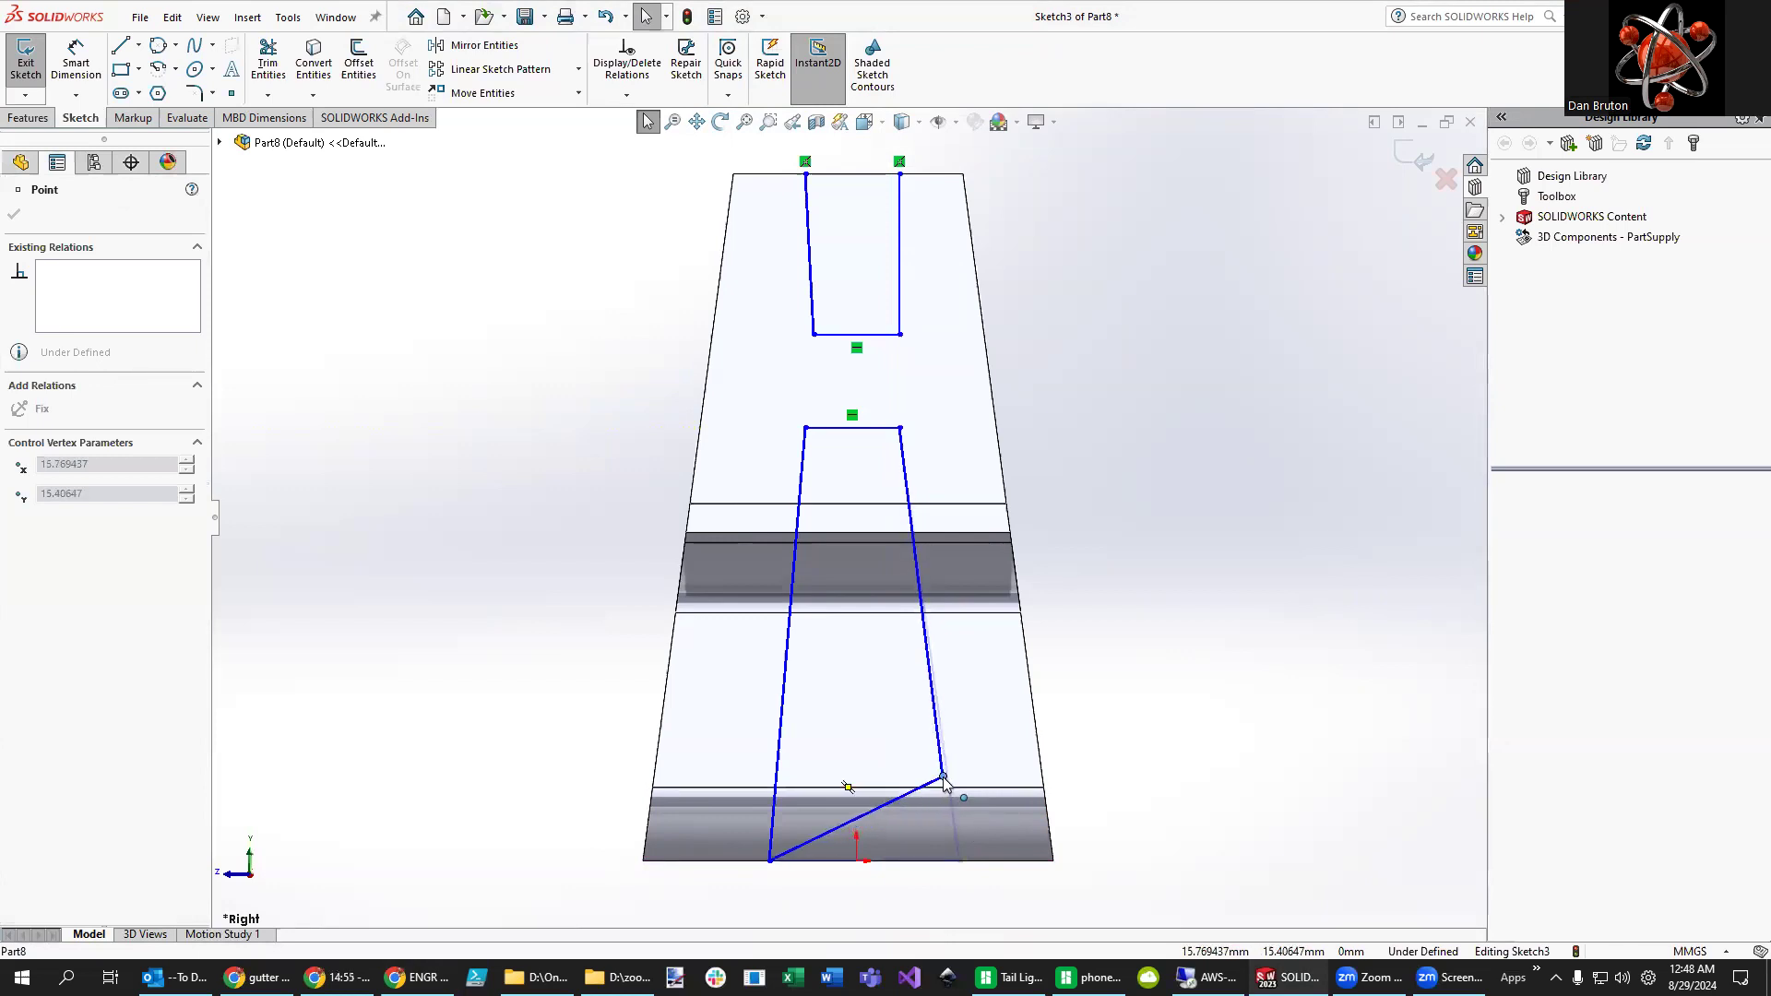
{"action": "left_click_drag", "start_coordinate": [771, 861], "coordinate": [767, 747]}
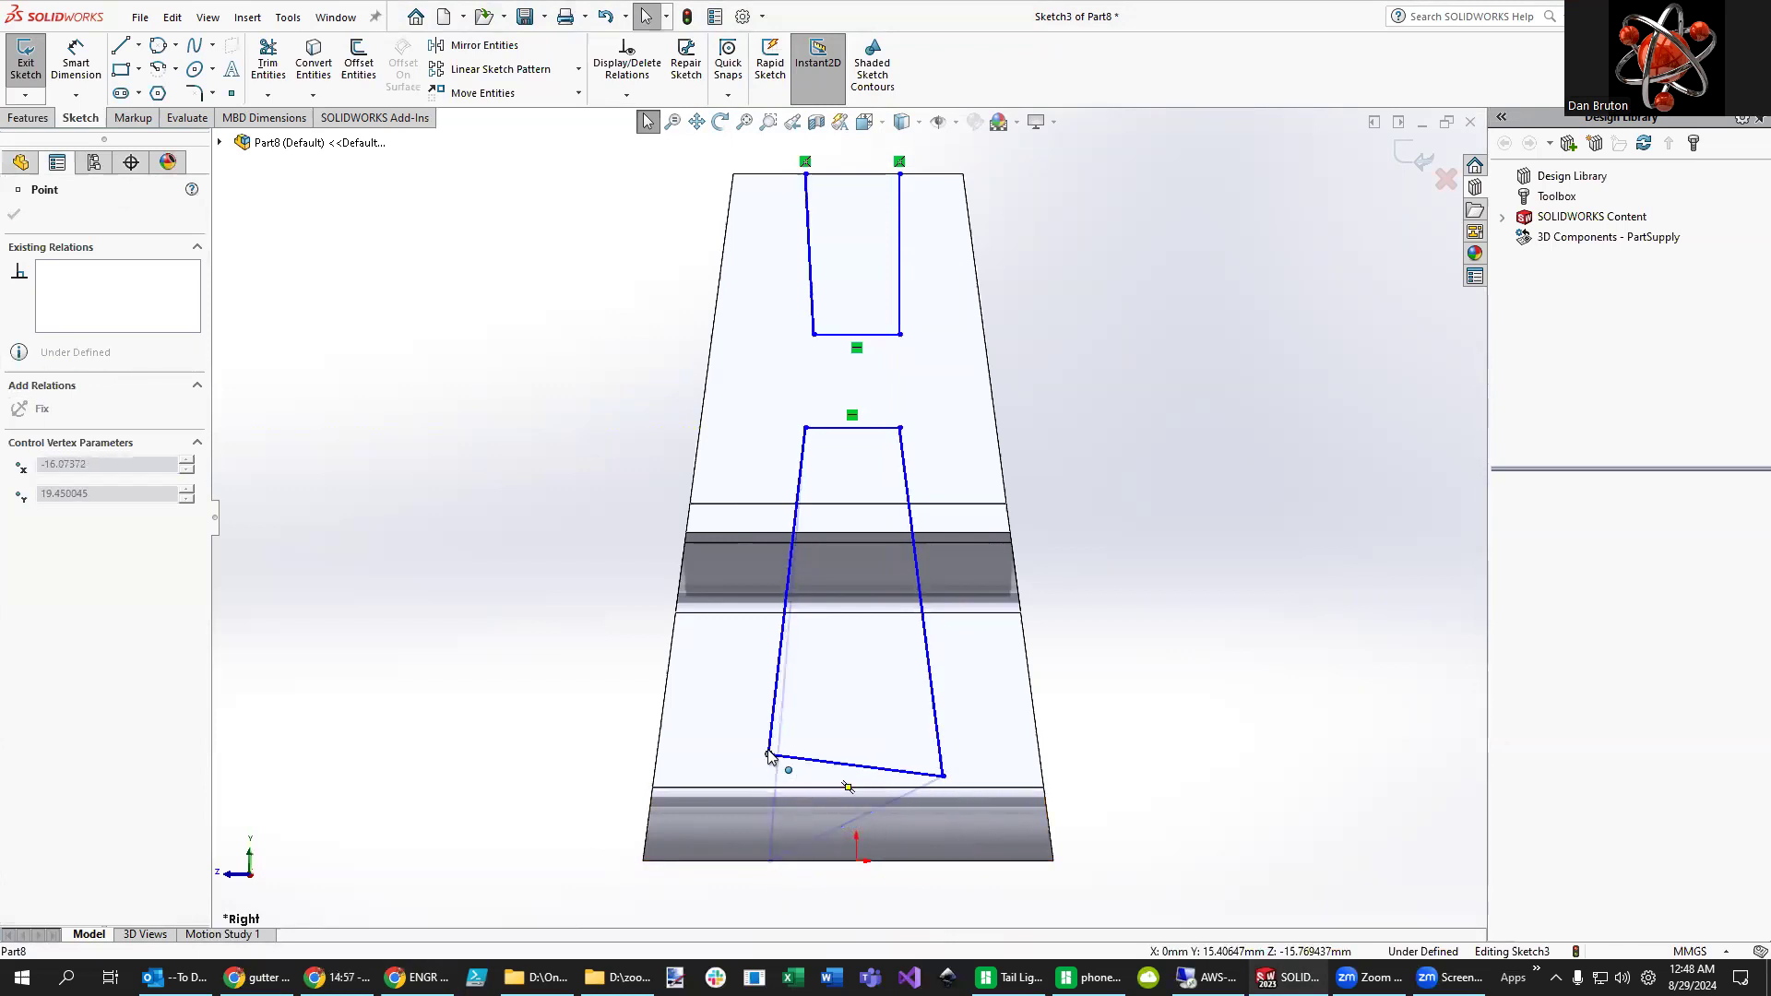
{"action": "left_click", "coordinate": [847, 770]}
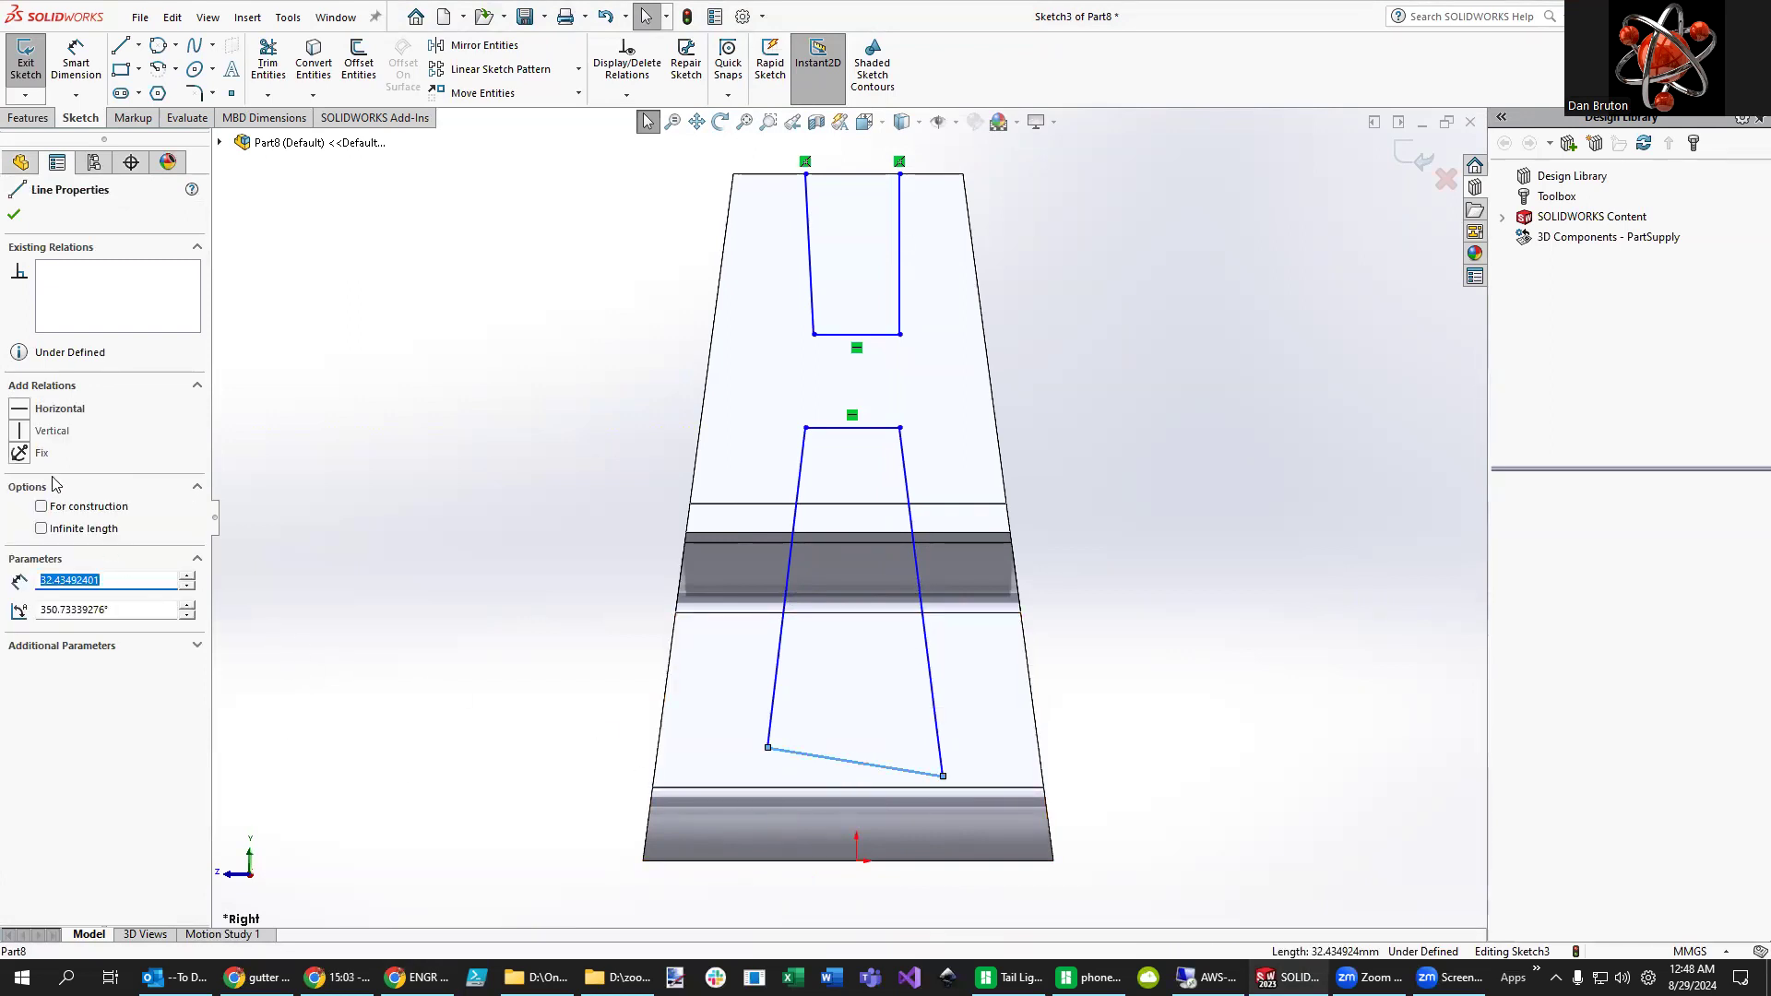
{"action": "left_click", "coordinate": [23, 410]}
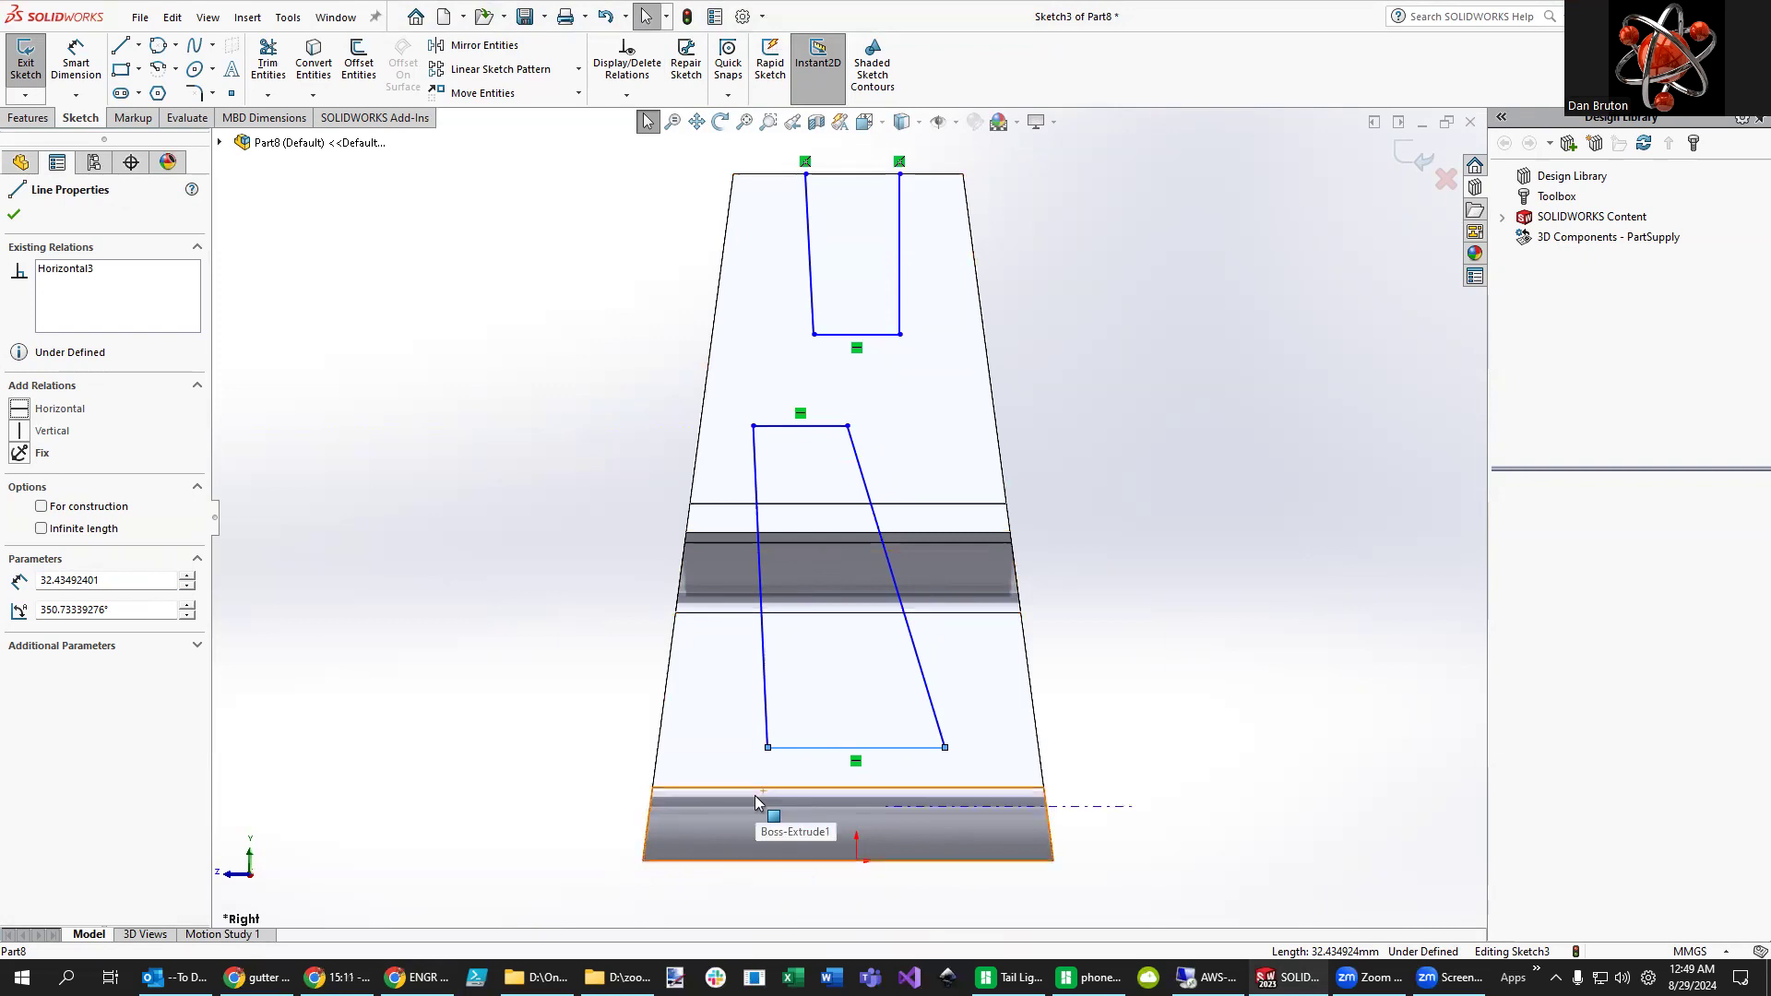
- Add an Equal relation between the lower opening's two slanted sides, and widen the outline by moving its corners
{"action": "left_click", "coordinate": [771, 687]}
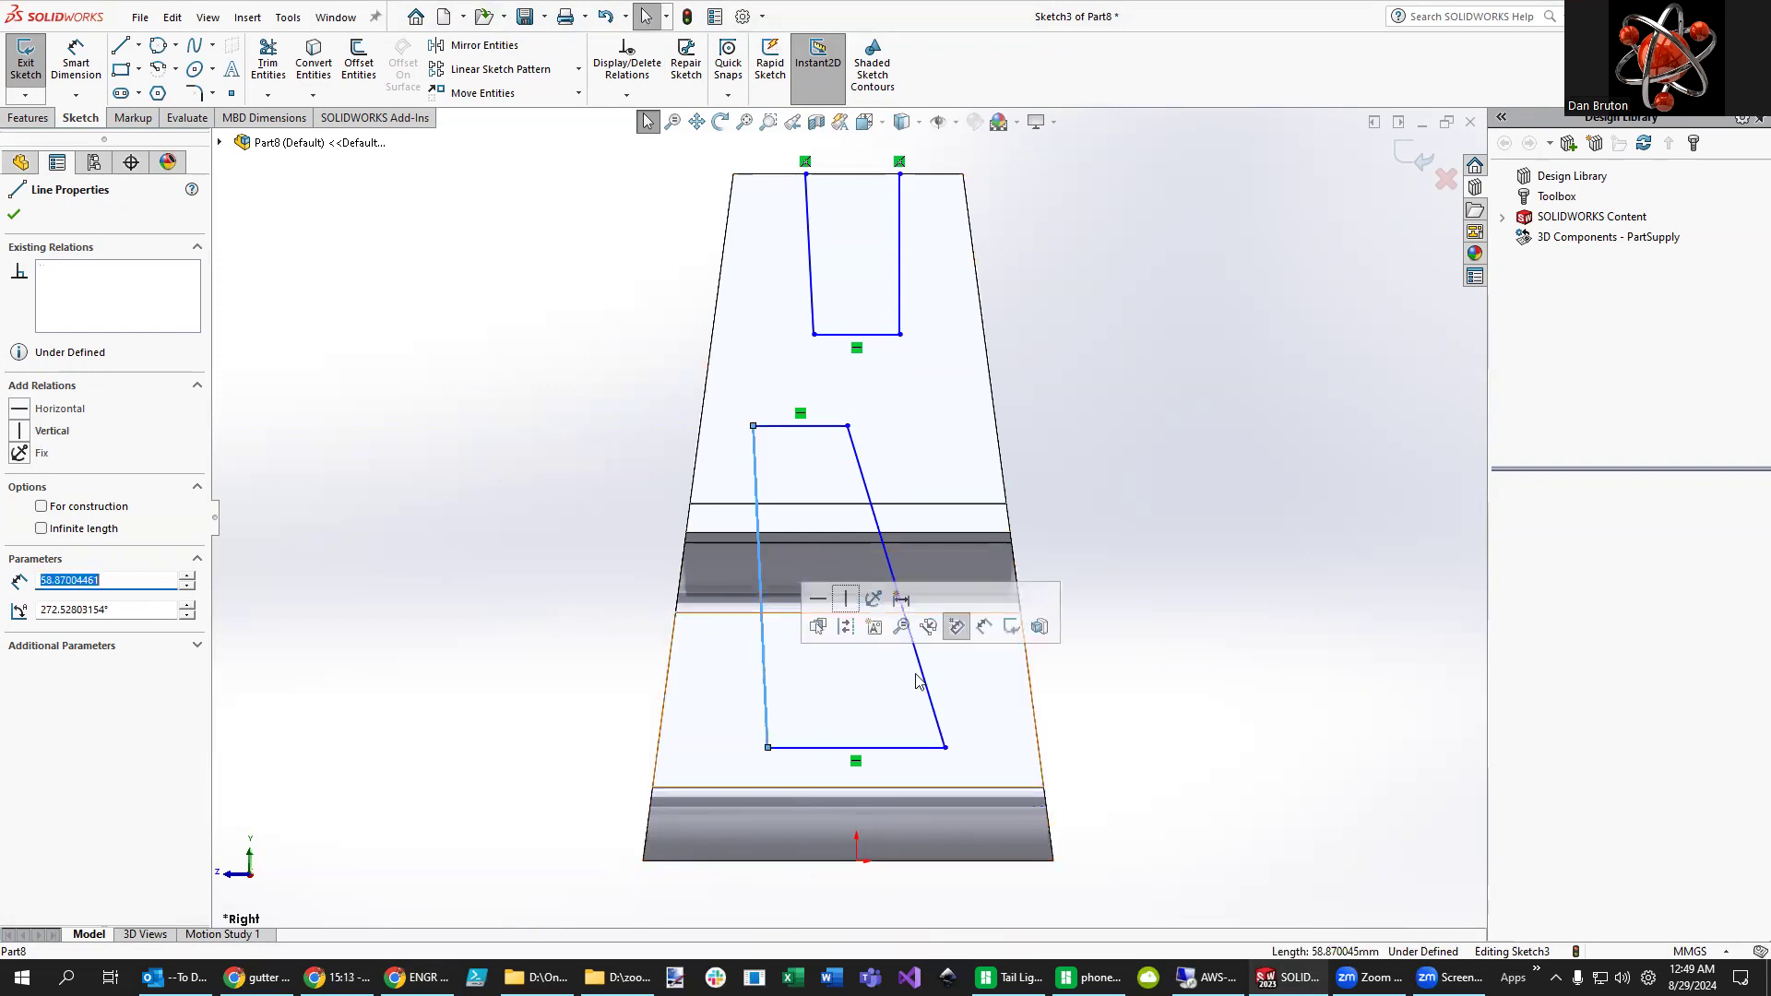
{"action": "left_click", "coordinate": [925, 686]}
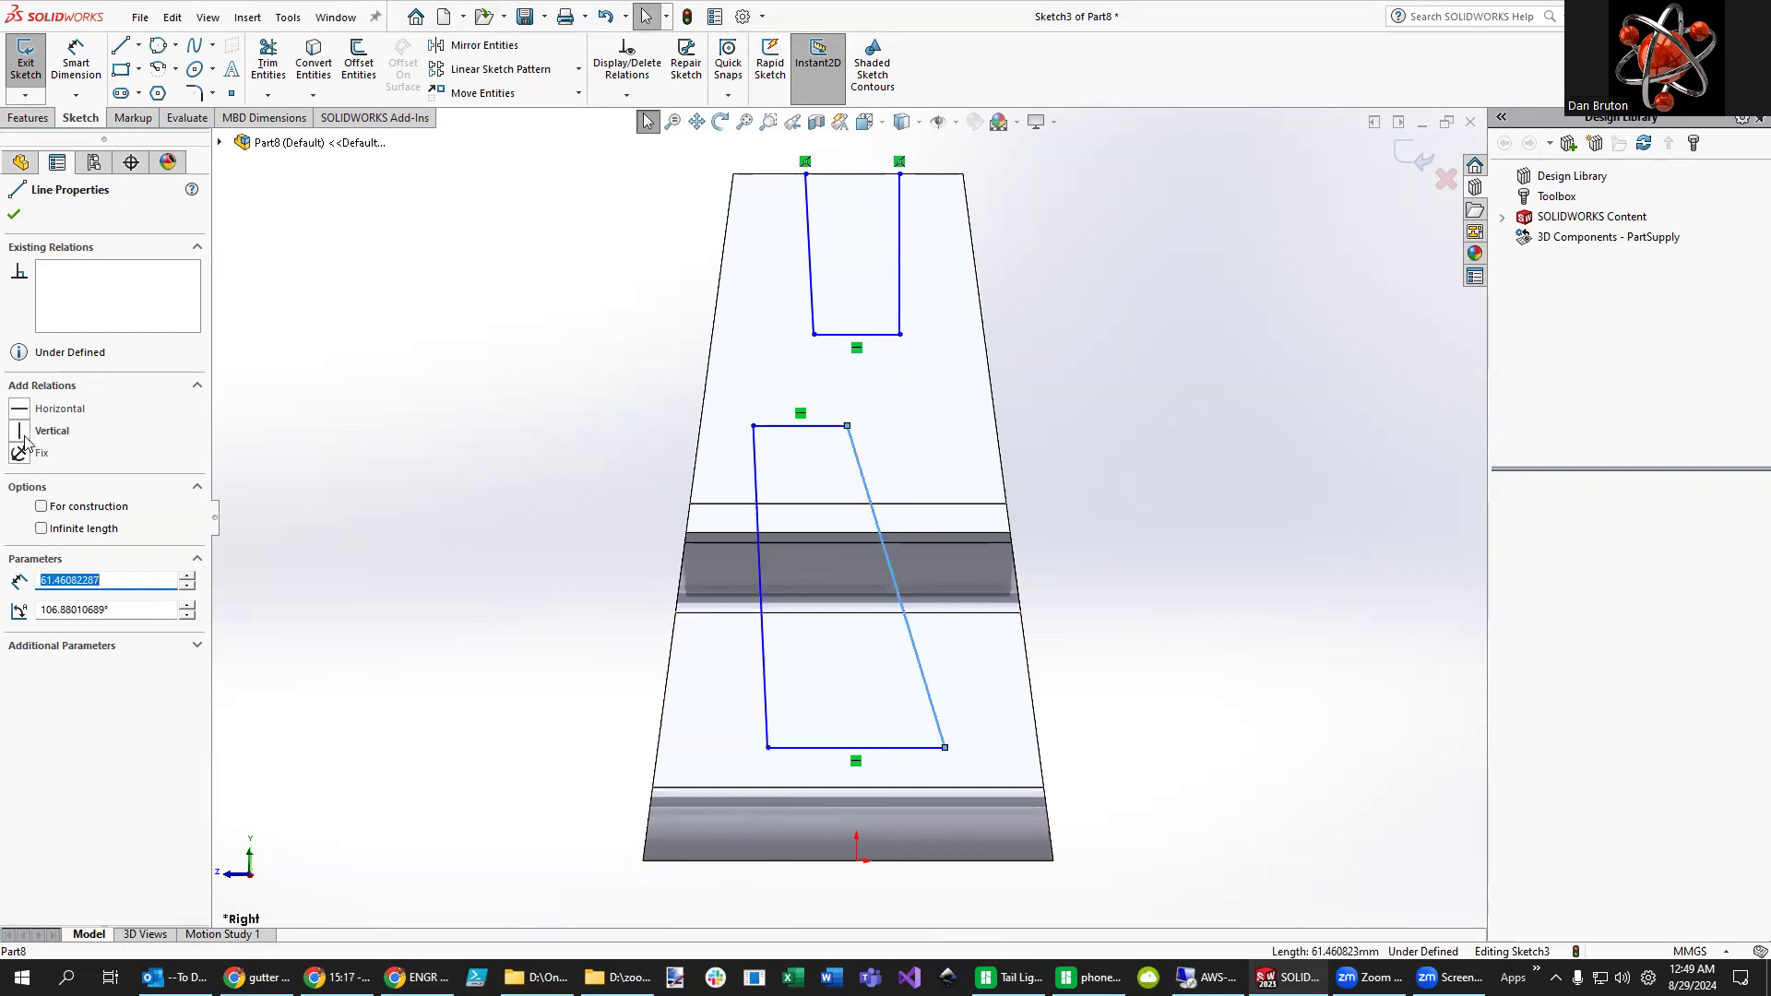
{"action": "left_click", "coordinate": [601, 663]}
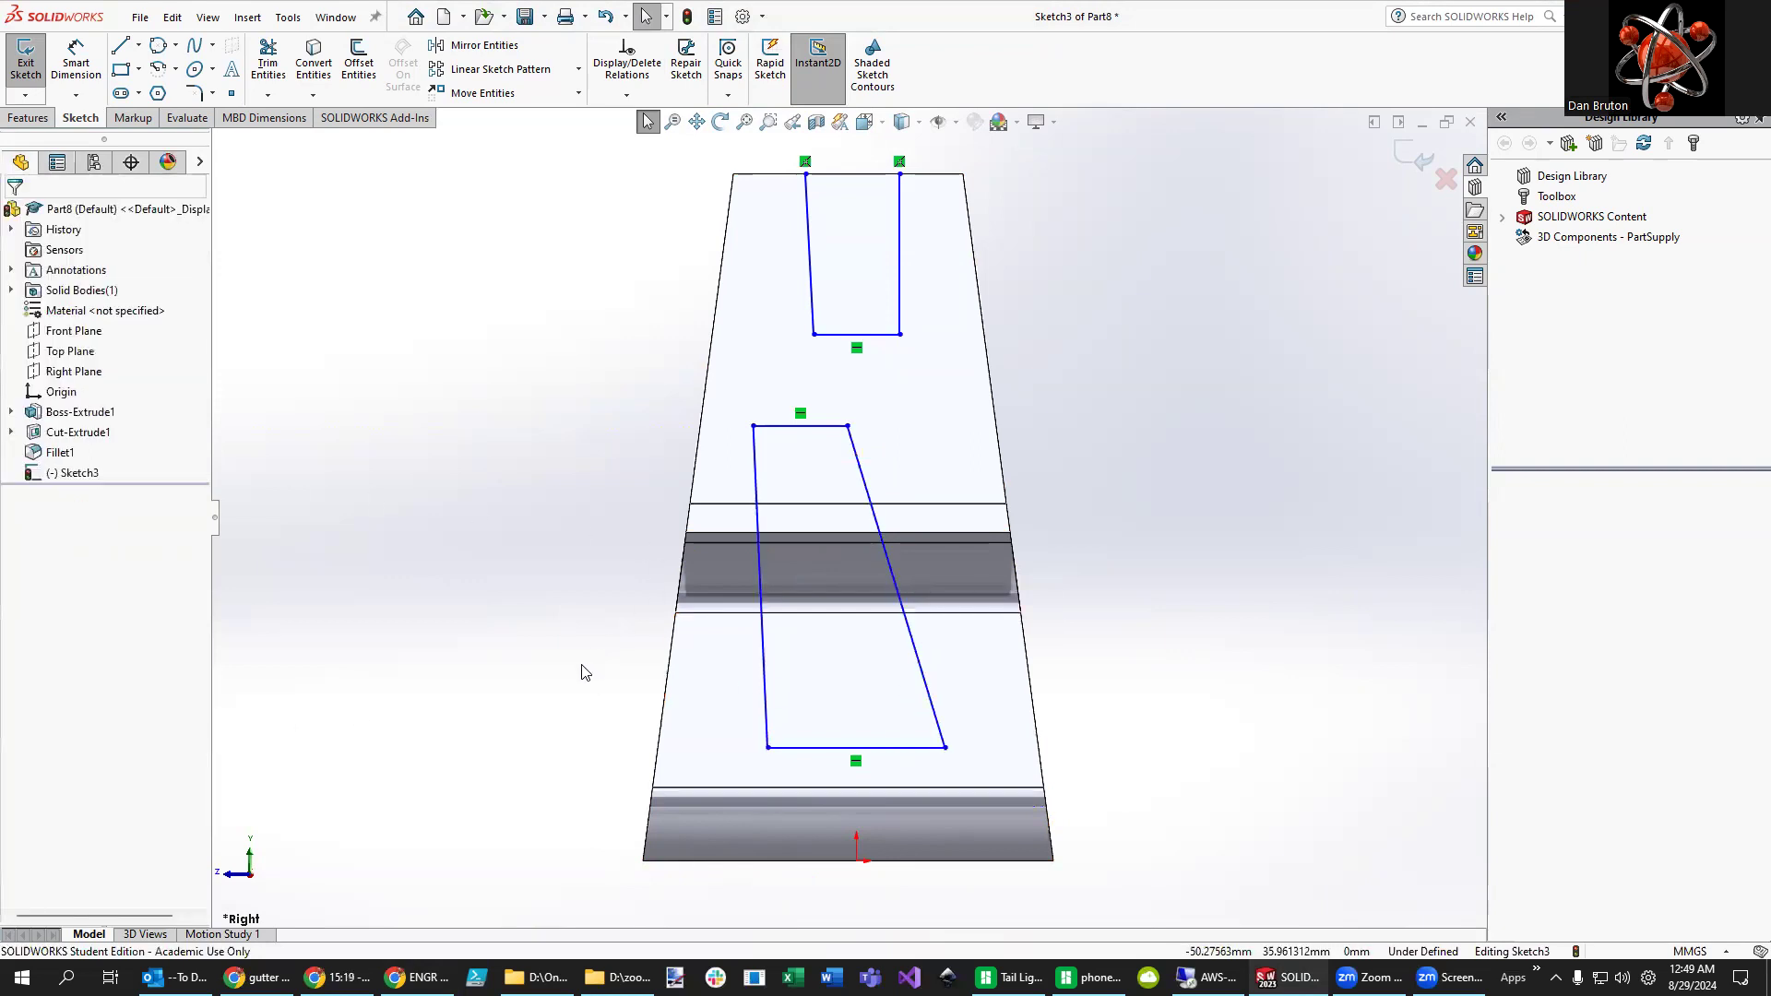
{"action": "left_click", "coordinate": [764, 683]}
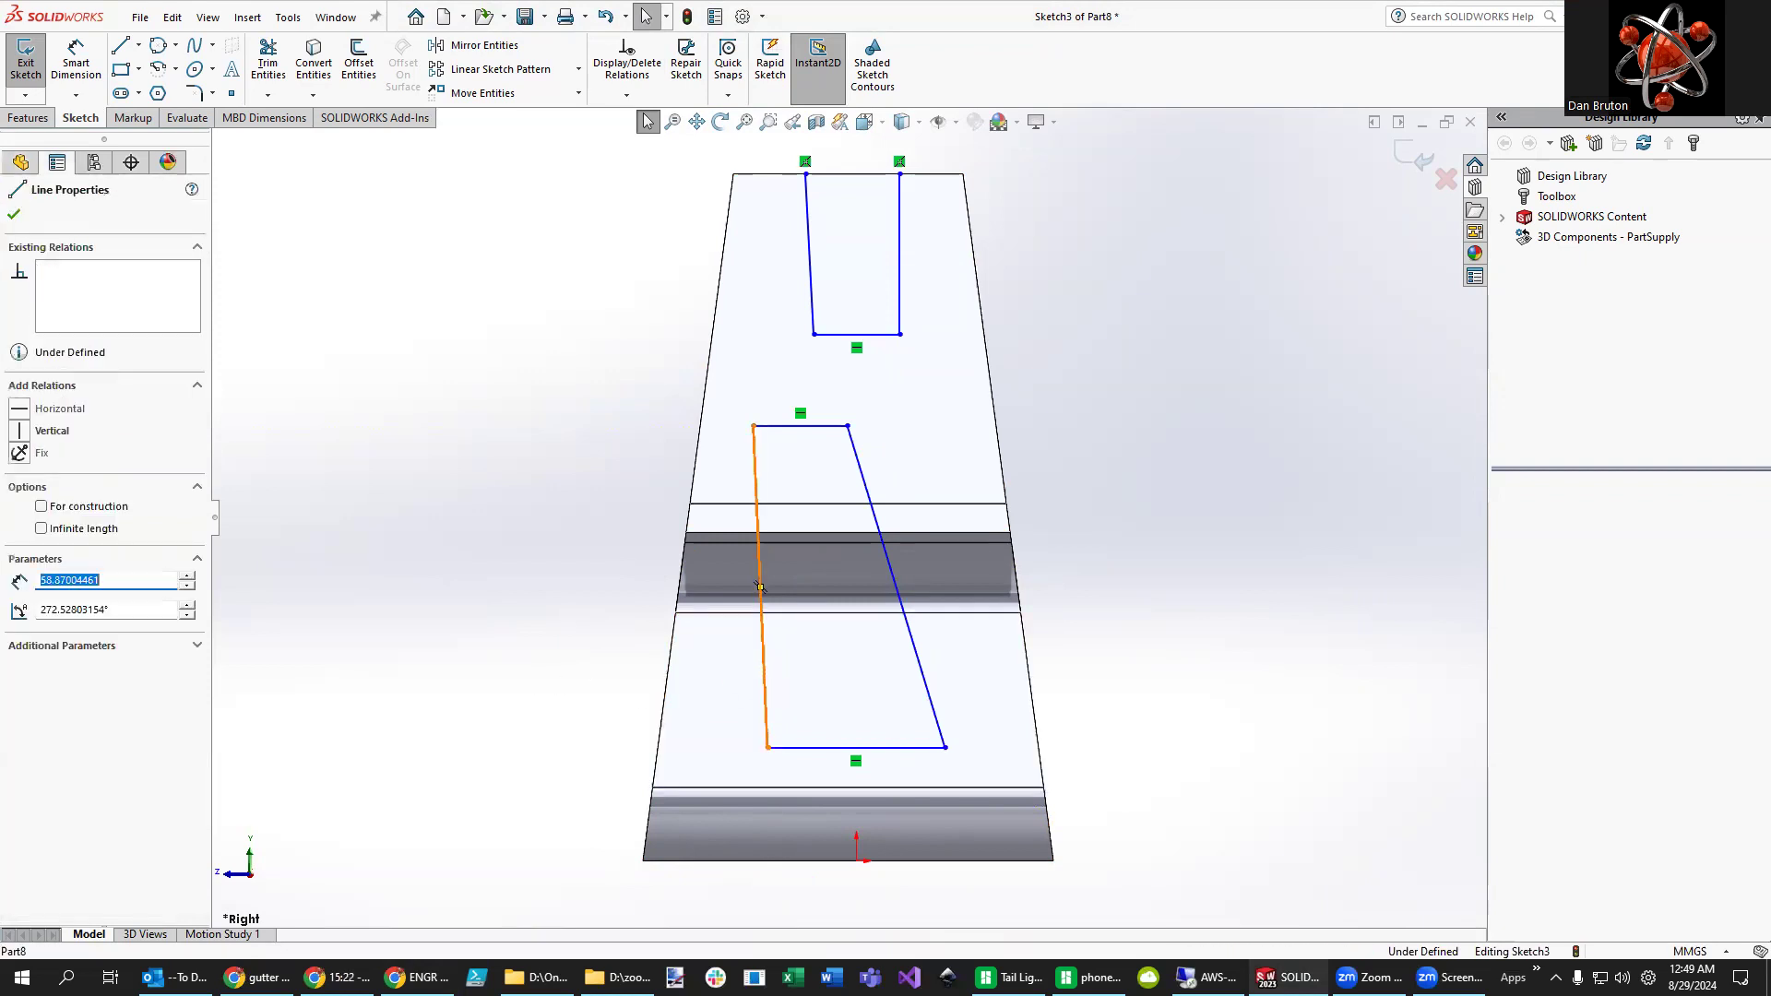
{"action": "left_click", "coordinate": [925, 683], "text": "ctrl"}
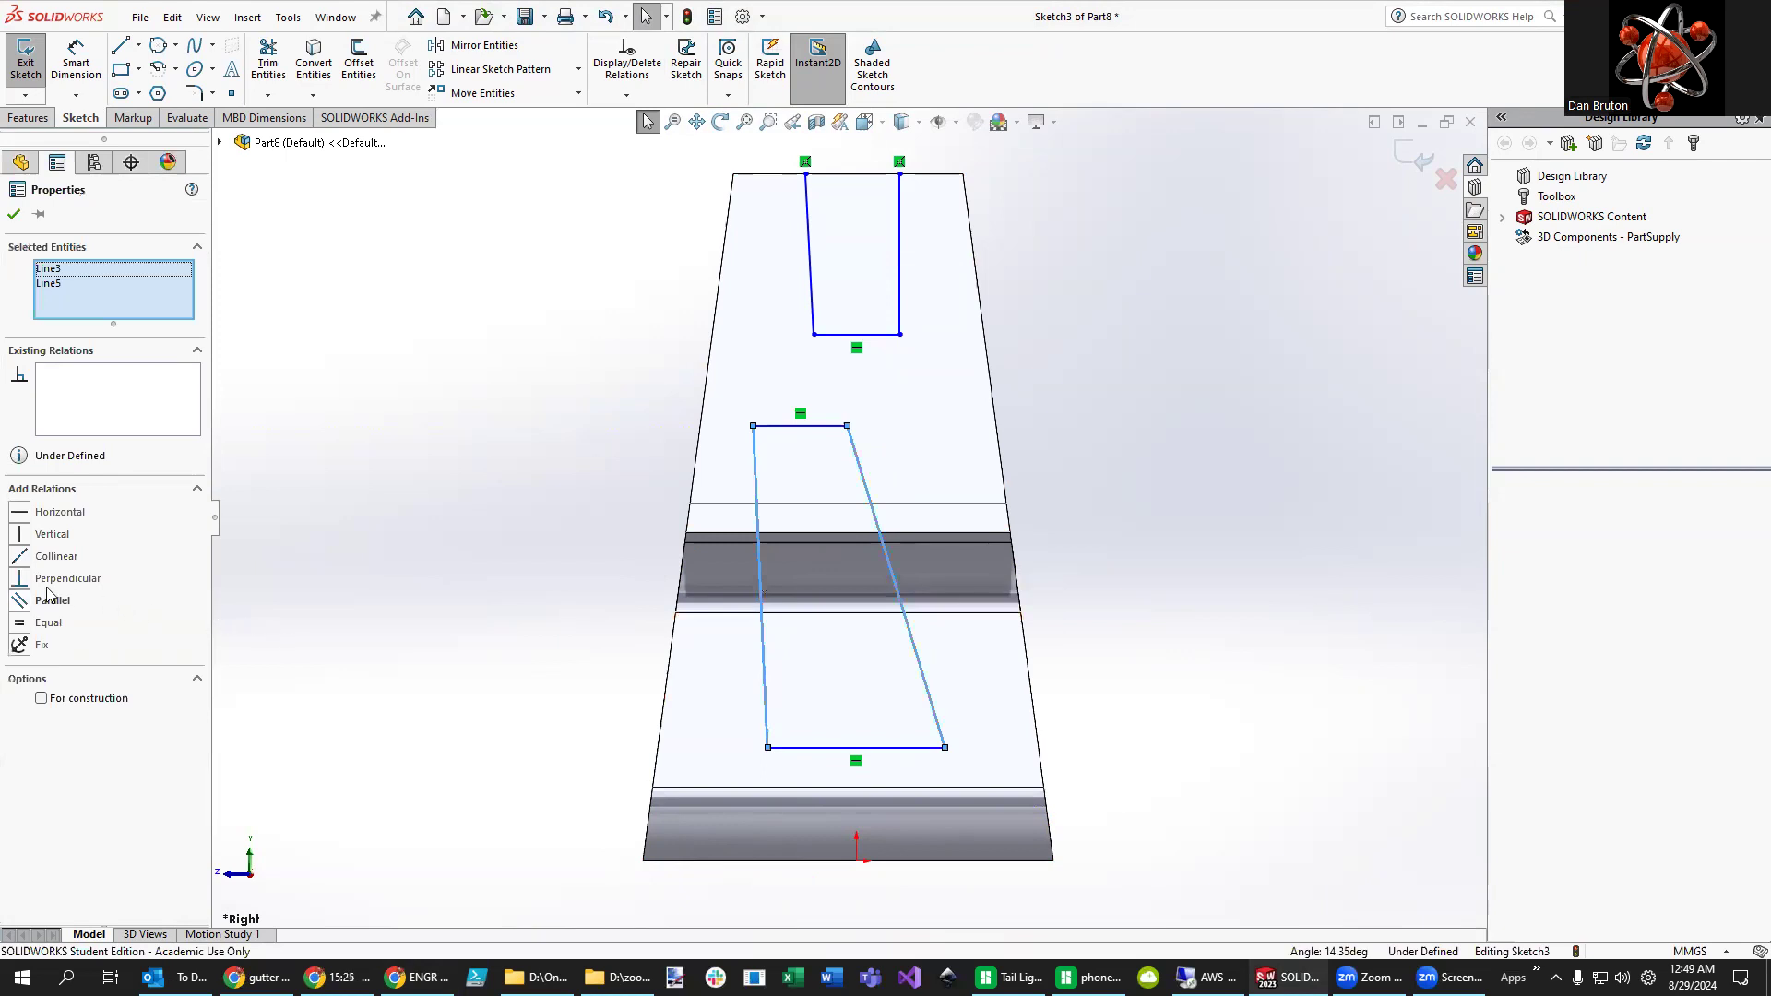
{"action": "left_click", "coordinate": [20, 624]}
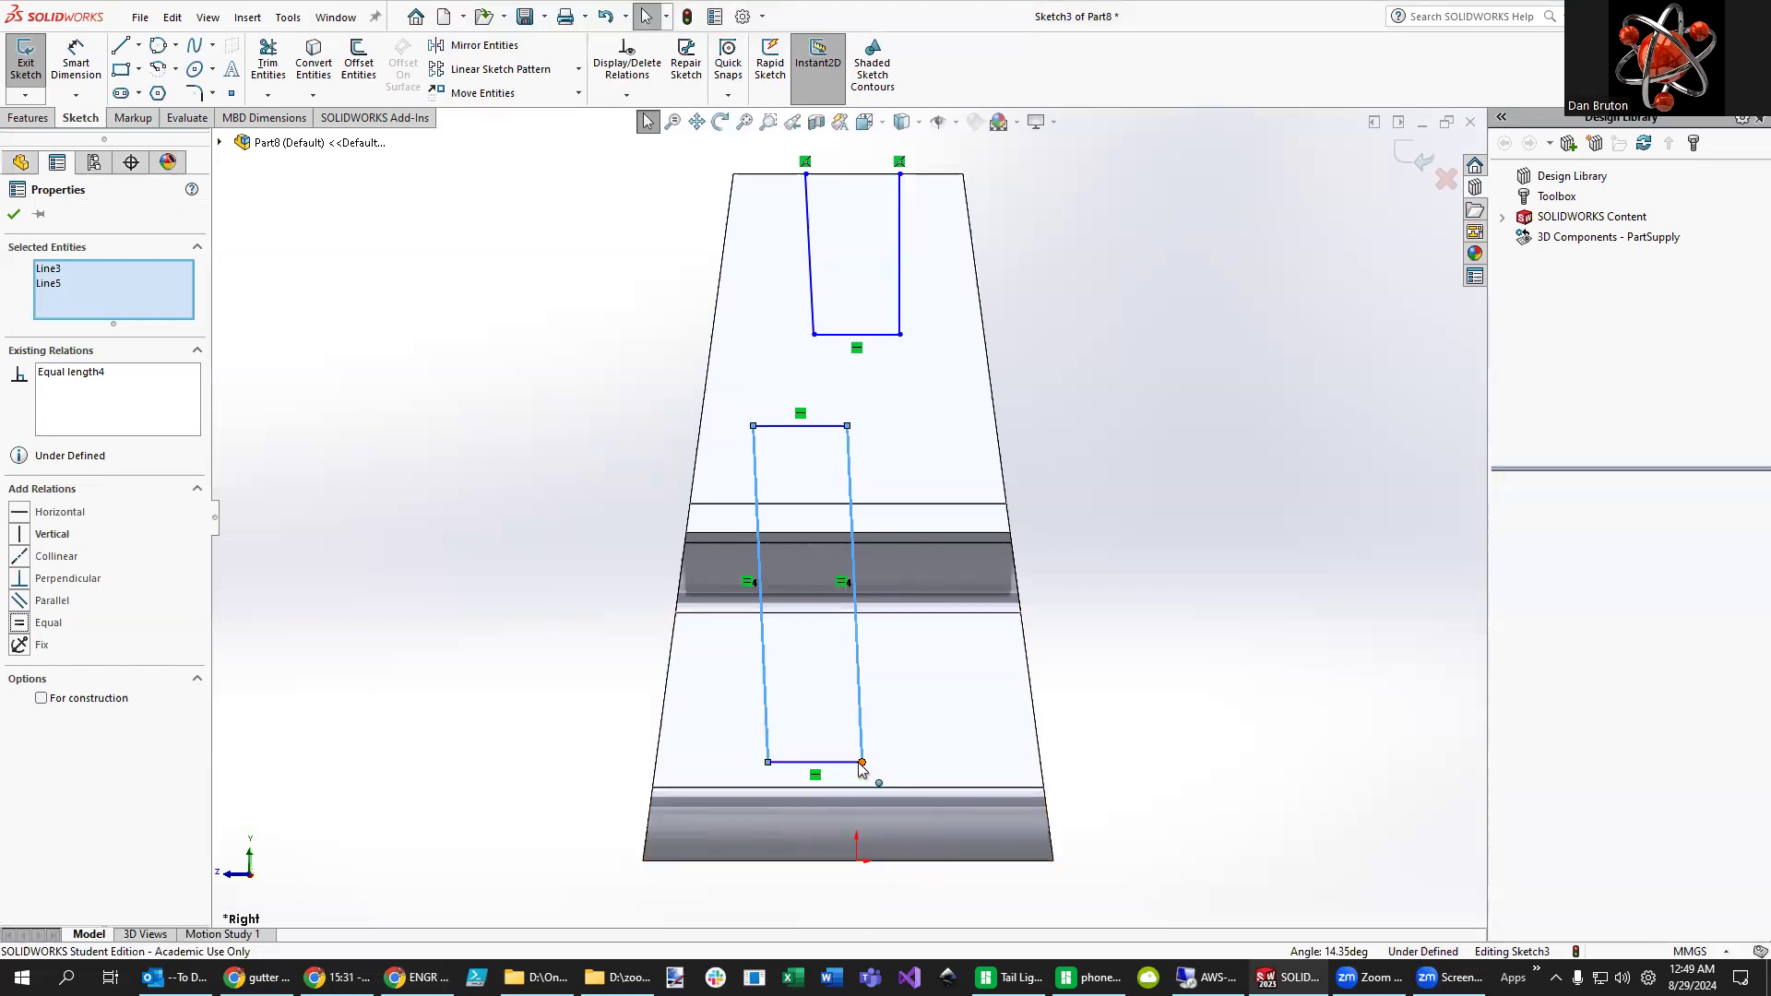
{"action": "left_click_drag", "start_coordinate": [862, 762], "coordinate": [952, 764]}
{"action": "left_click_drag", "start_coordinate": [938, 426], "coordinate": [887, 426]}
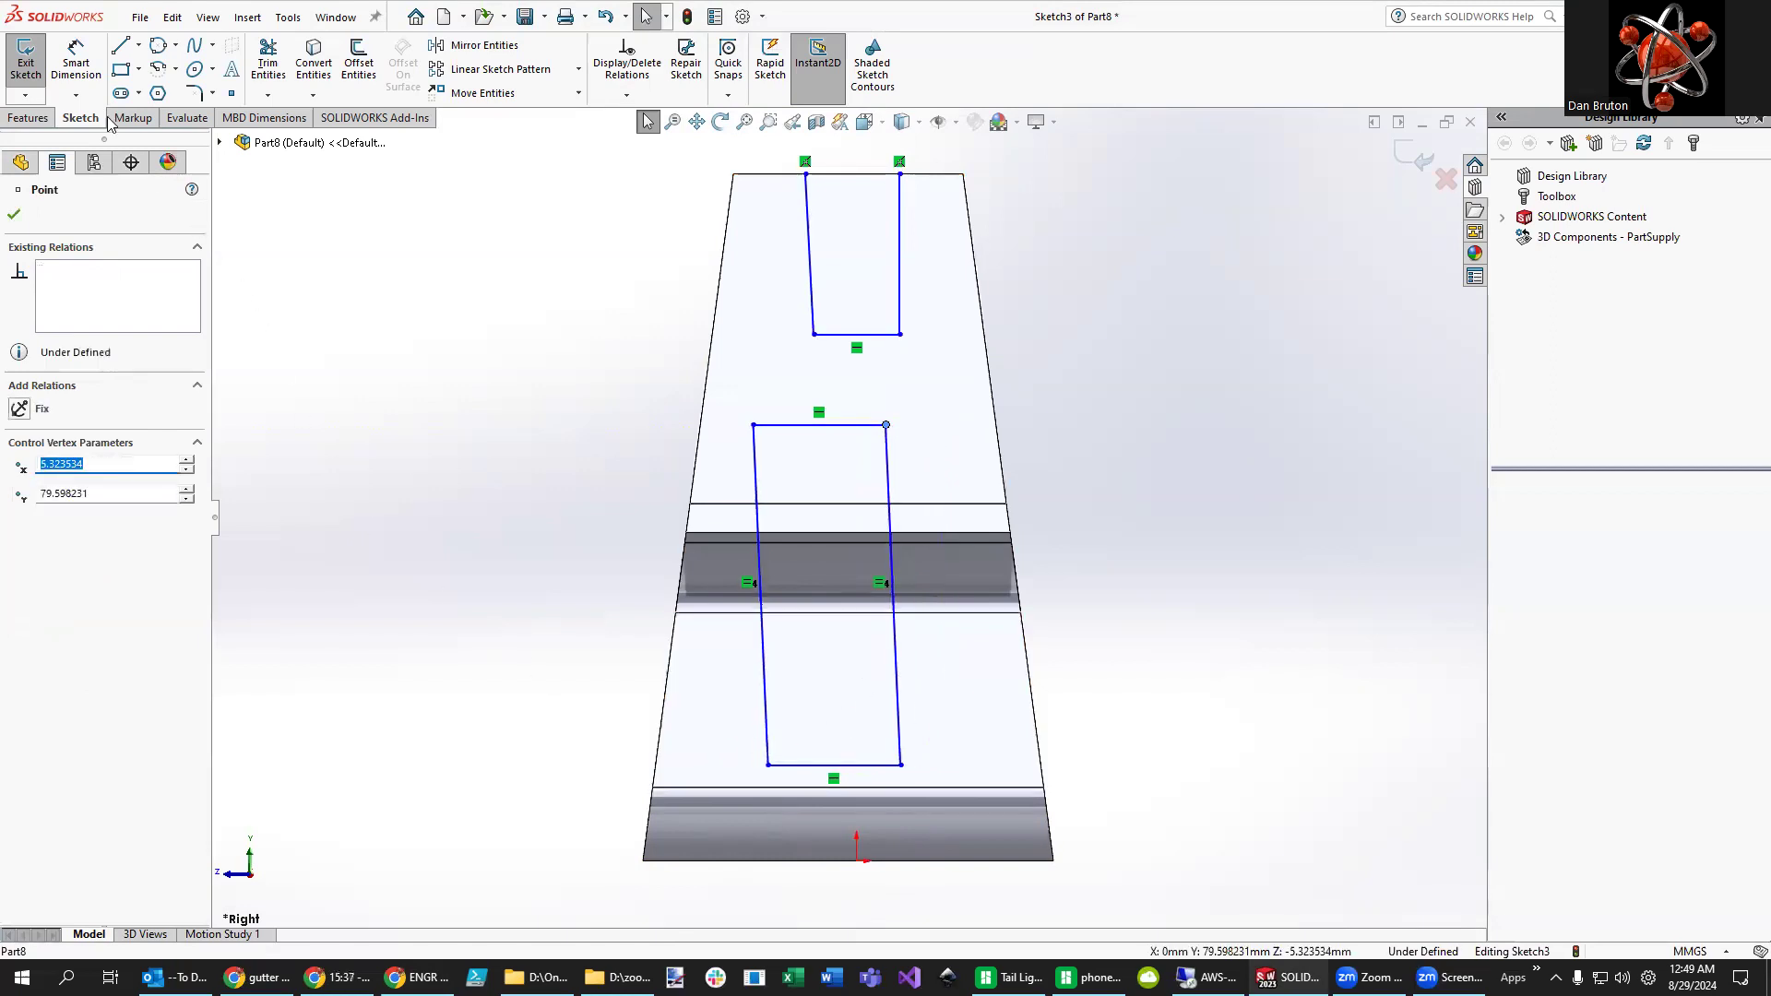
- Dimension the lower opening's bottom line at 30.5 mm
{"action": "left_click", "coordinate": [76, 62]}
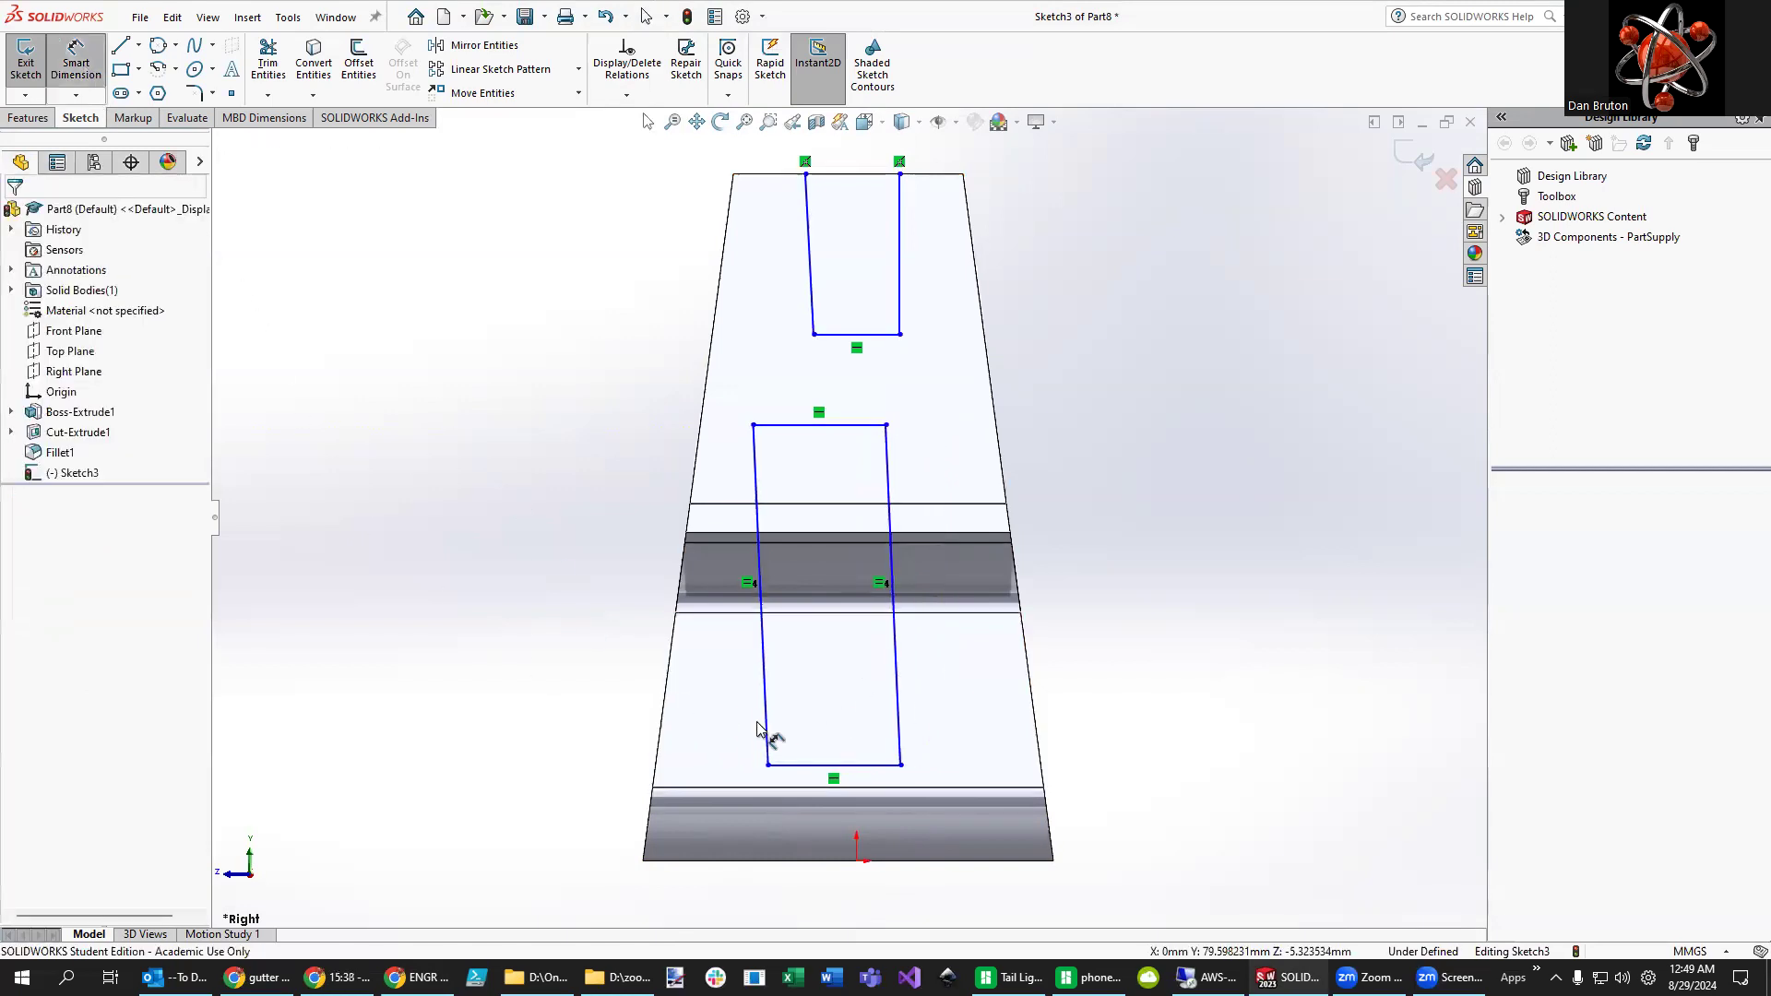
{"action": "left_click", "coordinate": [840, 722]}
{"action": "left_click", "coordinate": [833, 713]}
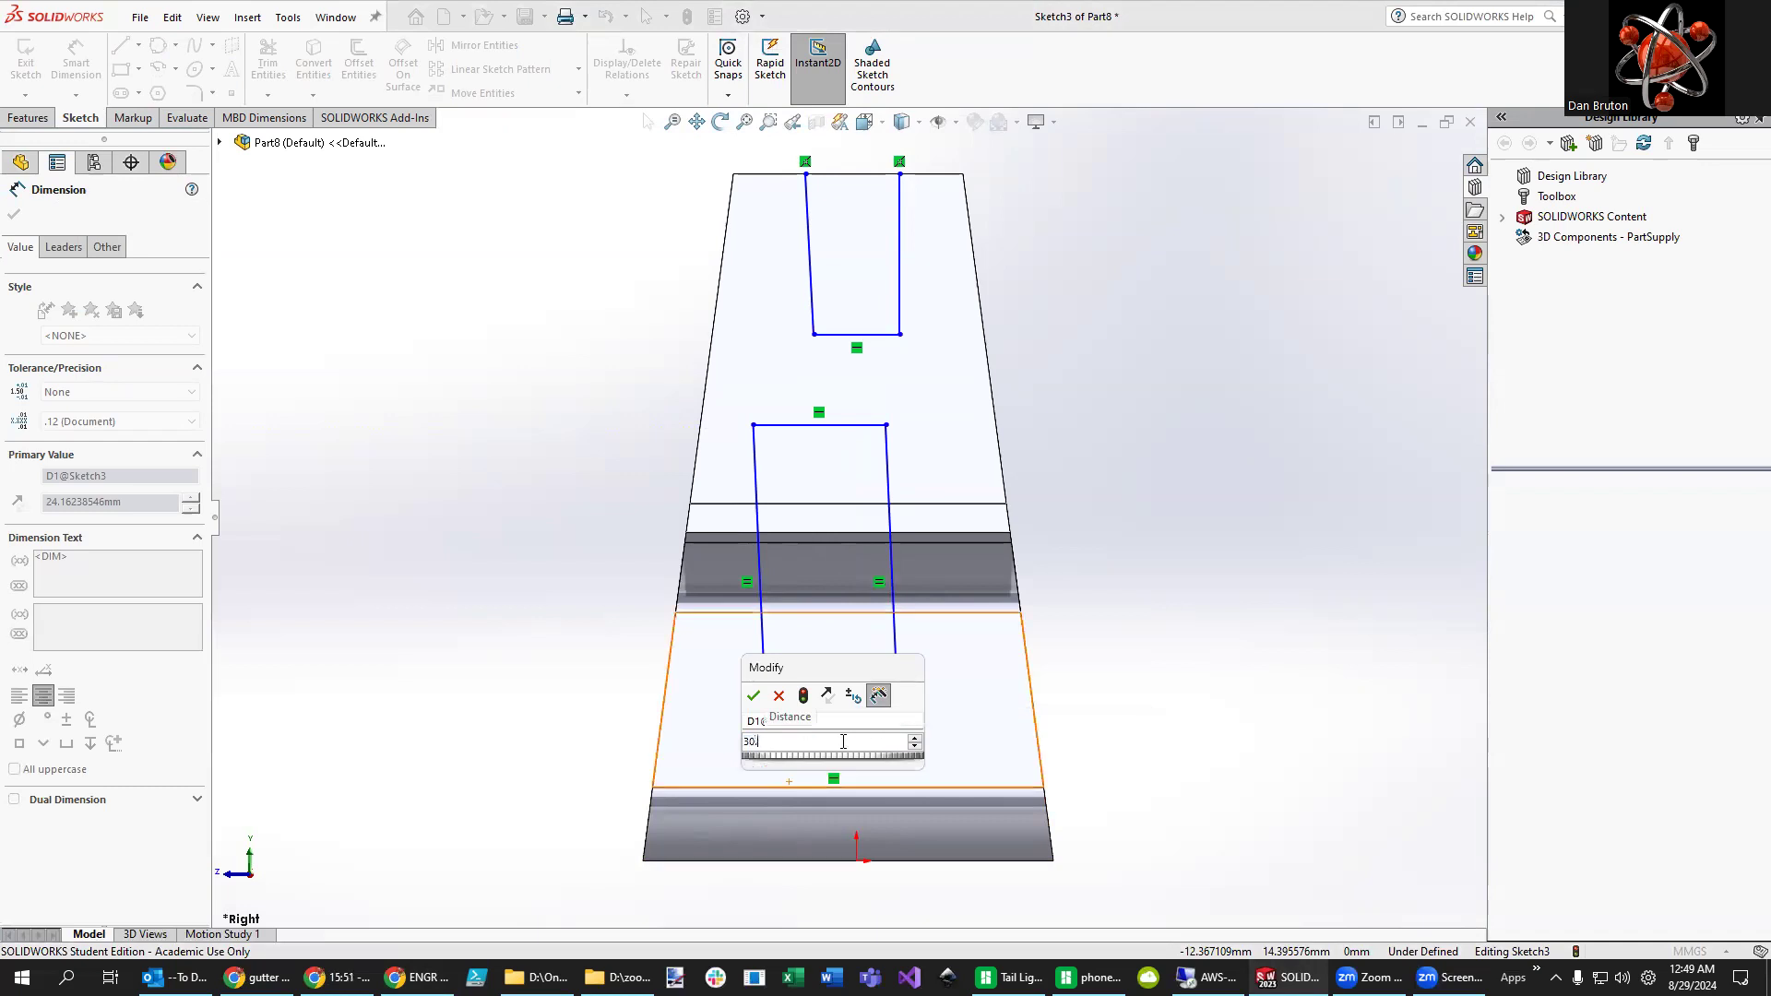
{"action": "key", "text": "Return"}
{"action": "type", "text": "30.5"}
{"action": "key", "text": "Return"}
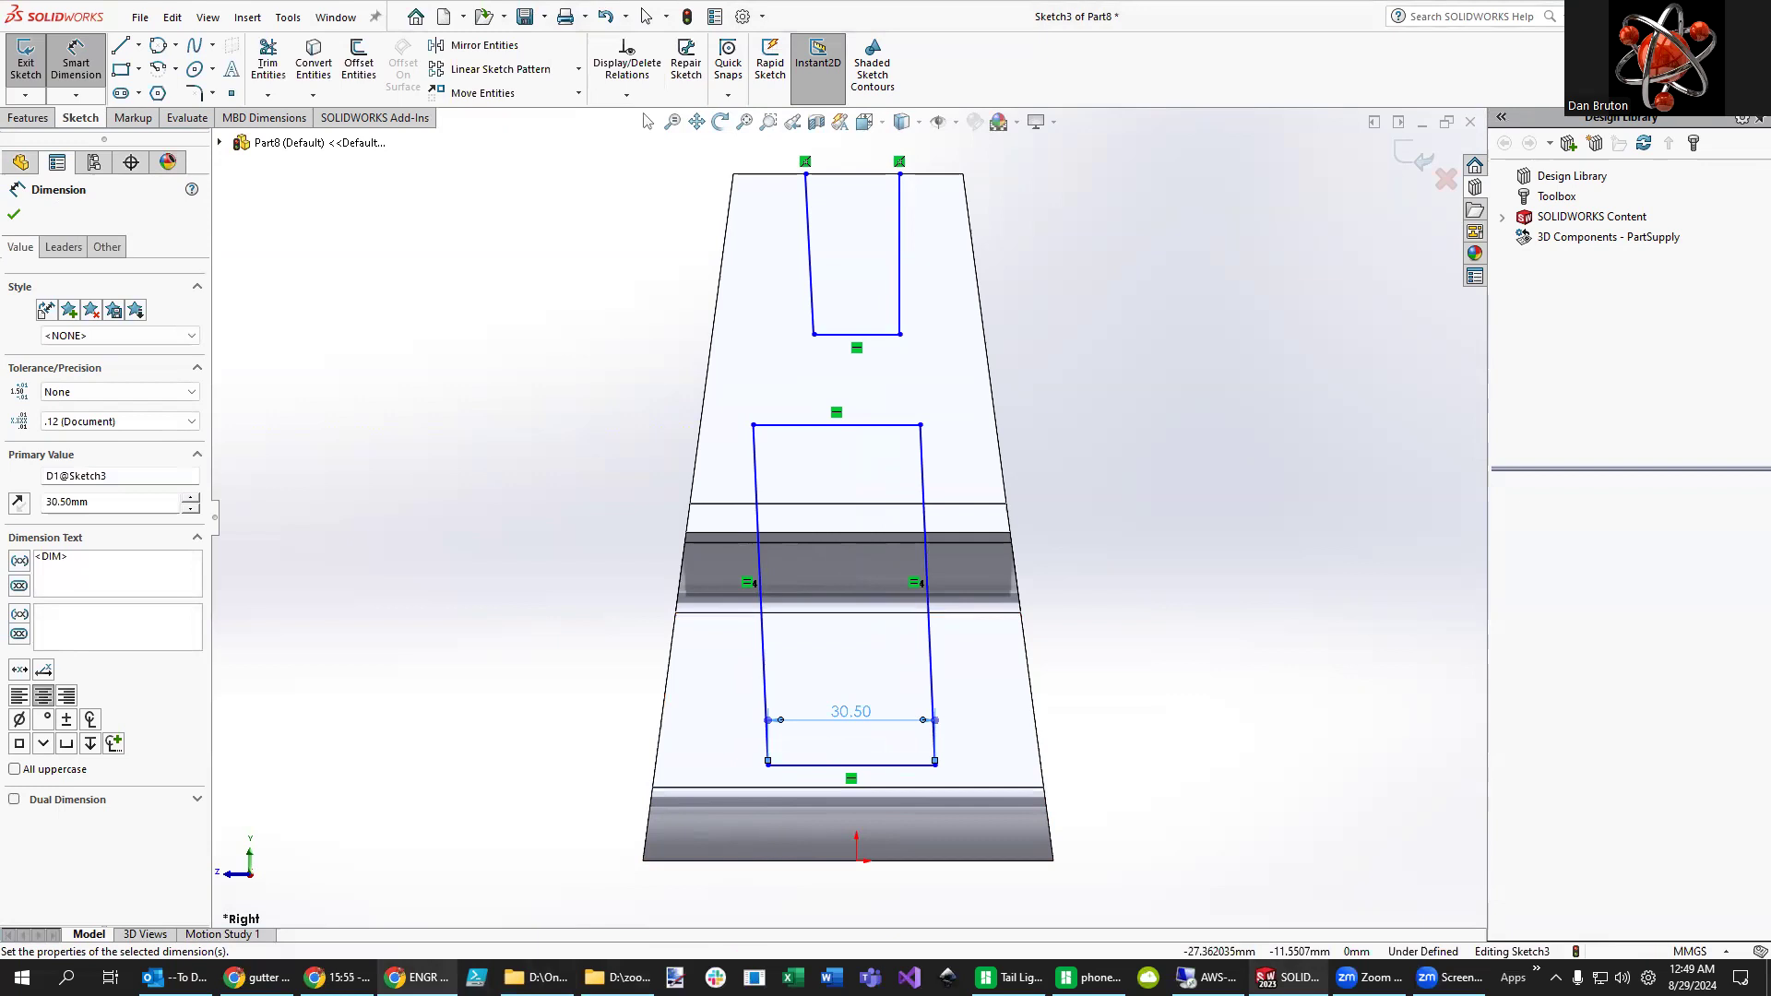
- Check the central opening of Design #1 in the reference drawing, and return to a view normal to the Right Plane
{"action": "middle_click_drag", "start_coordinate": [506, 708], "coordinate": [472, 693]}
{"action": "left_click", "coordinate": [417, 977]}
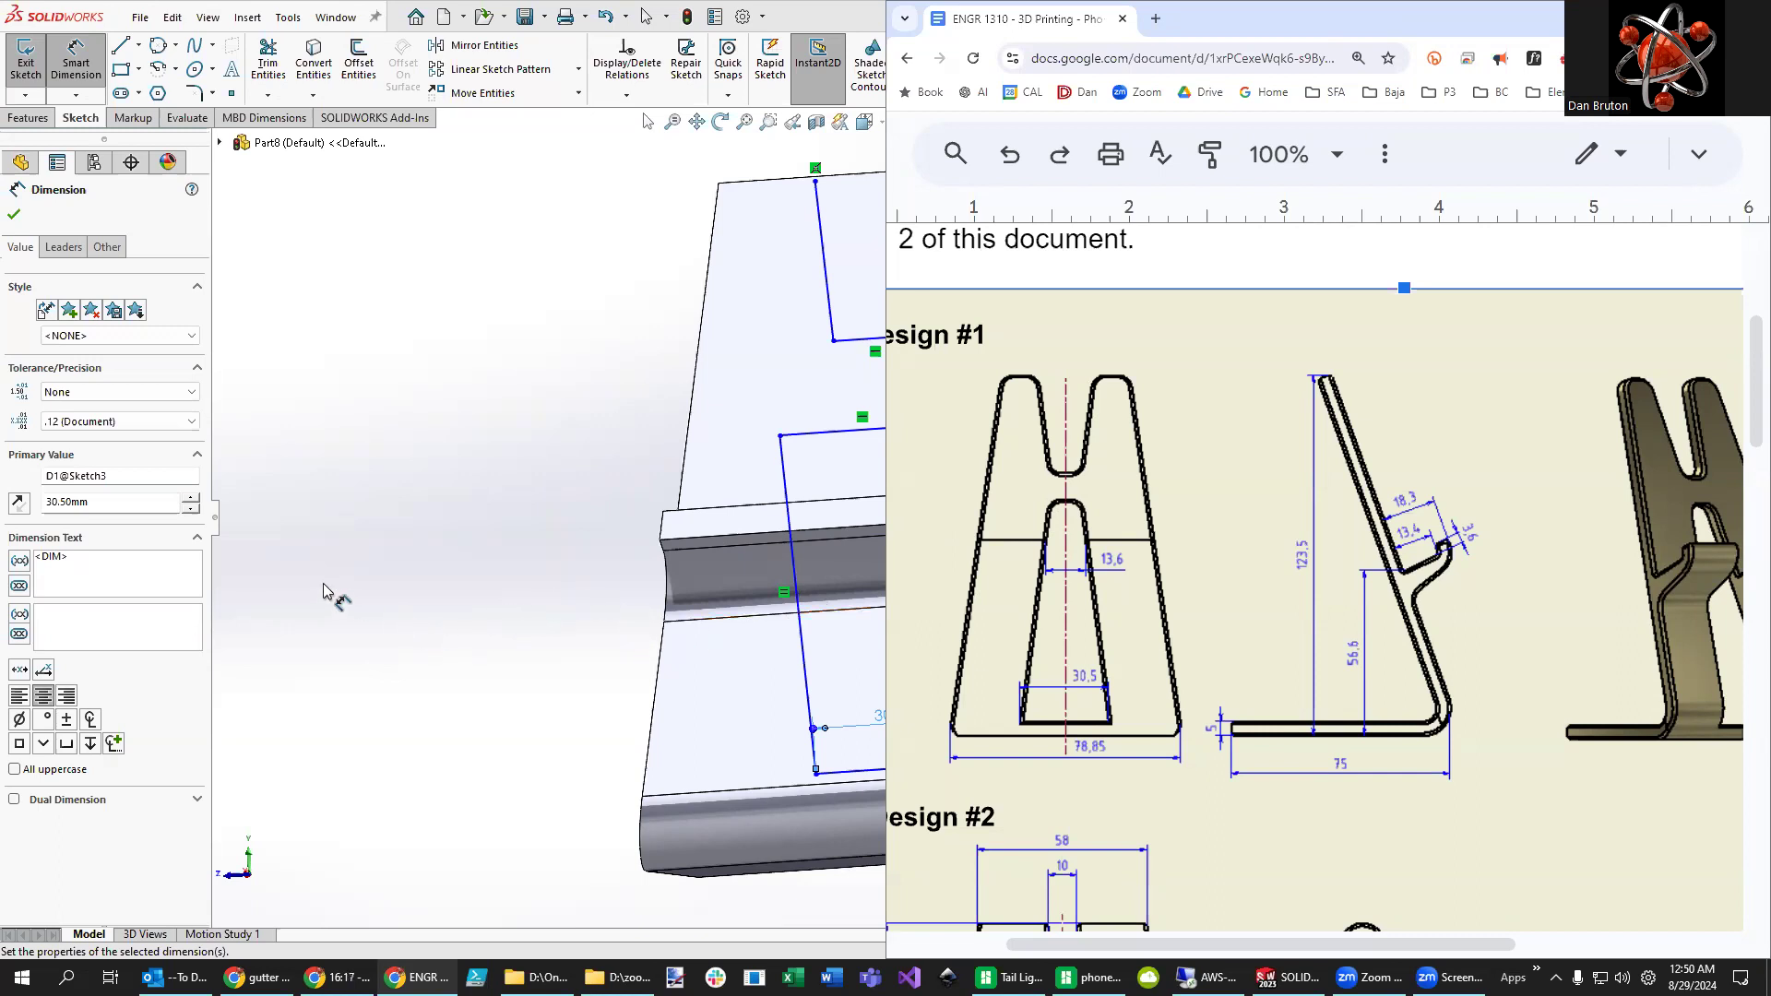
{"action": "left_click", "coordinate": [13, 214]}
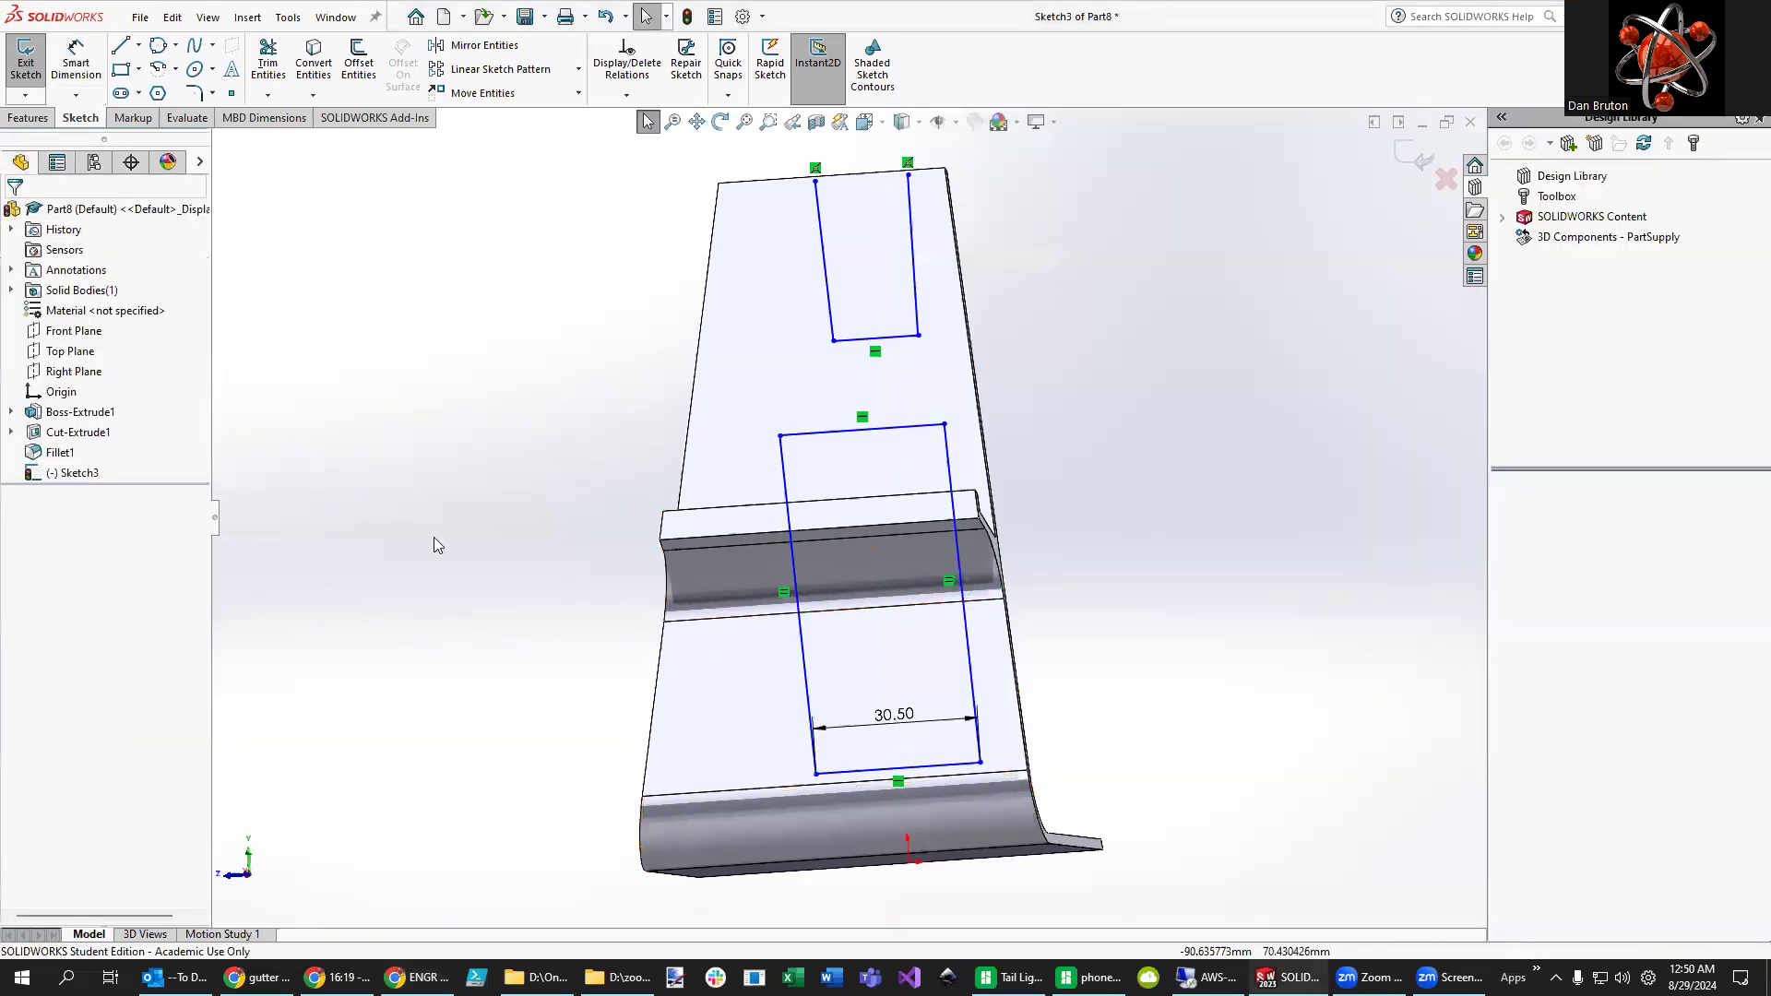
{"action": "right_click", "coordinate": [76, 359]}
{"action": "right_click", "coordinate": [78, 372]}
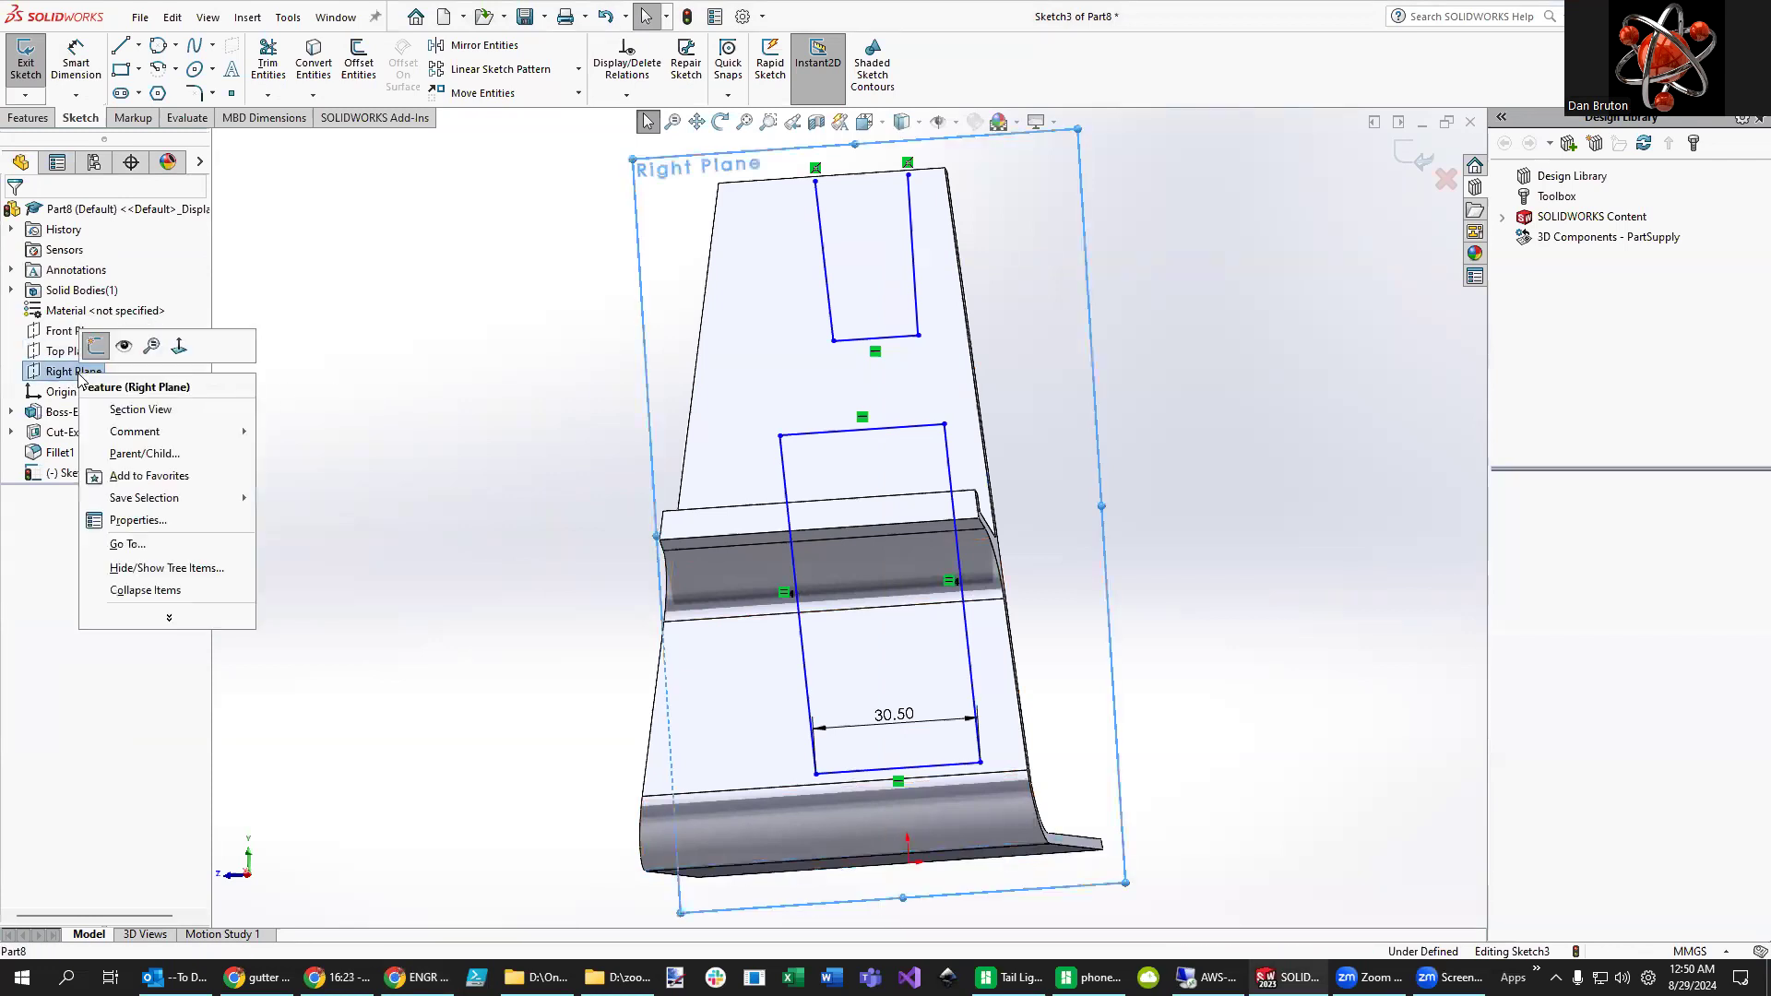
{"action": "left_click", "coordinate": [179, 350]}
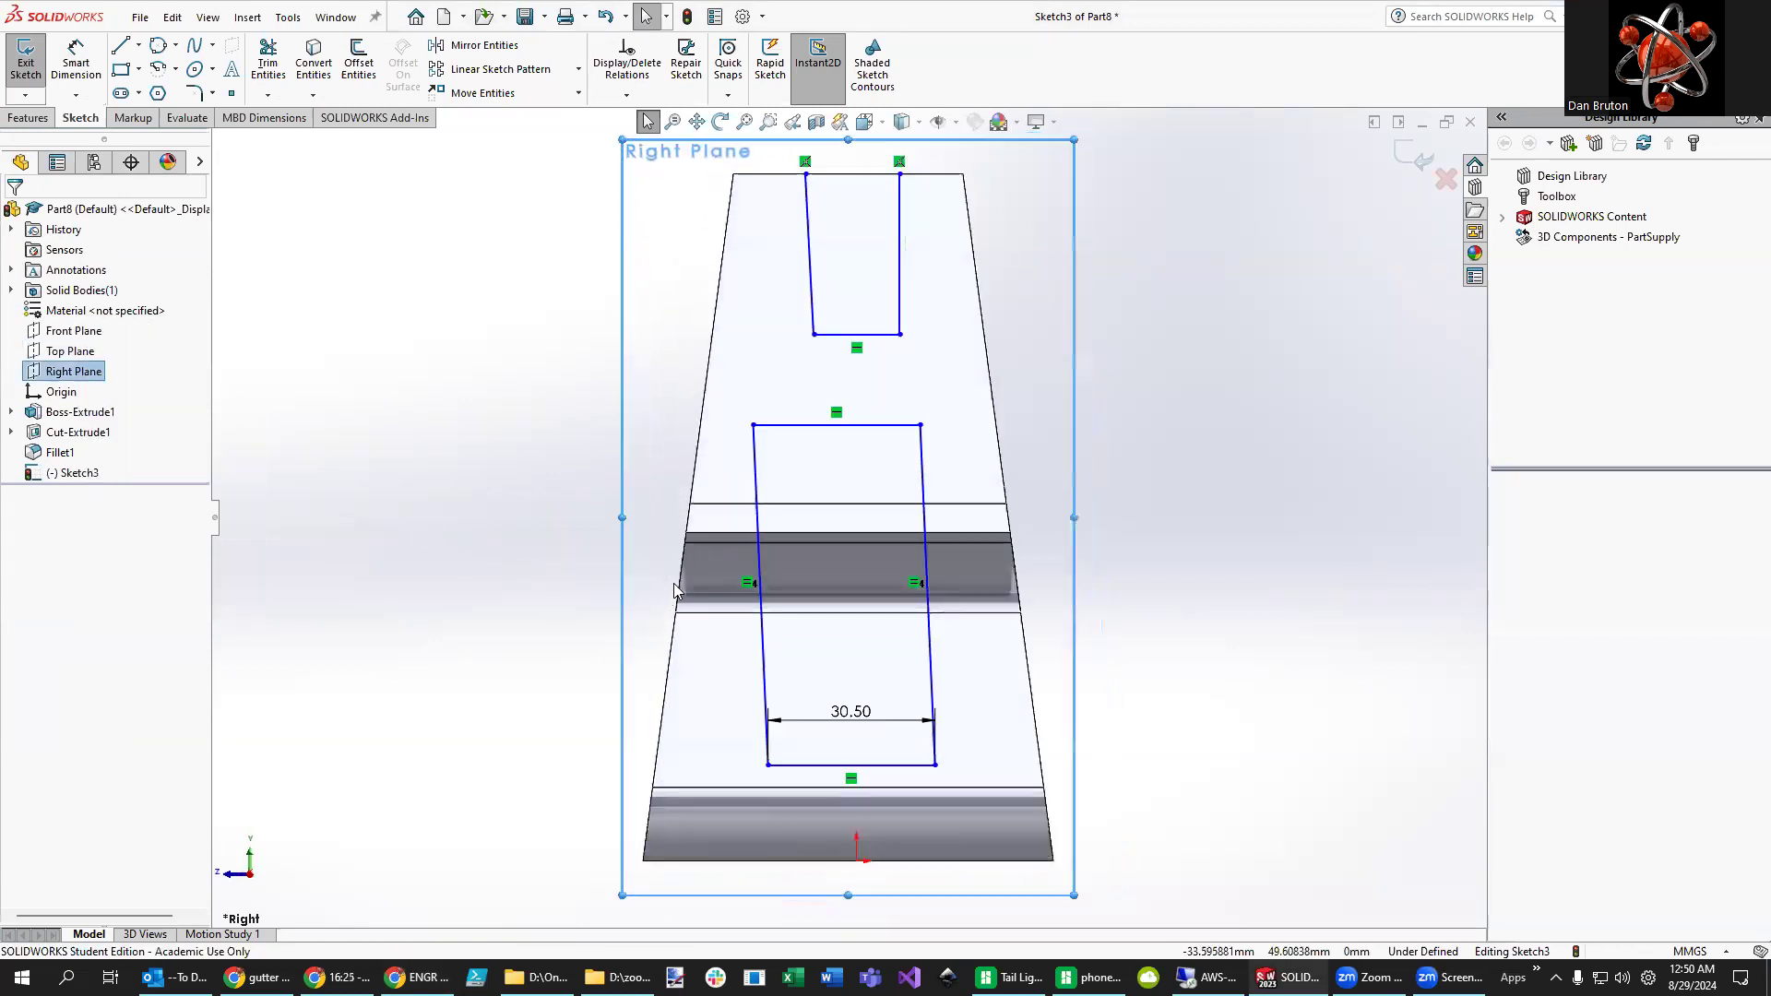
- Try to dimension the width of the lower opening's top line
{"action": "left_click", "coordinate": [76, 65]}
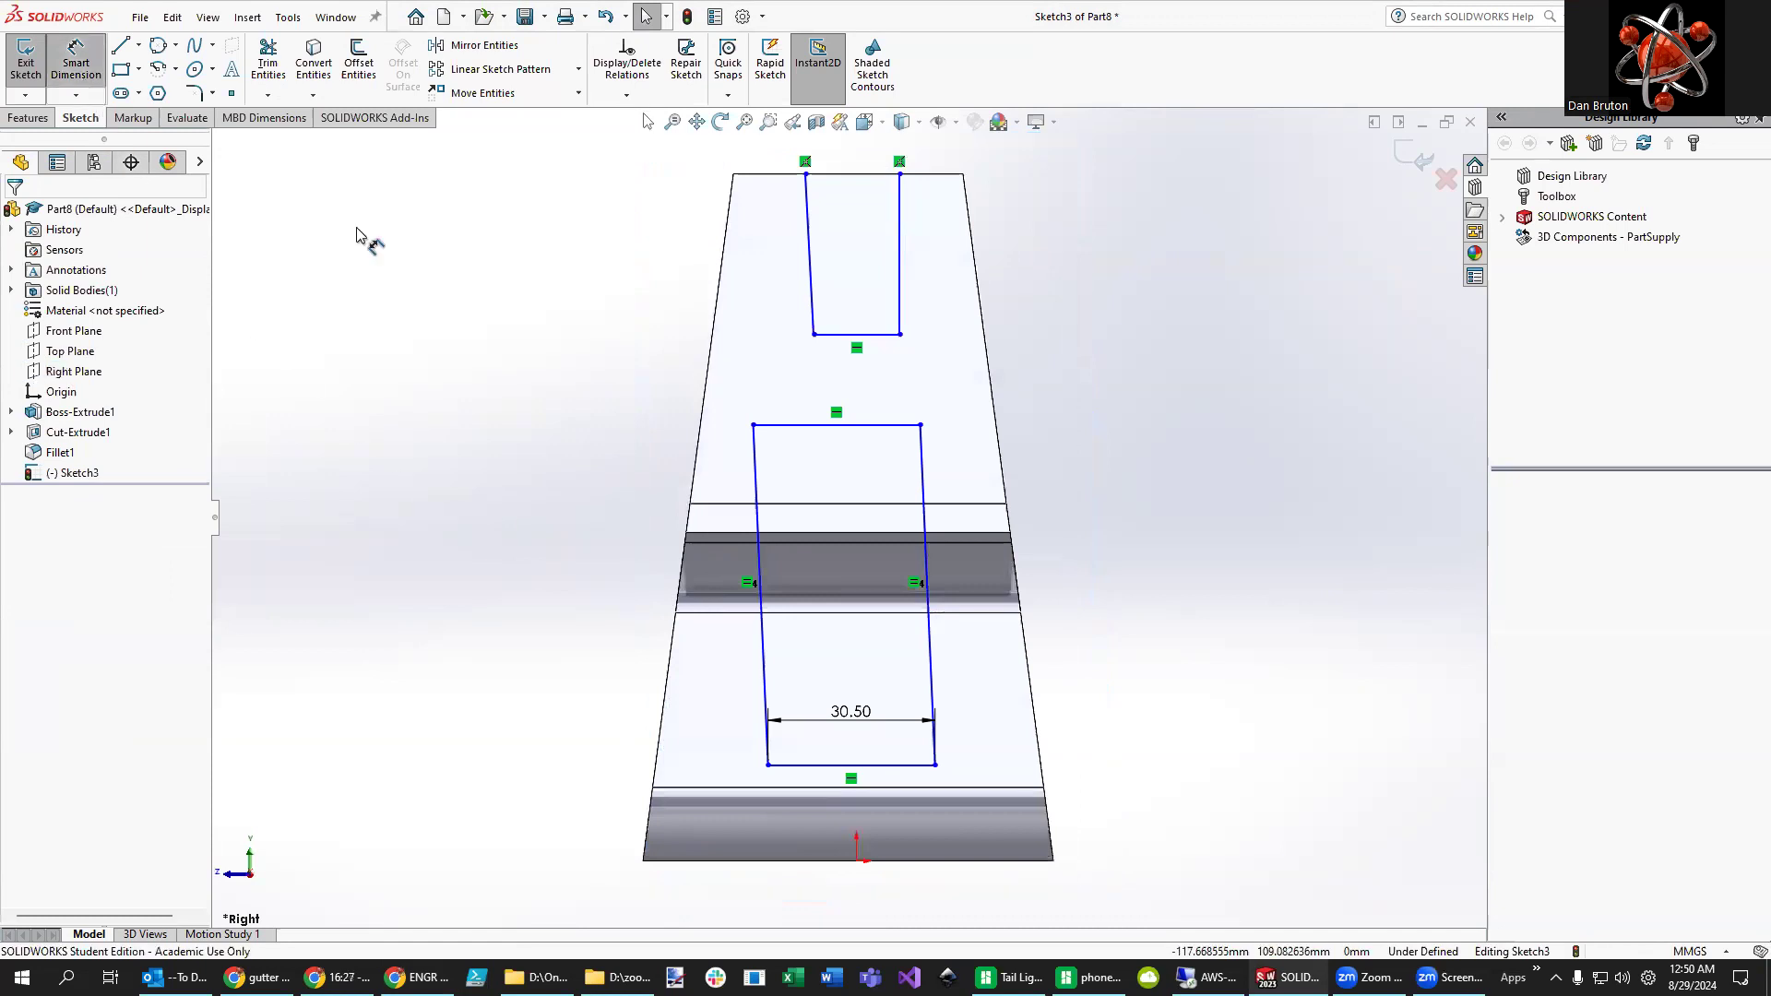
{"action": "left_click", "coordinate": [862, 429]}
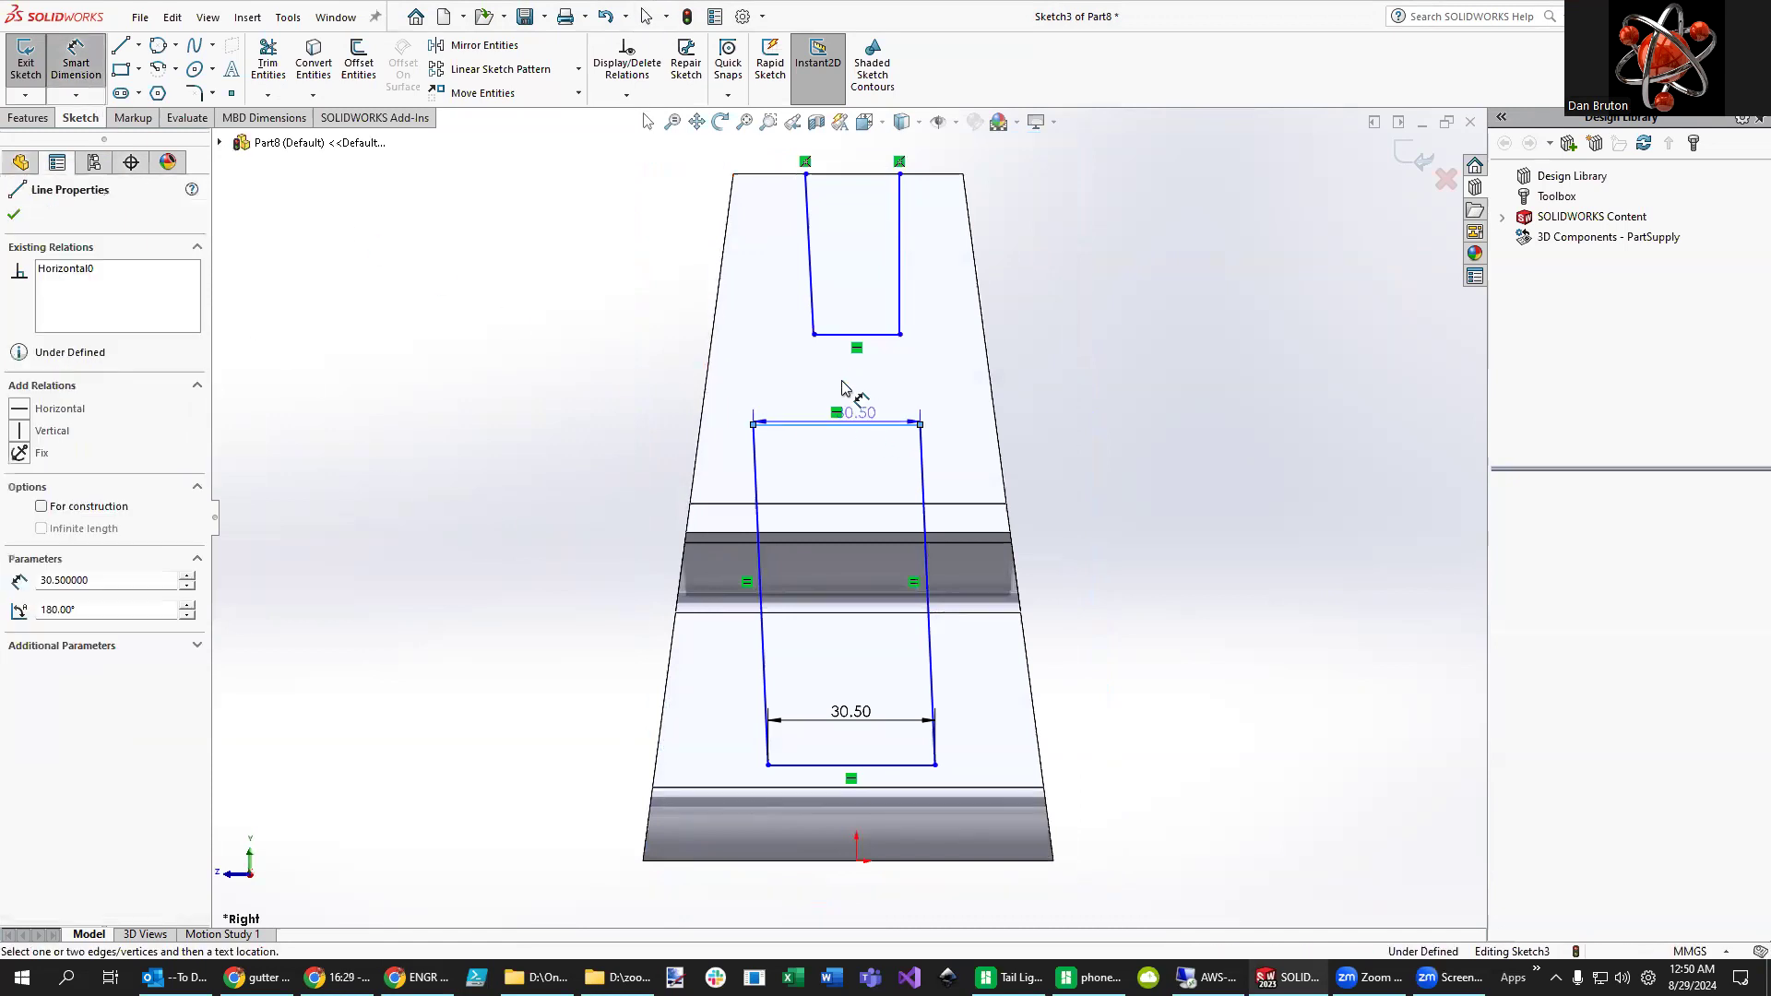
{"action": "left_click", "coordinate": [845, 399]}
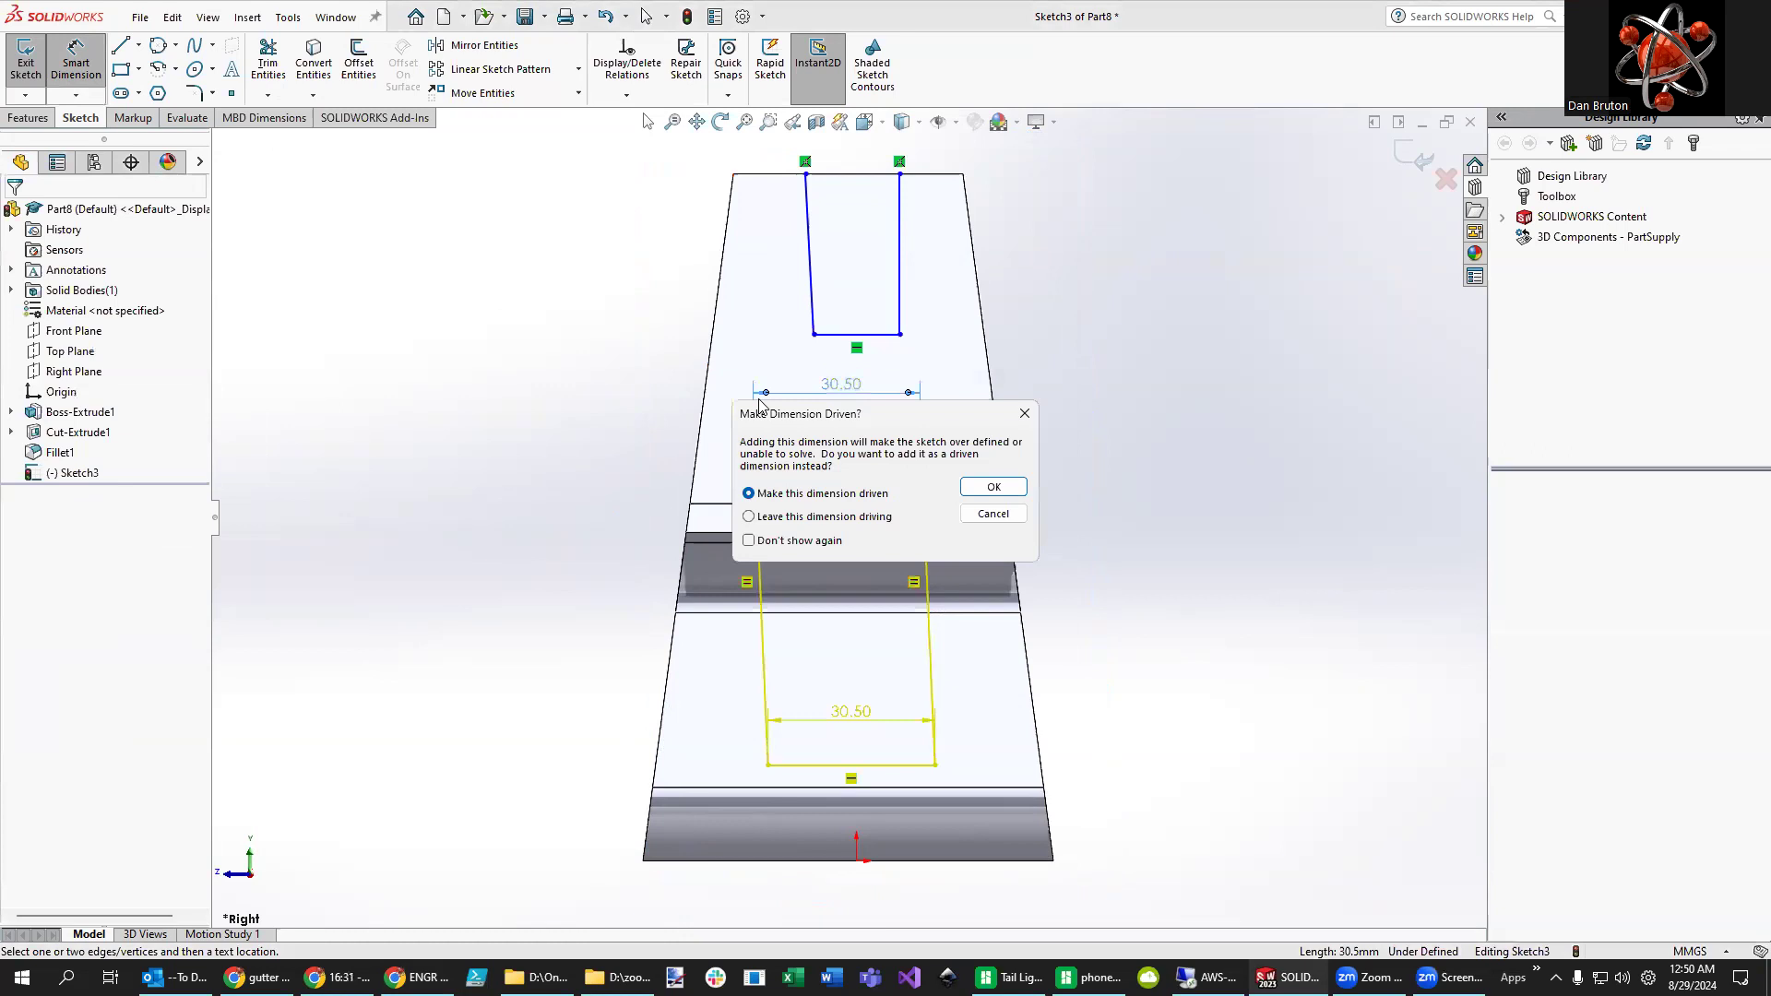
{"action": "left_click", "coordinate": [988, 514]}
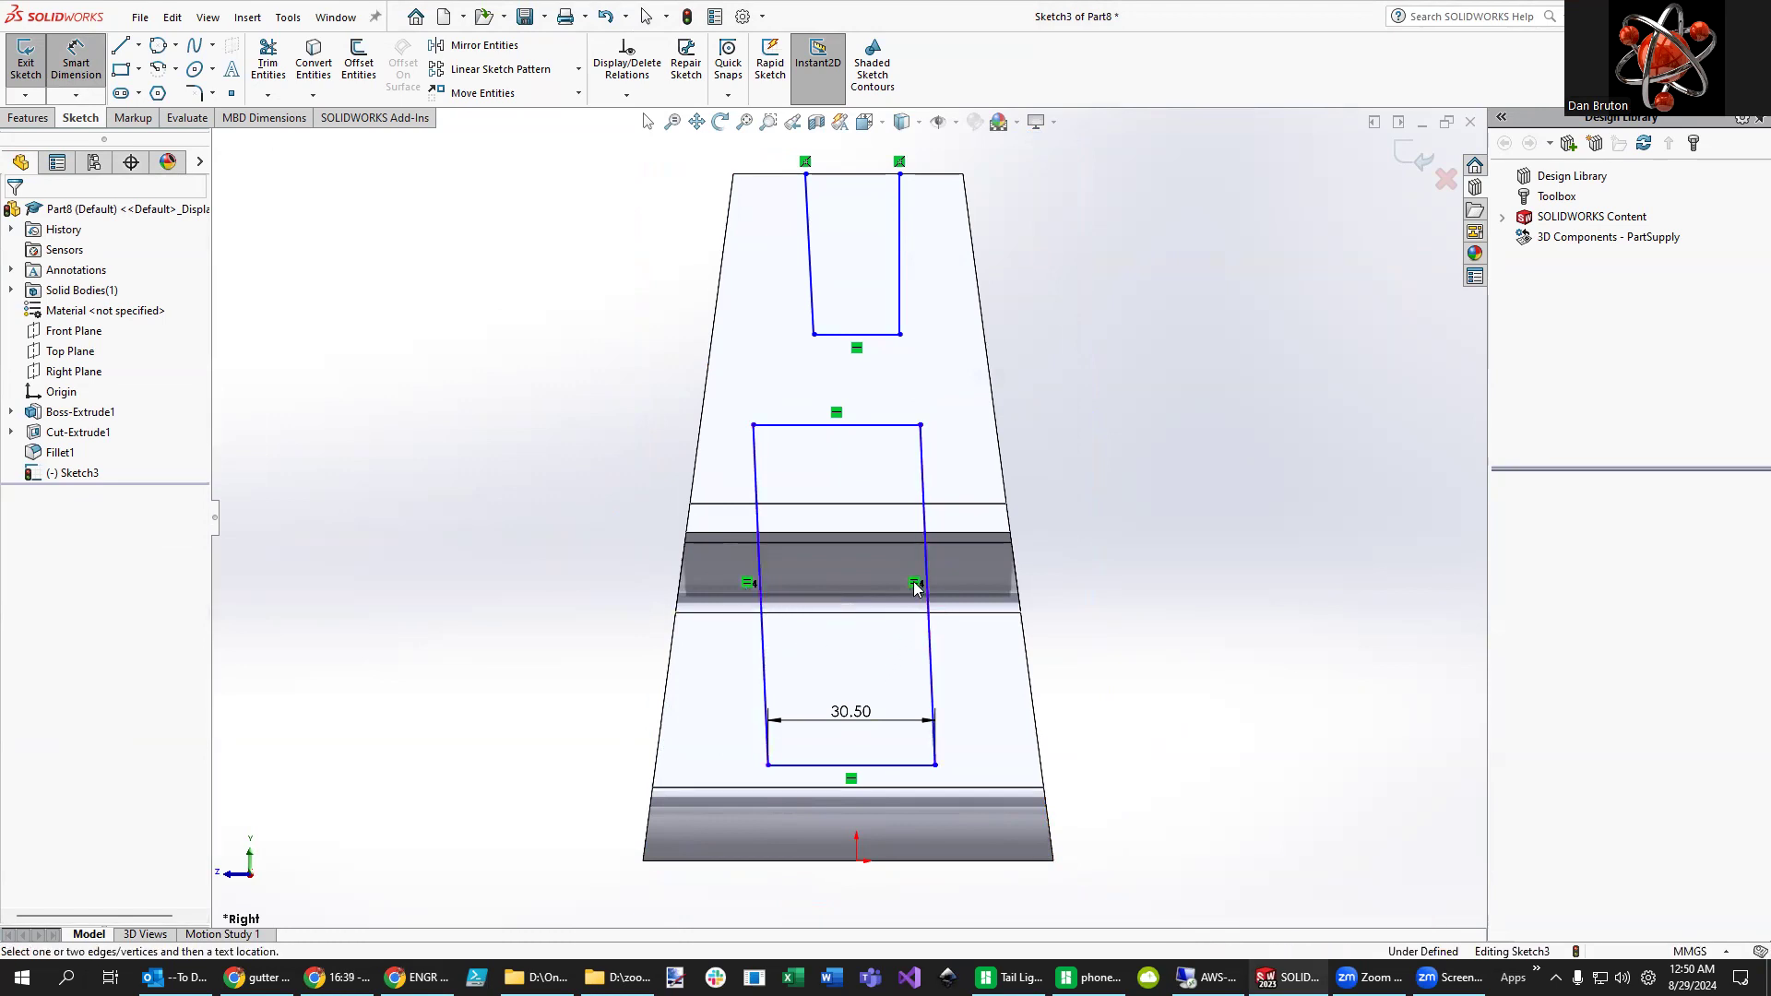
- Delete the Equal relation between the lower opening's sides, and dimension its top line at 10 mm
{"action": "left_click", "coordinate": [85, 90]}
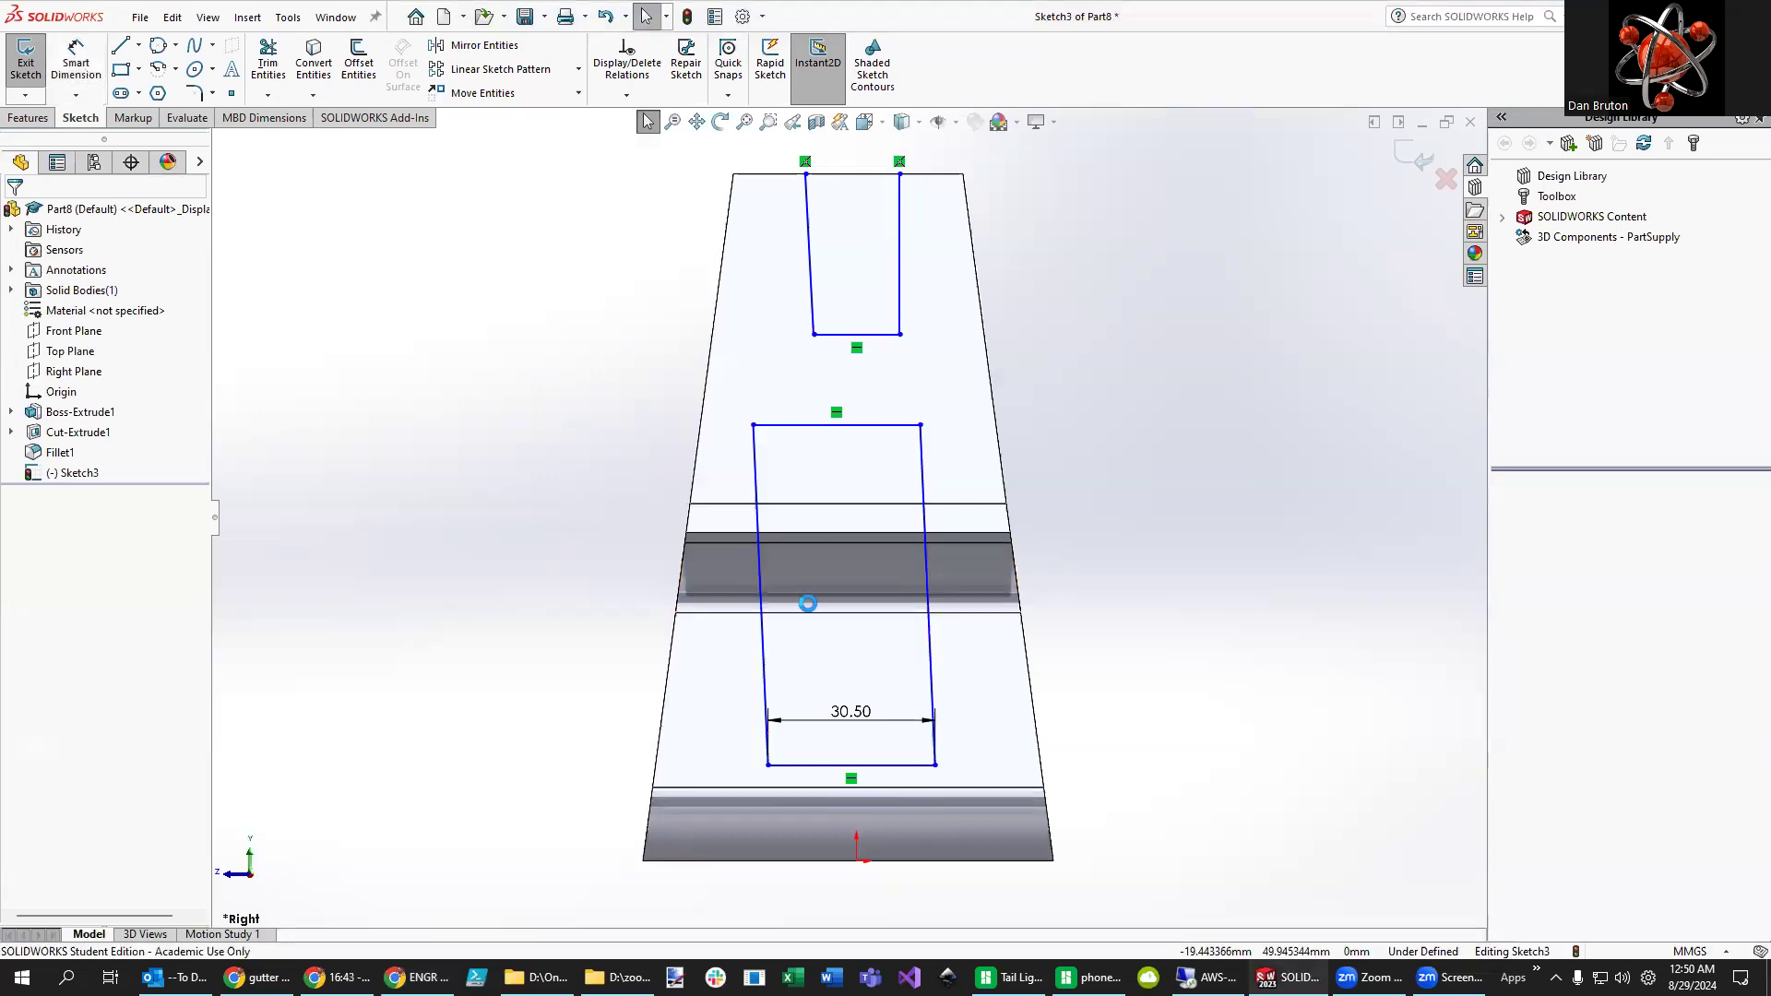
{"action": "left_click", "coordinate": [76, 94]}
{"action": "left_click", "coordinate": [819, 385]}
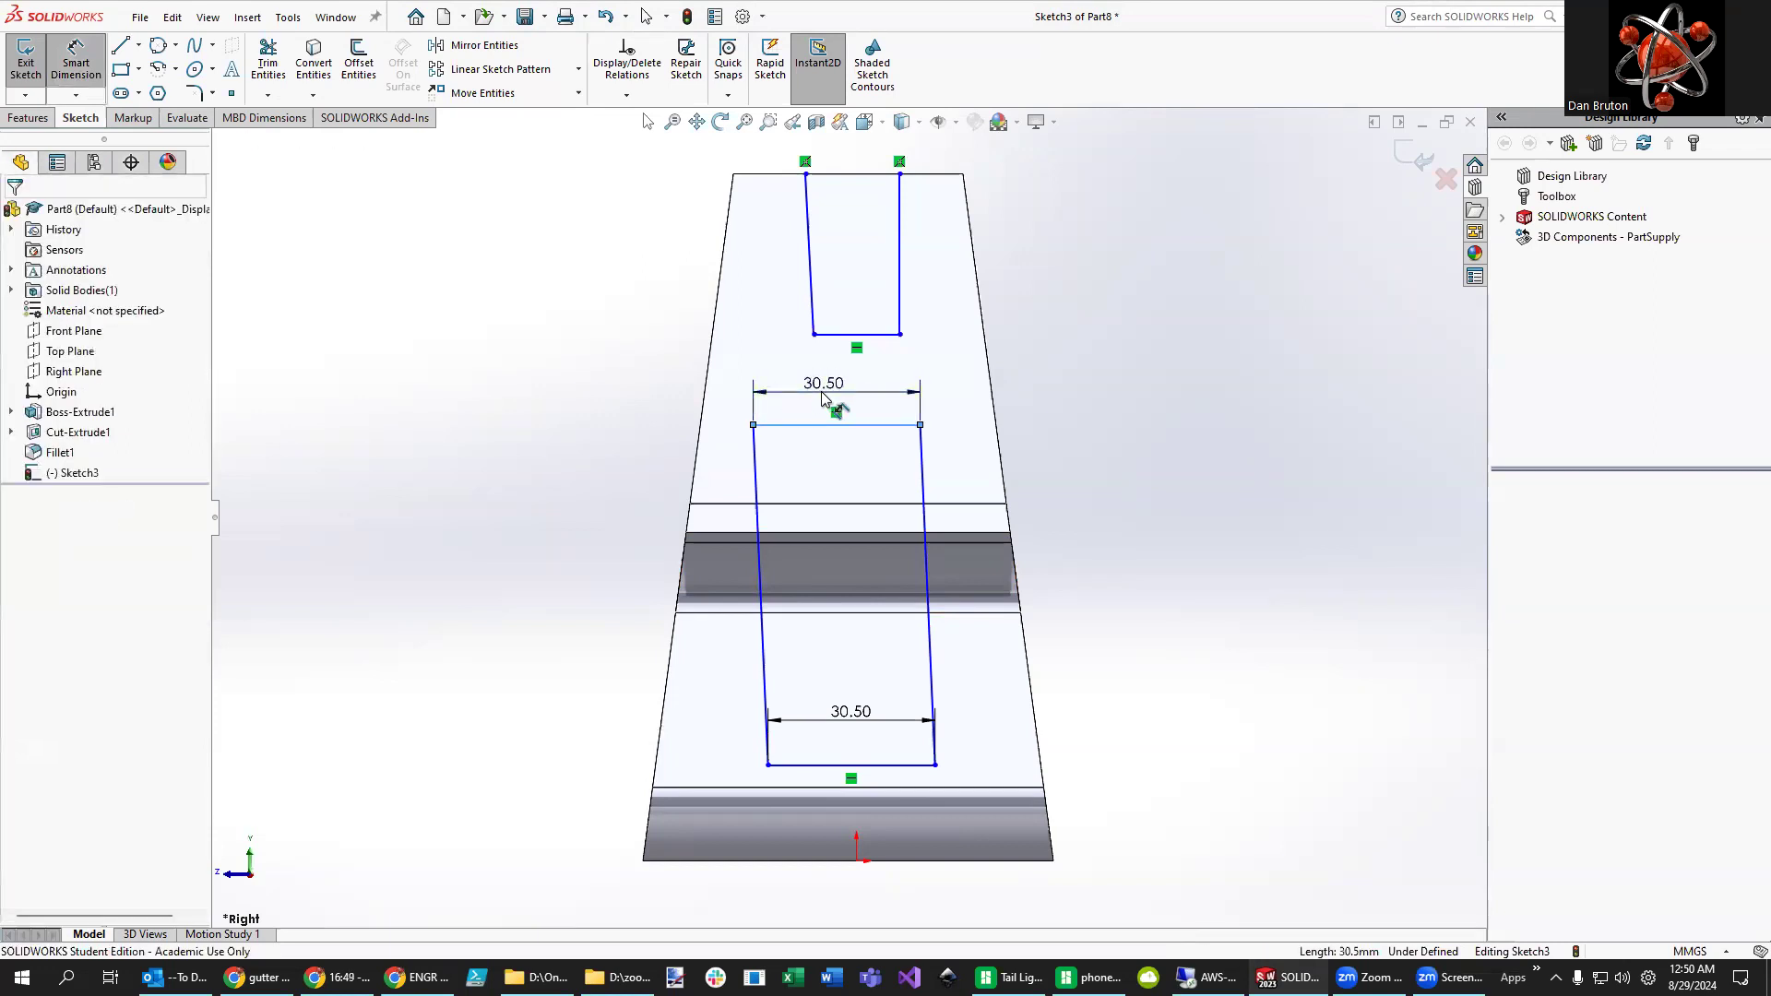
{"action": "left_click", "coordinate": [830, 405]}
{"action": "type", "text": "10"}
{"action": "key", "text": "Return"}
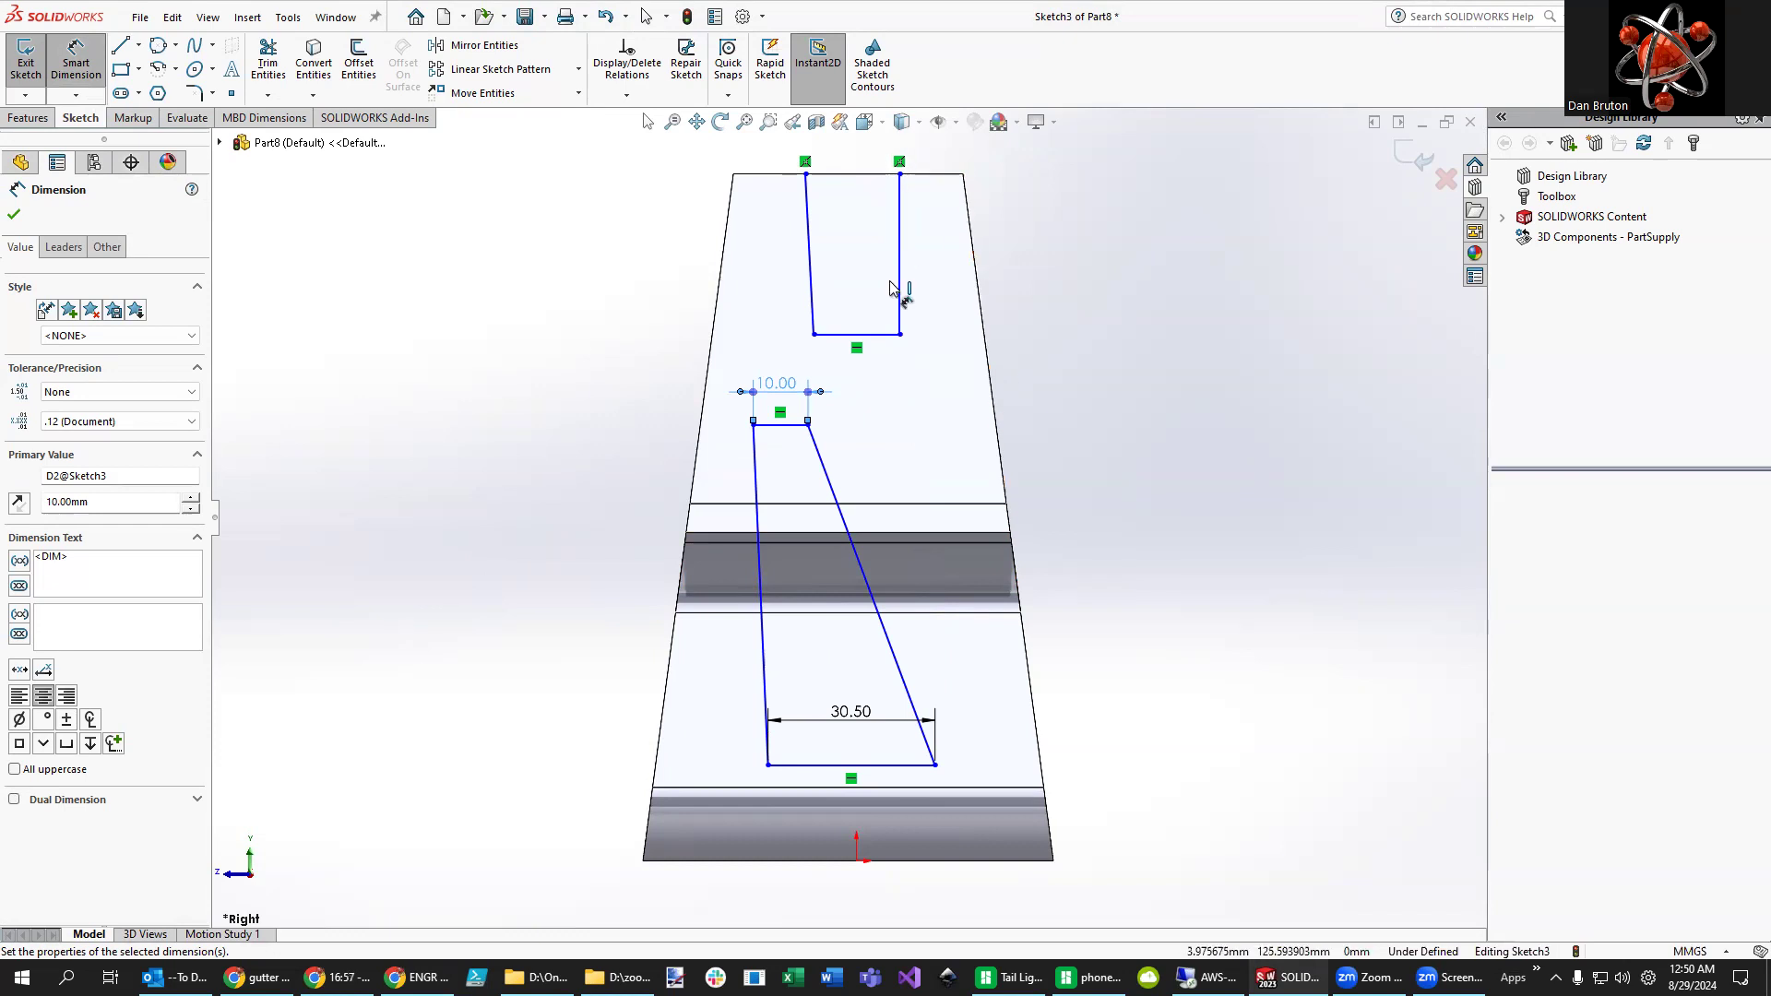
- Draw a vertical centerline about 150 mm long from the origin up past the stand's top edge
{"action": "left_click", "coordinate": [138, 47]}
{"action": "left_click", "coordinate": [157, 91]}
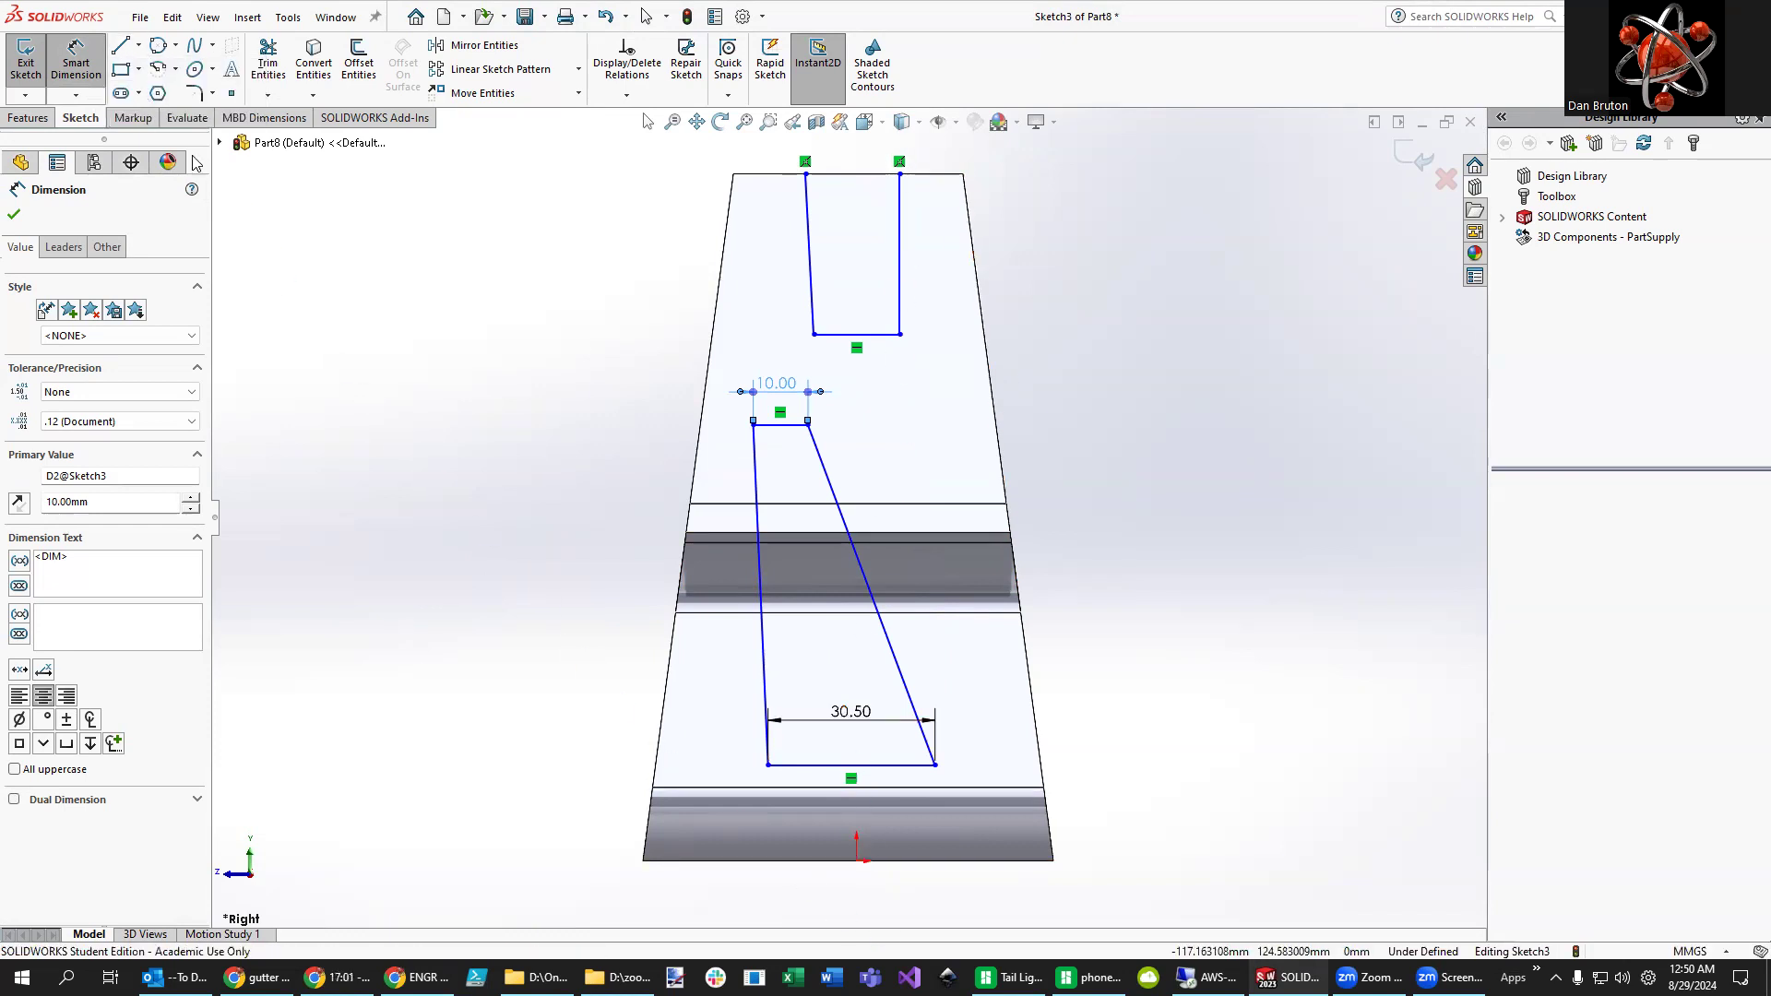
{"action": "left_click", "coordinate": [857, 860]}
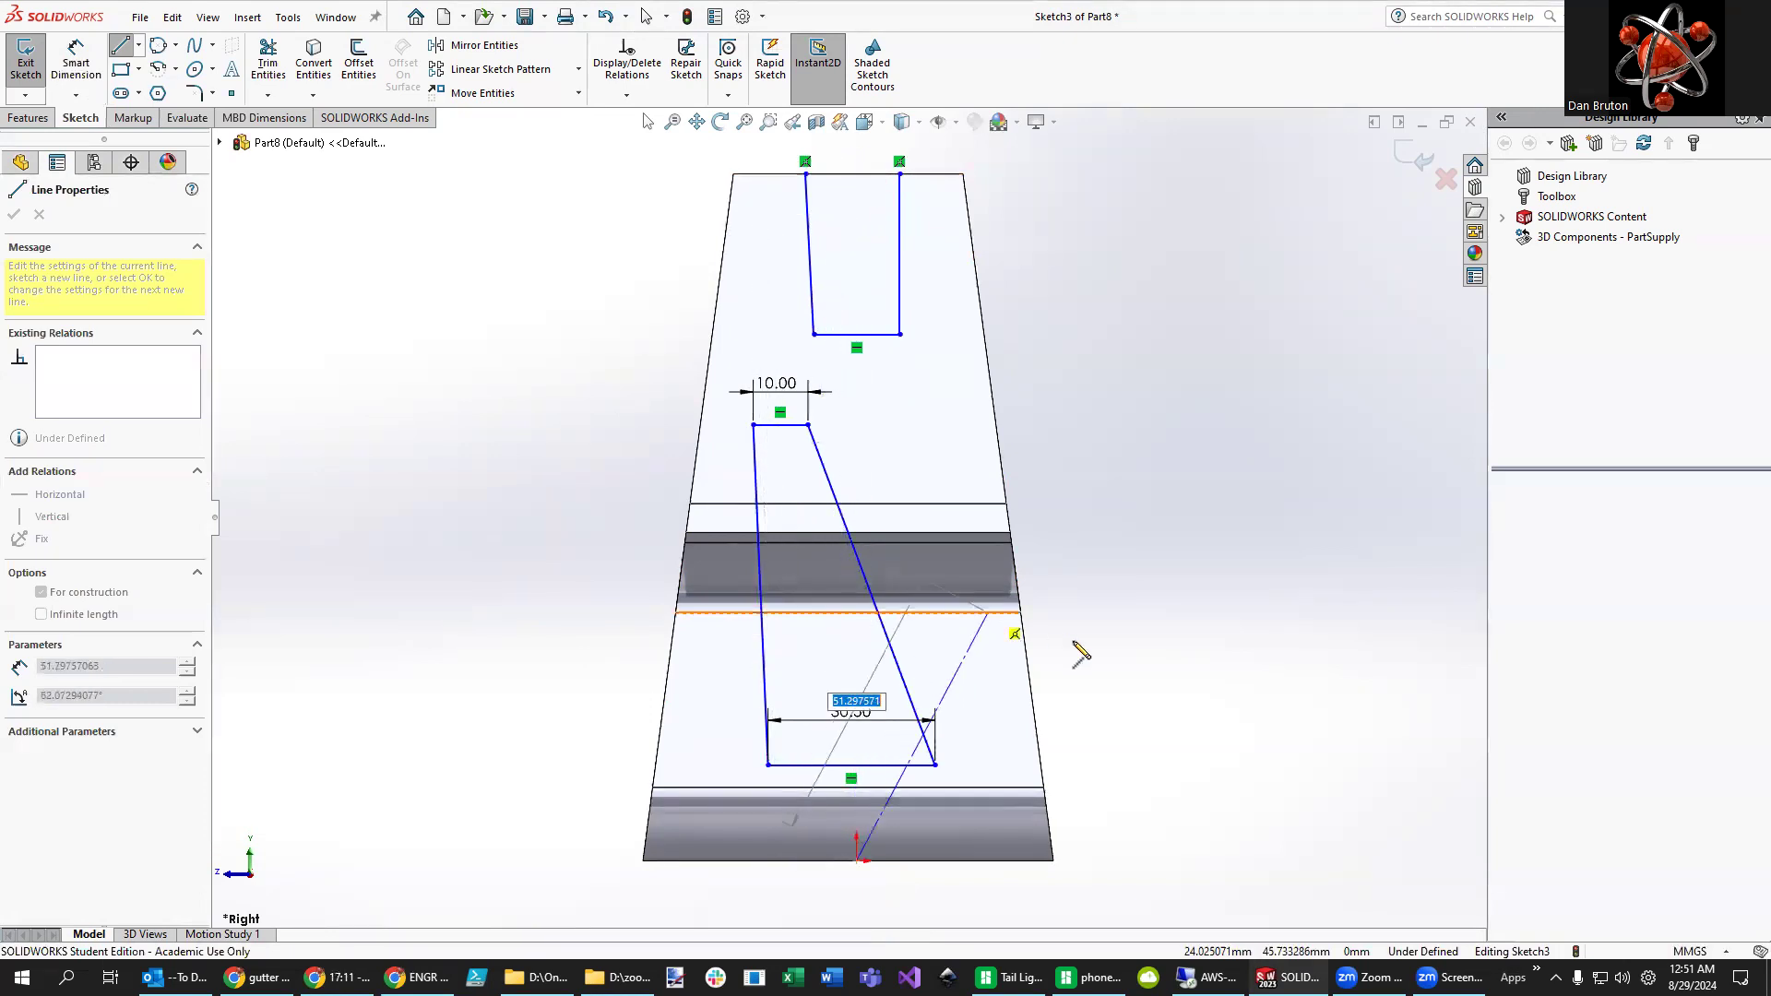
{"action": "scroll", "coordinate": [875, 524], "scroll_direction": "up", "scroll_amount": 2}
{"action": "scroll", "coordinate": [875, 524], "scroll_direction": "down", "scroll_amount": 5}
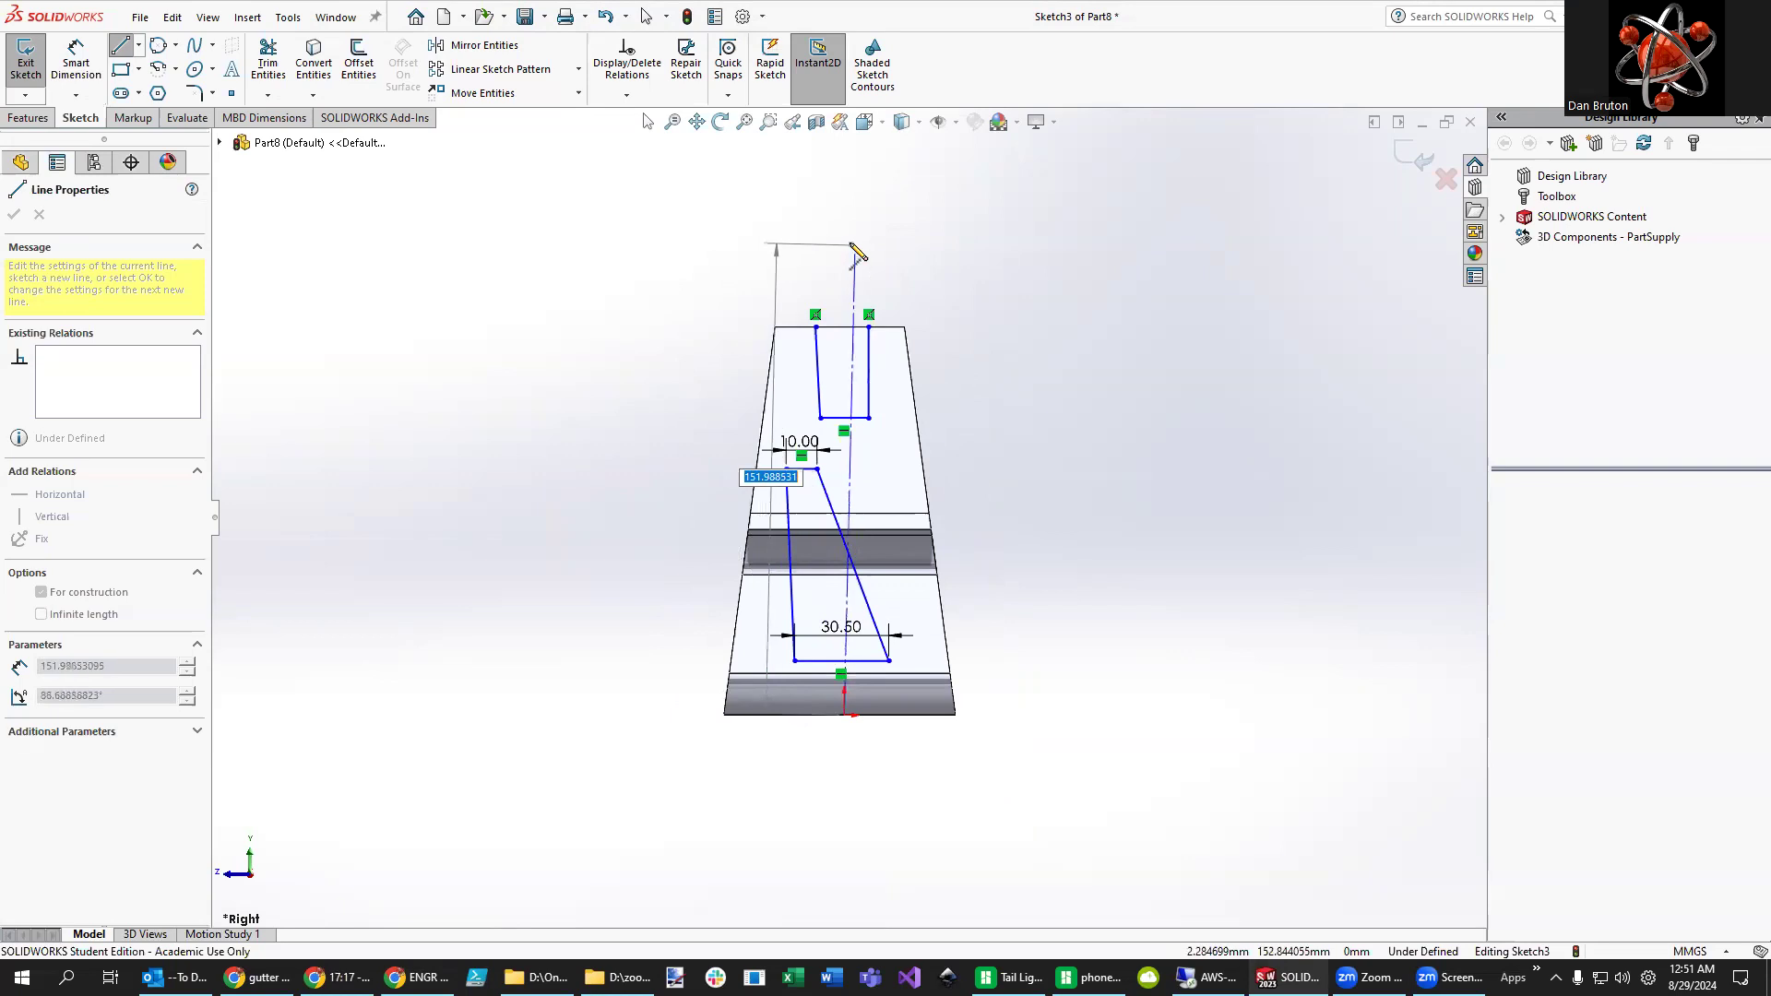
{"action": "left_click", "coordinate": [845, 239]}
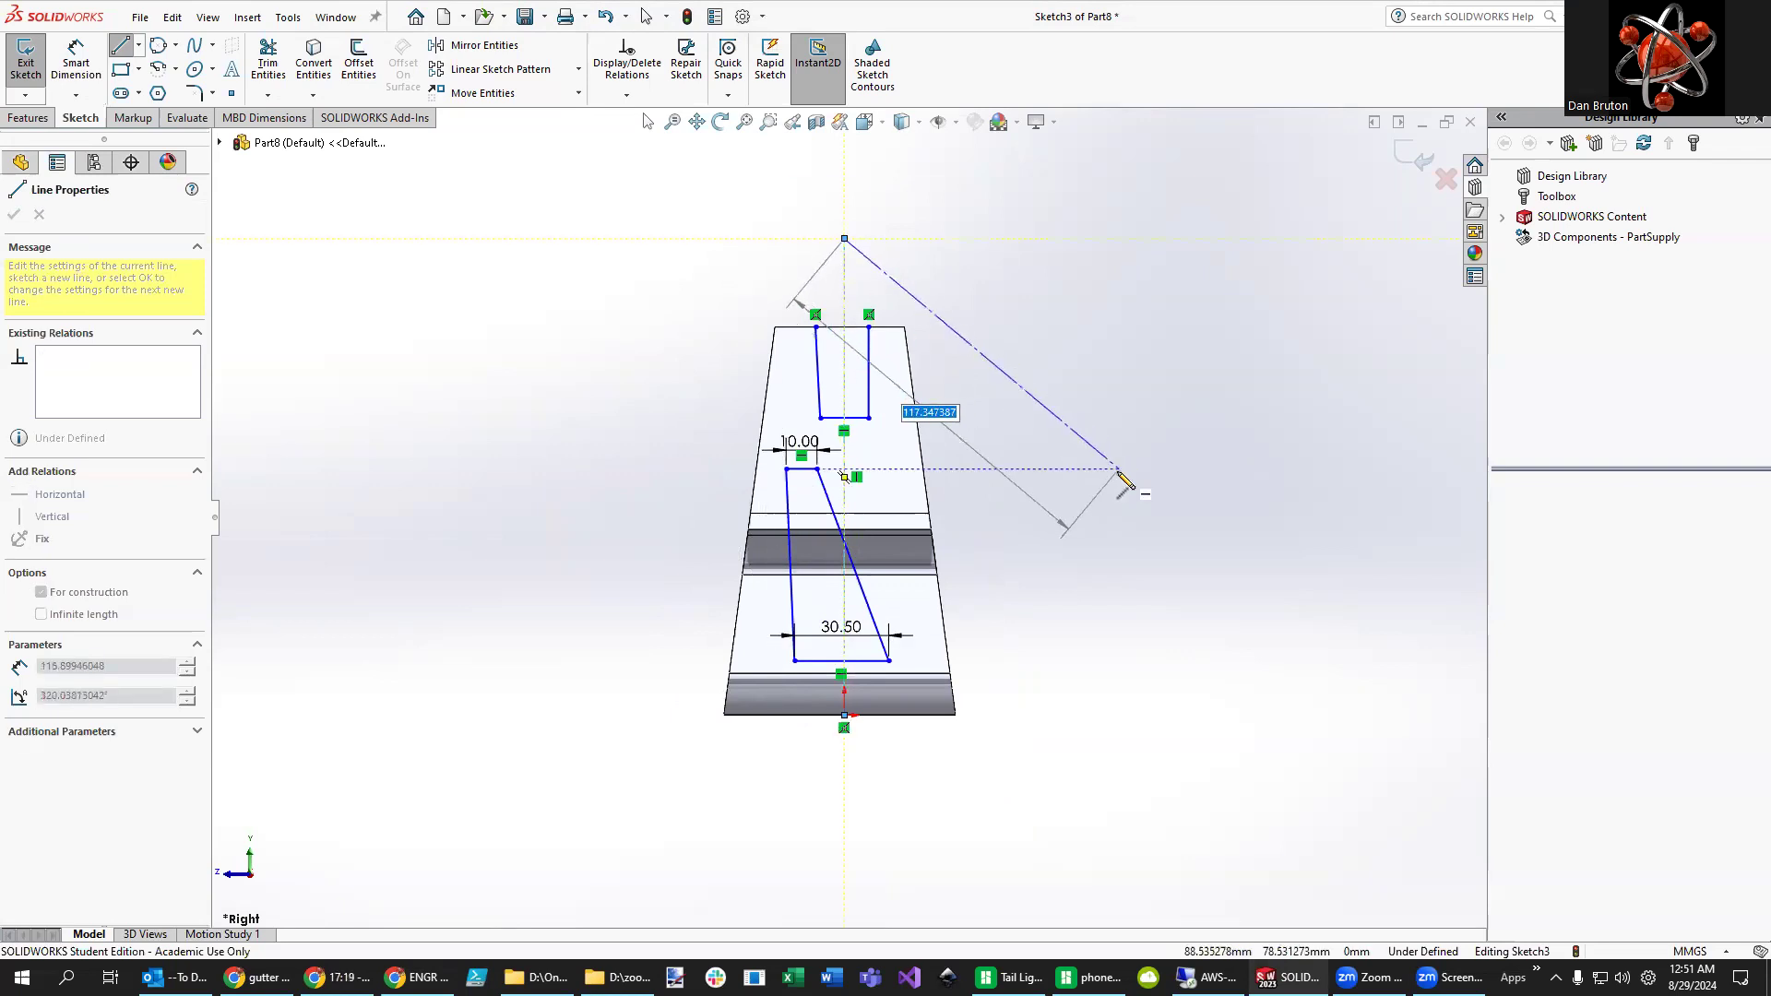
{"action": "key", "text": "Escape"}
{"action": "scroll", "coordinate": [1006, 724], "scroll_direction": "down", "scroll_amount": 3}
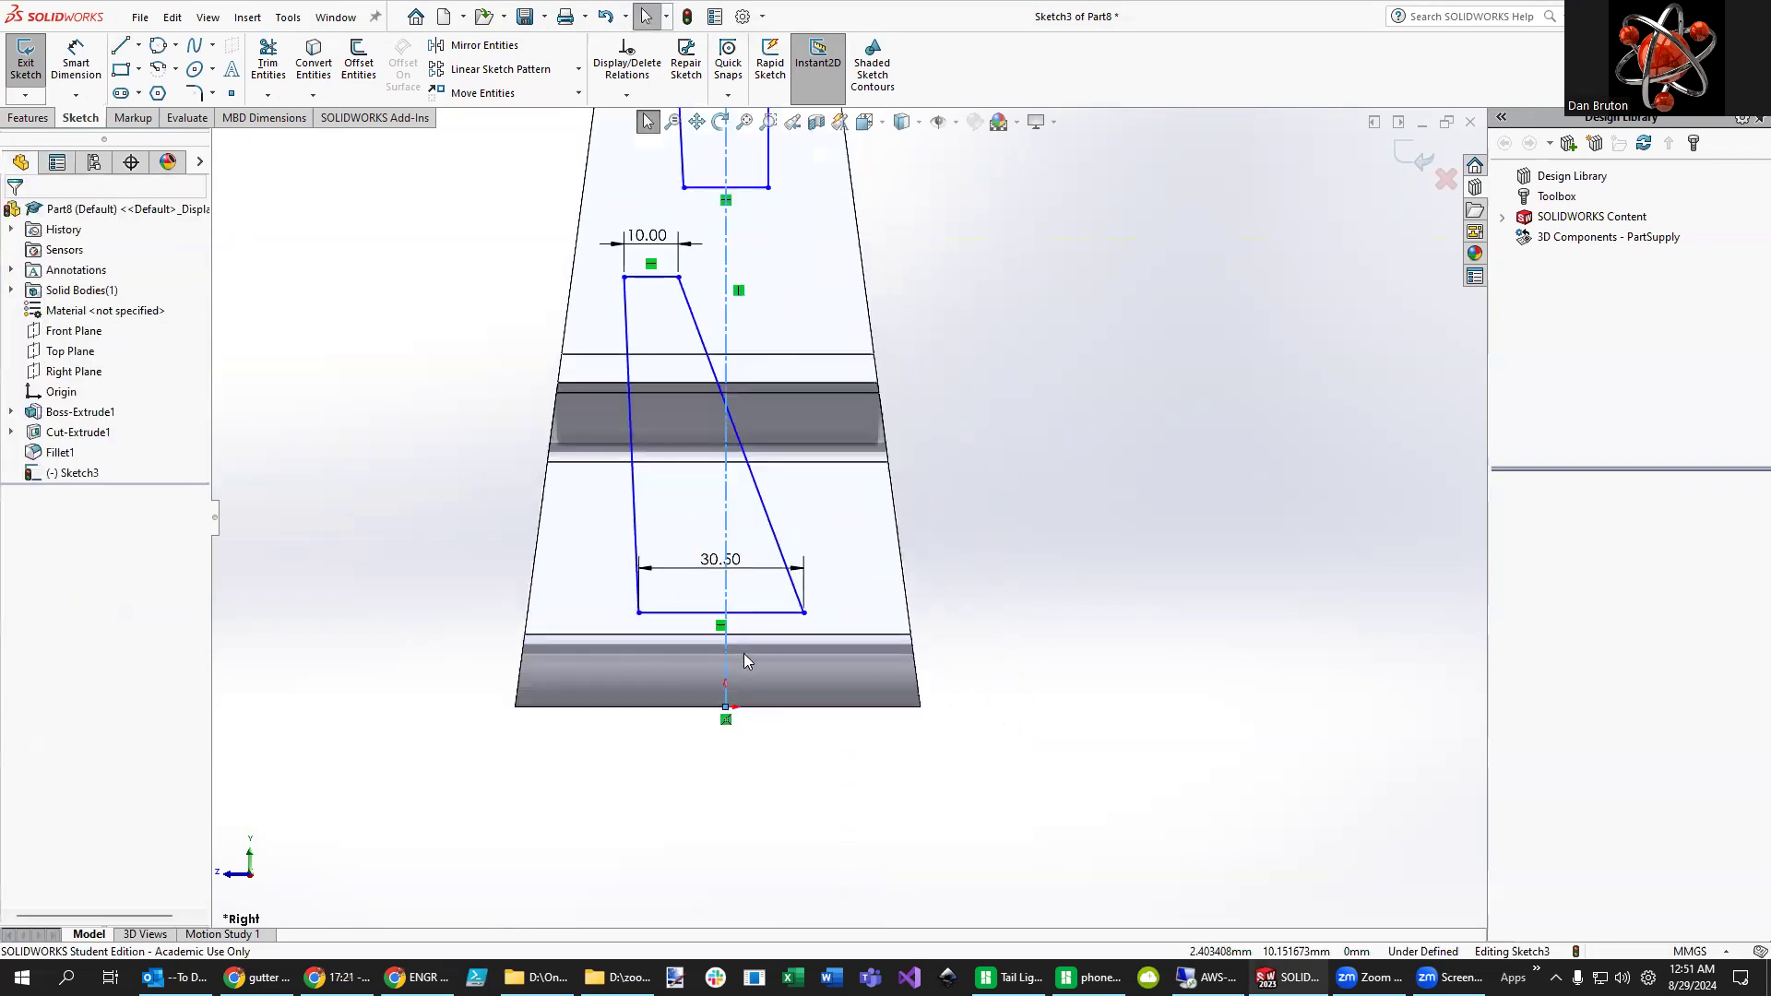
- Make the midpoint of the lower opening's bottom line coincident with the vertical centerline
{"action": "left_click", "coordinate": [762, 613]}
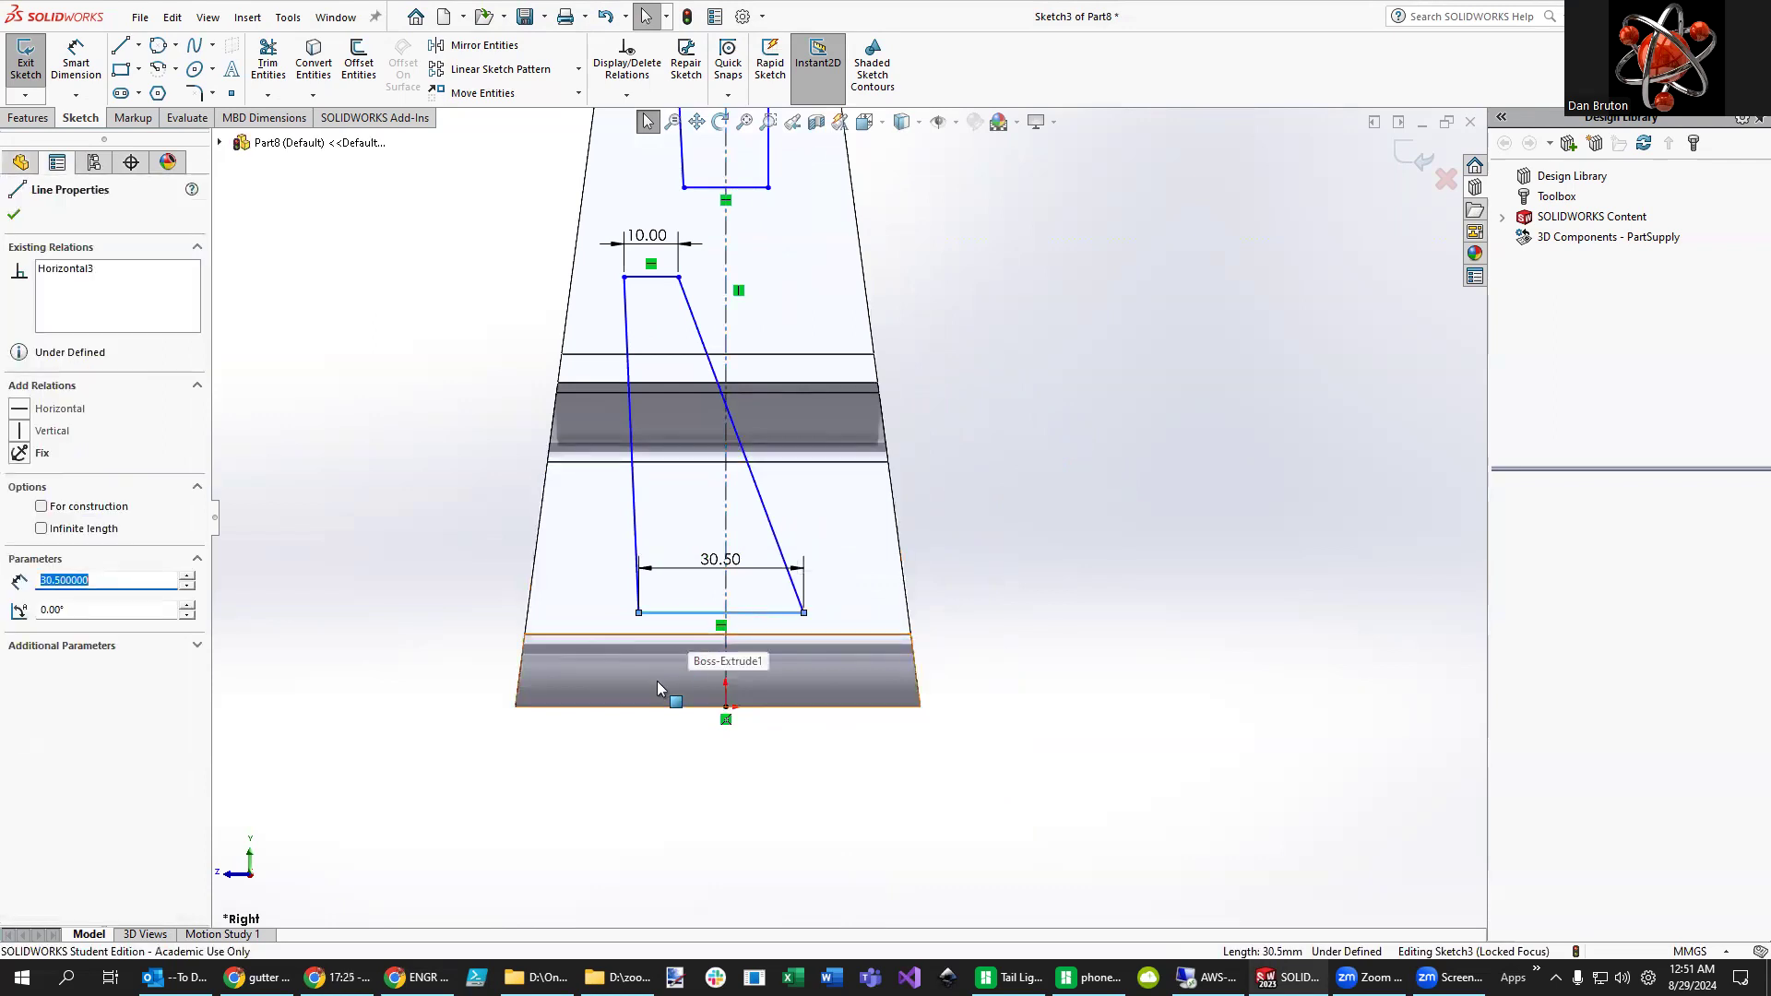
{"action": "scroll", "coordinate": [729, 657], "scroll_direction": "down", "scroll_amount": 2}
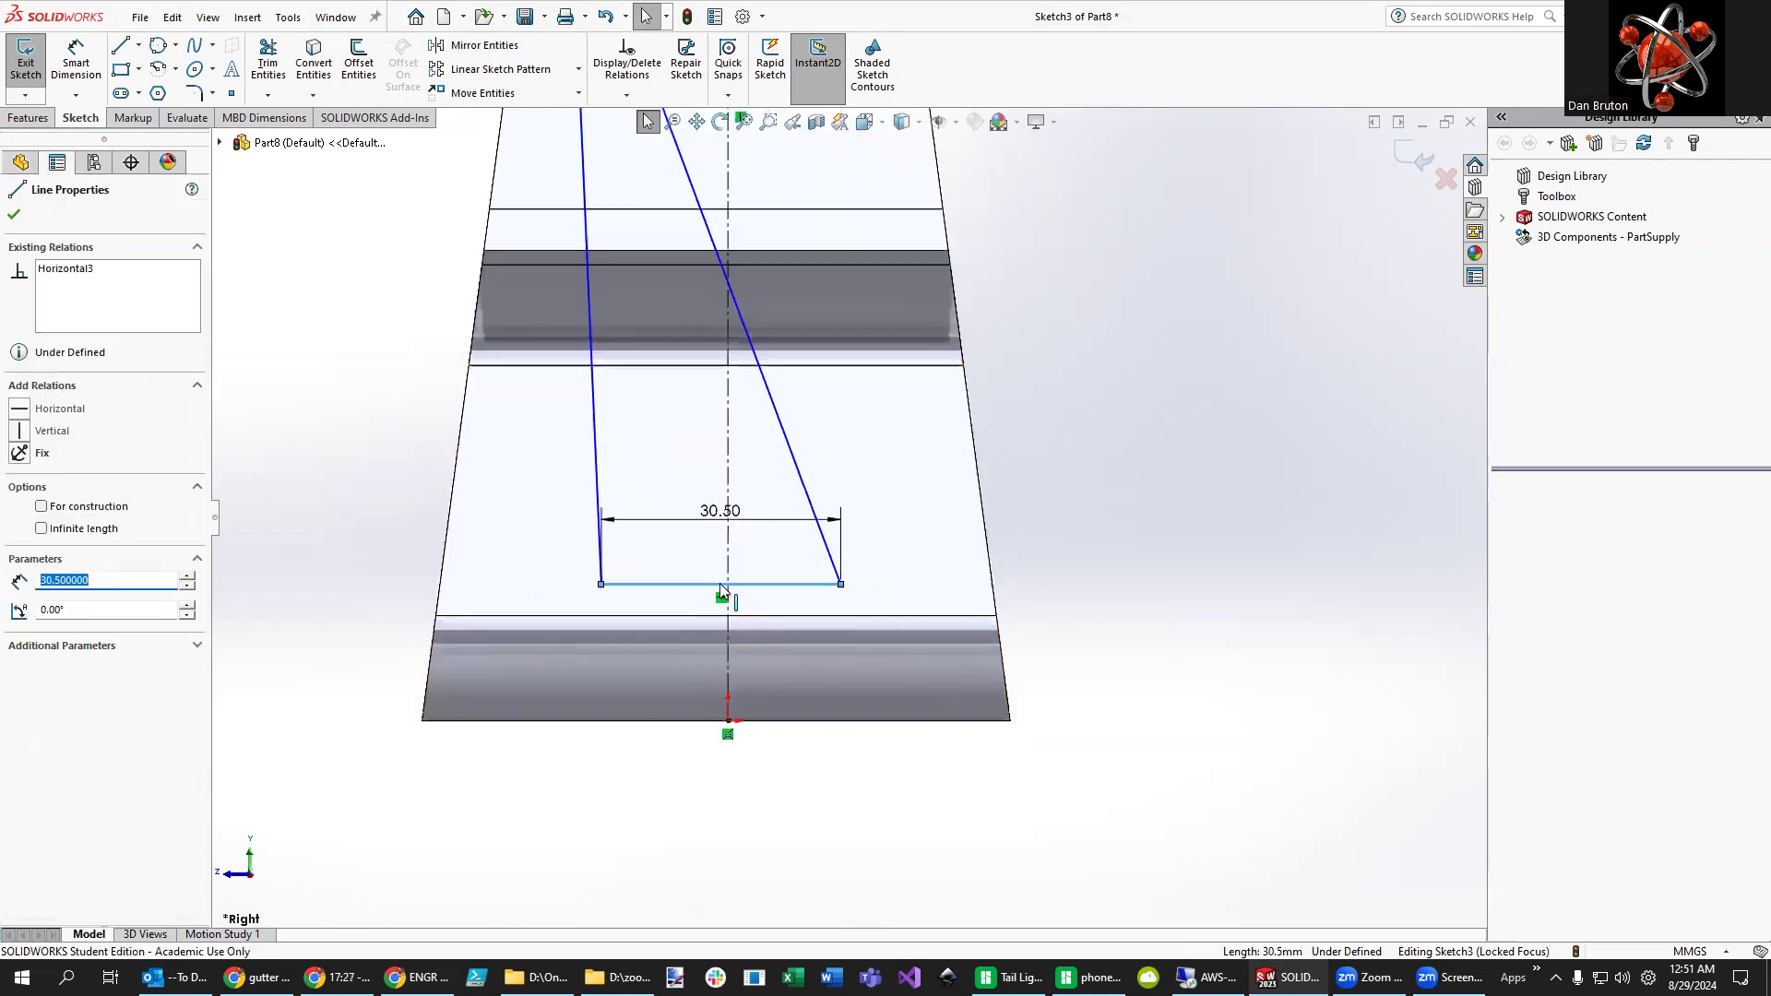
{"action": "left_click", "coordinate": [720, 585]}
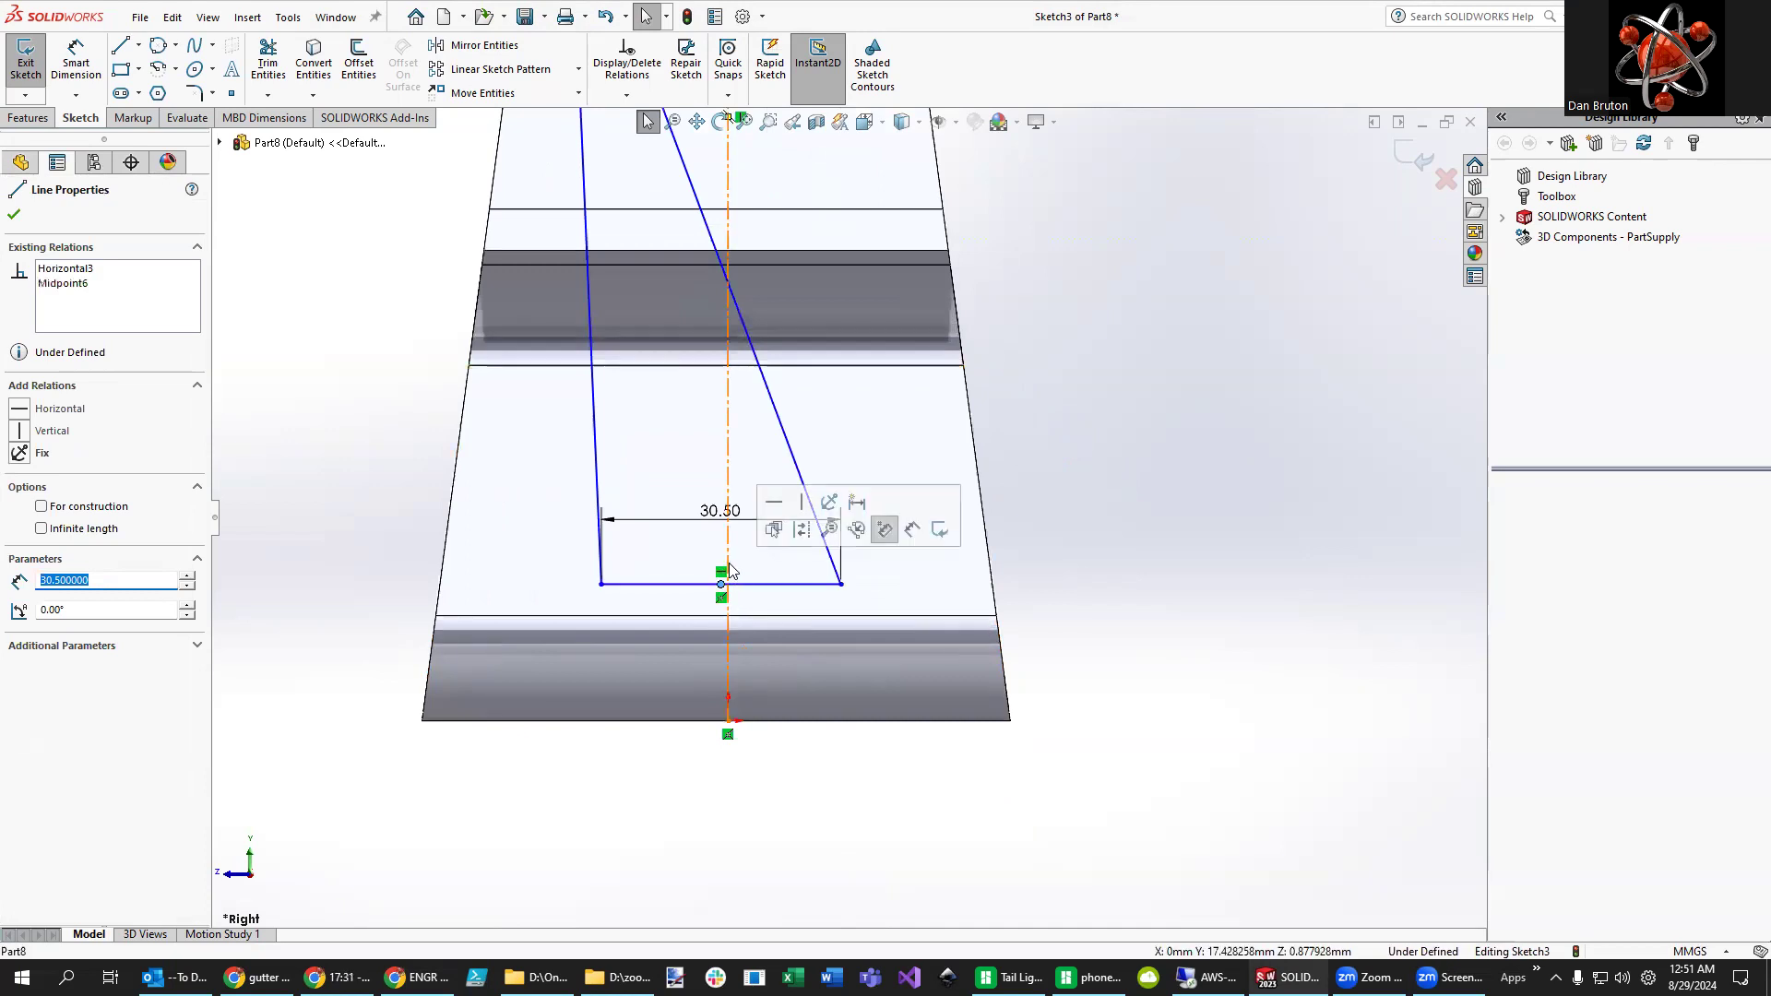
{"action": "left_click", "coordinate": [729, 564], "text": "ctrl"}
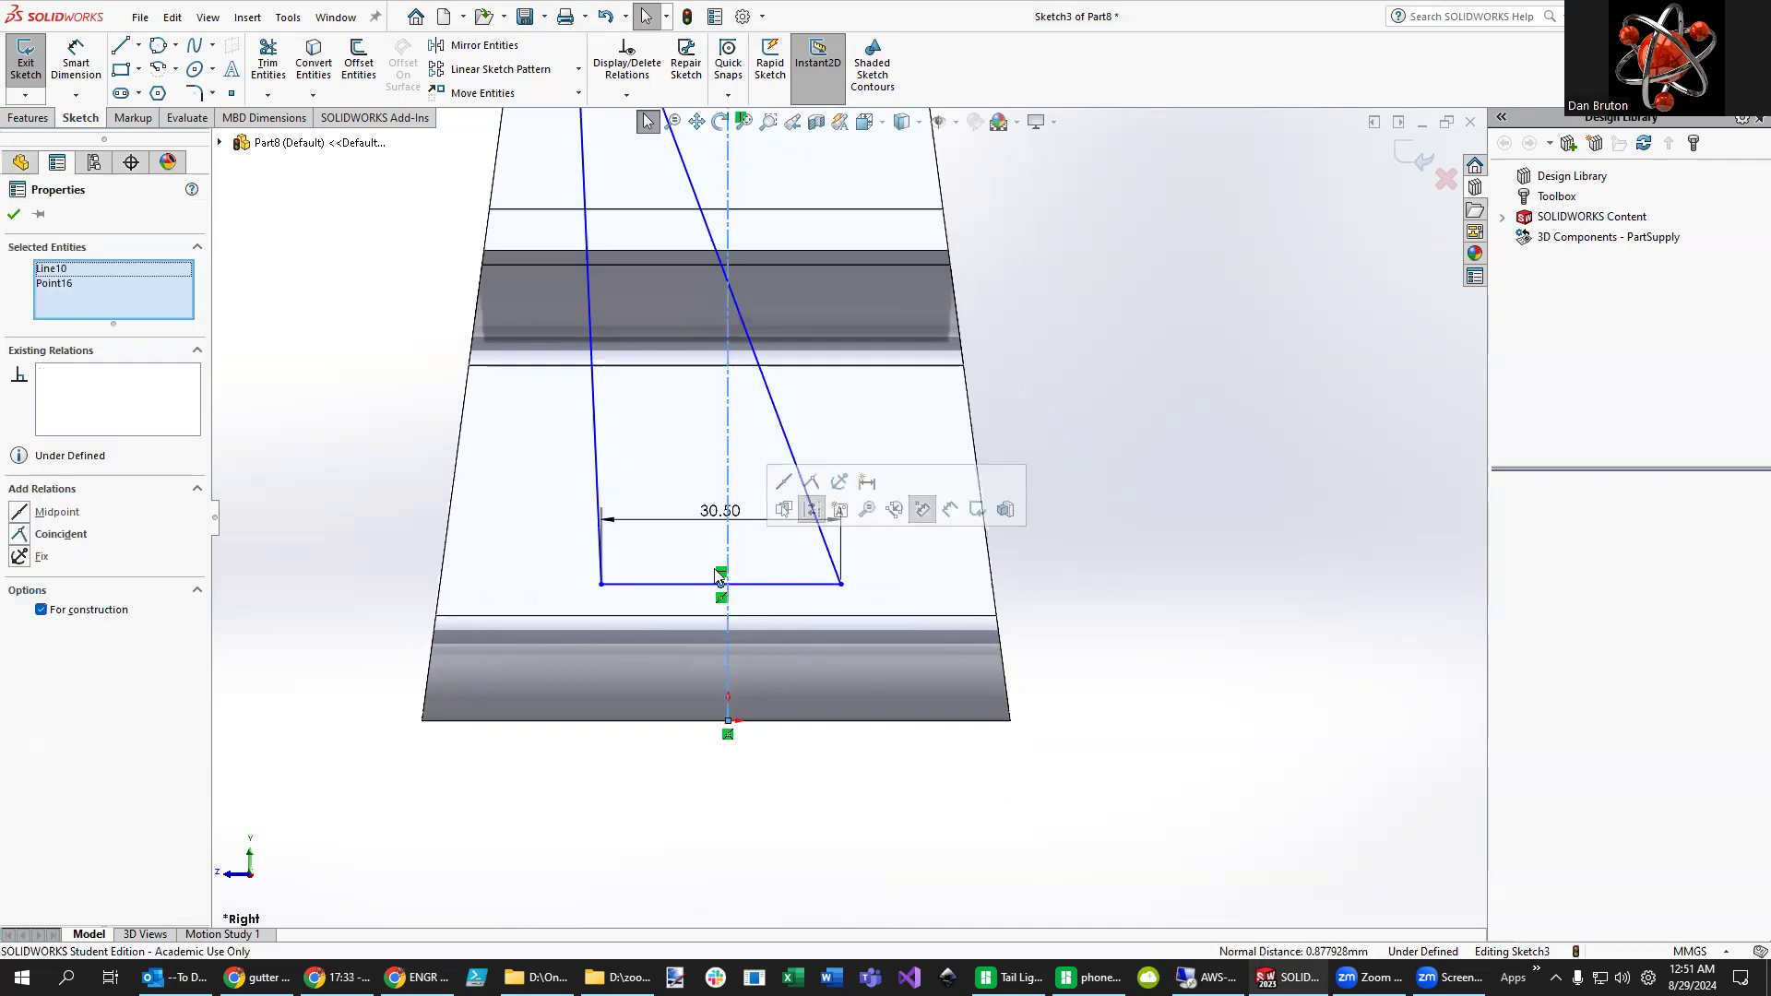
{"action": "left_click", "coordinate": [33, 539]}
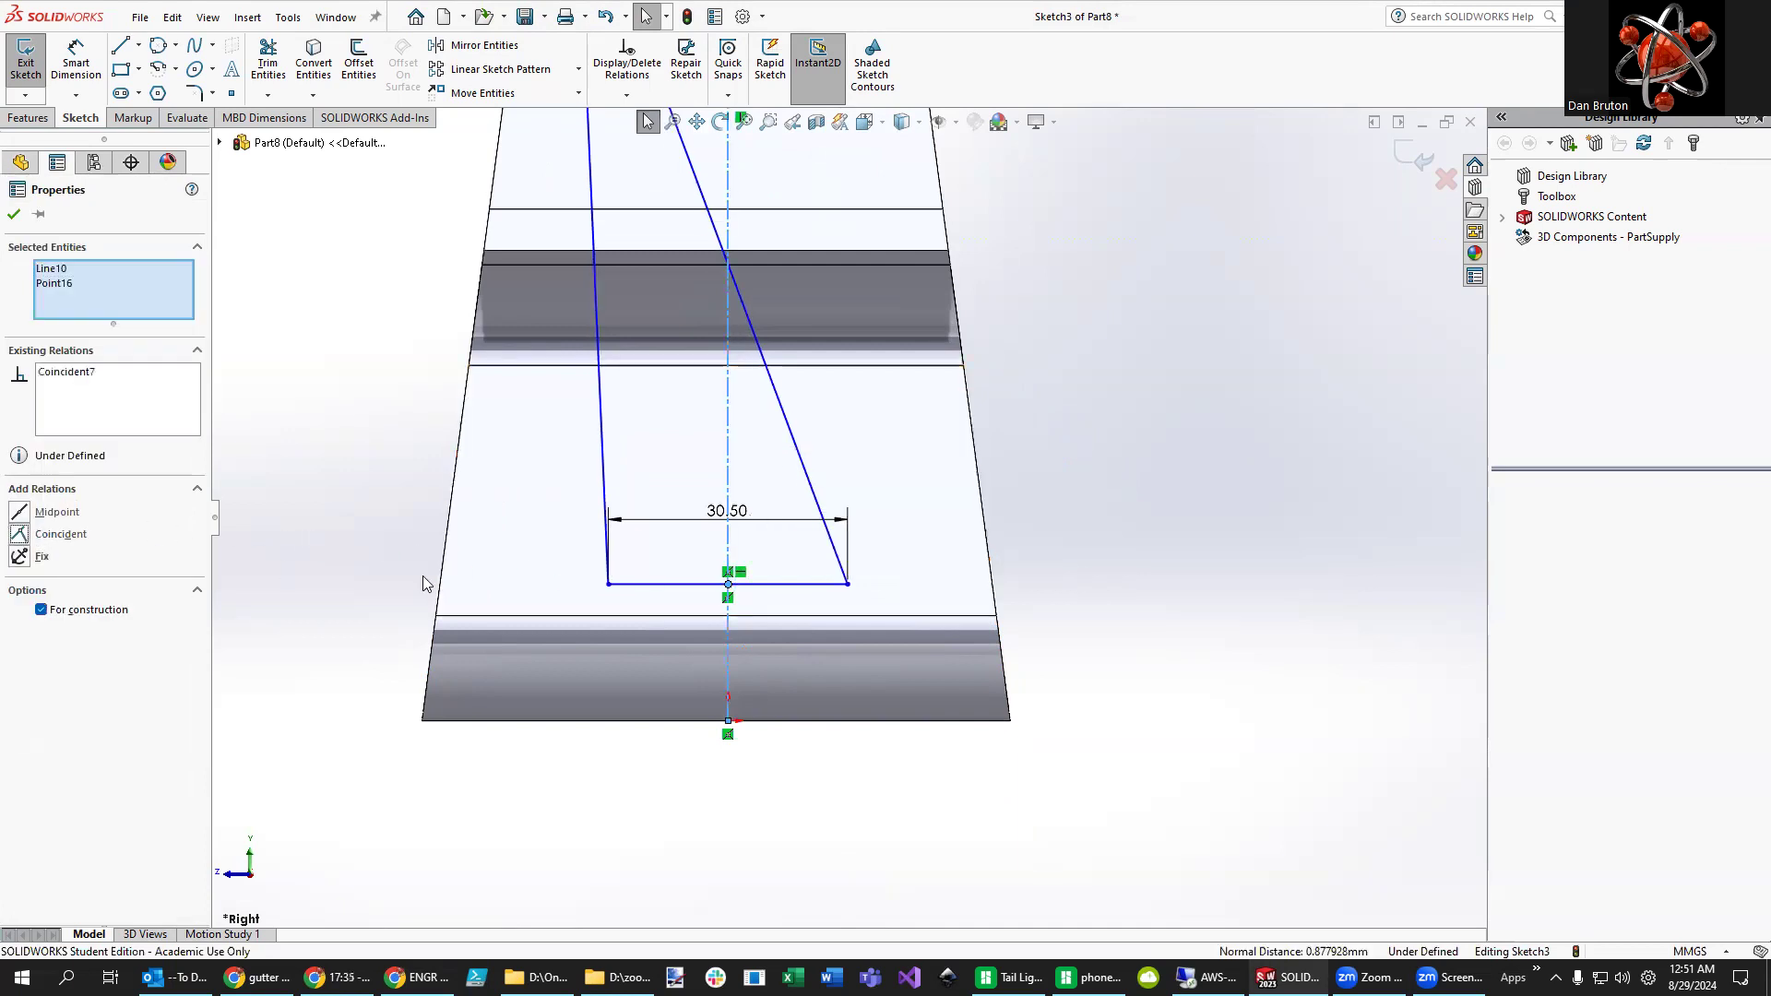
- Center the lower opening's 10 mm top line by making its midpoint coincident with the vertical centerline
{"action": "scroll", "coordinate": [572, 448], "scroll_direction": "down", "scroll_amount": 3}
{"action": "scroll", "coordinate": [803, 273], "scroll_direction": "up", "scroll_amount": 5}
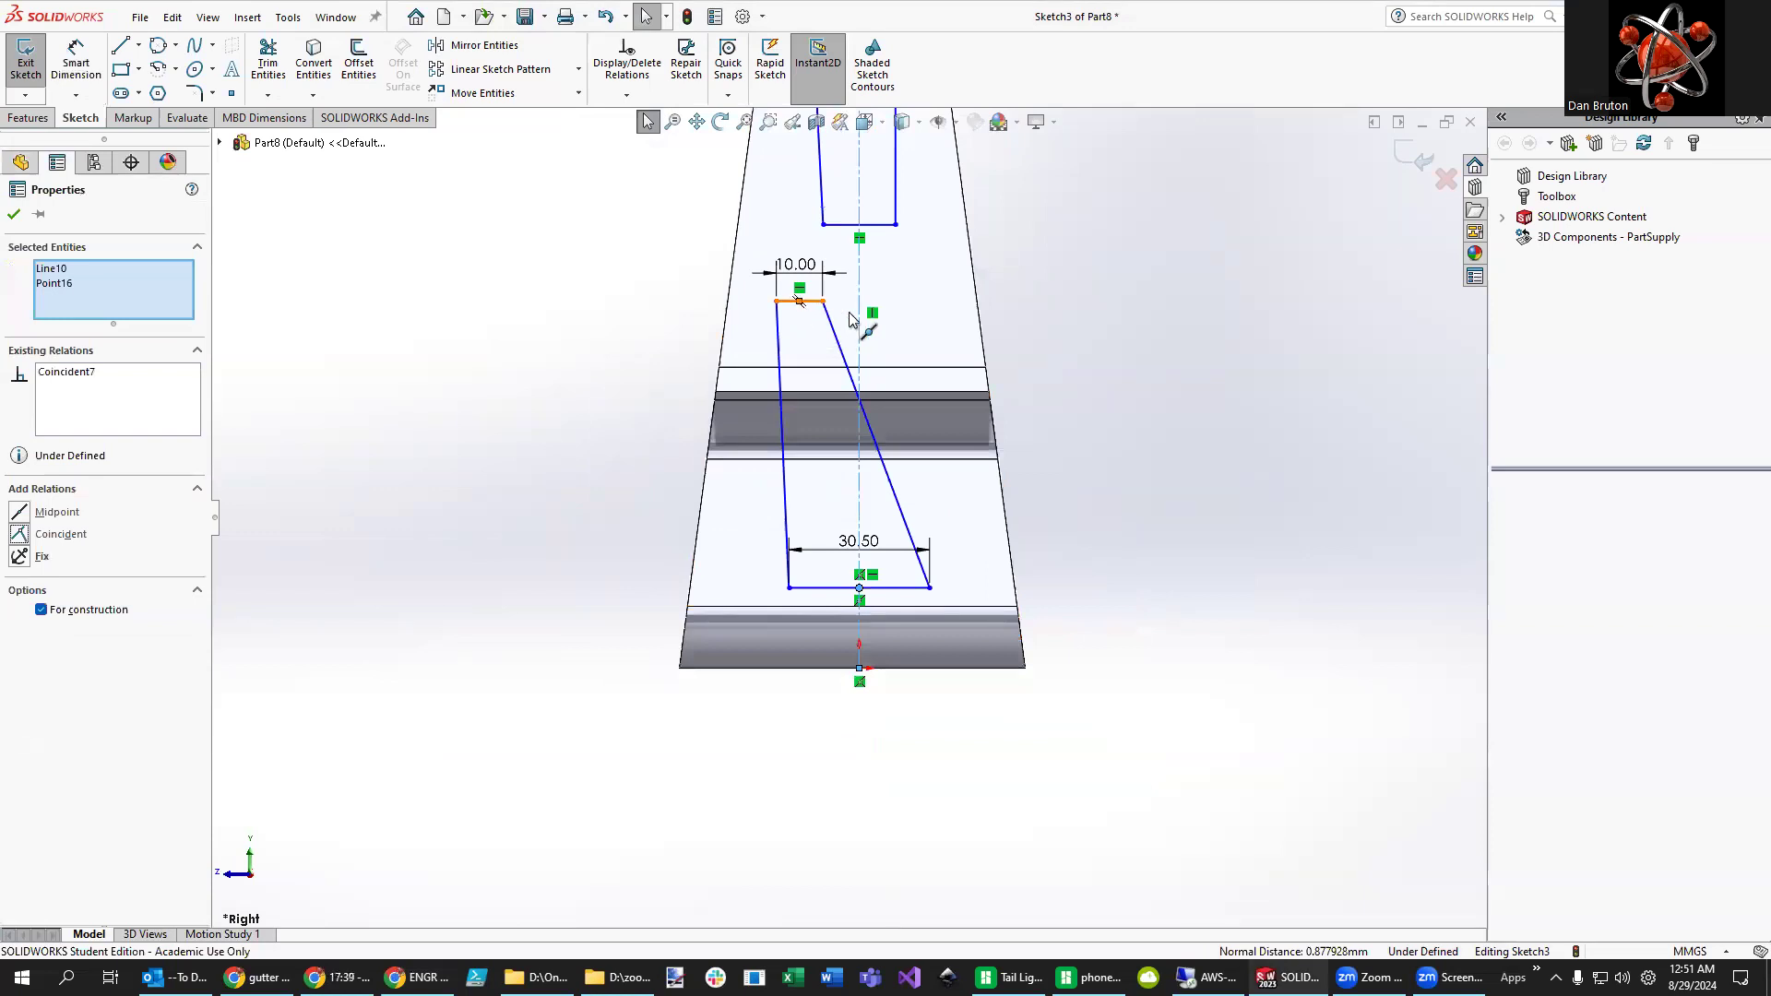
{"action": "left_click", "coordinate": [855, 313]}
{"action": "left_click", "coordinate": [872, 314]}
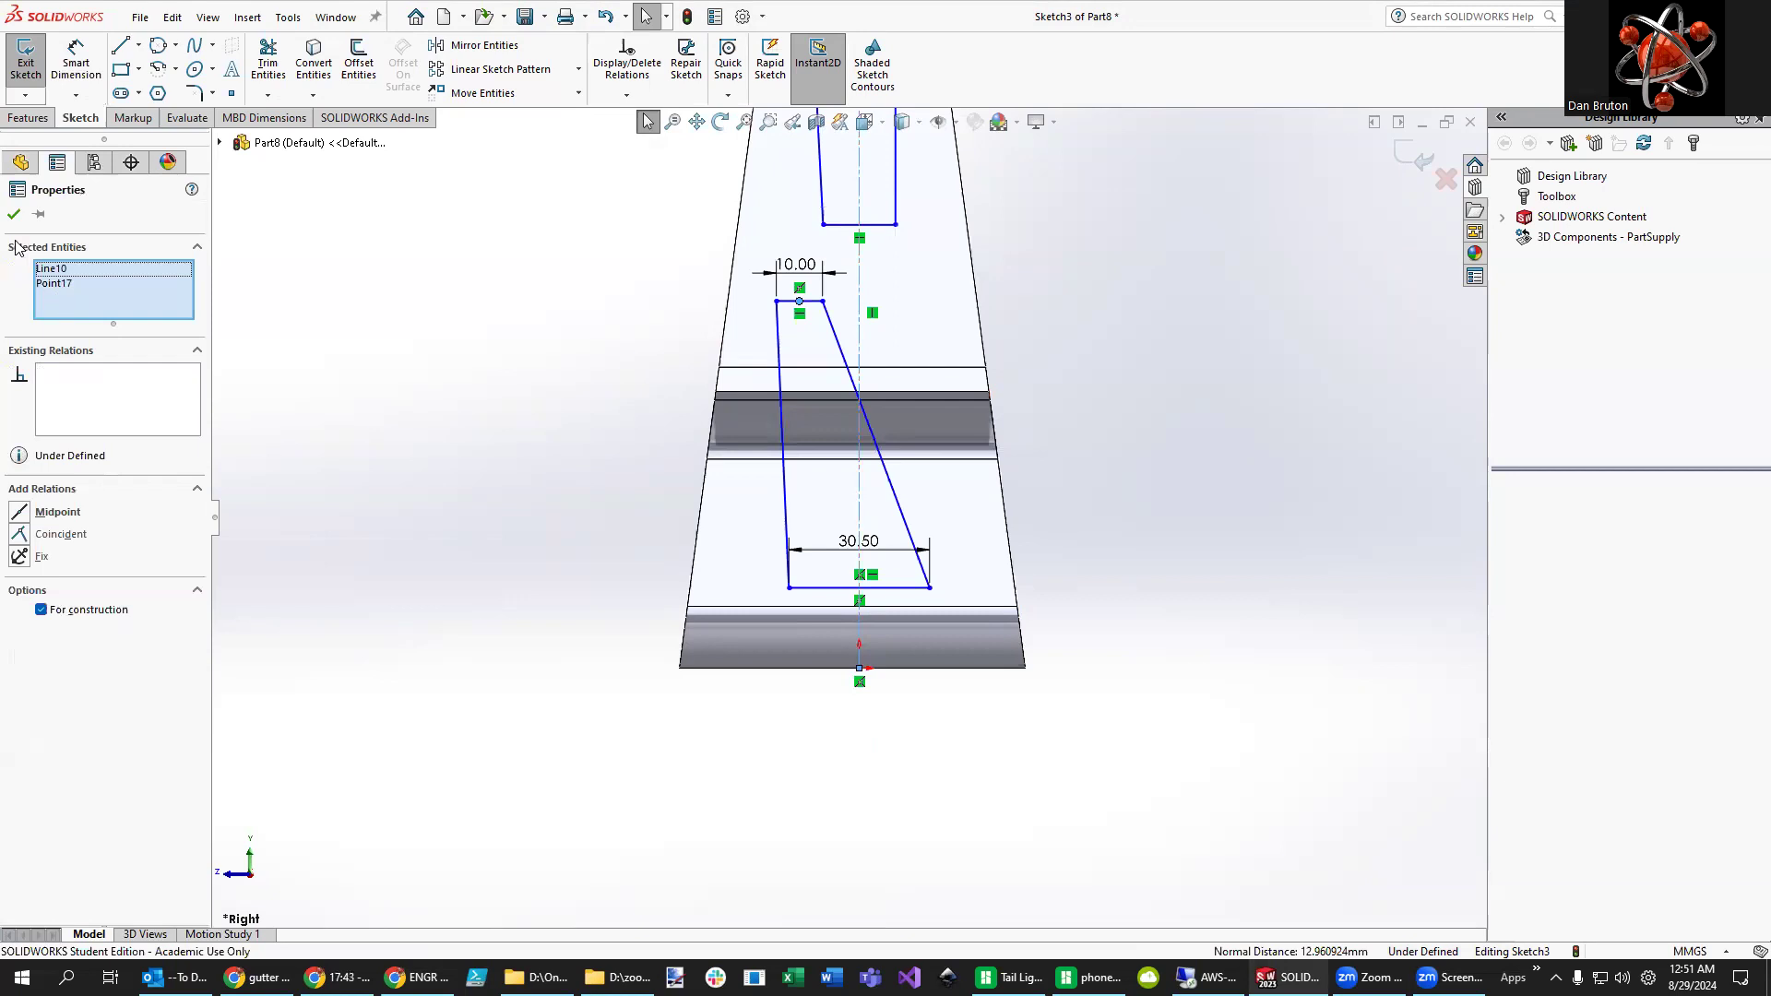
{"action": "left_click", "coordinate": [41, 536]}
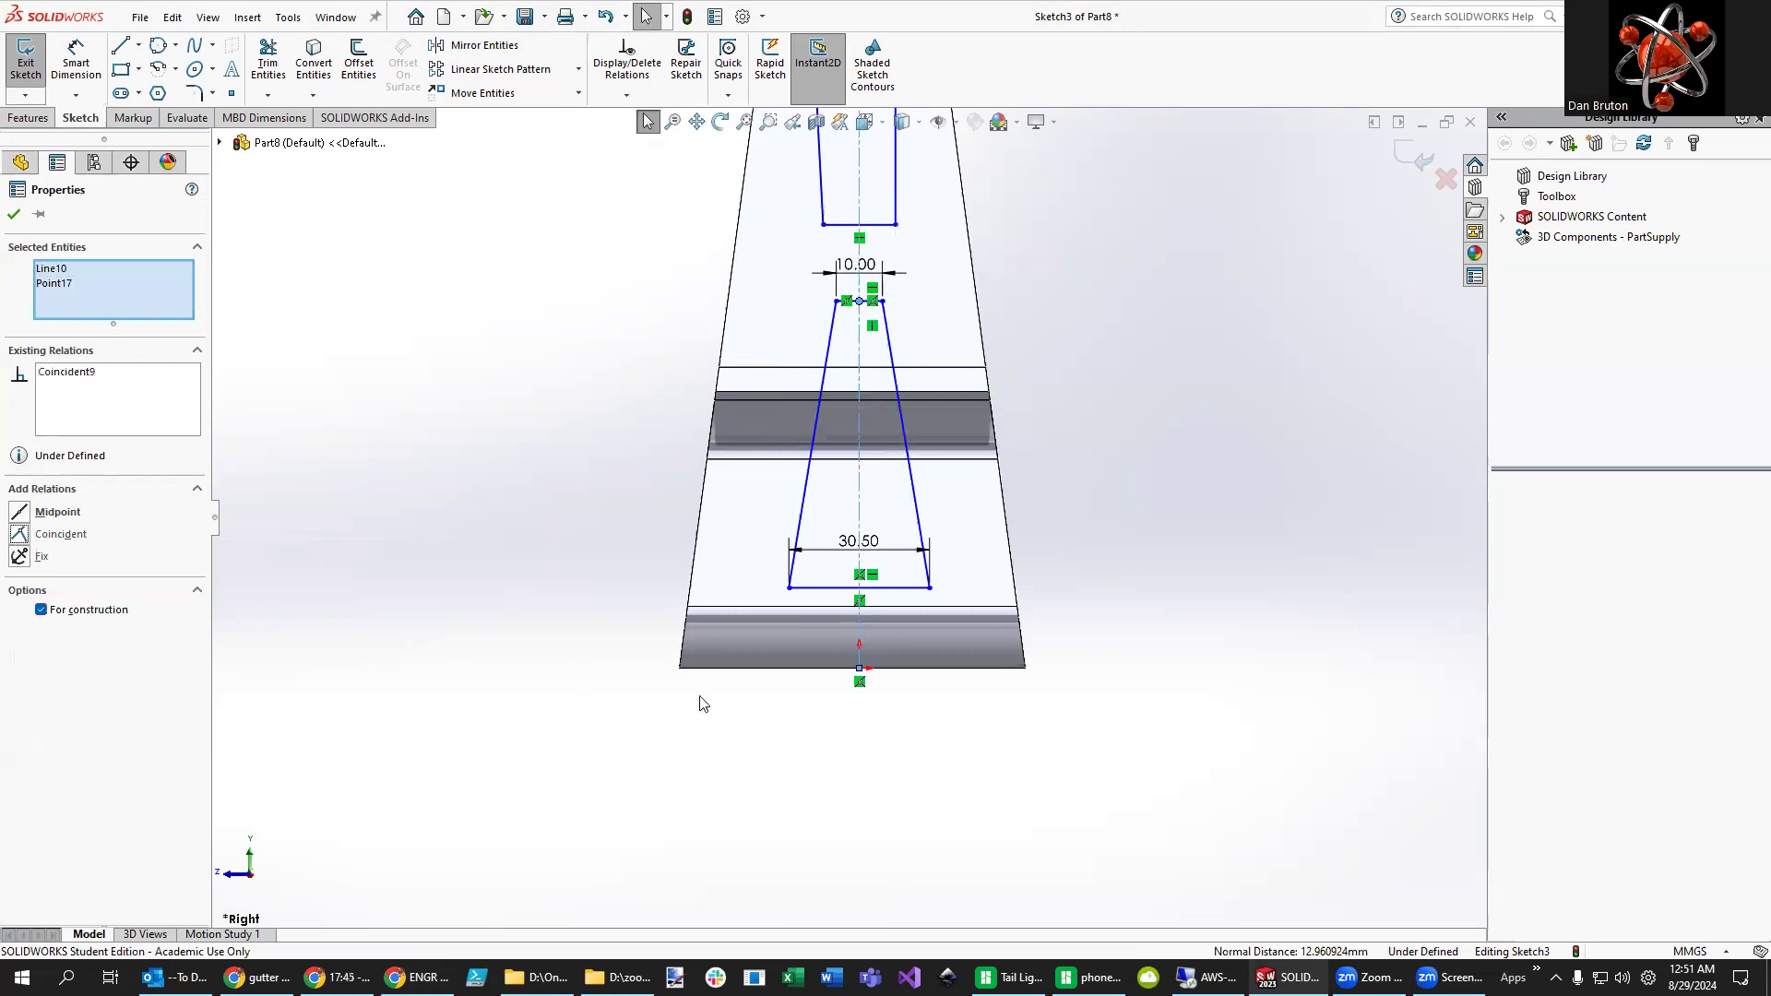
- Shift the bottom line of the upper notch slightly upward in the sketch
{"action": "scroll", "coordinate": [1103, 371], "scroll_direction": "down", "scroll_amount": 4}
{"action": "scroll", "coordinate": [935, 522], "scroll_direction": "up", "scroll_amount": 3}
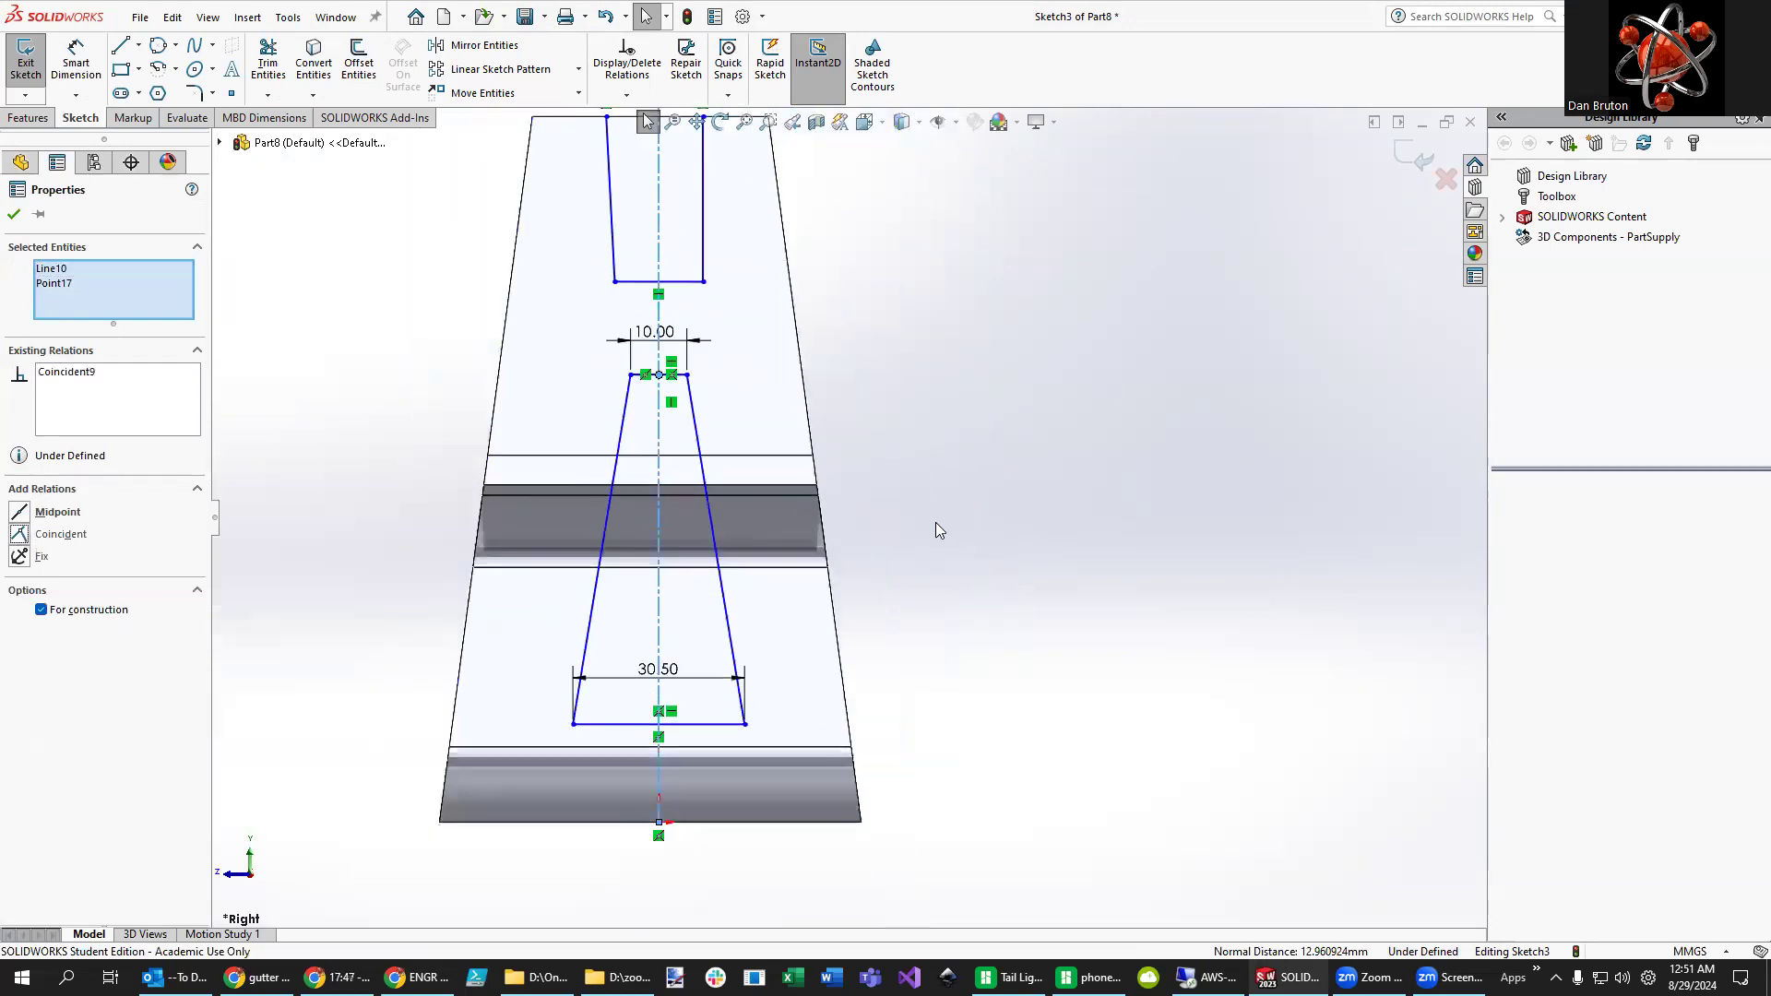
{"action": "scroll", "coordinate": [877, 426], "scroll_direction": "down", "scroll_amount": 1}
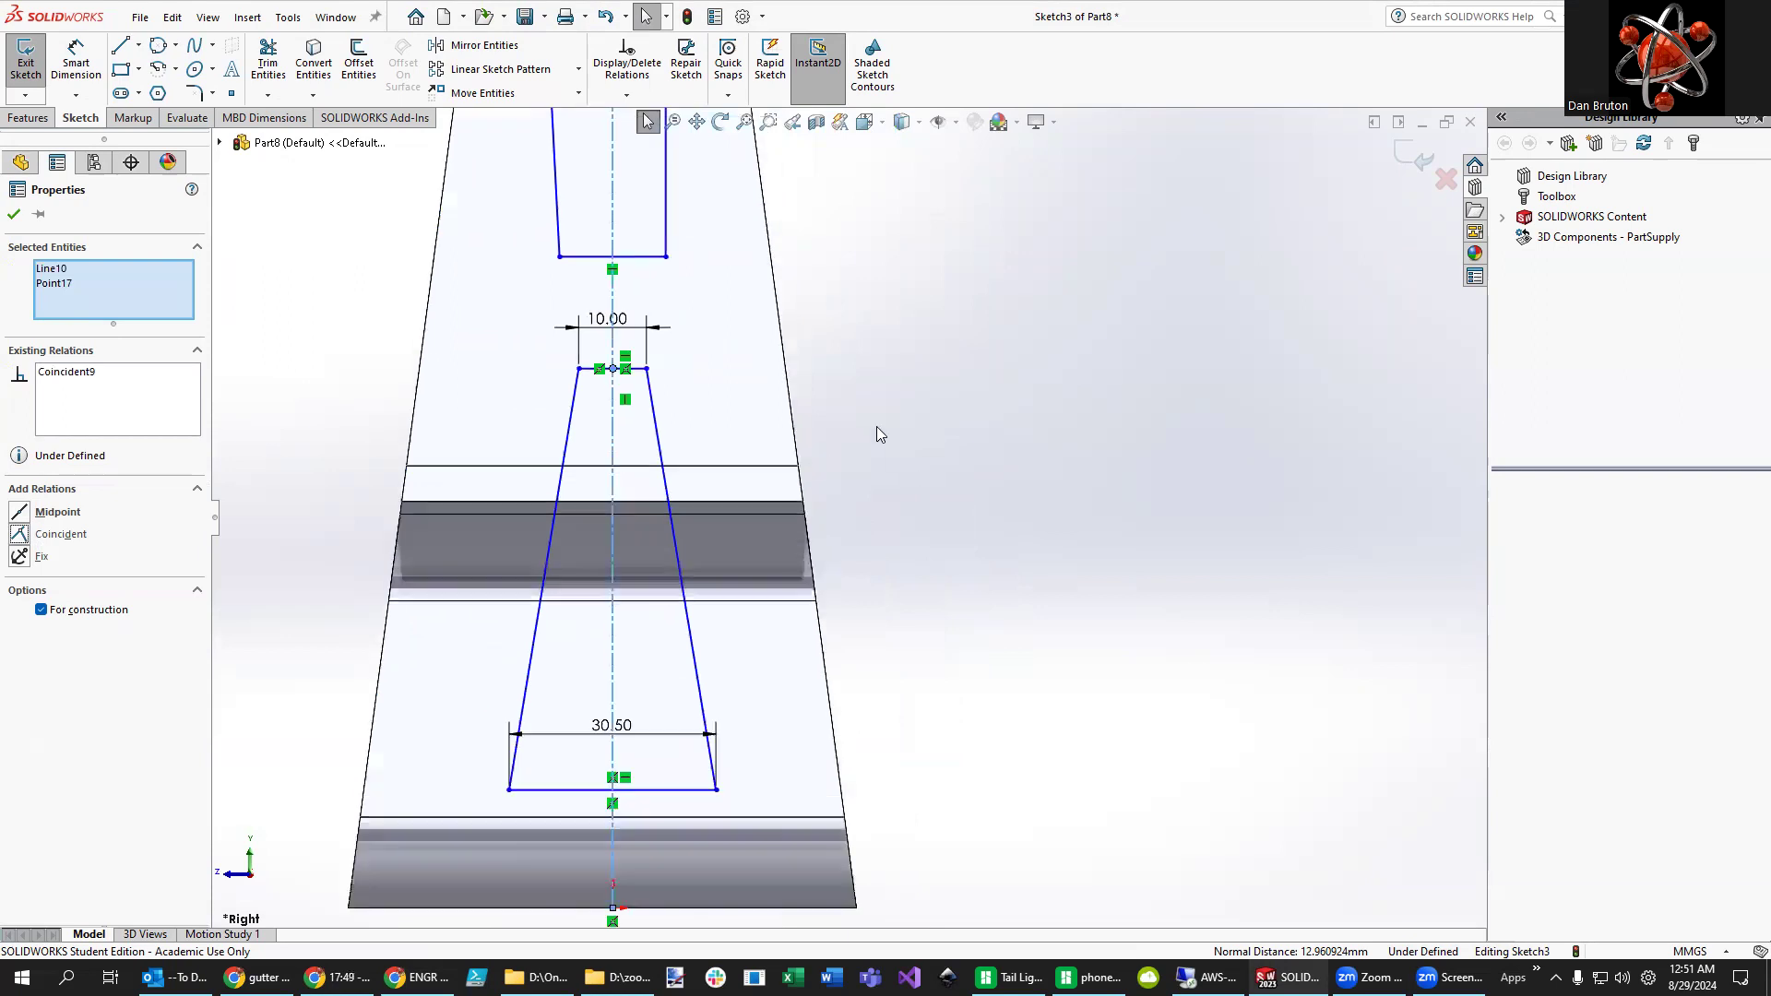
{"action": "scroll", "coordinate": [621, 308], "scroll_direction": "down", "scroll_amount": 3}
{"action": "scroll", "coordinate": [553, 233], "scroll_direction": "up", "scroll_amount": 4}
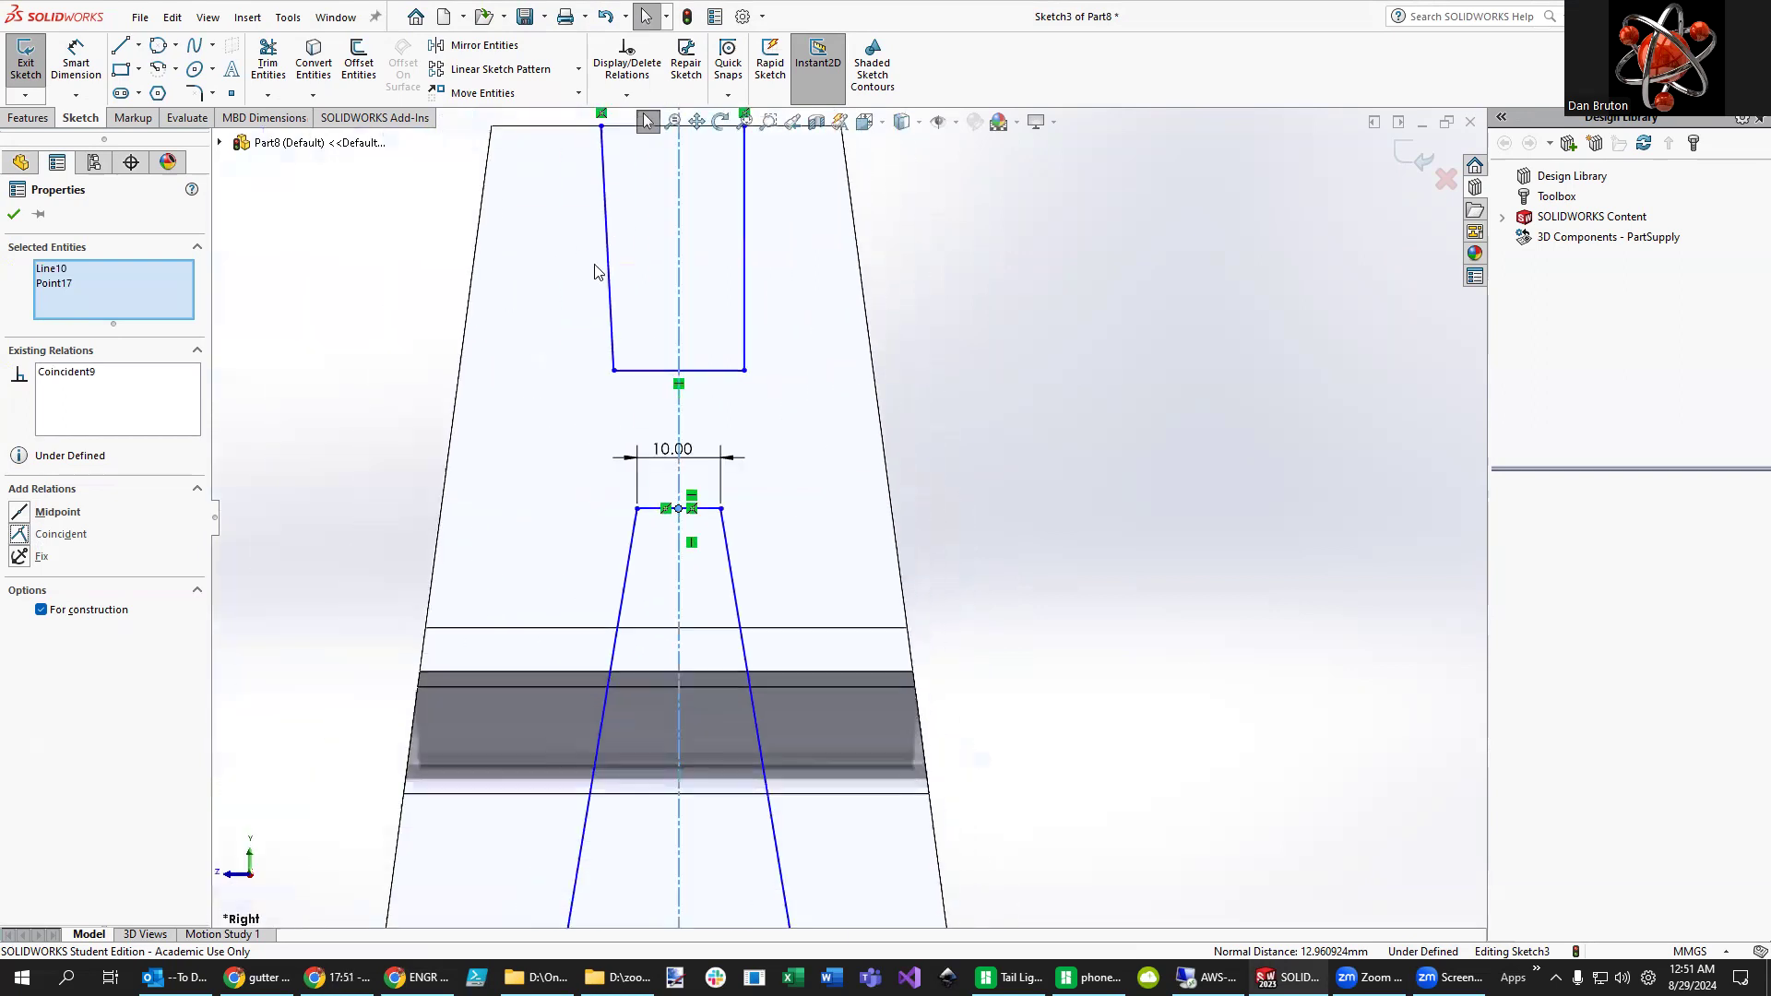
{"action": "scroll", "coordinate": [778, 406], "scroll_direction": "down", "scroll_amount": 2}
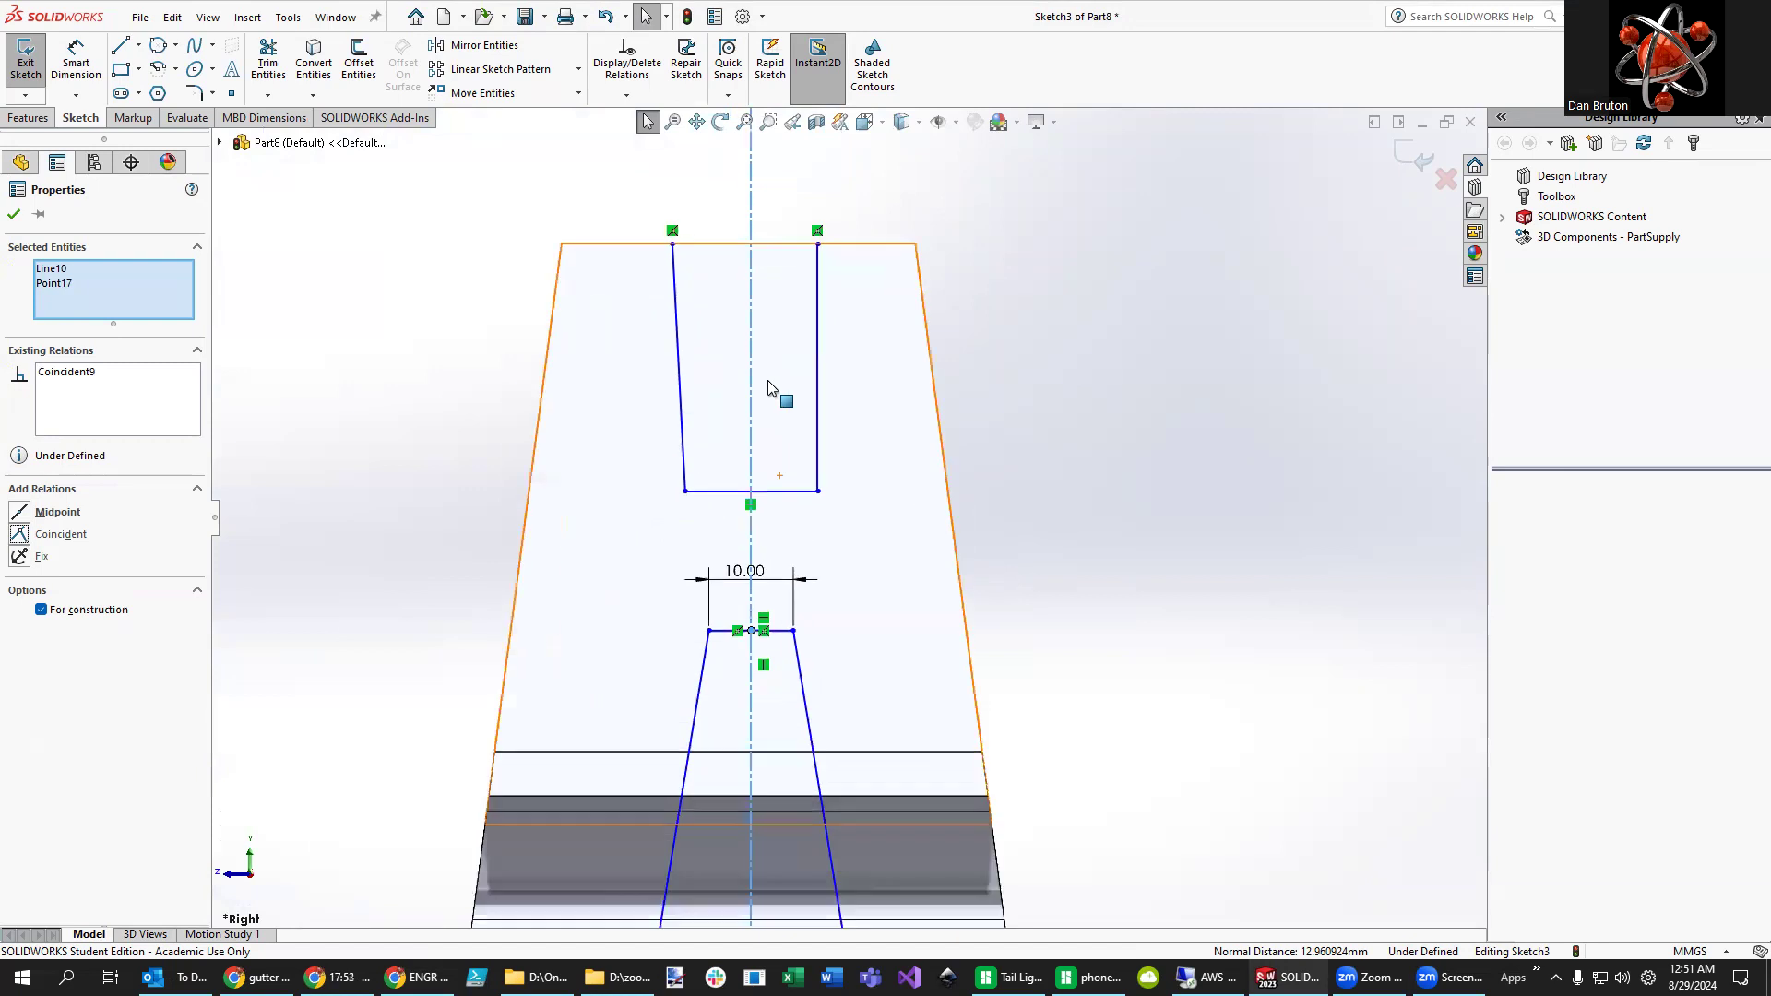
{"action": "scroll", "coordinate": [779, 480], "scroll_direction": "up", "scroll_amount": 1}
{"action": "scroll", "coordinate": [801, 511], "scroll_direction": "down", "scroll_amount": 1}
{"action": "scroll", "coordinate": [781, 493], "scroll_direction": "down", "scroll_amount": 3}
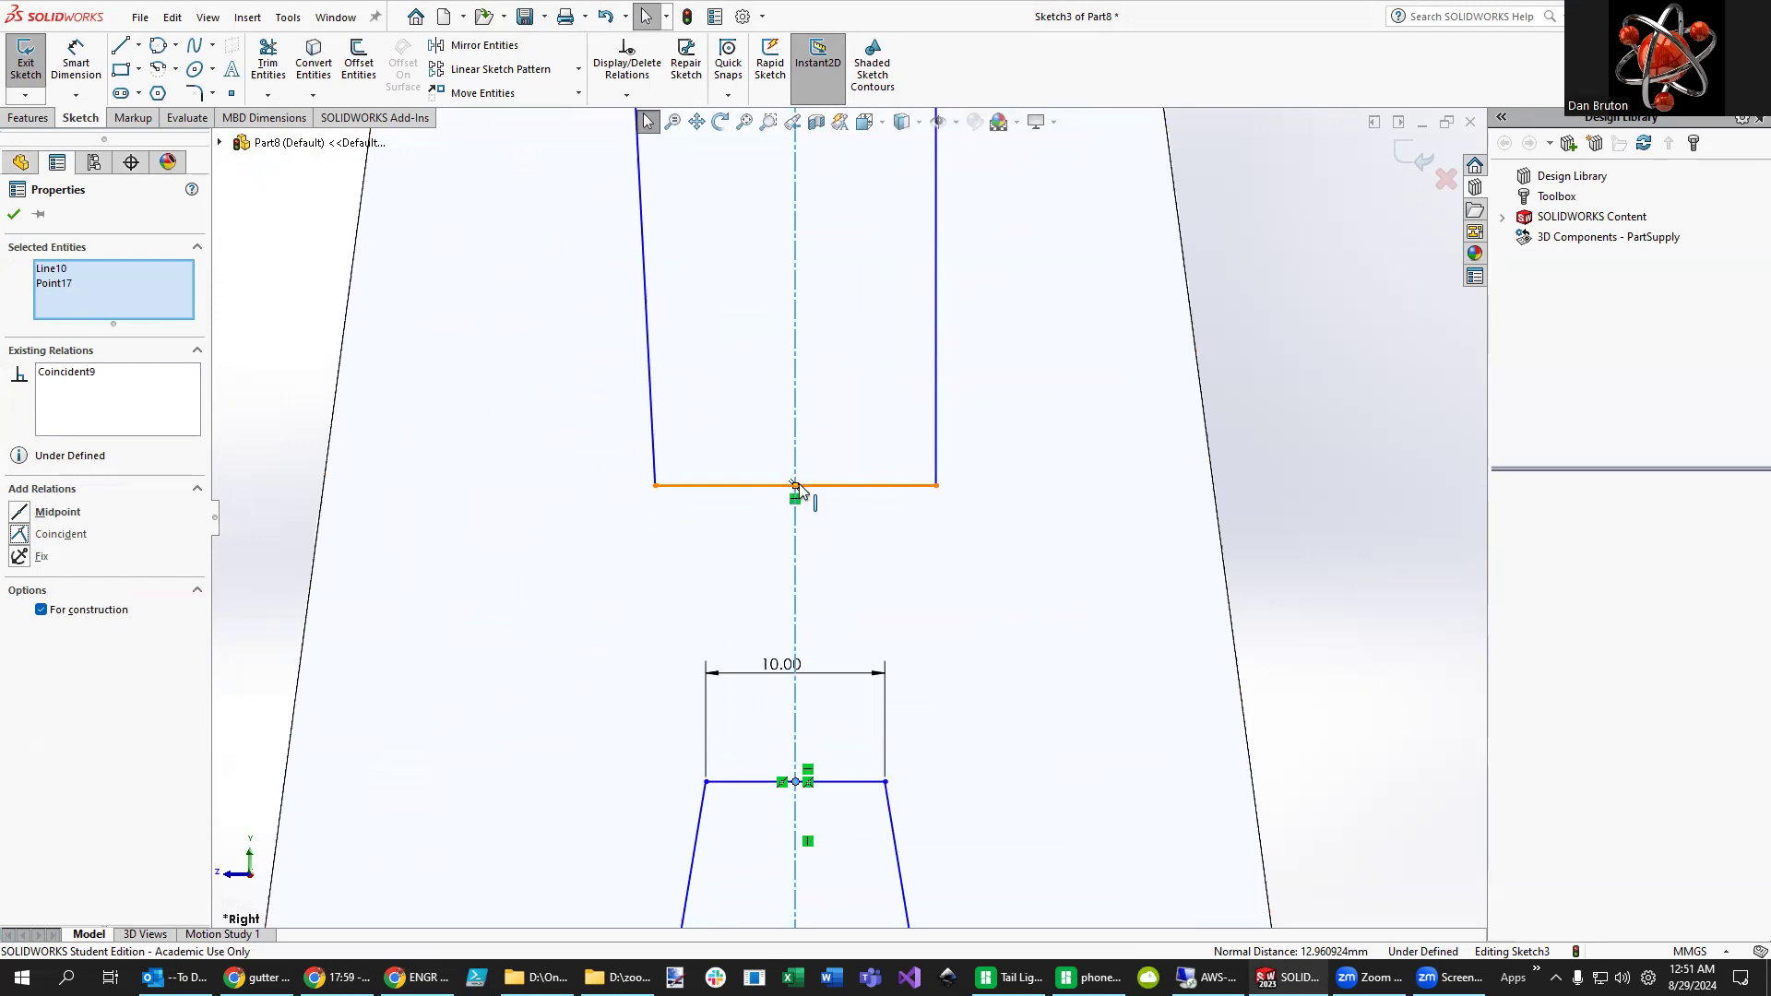
{"action": "left_click_drag", "start_coordinate": [759, 484], "coordinate": [796, 475]}
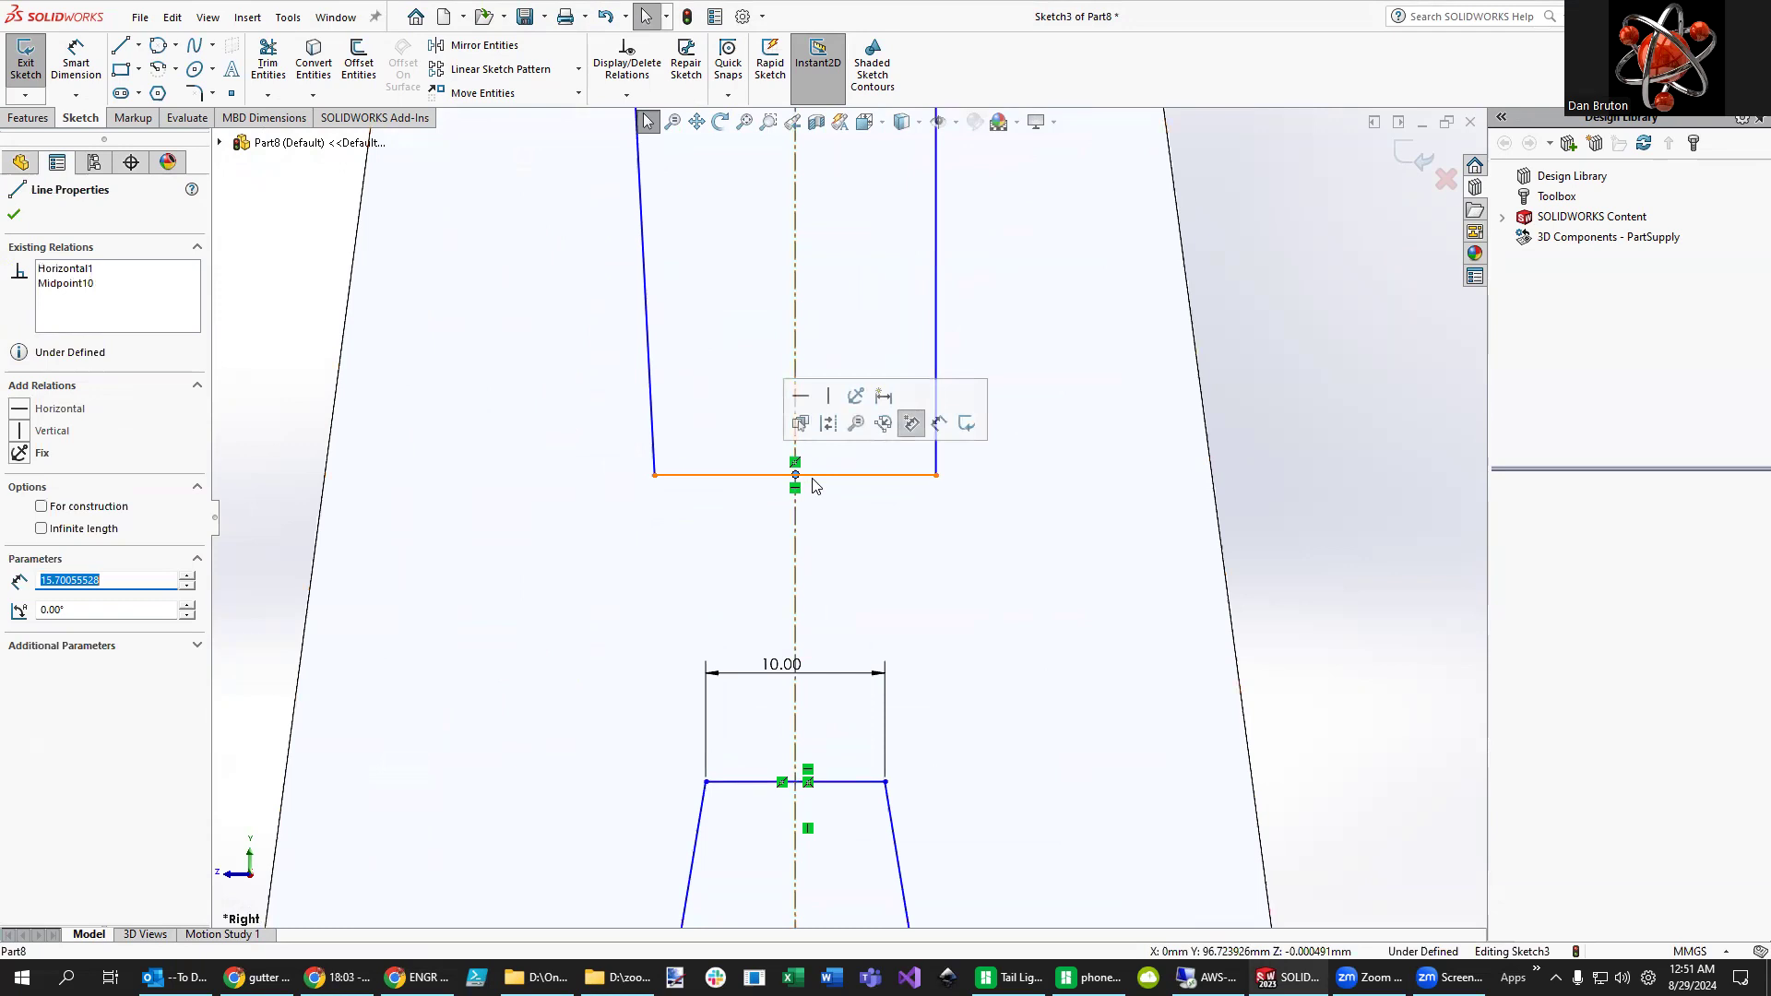
- Close the upper notch with a horizontal line about 17 mm long along the part's top edge, between the notch's upper endpoints
{"action": "scroll", "coordinate": [815, 474], "scroll_direction": "down", "scroll_amount": 3}
{"action": "scroll", "coordinate": [810, 392], "scroll_direction": "up", "scroll_amount": 8}
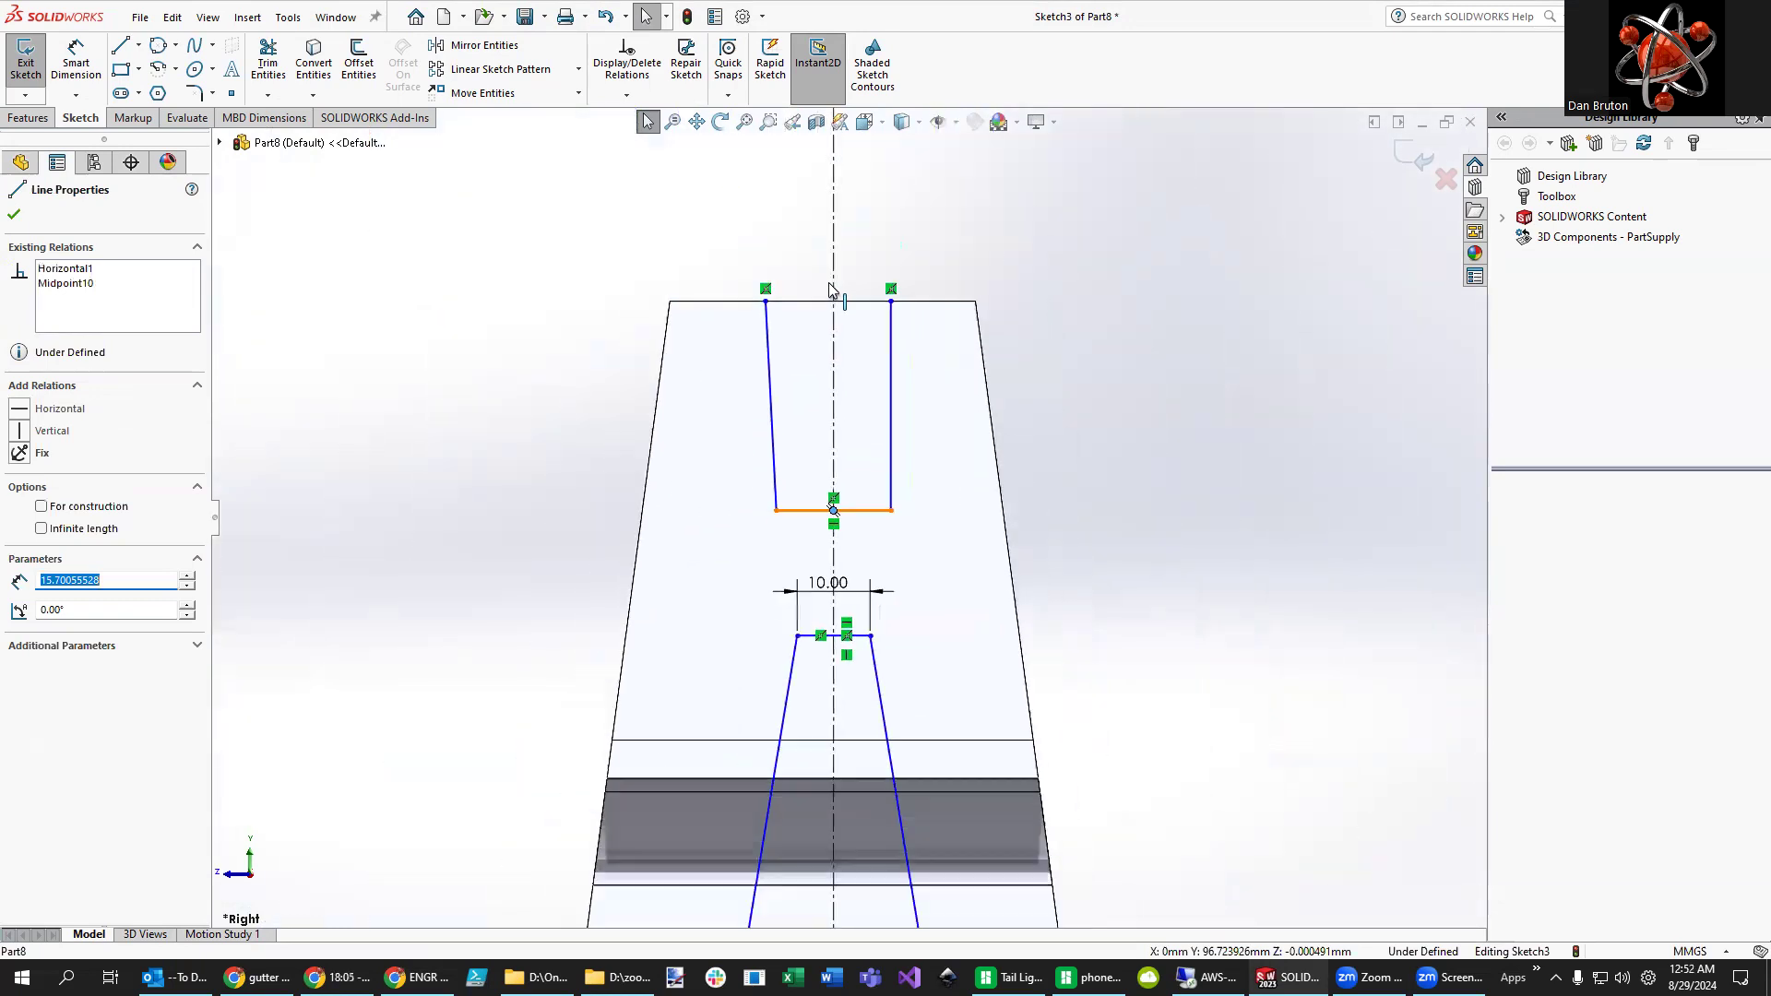
{"action": "scroll", "coordinate": [830, 290], "scroll_direction": "up", "scroll_amount": 6}
{"action": "scroll", "coordinate": [834, 451], "scroll_direction": "down", "scroll_amount": 3}
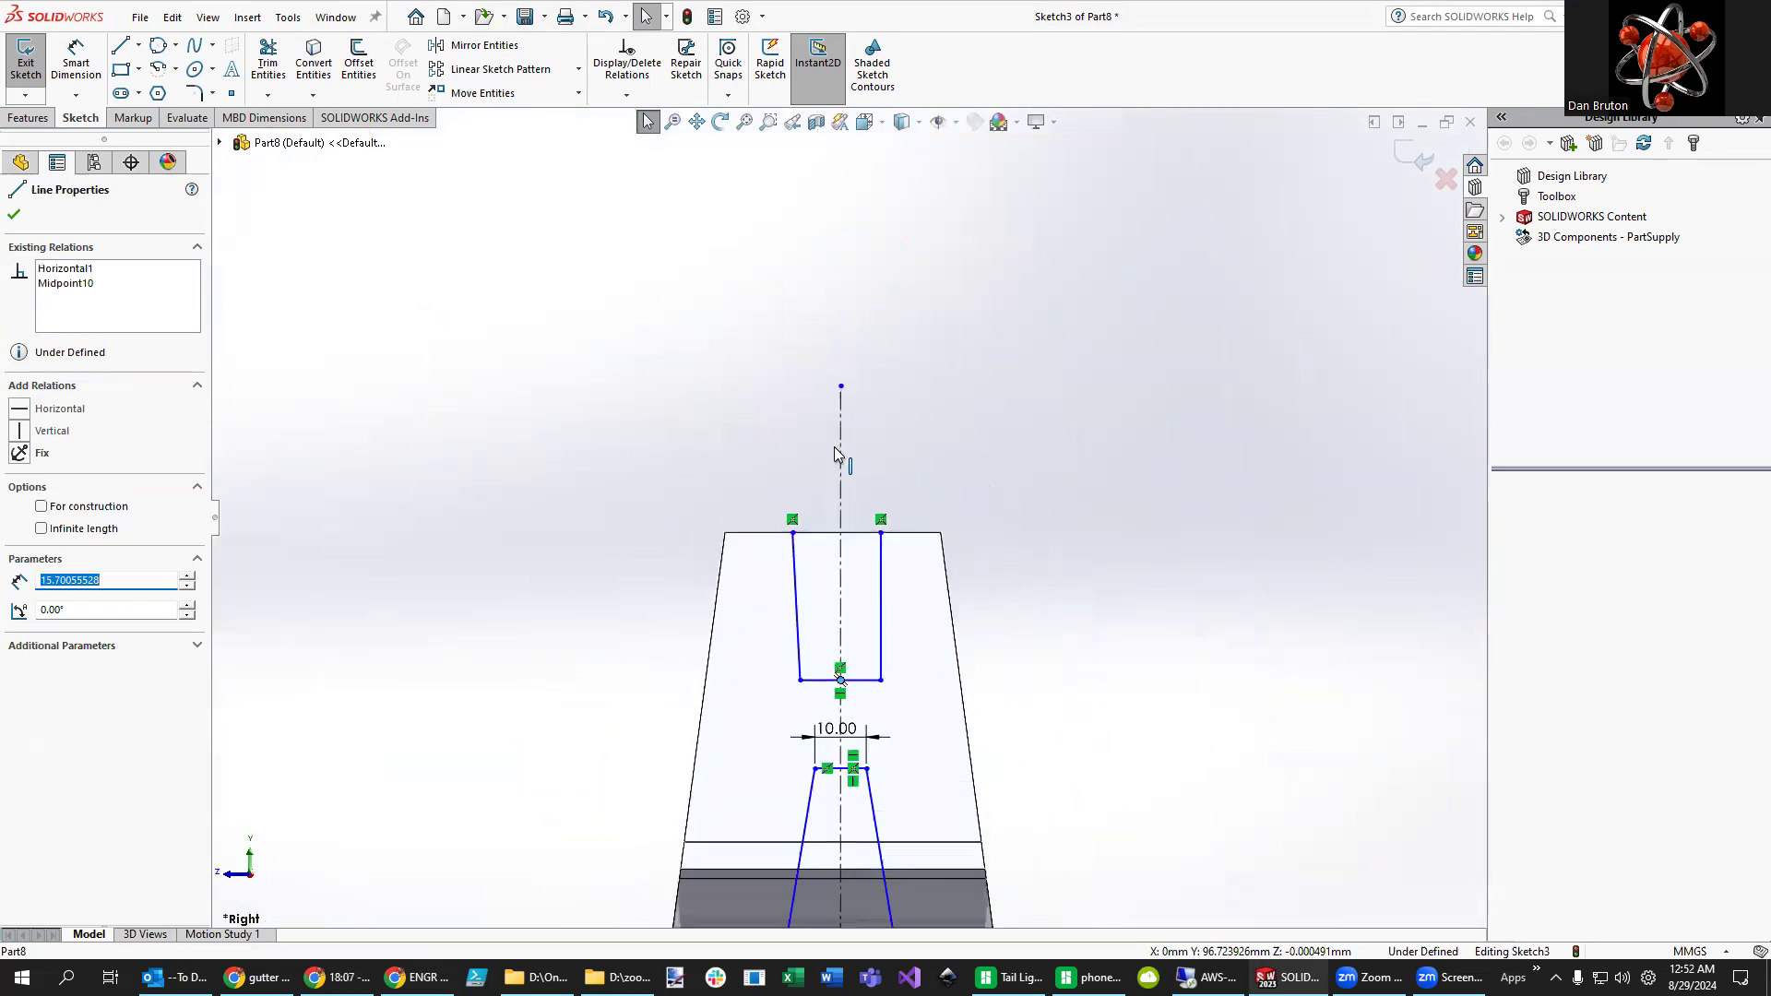
{"action": "scroll", "coordinate": [833, 461], "scroll_direction": "down", "scroll_amount": 3}
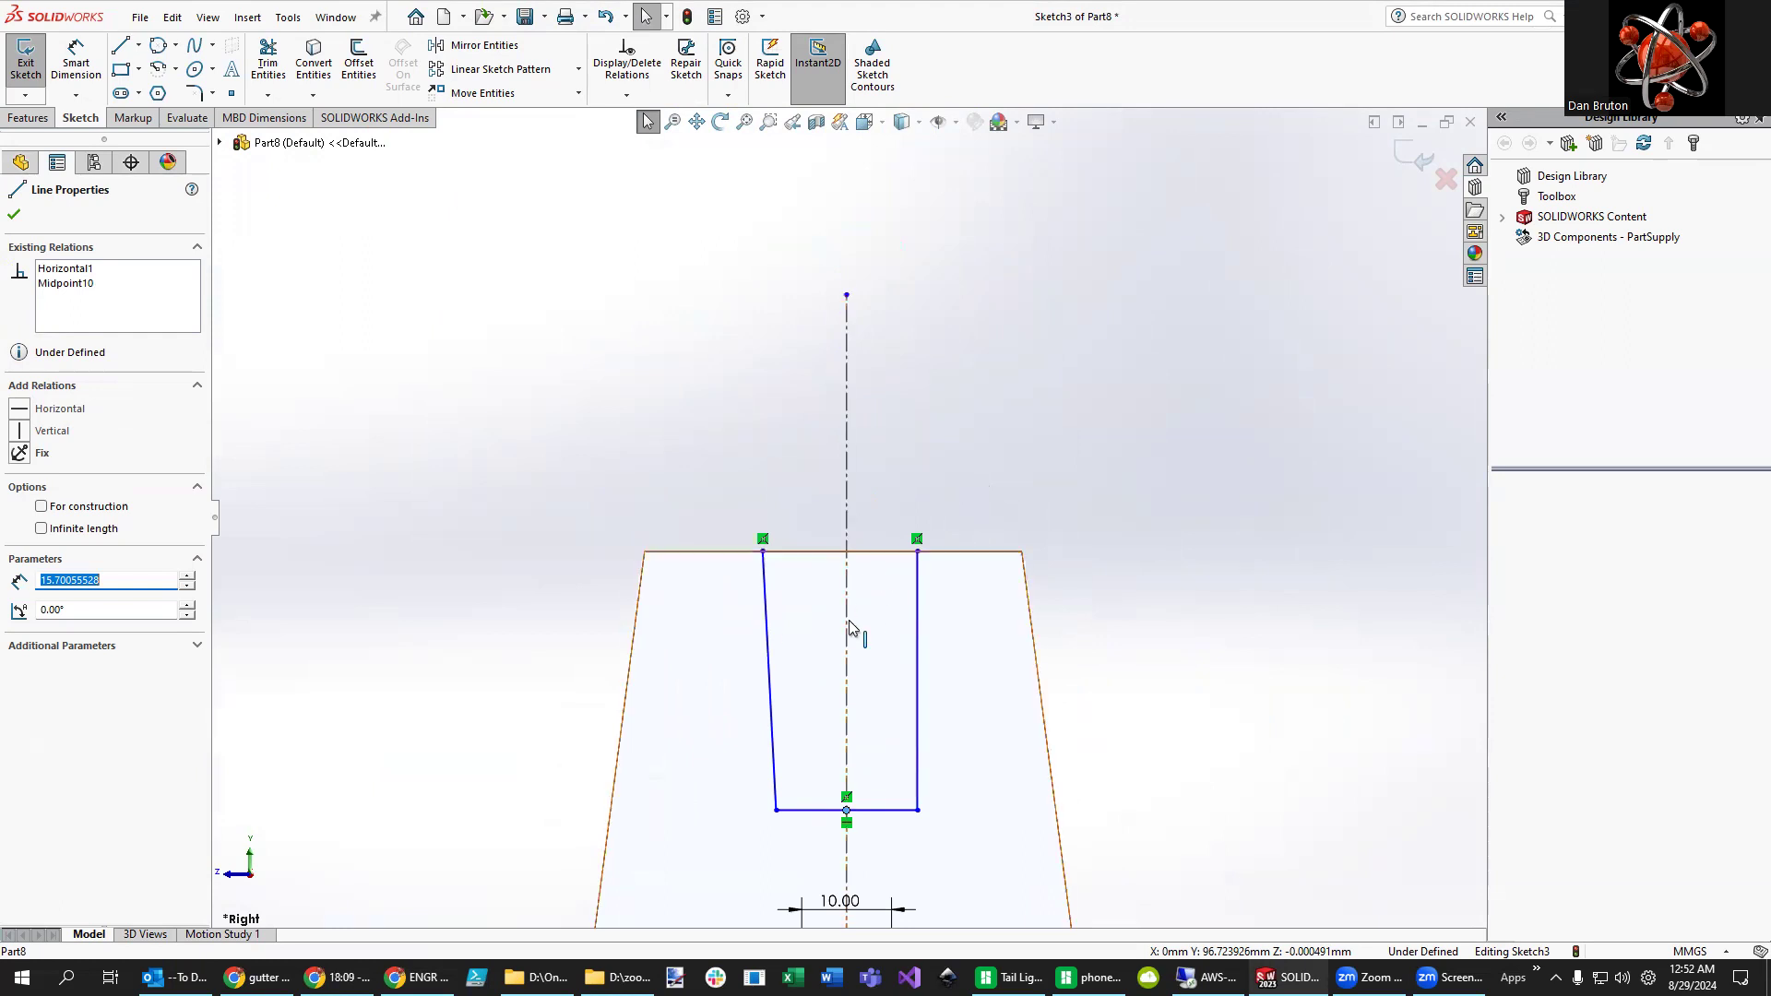
{"action": "left_click", "coordinate": [120, 44]}
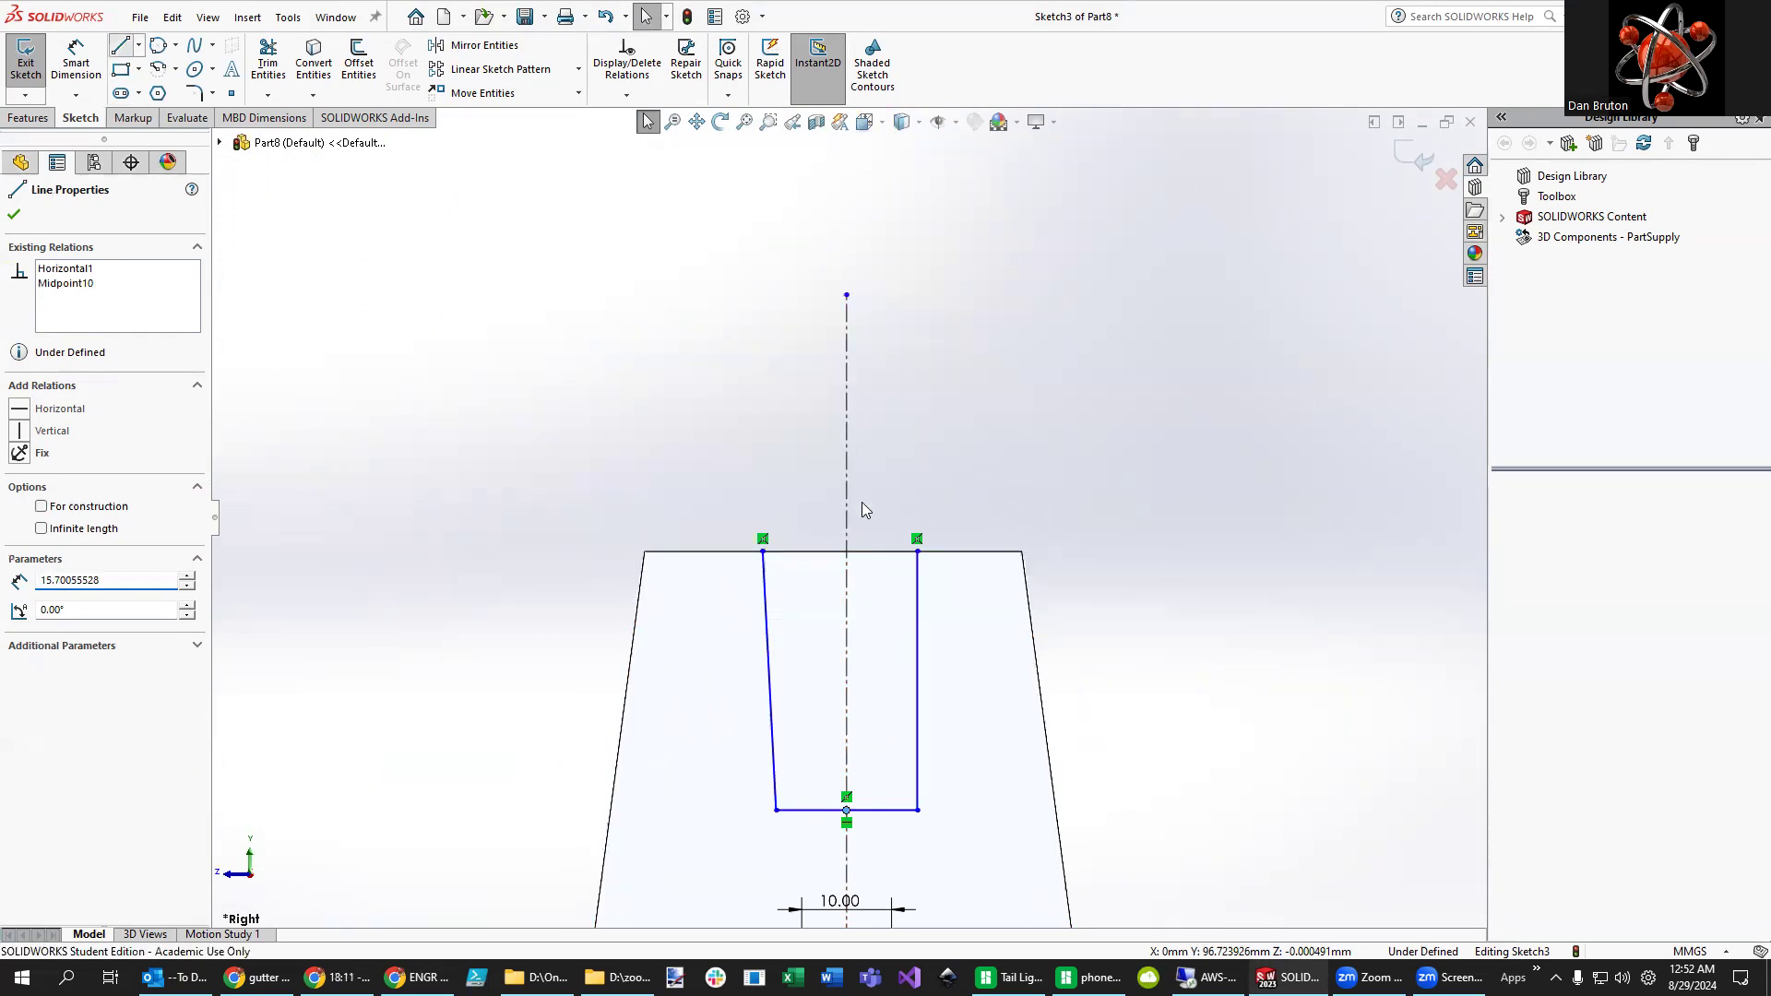
{"action": "left_click_drag", "start_coordinate": [916, 552], "coordinate": [762, 552]}
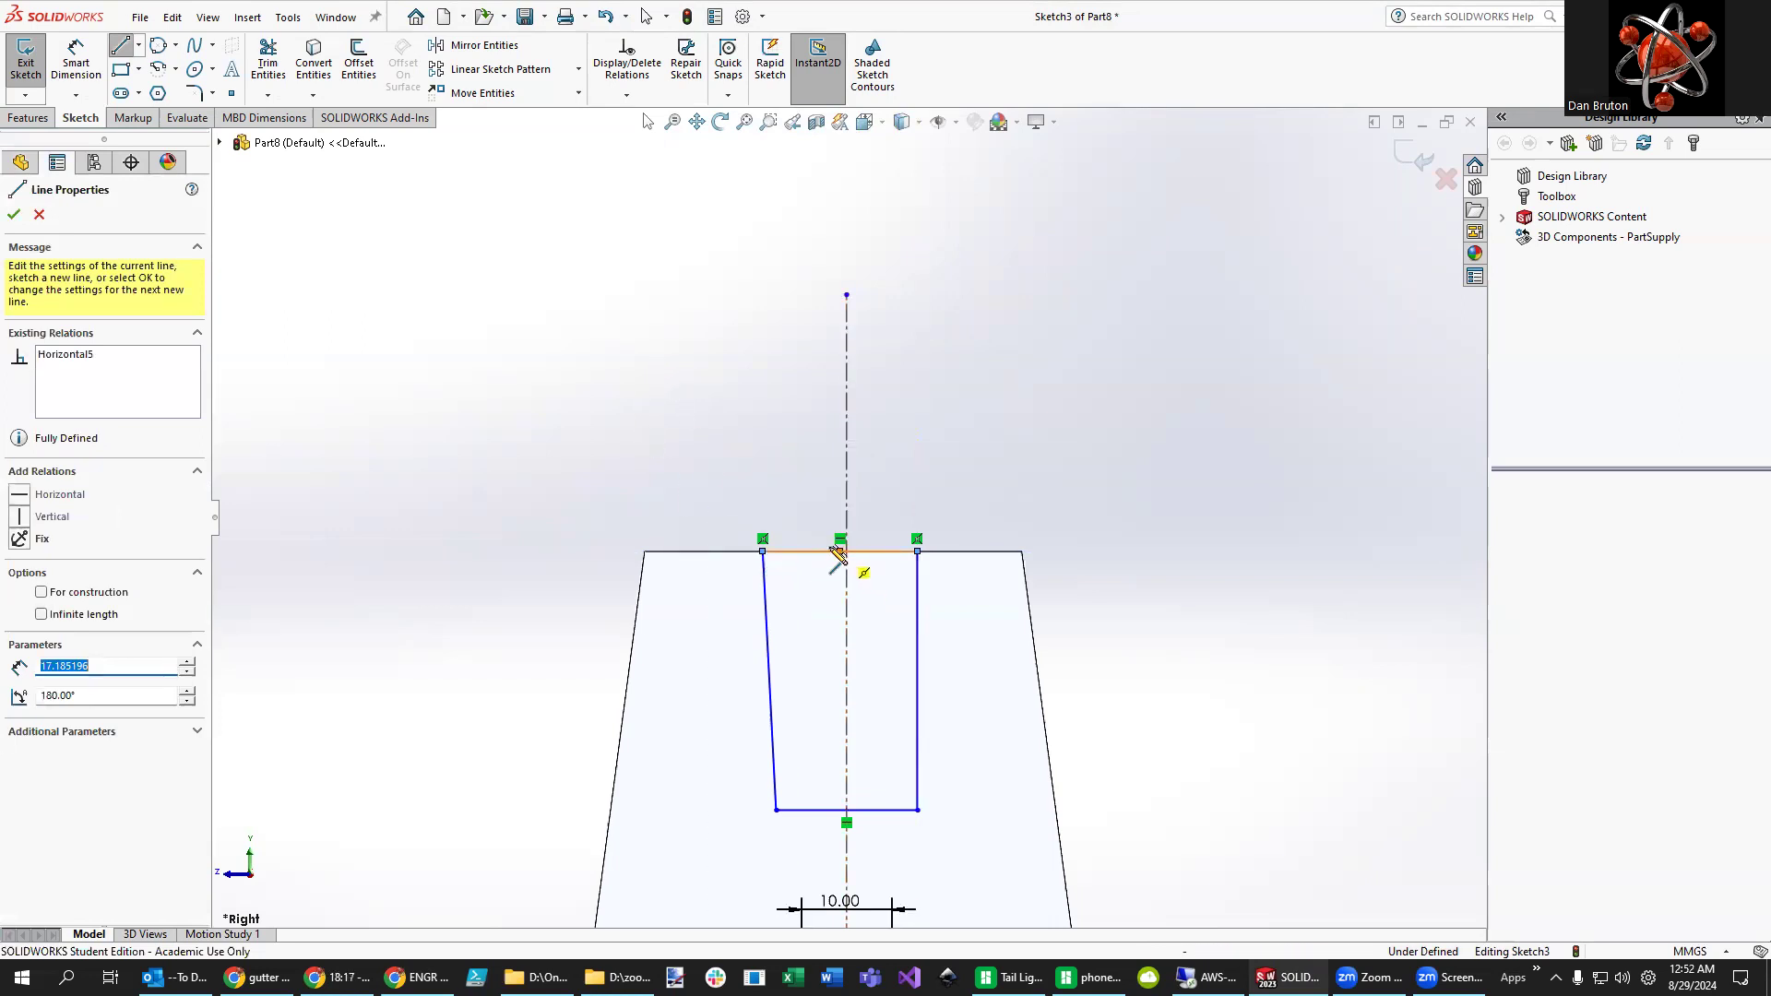
{"action": "key", "text": "Escape"}
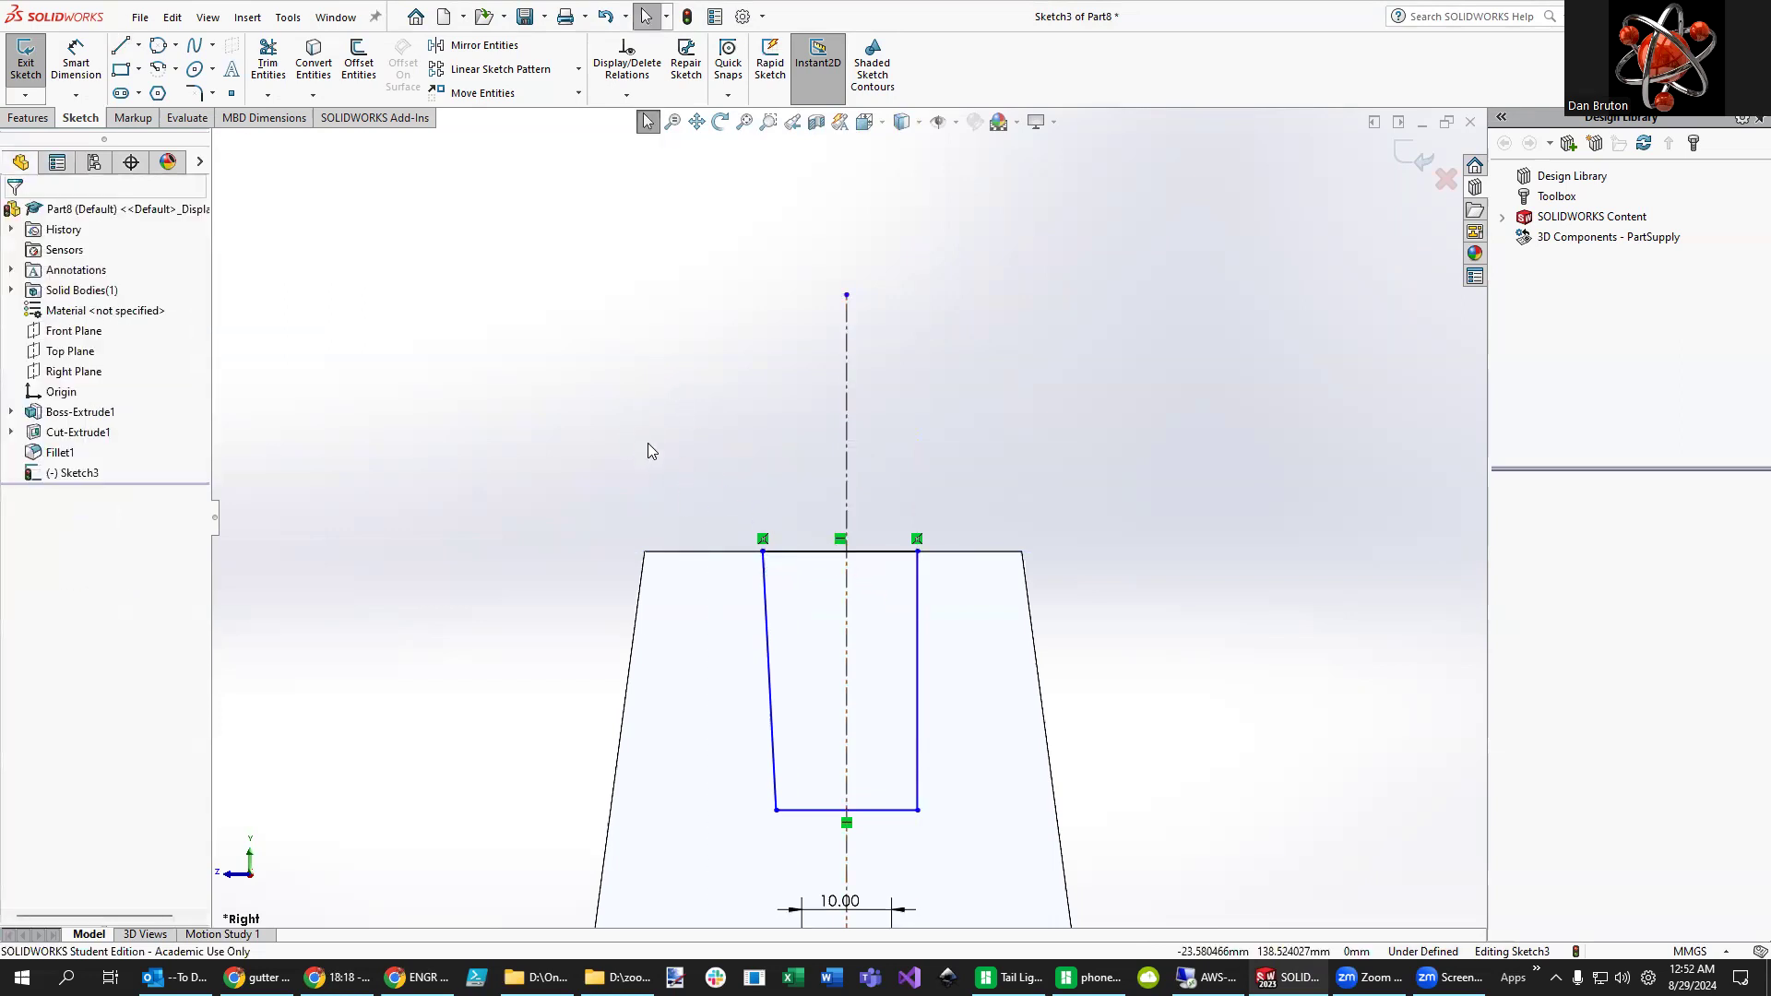
- Make the midpoint of the upper notch's top line coincident with the vertical centerline
{"action": "left_click", "coordinate": [837, 552]}
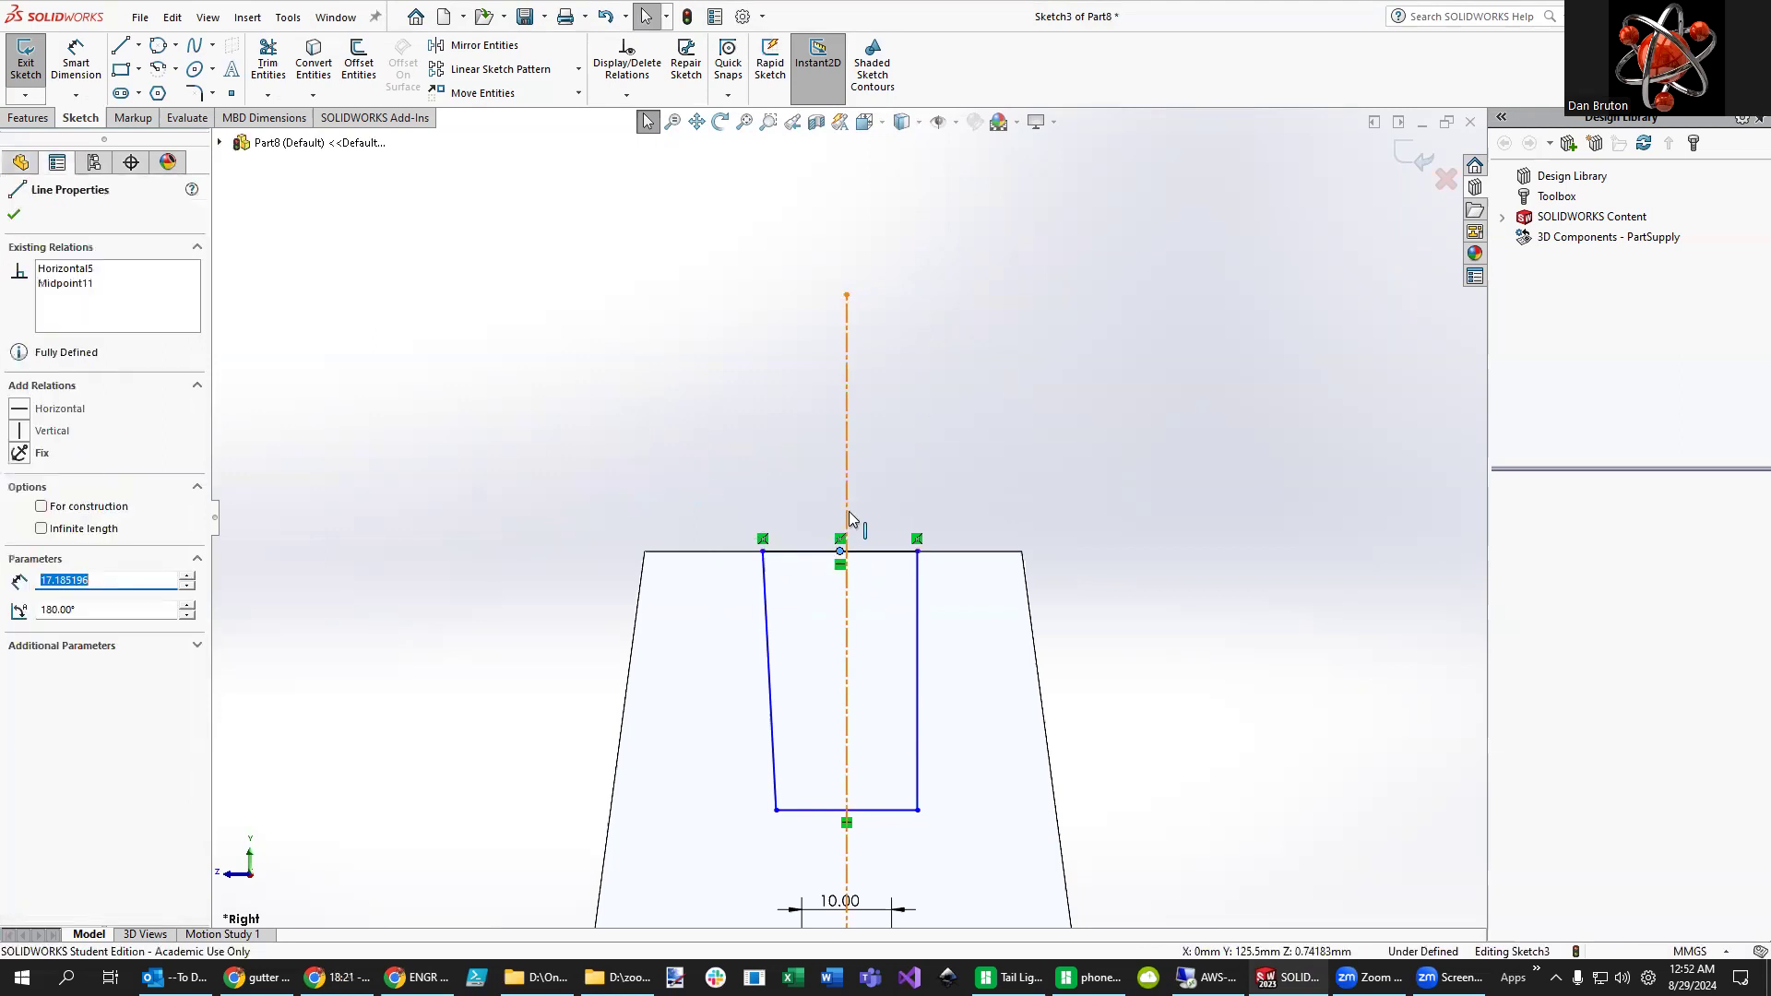
{"action": "left_click", "coordinate": [847, 520], "text": "ctrl"}
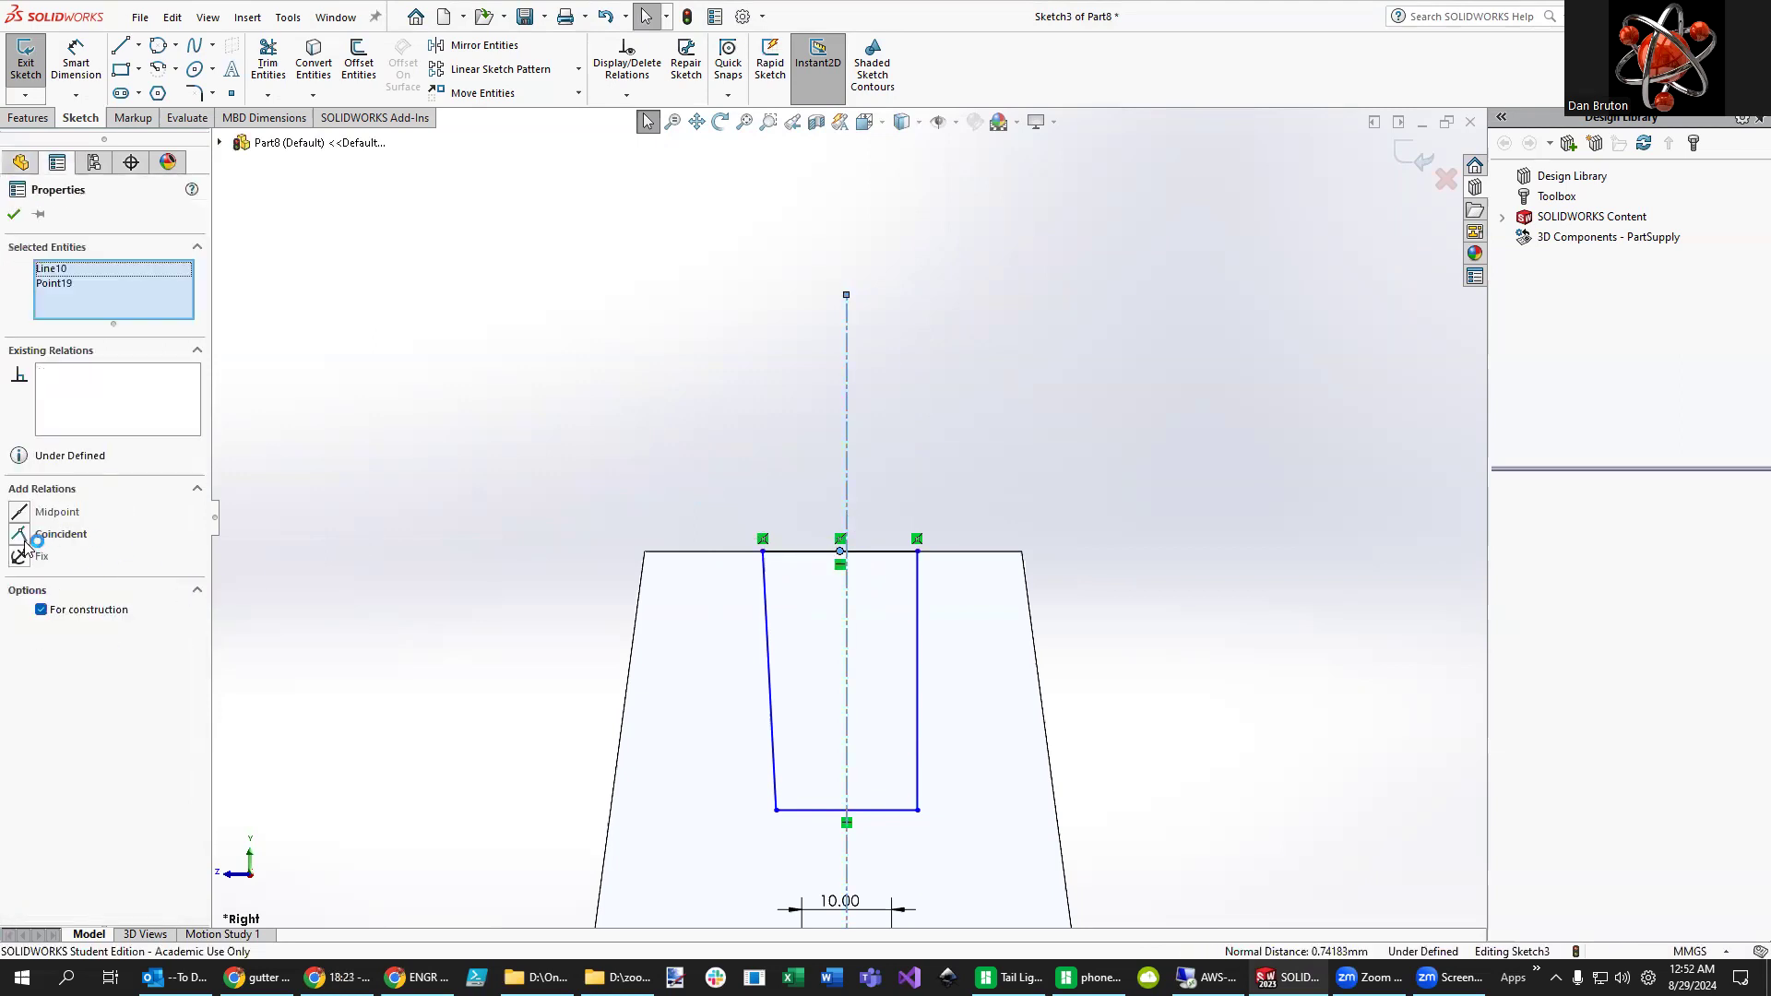
{"action": "left_click", "coordinate": [42, 535]}
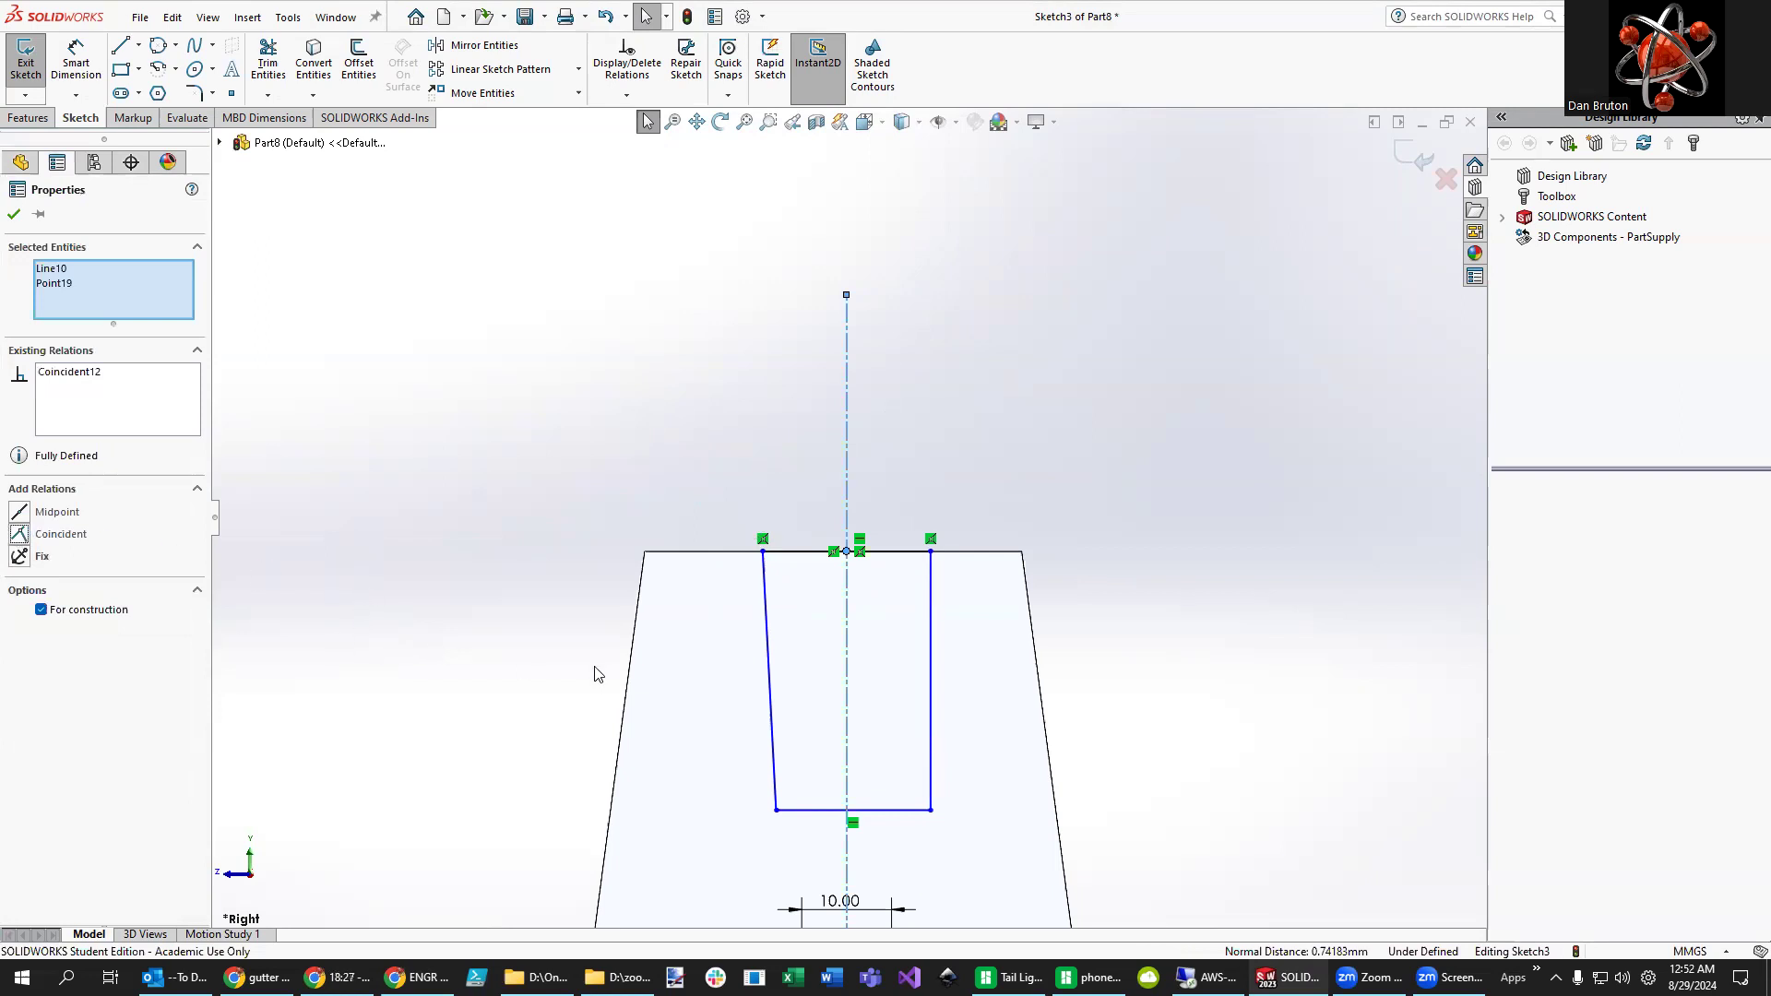
- Make the midpoint of the upper notch's bottom line coincident with the vertical centerline
{"action": "scroll", "coordinate": [1060, 728], "scroll_direction": "up", "scroll_amount": 2}
{"action": "scroll", "coordinate": [1056, 735], "scroll_direction": "down", "scroll_amount": 4}
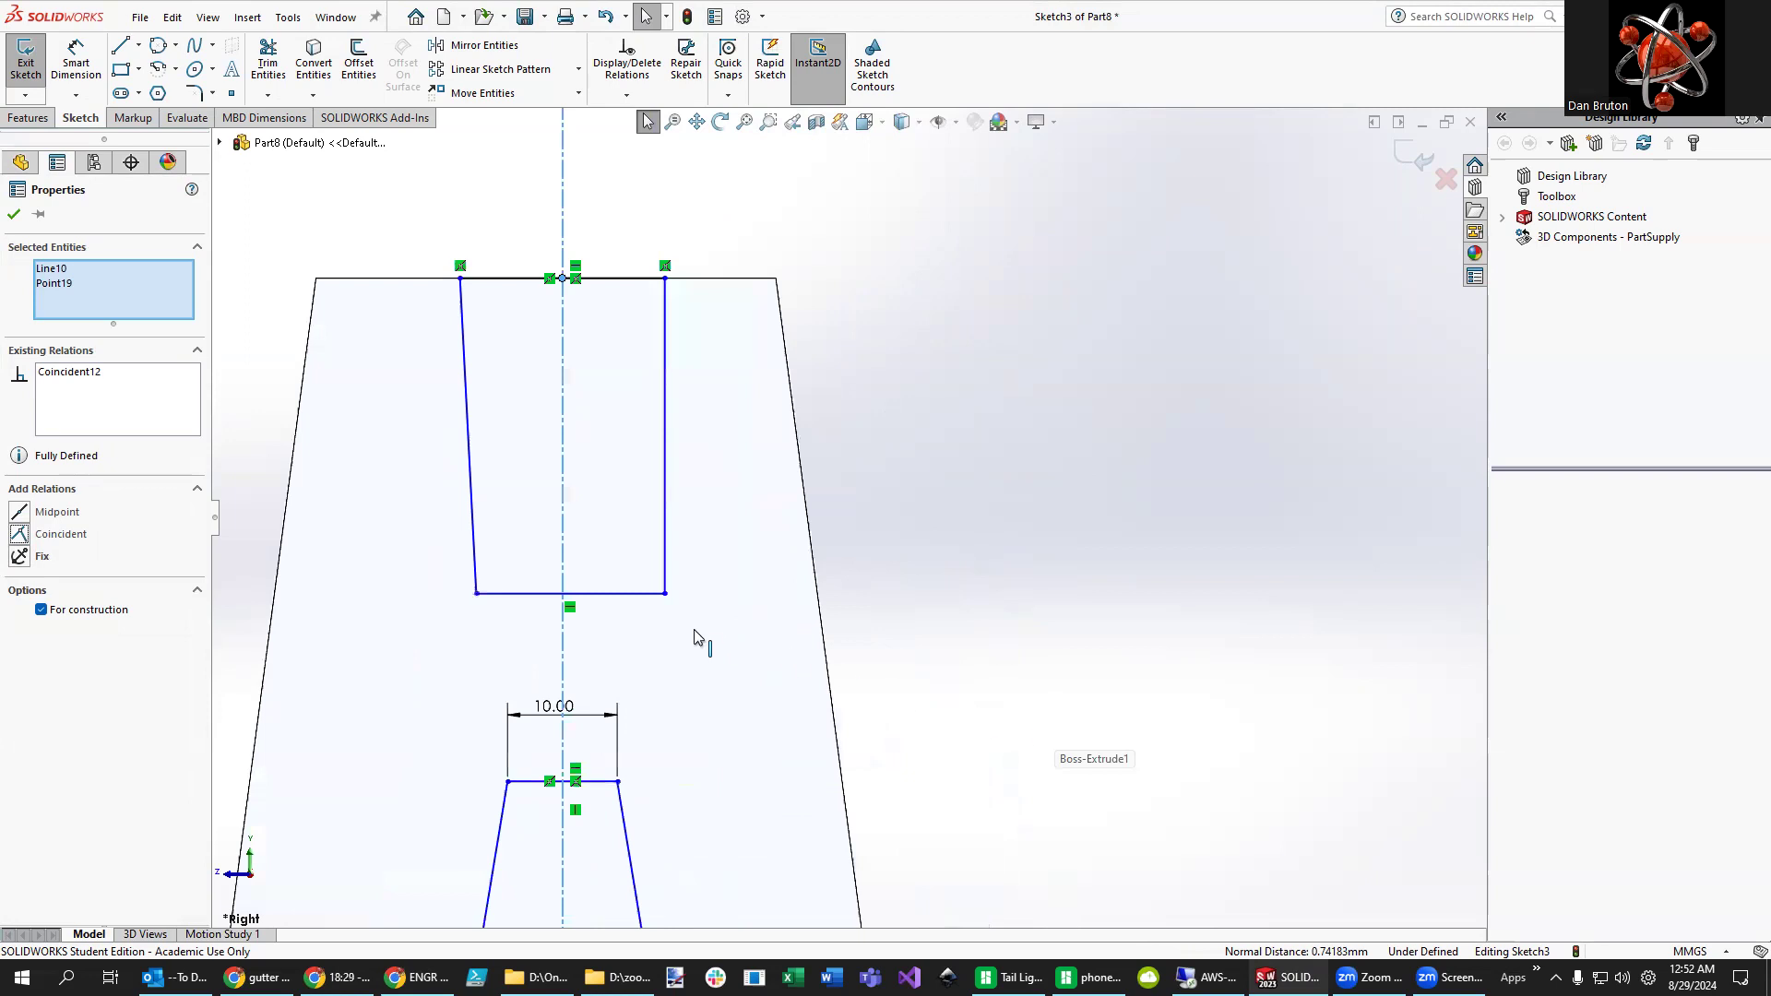
{"action": "scroll", "coordinate": [664, 641], "scroll_direction": "down", "scroll_amount": 2}
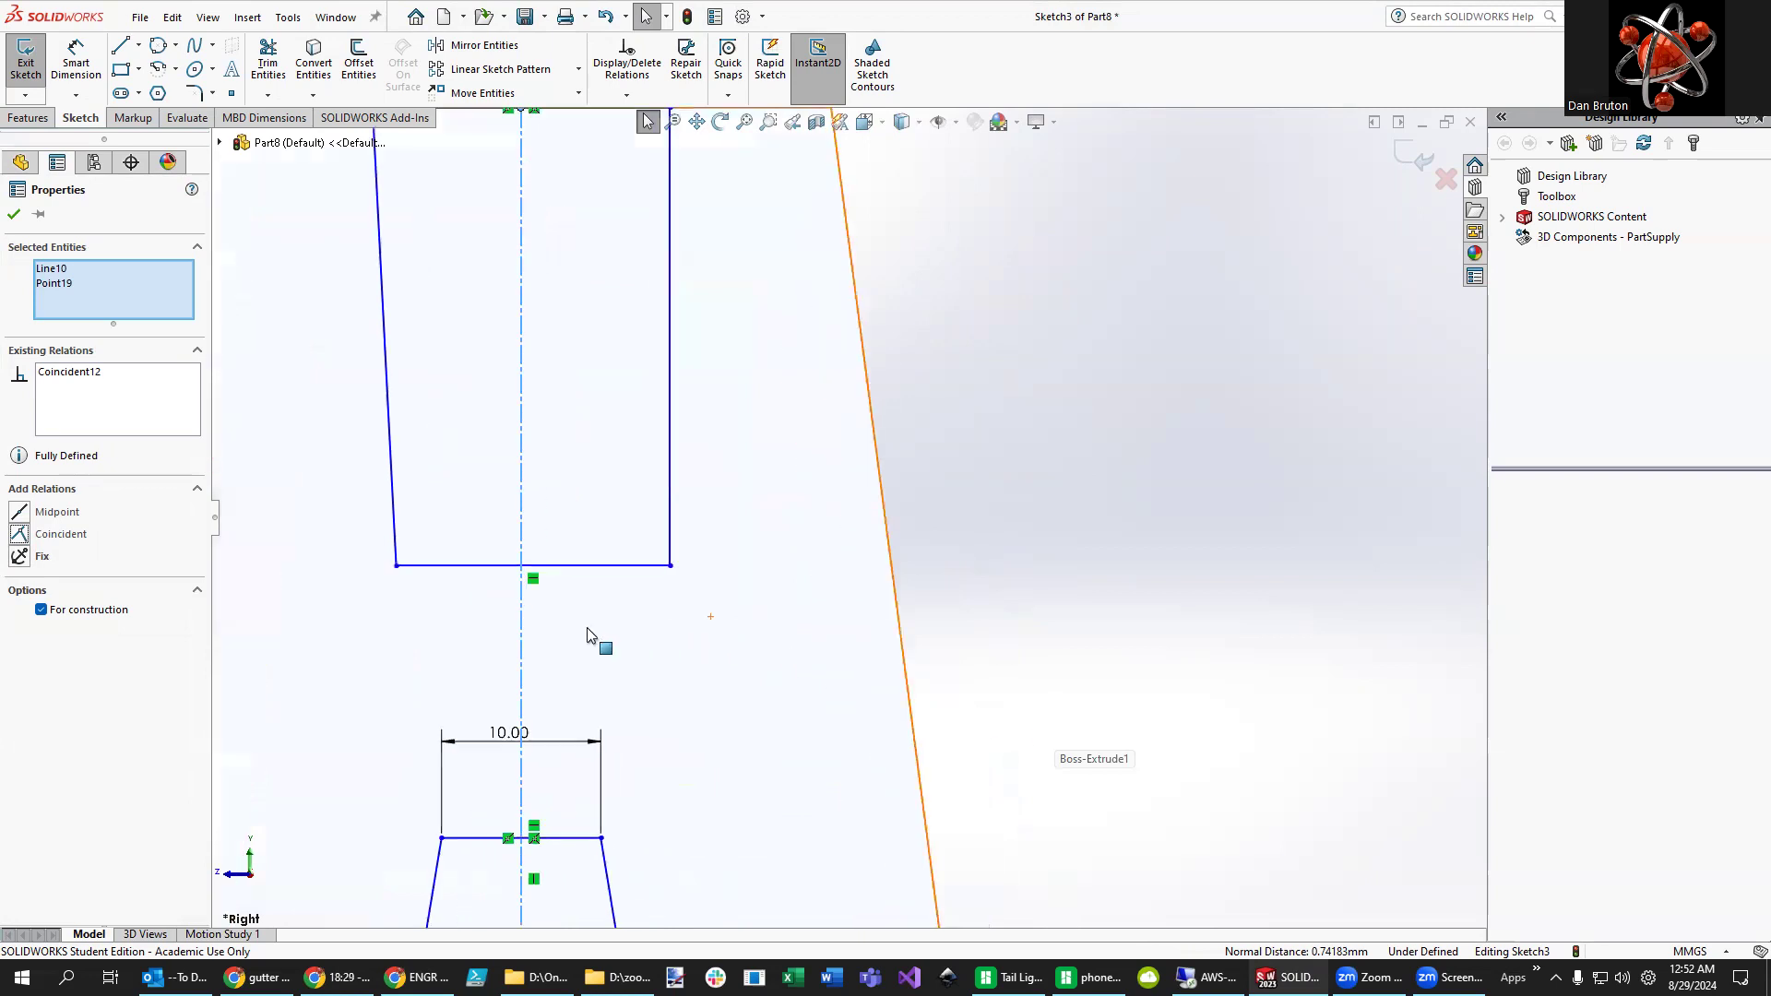
{"action": "left_click", "coordinate": [567, 564]}
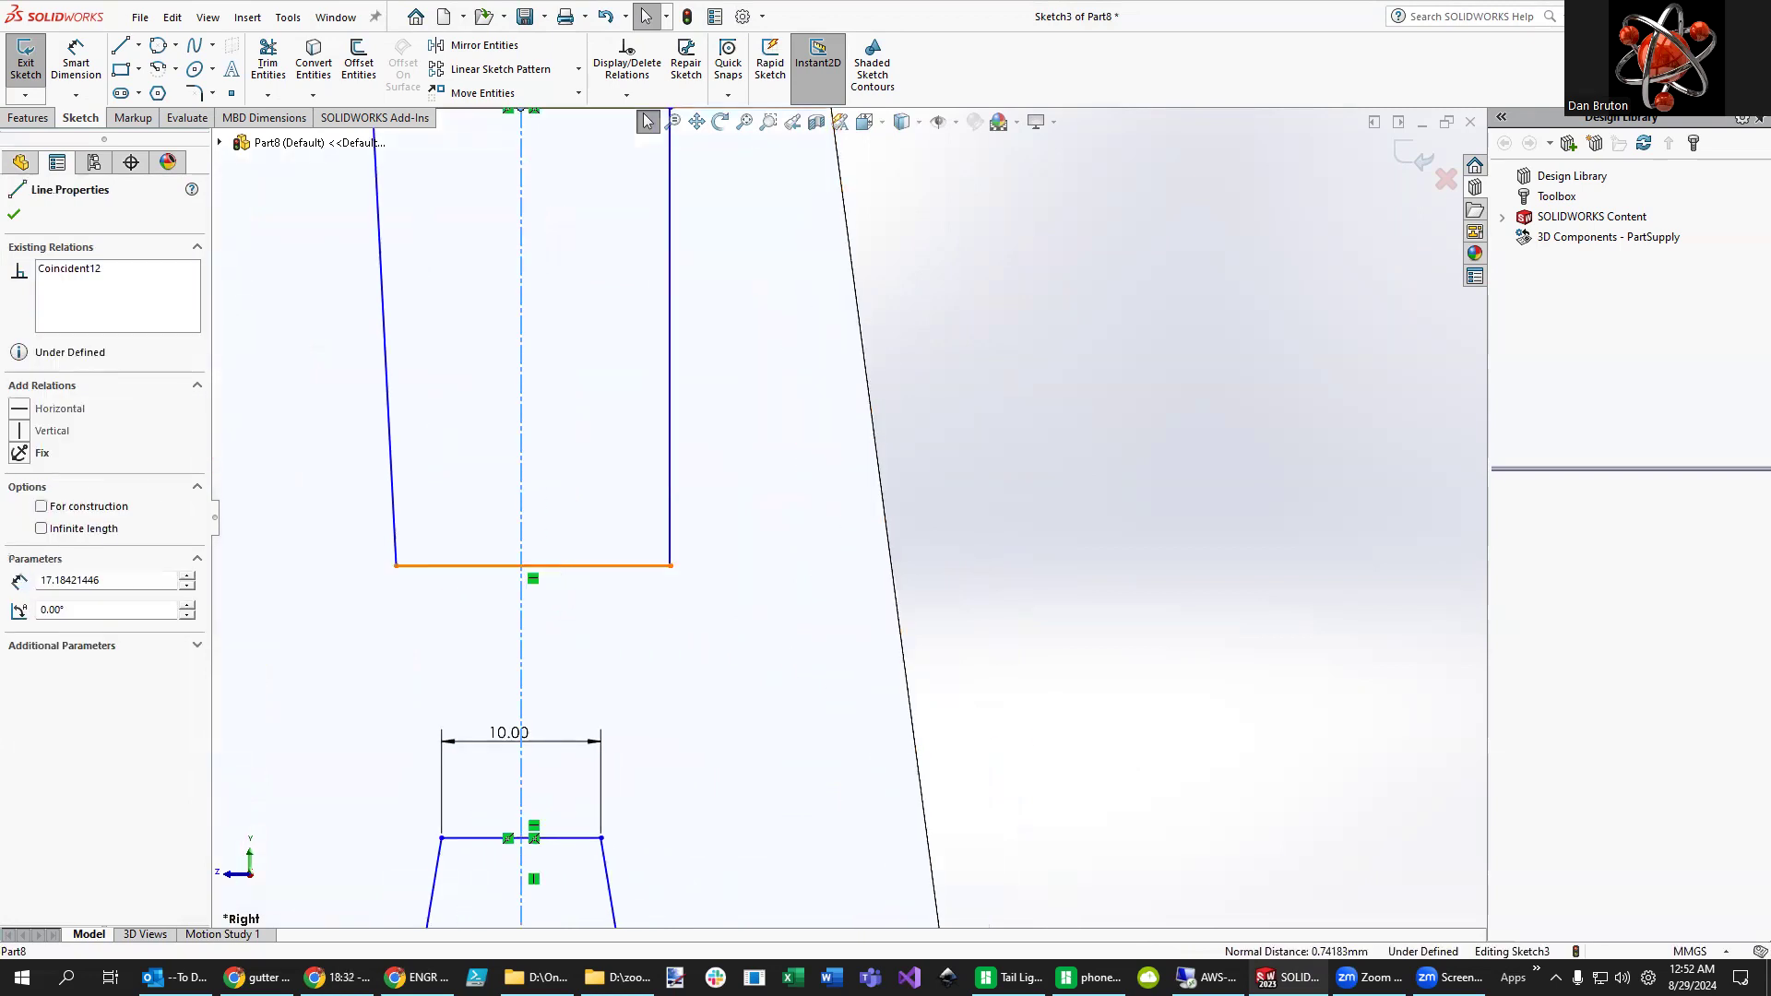
{"action": "left_click", "coordinate": [533, 567]}
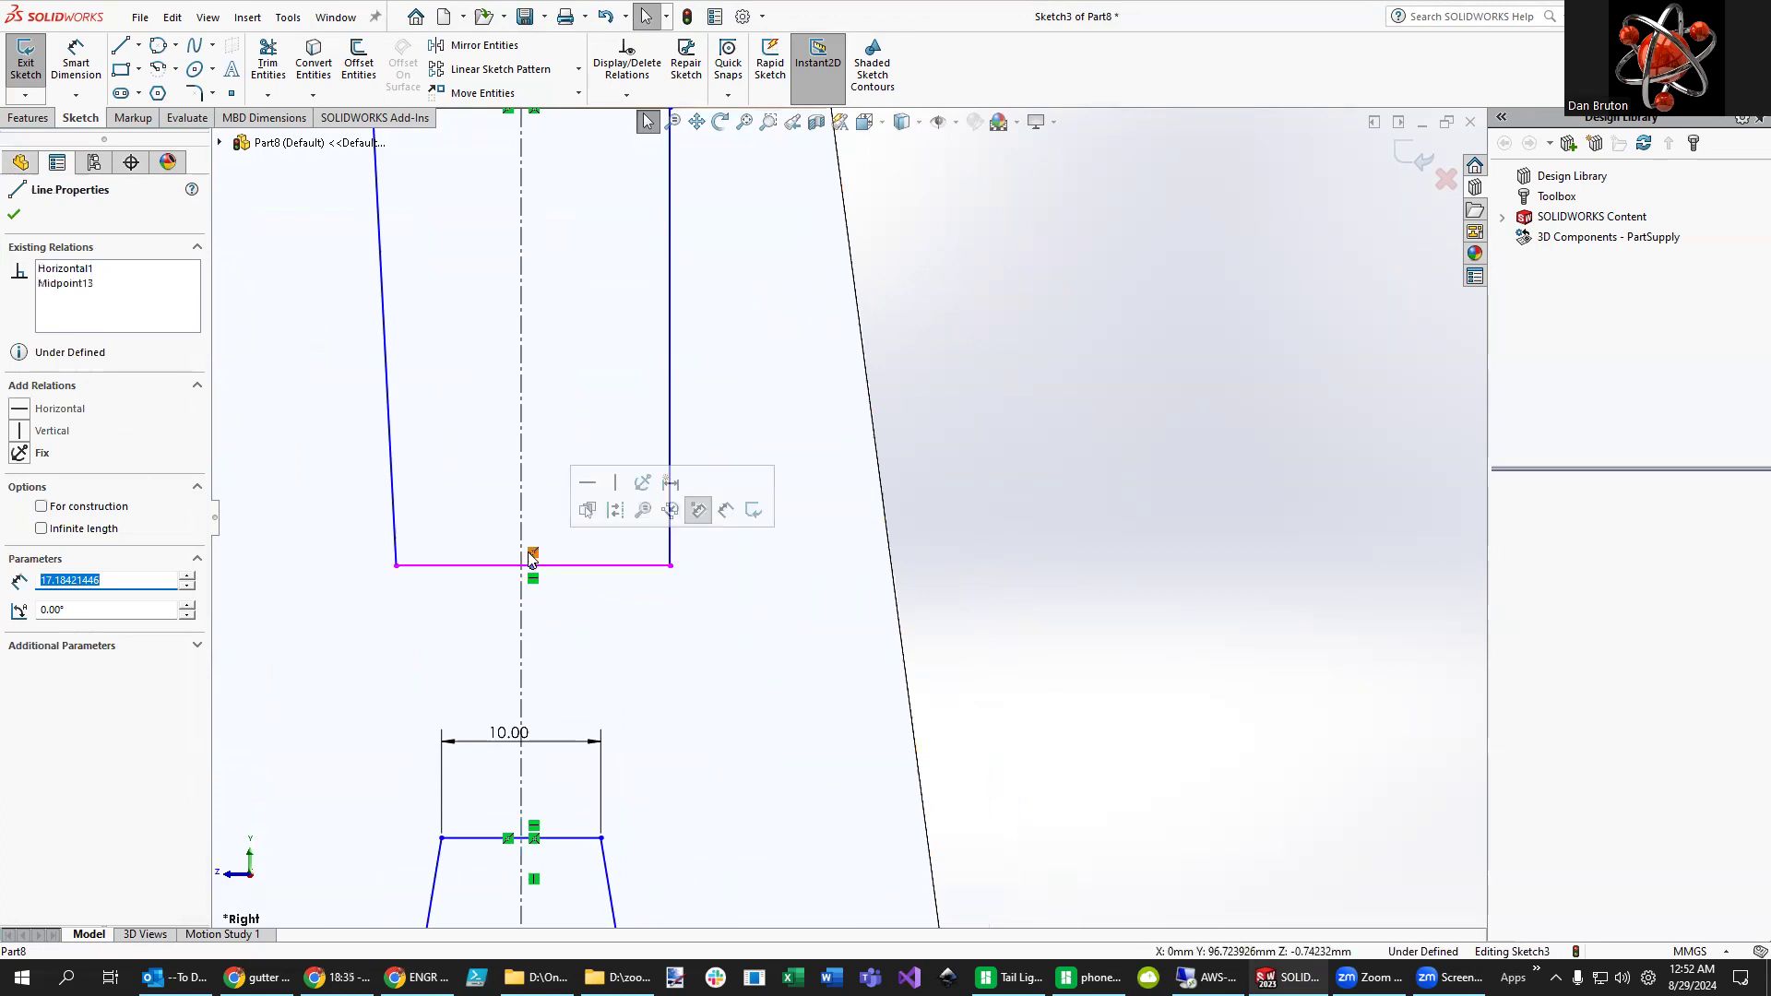
{"action": "left_click", "coordinate": [522, 548], "text": "ctrl"}
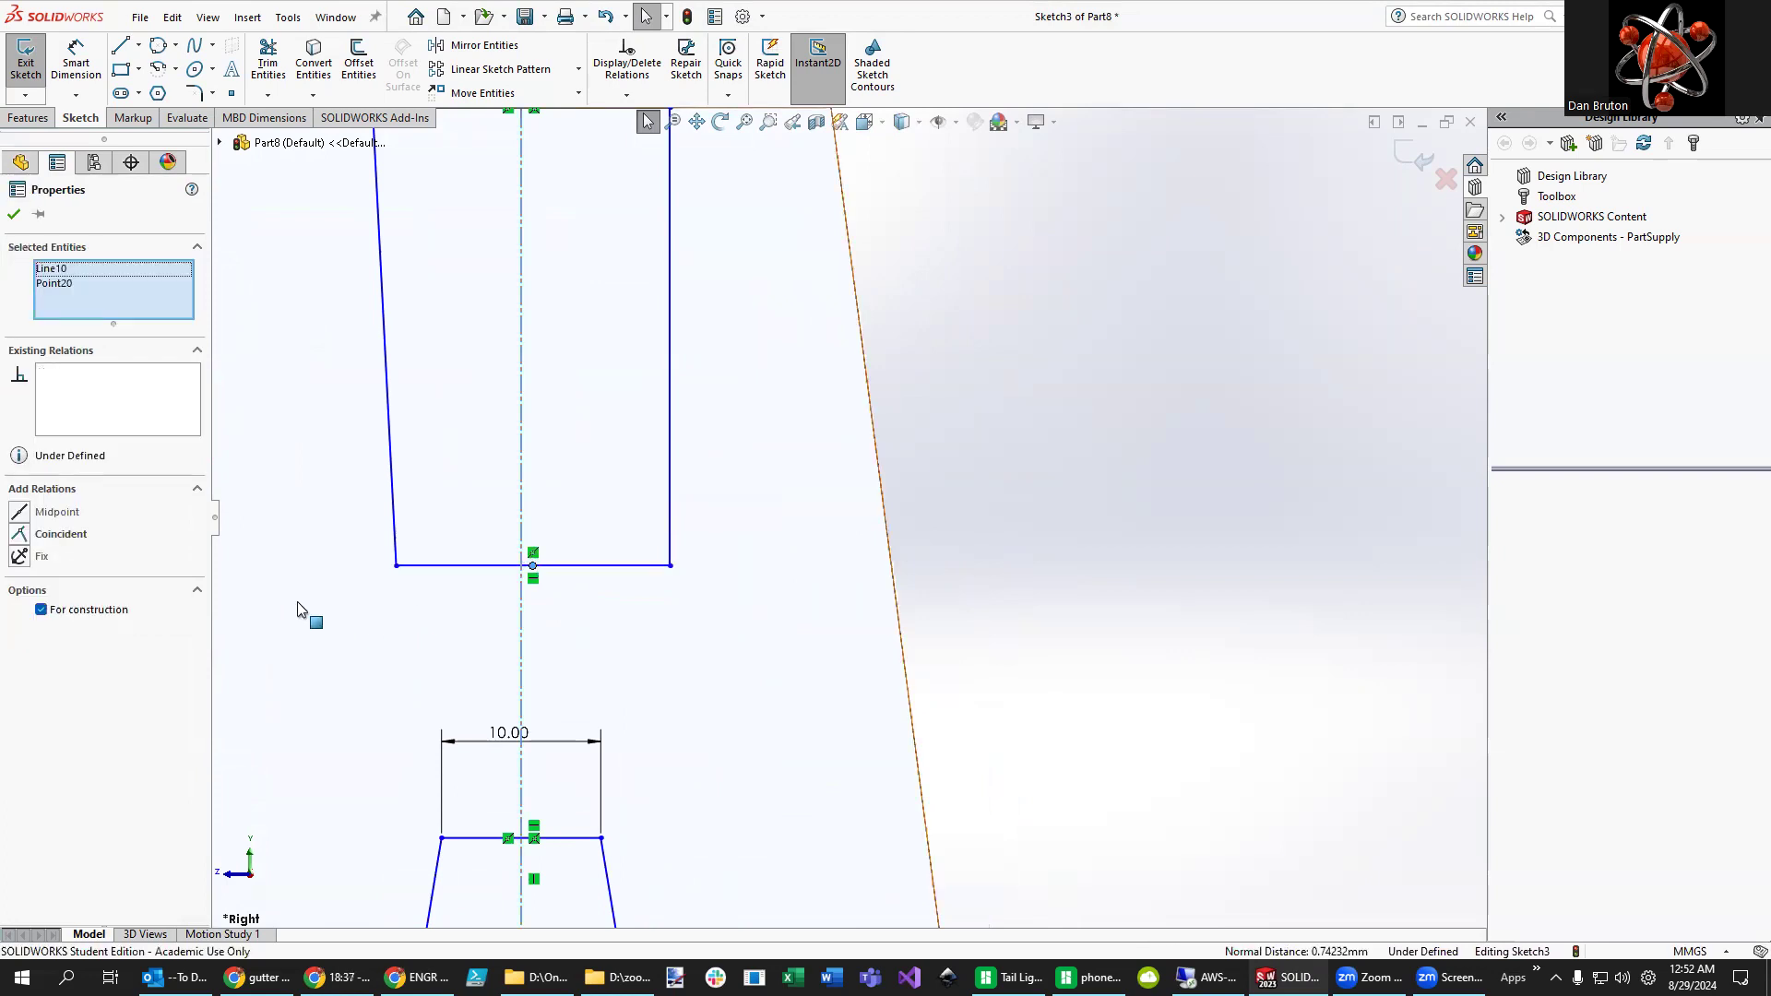
{"action": "left_click", "coordinate": [19, 533]}
{"action": "scroll", "coordinate": [633, 649], "scroll_direction": "down", "scroll_amount": 3}
{"action": "scroll", "coordinate": [581, 643], "scroll_direction": "up", "scroll_amount": 3}
{"action": "scroll", "coordinate": [581, 642], "scroll_direction": "up", "scroll_amount": 5}
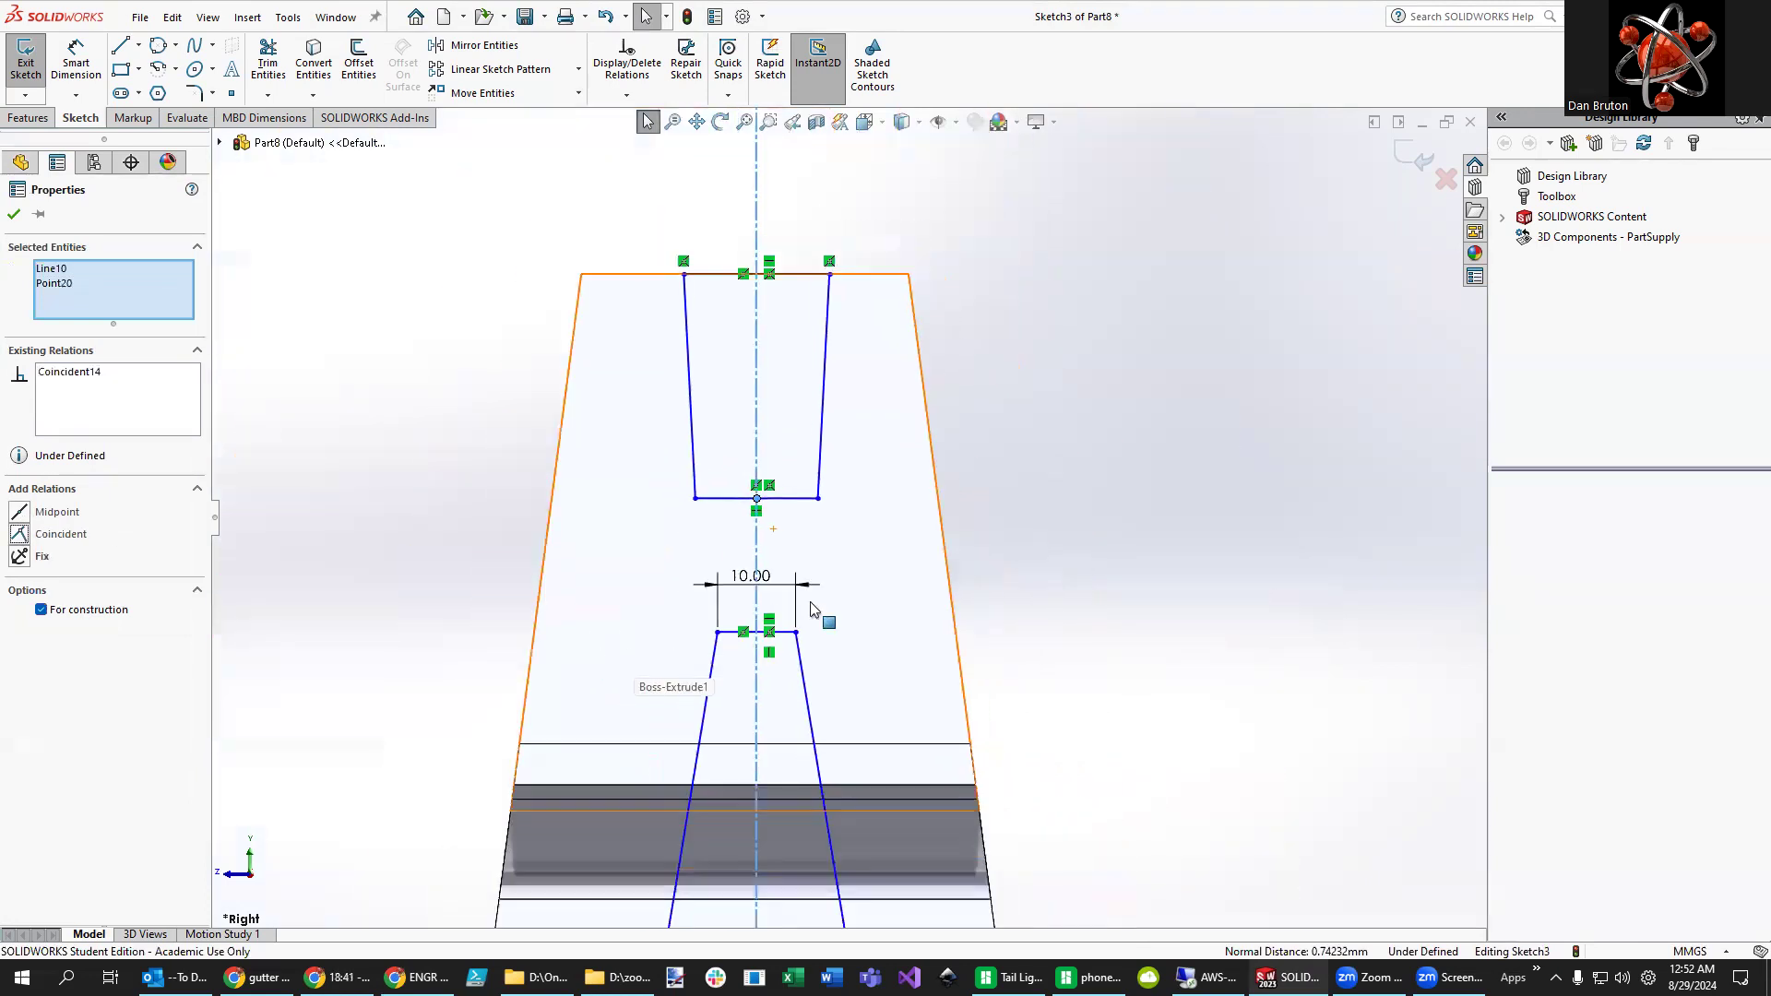
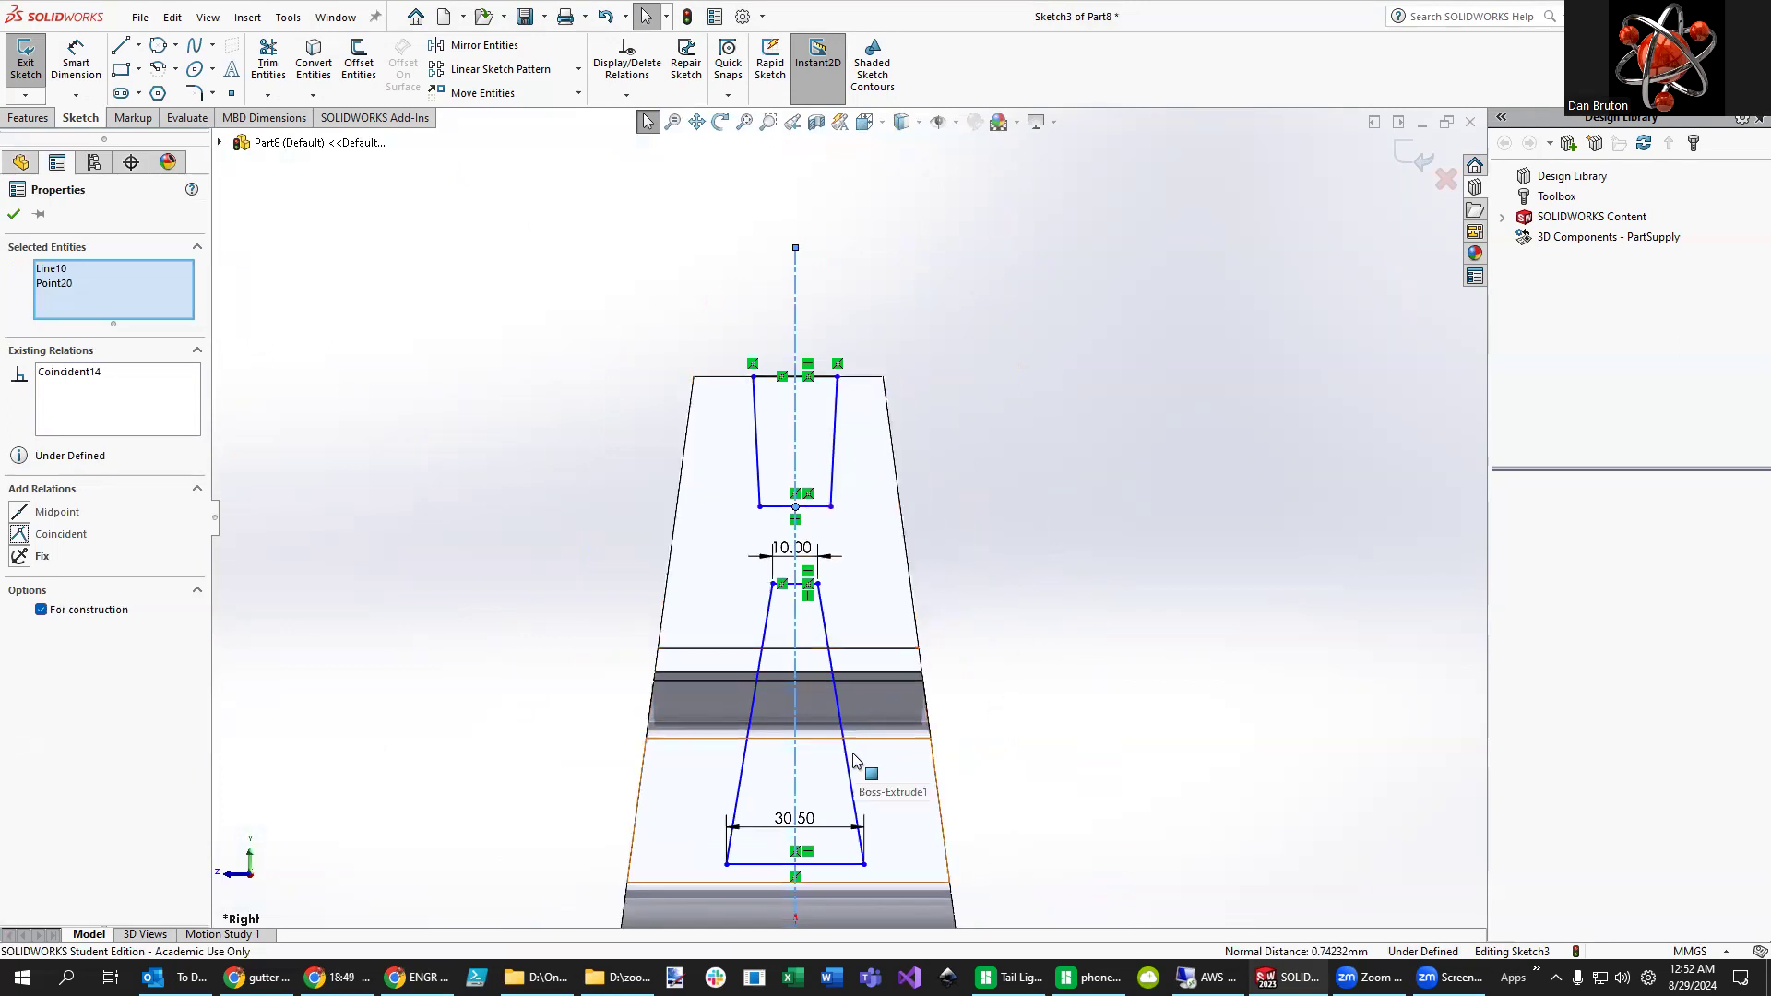
{"action": "scroll", "coordinate": [980, 706], "scroll_direction": "down", "scroll_amount": 3}
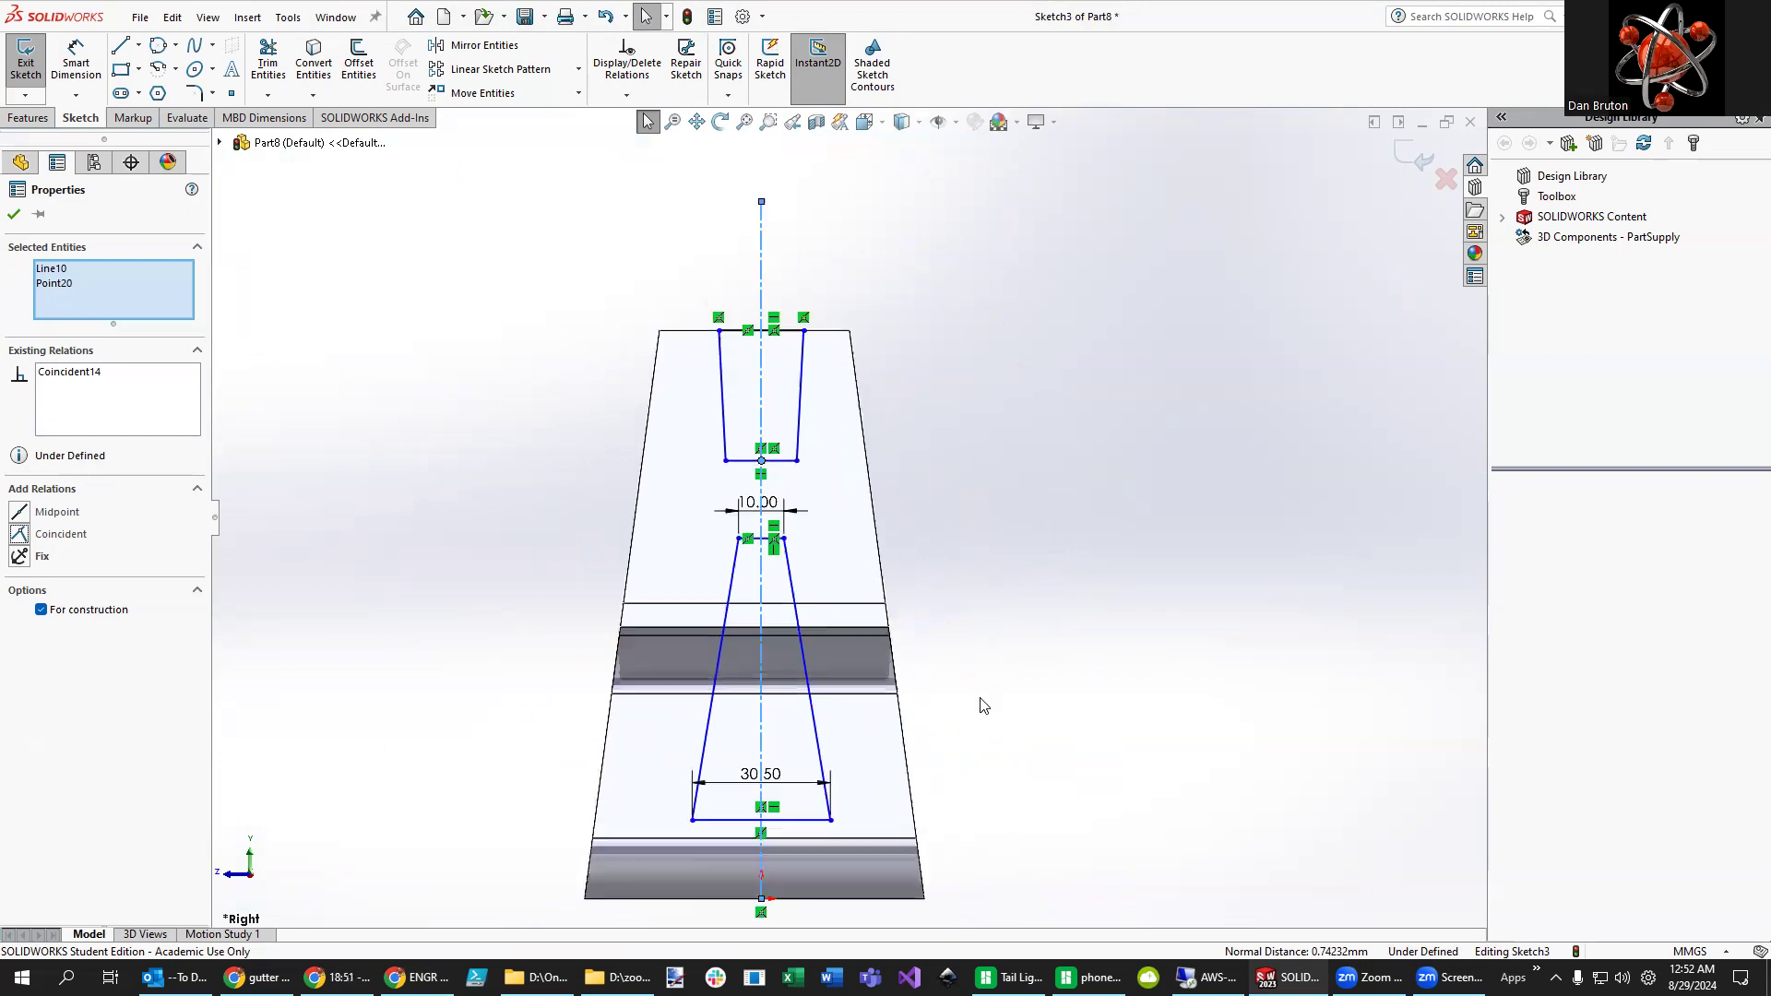
{"action": "scroll", "coordinate": [978, 710], "scroll_direction": "up", "scroll_amount": 2}
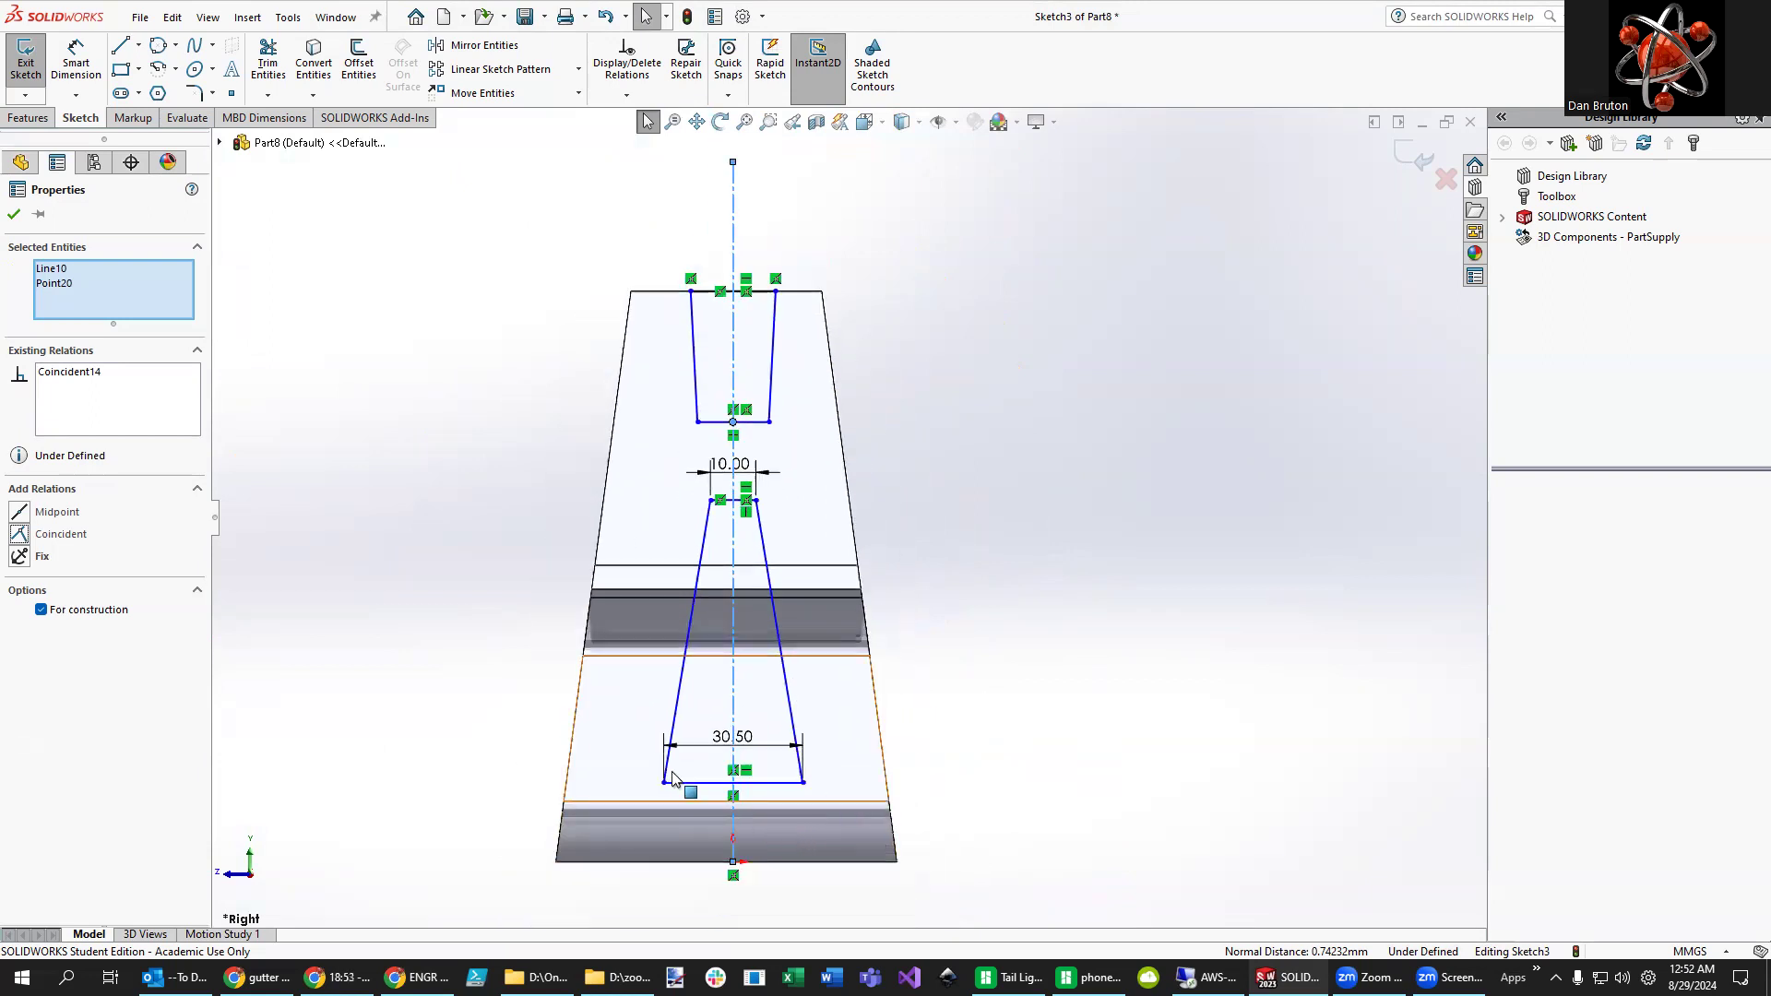
{"action": "left_click", "coordinate": [14, 214]}
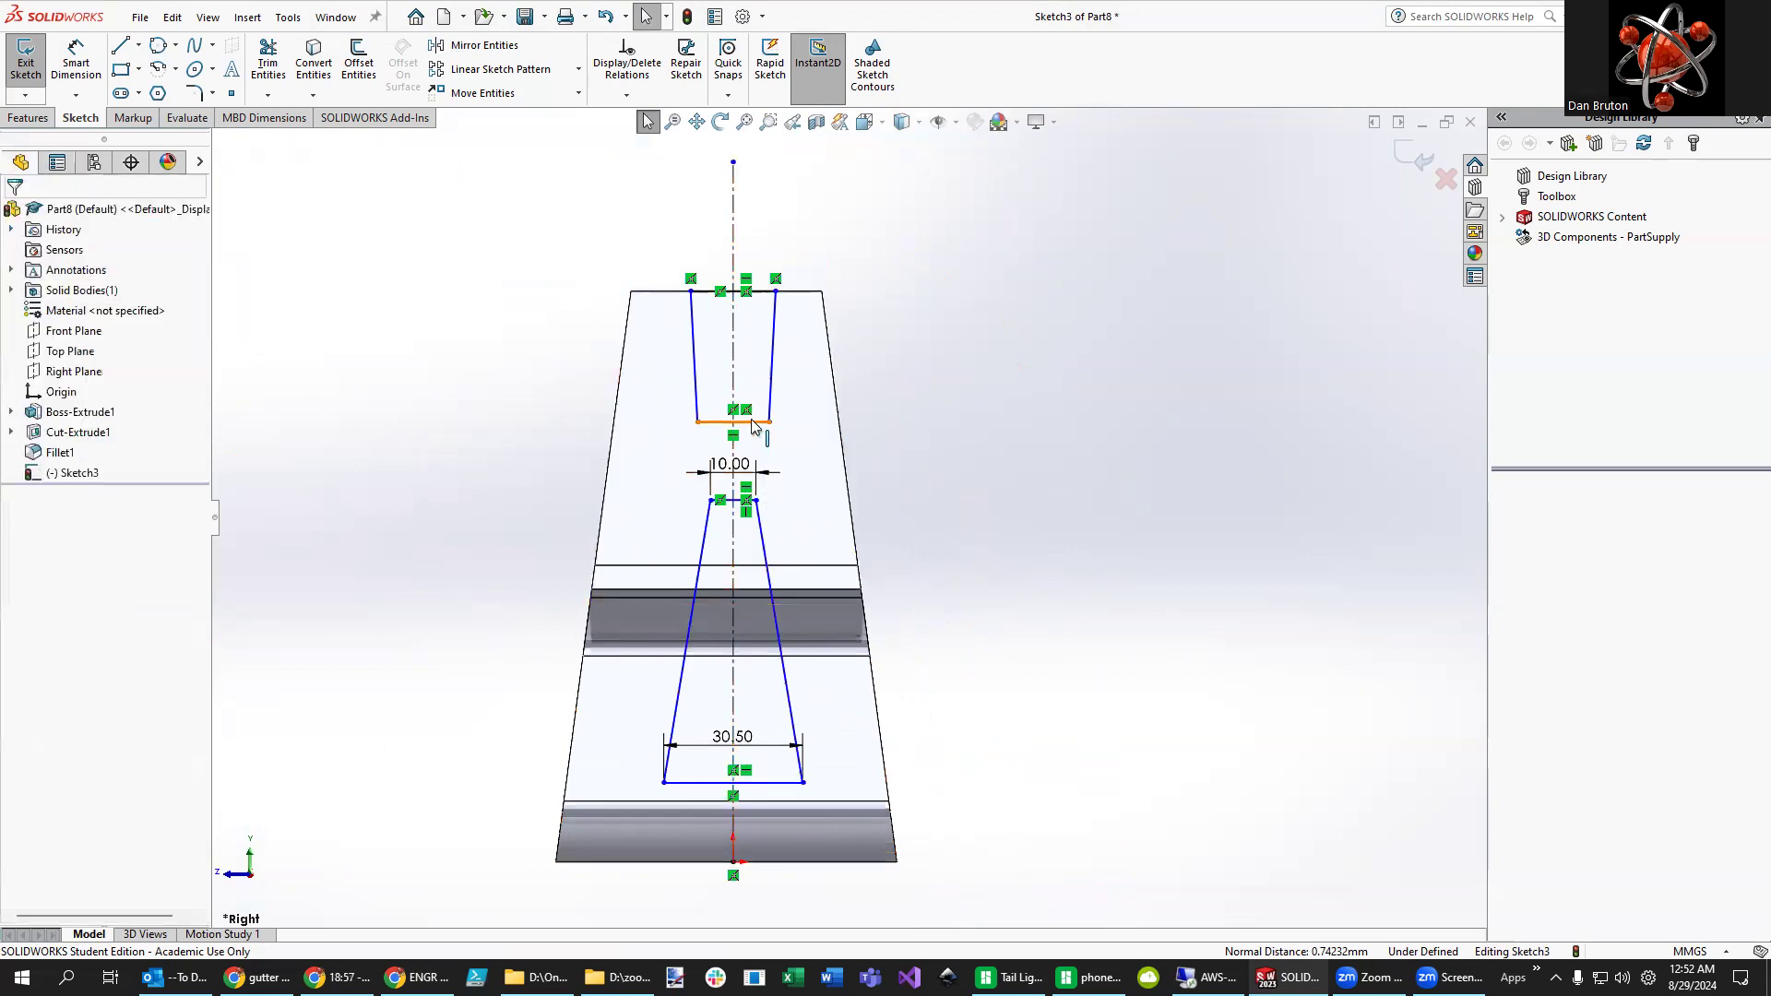
- Match the Design #1 drawing by narrowing the upper notch's bottom to about 10 mm and lowering the 30.5 mm base line near the part's bottom edge
{"action": "left_click", "coordinate": [749, 423]}
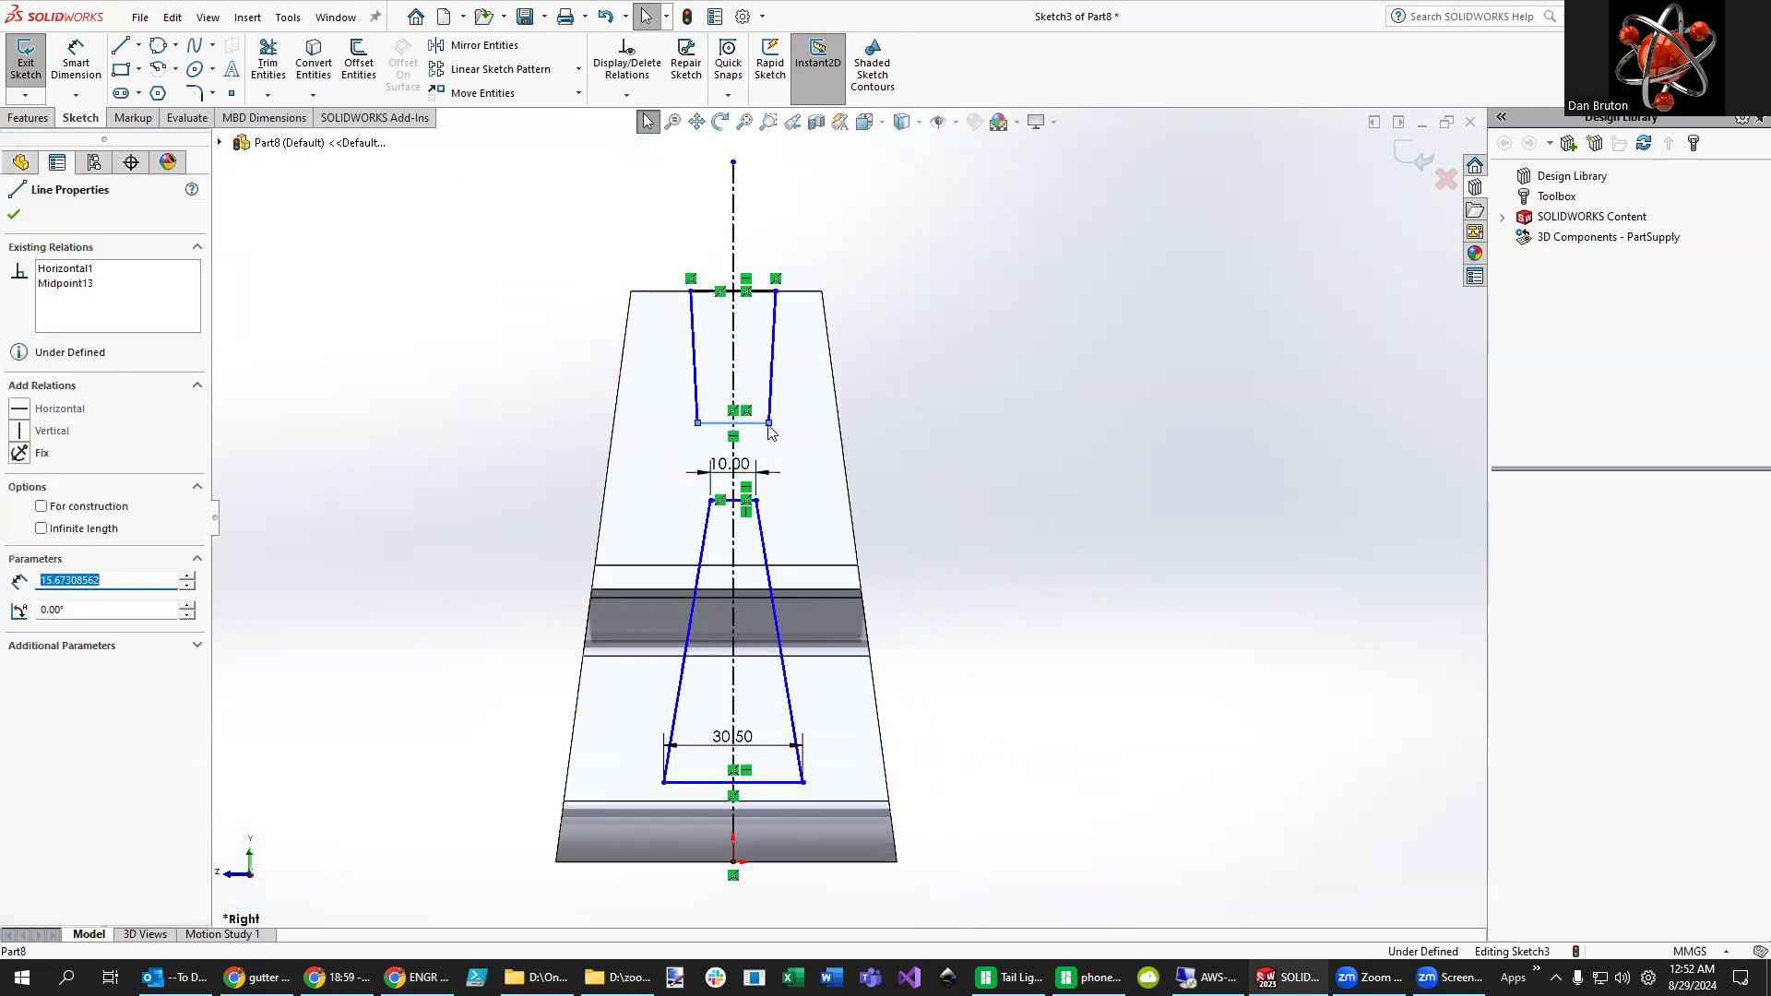
{"action": "left_click_drag", "start_coordinate": [772, 429], "coordinate": [758, 438]}
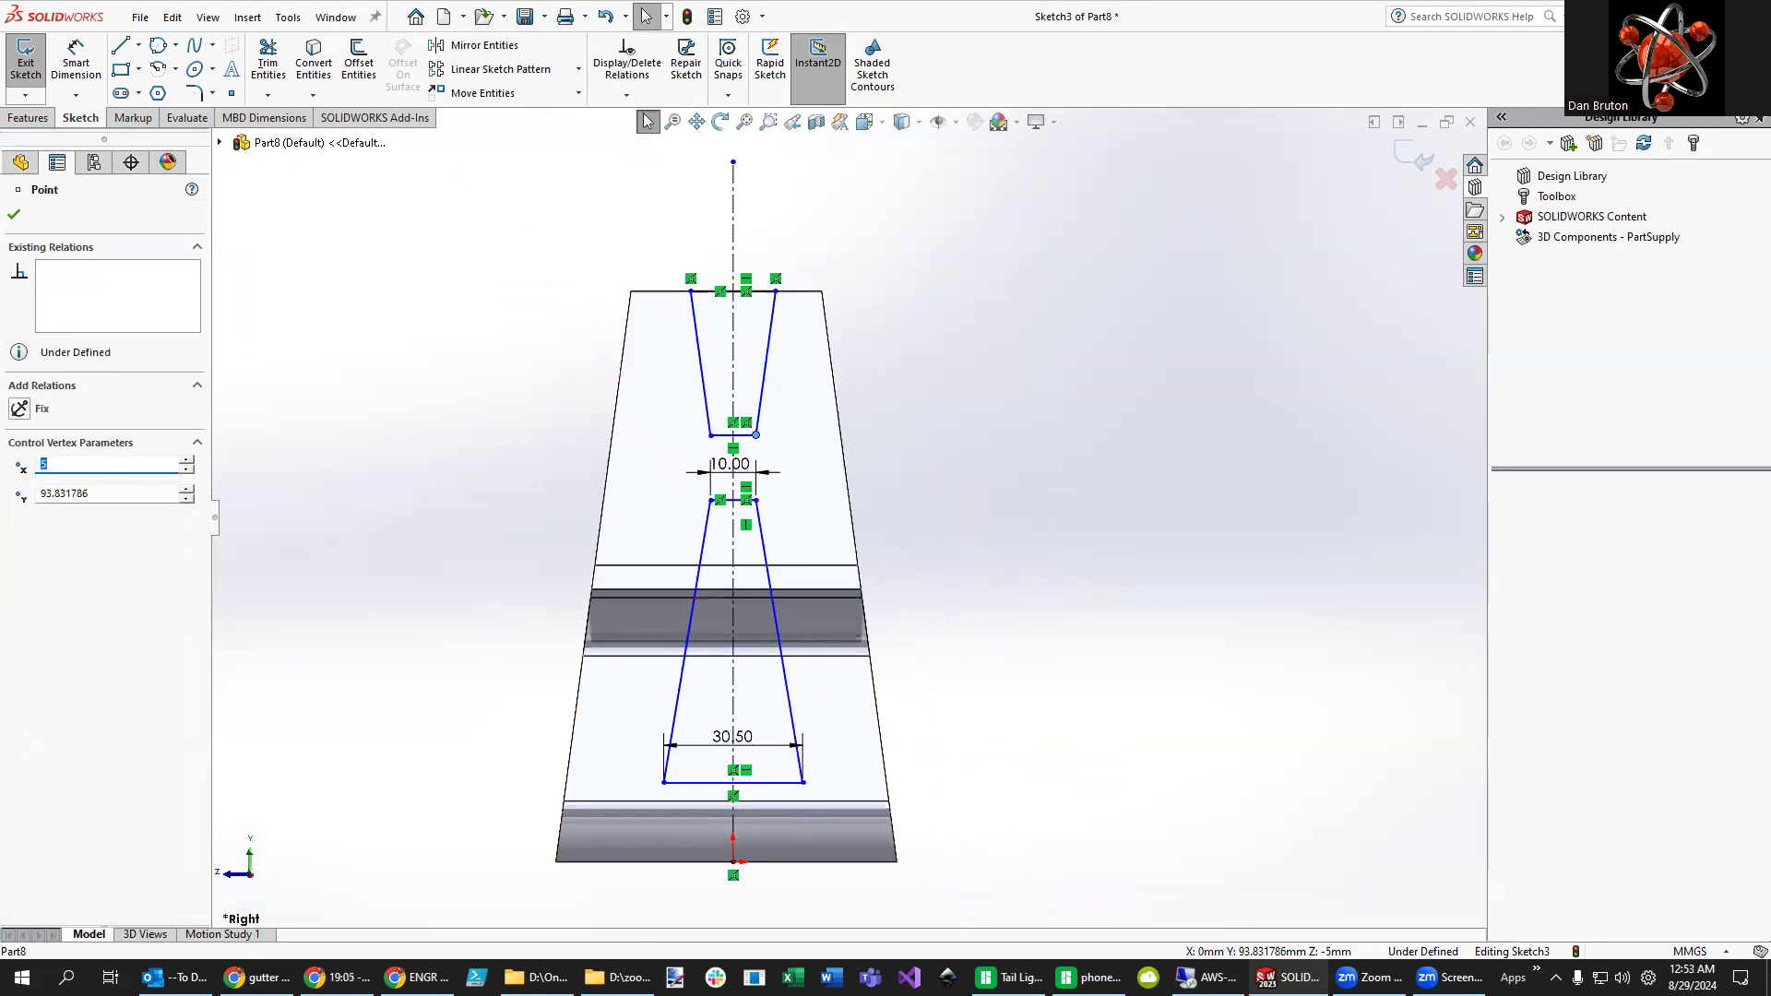
{"action": "left_click", "coordinate": [395, 977]}
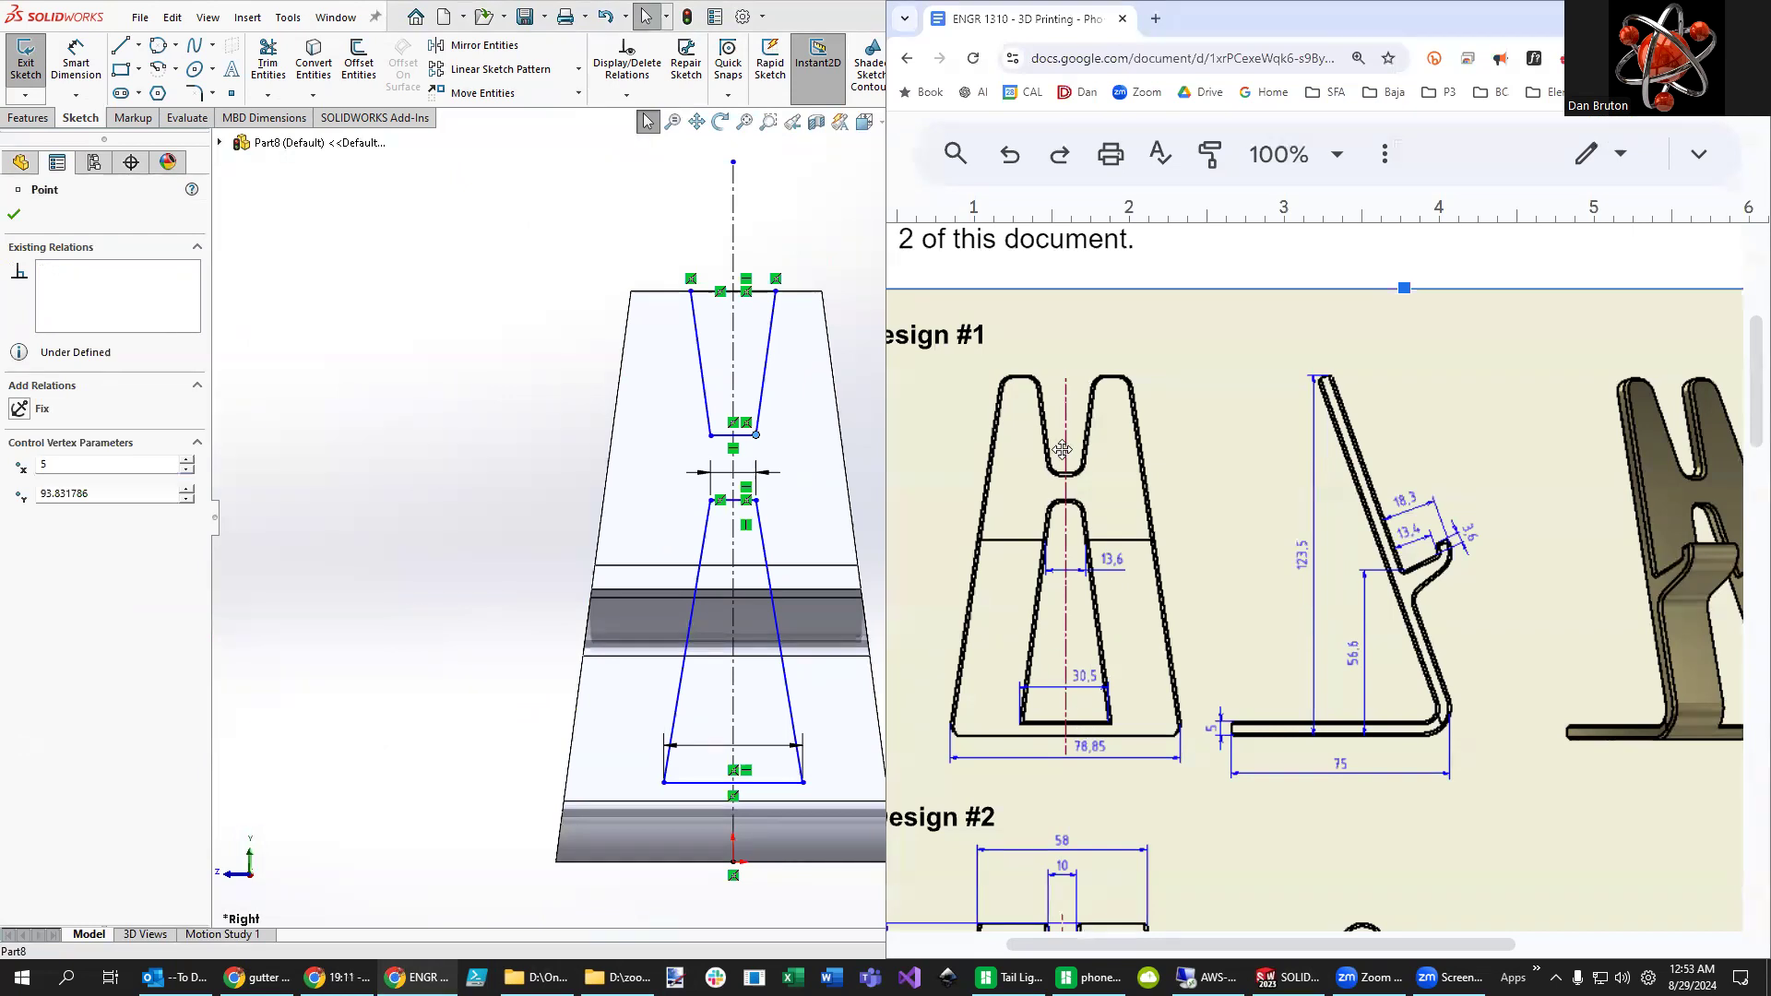
{"action": "left_click_drag", "start_coordinate": [757, 784], "coordinate": [754, 844]}
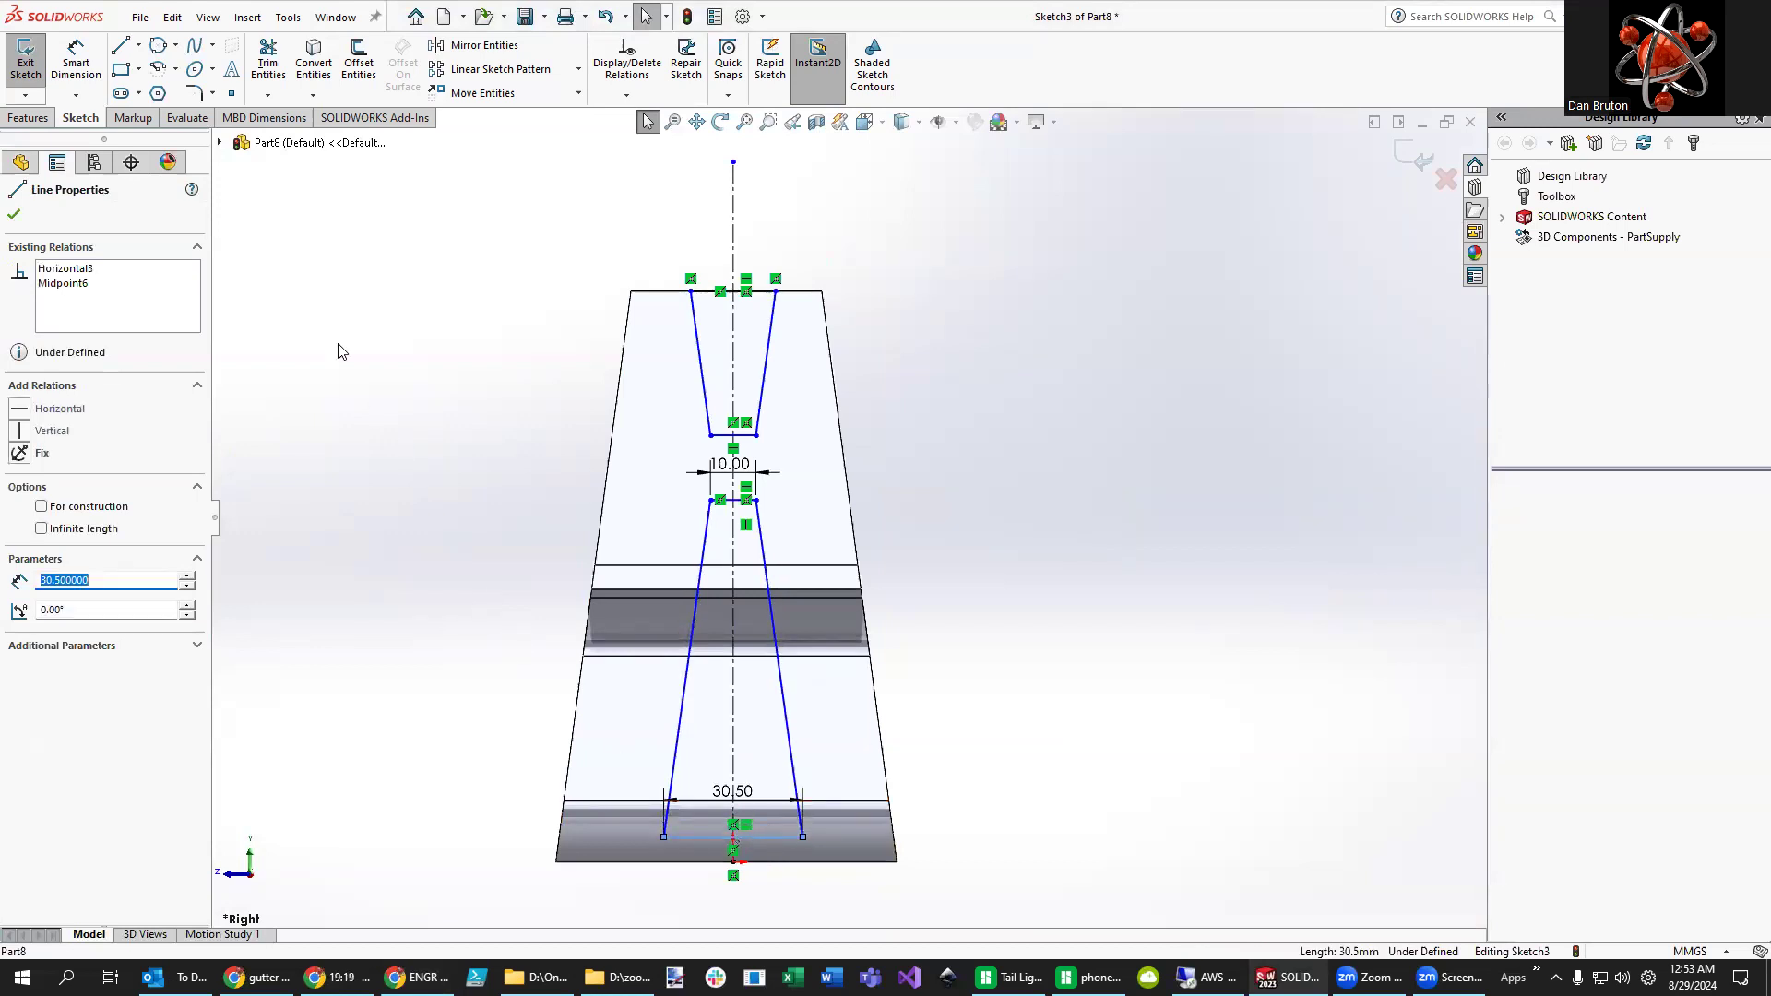
- Cut the centered notch and opening profiles with an Extruded Cut, Through All, reversing the direction so it passes through the stand
{"action": "left_click", "coordinate": [28, 118]}
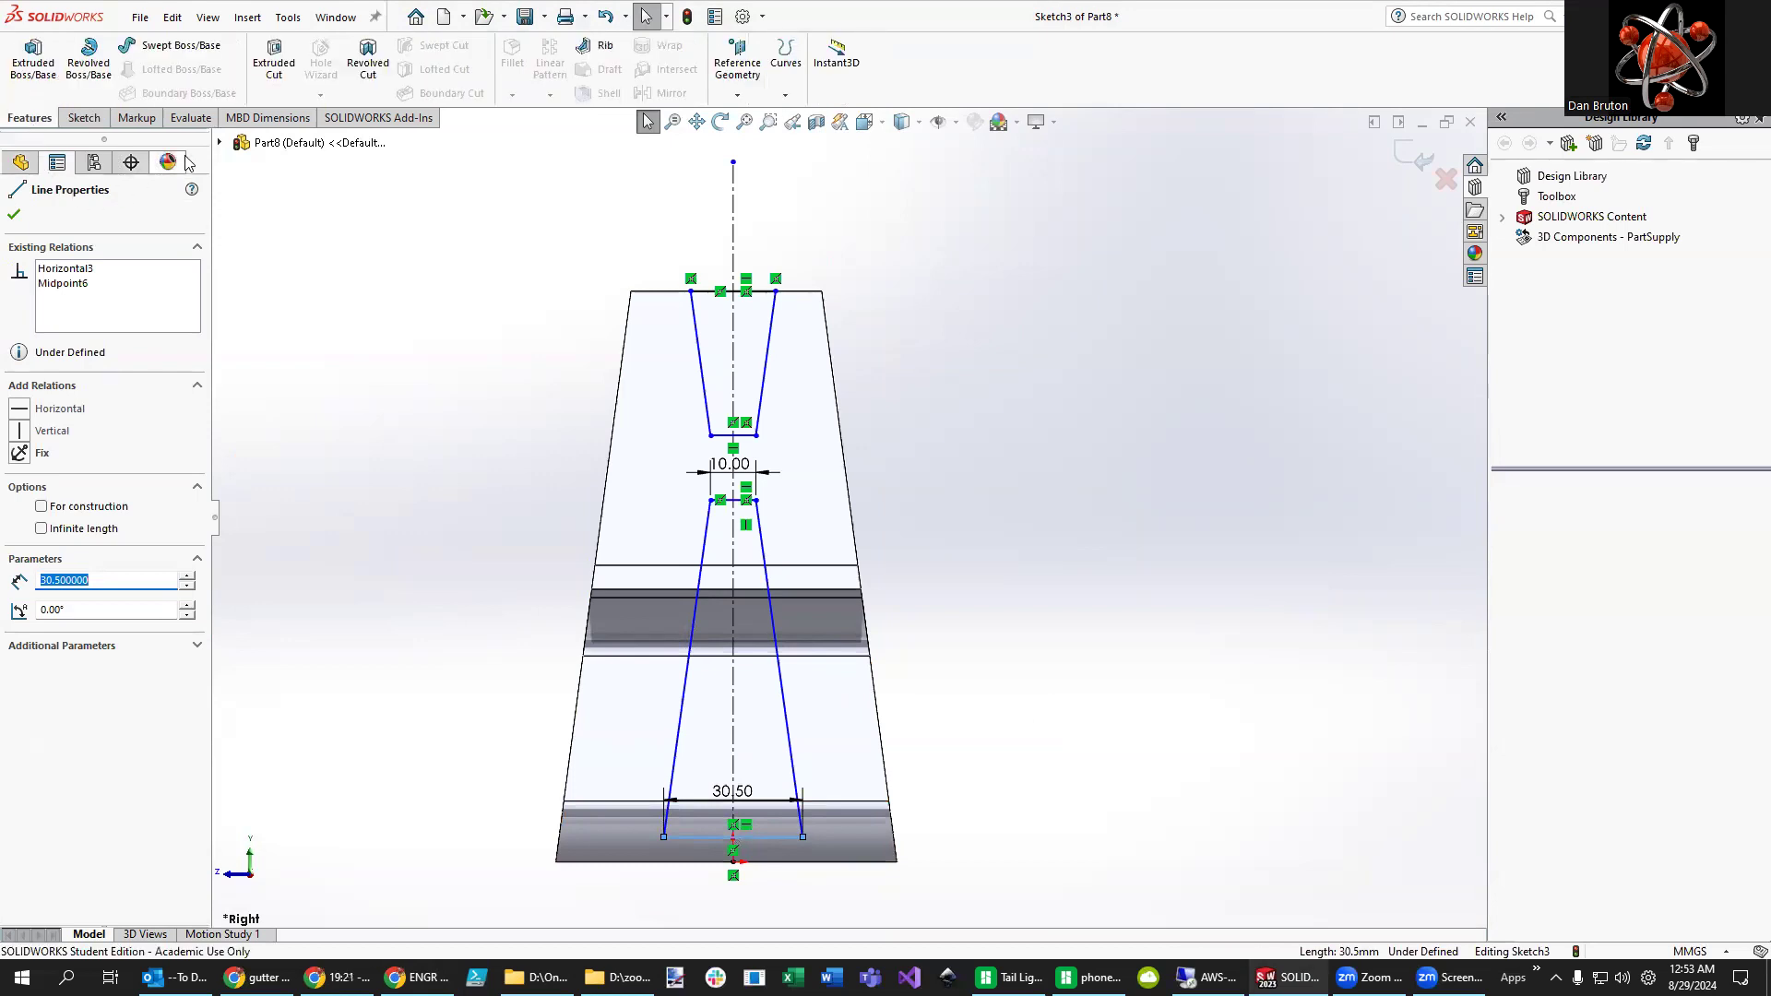
{"action": "left_click", "coordinate": [274, 70]}
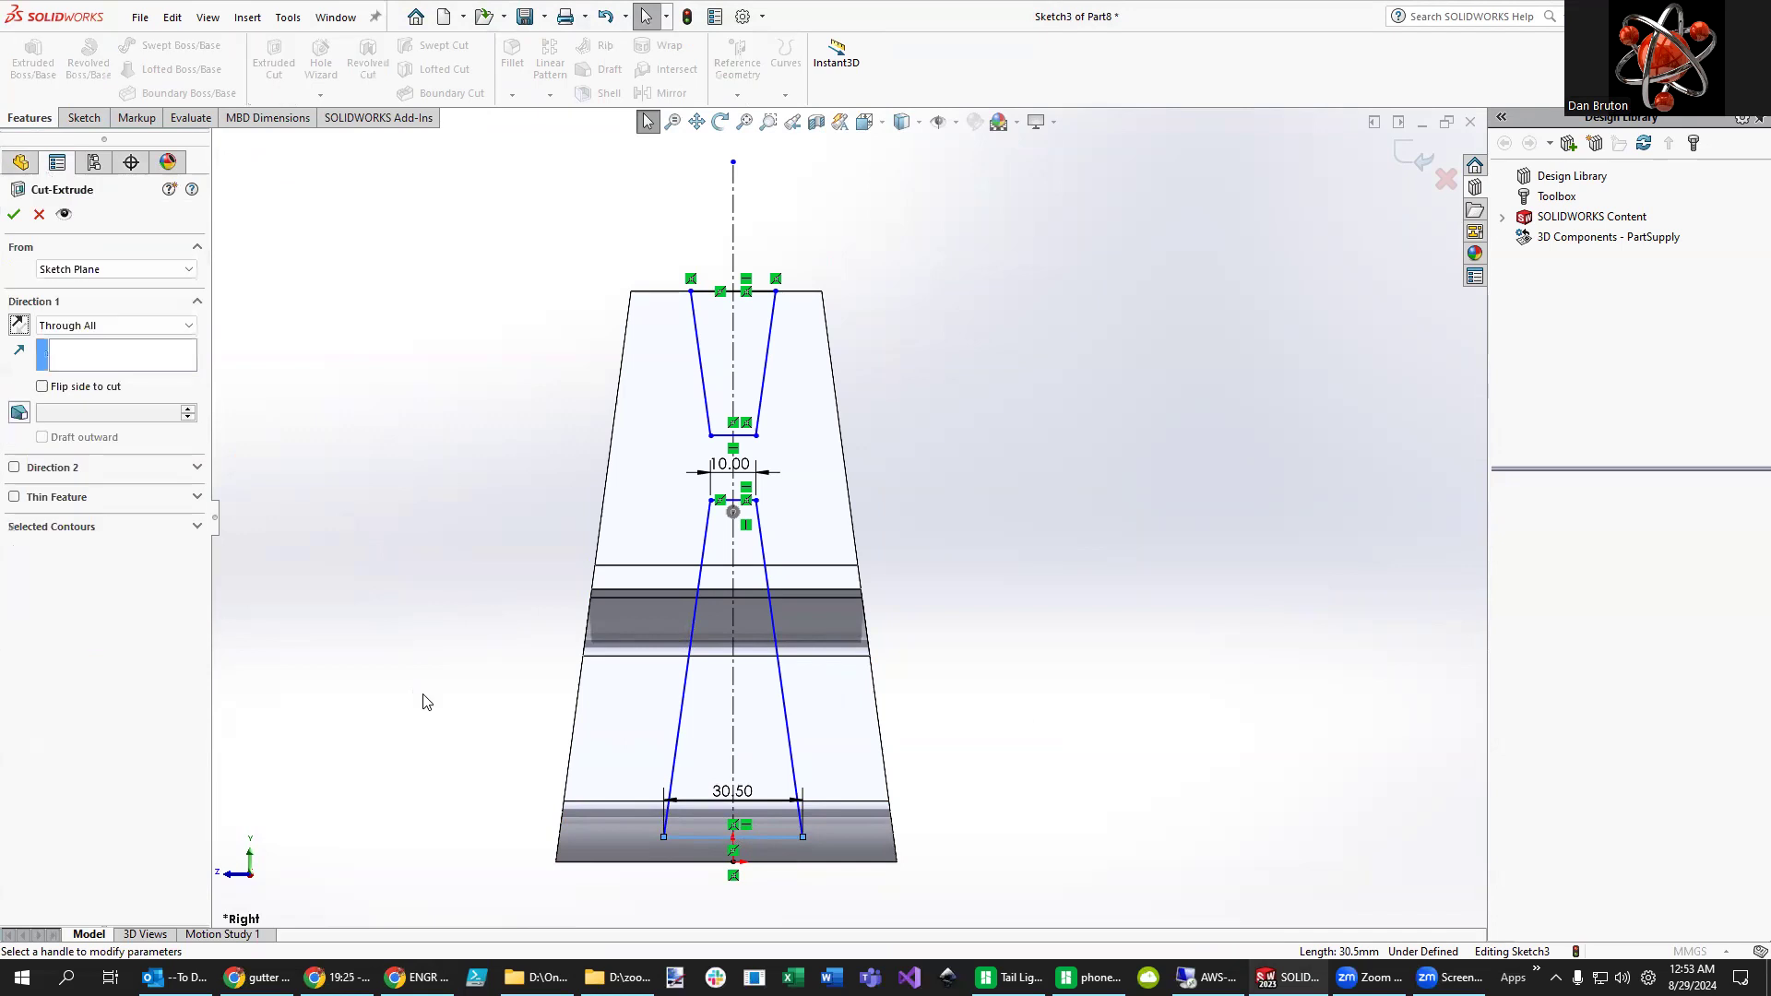
{"action": "left_click", "coordinate": [882, 124]}
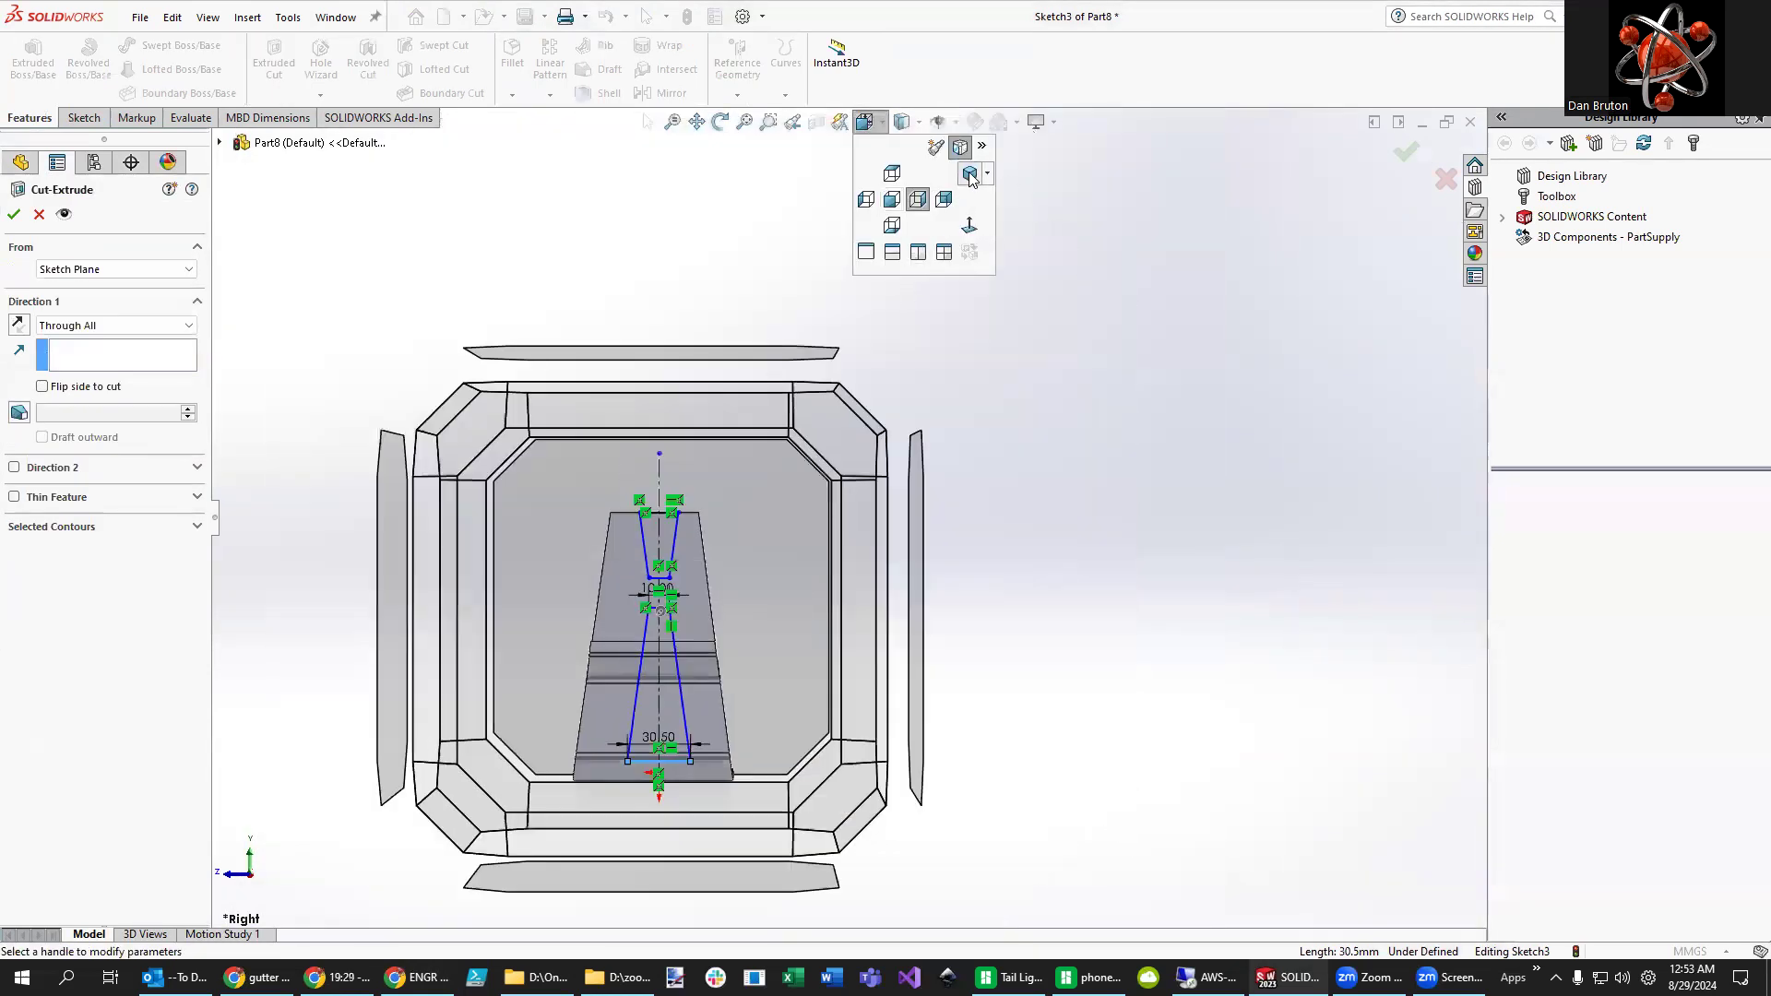
{"action": "left_click", "coordinate": [970, 178]}
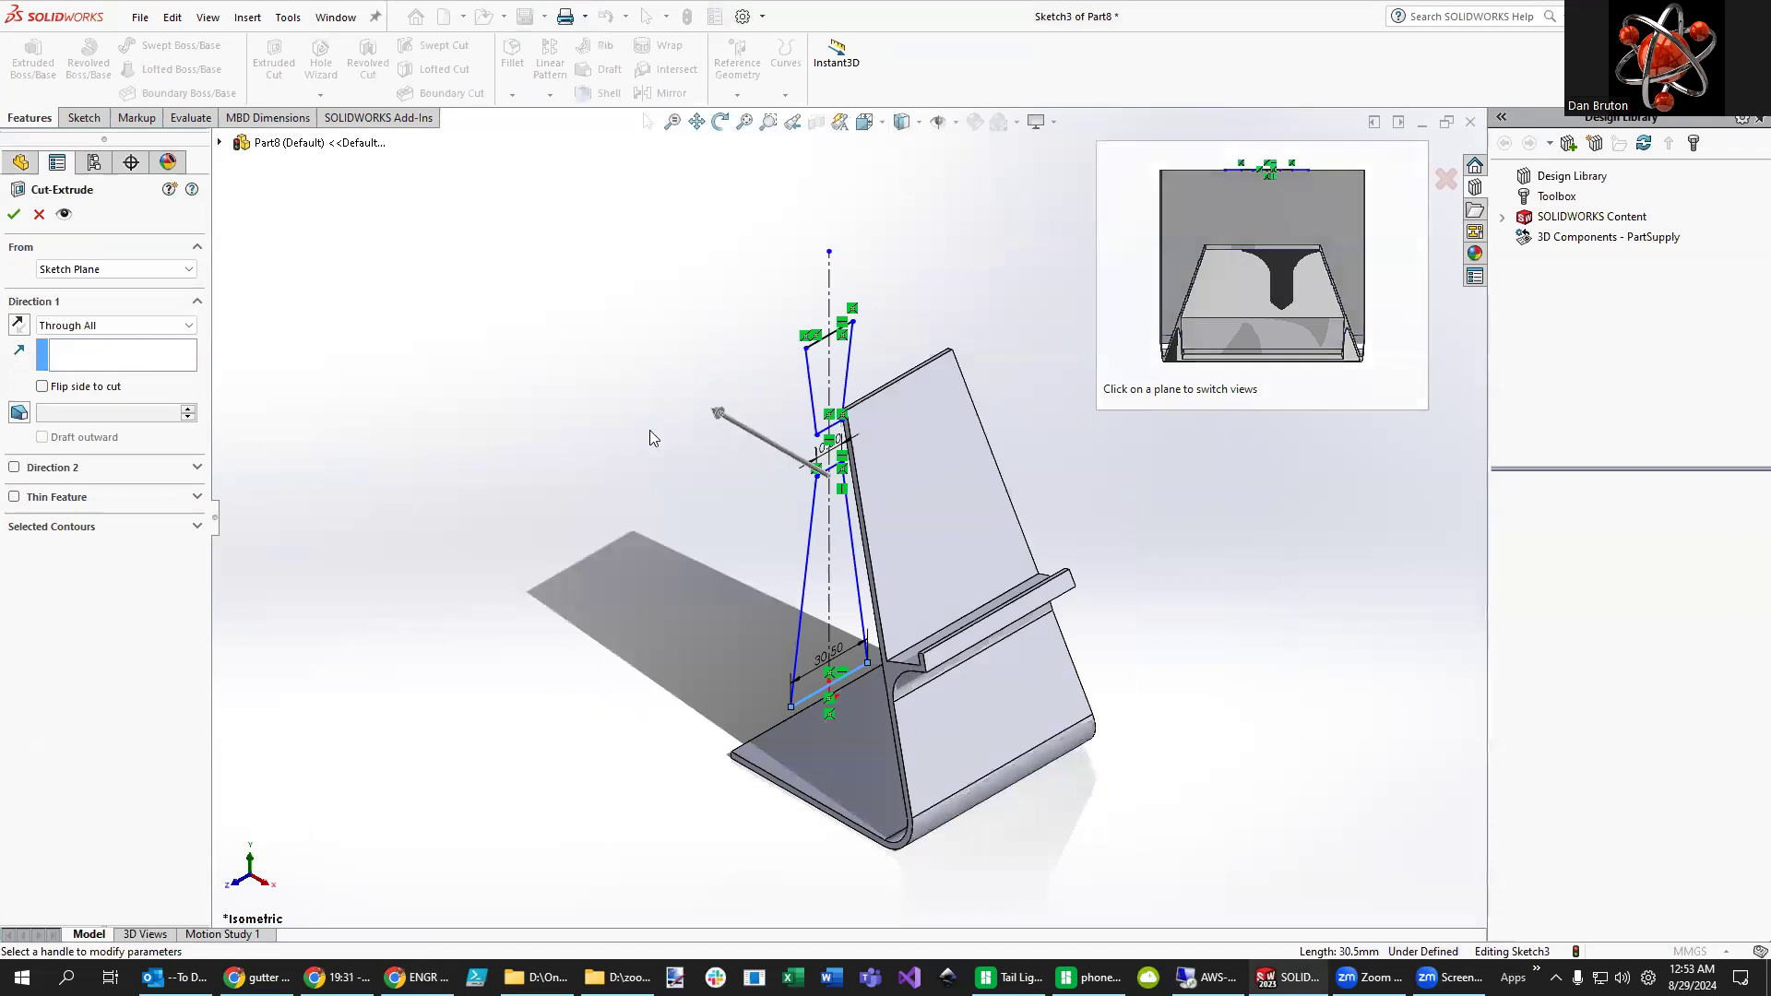
{"action": "left_click", "coordinate": [18, 325]}
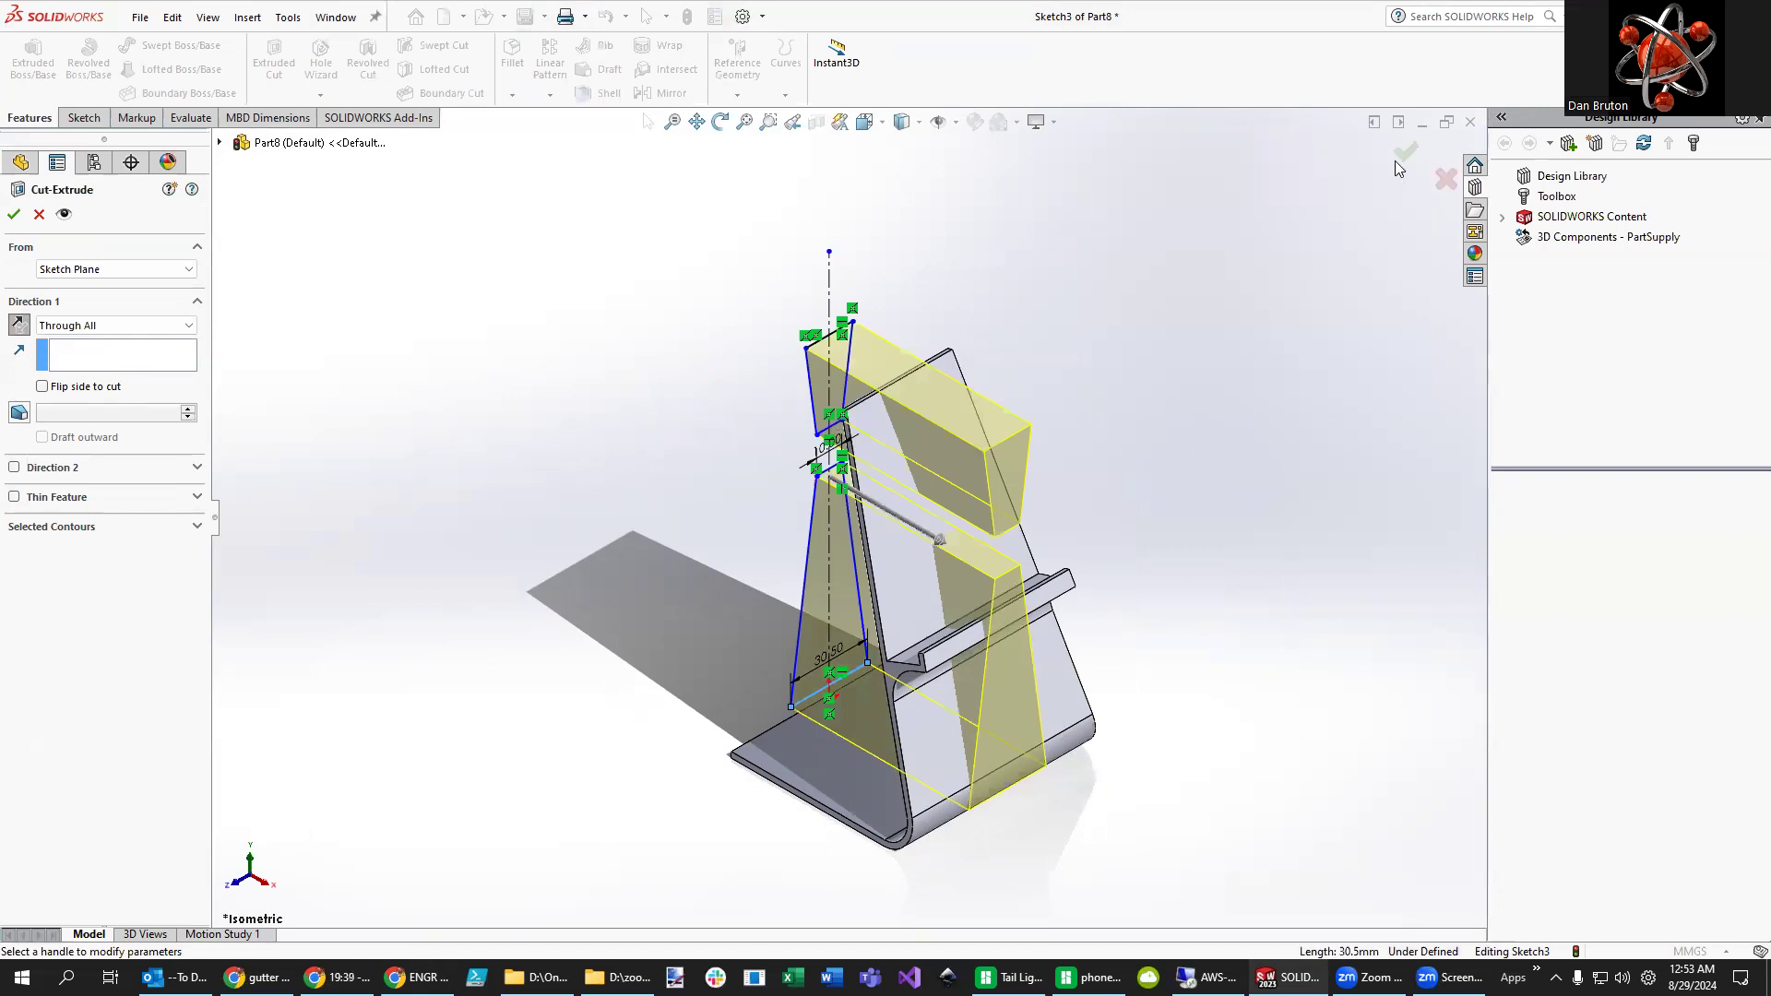
{"action": "left_click", "coordinate": [1404, 152]}
- Start a 10 mm symmetric fillet on the two outer corner edges at the free end of the stand's base
{"action": "mouse_move", "coordinate": [1252, 767]}
{"action": "middle_mouse_down"}
{"action": "mouse_move", "coordinate": [1142, 735]}
{"action": "mouse_move", "coordinate": [1190, 775]}
{"action": "mouse_move", "coordinate": [1277, 715]}
{"action": "mouse_move", "coordinate": [1281, 785]}
{"action": "mouse_move", "coordinate": [1134, 723]}
{"action": "mouse_move", "coordinate": [1257, 822]}
{"action": "mouse_move", "coordinate": [1285, 786]}
{"action": "mouse_move", "coordinate": [1241, 794]}
{"action": "mouse_move", "coordinate": [1229, 774]}
{"action": "middle_mouse_up"}
{"action": "middle_click_drag", "start_coordinate": [771, 461], "coordinate": [754, 522]}
{"action": "scroll", "coordinate": [678, 687], "scroll_direction": "down", "scroll_amount": 3}
{"action": "middle_click_drag", "start_coordinate": [710, 601], "coordinate": [863, 732]}
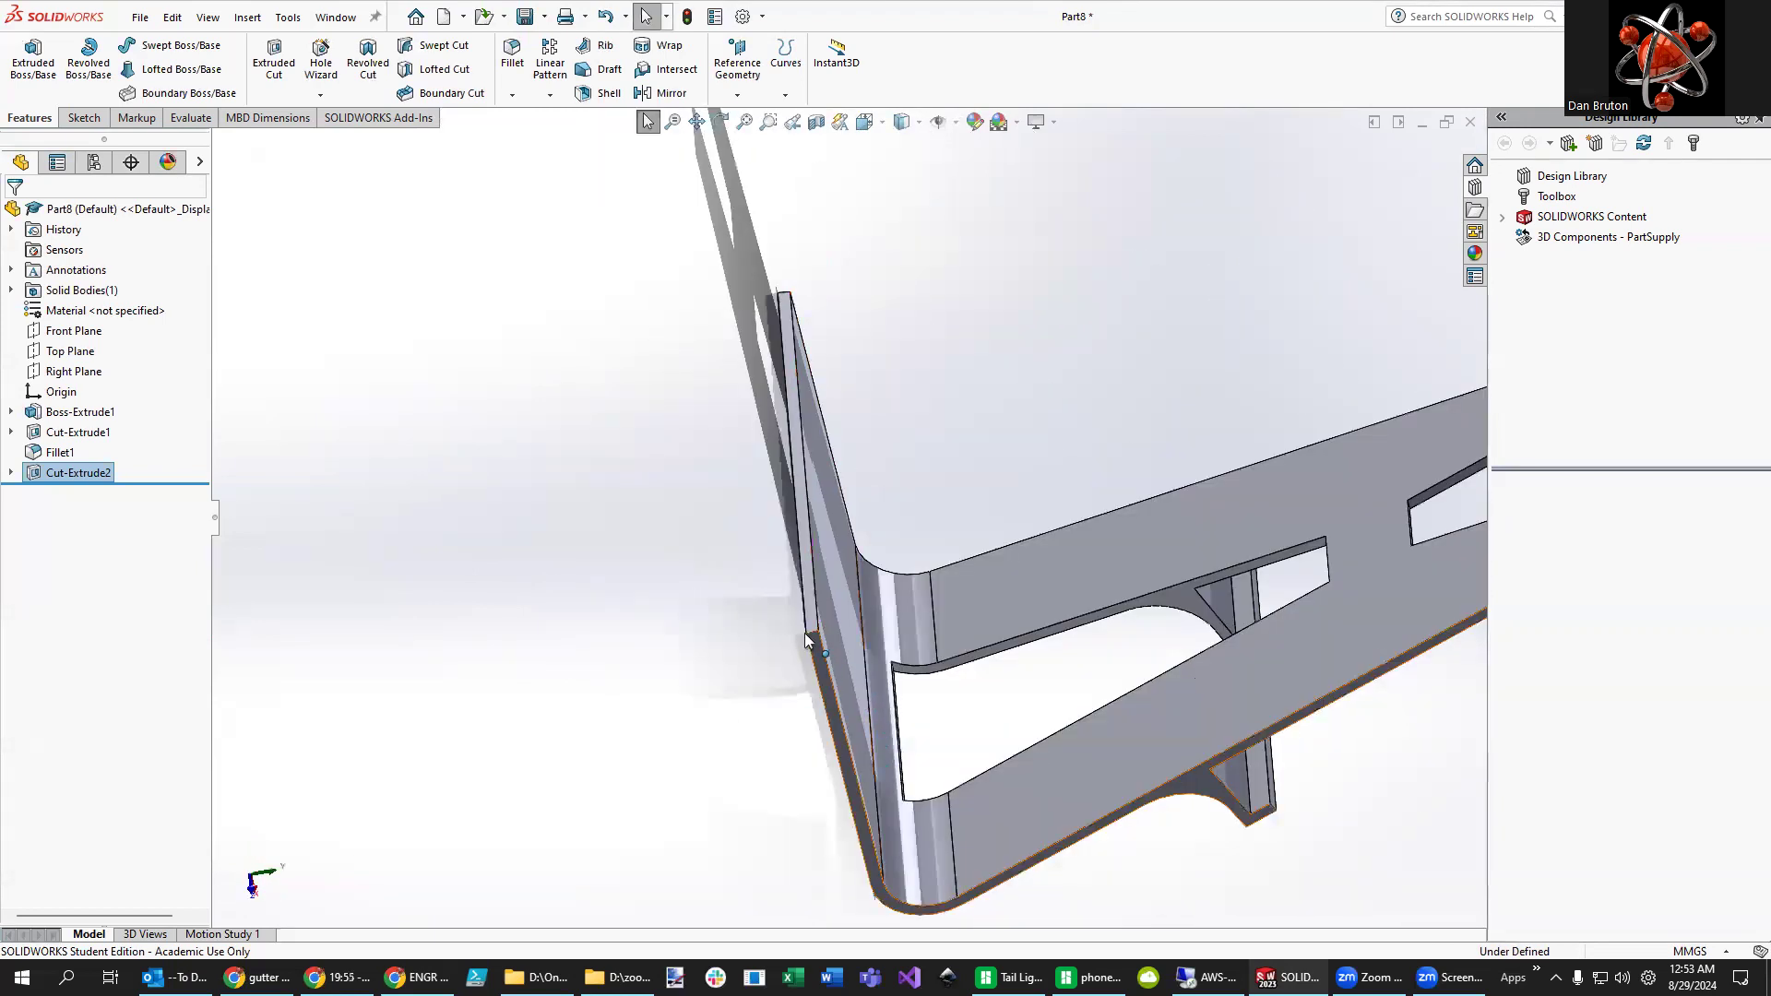
{"action": "left_click", "coordinate": [808, 635]}
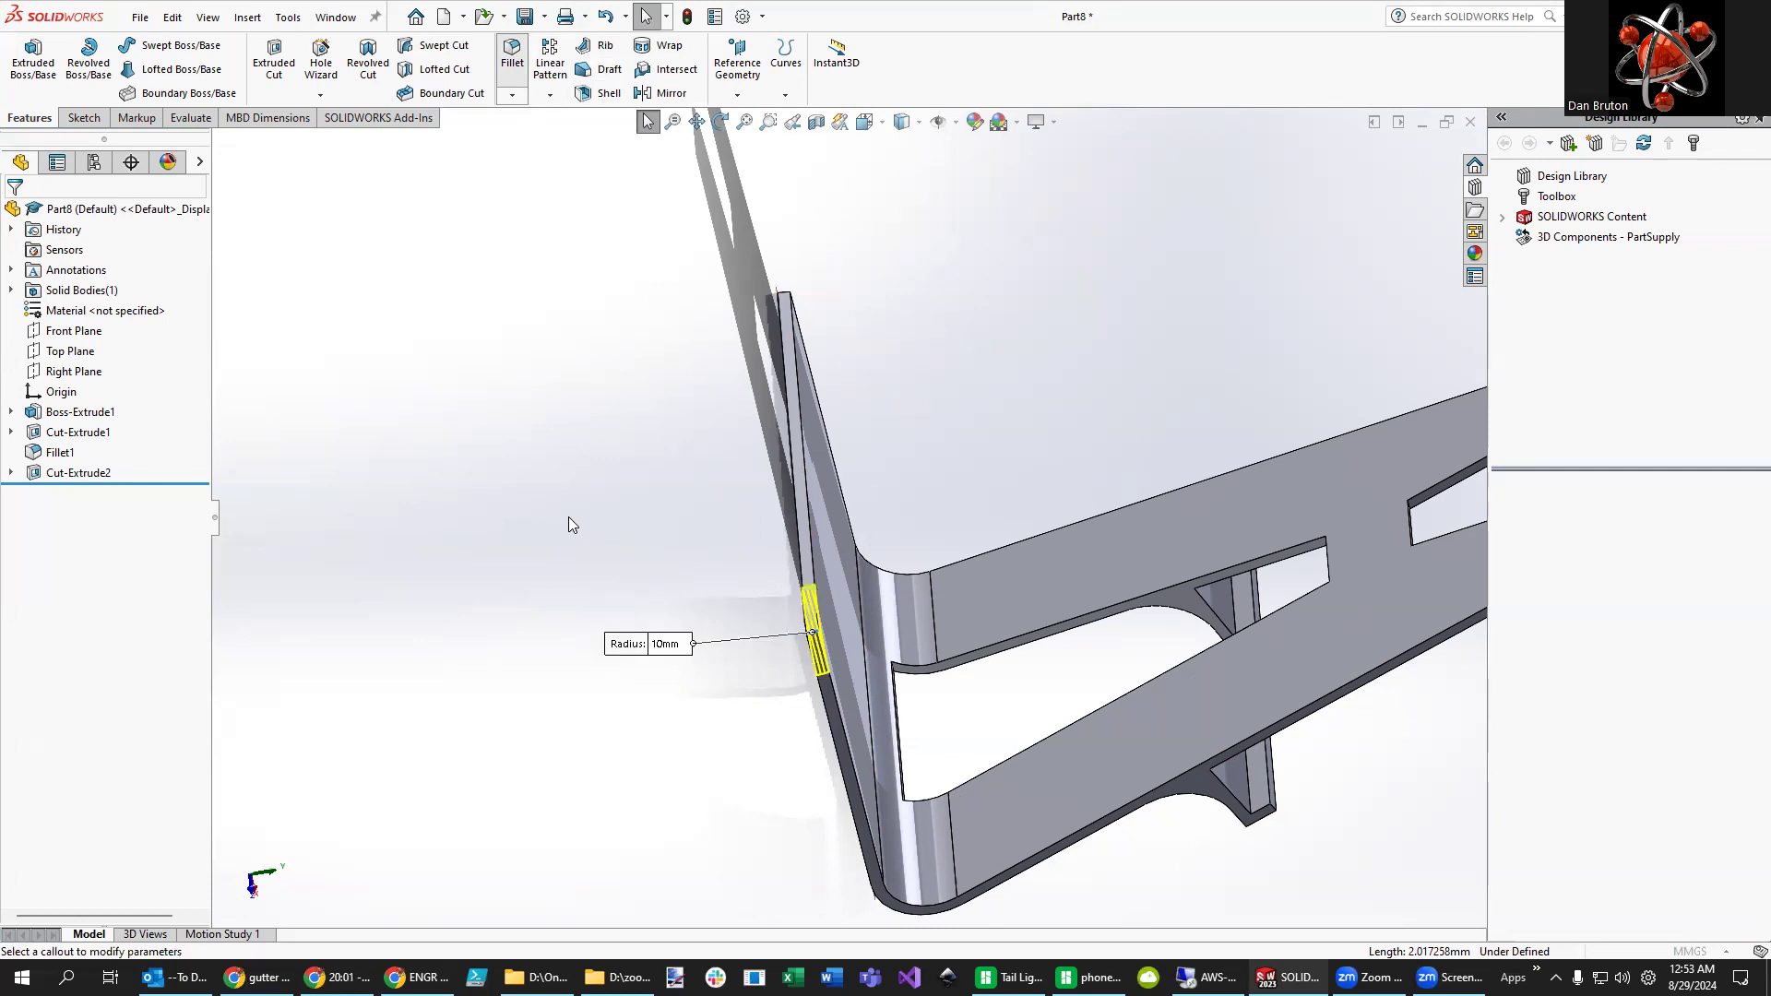
{"action": "middle_click_drag", "start_coordinate": [670, 535], "coordinate": [360, 674]}
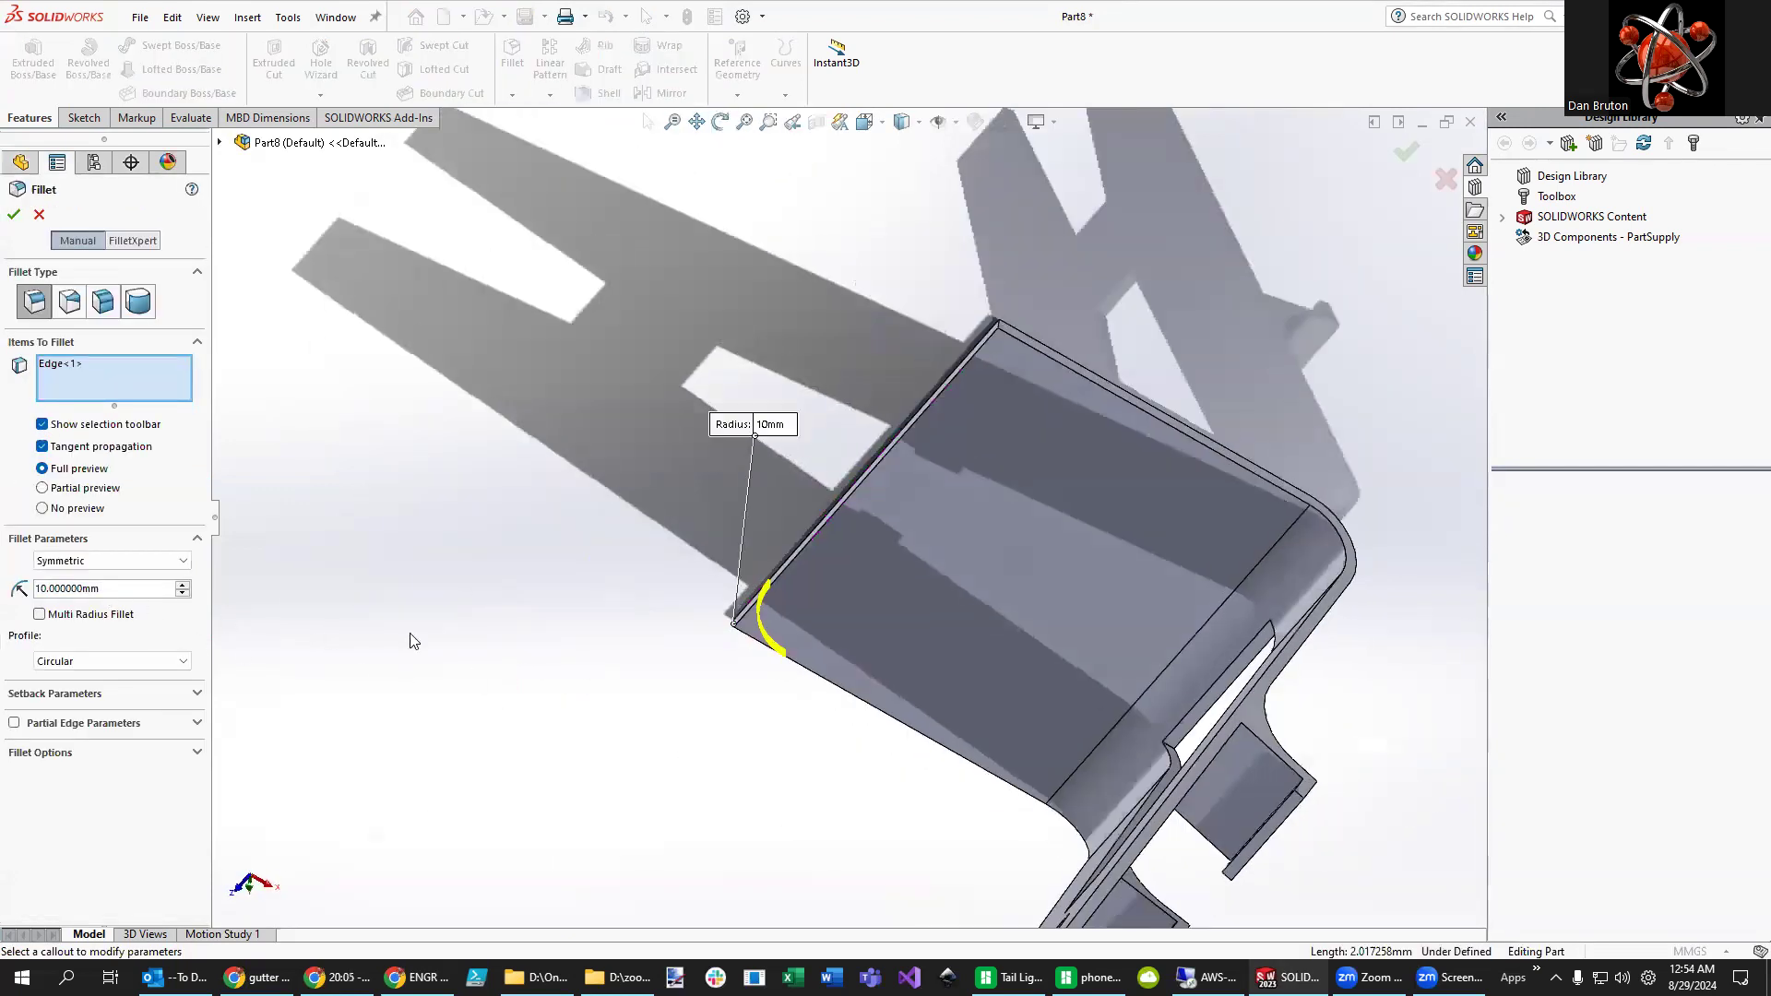
{"action": "scroll", "coordinate": [994, 336], "scroll_direction": "down", "scroll_amount": 5}
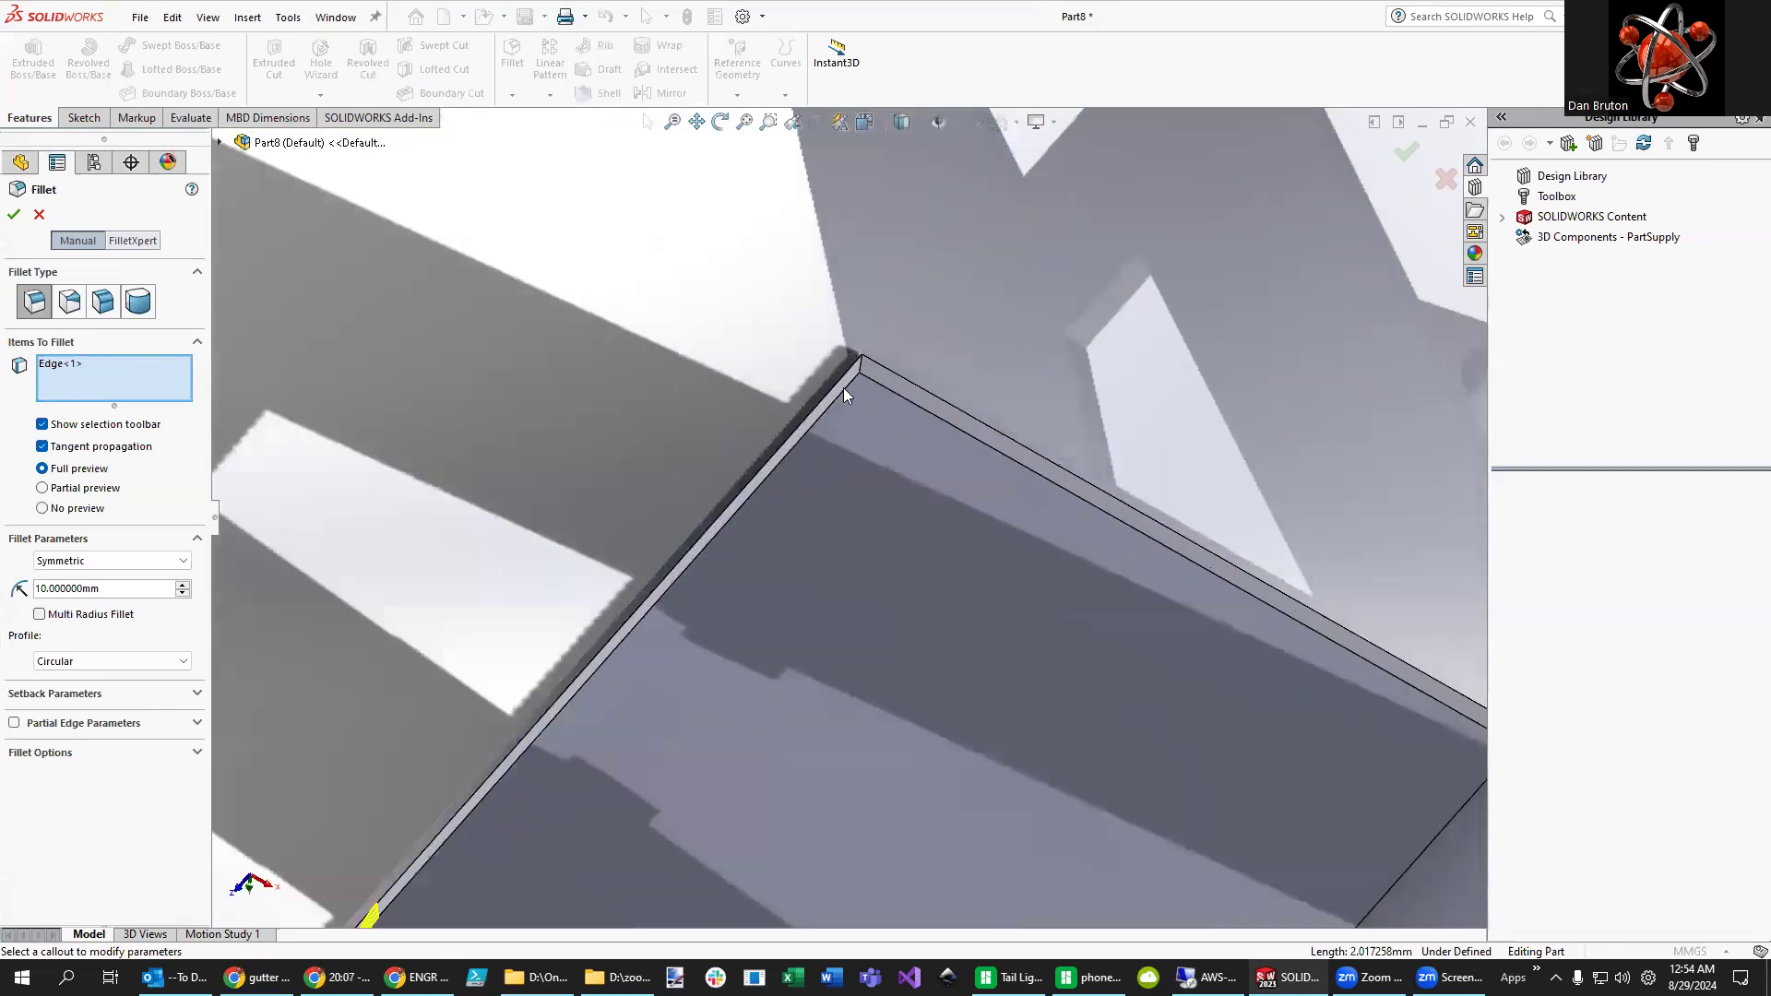
{"action": "left_click", "coordinate": [878, 380]}
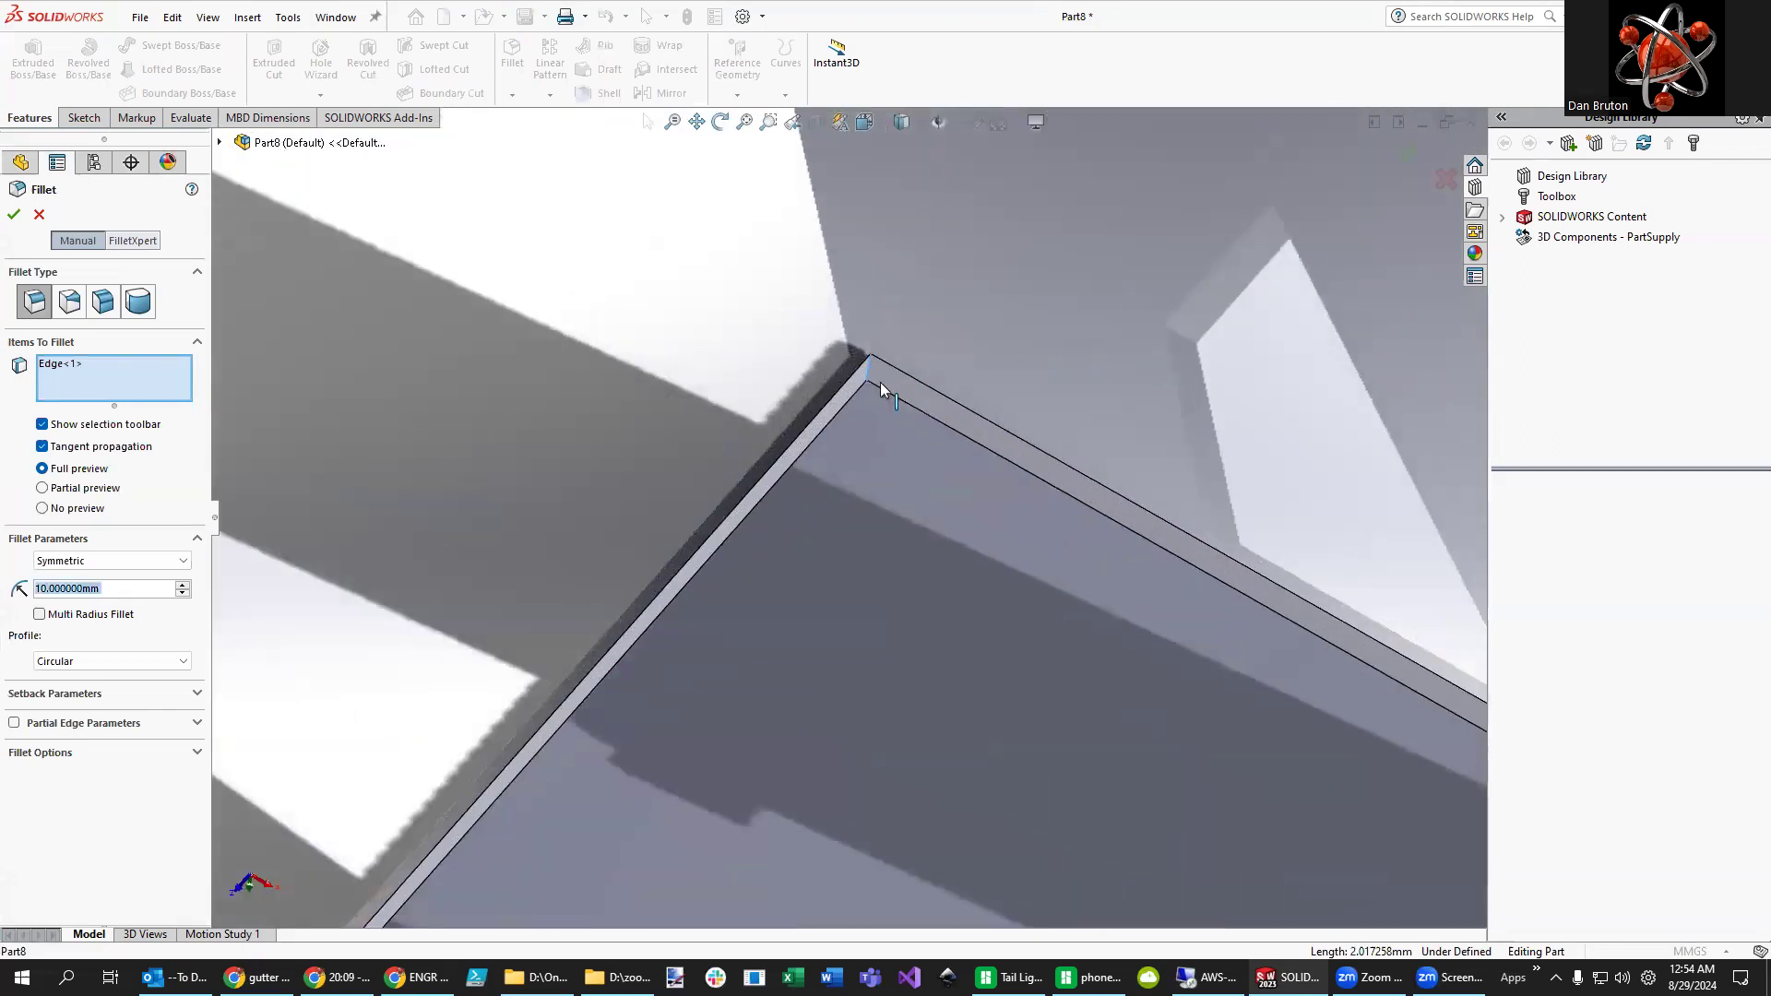
- Add the four corner edges at the tips of the two upper prongs to the 10 mm fillet and create it
{"action": "scroll", "coordinate": [971, 617], "scroll_direction": "up", "scroll_amount": 3}
{"action": "scroll", "coordinate": [1058, 723], "scroll_direction": "up", "scroll_amount": 4}
{"action": "middle_click_drag", "start_coordinate": [1091, 771], "coordinate": [1085, 464]}
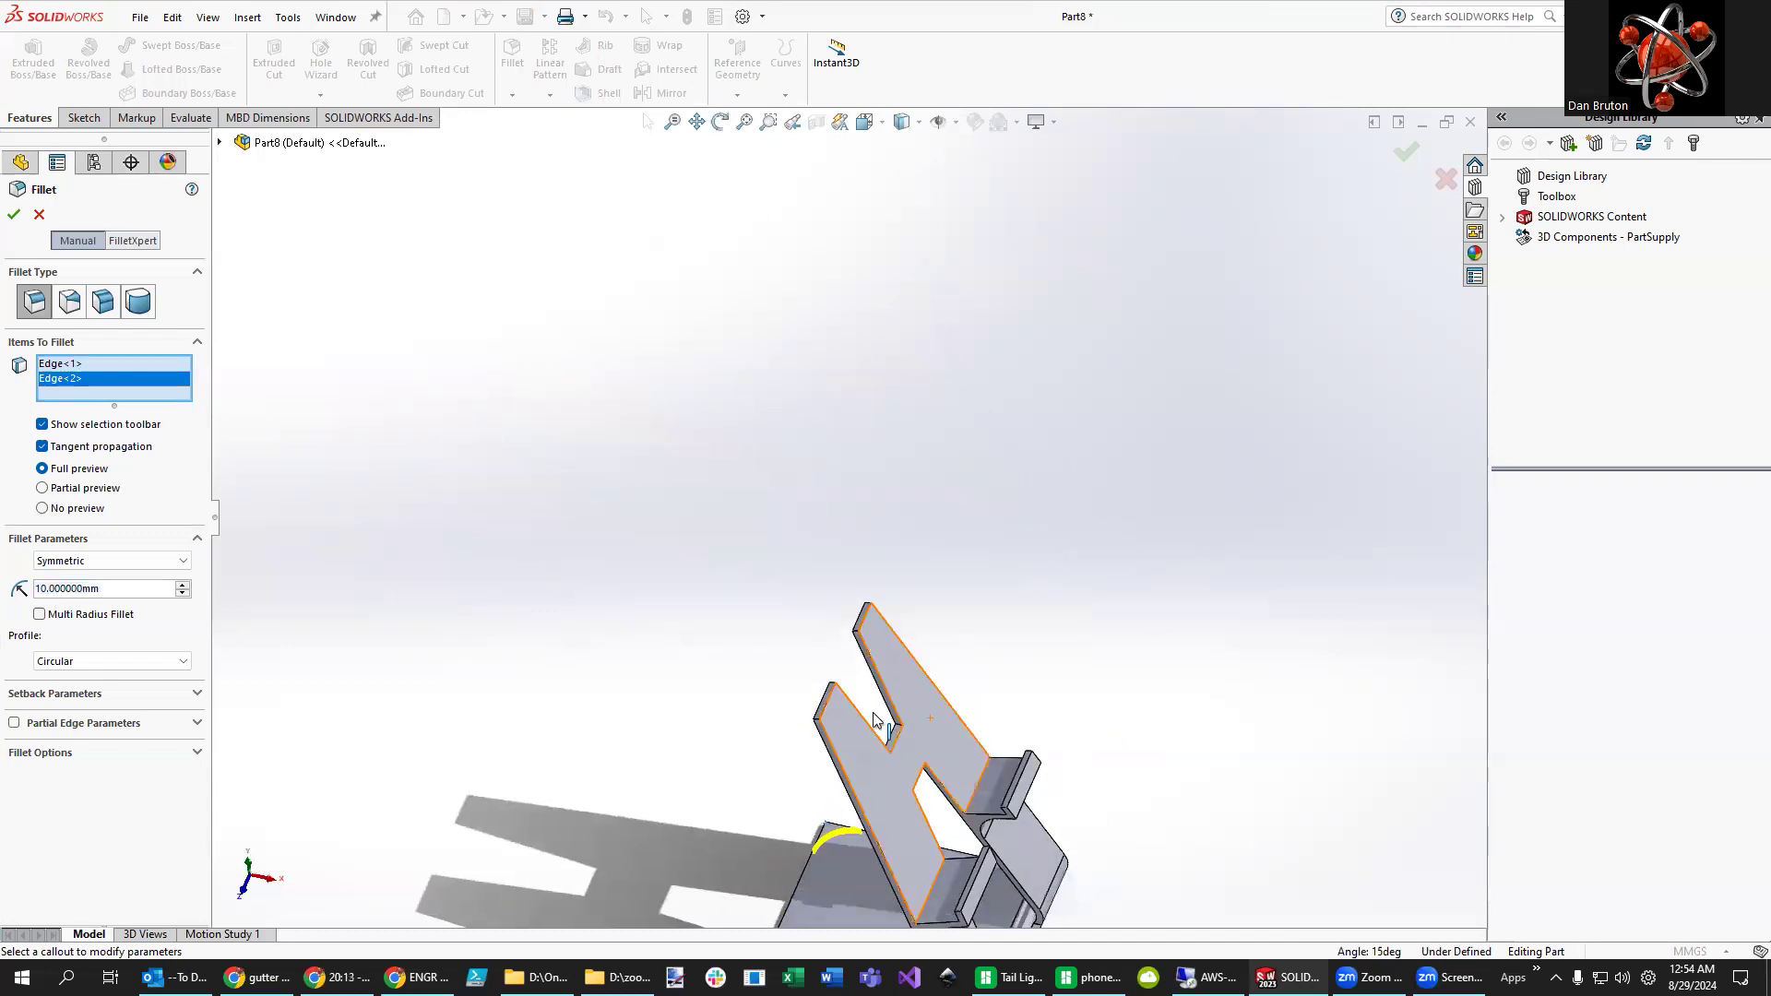
{"action": "scroll", "coordinate": [824, 736], "scroll_direction": "down", "scroll_amount": 5}
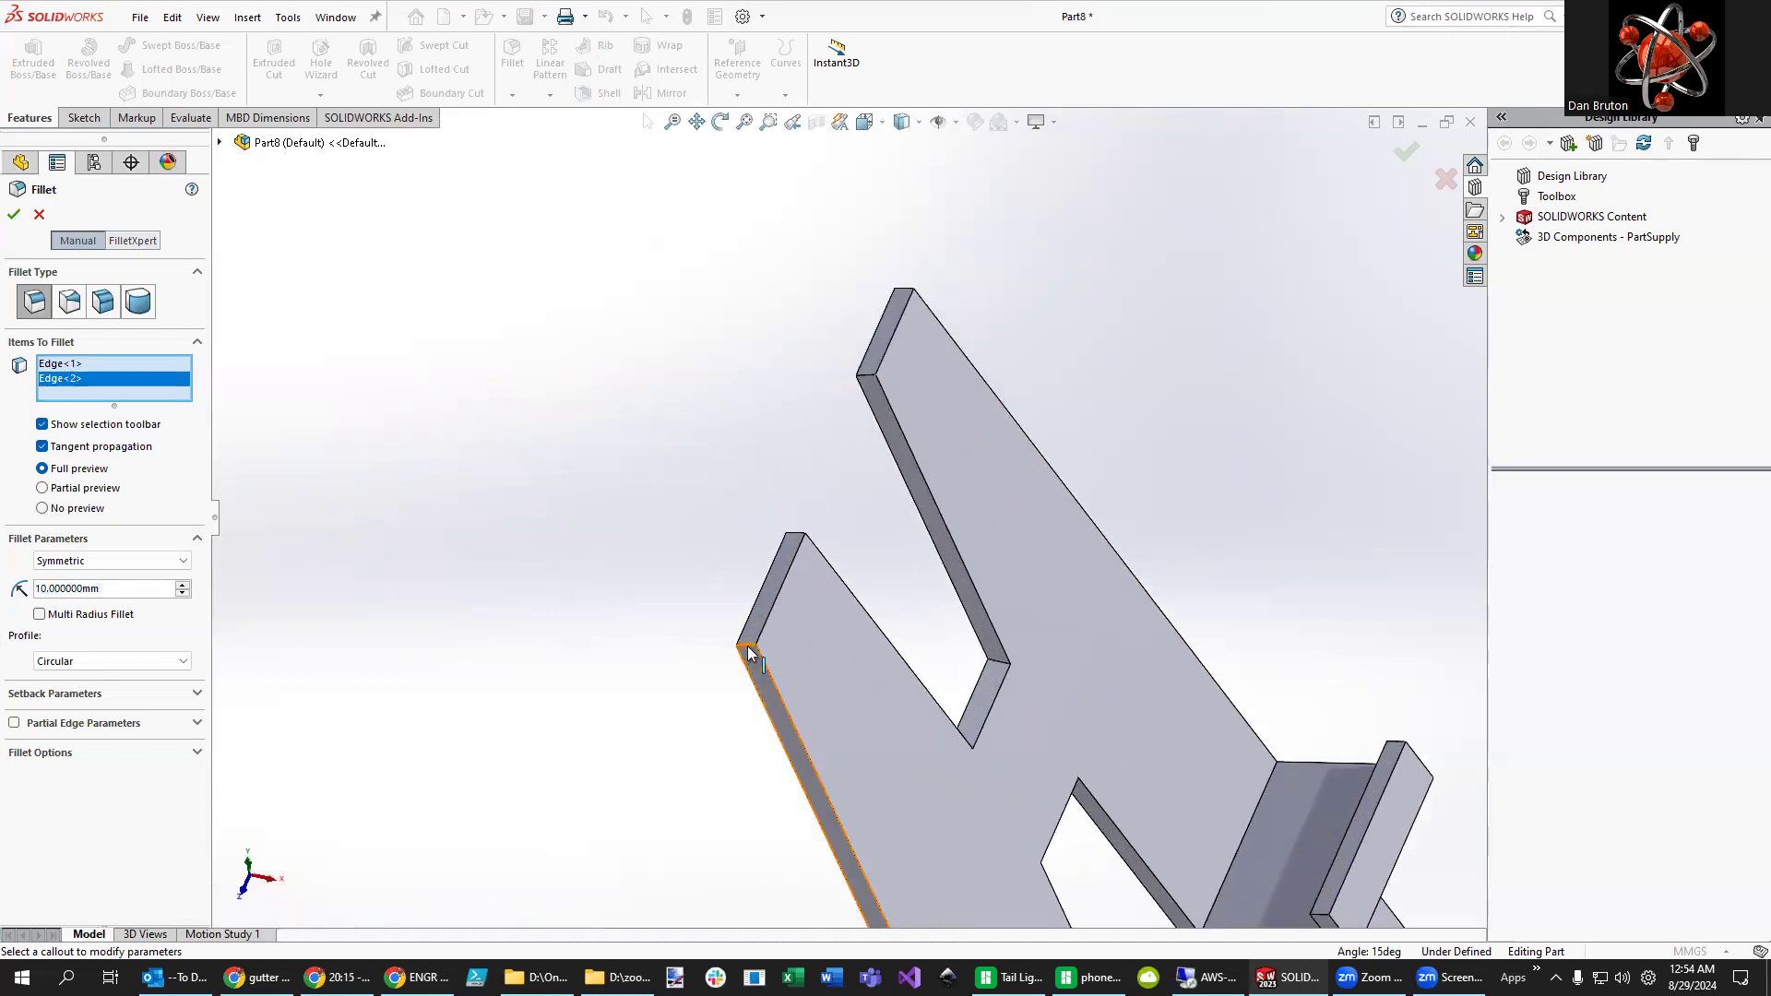
{"action": "left_click", "coordinate": [750, 649]}
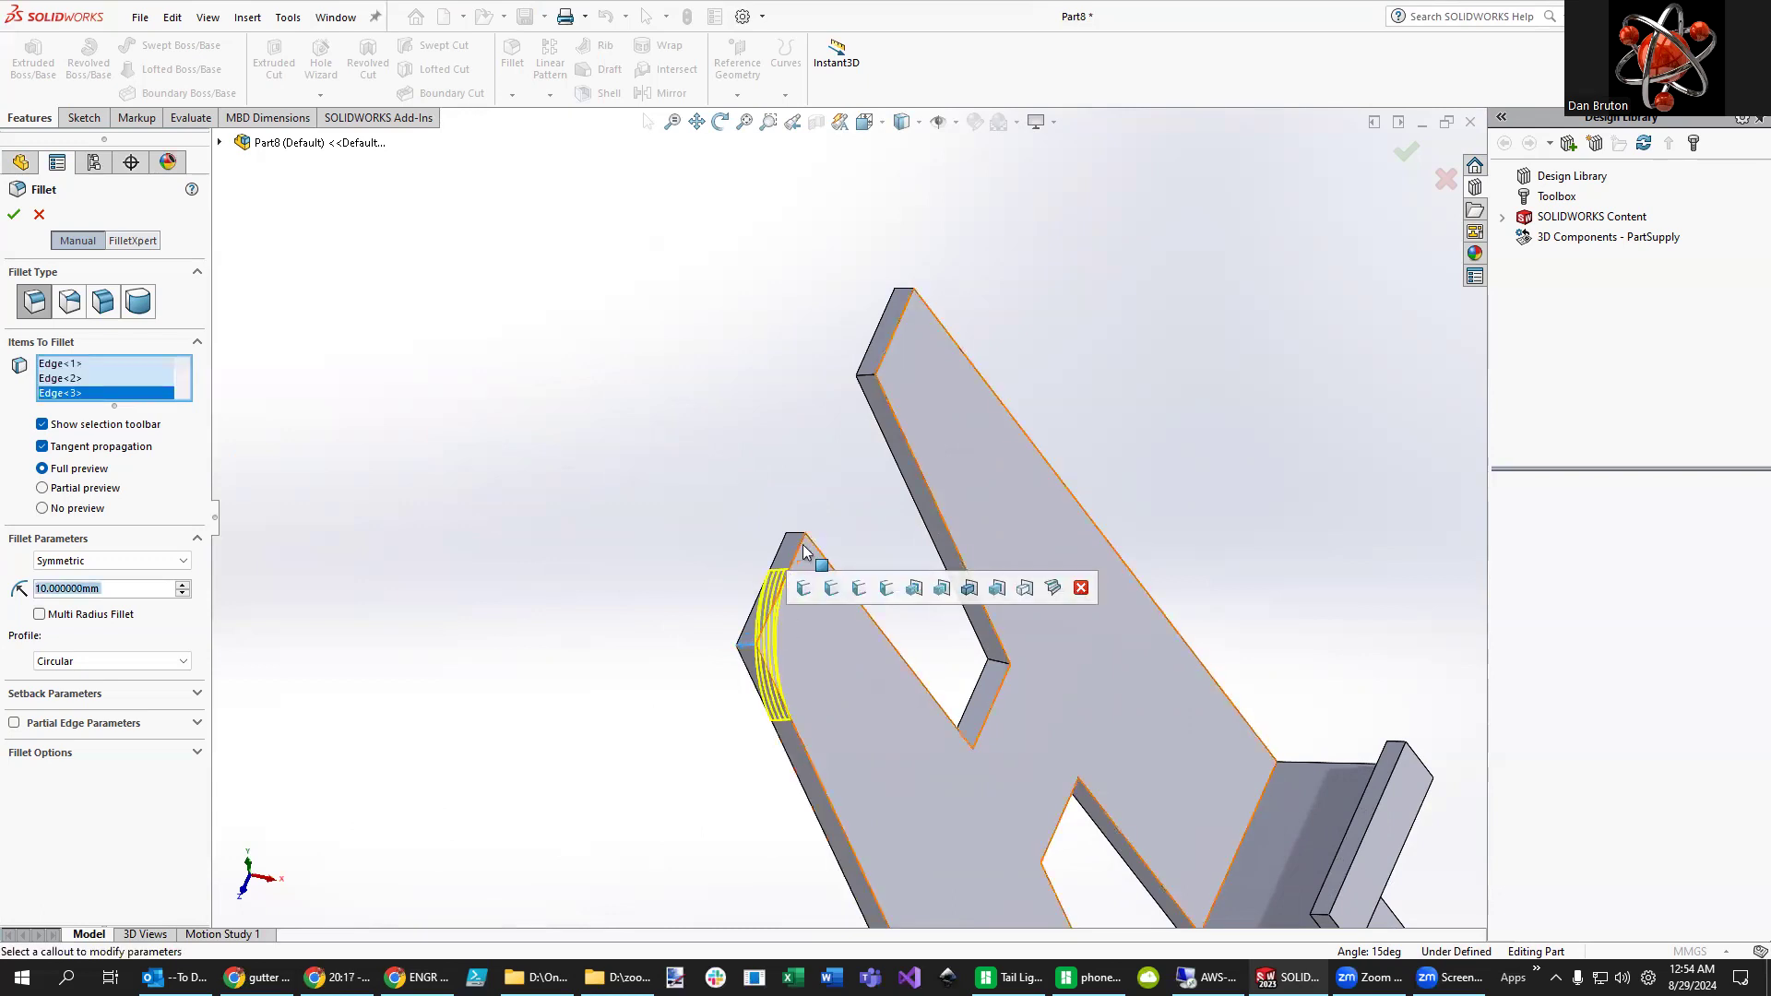
{"action": "left_click", "coordinate": [867, 386]}
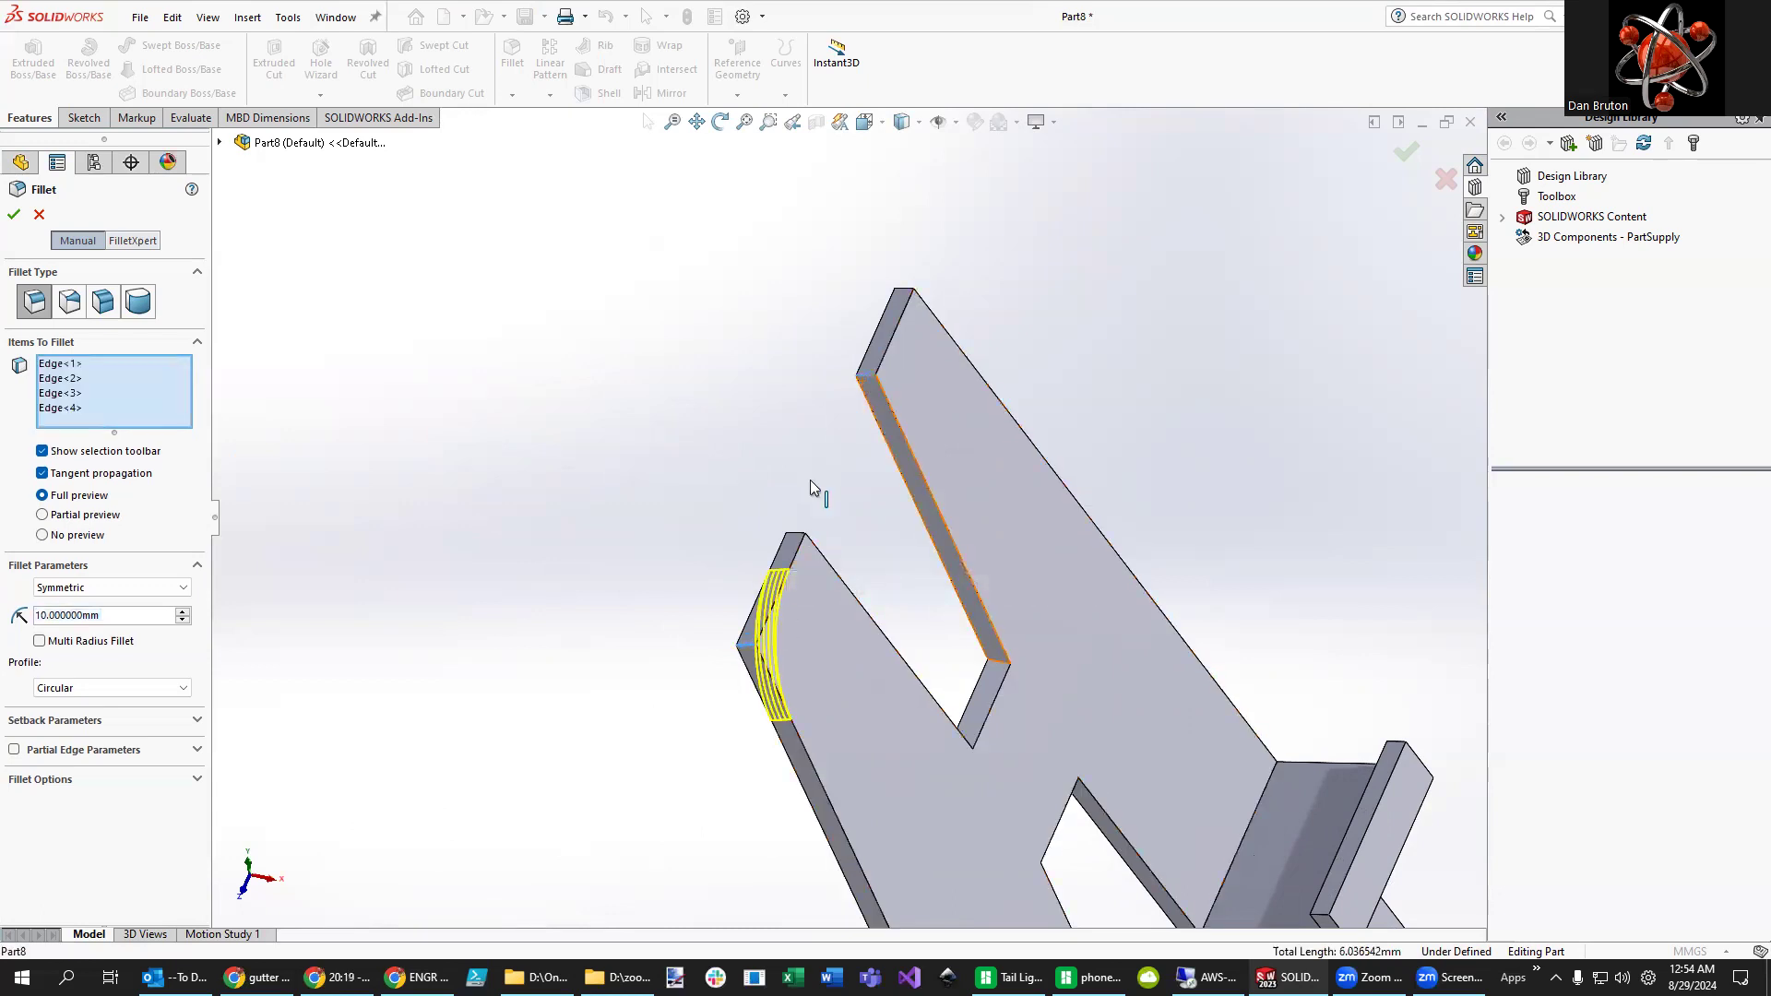
{"action": "left_click", "coordinate": [799, 539]}
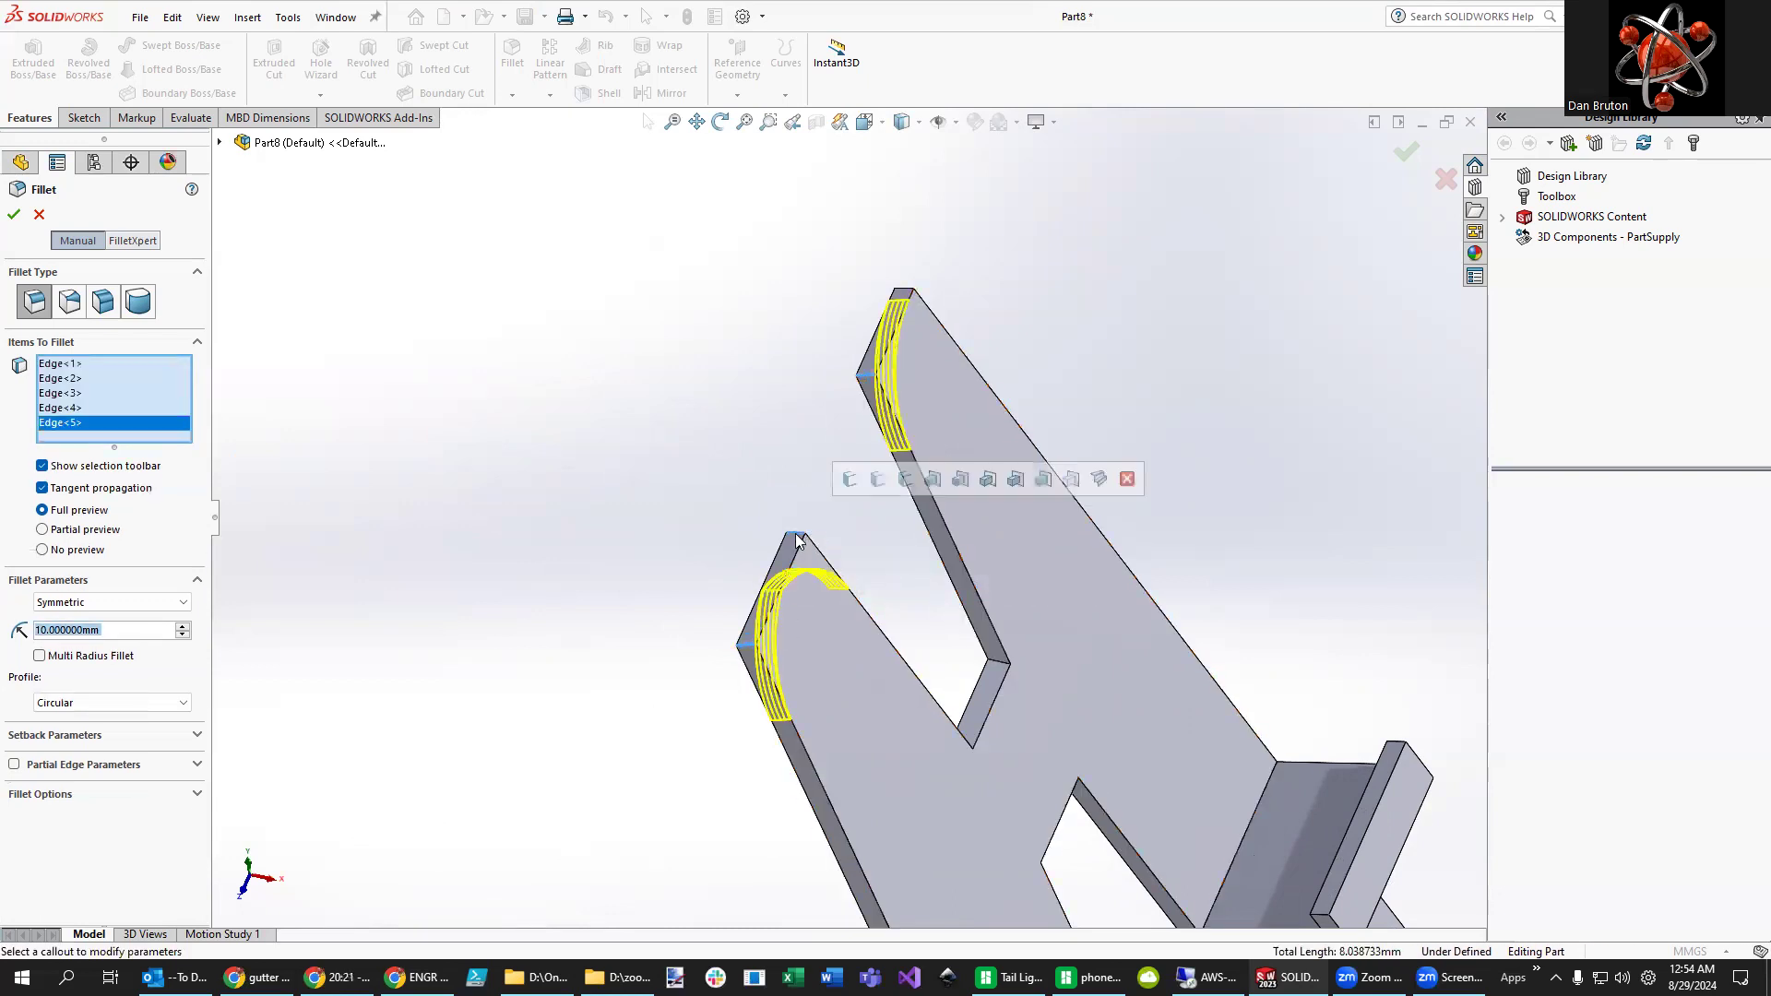
{"action": "left_click", "coordinate": [904, 293]}
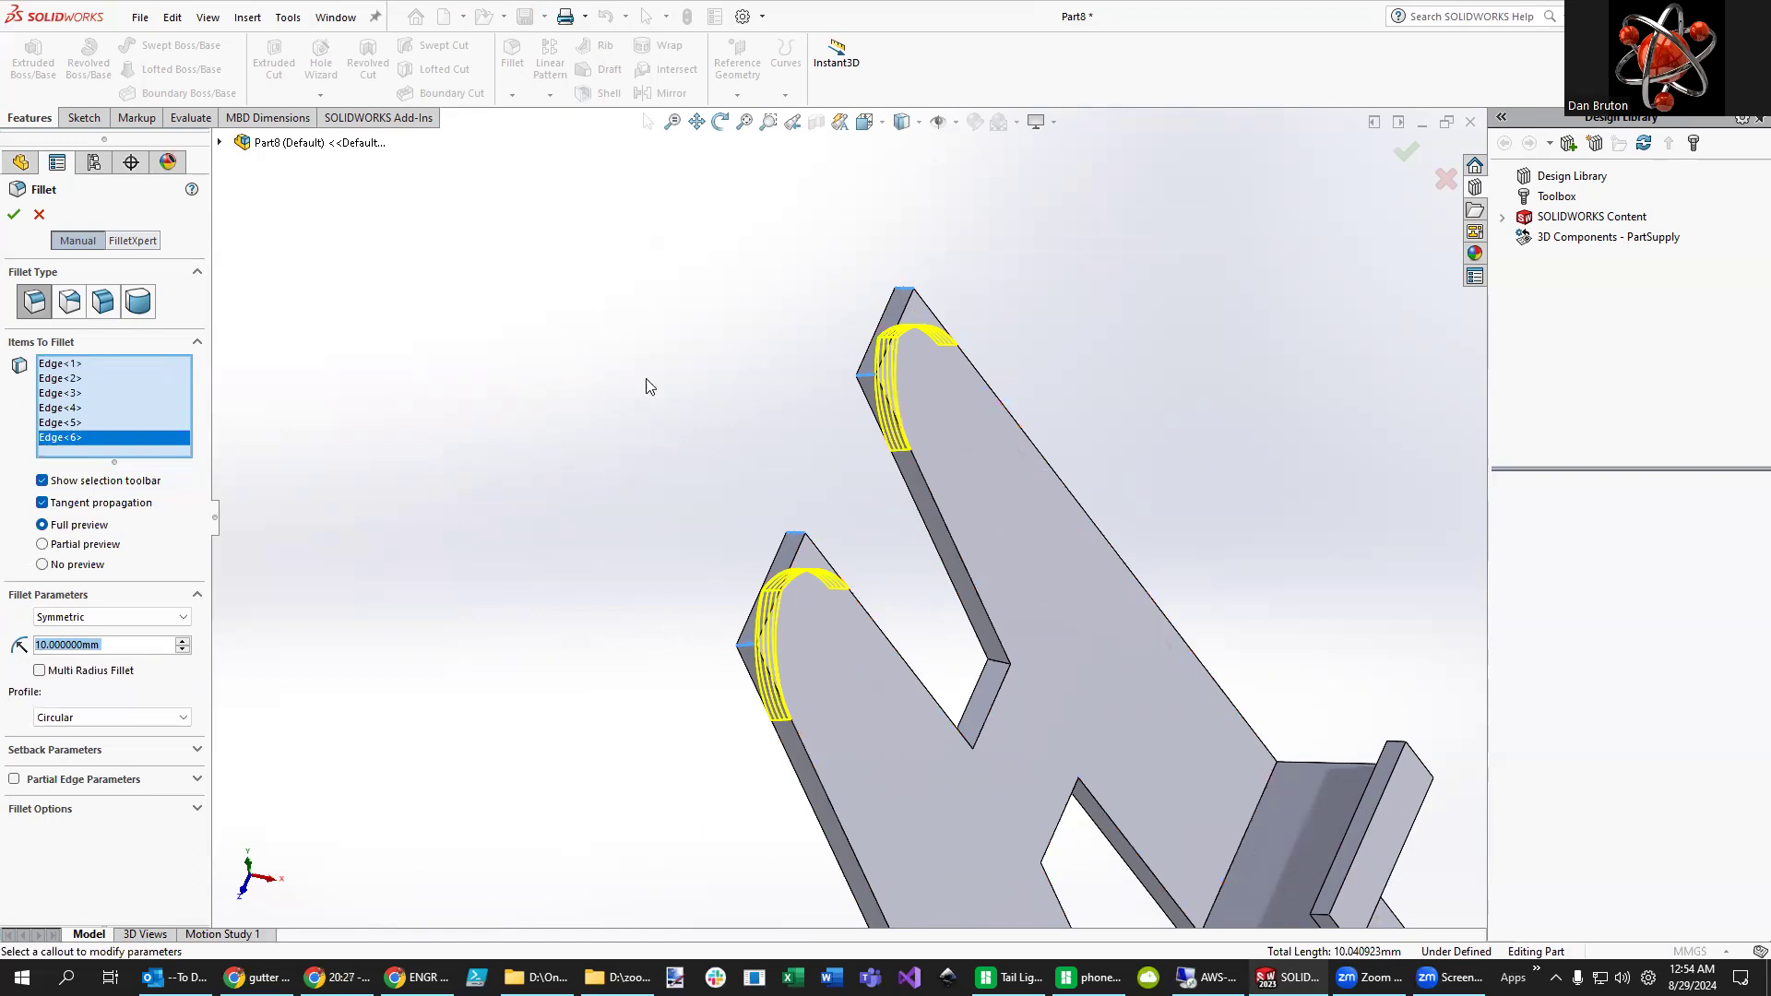
{"action": "left_click", "coordinate": [1405, 158]}
- Reopen the fillet on the base and prong corners for editing and try a 5 mm radius
{"action": "mouse_move", "coordinate": [634, 721]}
{"action": "middle_mouse_down"}
{"action": "mouse_move", "coordinate": [510, 561]}
{"action": "mouse_move", "coordinate": [479, 711]}
{"action": "mouse_move", "coordinate": [542, 656]}
{"action": "middle_mouse_up"}
{"action": "scroll", "coordinate": [514, 654], "scroll_direction": "up", "scroll_amount": 5}
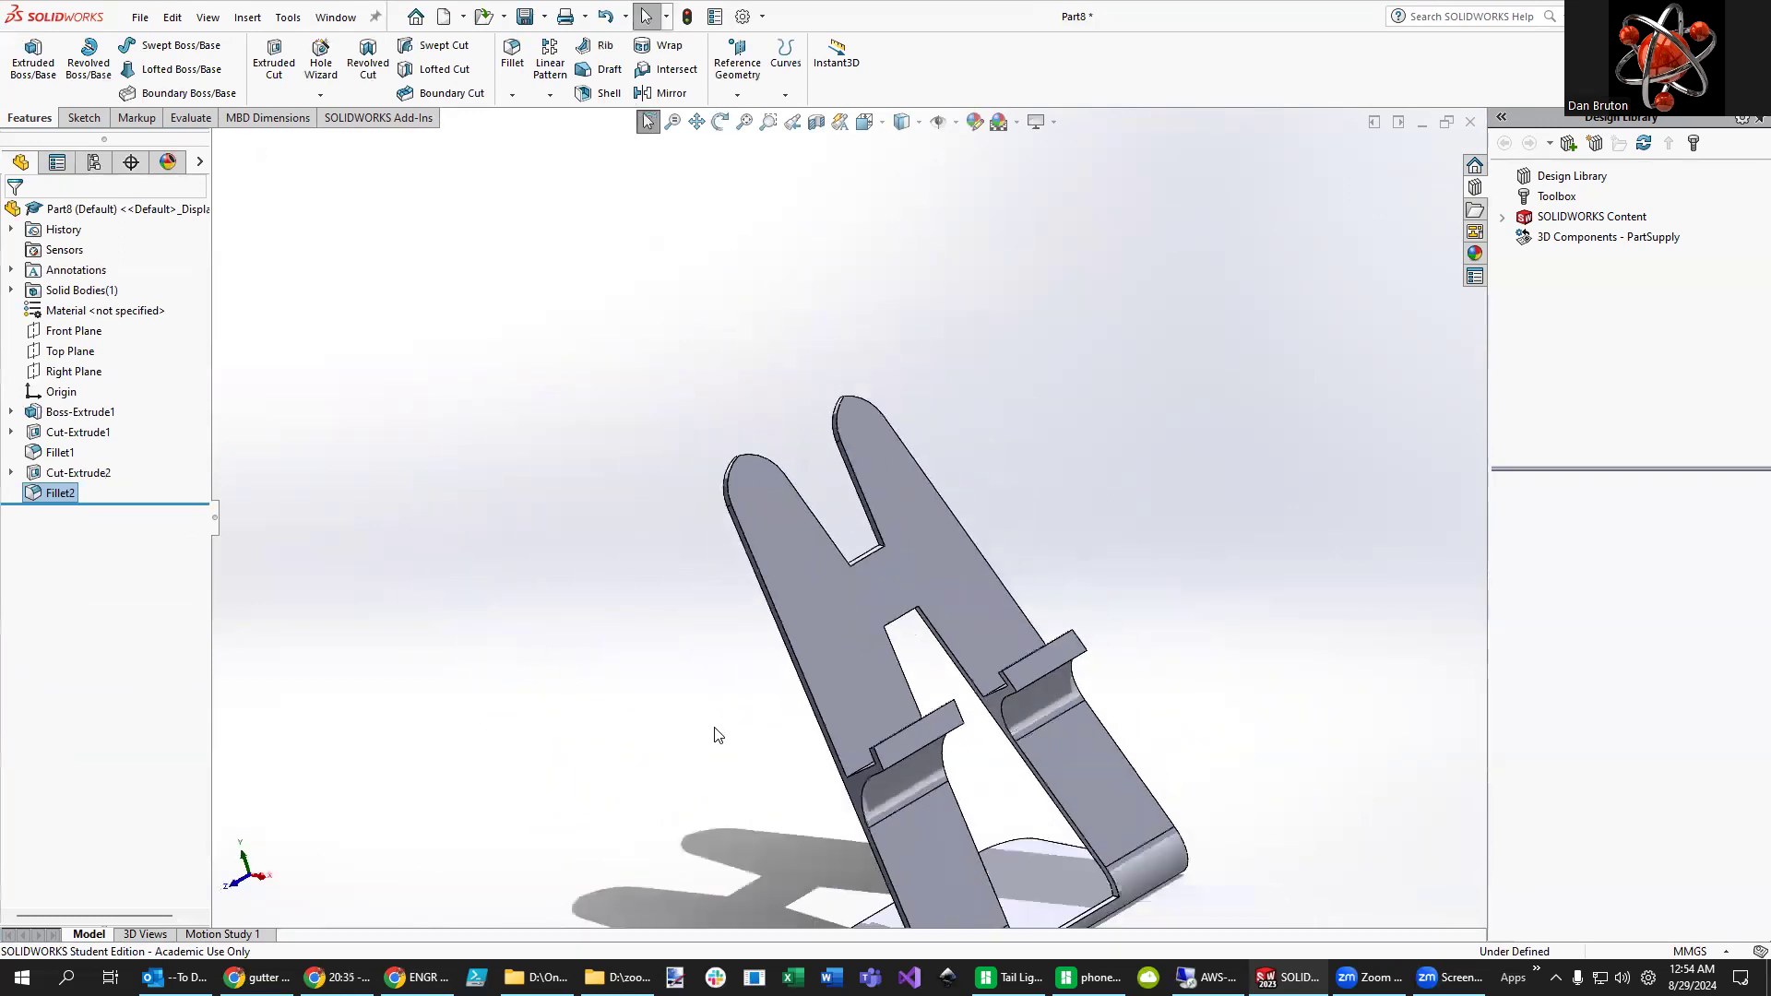
{"action": "scroll", "coordinate": [794, 834], "scroll_direction": "down", "scroll_amount": 8}
{"action": "scroll", "coordinate": [939, 414], "scroll_direction": "up", "scroll_amount": 8}
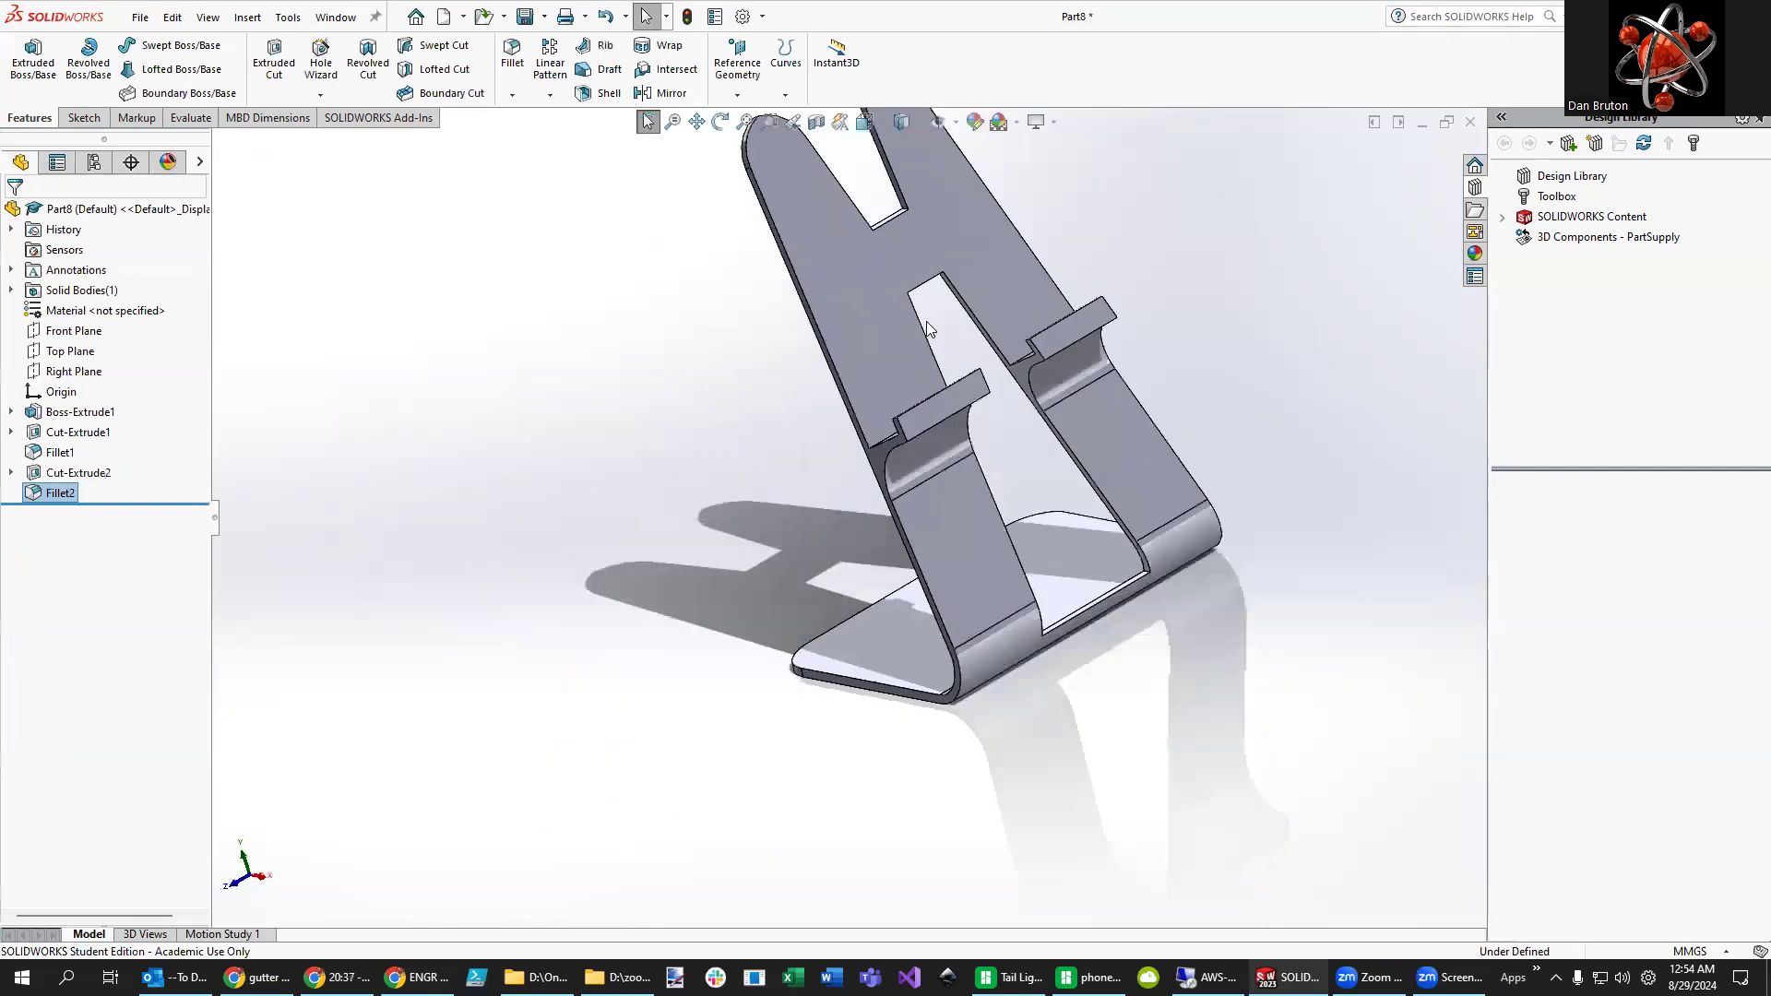
{"action": "scroll", "coordinate": [811, 328], "scroll_direction": "down", "scroll_amount": 5}
{"action": "scroll", "coordinate": [810, 354], "scroll_direction": "down", "scroll_amount": 1}
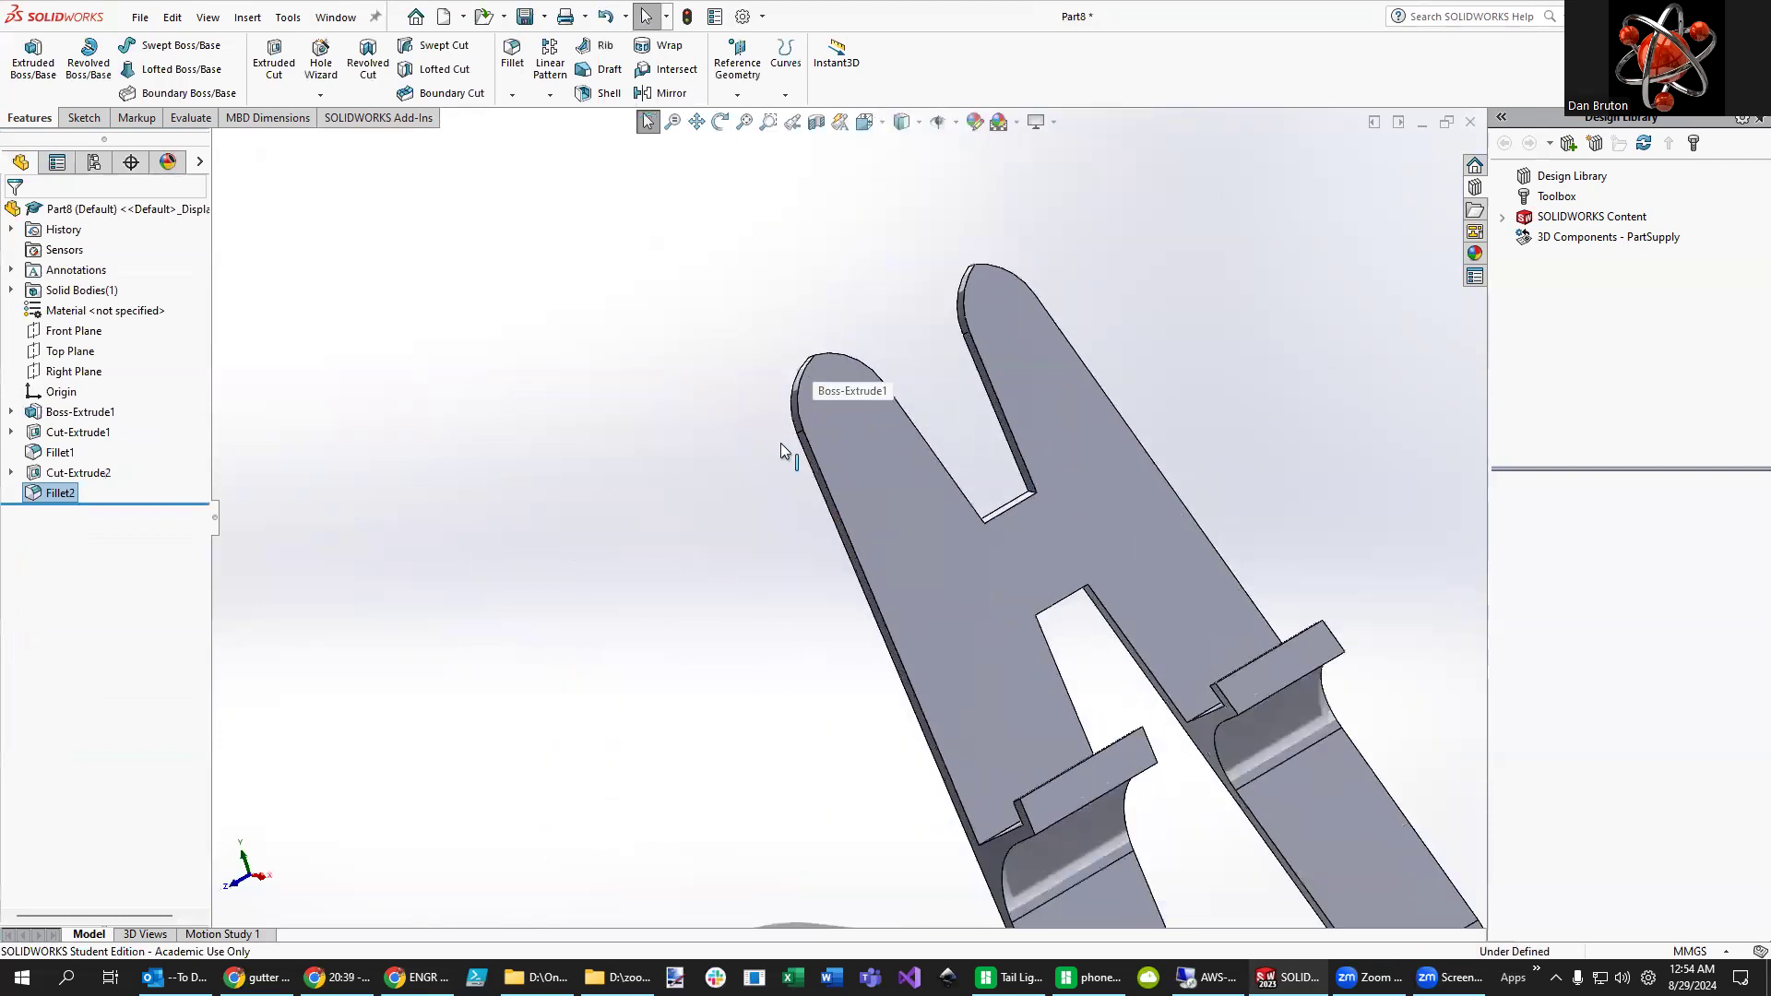
{"action": "right_click", "coordinate": [56, 493]}
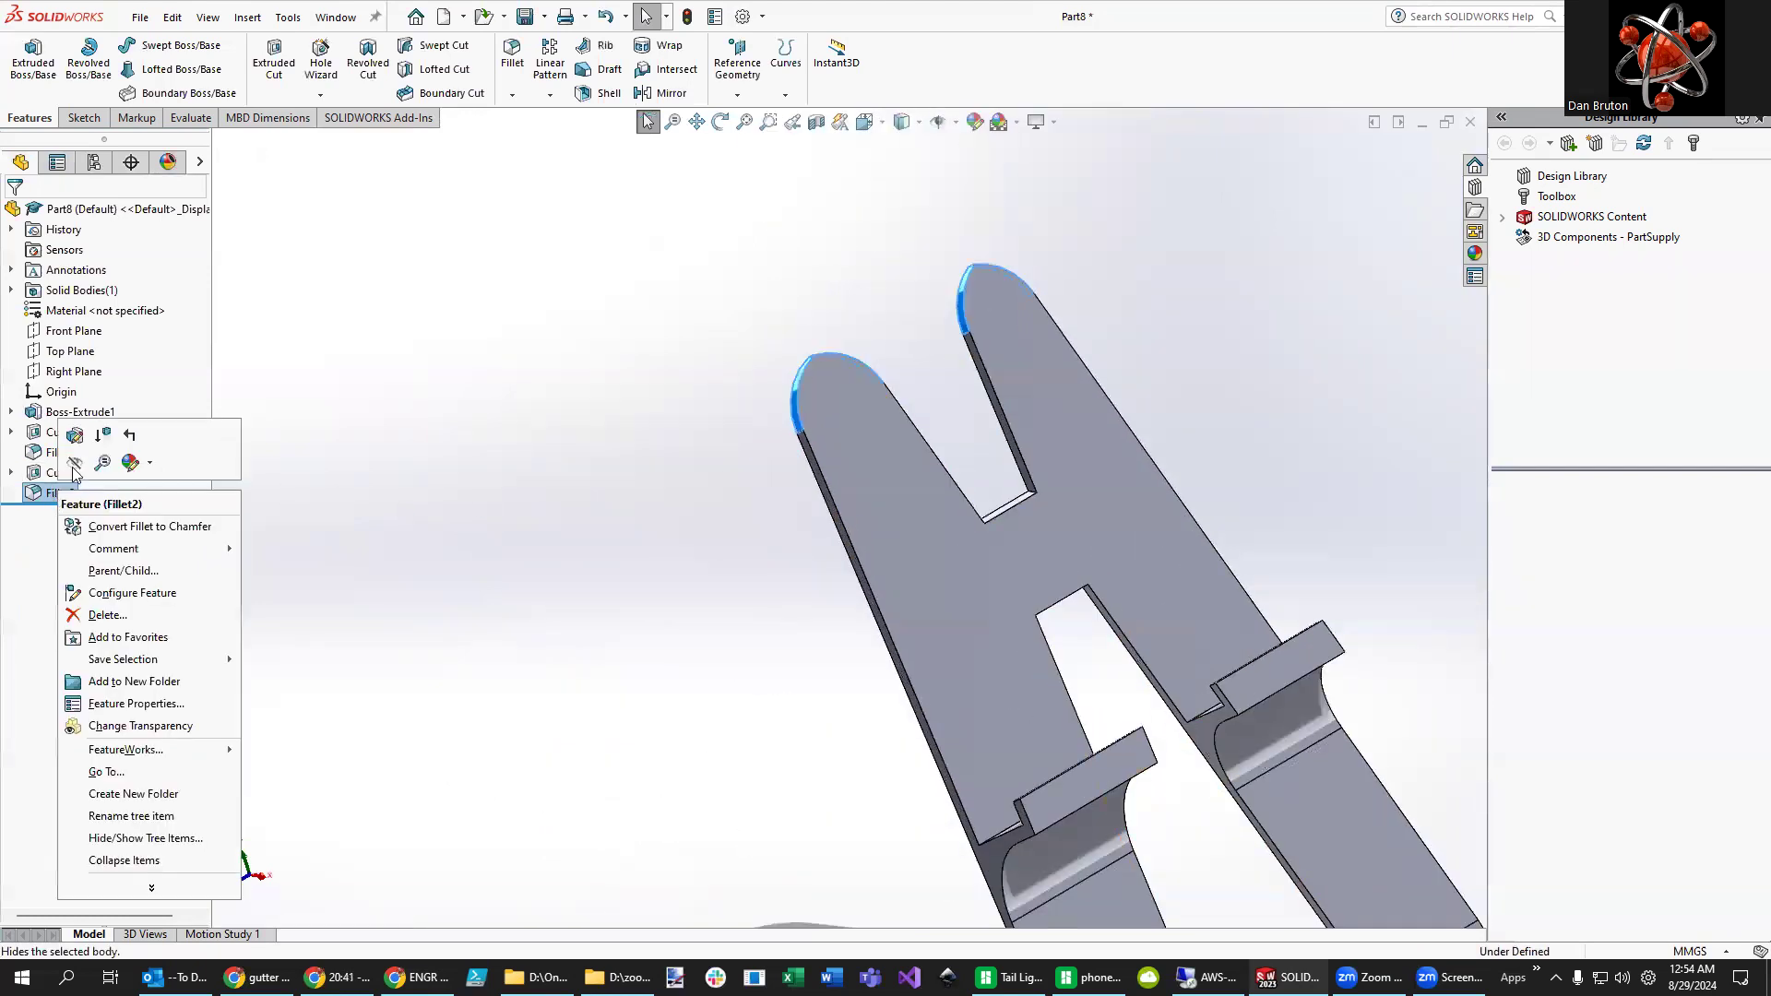
{"action": "key", "text": "Escape"}
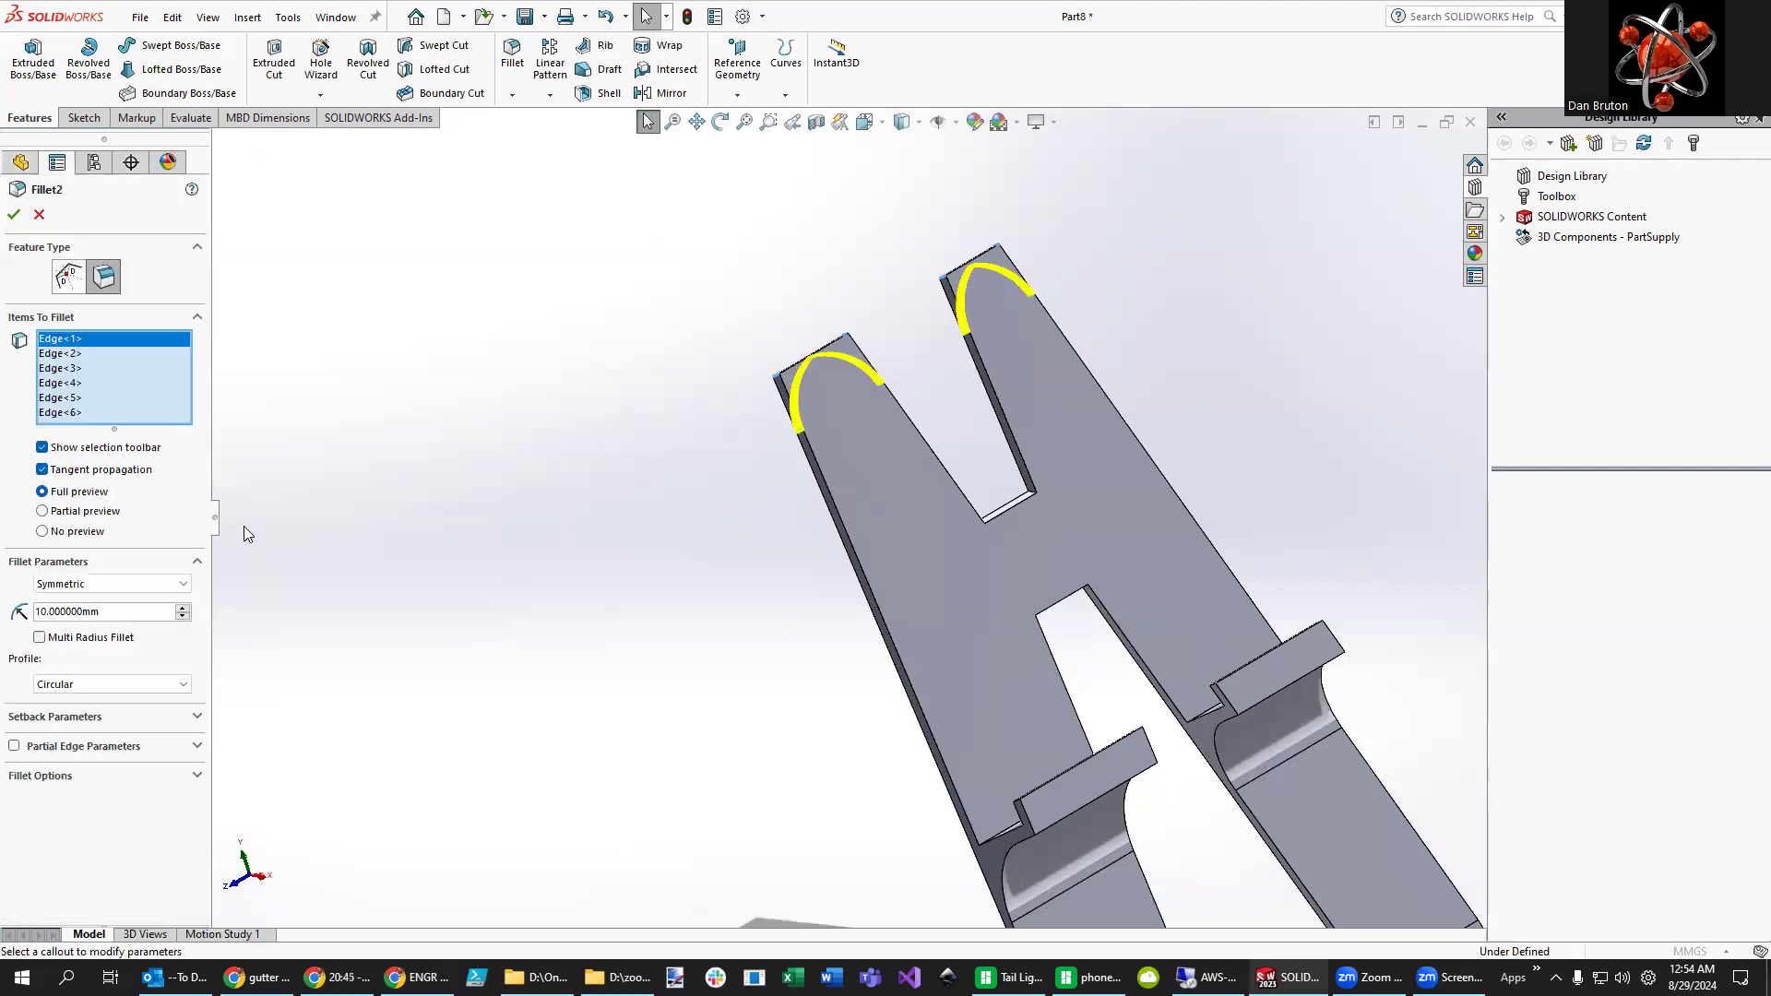
{"action": "type", "text": "56.6mm"}
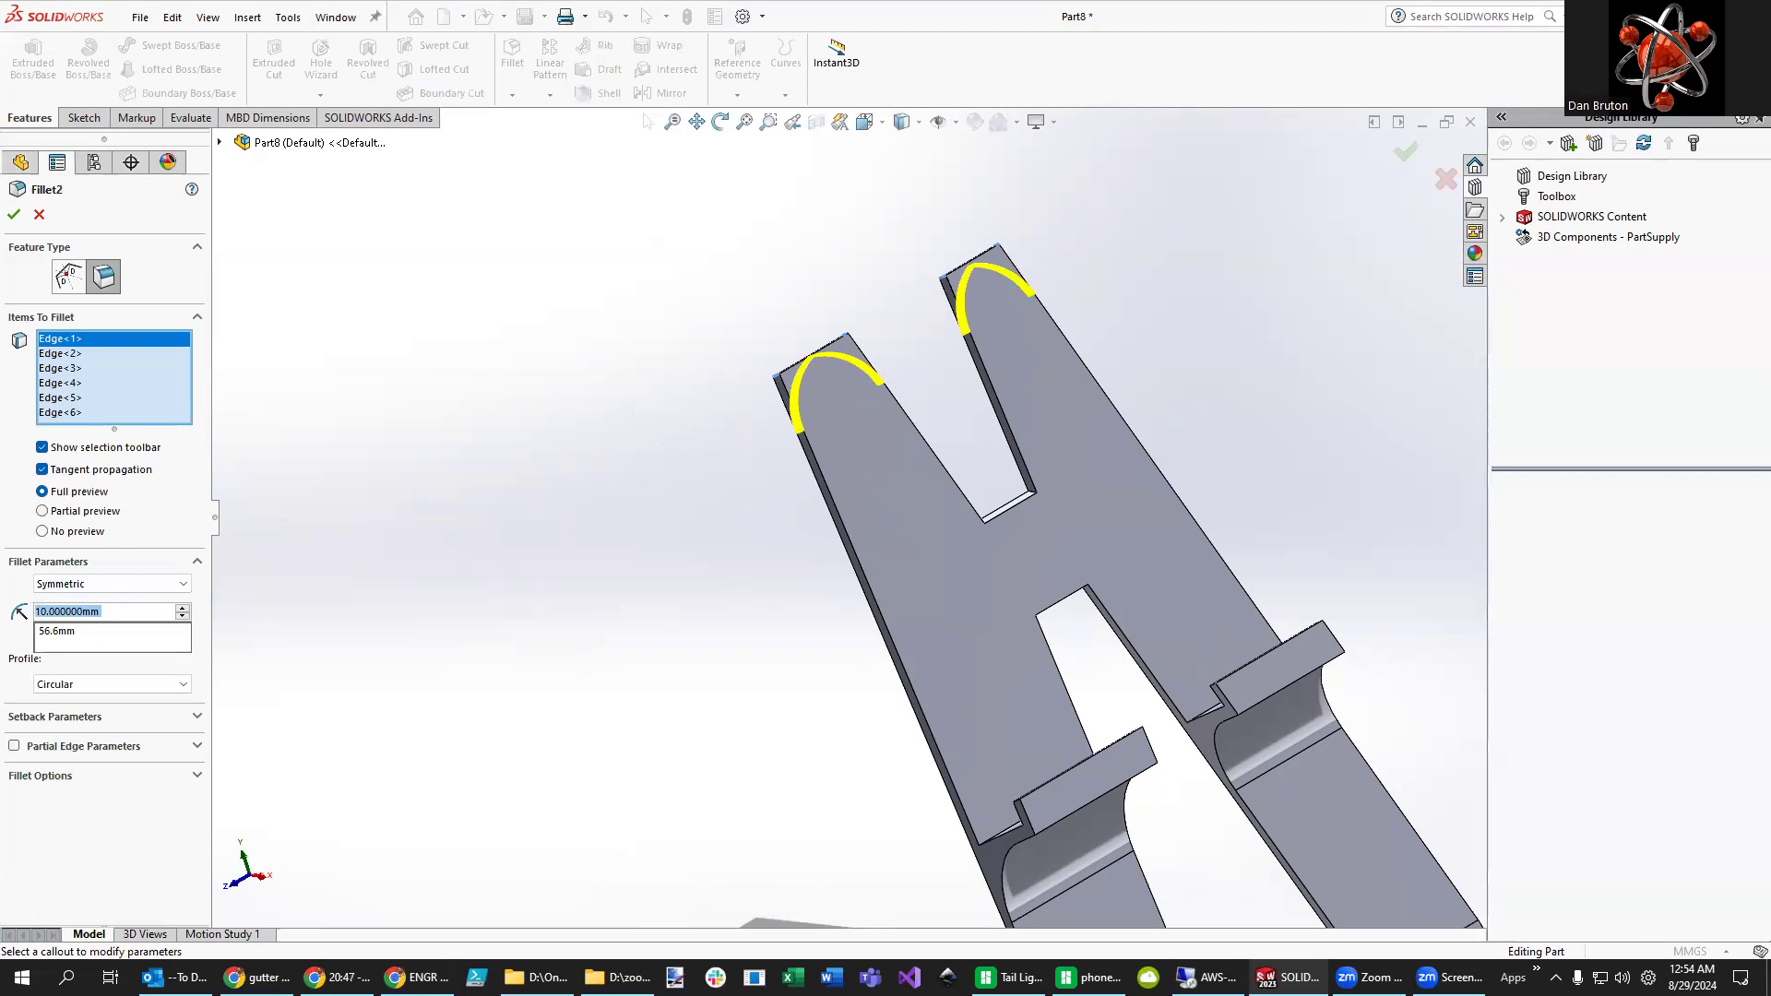
{"action": "key", "text": "Return"}
{"action": "scroll", "coordinate": [793, 385], "scroll_direction": "down", "scroll_amount": 5}
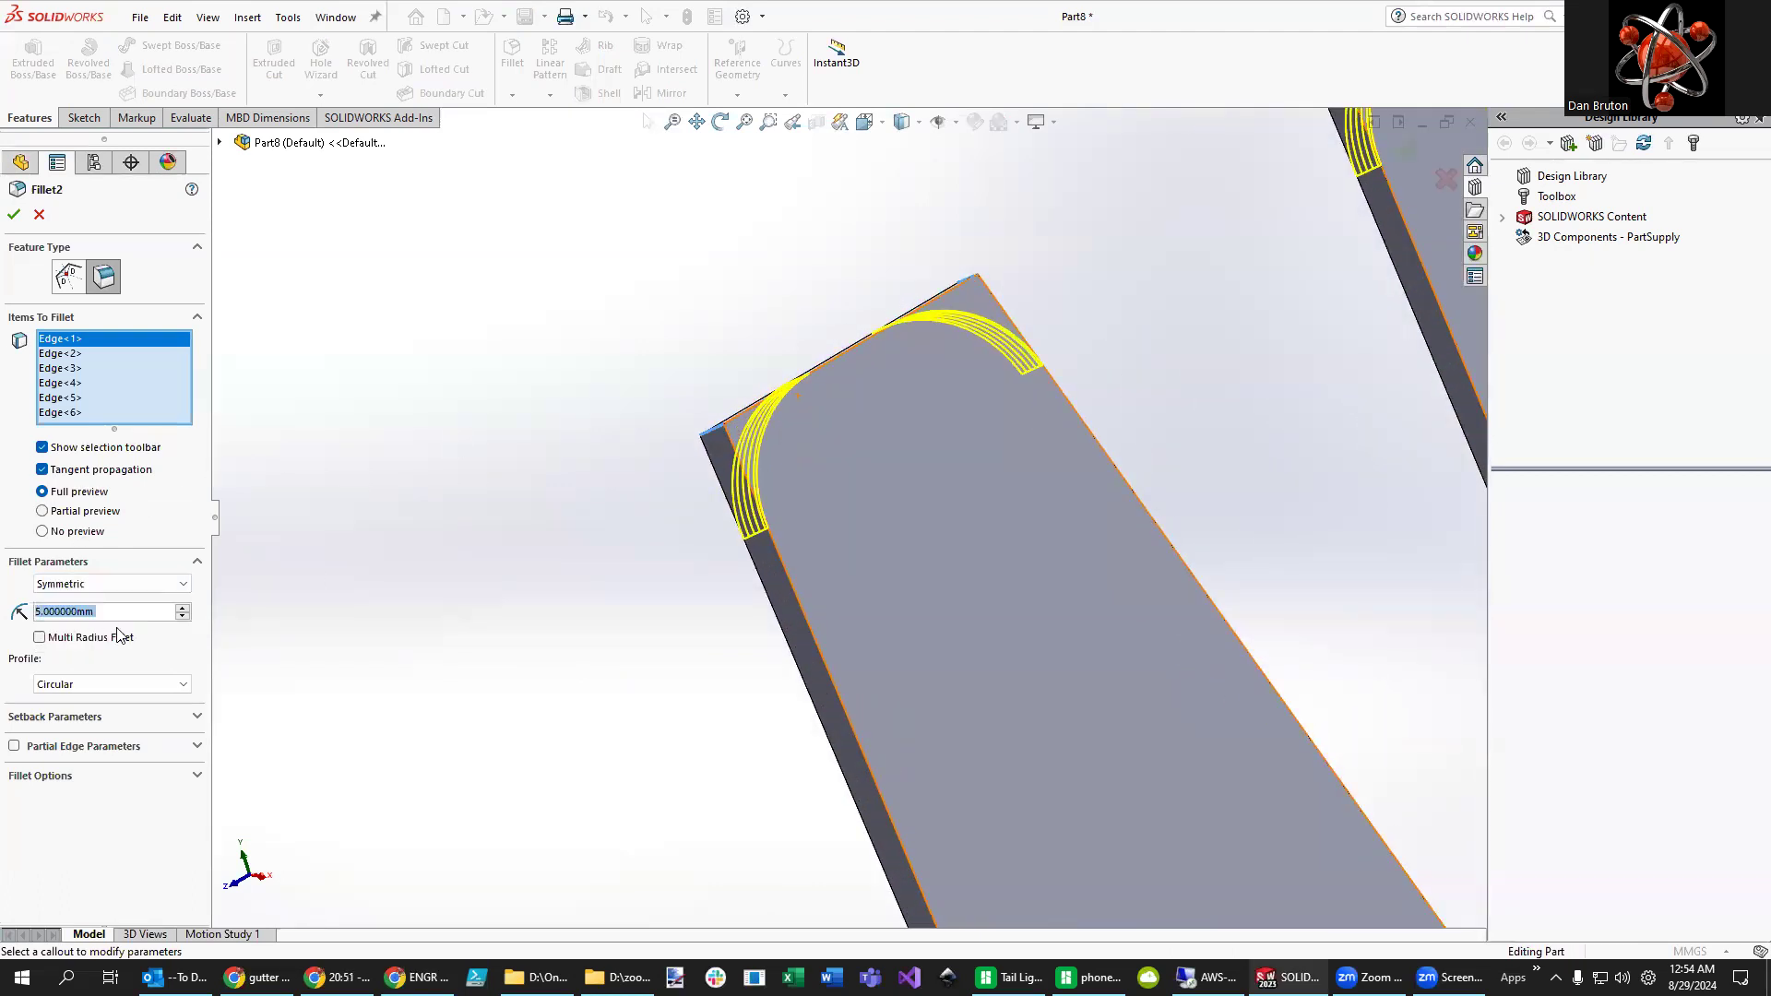
- Try radii of 15 mm and 7 mm for the base and prong corner fillet
{"action": "left_click", "coordinate": [186, 607]}
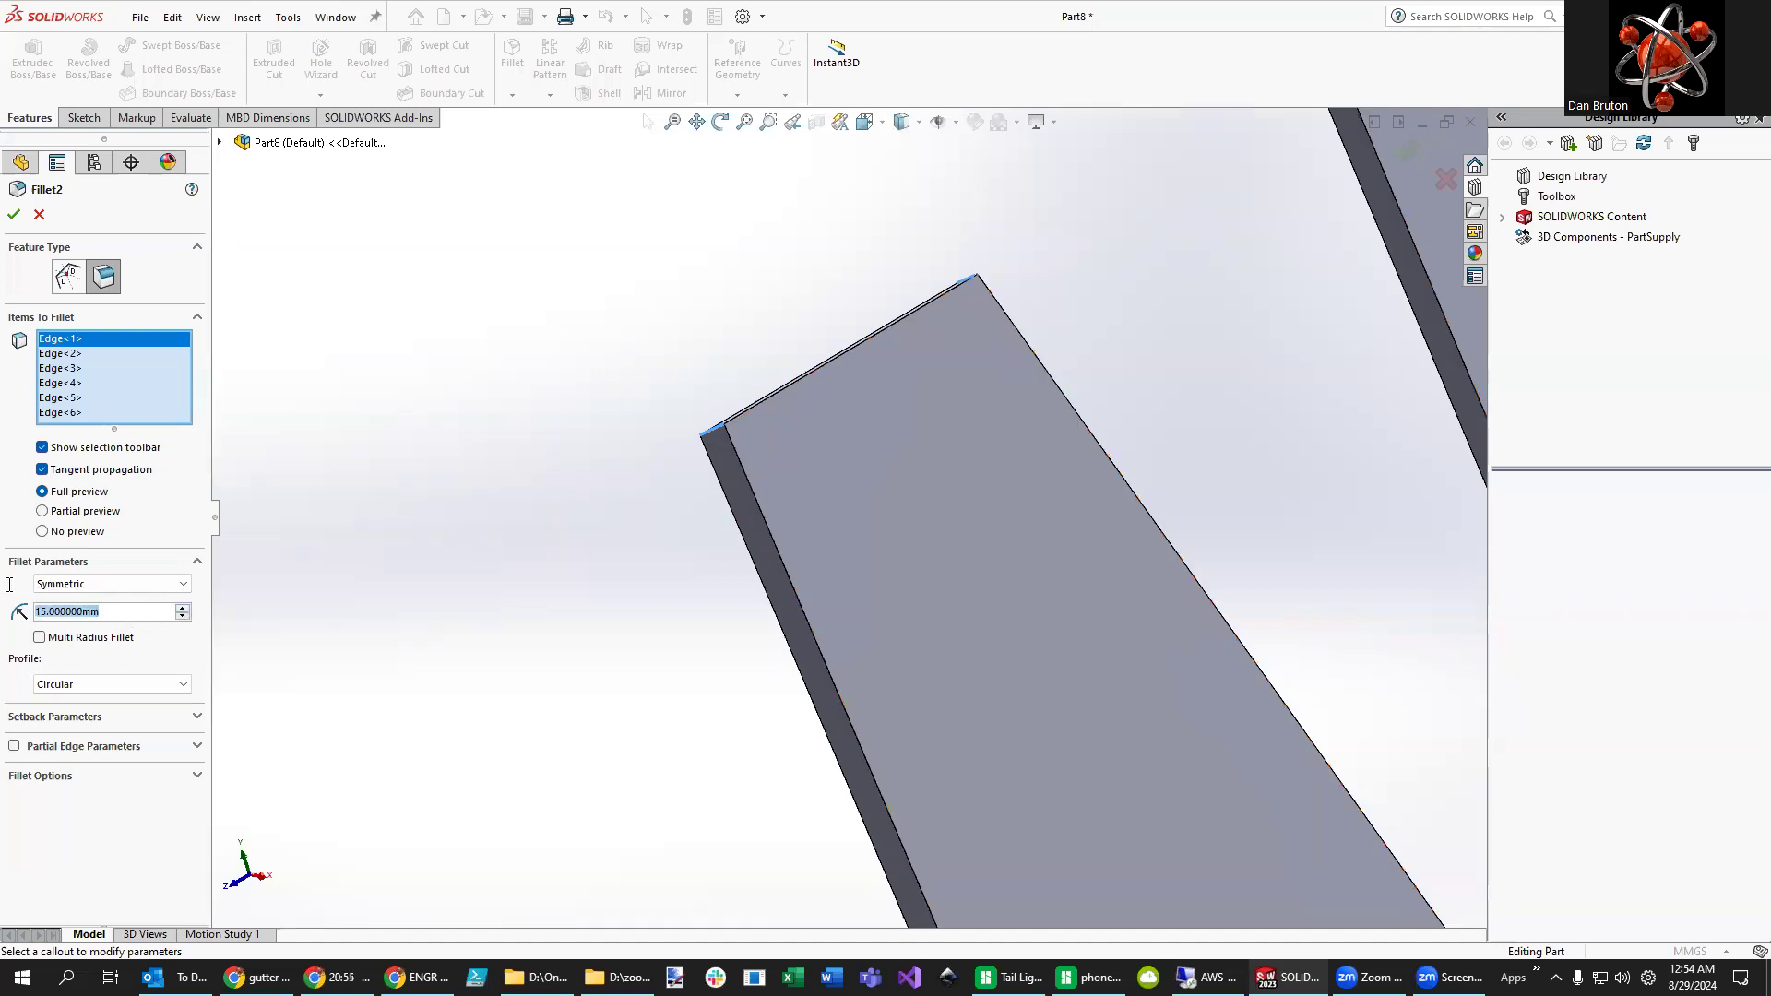
{"action": "type", "text": "7"}
{"action": "key", "text": "Return"}
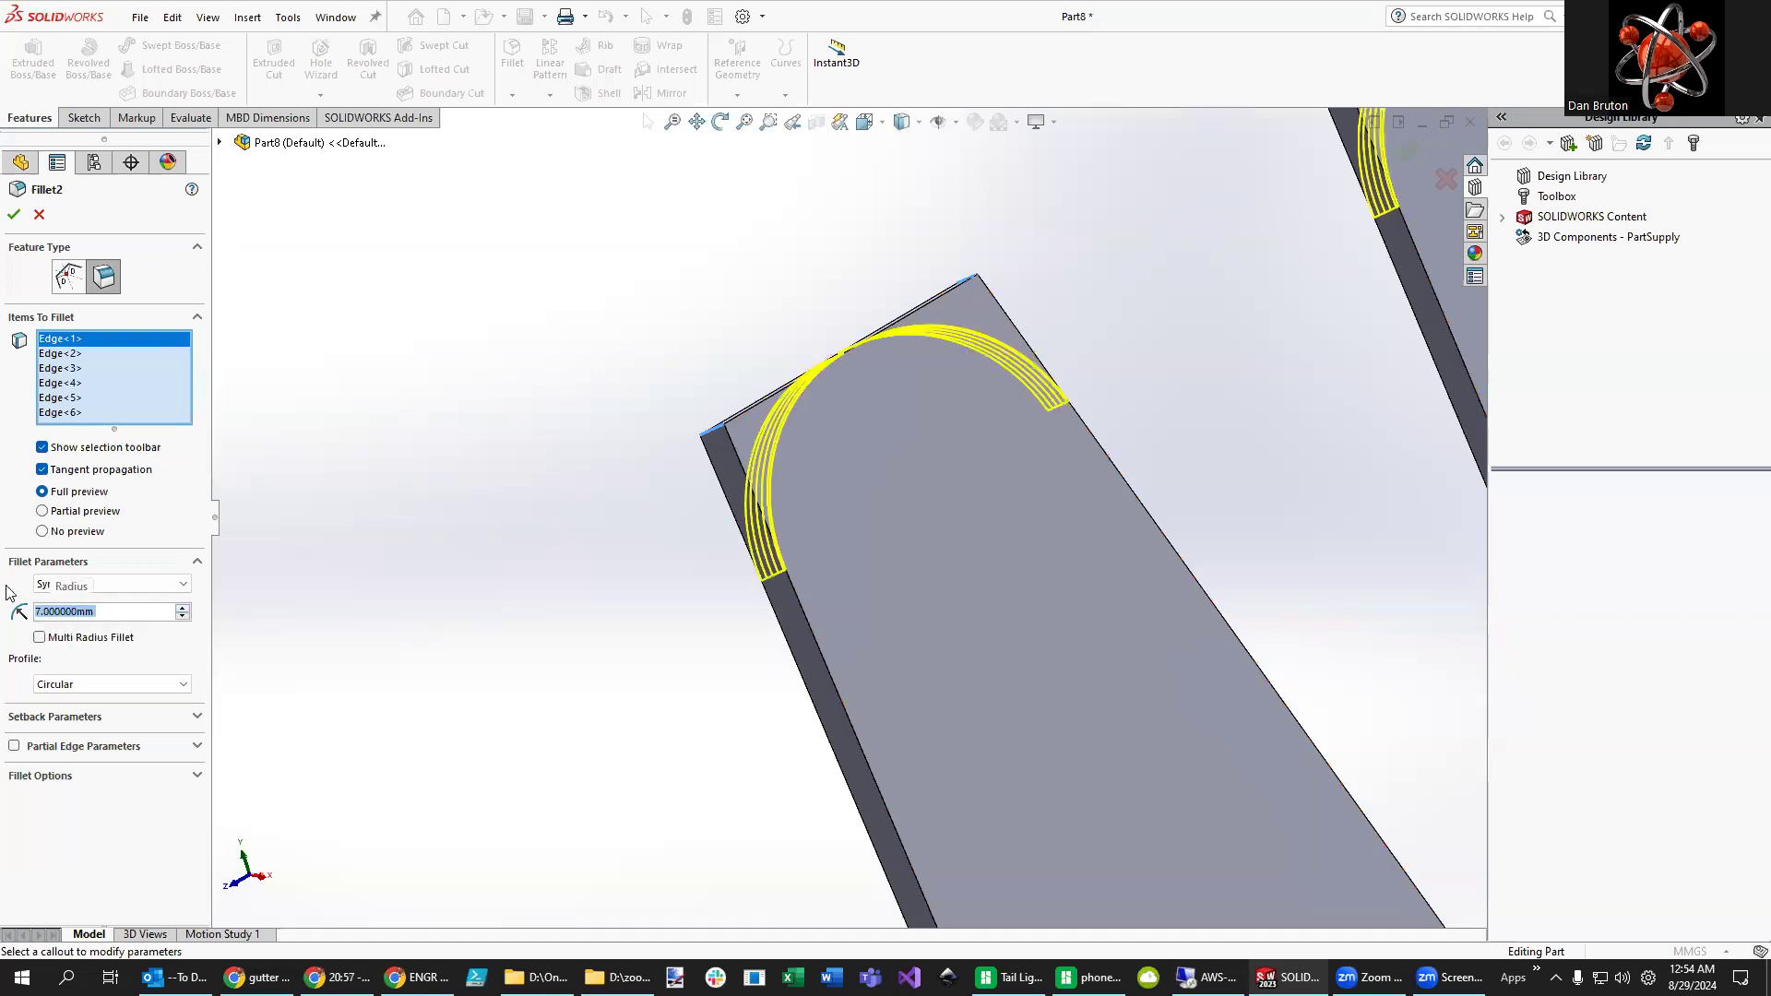
- Try an asymmetric elliptic fillet with 6 mm and 10 mm distances on the base and prong corners
{"action": "middle_click_drag", "start_coordinate": [434, 554], "coordinate": [460, 597]}
{"action": "left_click_drag", "start_coordinate": [120, 616], "coordinate": [26, 609]}
{"action": "type", "text": "6"}
{"action": "key", "text": "Return"}
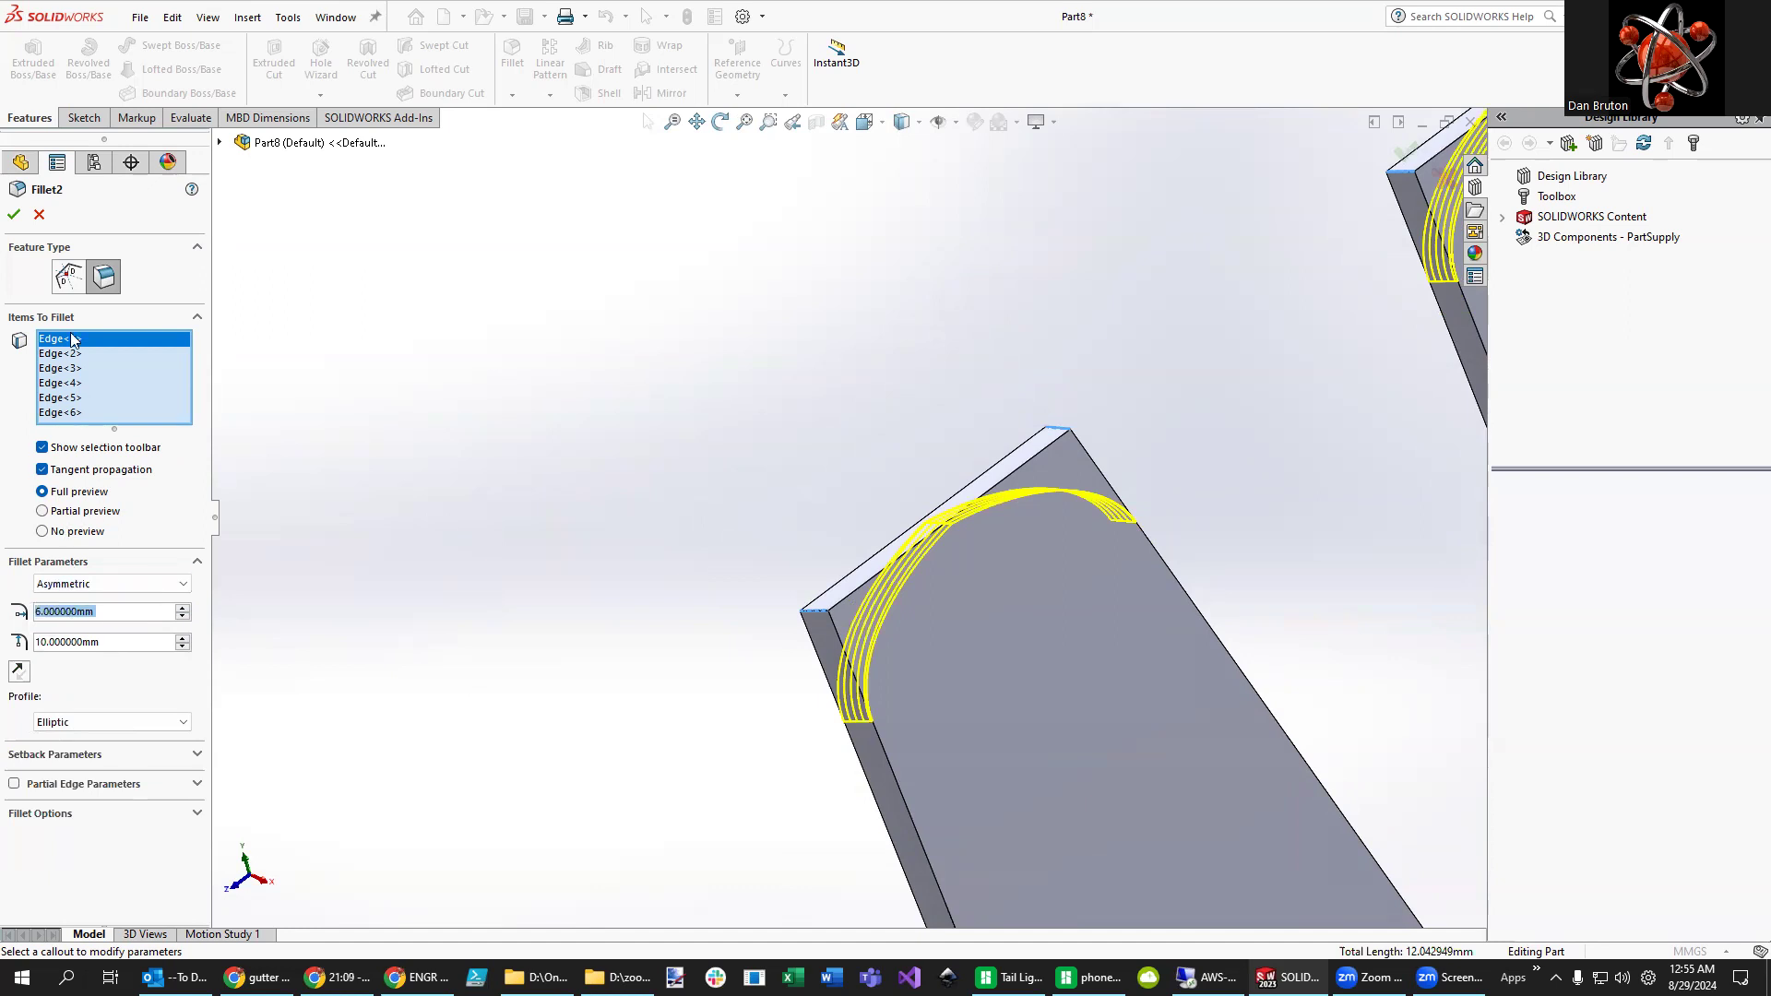
{"action": "left_click", "coordinate": [14, 214]}
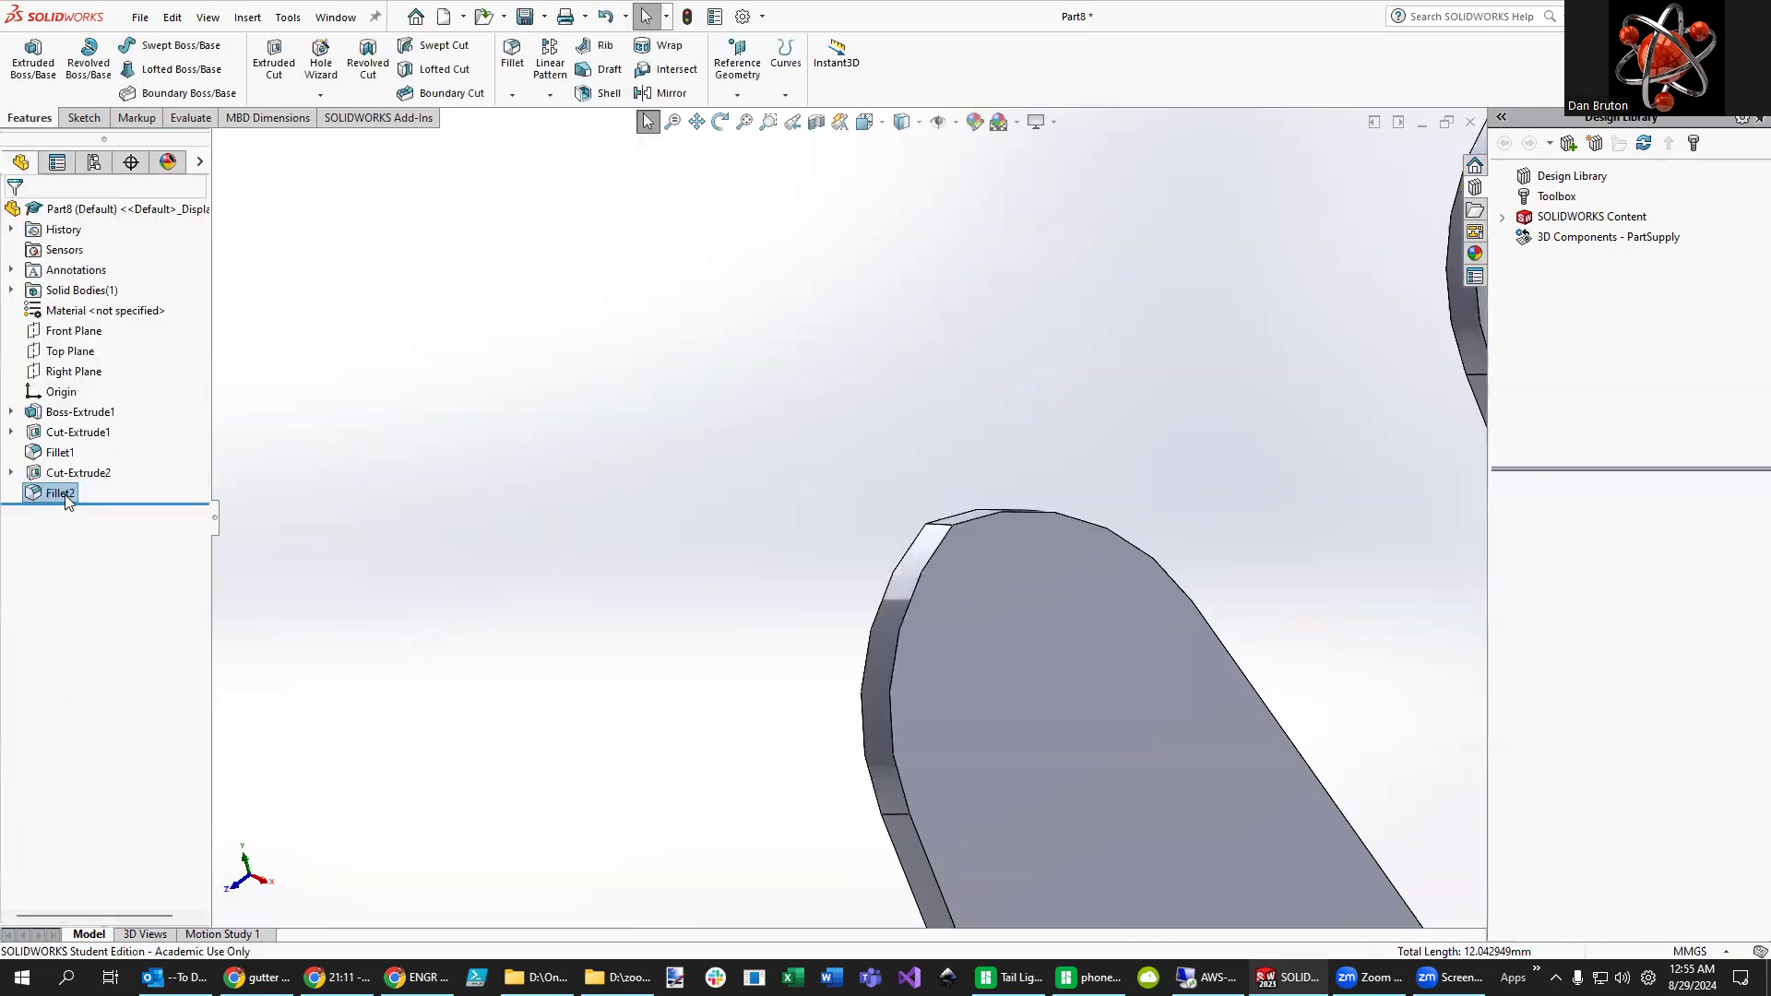
- Edit the base and prong corner fillet again and set its symmetric radius to 6 mm
{"action": "right_click", "coordinate": [67, 496]}
{"action": "left_click", "coordinate": [89, 460]}
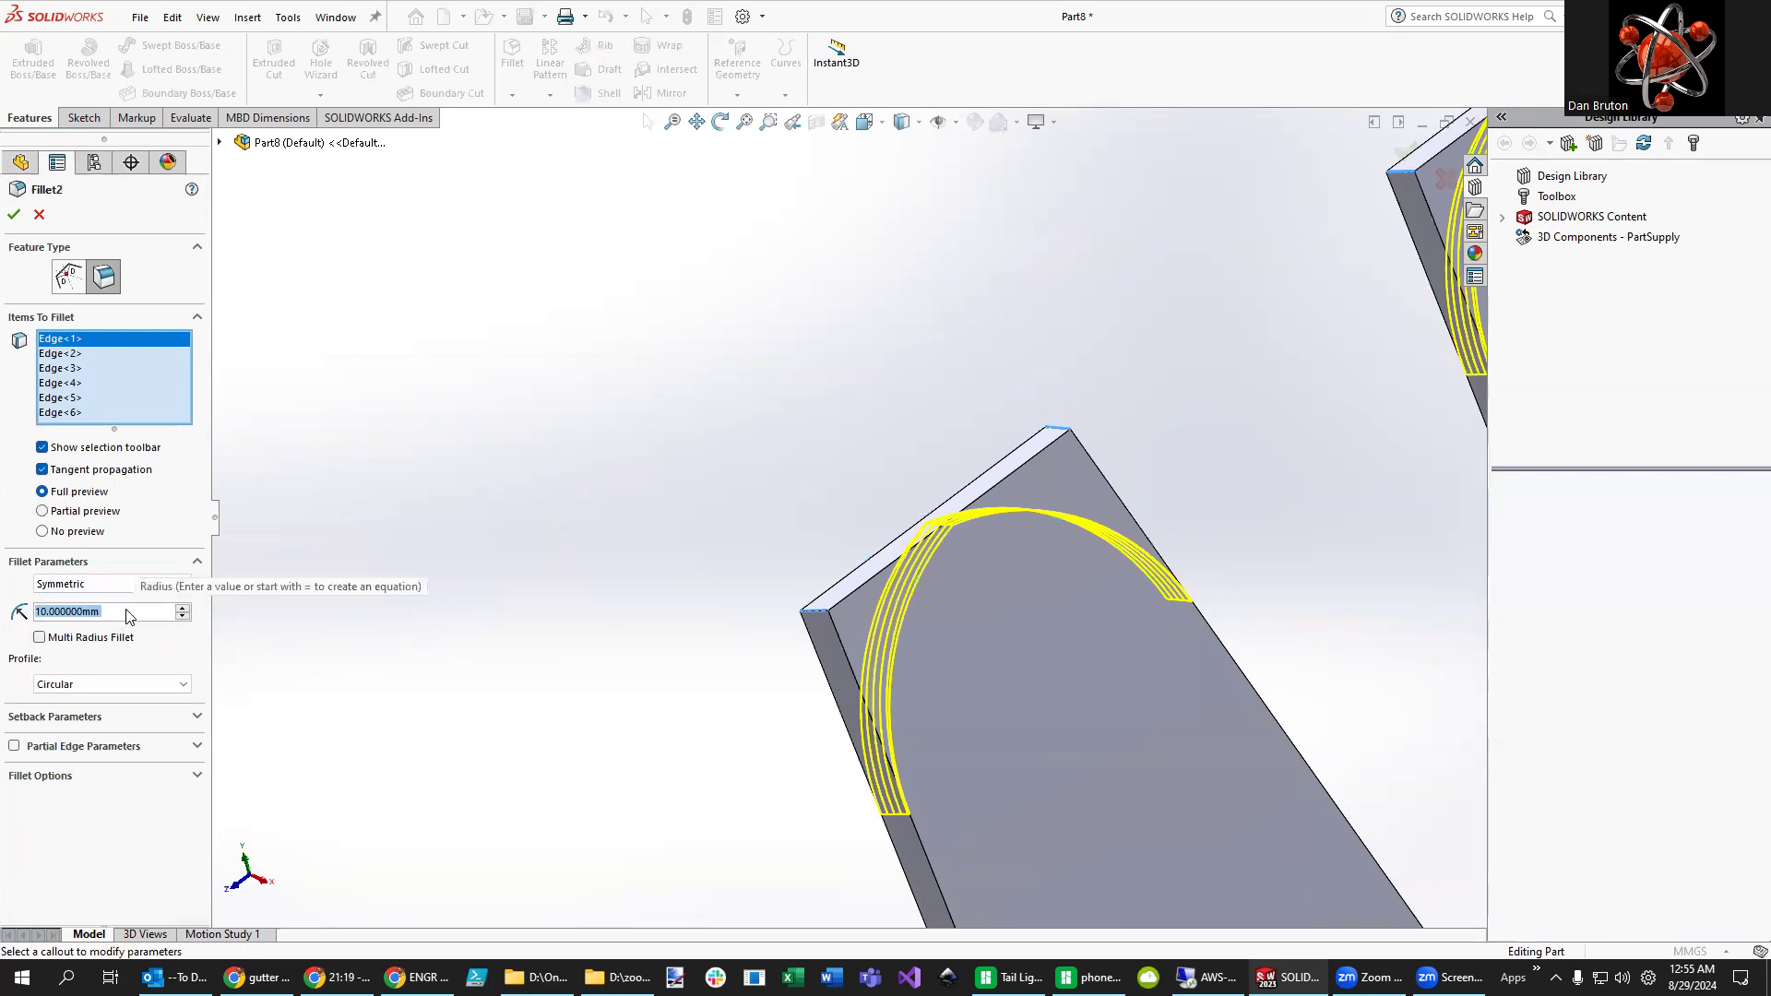
{"action": "type", "text": "6"}
{"action": "key", "text": "Return"}
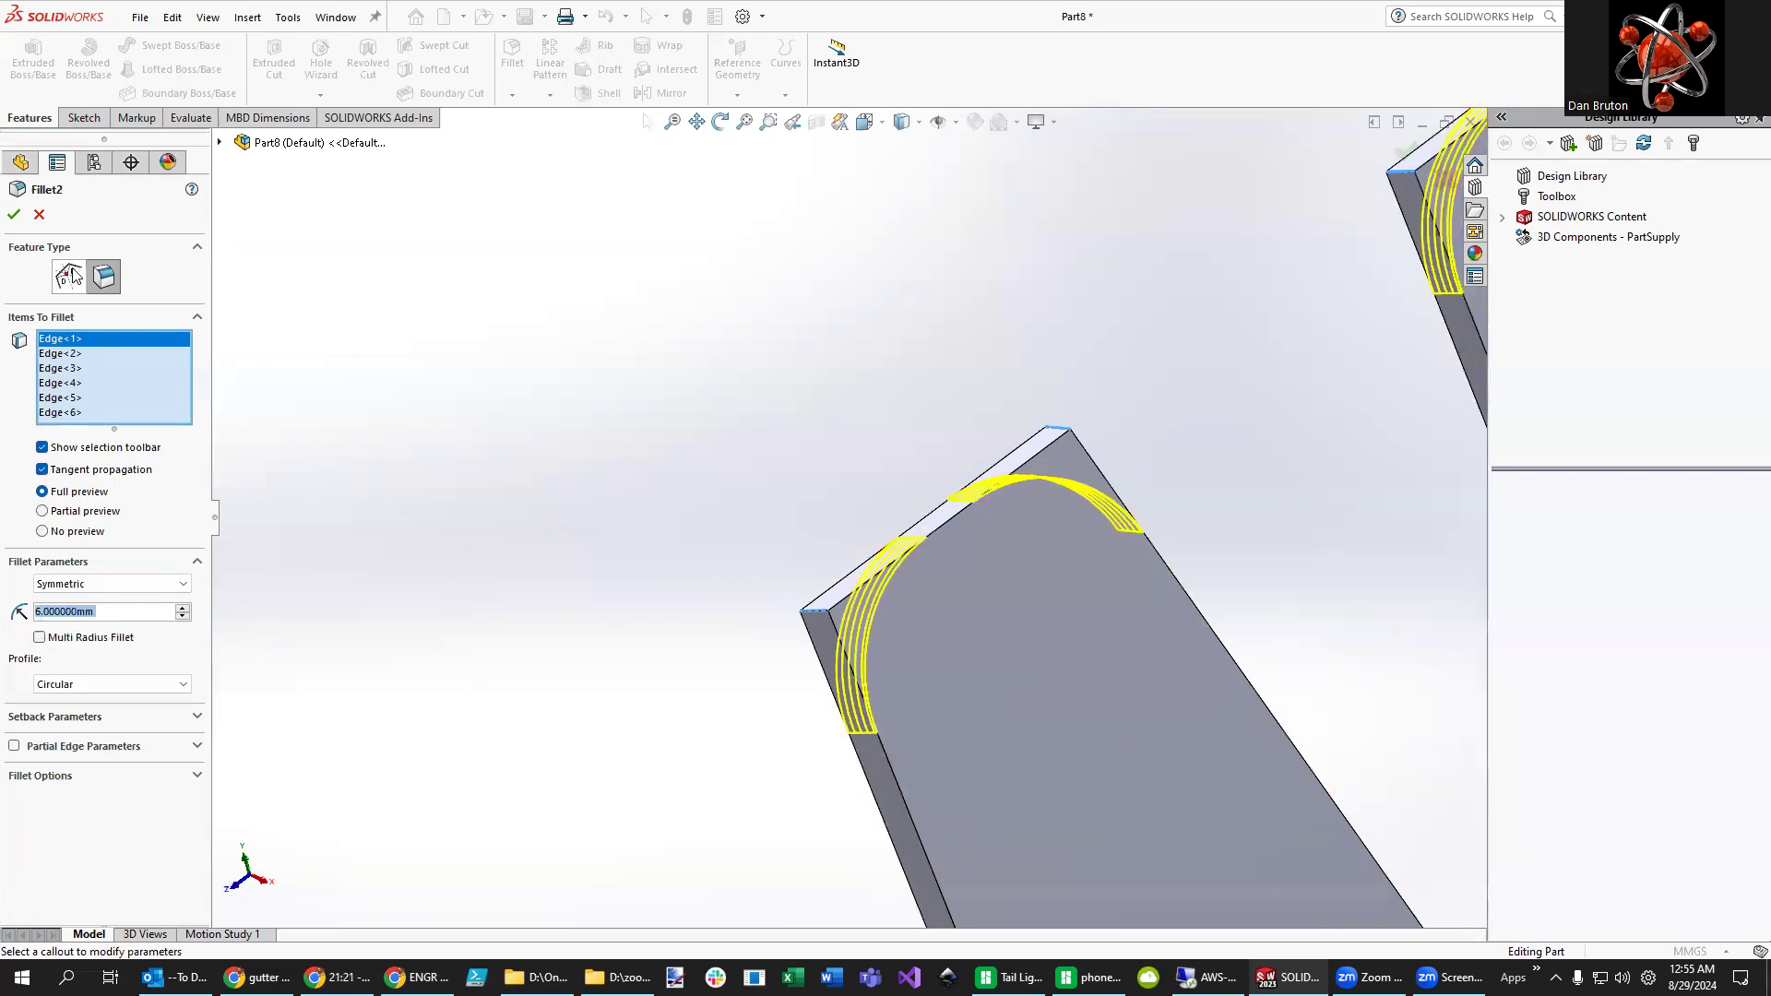
{"action": "left_click", "coordinate": [16, 215]}
- Start a fillet on the two inner corner edges of the notch between the prongs, trying 4 mm and settling on a 5 mm radius
{"action": "scroll", "coordinate": [554, 683], "scroll_direction": "up", "scroll_amount": 5}
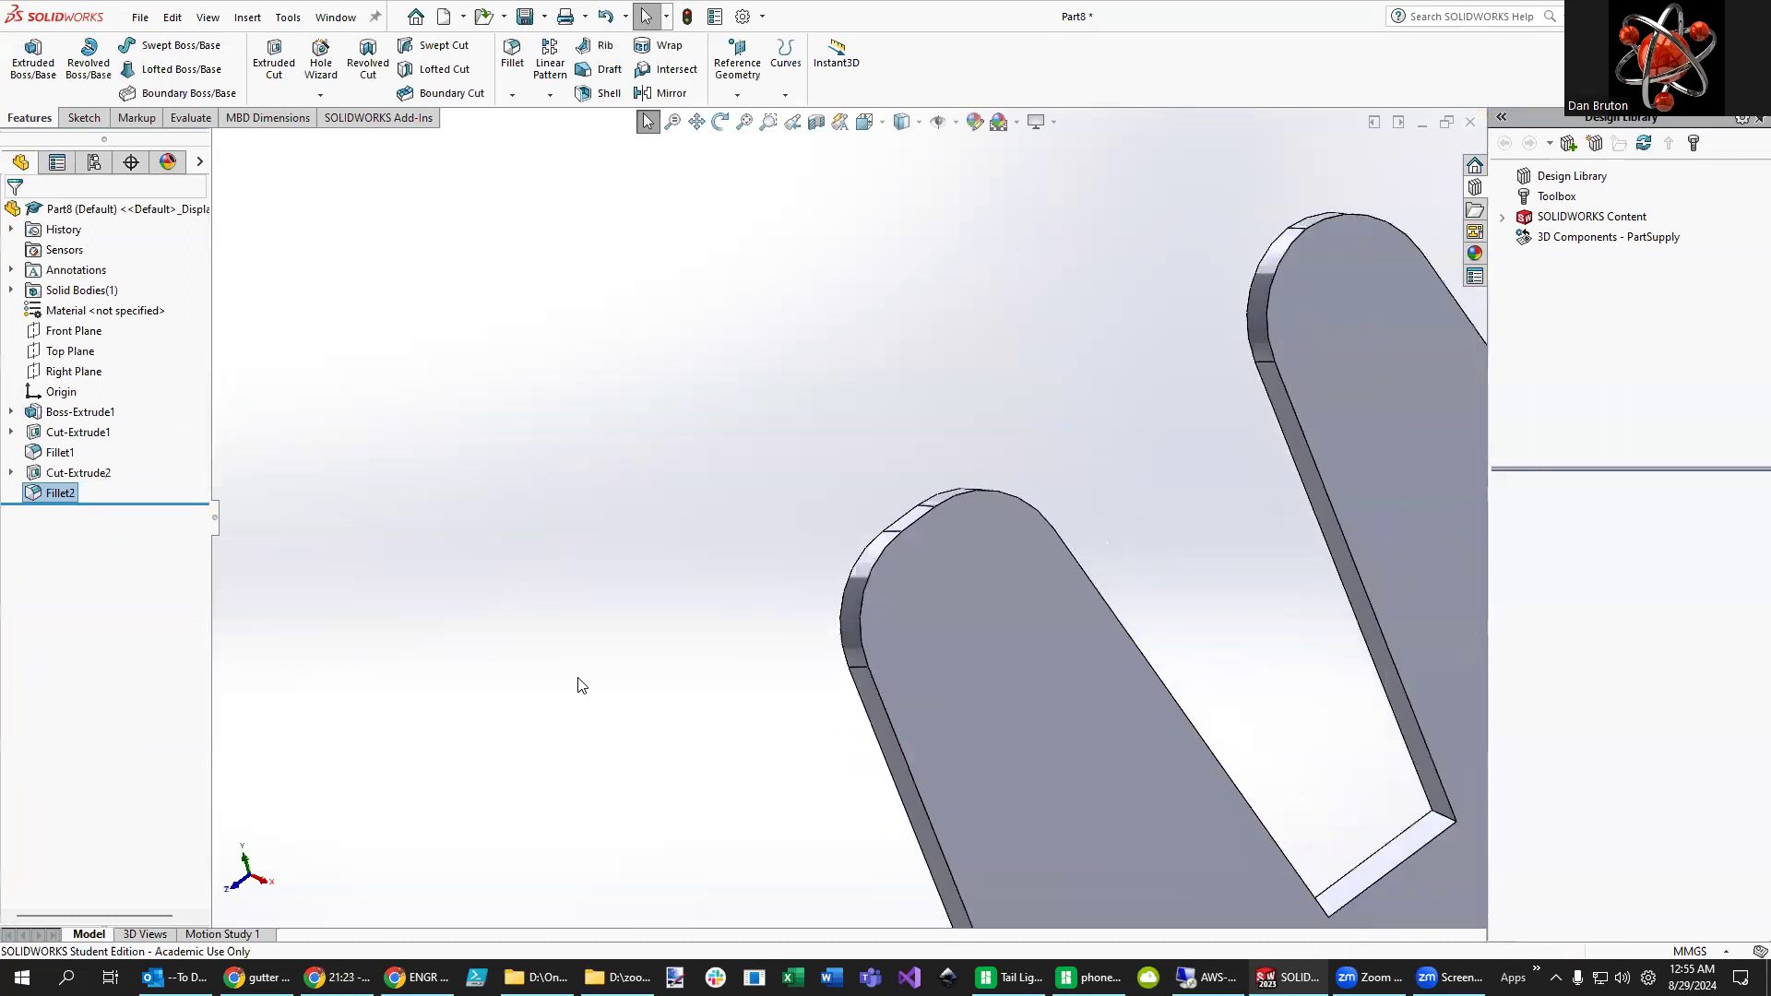
{"action": "scroll", "coordinate": [1042, 721], "scroll_direction": "down", "scroll_amount": 3}
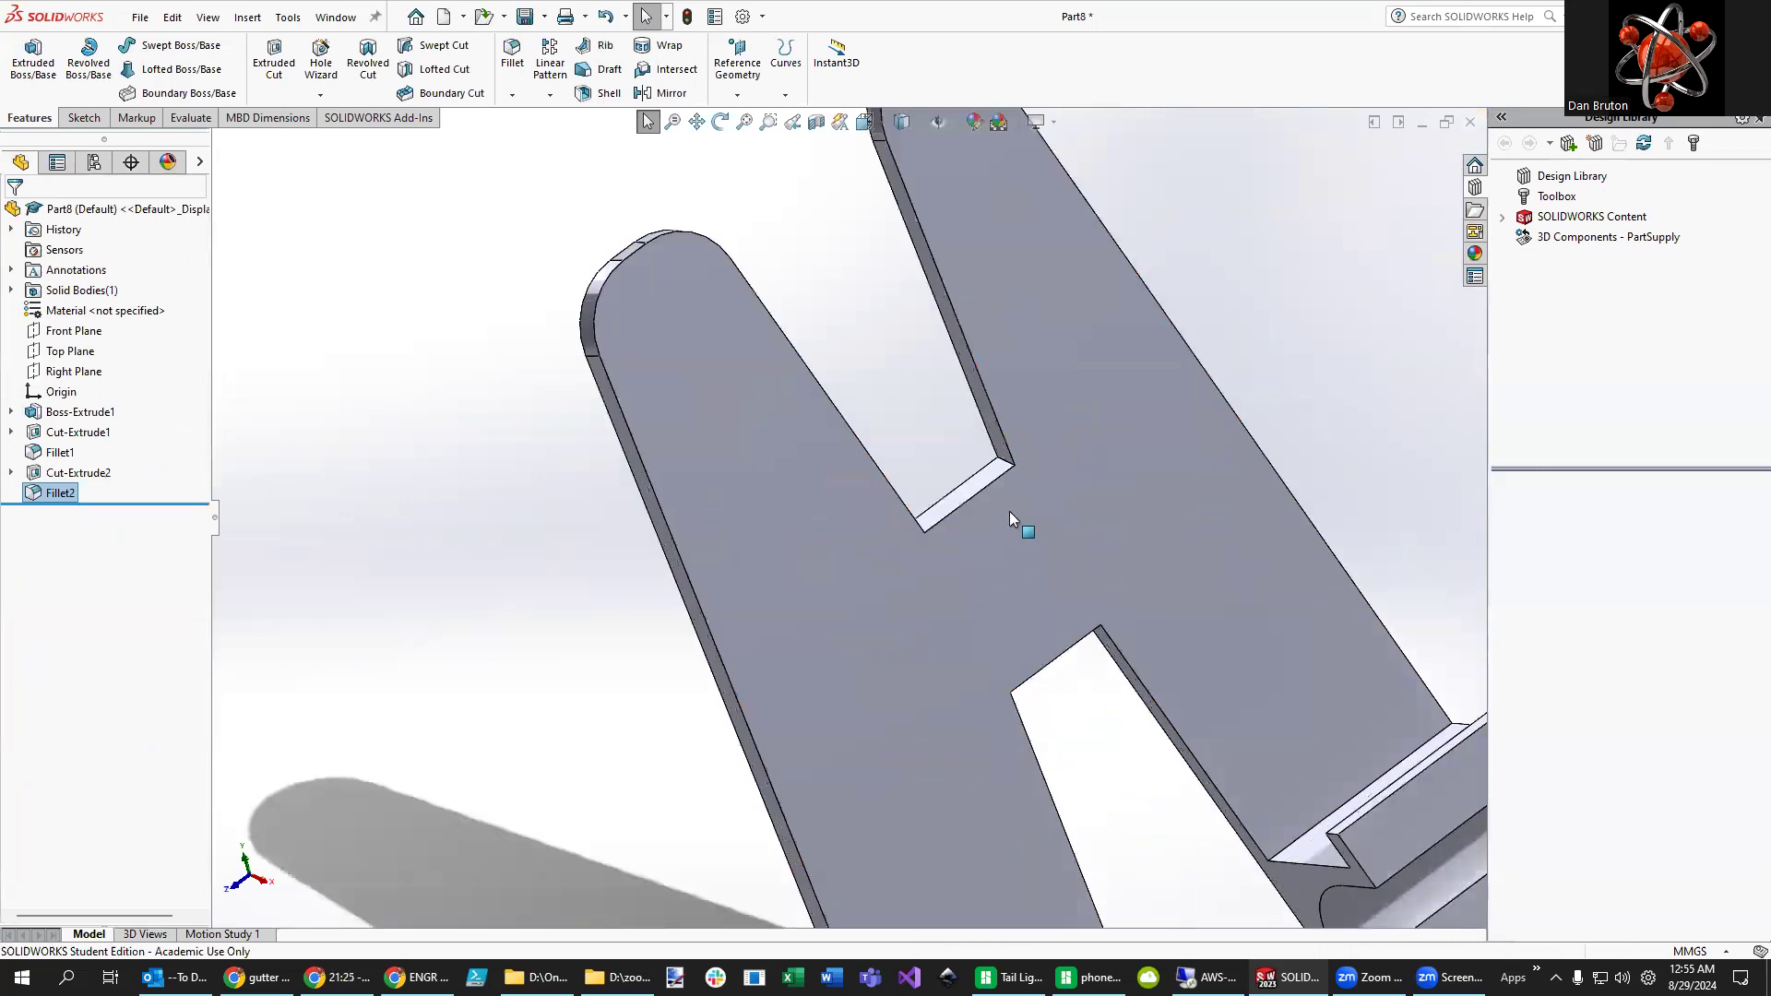
{"action": "left_click", "coordinate": [1001, 460]}
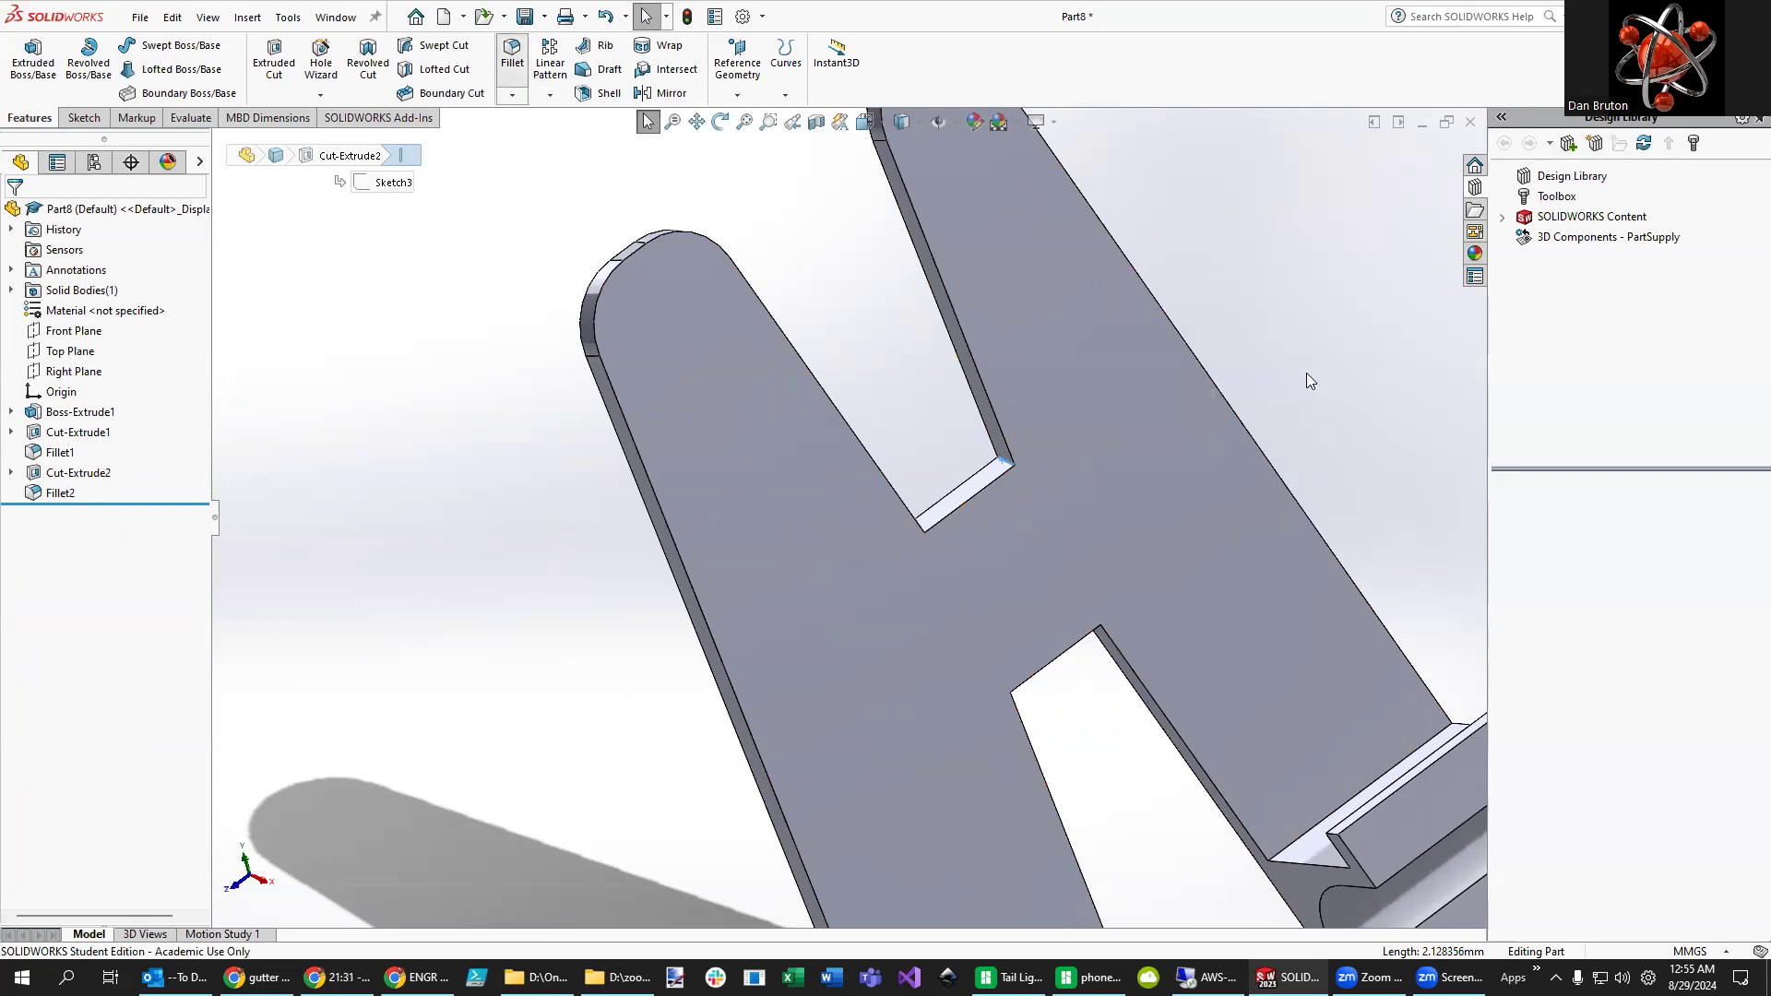
{"action": "middle_click_drag", "start_coordinate": [1321, 329], "coordinate": [1285, 418]}
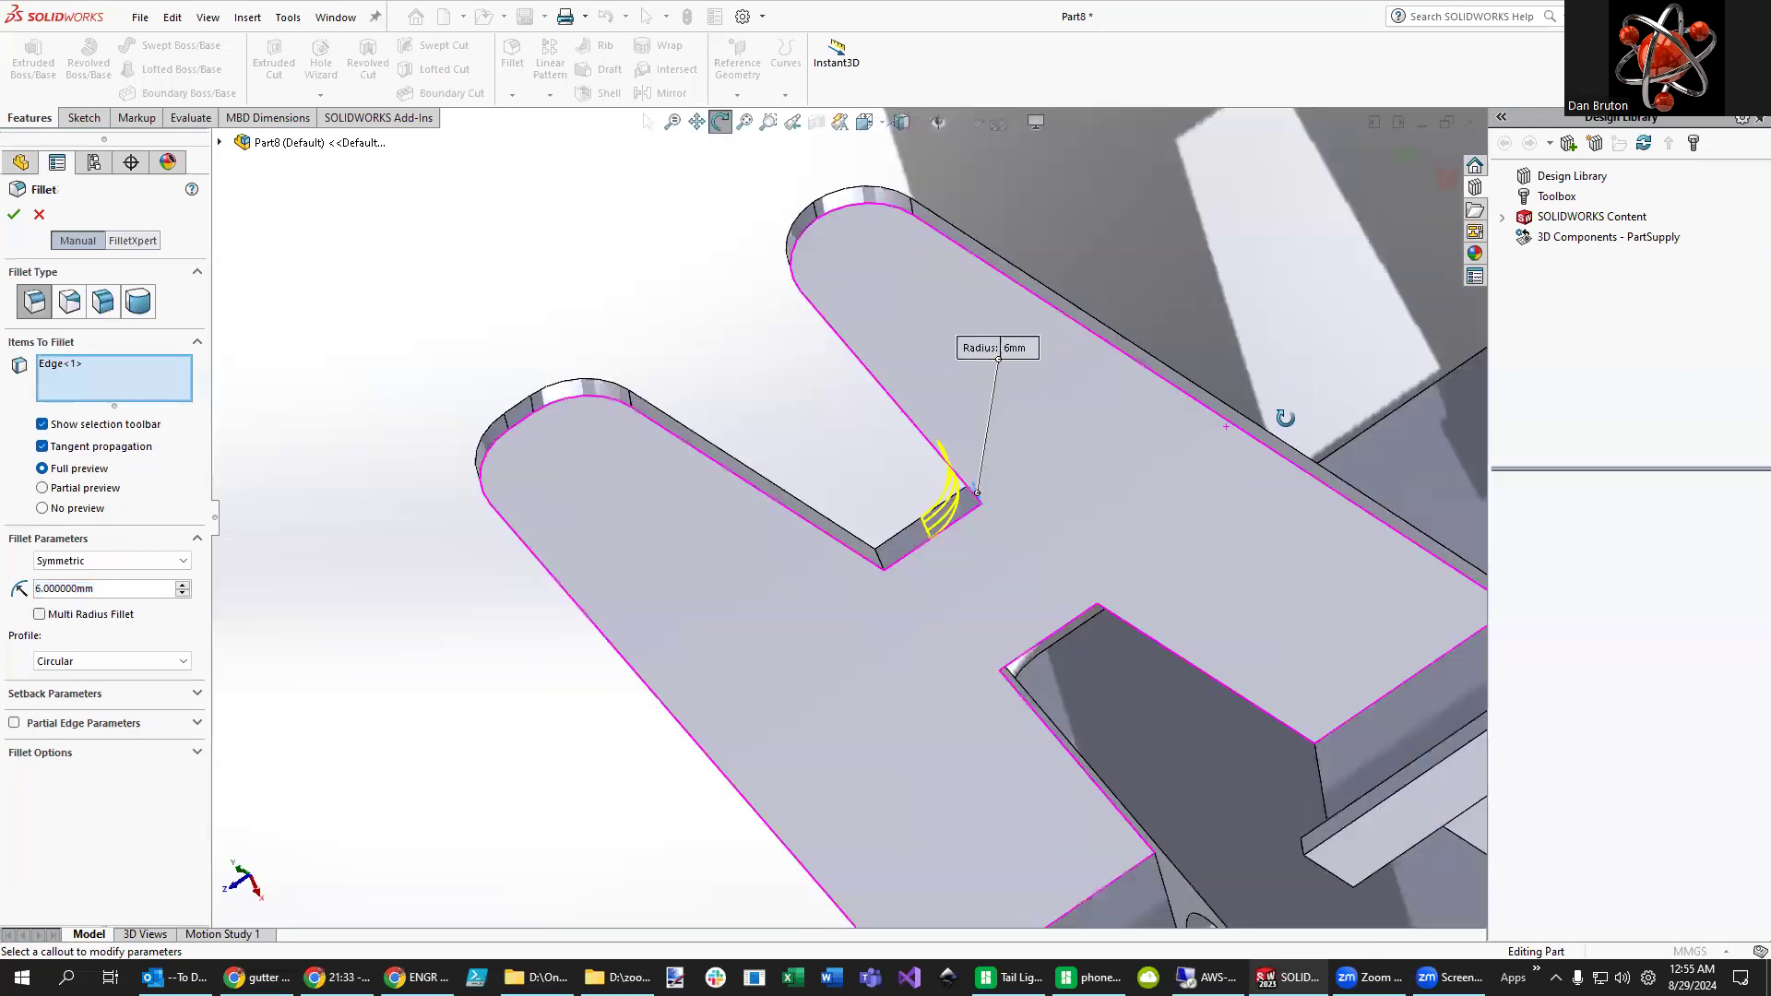
{"action": "left_click", "coordinate": [879, 562]}
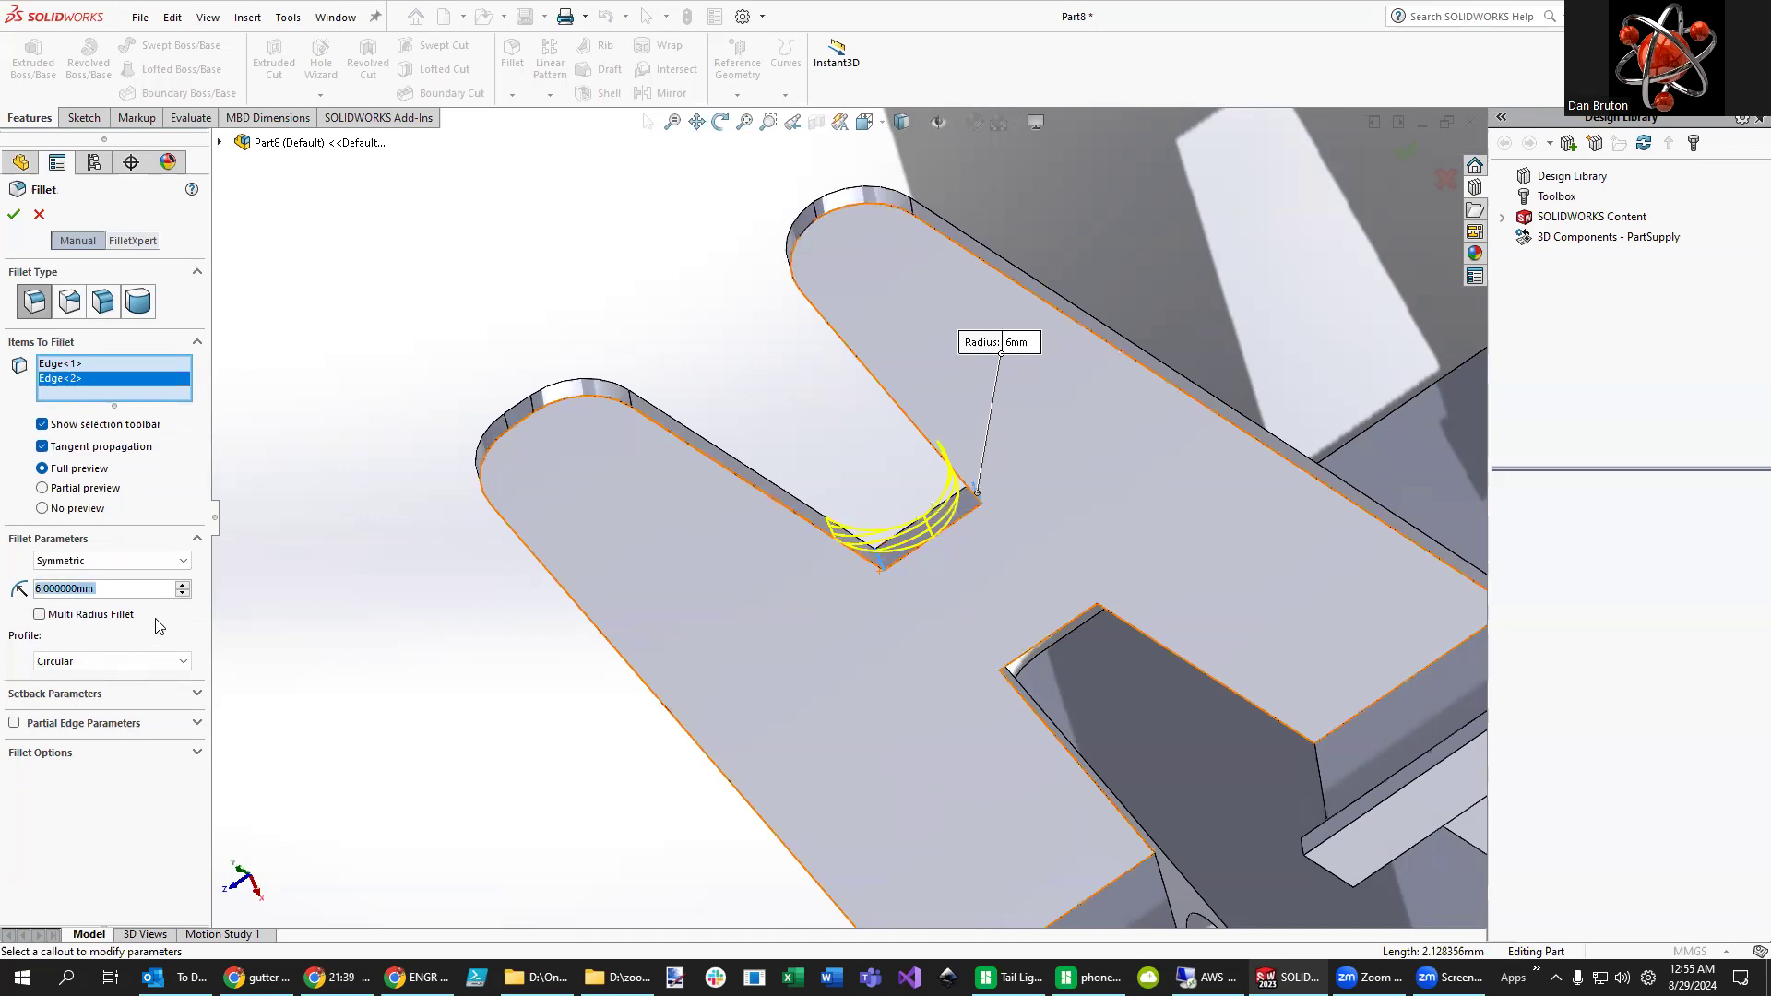
{"action": "type", "text": "4"}
{"action": "key", "text": "Return"}
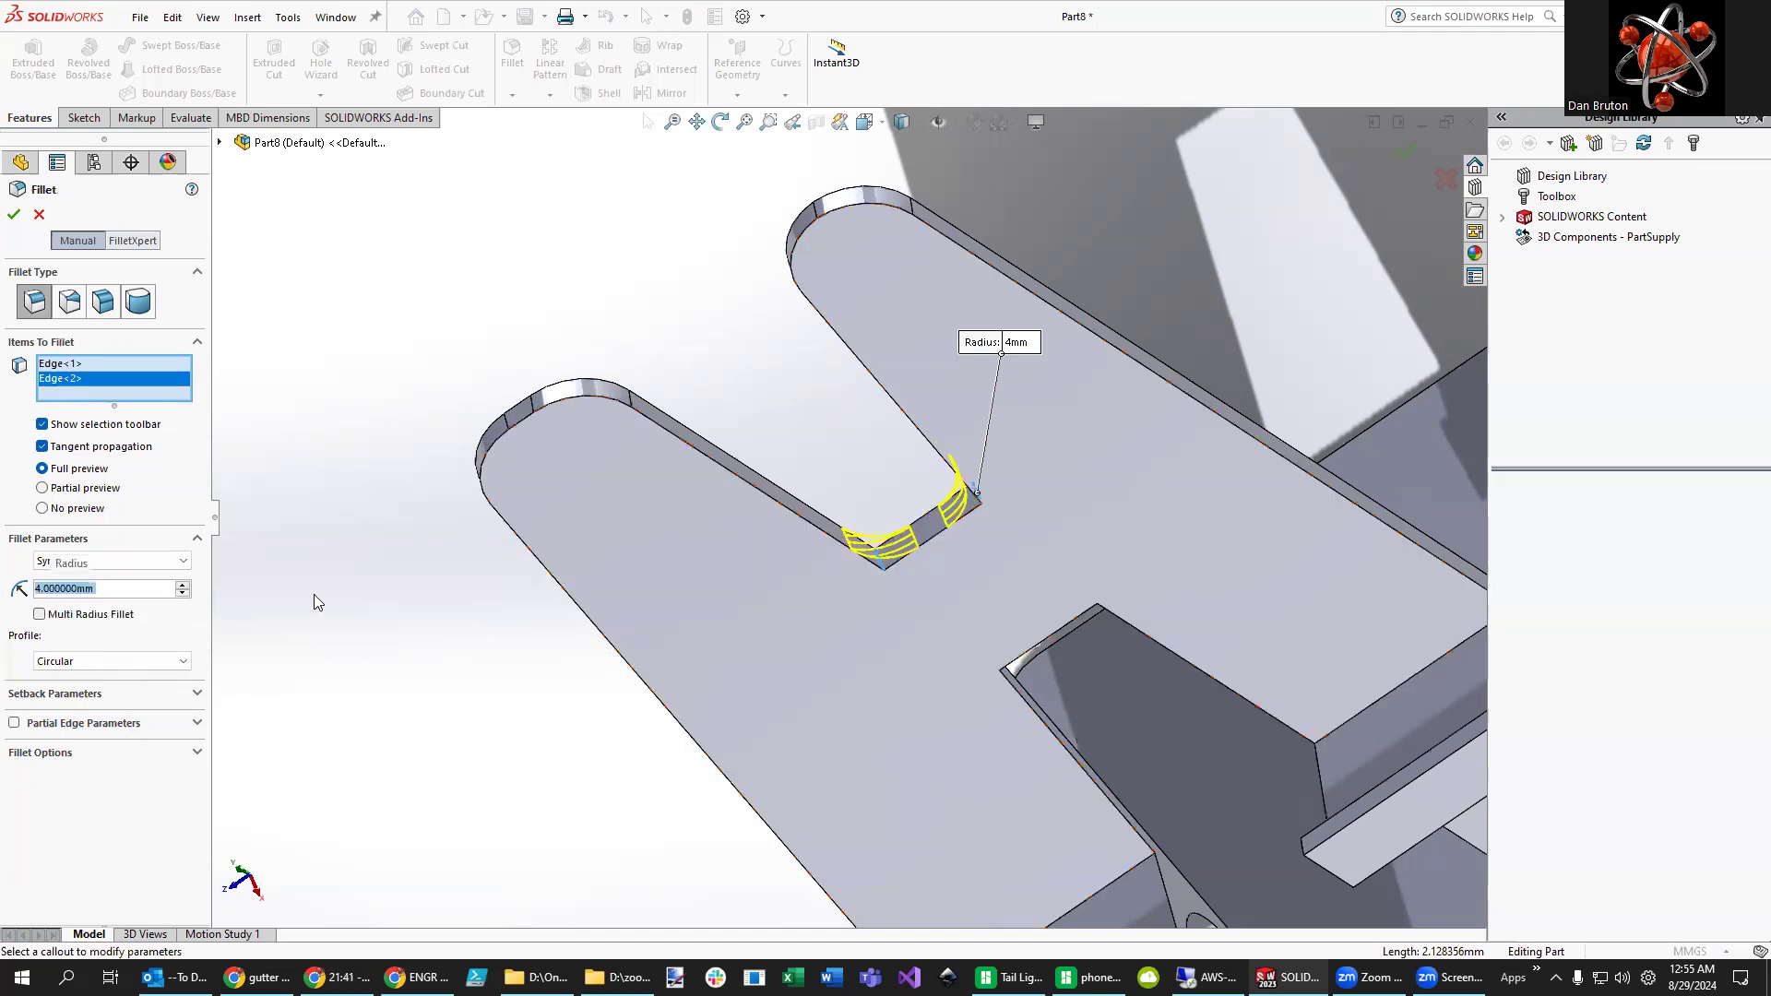
{"action": "type", "text": "5"}
{"action": "key", "text": "Return"}
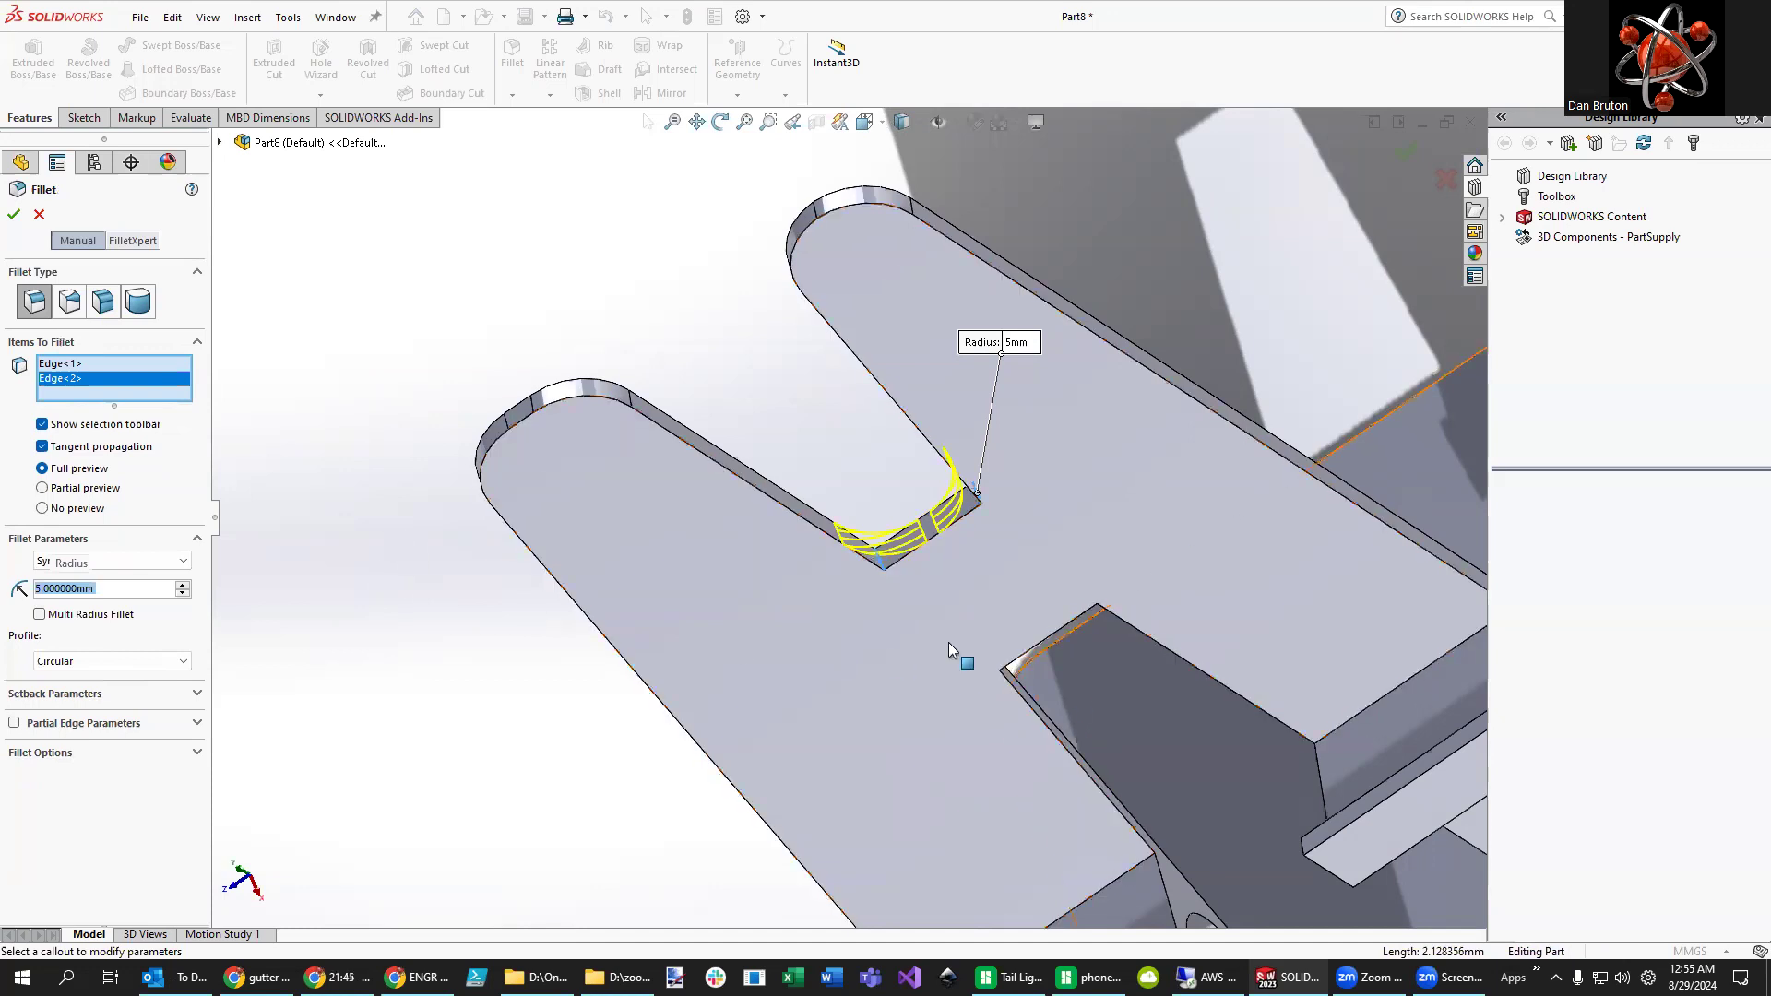
- Add the two inner corner edges at the narrow end of the lower opening to the 5 mm fillet and apply it
{"action": "mouse_move", "coordinate": [788, 406]}
{"action": "middle_mouse_down"}
{"action": "mouse_move", "coordinate": [728, 188]}
{"action": "mouse_move", "coordinate": [793, 305]}
{"action": "mouse_move", "coordinate": [877, 388]}
{"action": "mouse_move", "coordinate": [821, 417]}
{"action": "middle_mouse_up"}
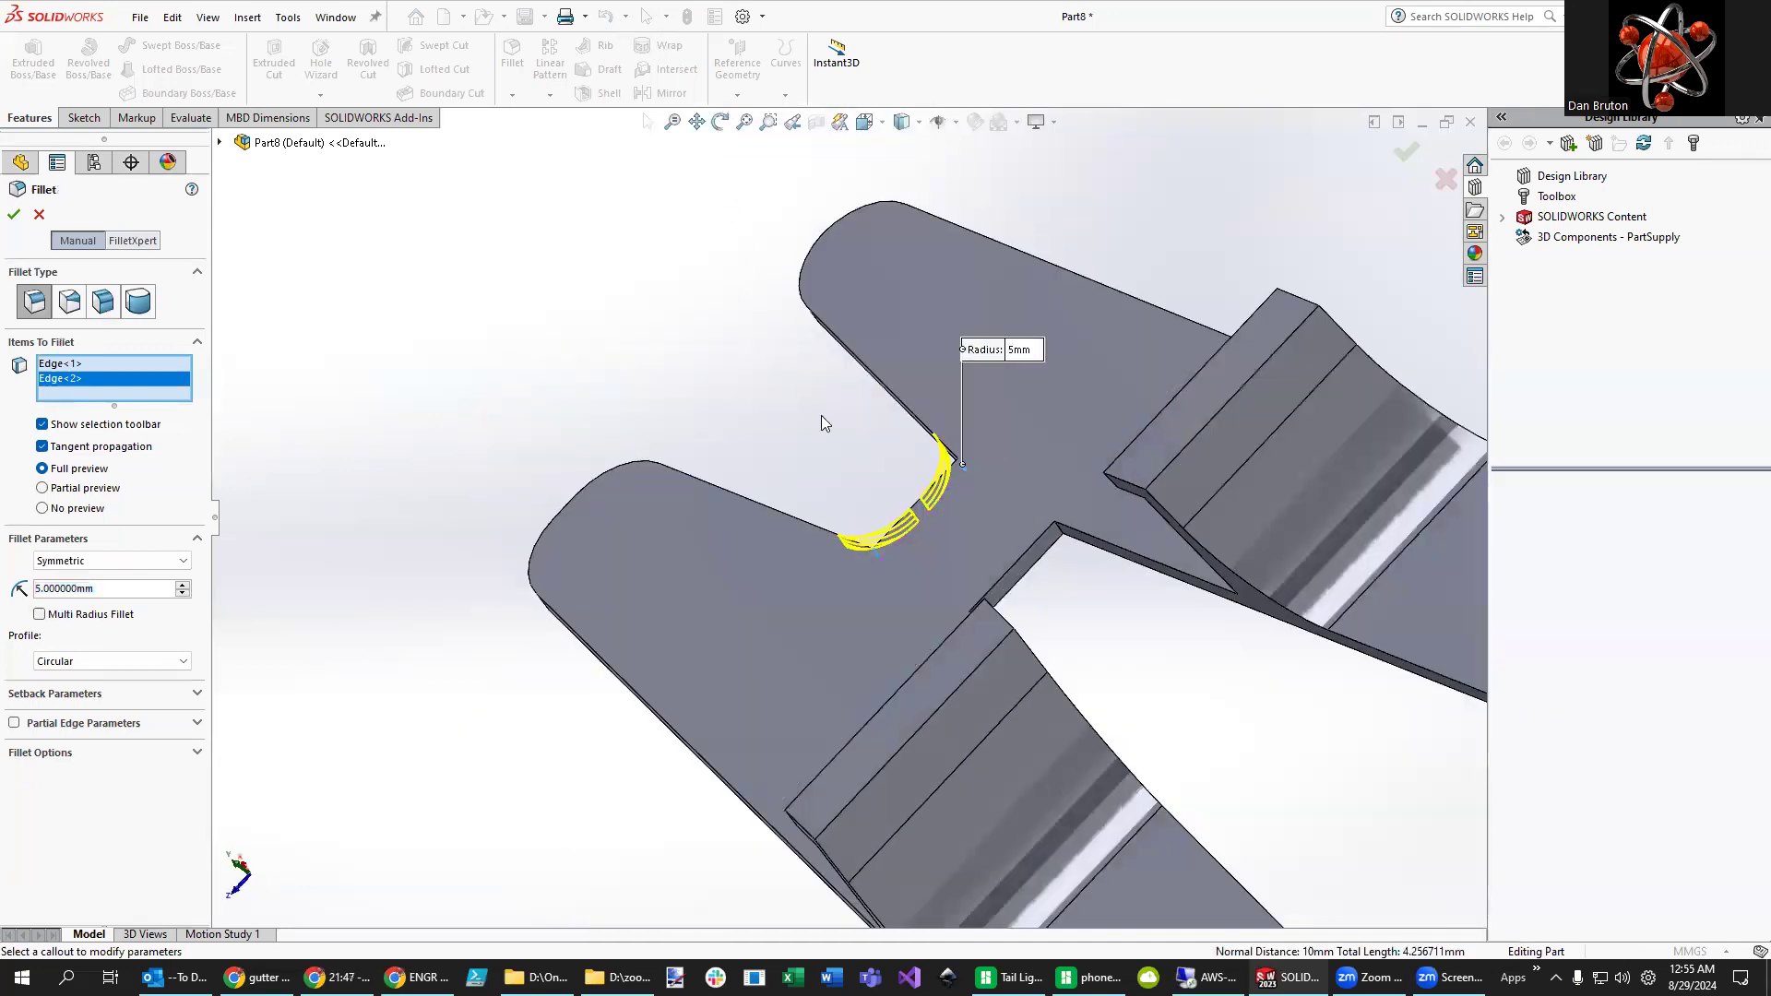
{"action": "left_click", "coordinate": [1059, 537]}
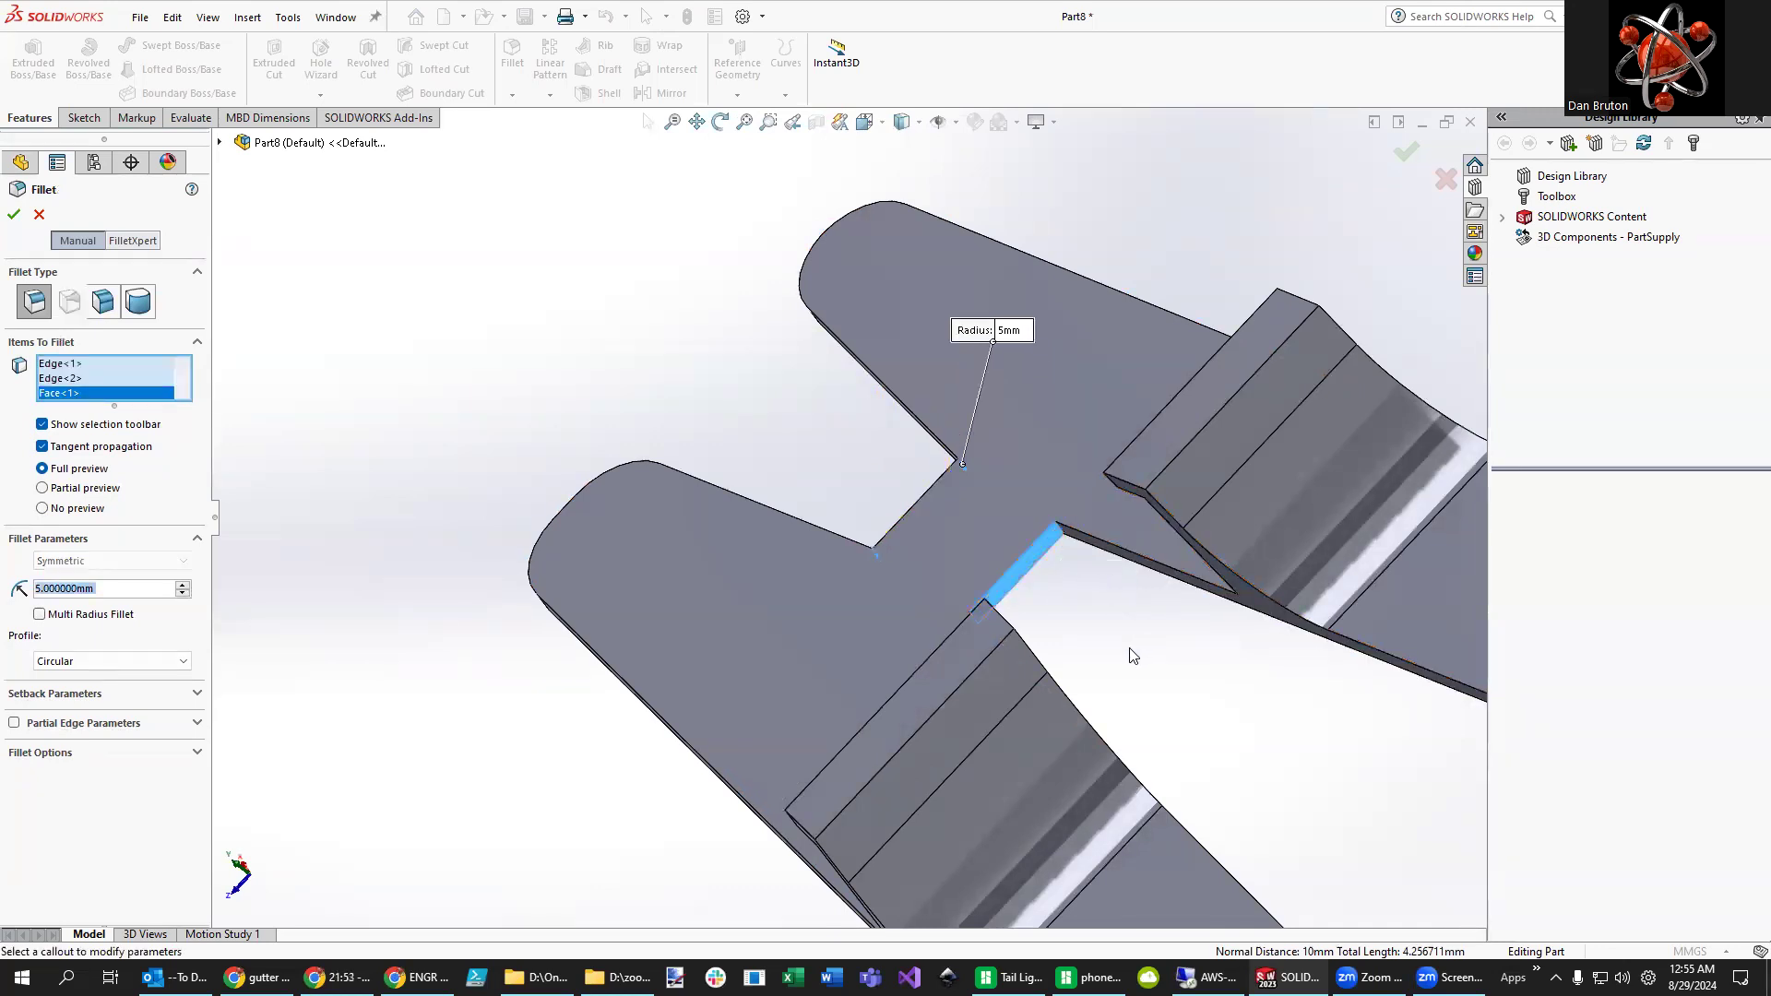
{"action": "right_click", "coordinate": [57, 396]}
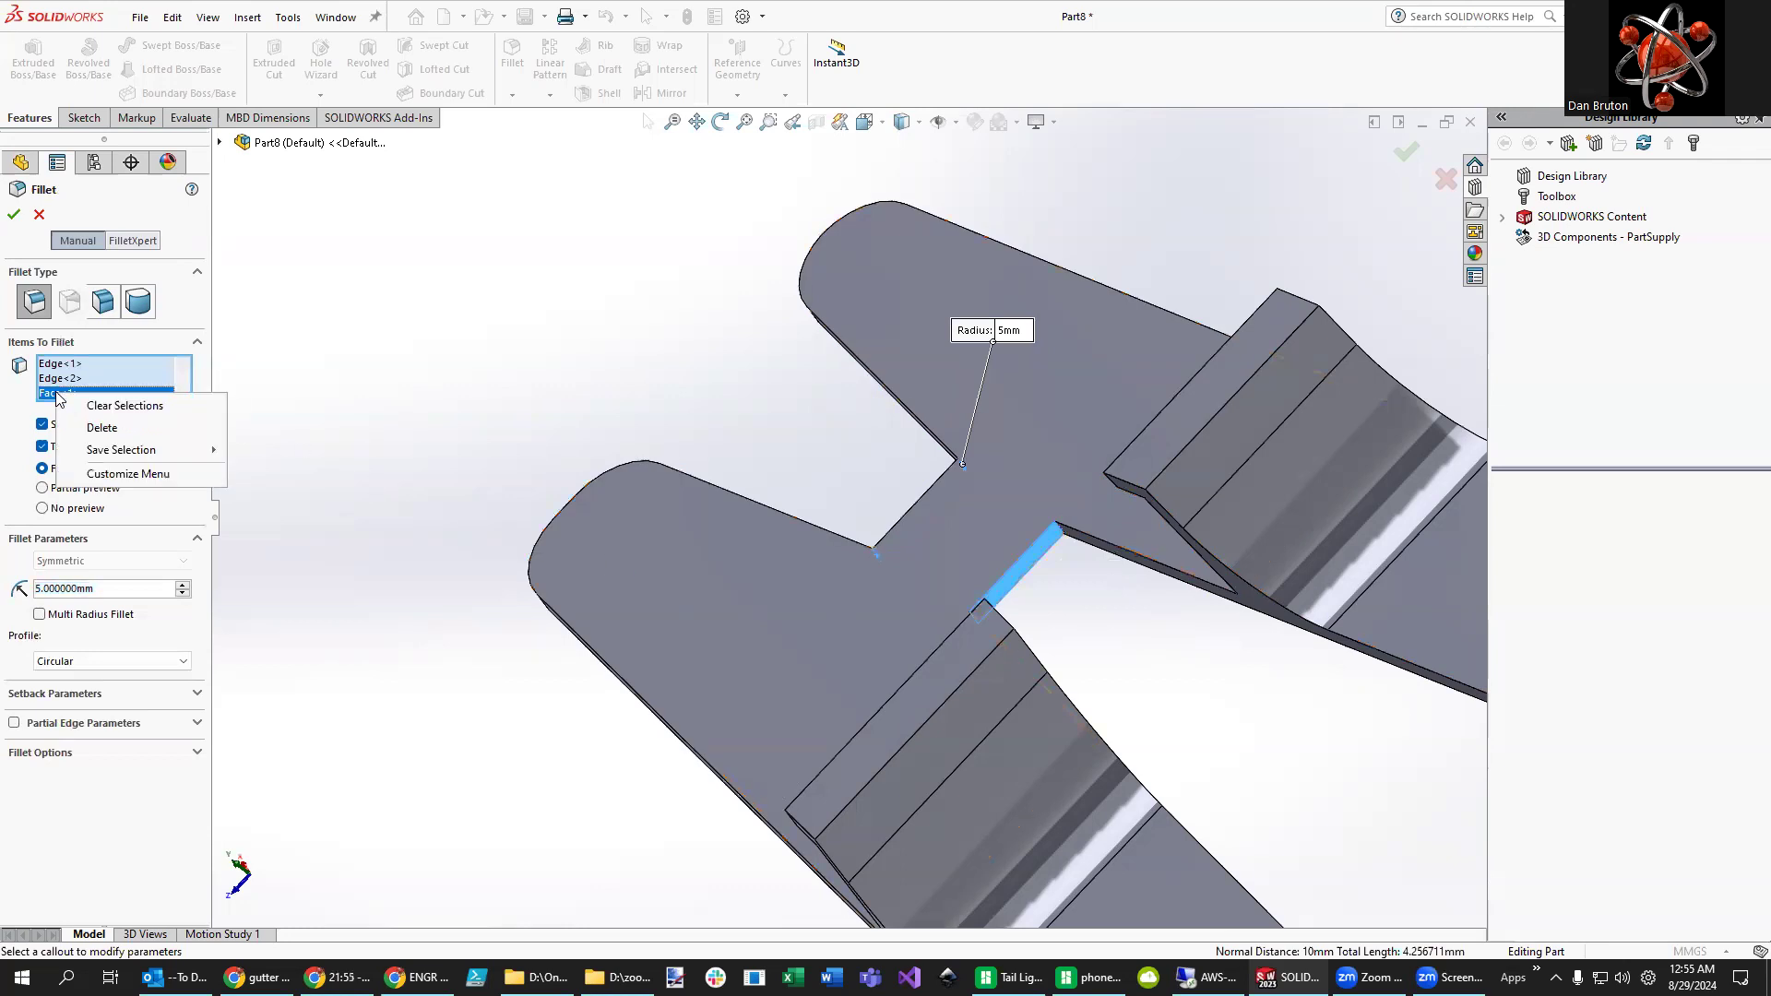
{"action": "left_click", "coordinate": [124, 431]}
{"action": "scroll", "coordinate": [1098, 583], "scroll_direction": "down", "scroll_amount": 4}
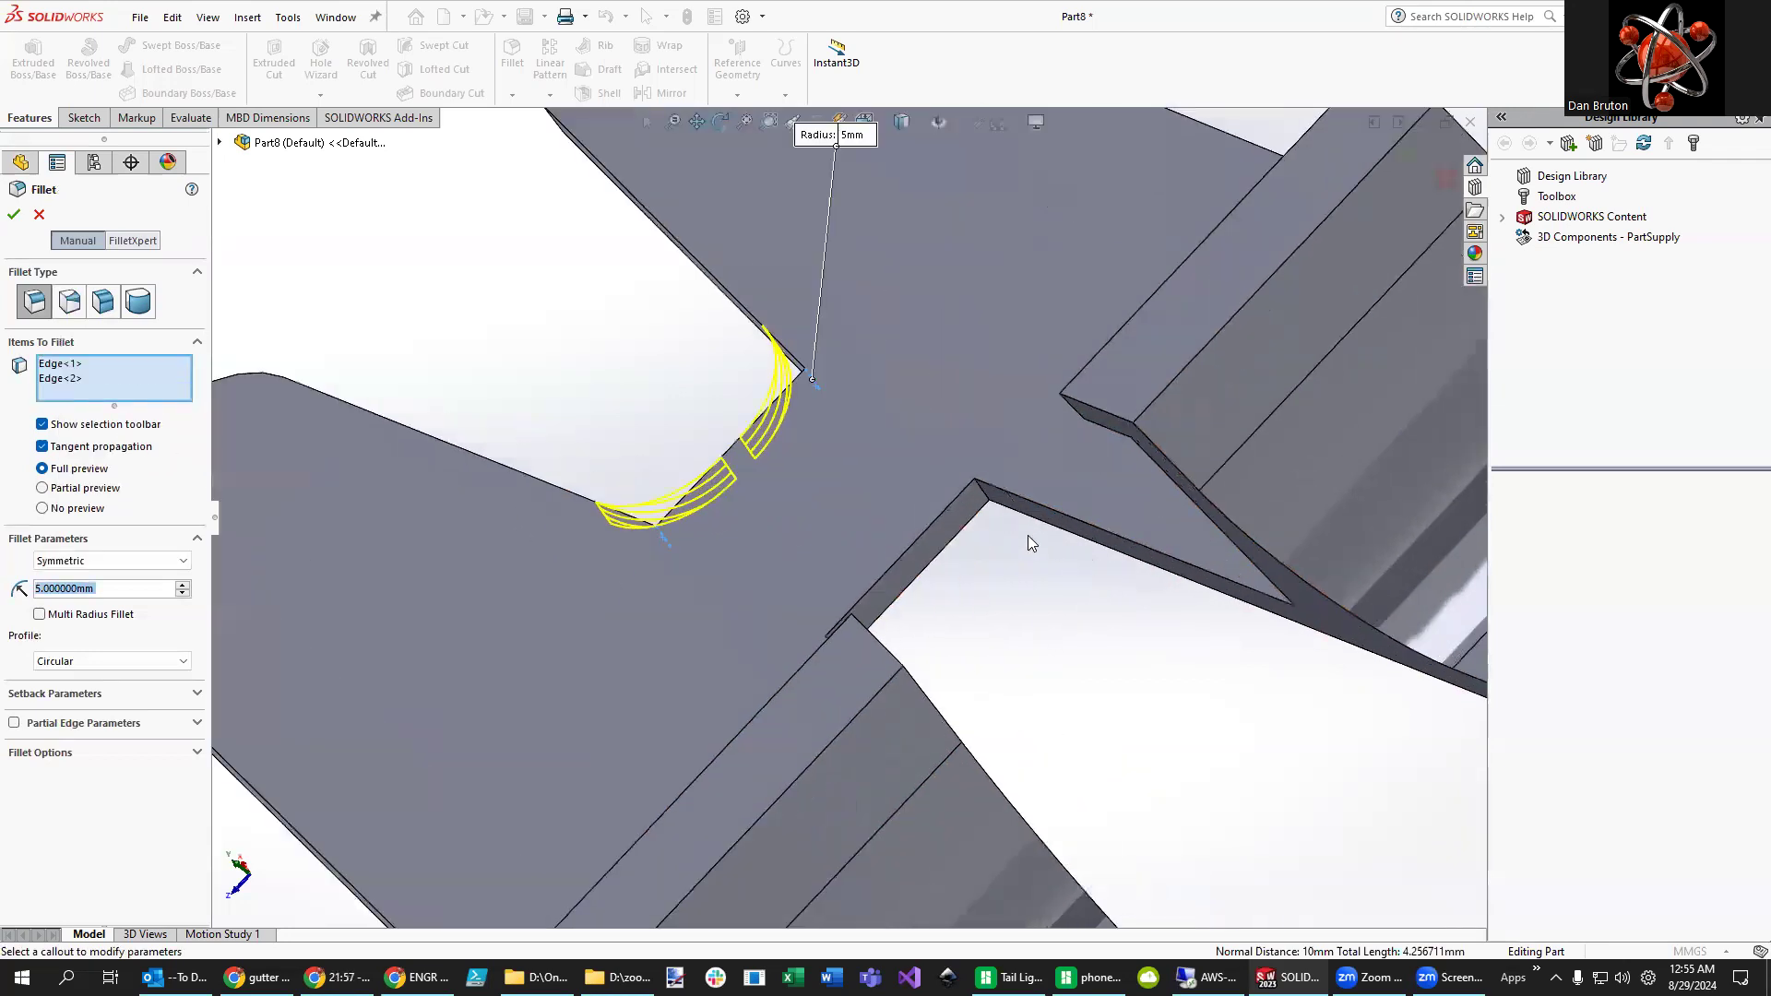
{"action": "left_click", "coordinate": [953, 482]}
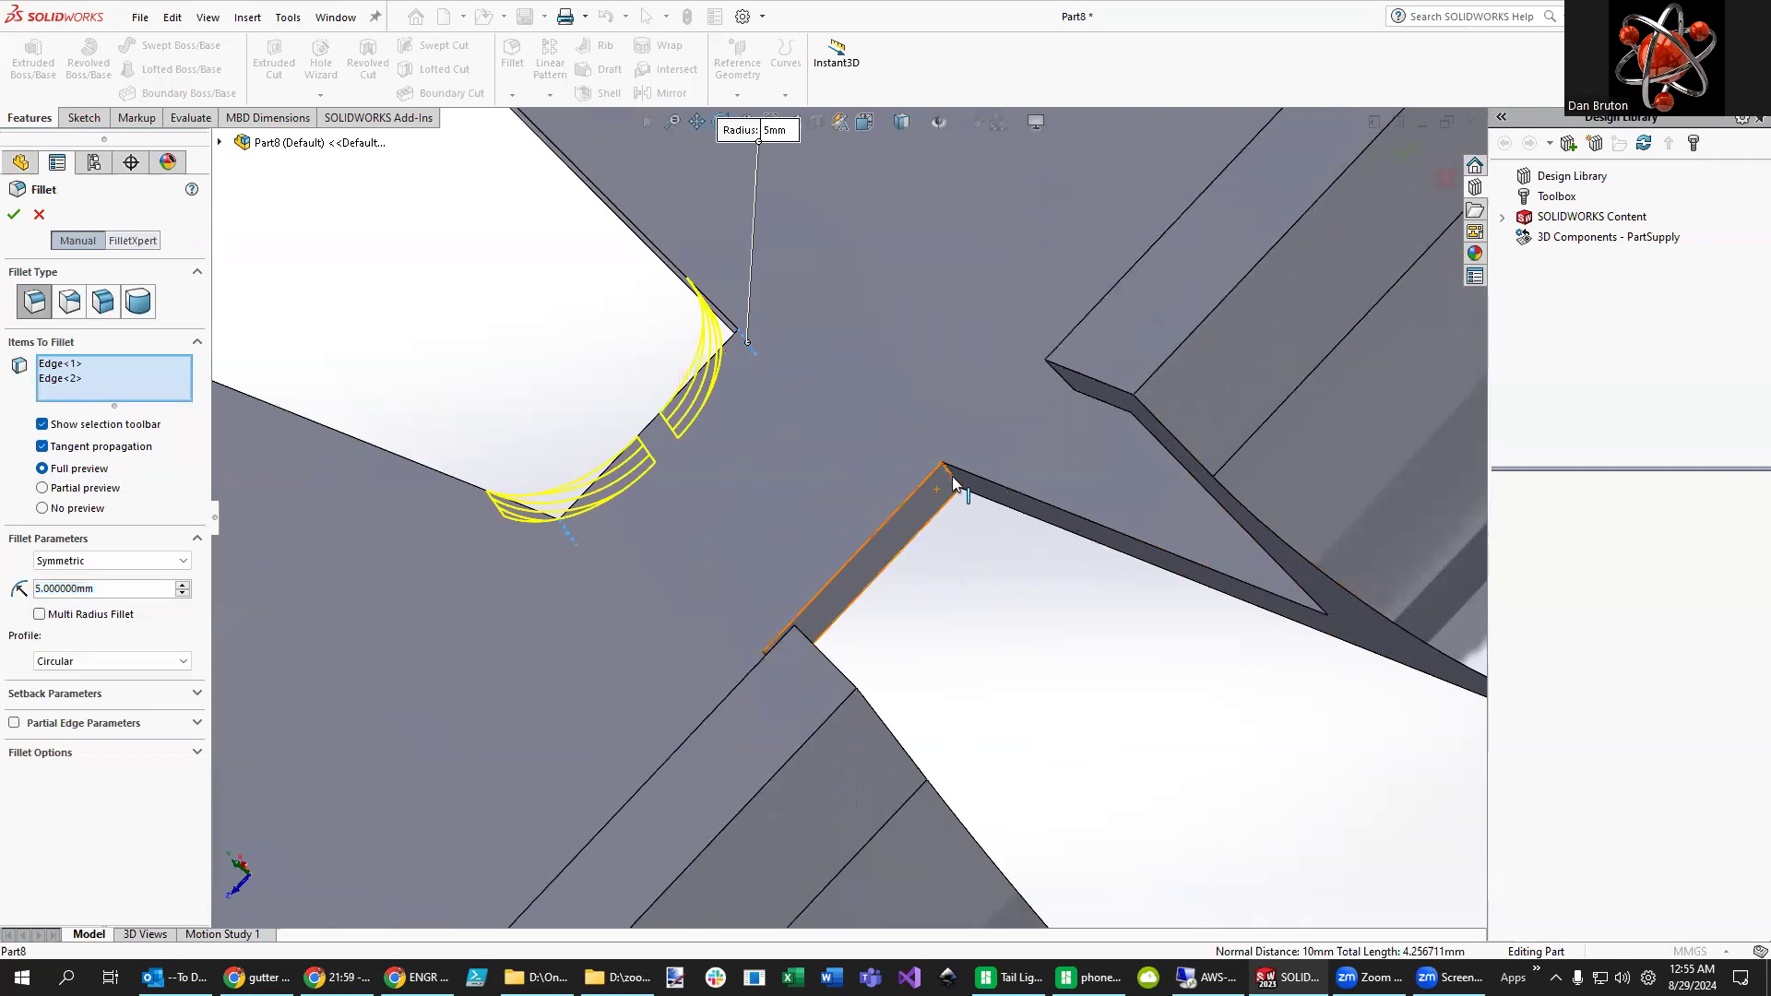
{"action": "middle_click_drag", "start_coordinate": [1056, 685], "coordinate": [863, 701]}
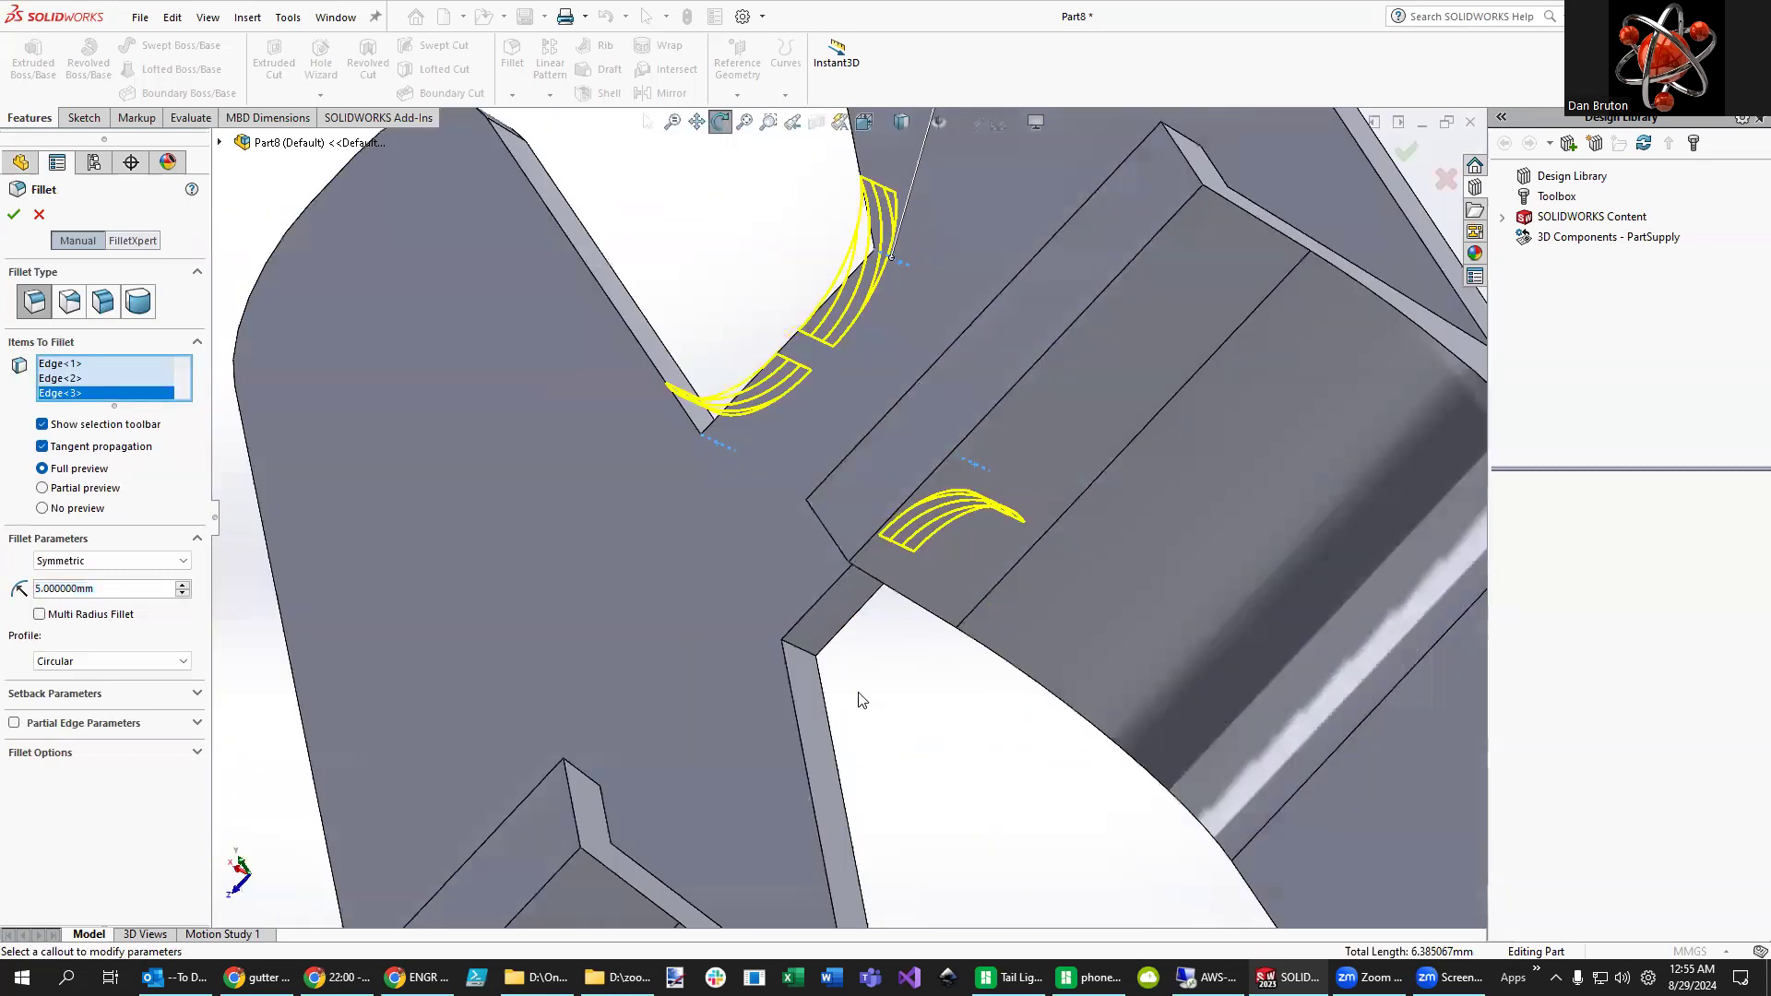
{"action": "left_click", "coordinate": [807, 657]}
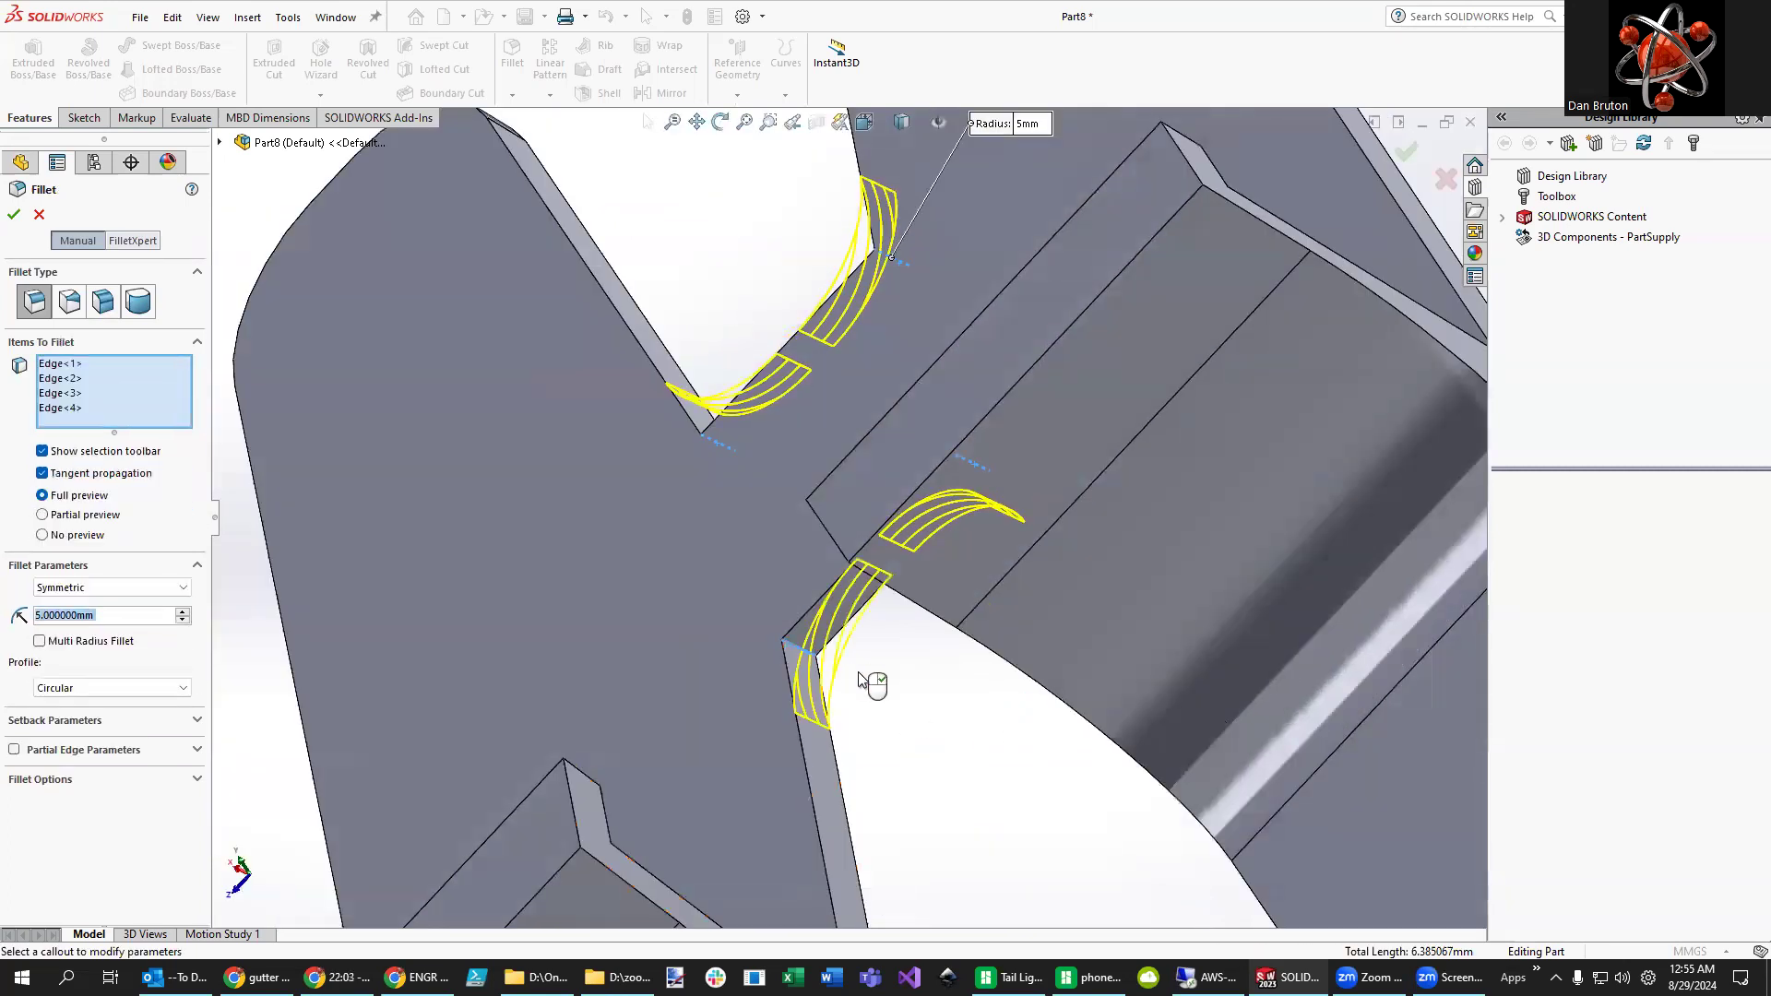
{"action": "left_click", "coordinate": [1408, 157]}
- Inspect the rounded stand in isometric view and compare it with the Design #1 drawing in the reference document
{"action": "middle_click_drag", "start_coordinate": [913, 694], "coordinate": [1166, 755]}
{"action": "scroll", "coordinate": [933, 680], "scroll_direction": "up", "scroll_amount": 5}
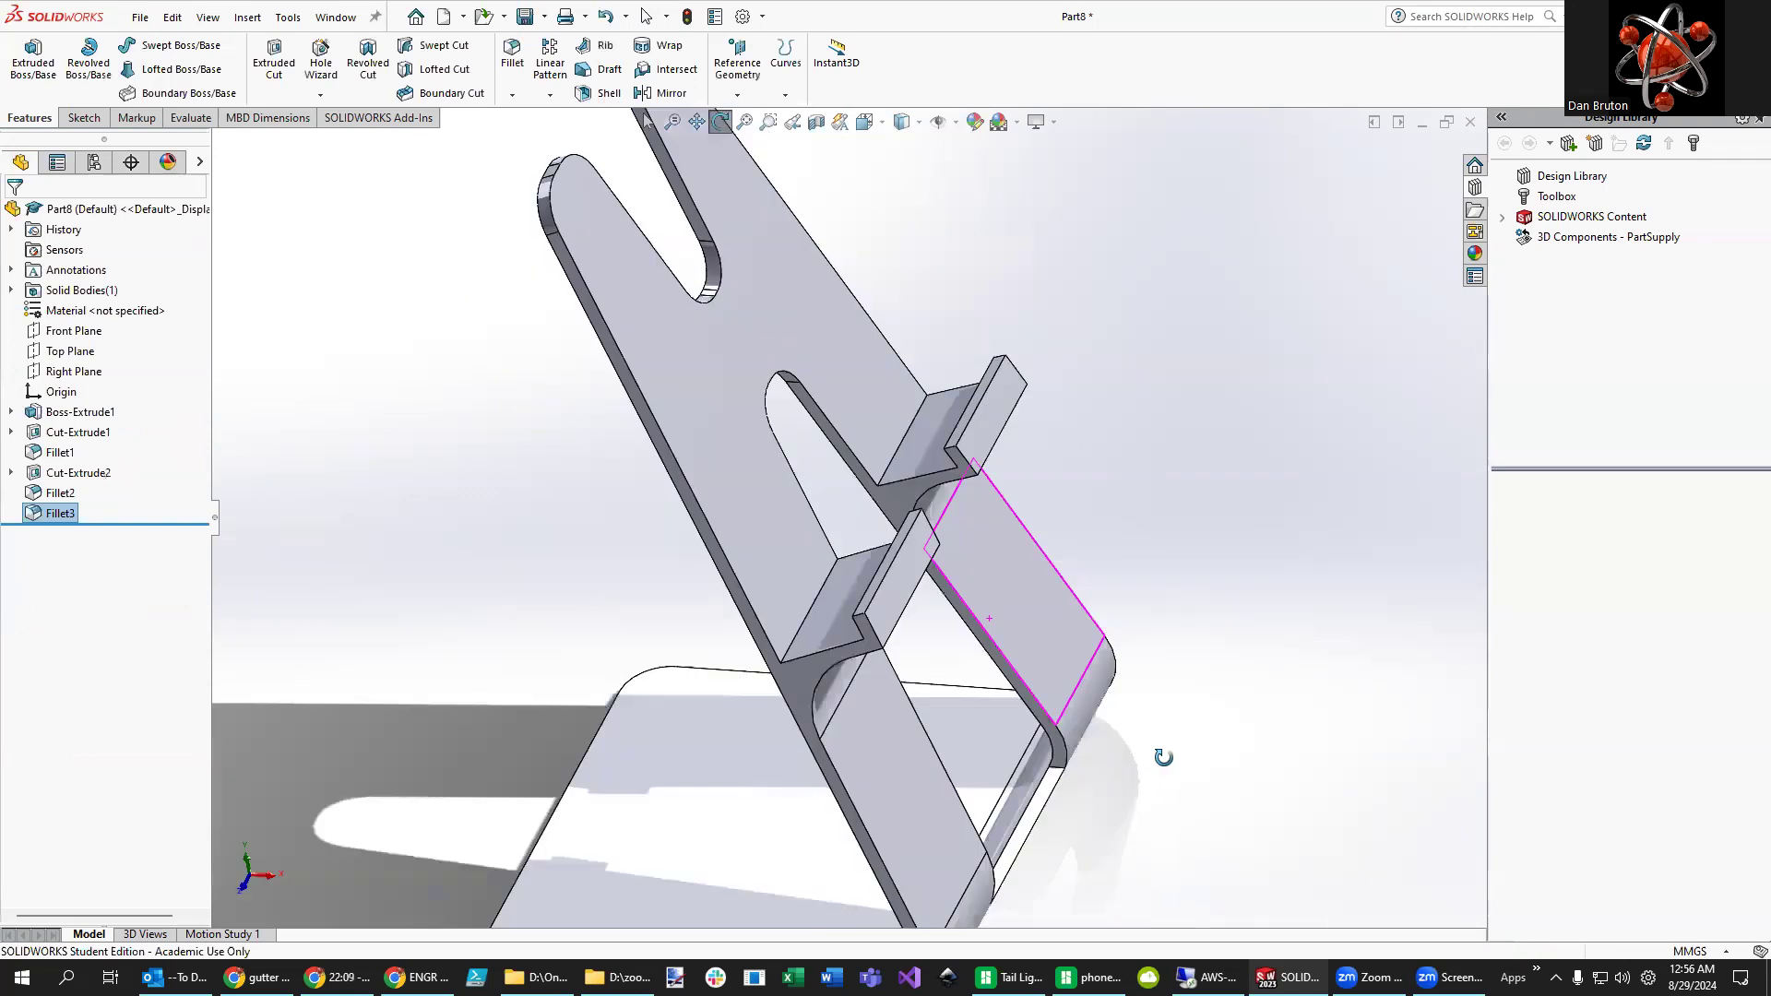
{"action": "middle_click_drag", "start_coordinate": [1162, 606], "coordinate": [1051, 655]}
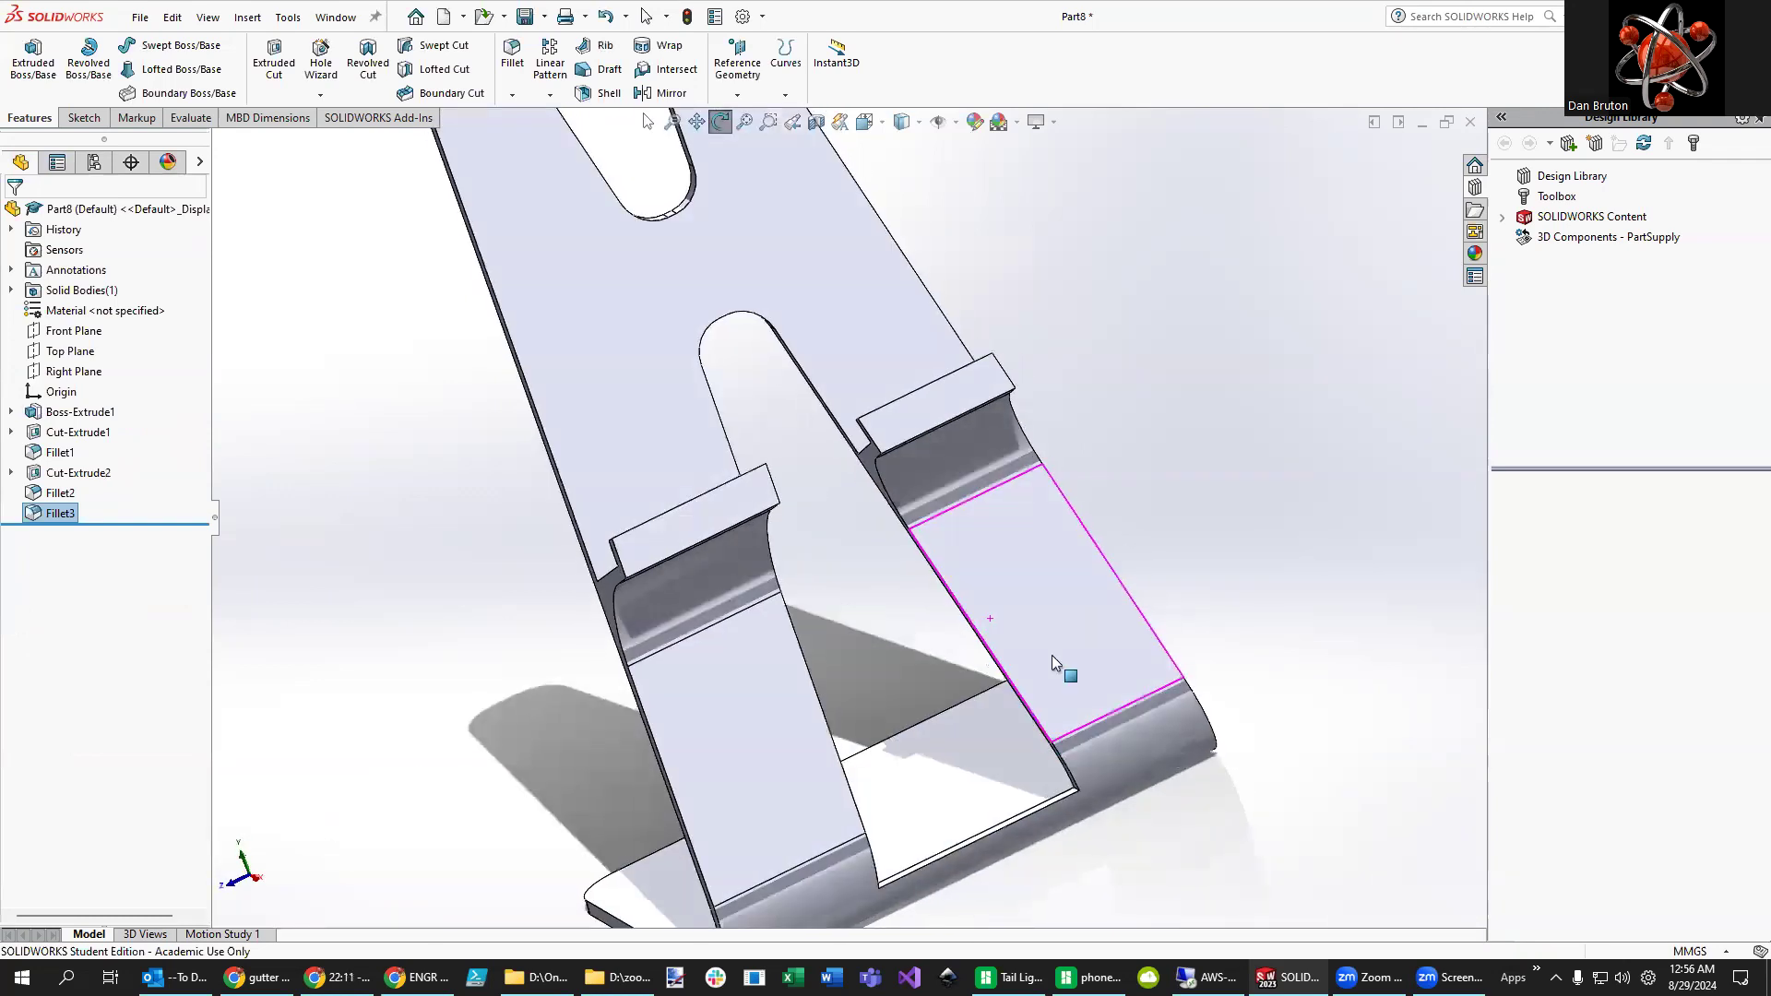
{"action": "left_click", "coordinate": [884, 129]}
{"action": "left_click", "coordinate": [965, 173]}
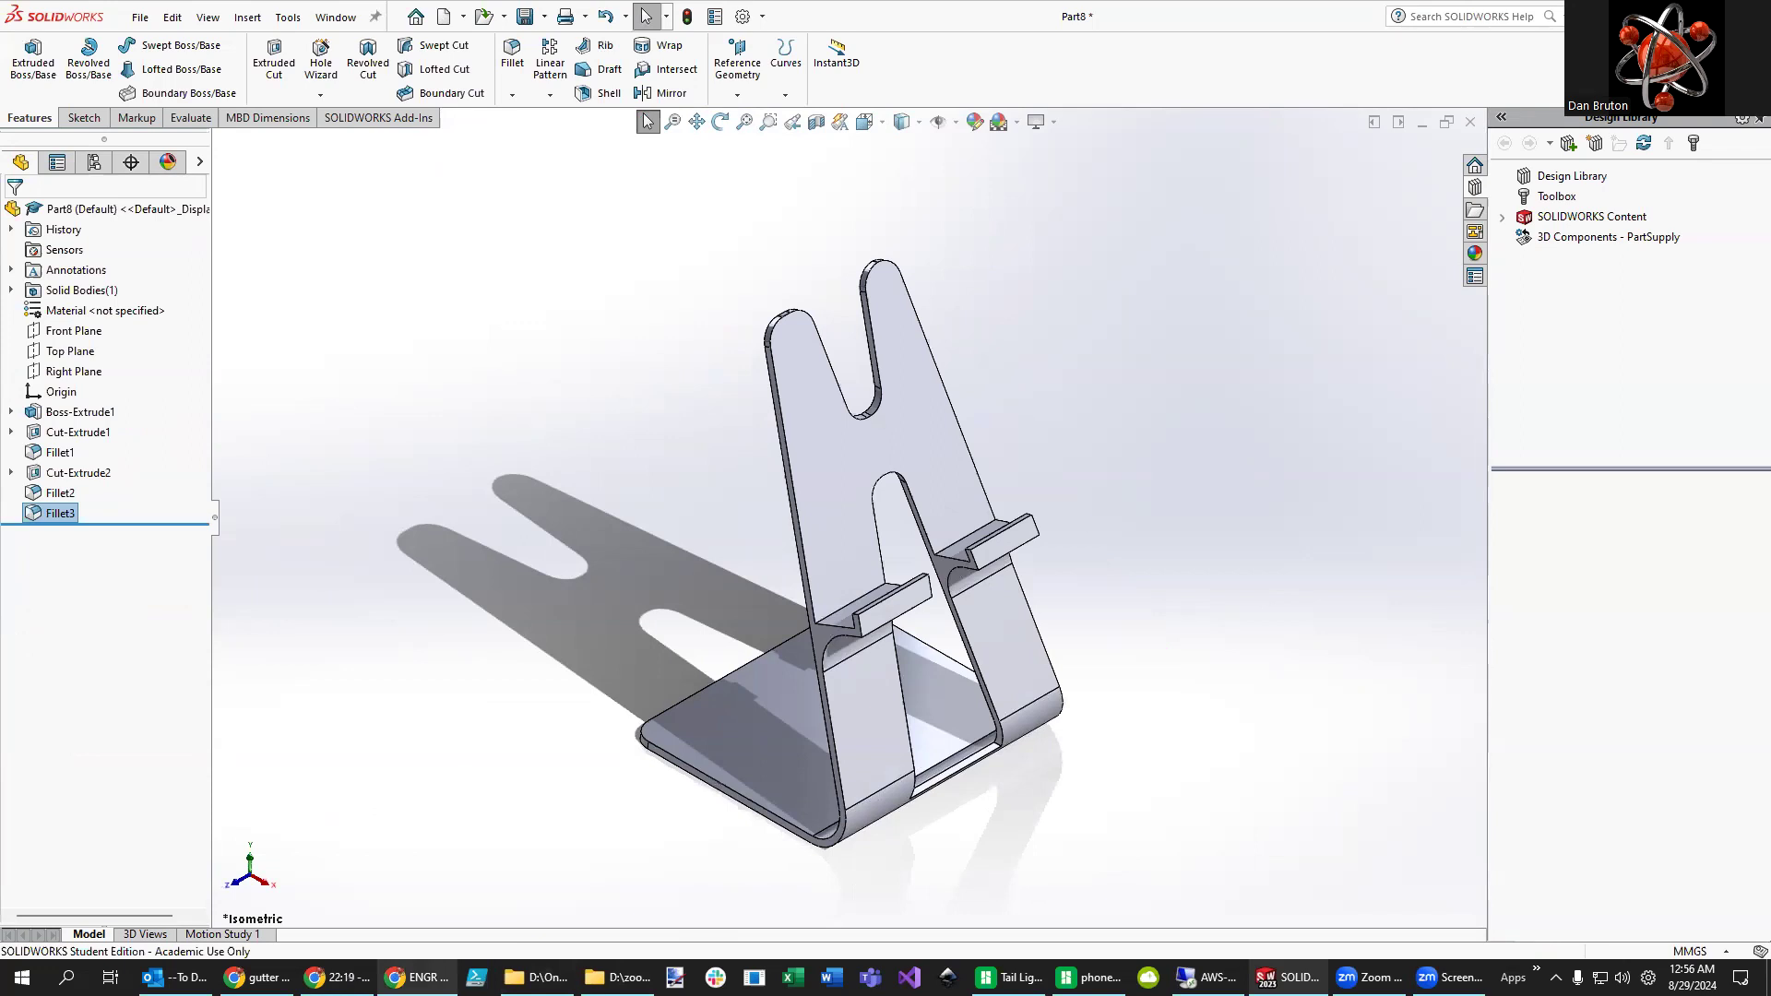
{"action": "left_click", "coordinate": [419, 977]}
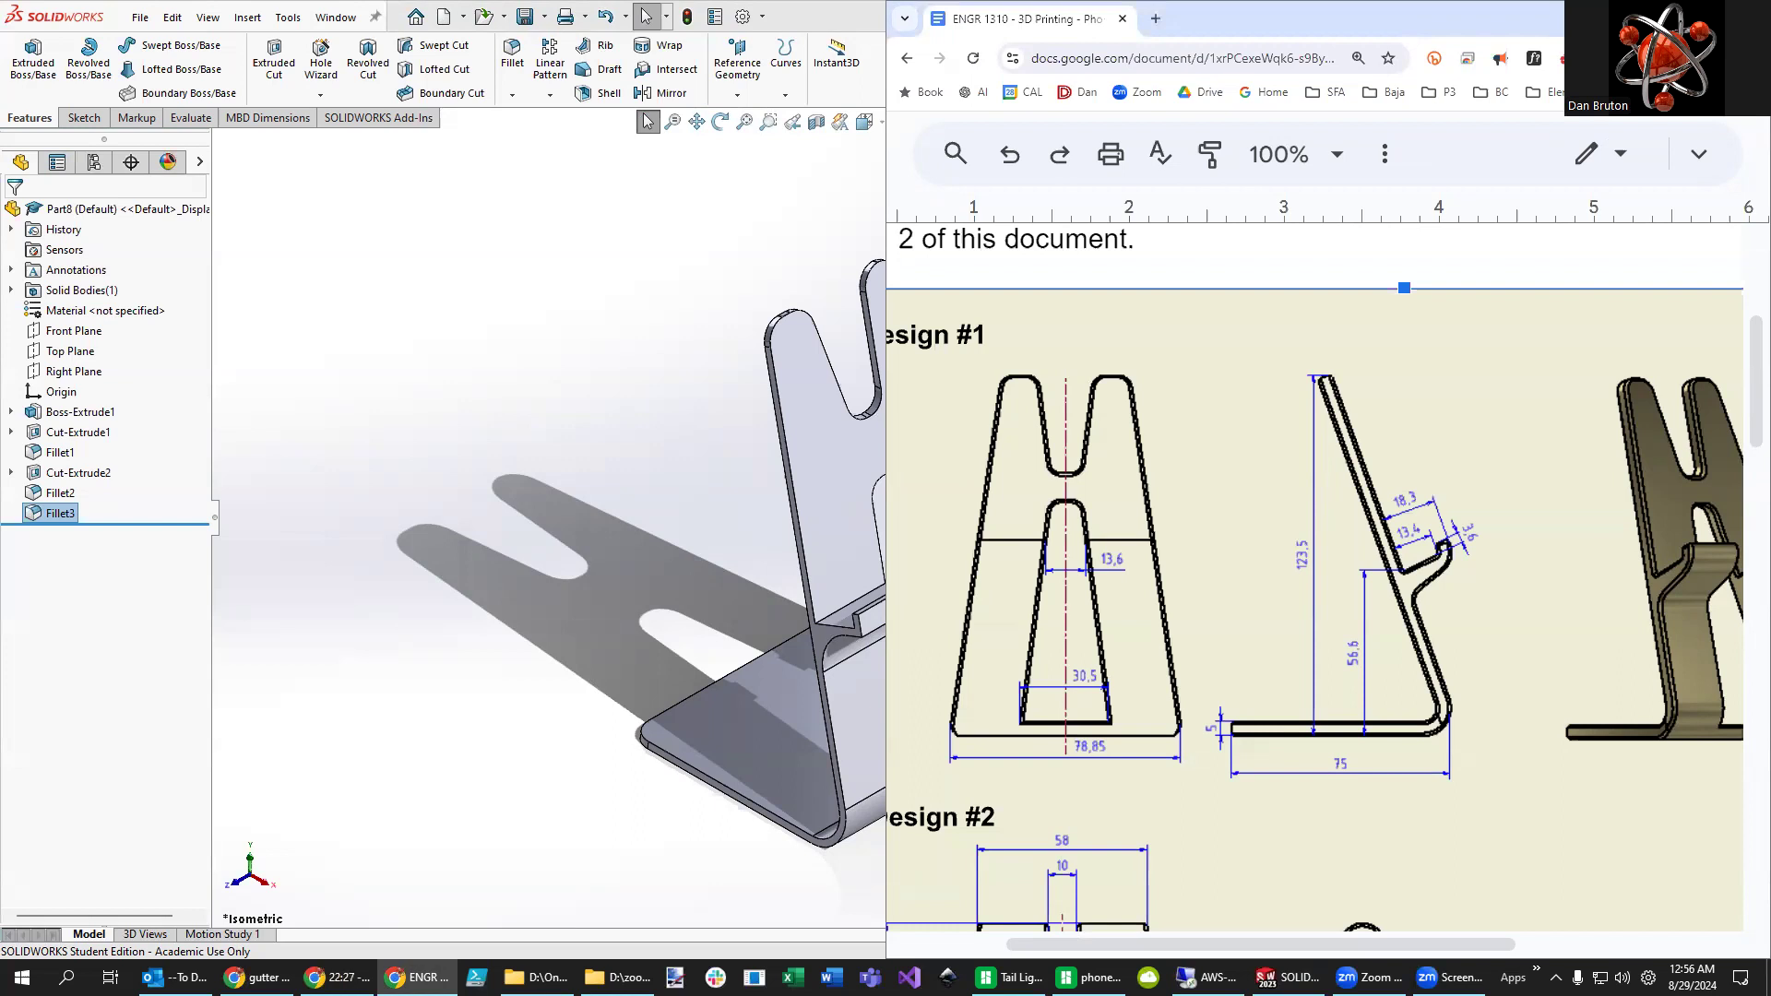
{"action": "left_click", "coordinate": [671, 845]}
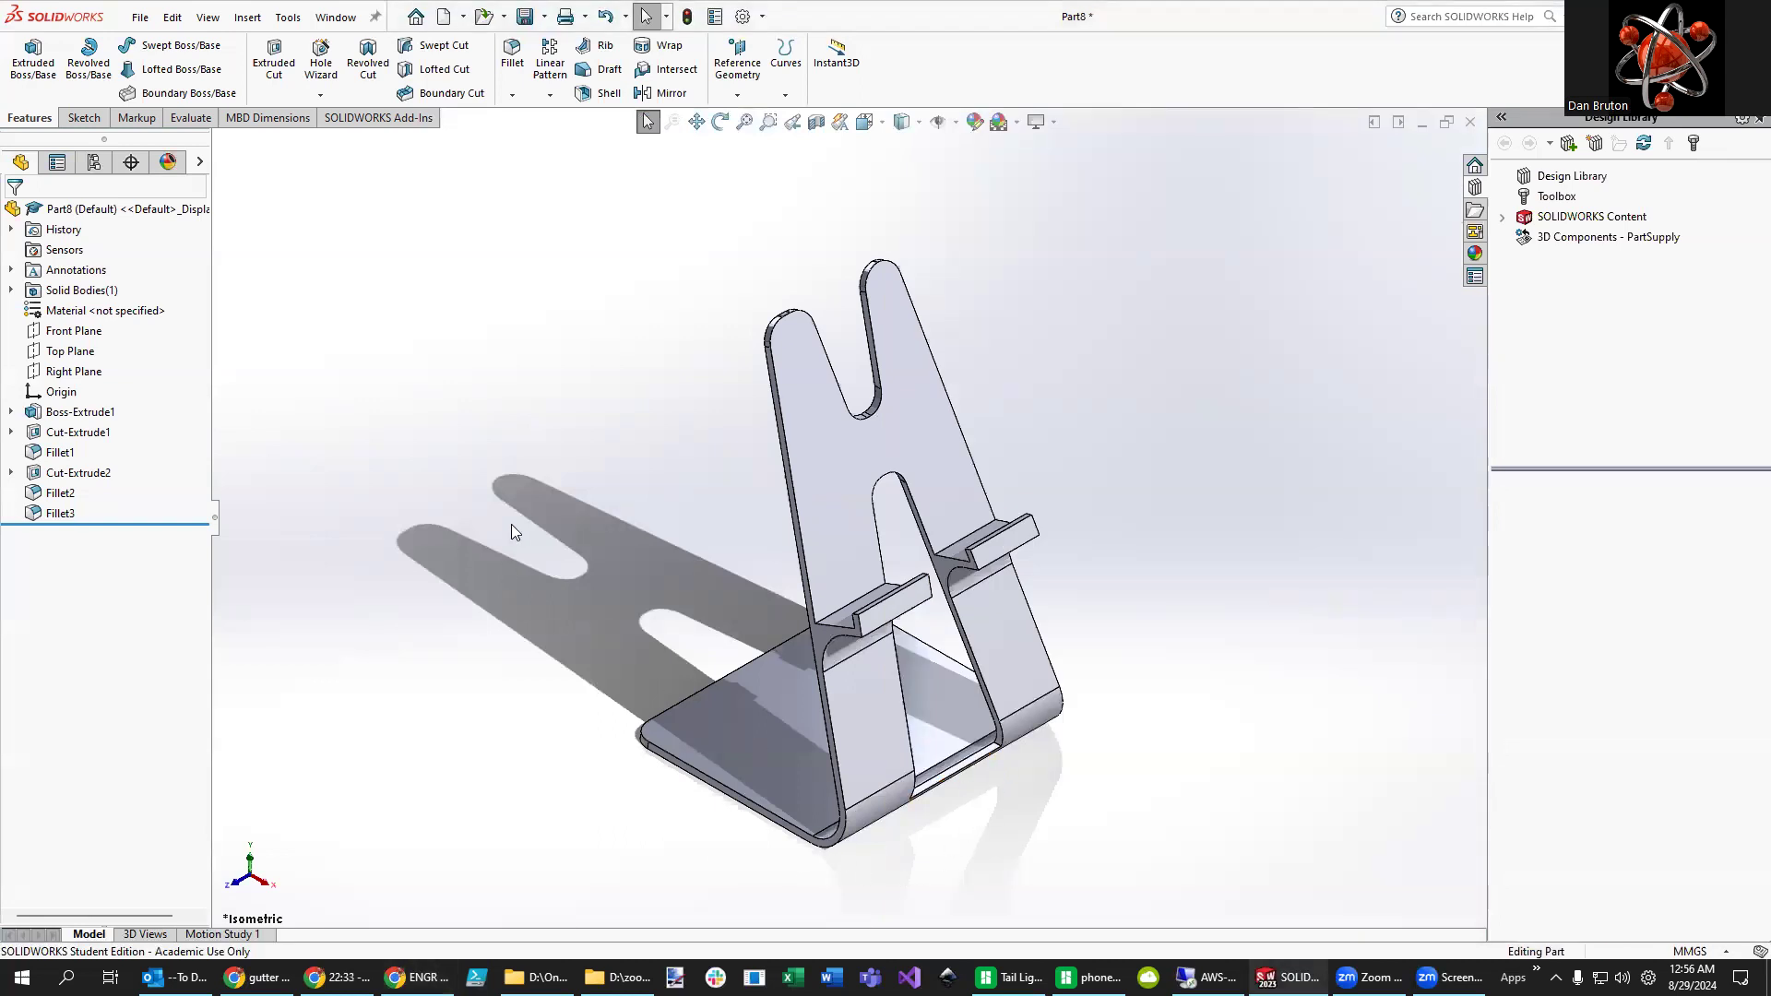
- Orient the view normal to the upper face of the stand's base
{"action": "middle_click_drag", "start_coordinate": [529, 630], "coordinate": [639, 810]}
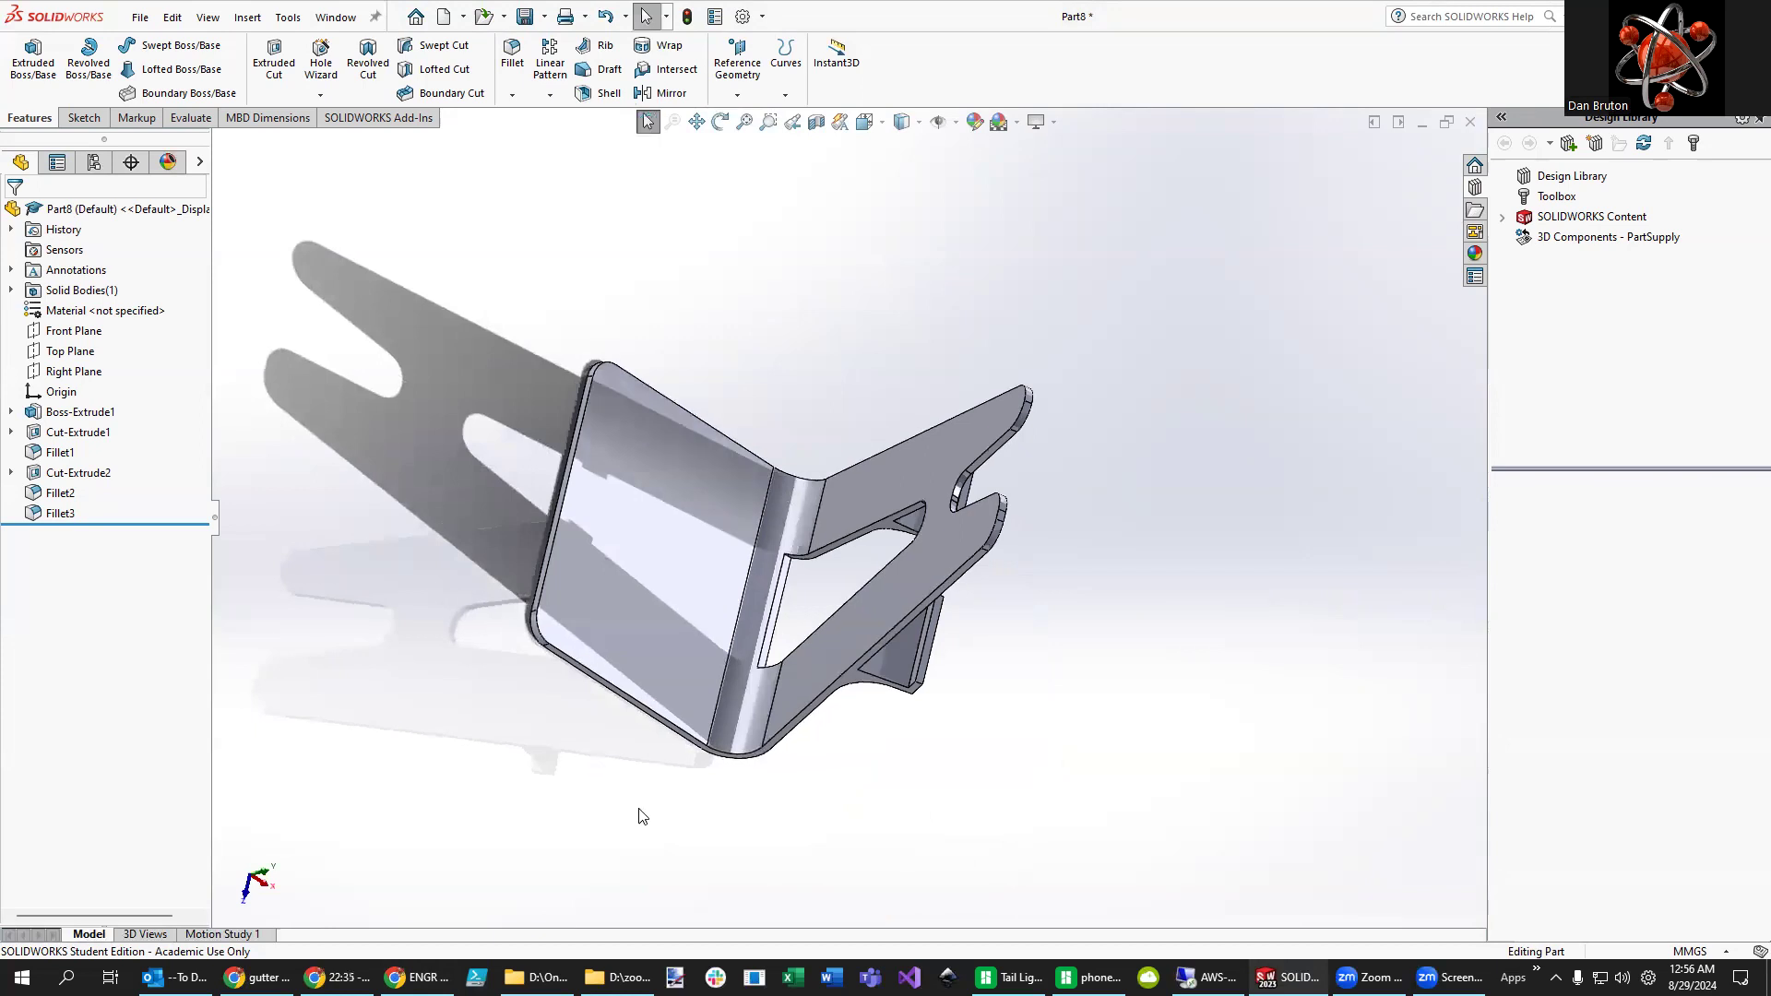
{"action": "scroll", "coordinate": [609, 675], "scroll_direction": "down", "scroll_amount": 6}
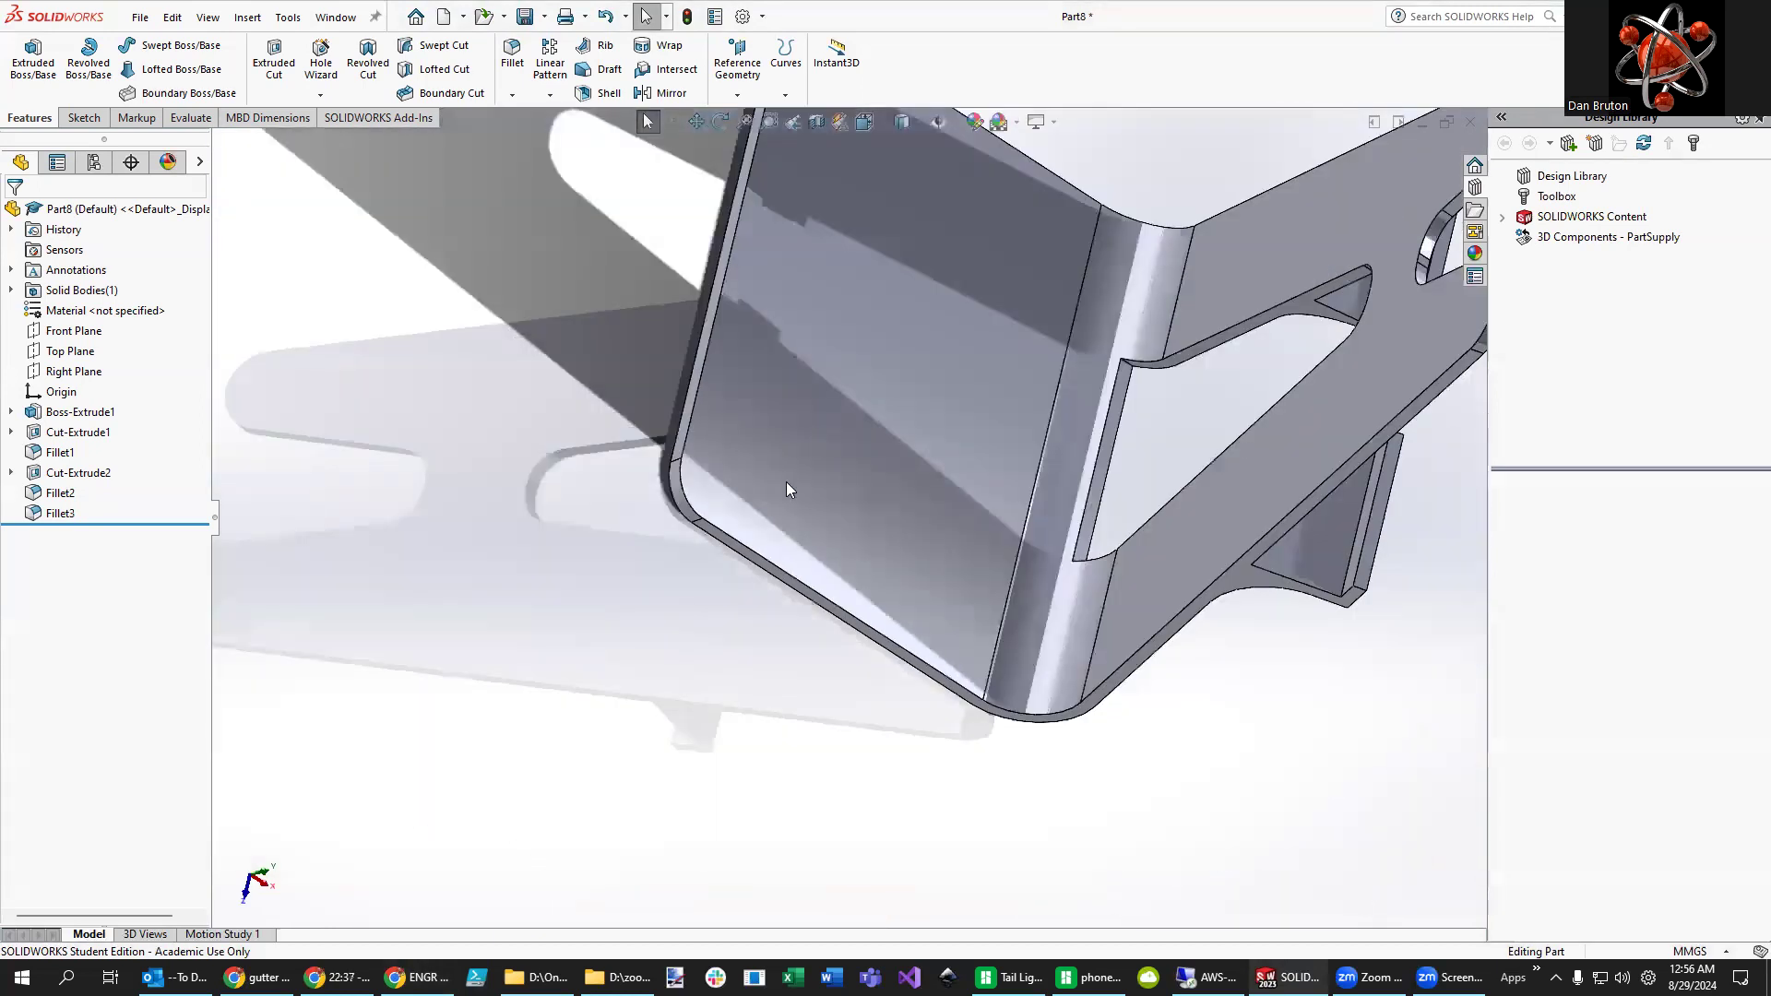
{"action": "scroll", "coordinate": [856, 407], "scroll_direction": "up", "scroll_amount": 5}
{"action": "left_click", "coordinate": [869, 389]}
{"action": "right_click", "coordinate": [869, 389]}
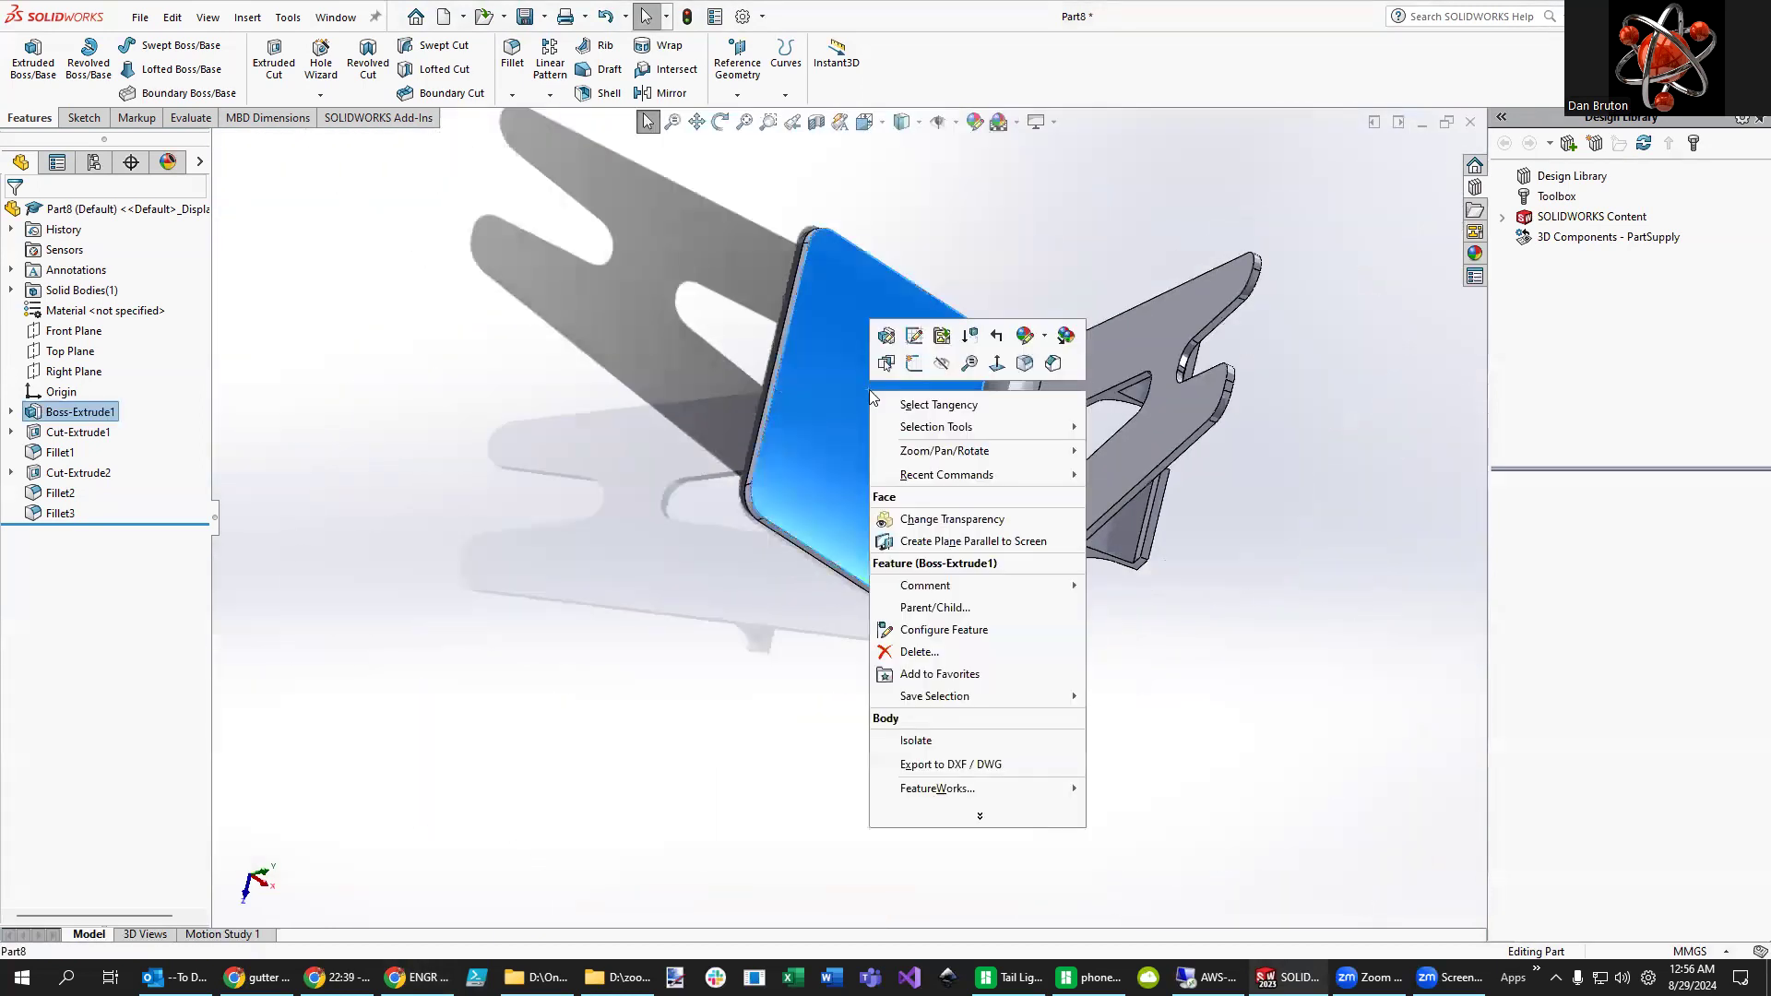
{"action": "left_click", "coordinate": [996, 364]}
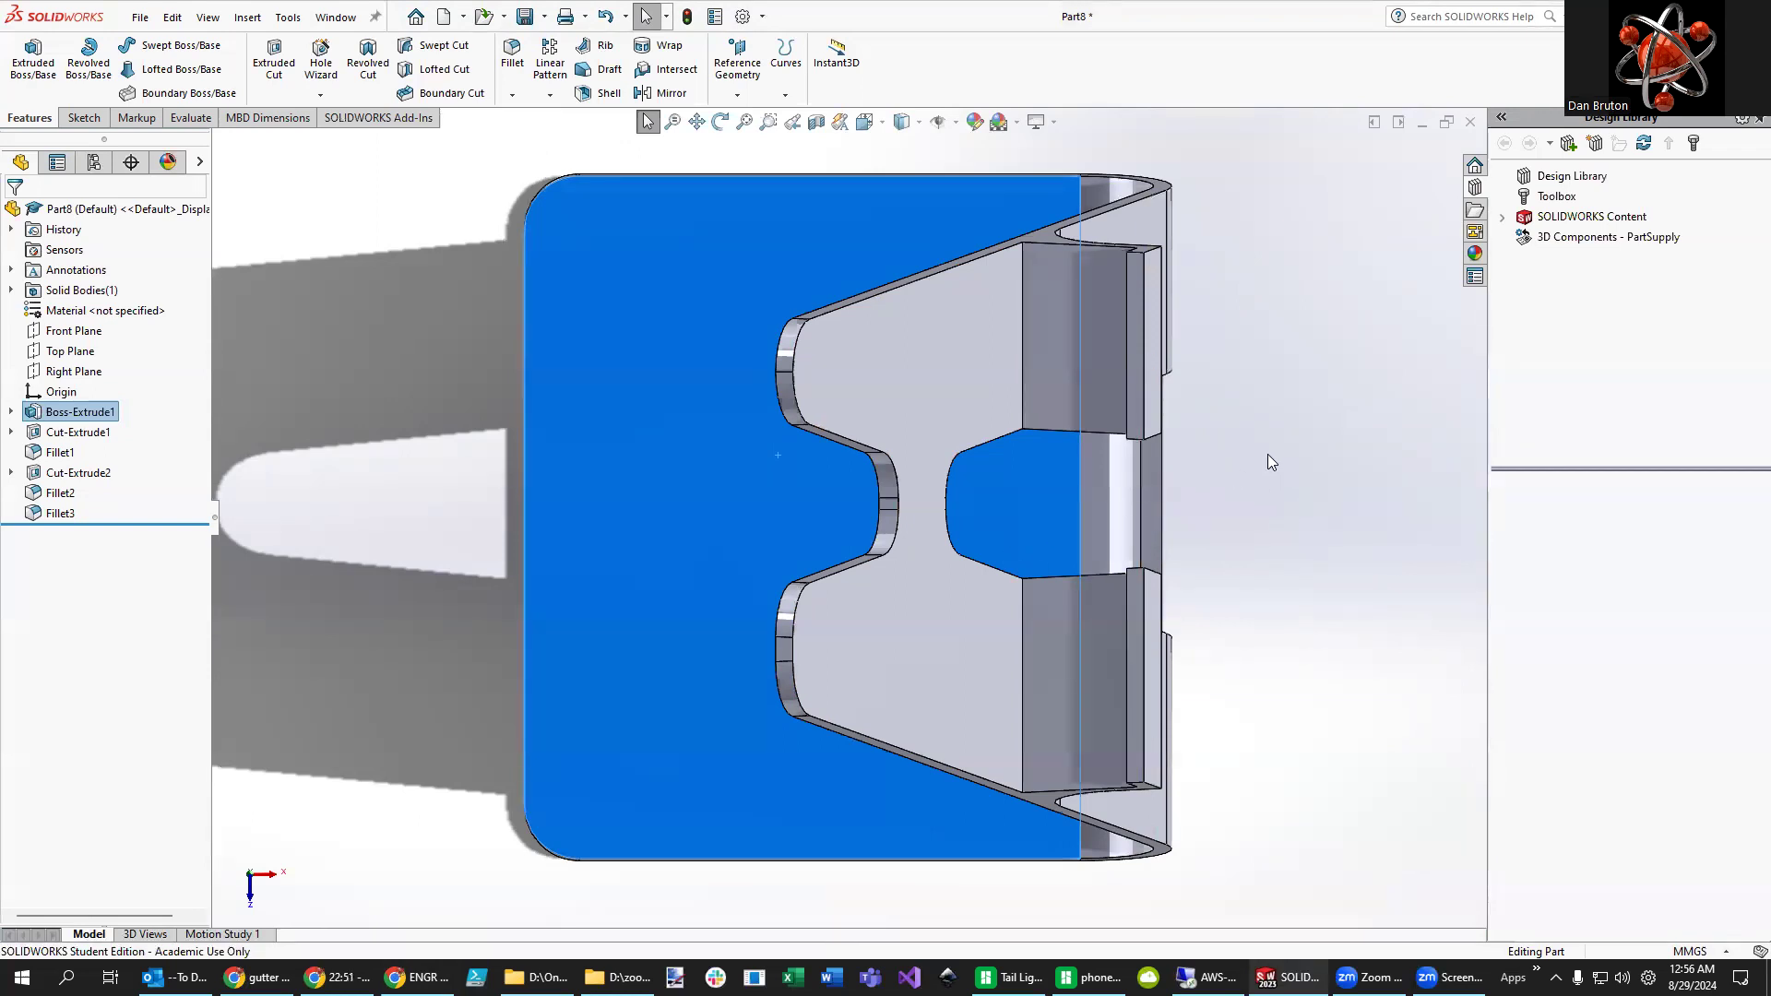
- Try turning the normal view of the base with Rotate View and Roll View
{"action": "right_click", "coordinate": [1253, 375]}
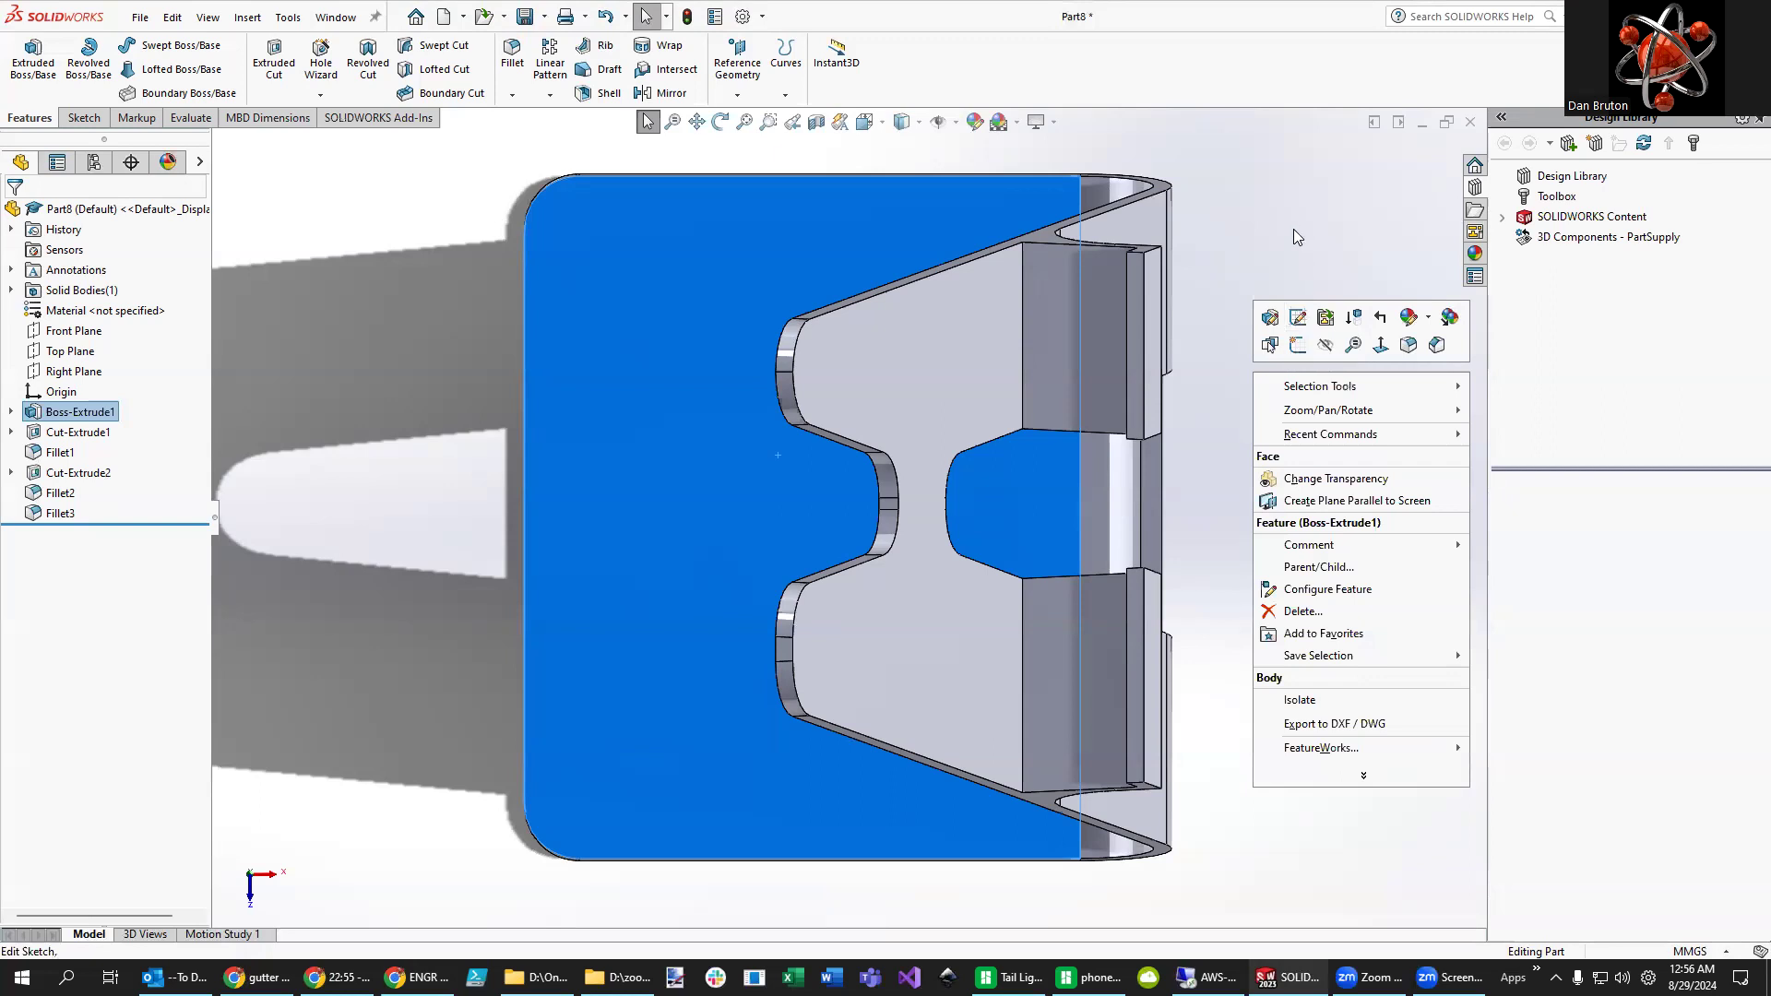
{"action": "right_click", "coordinate": [1233, 198]}
{"action": "right_click", "coordinate": [1212, 420]}
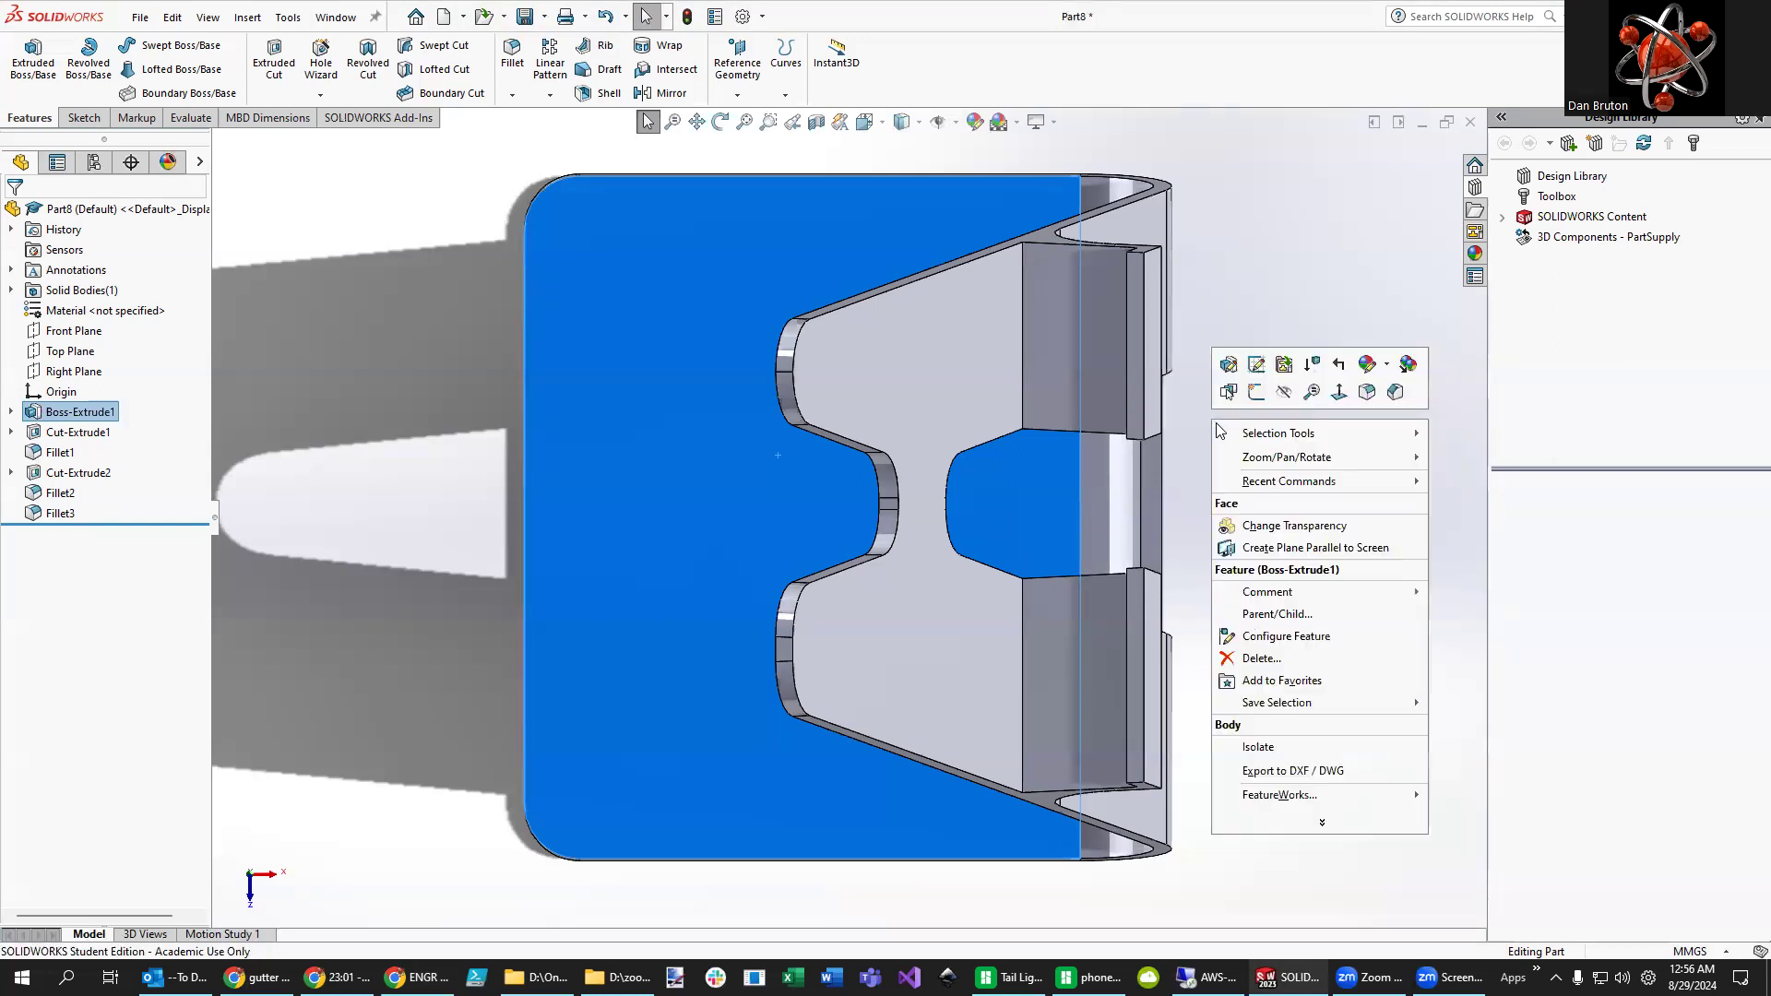
{"action": "mouse_move", "coordinate": [1293, 435]}
{"action": "mouse_move", "coordinate": [1310, 466]}
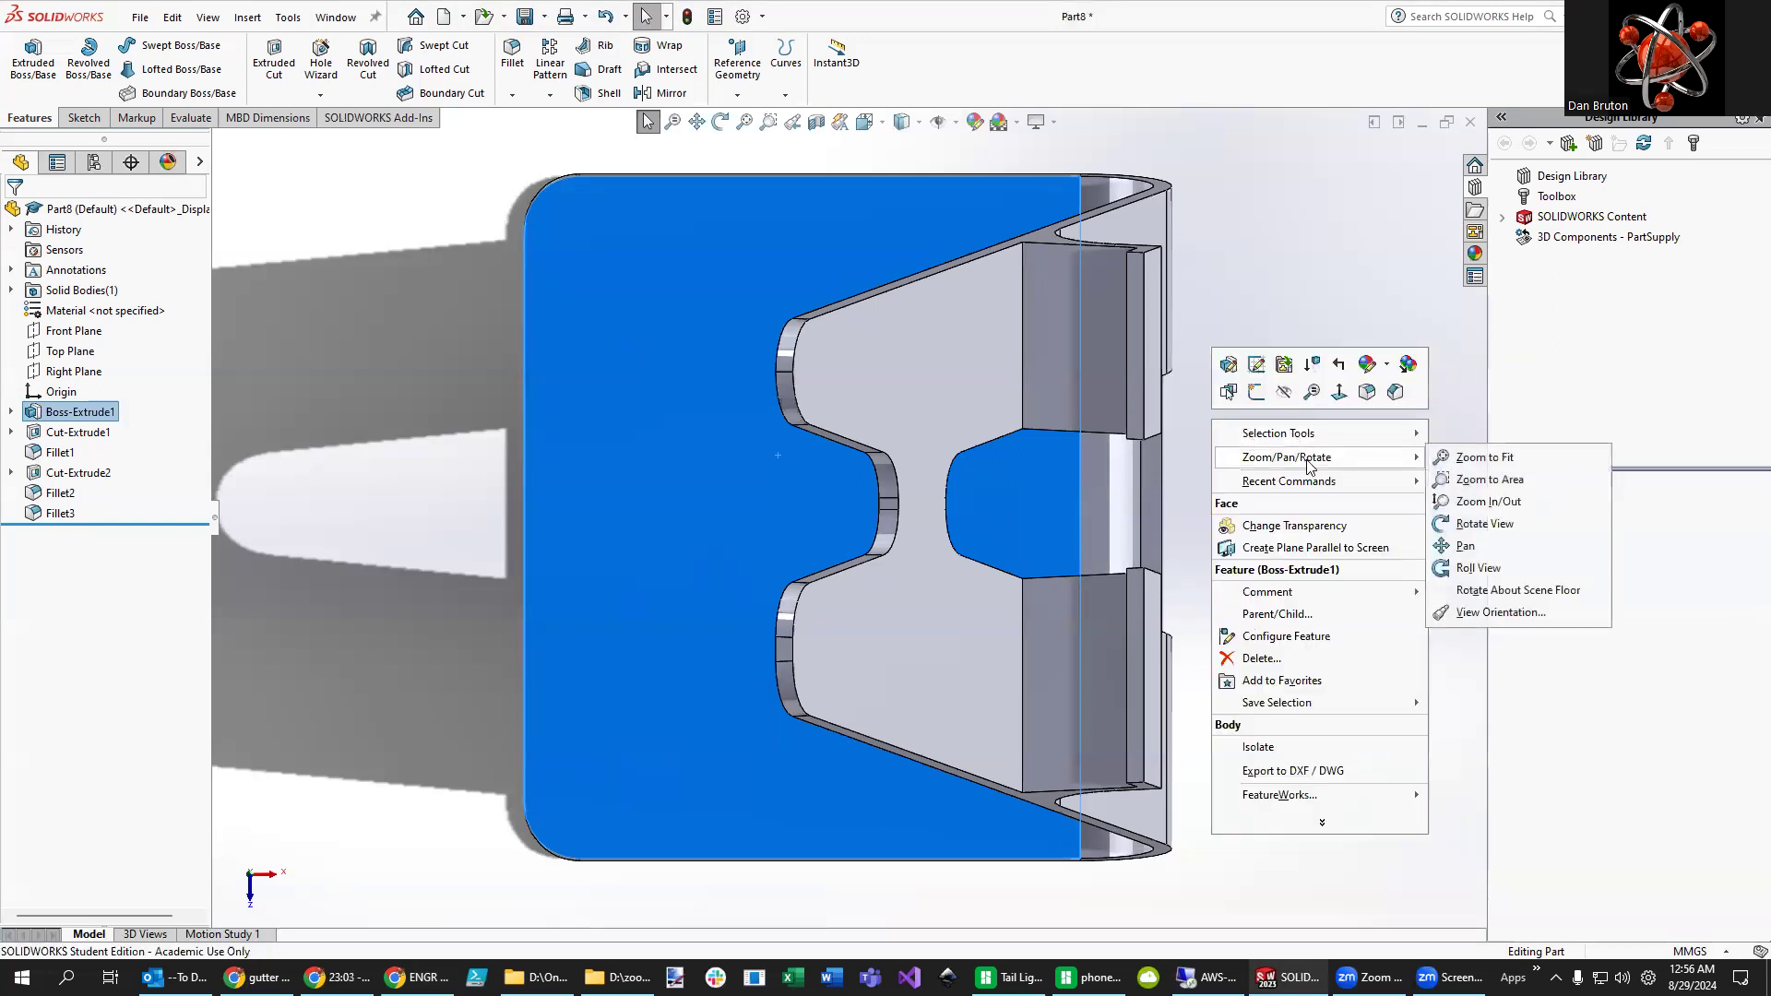
{"action": "left_click", "coordinate": [1487, 524]}
{"action": "left_click_drag", "start_coordinate": [1390, 566], "coordinate": [1366, 506]}
{"action": "right_click", "coordinate": [1367, 507]}
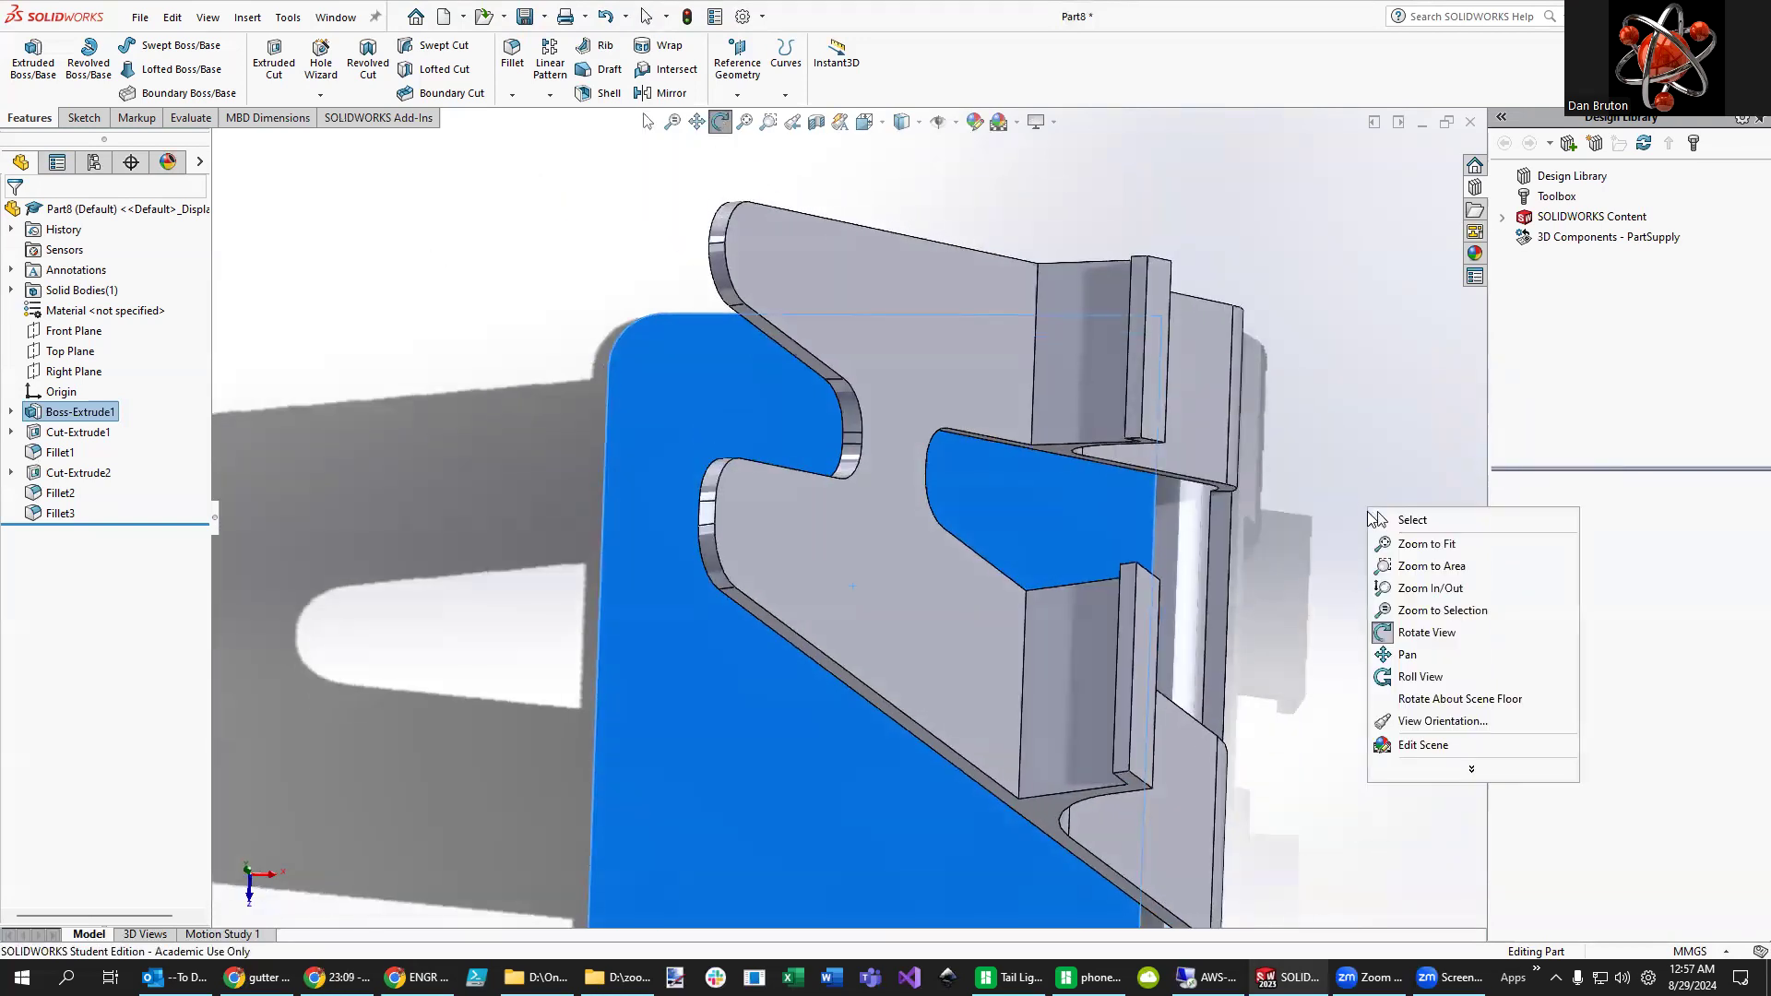
{"action": "left_click", "coordinate": [1417, 678]}
{"action": "left_click_drag", "start_coordinate": [1372, 542], "coordinate": [1031, 886]}
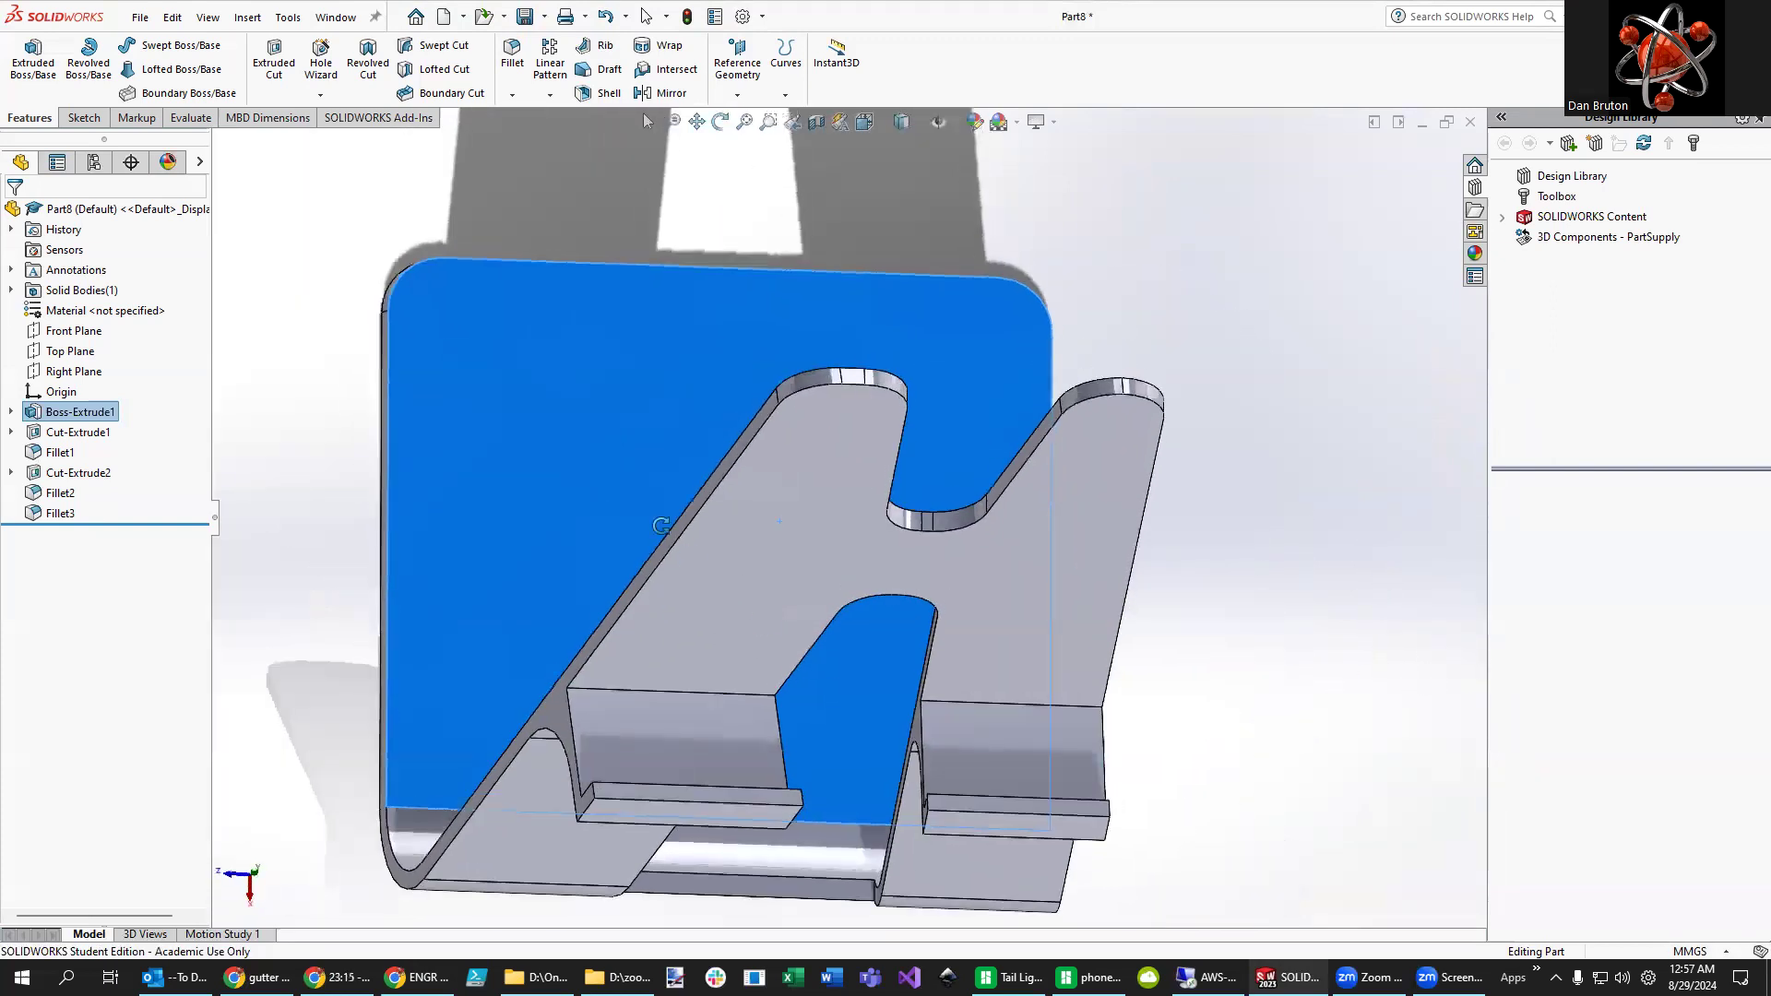
{"action": "right_click", "coordinate": [525, 375]}
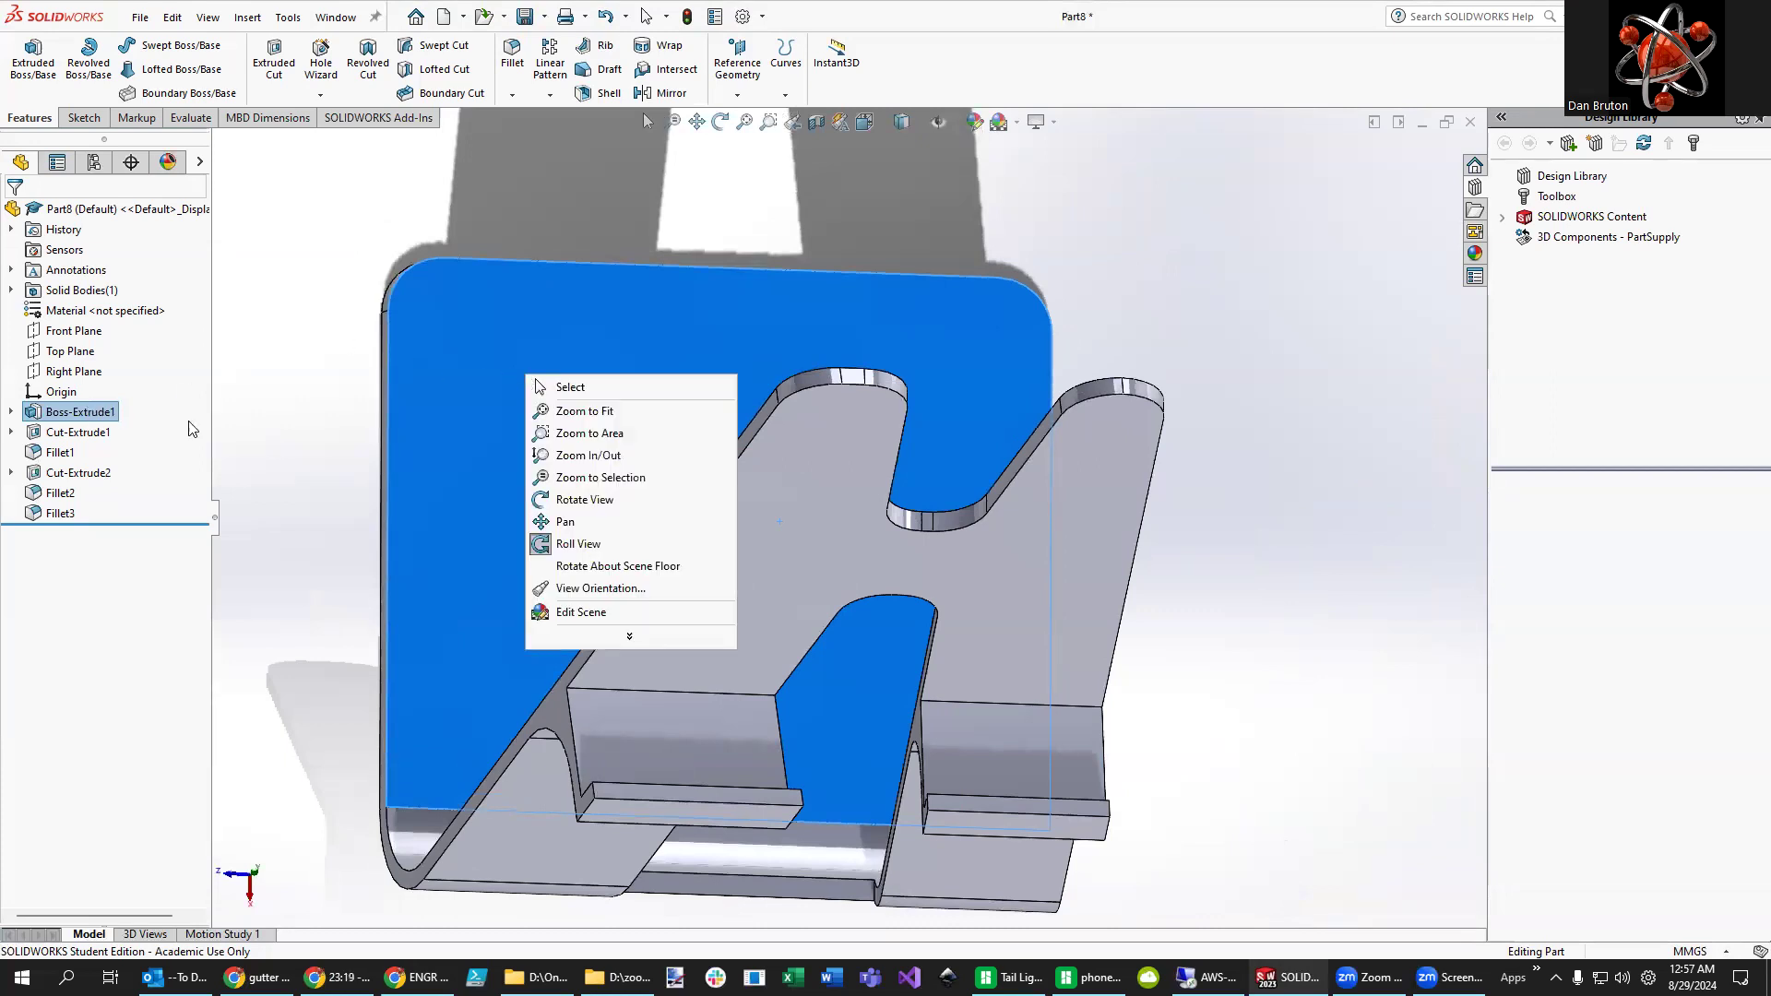
{"action": "key", "text": "Escape"}
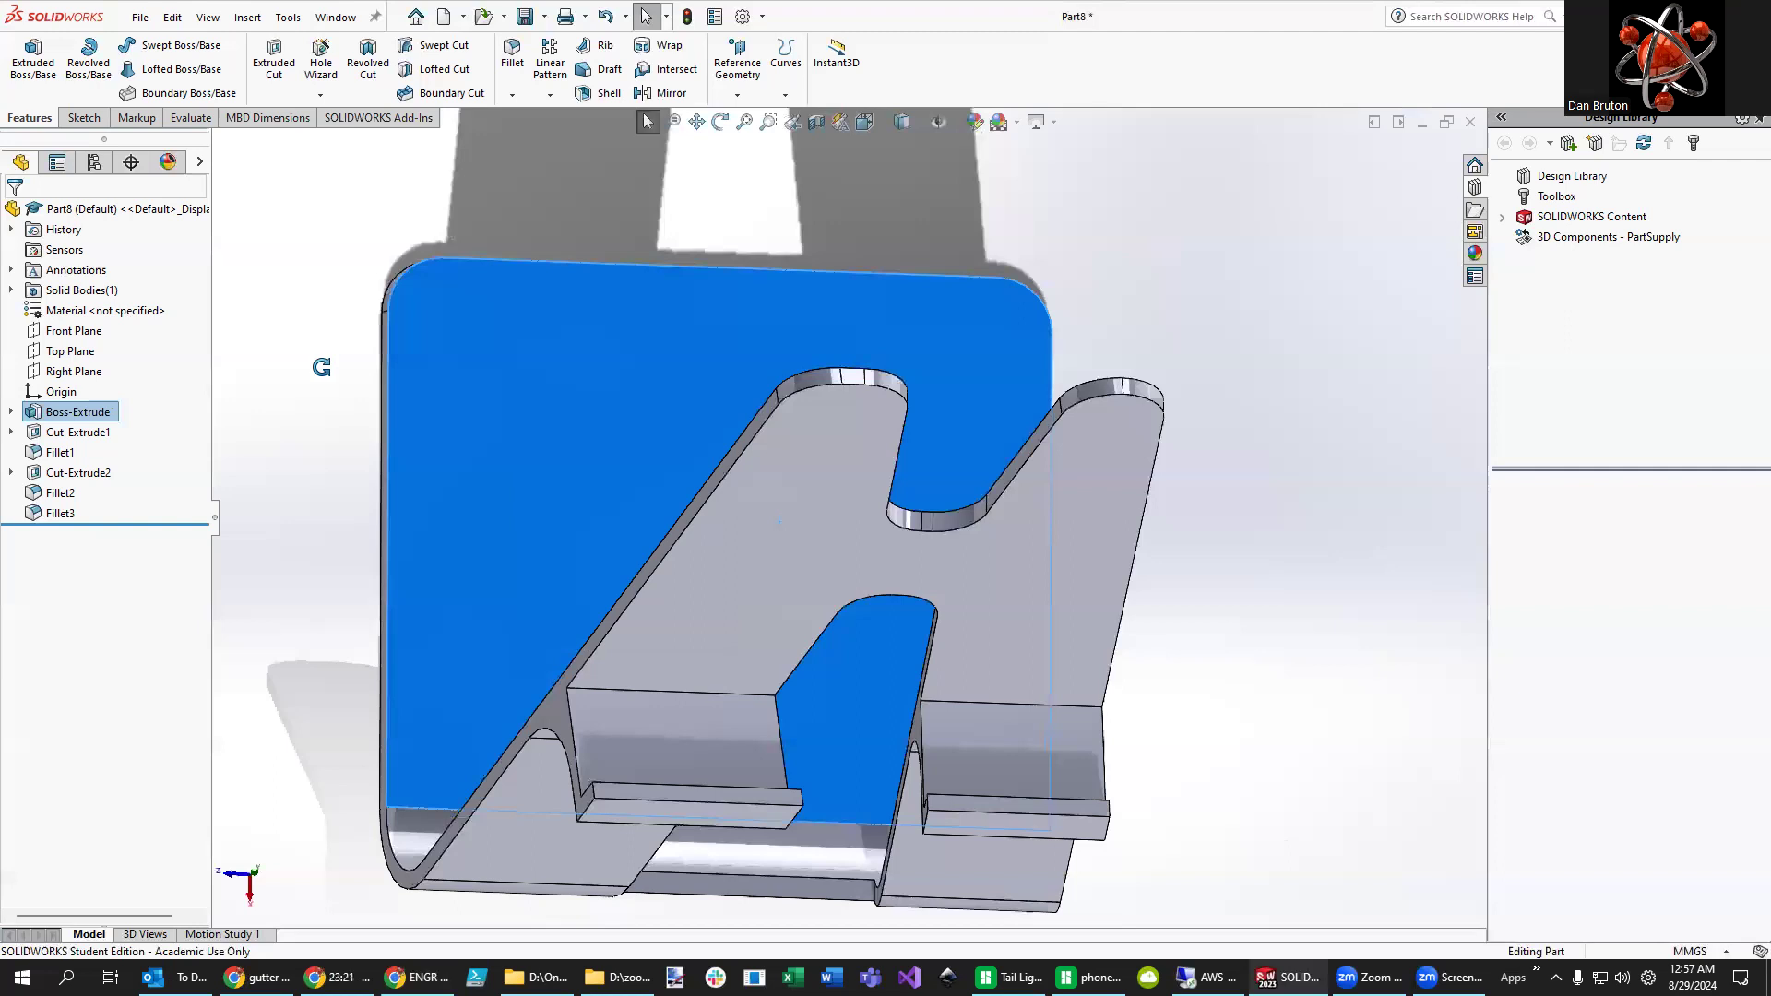
- Orient the view normal to the base's upper face and roll it about a quarter turn
{"action": "right_click", "coordinate": [466, 381]}
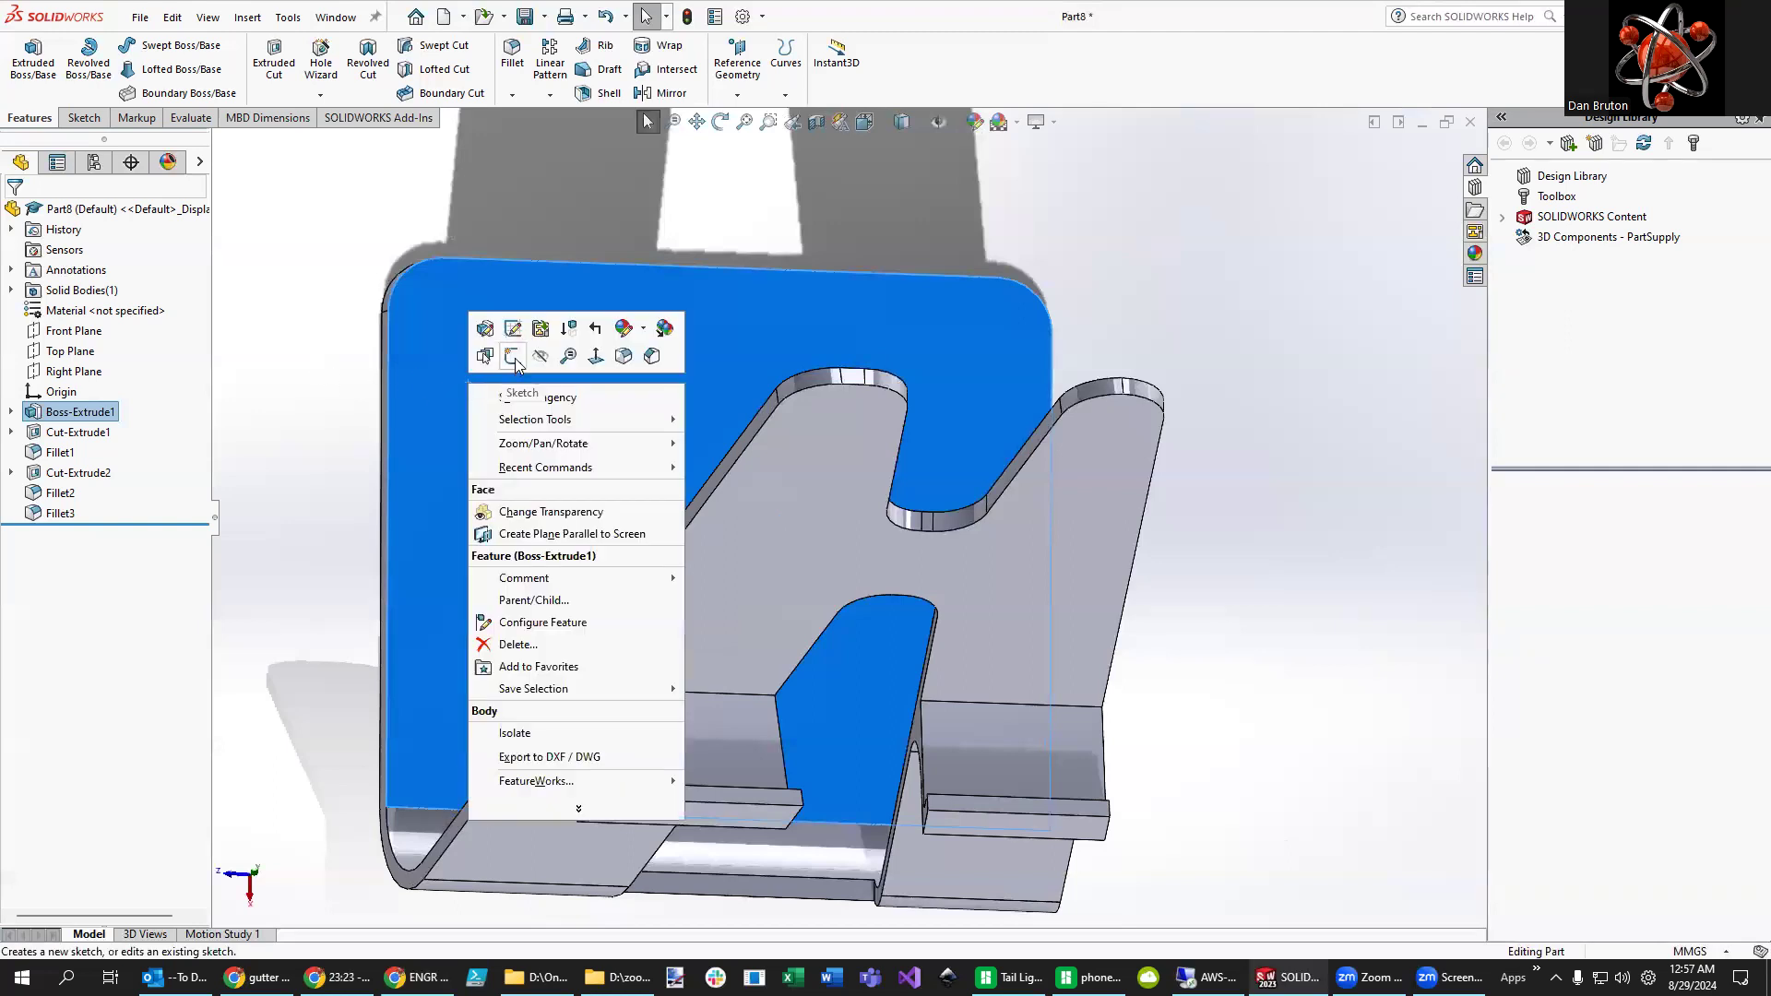
{"action": "left_click", "coordinate": [594, 357]}
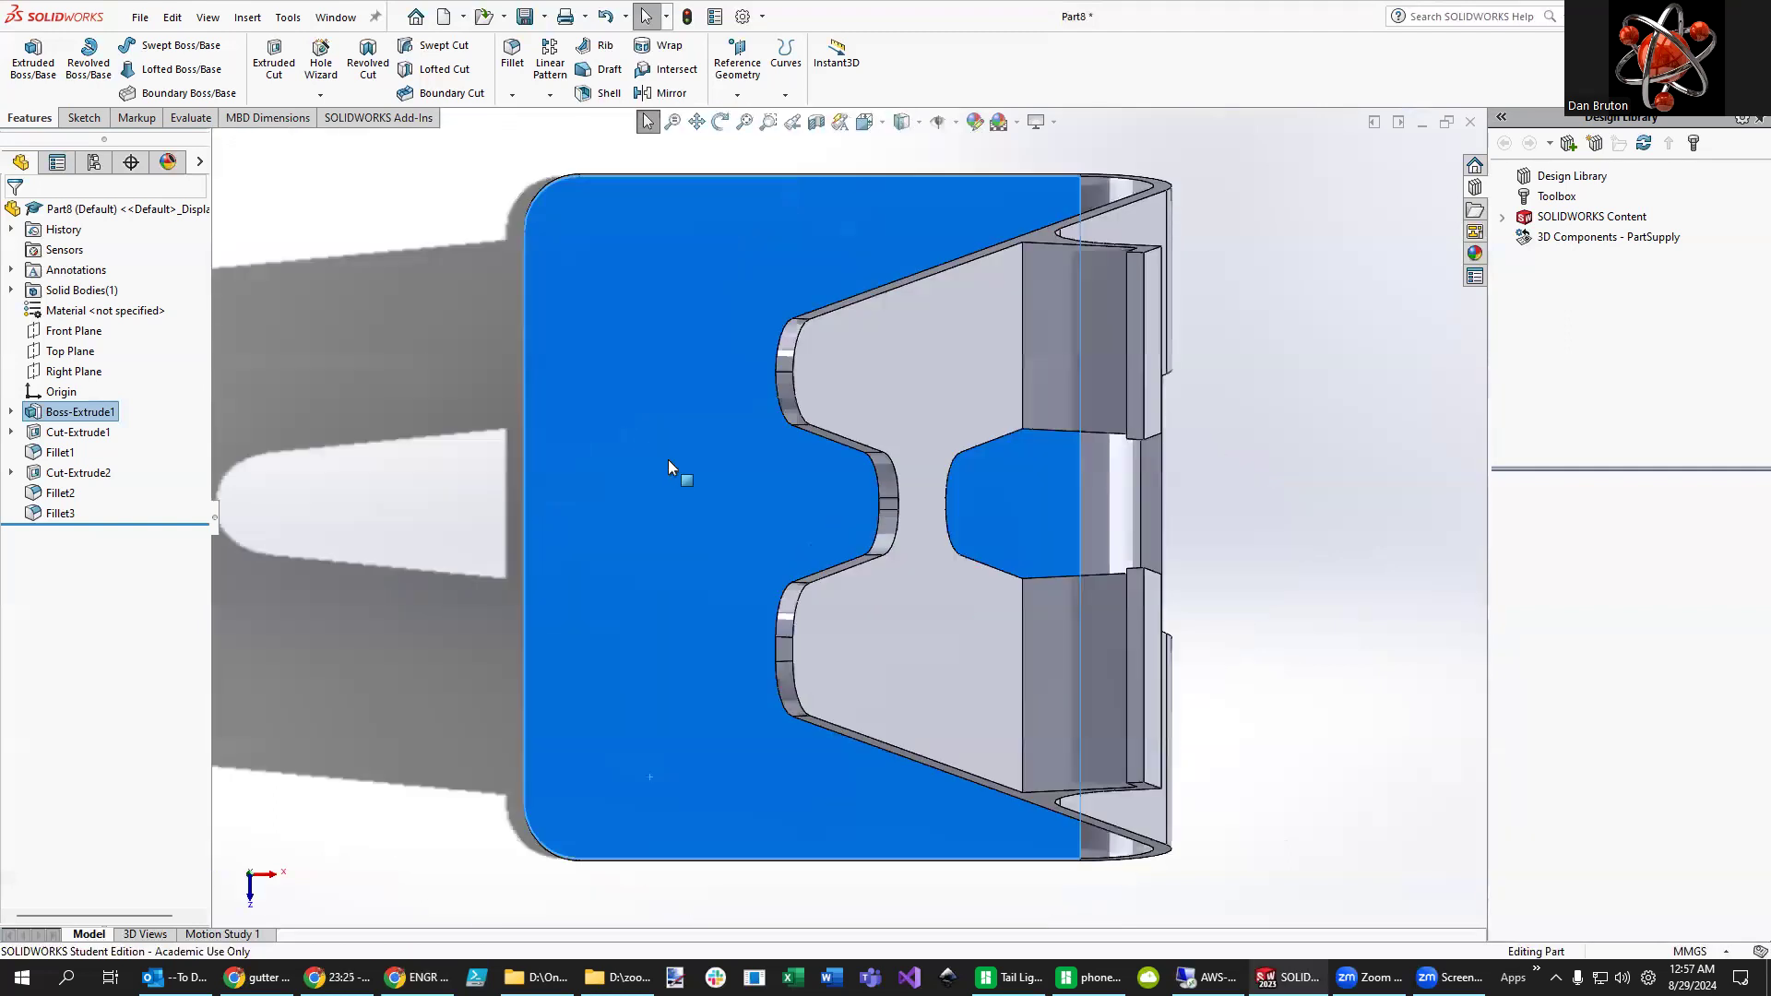
{"action": "right_click", "coordinate": [667, 466]}
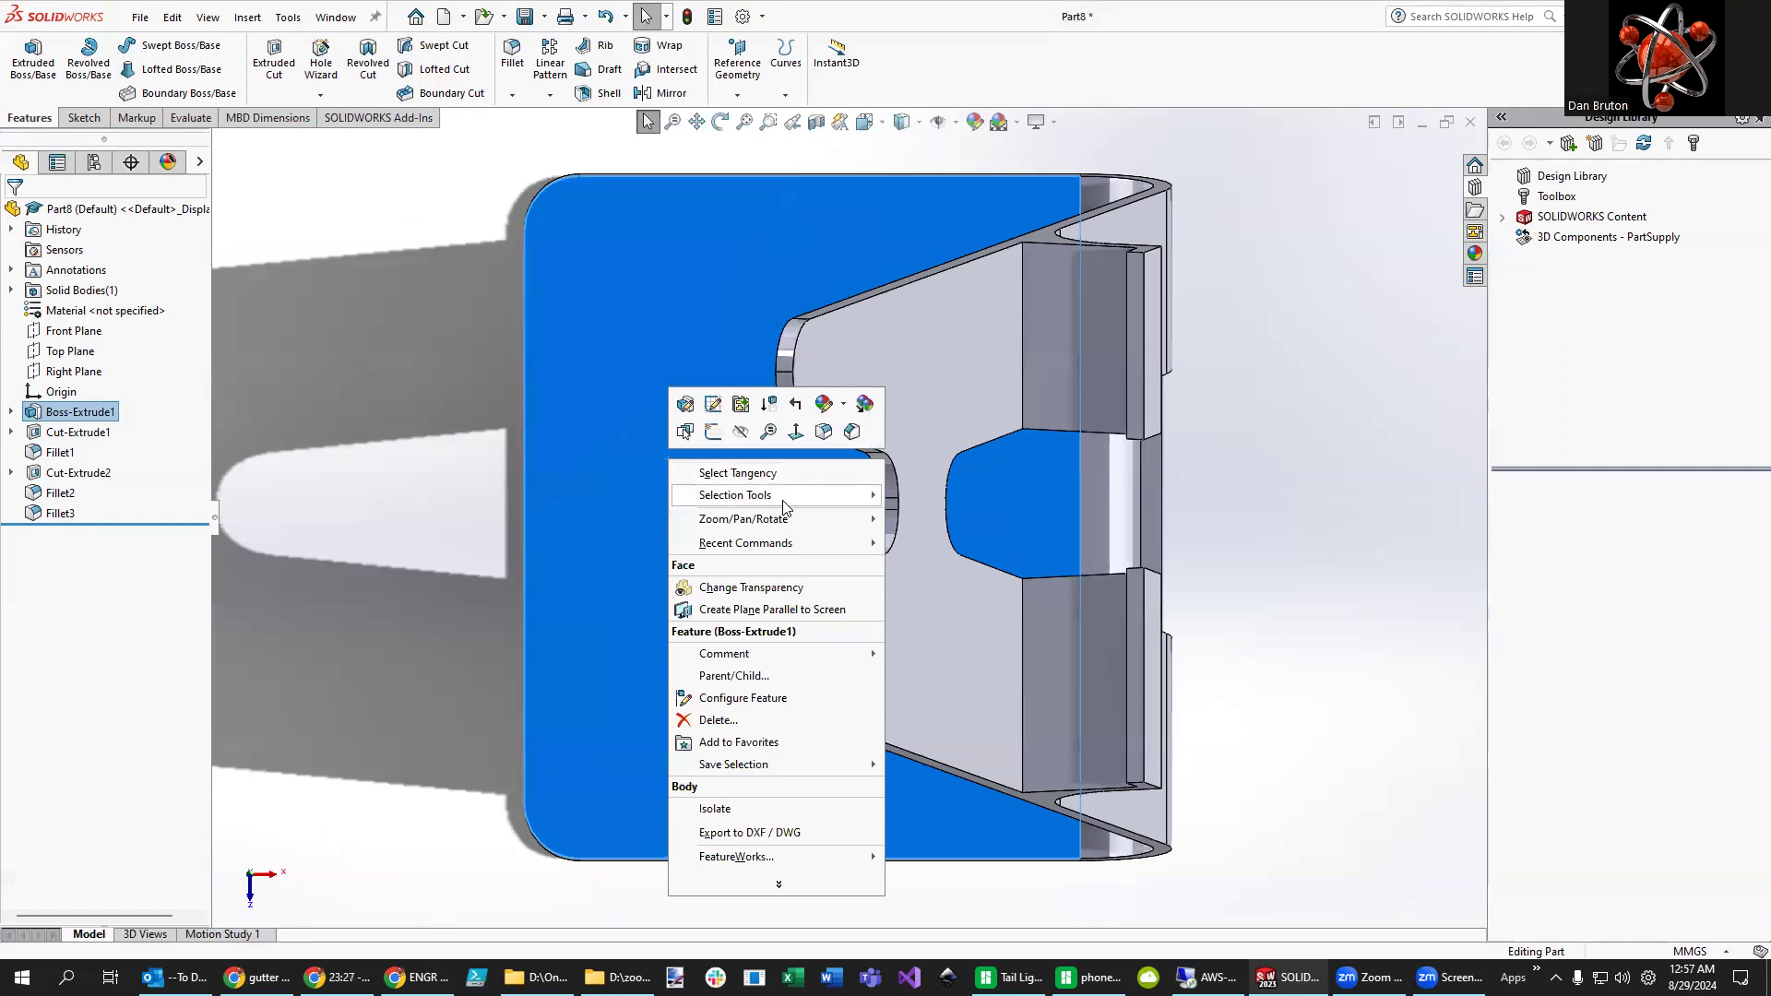
{"action": "mouse_move", "coordinate": [782, 518]}
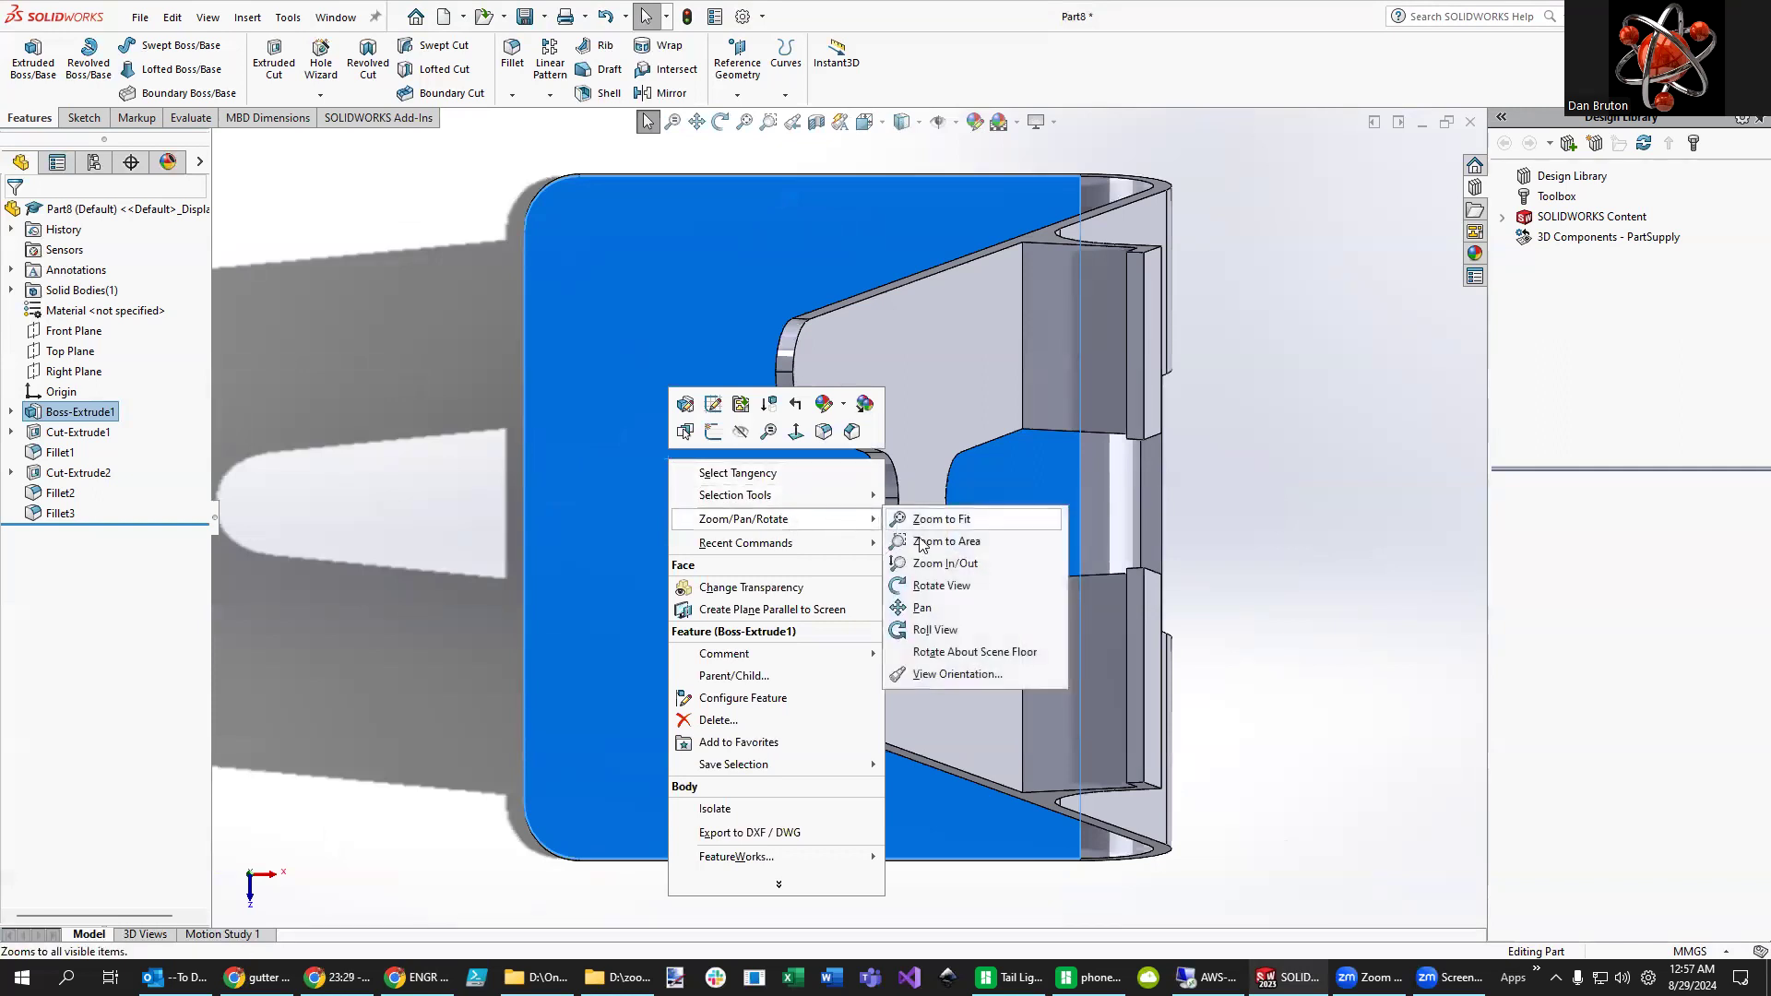
{"action": "left_click", "coordinate": [935, 629]}
{"action": "left_click_drag", "start_coordinate": [1284, 430], "coordinate": [458, 378]}
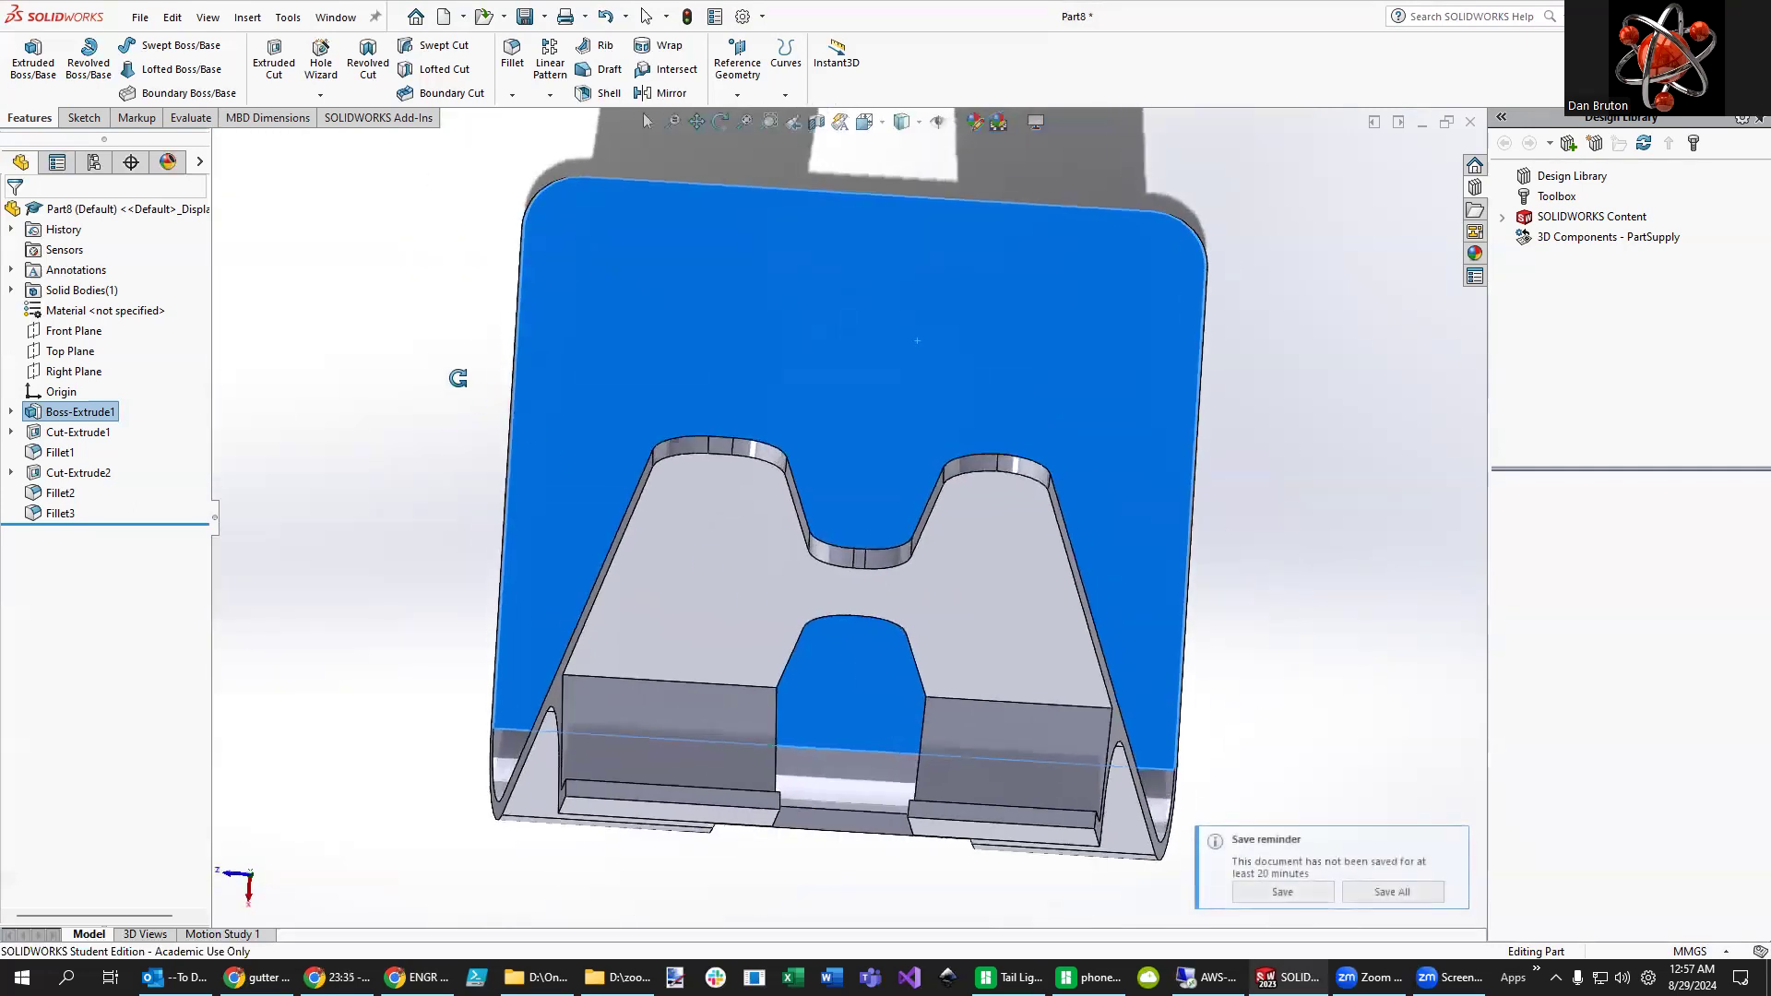
- Start a sketch on the base's upper face and try a centerline across it above the cradle arms
{"action": "left_click", "coordinate": [84, 117]}
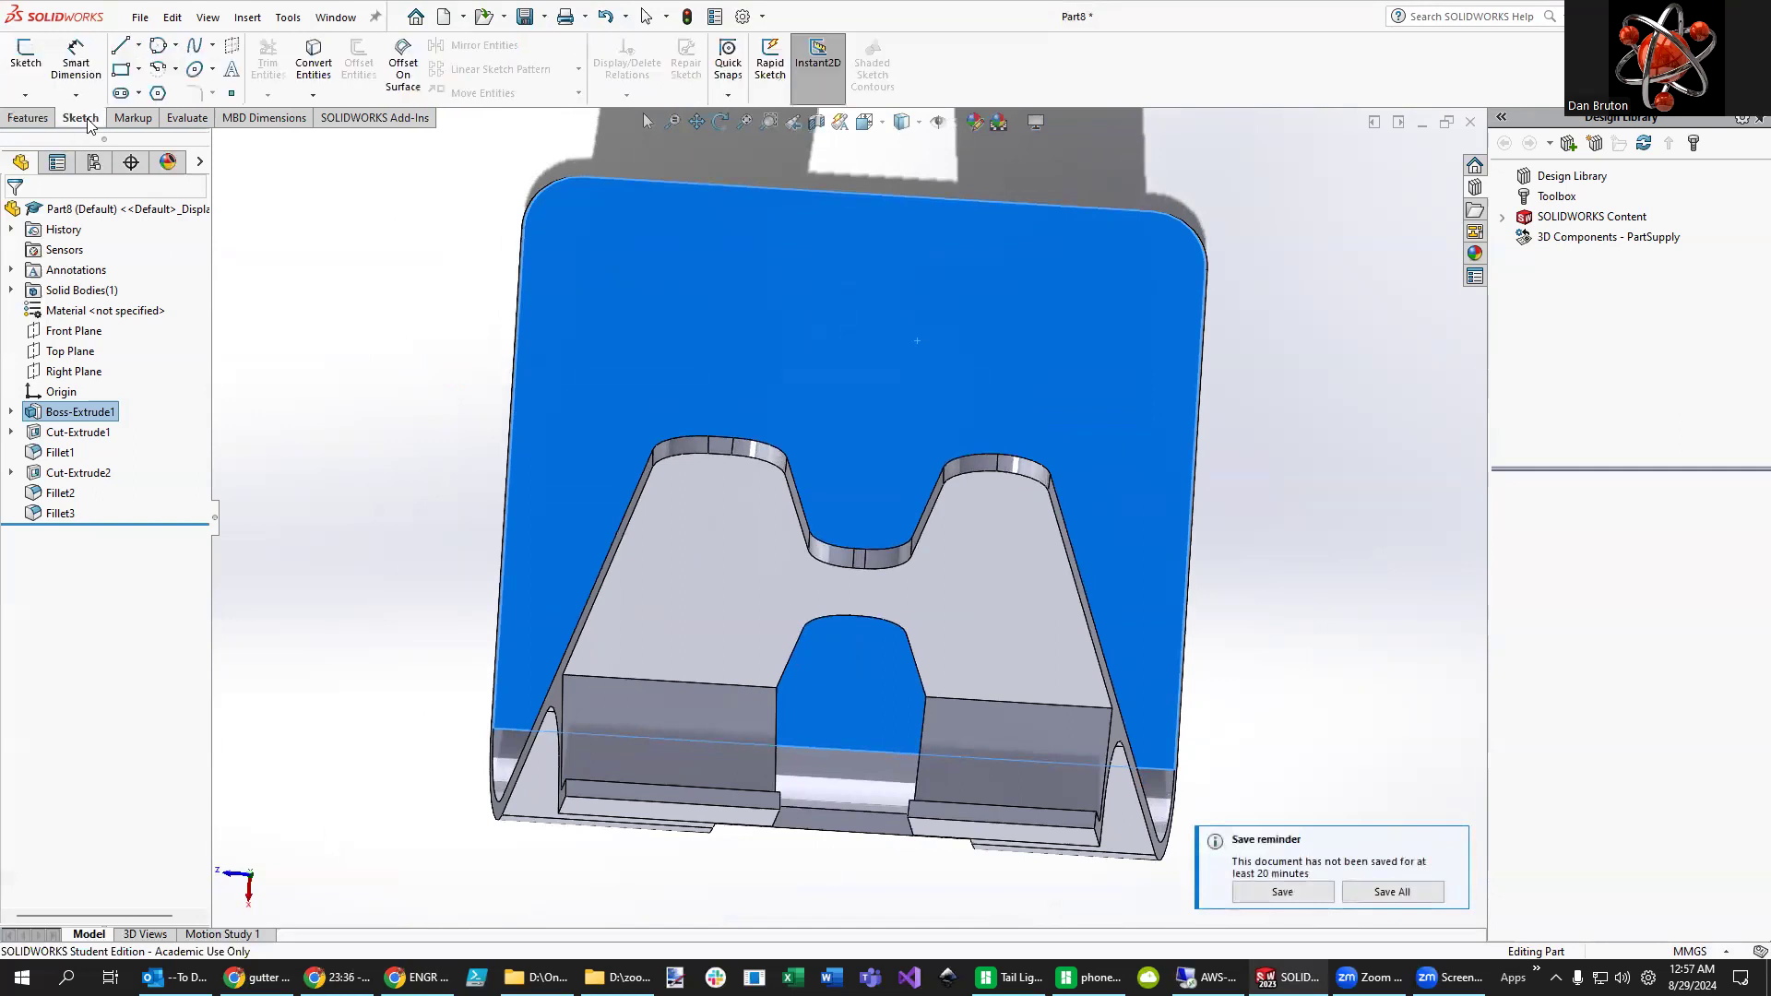
{"action": "left_click", "coordinate": [138, 45]}
{"action": "left_click", "coordinate": [152, 57]}
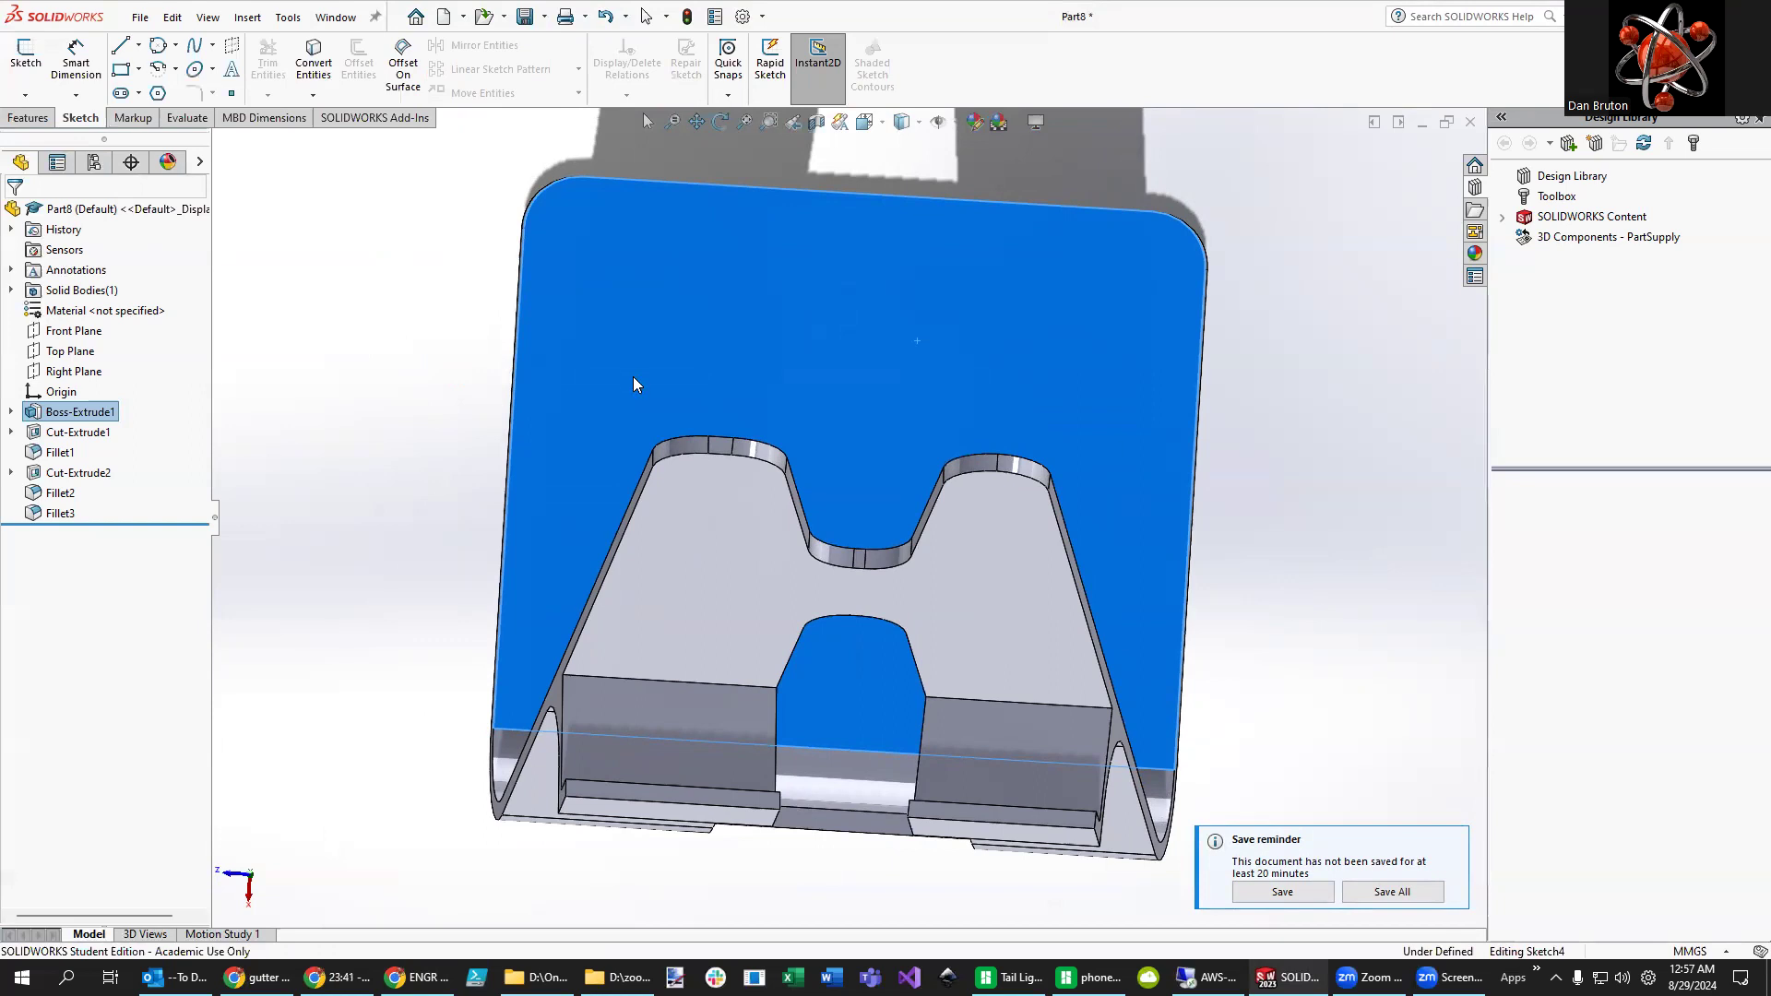
{"action": "left_click", "coordinate": [609, 371]}
{"action": "left_click", "coordinate": [1121, 432]}
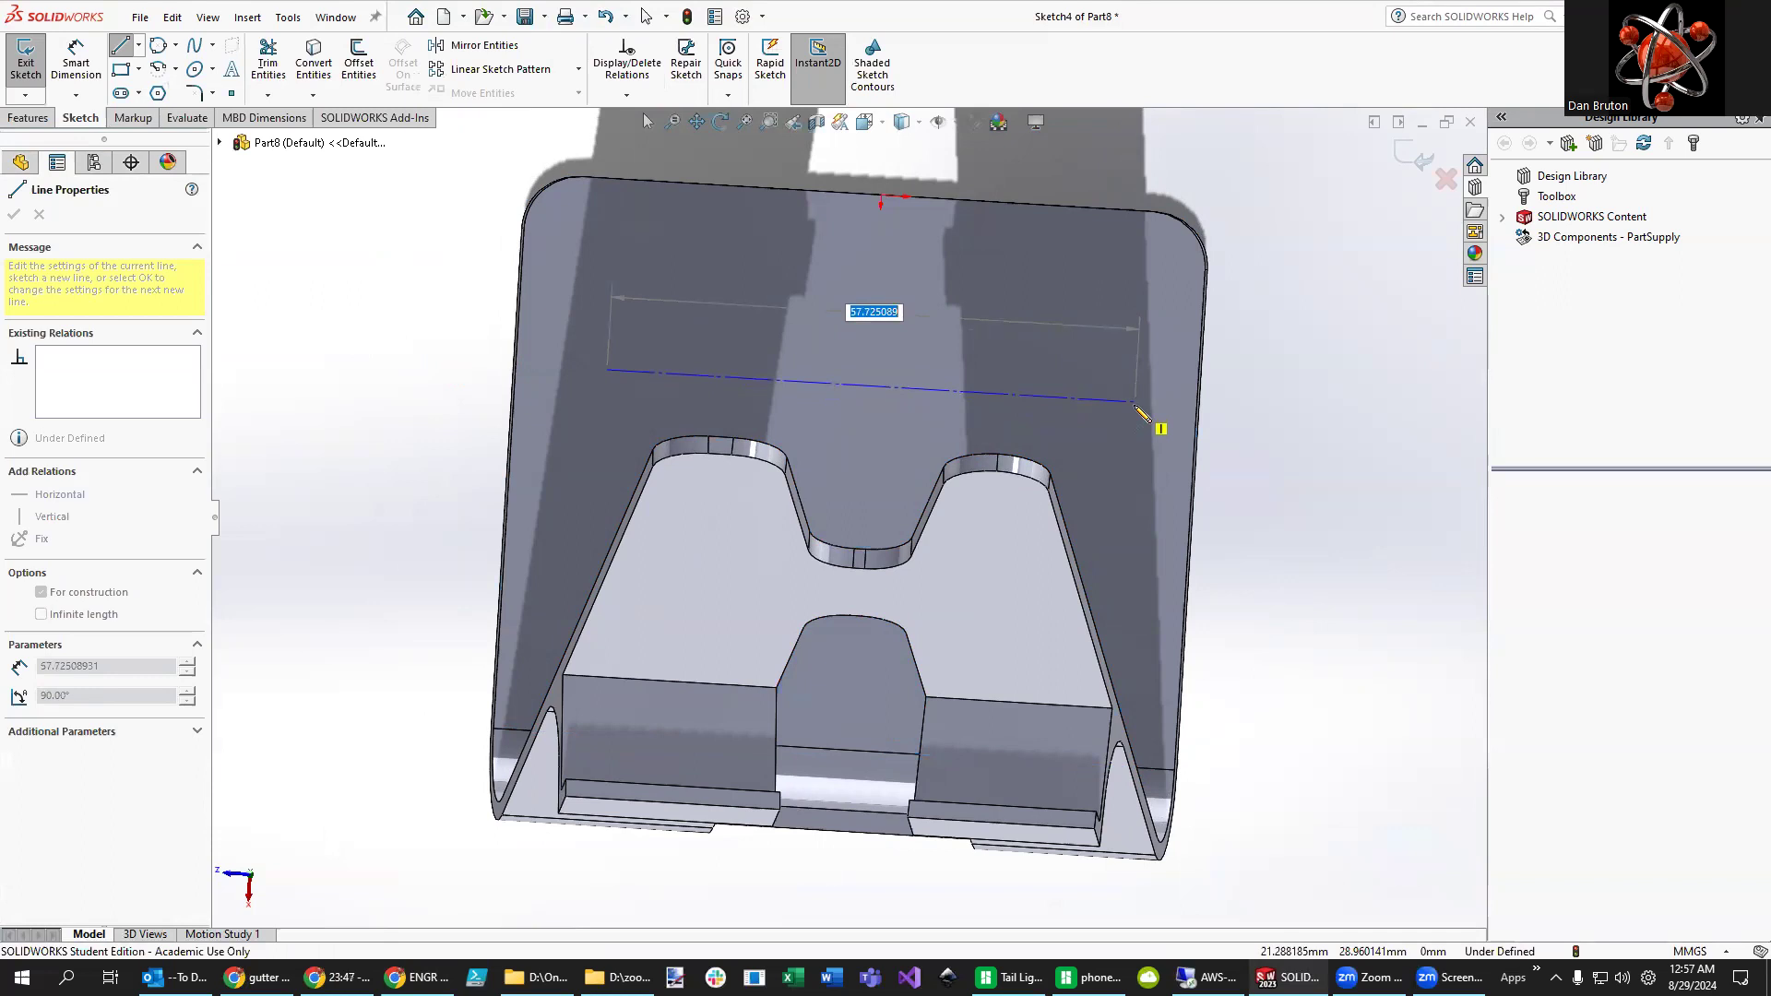
{"action": "key", "text": "Escape"}
{"action": "key", "text": "Escape"}
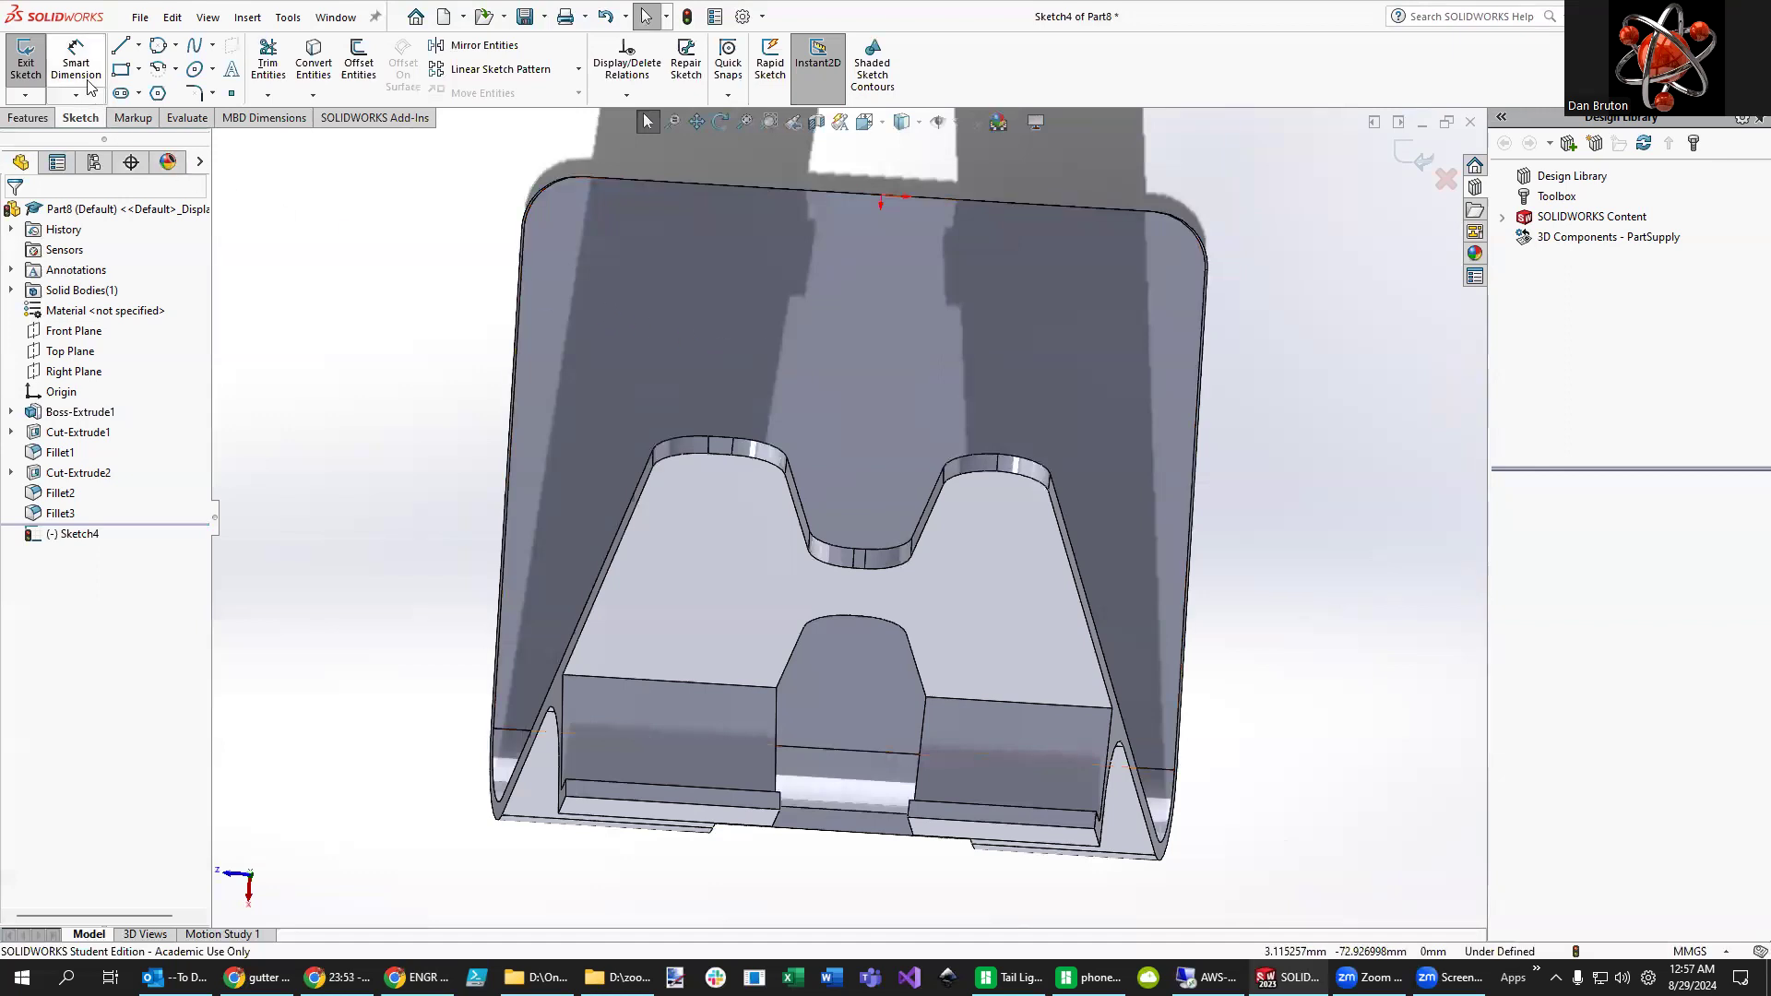
- Sketch a centerline about 54 mm long across the base, parallel to and near its rounded free edge
{"action": "left_click", "coordinate": [138, 46]}
{"action": "left_click", "coordinate": [139, 85]}
{"action": "left_click", "coordinate": [618, 235]}
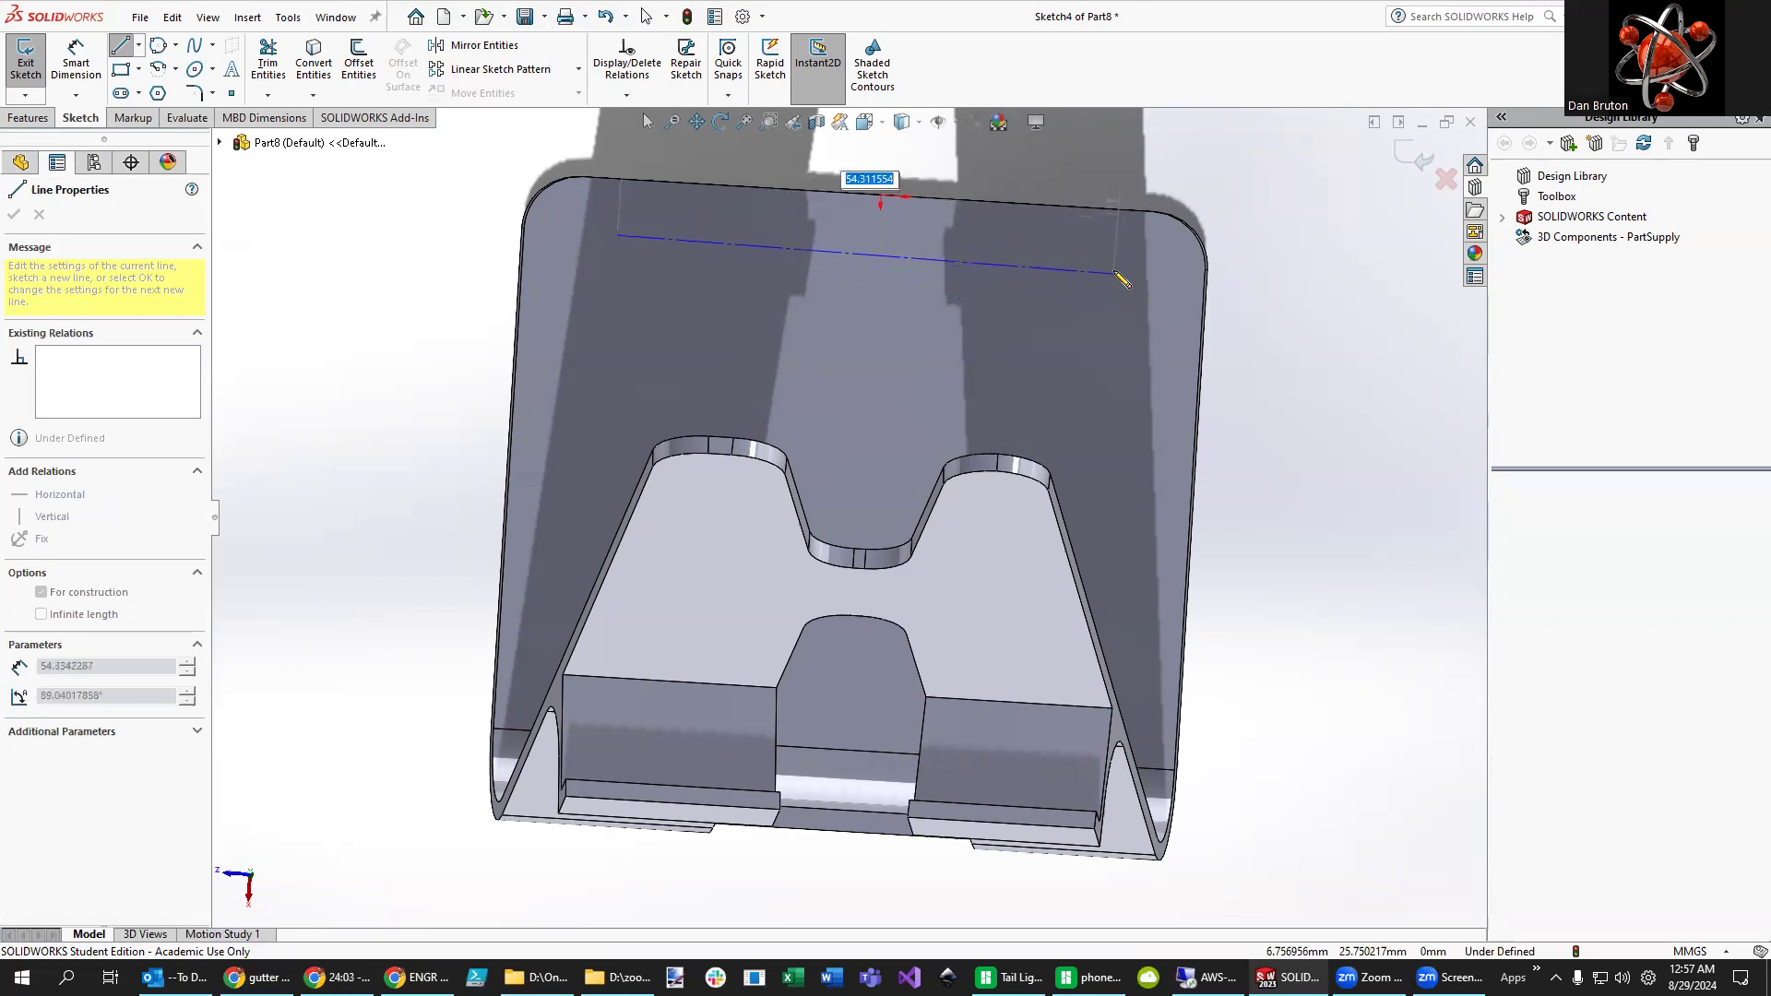
{"action": "left_click", "coordinate": [1114, 266]}
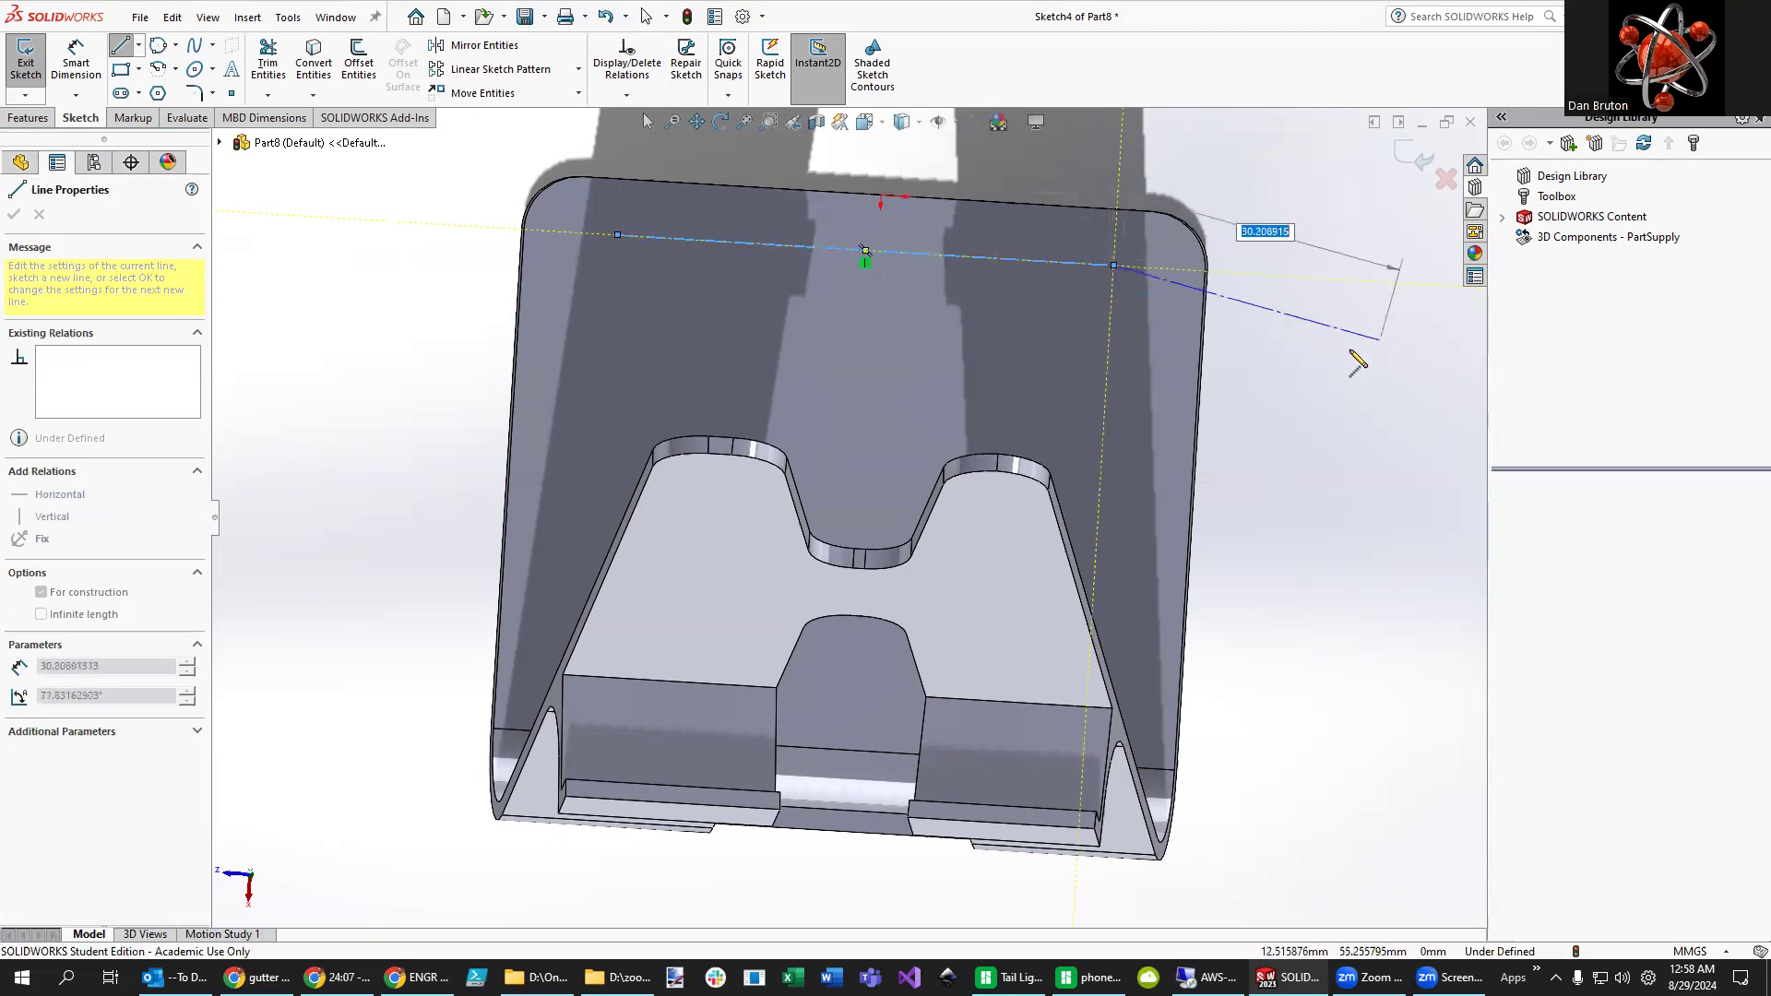
{"action": "key", "text": "Escape"}
- Roll the view half a turn and add the sketch text "SFA" along the centerline
{"action": "right_click", "coordinate": [1246, 440]}
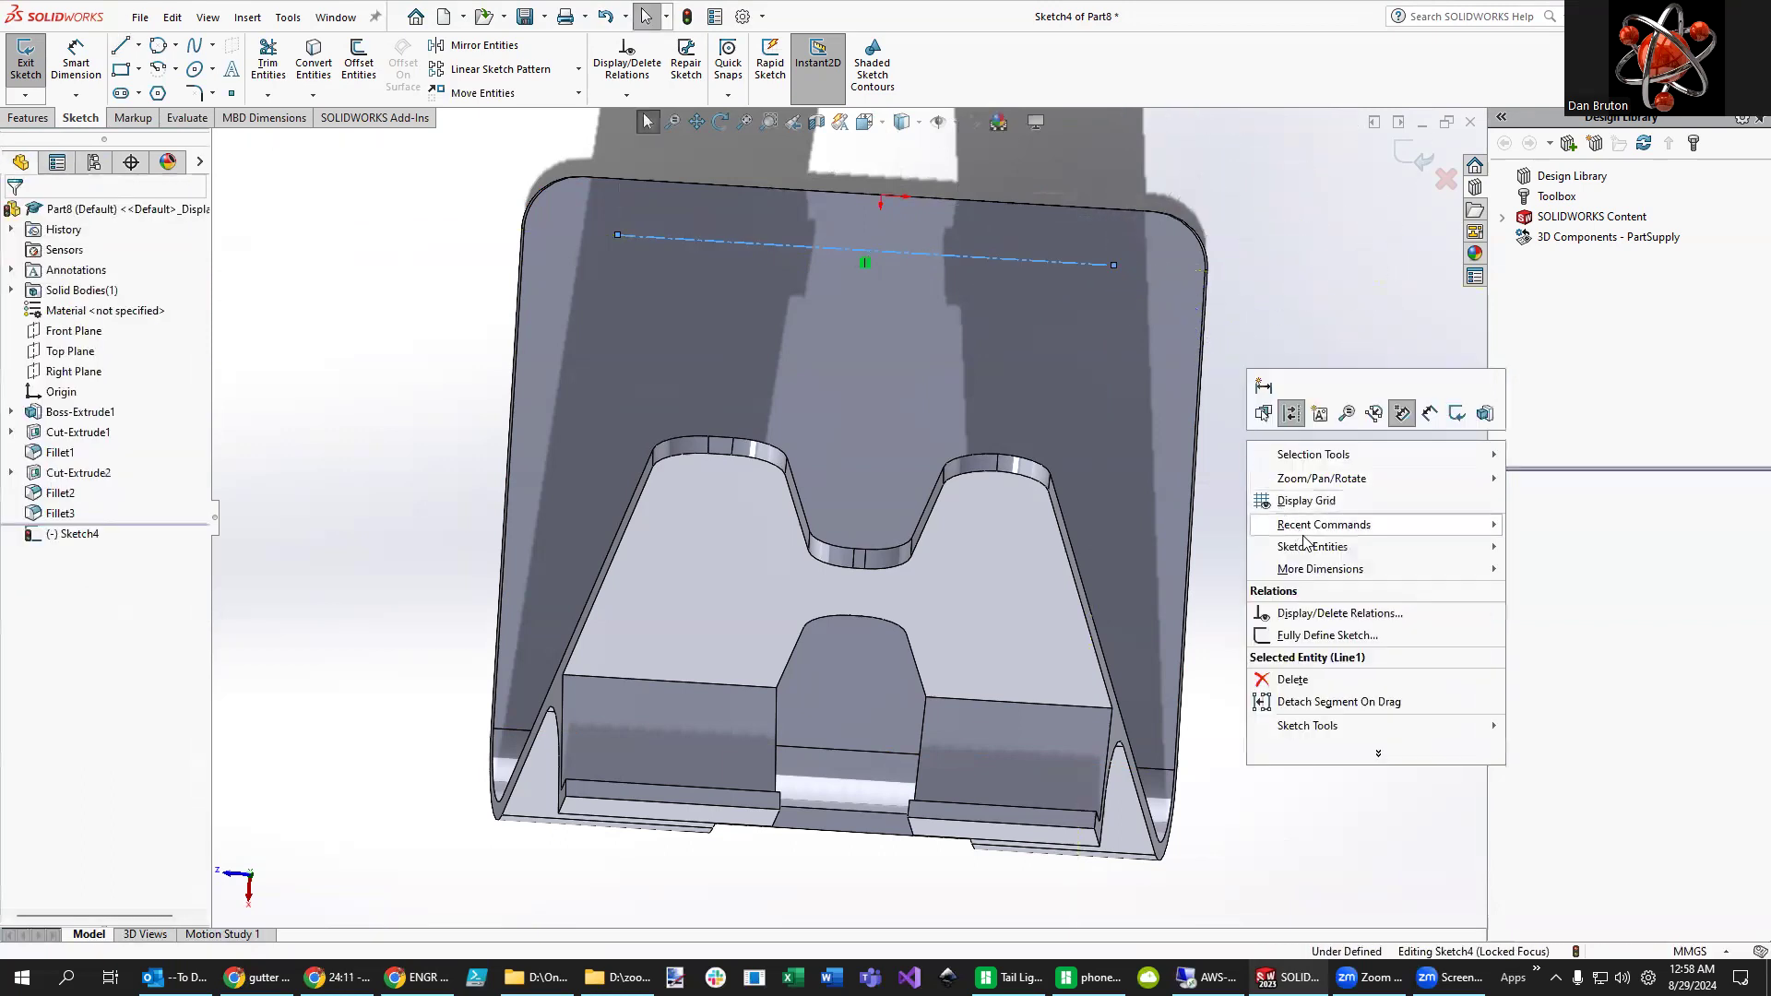
{"action": "mouse_move", "coordinate": [1312, 483]}
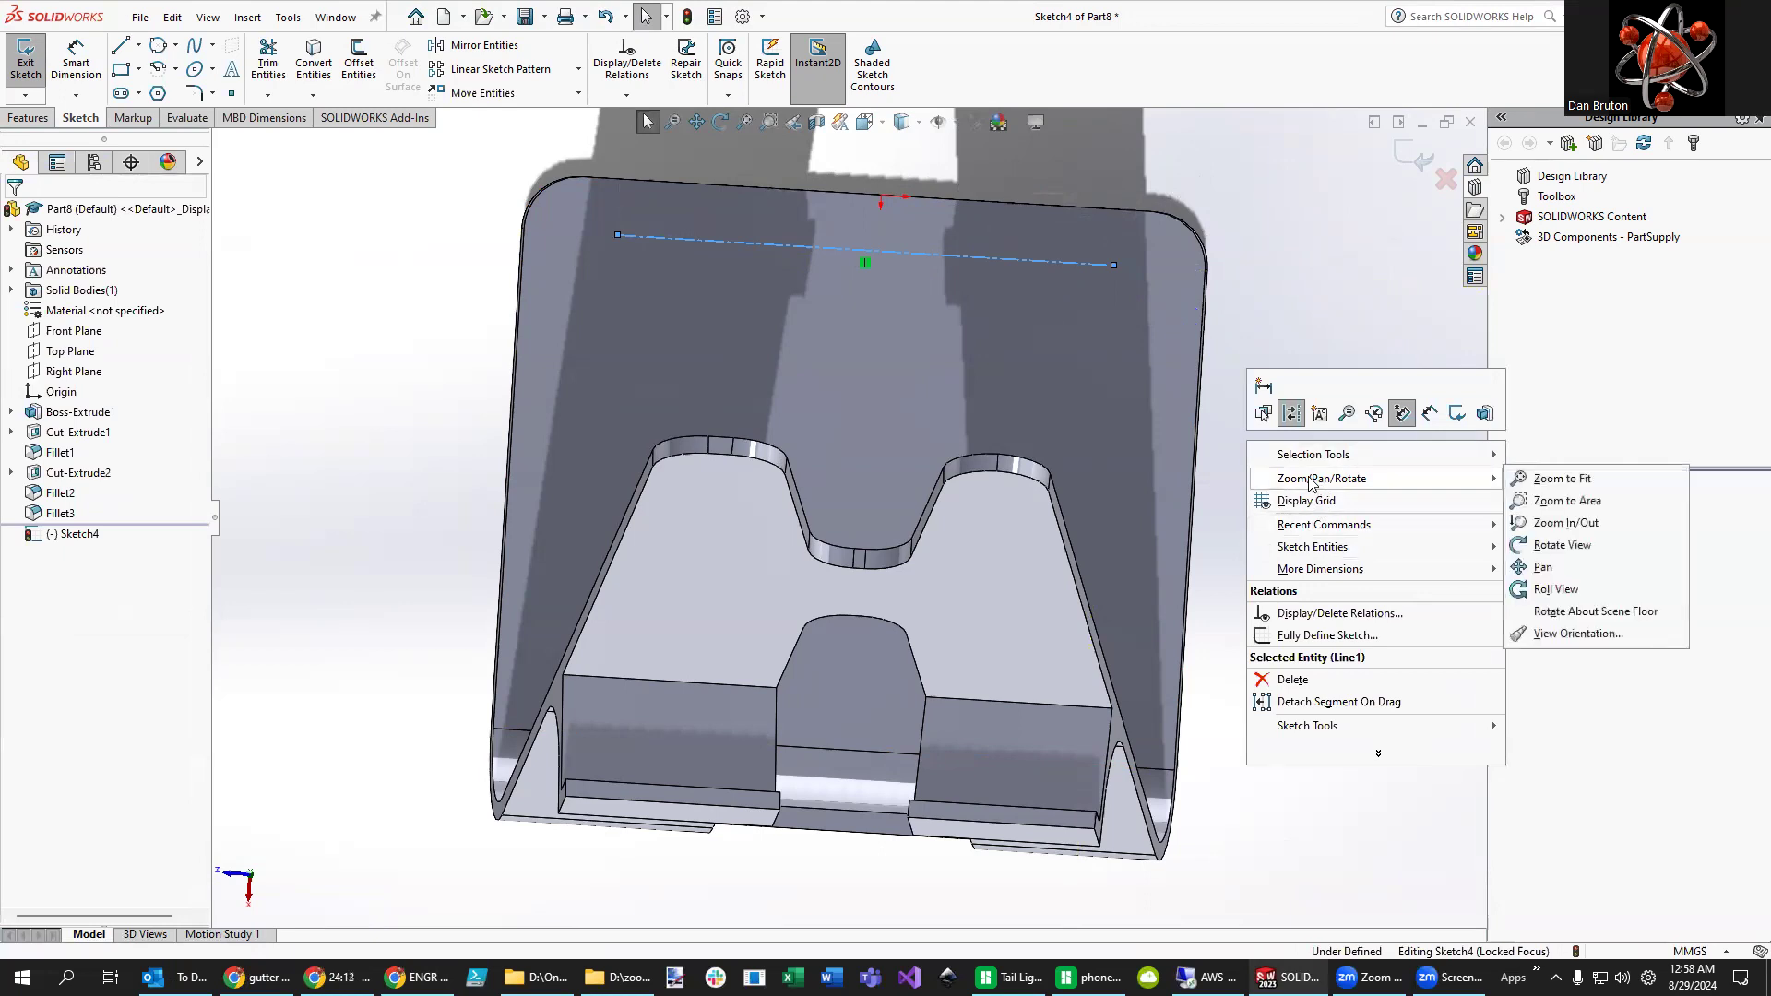
{"action": "left_click", "coordinate": [1556, 589]}
{"action": "mouse_move", "coordinate": [1304, 601]}
{"action": "left_mouse_down"}
{"action": "mouse_move", "coordinate": [1292, 452]}
{"action": "mouse_move", "coordinate": [861, 266]}
{"action": "mouse_move", "coordinate": [622, 243]}
{"action": "mouse_move", "coordinate": [571, 406]}
{"action": "left_mouse_up"}
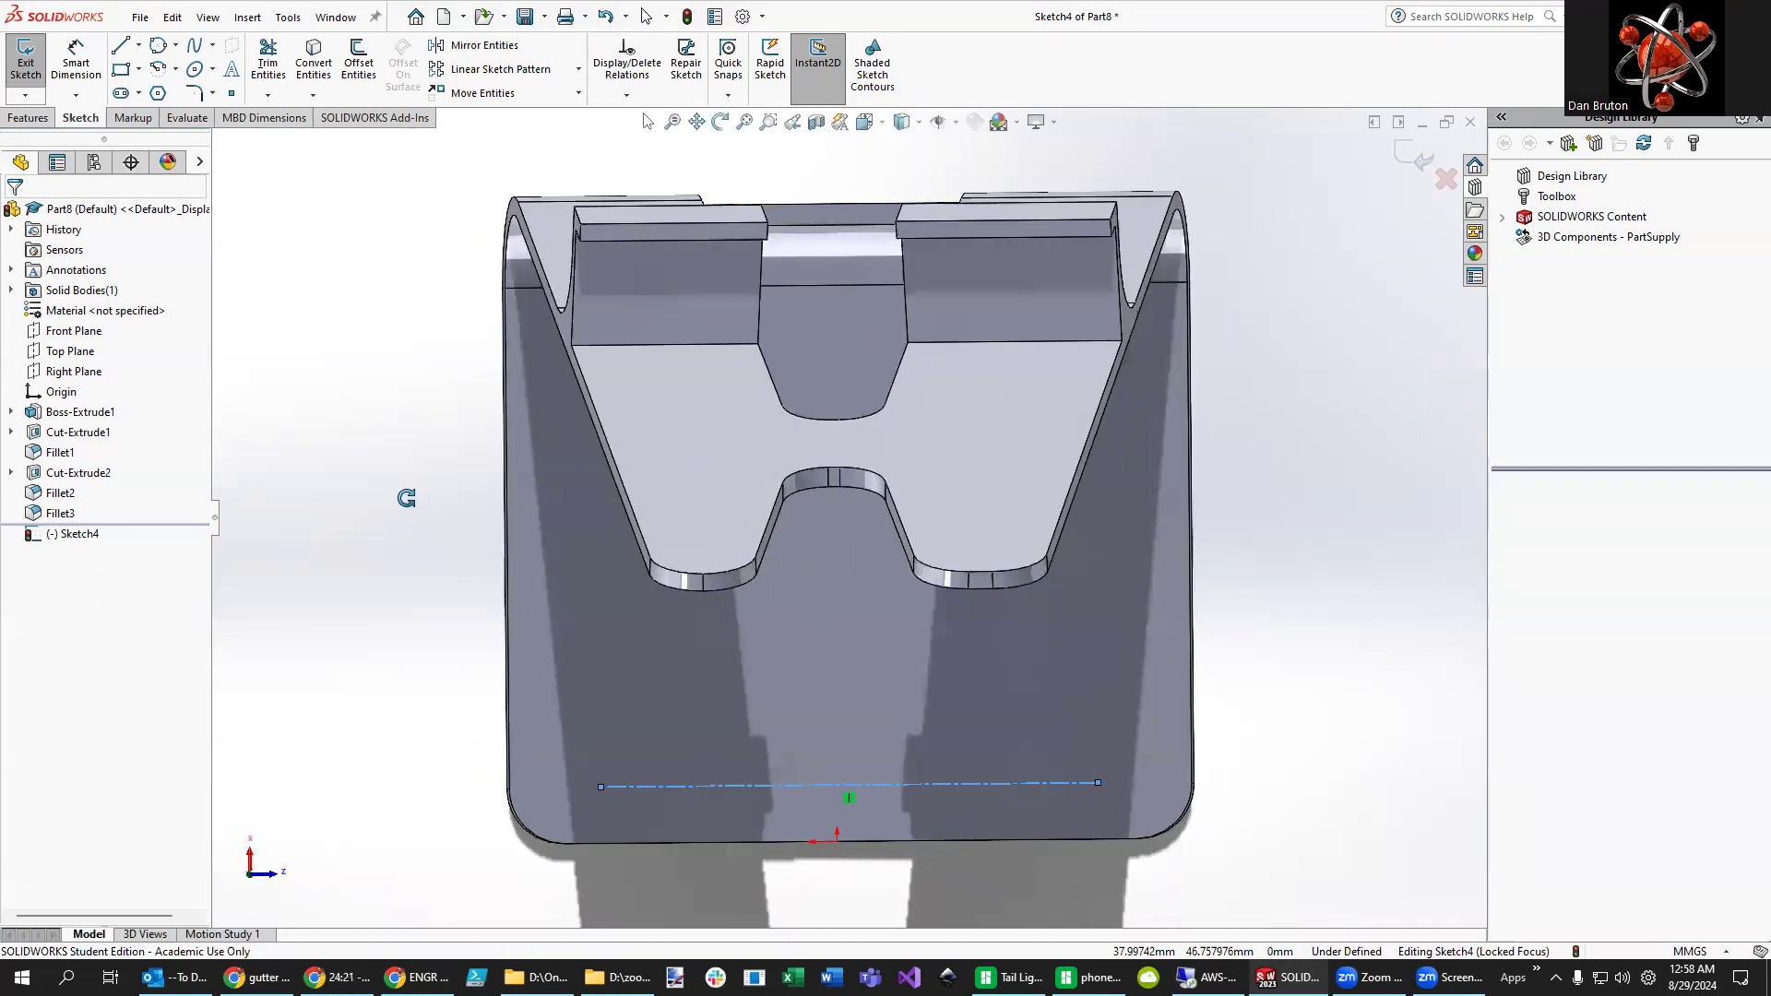
{"action": "left_click", "coordinate": [231, 71]}
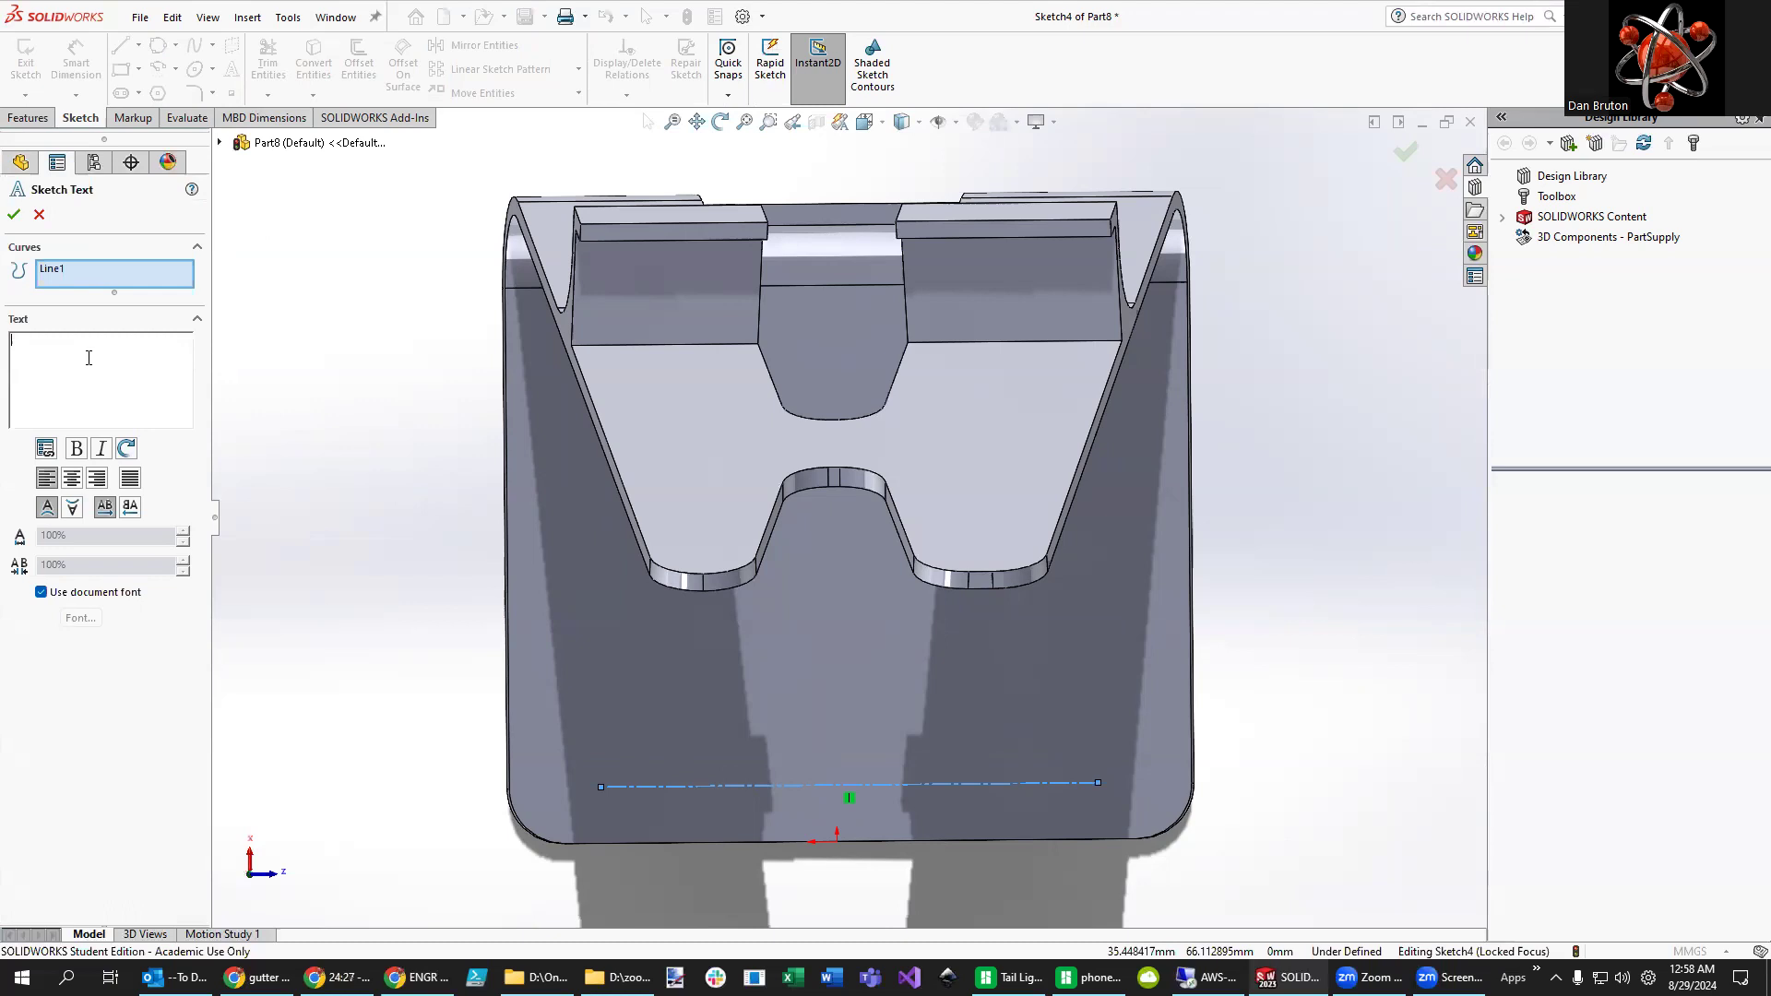
{"action": "type", "text": "sfa"}
{"action": "key", "text": "BackSpace"}
{"action": "type", "text": "SFA"}
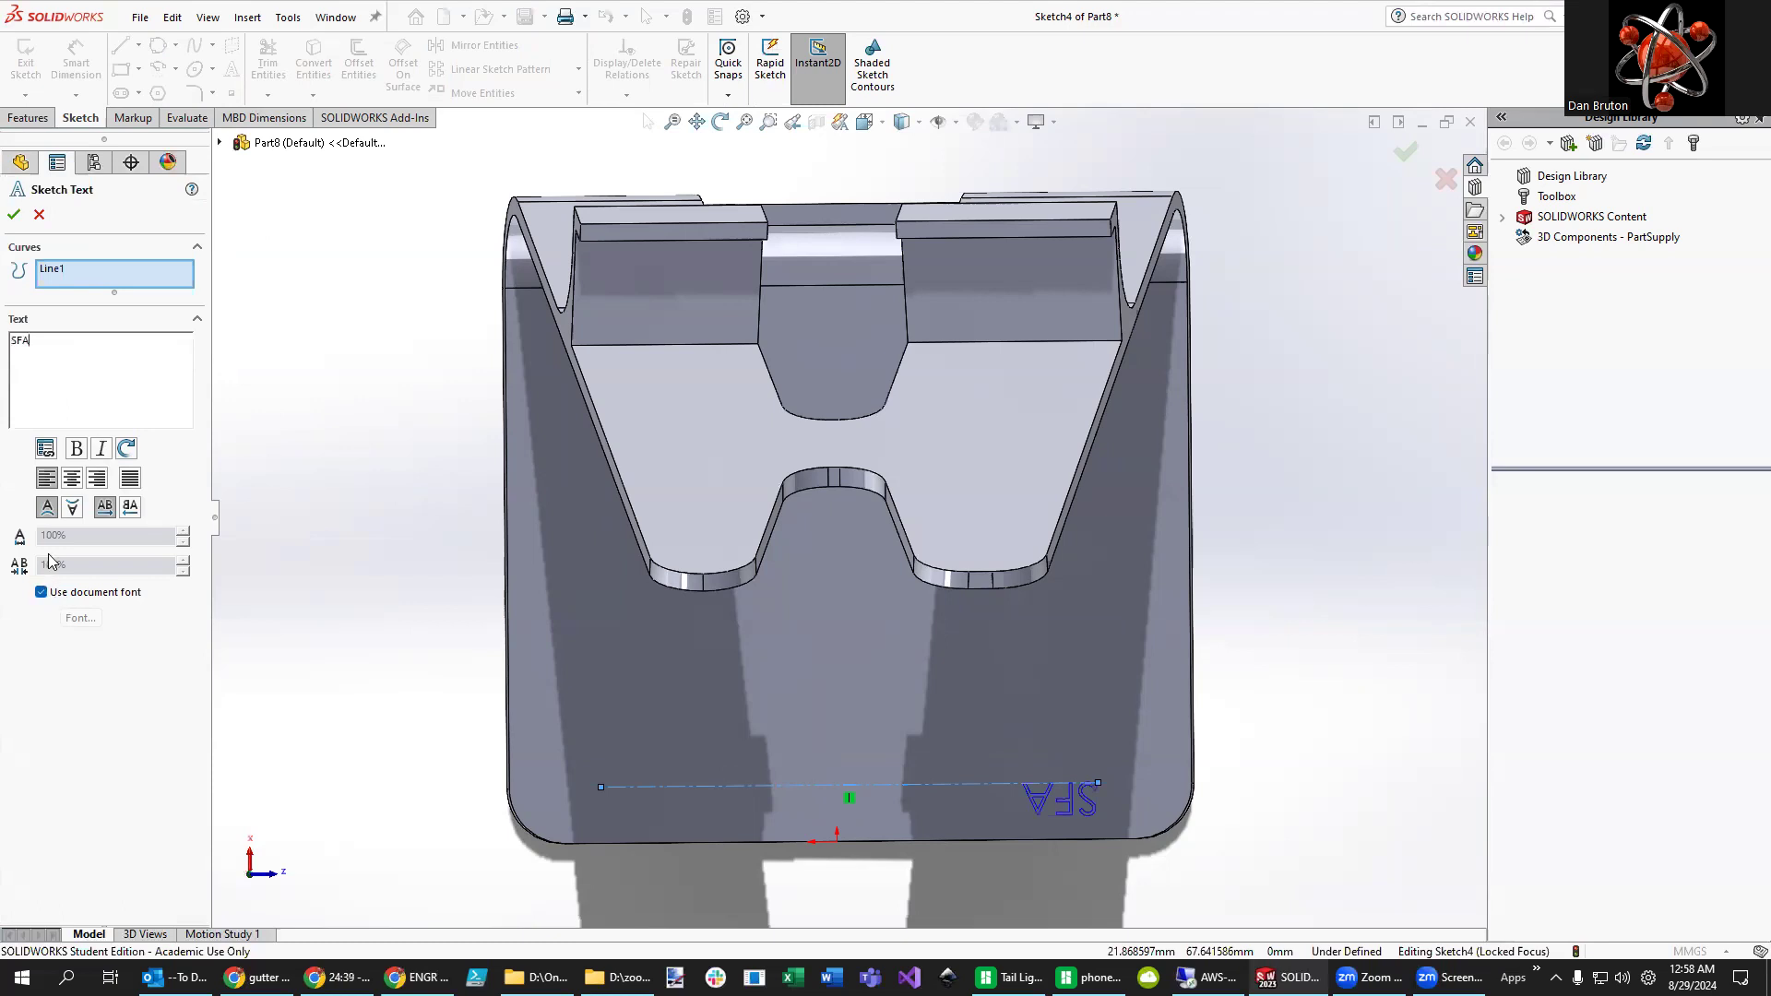
- Flip the SFA text vertically and horizontally and center it on the centerline
{"action": "left_click", "coordinate": [73, 509]}
{"action": "left_click", "coordinate": [130, 509]}
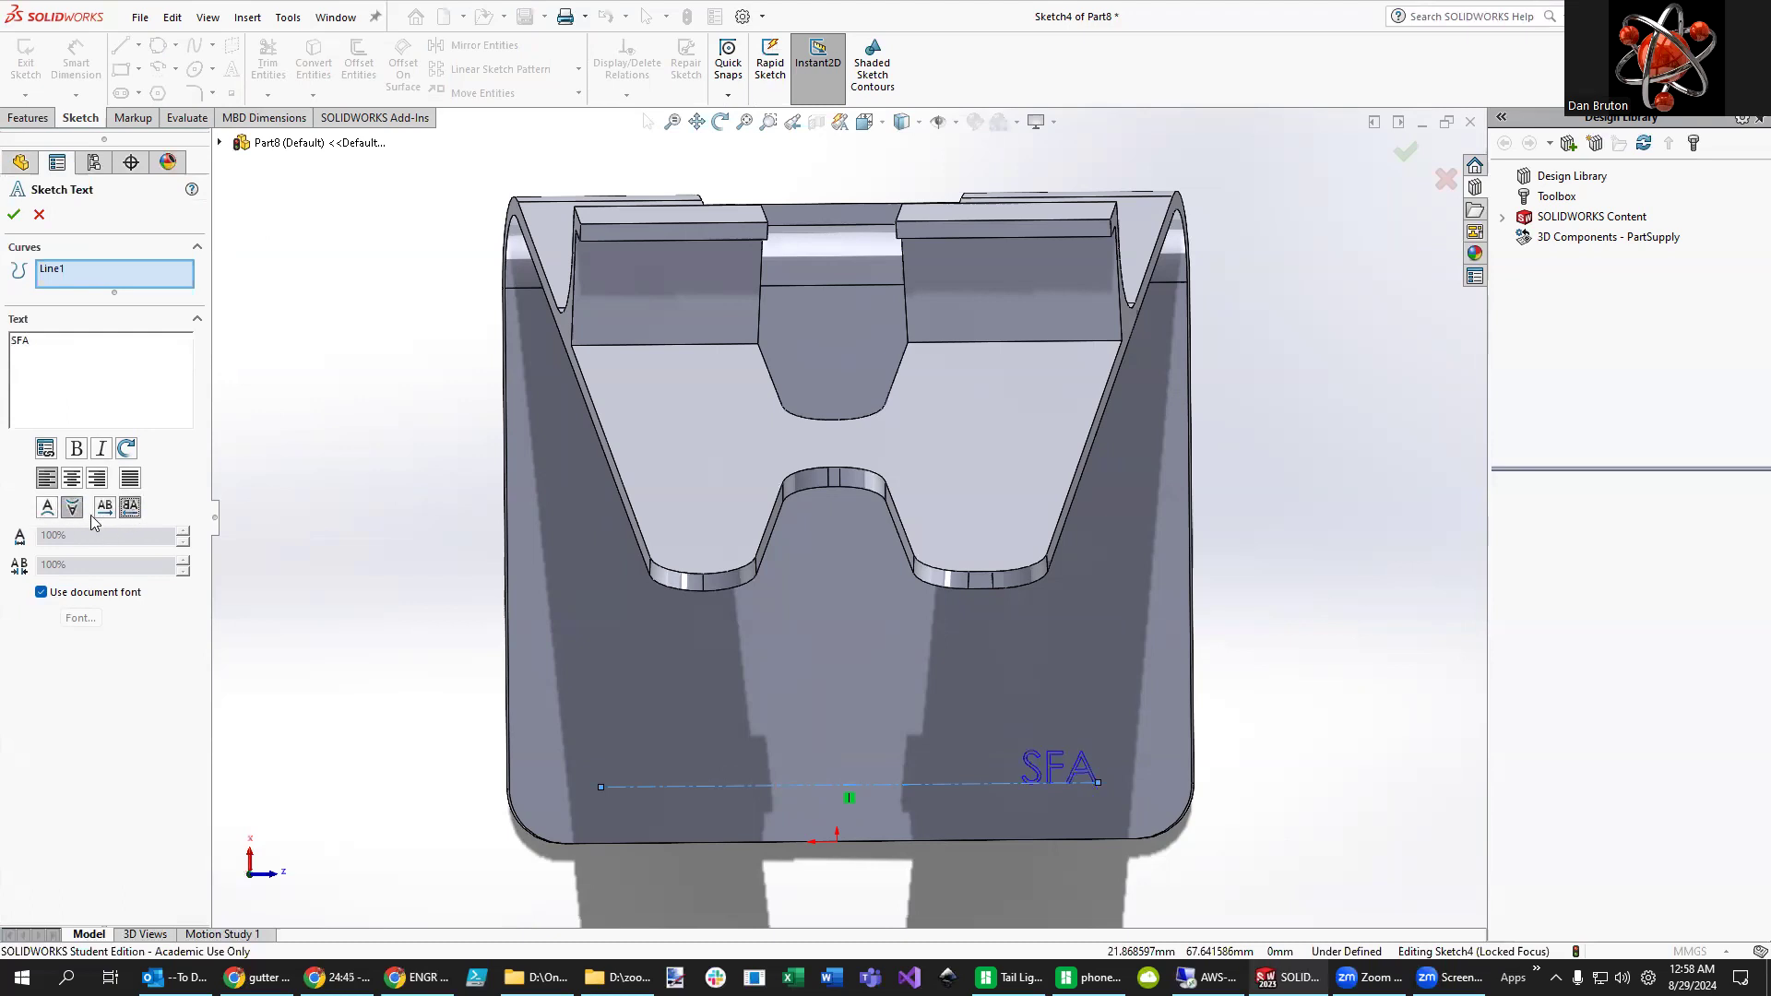
{"action": "left_click", "coordinate": [72, 479]}
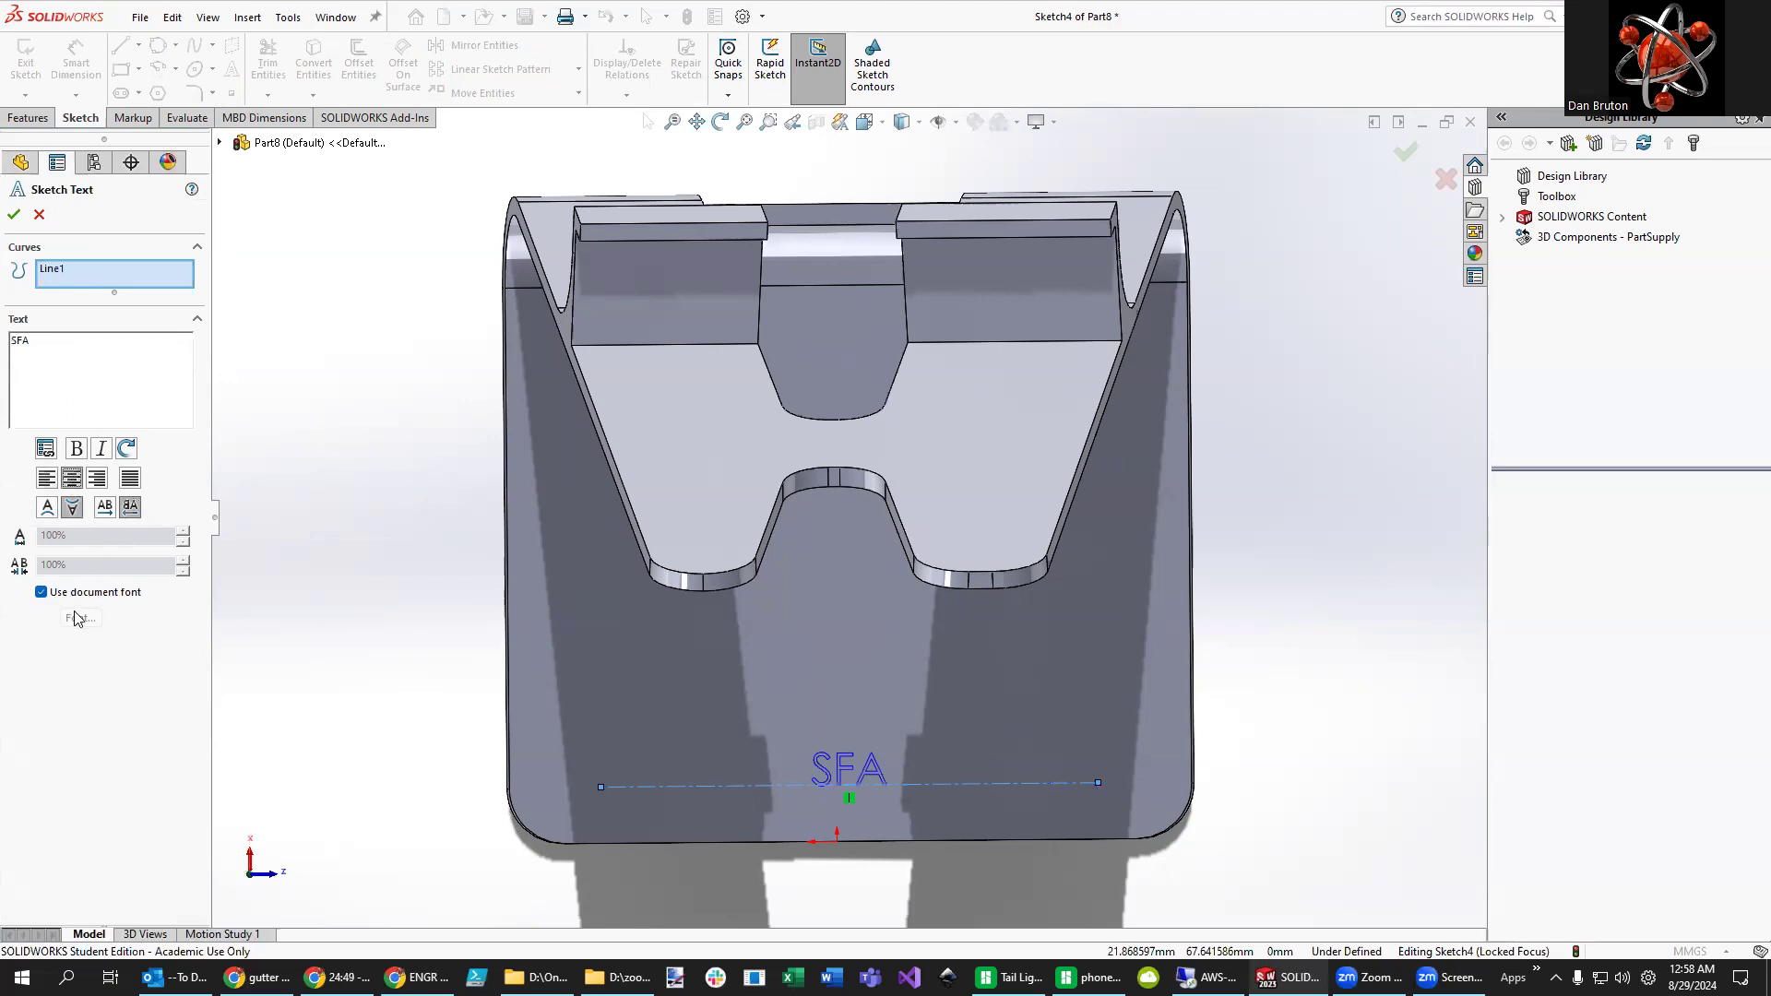
- Turn off the document font for the SFA text and set its height to 10 mm
{"action": "left_click", "coordinate": [42, 593]}
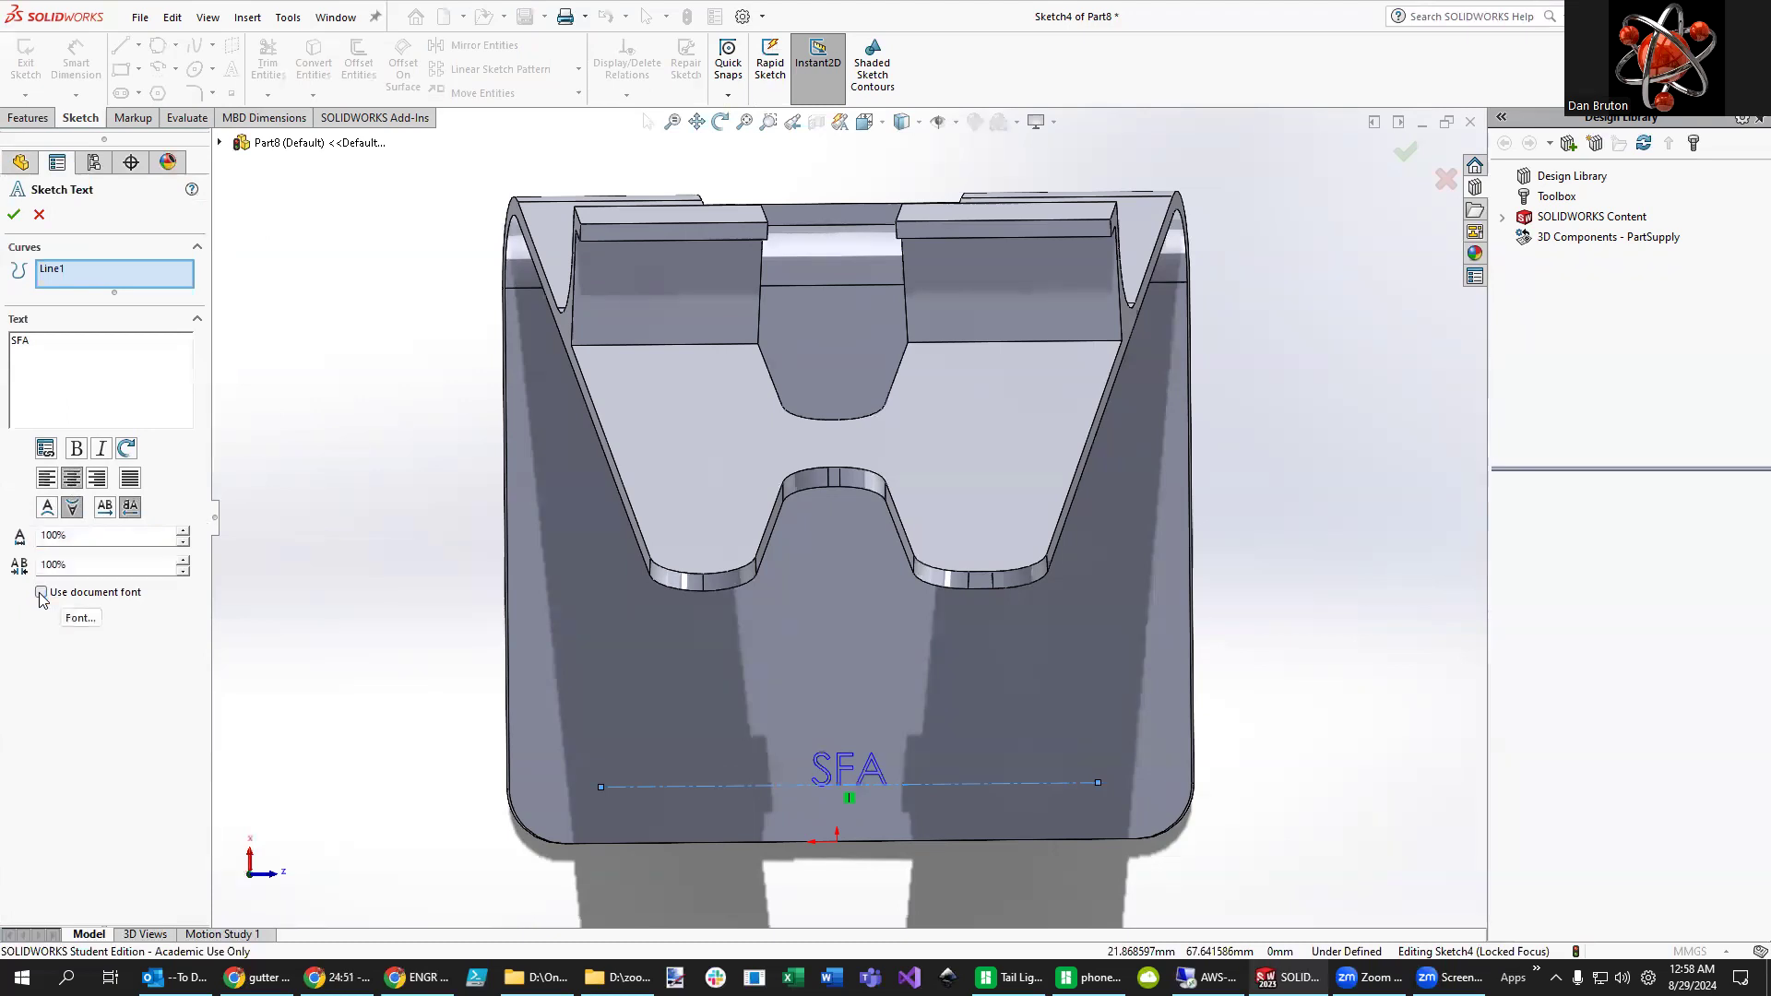
{"action": "left_click", "coordinate": [74, 618]}
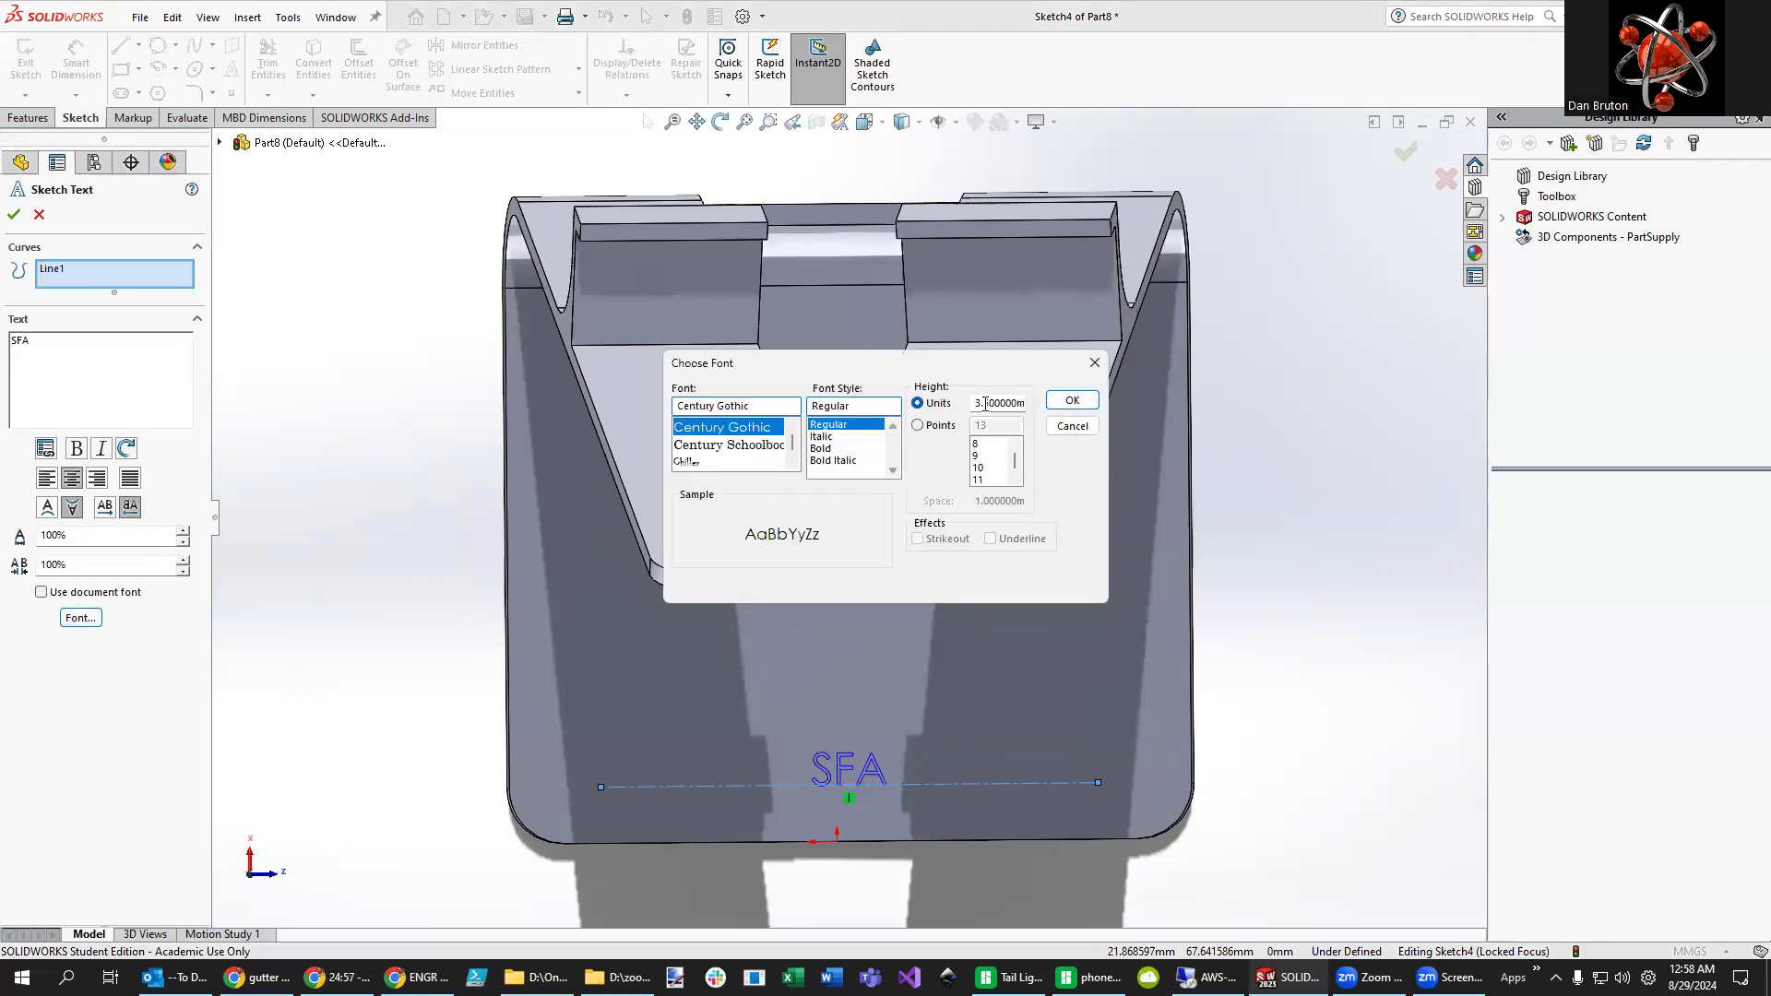
{"action": "left_click_drag", "start_coordinate": [974, 406], "coordinate": [1043, 404]}
{"action": "type", "text": "10"}
{"action": "key", "text": "Return"}
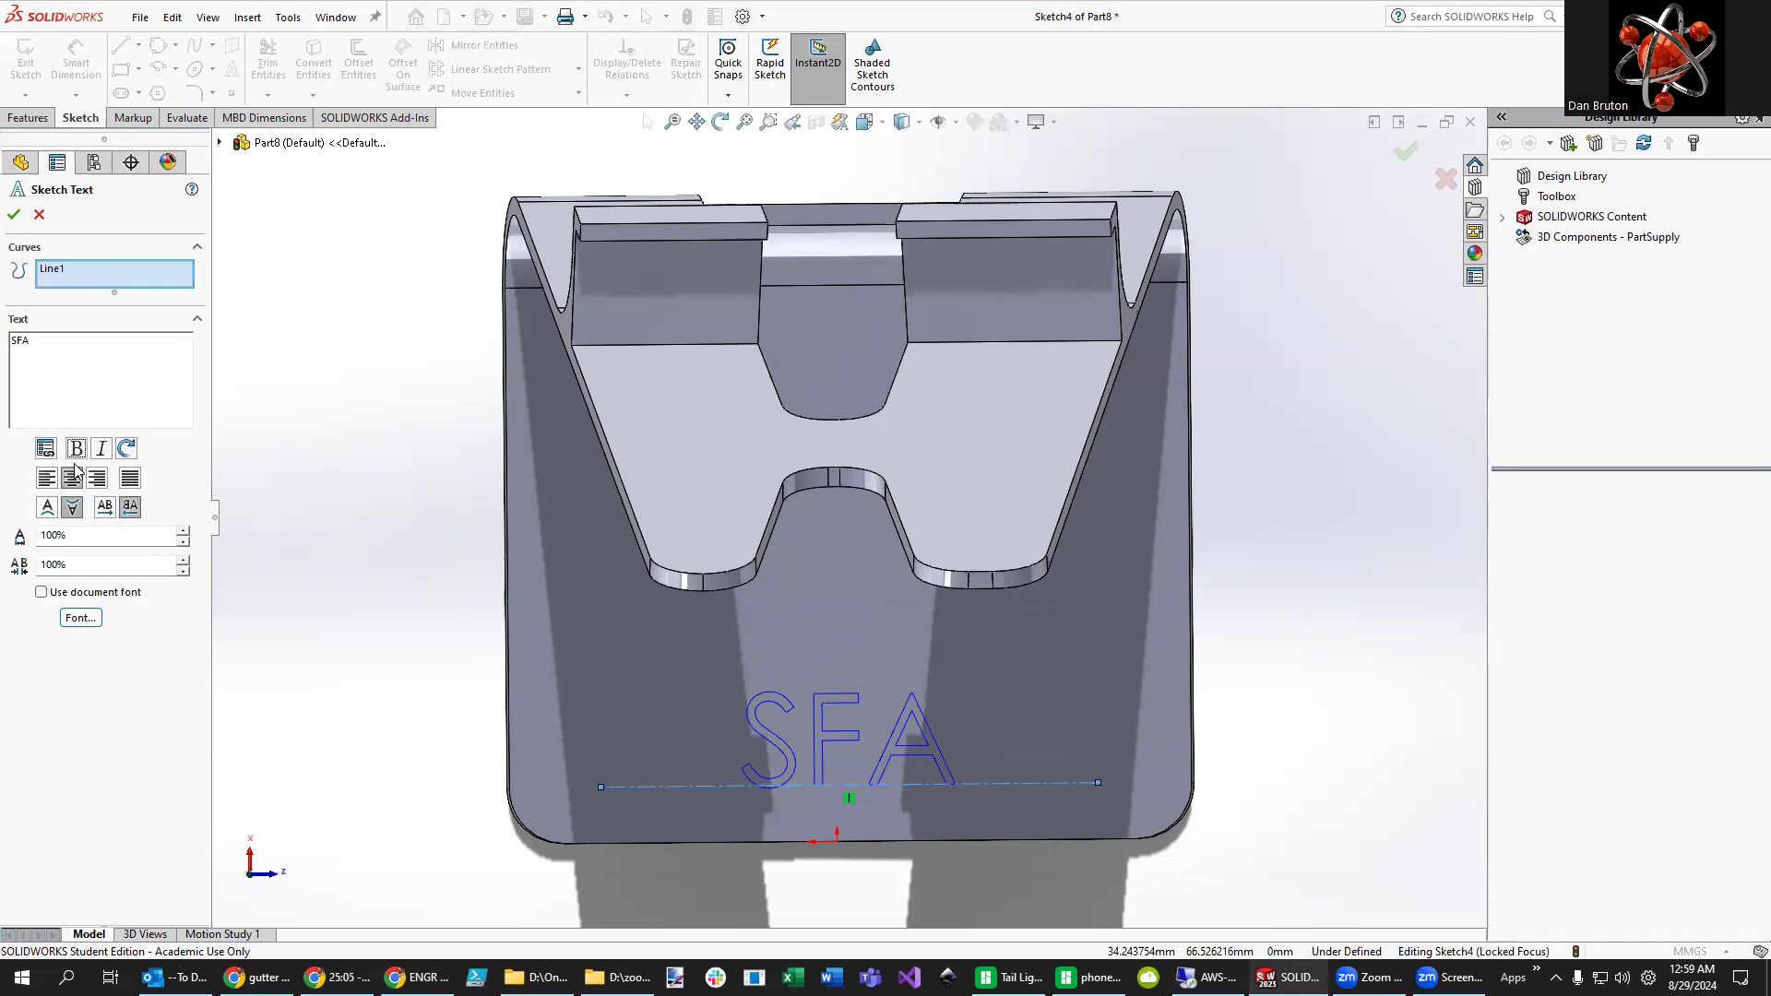
- Try the SFA text in bold Chiller and in bold Comfortaa
{"action": "left_click", "coordinate": [81, 618]}
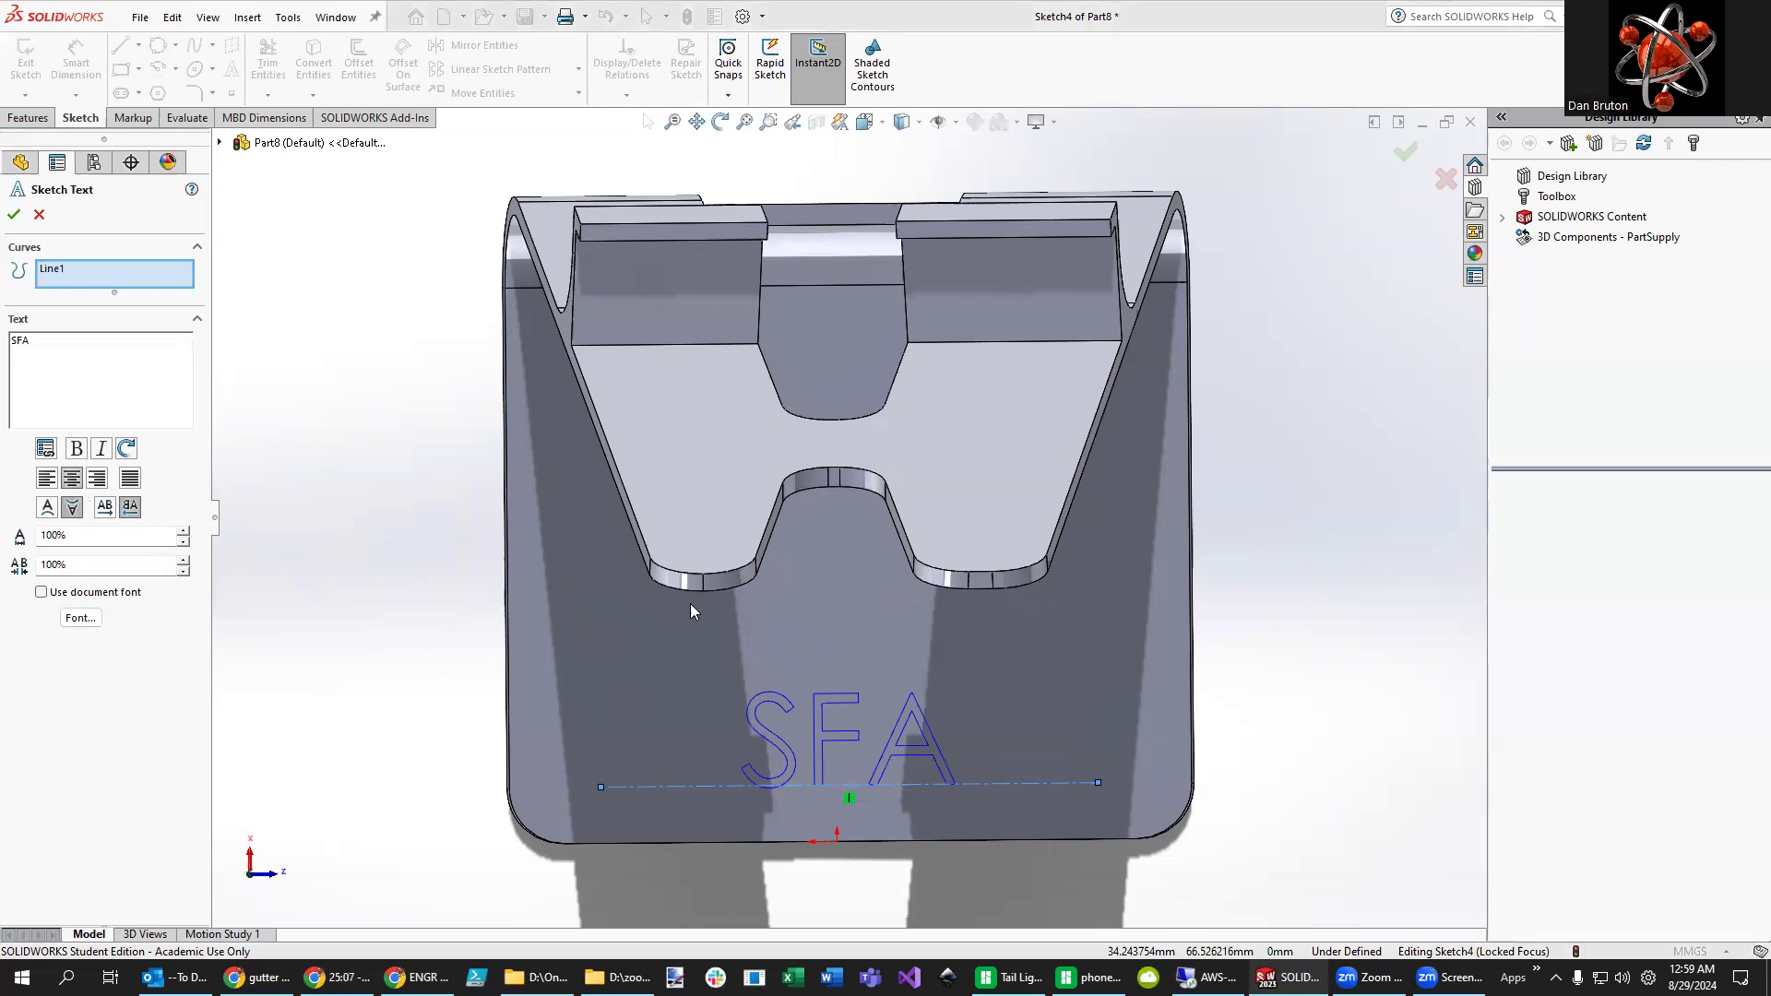
{"action": "left_click", "coordinate": [830, 448]}
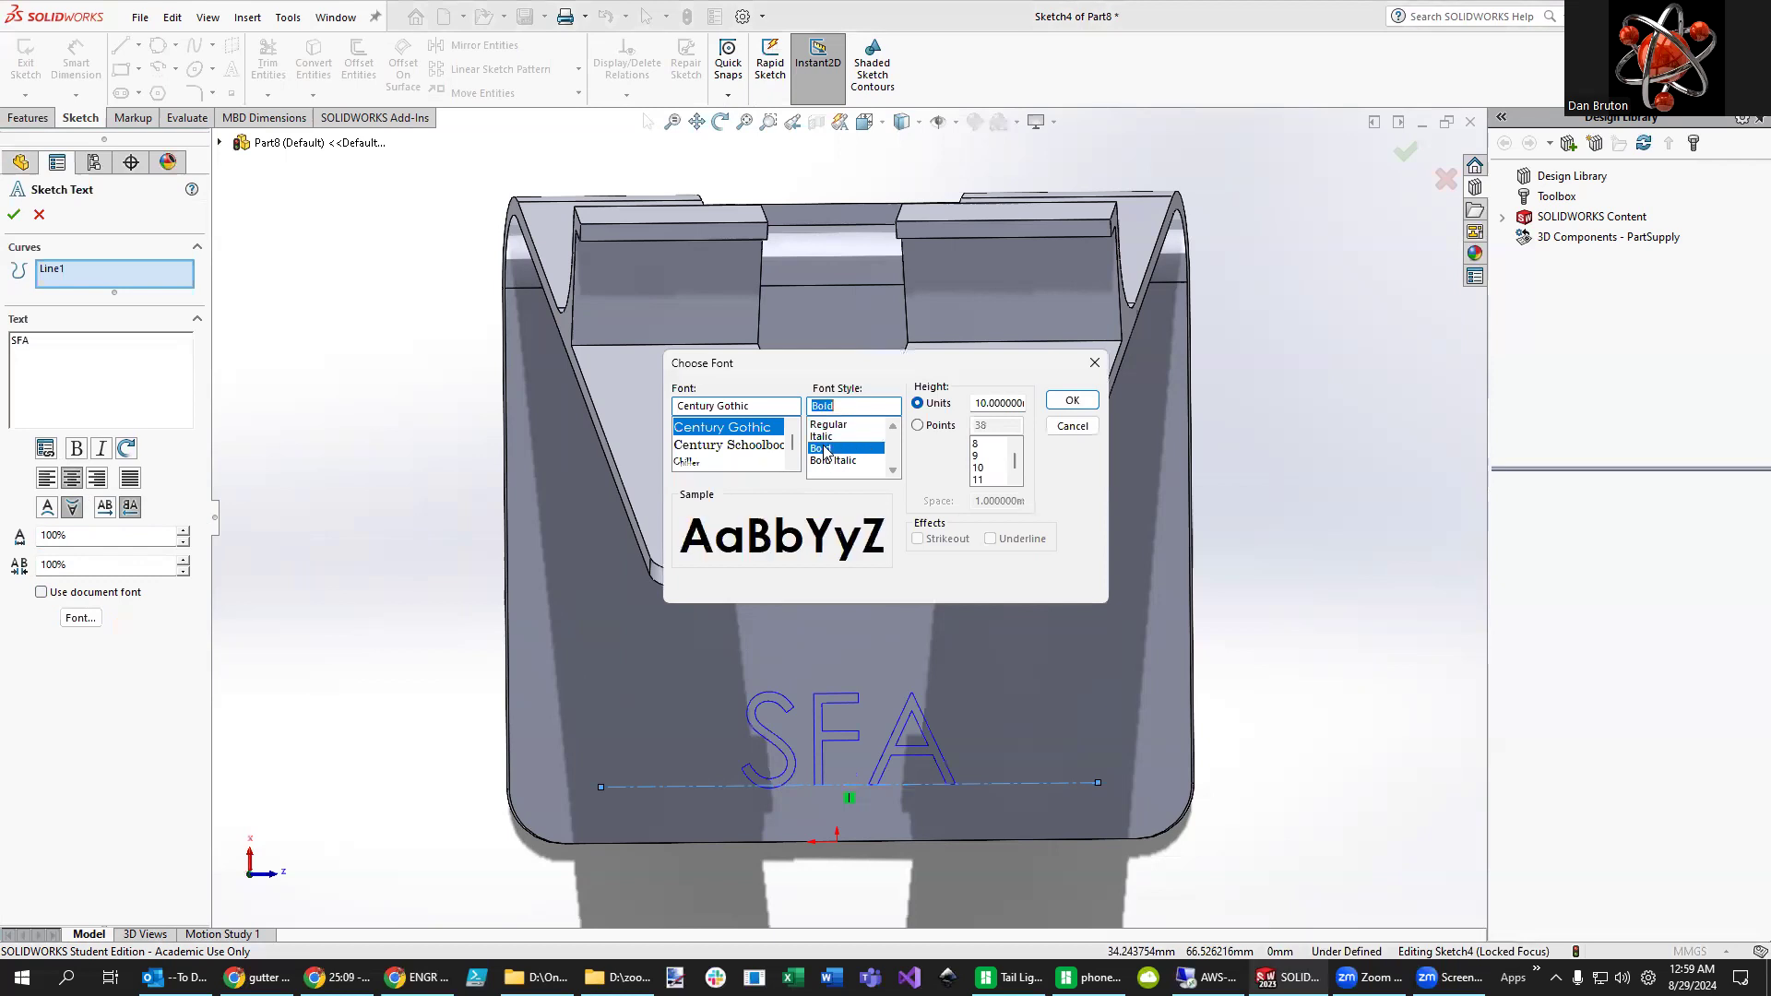
{"action": "left_click", "coordinate": [685, 464]}
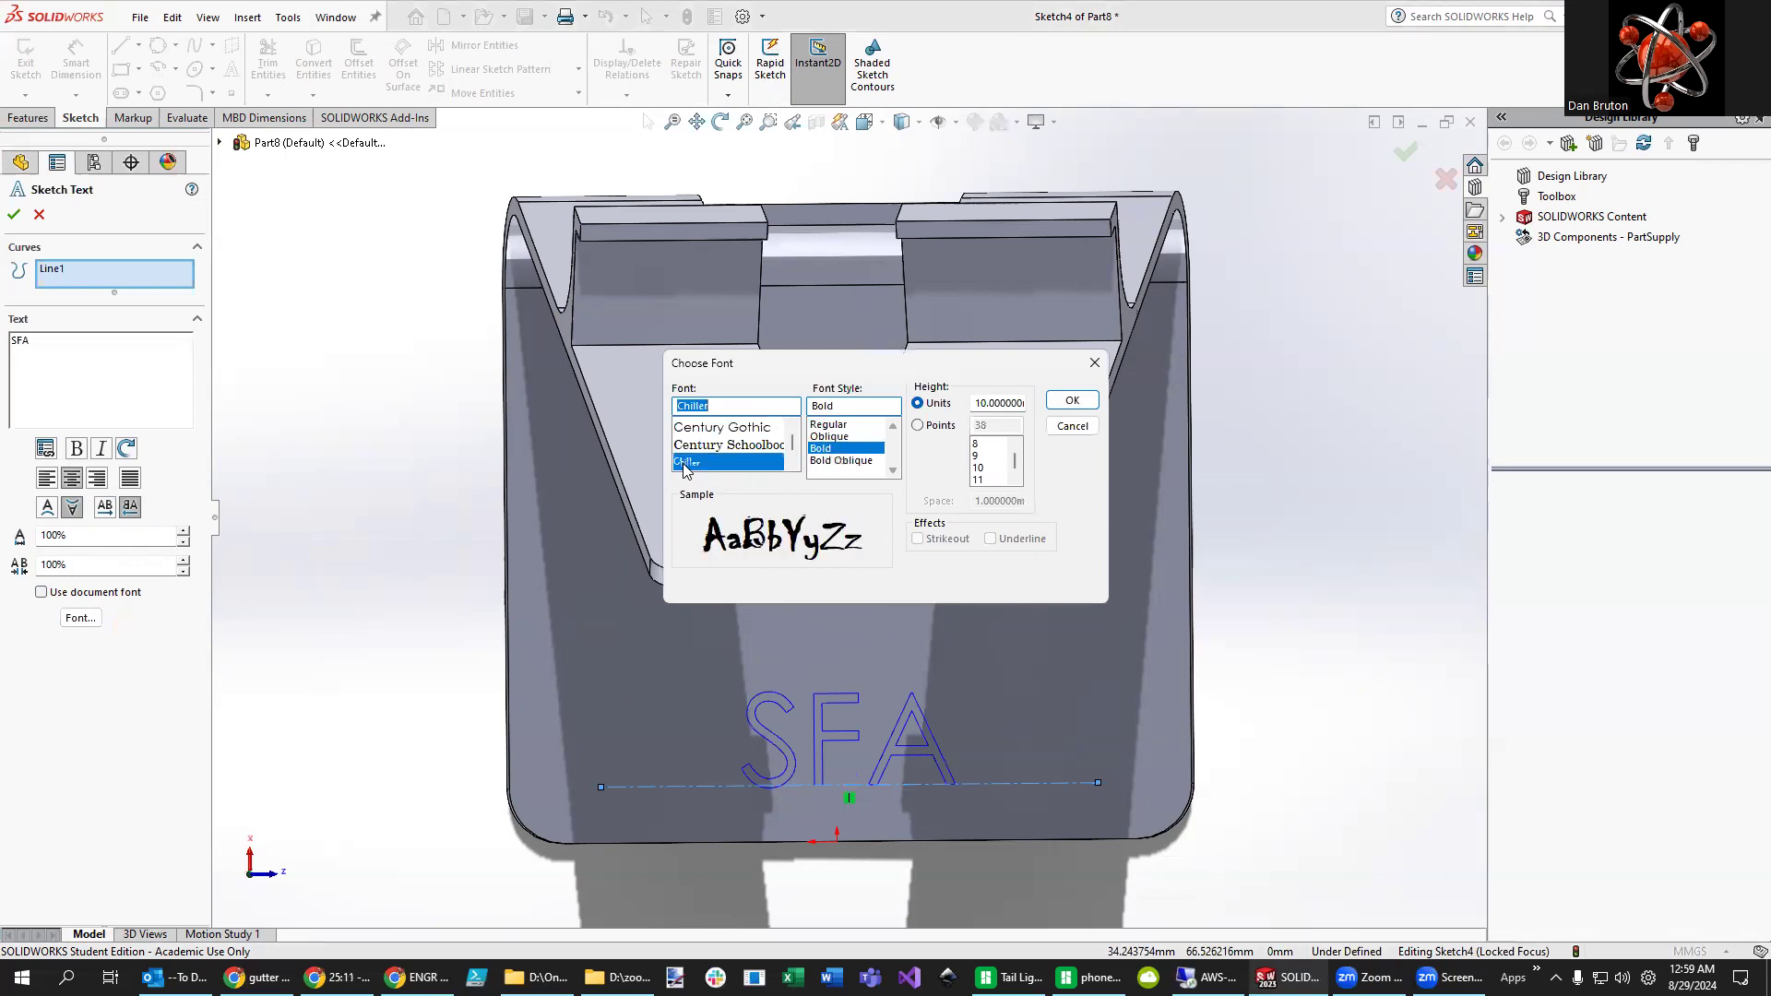
{"action": "left_click", "coordinate": [1068, 400]}
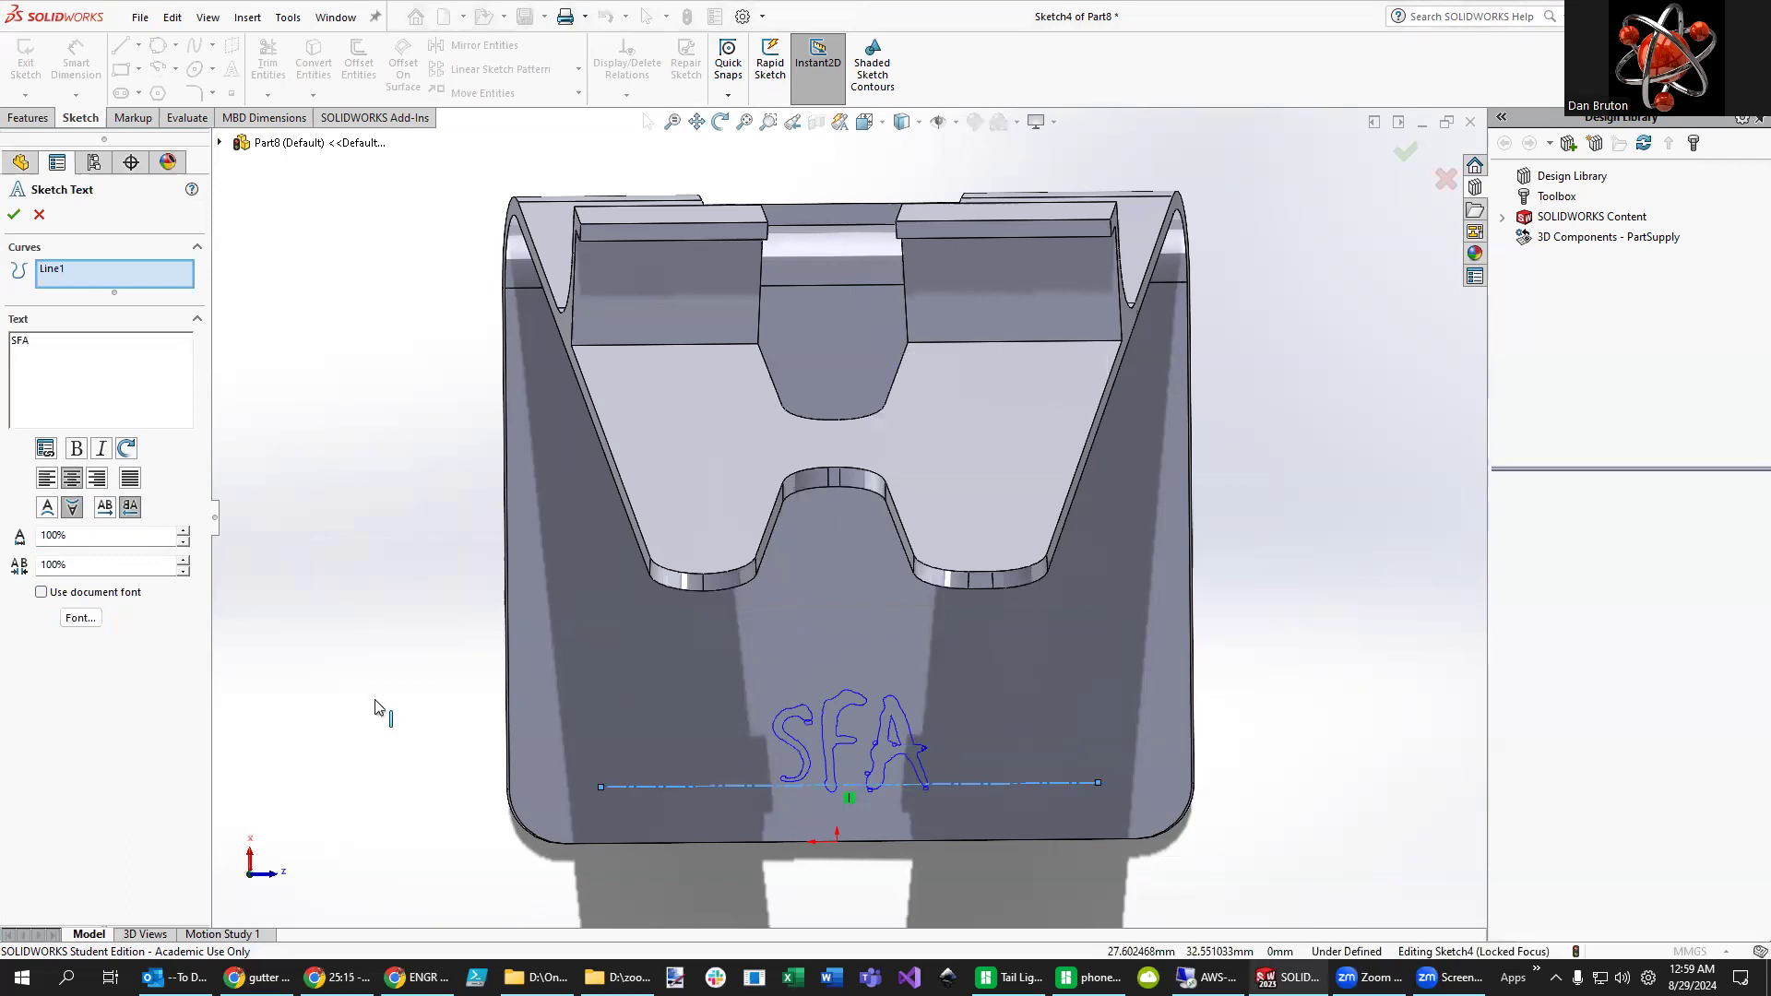
{"action": "left_click", "coordinate": [80, 616]}
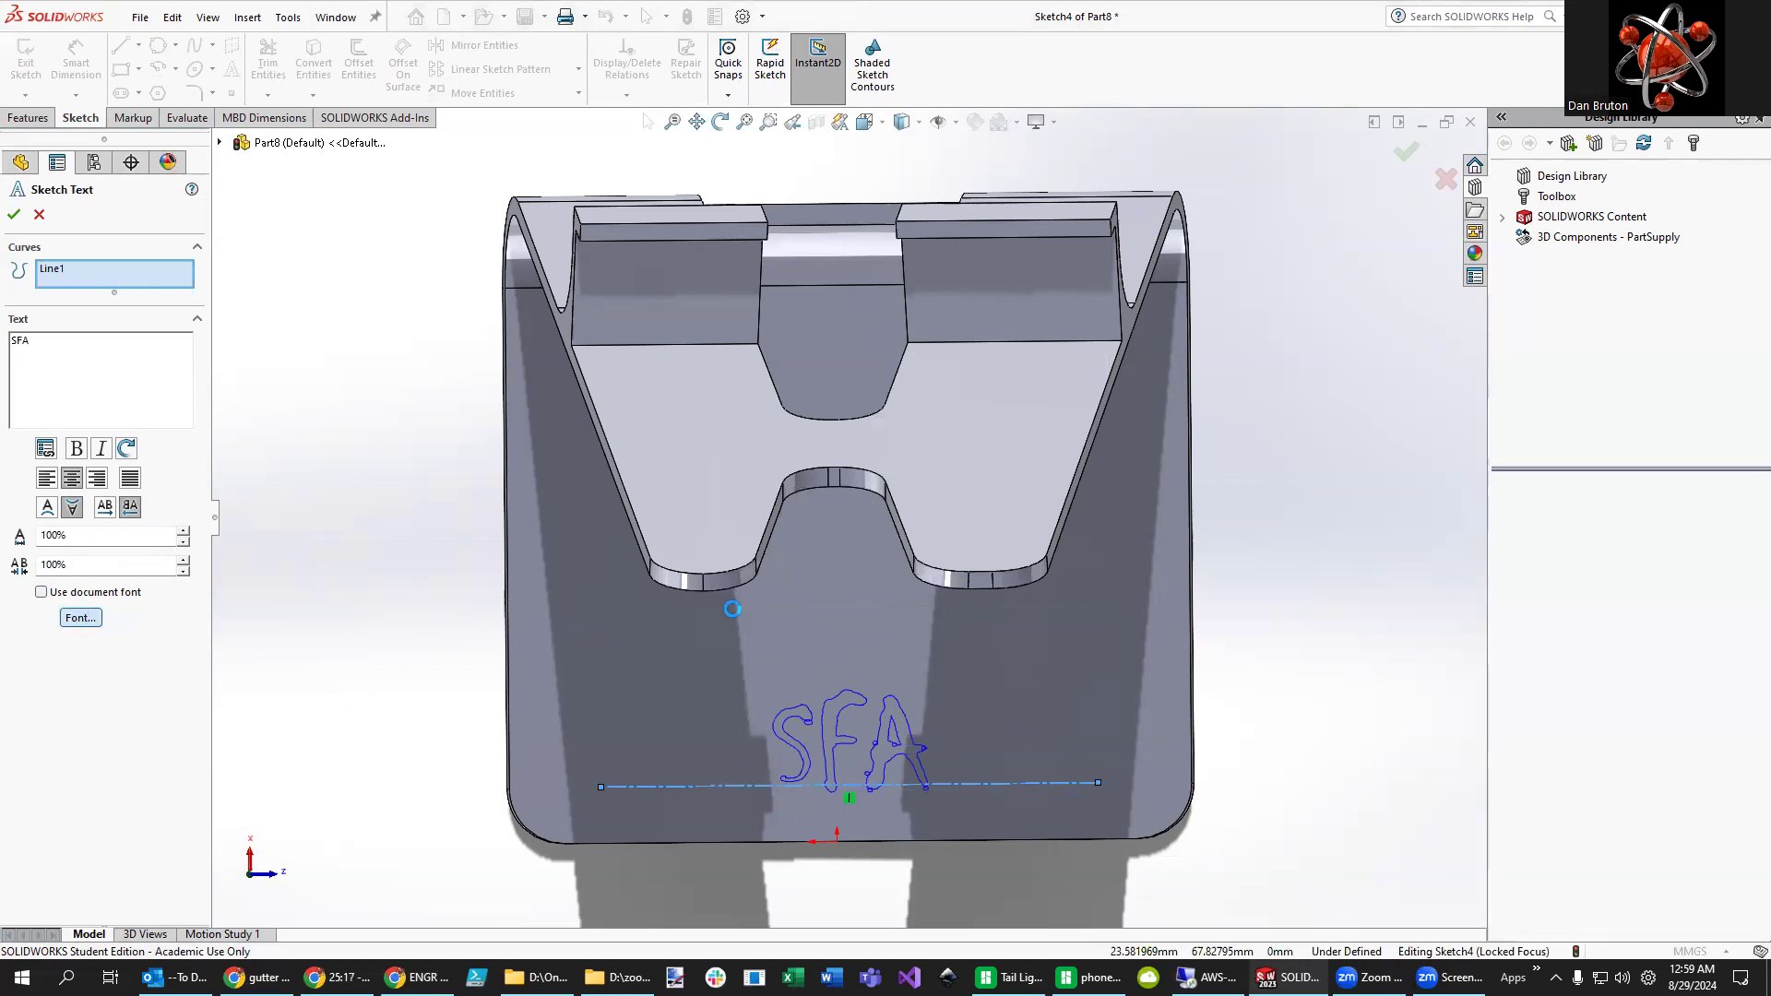
{"action": "left_click", "coordinate": [740, 464]}
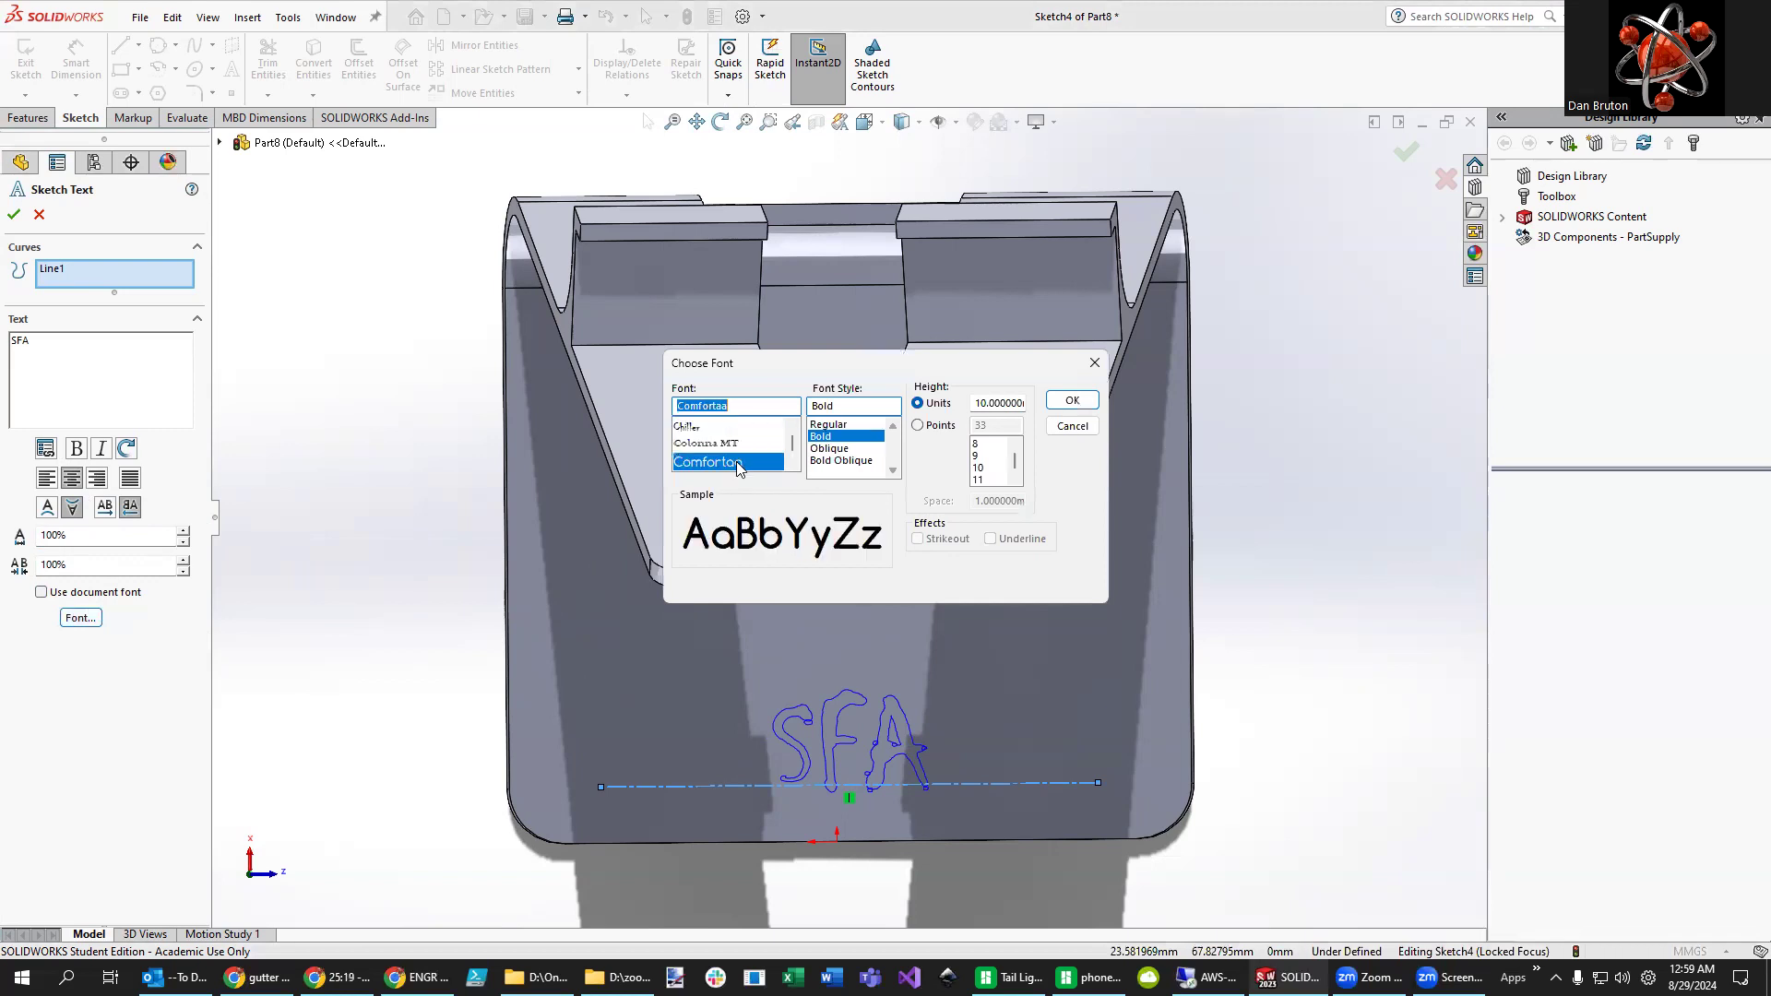
{"action": "left_click", "coordinate": [1066, 398]}
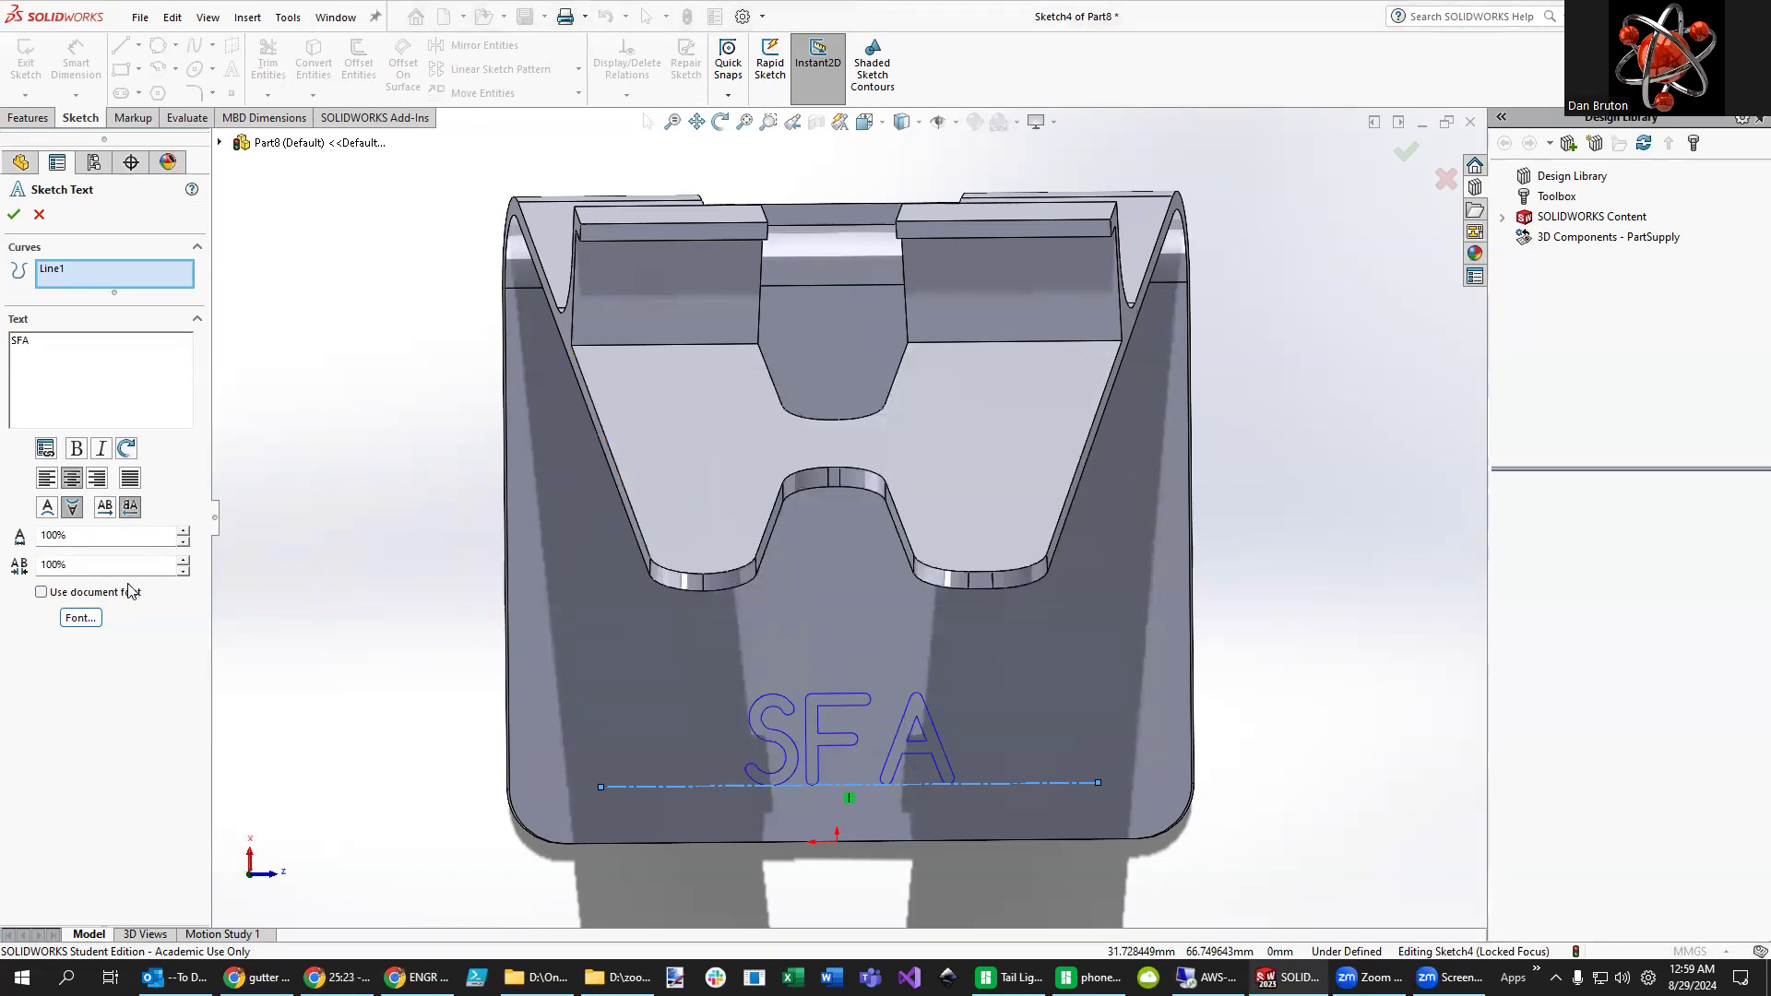
- Change the SFA text's font to Arial in the Narrow Bold style
{"action": "left_click", "coordinate": [80, 617]}
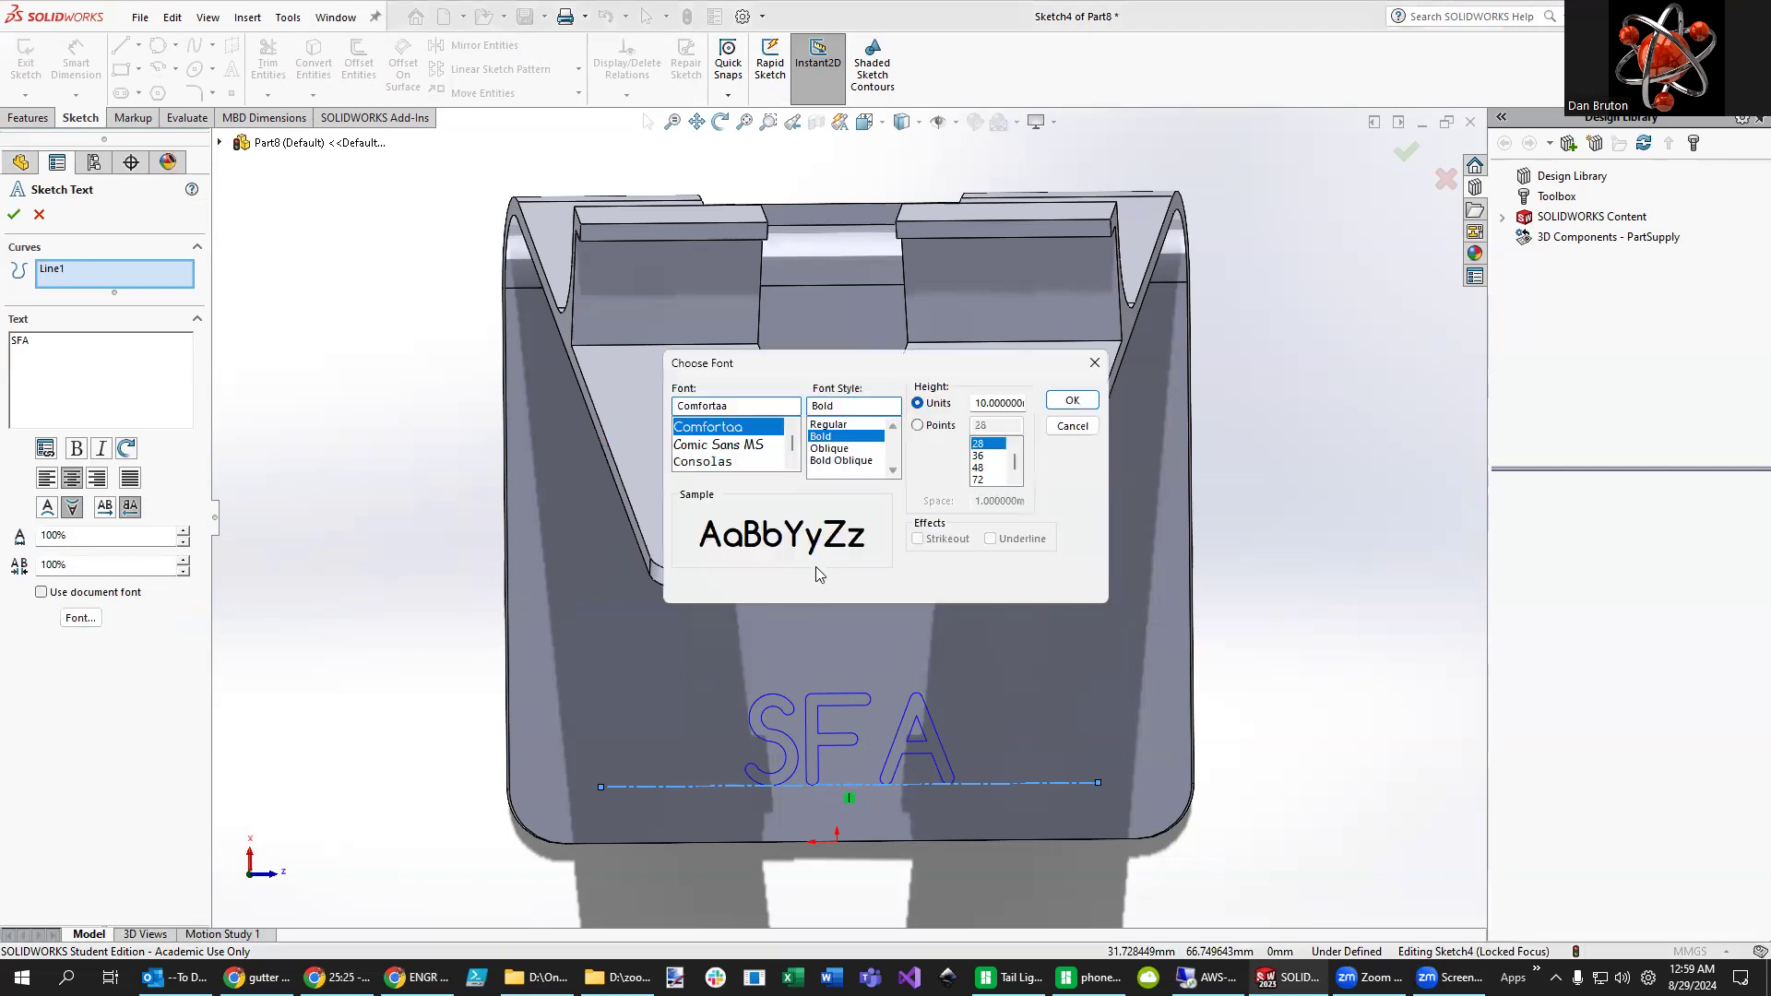
{"action": "scroll", "coordinate": [792, 441], "scroll_direction": "up", "scroll_amount": 10}
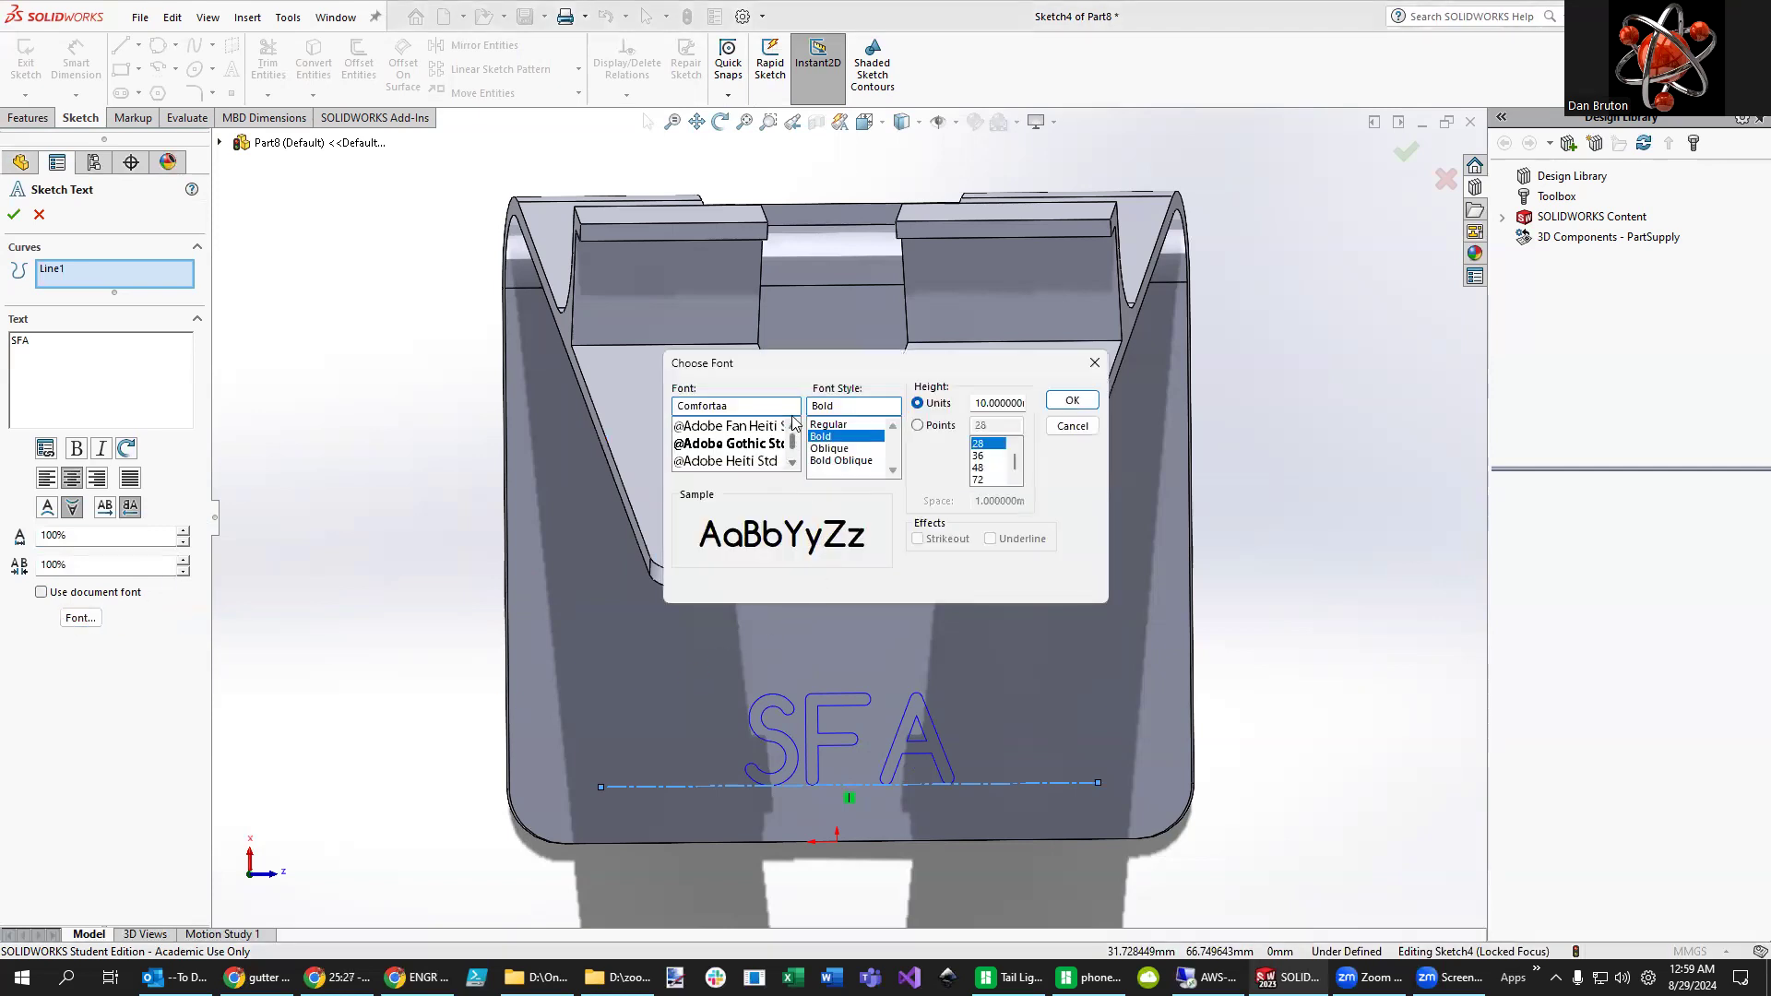
{"action": "scroll", "coordinate": [790, 466], "scroll_direction": "down", "scroll_amount": 5}
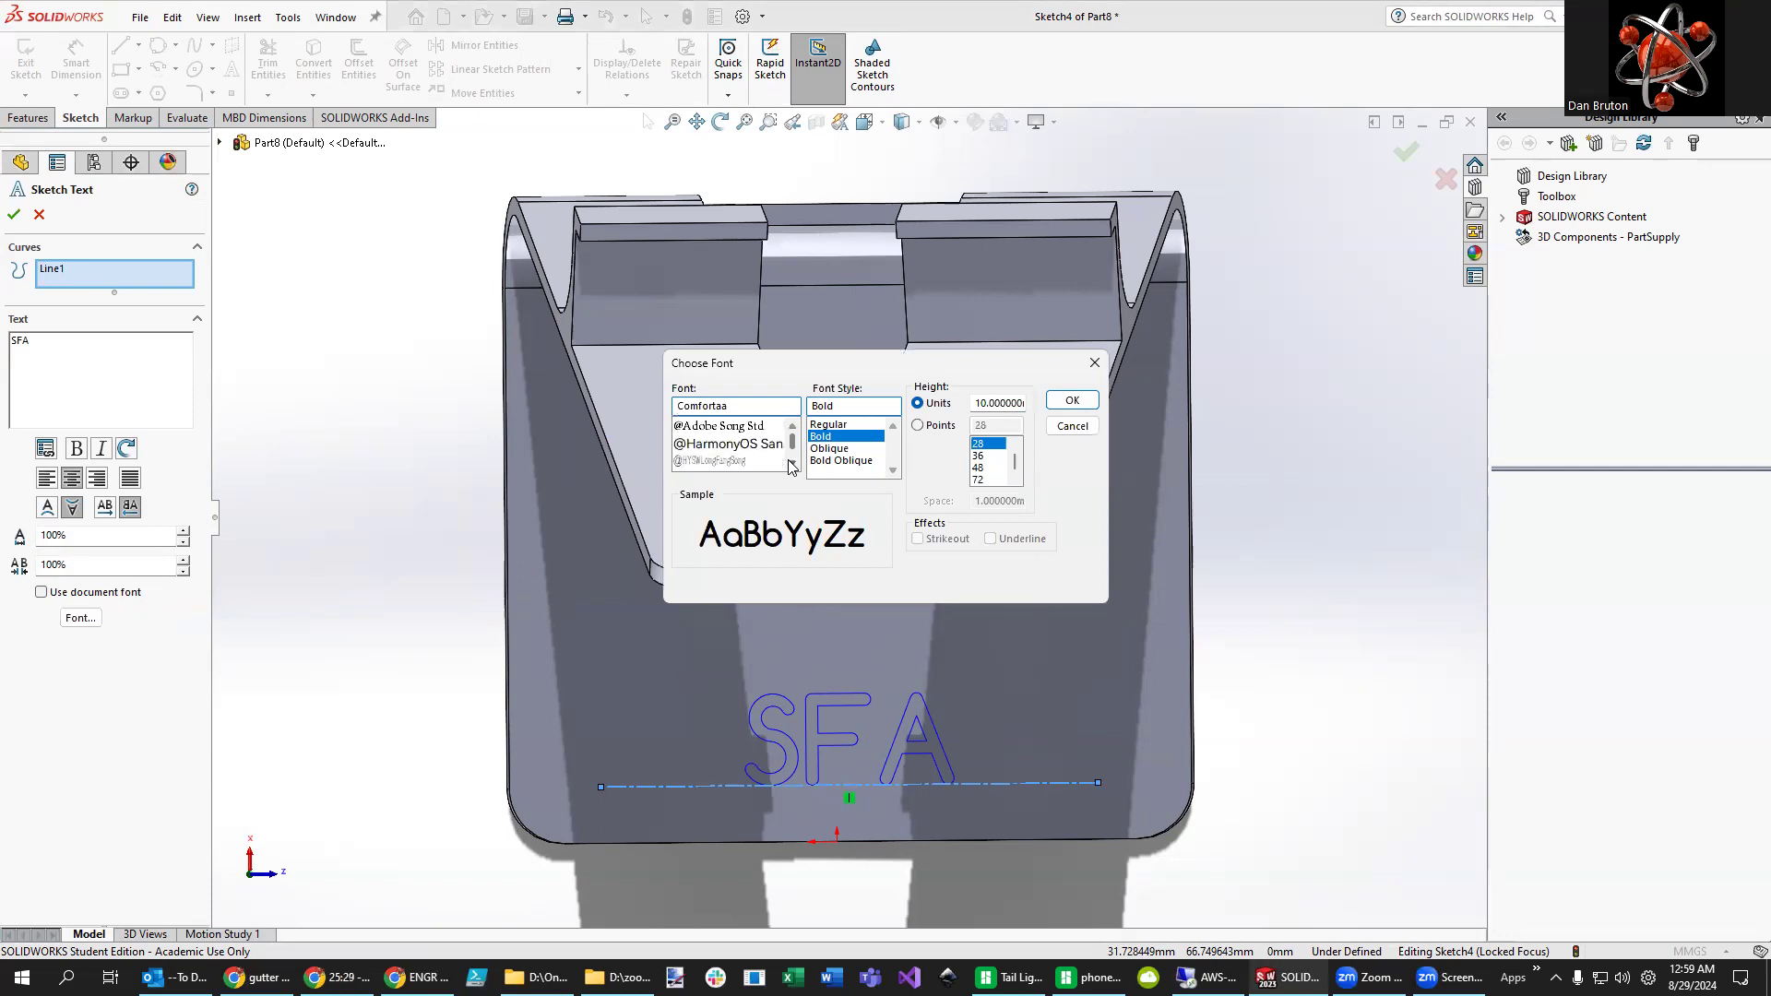
{"action": "scroll", "coordinate": [791, 465], "scroll_direction": "down", "scroll_amount": 4}
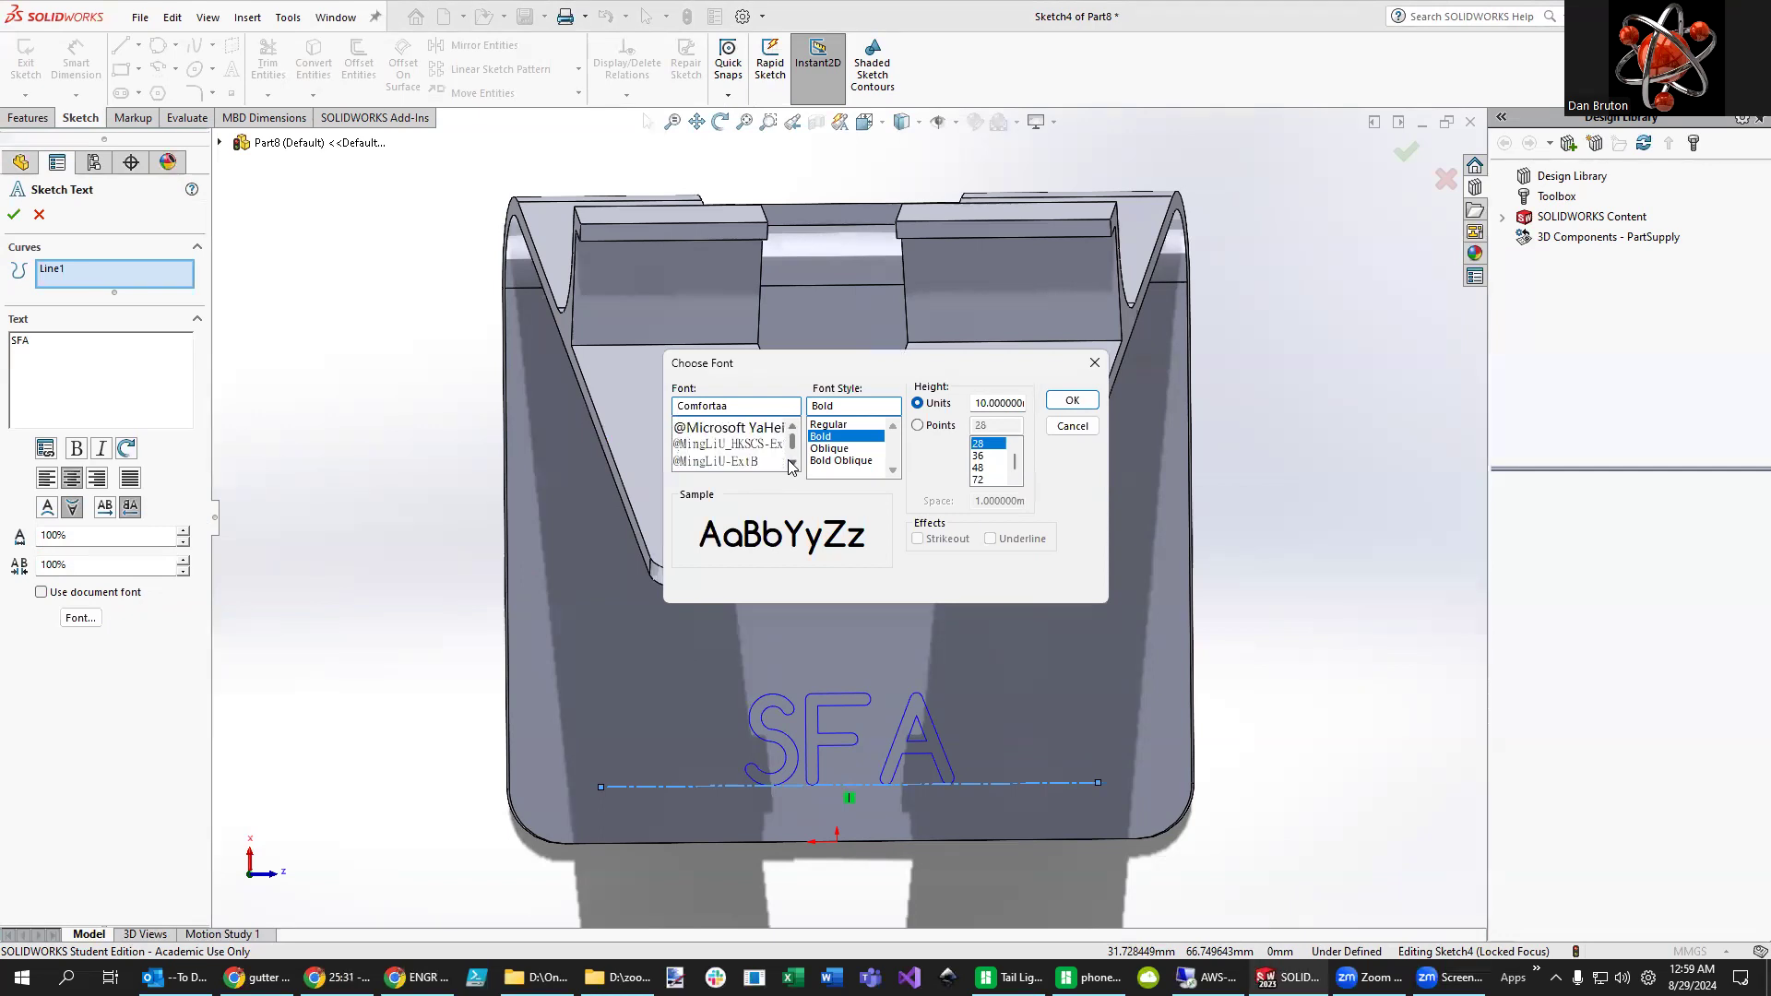
{"action": "left_click", "coordinate": [701, 406]}
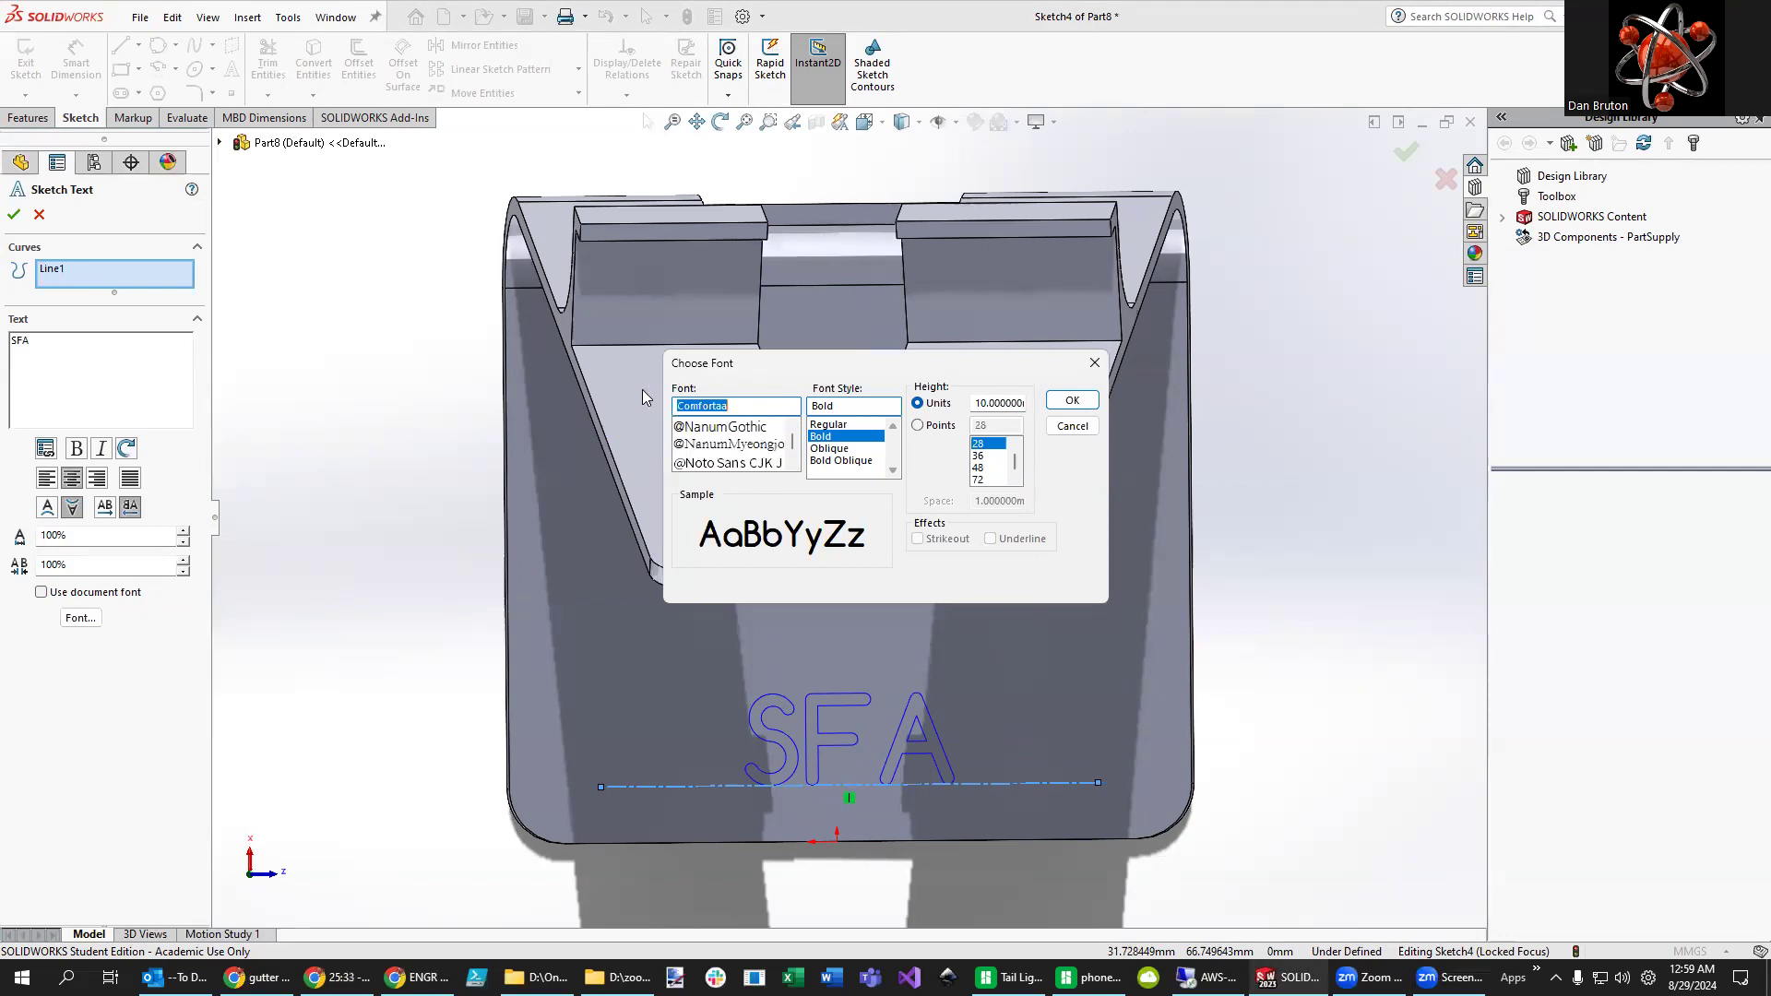
{"action": "type", "text": "Aria"}
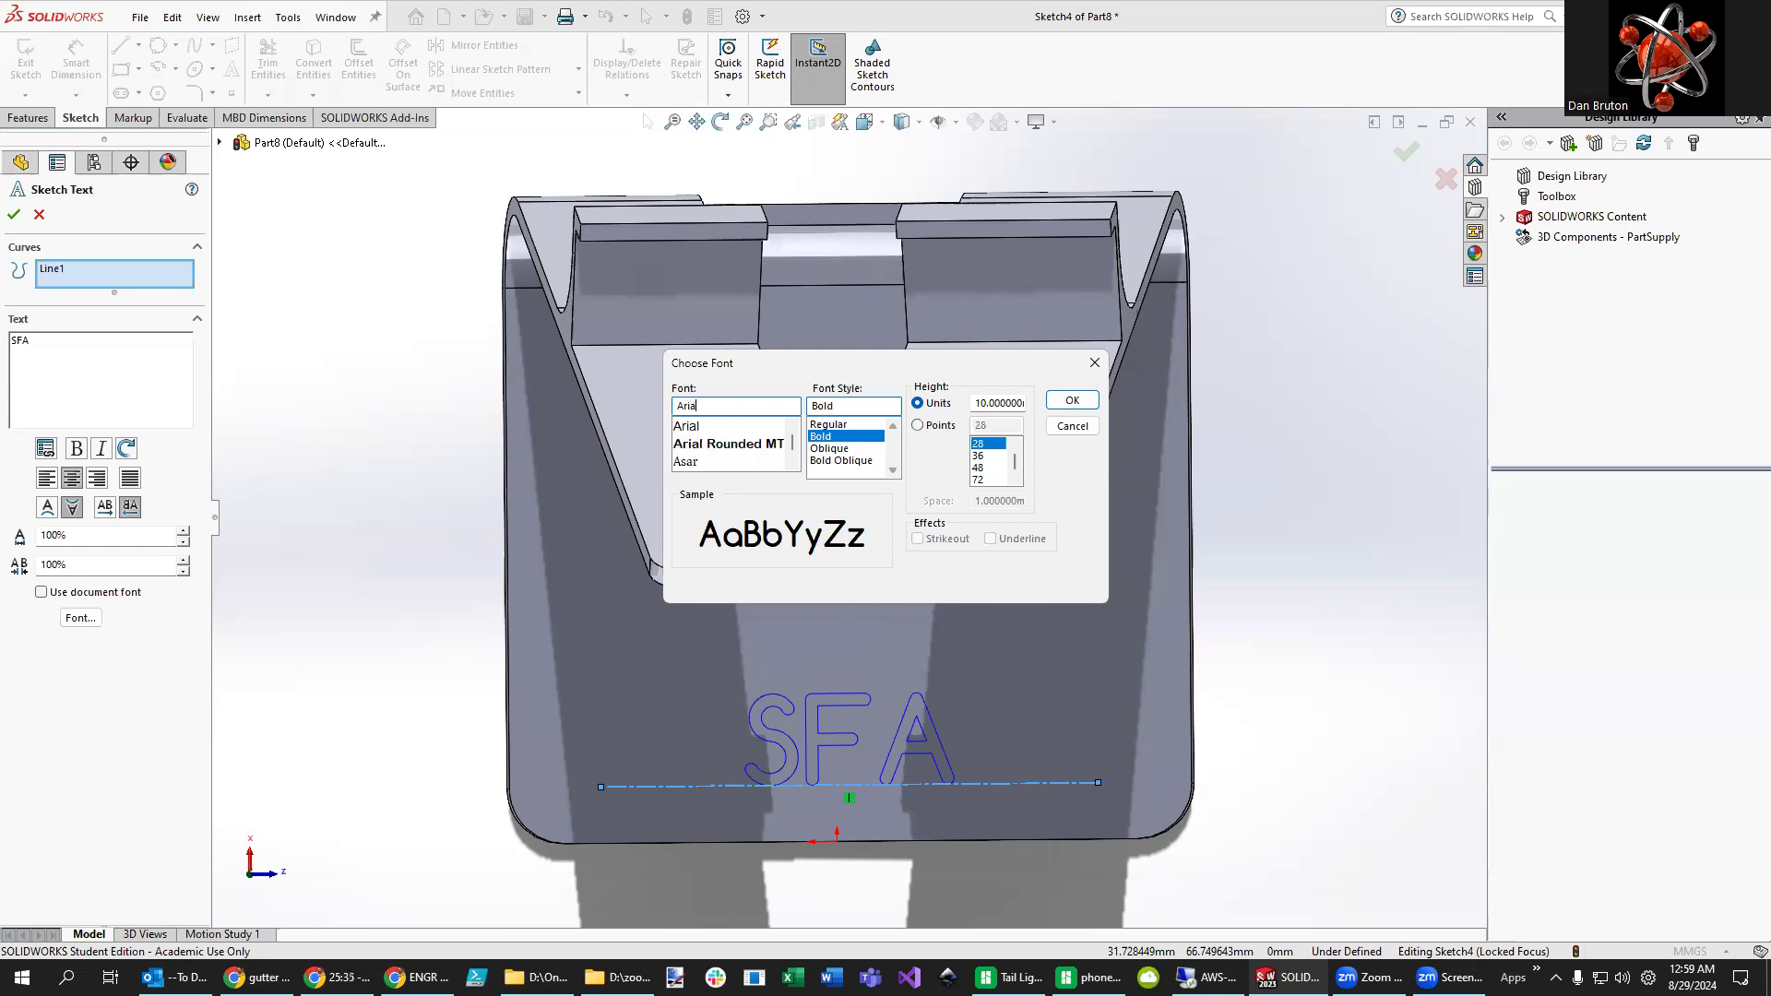
{"action": "left_click", "coordinate": [718, 445]}
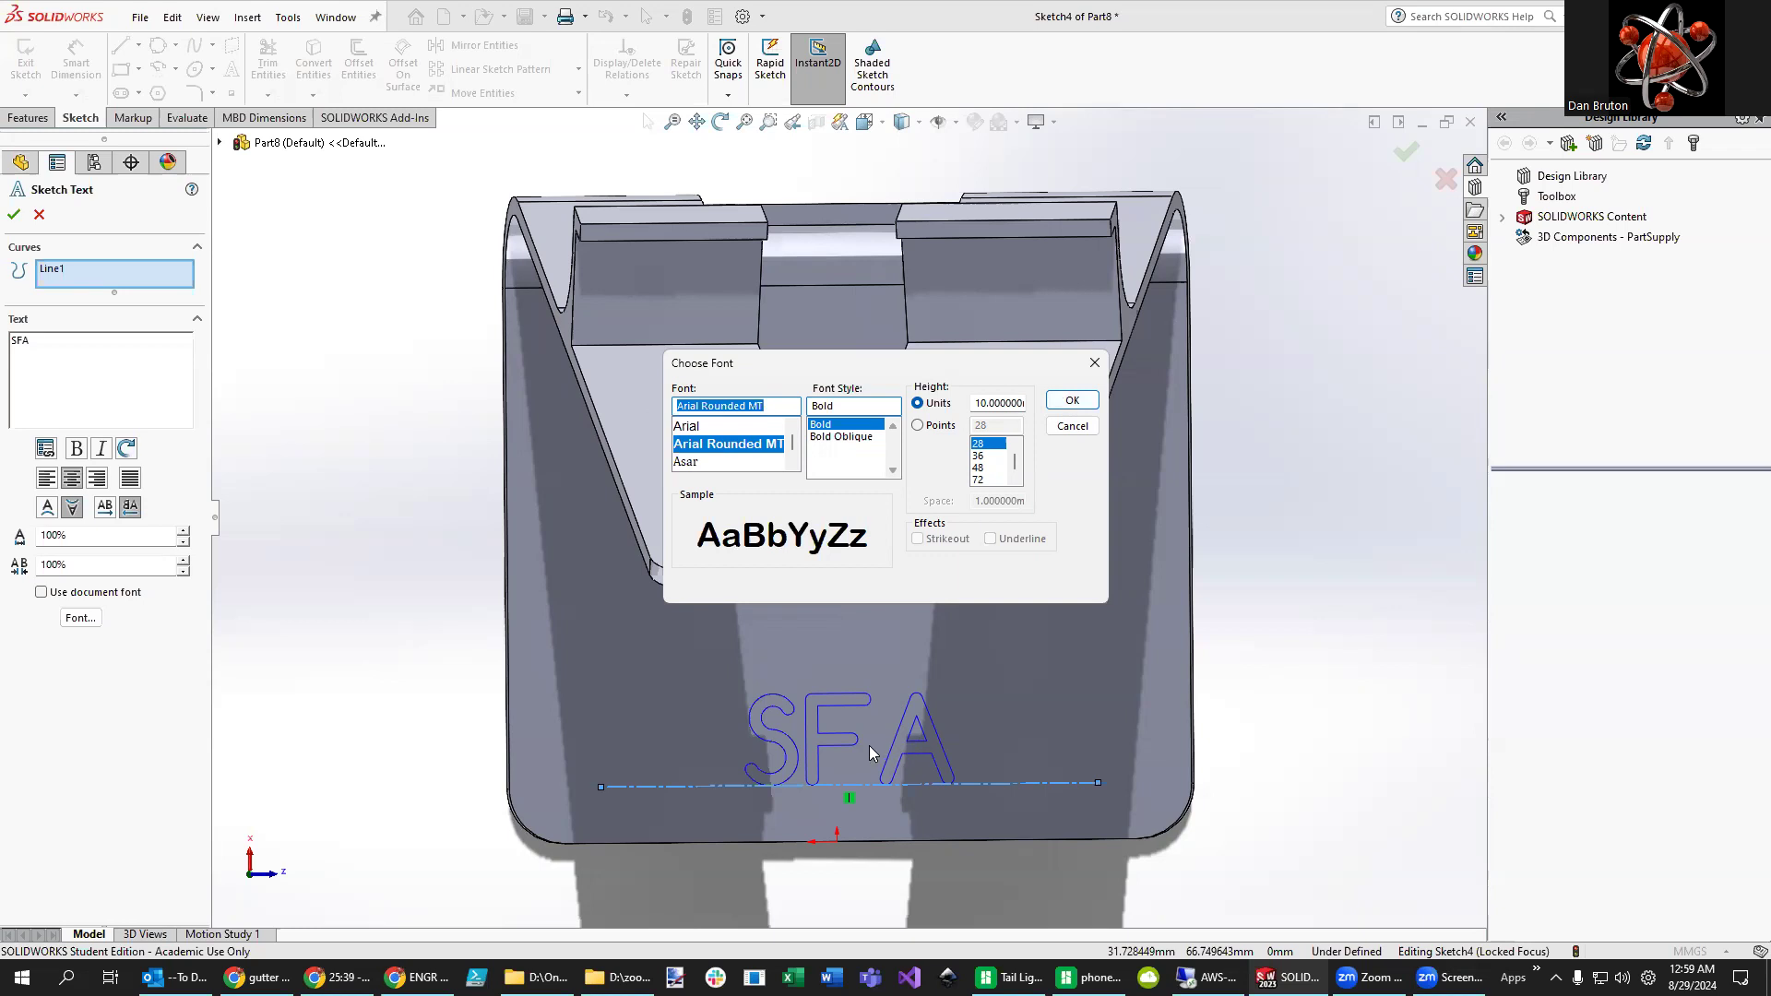
{"action": "left_click", "coordinate": [694, 427]}
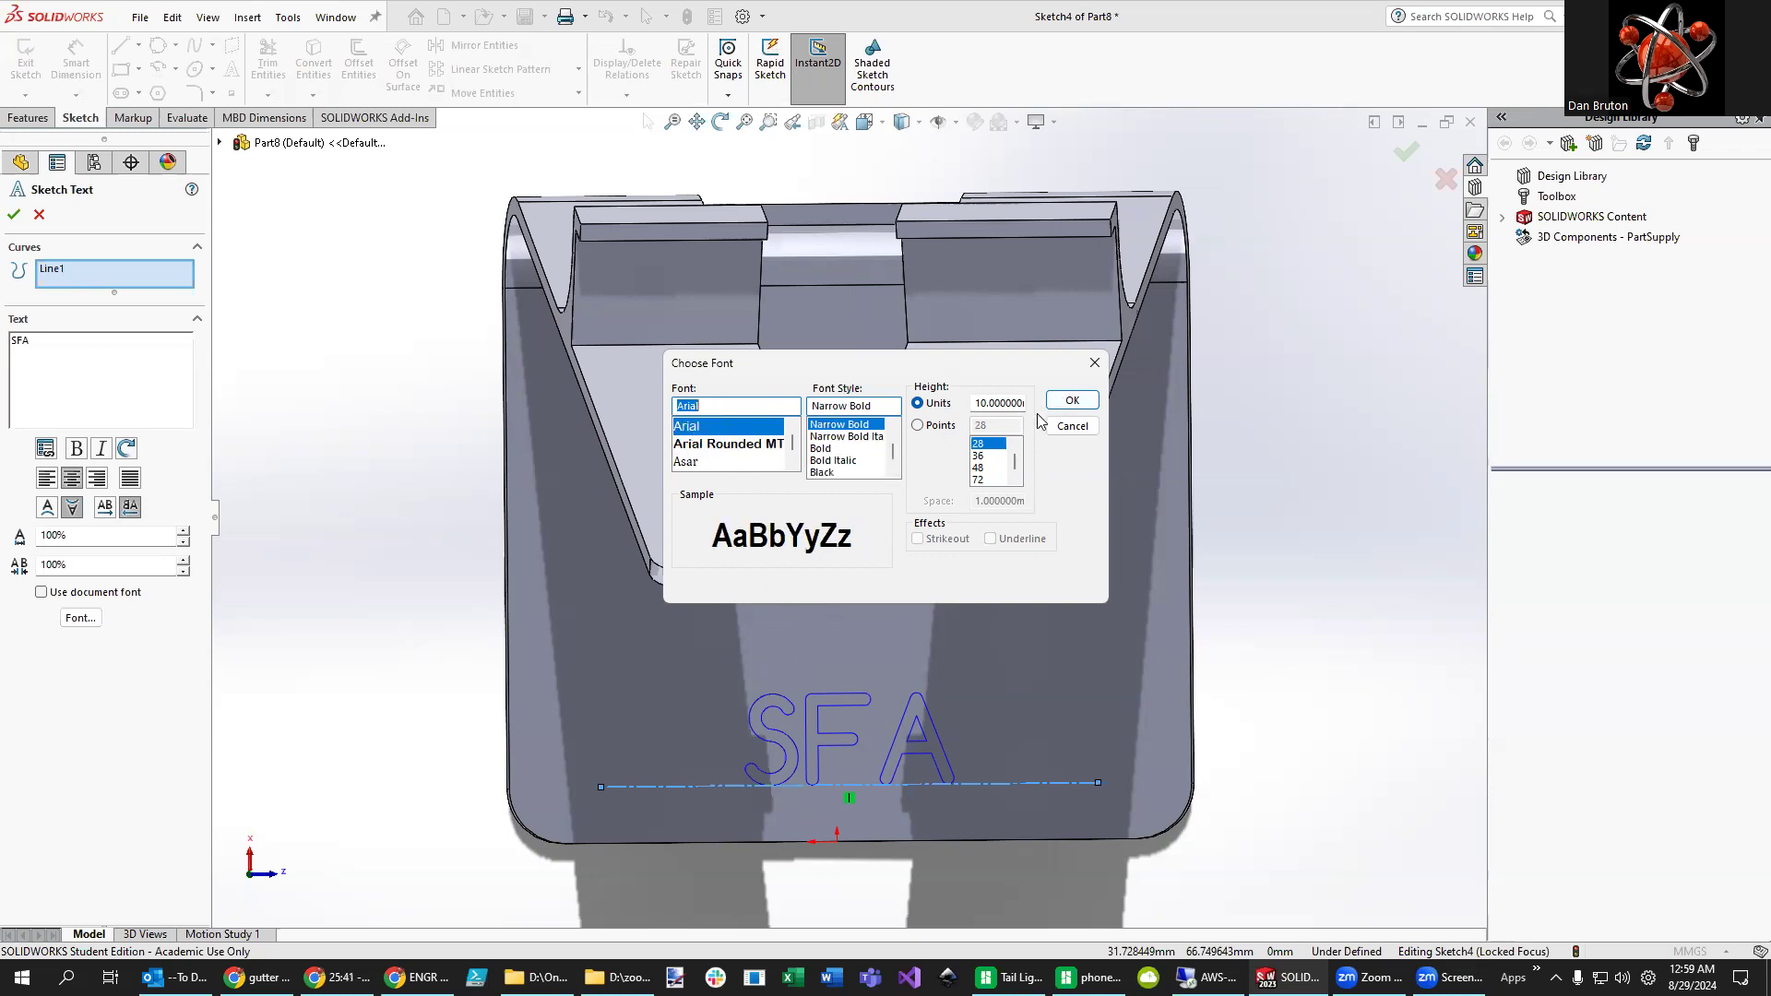
{"action": "left_click", "coordinate": [1072, 400]}
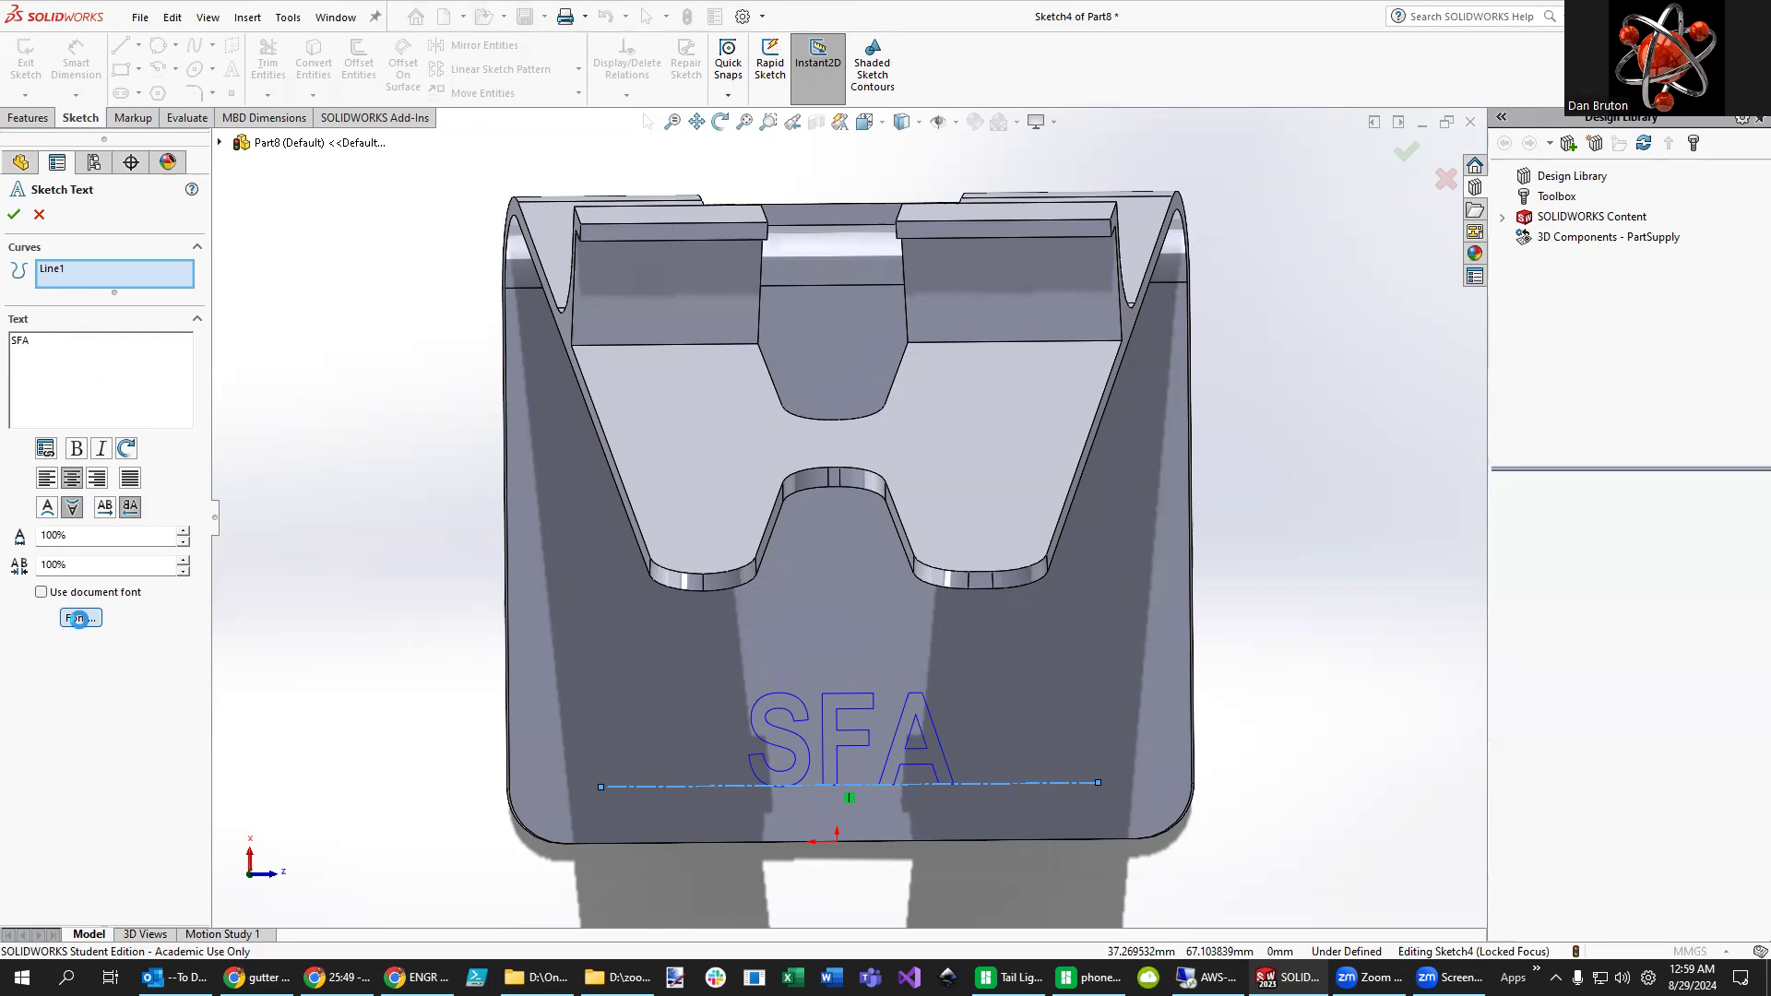
- Set the SFA text height to 15 mm and accept the sketch text
{"action": "left_click", "coordinate": [80, 618]}
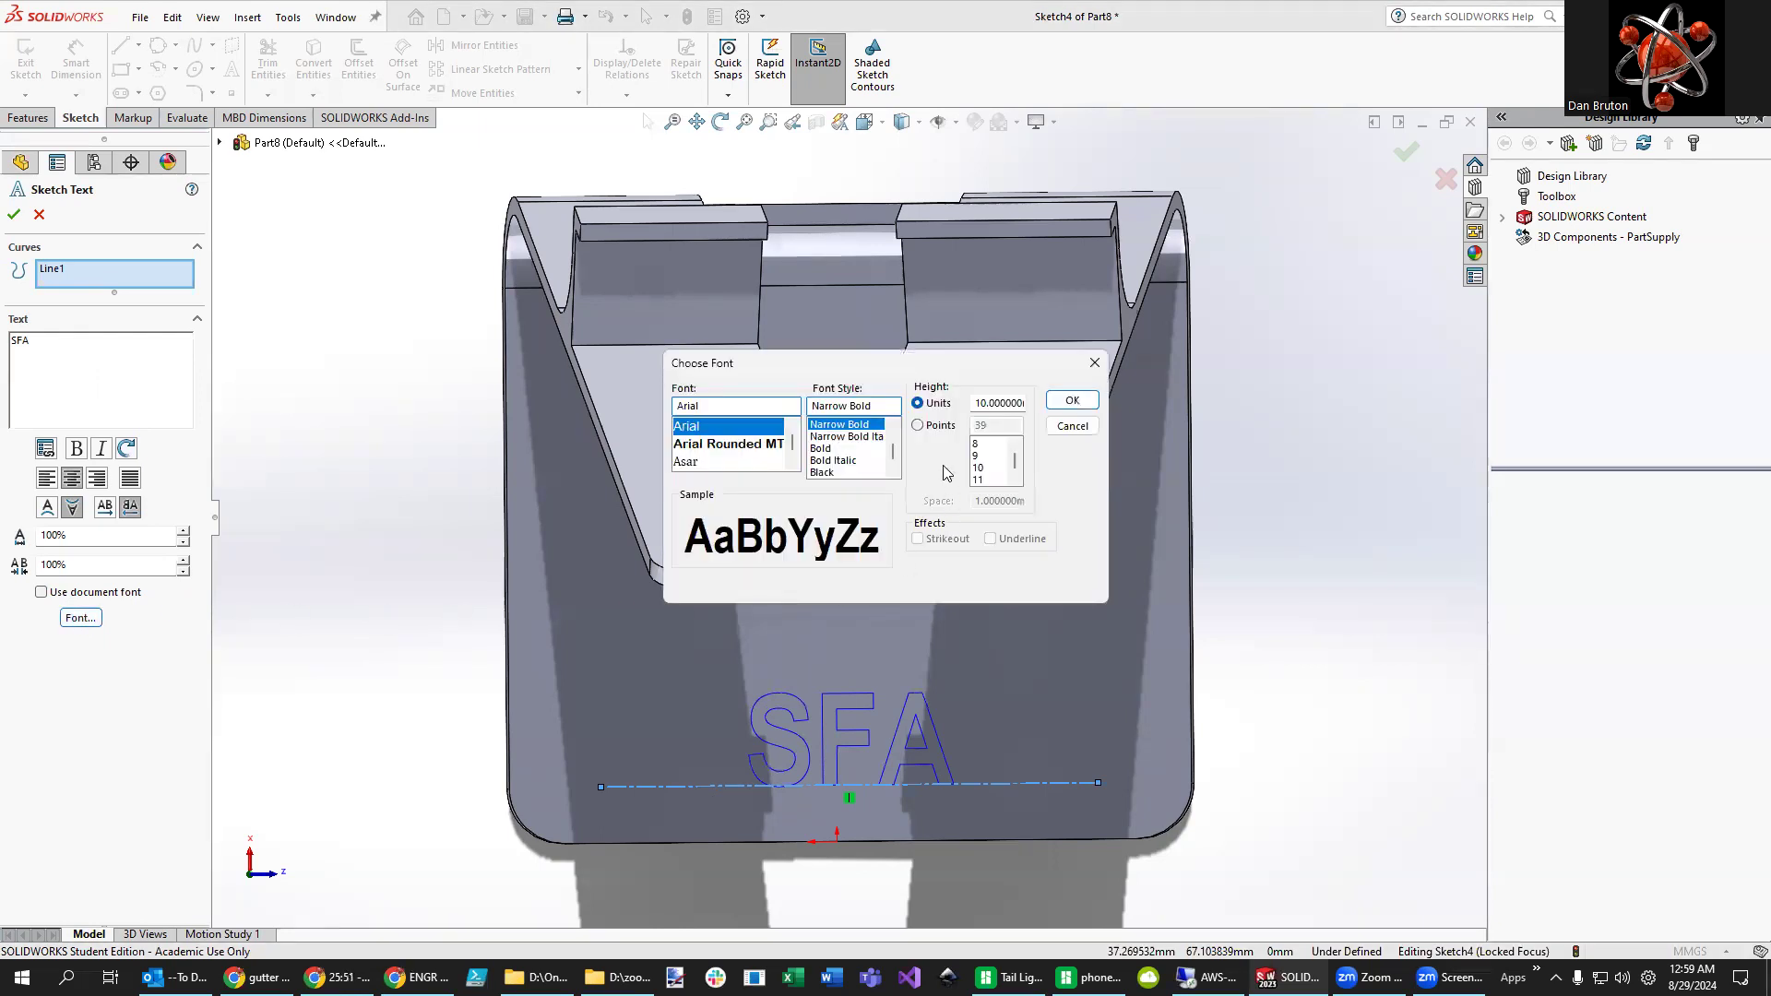
{"action": "left_click", "coordinate": [998, 405]}
{"action": "left_click_drag", "start_coordinate": [975, 404], "coordinate": [1027, 404]}
{"action": "type", "text": "15"}
{"action": "key", "text": "Return"}
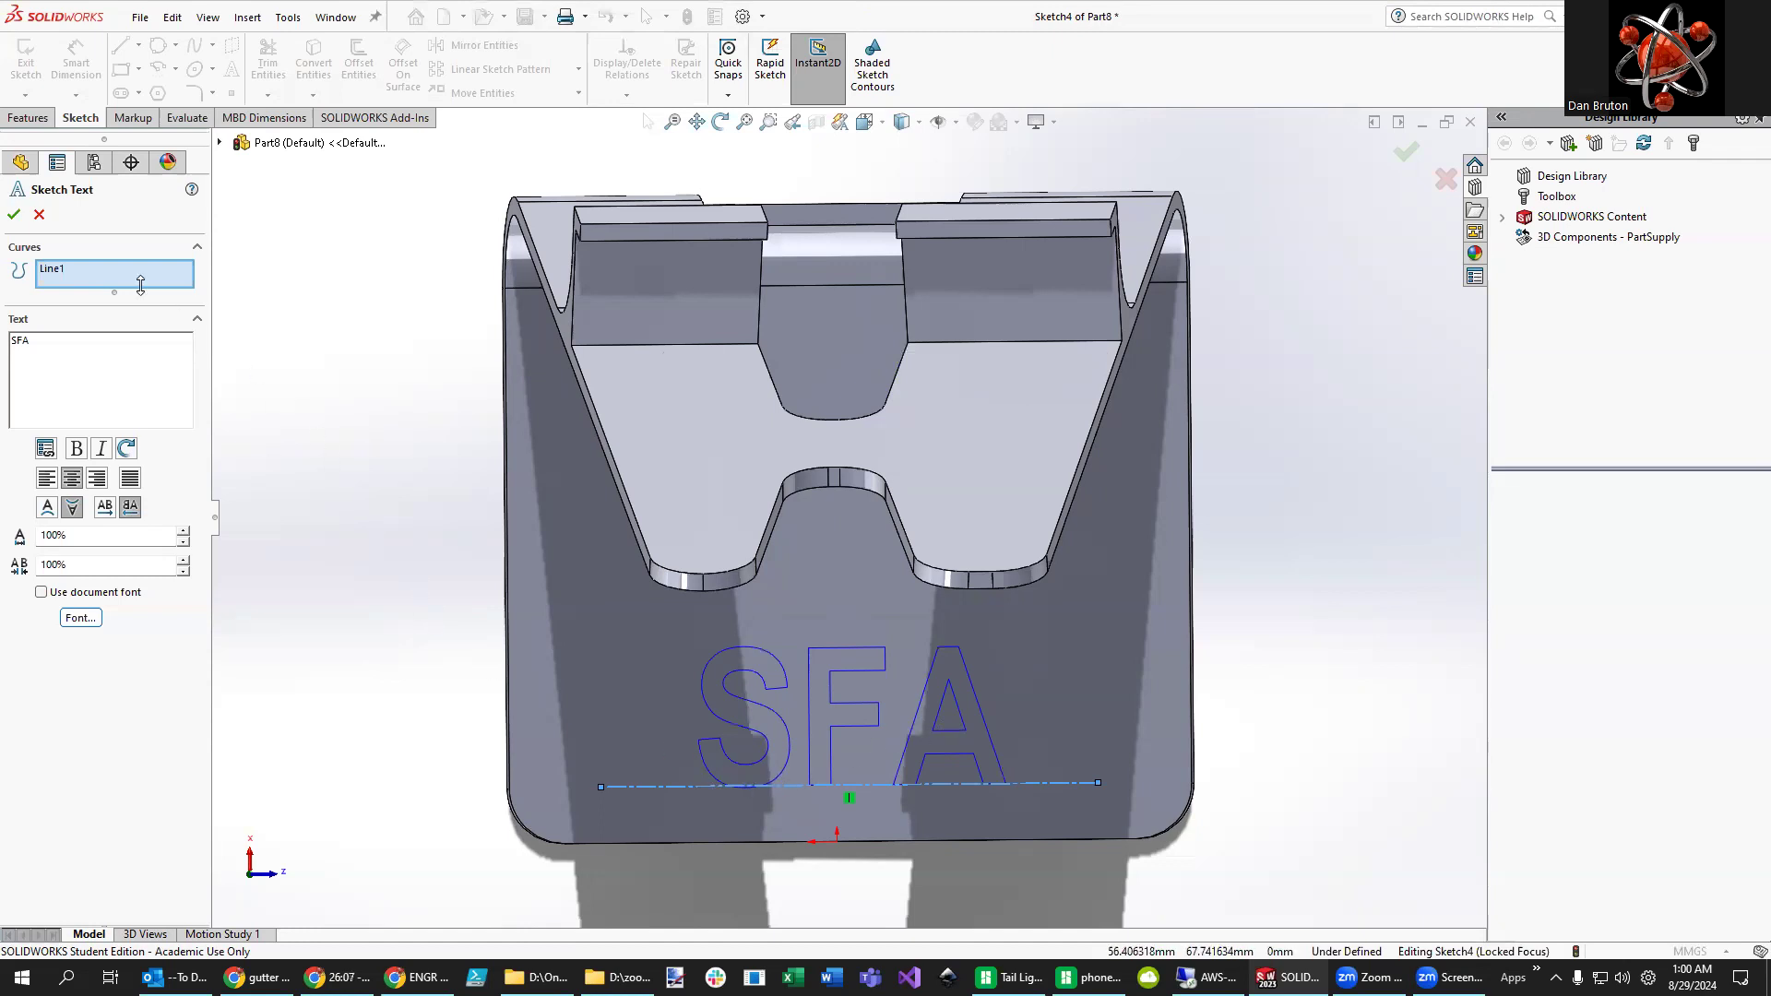
{"action": "left_click", "coordinate": [13, 216]}
- Cut the SFA lettering through all of the stand's base, keeping all resulting bodies
{"action": "left_click", "coordinate": [33, 118]}
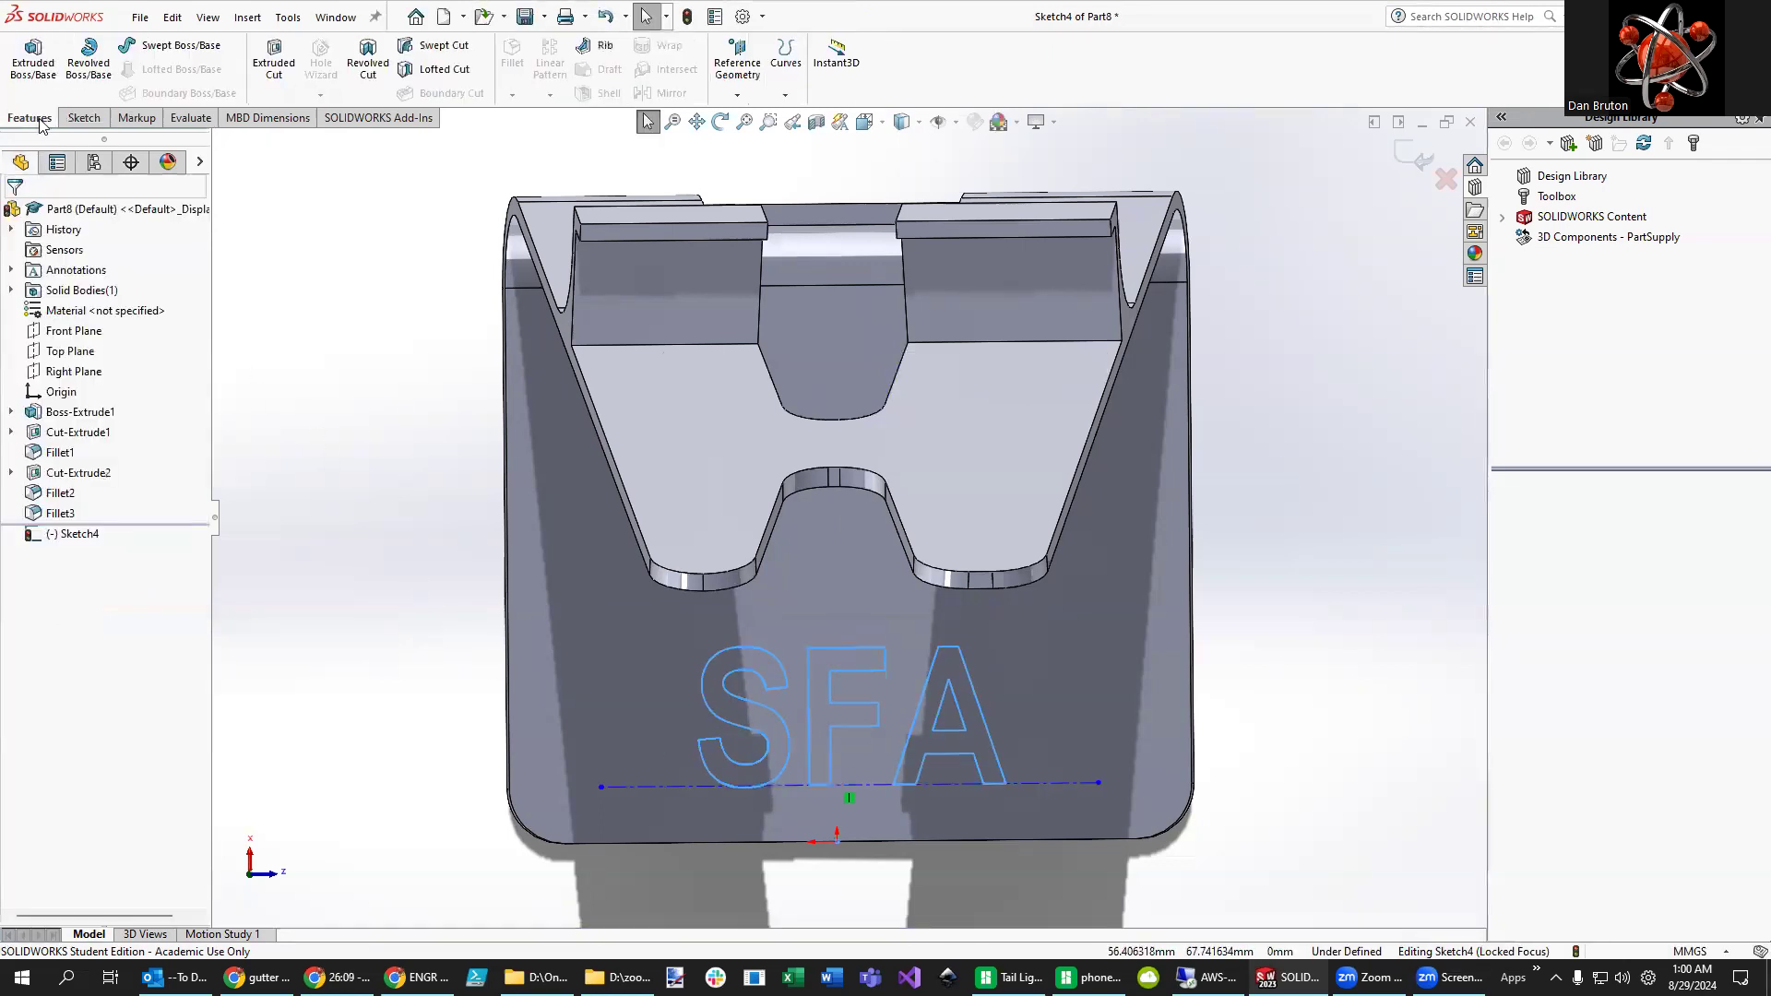
{"action": "left_click", "coordinate": [276, 81]}
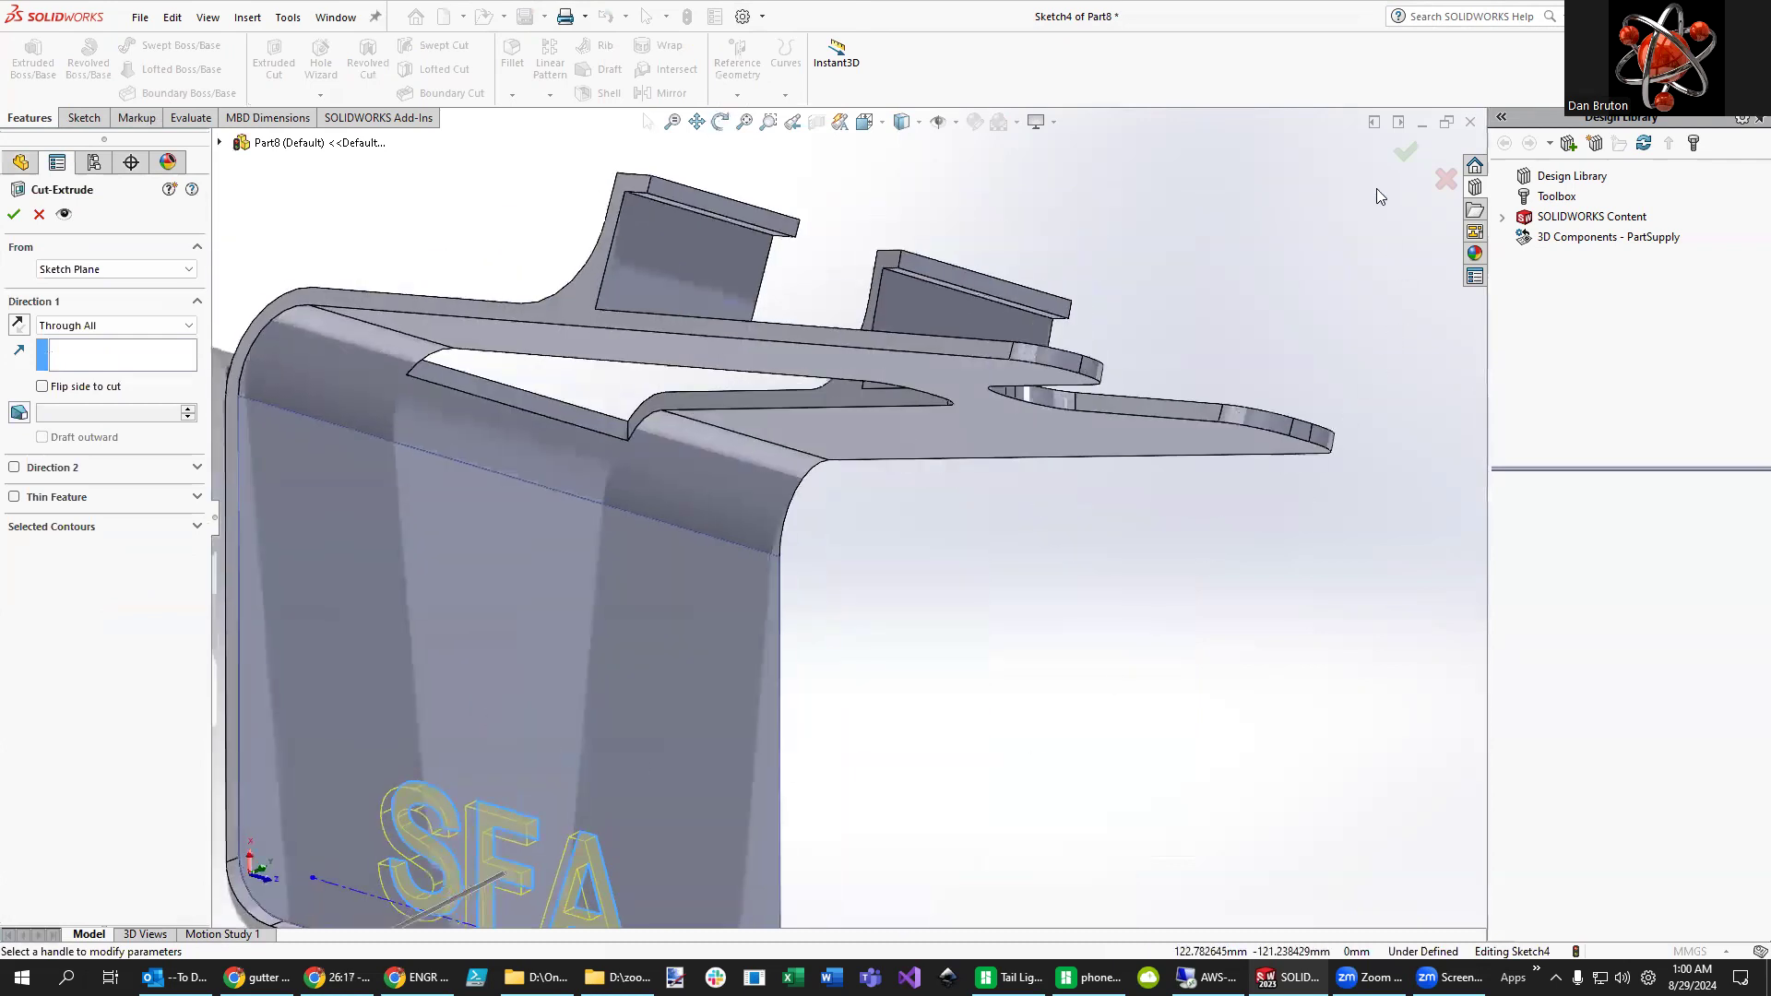
{"action": "left_click", "coordinate": [1403, 153]}
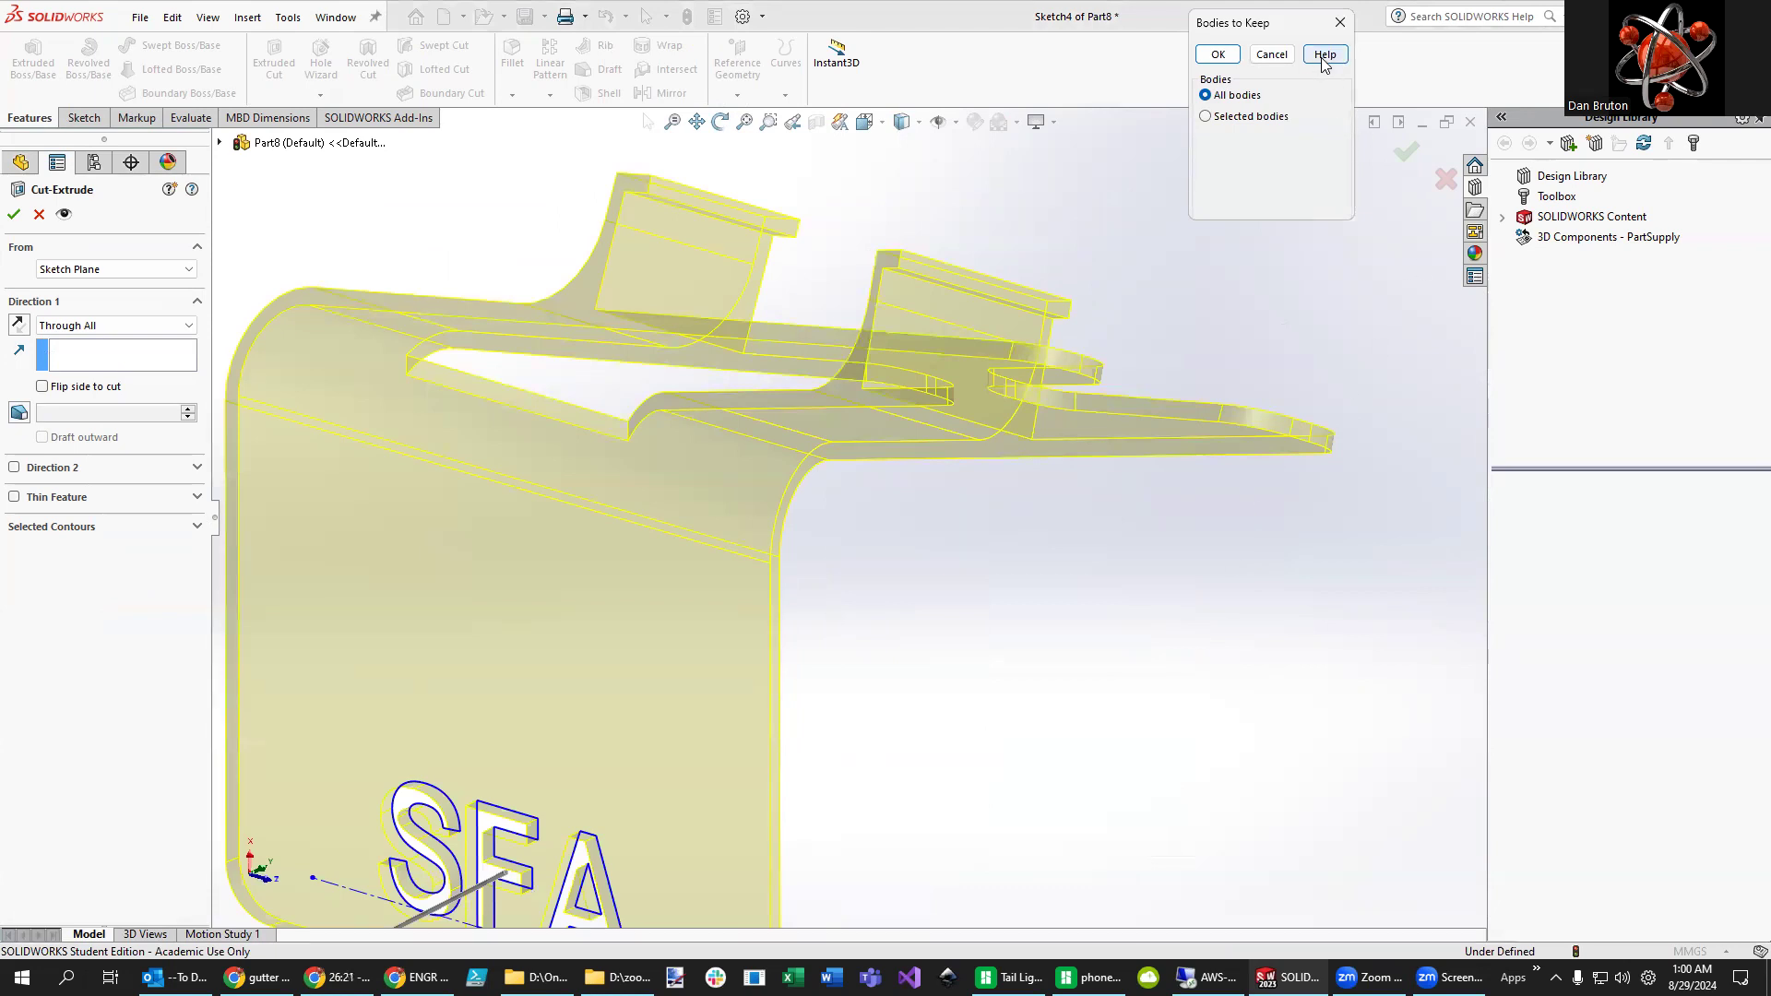
{"action": "left_click", "coordinate": [1218, 53]}
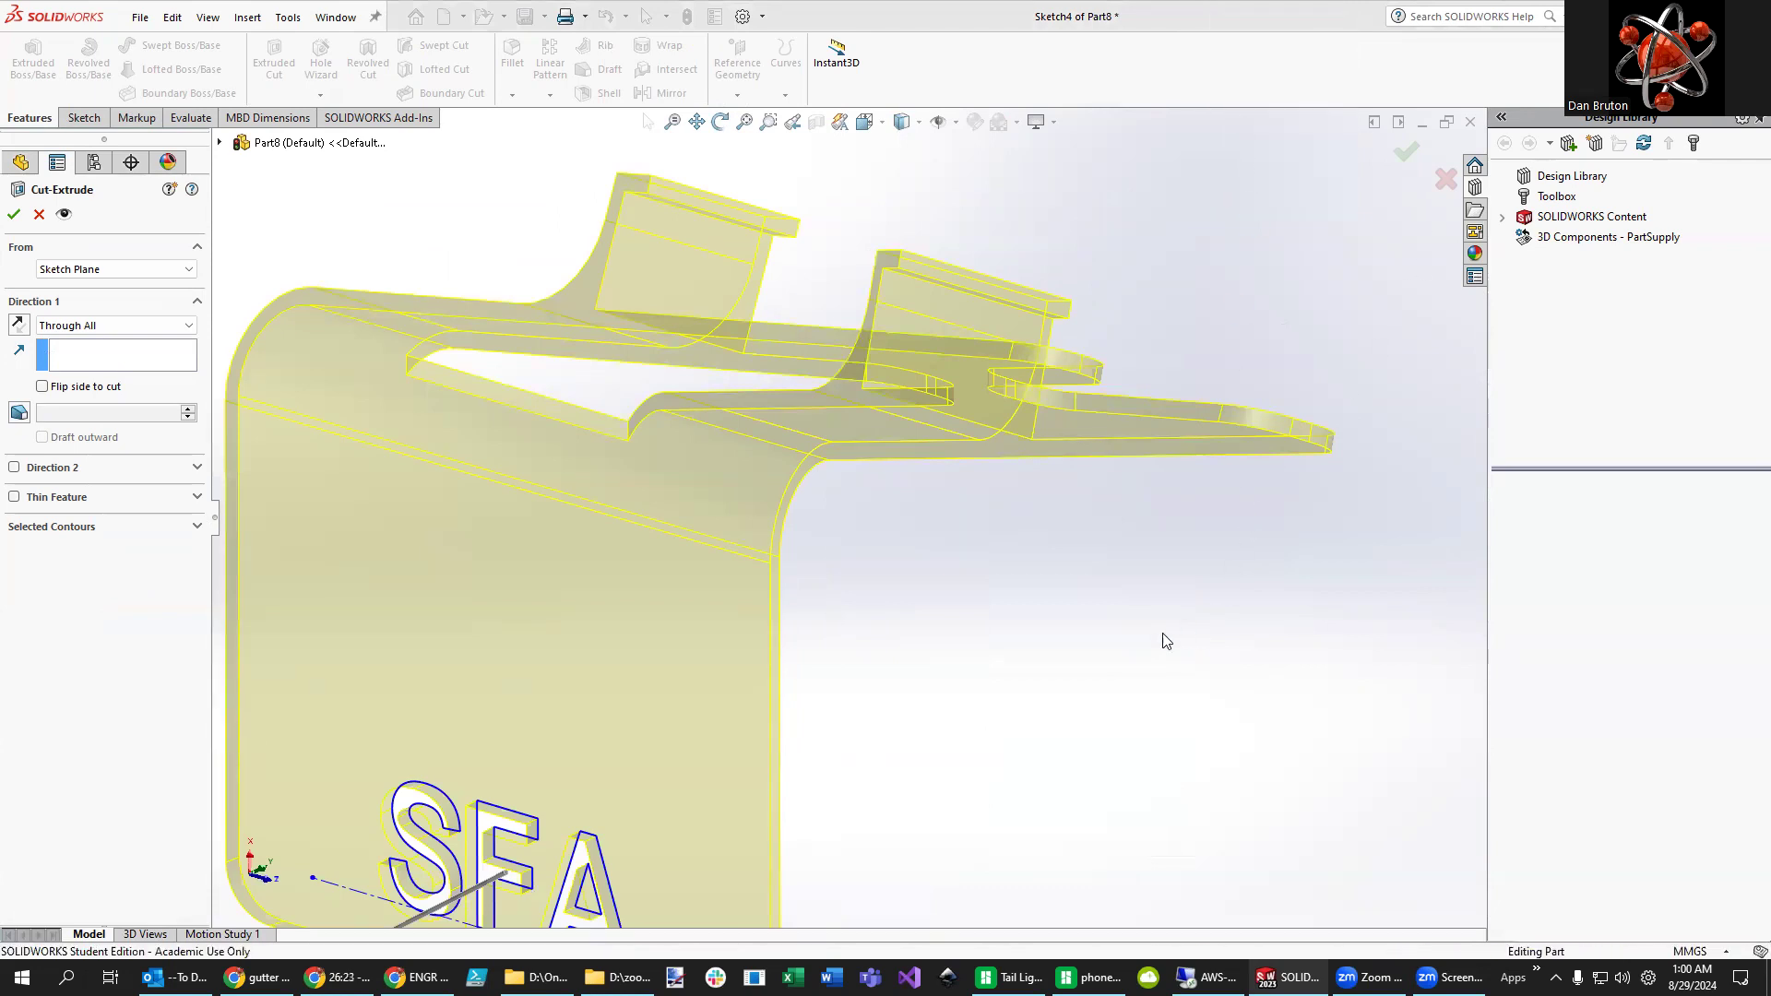
{"action": "middle_click_drag", "start_coordinate": [899, 788], "coordinate": [766, 849]}
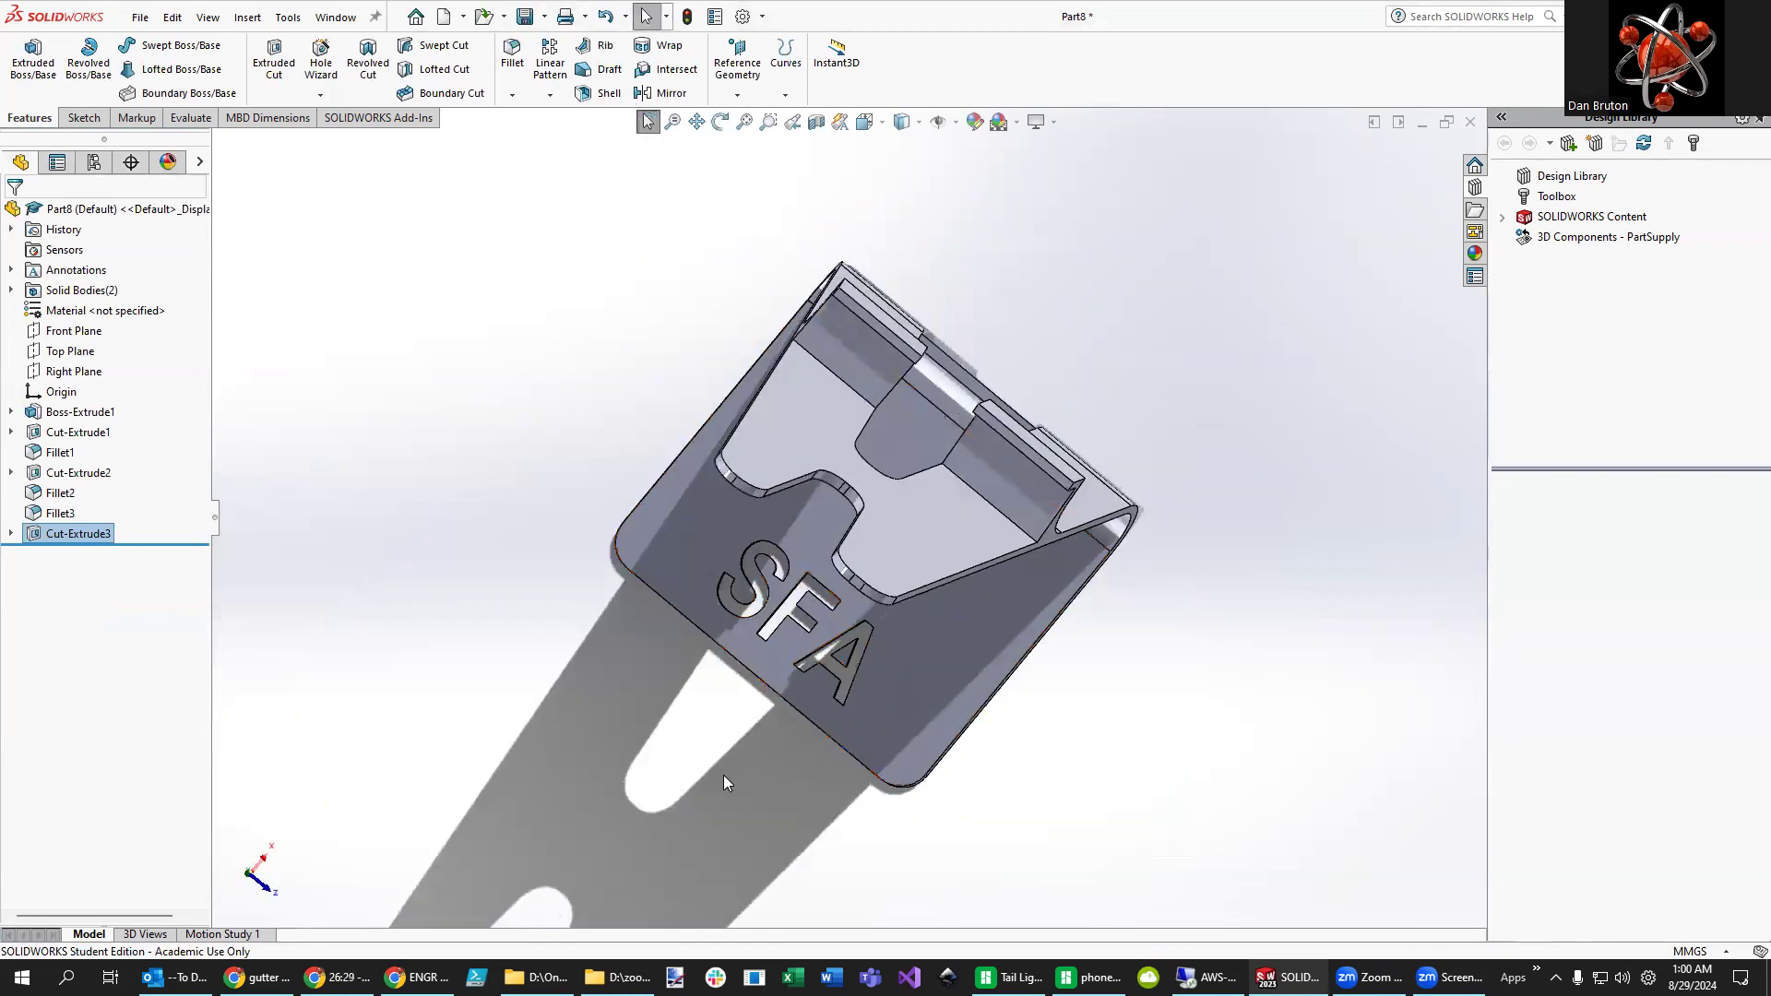
{"action": "middle_click_drag", "start_coordinate": [1035, 807], "coordinate": [934, 766]}
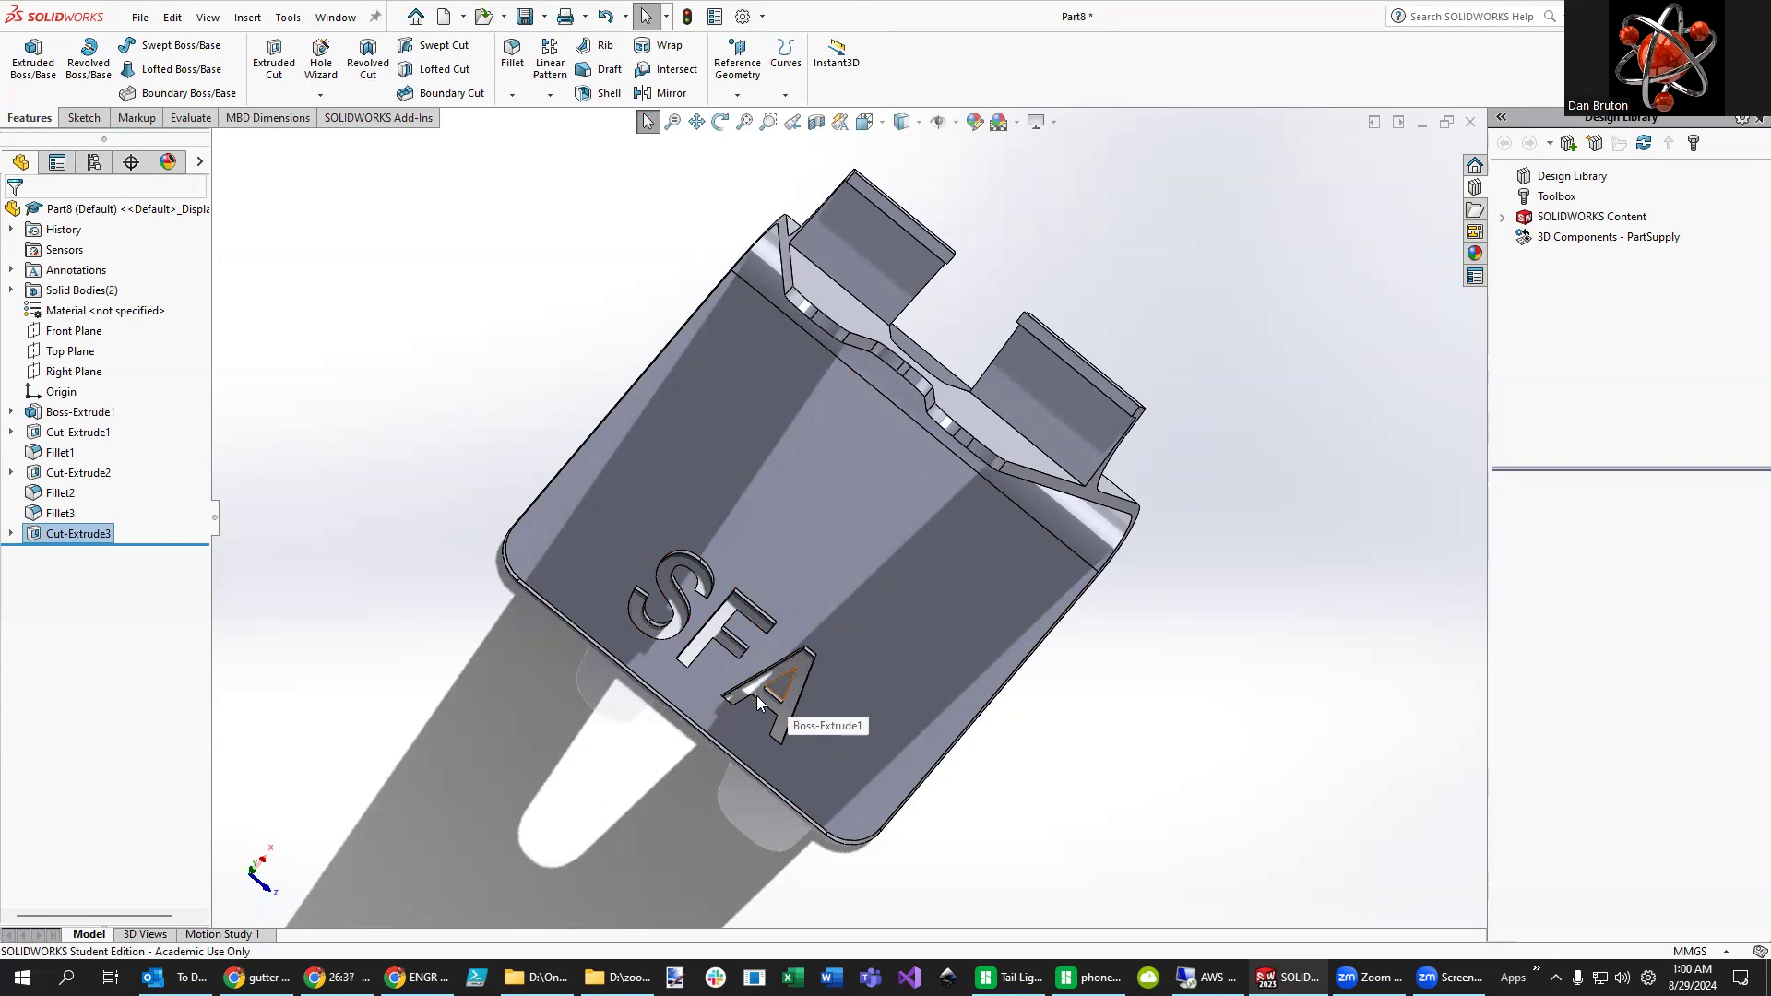
- Reopen the sketch under the lettering cut and open its SFA text for editing
{"action": "left_click", "coordinate": [11, 533]}
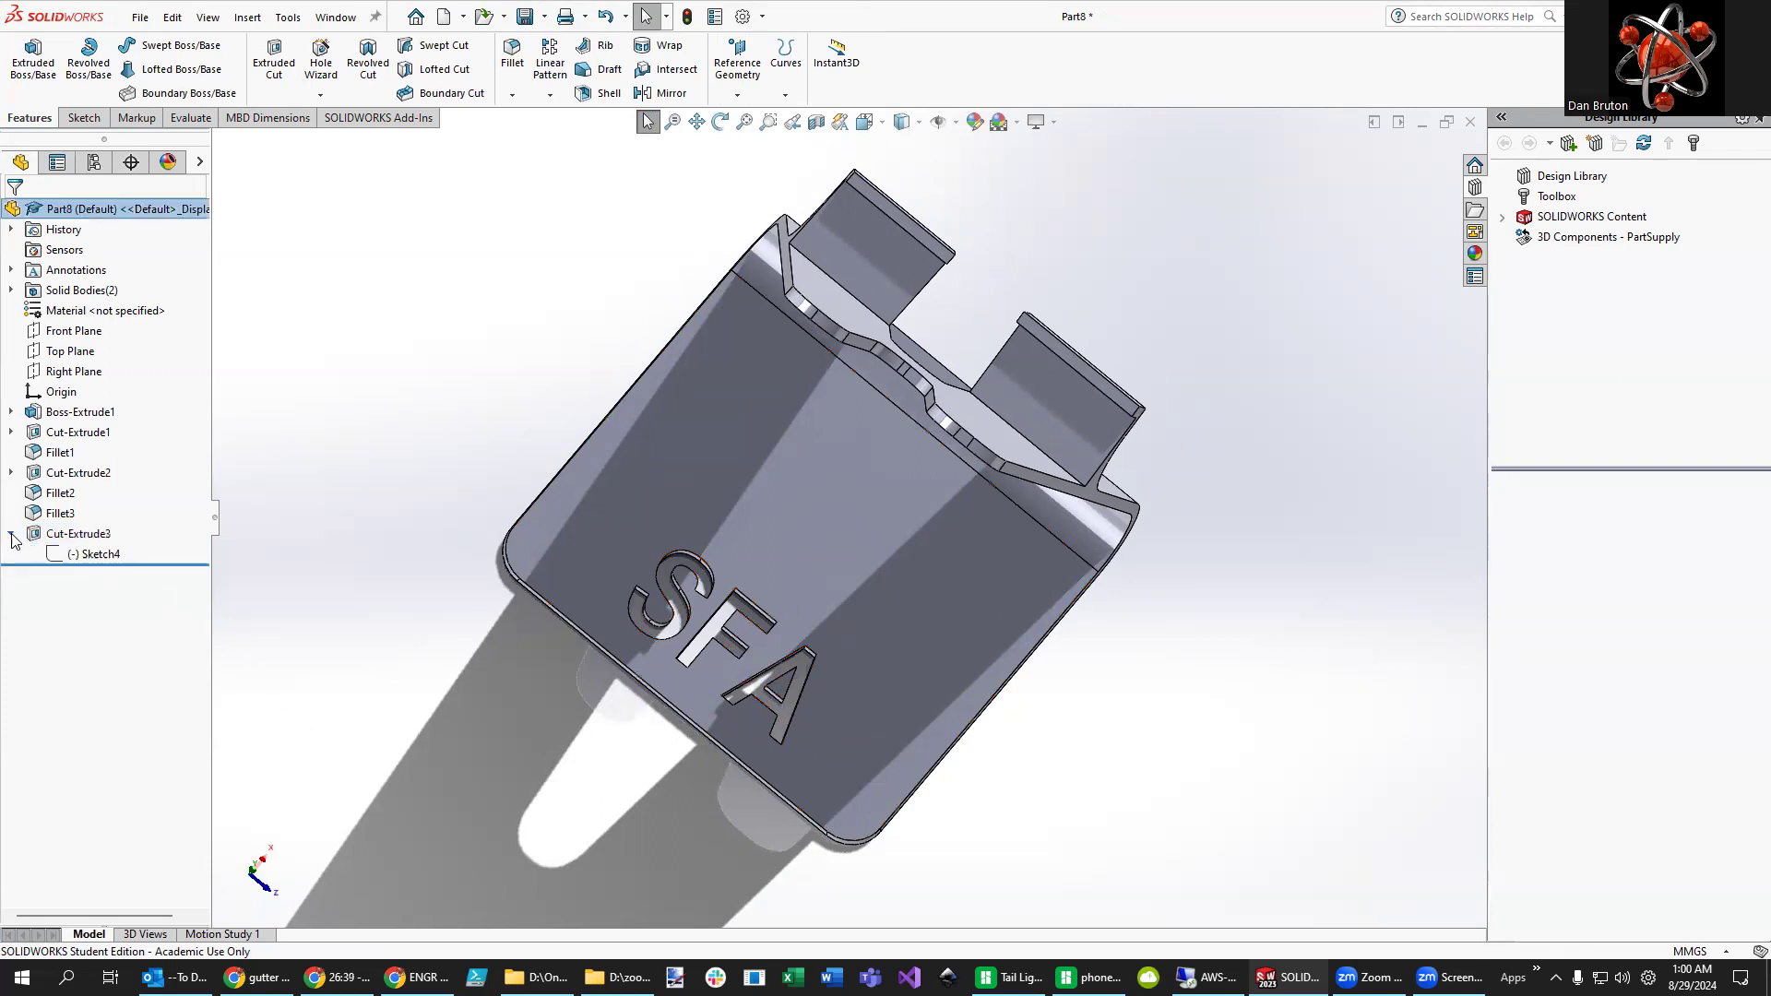
{"action": "left_click", "coordinate": [84, 554]}
{"action": "right_click", "coordinate": [85, 555]}
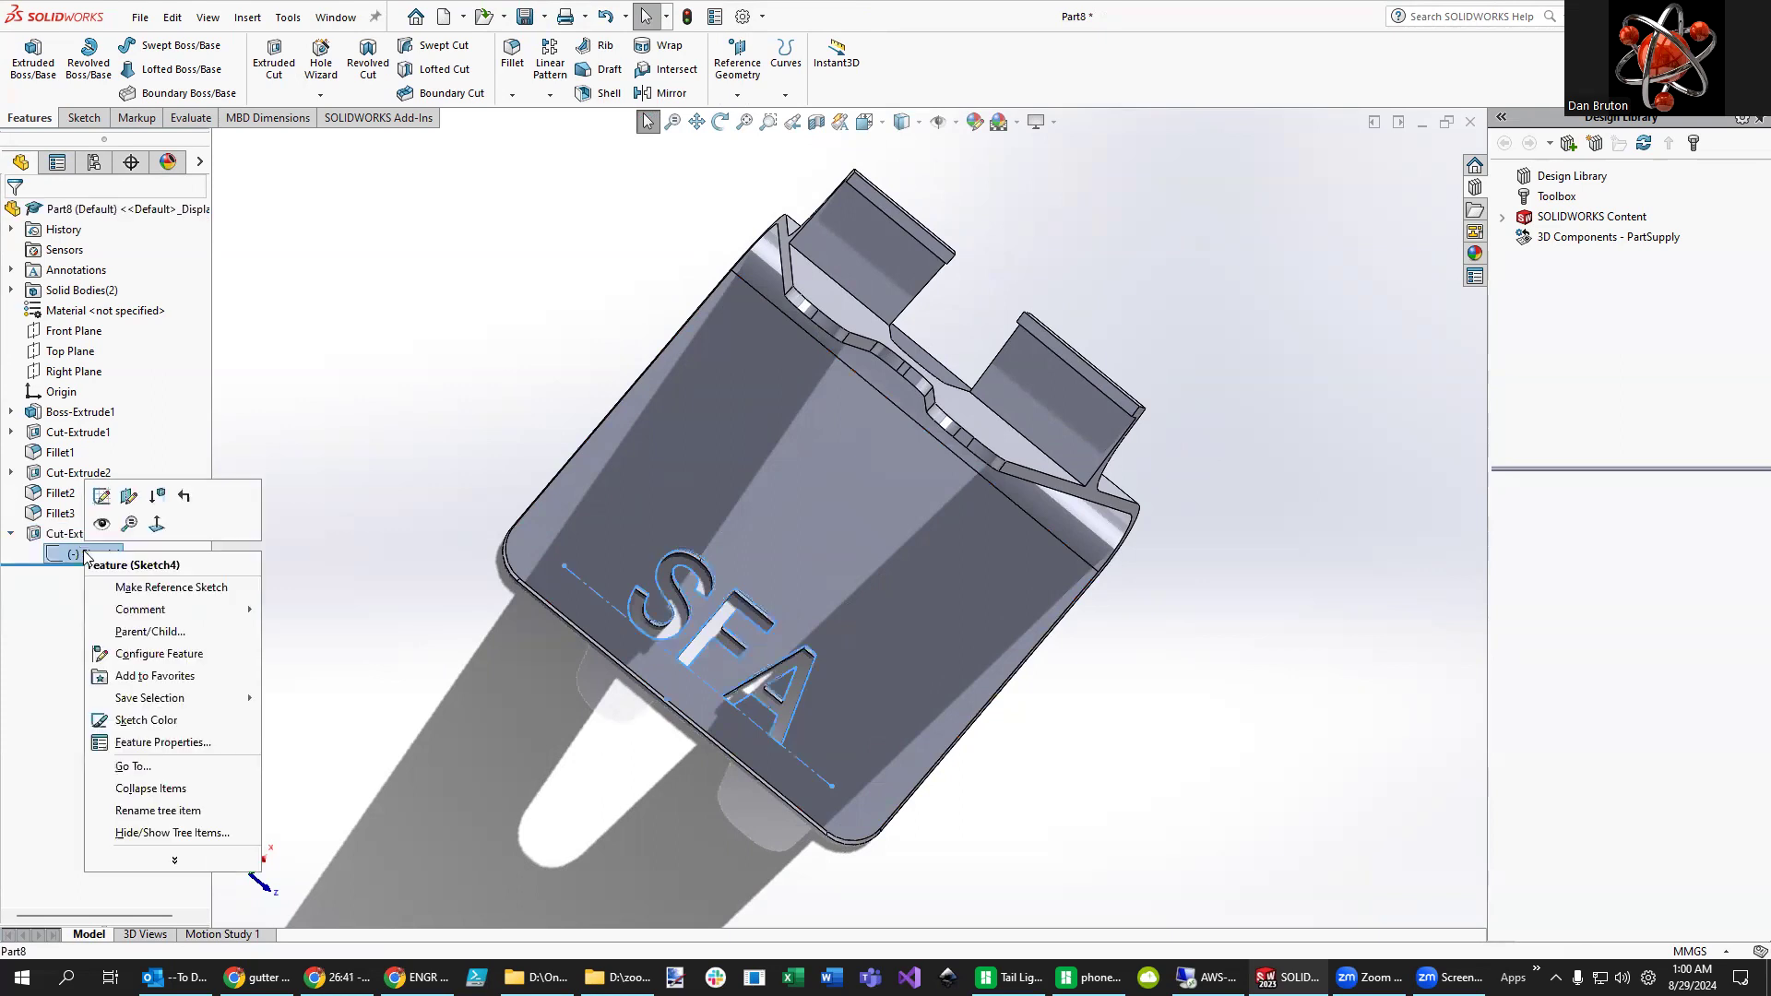
{"action": "left_click", "coordinate": [102, 496]}
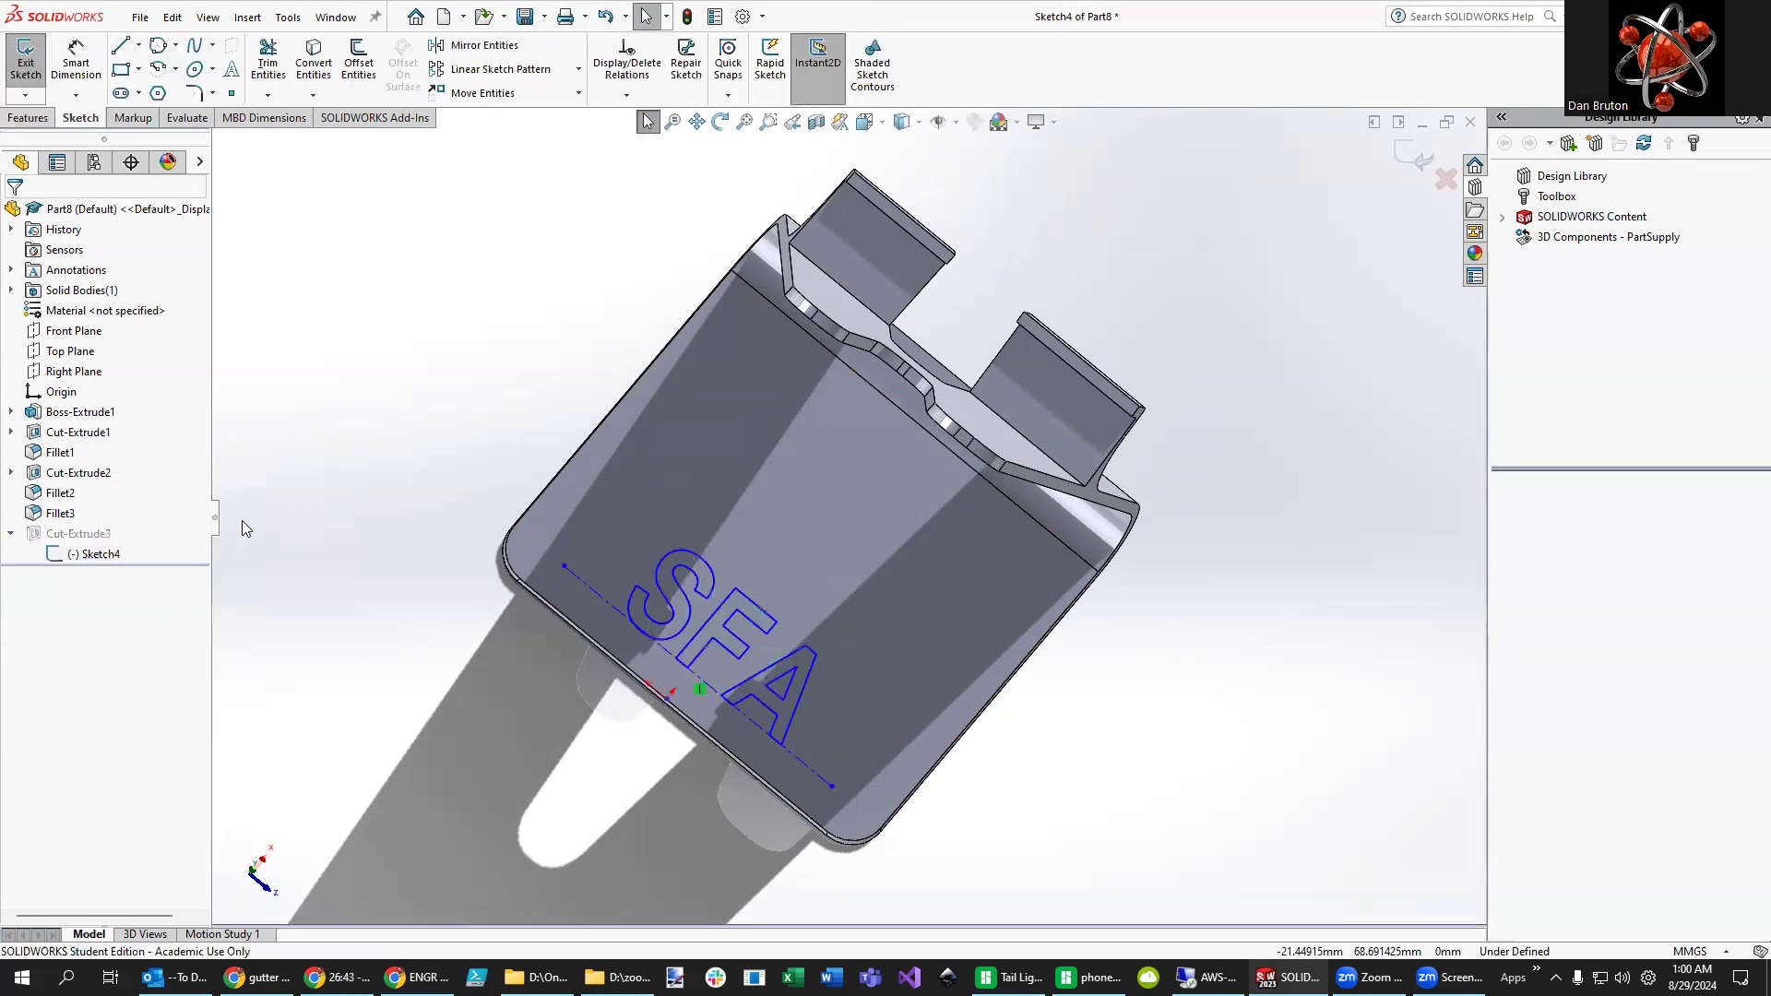
{"action": "left_click", "coordinate": [708, 631]}
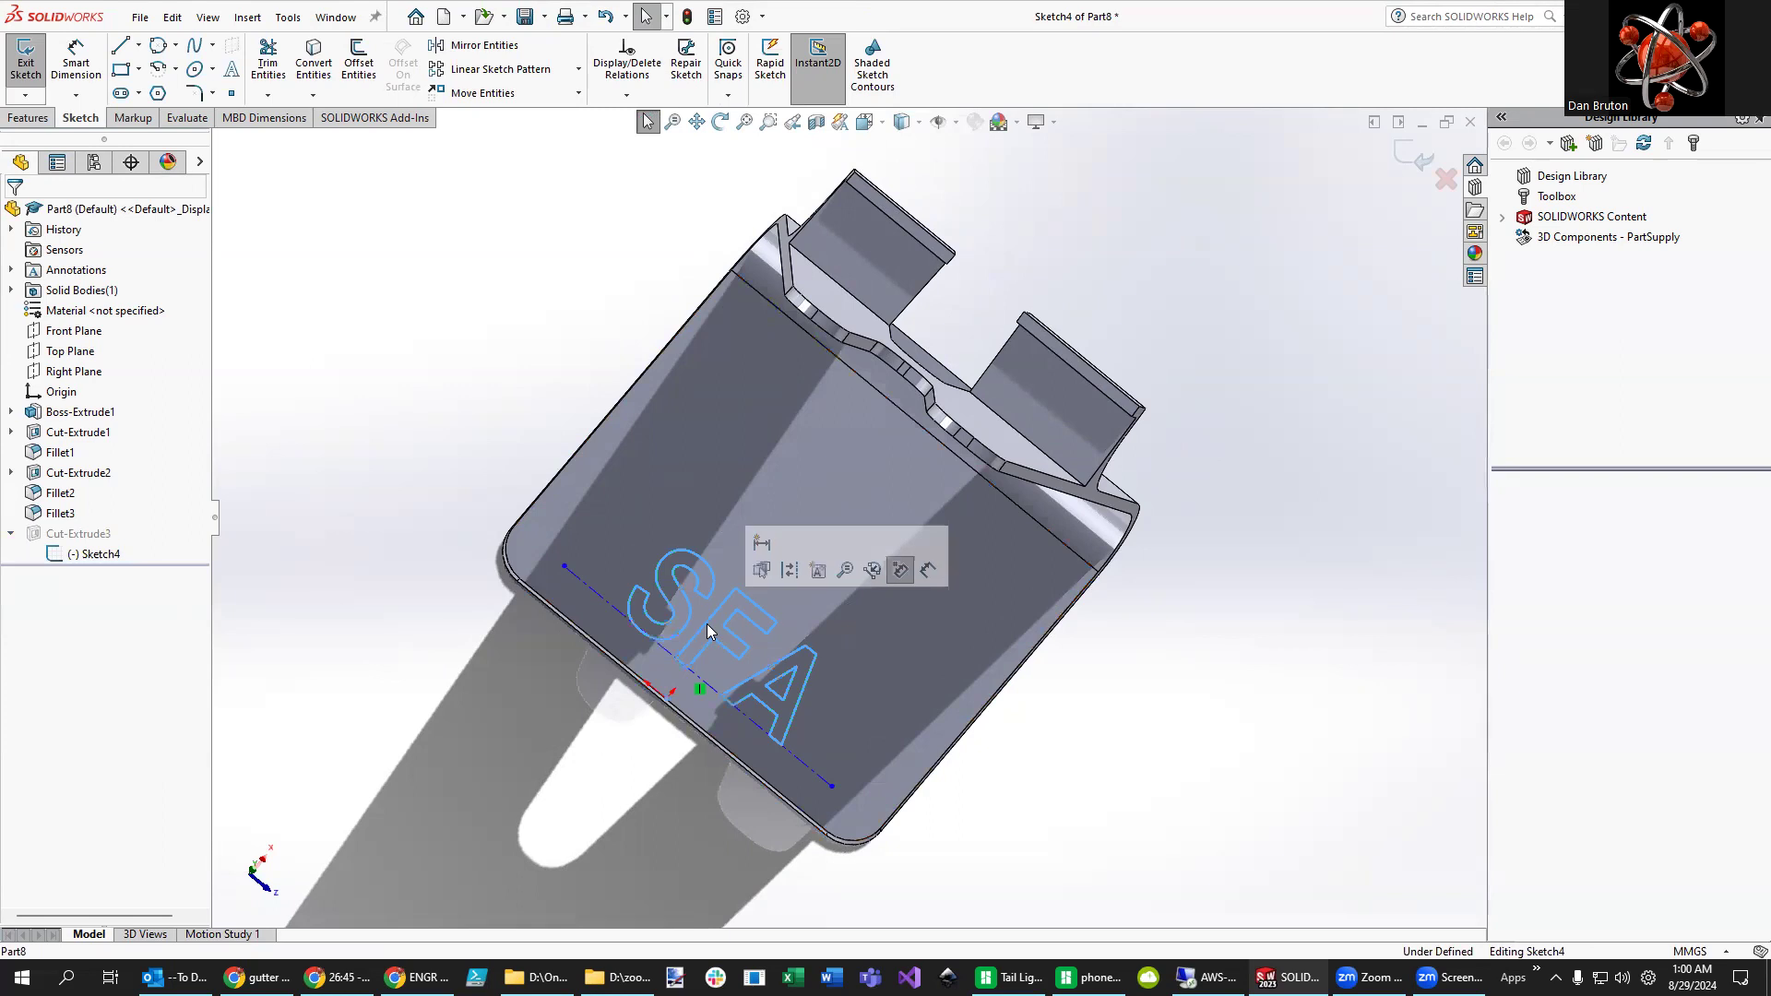
{"action": "left_click", "coordinate": [753, 676]}
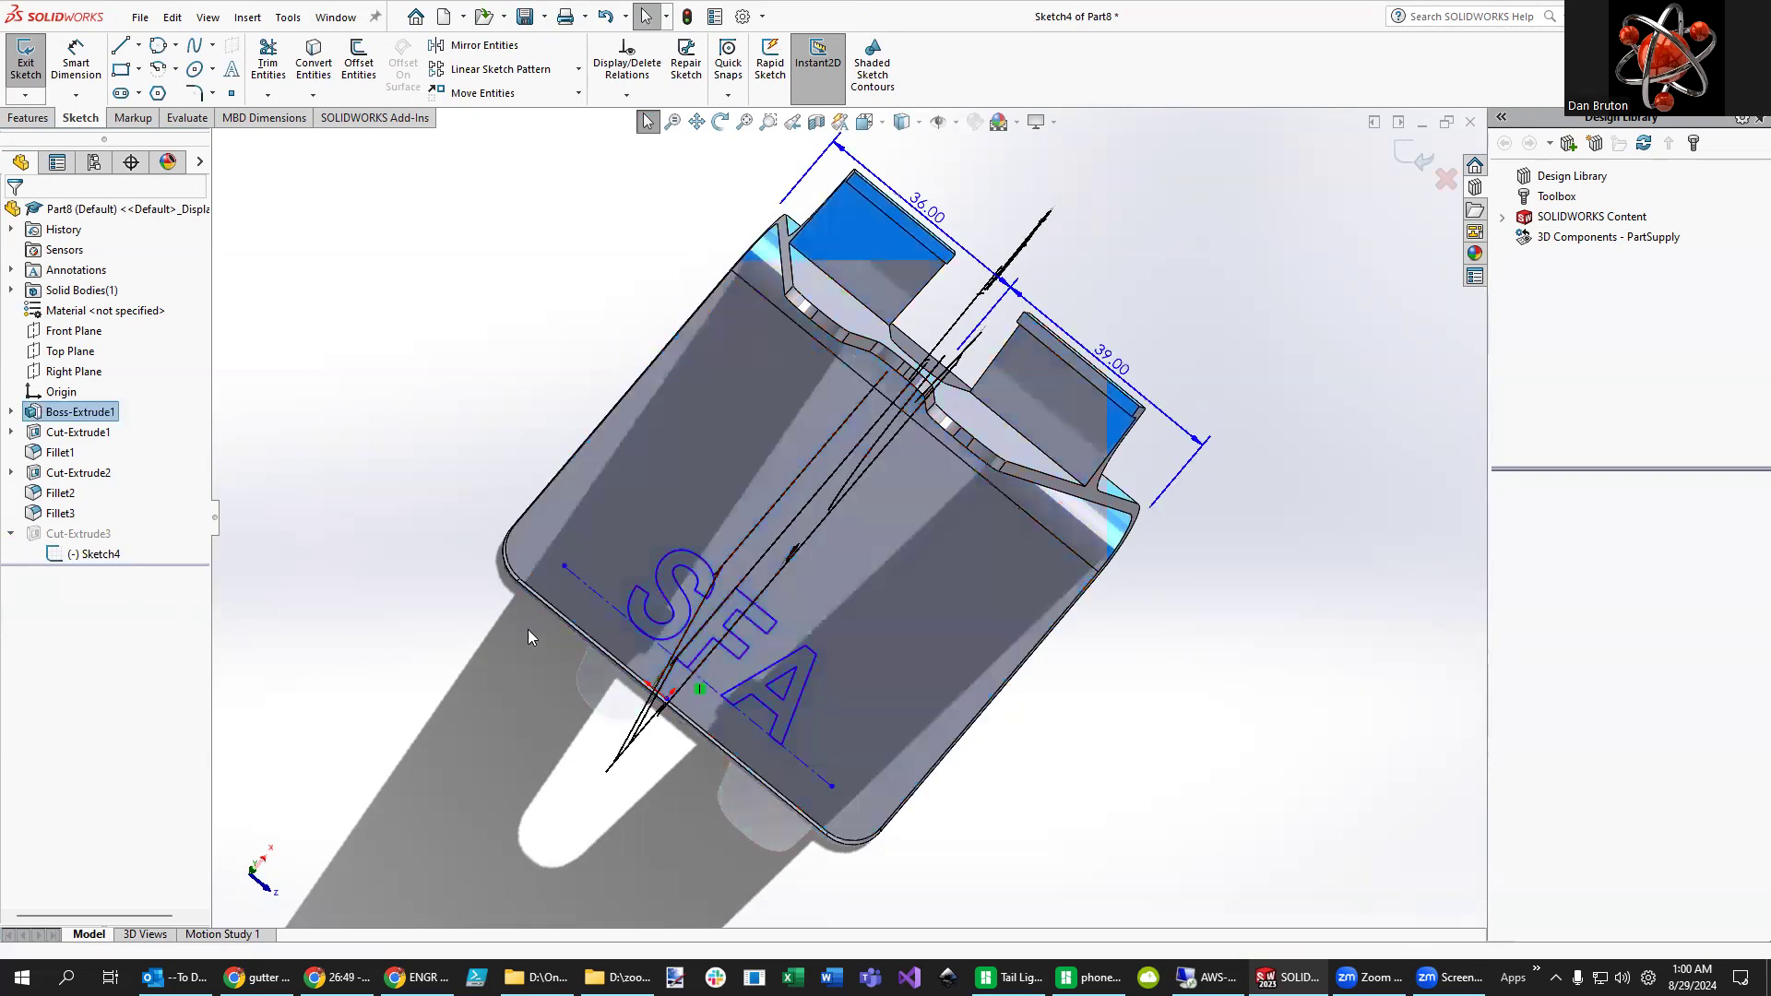
{"action": "left_click", "coordinate": [83, 556]}
{"action": "left_click", "coordinate": [269, 569]}
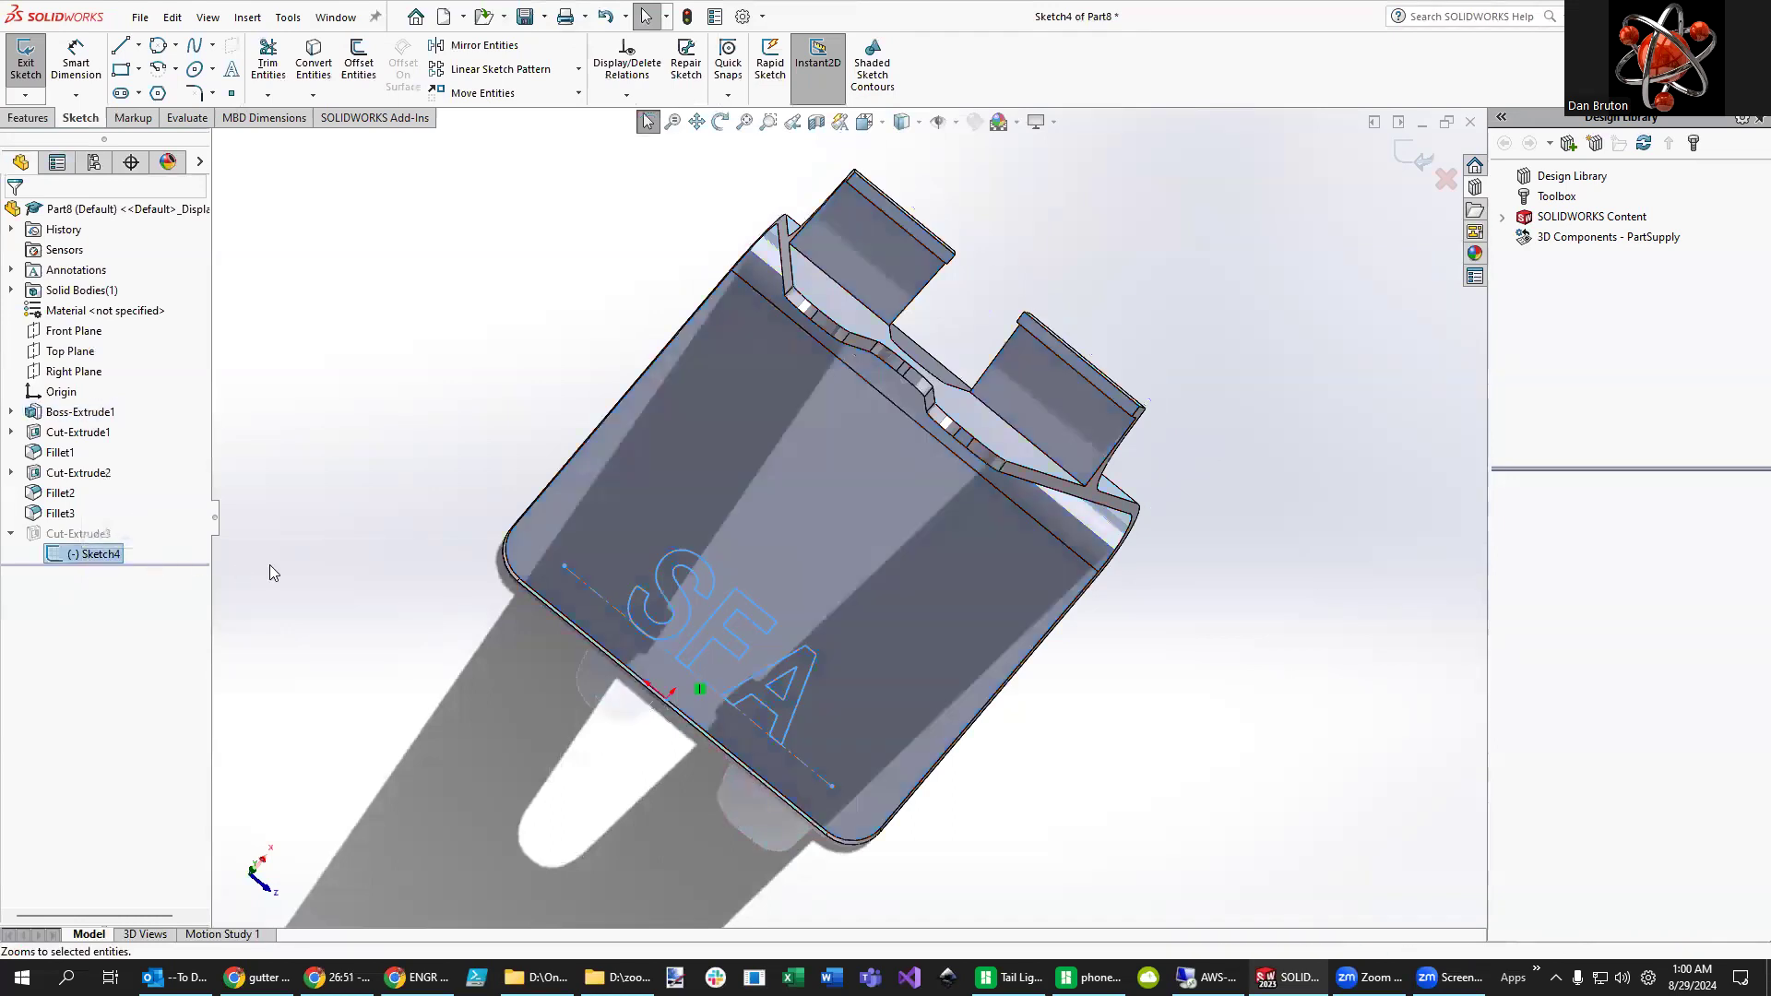
{"action": "left_click", "coordinate": [727, 655]}
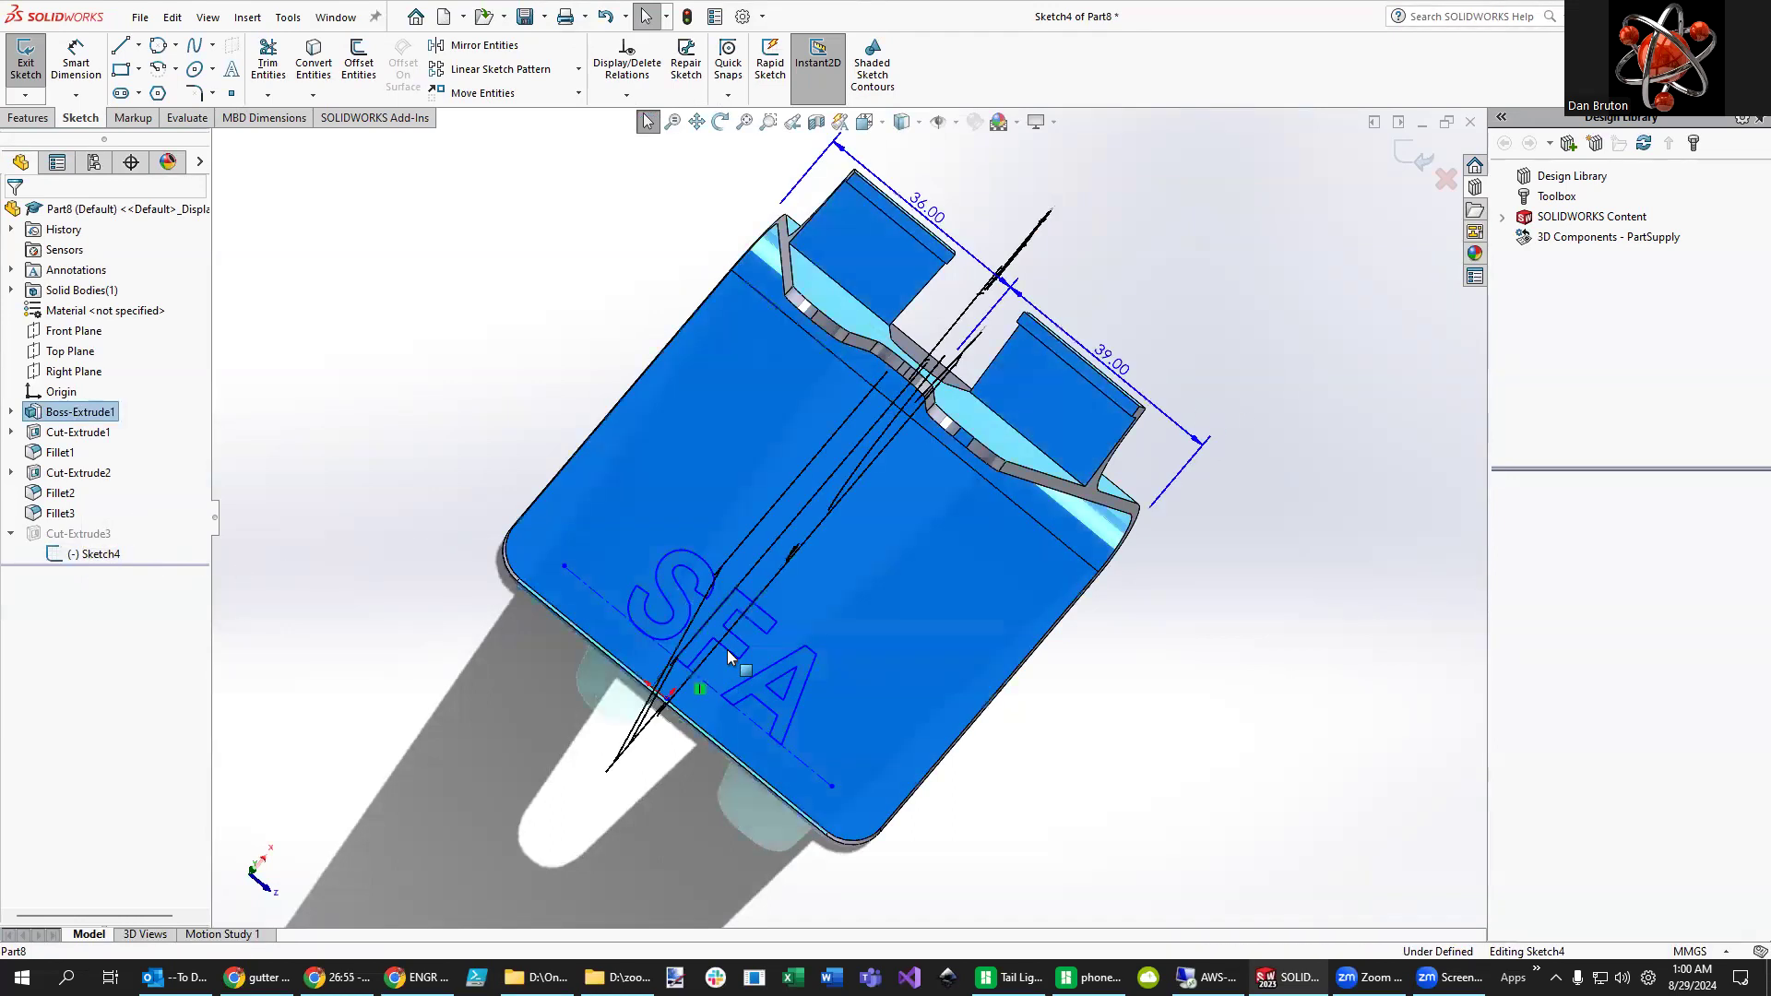
{"action": "key", "text": "Escape"}
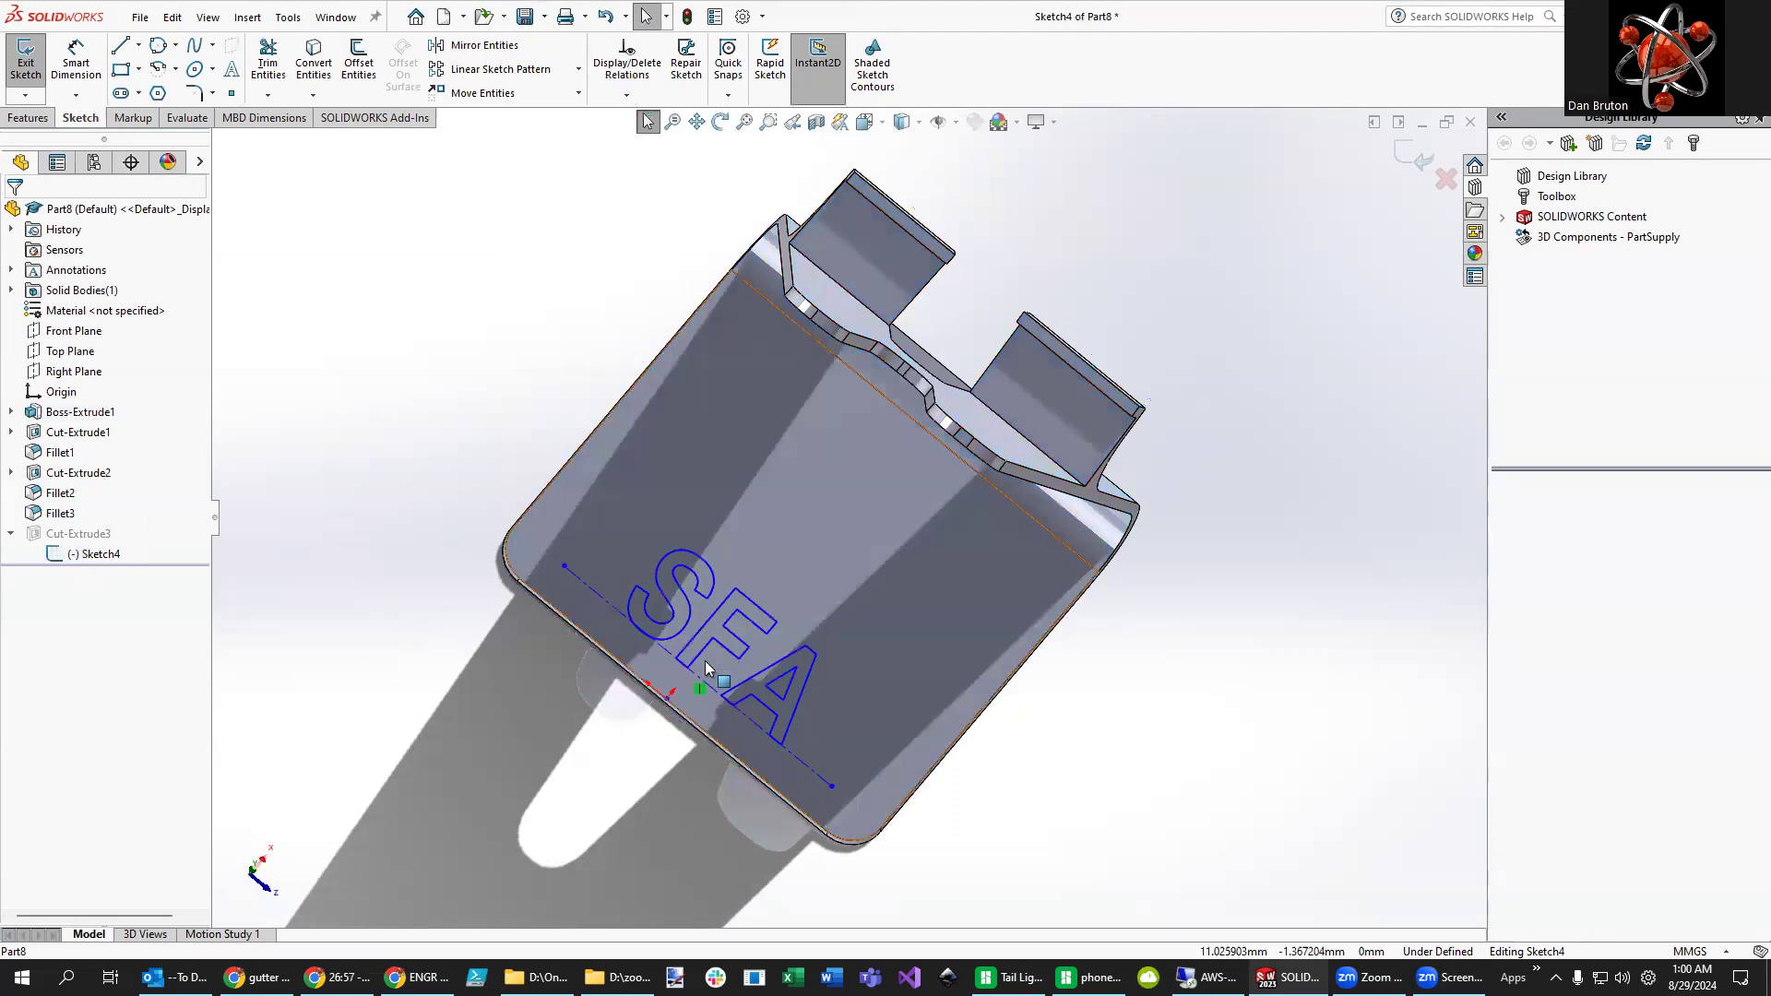
{"action": "left_click", "coordinate": [728, 655]}
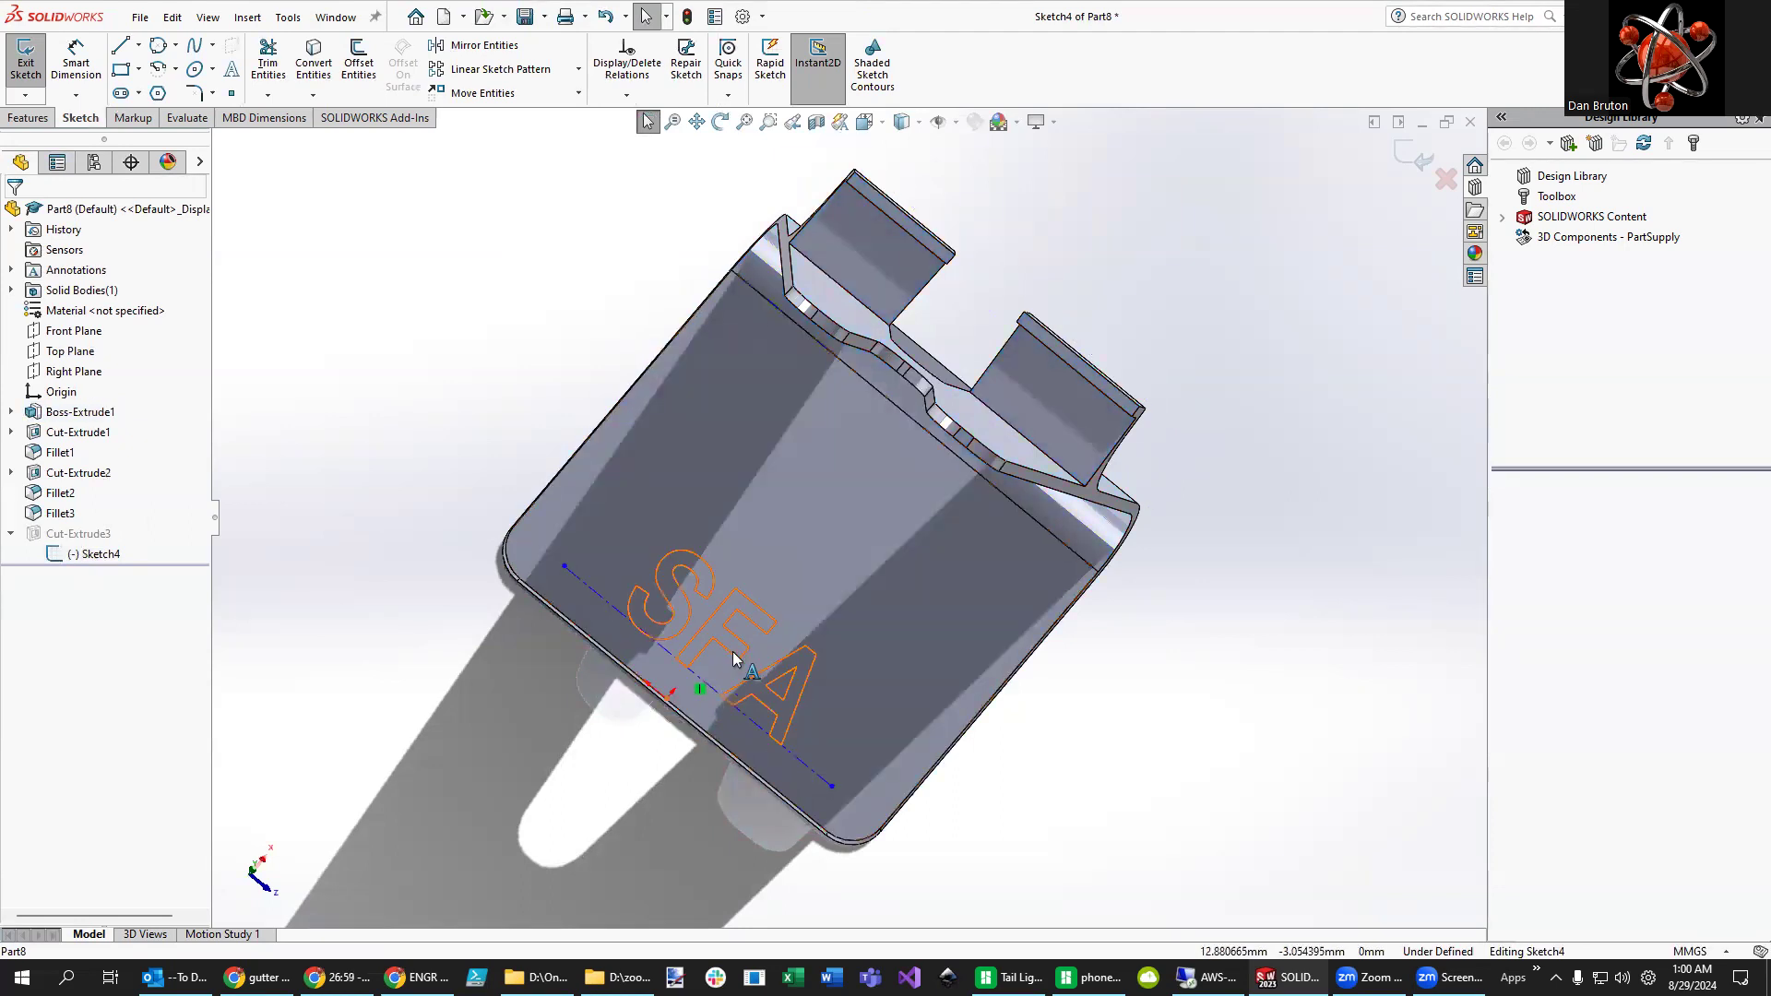
{"action": "double_click", "coordinate": [731, 649]}
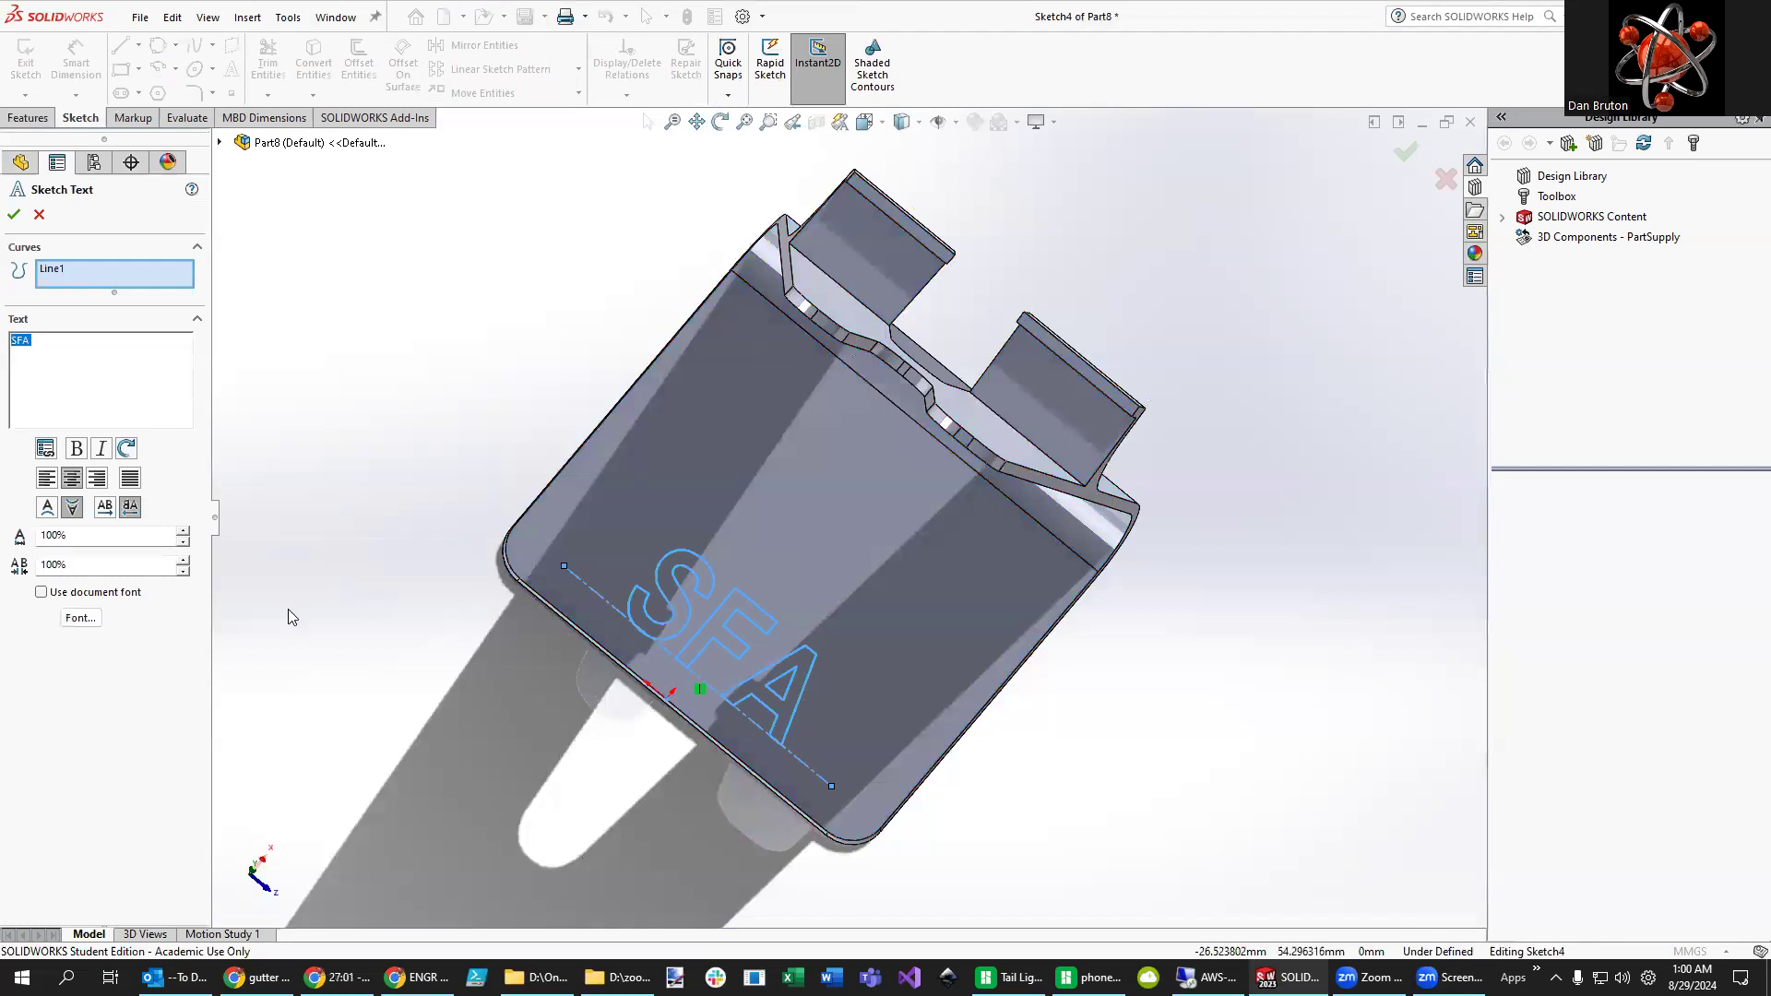
- Change the SFA text's font to Stencil in the Regular style and exit the sketch to rebuild the cut
{"action": "left_click", "coordinate": [80, 618]}
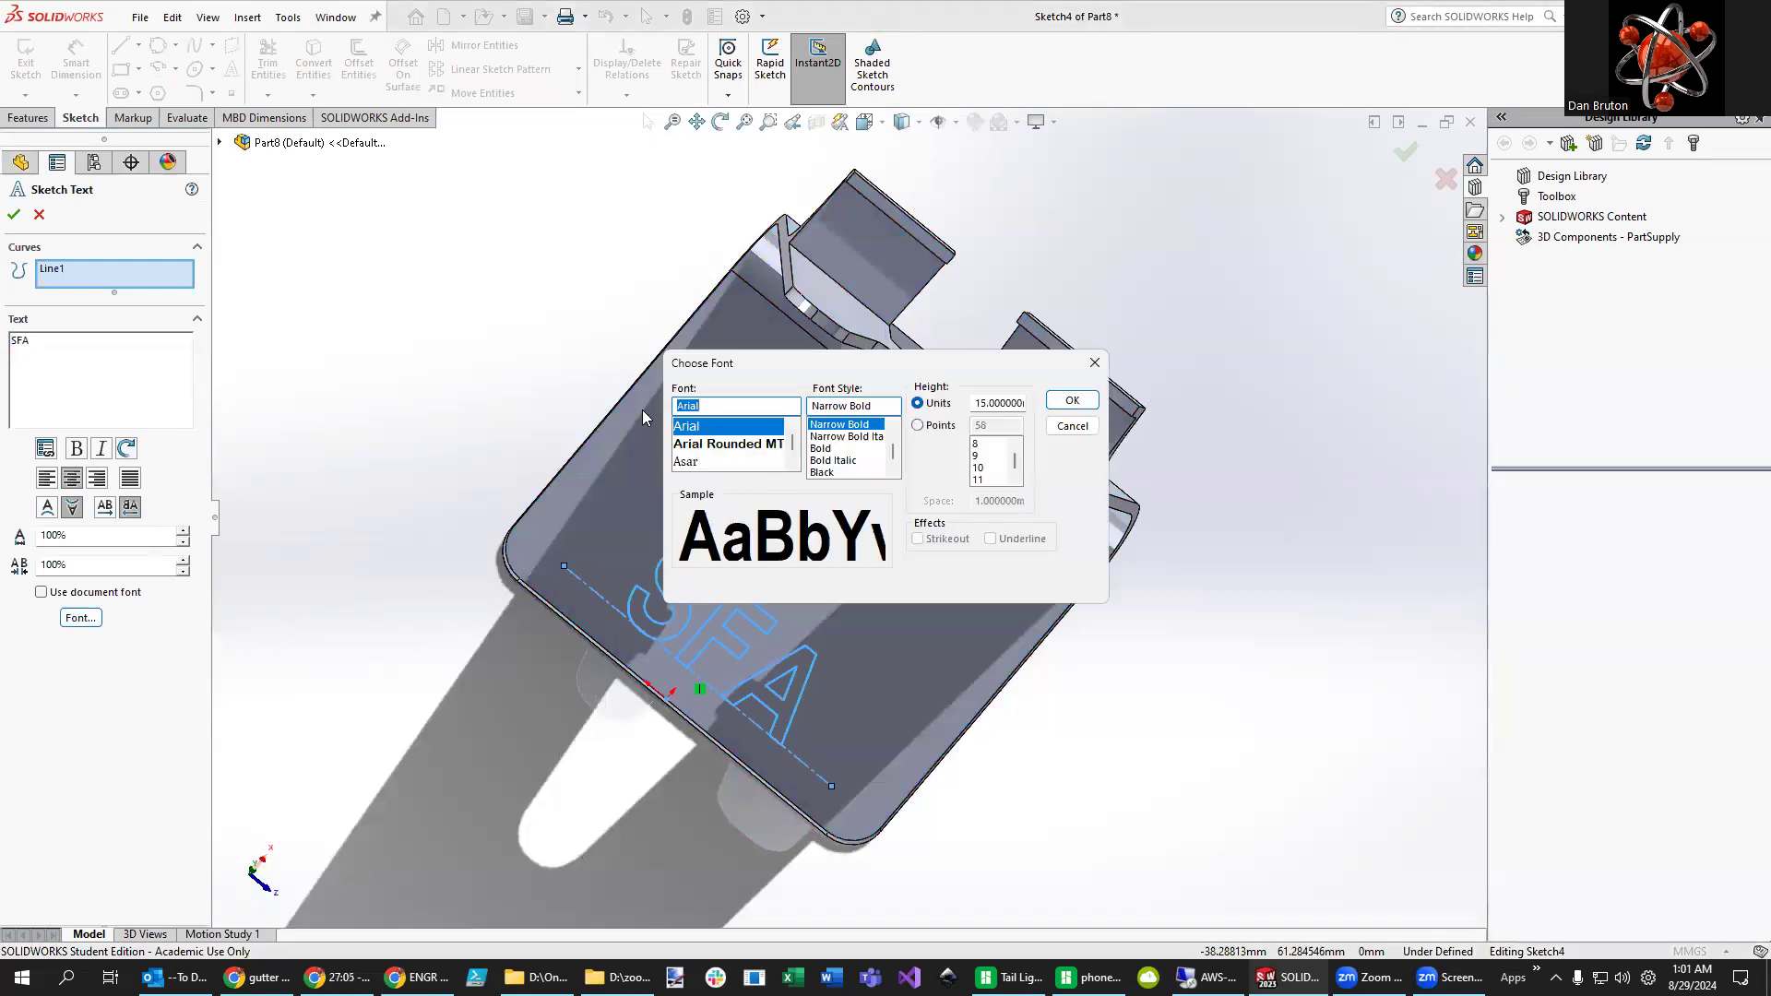
{"action": "type", "text": "Sten"}
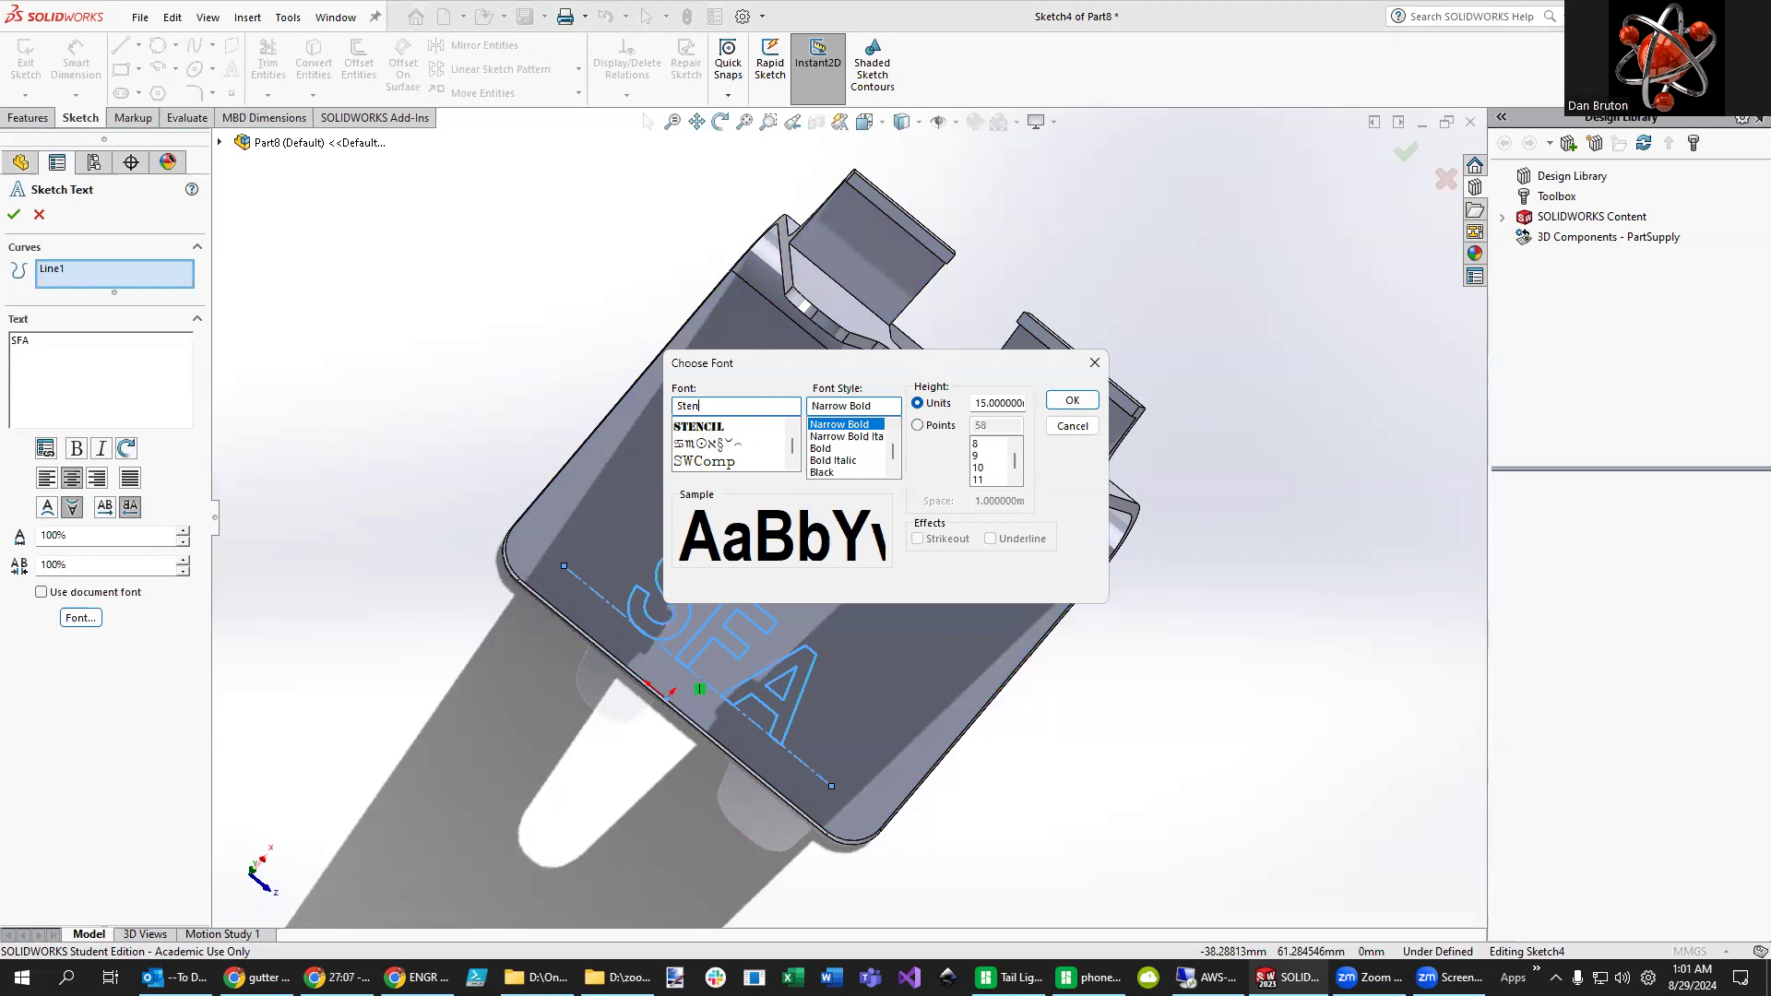
{"action": "left_click", "coordinate": [697, 429]}
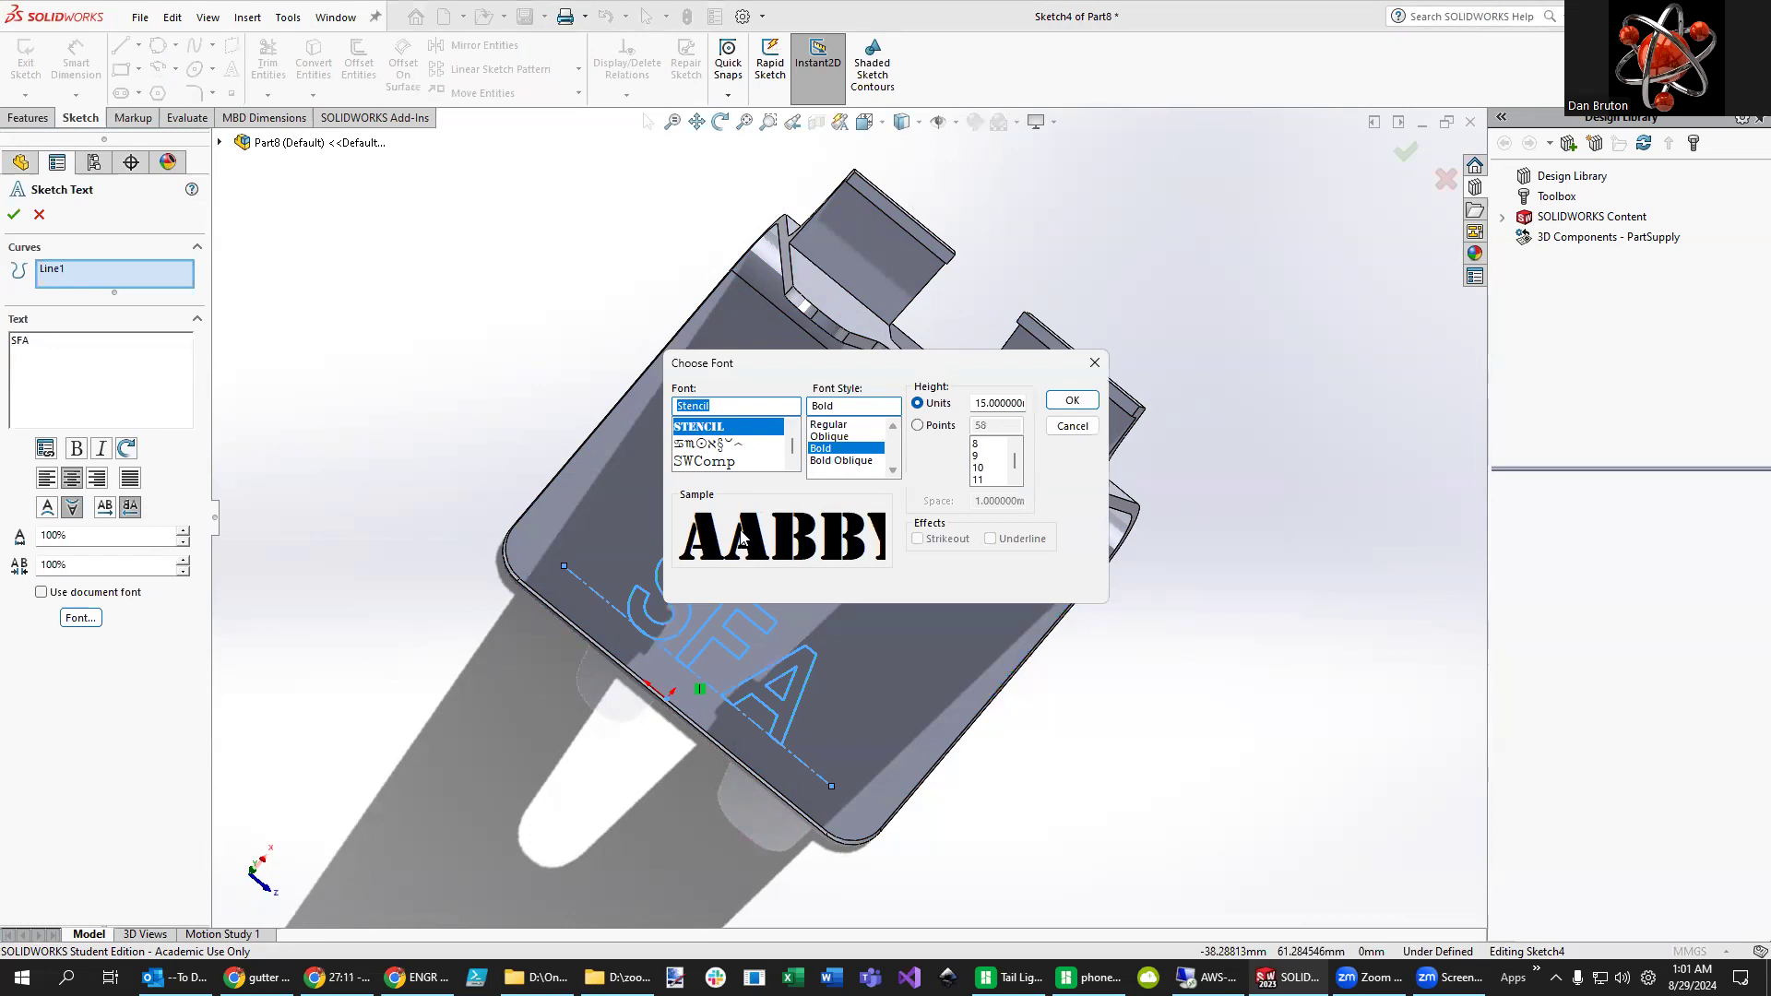
{"action": "left_click", "coordinate": [842, 425]}
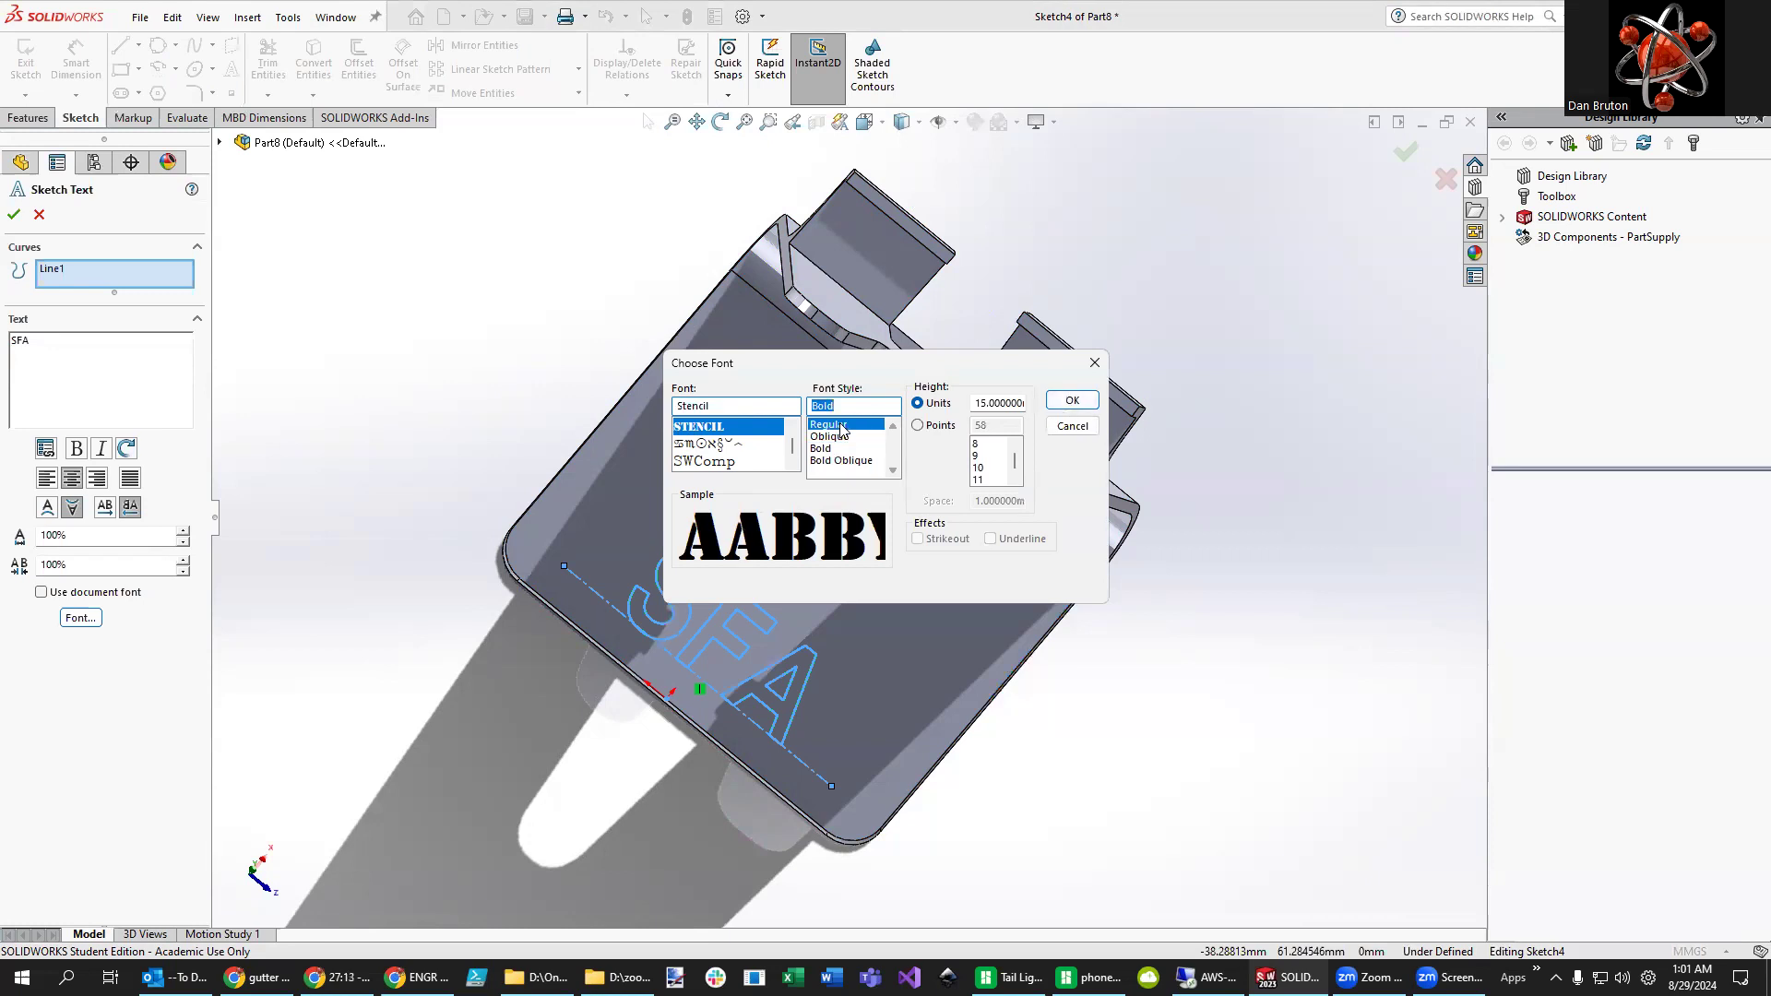
{"action": "left_click", "coordinate": [1072, 400]}
{"action": "scroll", "coordinate": [738, 718], "scroll_direction": "down", "scroll_amount": 5}
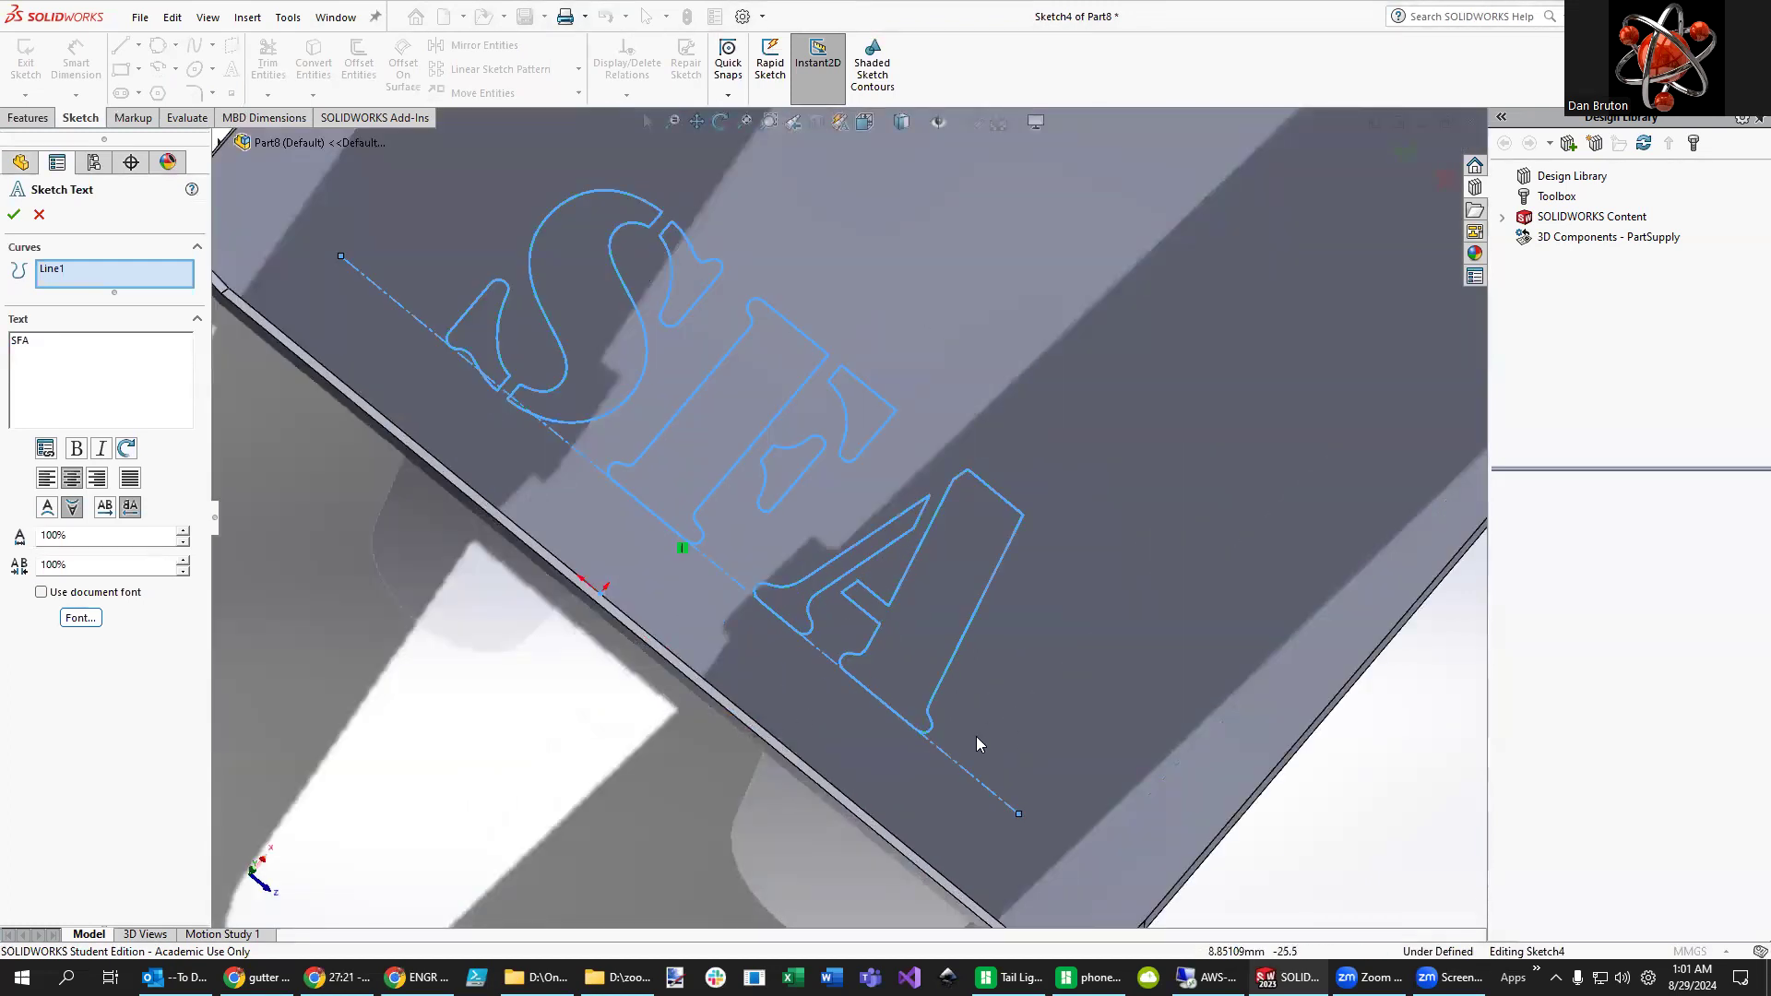
{"action": "left_click", "coordinate": [1404, 150]}
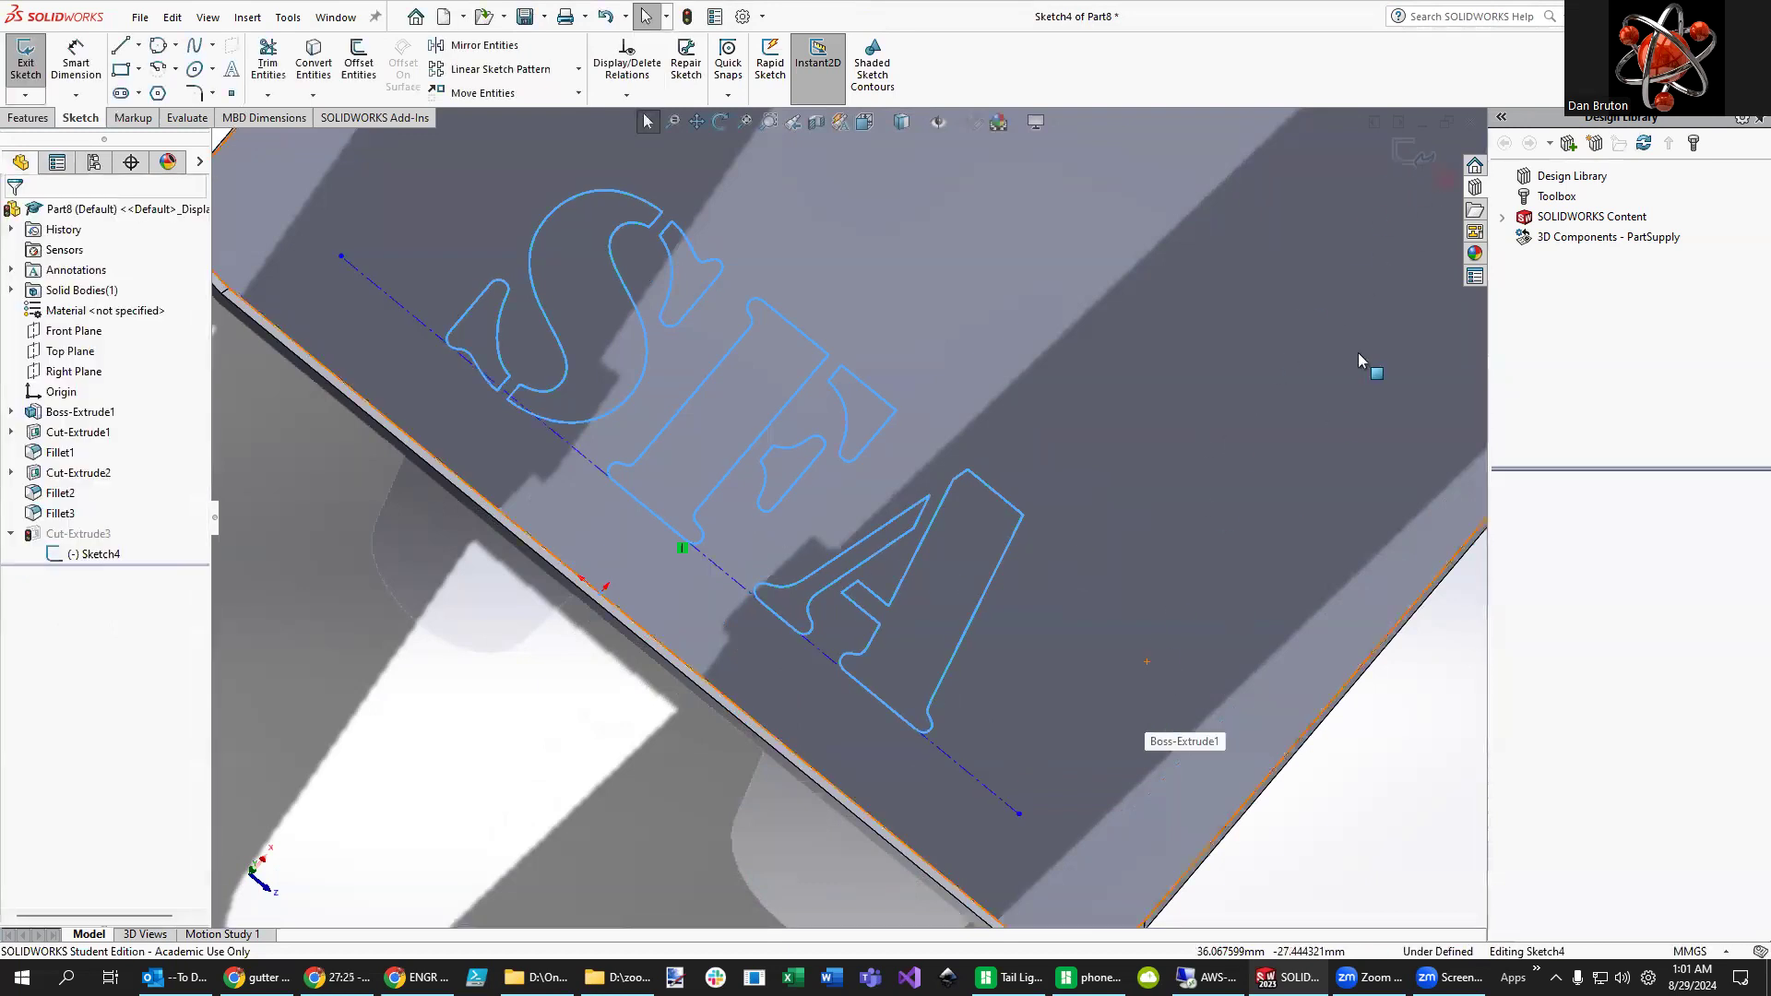
{"action": "left_click", "coordinate": [1404, 159]}
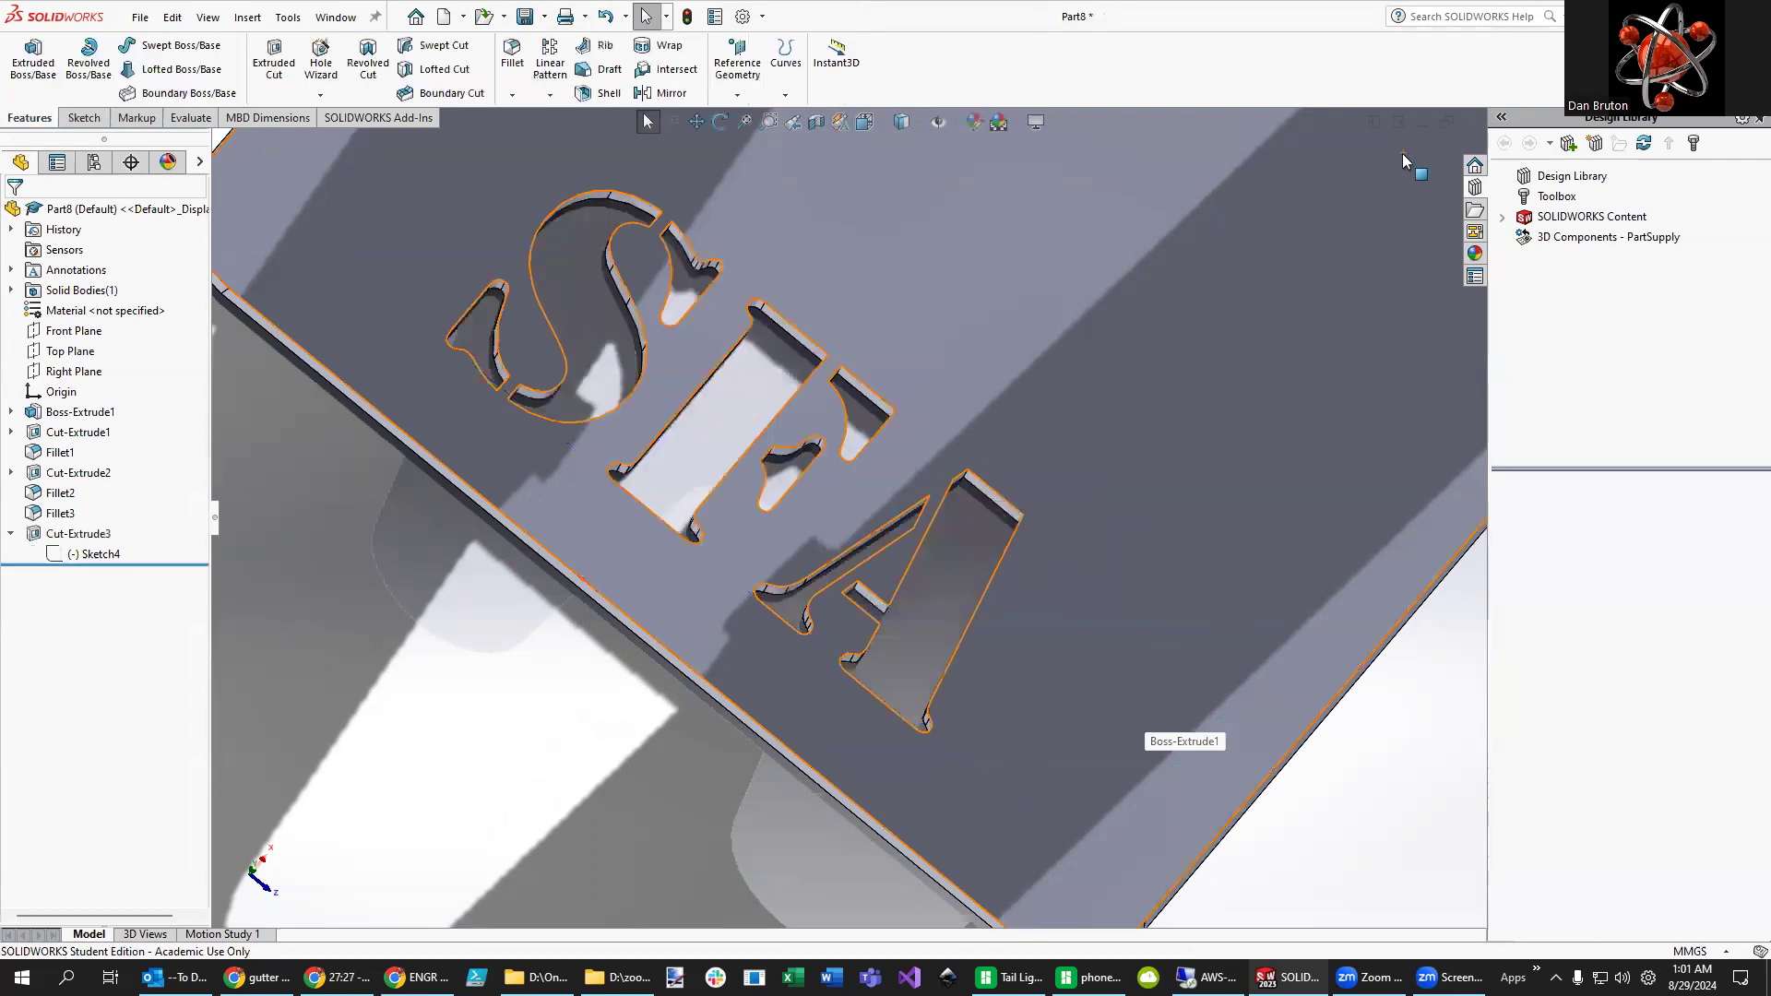
{"action": "scroll", "coordinate": [1247, 772], "scroll_direction": "down", "scroll_amount": 5}
{"action": "scroll", "coordinate": [1247, 772], "scroll_direction": "up", "scroll_amount": 5}
{"action": "middle_click_drag", "start_coordinate": [1126, 751], "coordinate": [975, 632]}
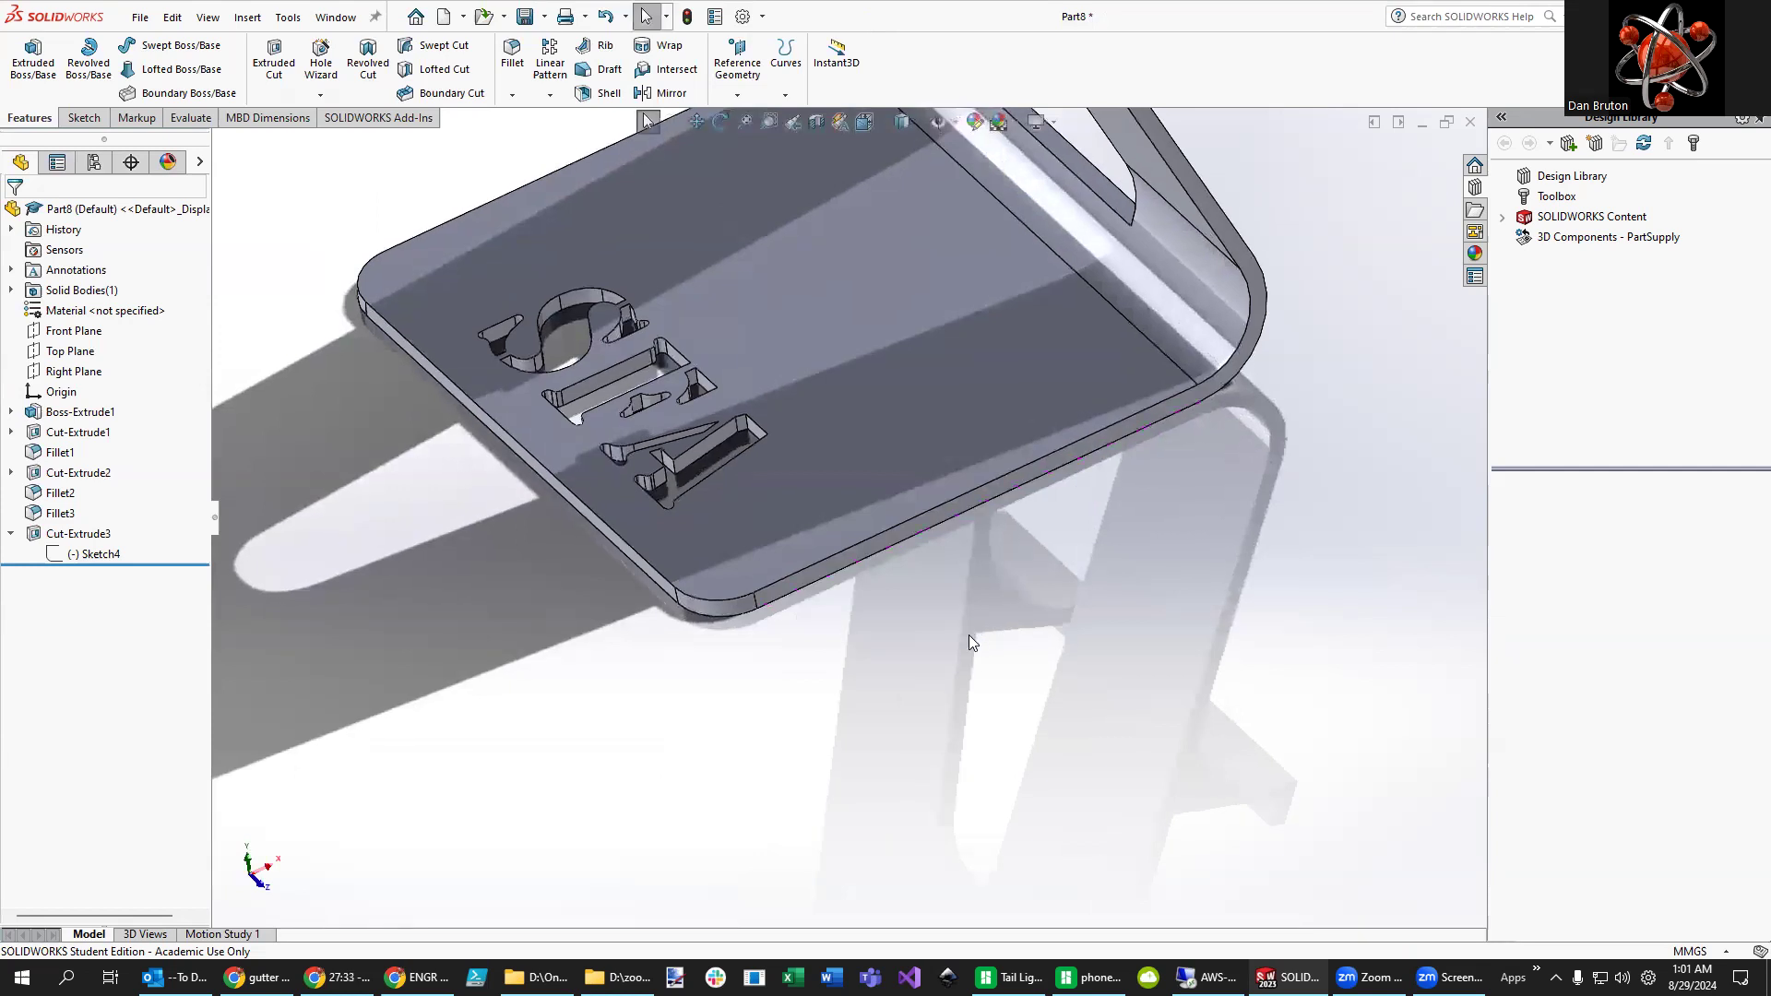
- Save the phone stand as a SOLIDWORKS part in the ZZ-Archive folder, named with the designer's surname followed by "-Phone-Stand-2"
{"action": "middle_click_drag", "start_coordinate": [616, 710], "coordinate": [621, 593]}
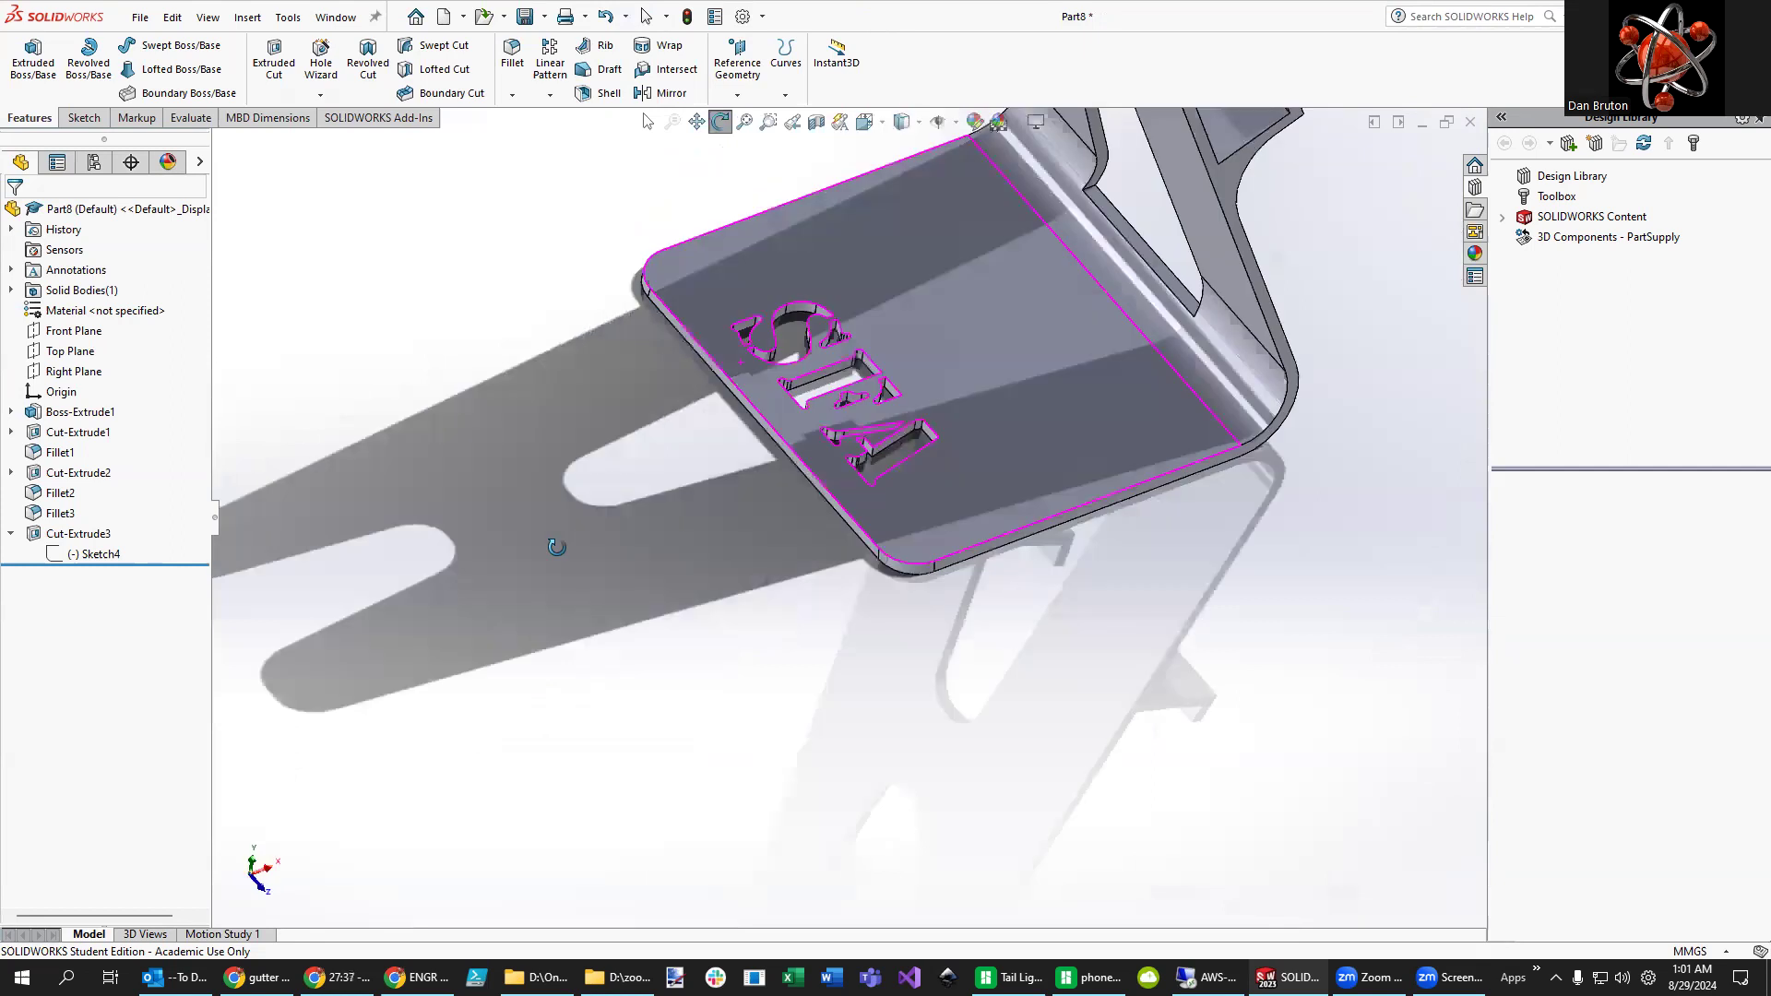
{"action": "scroll", "coordinate": [788, 550], "scroll_direction": "down", "scroll_amount": 5}
{"action": "scroll", "coordinate": [1083, 477], "scroll_direction": "up", "scroll_amount": 10}
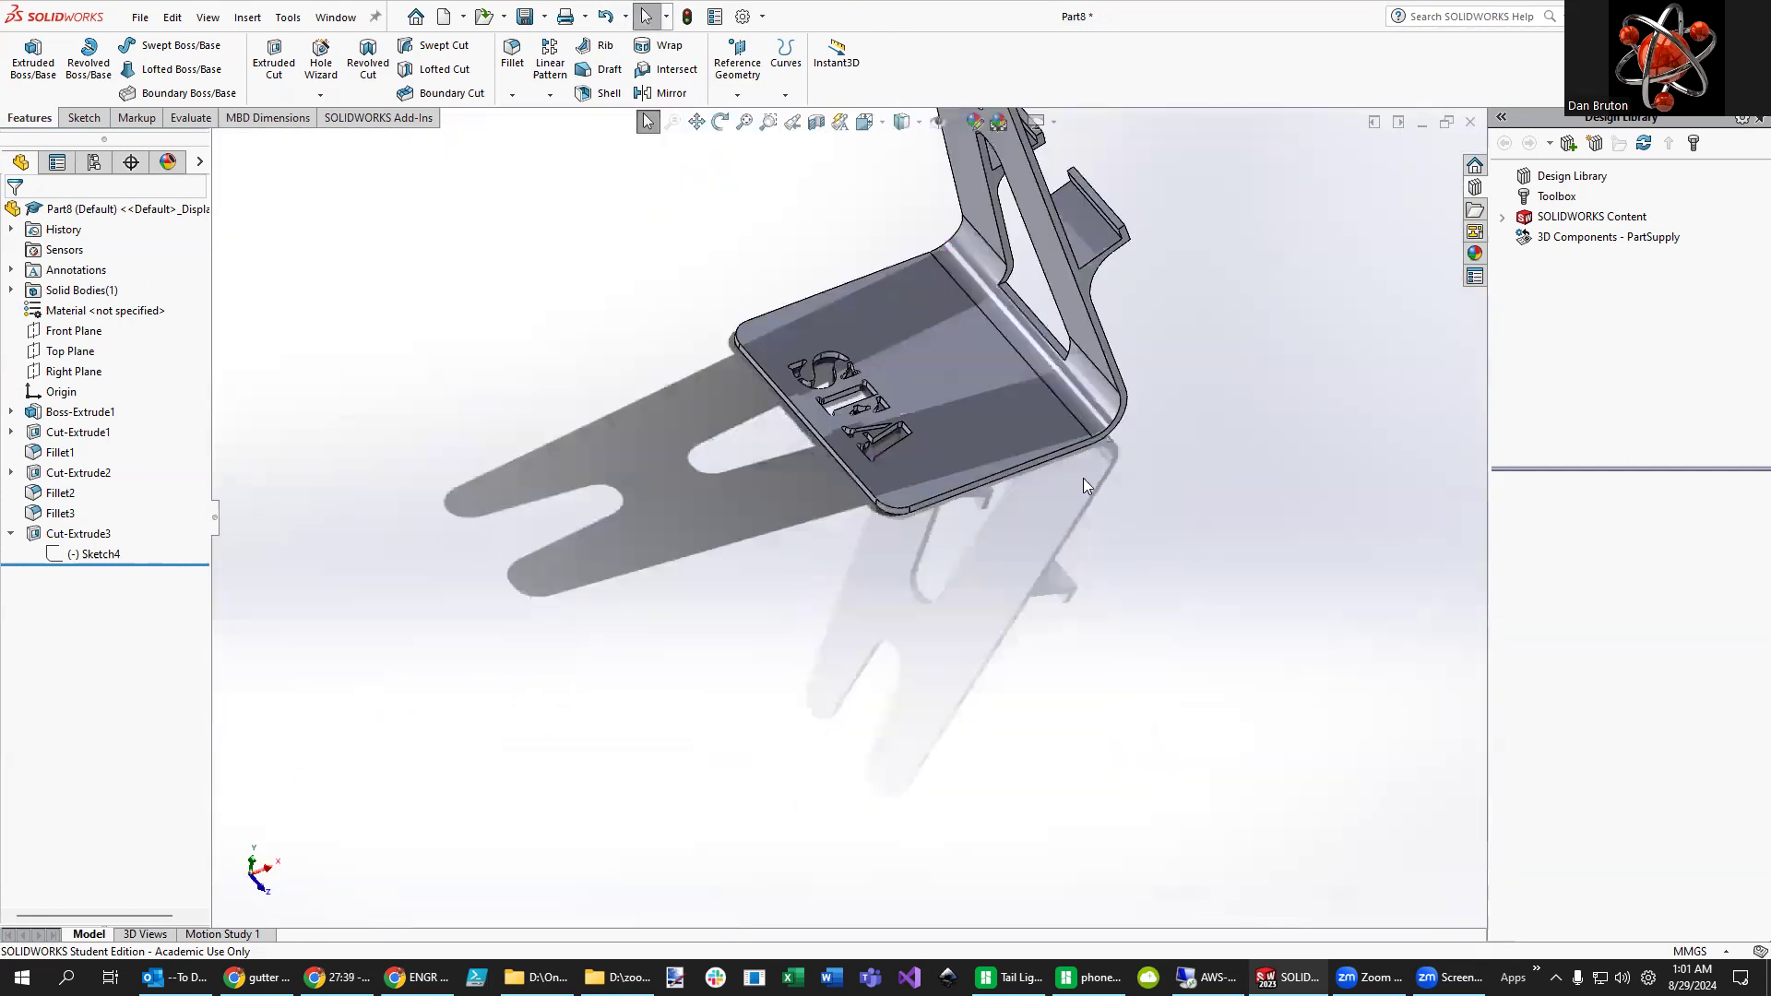
{"action": "middle_click_drag", "start_coordinate": [1130, 424], "coordinate": [949, 581]}
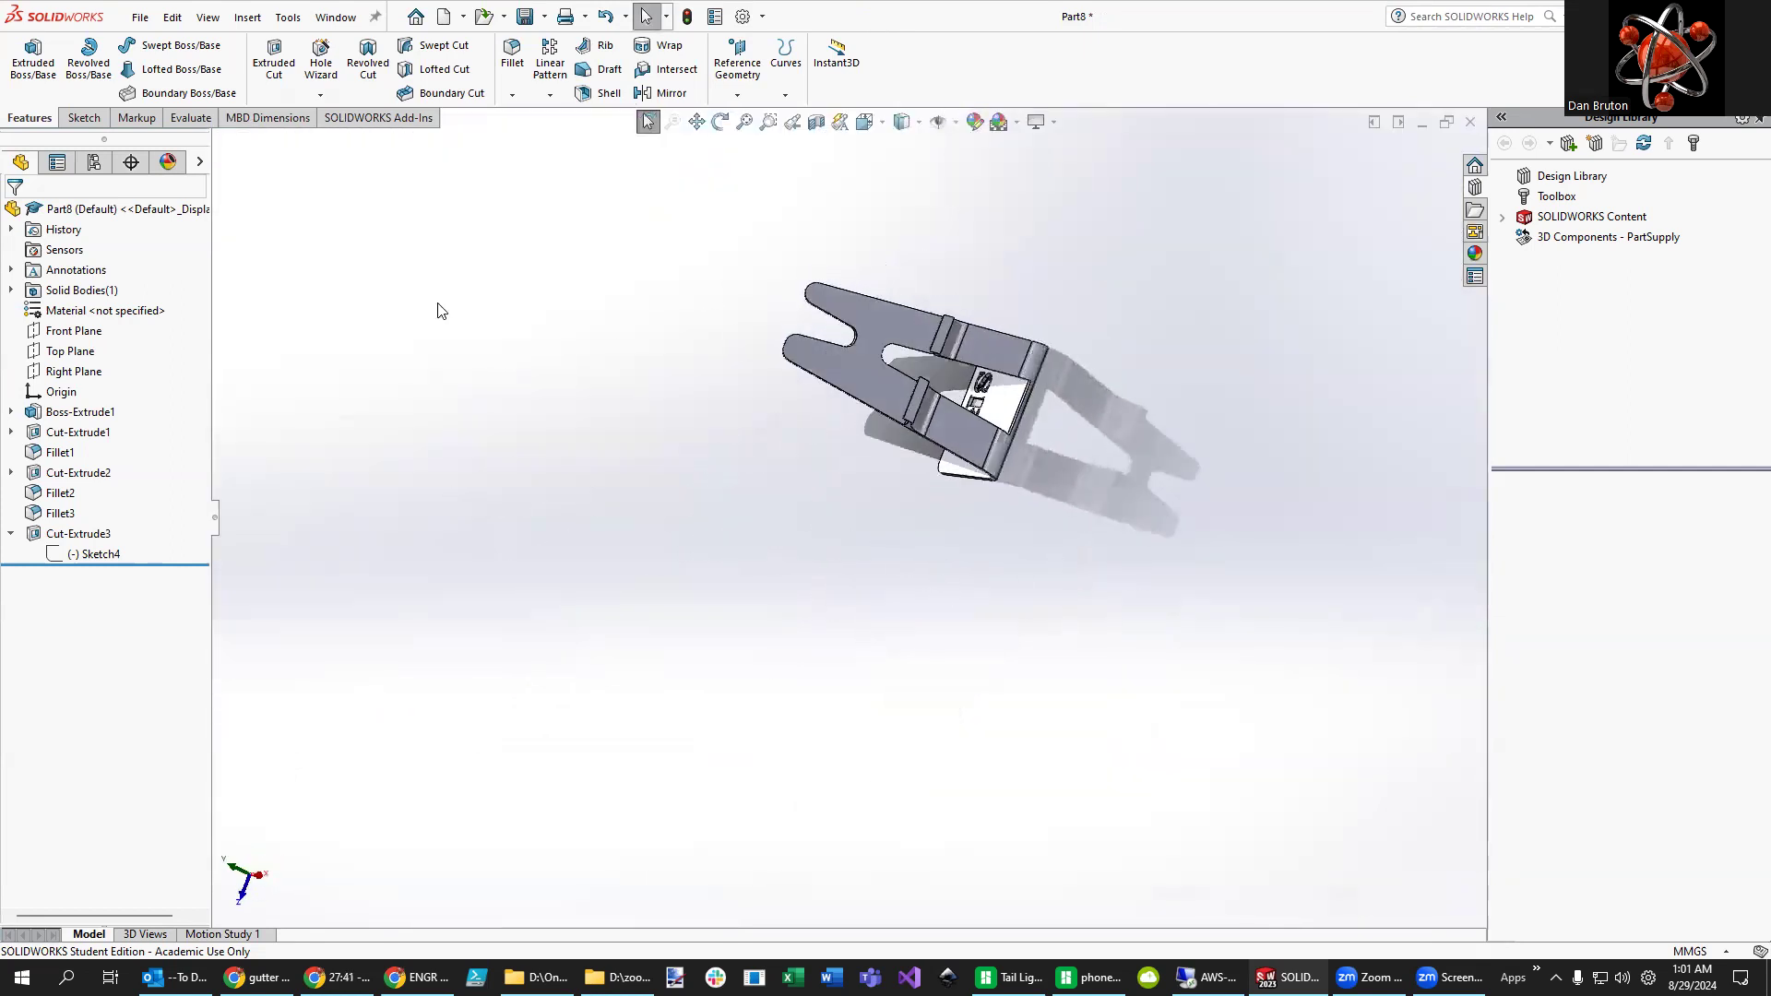
{"action": "left_click", "coordinate": [140, 17]}
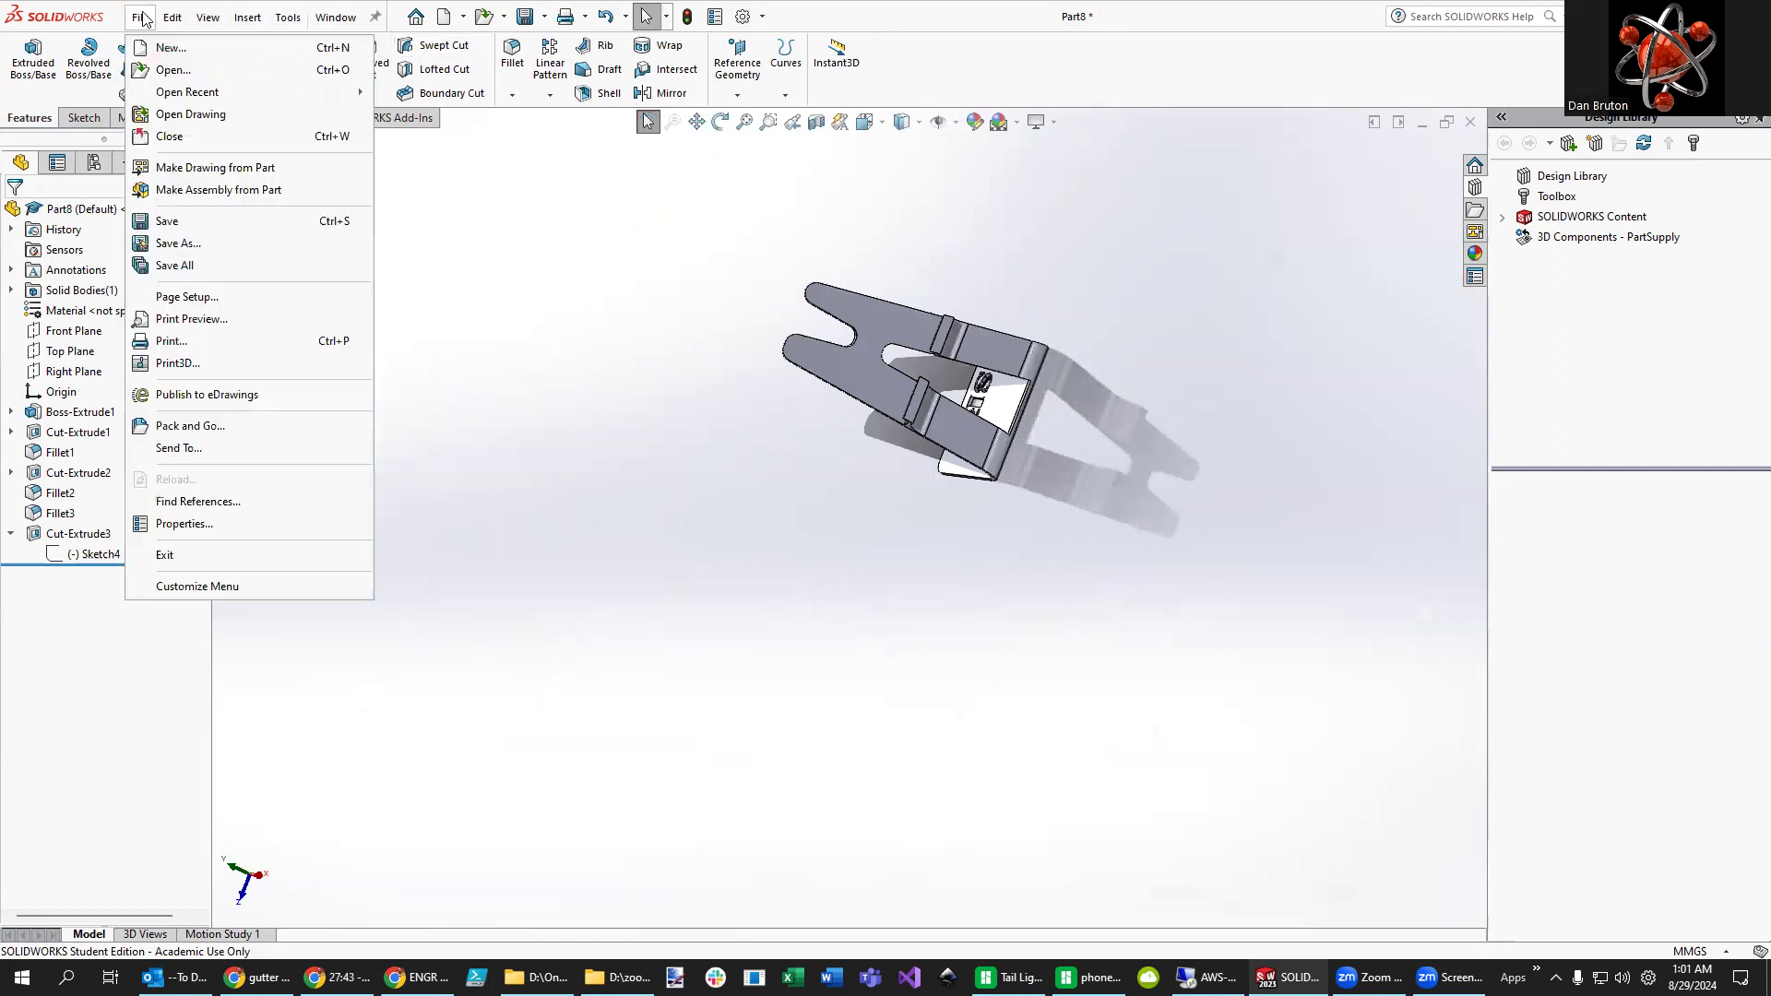
{"action": "key", "text": "Escape"}
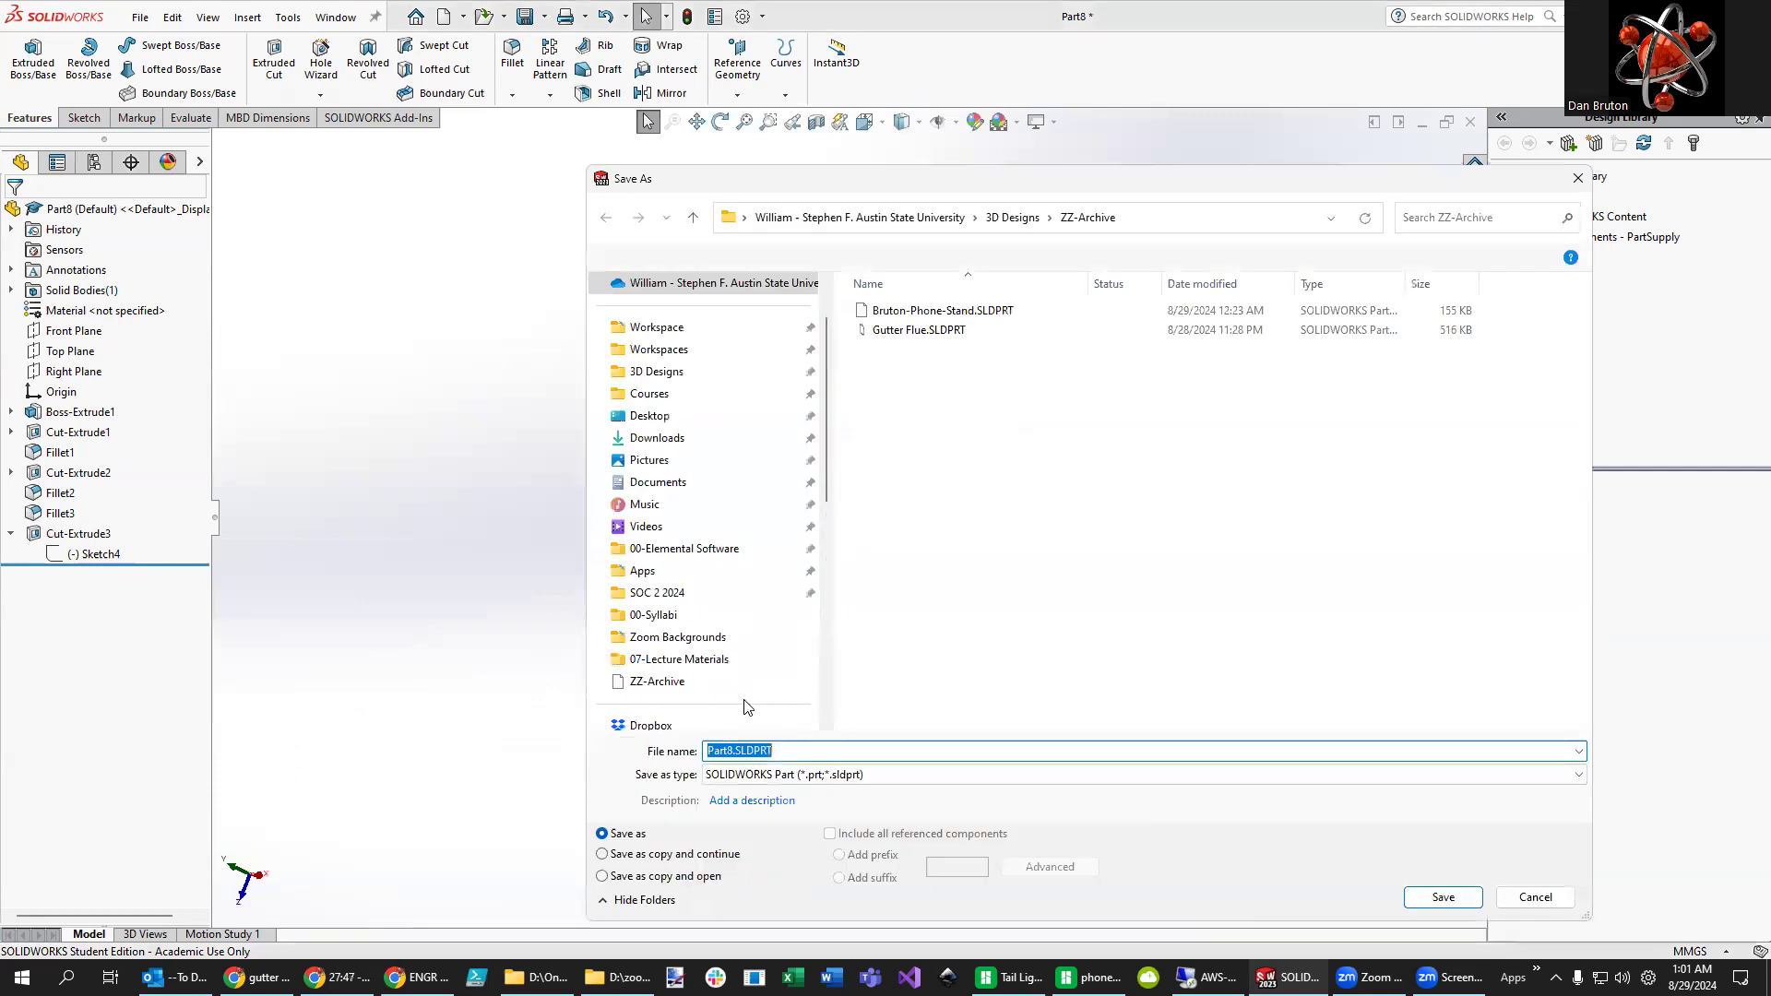
{"action": "type", "text": "Brytiob"}
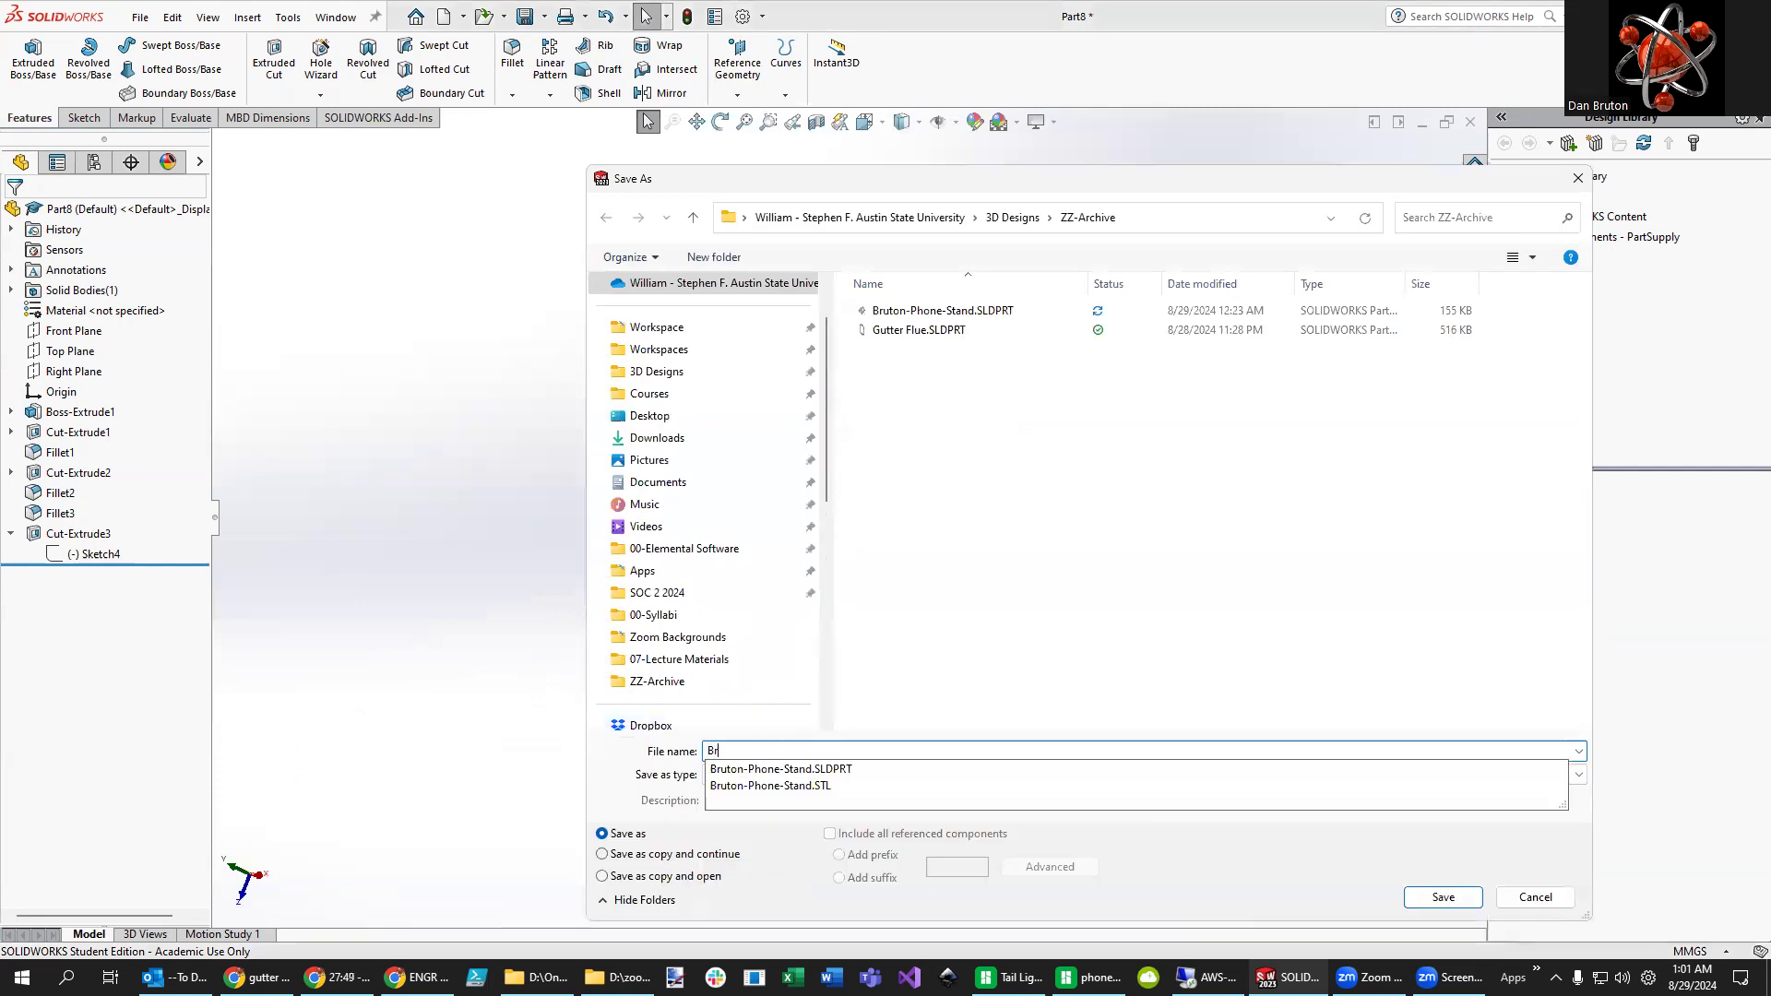
{"action": "key", "text": "BackSpace"}
{"action": "key", "text": "BackSpace"}
{"action": "type", "text": "uton-Phone0-"}
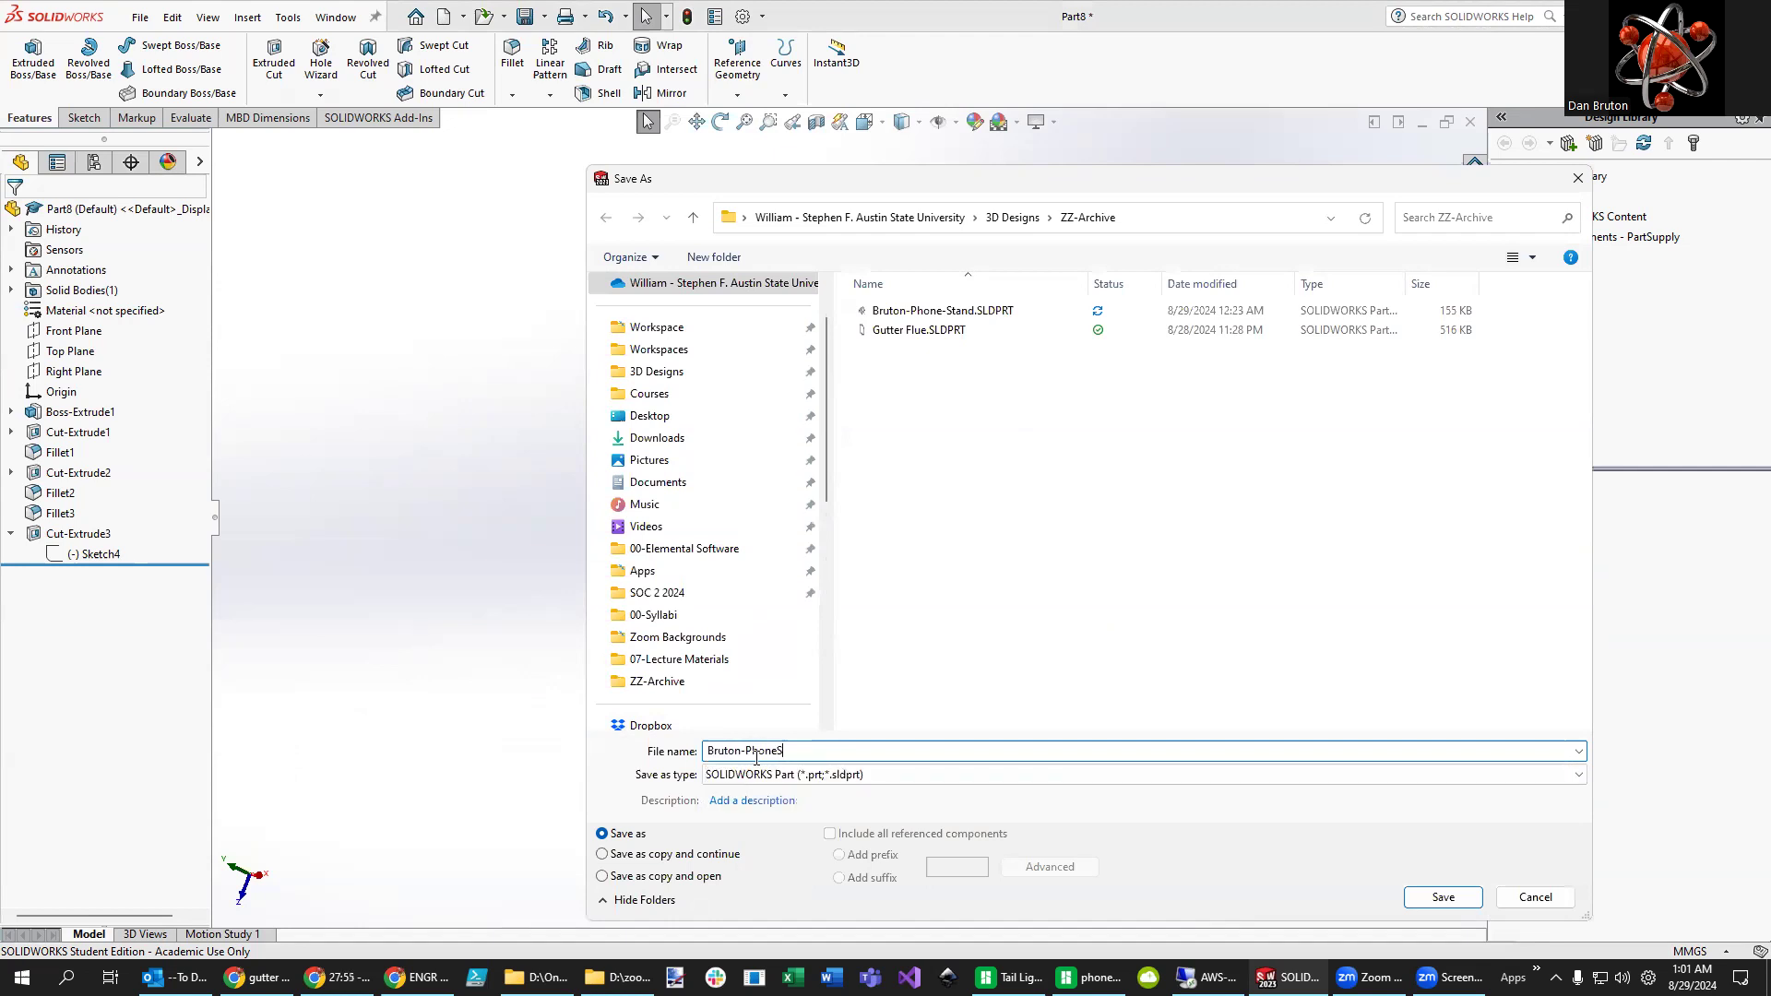
{"action": "key", "text": "BackSpace"}
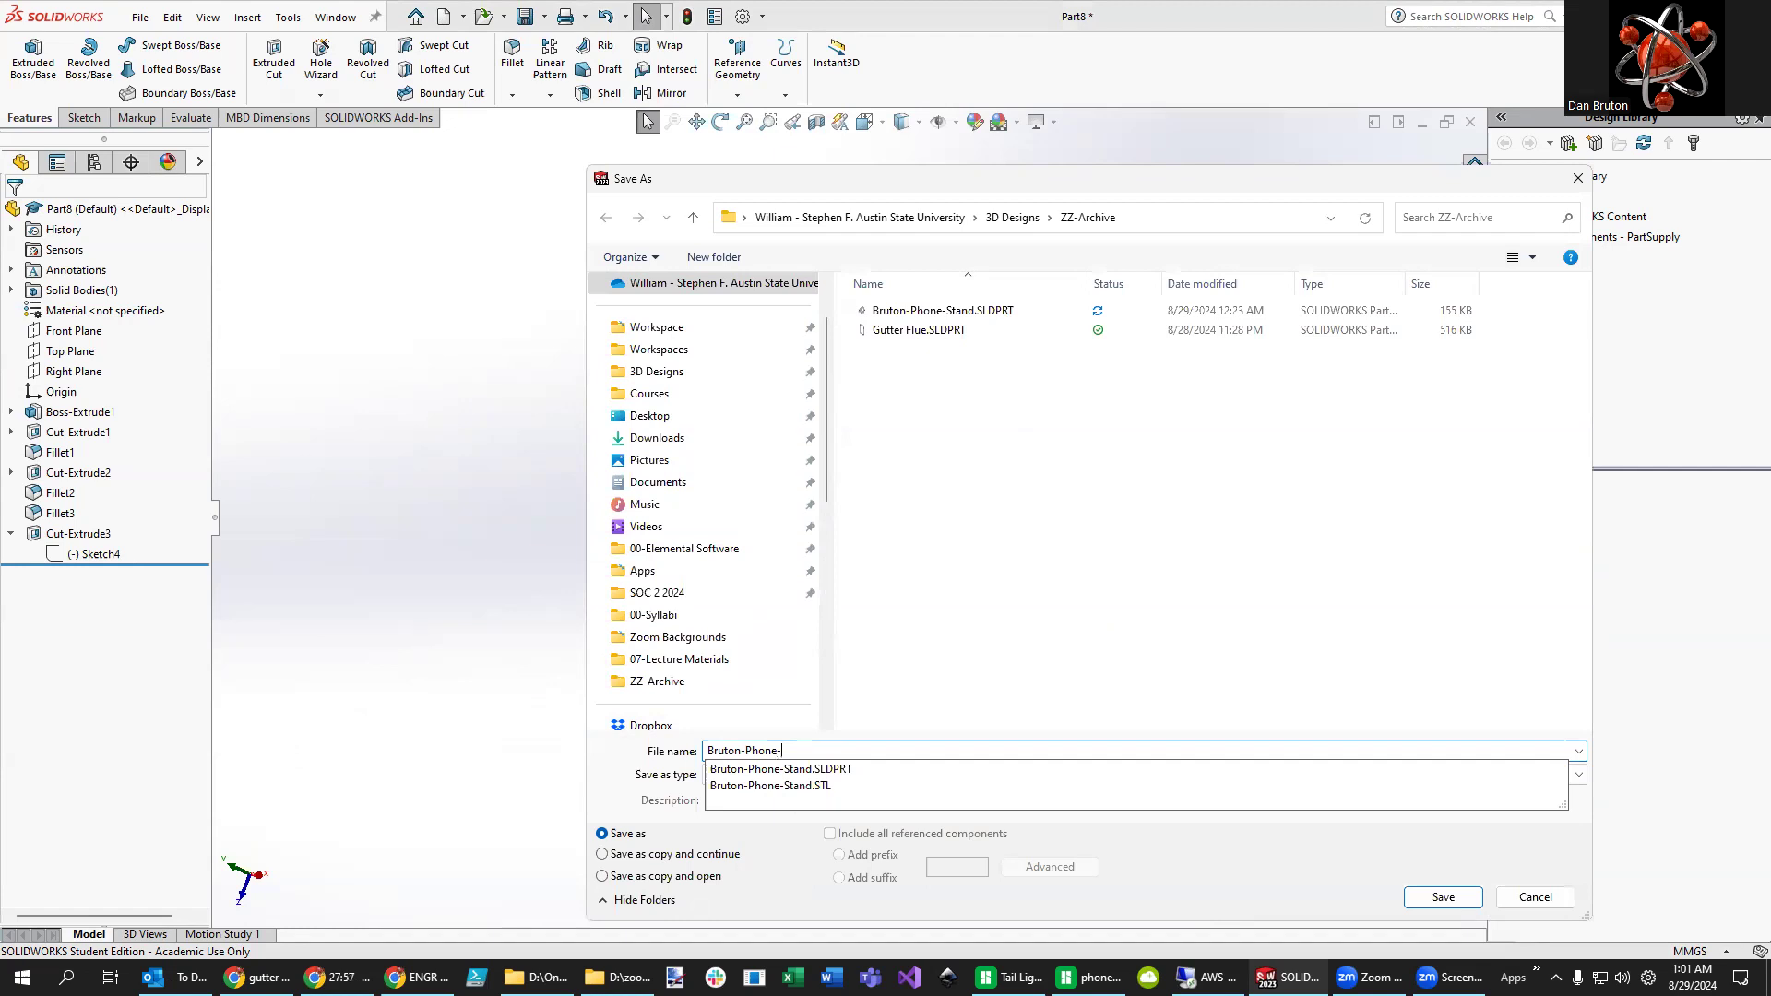
{"action": "type", "text": "-Stand-2"}
{"action": "key", "text": "Return"}
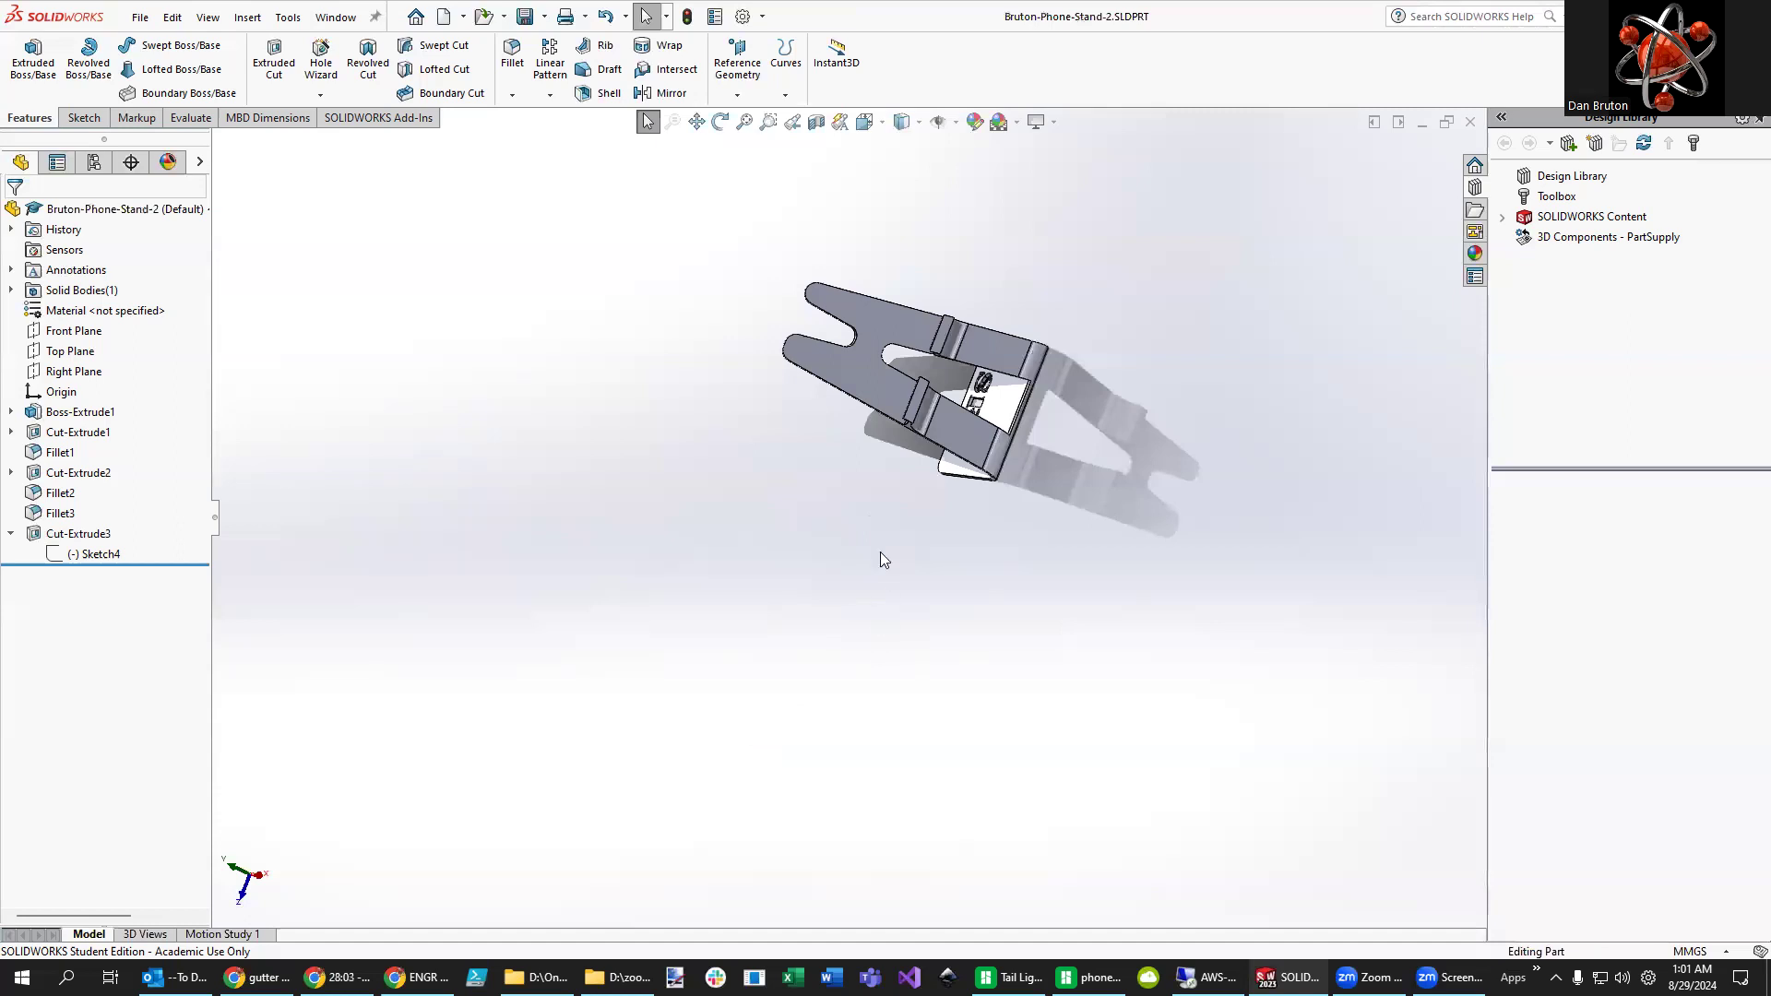
- Export the saved phone stand part as an STL file under the same name and accept the mesh export
{"action": "left_click", "coordinate": [152, 24]}
{"action": "left_click", "coordinate": [191, 239]}
{"action": "left_click", "coordinate": [868, 774]}
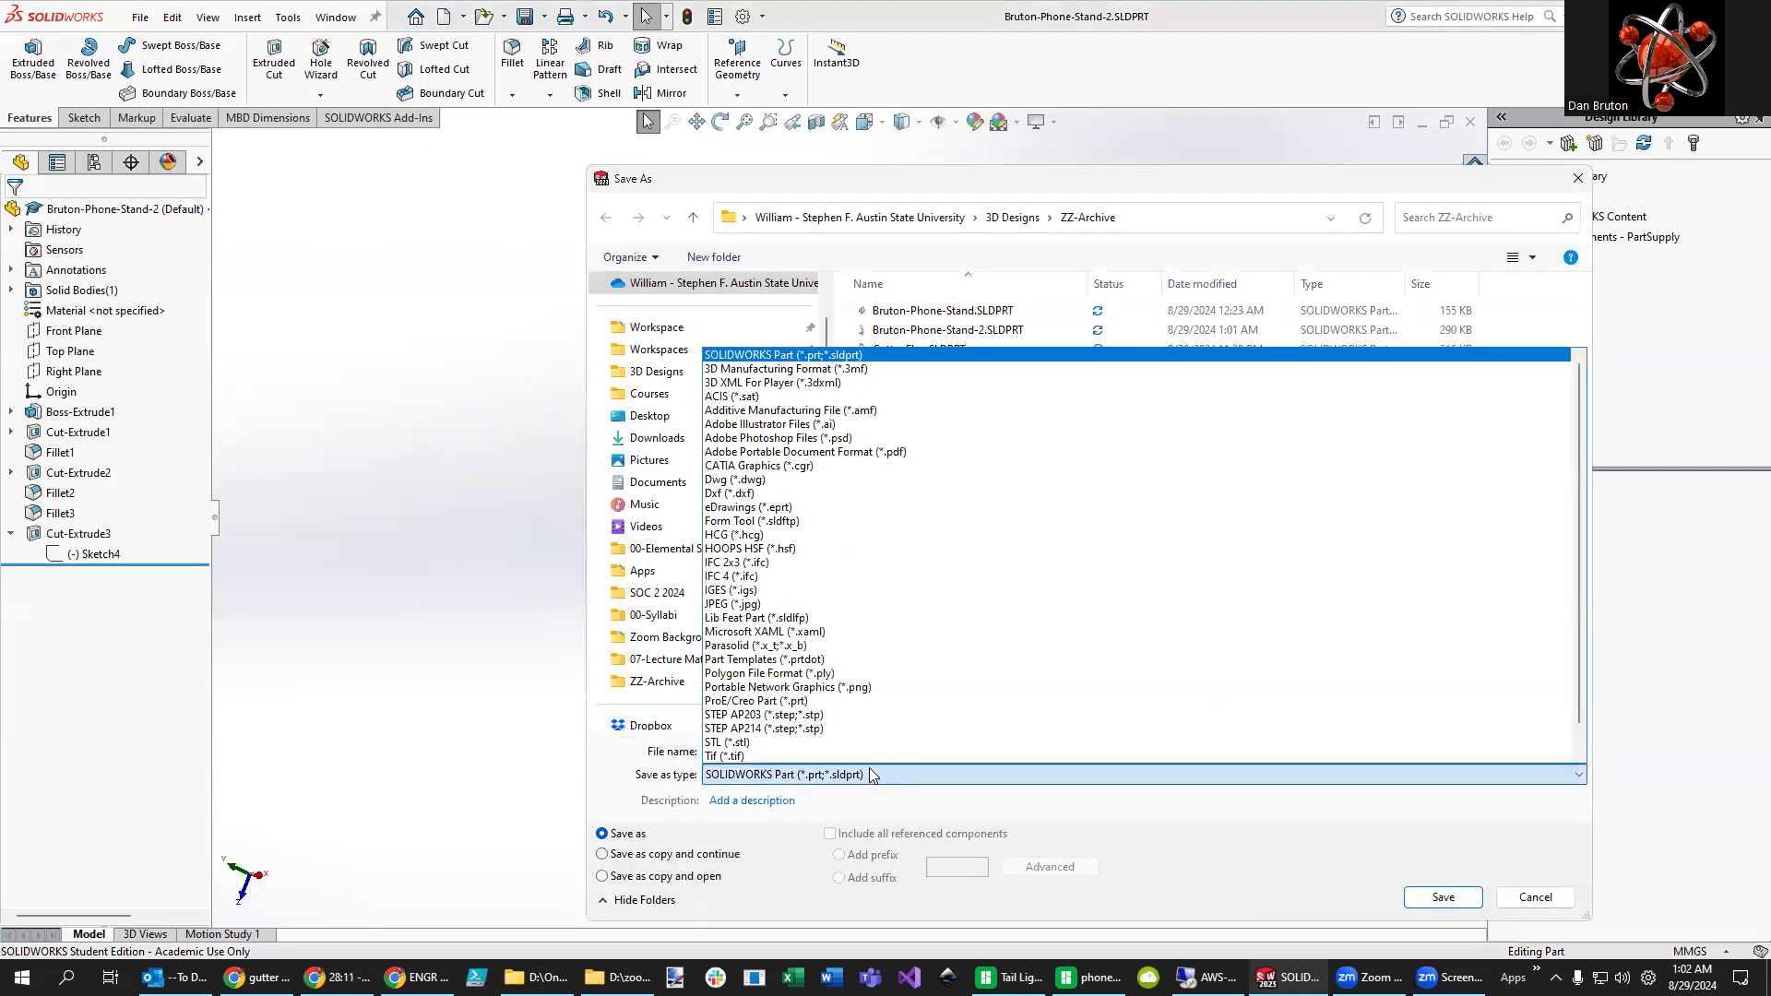
{"action": "left_click", "coordinate": [830, 743]}
{"action": "left_click", "coordinate": [1445, 930]}
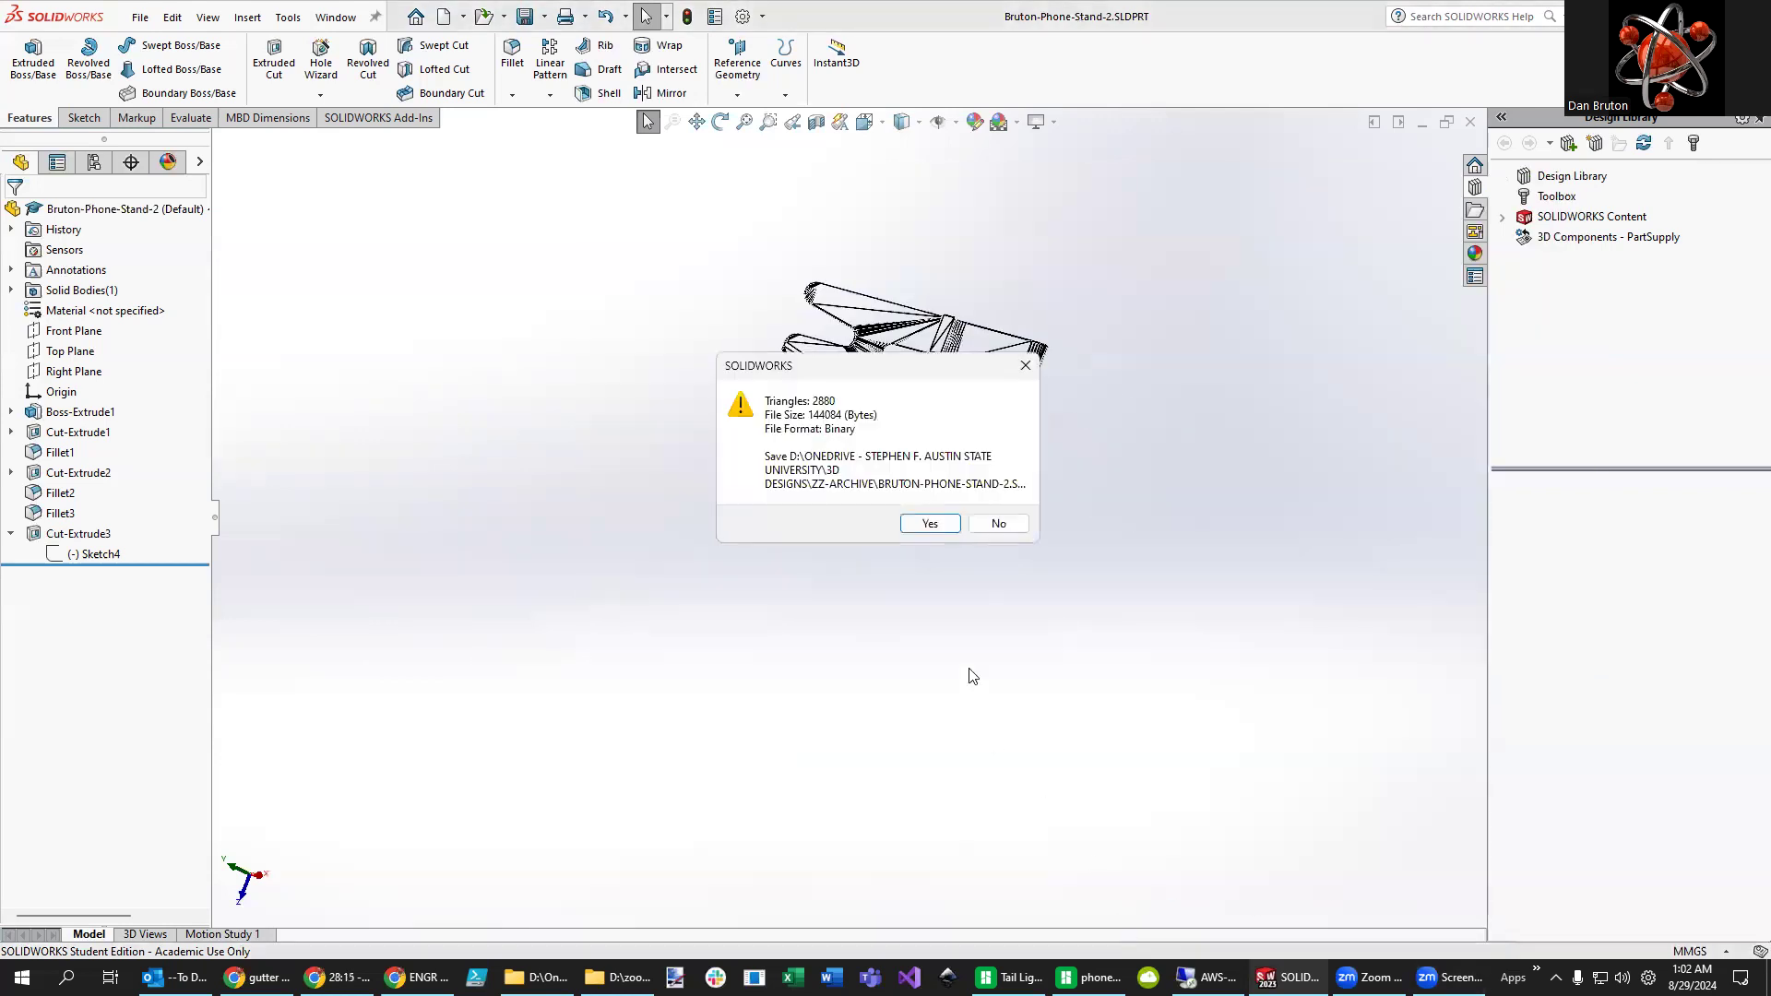
{"action": "left_click", "coordinate": [932, 523]}
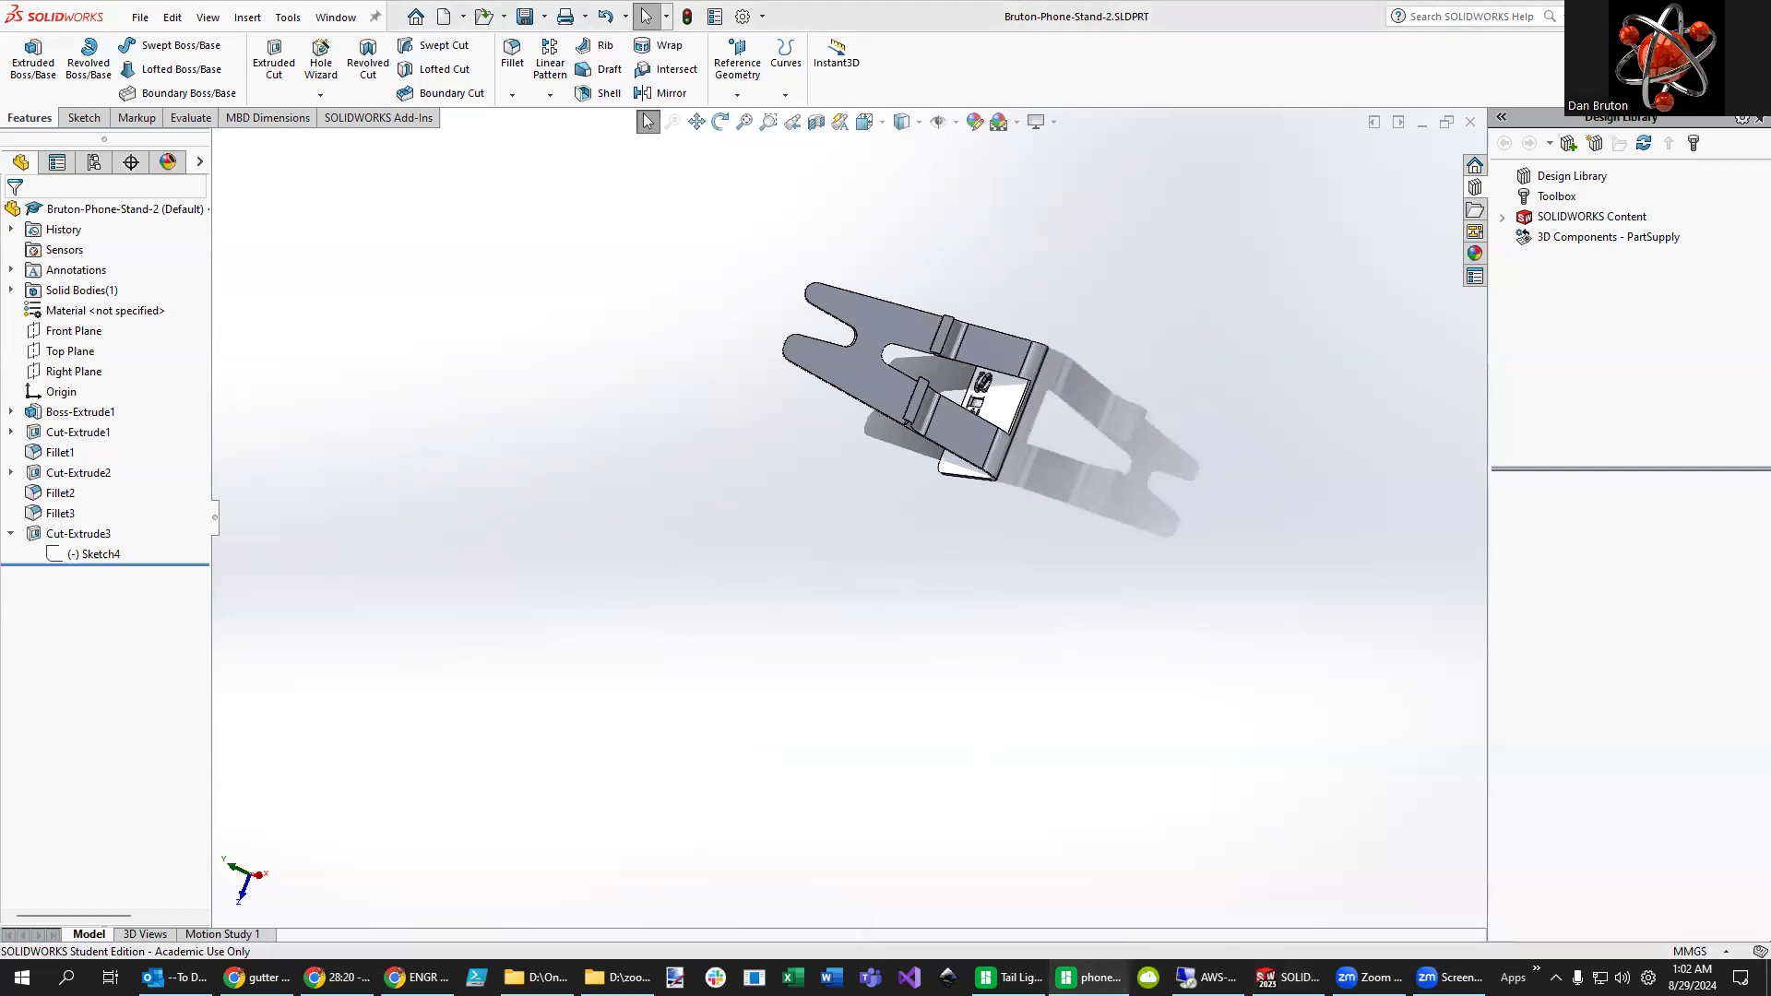
- Switch to Bambu Studio and start a new project, discarding the modified preset values
{"action": "key", "text": "alt+Tab"}
{"action": "double_click", "coordinate": [1058, 111]}
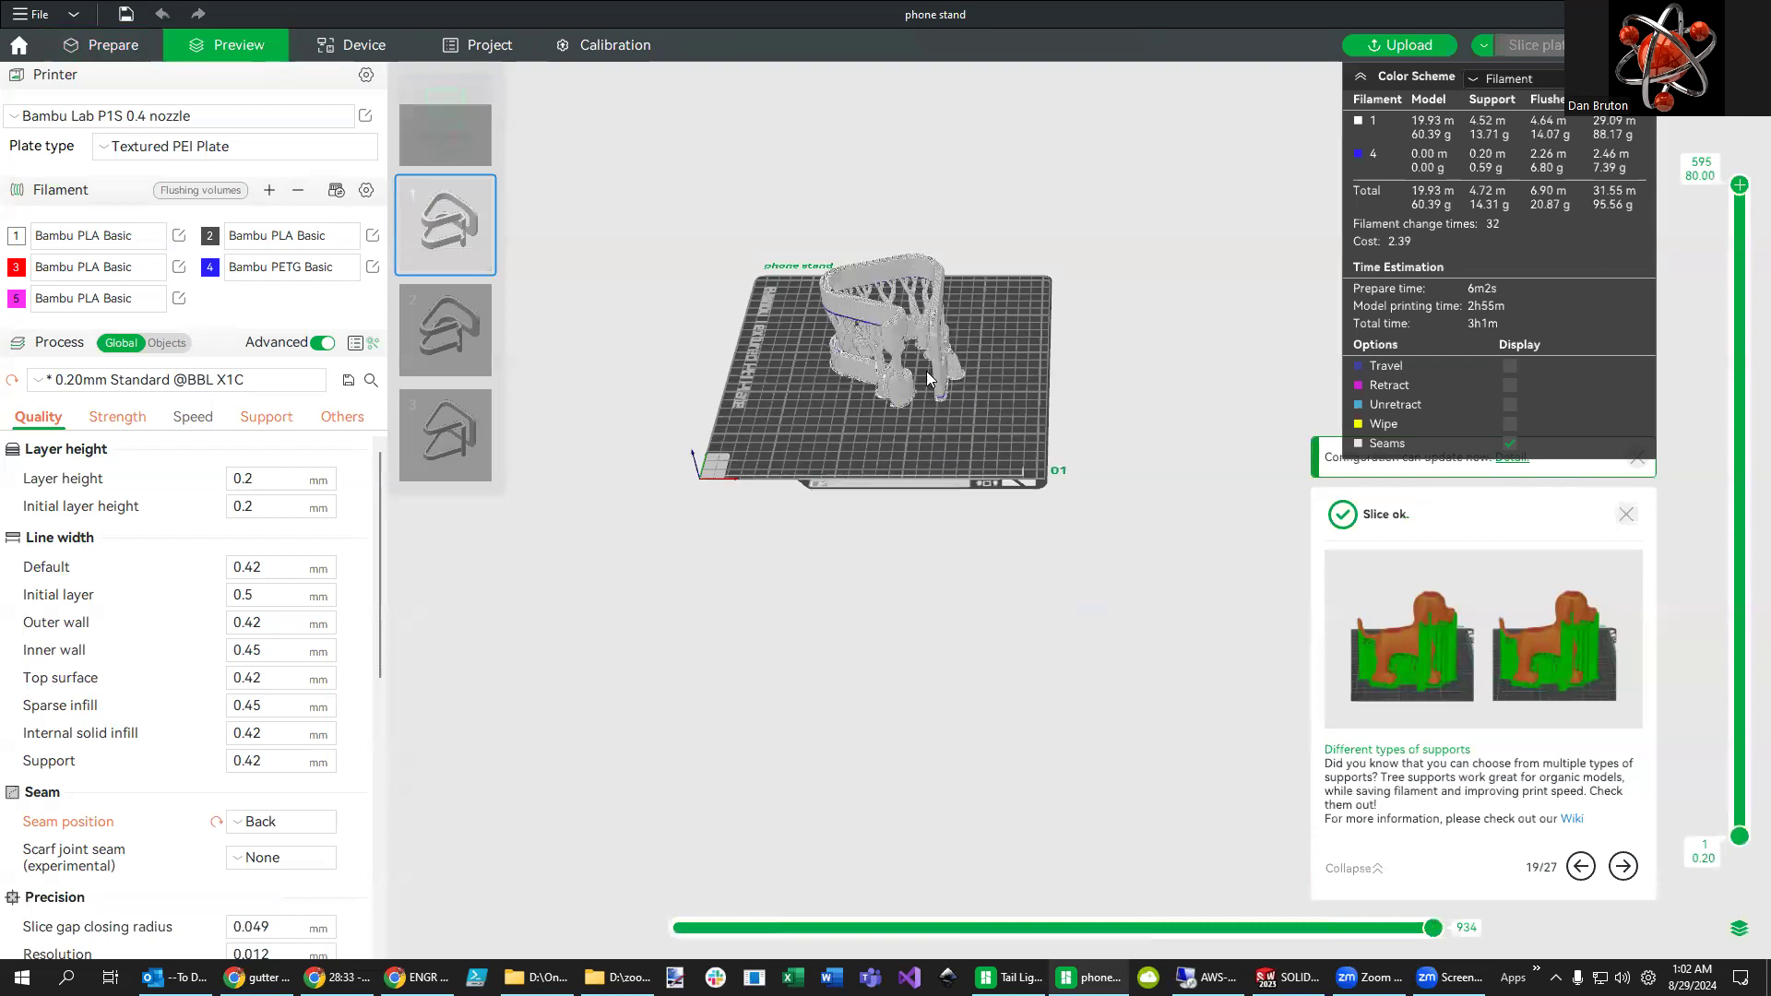
{"action": "scroll", "coordinate": [849, 378], "scroll_direction": "up", "scroll_amount": 5}
{"action": "left_click_drag", "start_coordinate": [841, 370], "coordinate": [793, 572]}
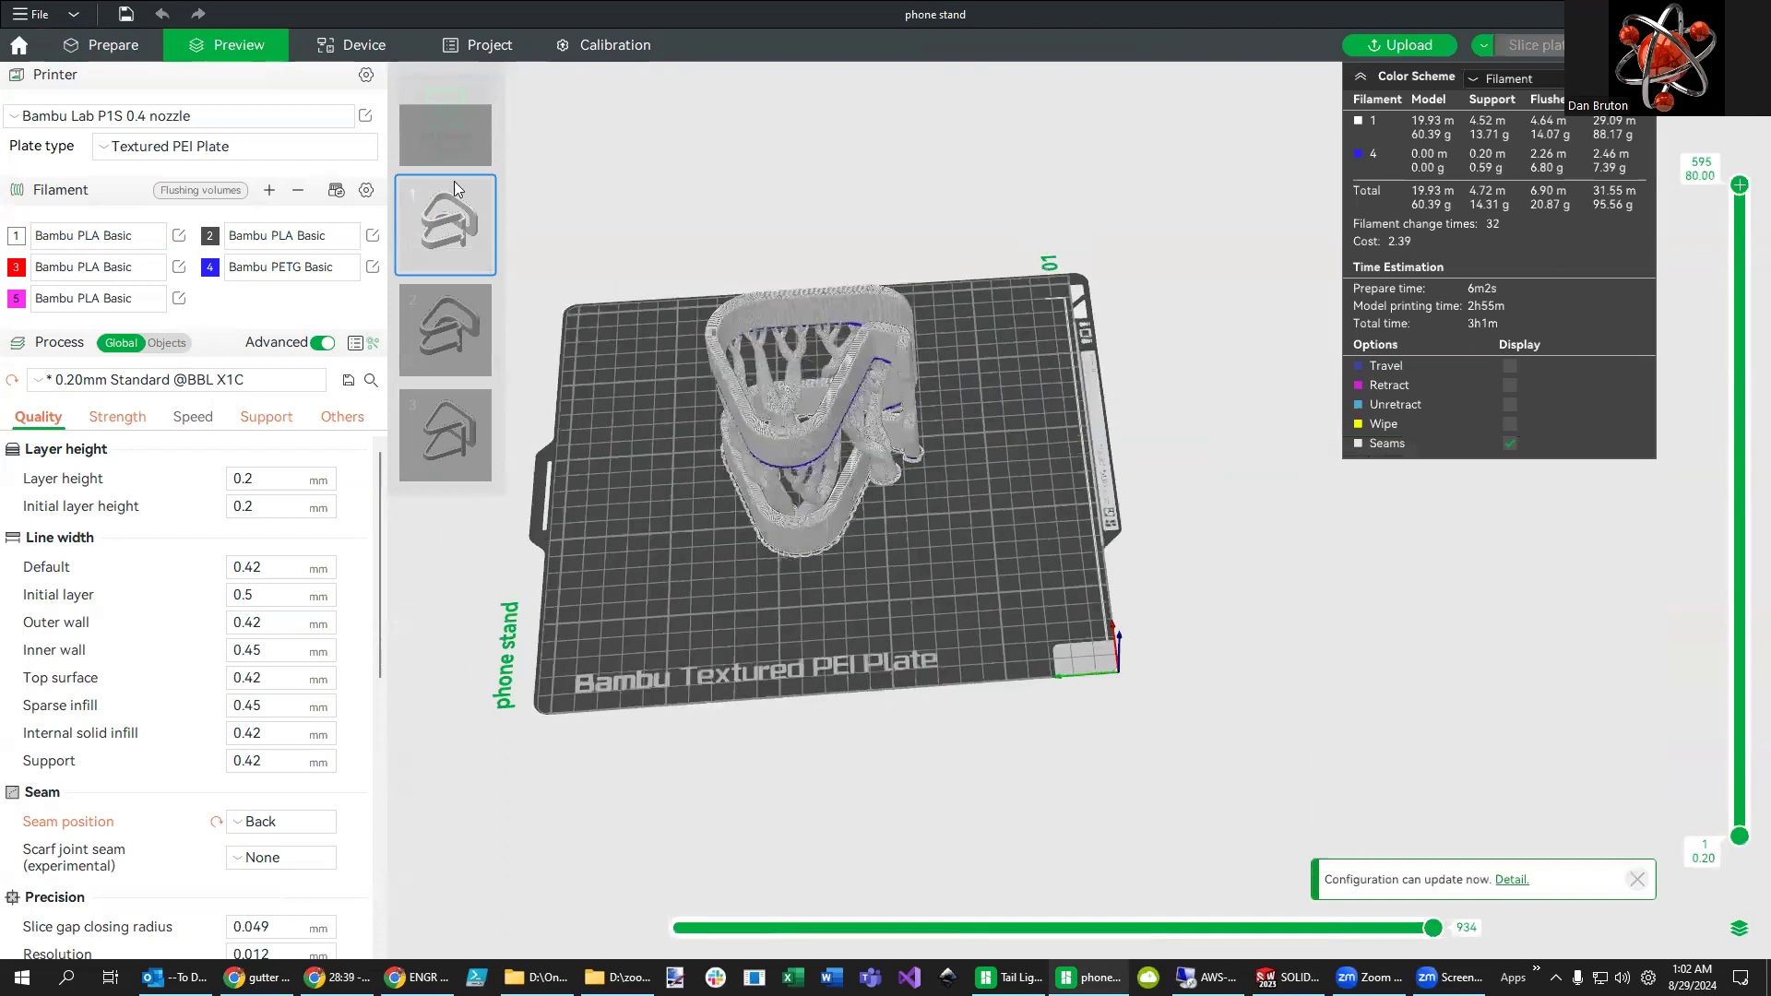
{"action": "left_click", "coordinate": [99, 42]}
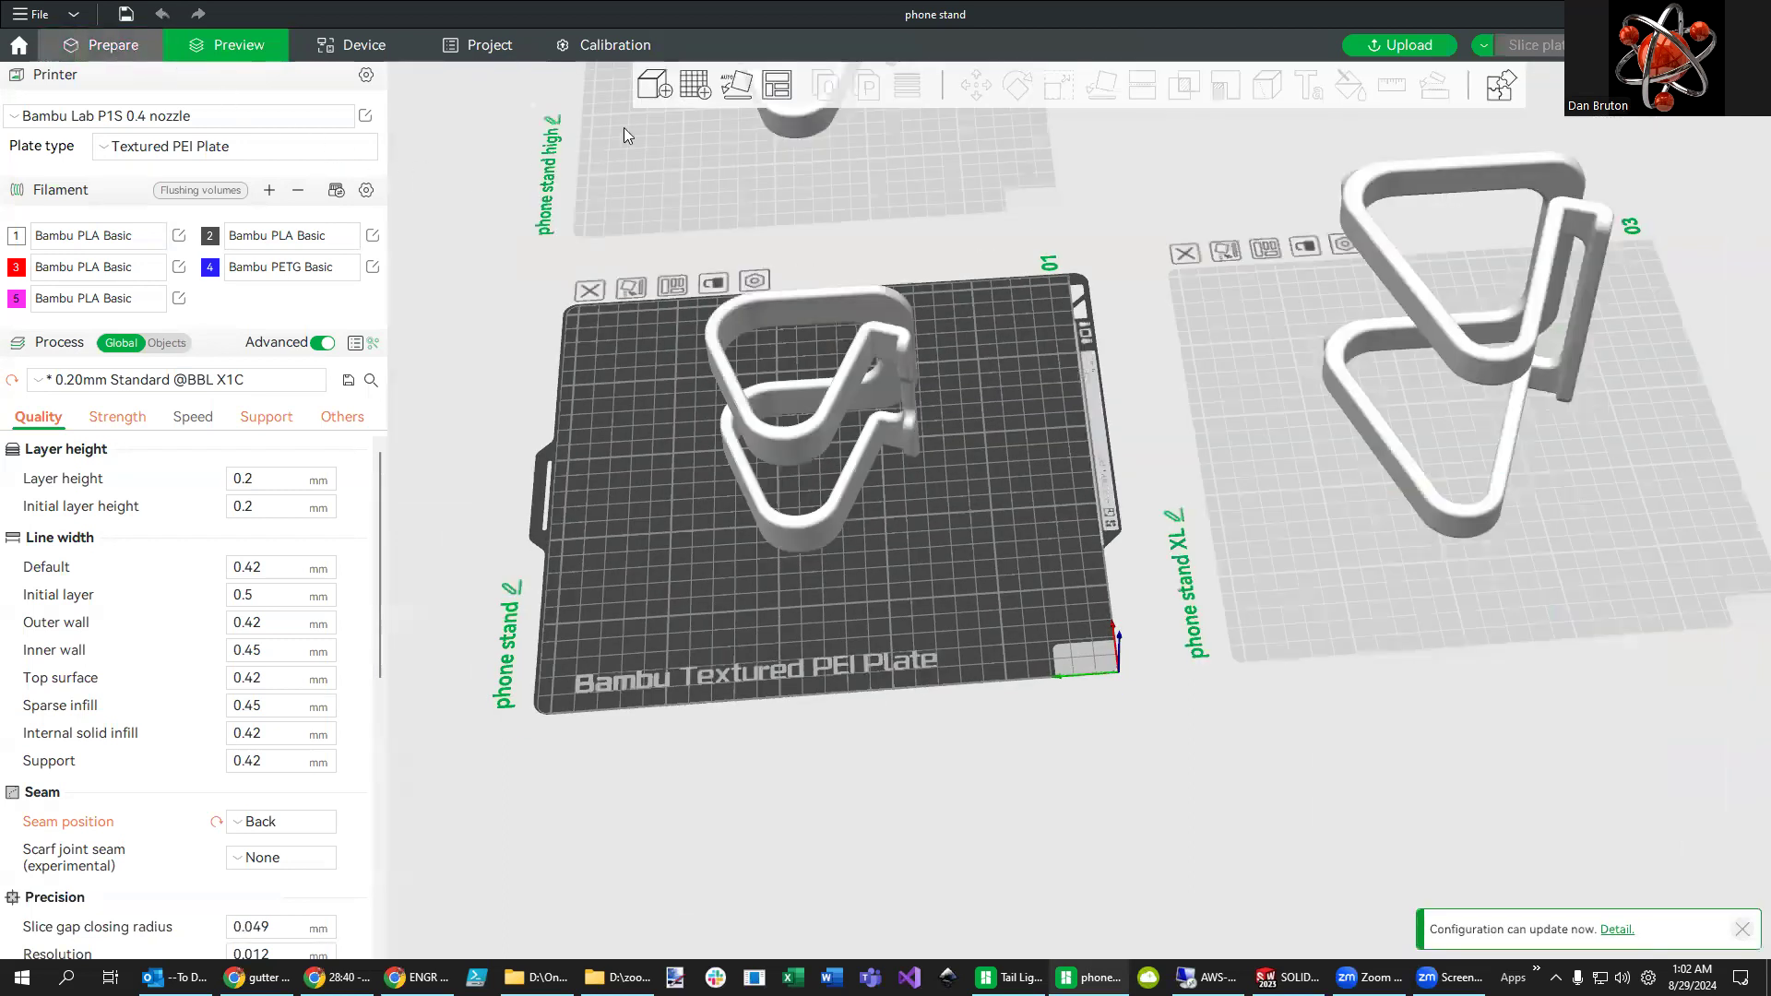
{"action": "left_click", "coordinate": [698, 85]}
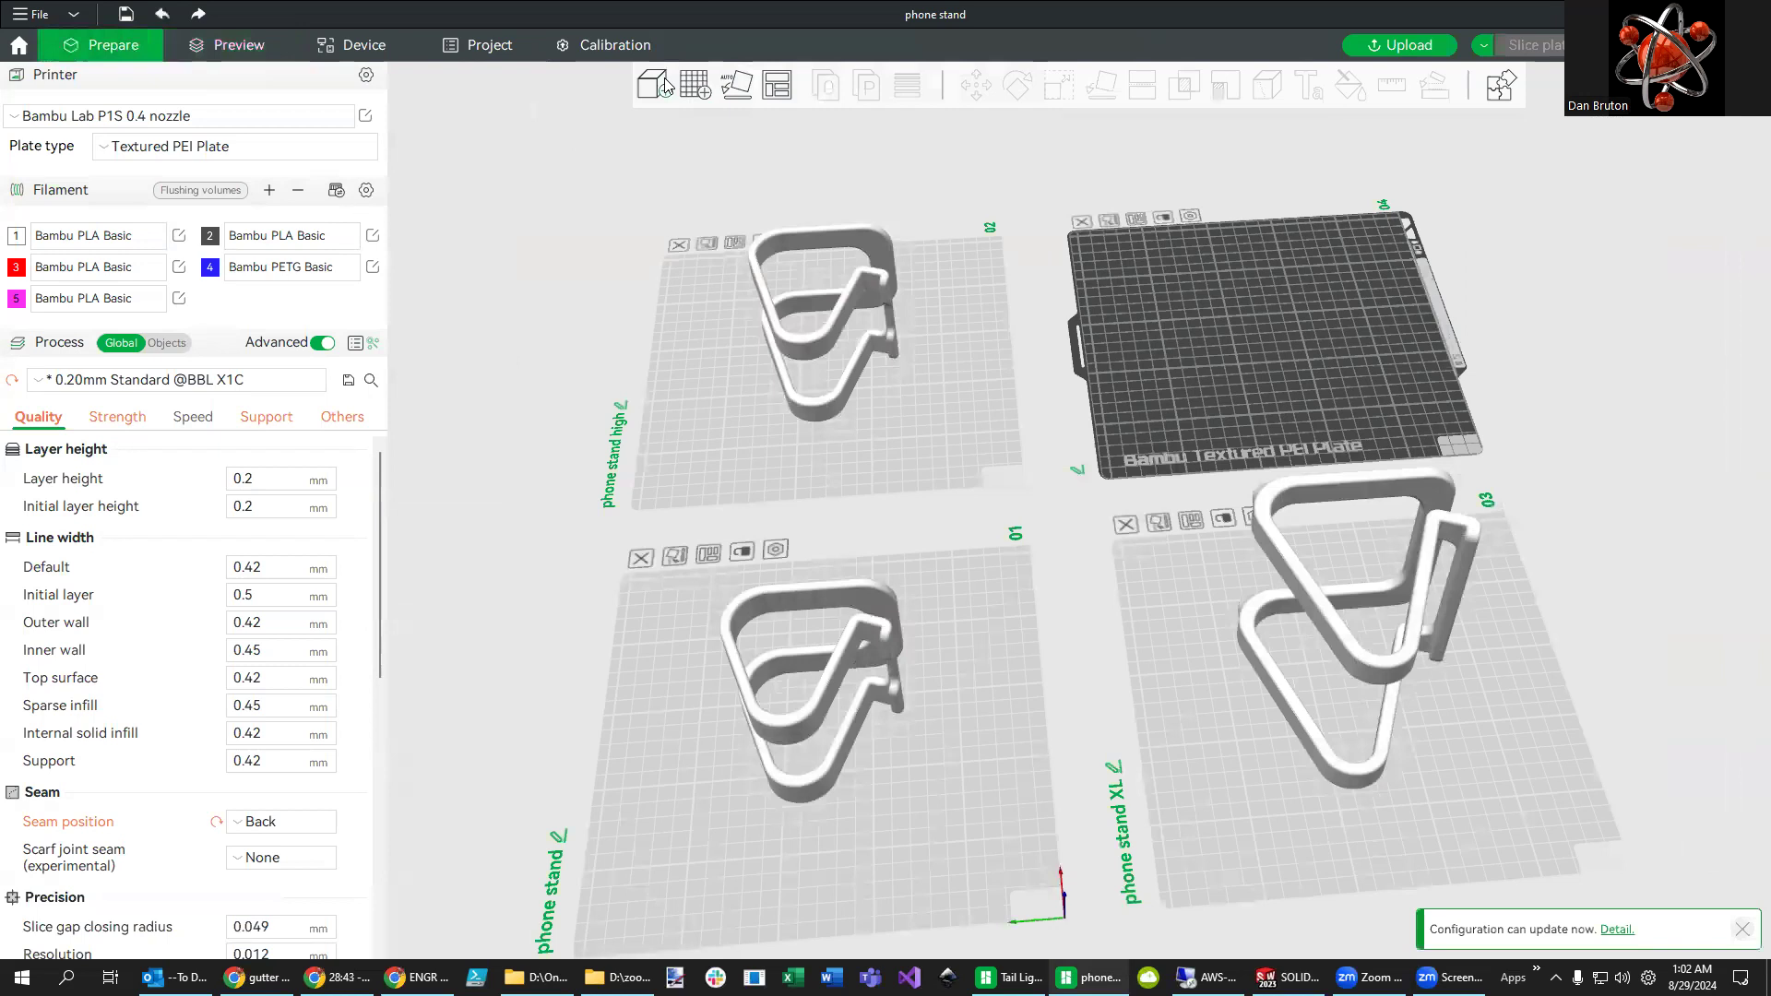
{"action": "left_click", "coordinate": [37, 16]}
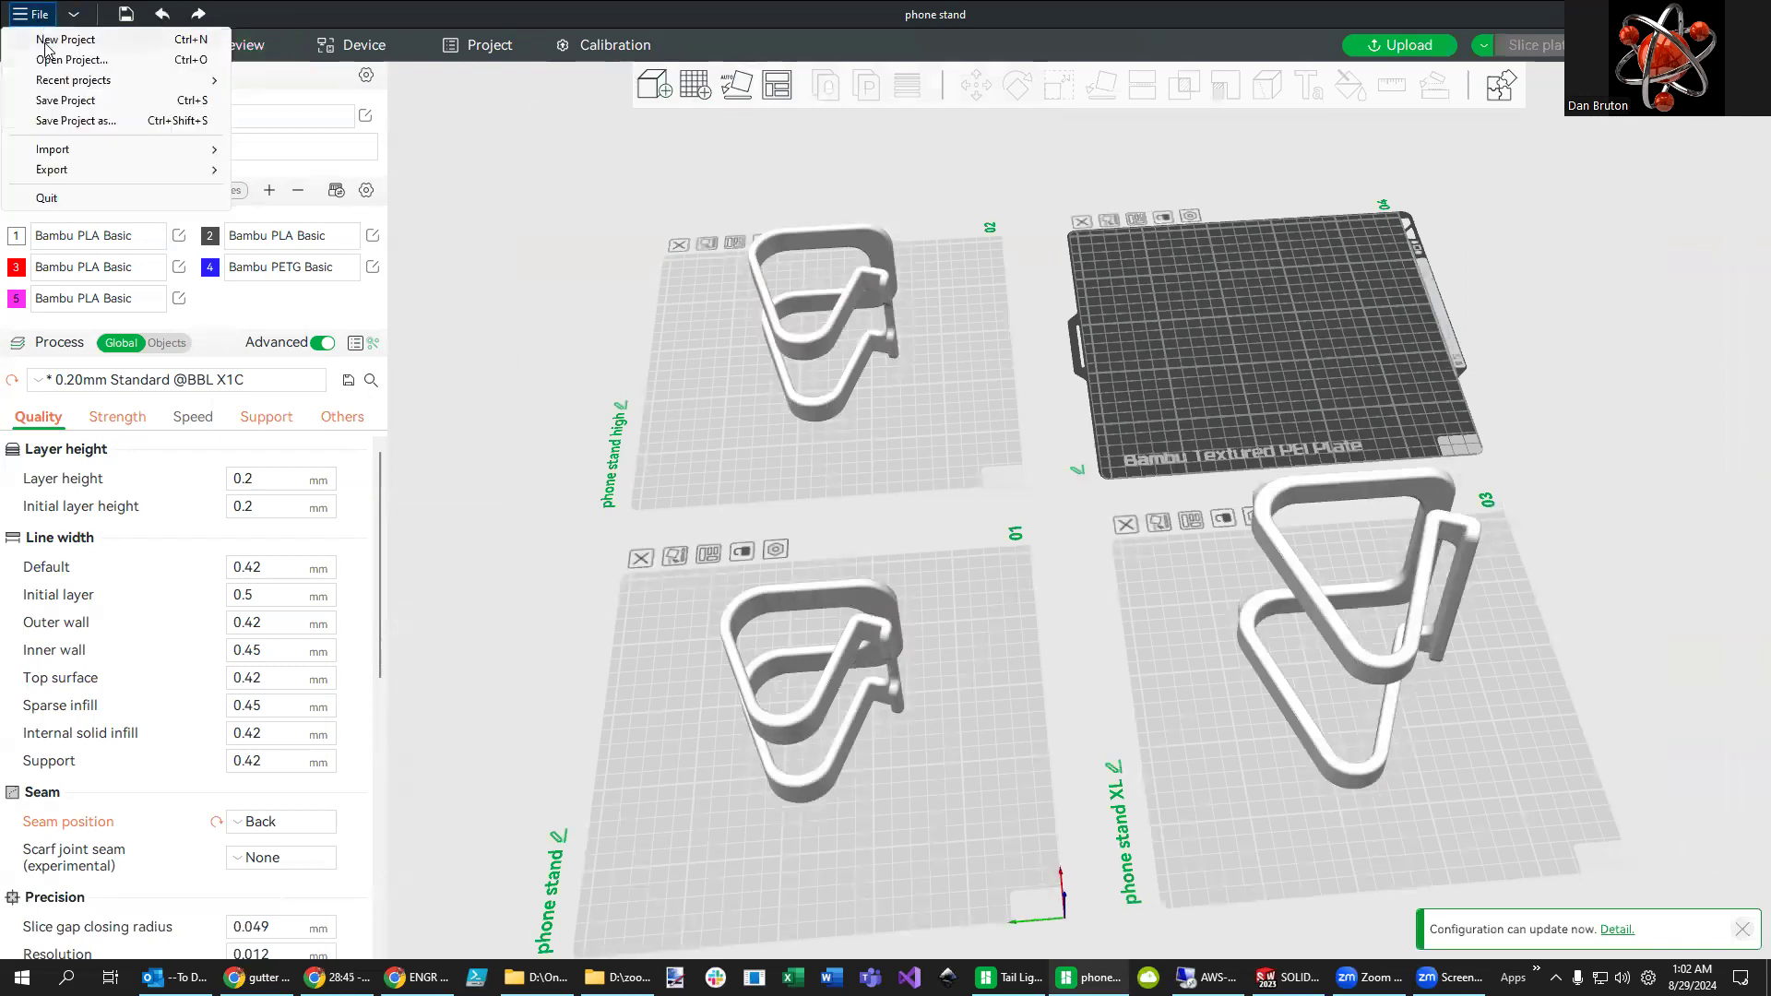
{"action": "key", "text": "Escape"}
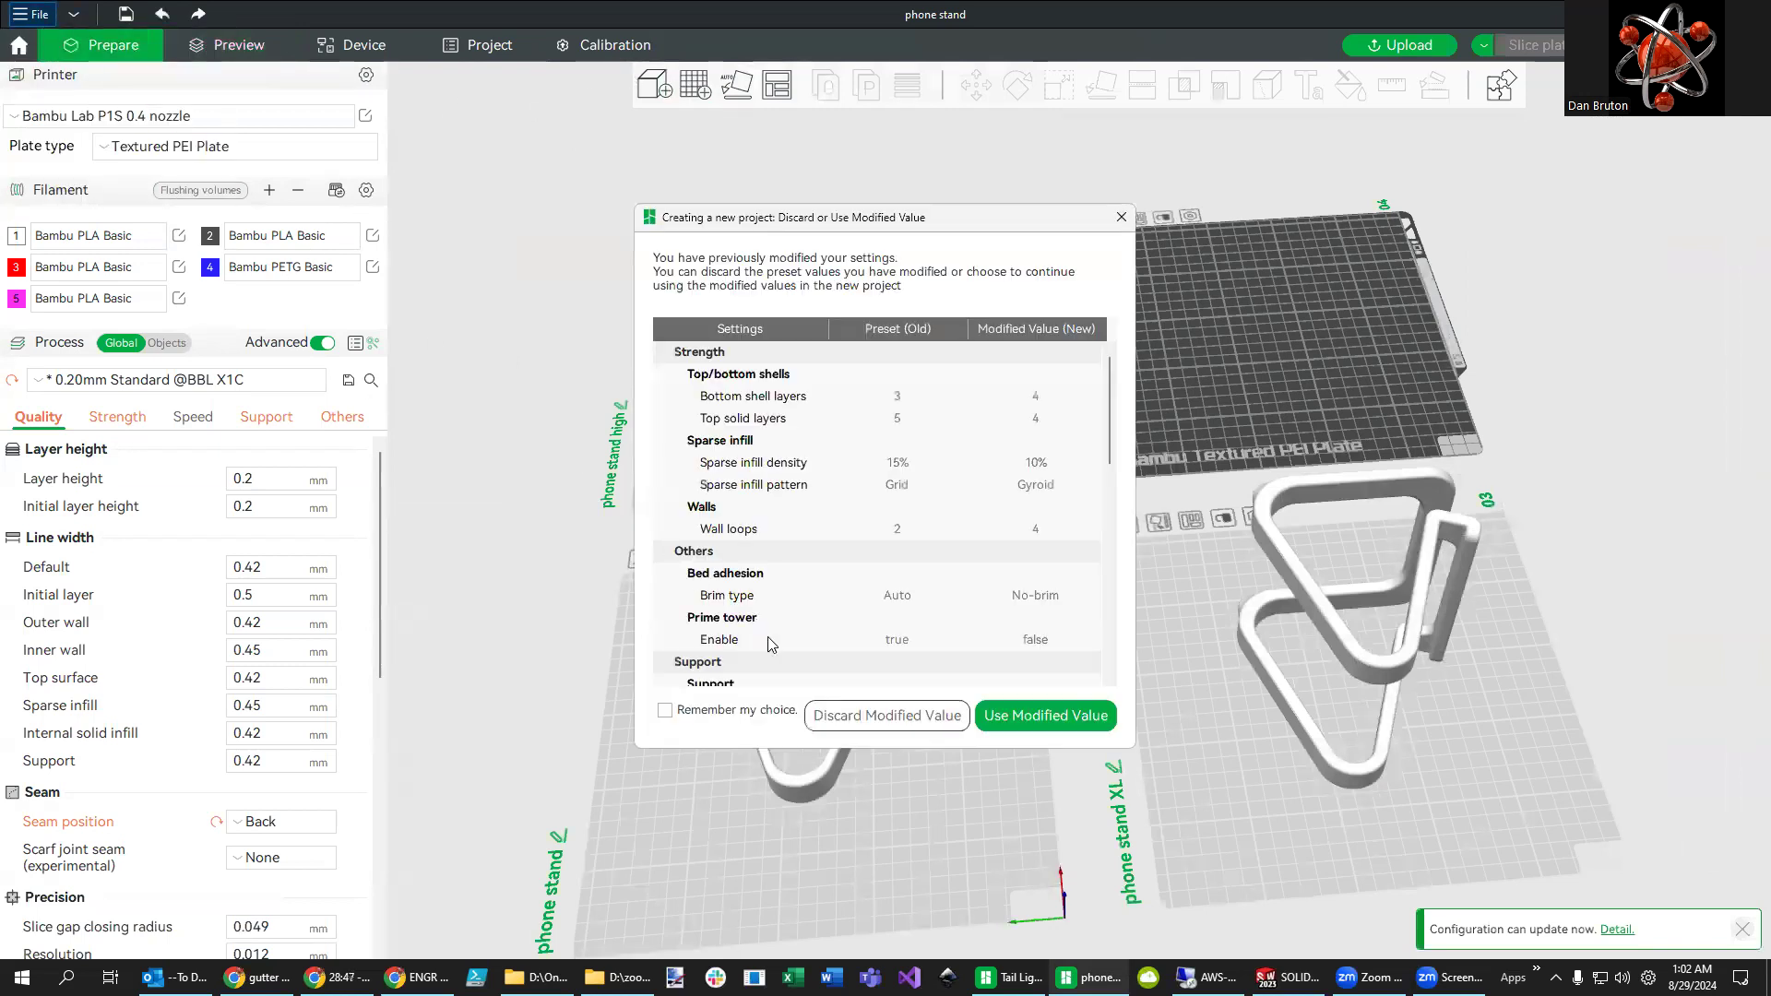
{"action": "left_click", "coordinate": [886, 712]}
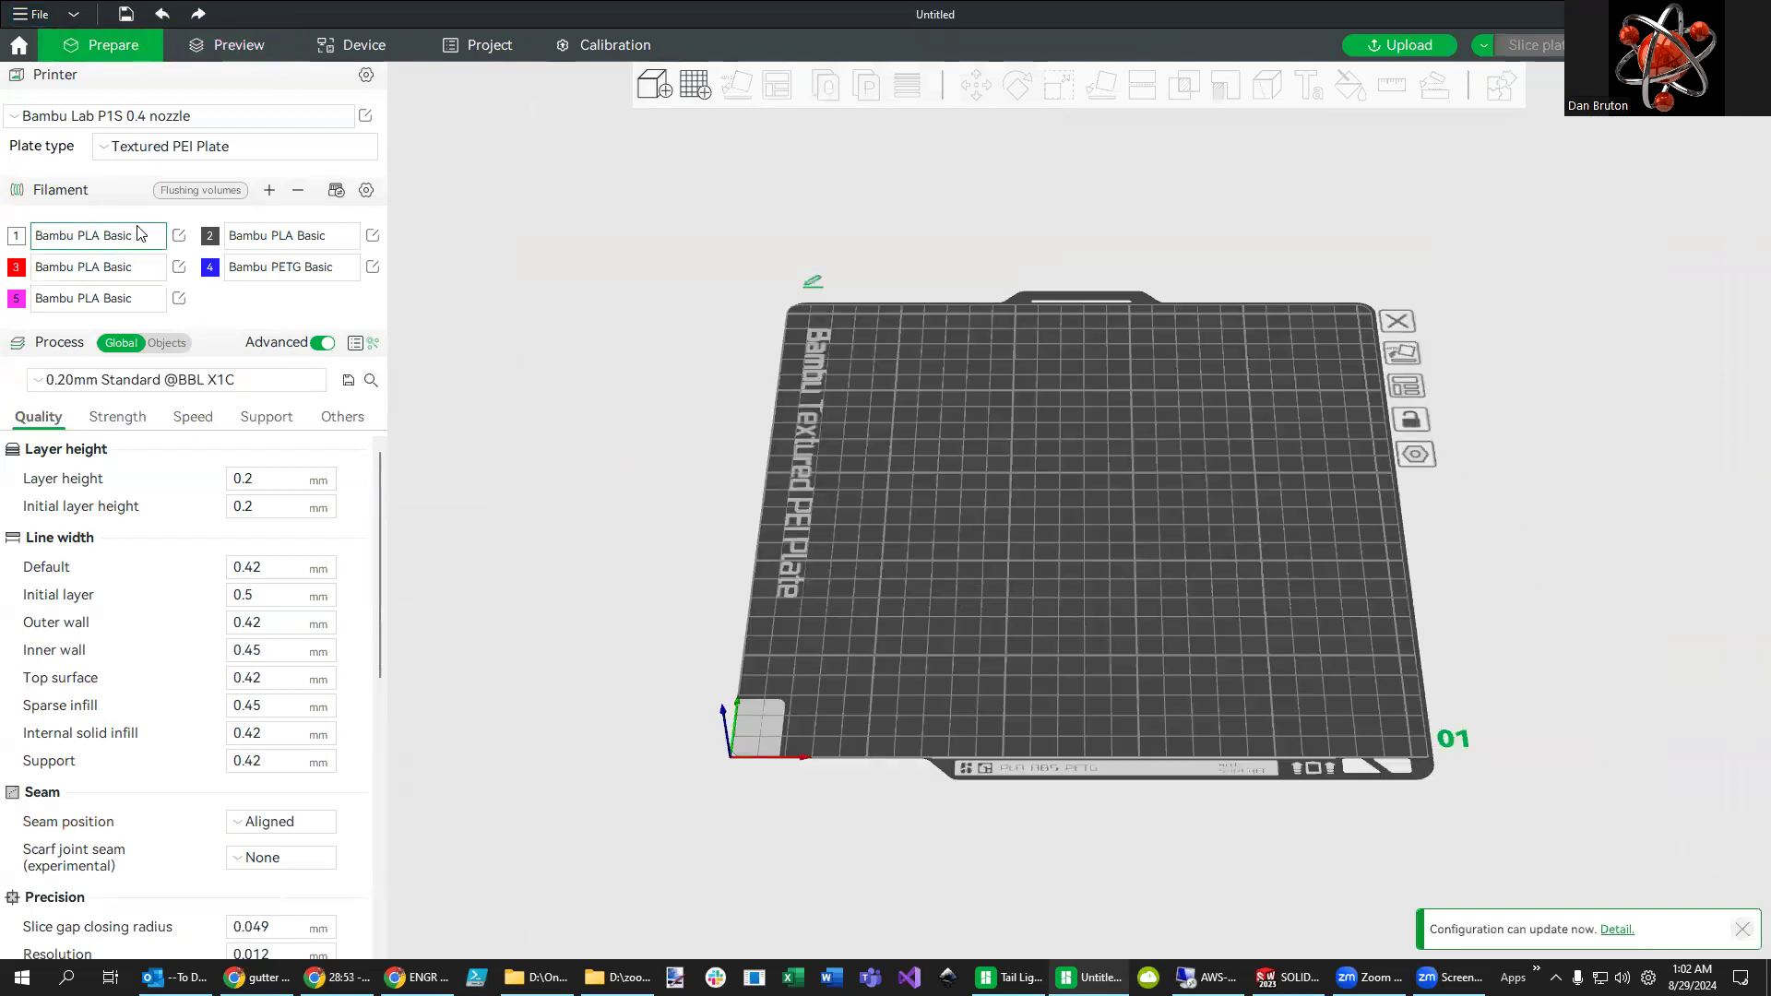
- Remove the extra filaments from the project, keeping only the first Bambu PLA Basic filament
{"action": "left_click", "coordinate": [298, 190]}
{"action": "left_click", "coordinate": [298, 190]}
{"action": "left_click", "coordinate": [298, 190]}
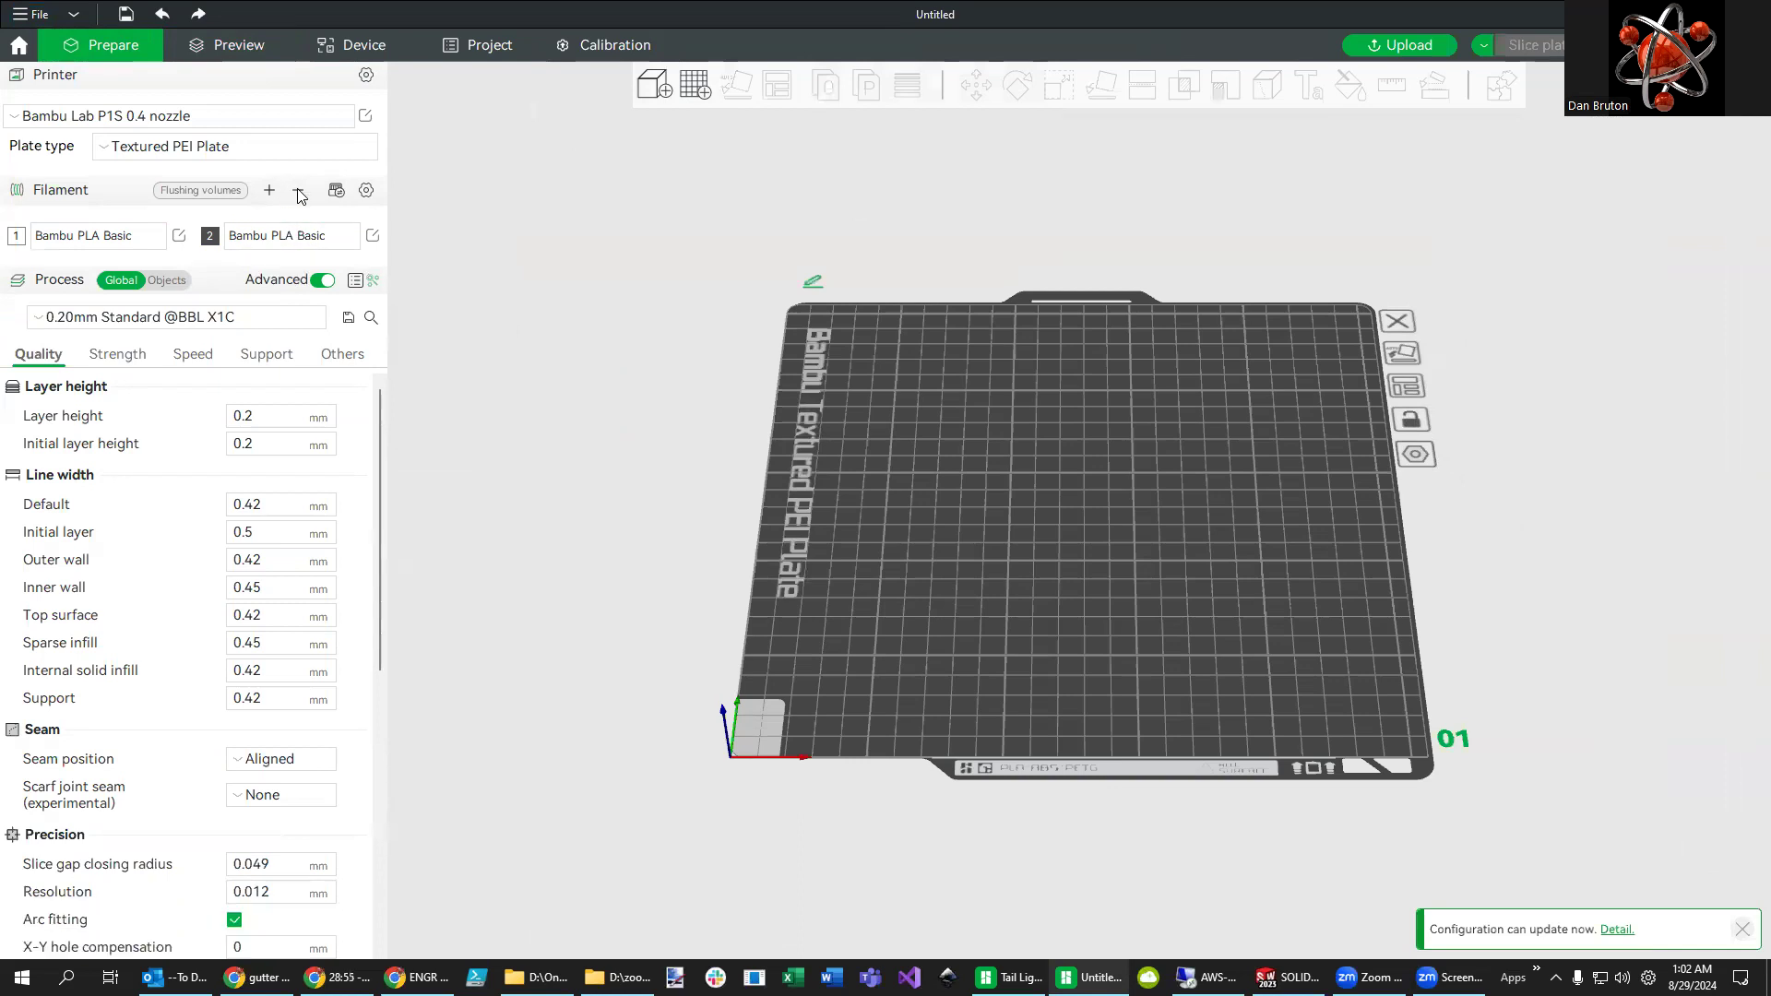
{"action": "left_click", "coordinate": [298, 190]}
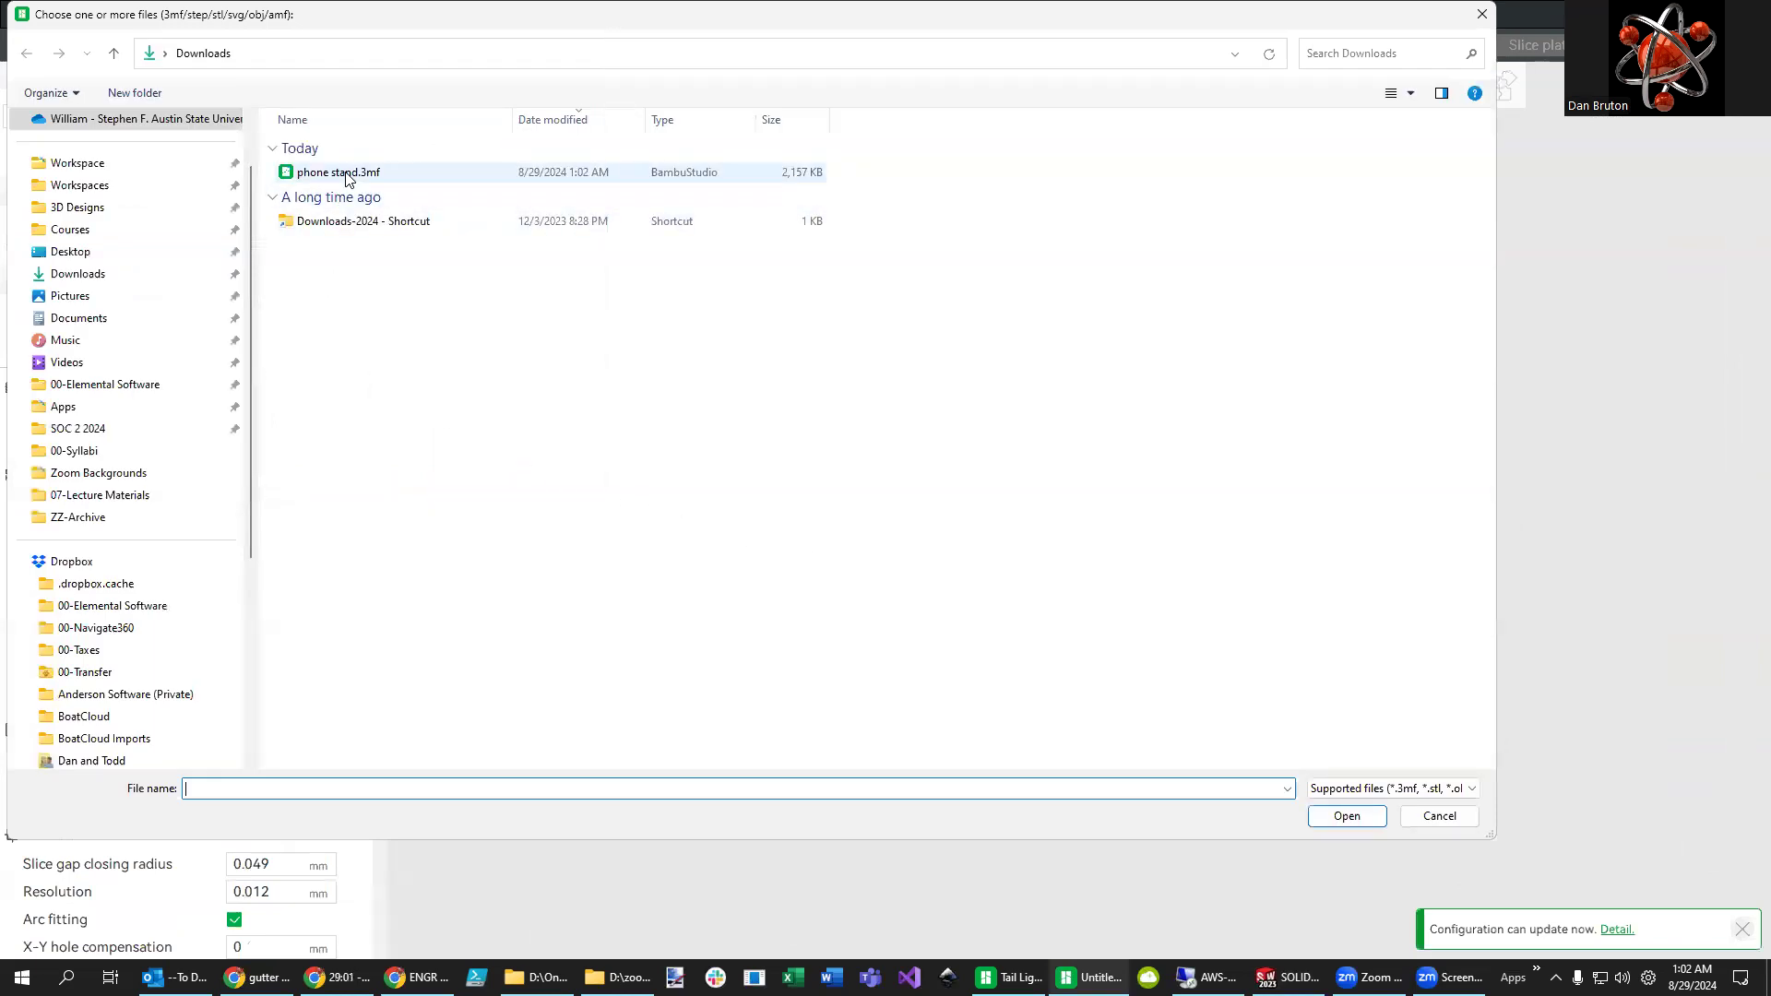
{"action": "left_click", "coordinate": [93, 208]}
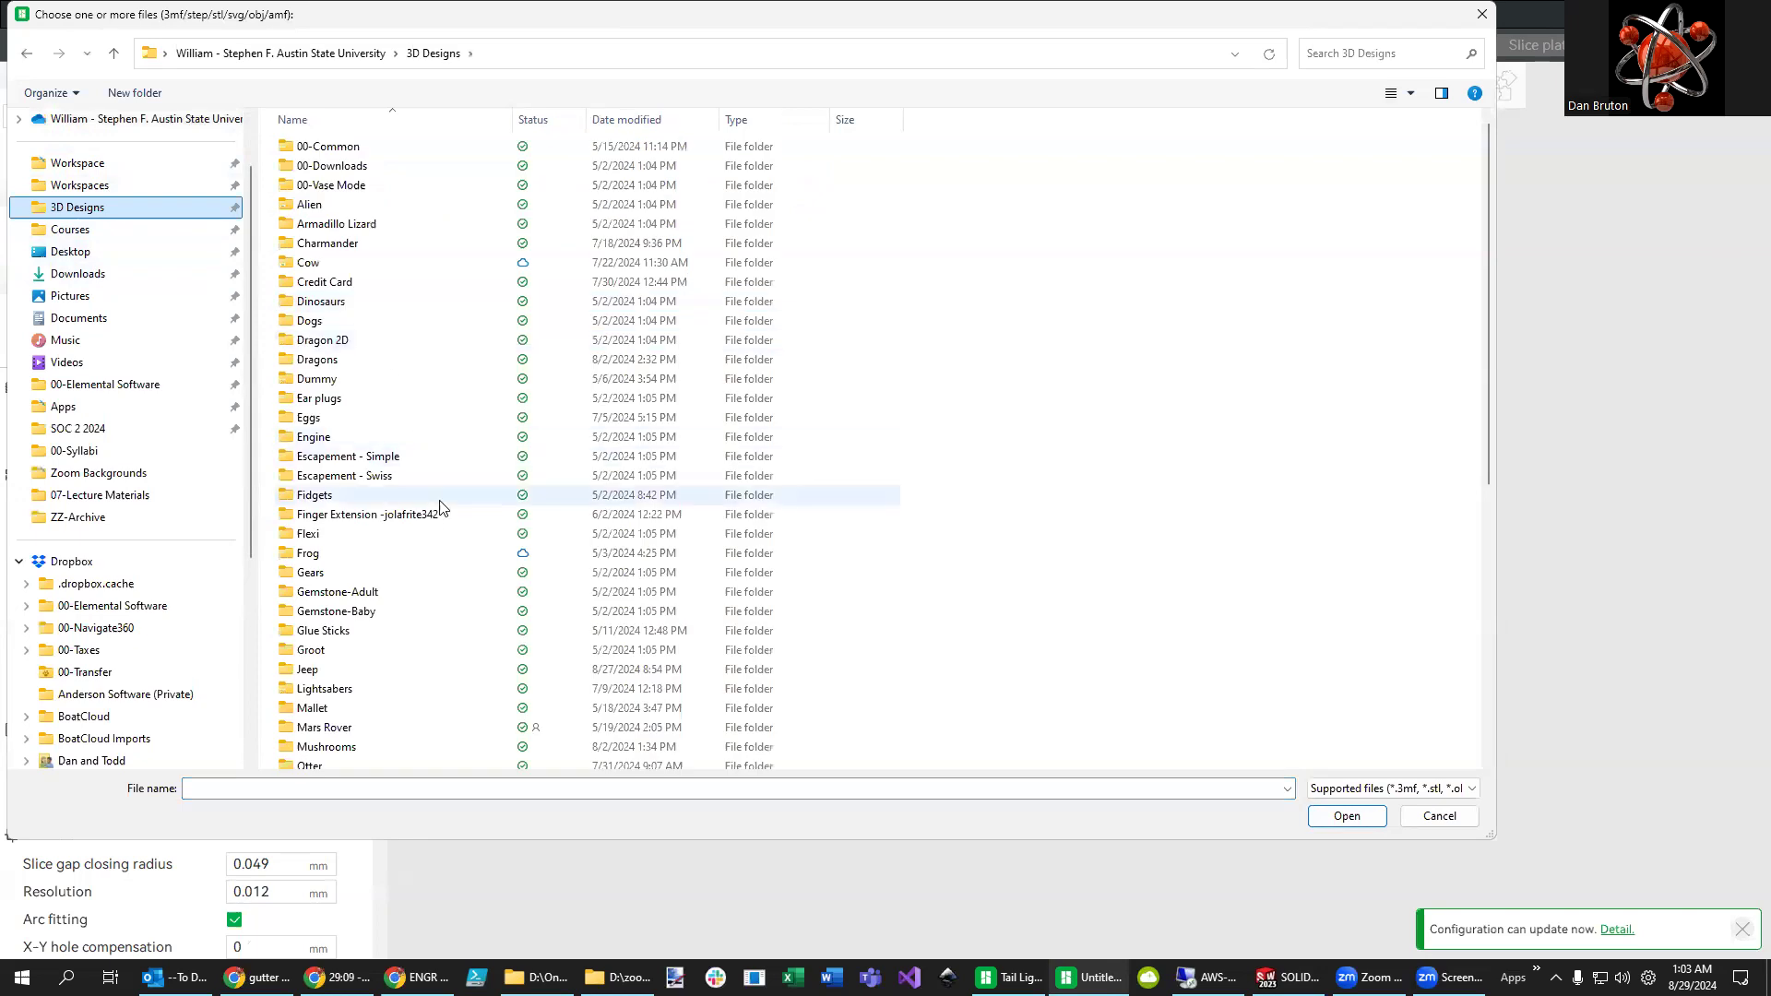
{"action": "scroll", "coordinate": [441, 666], "scroll_direction": "down", "scroll_amount": 3}
{"action": "double_click", "coordinate": [352, 671]}
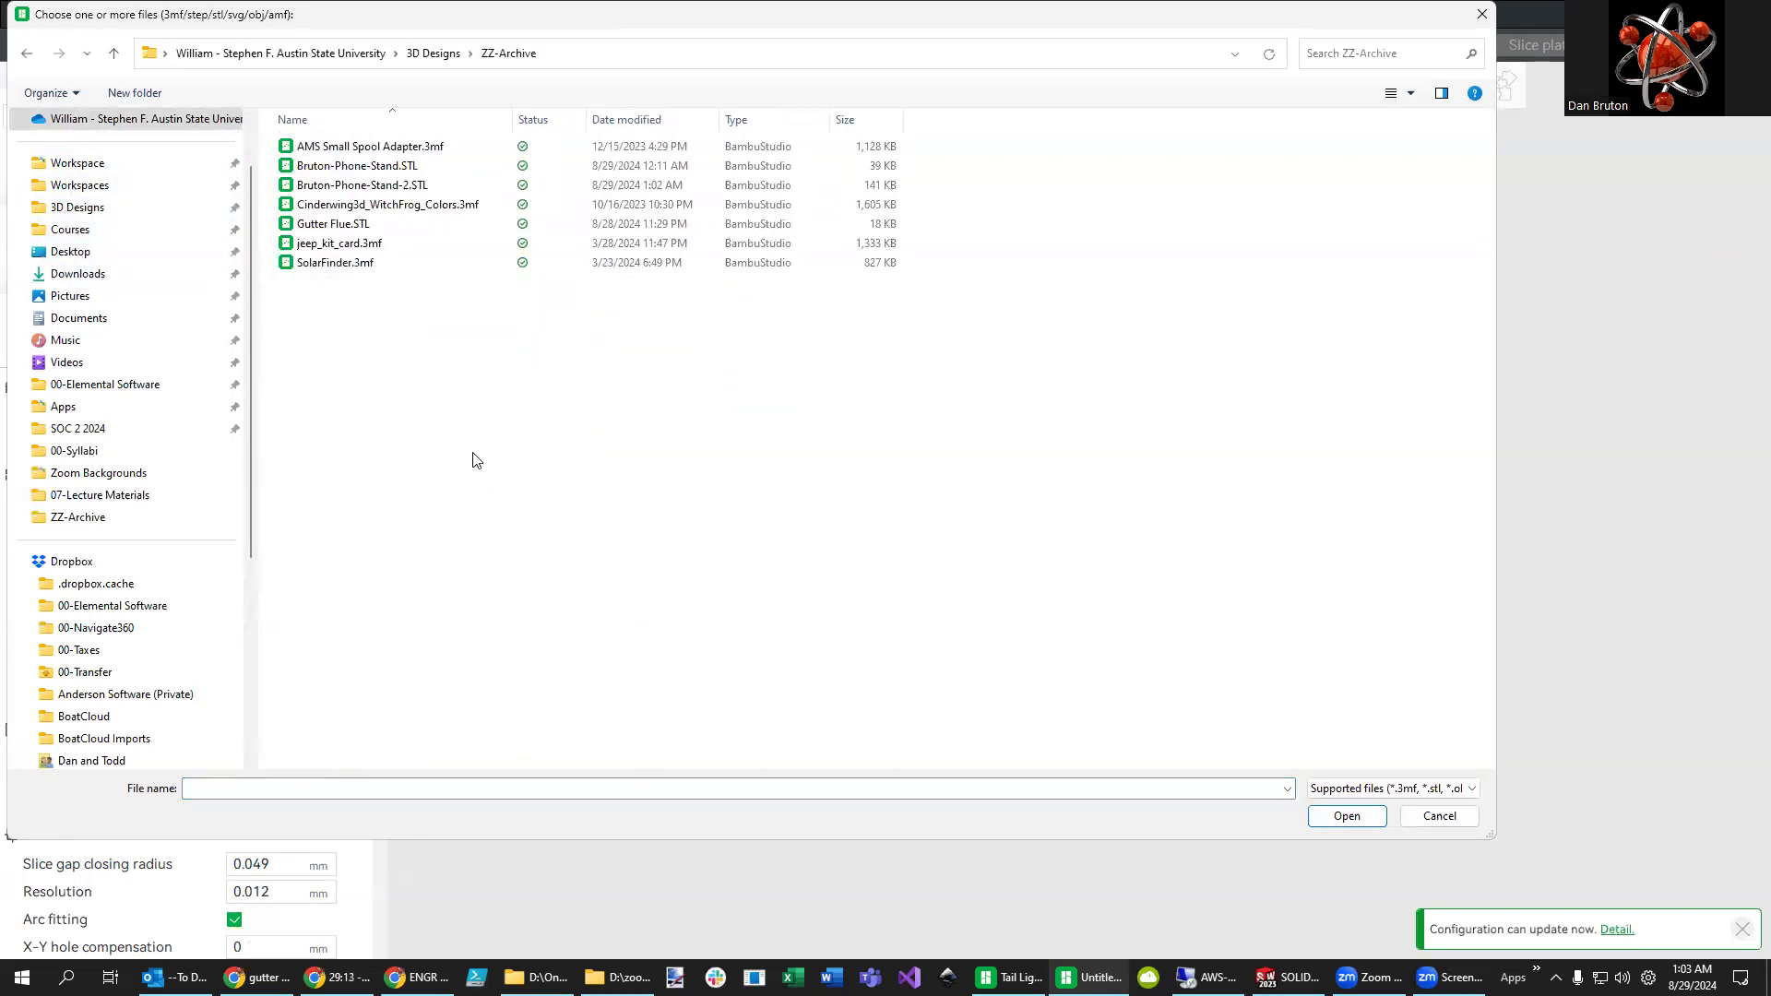
{"action": "left_click", "coordinate": [1440, 815]}
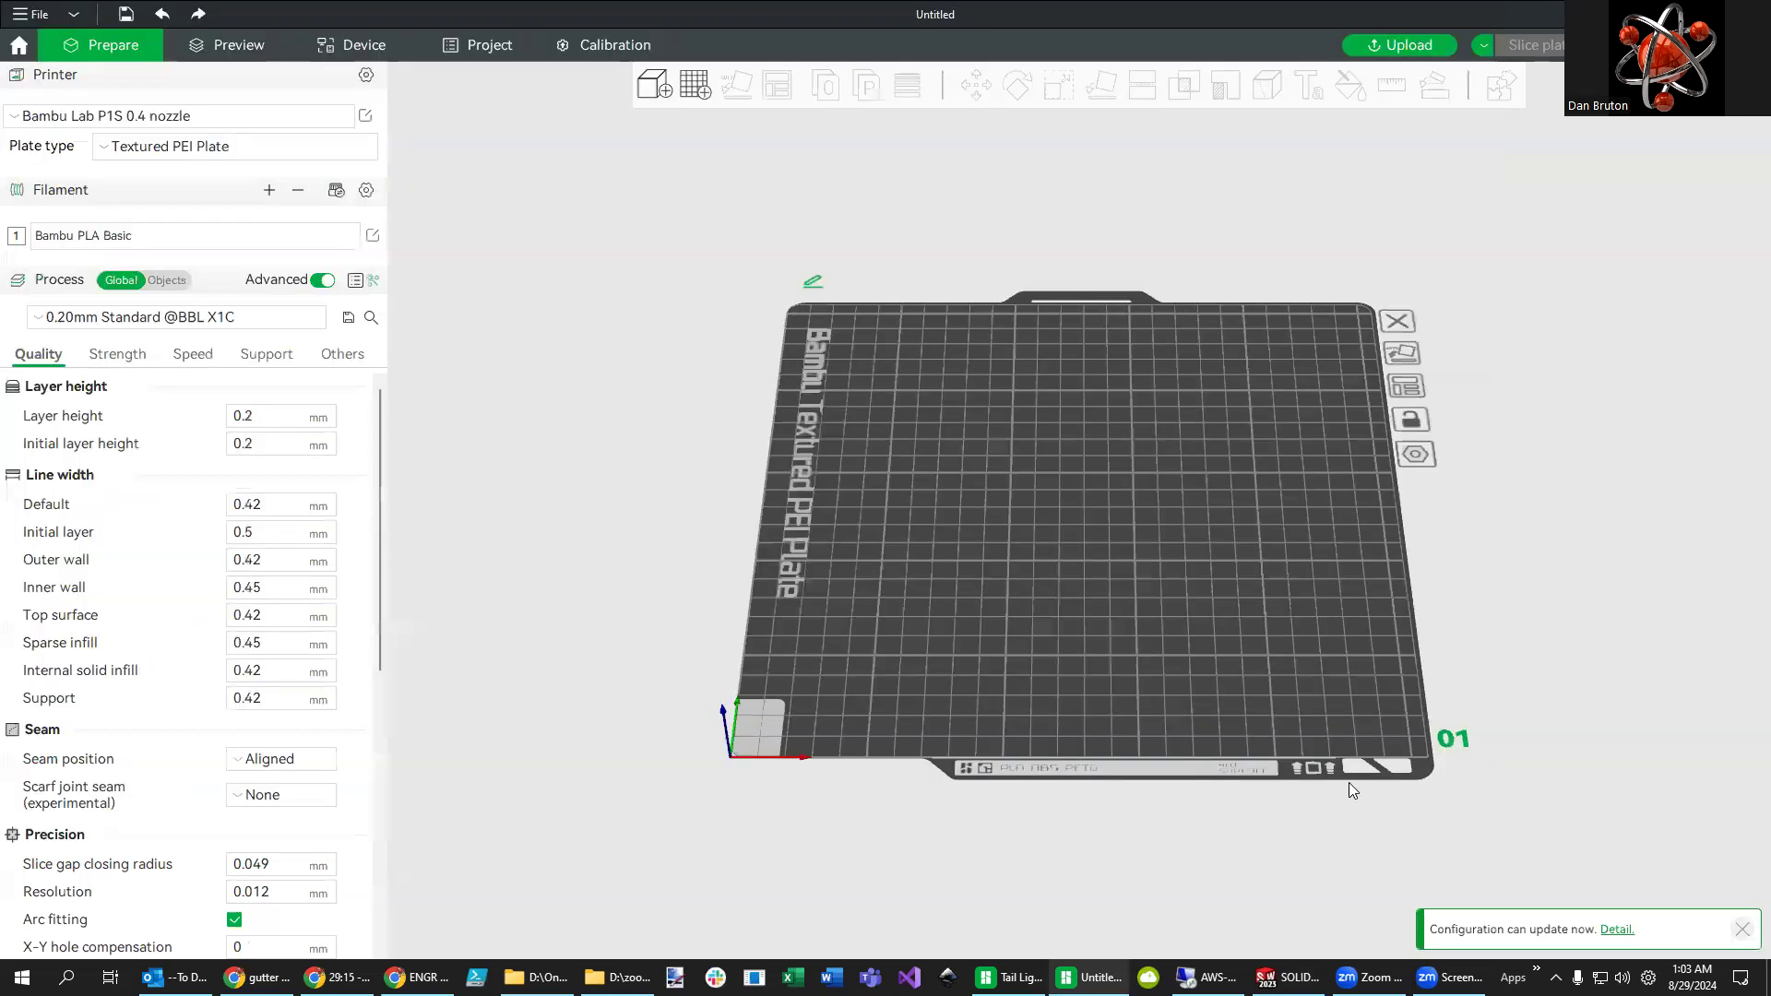
- Import the most recent phone stand STL, the version ending in "-2", from the ZZ-Archive folder inside 3D Designs
{"action": "left_click", "coordinate": [654, 86]}
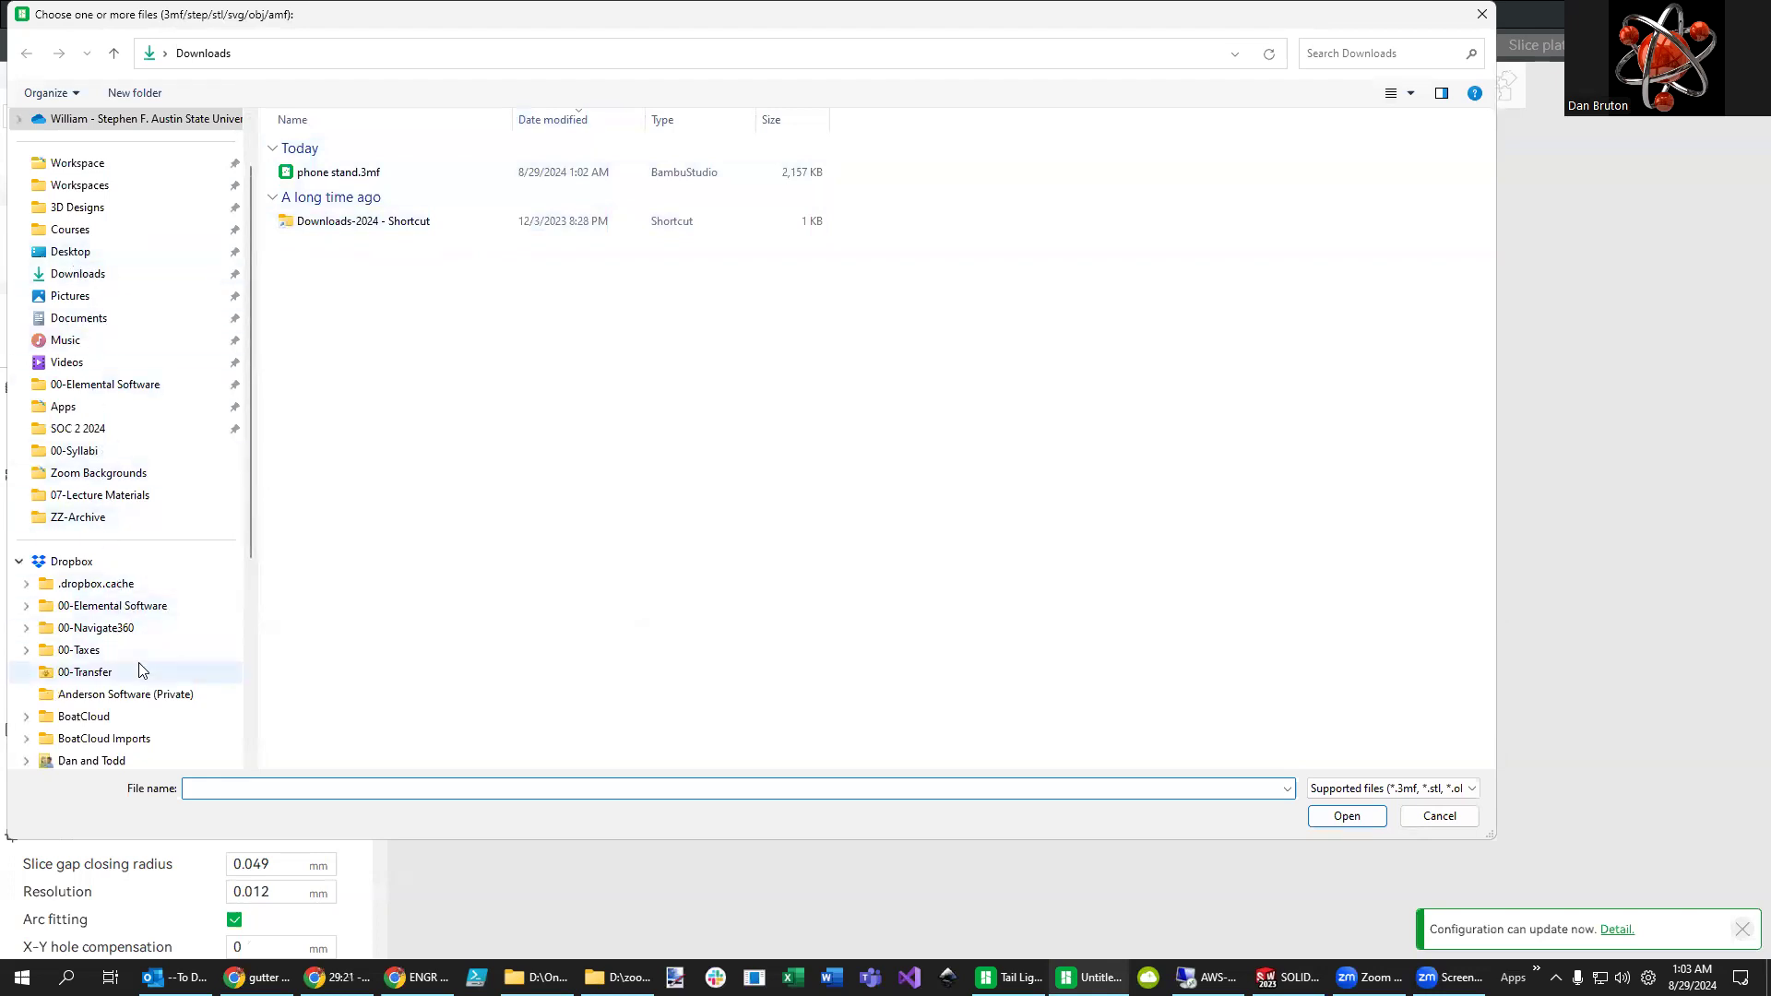
{"action": "scroll", "coordinate": [157, 656], "scroll_direction": "down", "scroll_amount": 4}
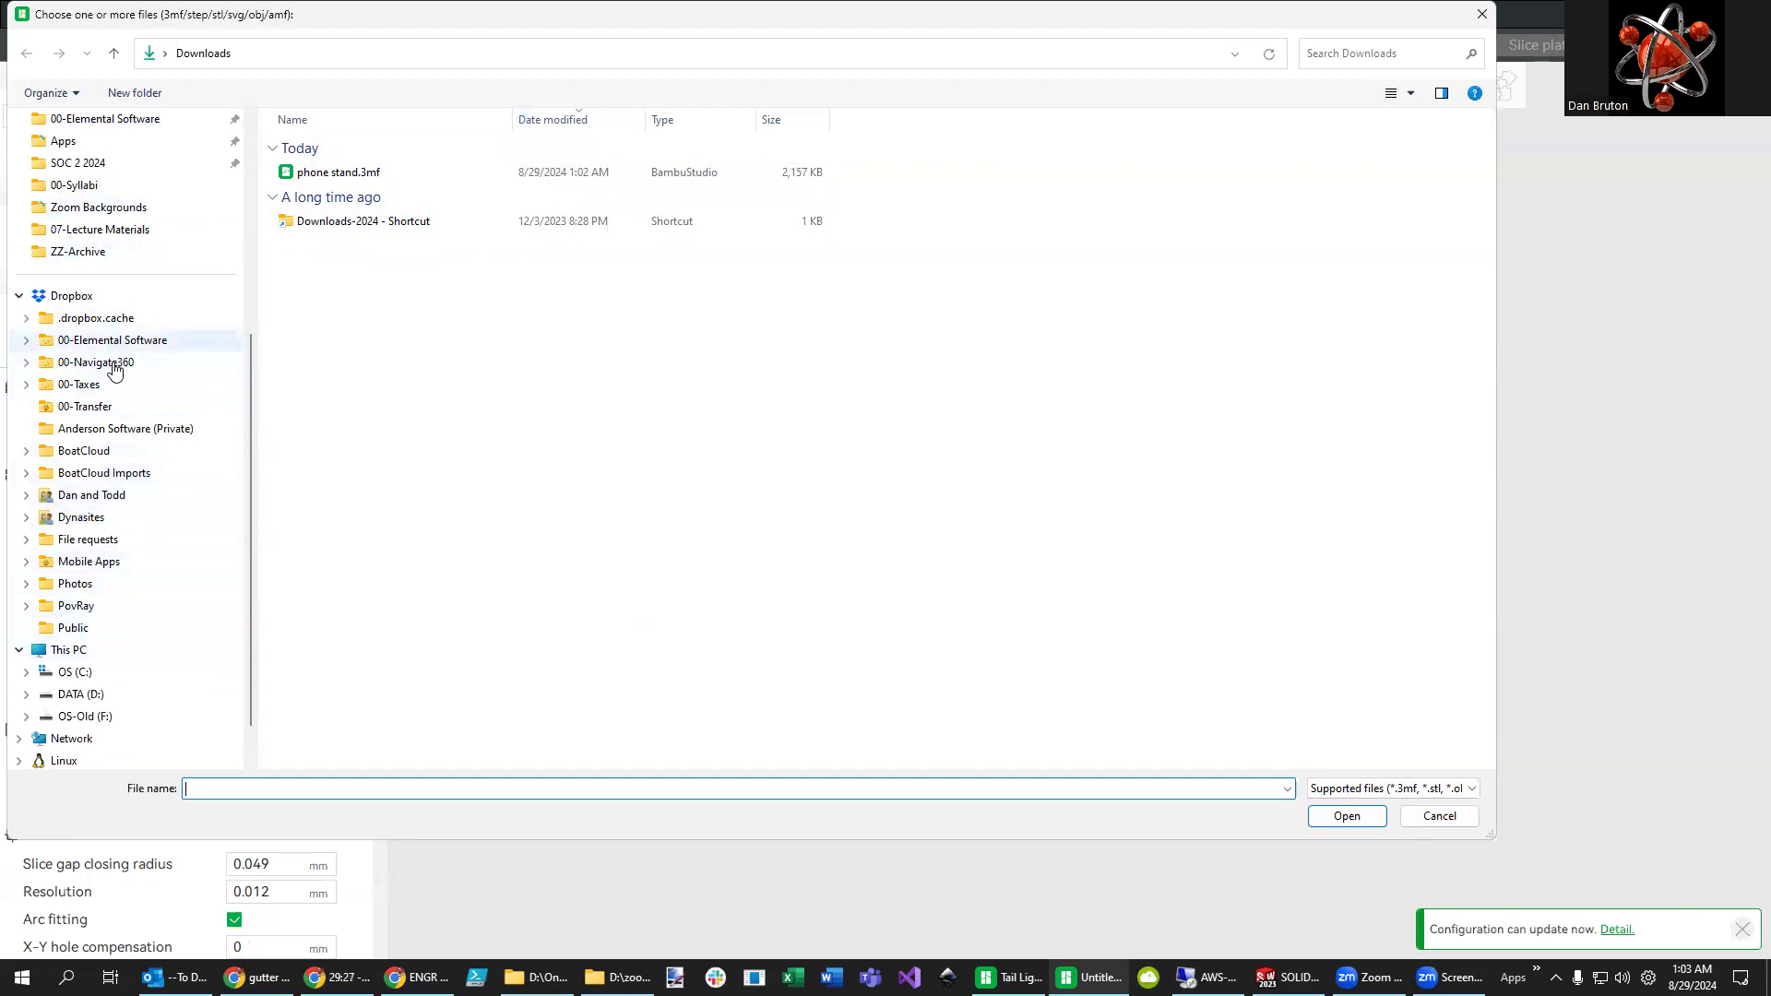
{"action": "scroll", "coordinate": [118, 388], "scroll_direction": "up", "scroll_amount": 5}
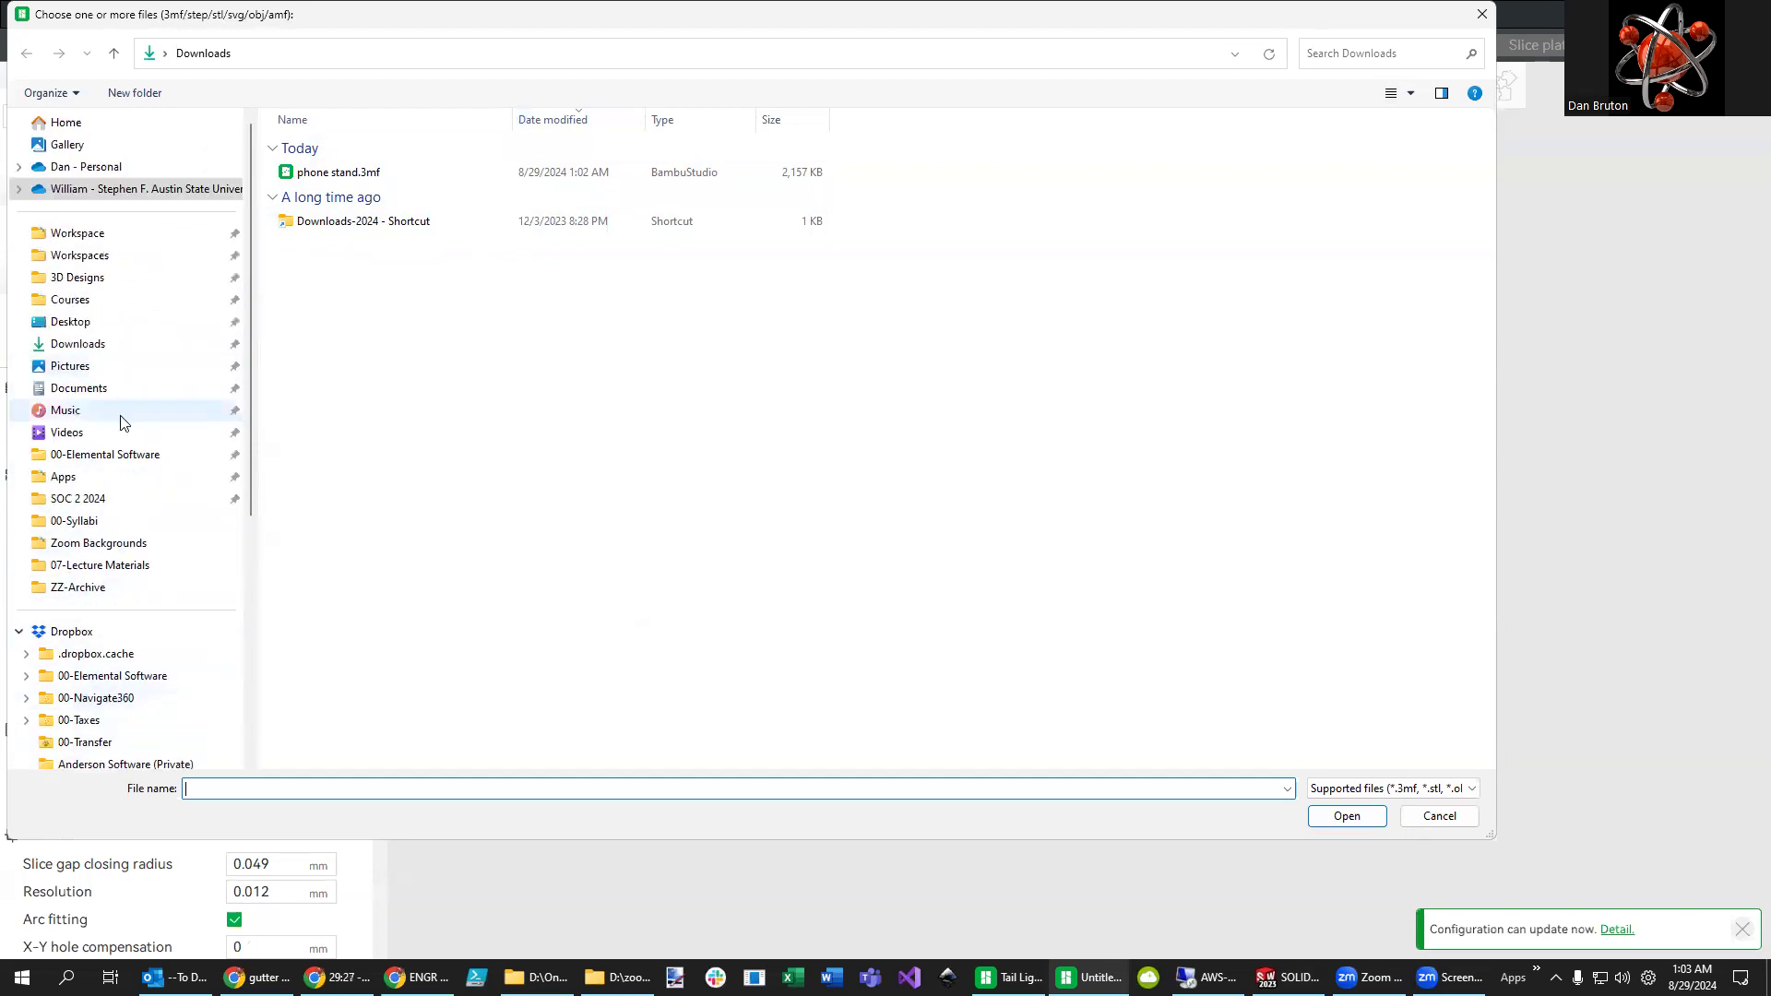
{"action": "left_click", "coordinate": [107, 189]}
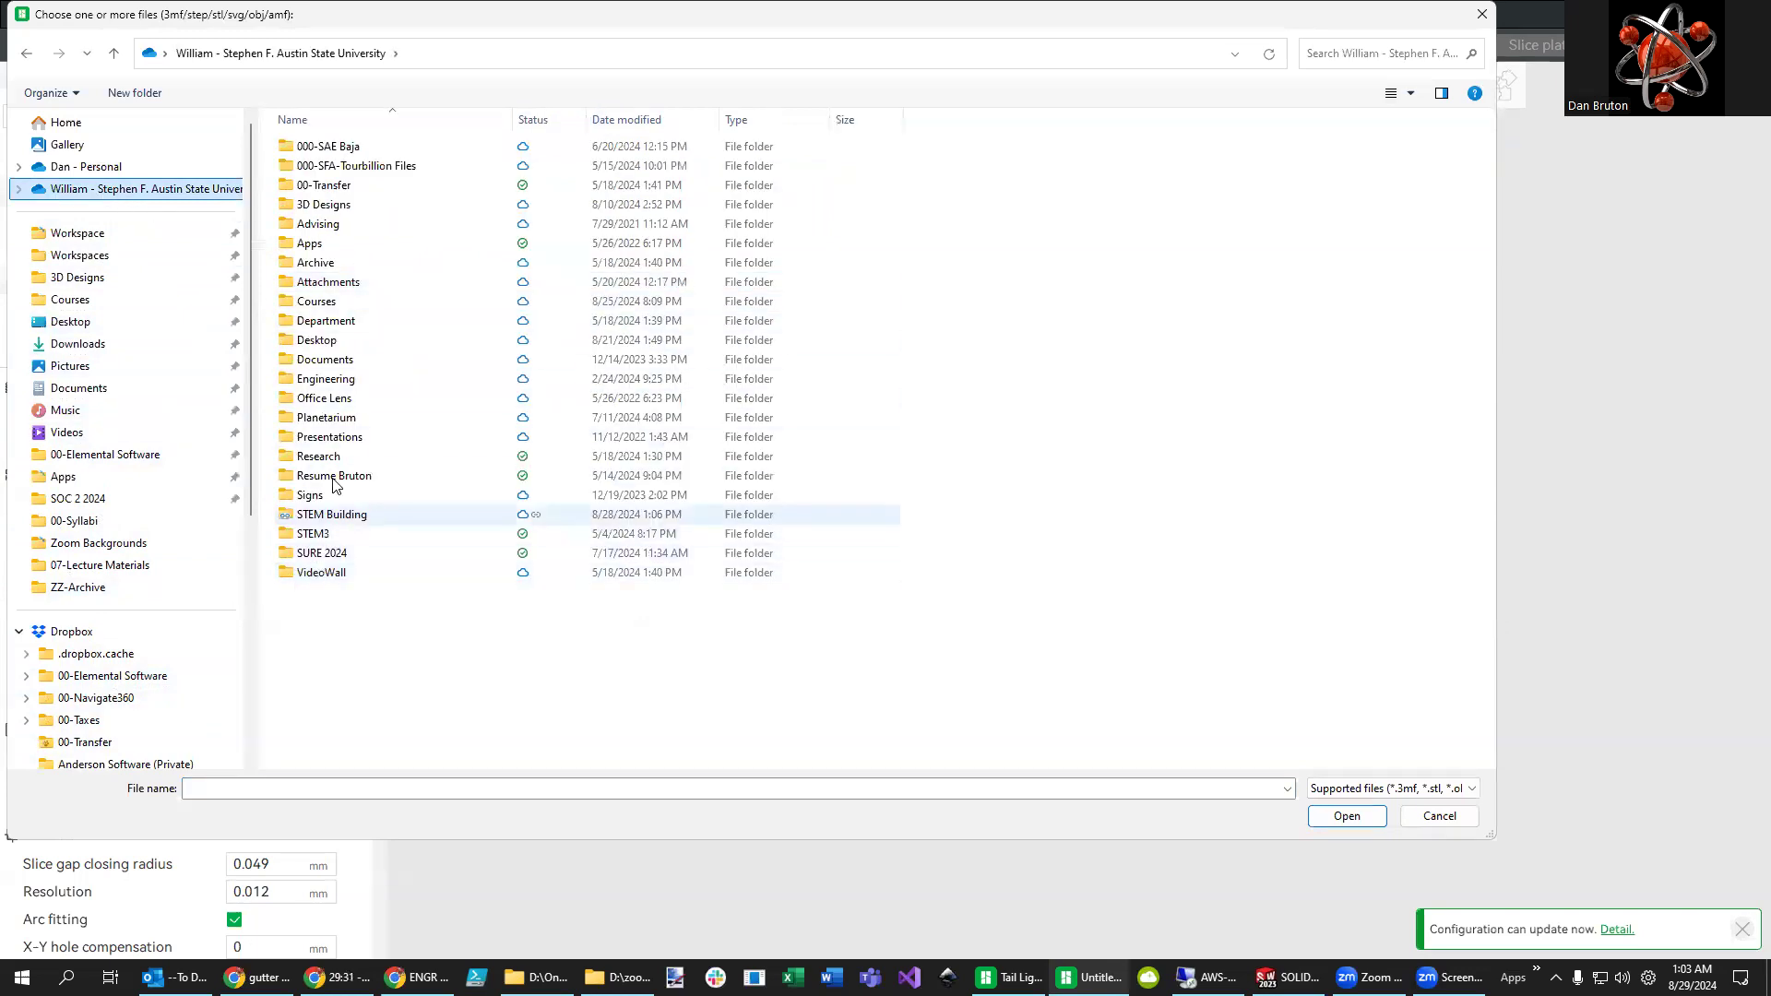
{"action": "left_click", "coordinate": [332, 205]}
{"action": "double_click", "coordinate": [332, 205]}
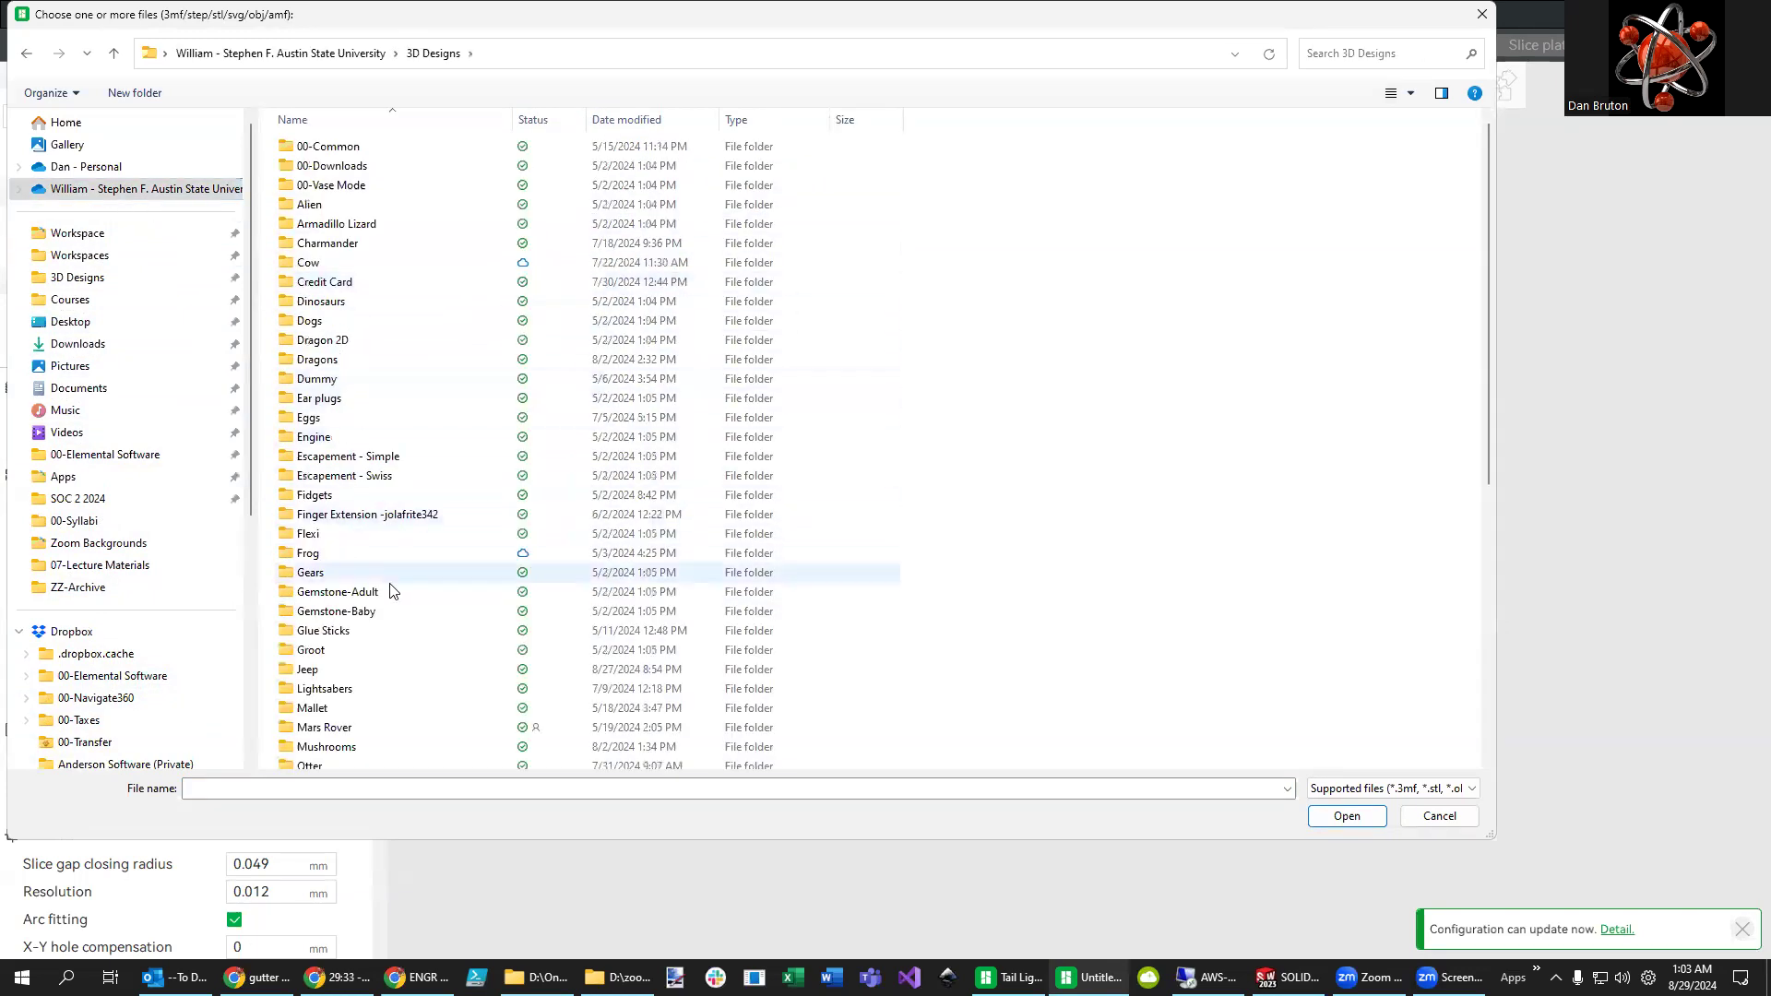
{"action": "scroll", "coordinate": [316, 646], "scroll_direction": "down", "scroll_amount": 10}
{"action": "double_click", "coordinate": [317, 681]}
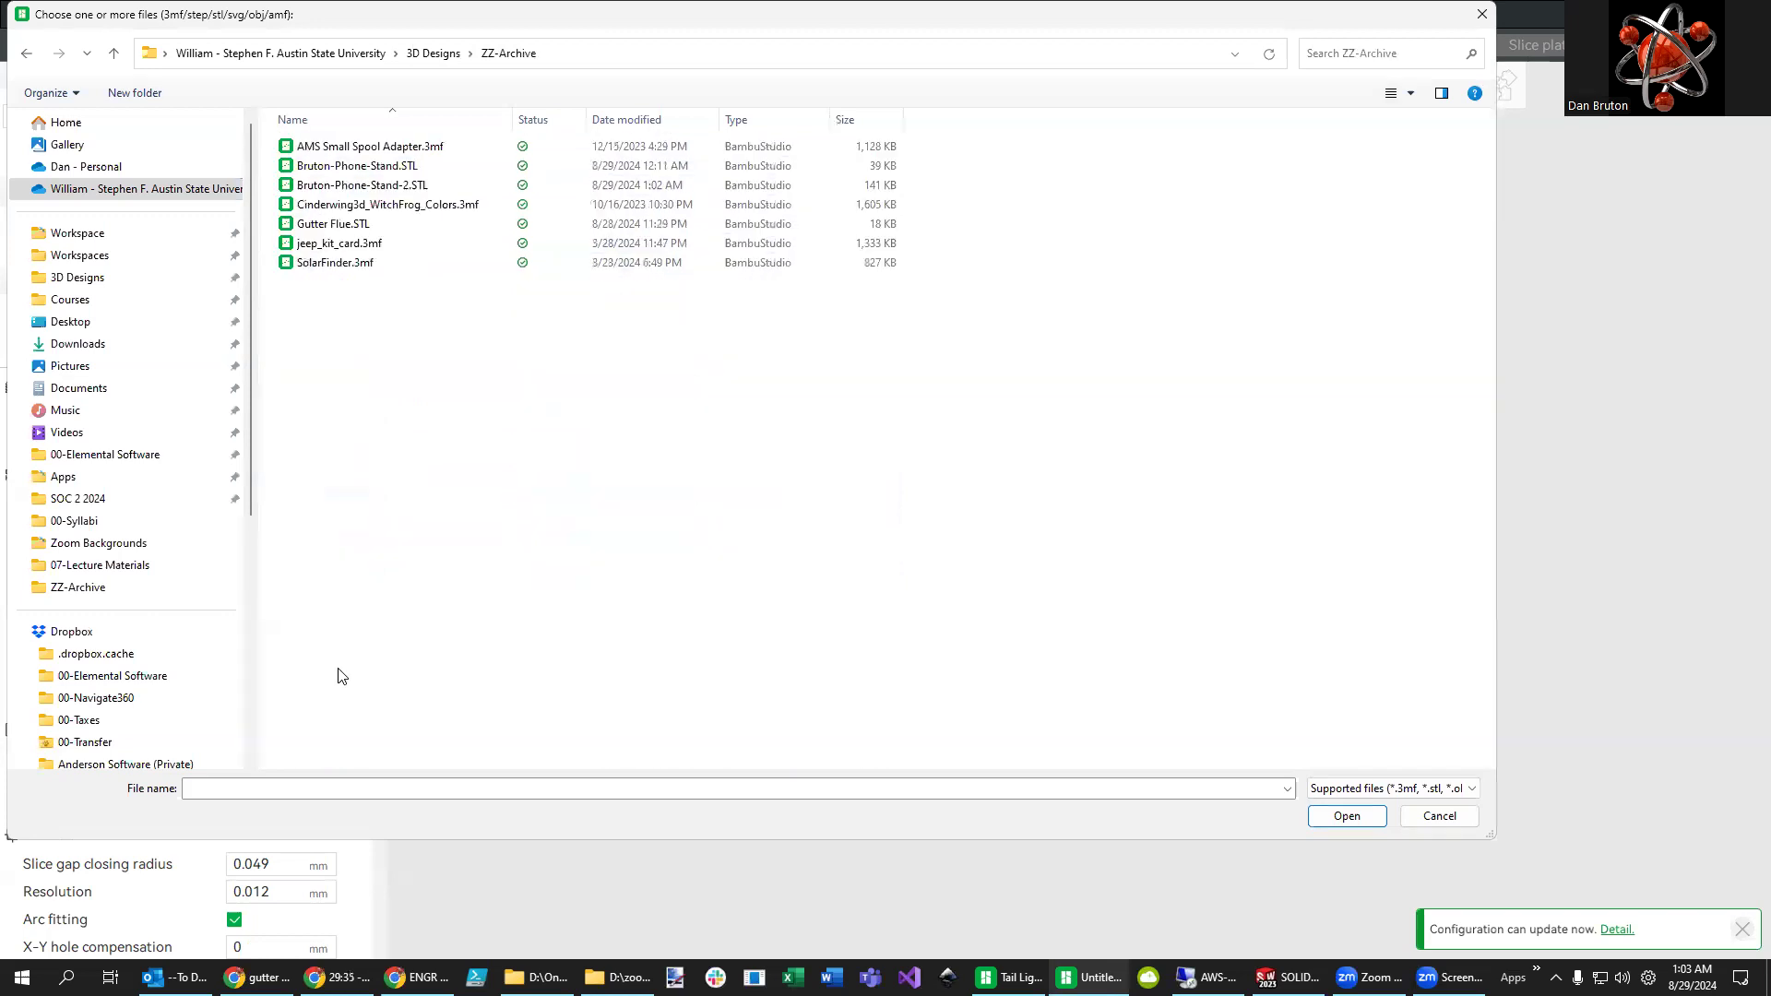
{"action": "left_click", "coordinate": [626, 120]}
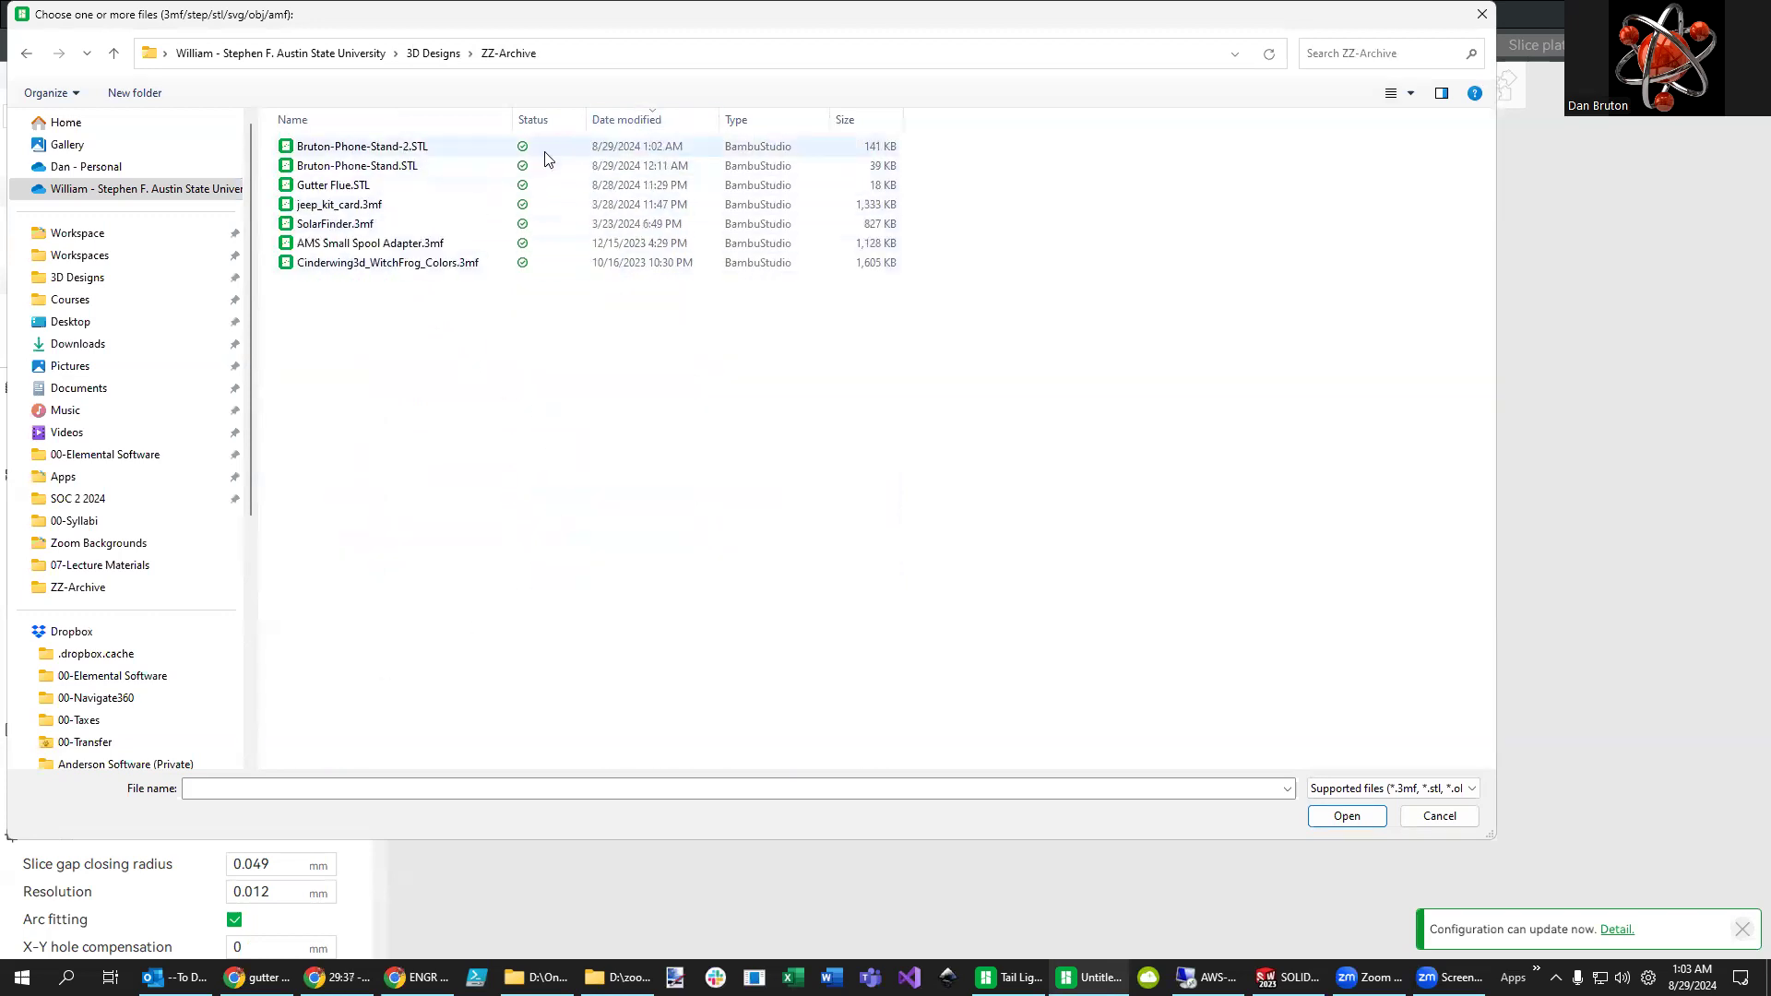
{"action": "double_click", "coordinate": [562, 145]}
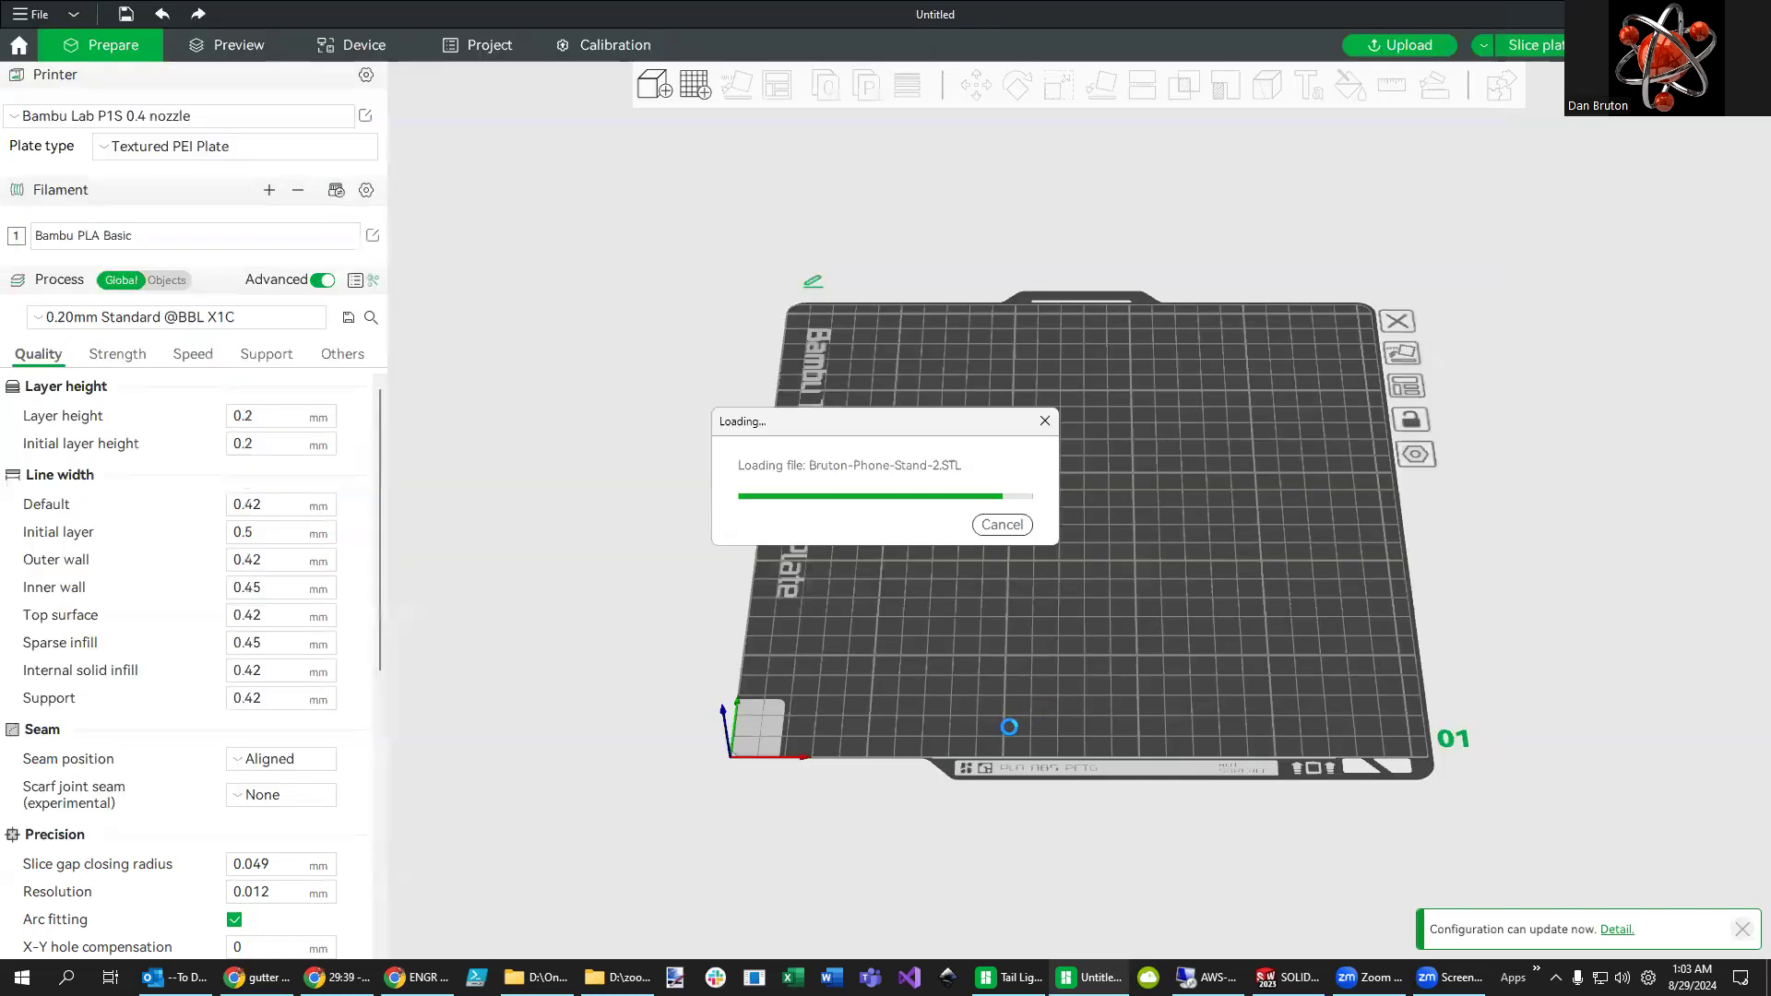
- Auto-orient the imported phone stand on the Textured PEI plate
{"action": "left_click_drag", "start_coordinate": [1273, 640], "coordinate": [950, 683]}
{"action": "key", "text": "6"}
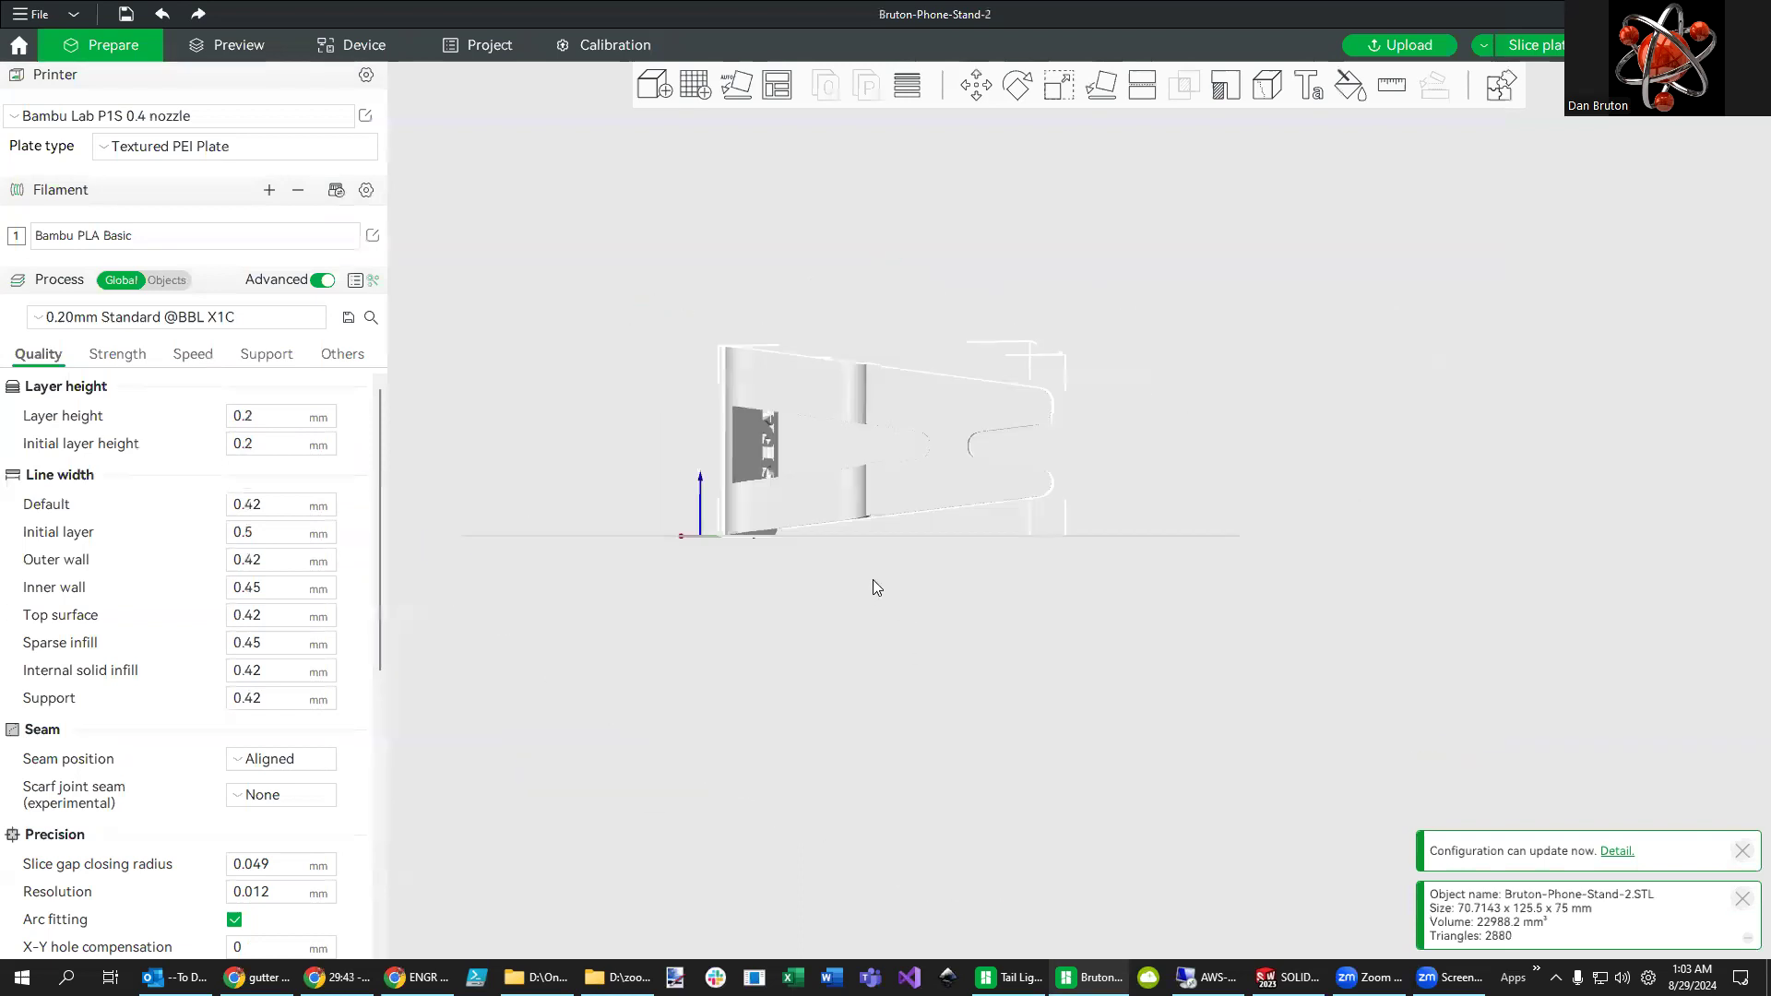
{"action": "left_click_drag", "start_coordinate": [871, 598], "coordinate": [1151, 614]}
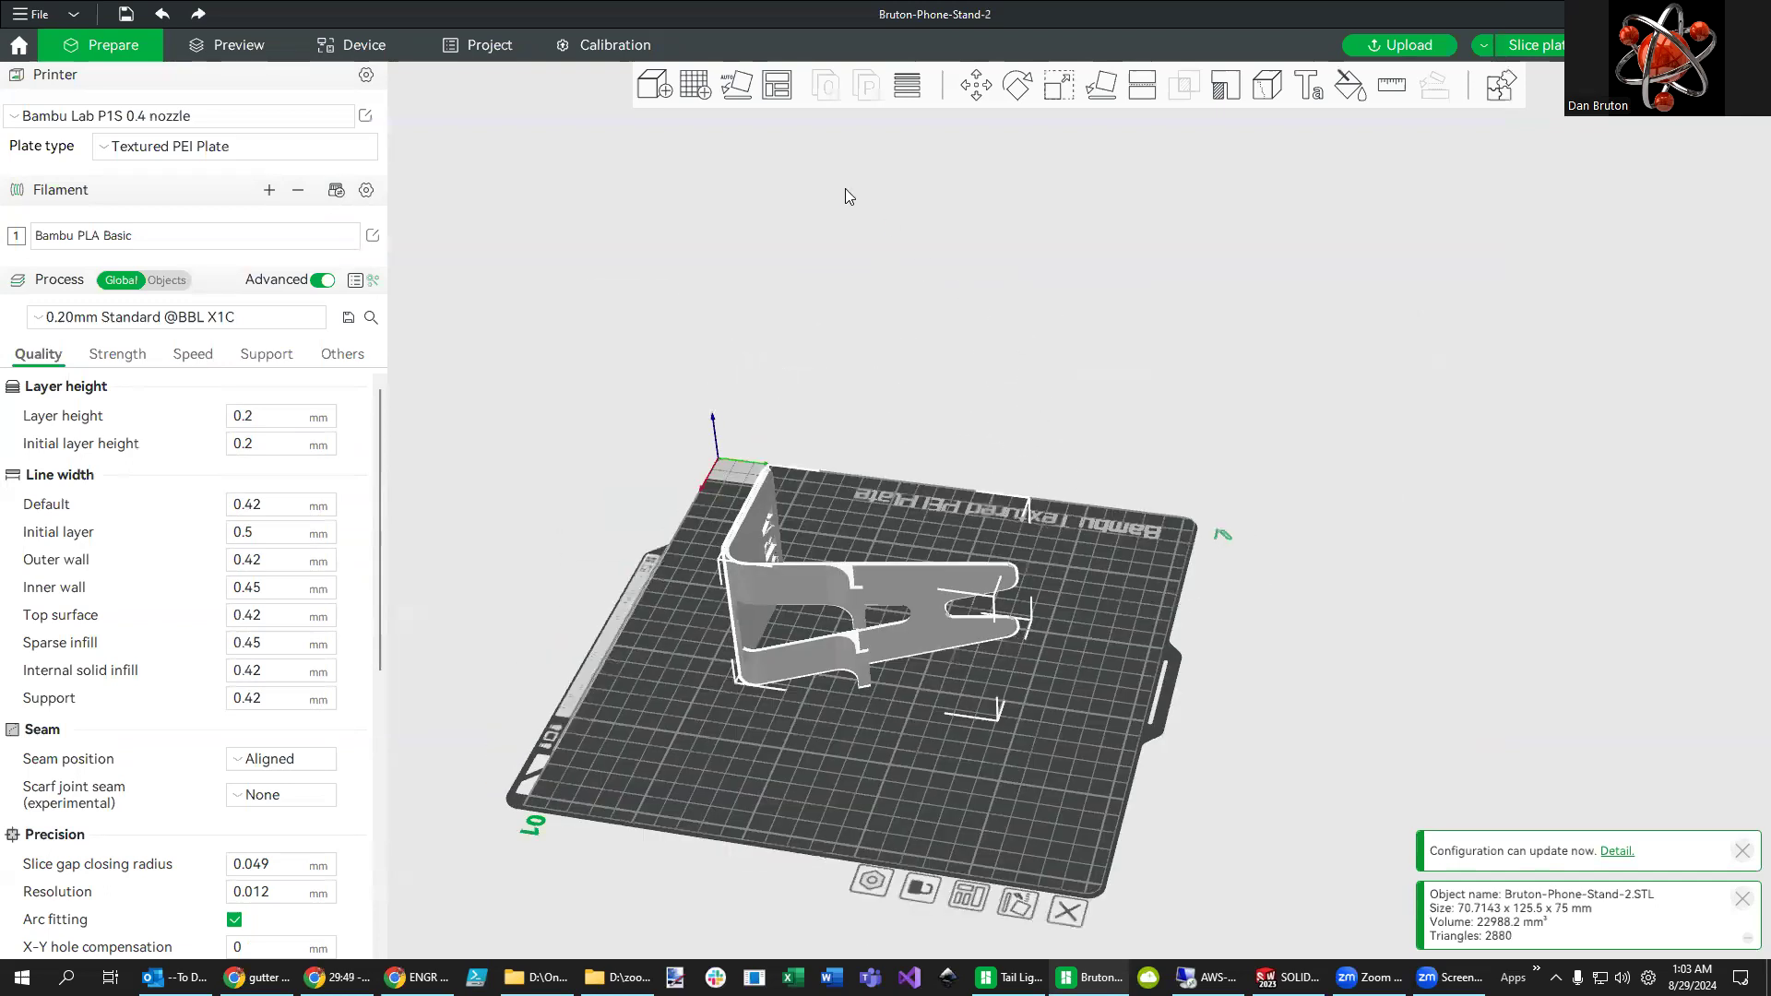
{"action": "left_click", "coordinate": [738, 88]}
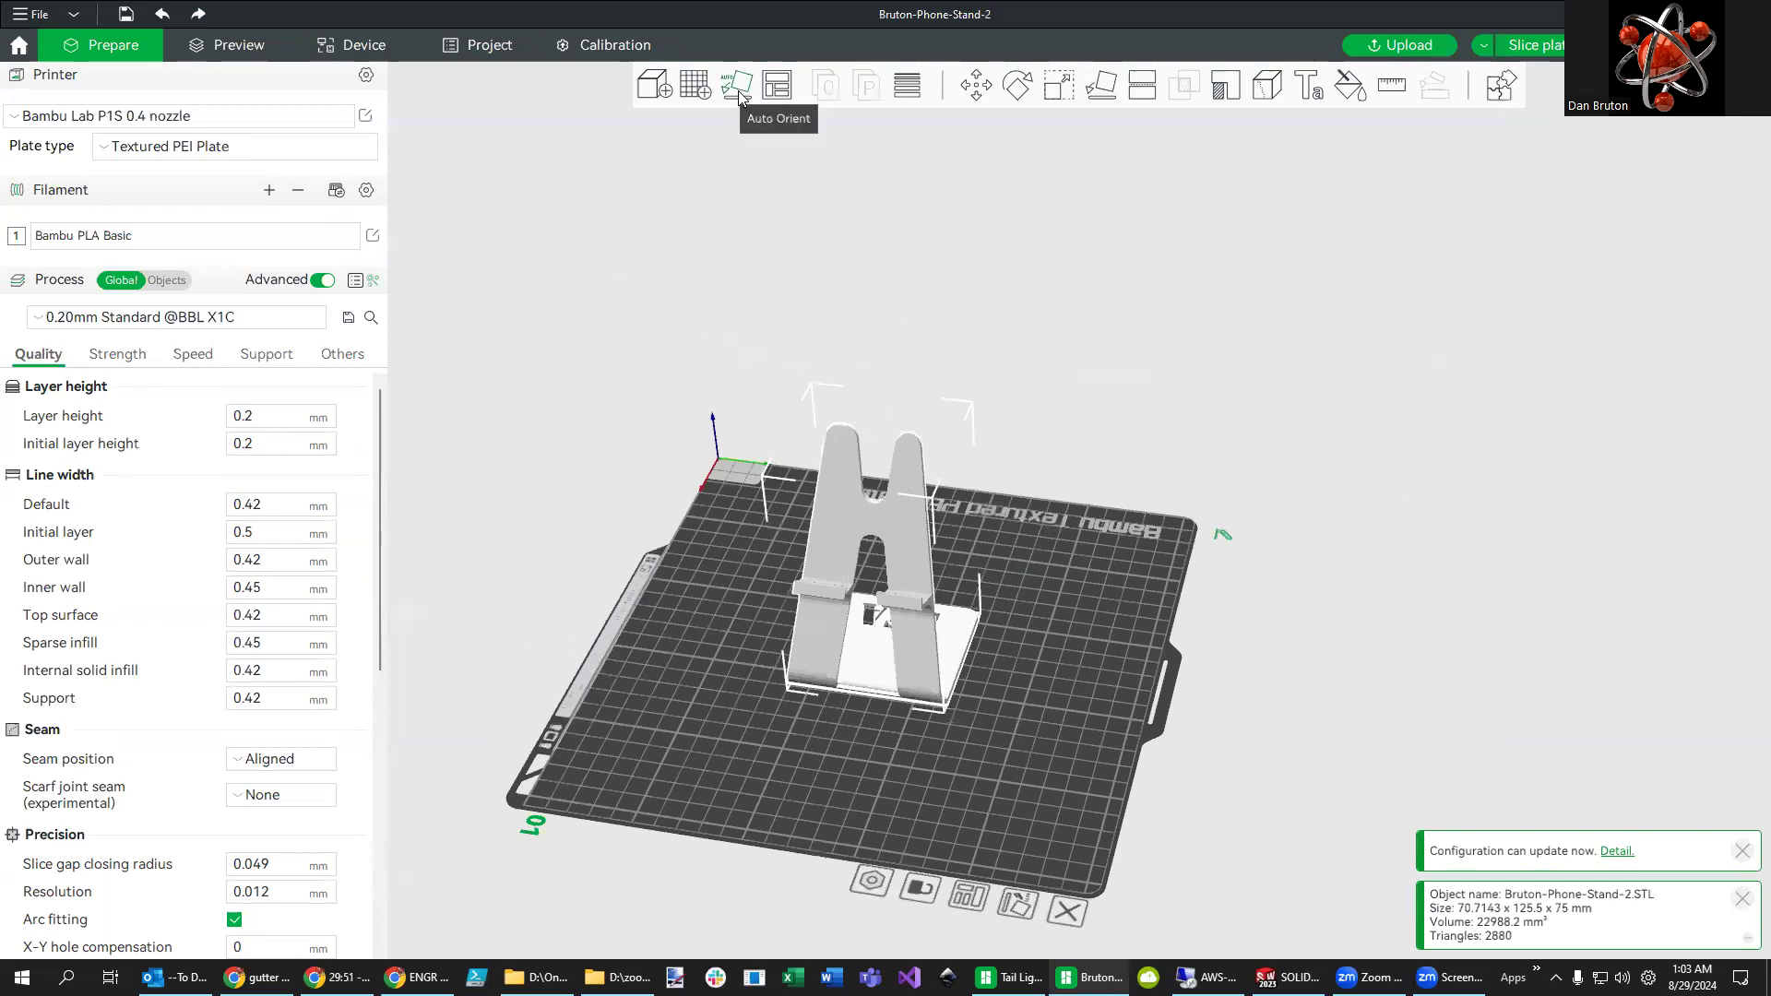
{"action": "left_click_drag", "start_coordinate": [1251, 738], "coordinate": [873, 565]}
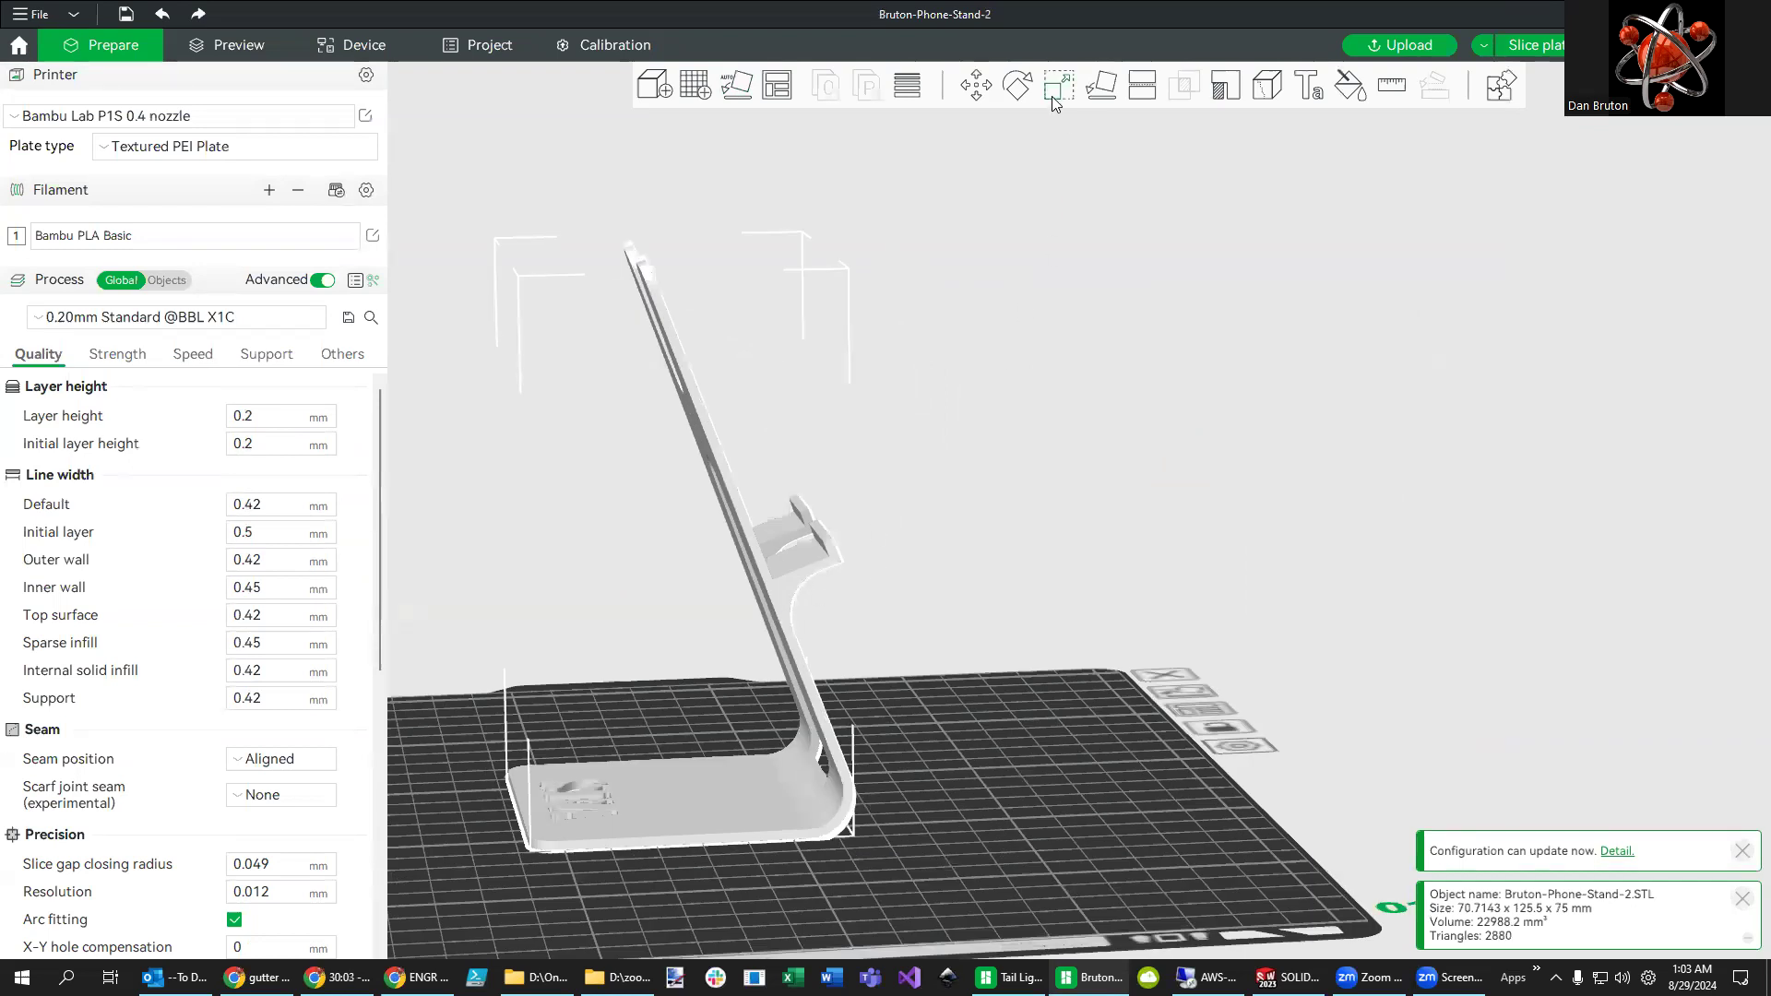
{"action": "left_click", "coordinate": [1022, 92]}
{"action": "scroll", "coordinate": [712, 664], "scroll_direction": "up", "scroll_amount": 5}
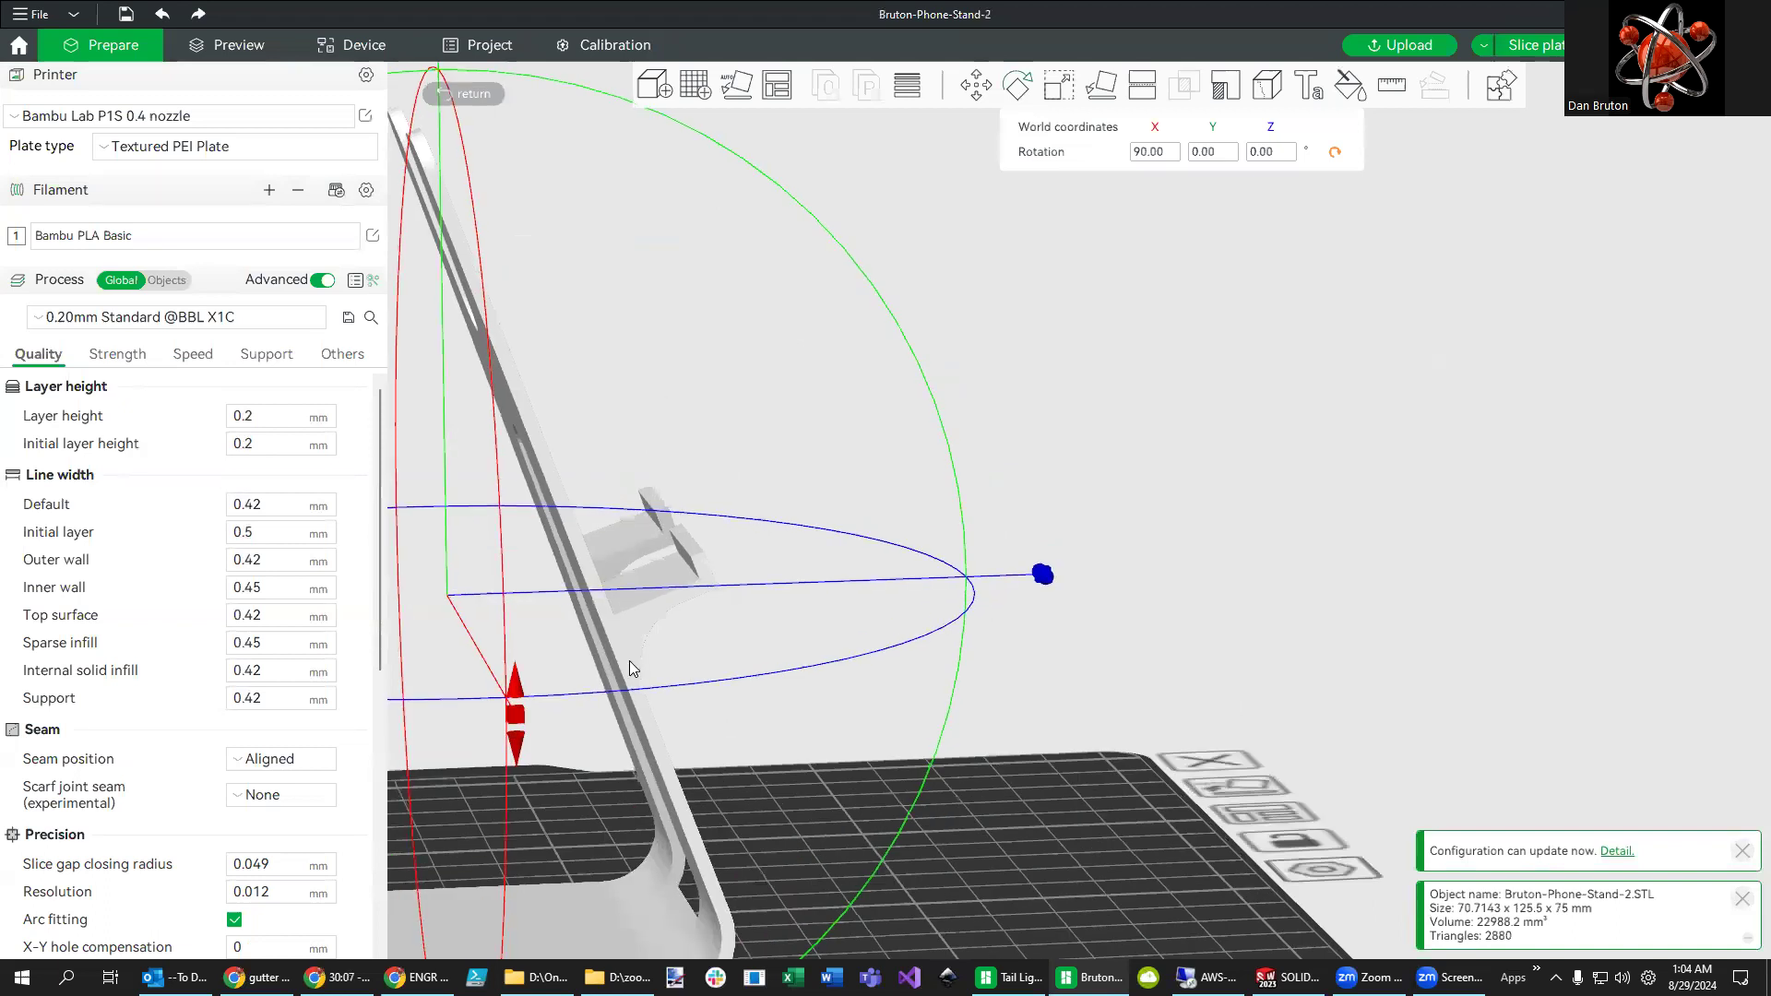
{"action": "scroll", "coordinate": [496, 522], "scroll_direction": "up", "scroll_amount": 3}
{"action": "scroll", "coordinate": [513, 524], "scroll_direction": "down", "scroll_amount": 5}
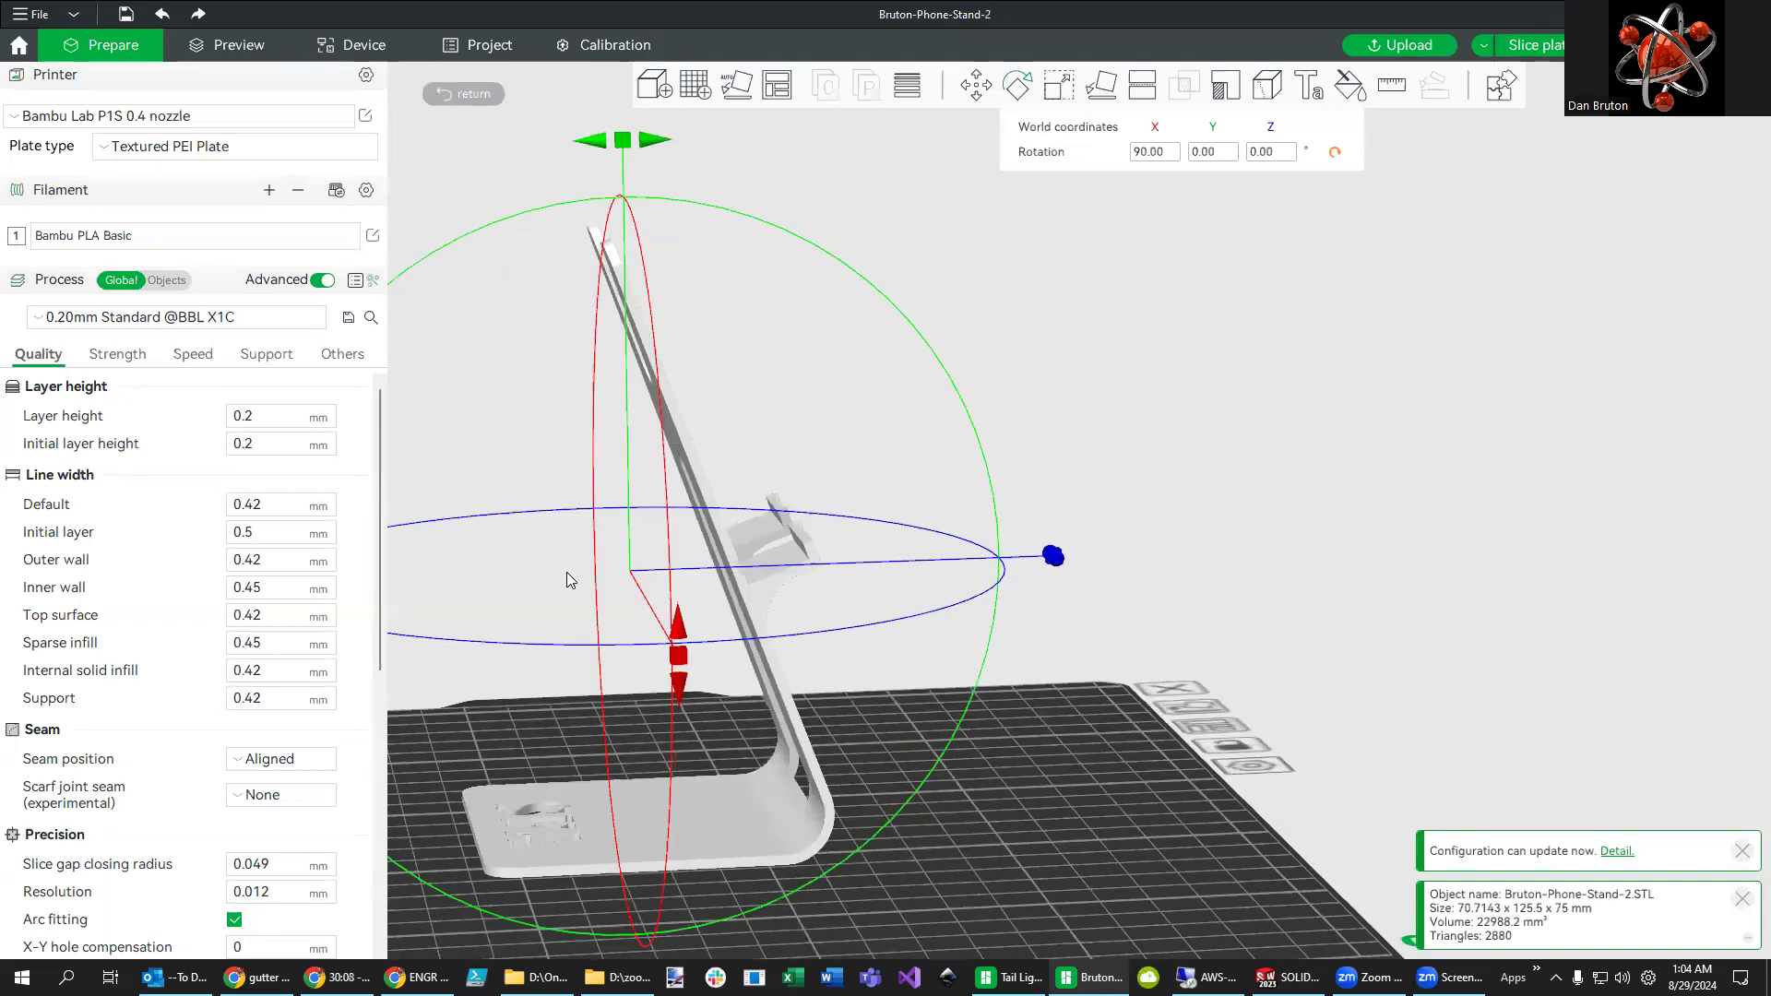
{"action": "scroll", "coordinate": [785, 615], "scroll_direction": "down", "scroll_amount": 3}
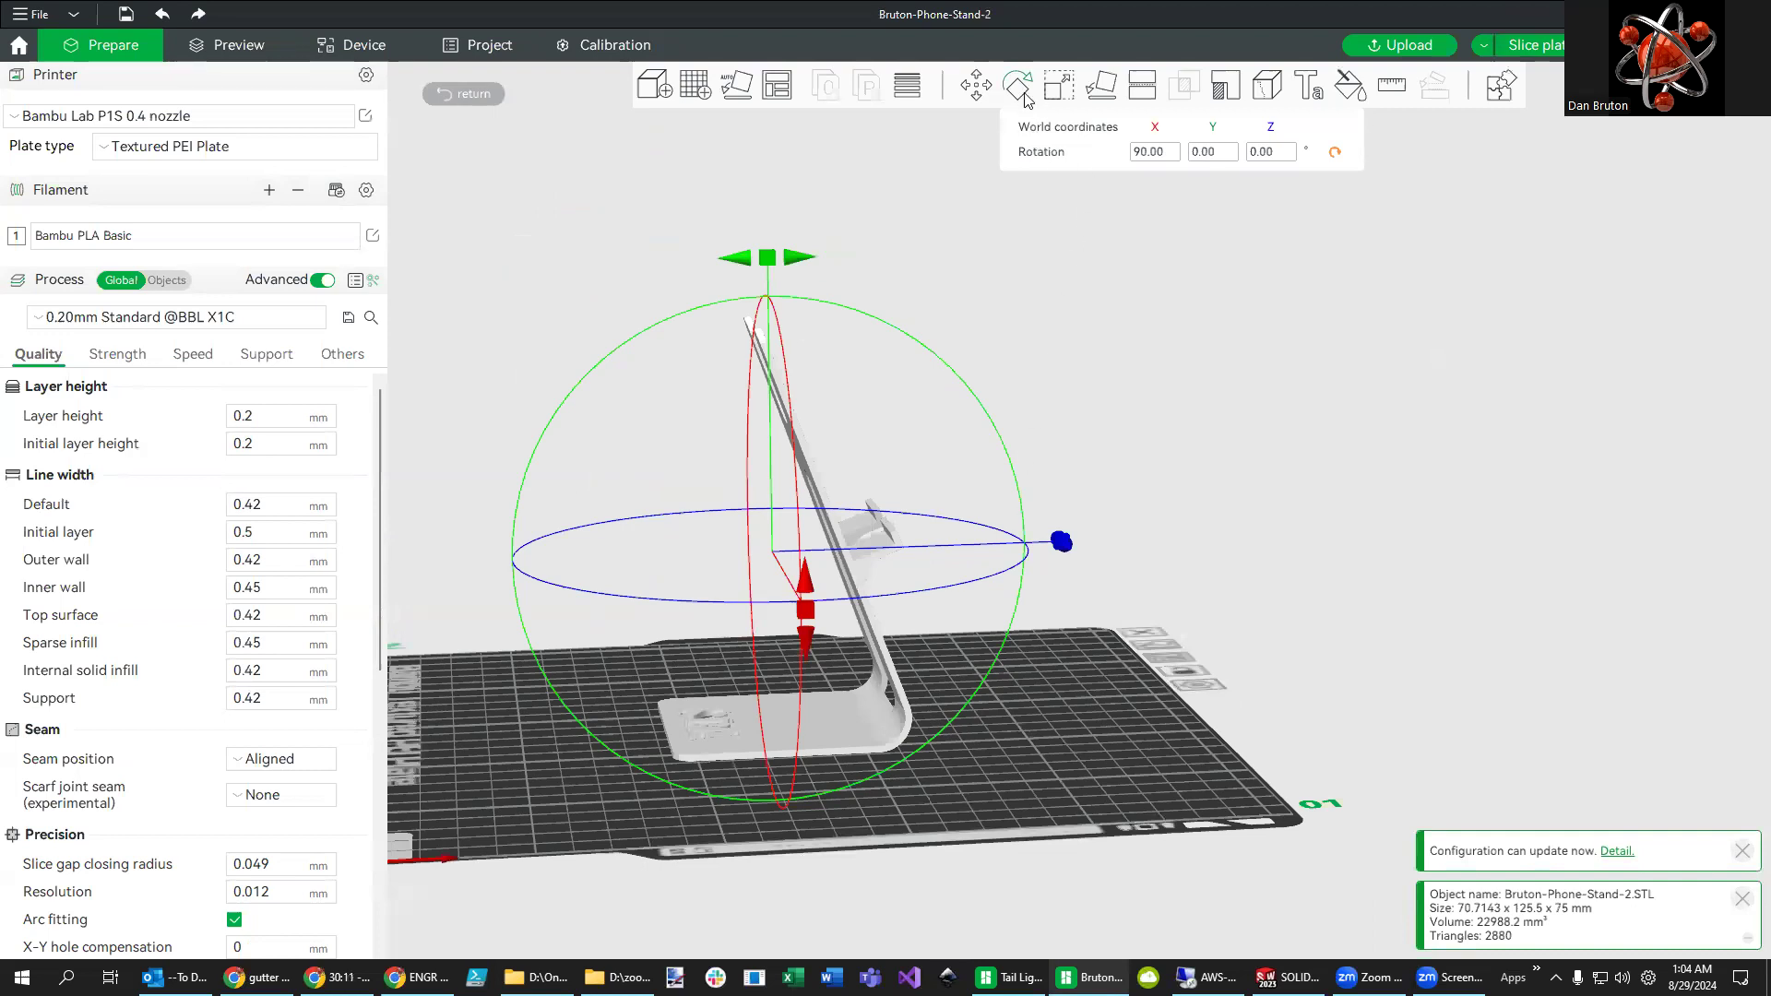
- Try to lay the phone stand on its side using Lay on Face, and inspect the resulting placement around the SFA lettering
{"action": "left_click", "coordinate": [1100, 85]}
{"action": "scroll", "coordinate": [784, 591], "scroll_direction": "up", "scroll_amount": 2}
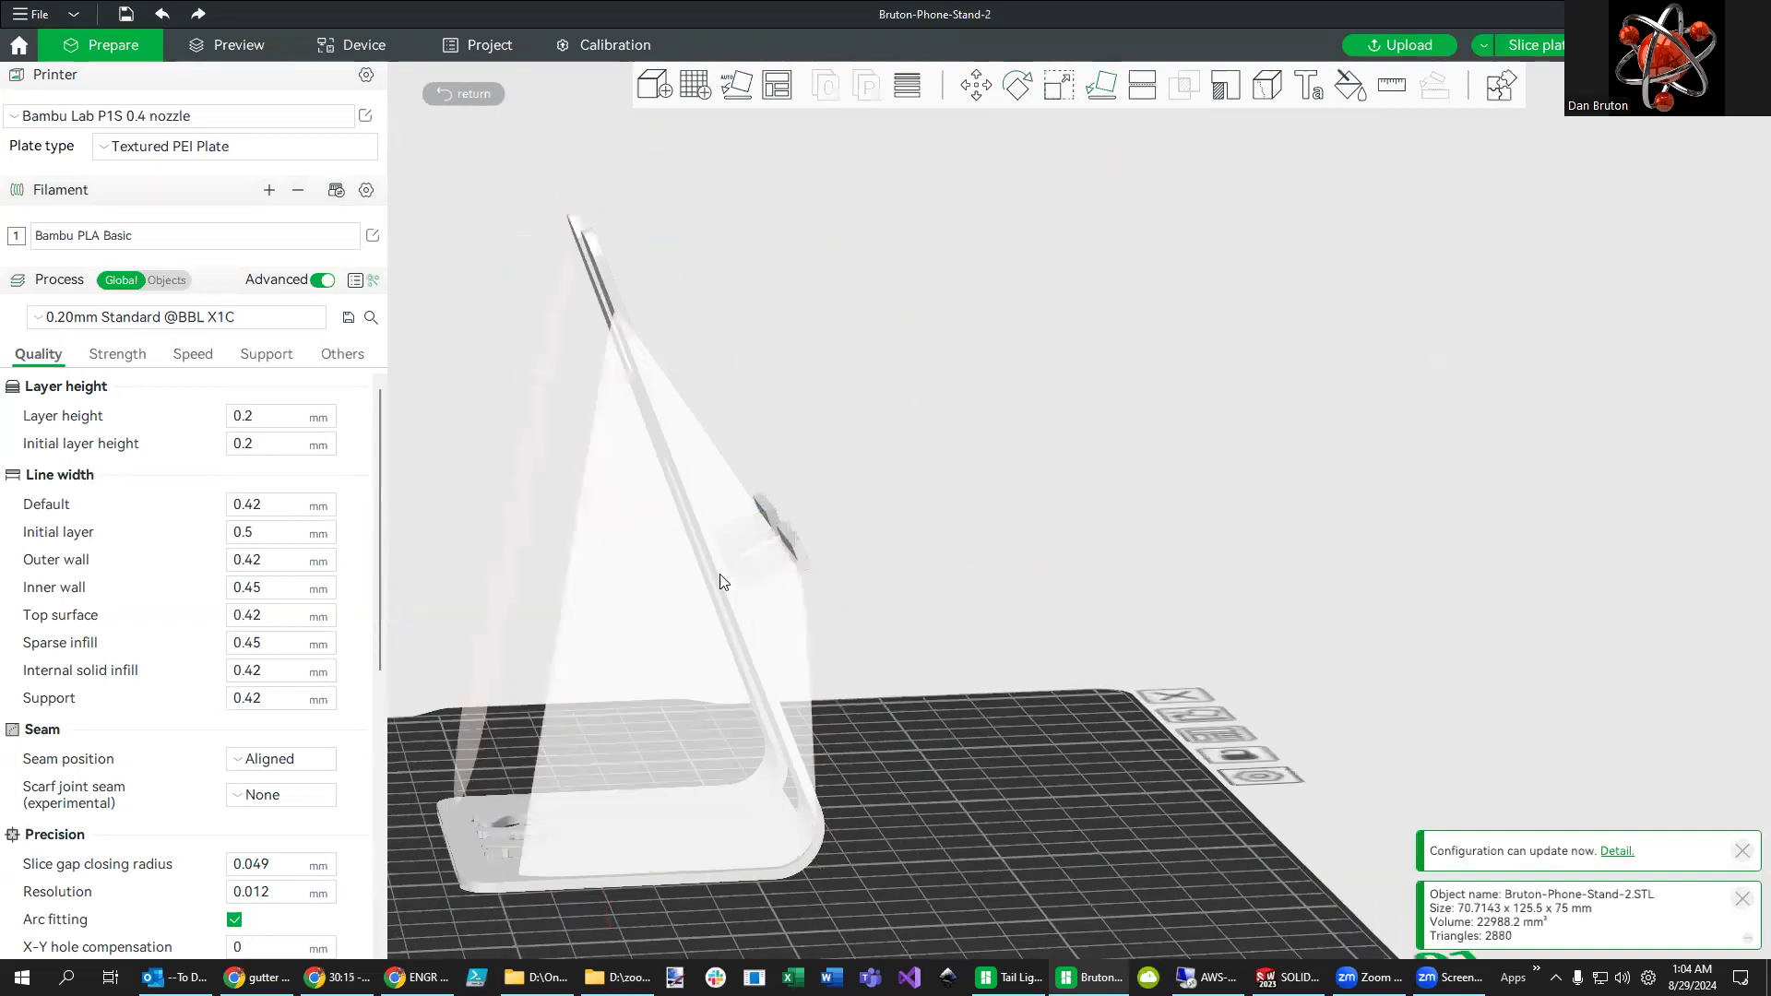
{"action": "scroll", "coordinate": [671, 411], "scroll_direction": "up", "scroll_amount": 2}
{"action": "left_click", "coordinate": [558, 370]}
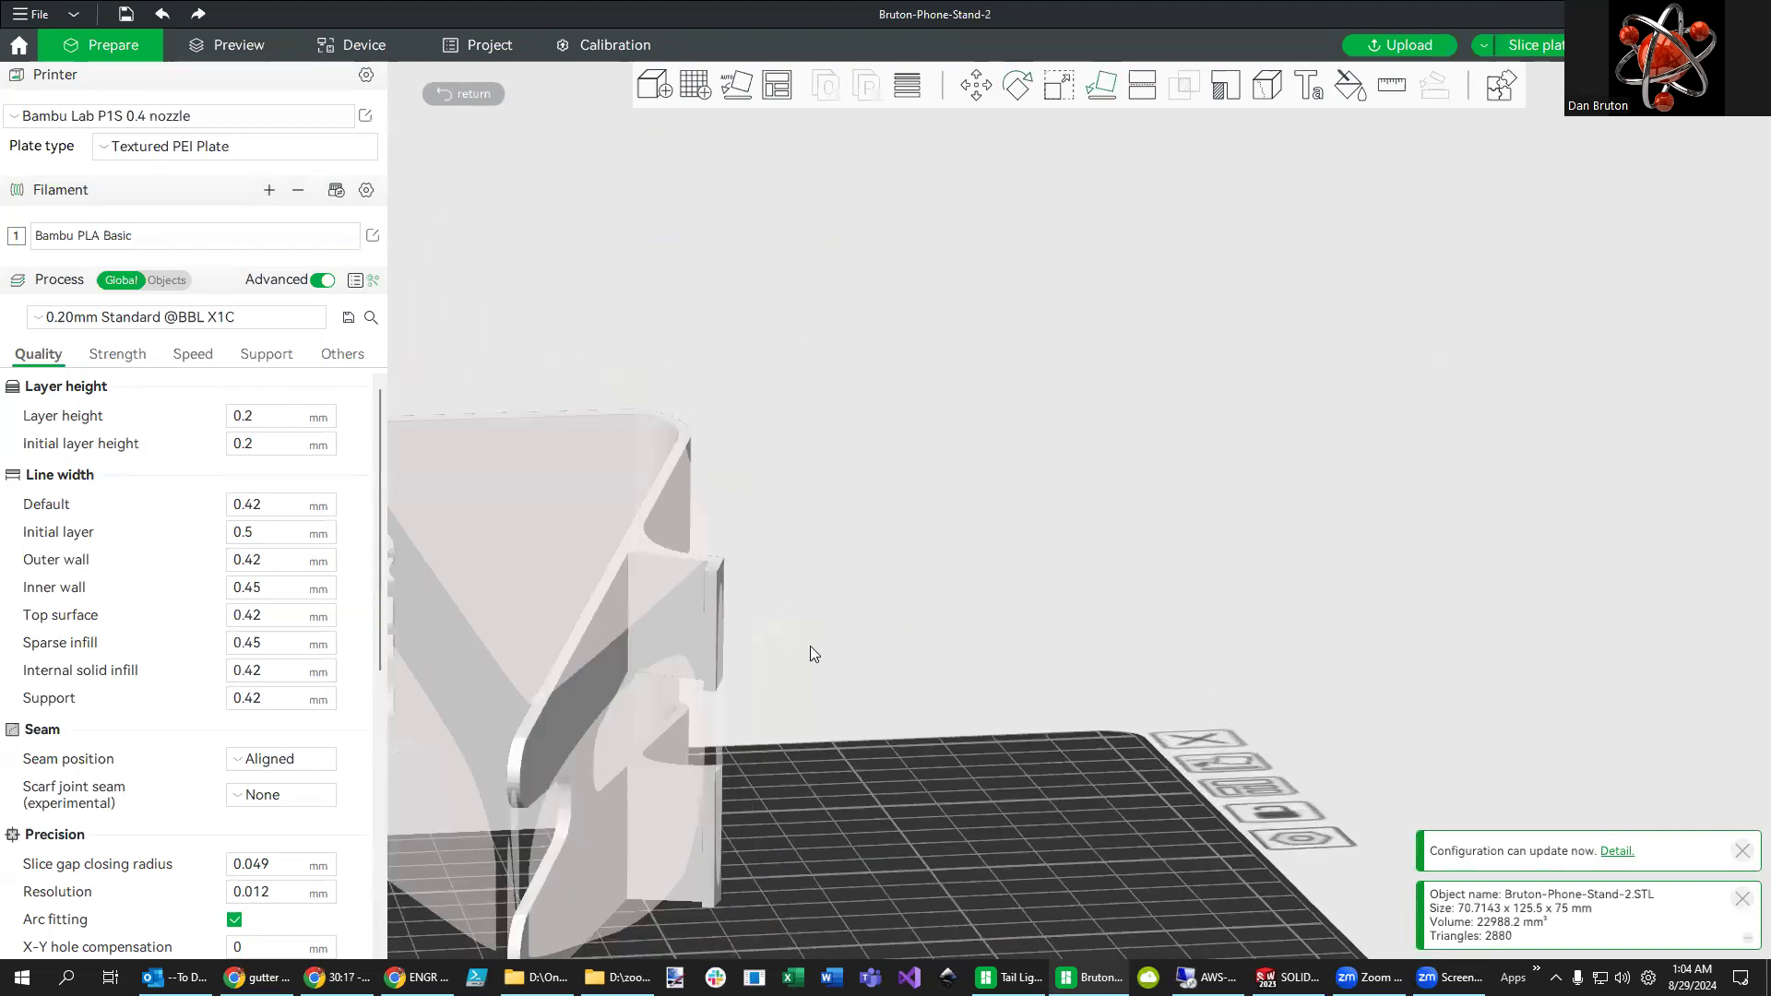
{"action": "left_click", "coordinate": [1295, 316]}
{"action": "left_click_drag", "start_coordinate": [889, 486], "coordinate": [701, 728]}
{"action": "scroll", "coordinate": [569, 729], "scroll_direction": "up", "scroll_amount": 4}
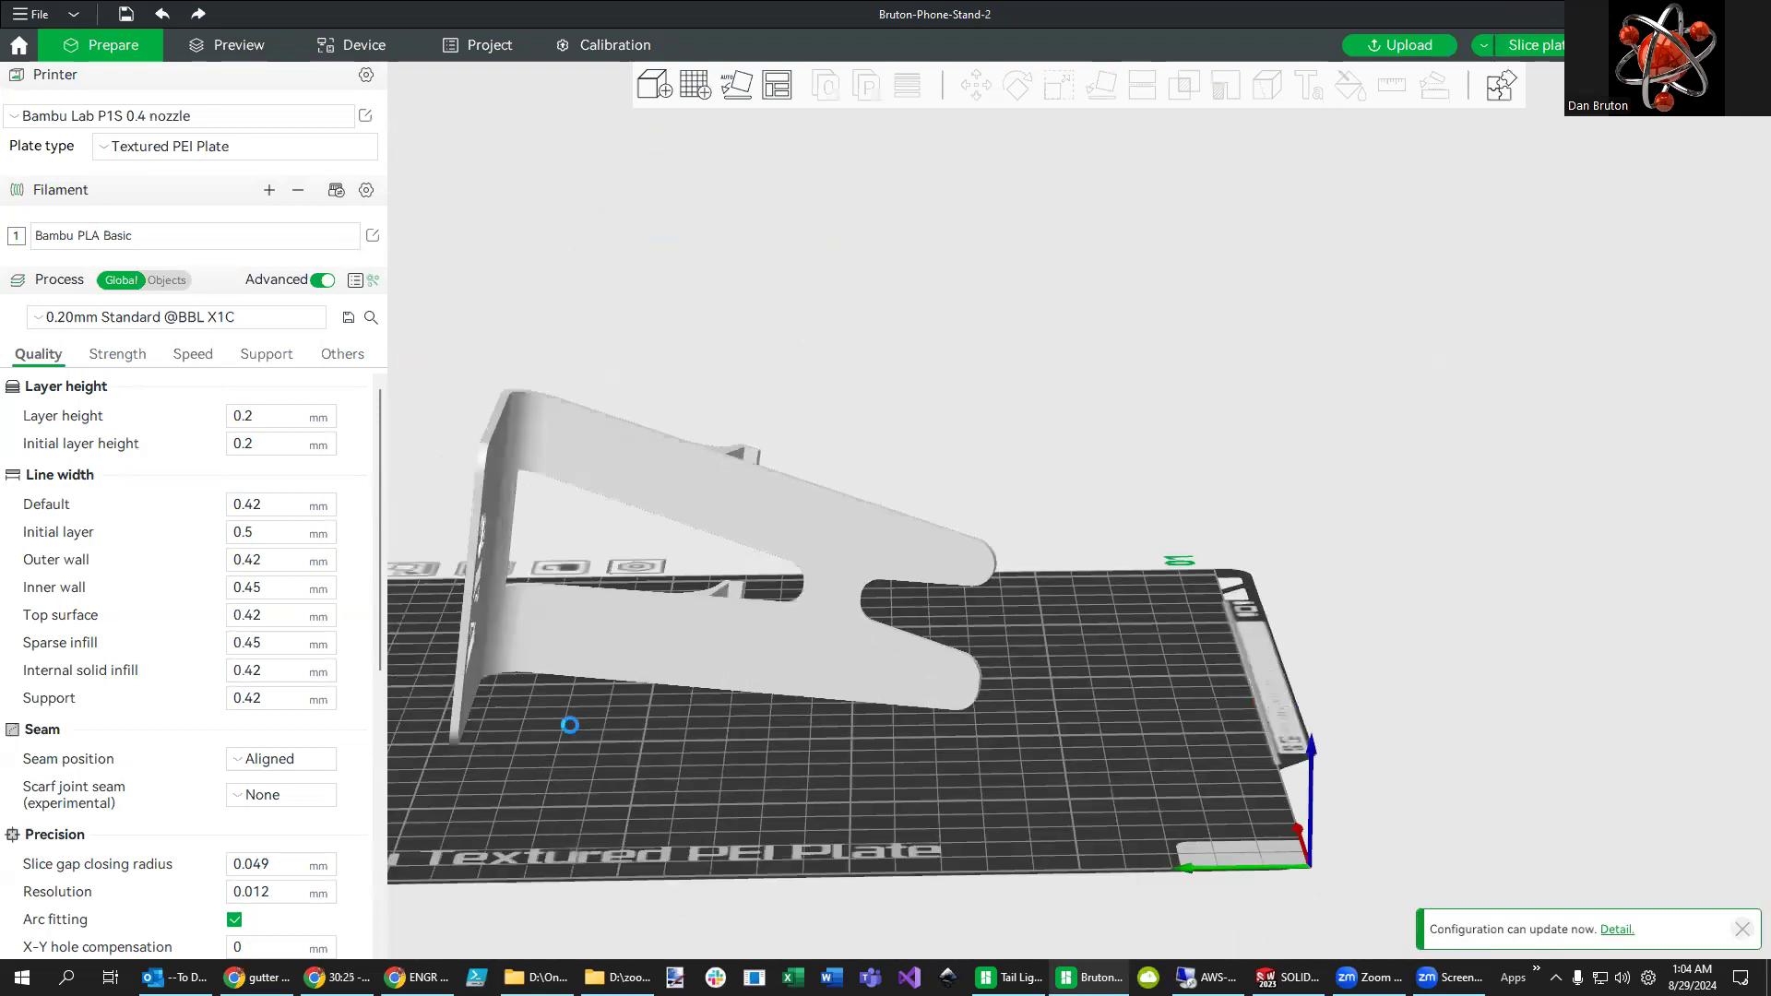
{"action": "left_click_drag", "start_coordinate": [552, 765], "coordinate": [635, 688]}
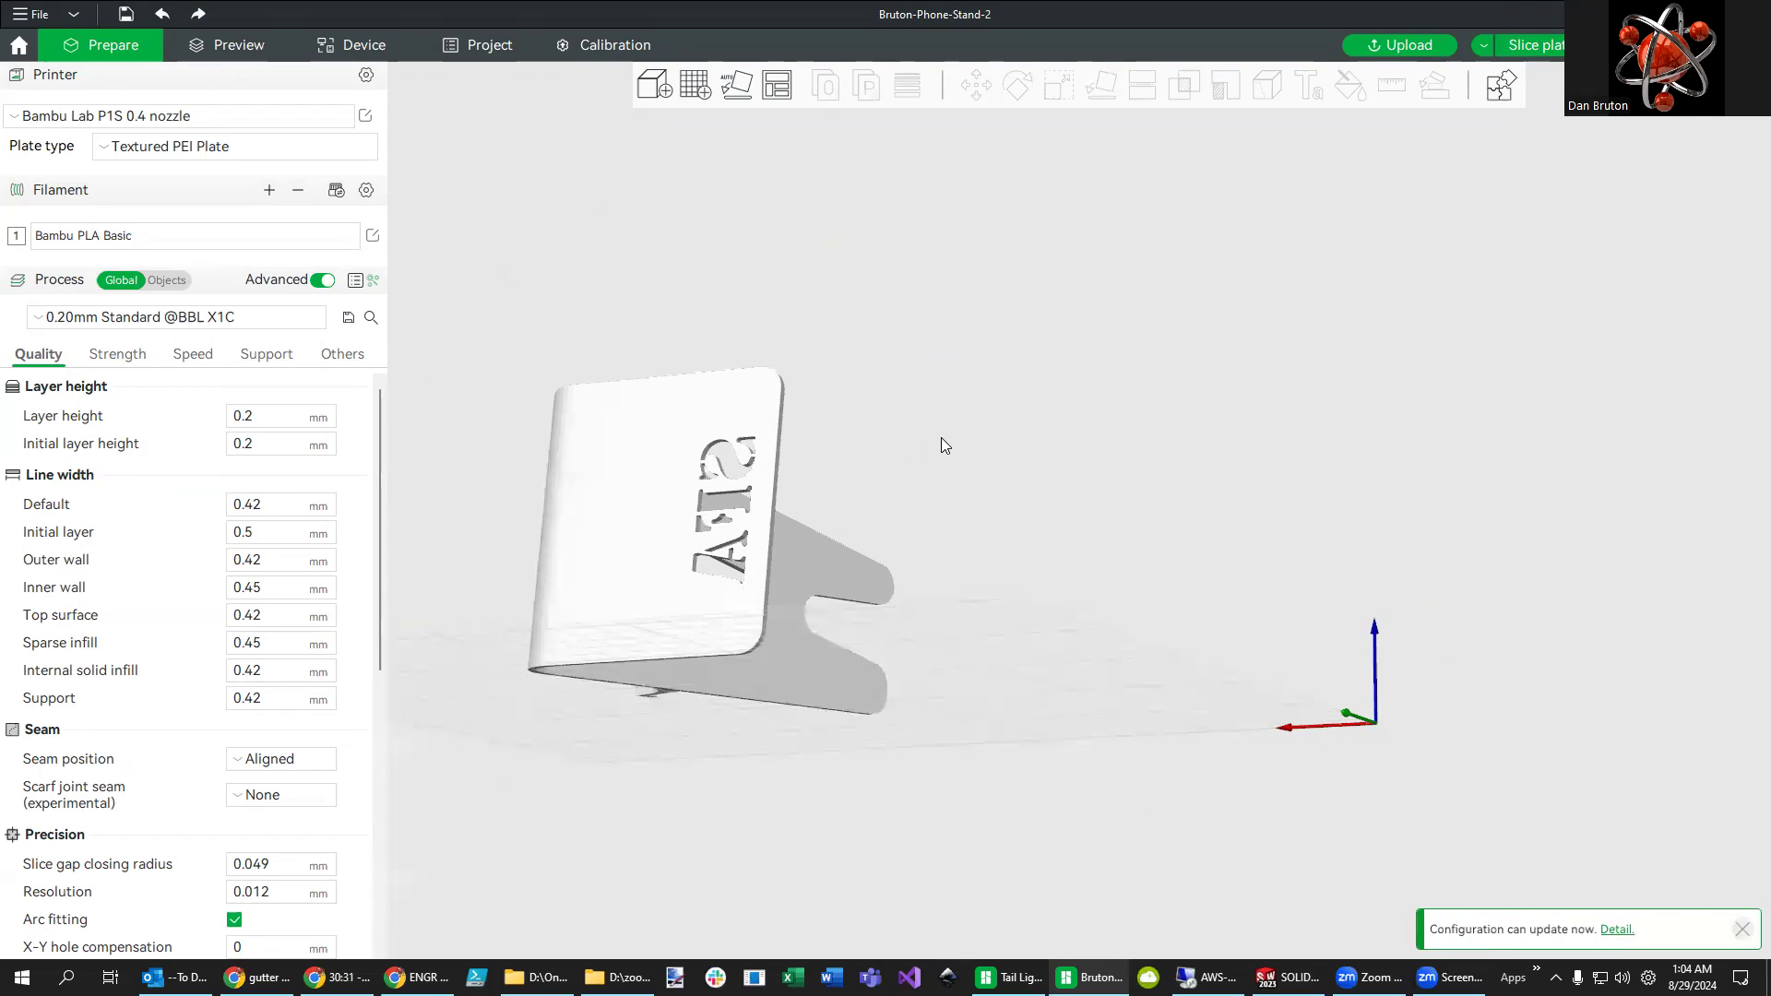
- Undo the side placement and the earlier auto-orientation of the phone stand
{"action": "key", "text": "ctrl+z"}
{"action": "scroll", "coordinate": [990, 422], "scroll_direction": "down", "scroll_amount": 2}
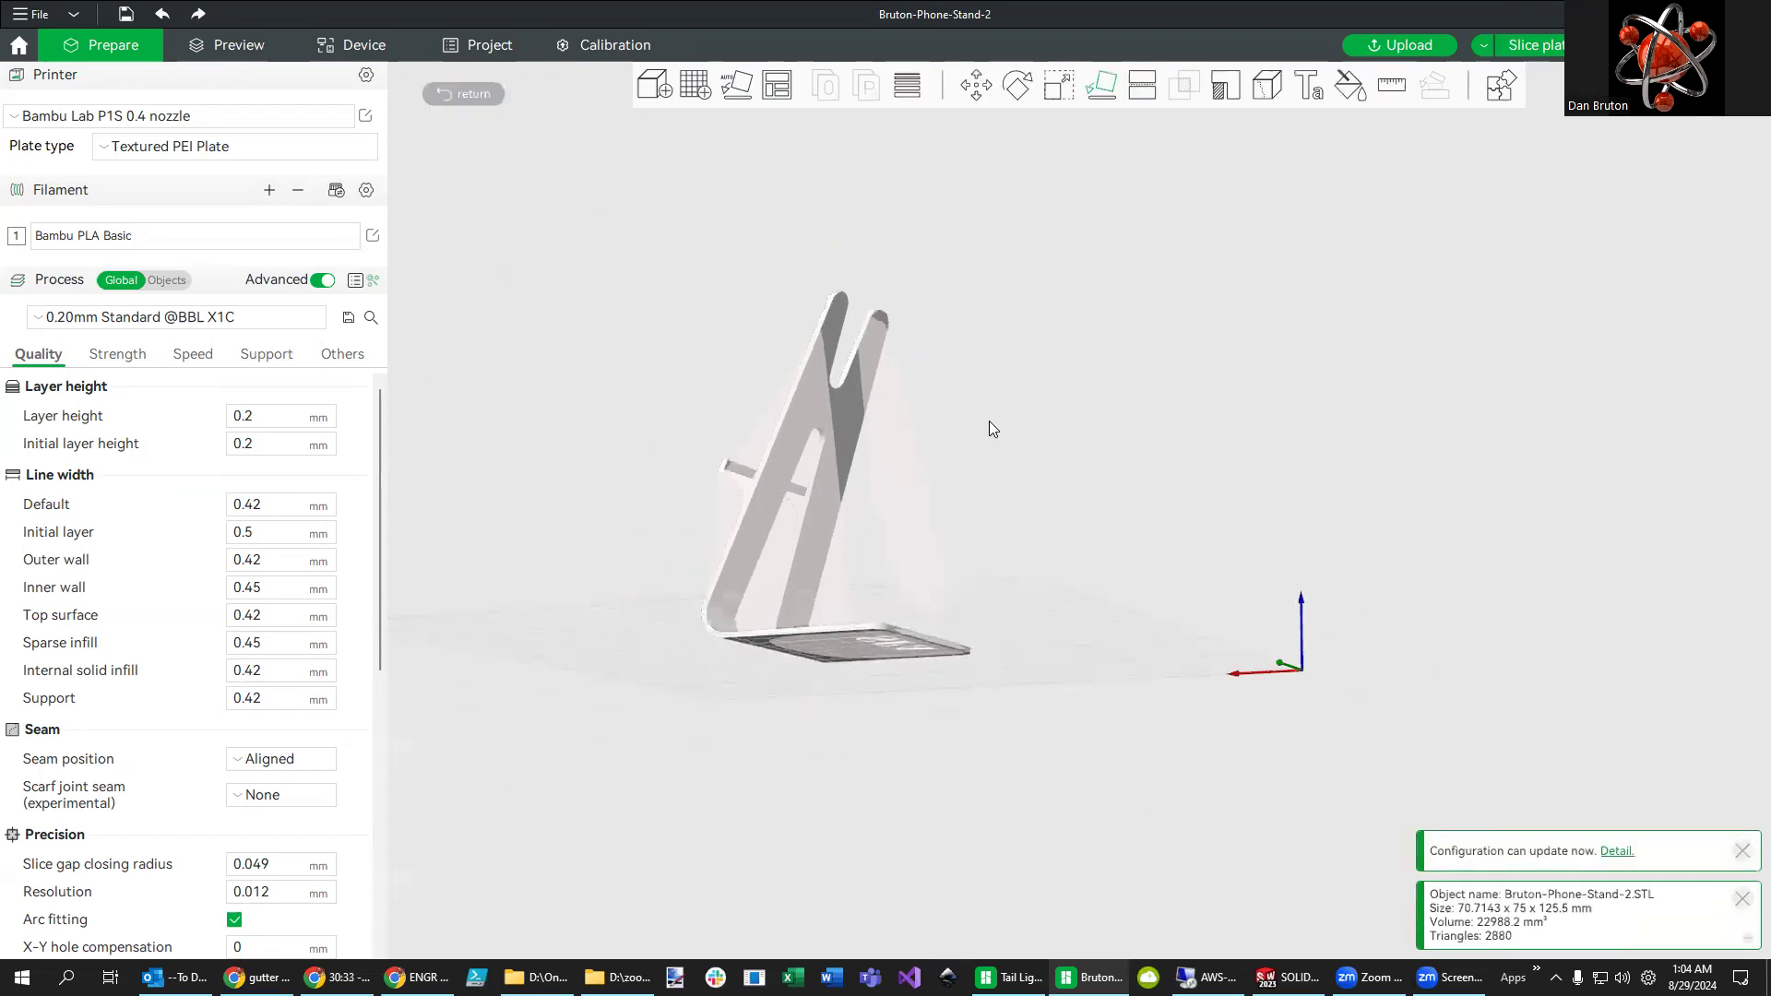
{"action": "key", "text": "r"}
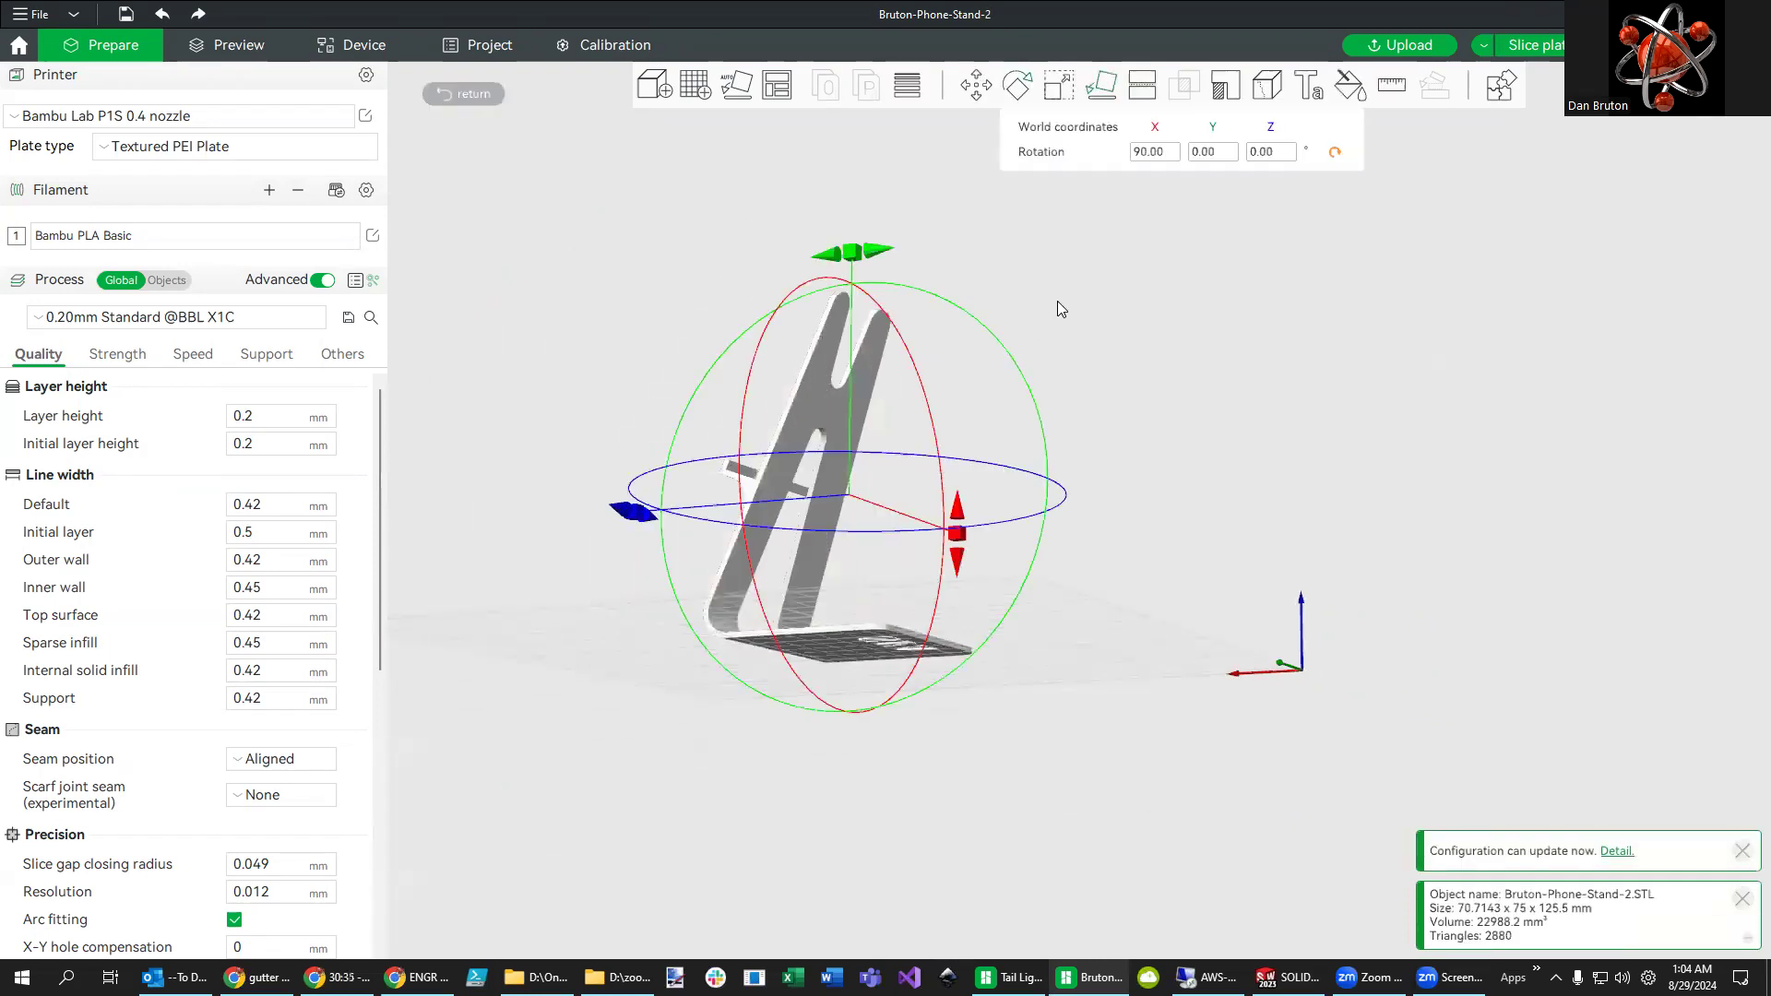
{"action": "key", "text": "ctrl+z"}
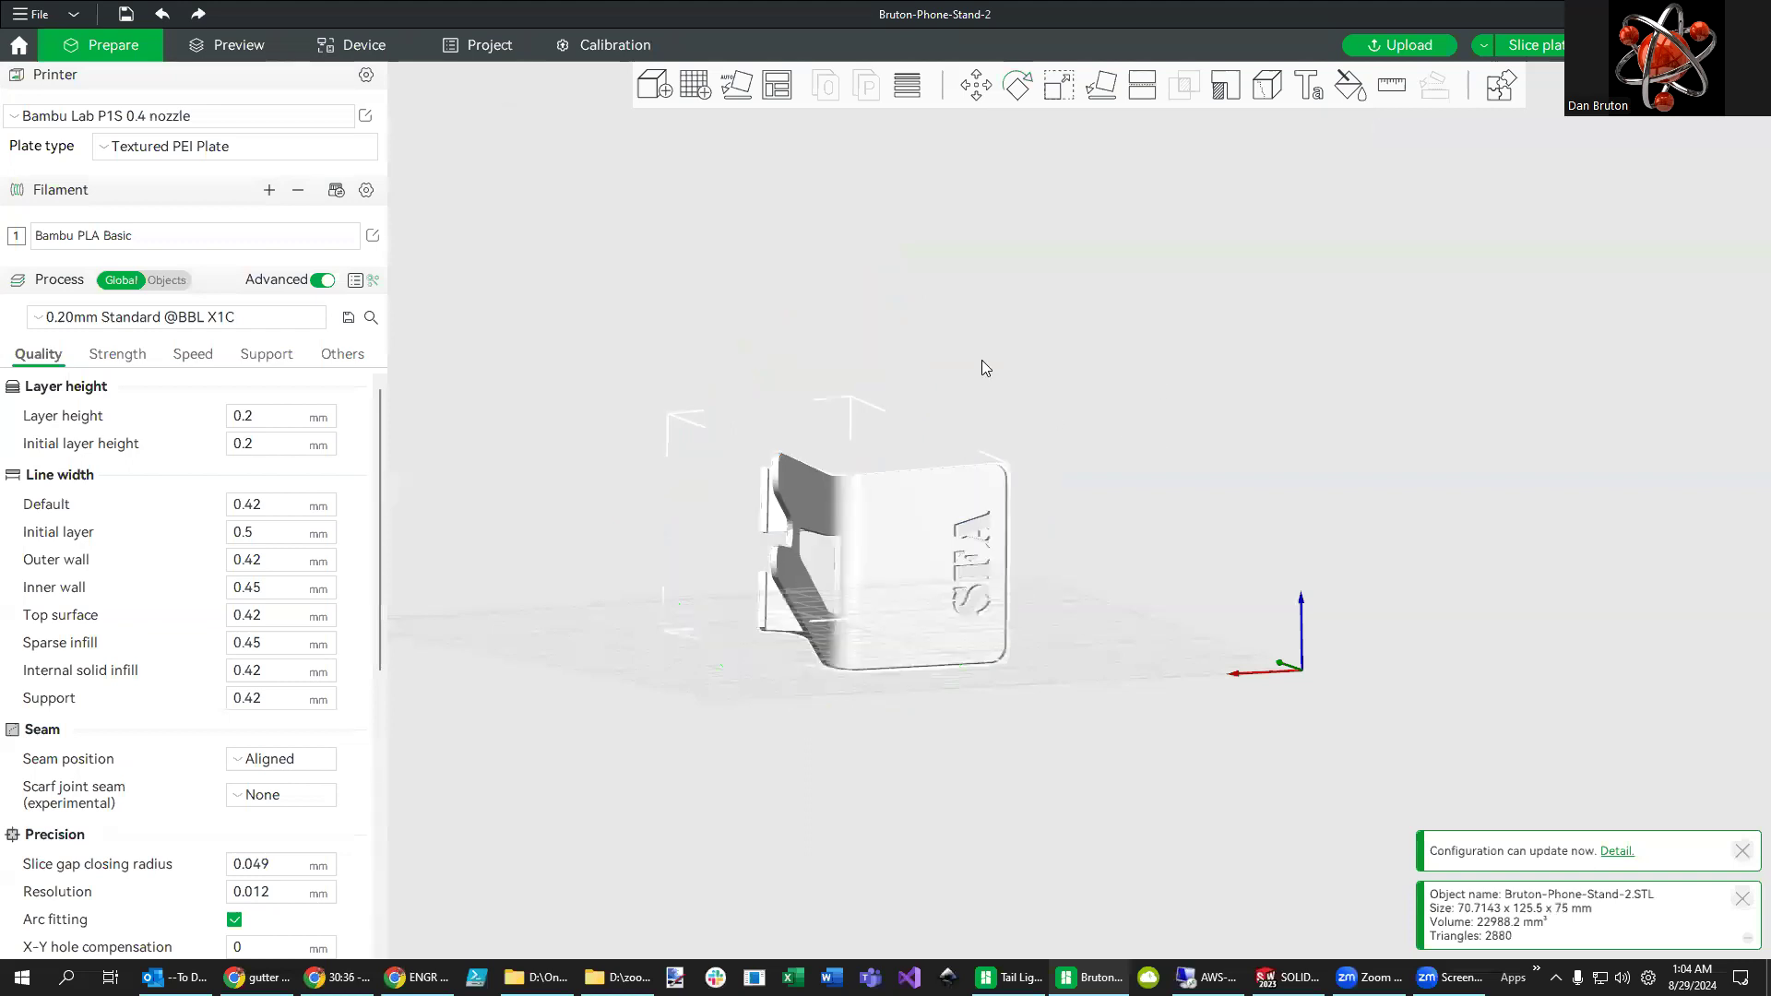
- Auto-orient the phone stand again and slice the plate to preview its layers
{"action": "left_click", "coordinate": [743, 96]}
{"action": "left_click_drag", "start_coordinate": [1007, 575], "coordinate": [1090, 815]}
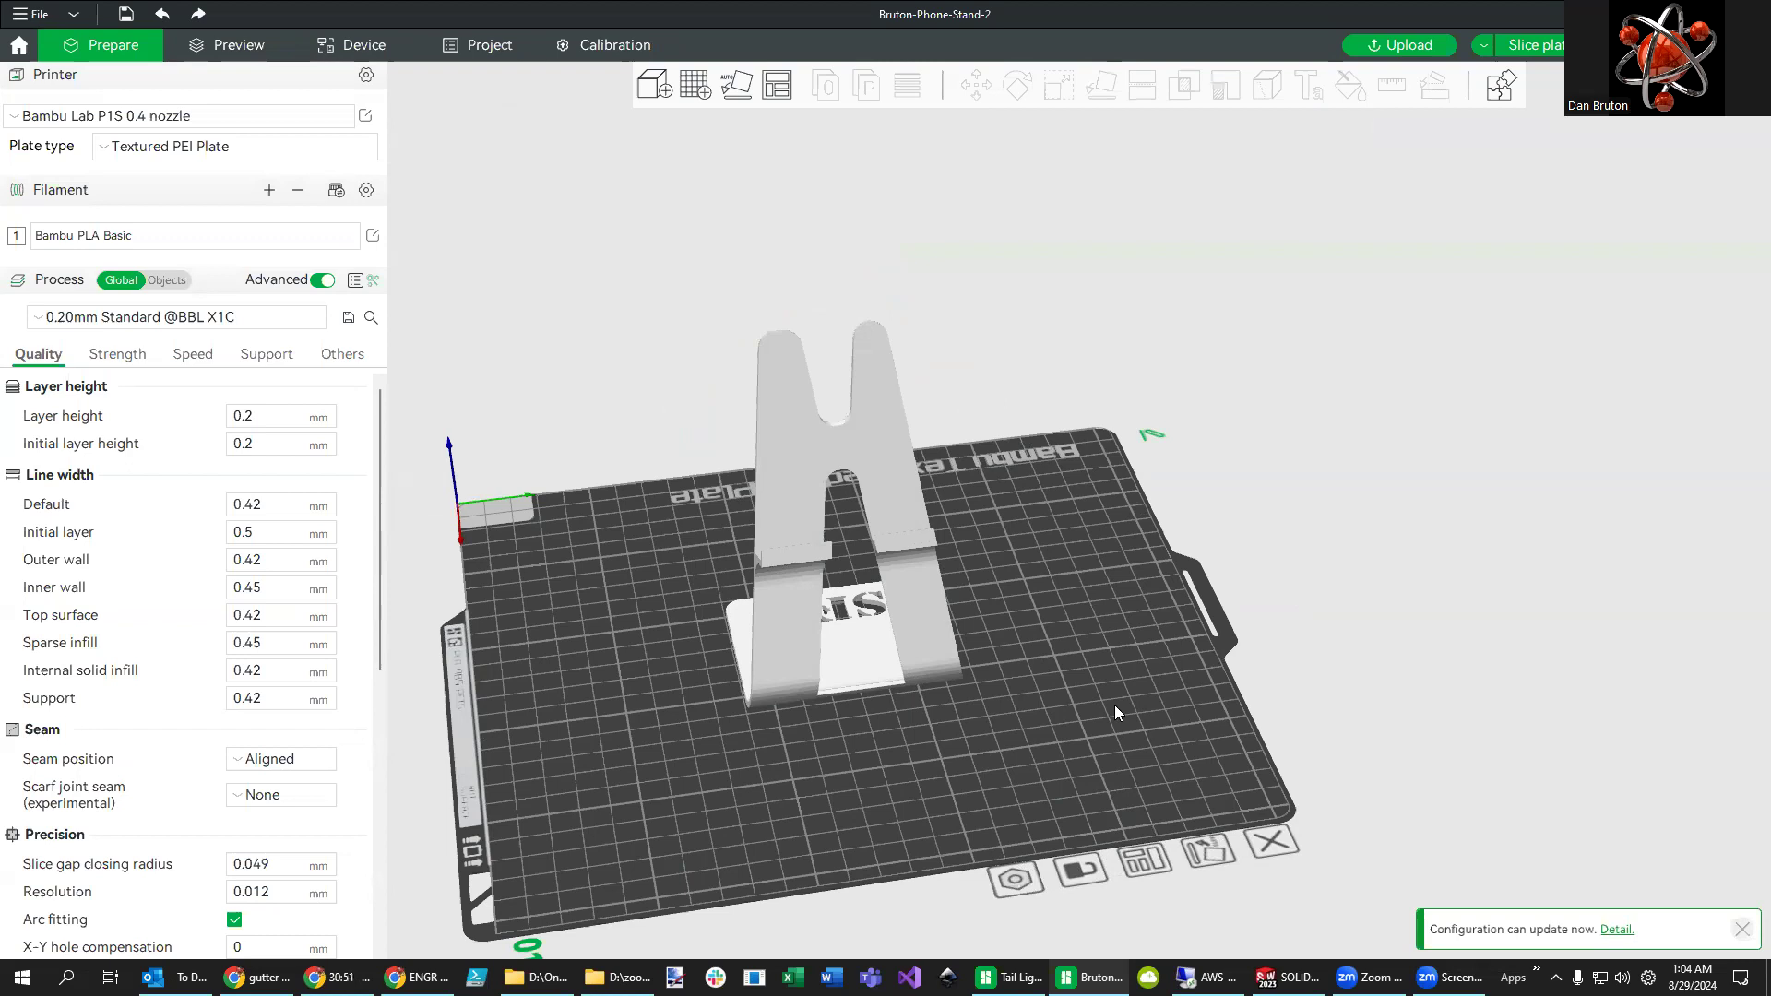
{"action": "left_click", "coordinate": [1535, 49]}
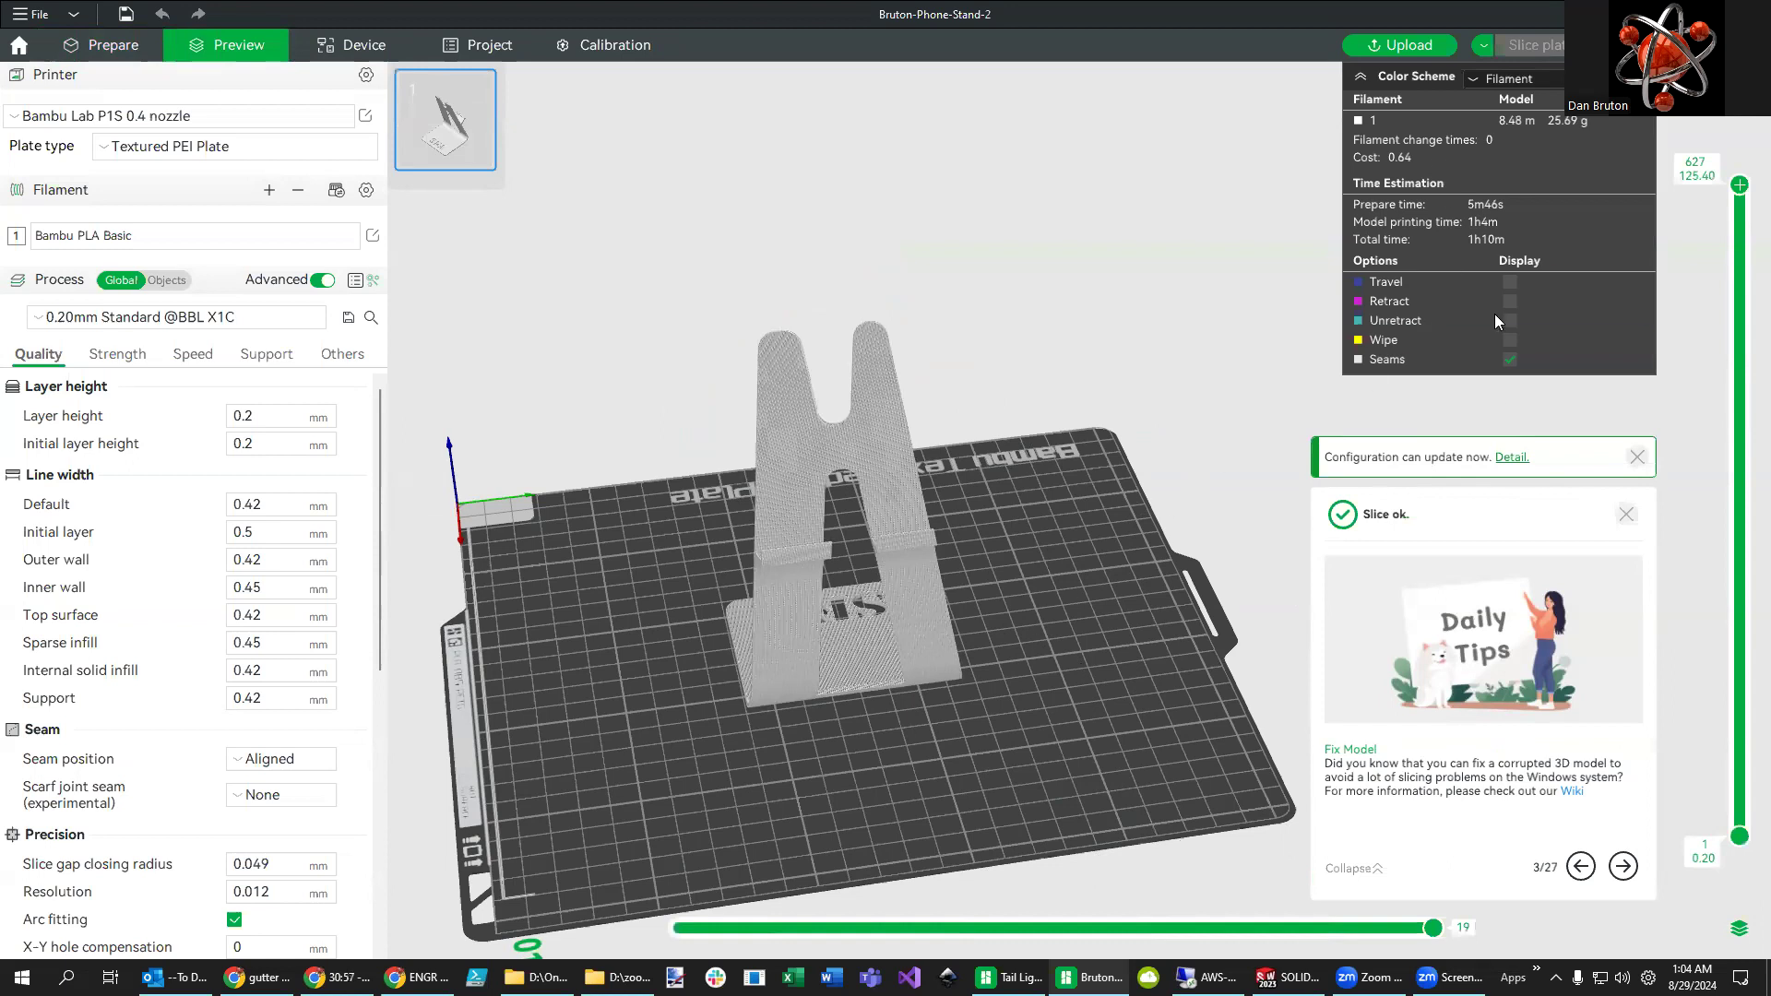
{"action": "mouse_move", "coordinate": [1740, 185]}
{"action": "left_mouse_down"}
{"action": "mouse_move", "coordinate": [1693, 839]}
{"action": "mouse_move", "coordinate": [1734, 830]}
{"action": "mouse_move", "coordinate": [1719, 666]}
{"action": "mouse_move", "coordinate": [1738, 151]}
{"action": "left_mouse_up"}
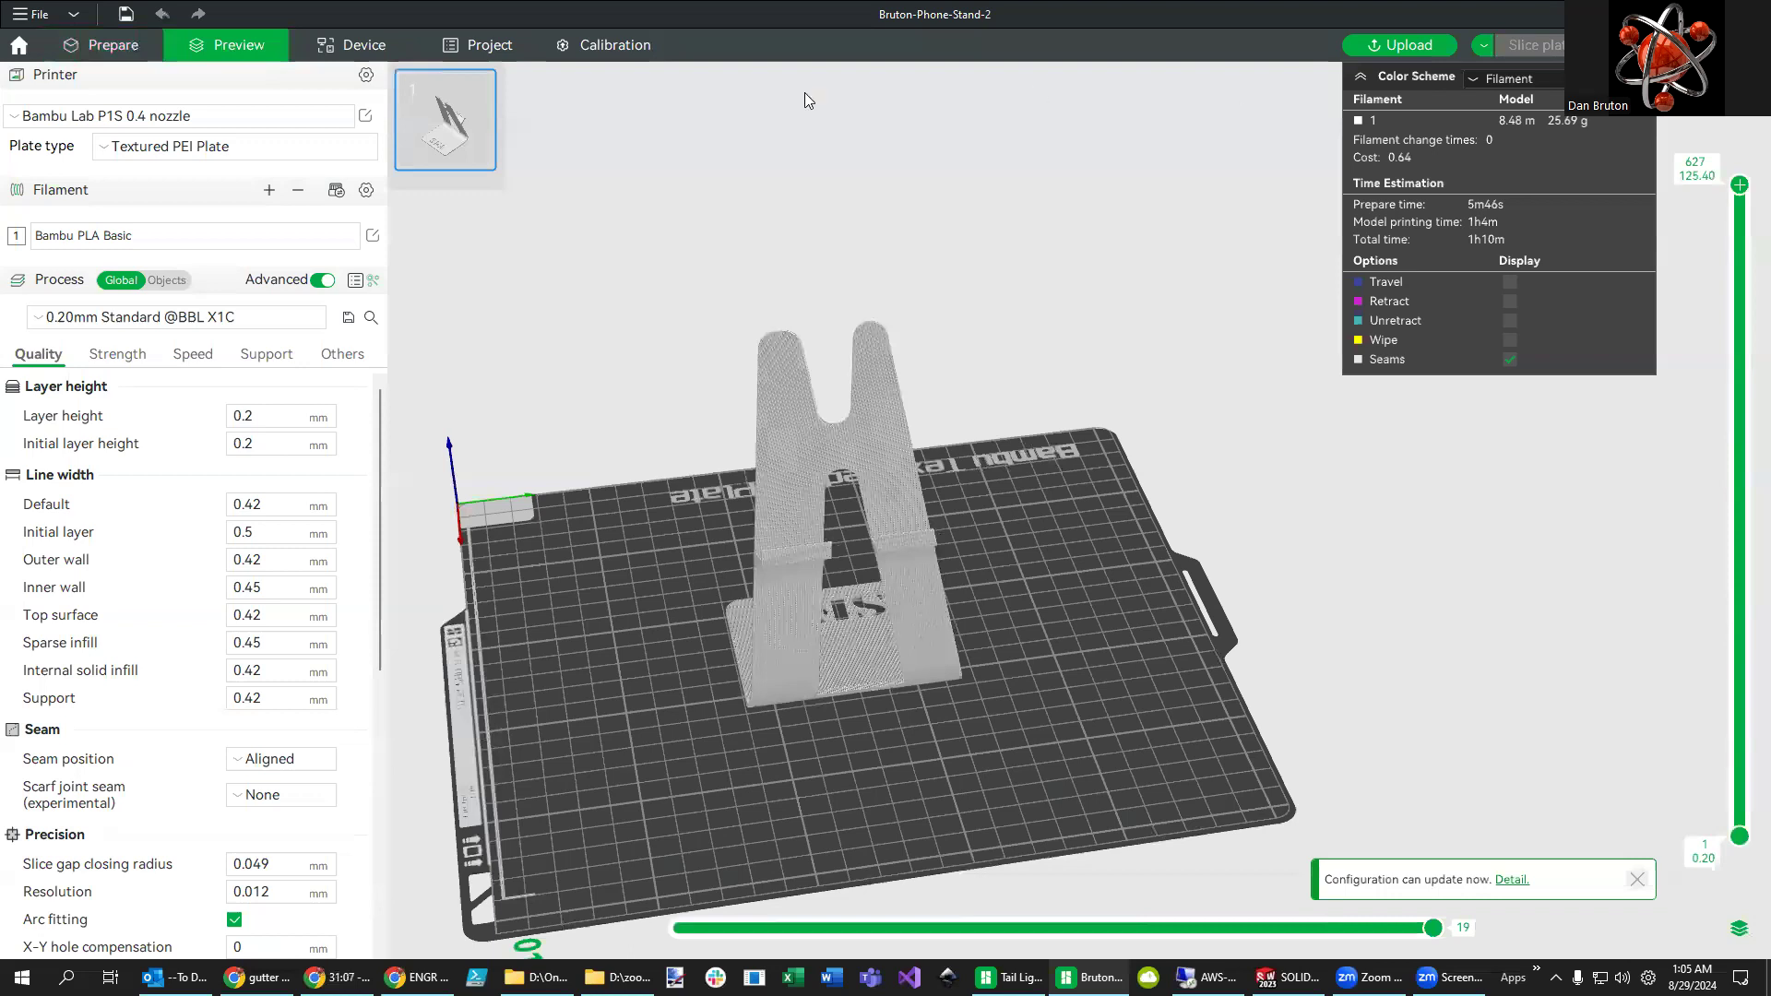
- Open the P1S printer's status view and start its live camera feed
{"action": "left_click", "coordinate": [350, 46]}
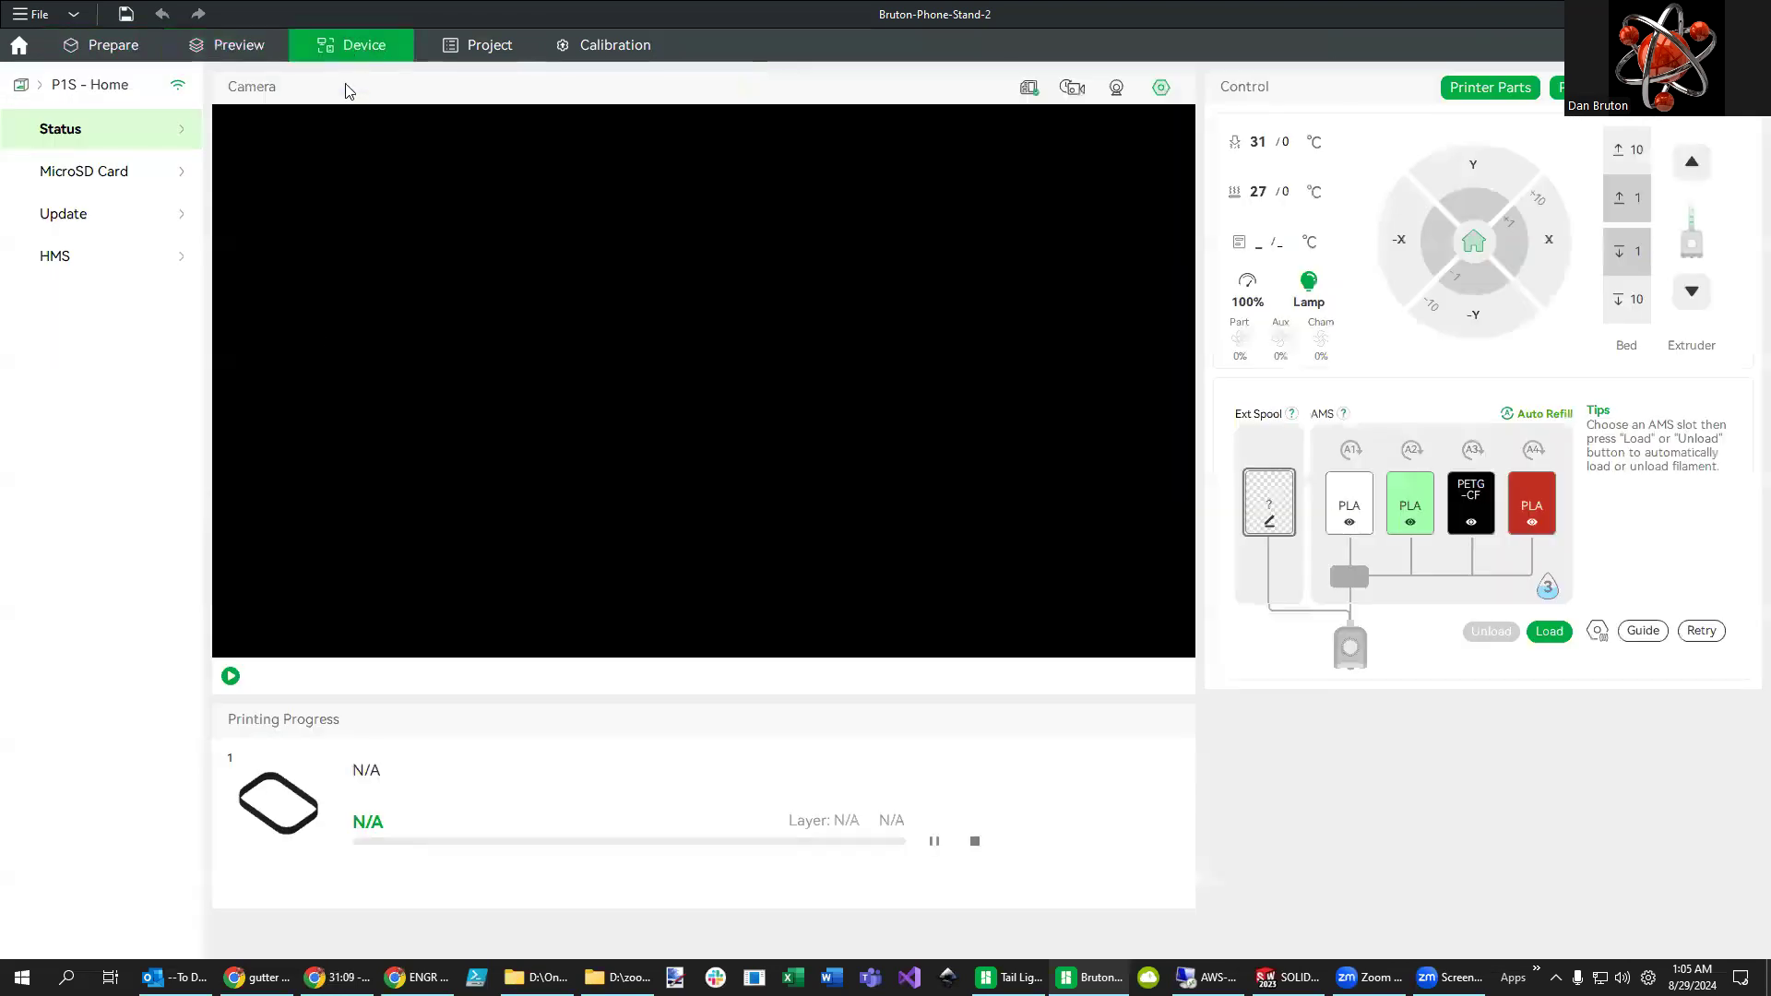
{"action": "left_click", "coordinate": [231, 678]}
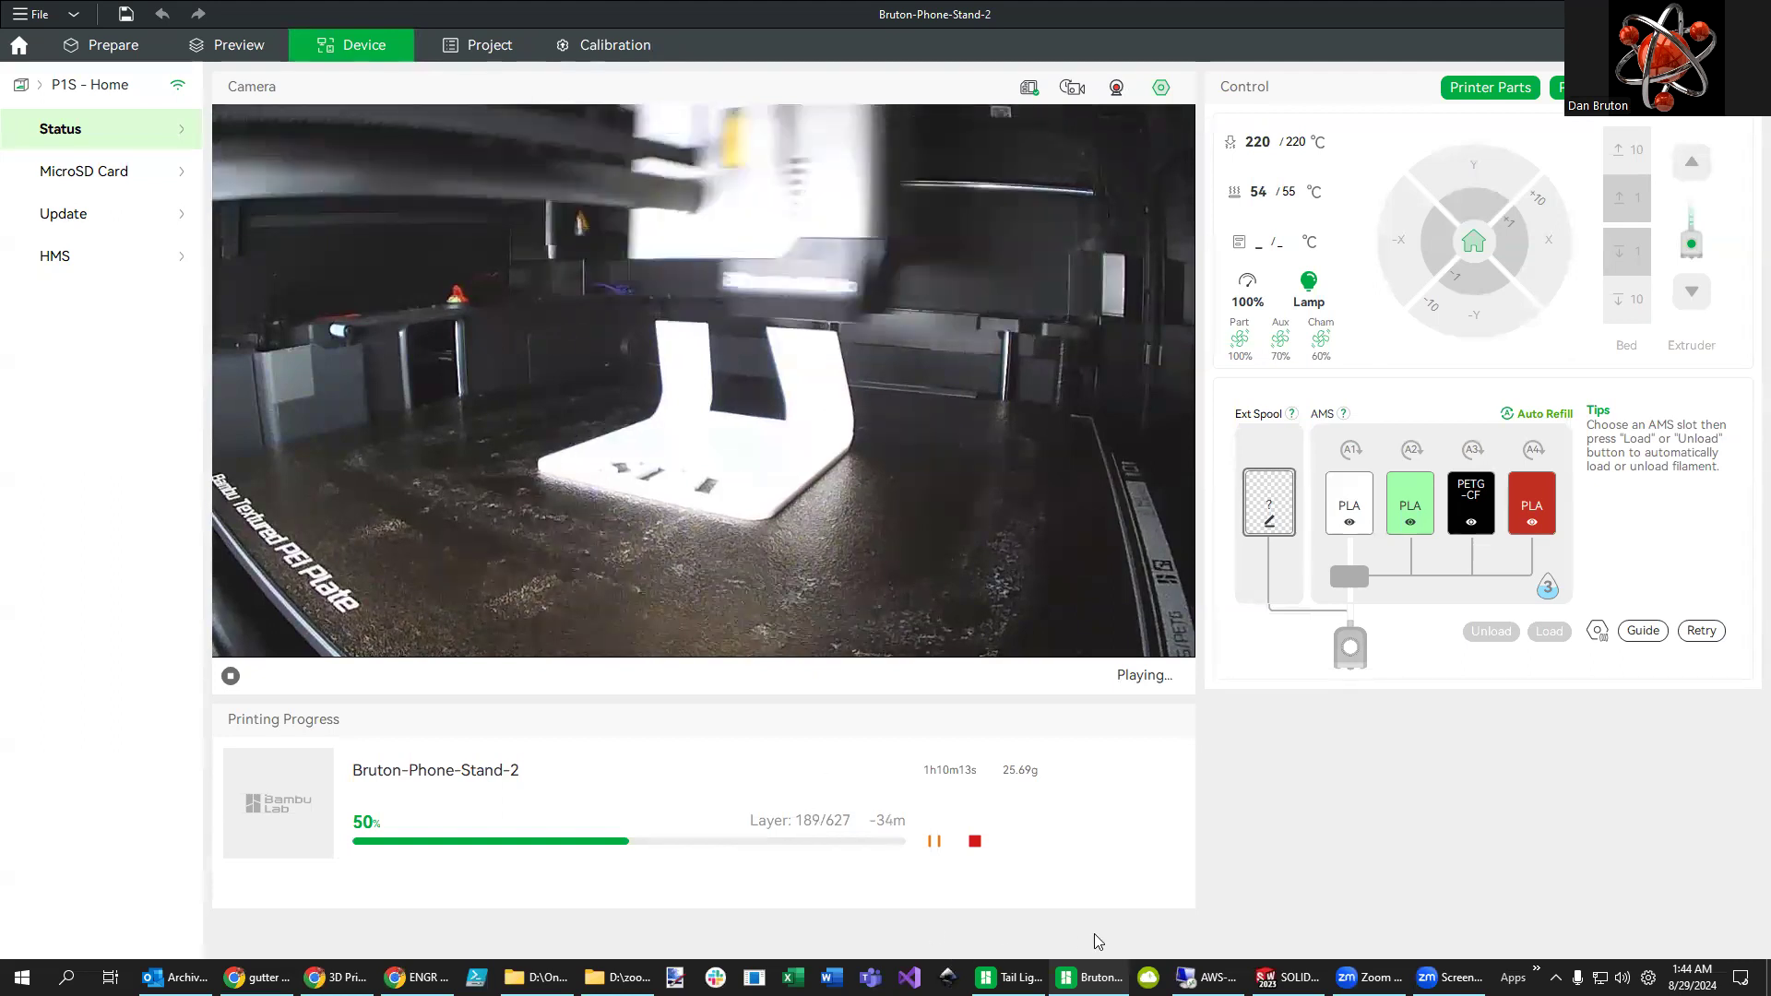
- Switch to SOLIDWORKS and examine the phone stand's hexagonal fill pattern, base and phone rests from another angle
{"action": "left_click", "coordinate": [1288, 977]}
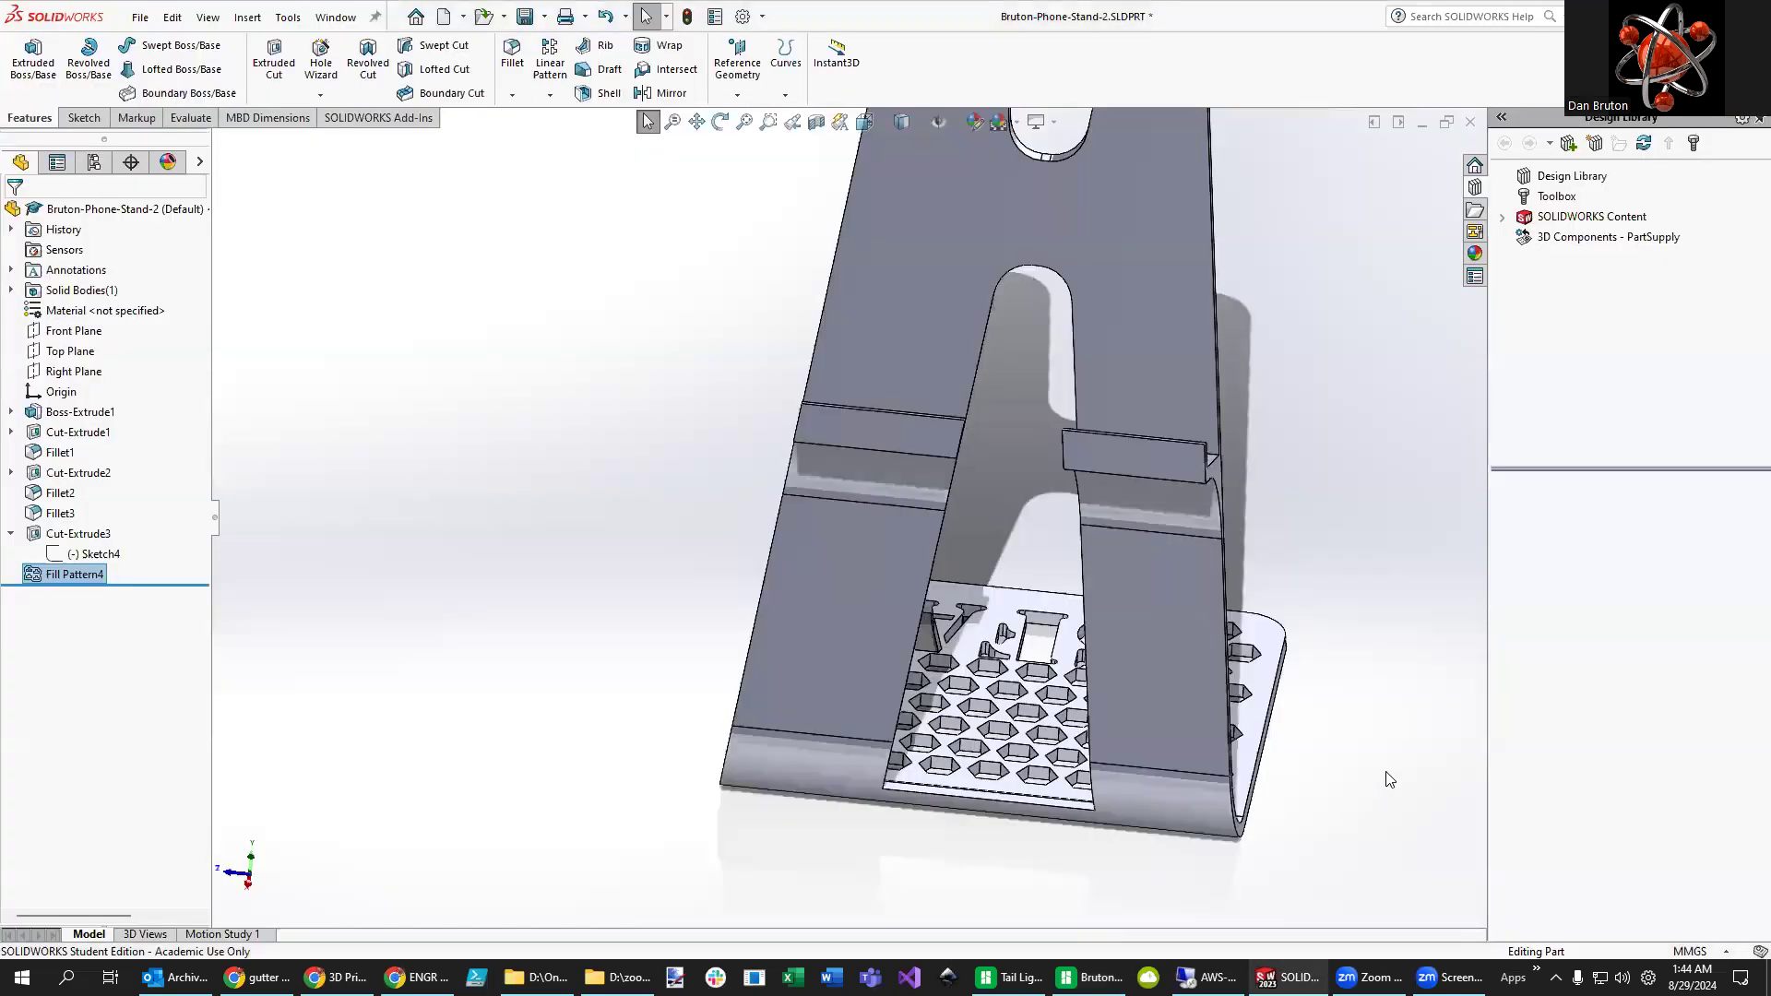
{"action": "middle_click_drag", "start_coordinate": [1396, 773], "coordinate": [1264, 645]}
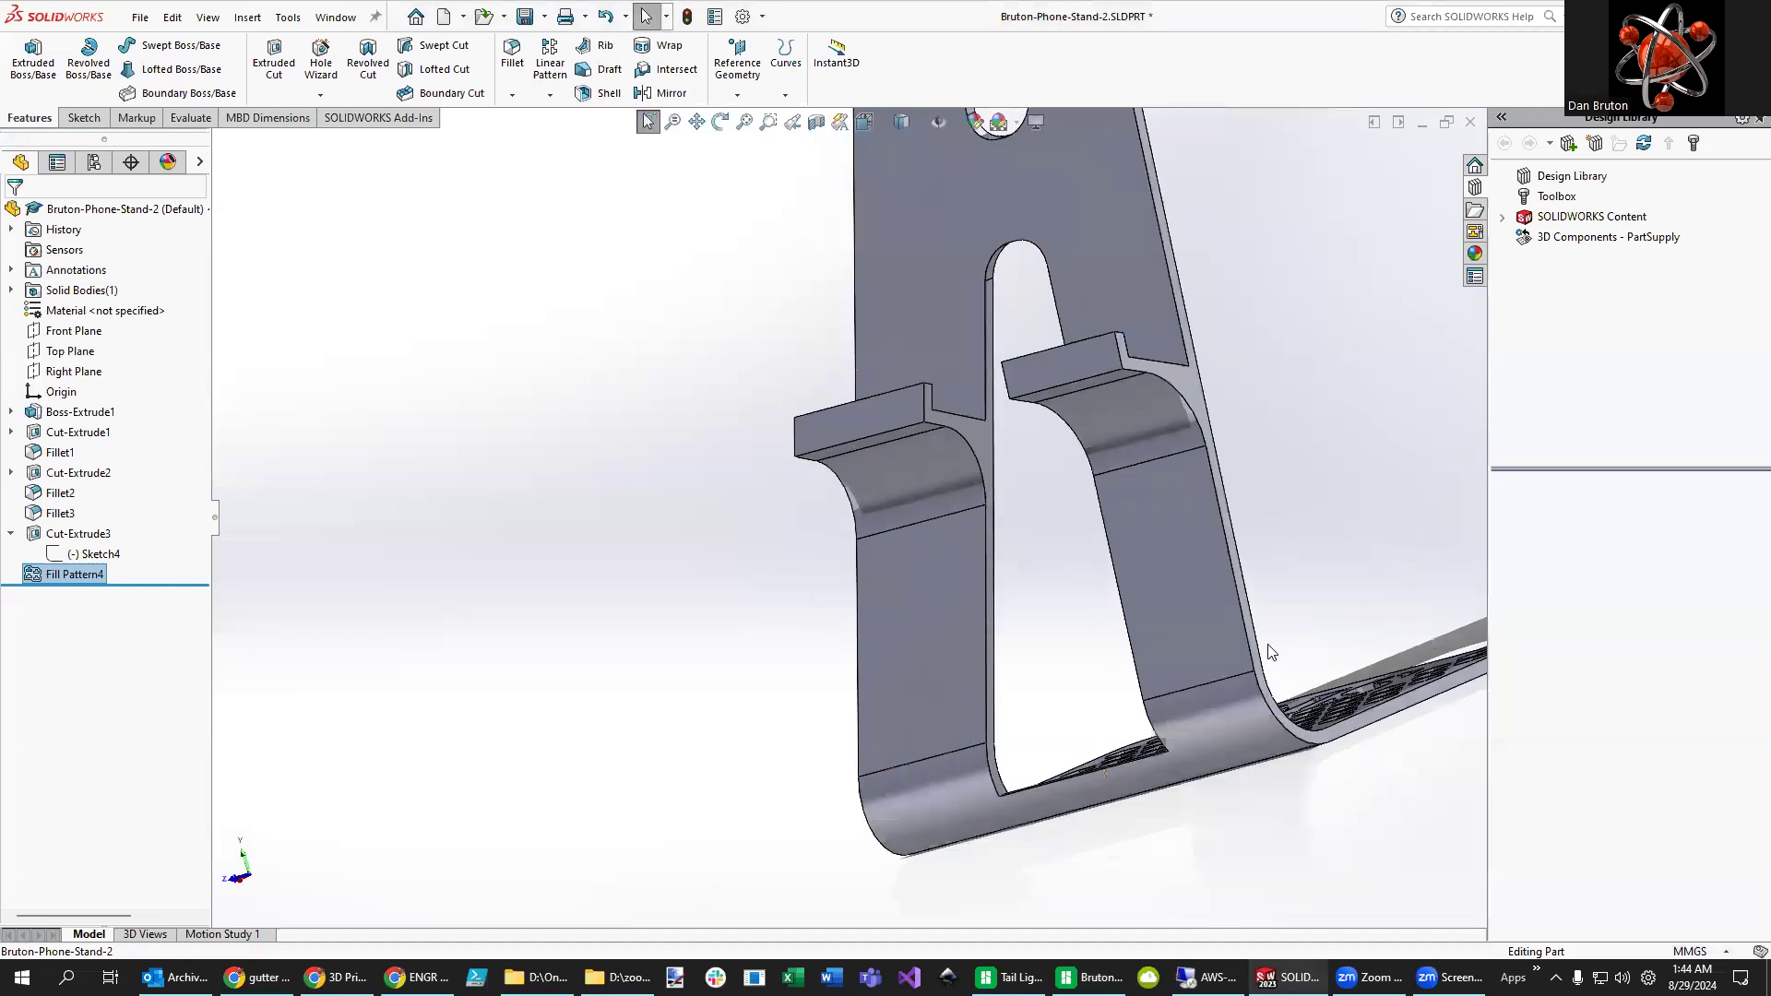